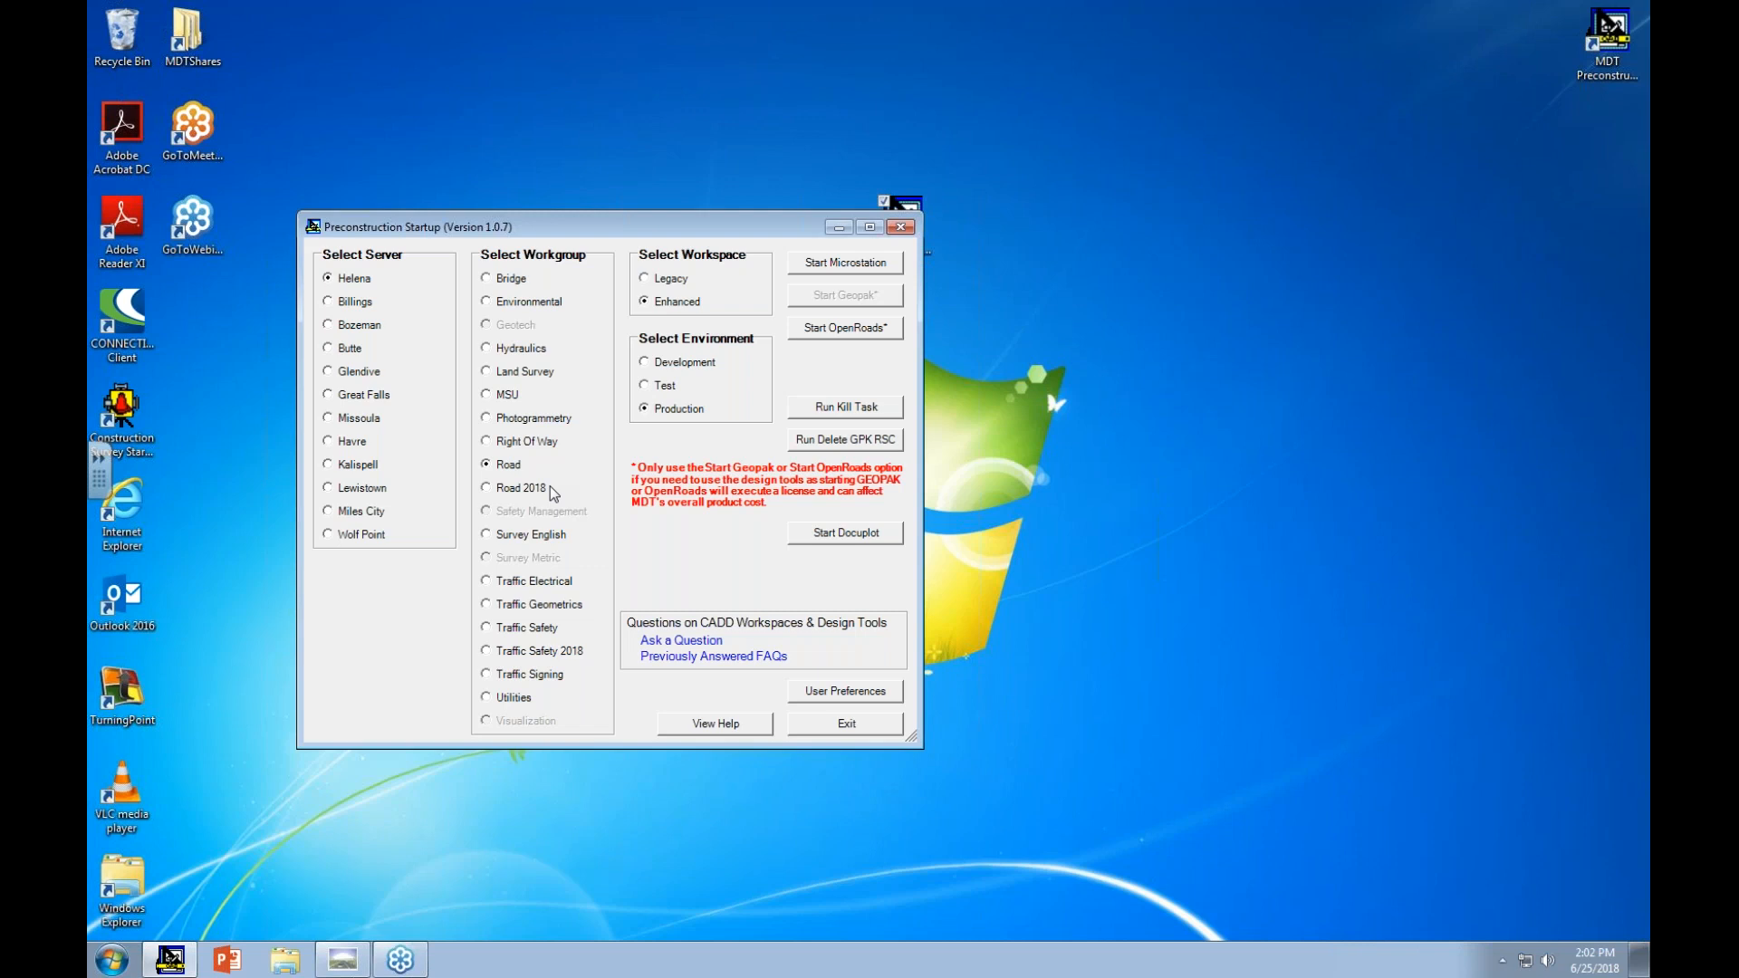
Start OpenRoads for the Road 2018 workgroup and open the 8875000RDETR001 design file from the Management folder
left_click(543, 491)
left_click(810, 328)
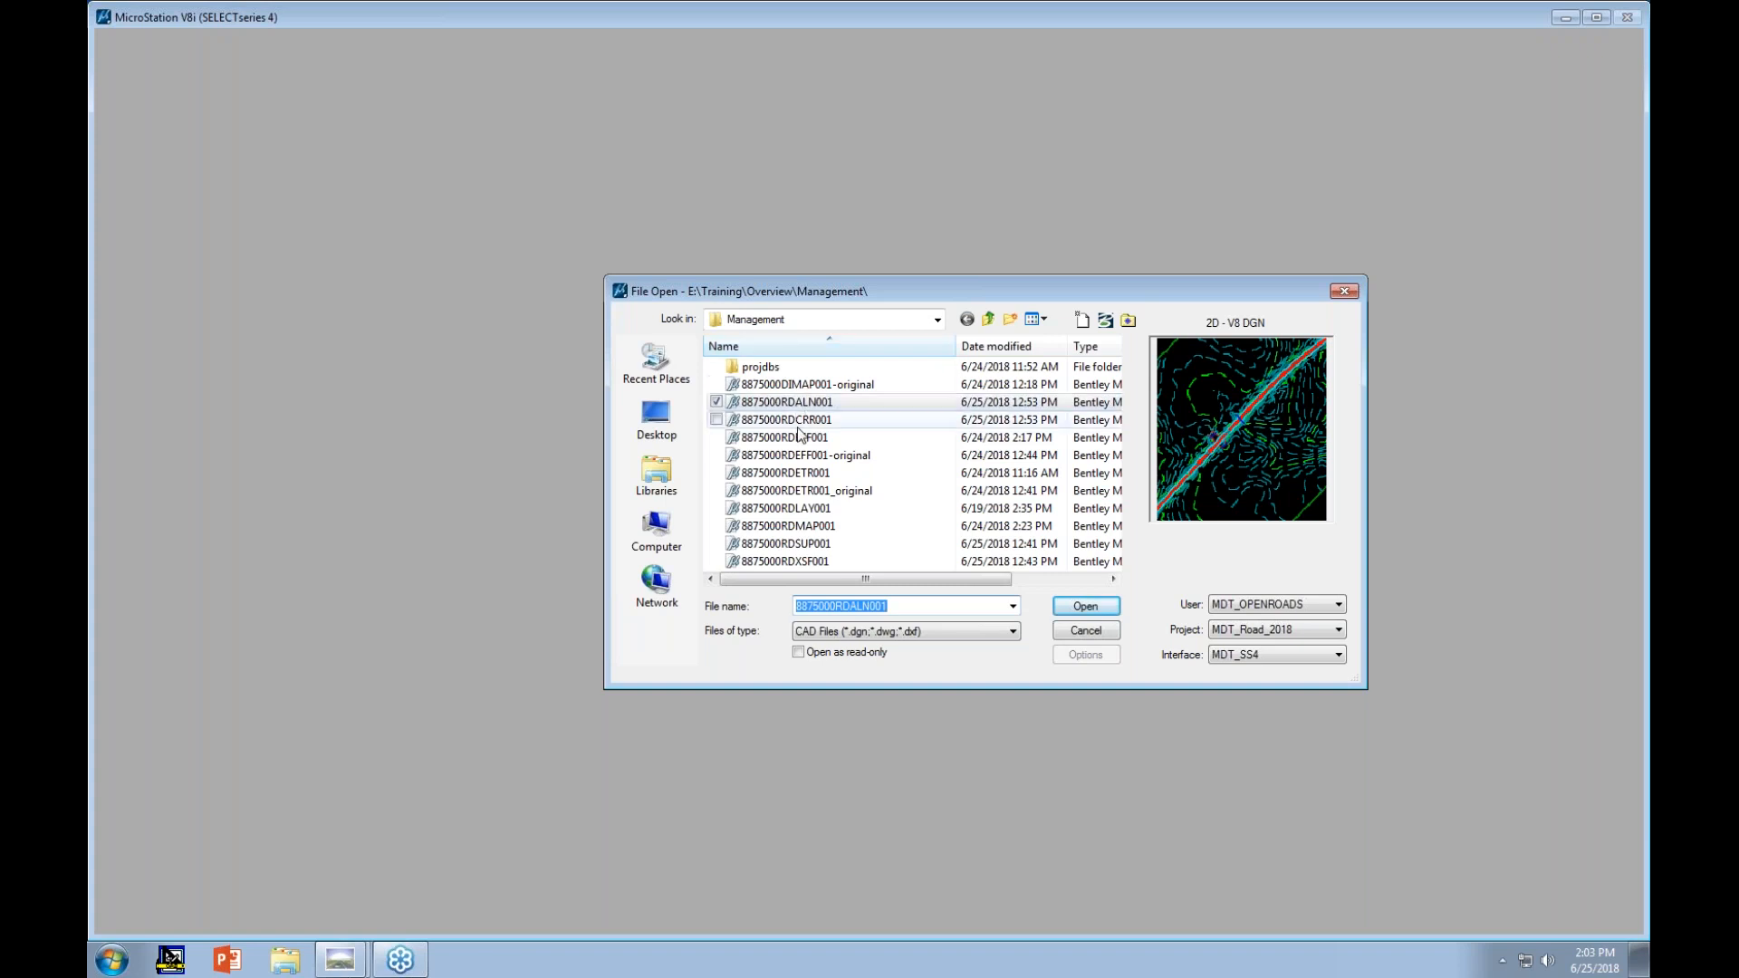
left_click(801, 475)
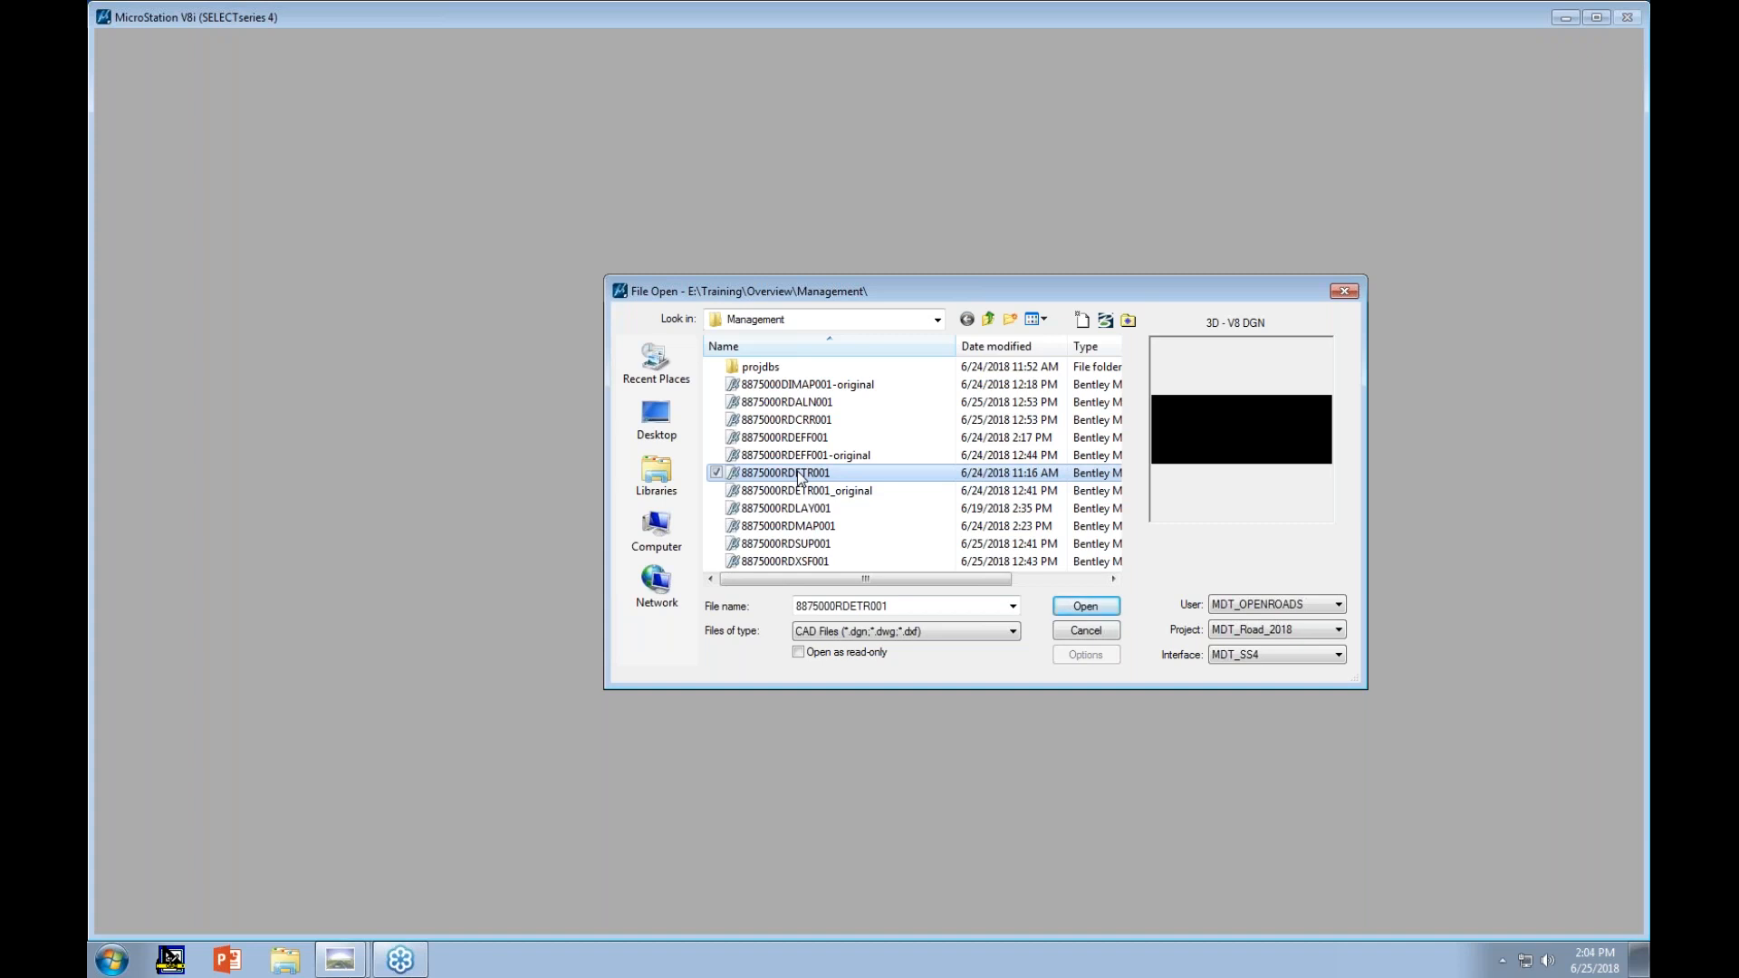
double_click(801, 475)
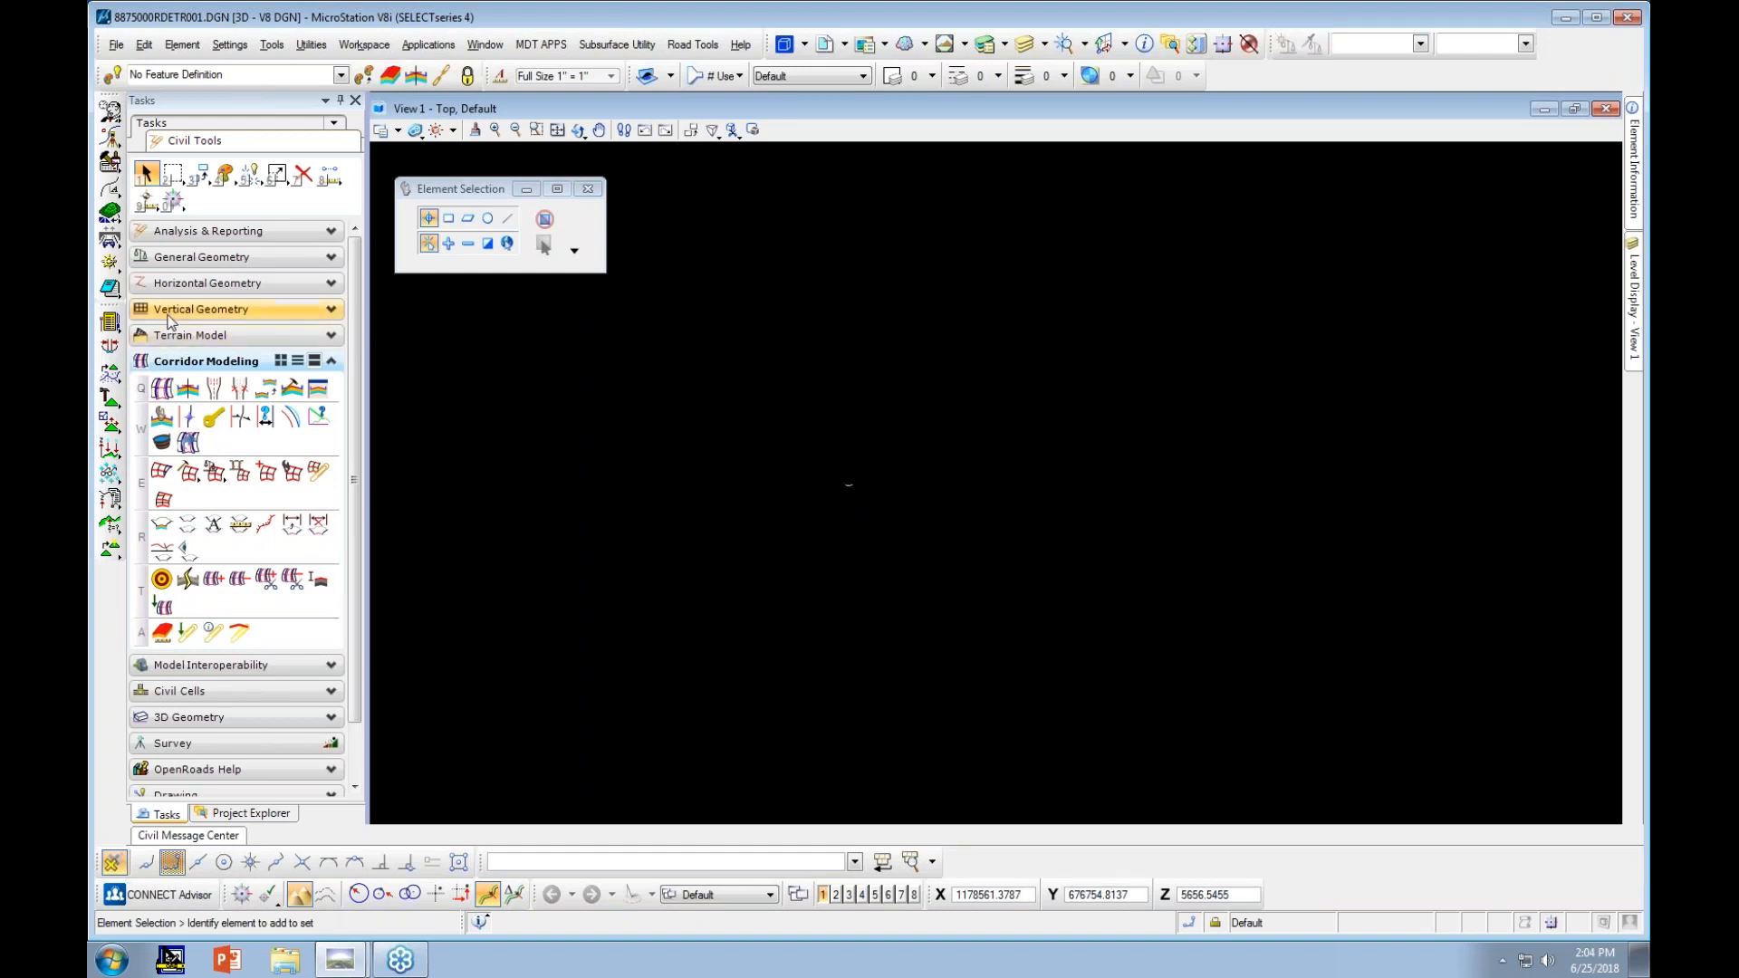
Import the terrain model from 8875000DIDTM001.tin with the TD_Existing_Contours feature definition
left_click(176, 341)
left_click(161, 363)
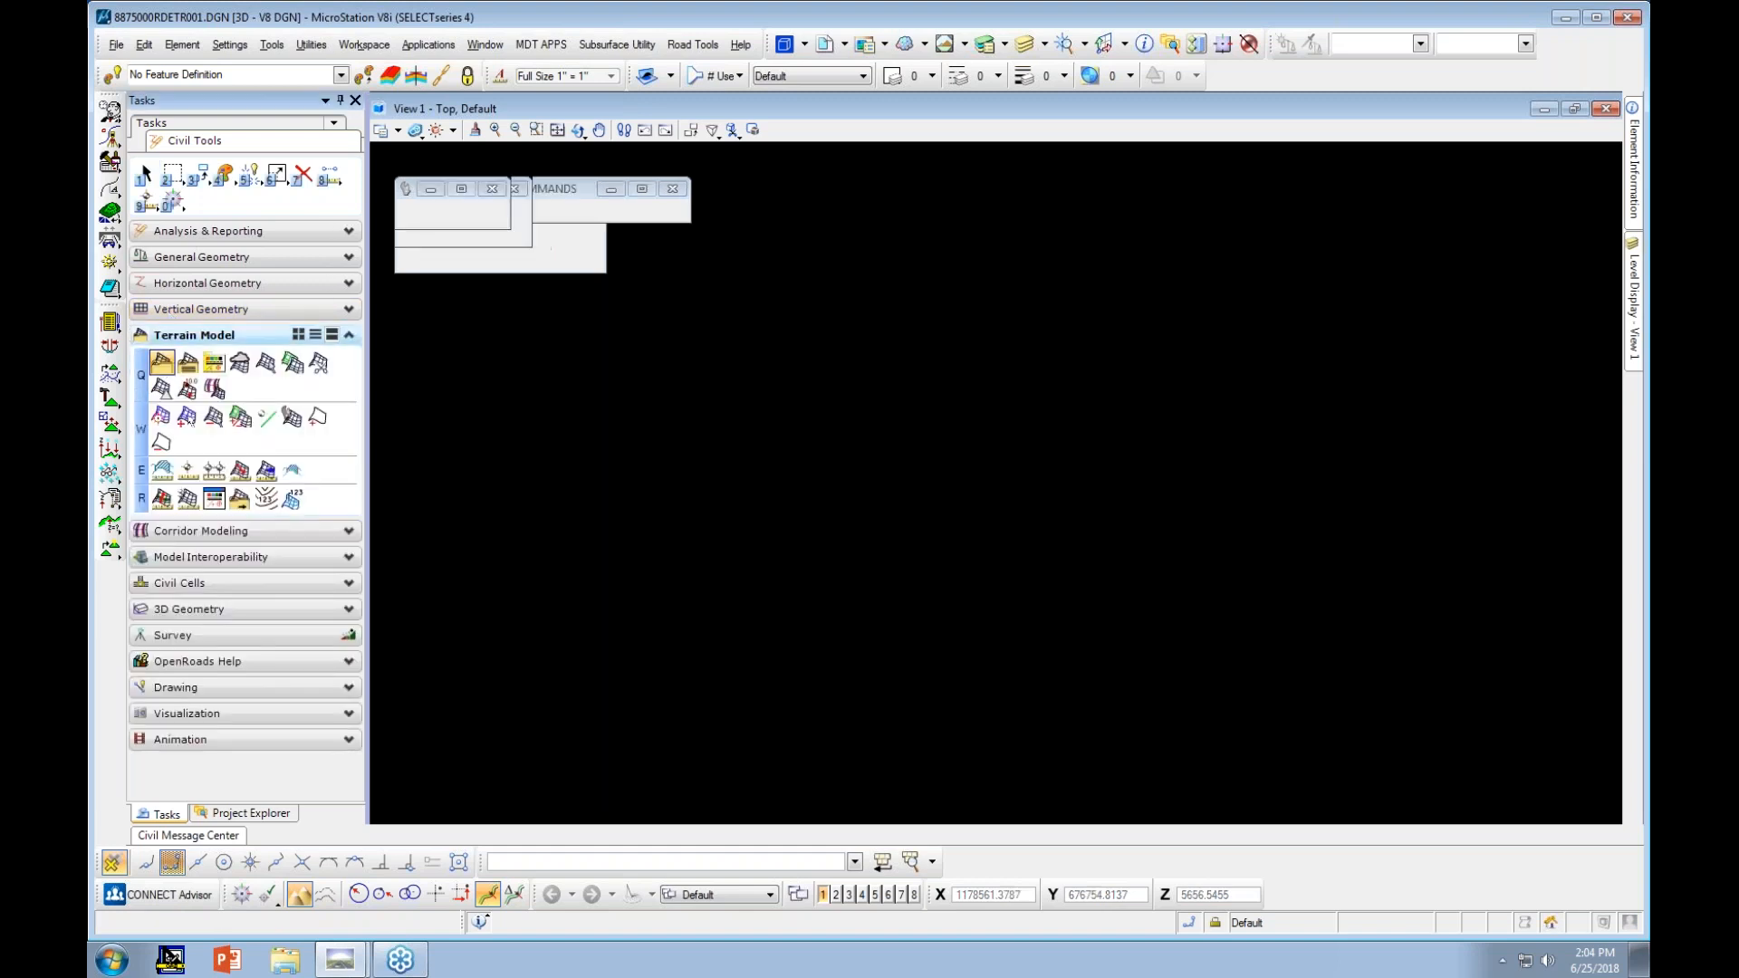
left_click(841, 421)
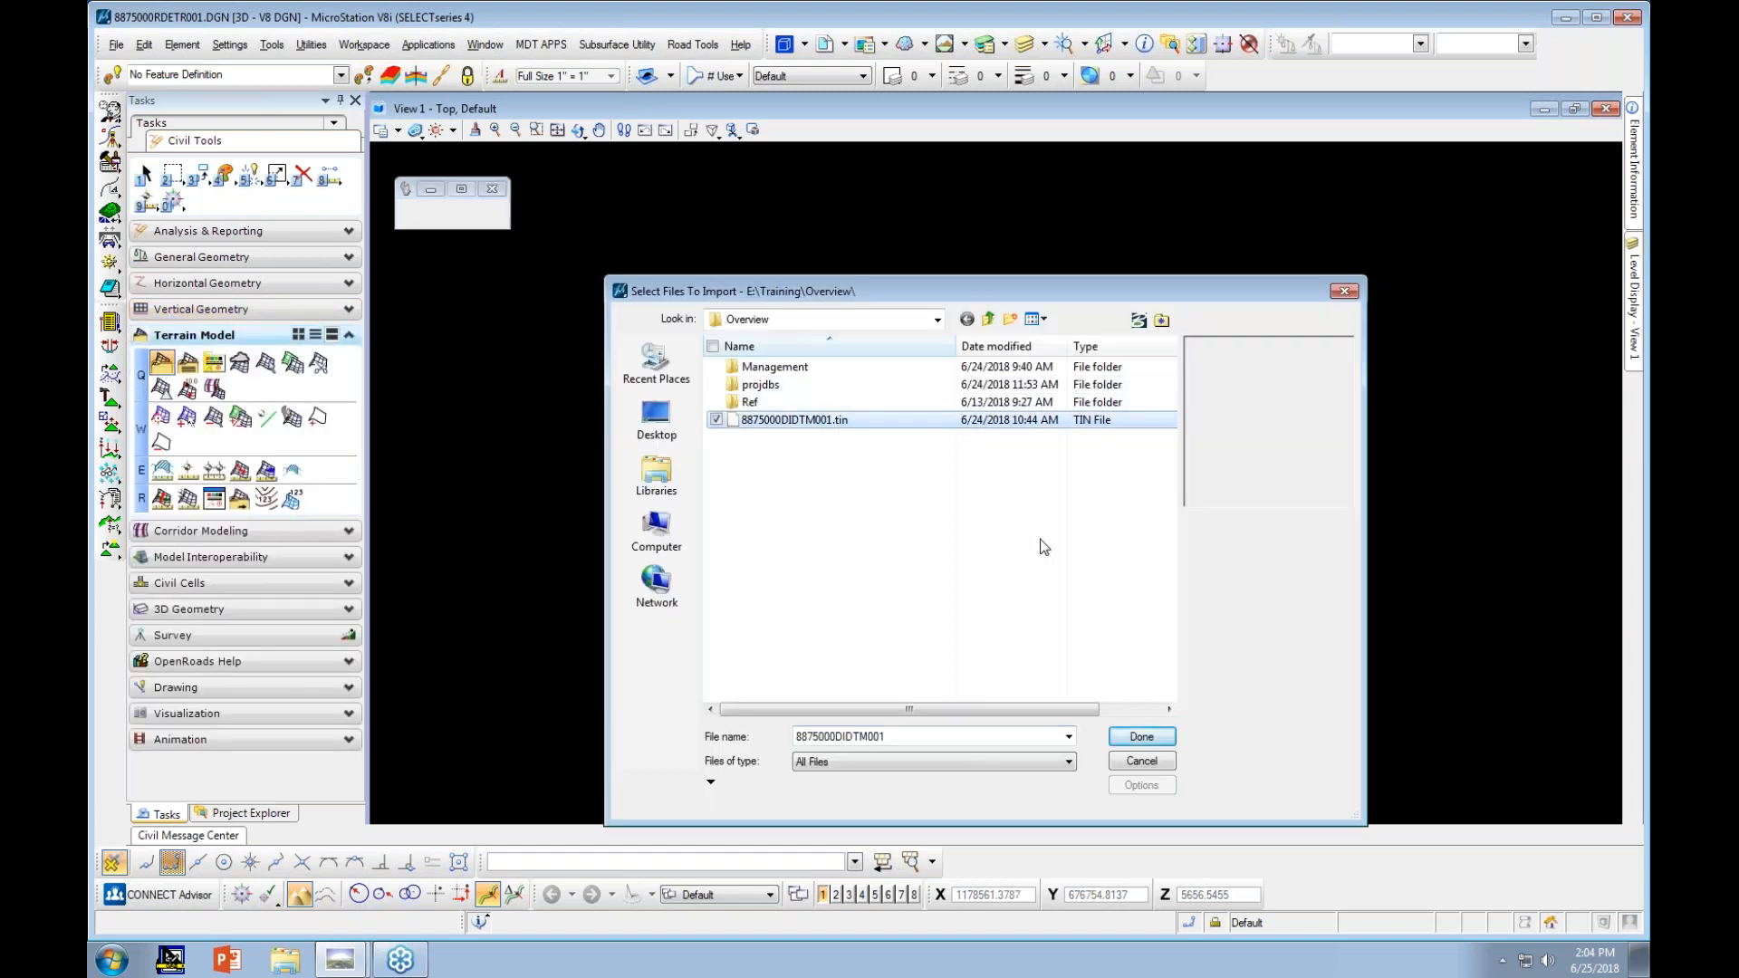
key("Return")
left_click(798, 412)
left_click(677, 475)
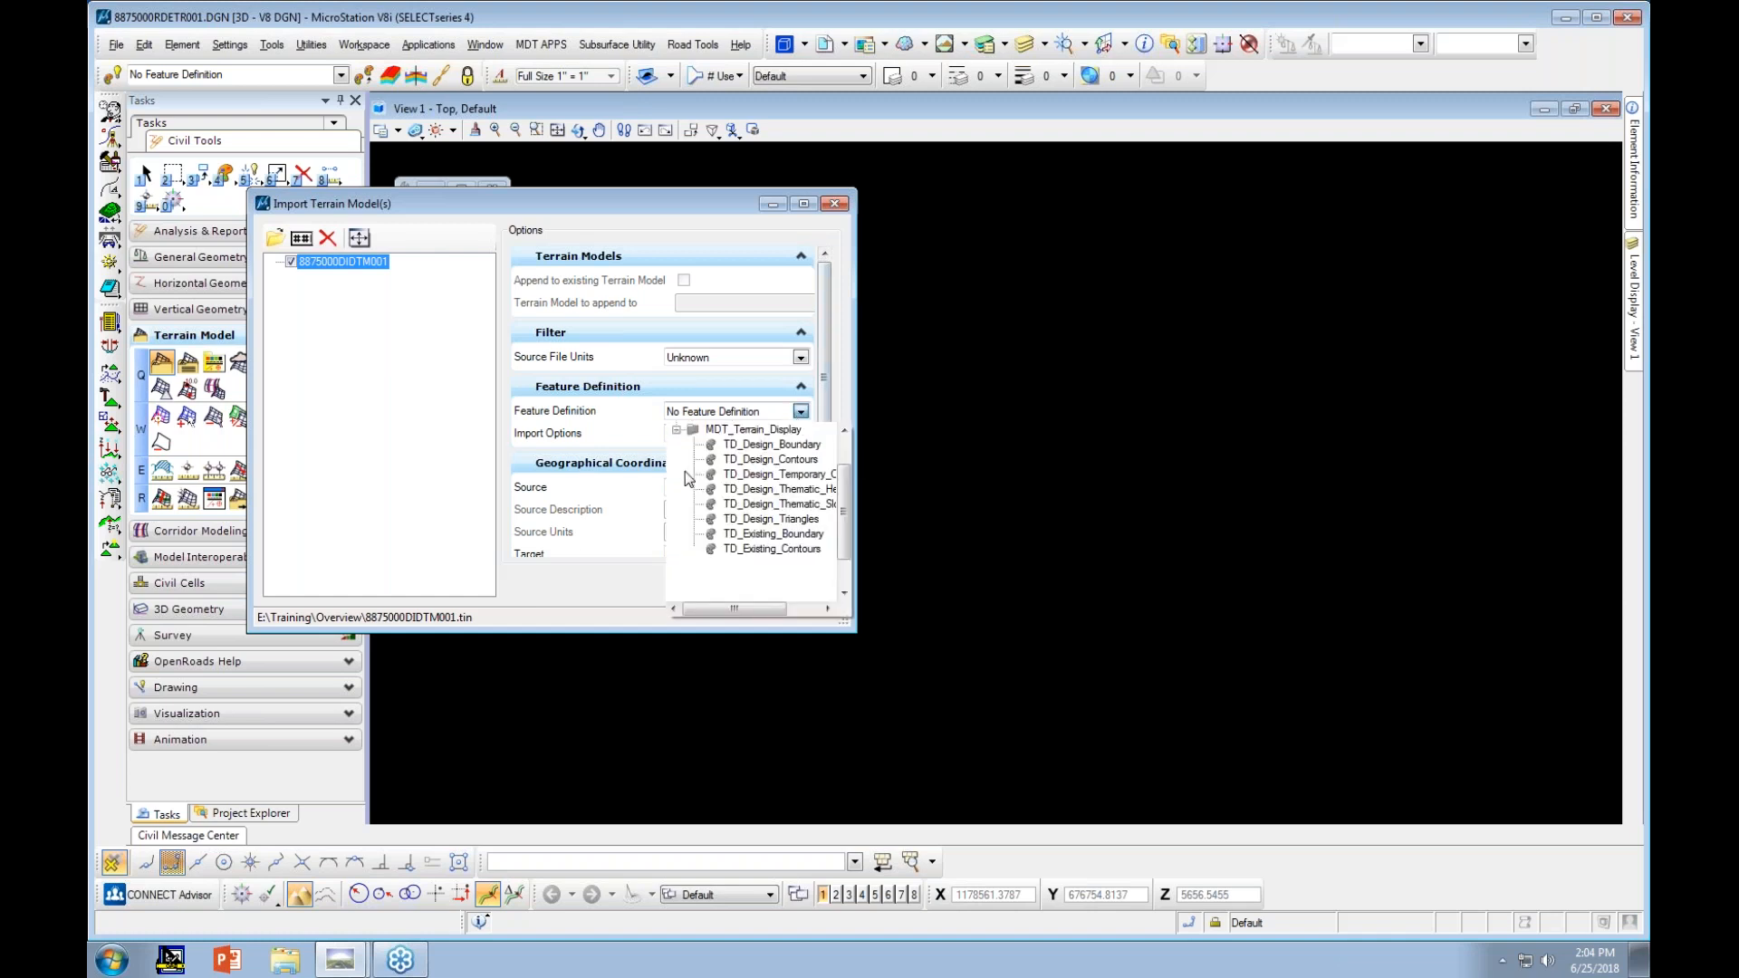
left_click(746, 545)
left_click(790, 581)
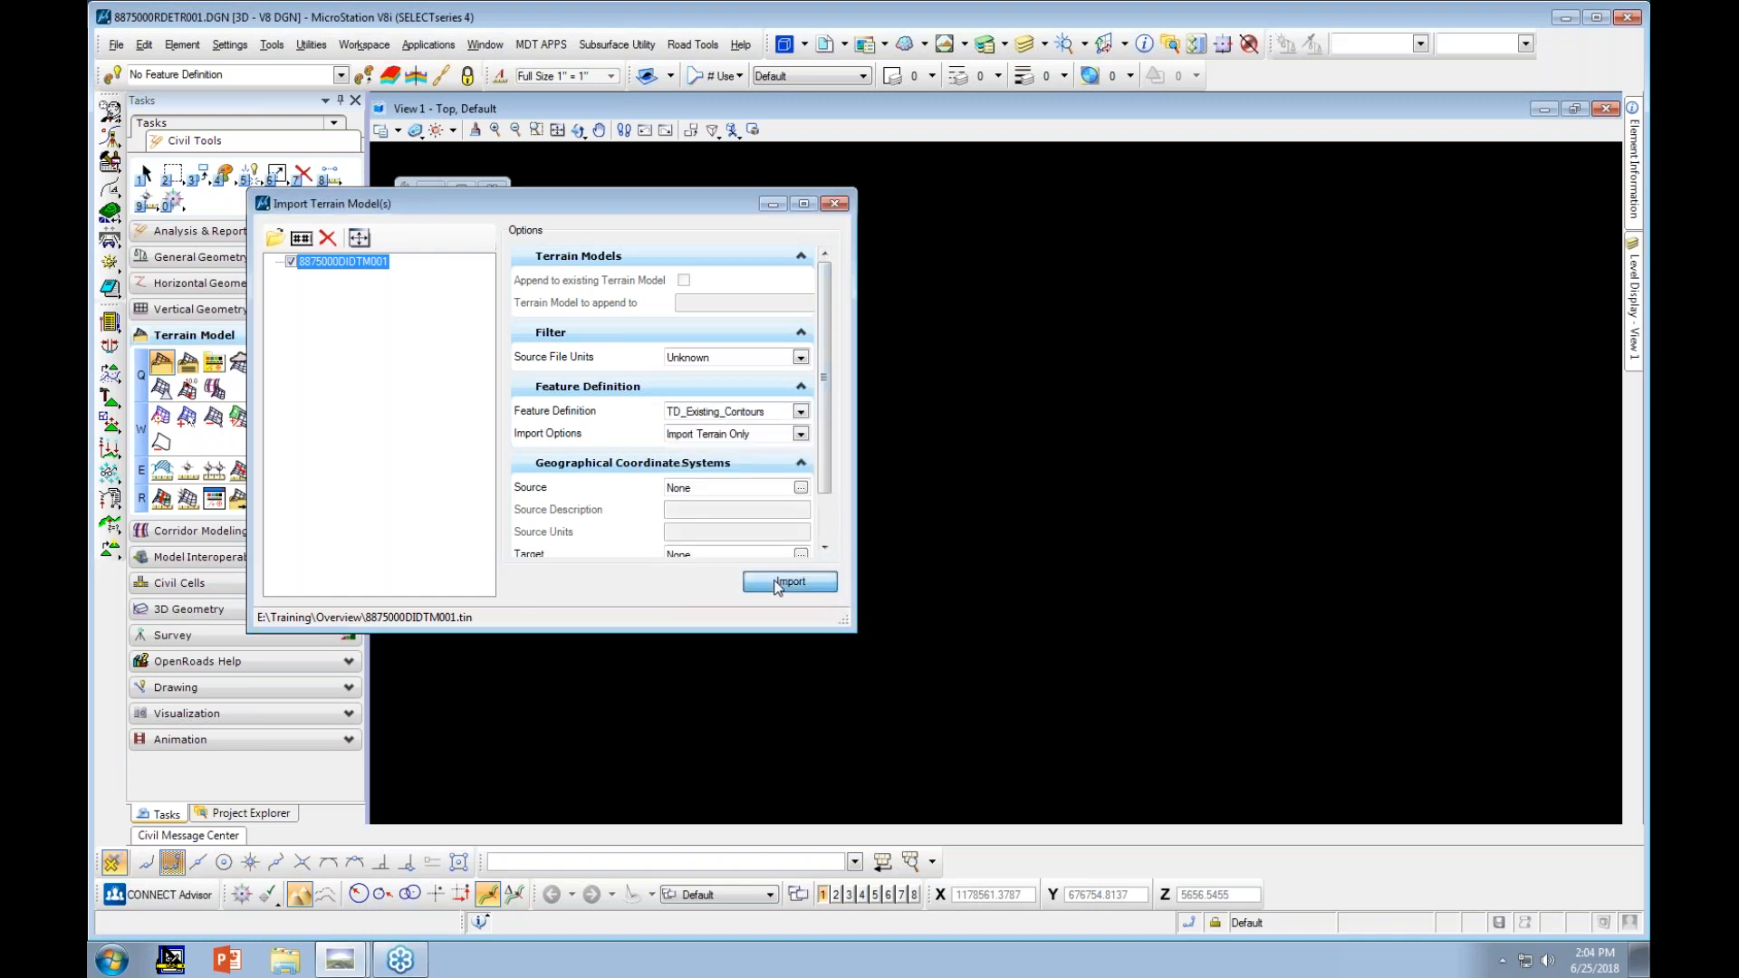
left_click(834, 205)
Fit the imported terrain in the view and rotate it dynamically to examine its contours in 3D
left_click(557, 130)
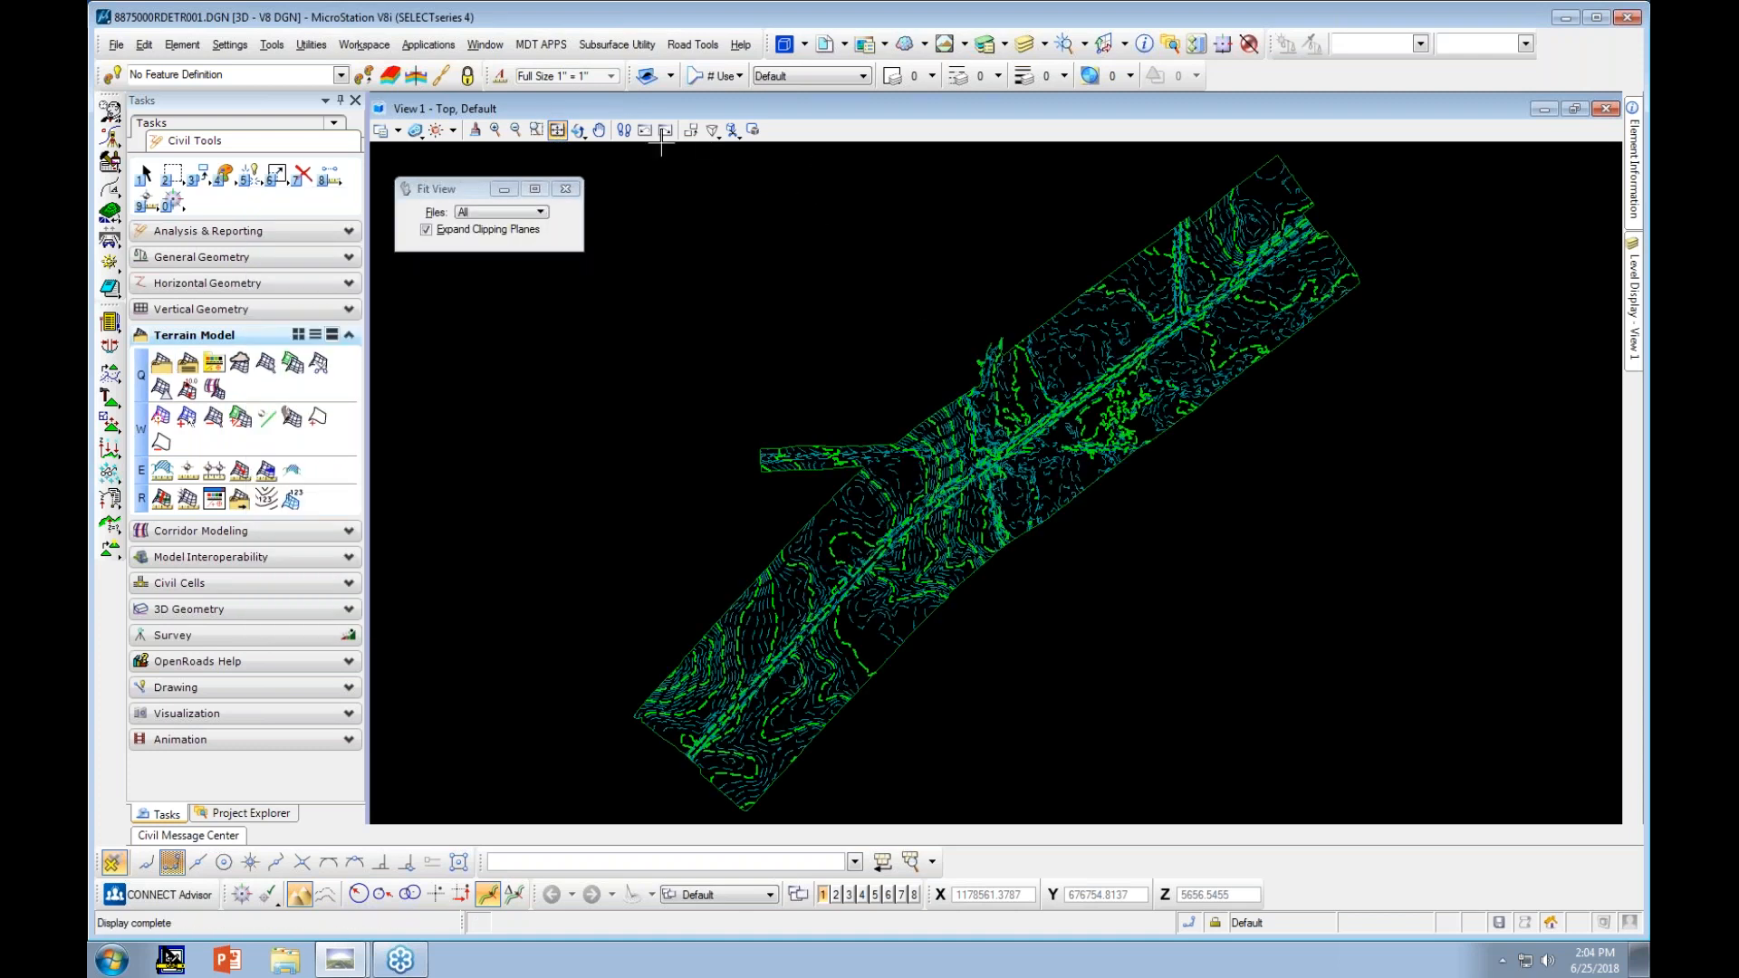
left_click(578, 129)
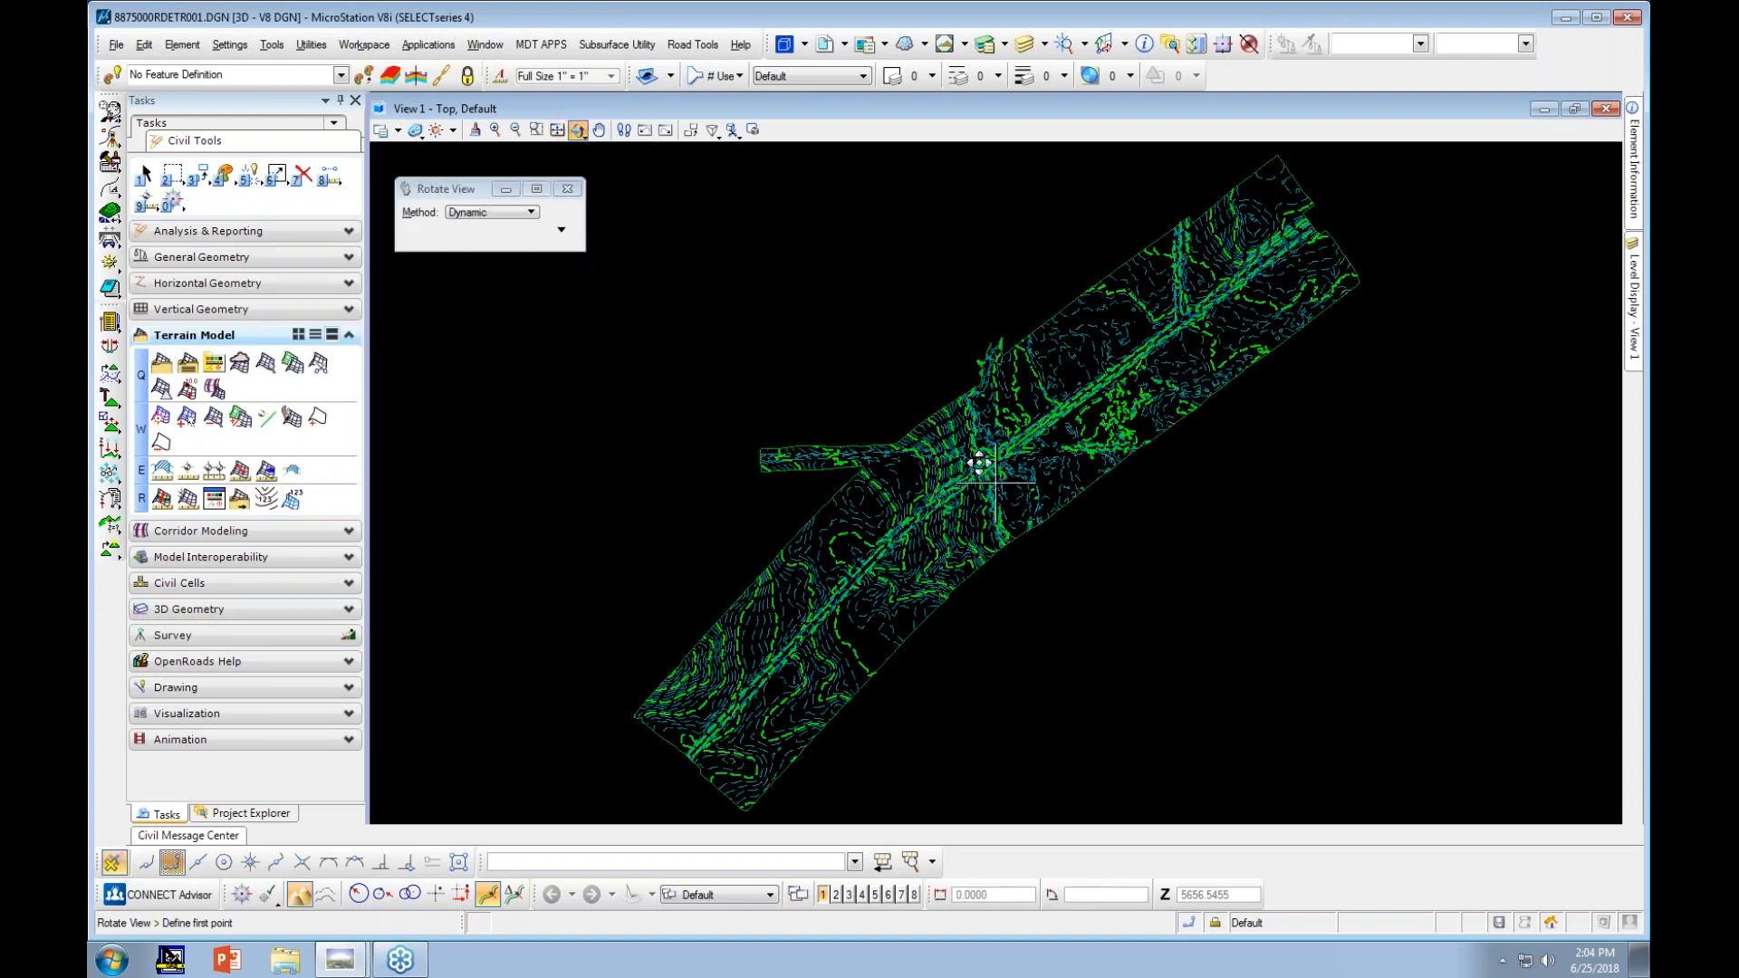
left_click(979, 462)
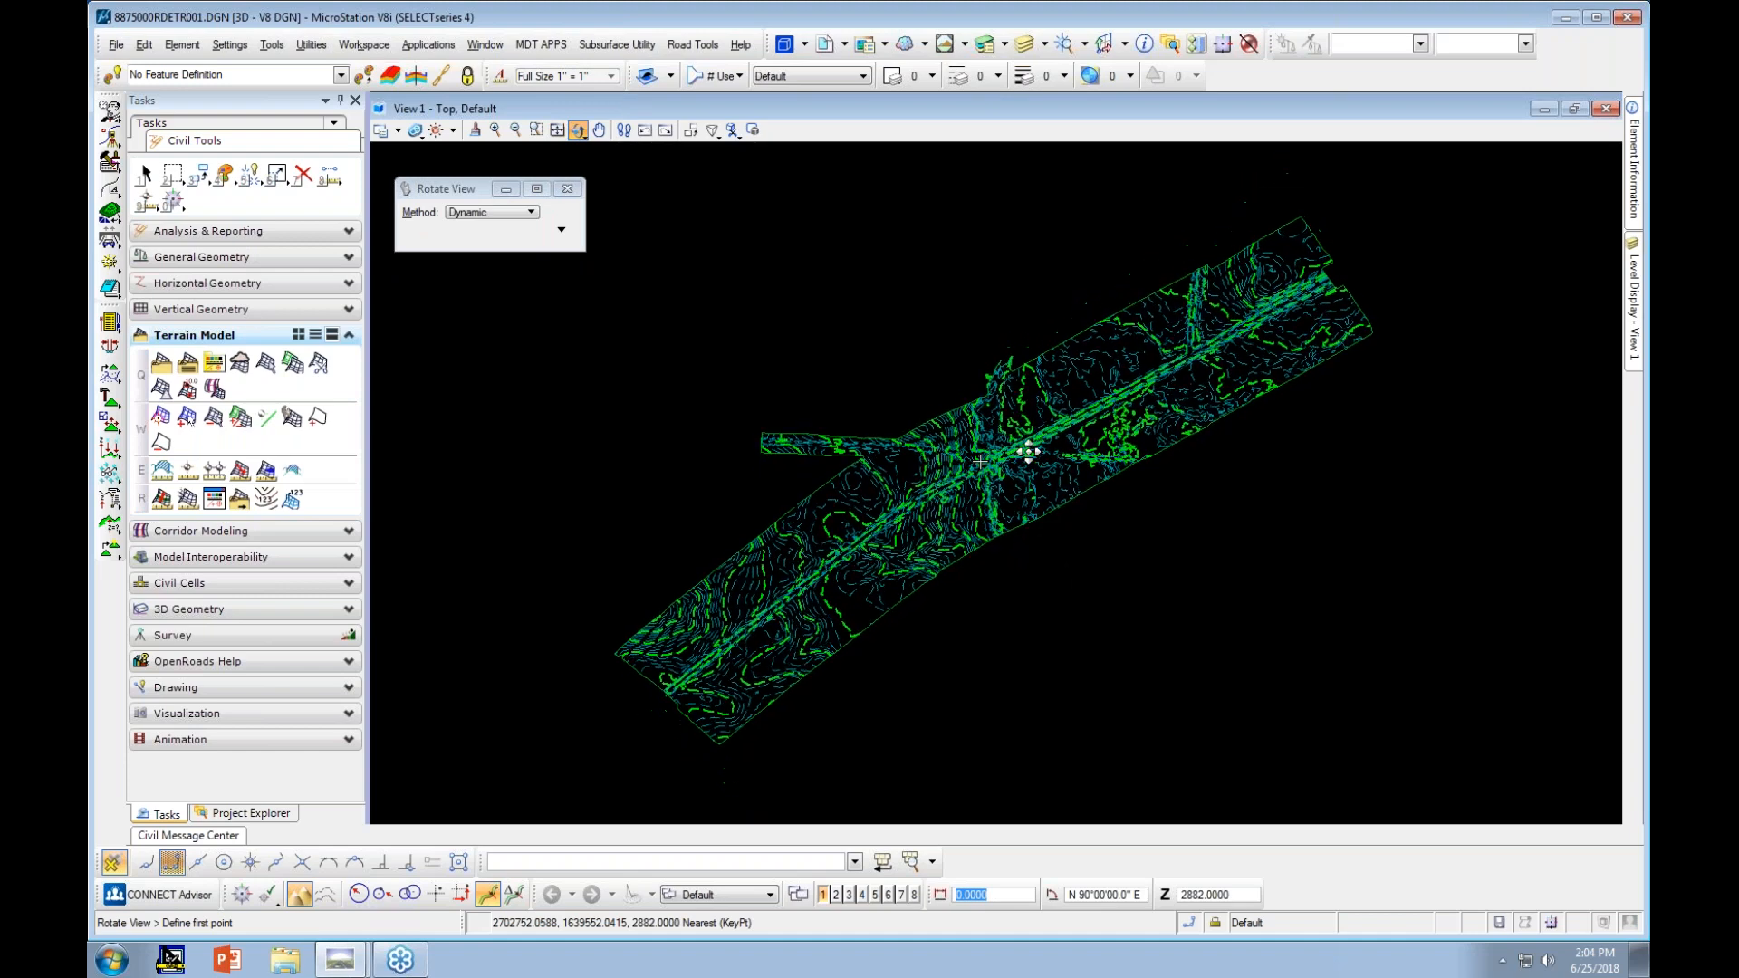
left_click(1053, 571)
scroll(1024, 561, "up", 3)
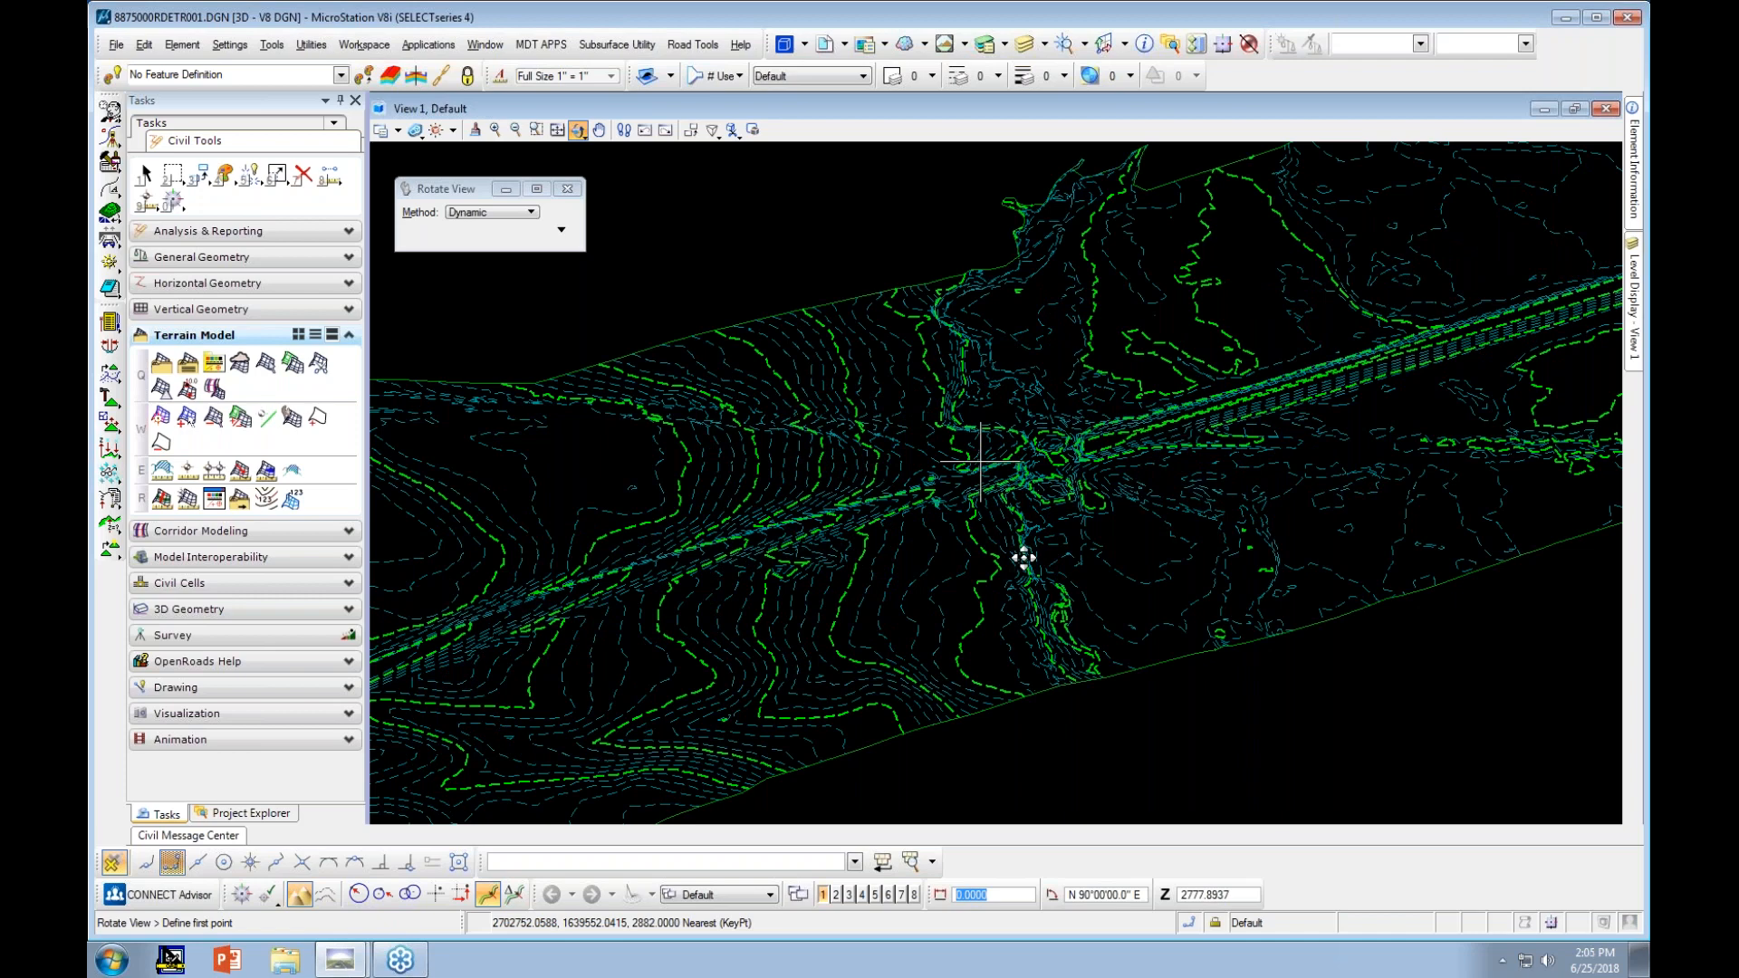
left_click_drag(1143, 500, 1282, 479)
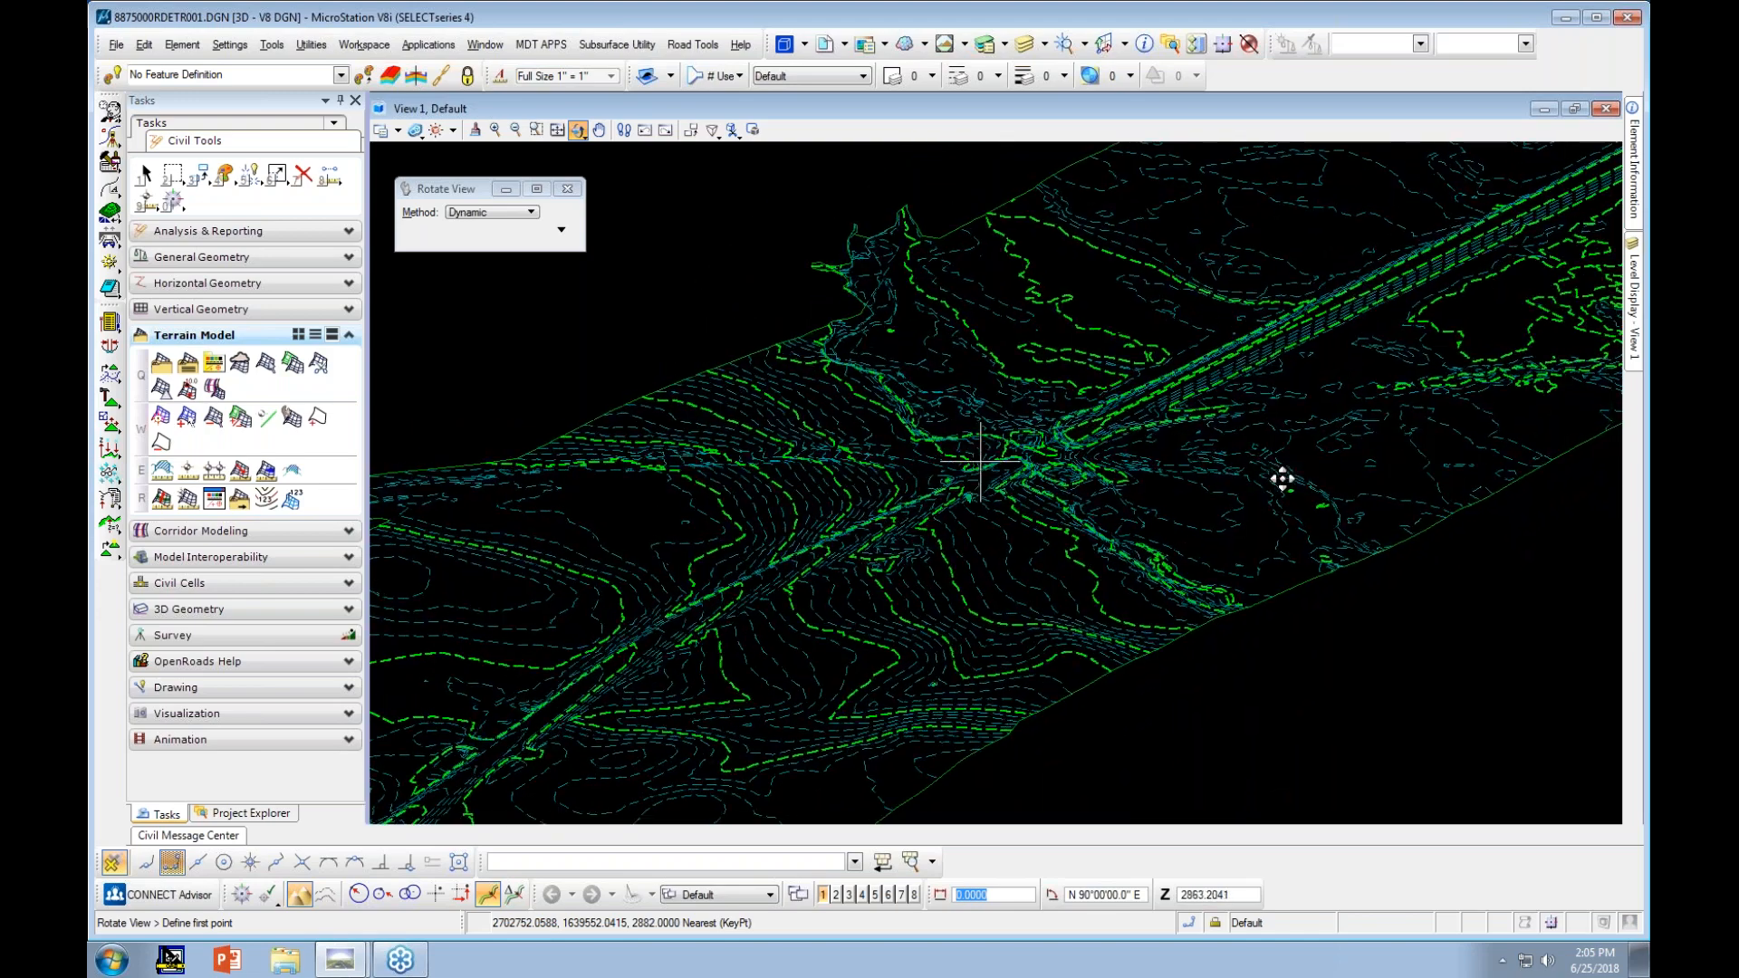
right_click(1282, 480)
Open the 8875000RDEFF001-original design file from the Management folder
left_click(116, 45)
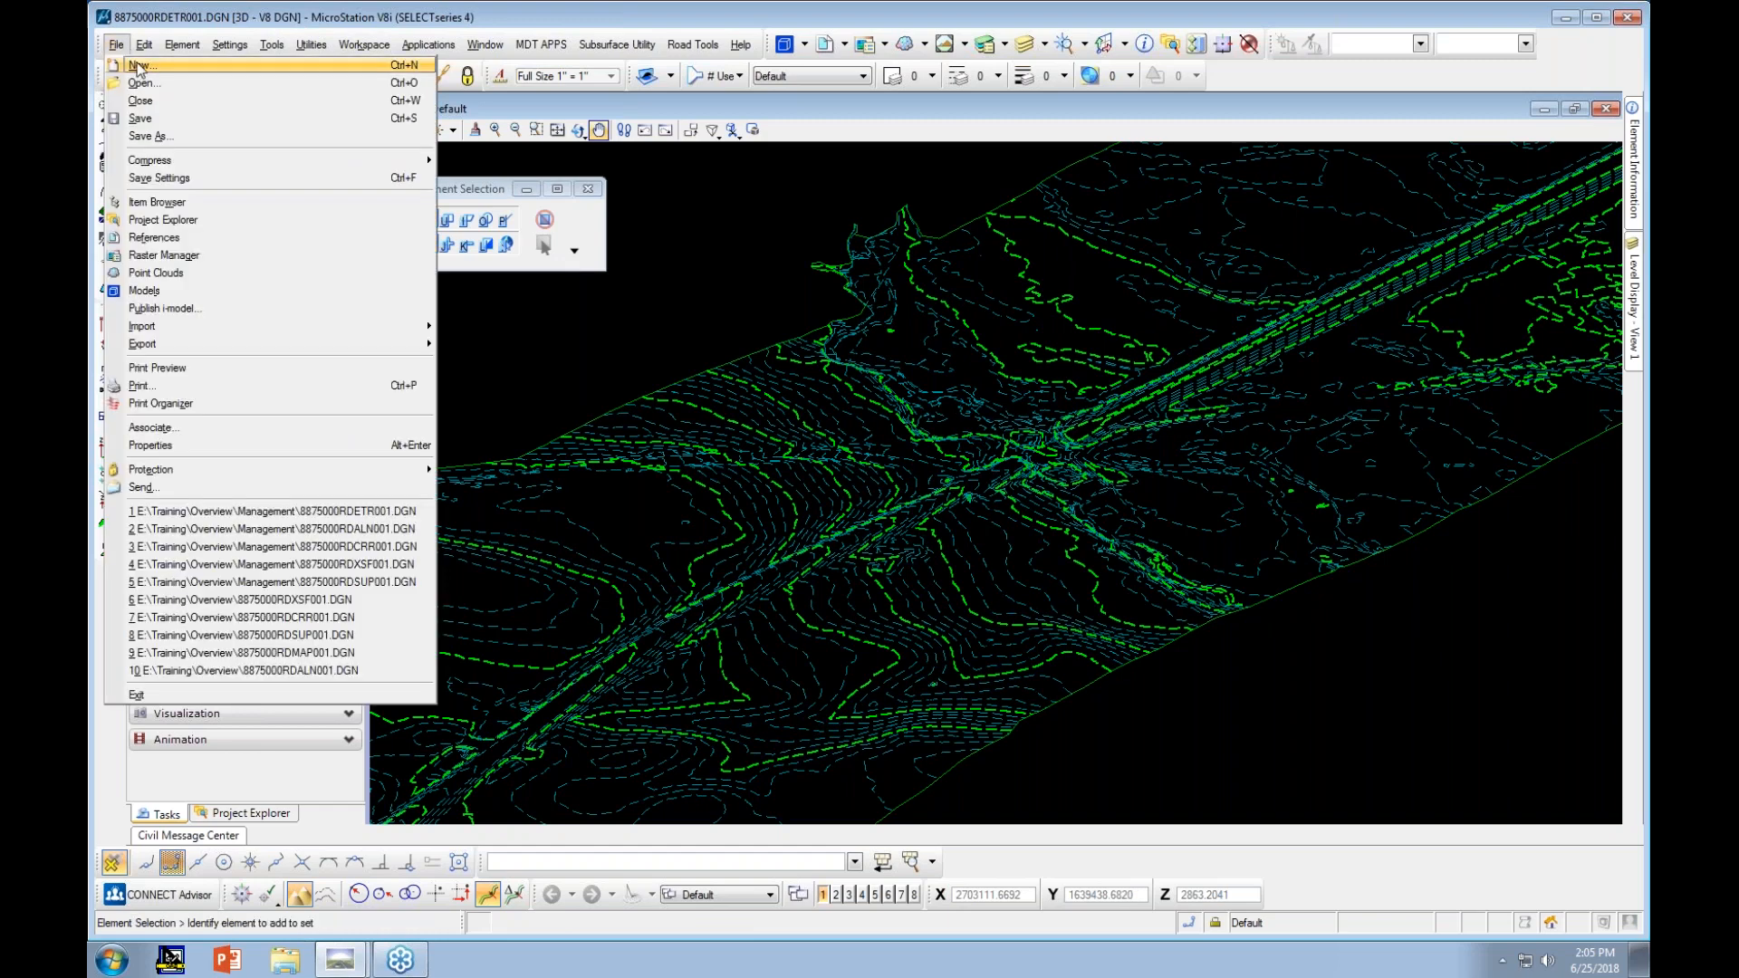
left_click(142, 82)
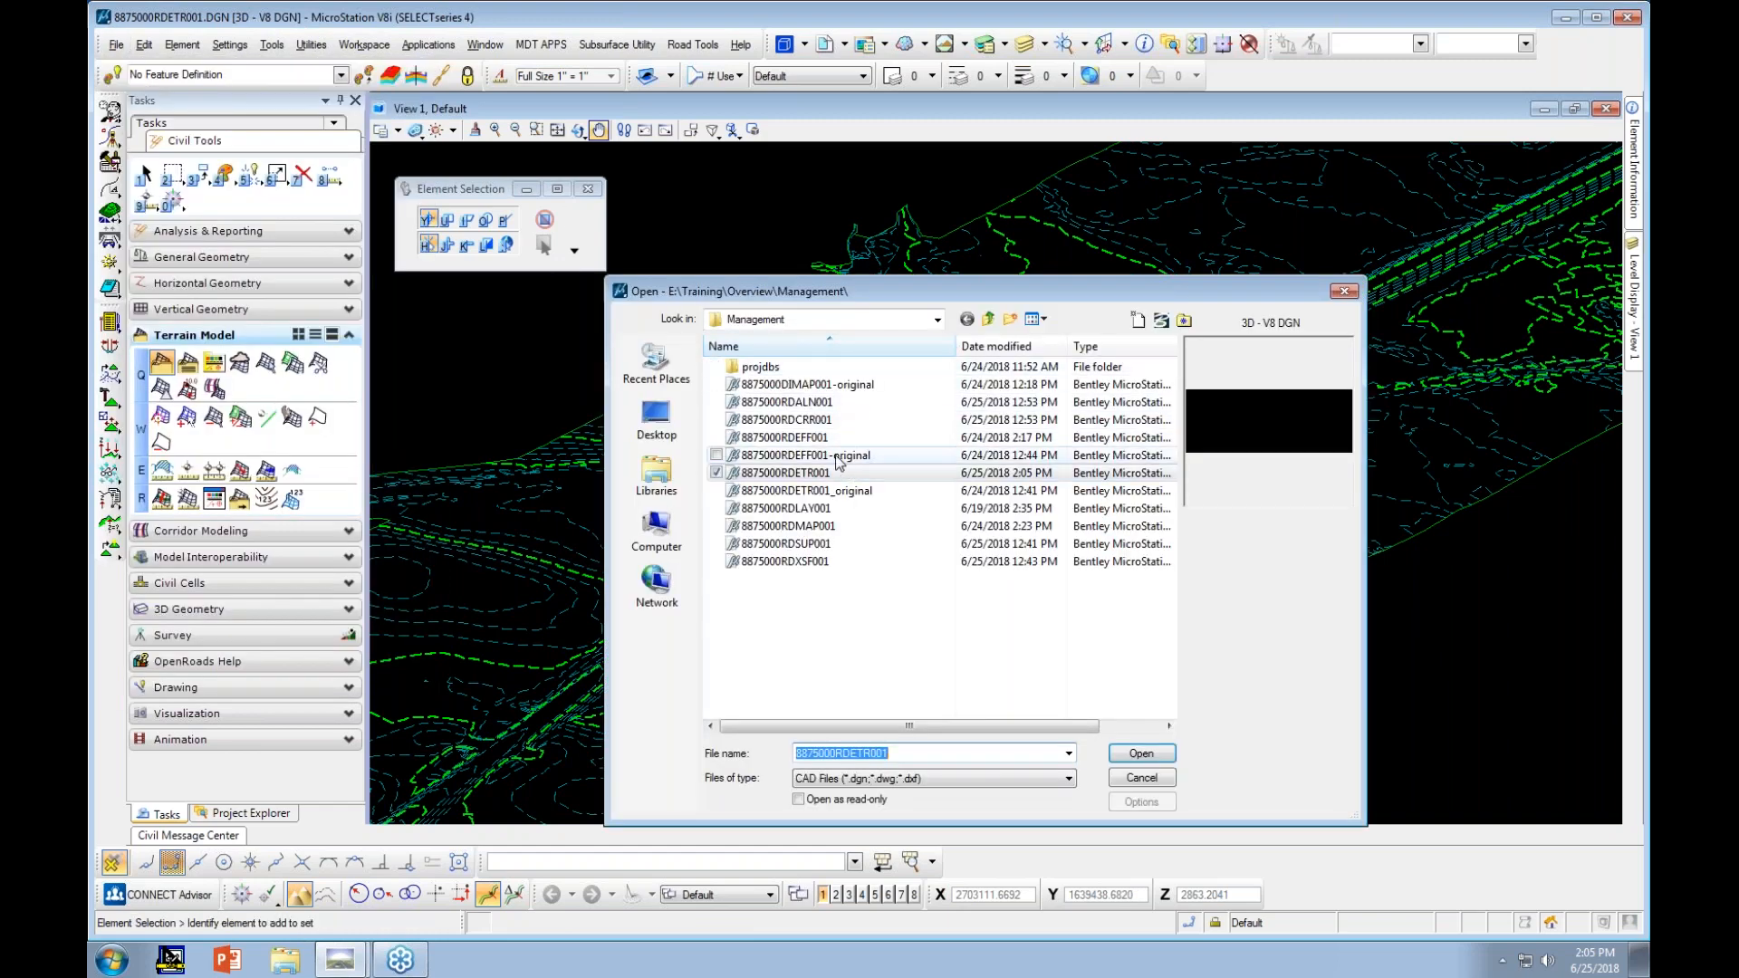
left_click(831, 456)
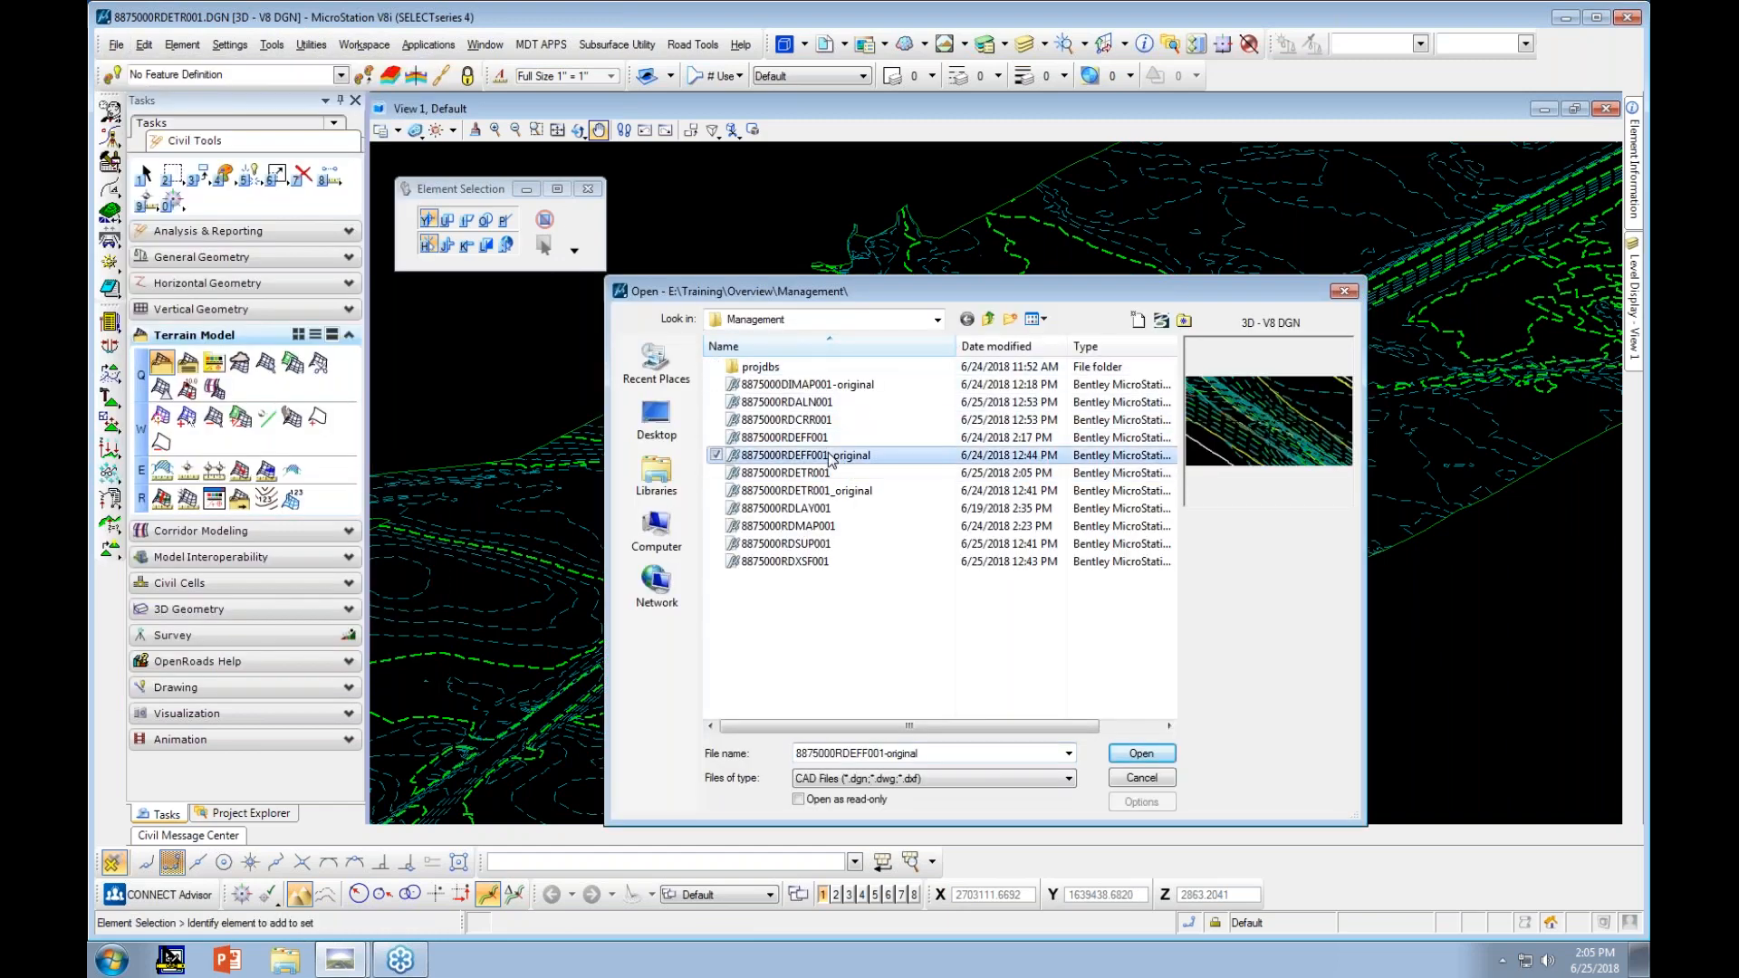
double_click(830, 456)
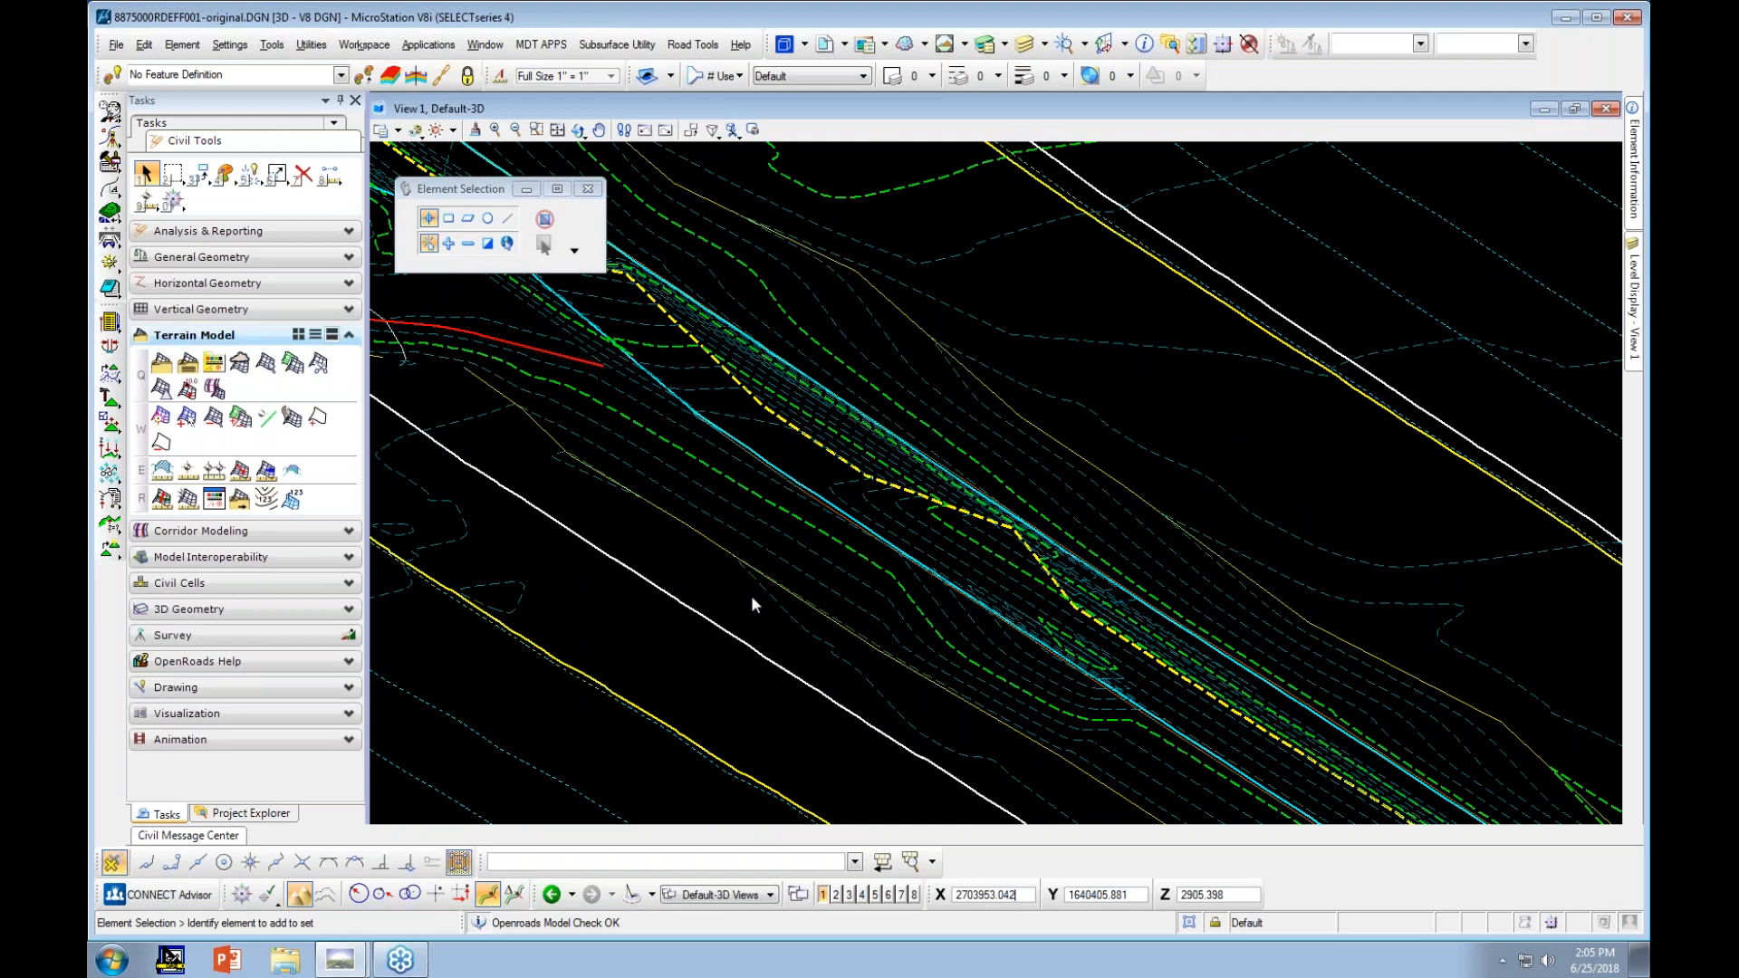
Examine the existing features and contours along the main roadway, from the side approach to the intersection
scroll(737, 504, "down", 2)
middle_click_drag(737, 504, 1077, 690)
scroll(984, 418, "up", 2)
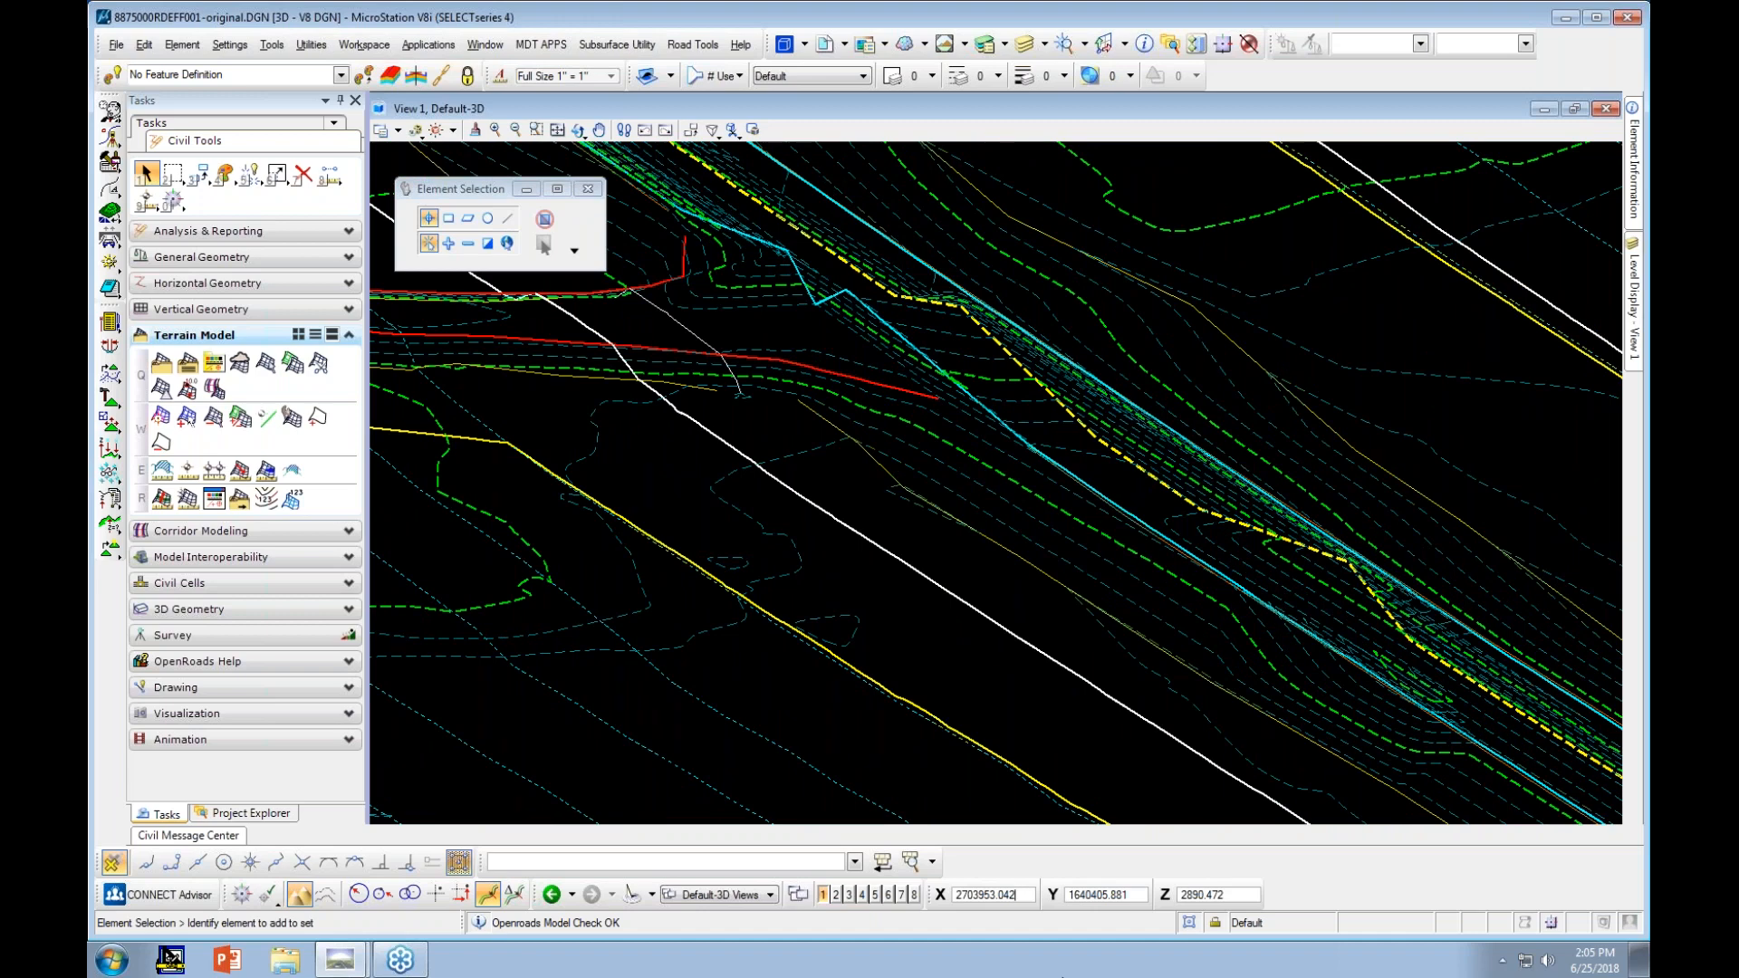
scroll(938, 390, "down", 2)
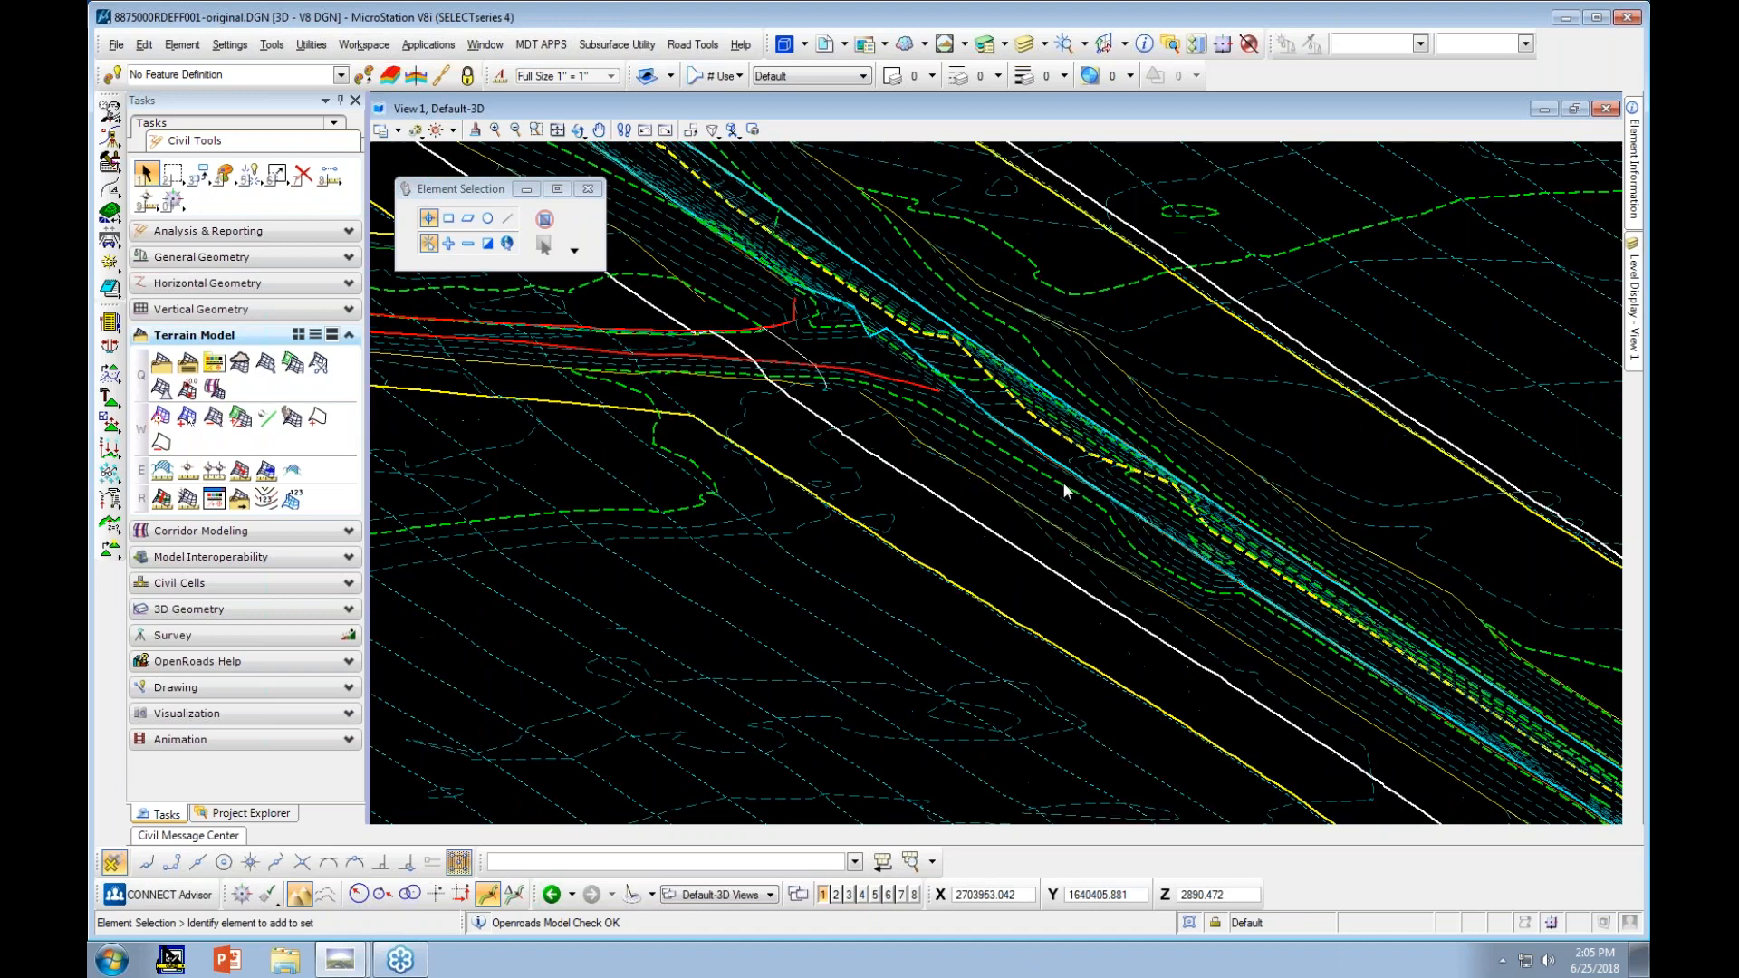
middle_click_drag(1188, 602, 862, 444)
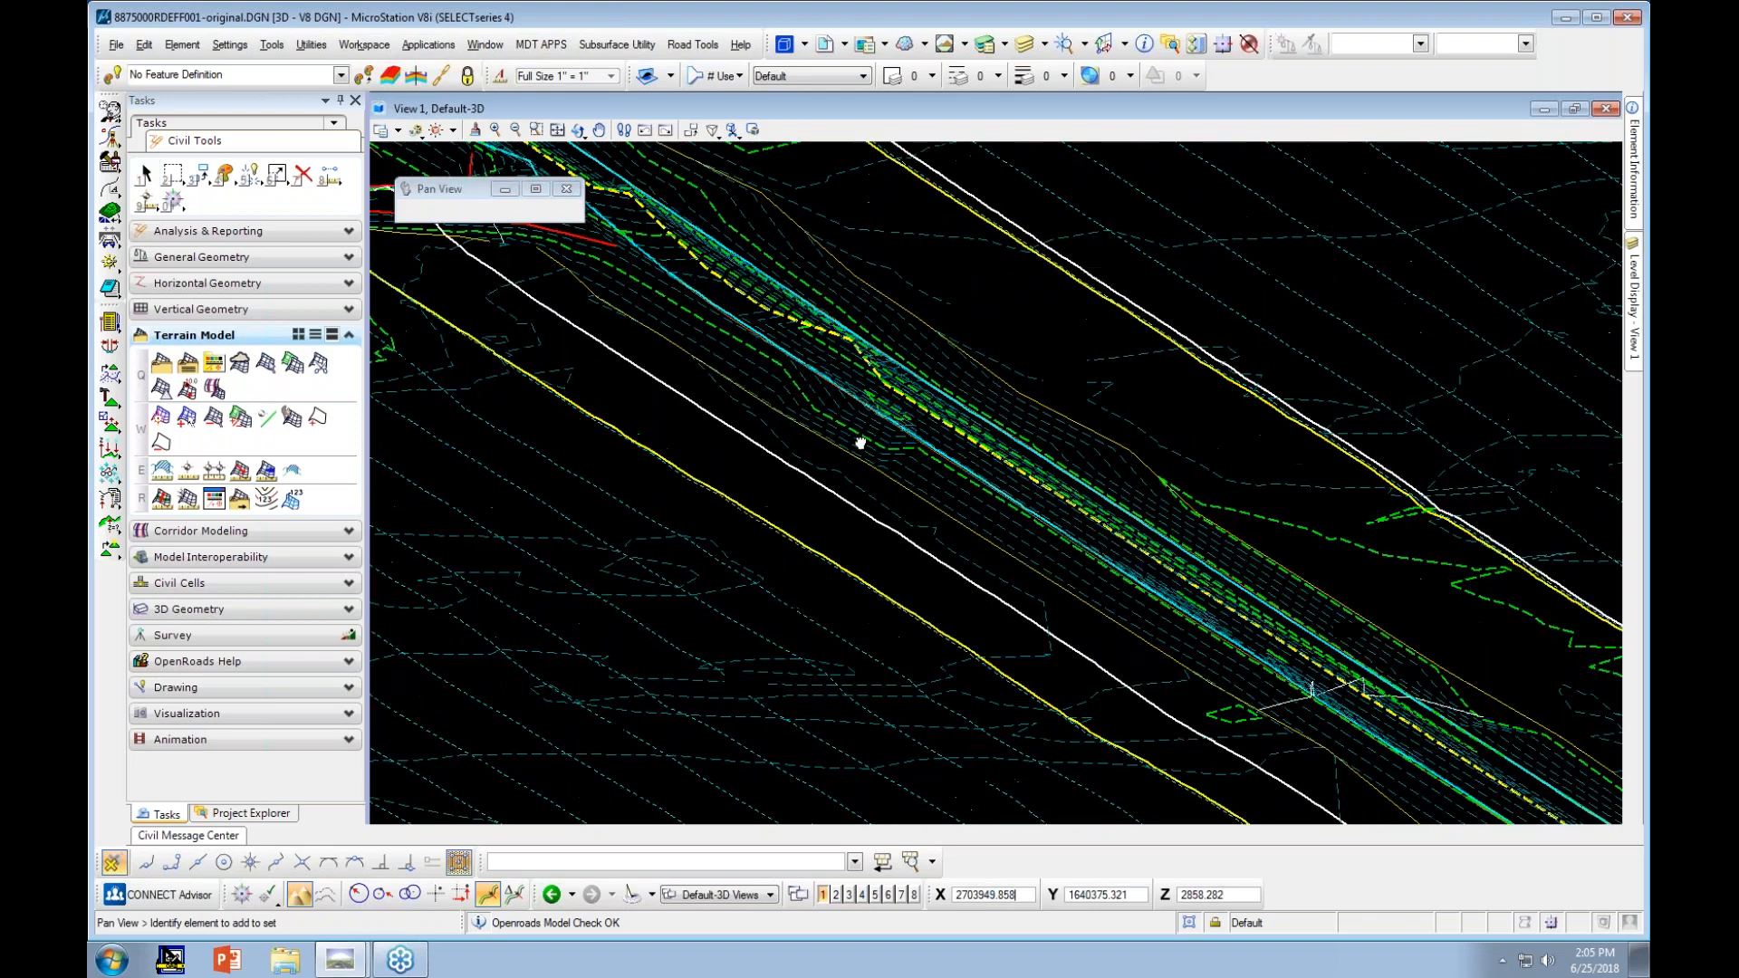
scroll(864, 445, "down", 3)
middle_click_drag(1223, 606, 1110, 470)
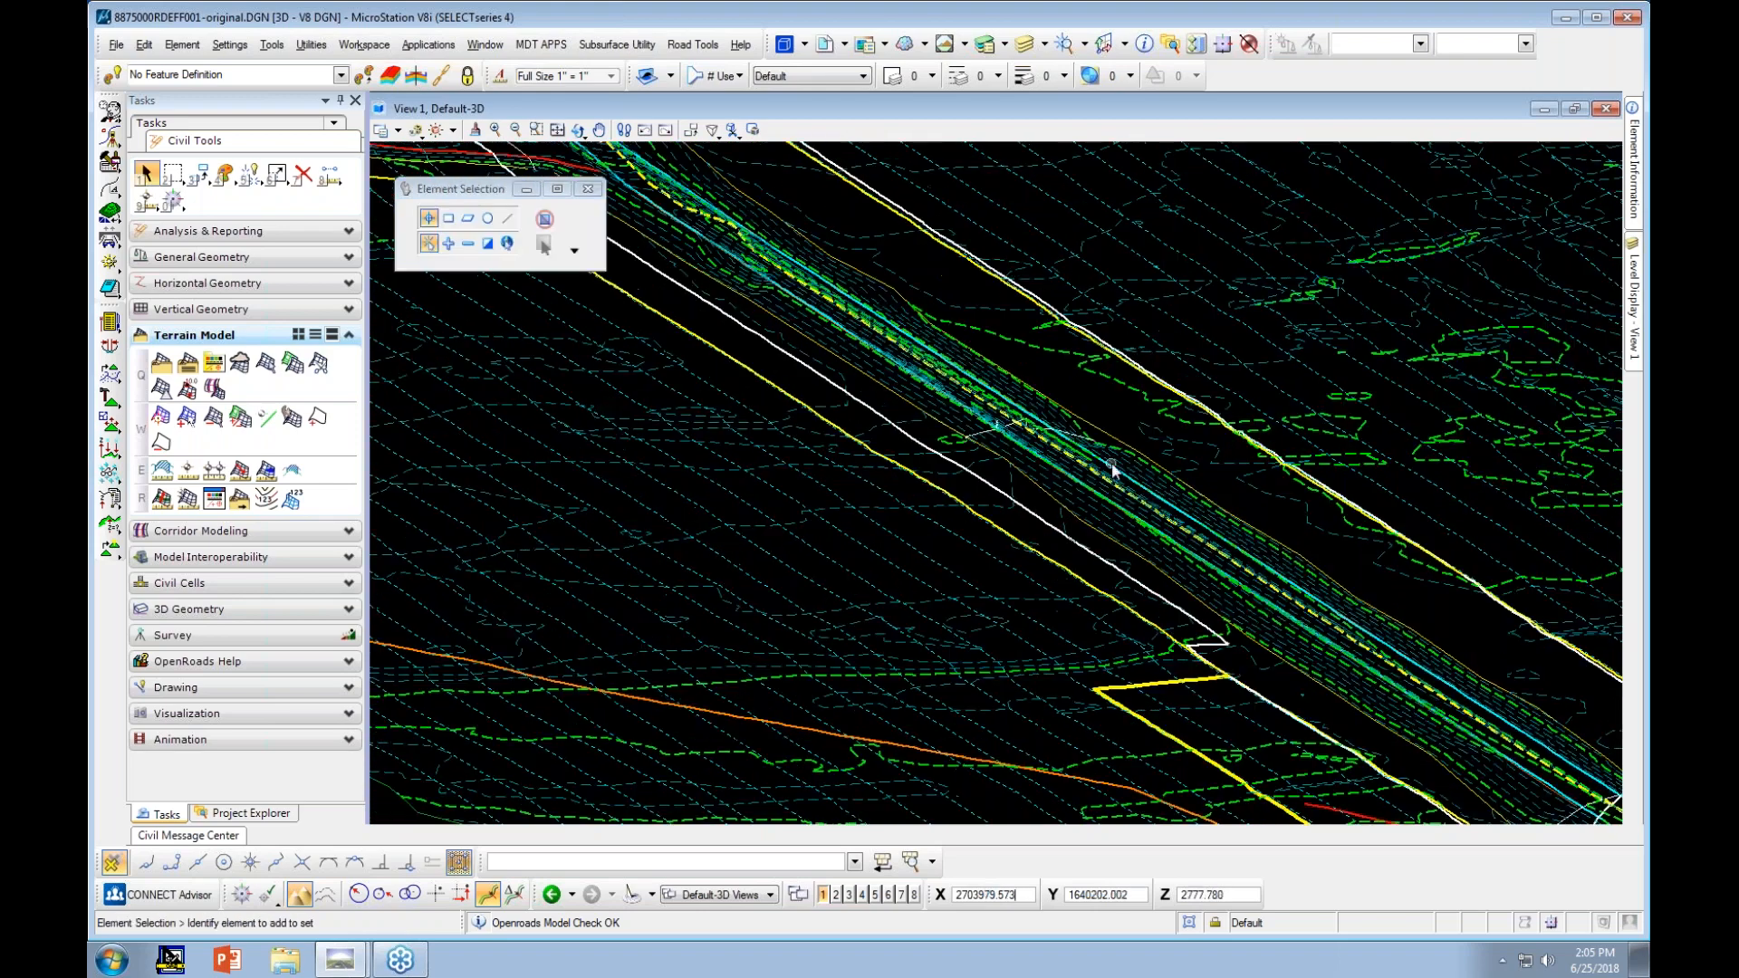
scroll(1111, 470, "down", 3)
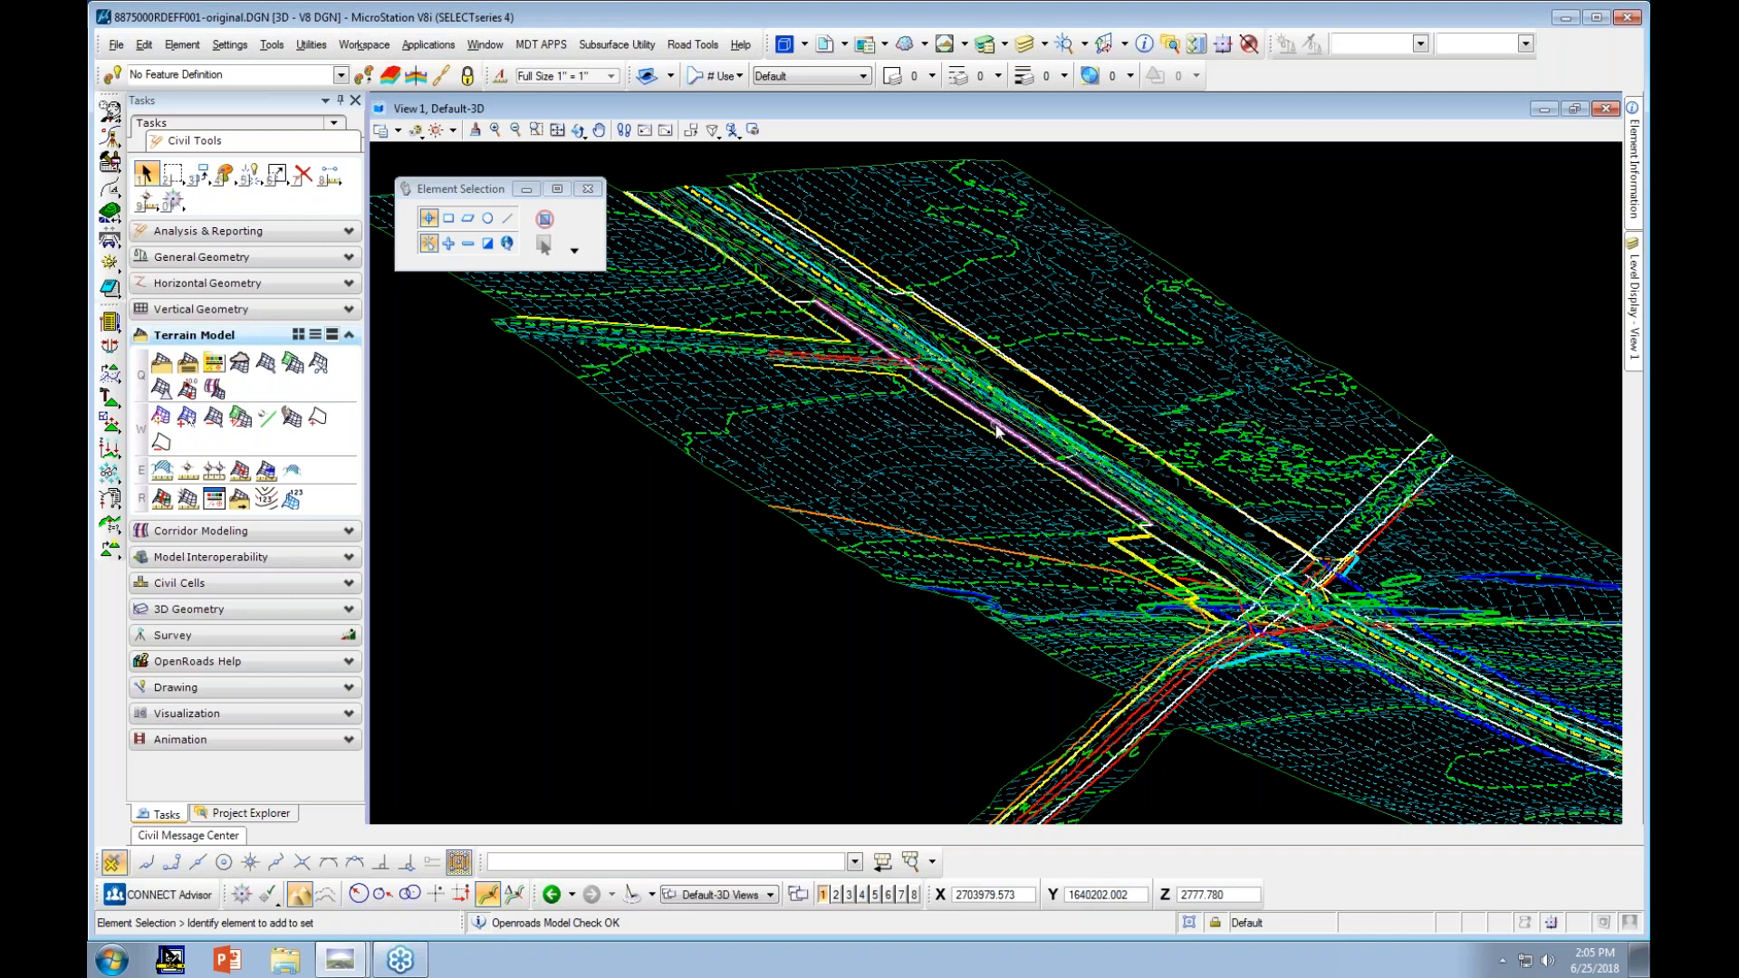
scroll(972, 356, "up", 3)
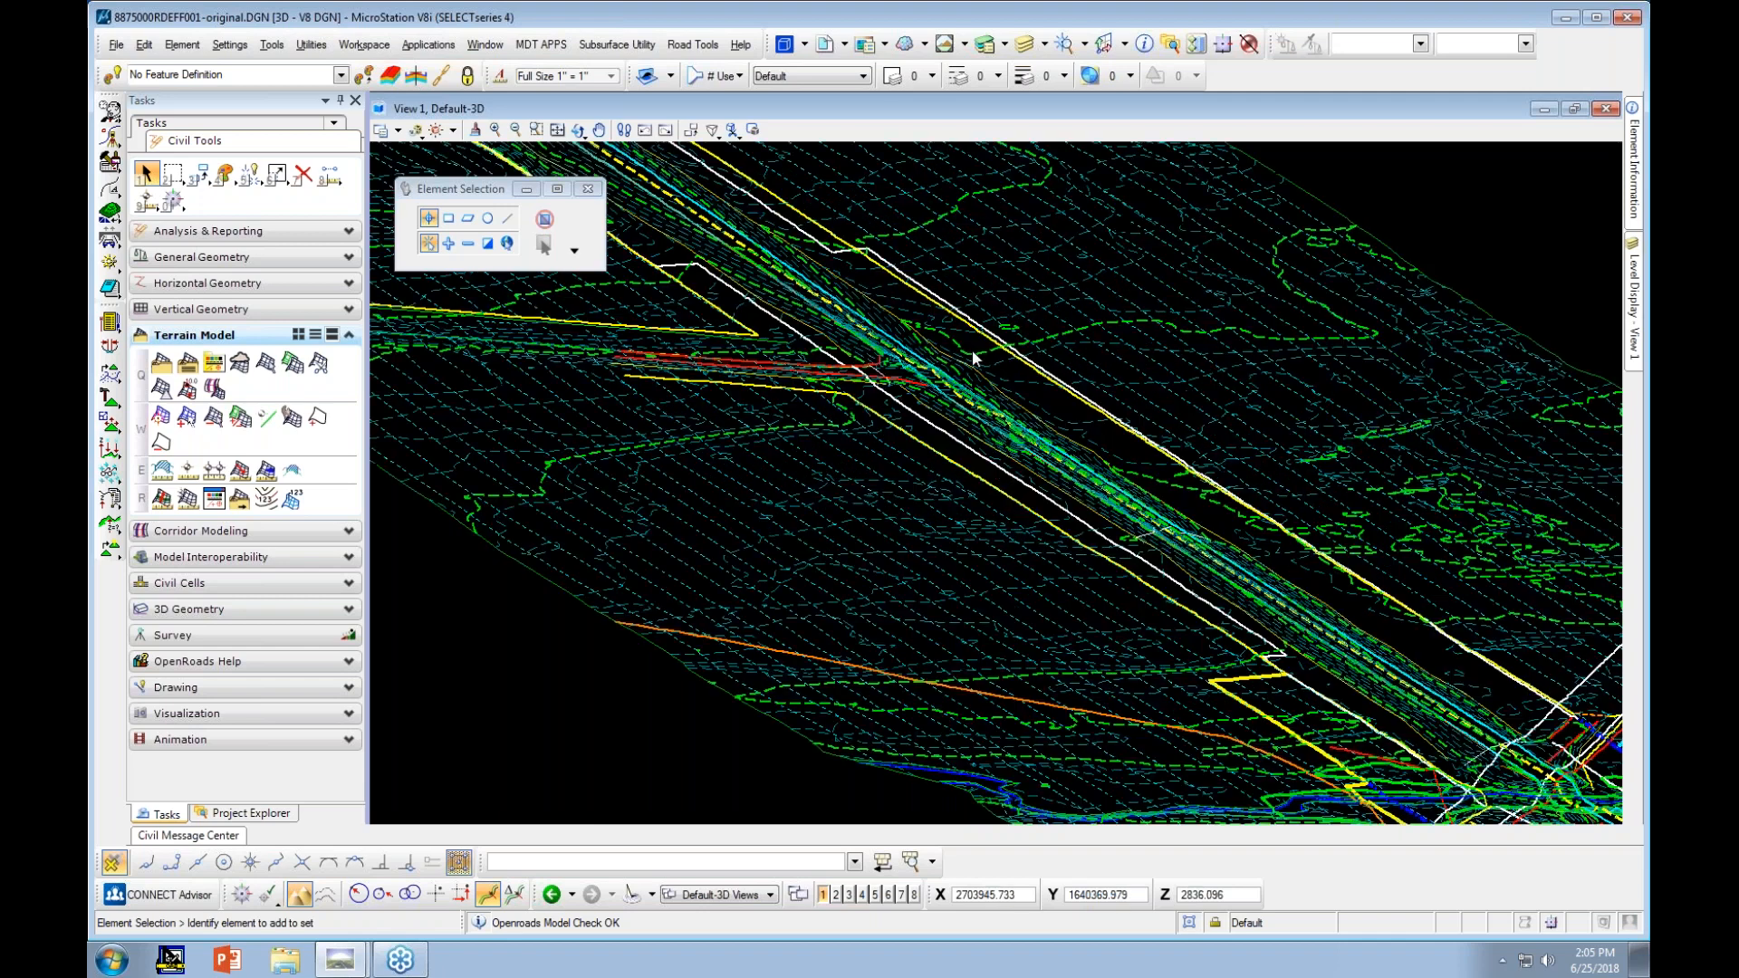
scroll(972, 356, "down", 3)
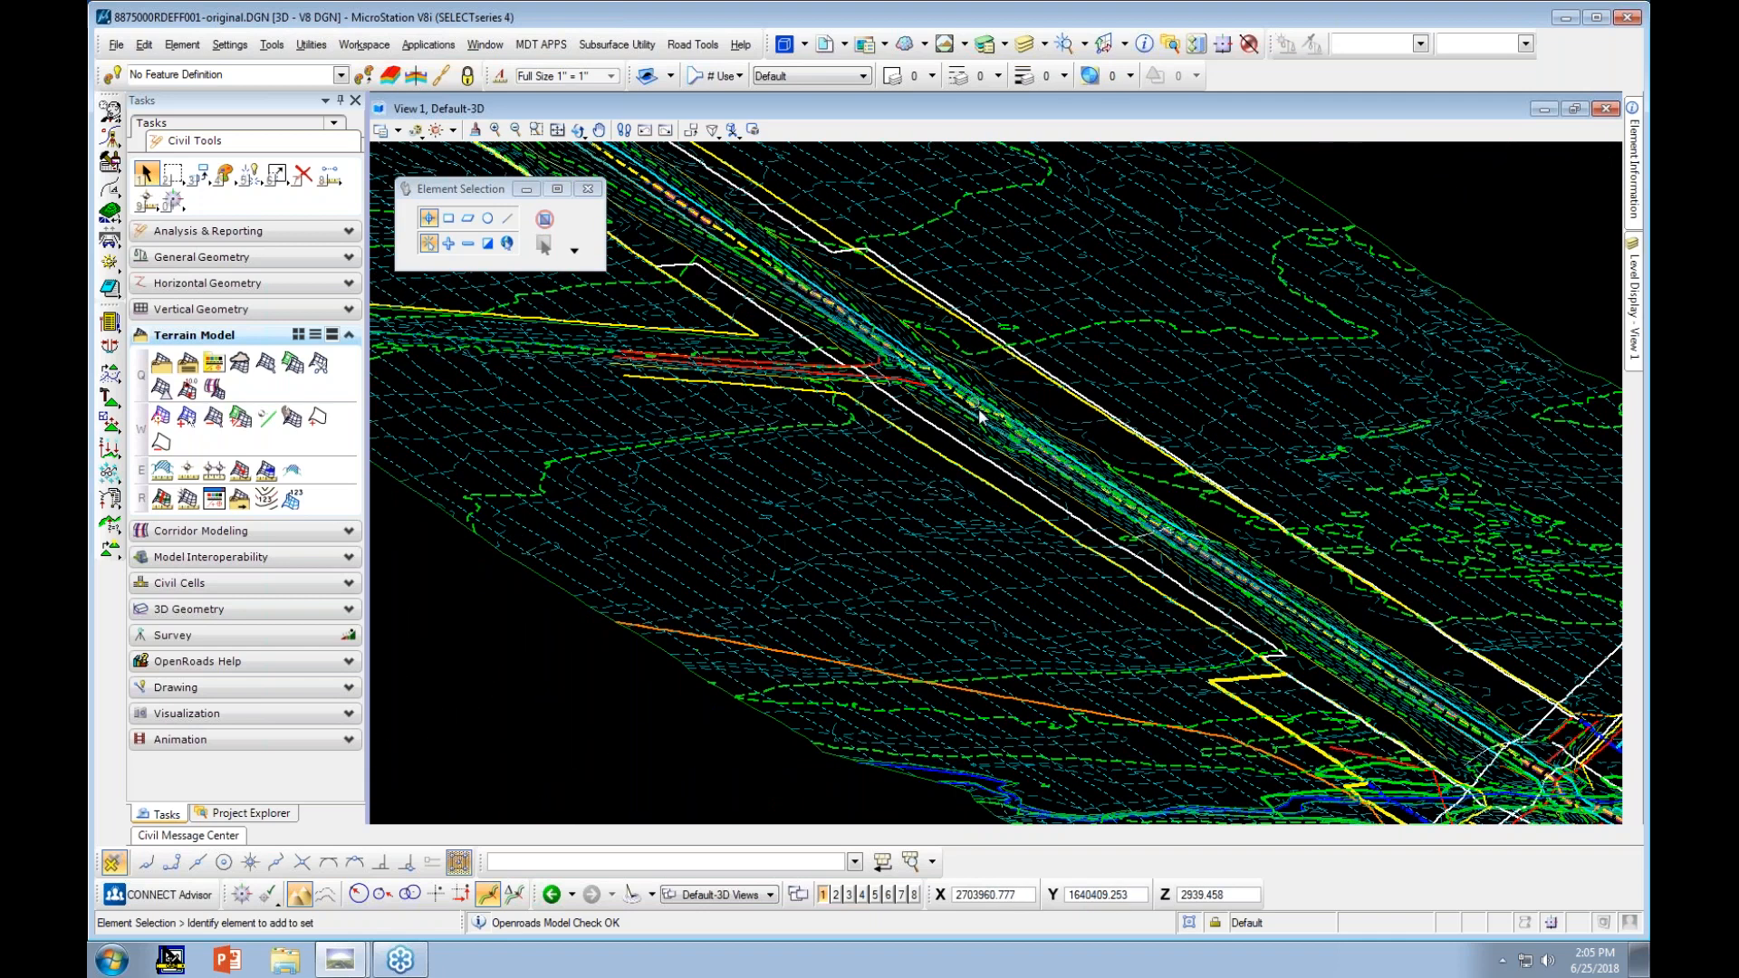
middle_click_drag(1396, 618, 1206, 424)
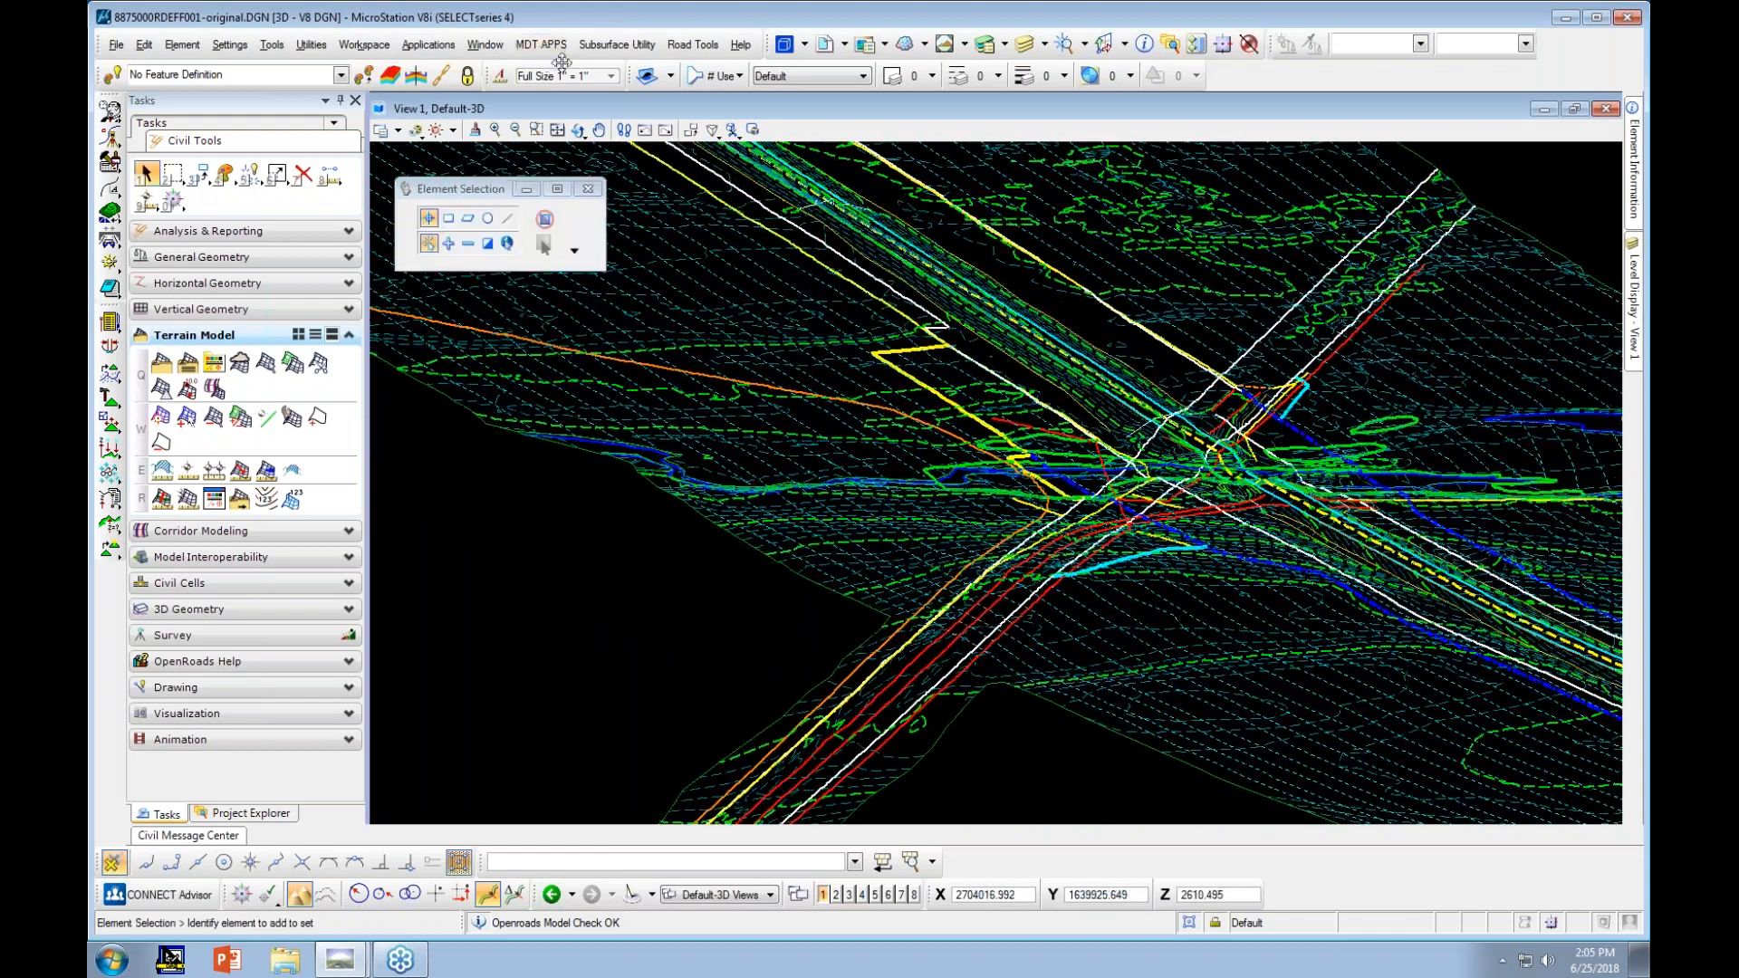
Rotate the 3D view dynamically around the road intersection to examine the features on the terrain
left_click(578, 130)
middle_click(1163, 435)
mouse_move(1166, 490)
left_mouse_down()
mouse_move(1187, 435)
mouse_move(1187, 493)
left_mouse_up()
left_click(1188, 493)
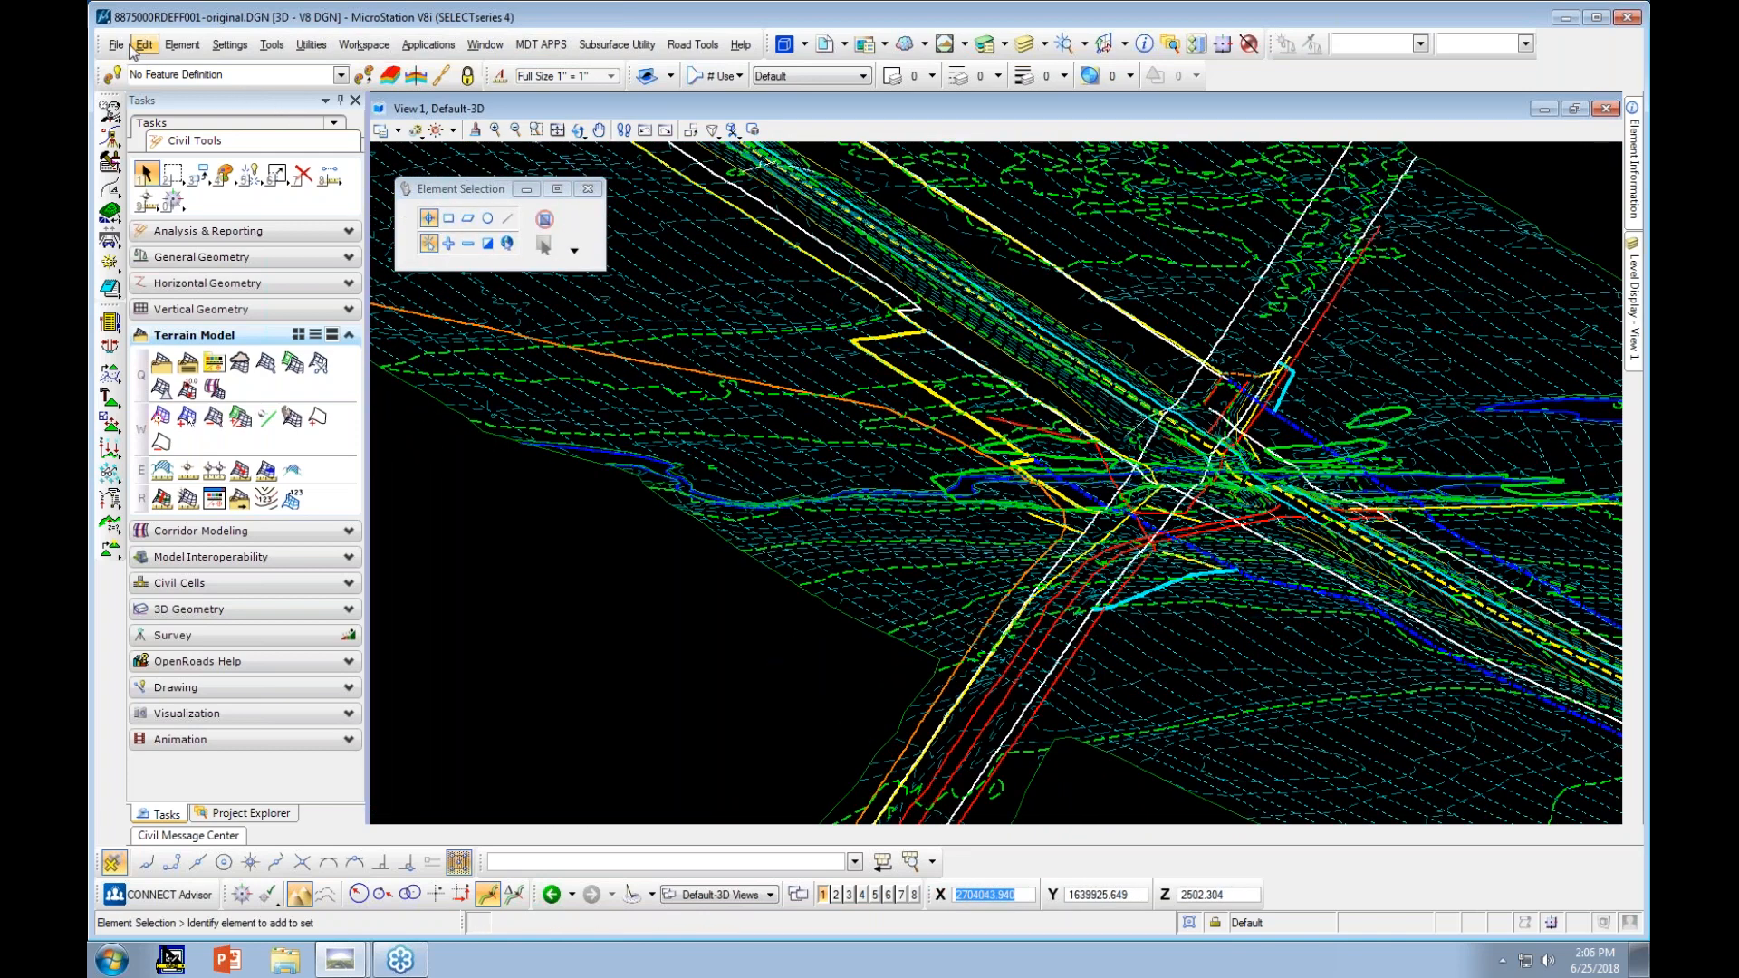
Open the 8875000RDETR001_original design file from the Management folder
left_click(117, 45)
left_click(141, 82)
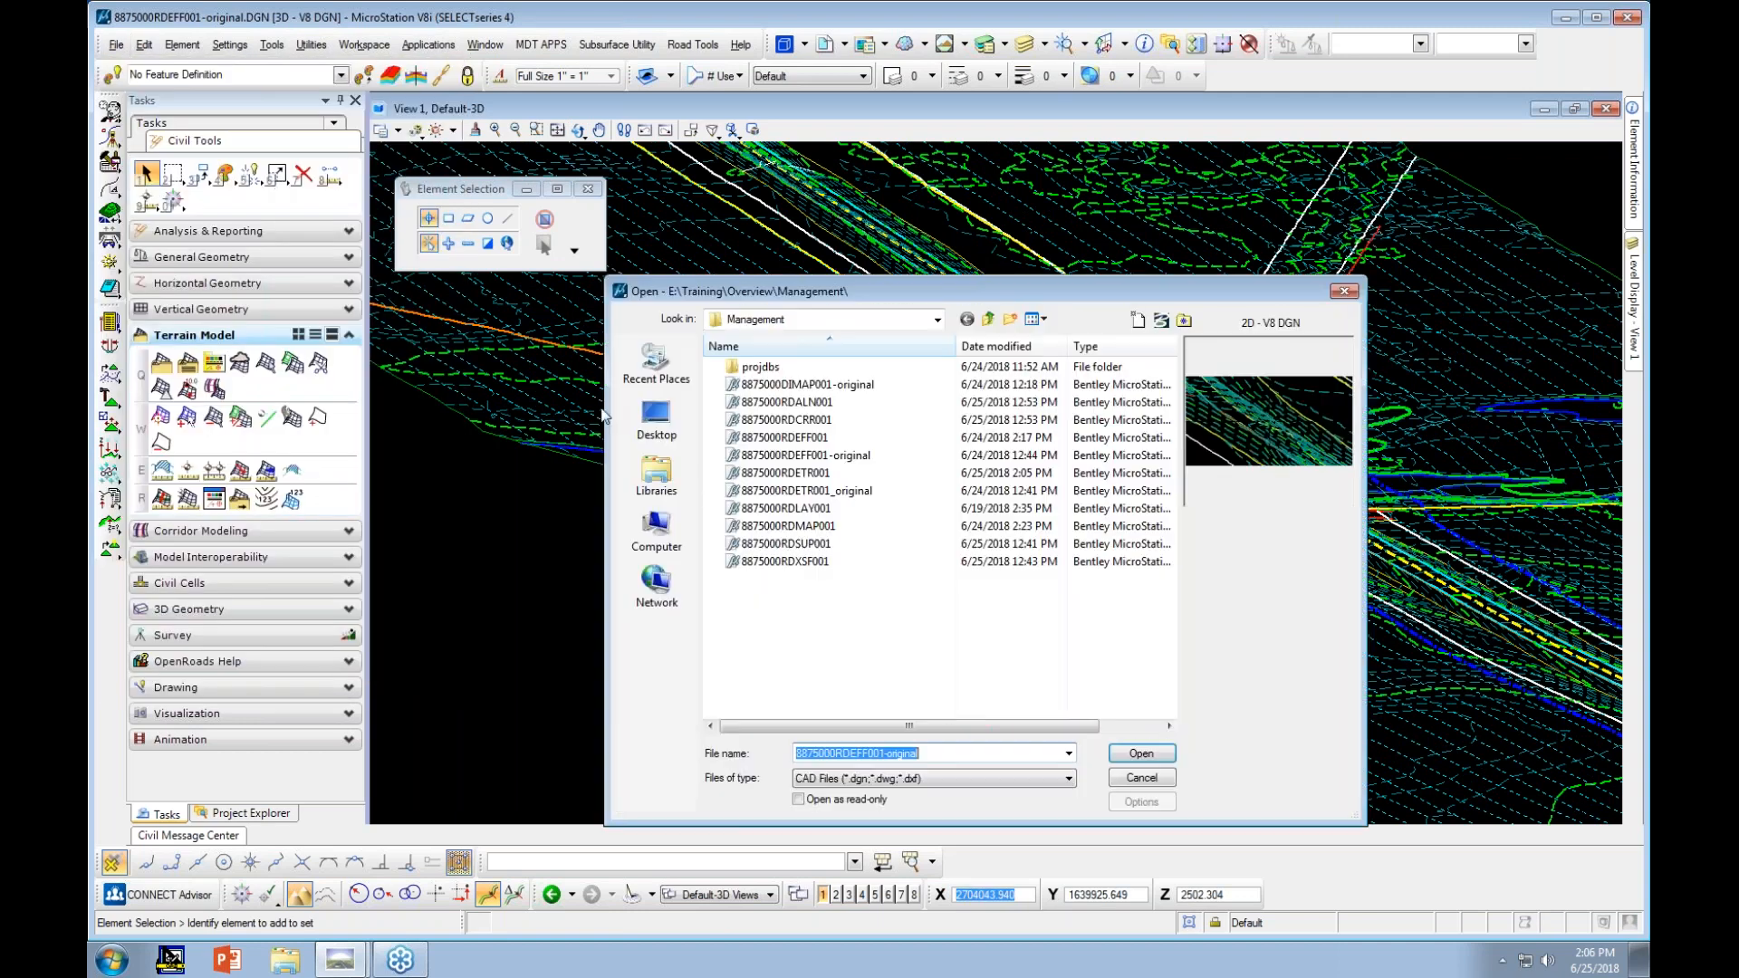
double_click(1002, 562)
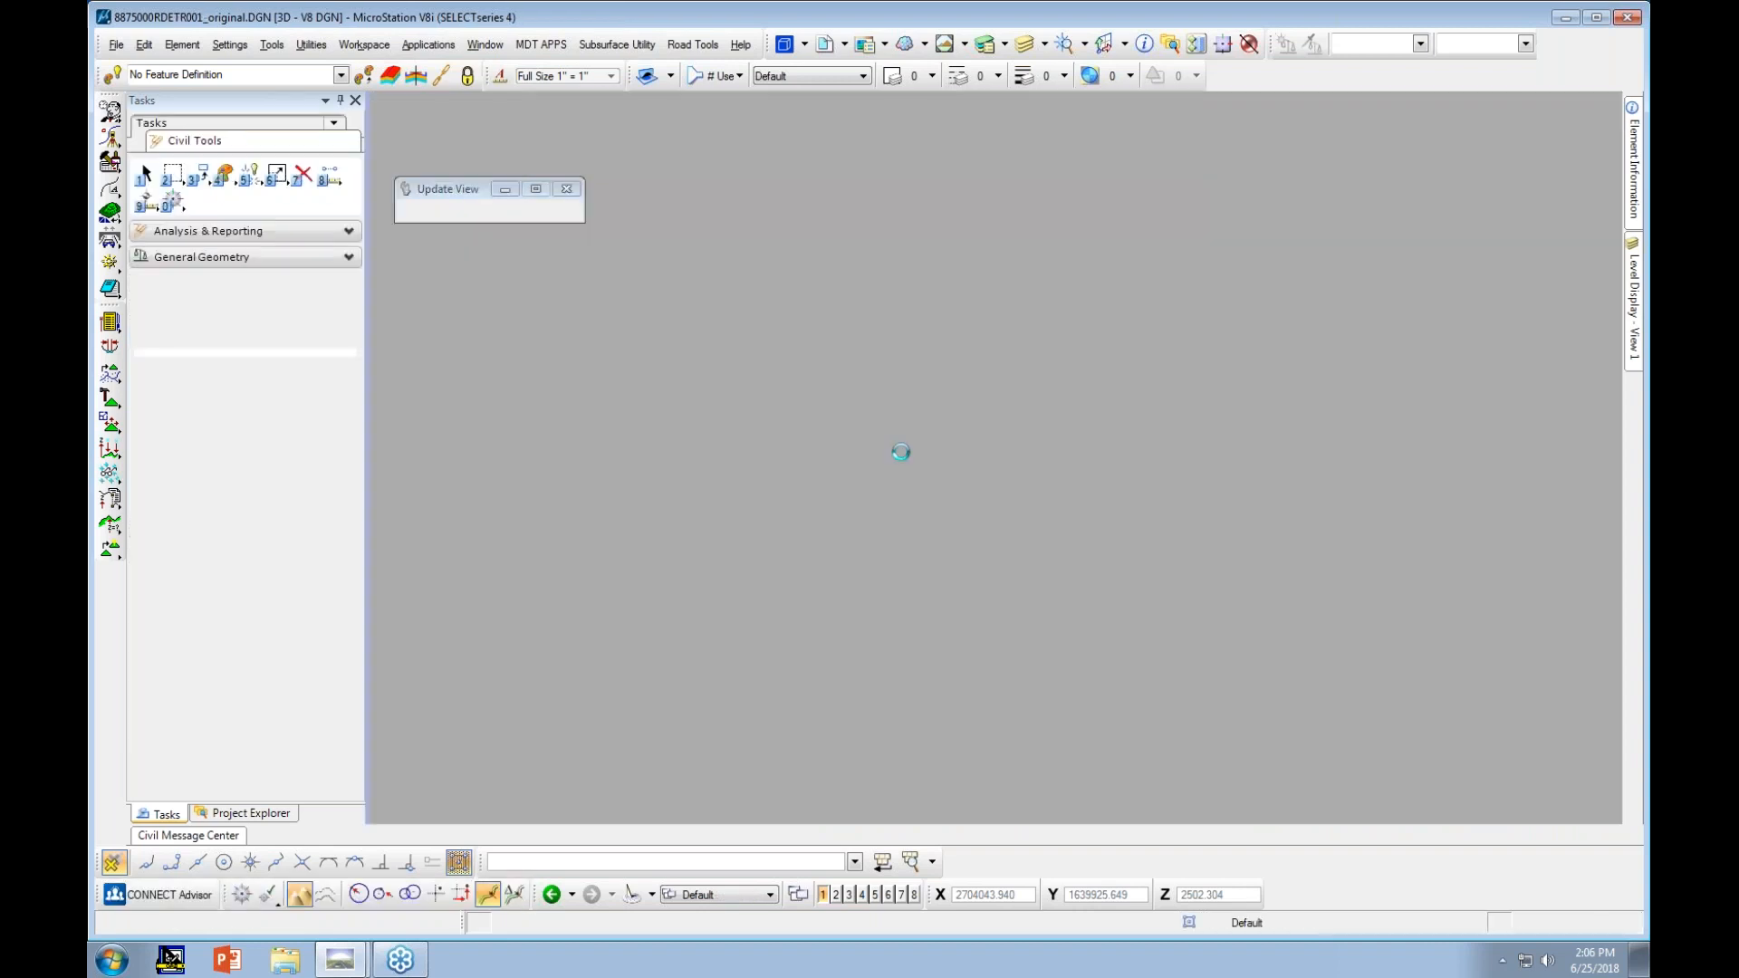
Select the existing terrain model, rotate it dynamically in 3D, and examine its boundary and the contours along the roadway
scroll(879, 432, "down", 5)
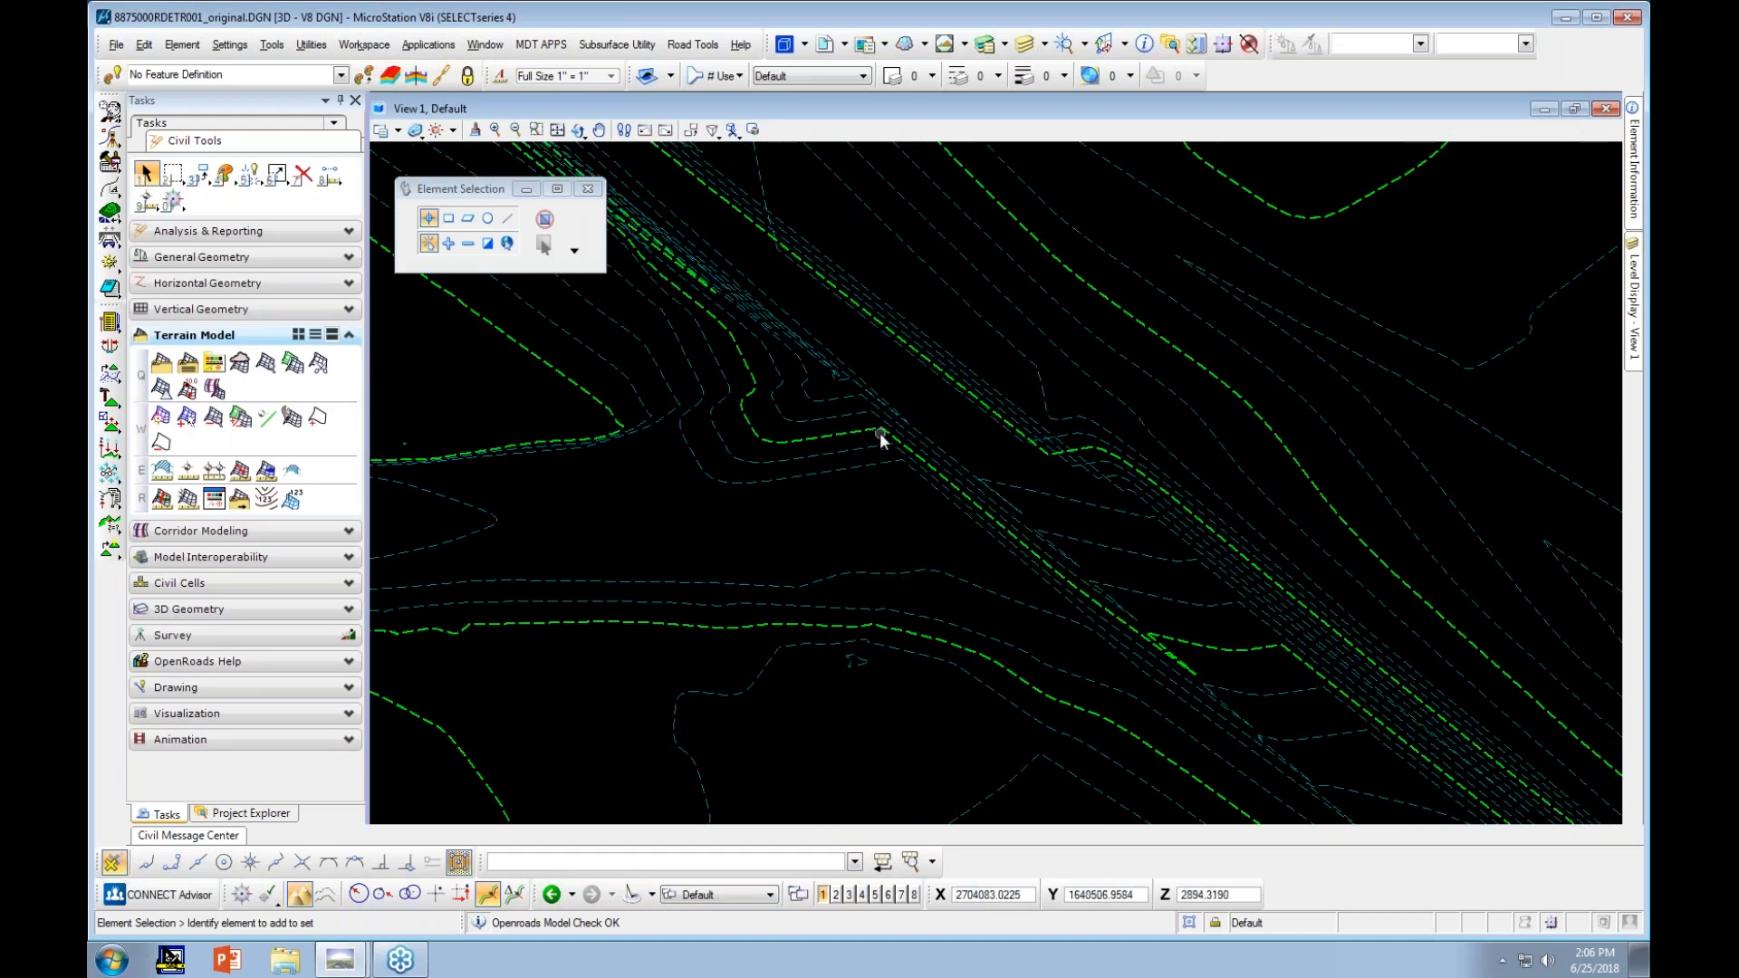
left_click(839, 389)
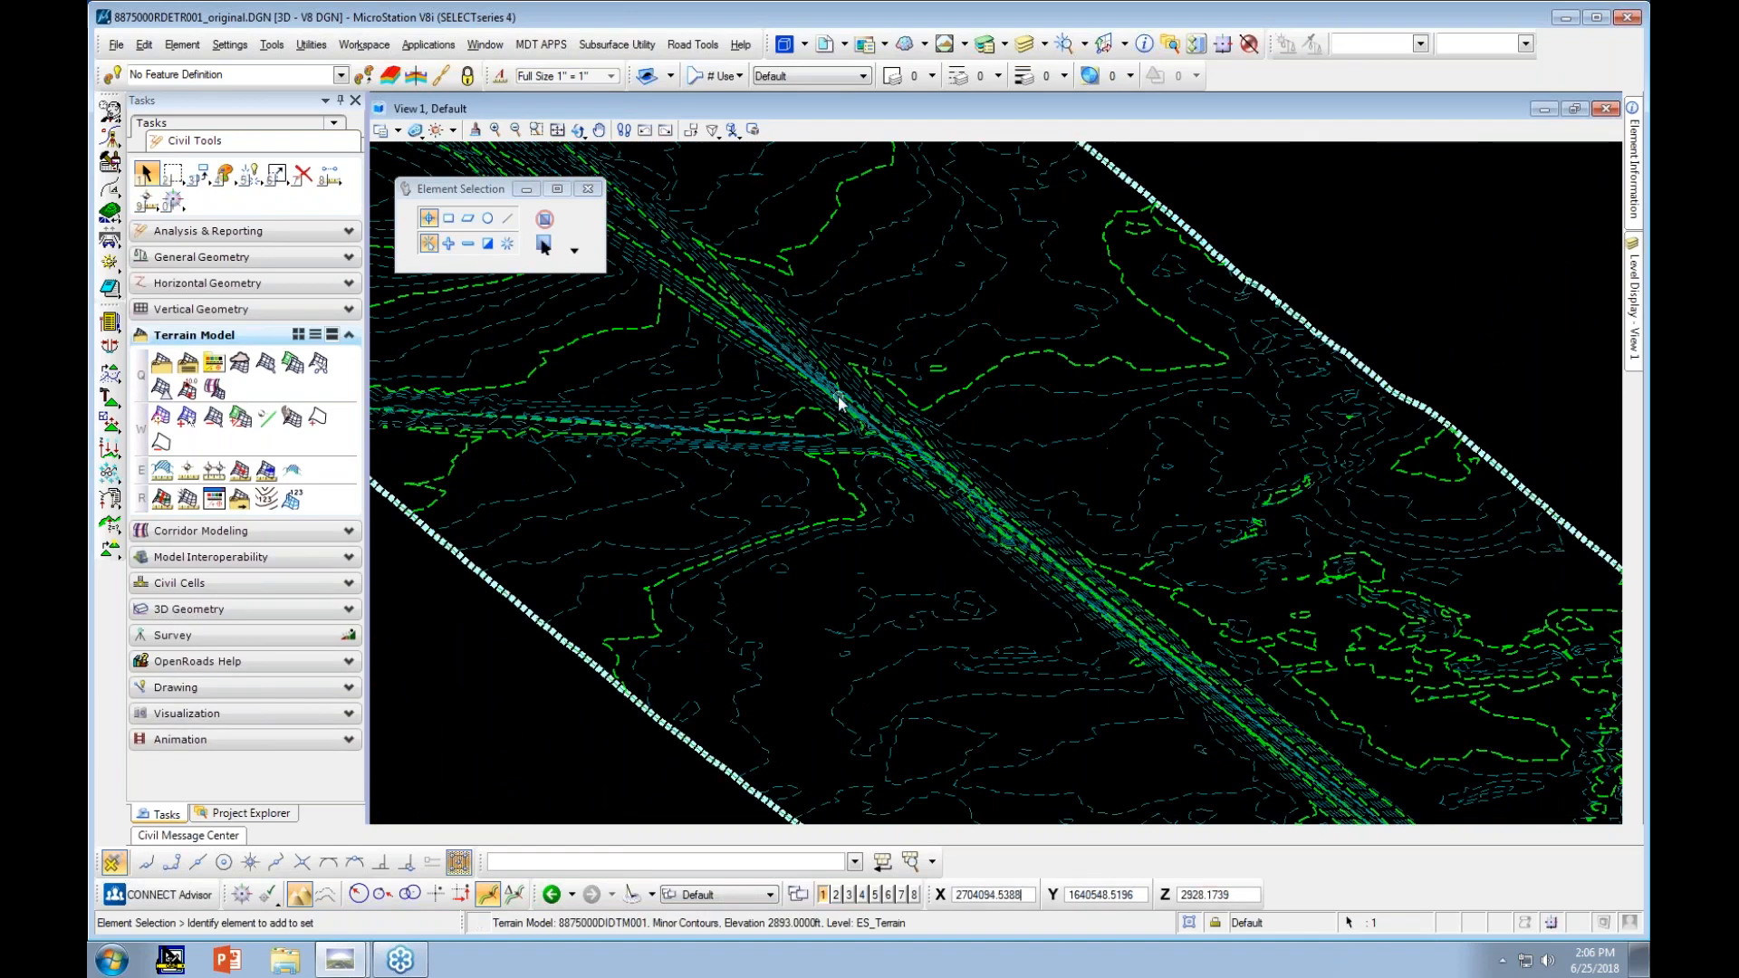
left_click(578, 129)
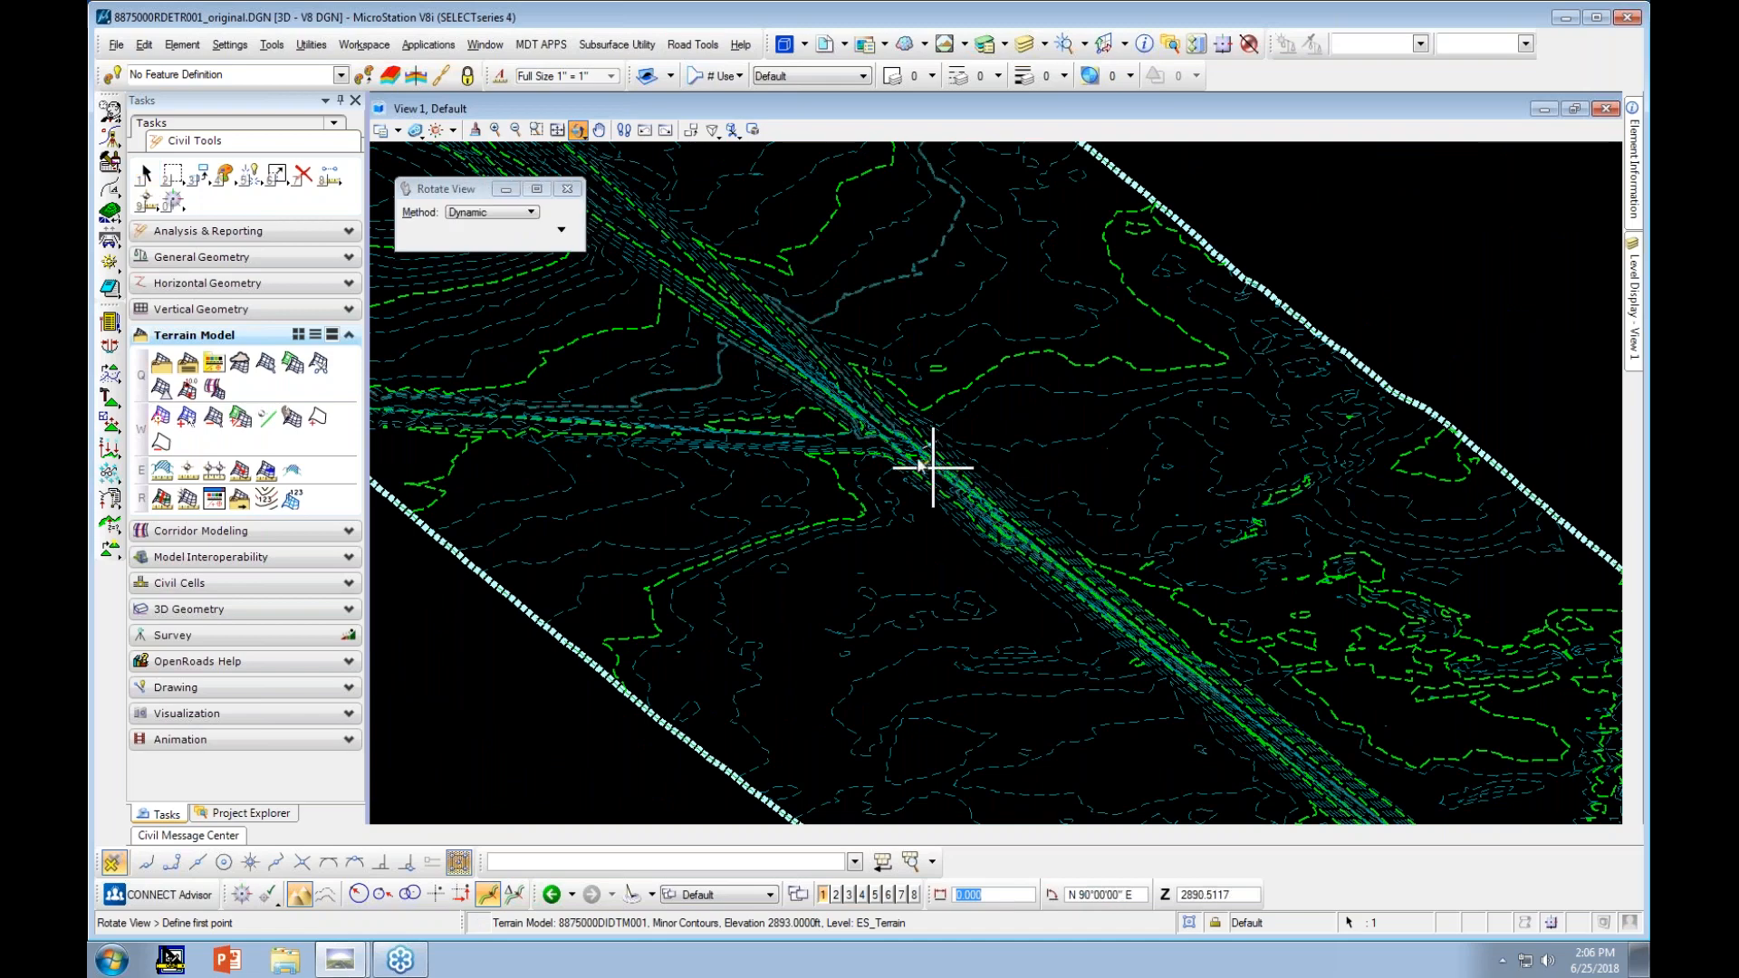
left_click(900, 446)
left_click_drag(905, 551, 937, 470)
scroll(938, 470, "down", 5)
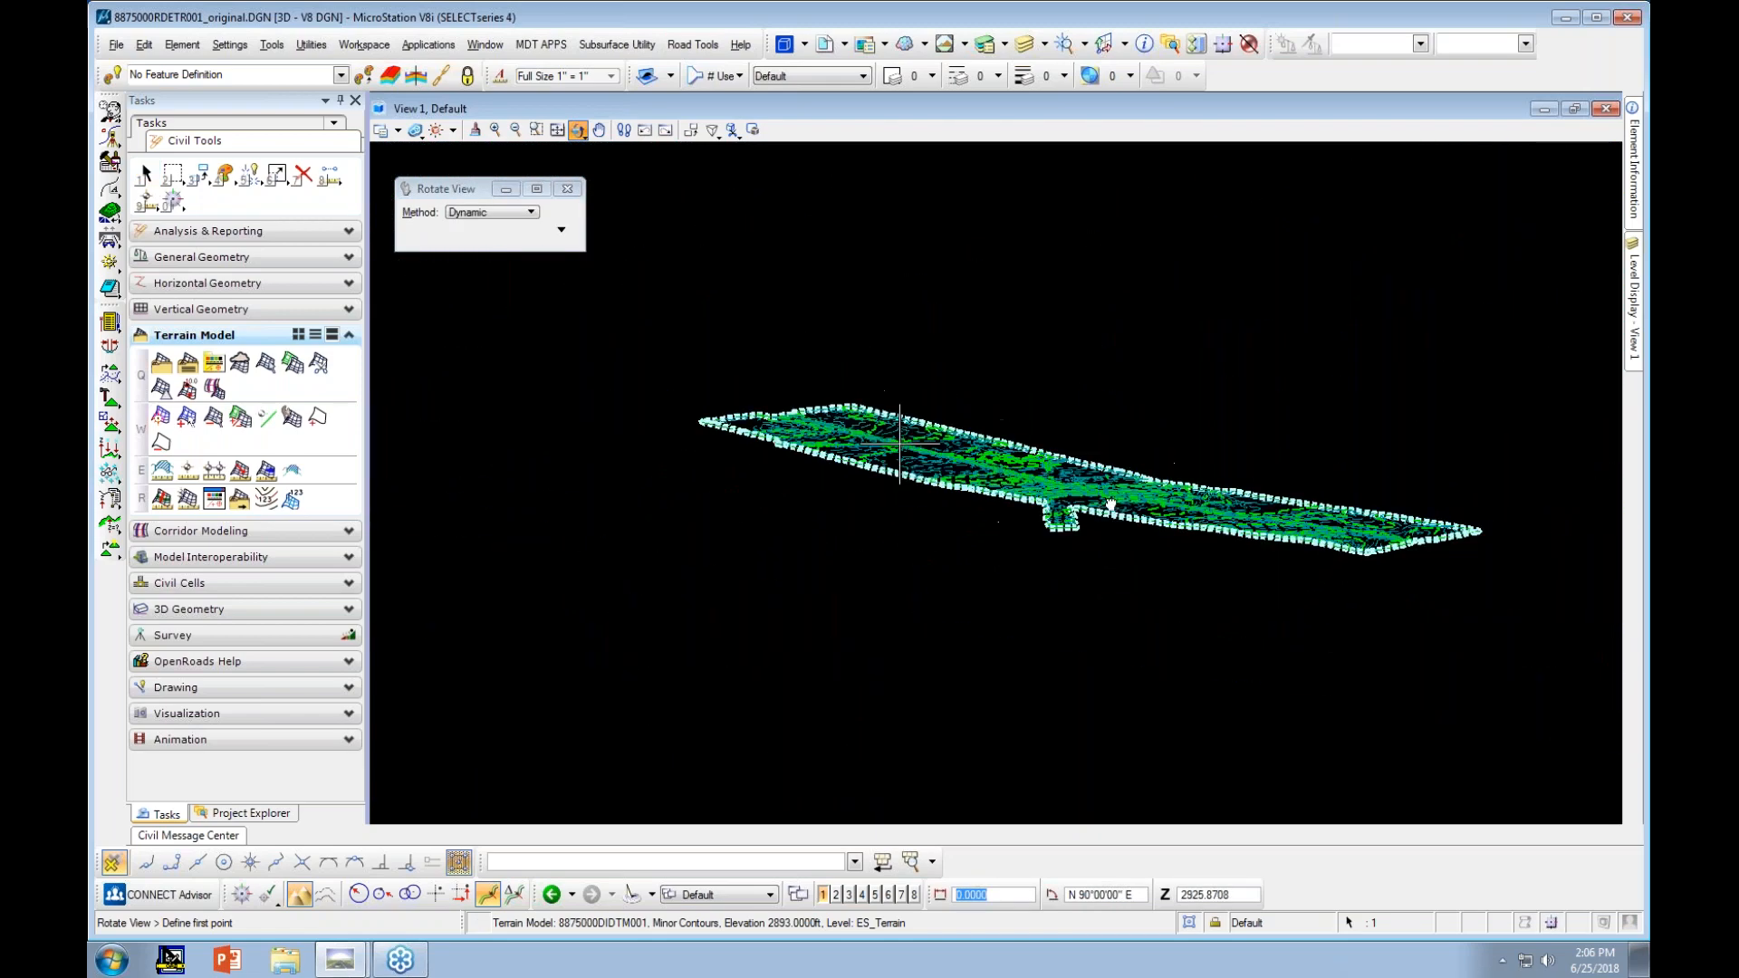
middle_click_drag(1111, 504, 987, 456)
left_click_drag(963, 444, 972, 528)
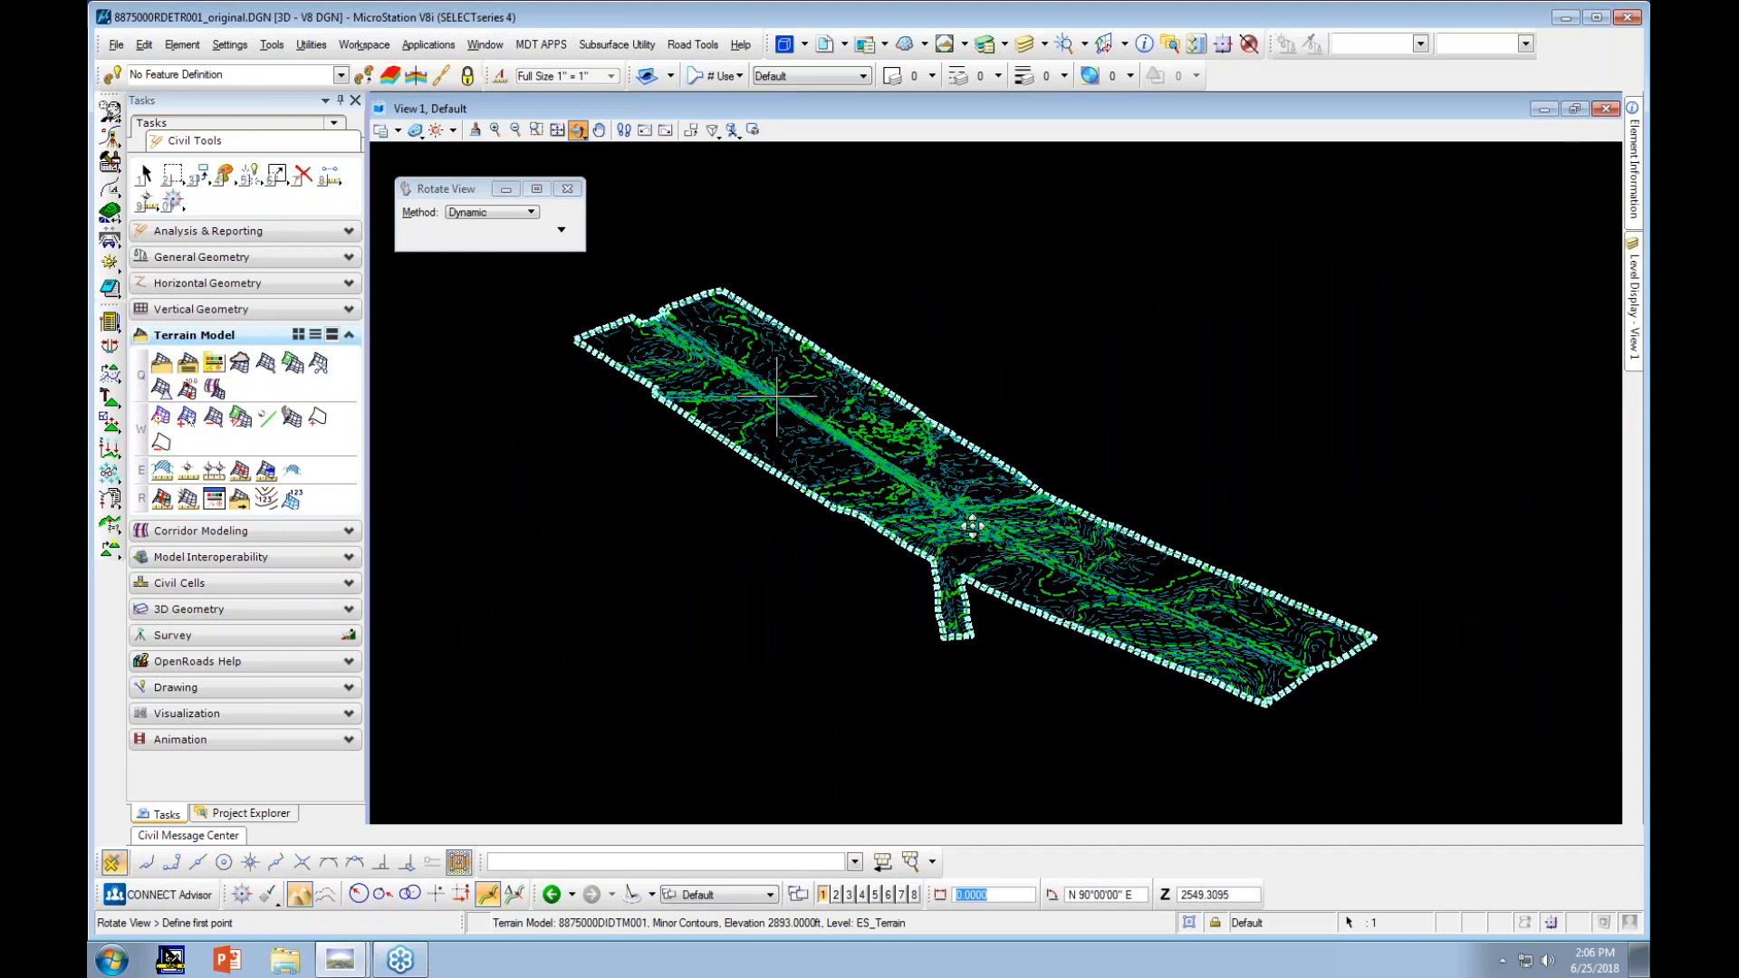
scroll(971, 529, "up", 5)
scroll(721, 393, "up", 2)
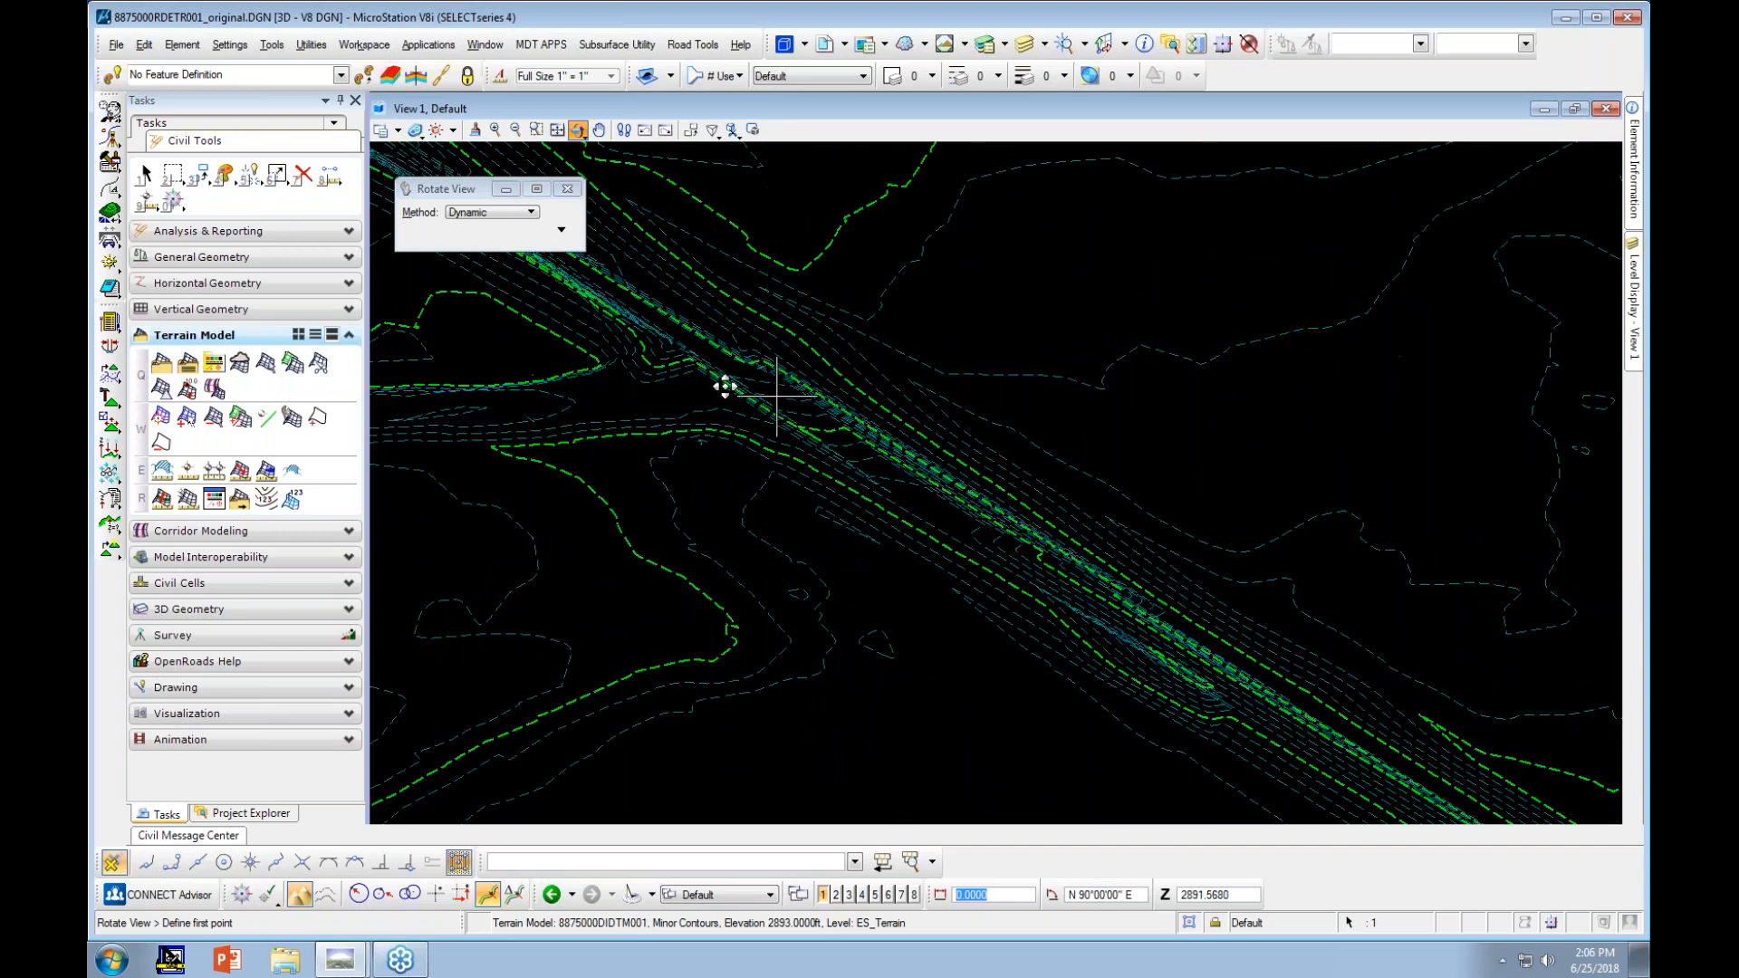
scroll(654, 341, "up", 2)
middle_click_drag(1106, 615, 1235, 555)
key("Escape")
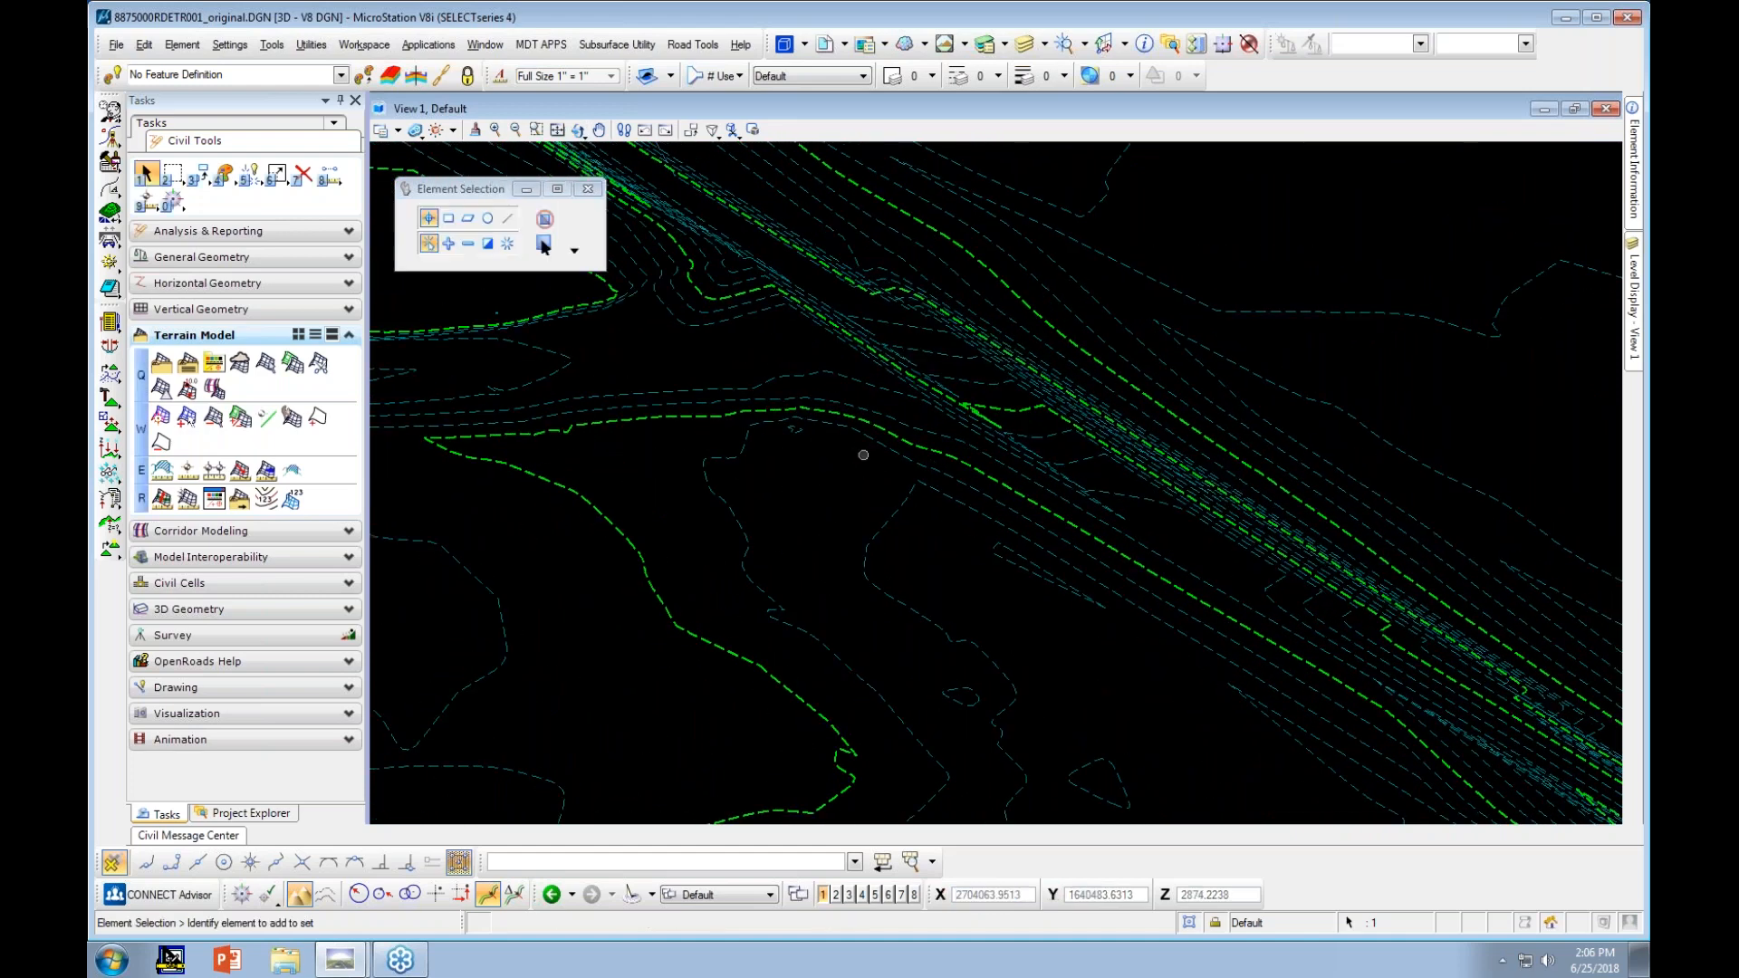
Turn on the display of triangles for the existing terrain model
mouse_move(851, 414)
scroll(865, 415, "up", 1)
left_click(876, 412)
left_click(1049, 391)
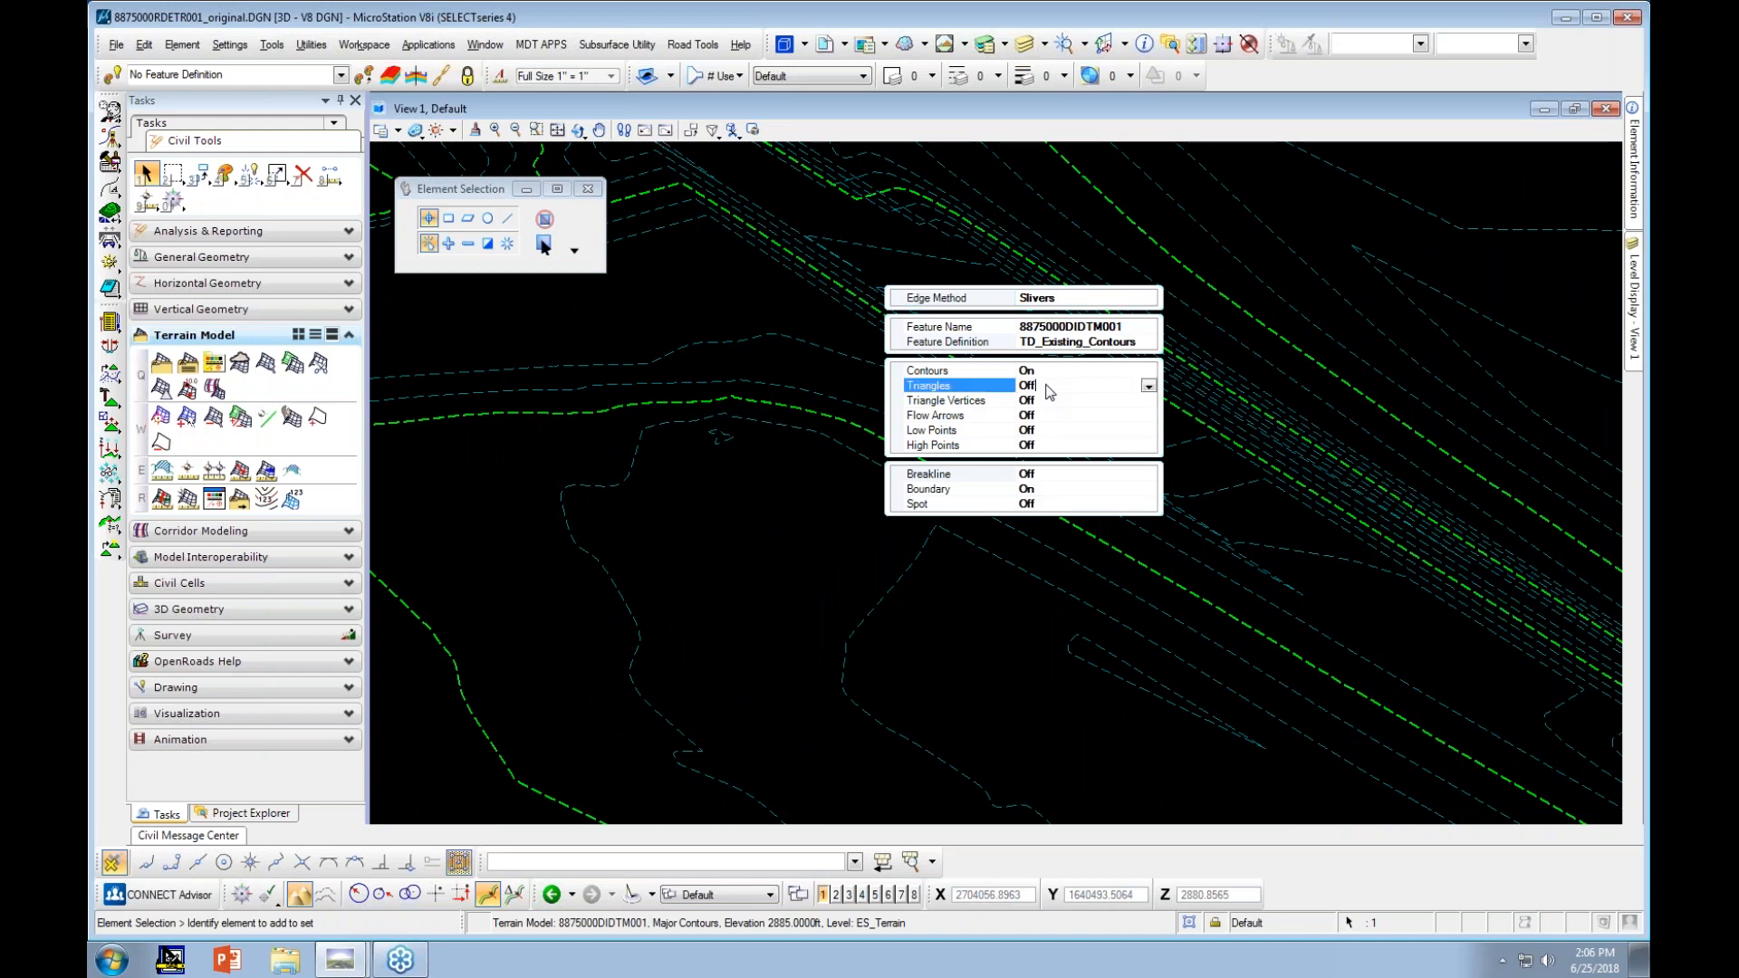
double_click(1042, 387)
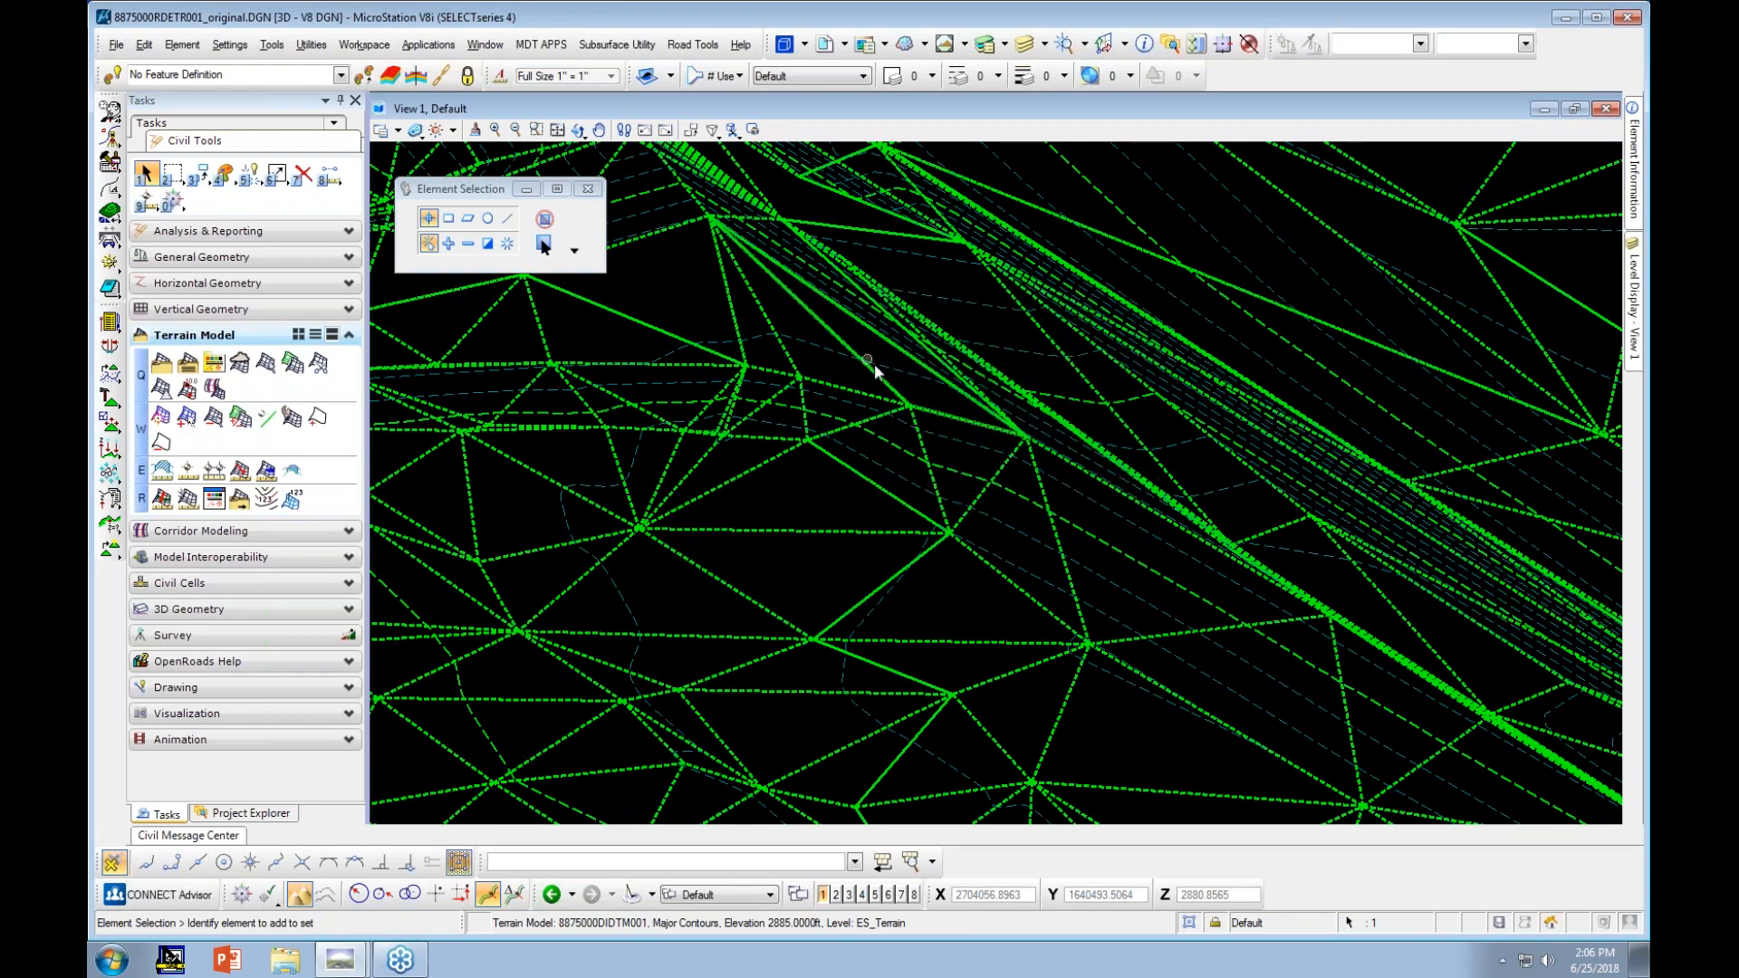
Fit the whole terrain model in the view and rotate it dynamically in 3D to examine its triangulated surface
scroll(856, 403, "down", 2)
left_click(536, 130)
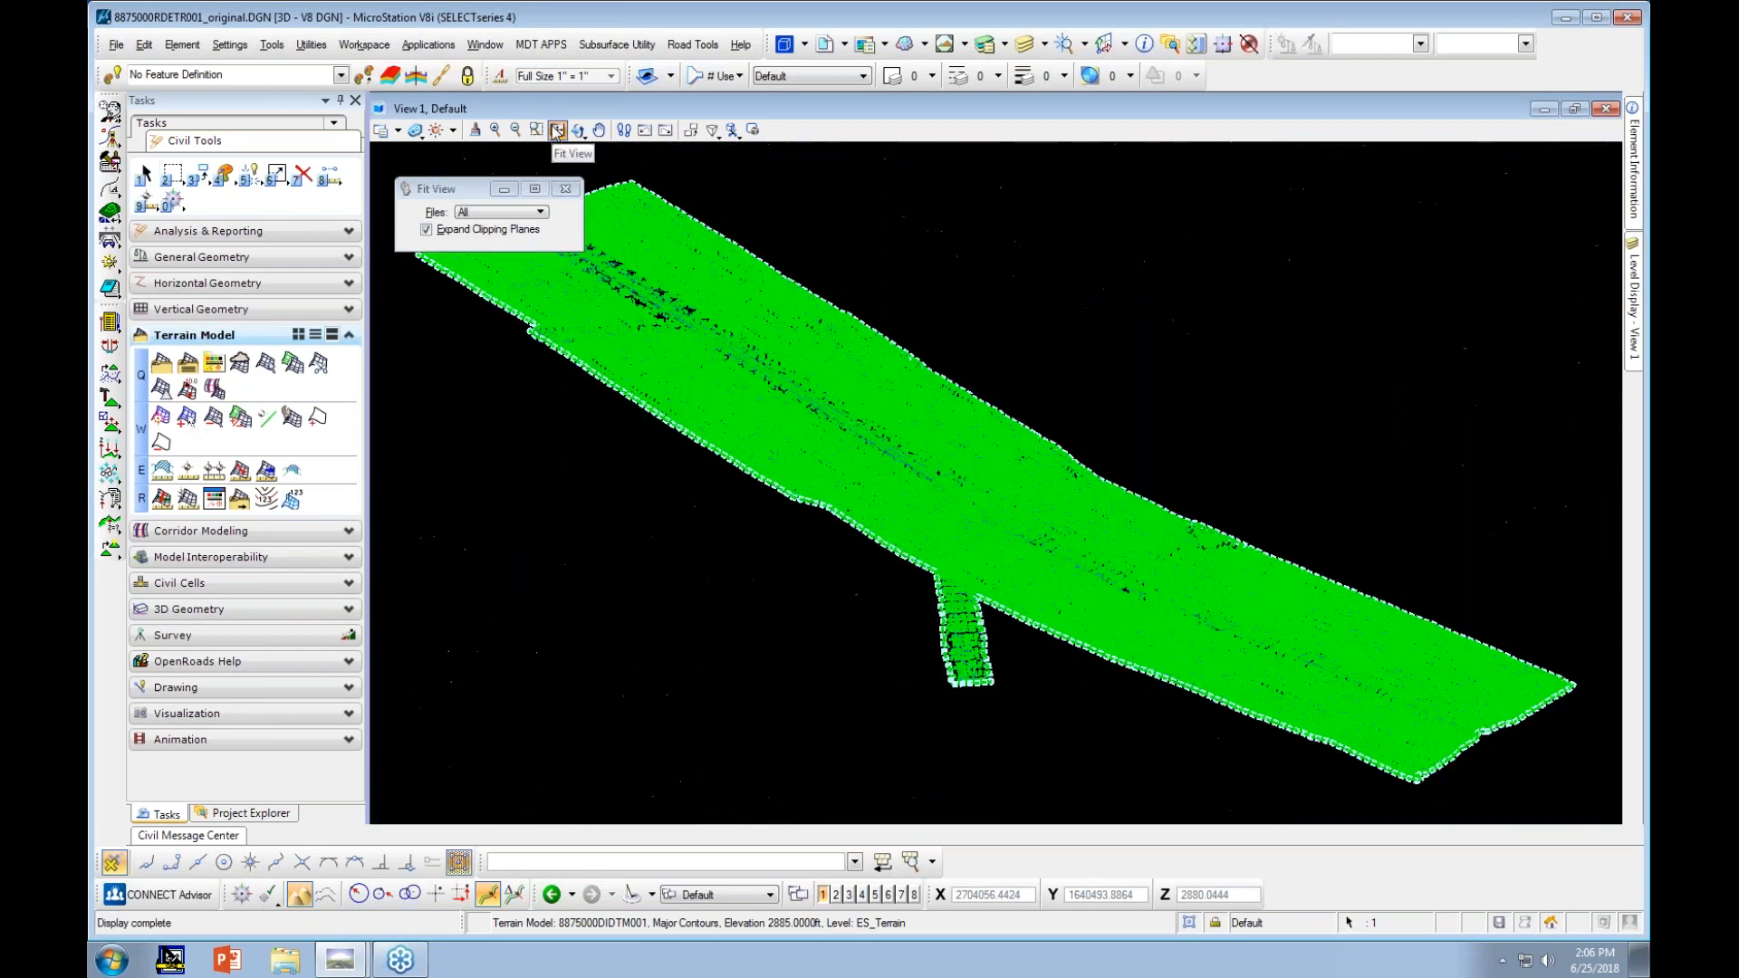
left_click(645, 130)
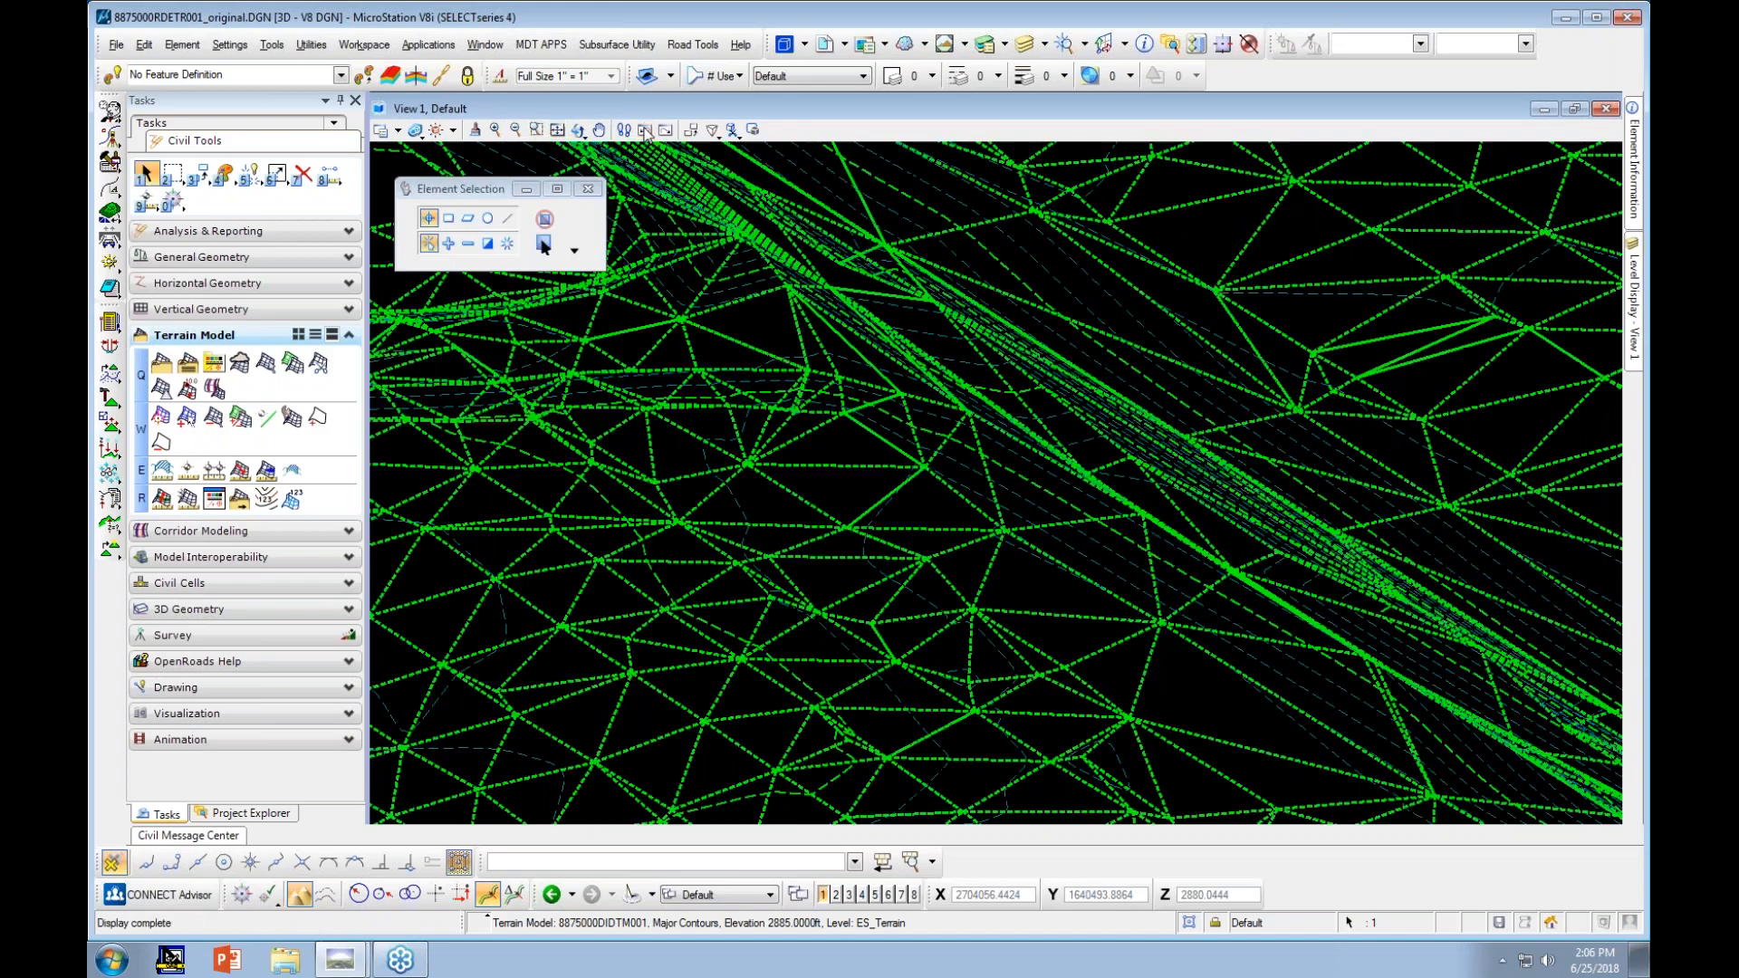
left_click(579, 131)
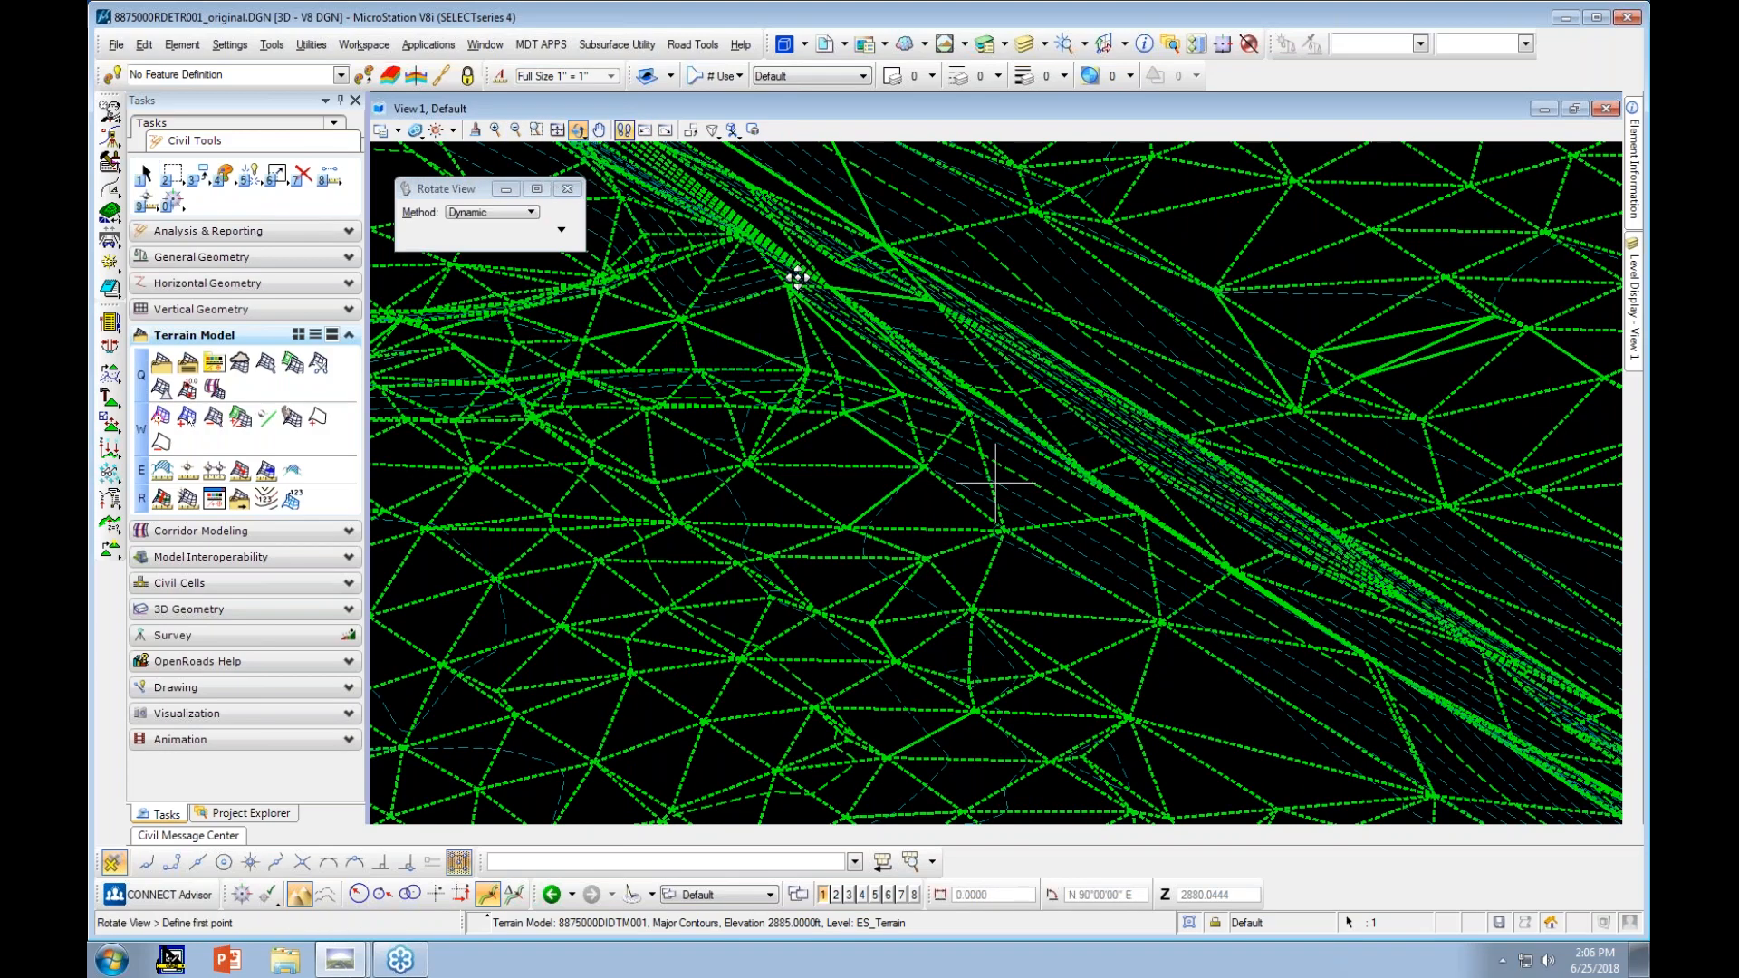
left_click(820, 432)
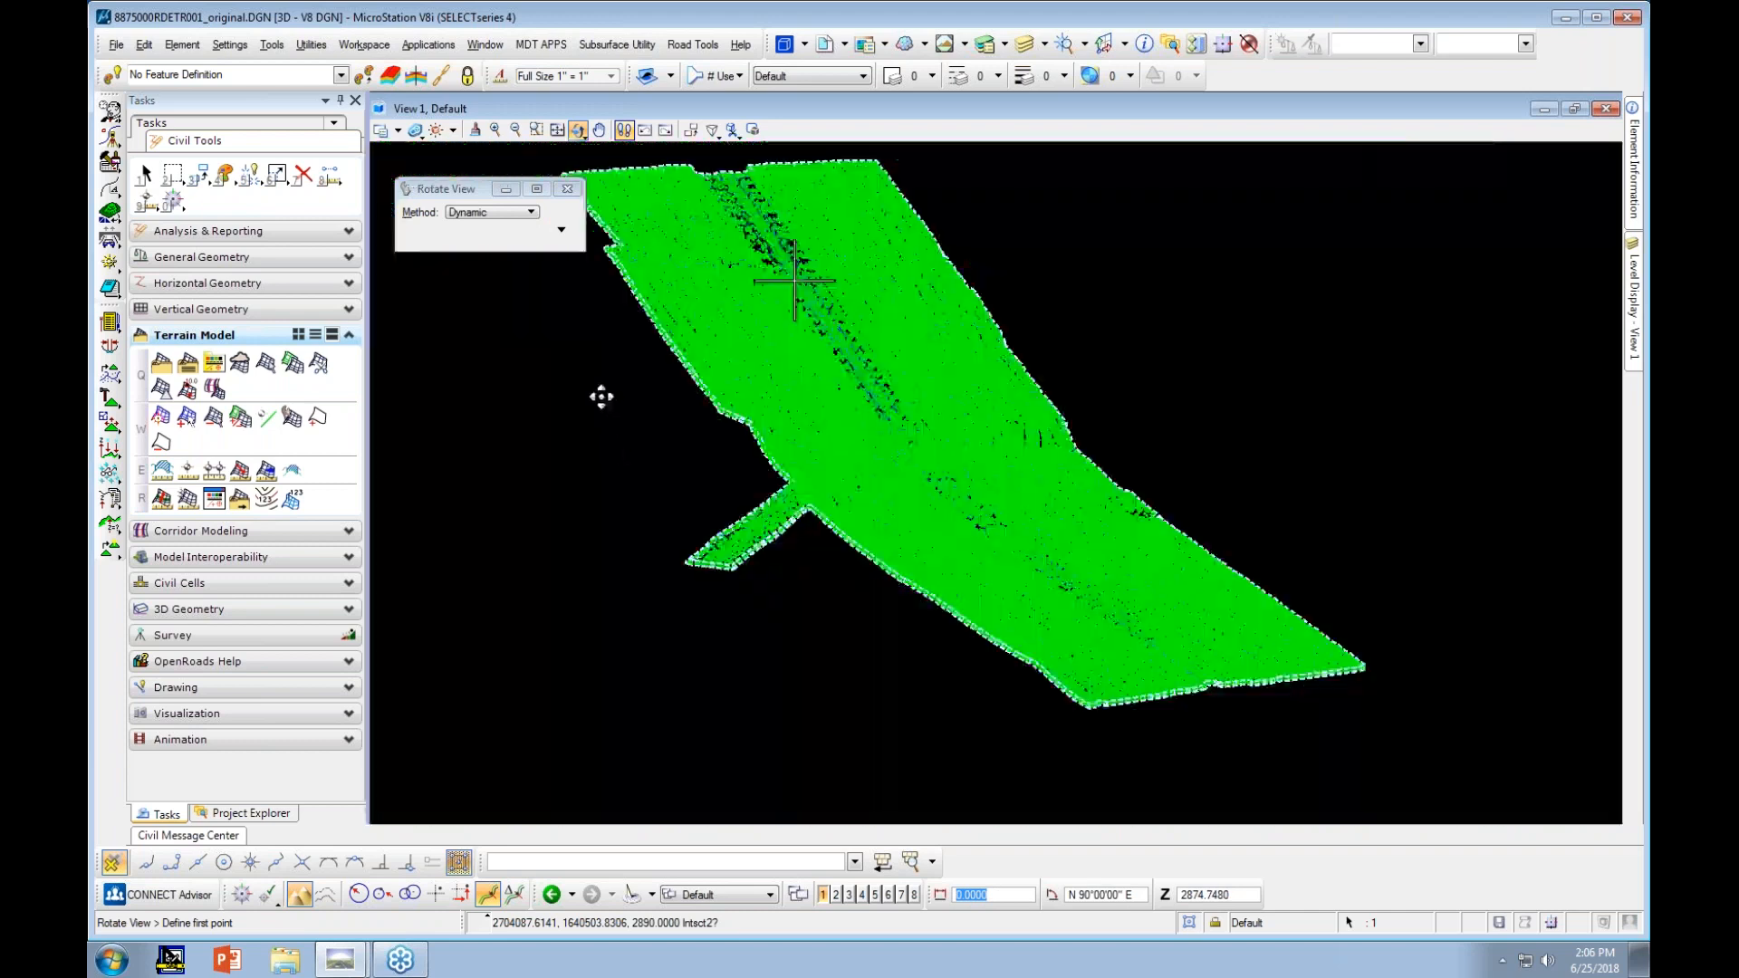
right_click(602, 395)
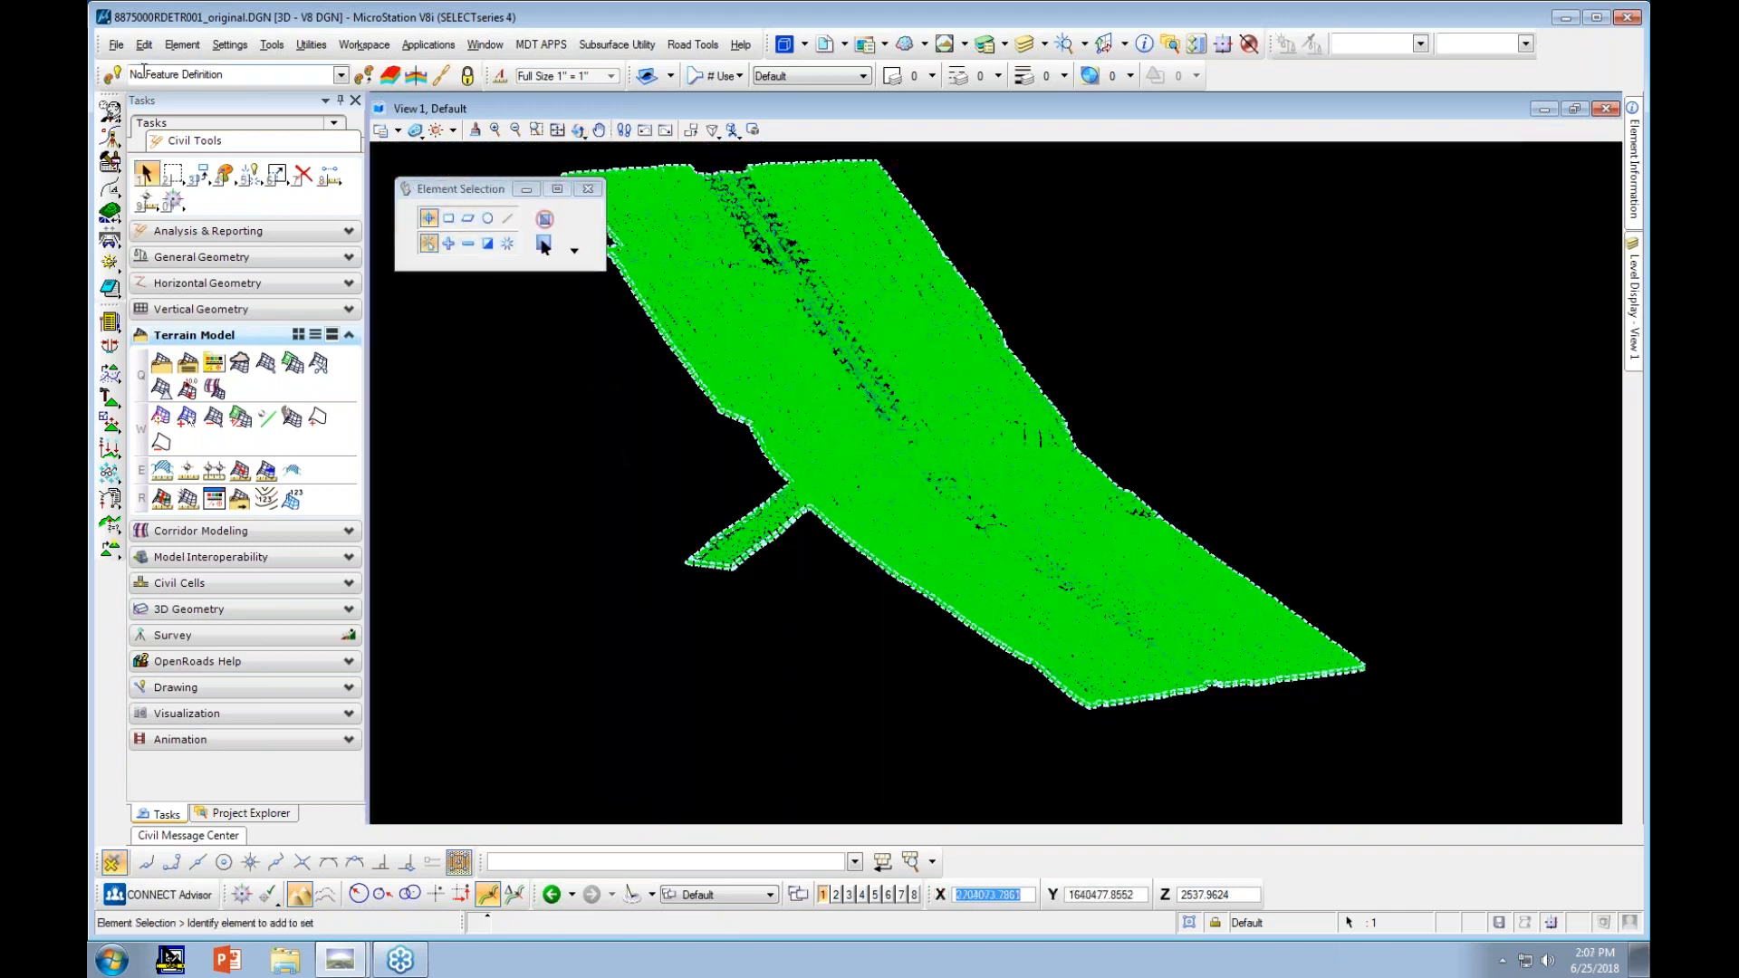
Open the 8875000DIMAP001 design file from the Ref folder of the Overview project
left_click(116, 44)
left_click(140, 82)
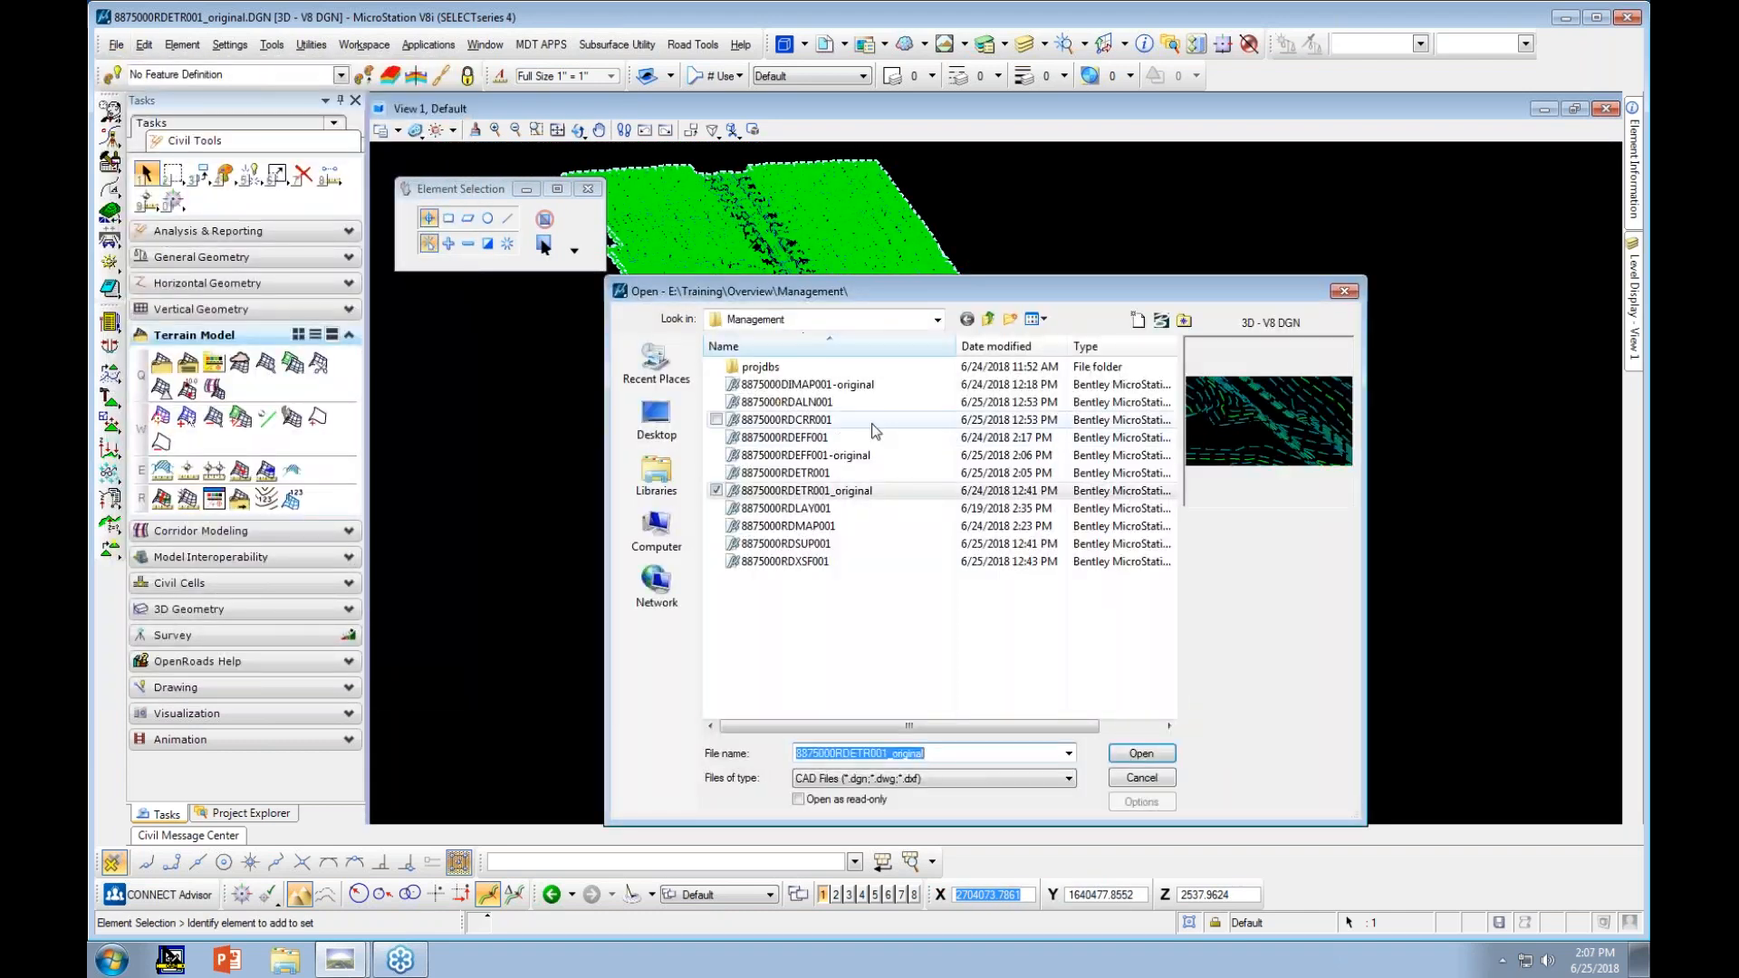
left_click(988, 319)
double_click(749, 402)
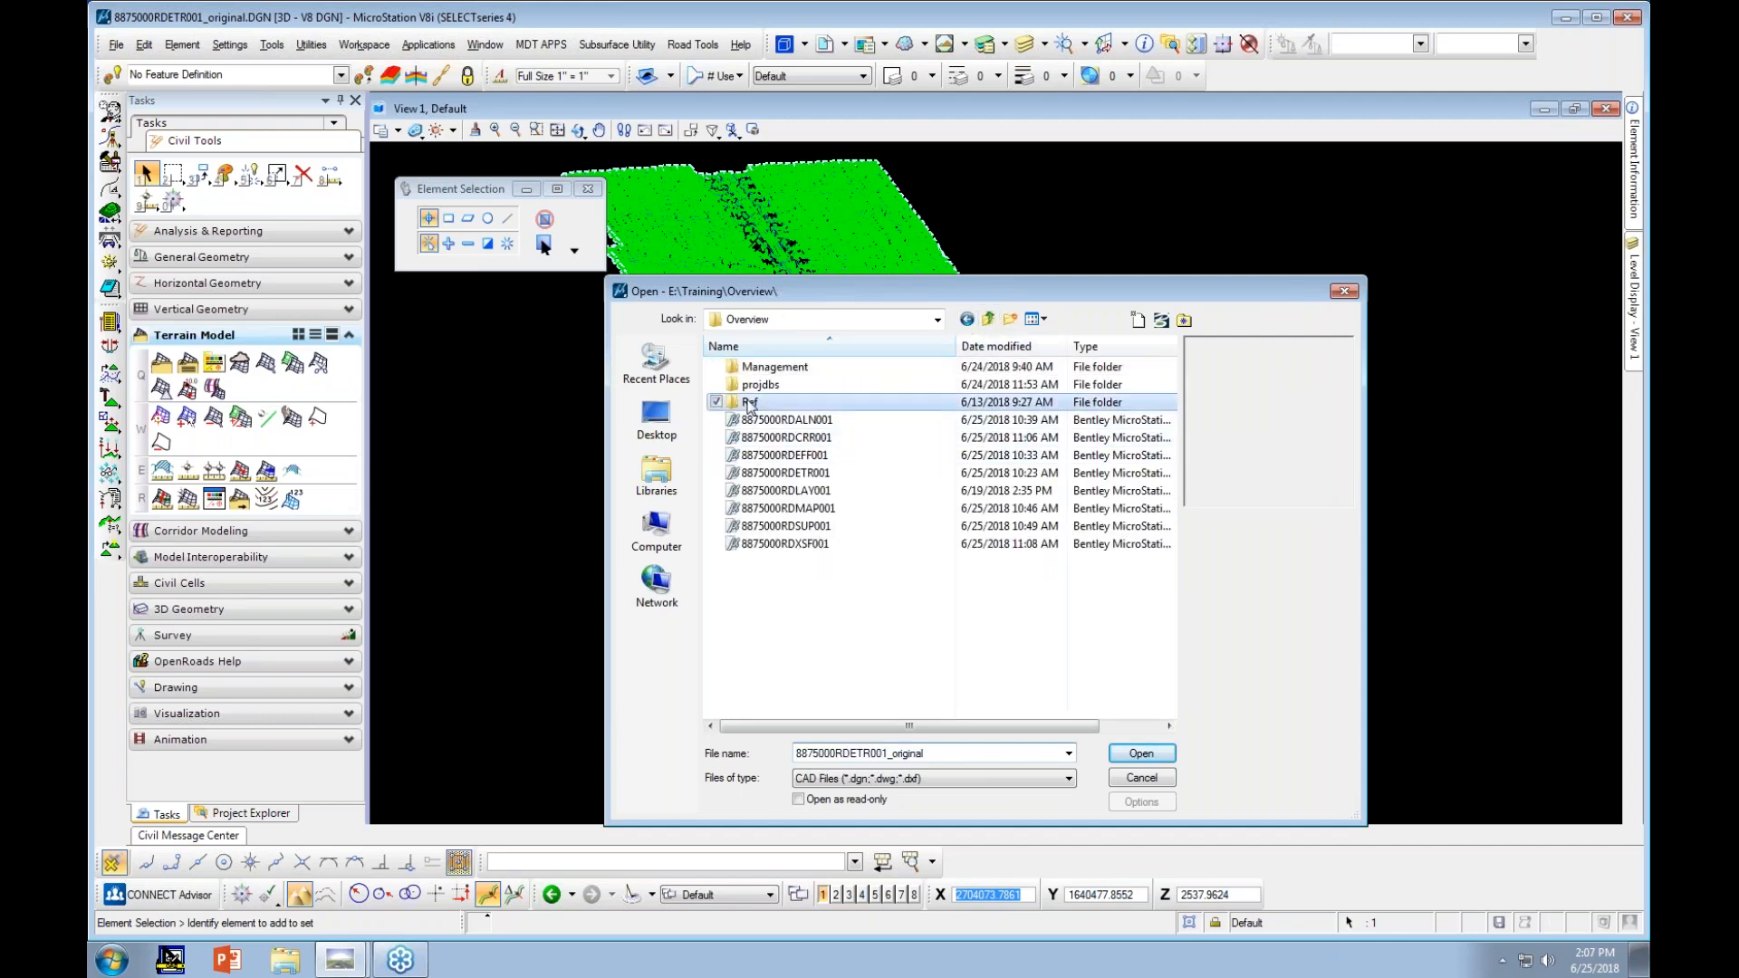
double_click(775, 384)
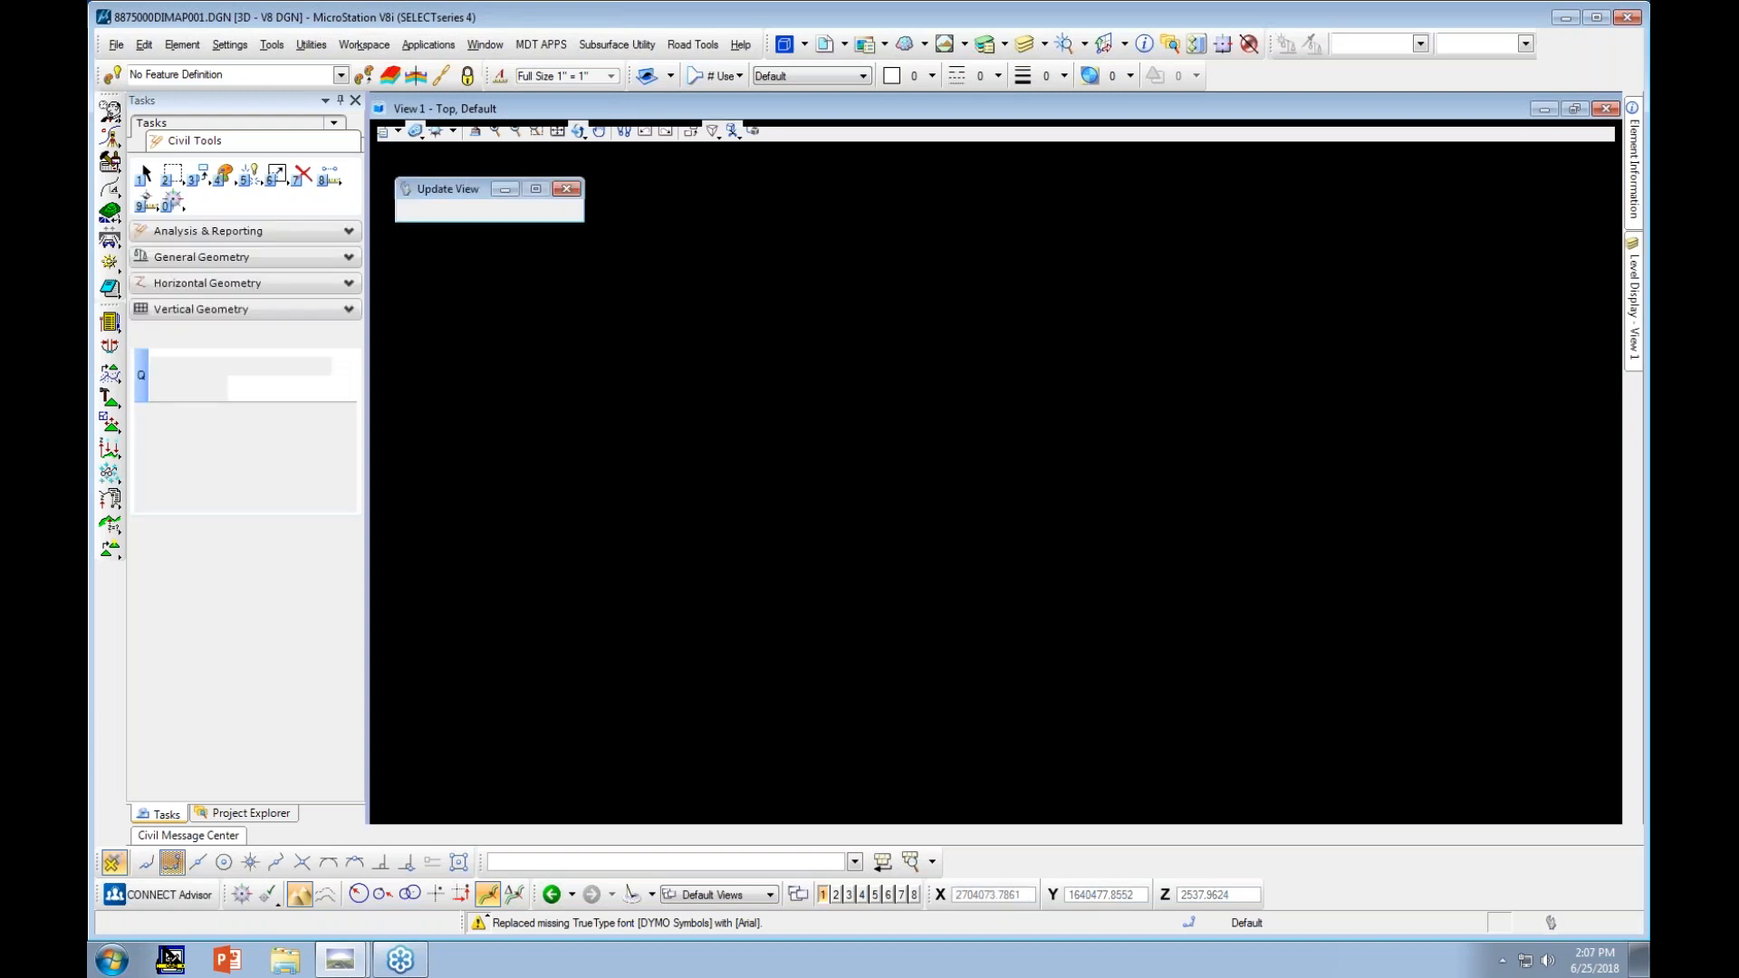
Examine the survey mapping around the intersection, rotating it dynamically in 3D to look for elements at differing elevations
left_click(1021, 598)
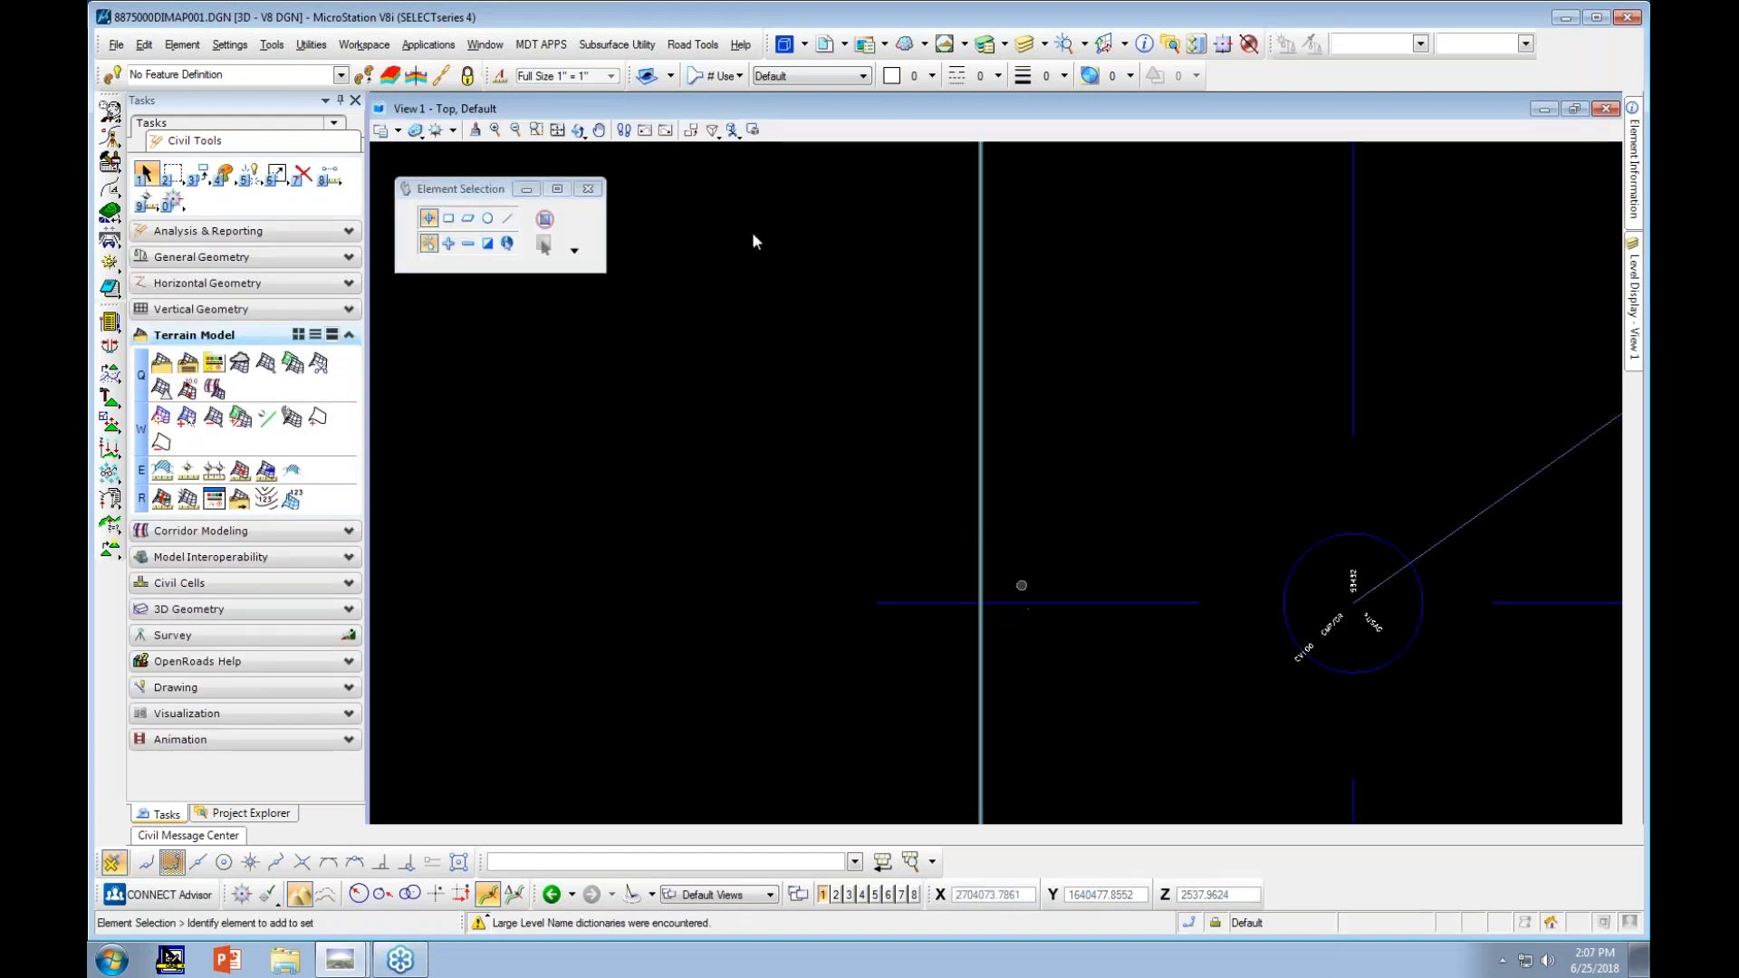
scroll(751, 372, "down", 6)
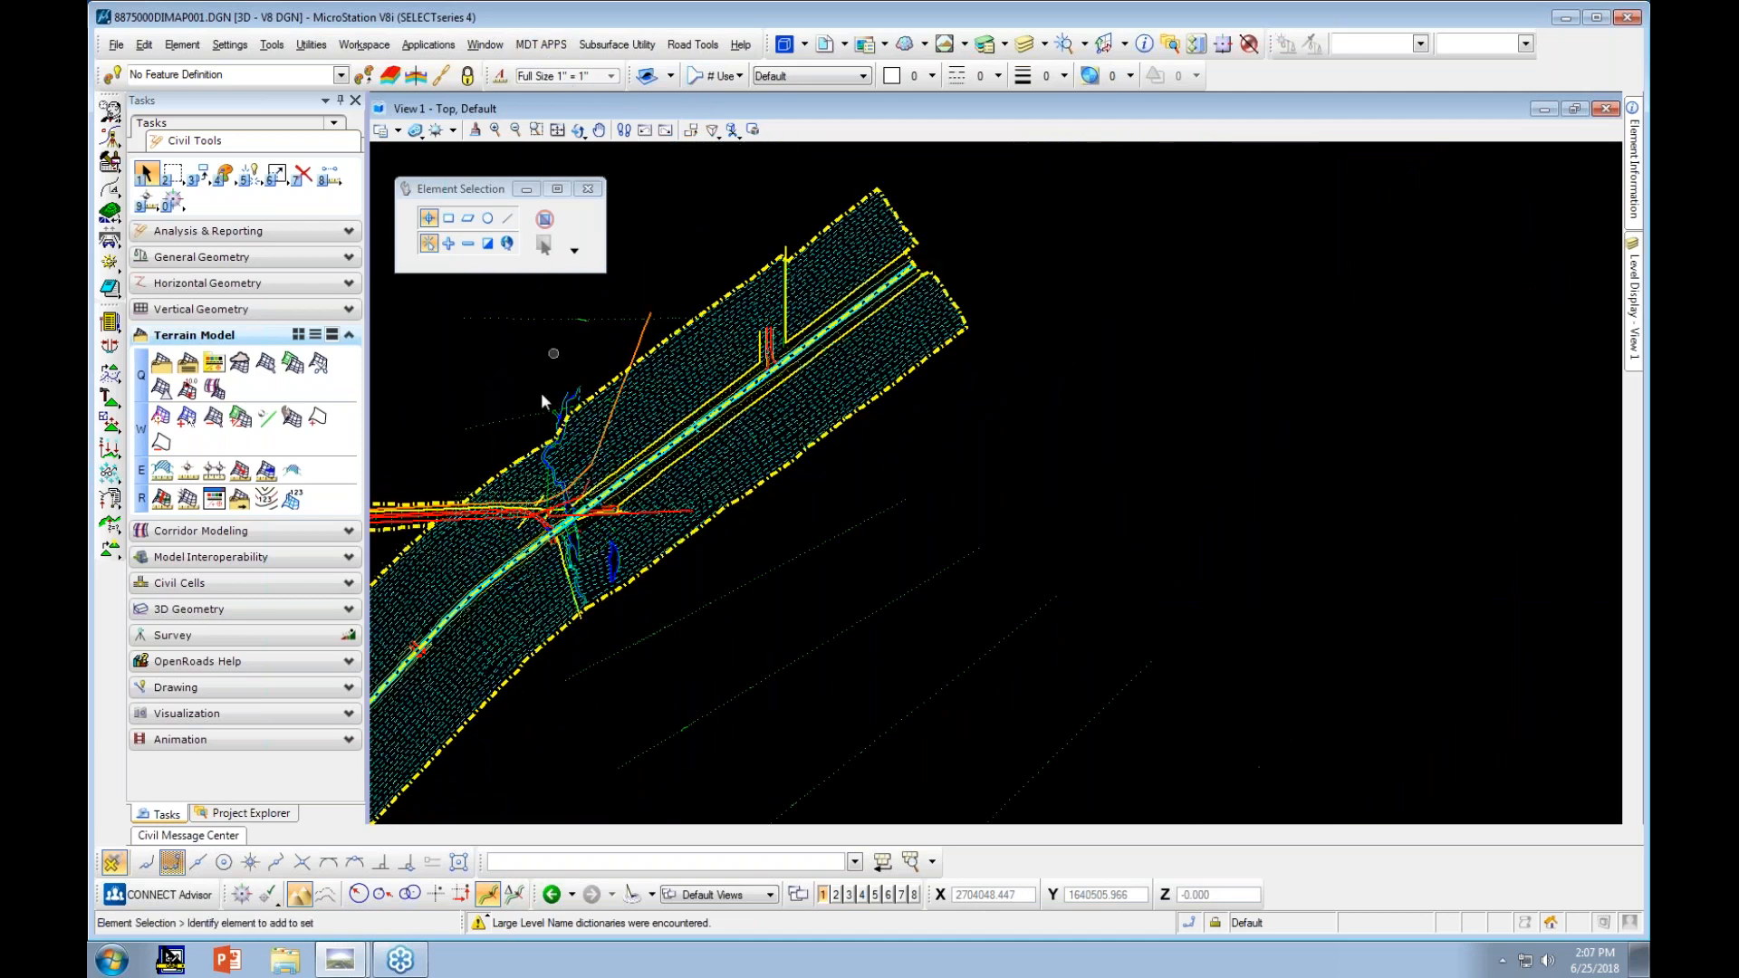
scroll(516, 538, "up", 6)
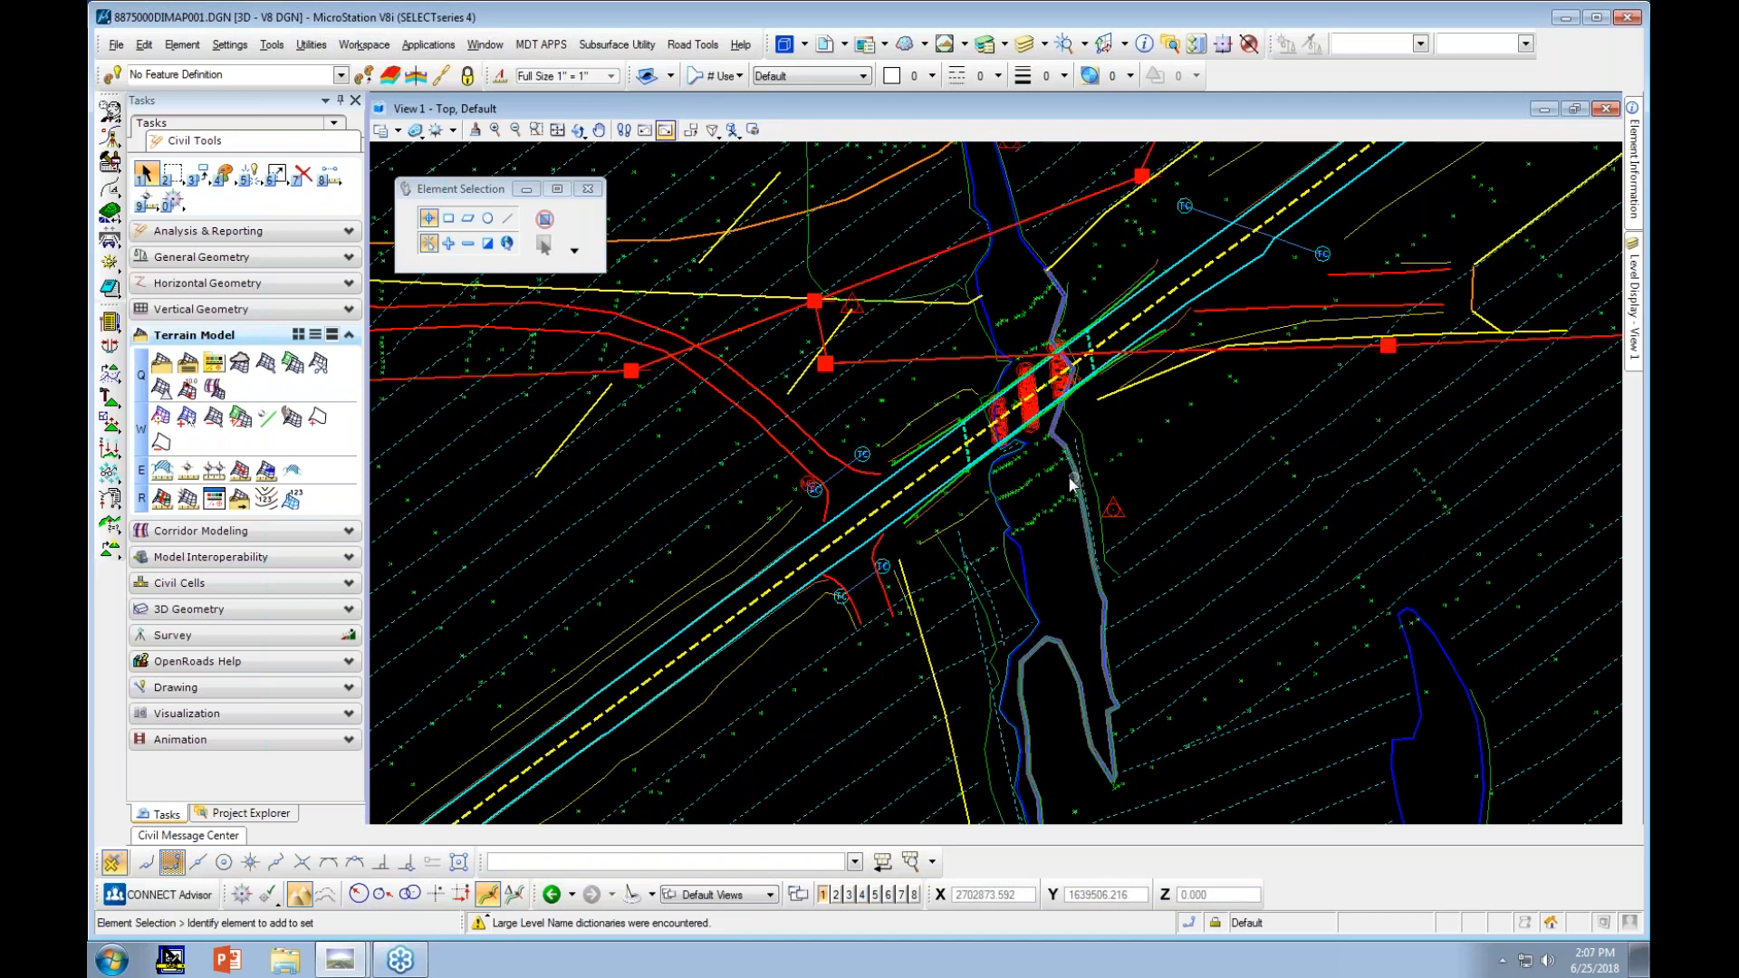
left_click(578, 130)
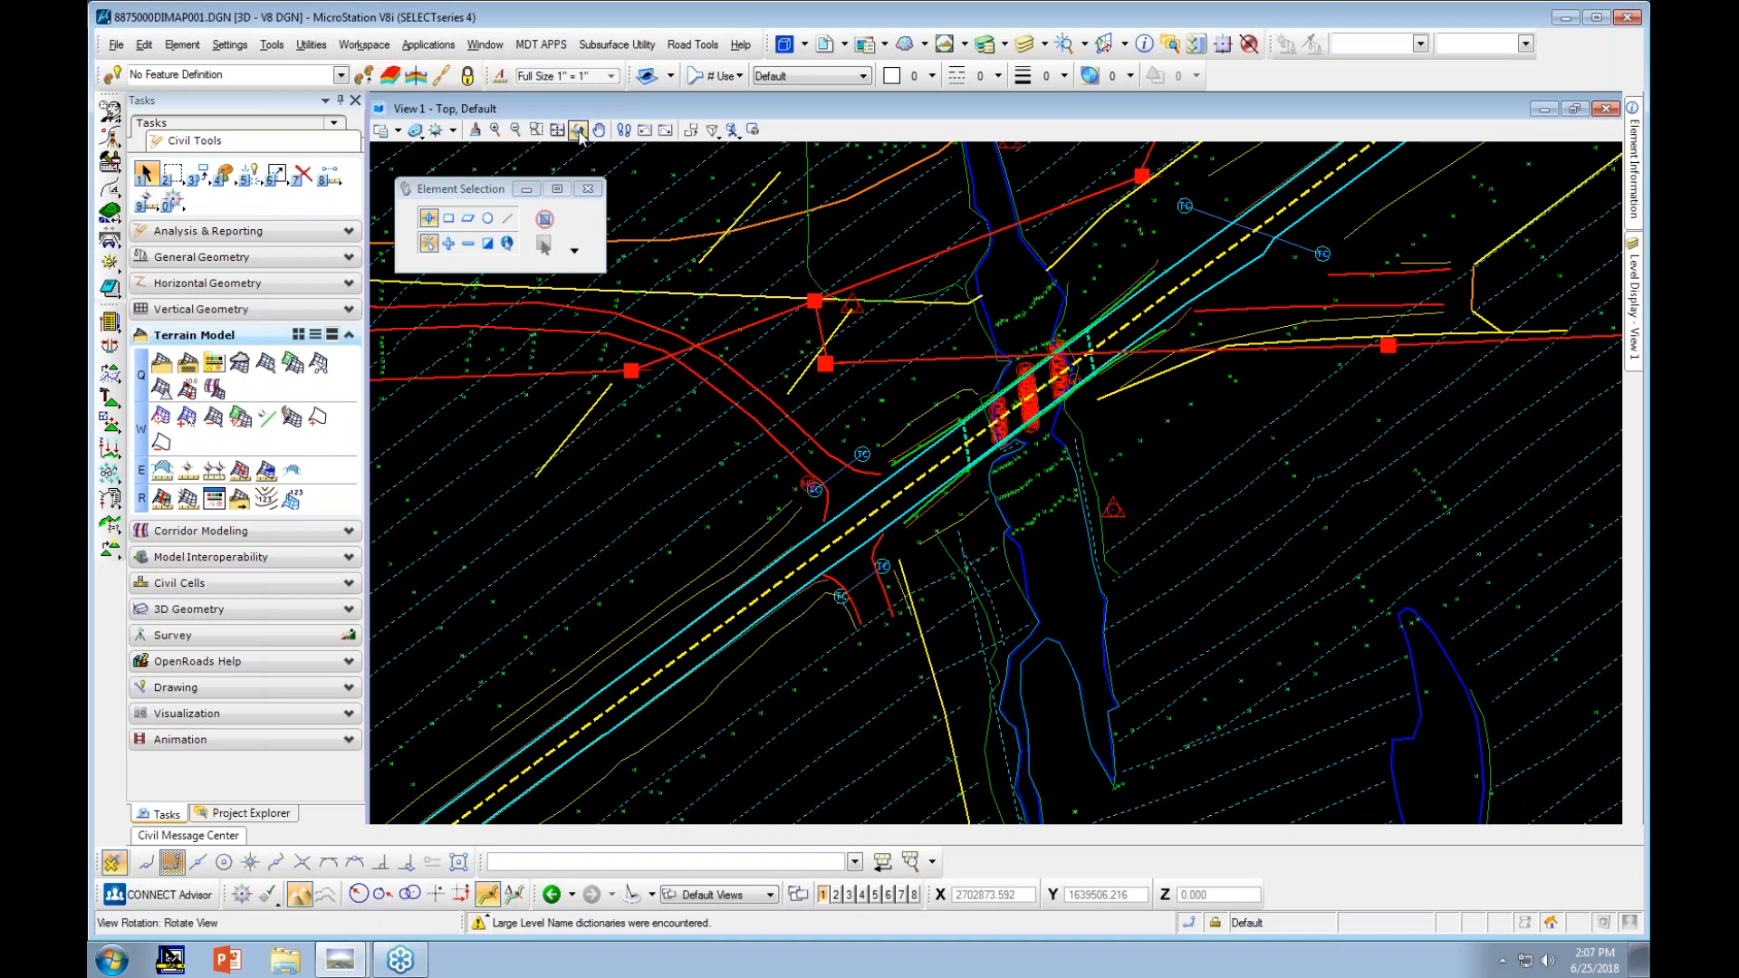
left_click(986, 411)
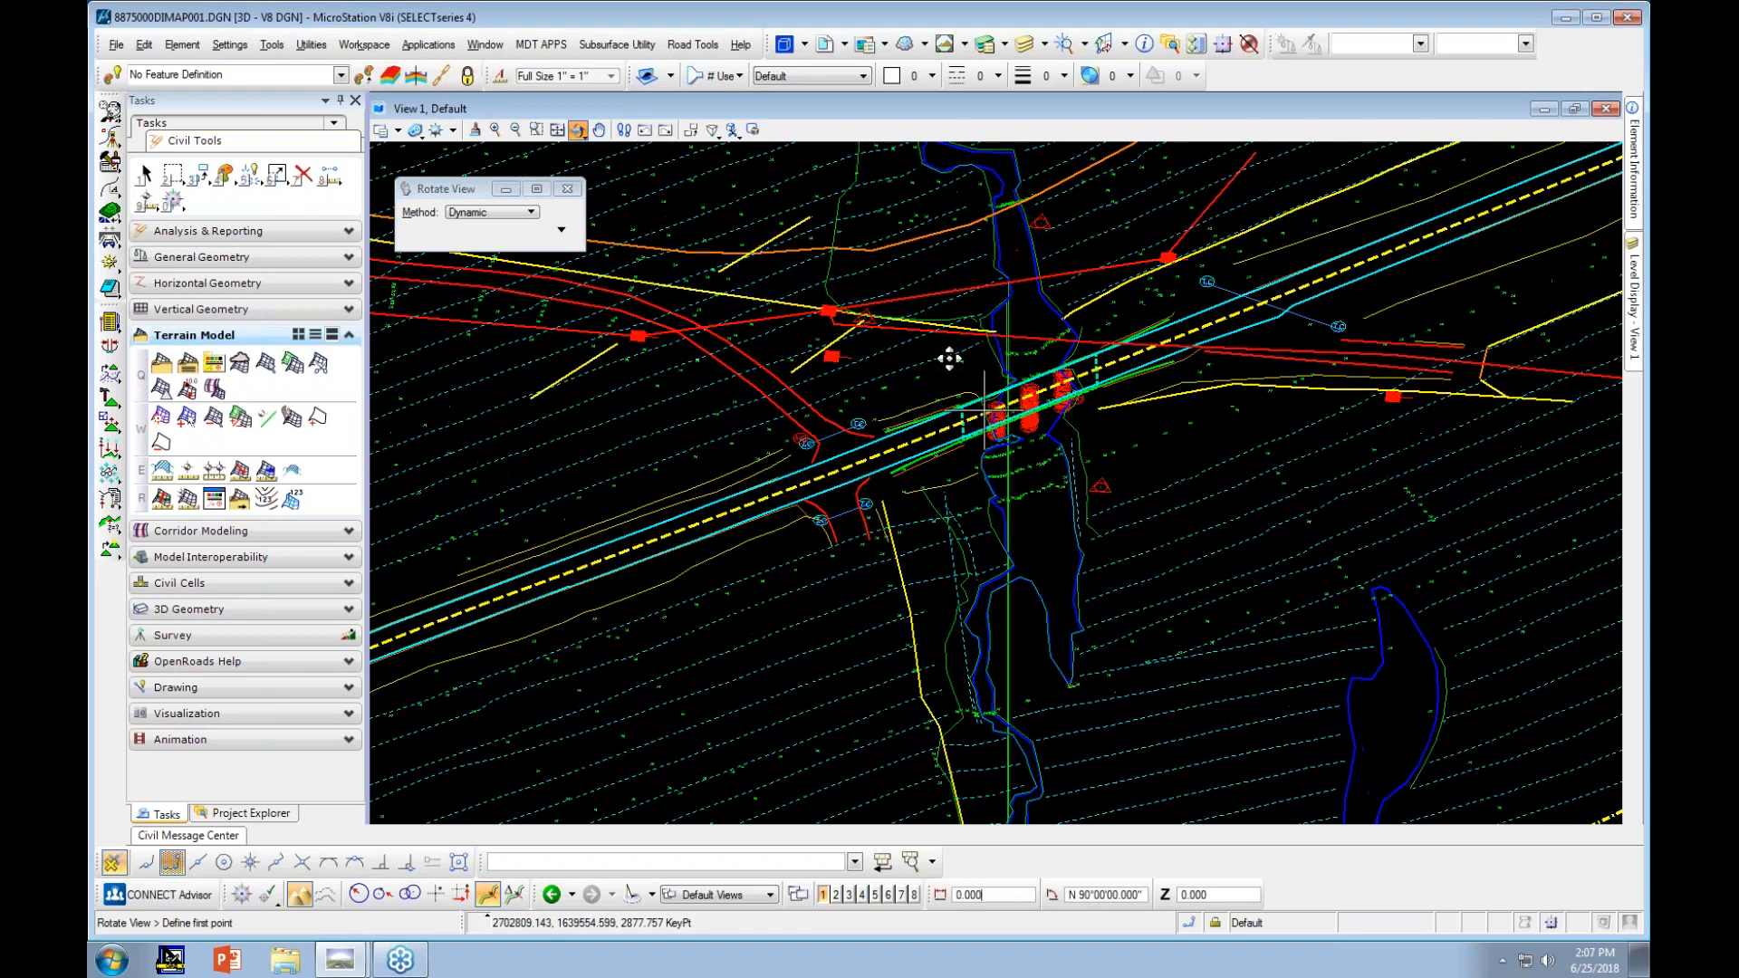
scroll(949, 389, "down", 5)
left_click_drag(938, 418, 878, 351)
scroll(944, 532, "down", 2)
scroll(949, 598, "up", 2)
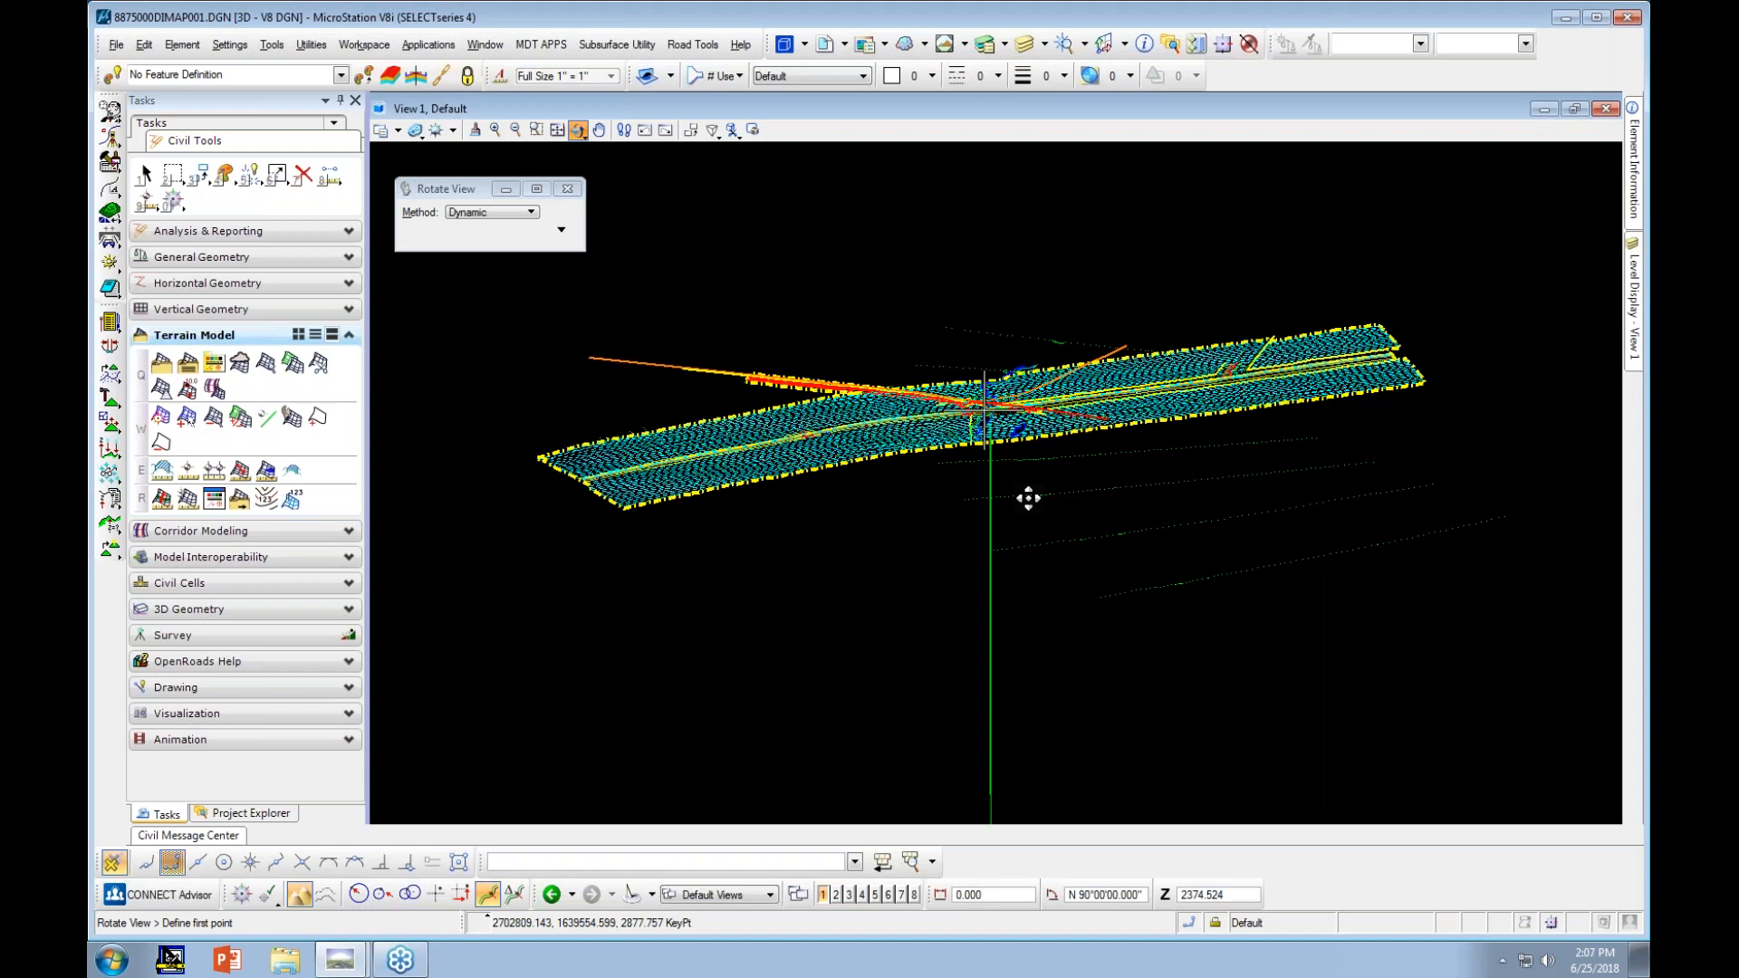
left_click_drag(1070, 391, 1079, 472)
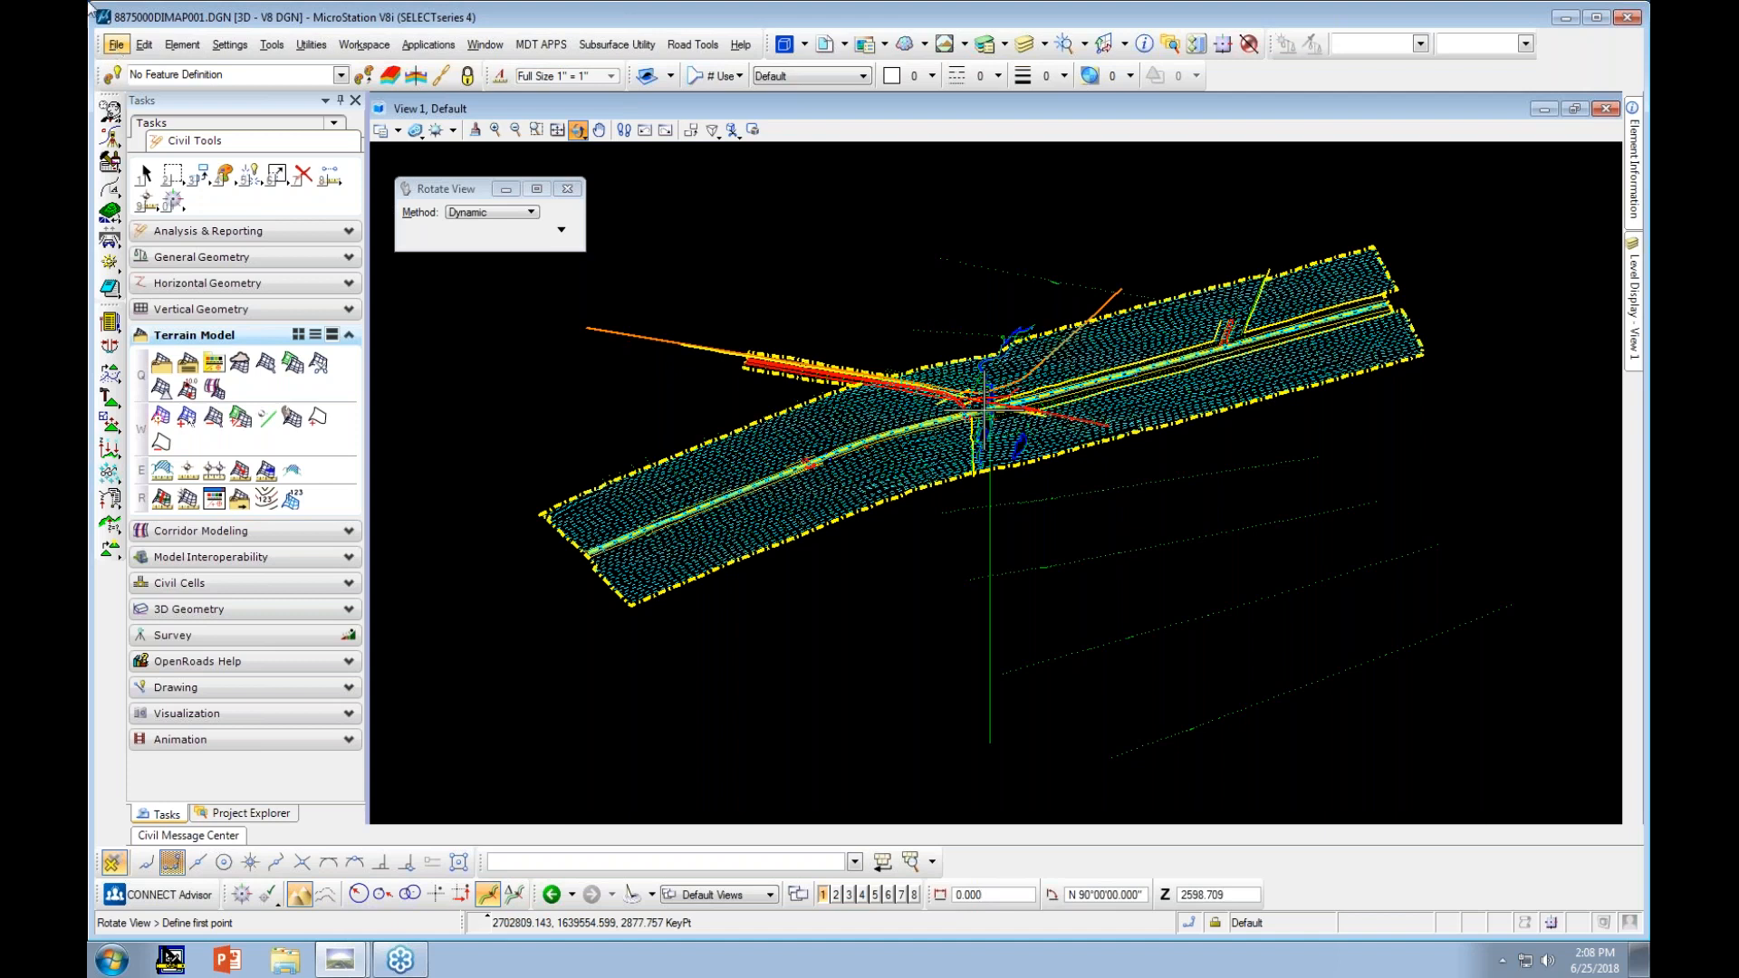
Open the 8875000RDEFF001 design file from the Management folder
left_click(108, 44)
left_click(115, 45)
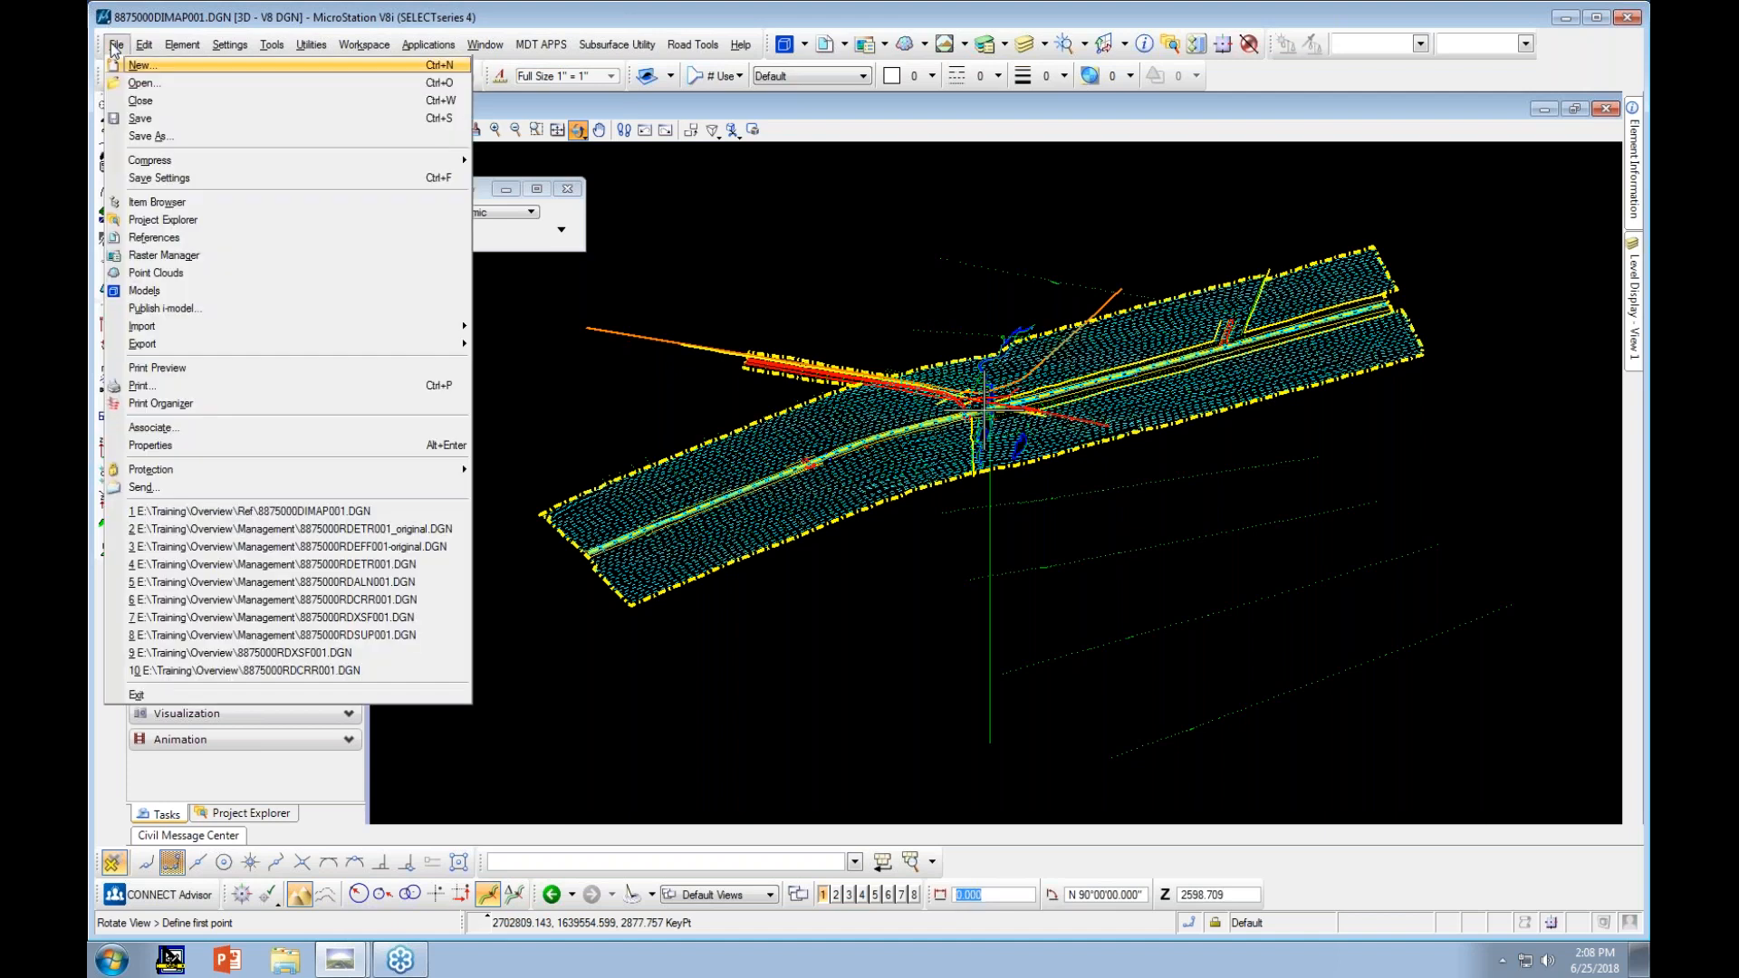
left_click(140, 83)
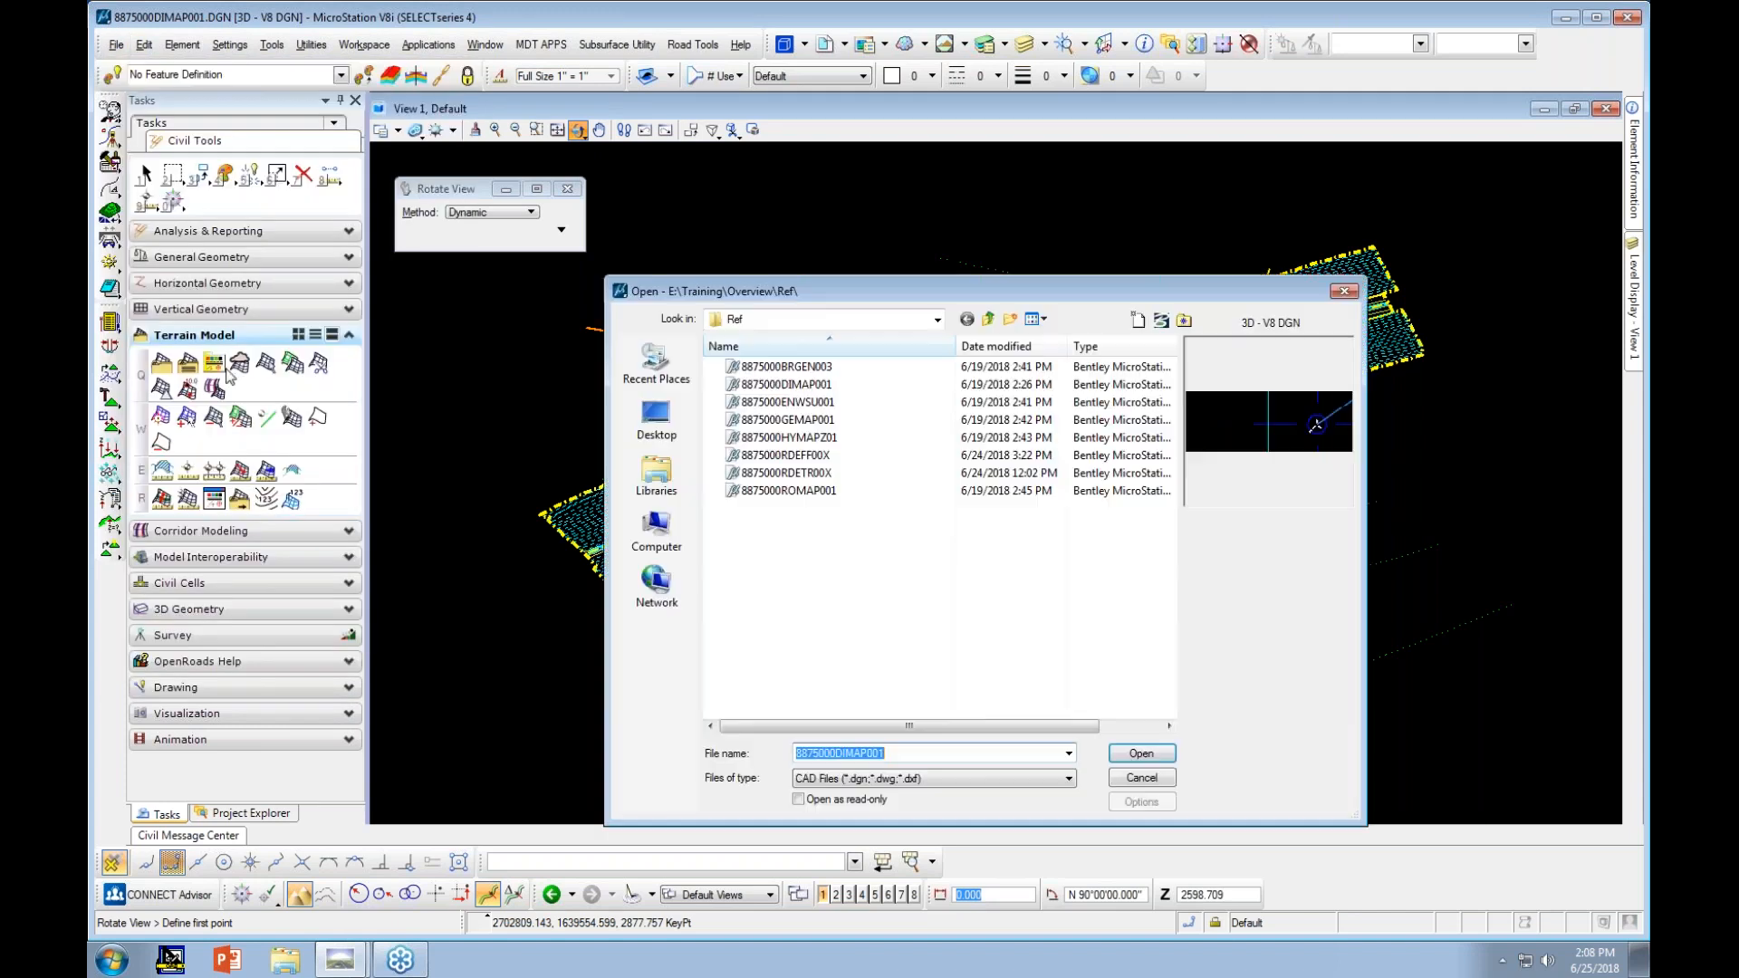
left_click(992, 324)
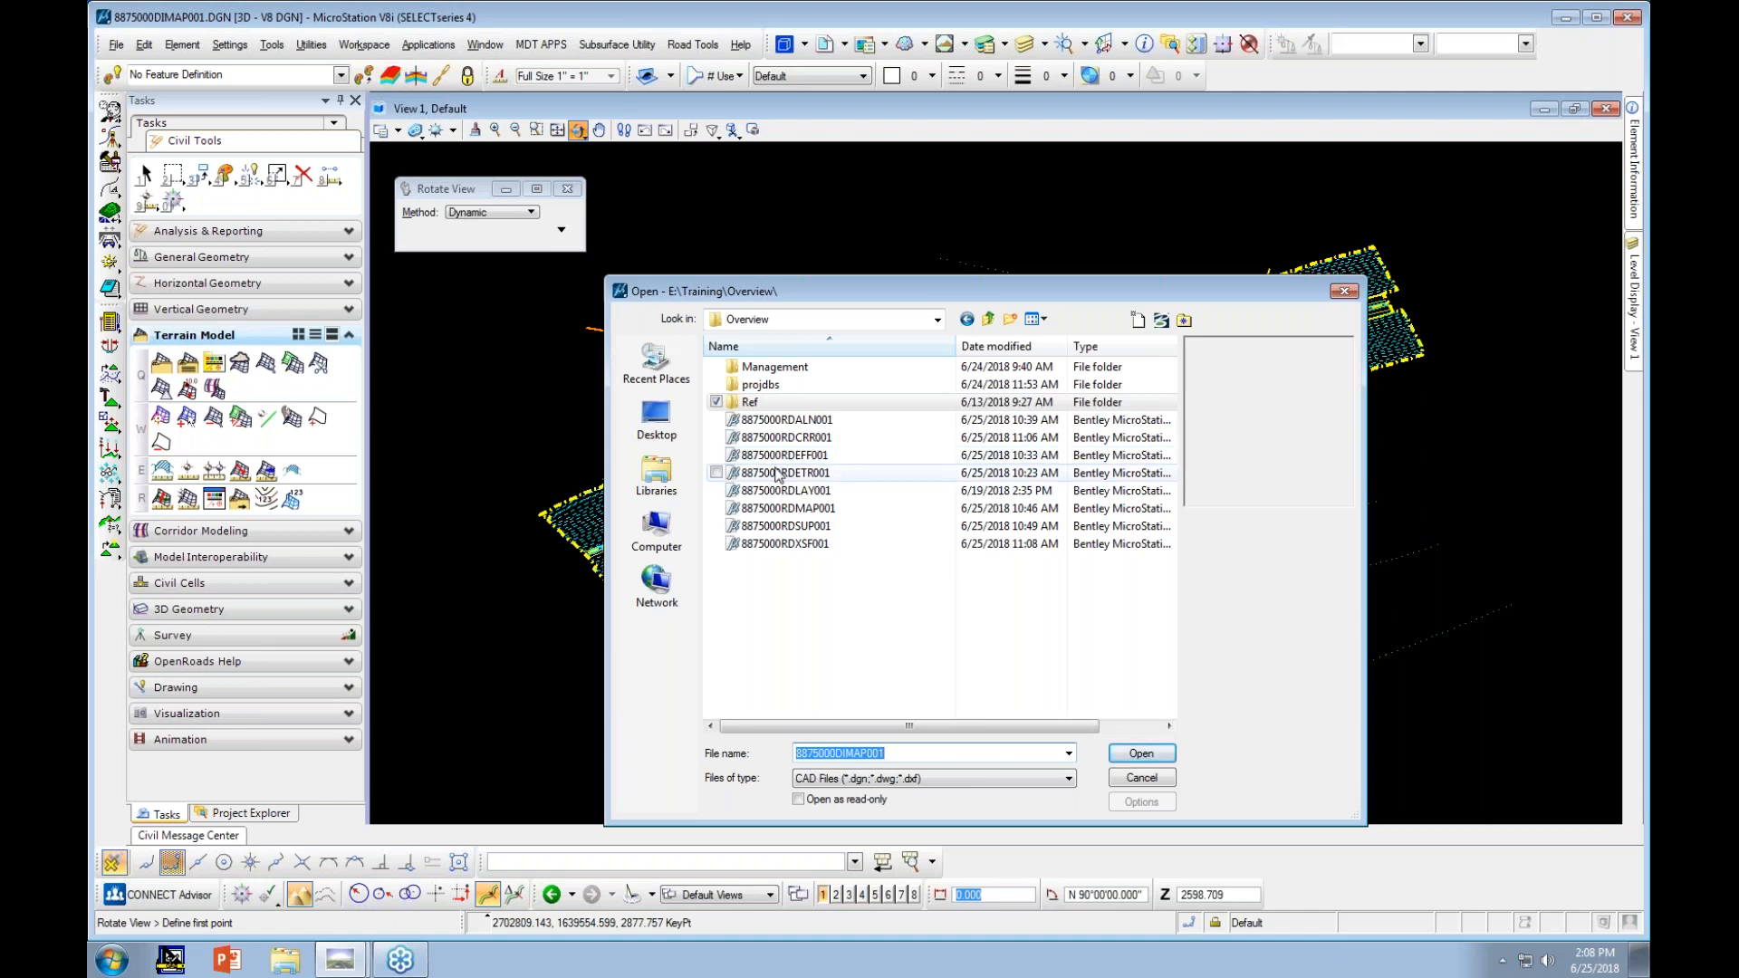
left_click(780, 473)
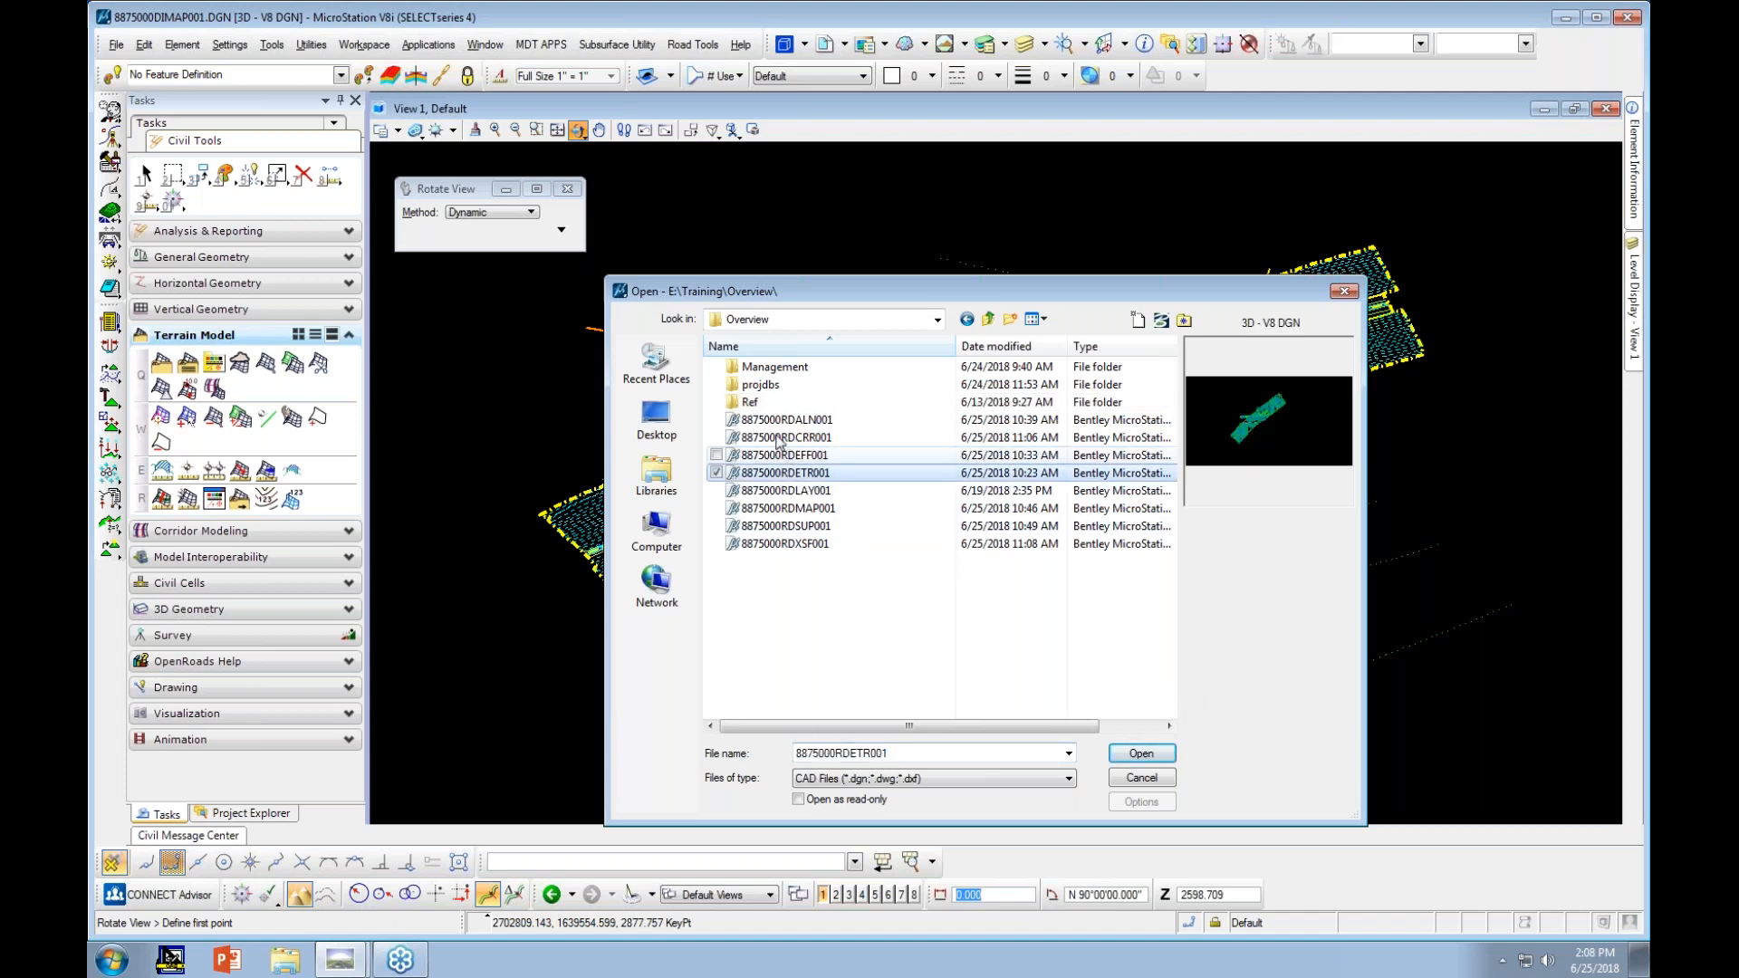
left_click(770, 369)
double_click(770, 371)
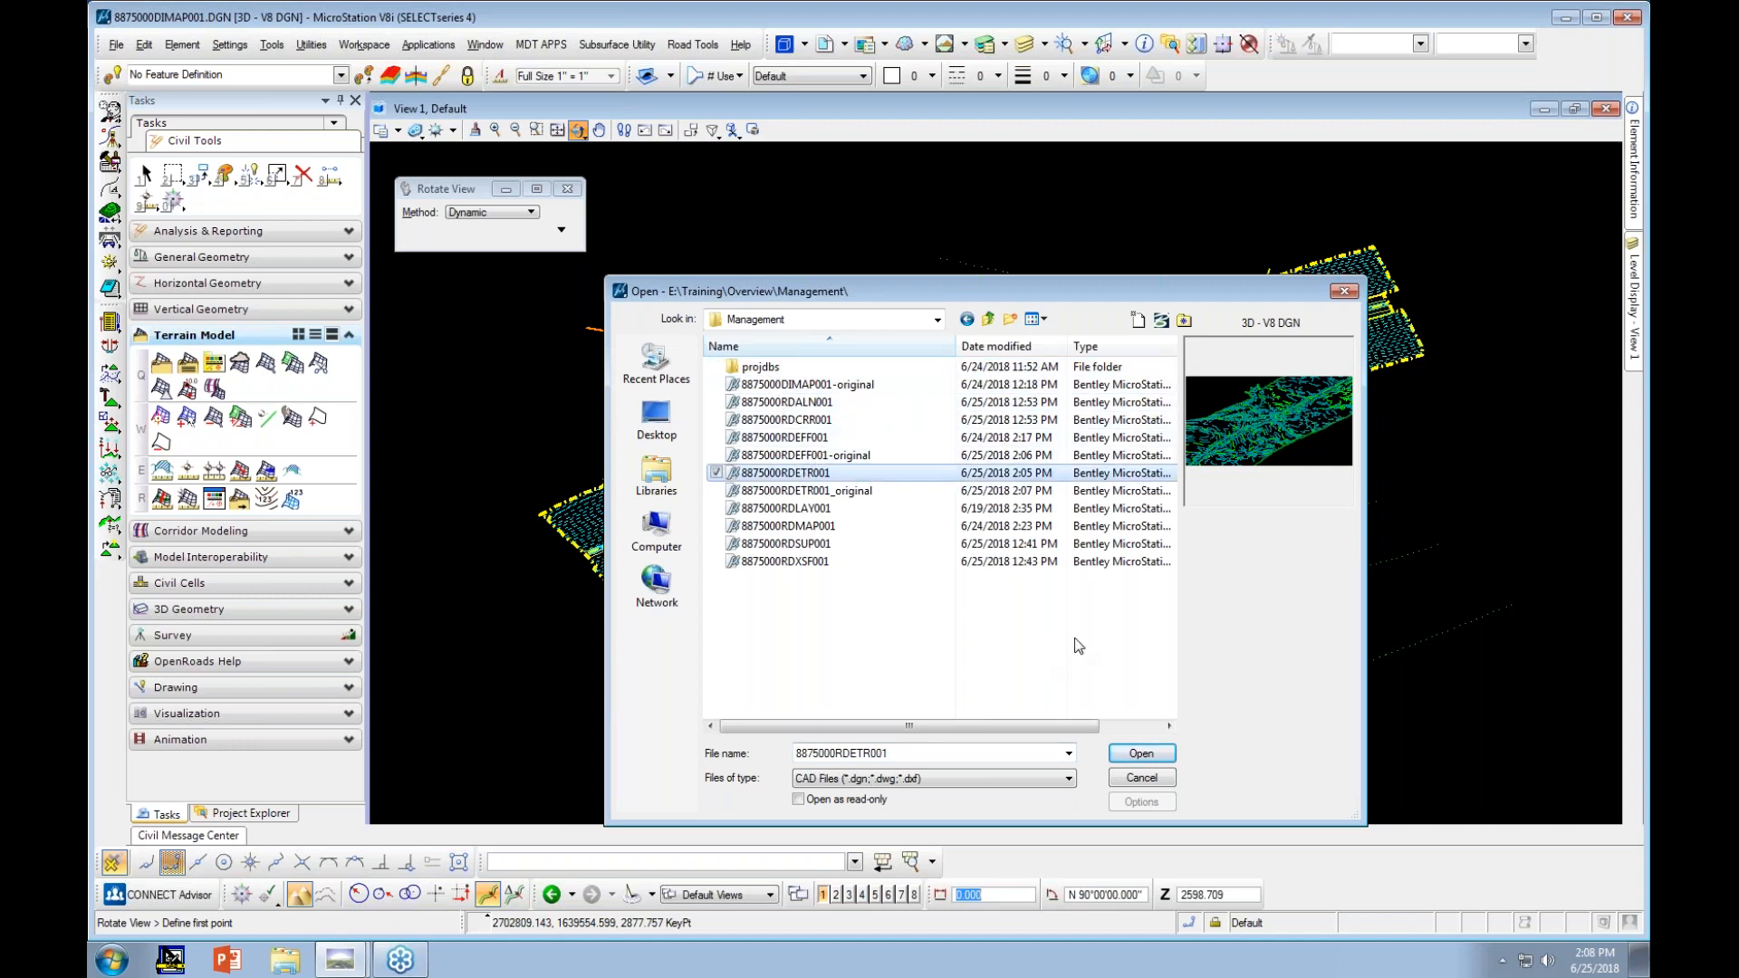
left_click(754, 439)
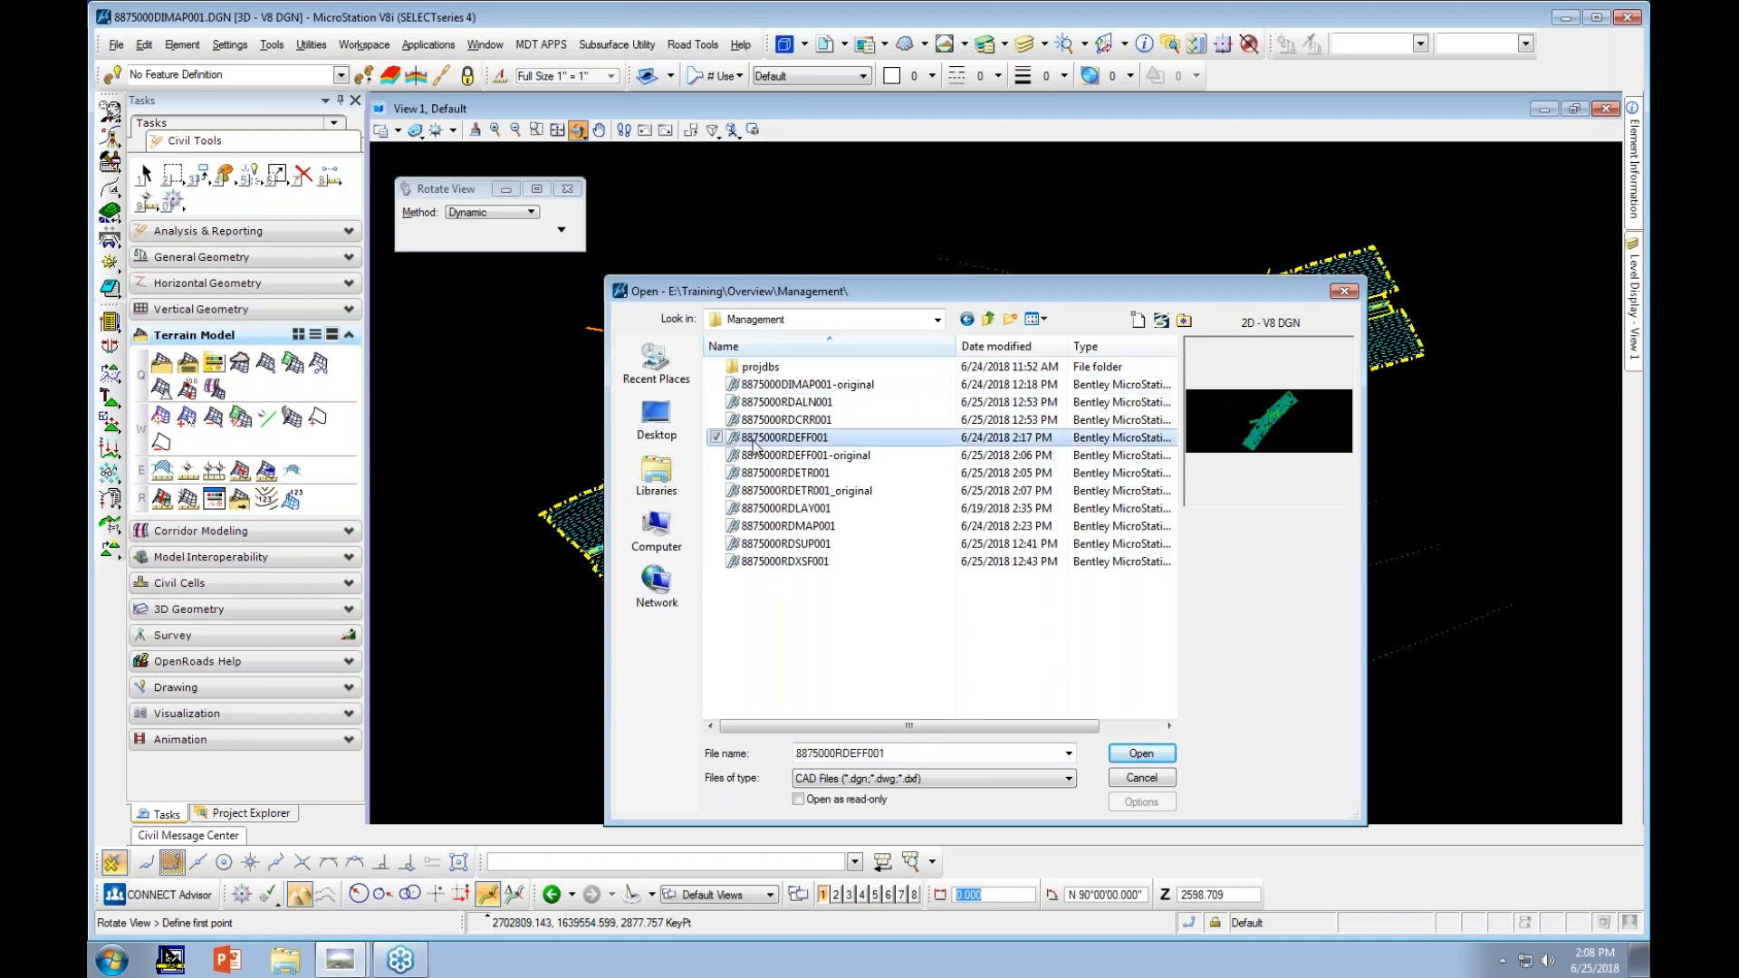
double_click(755, 442)
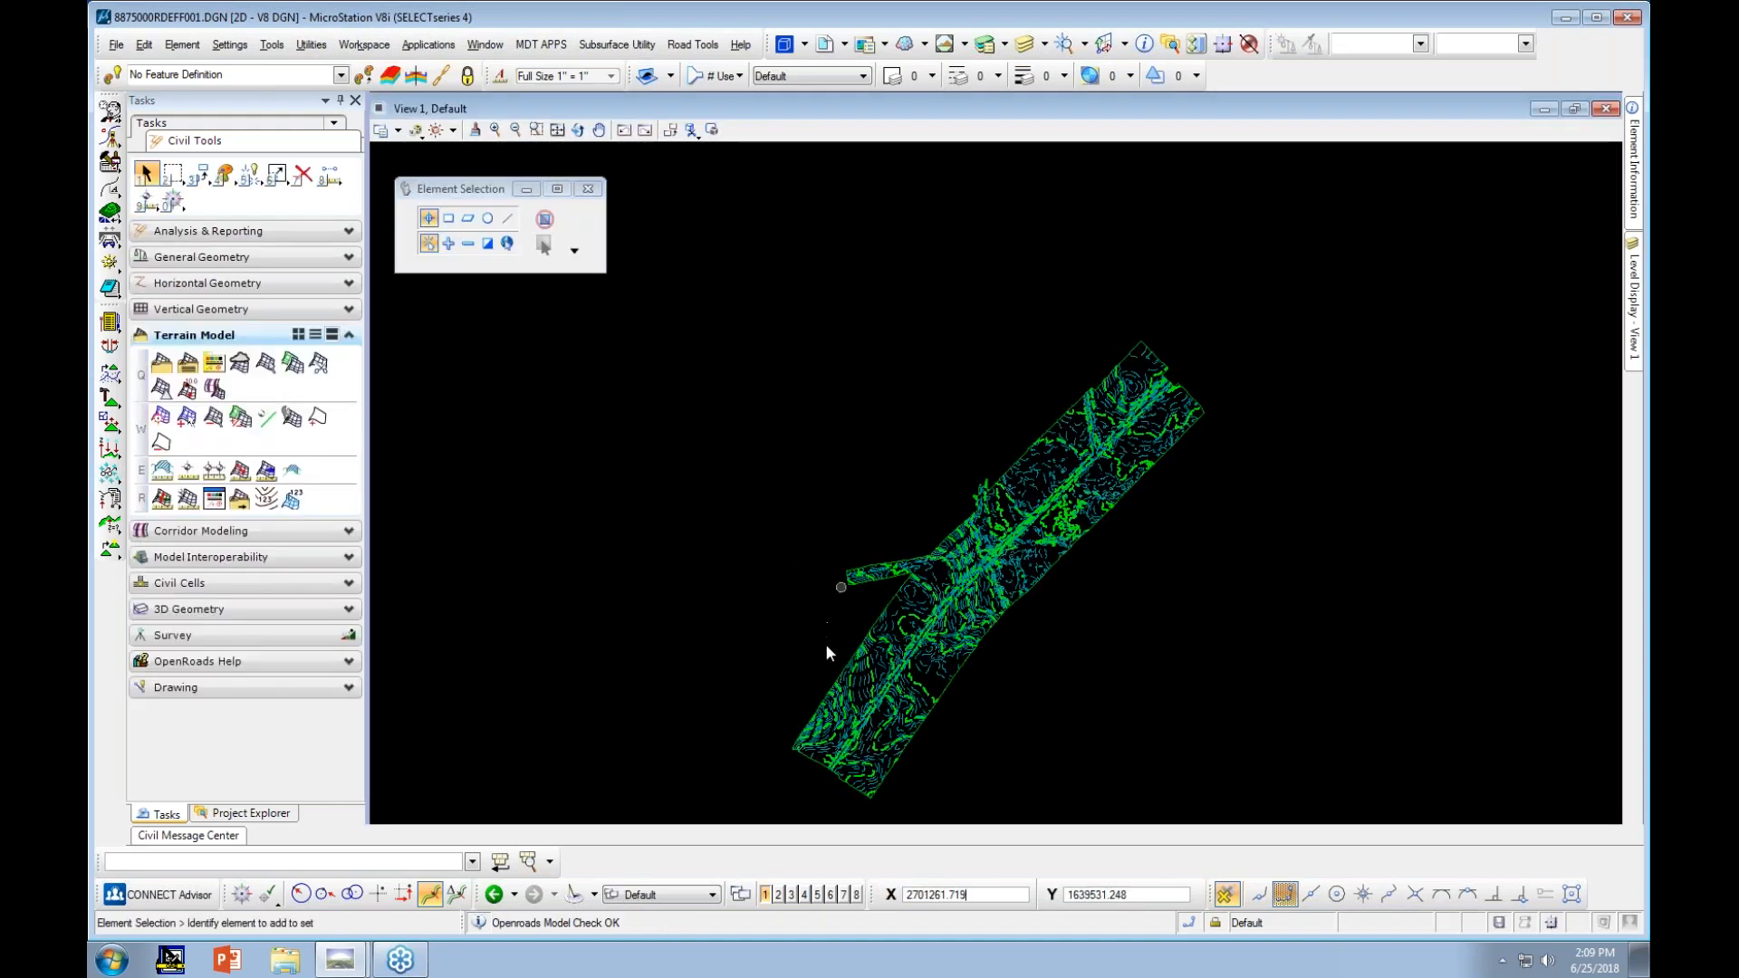
Show the list of attached references and place it clear of the terrain in the view
mouse_move(715, 458)
middle_mouse_down()
mouse_move(707, 438)
mouse_move(696, 481)
middle_mouse_up()
left_click(649, 896)
left_click(604, 562)
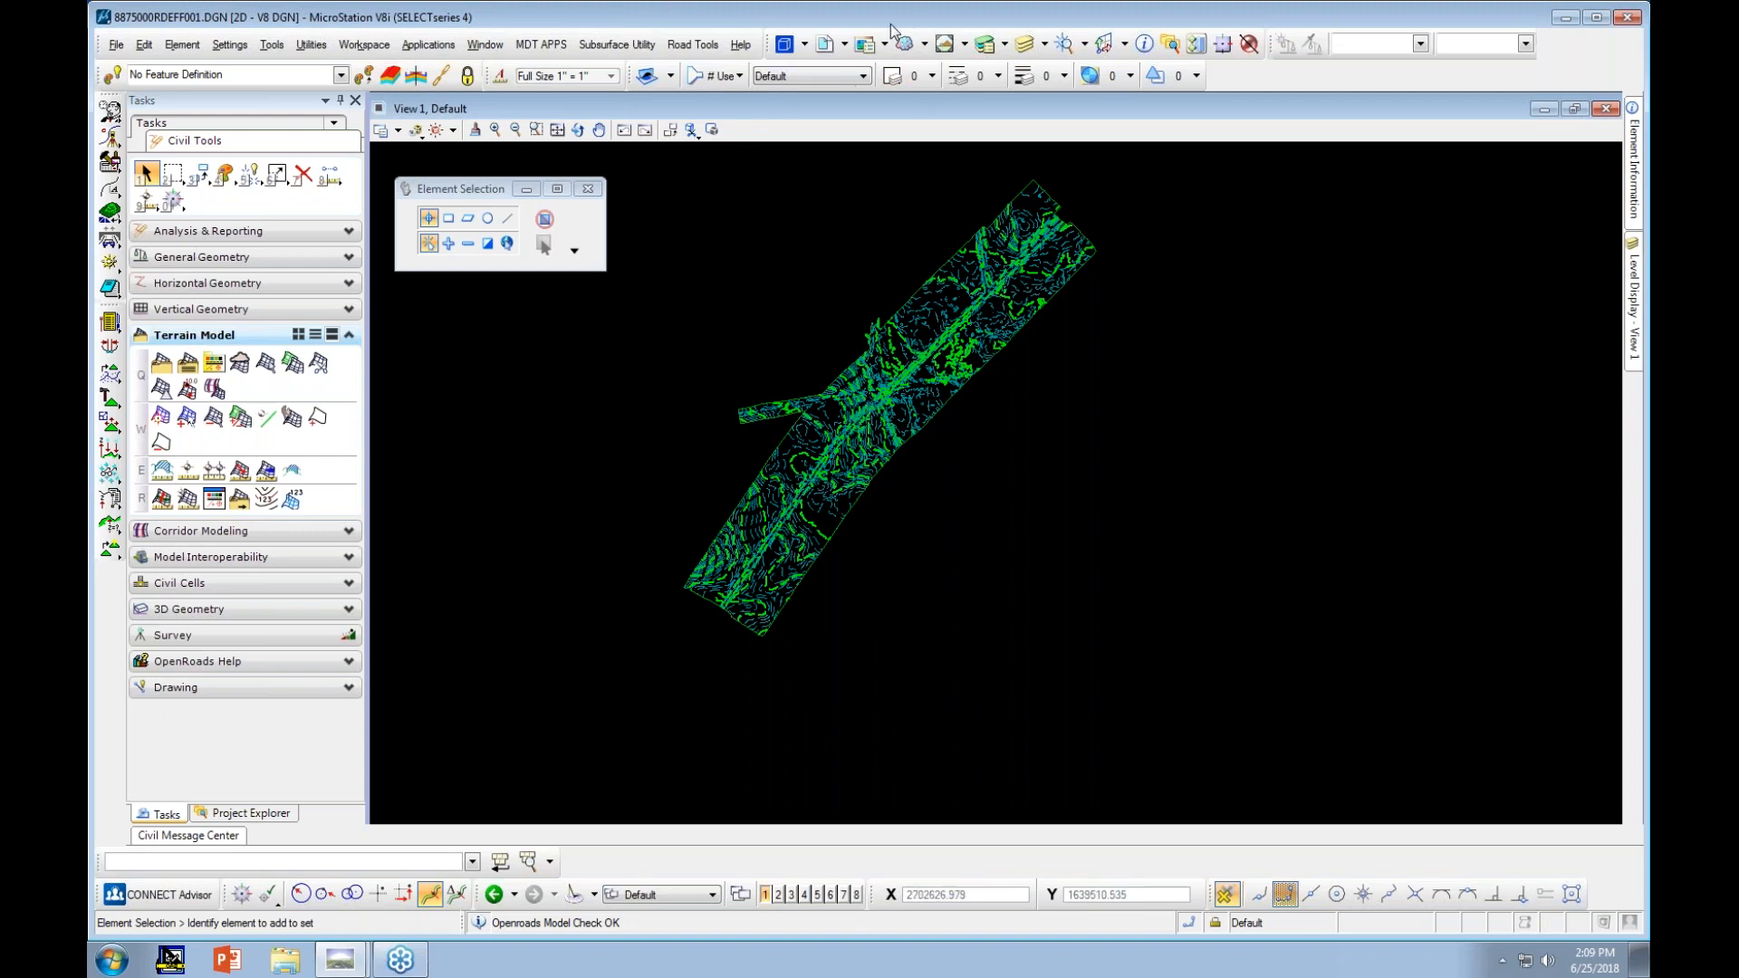
left_click(824, 47)
left_click_drag(1133, 672, 1156, 597)
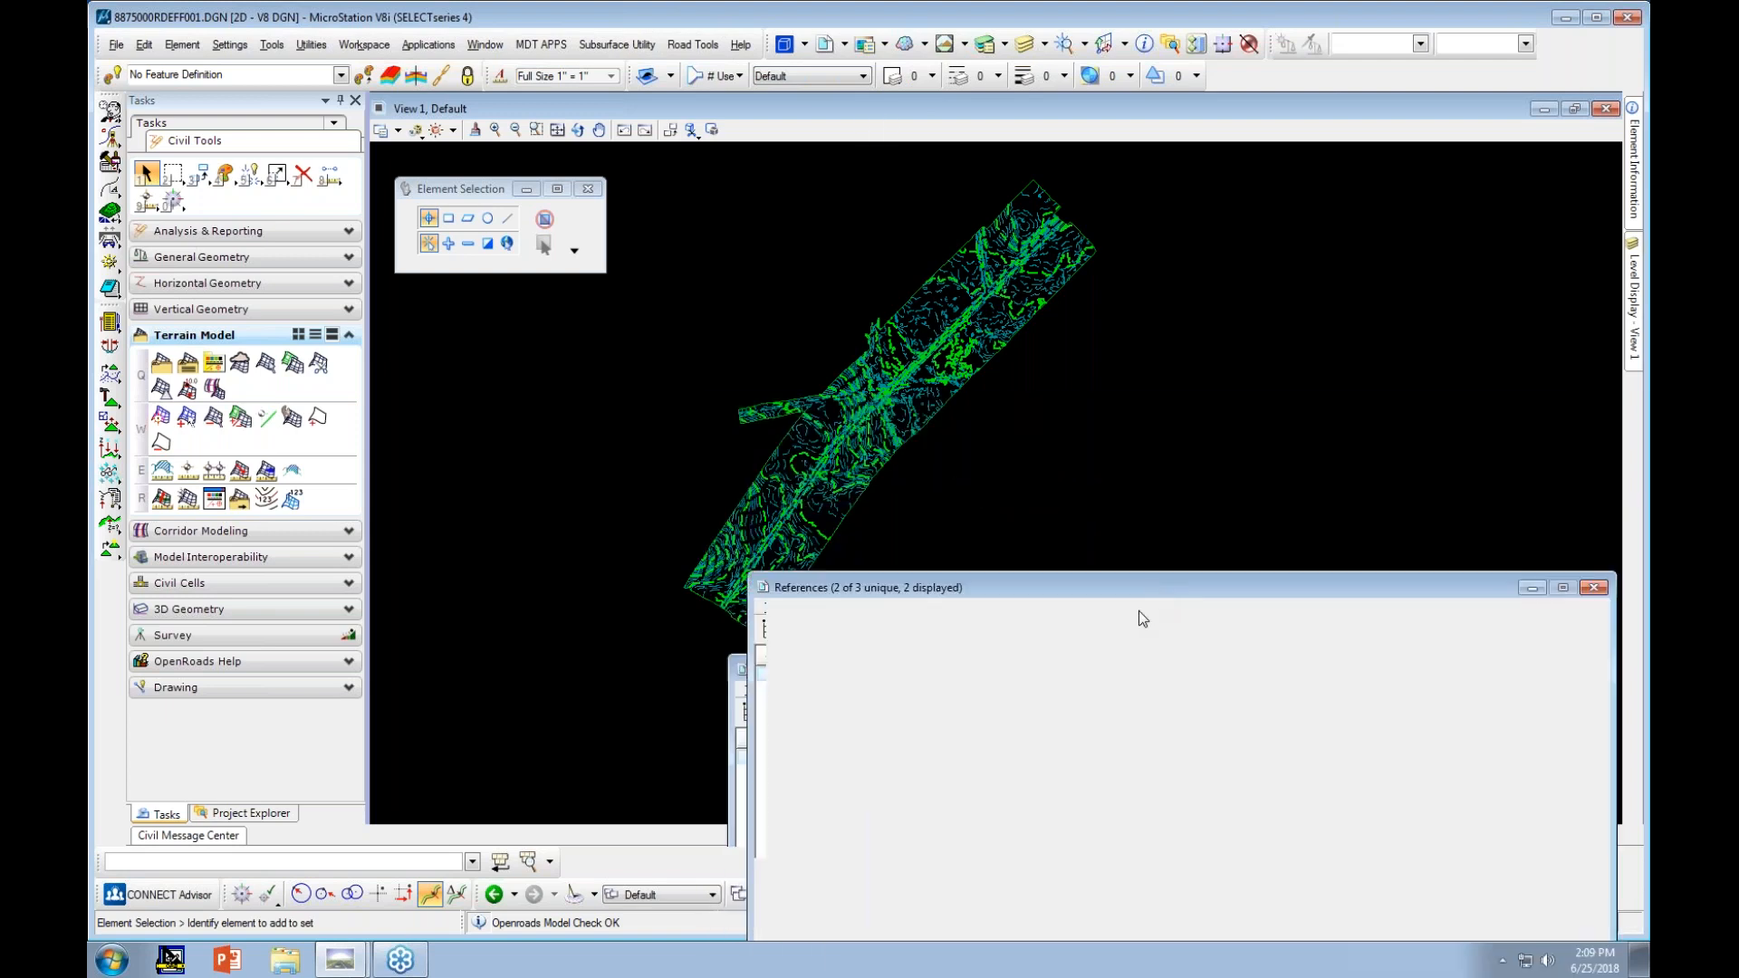
scroll(940, 399, "down", 4)
middle_click_drag(988, 451, 931, 348)
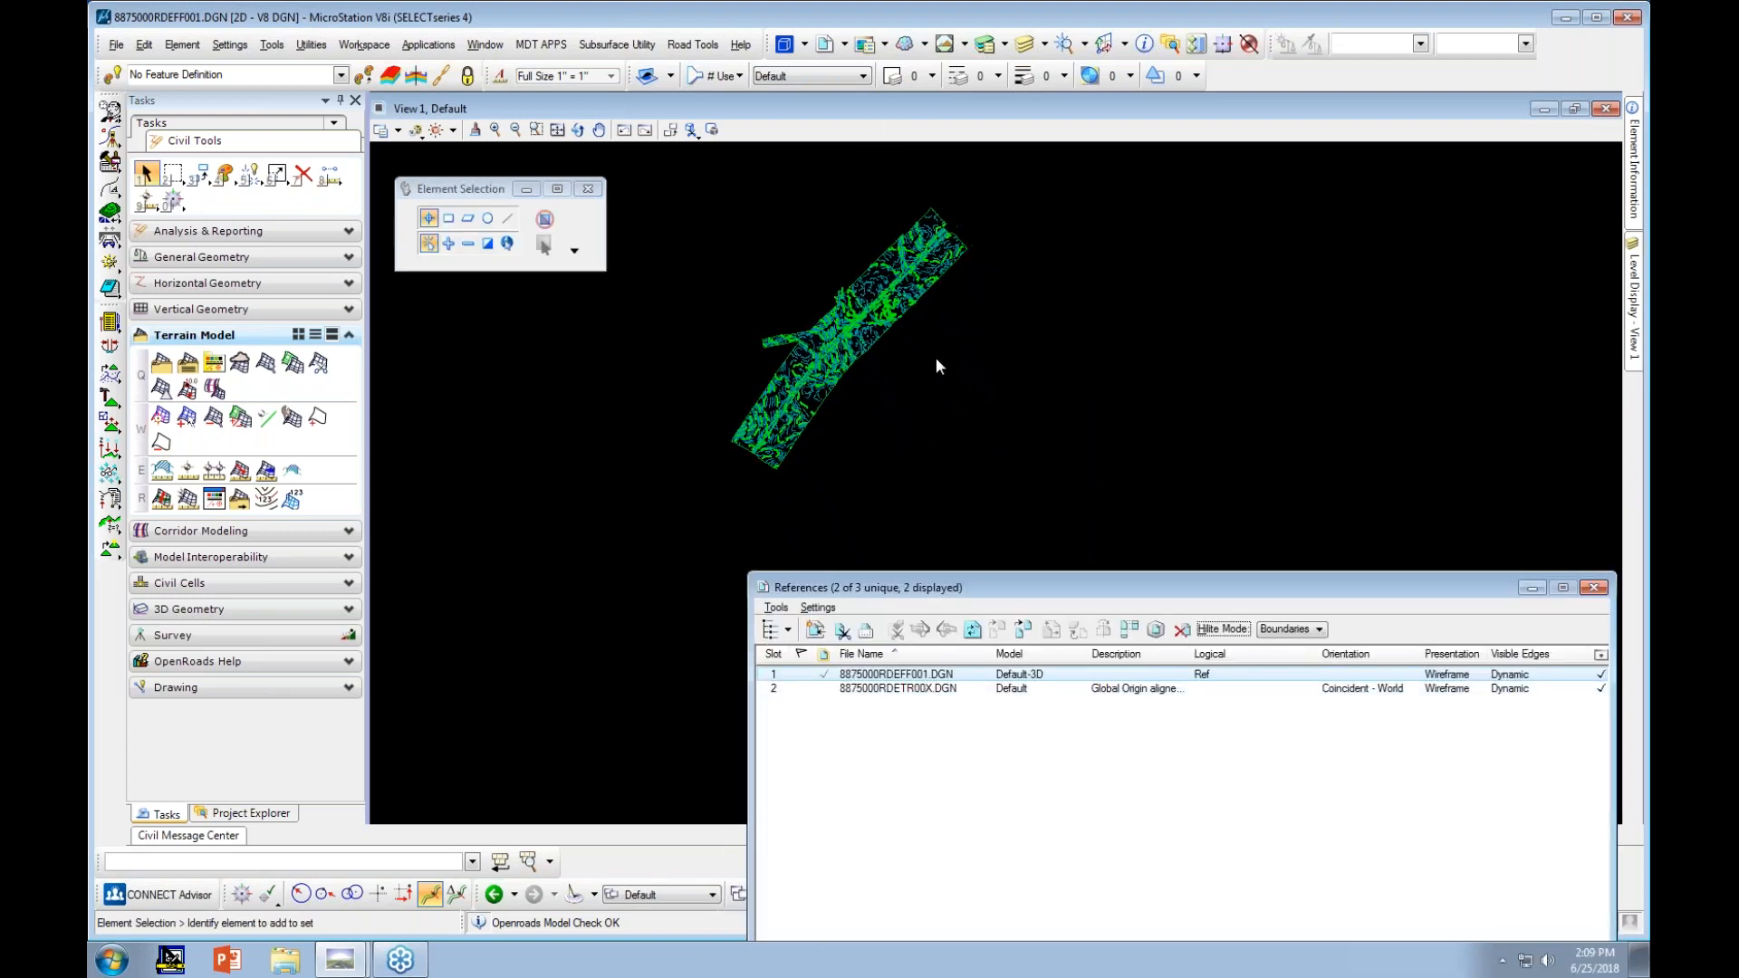
Attach 8875000DIMAP001, 8875000ENWSU001 and 8875000ROMAP001 from the Ref folder as references using the Coincident World method
left_click(777, 608)
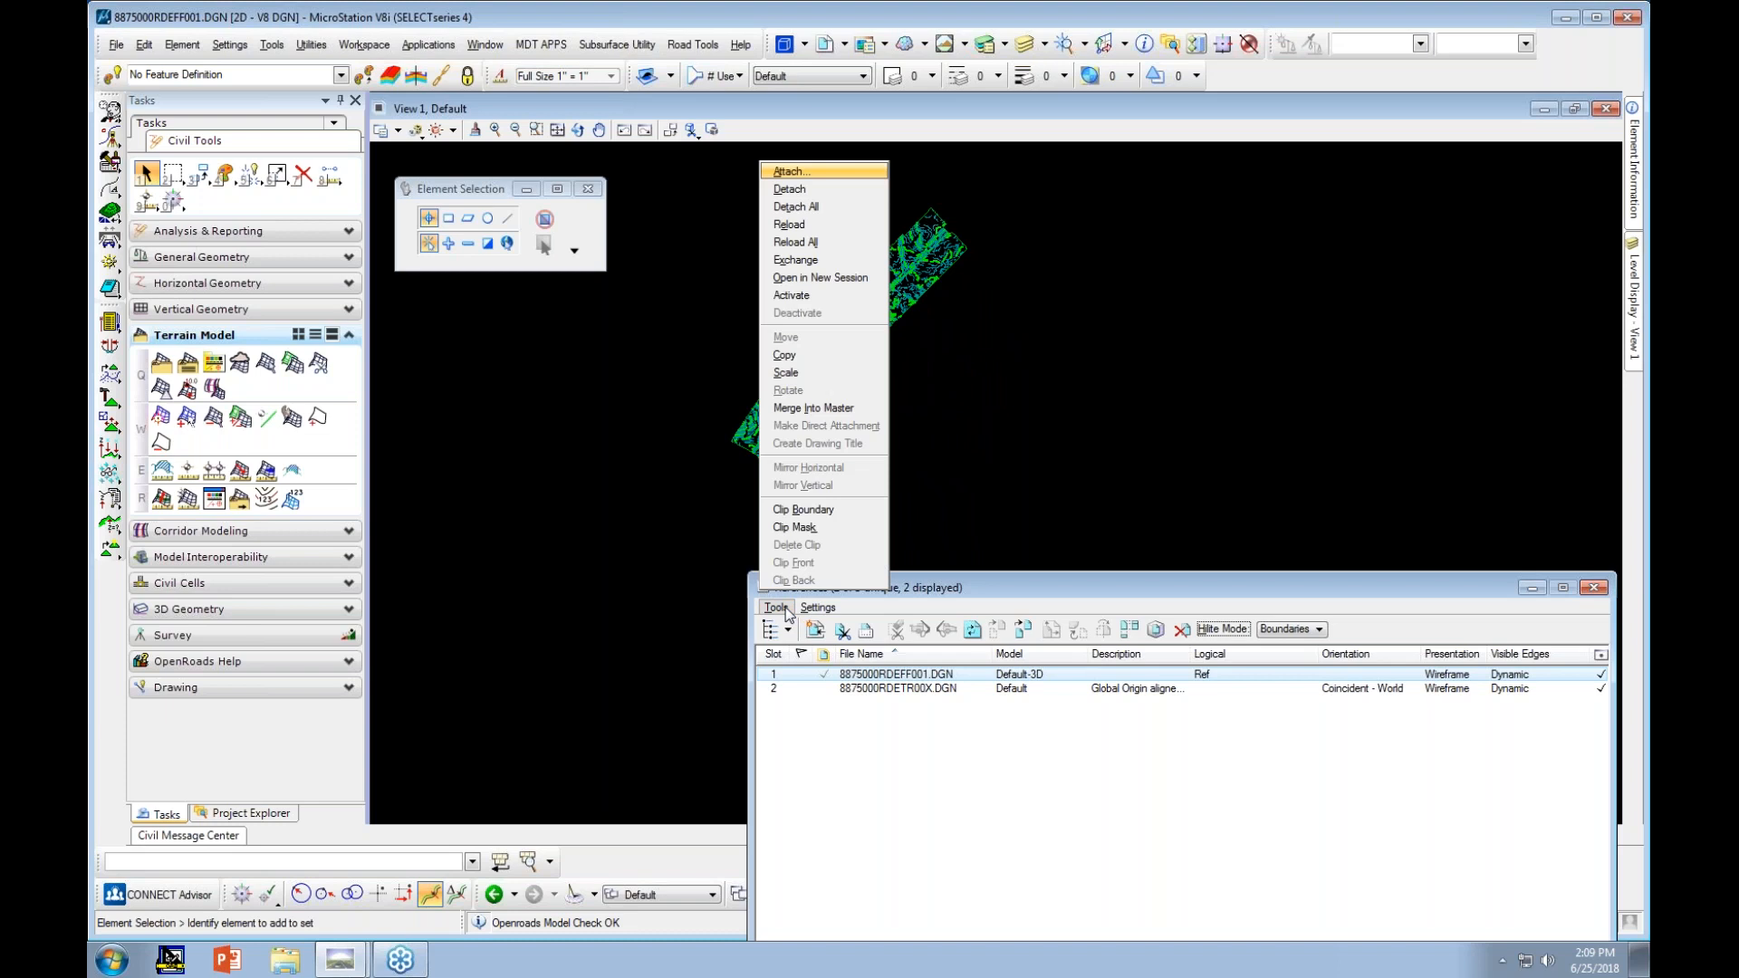
left_click(788, 172)
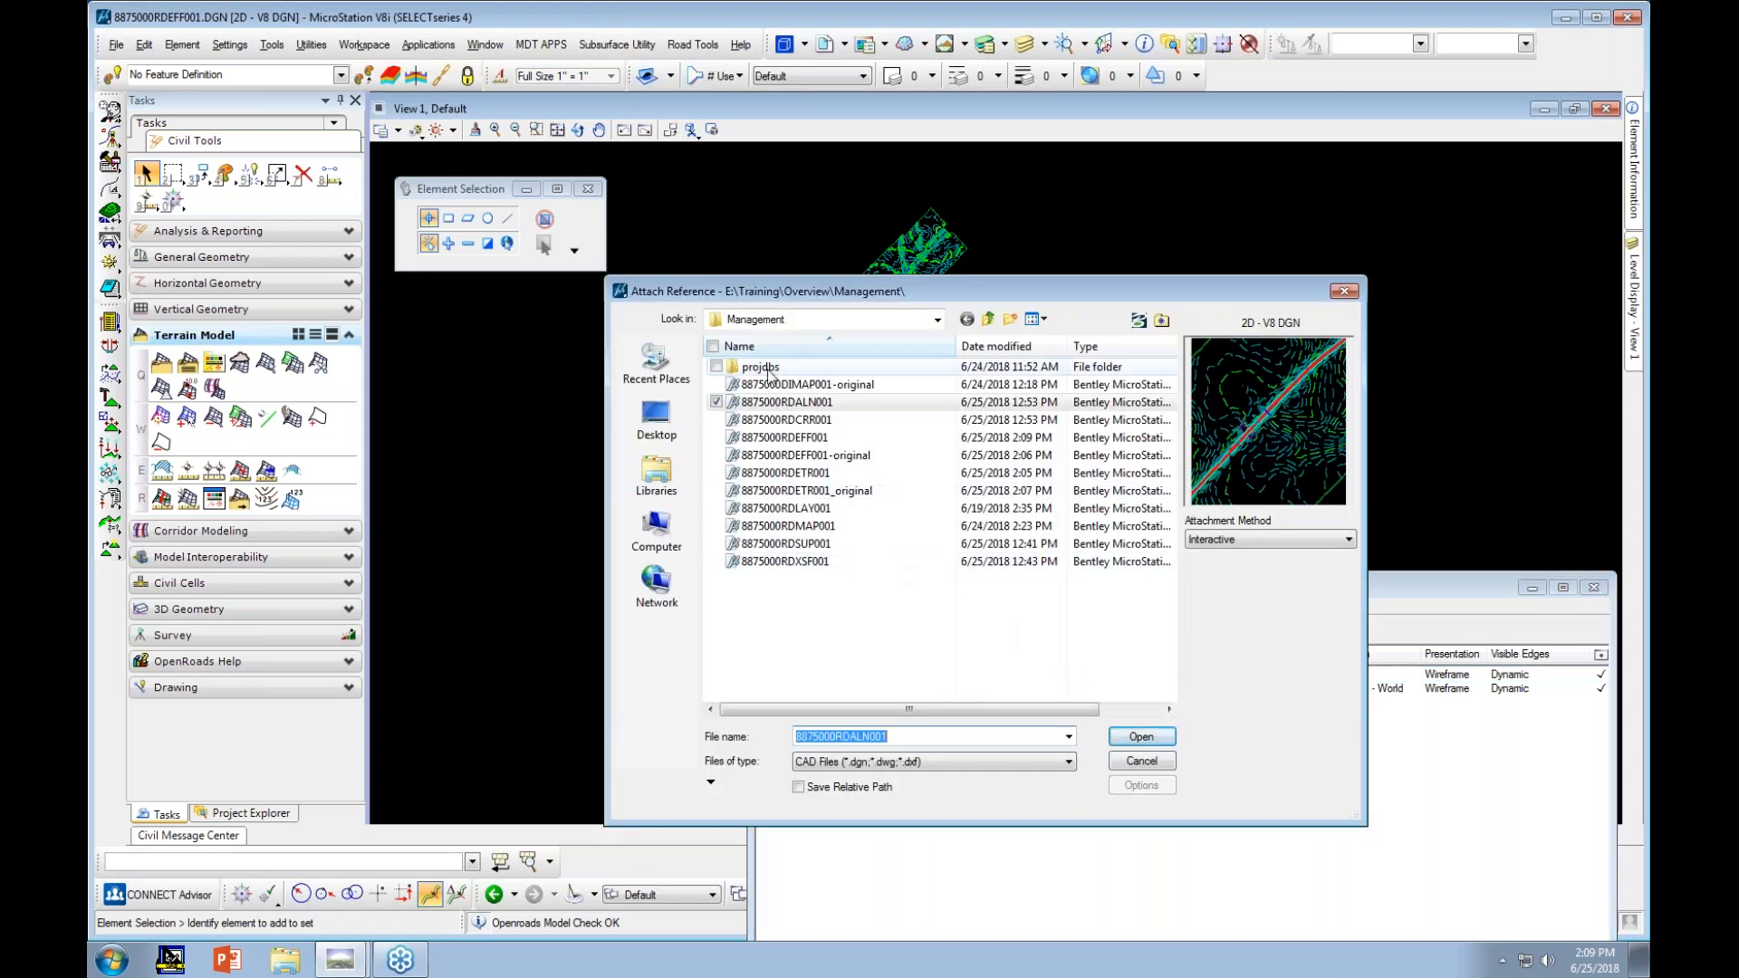
left_click(989, 320)
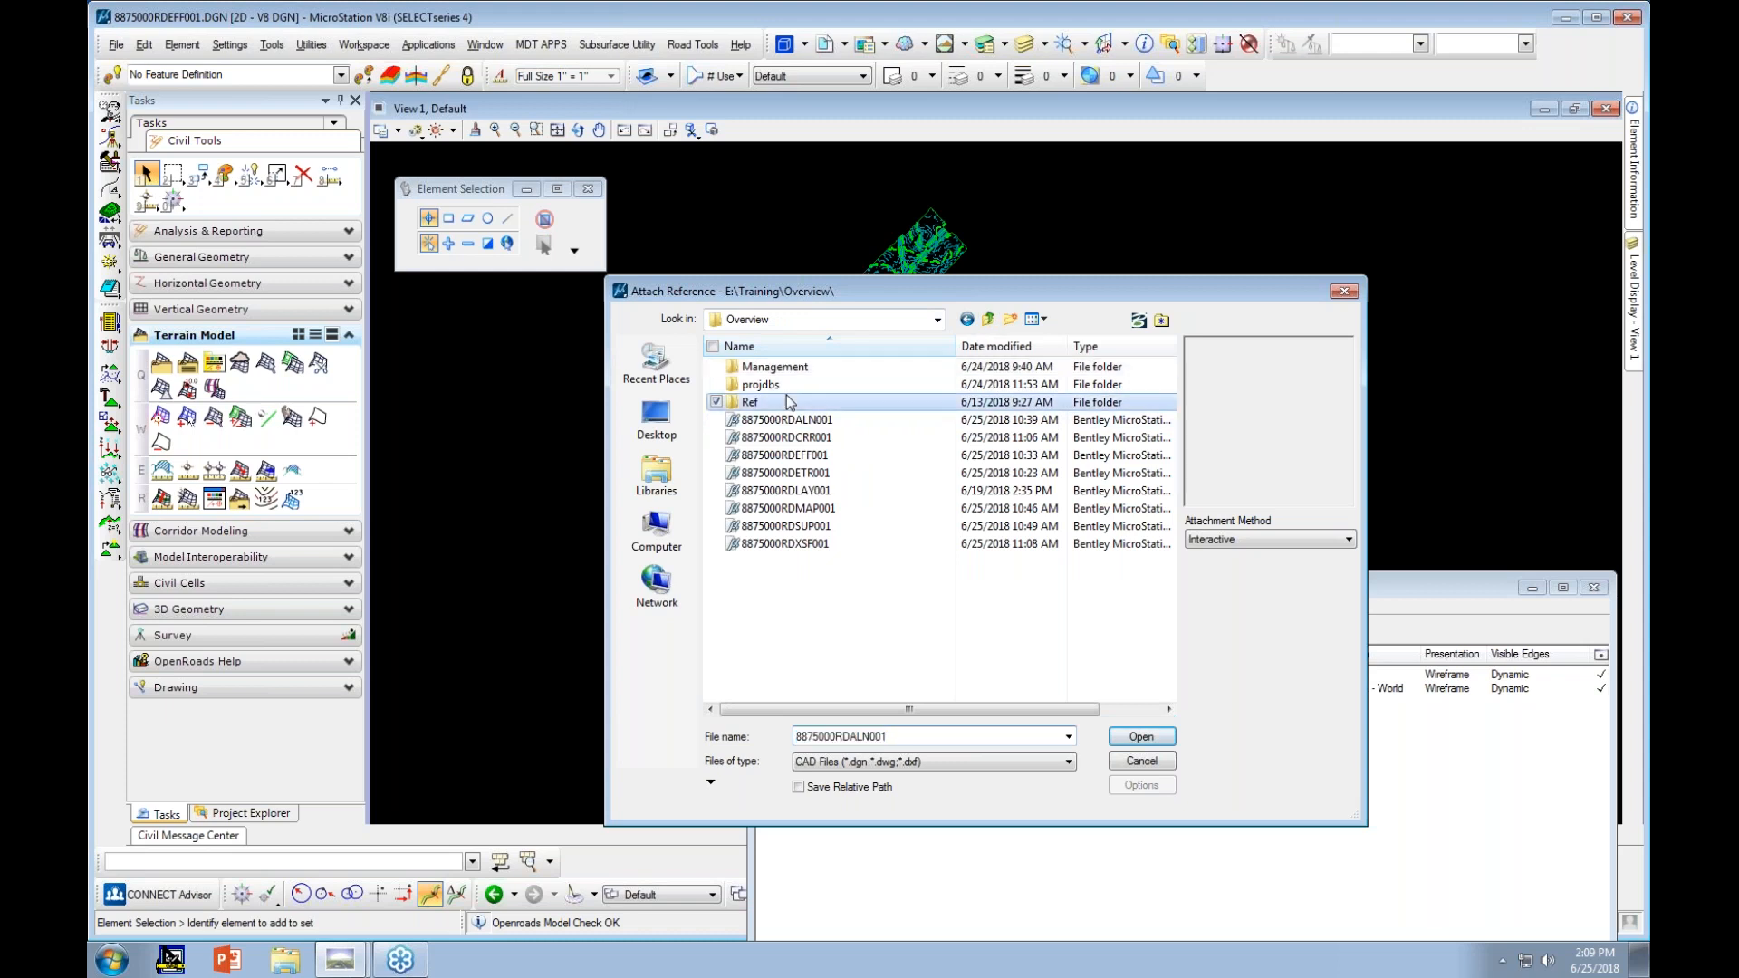
double_click(788, 398)
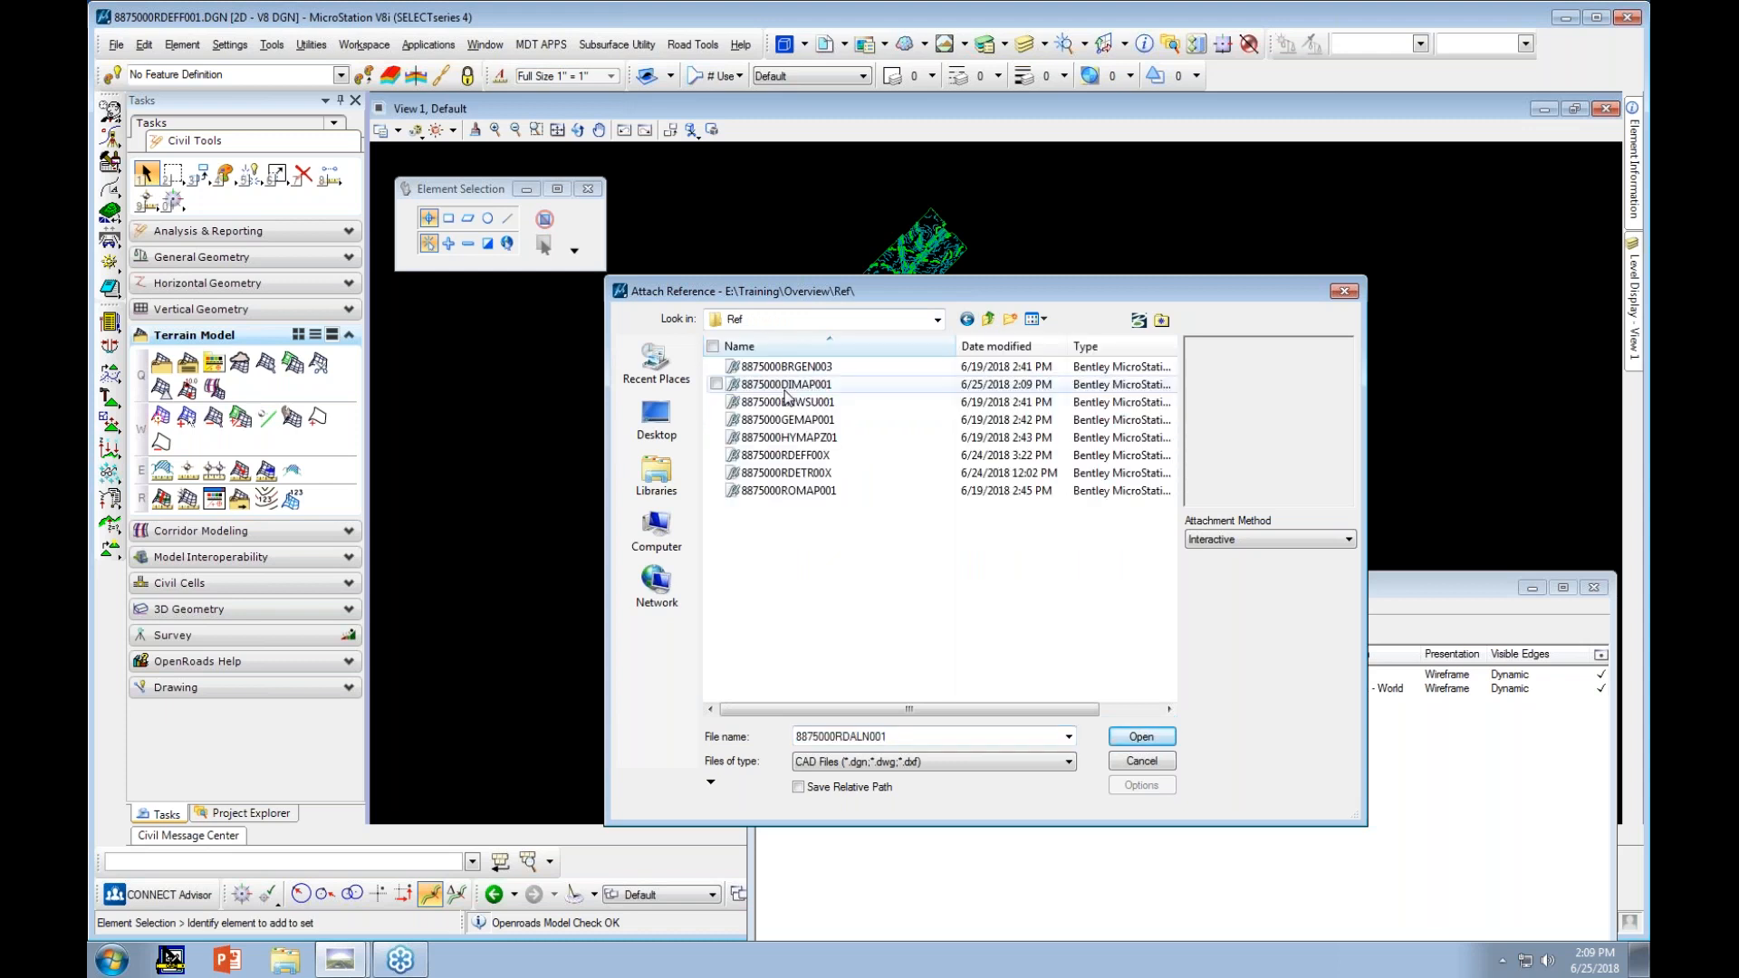
left_click(786, 384)
left_click(783, 403, "ctrl")
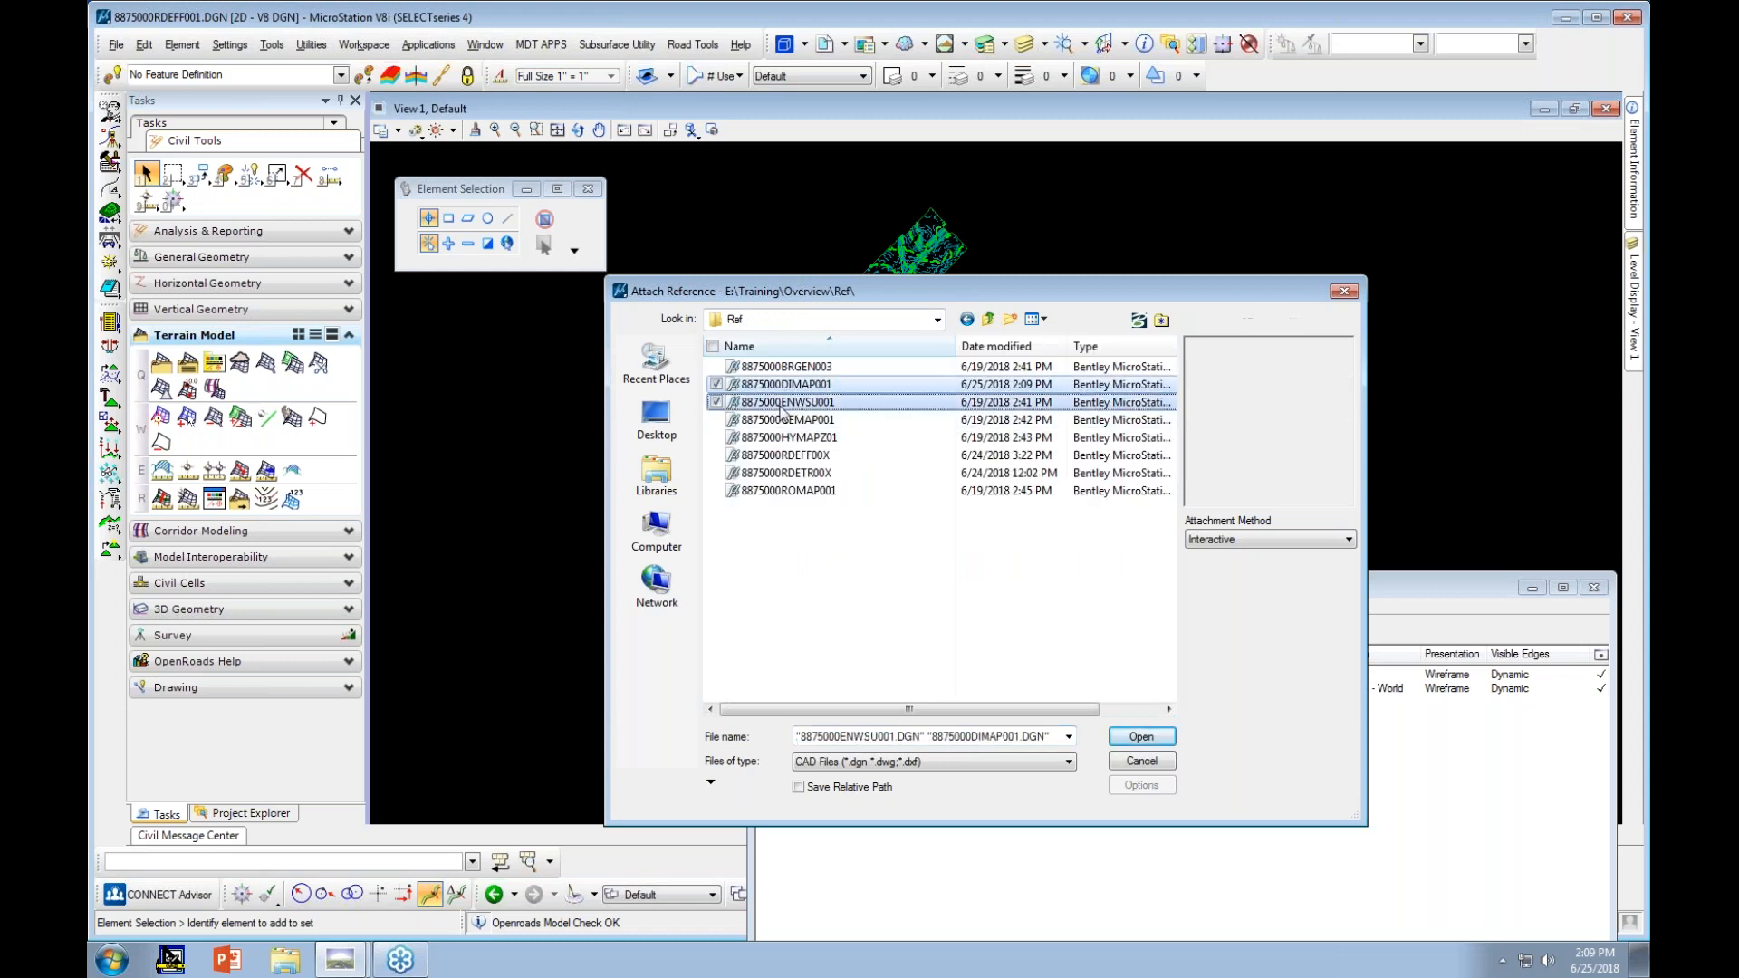
left_click(795, 492, "ctrl")
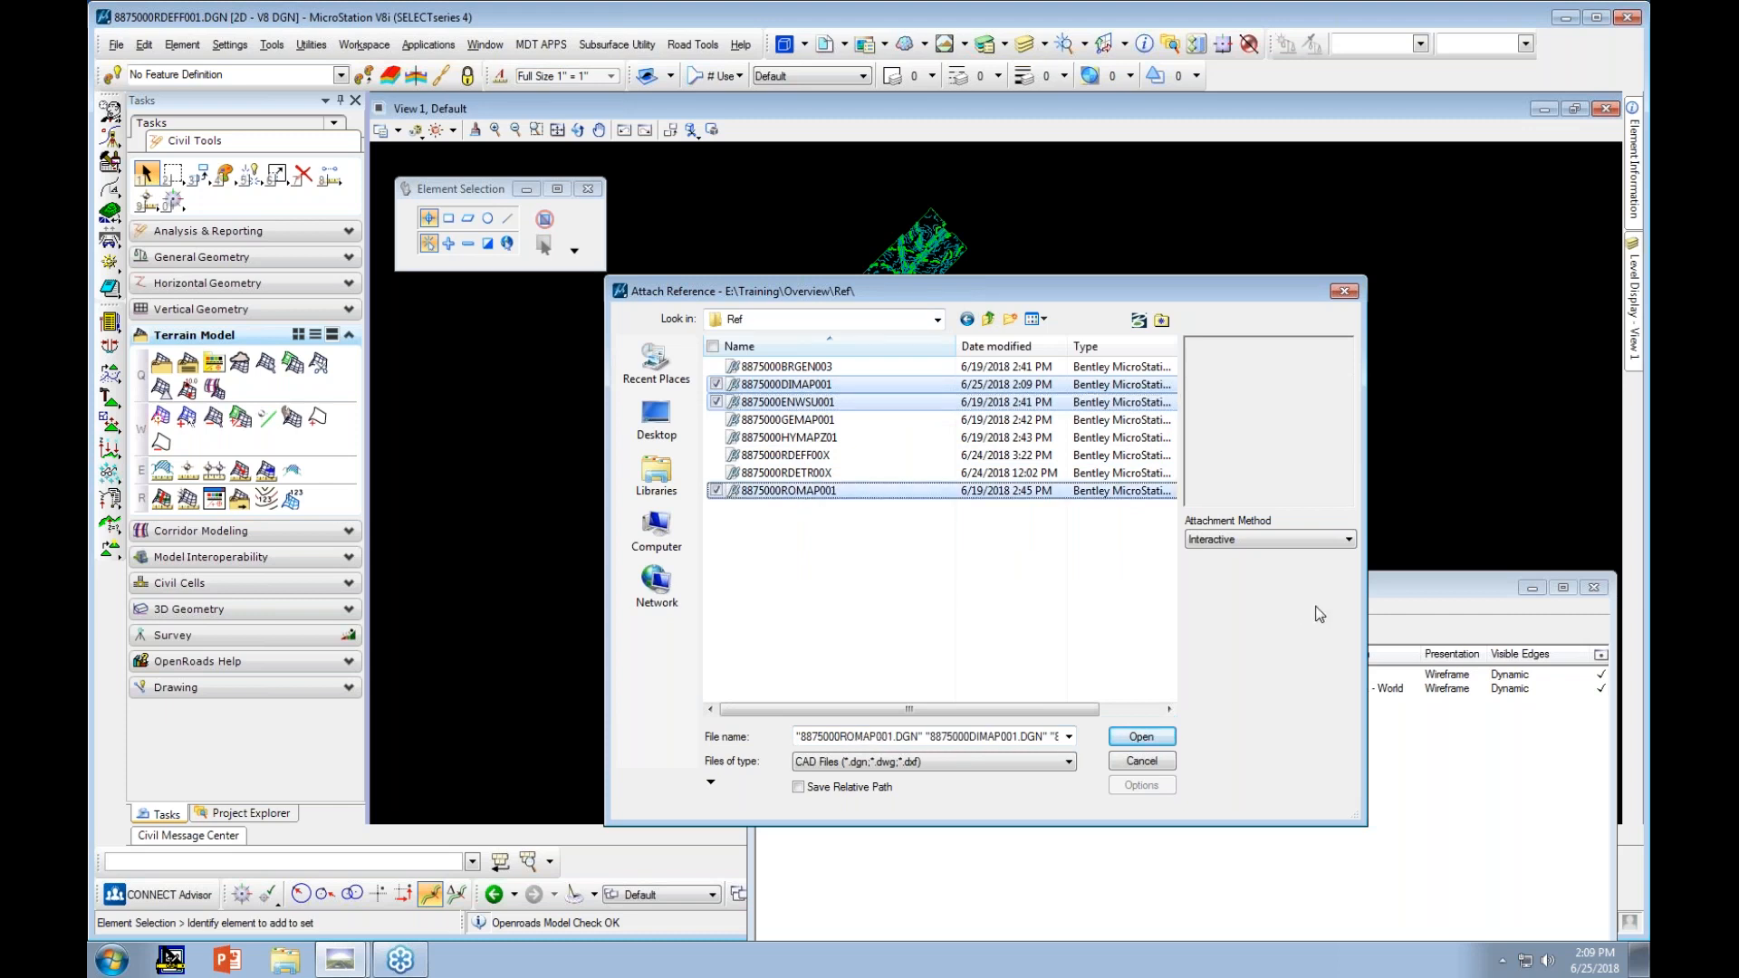
left_click(1217, 542)
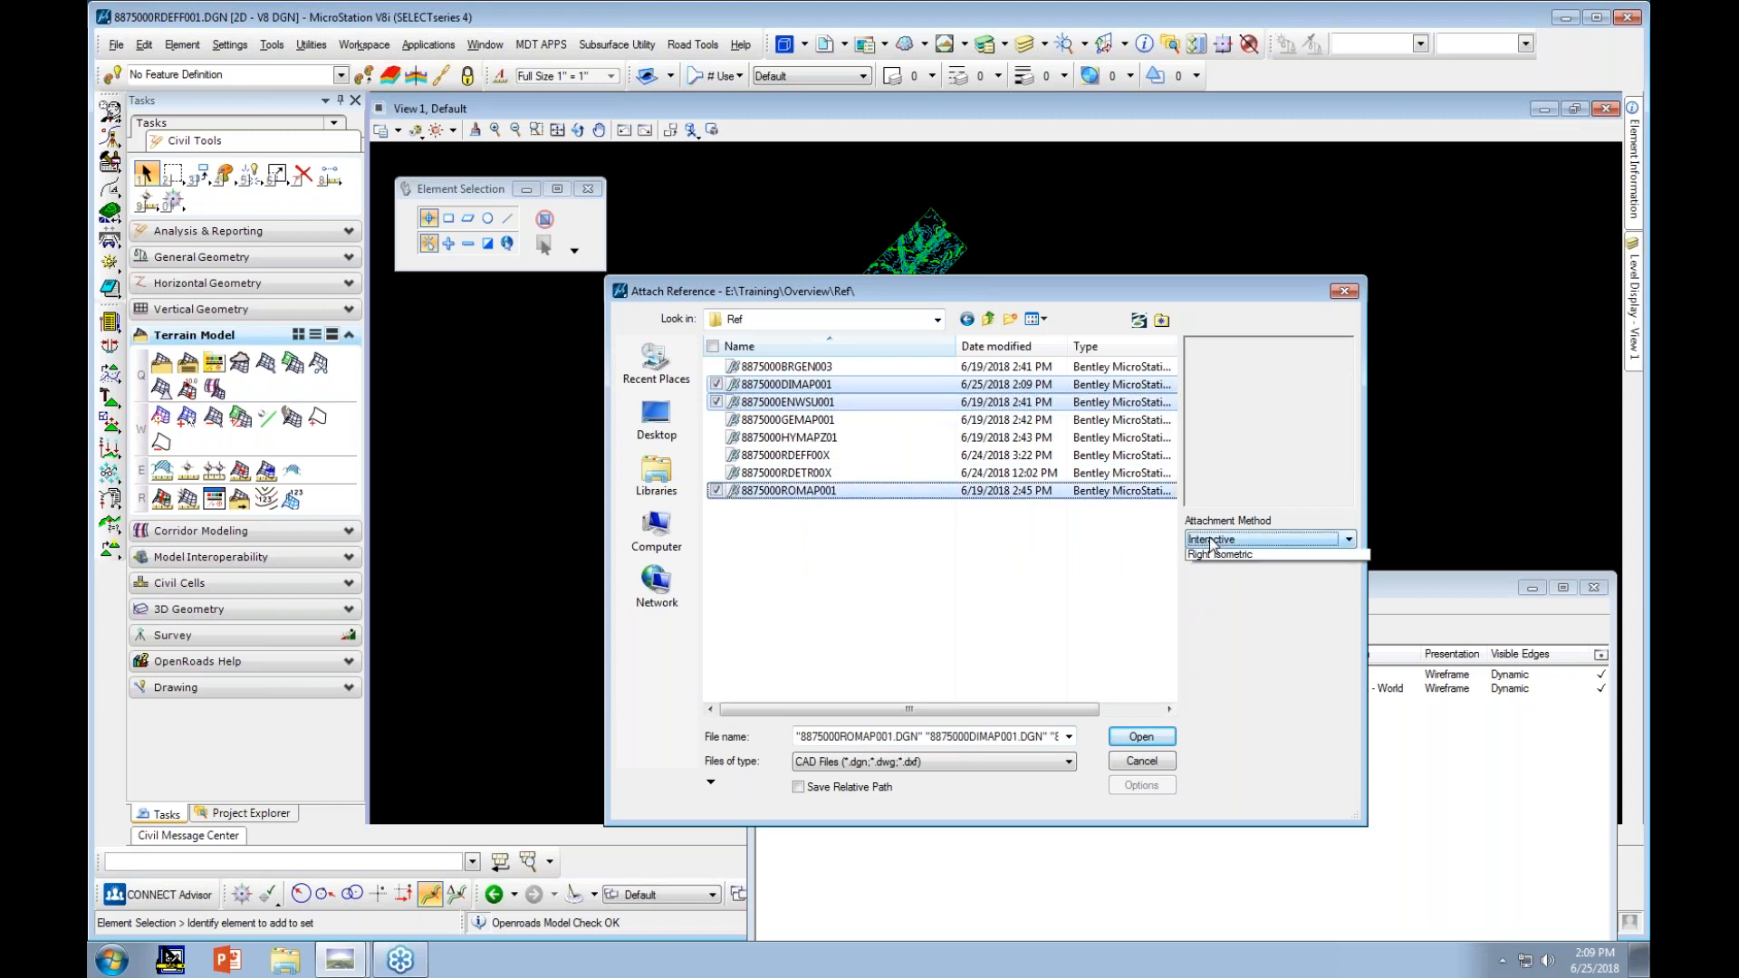
left_click(1198, 593)
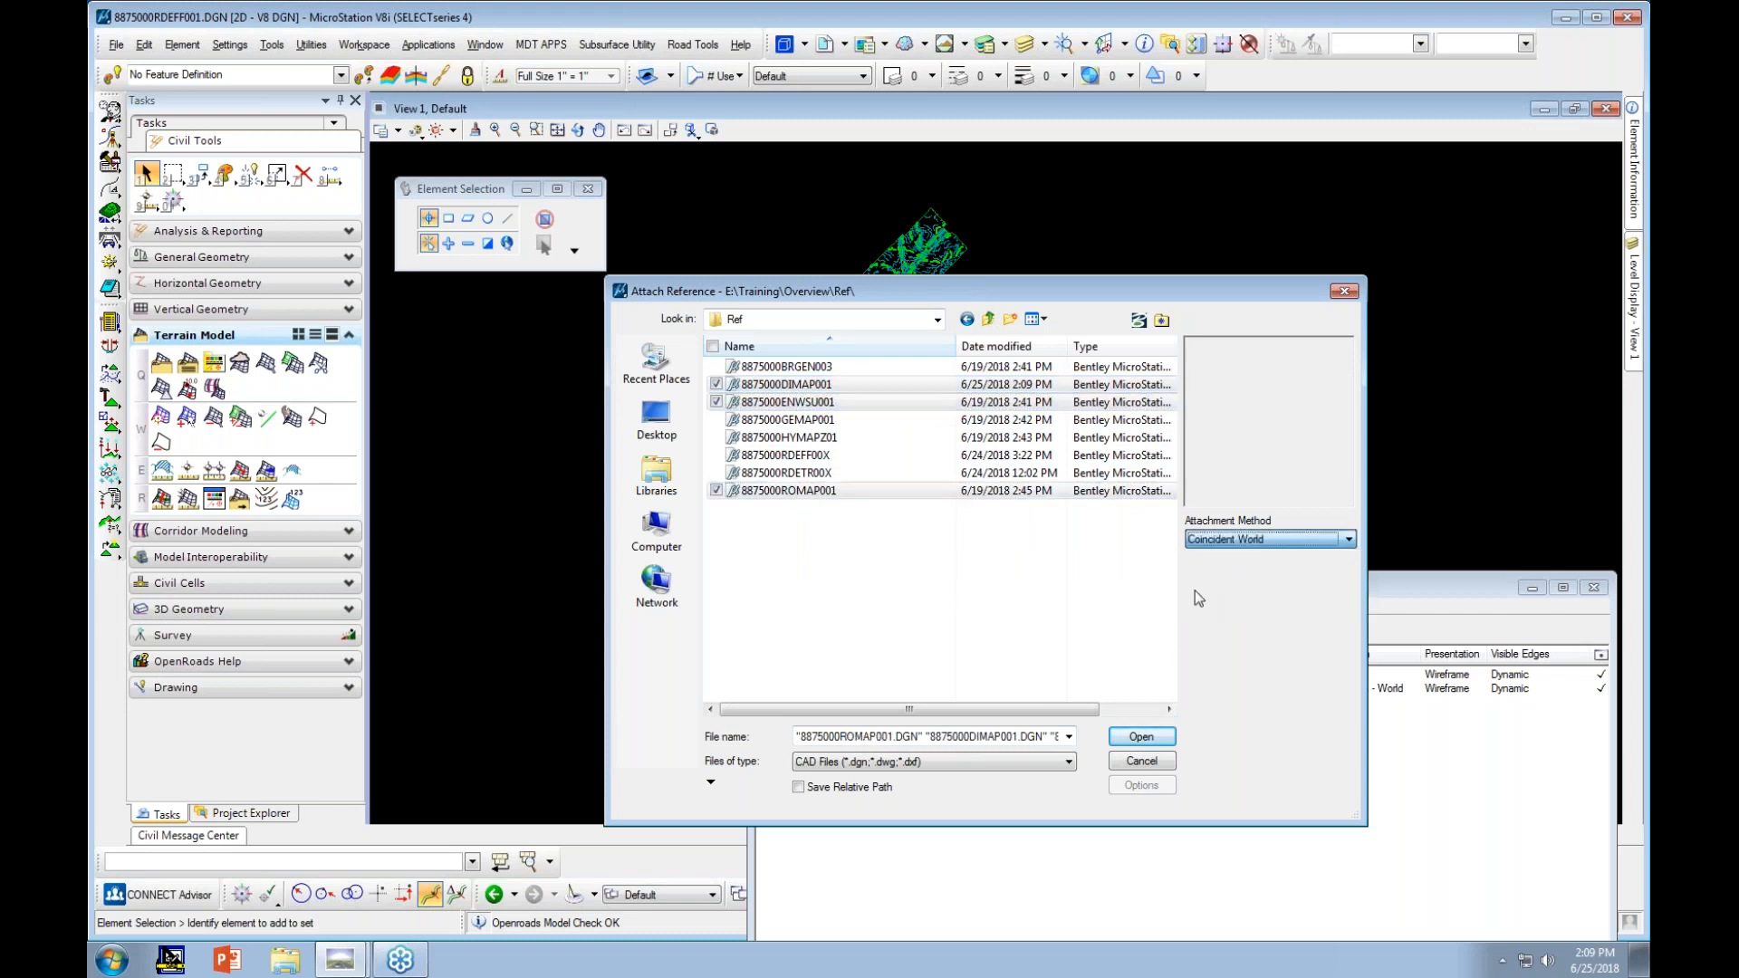
left_click(1138, 738)
Merge the three newly attached mapping references into the master design file
scroll(844, 339, "up", 6)
scroll(846, 335, "down", 2)
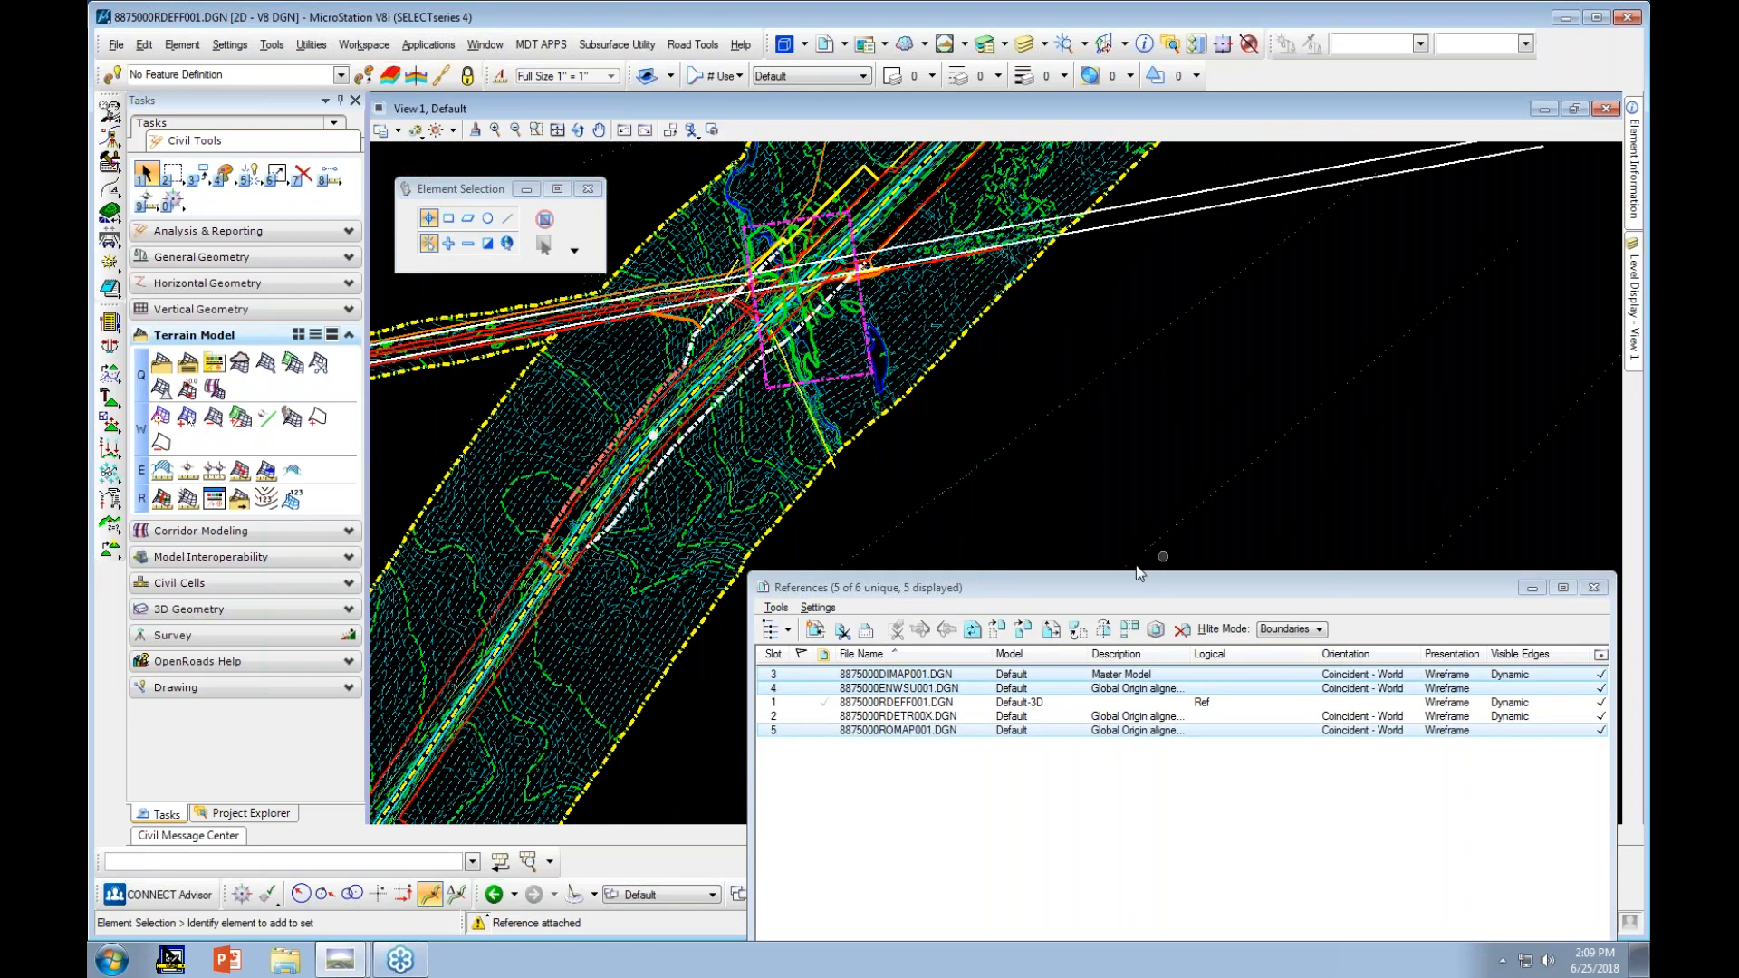
right_click(940, 677)
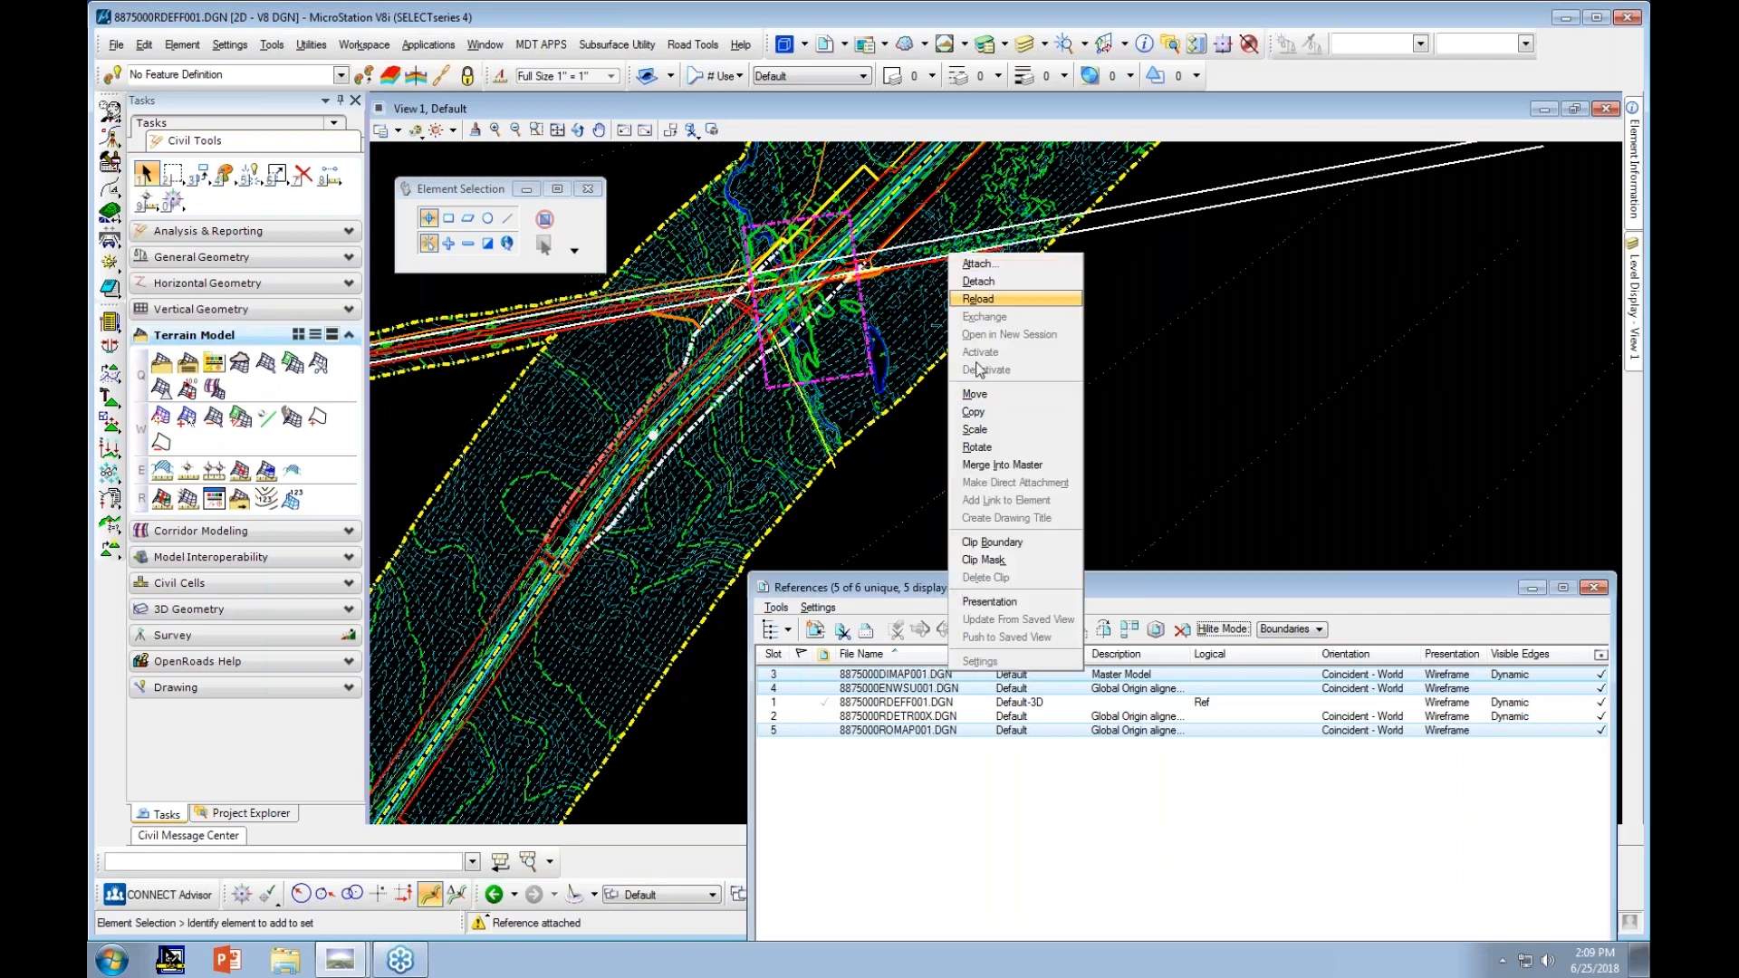
left_click(1001, 465)
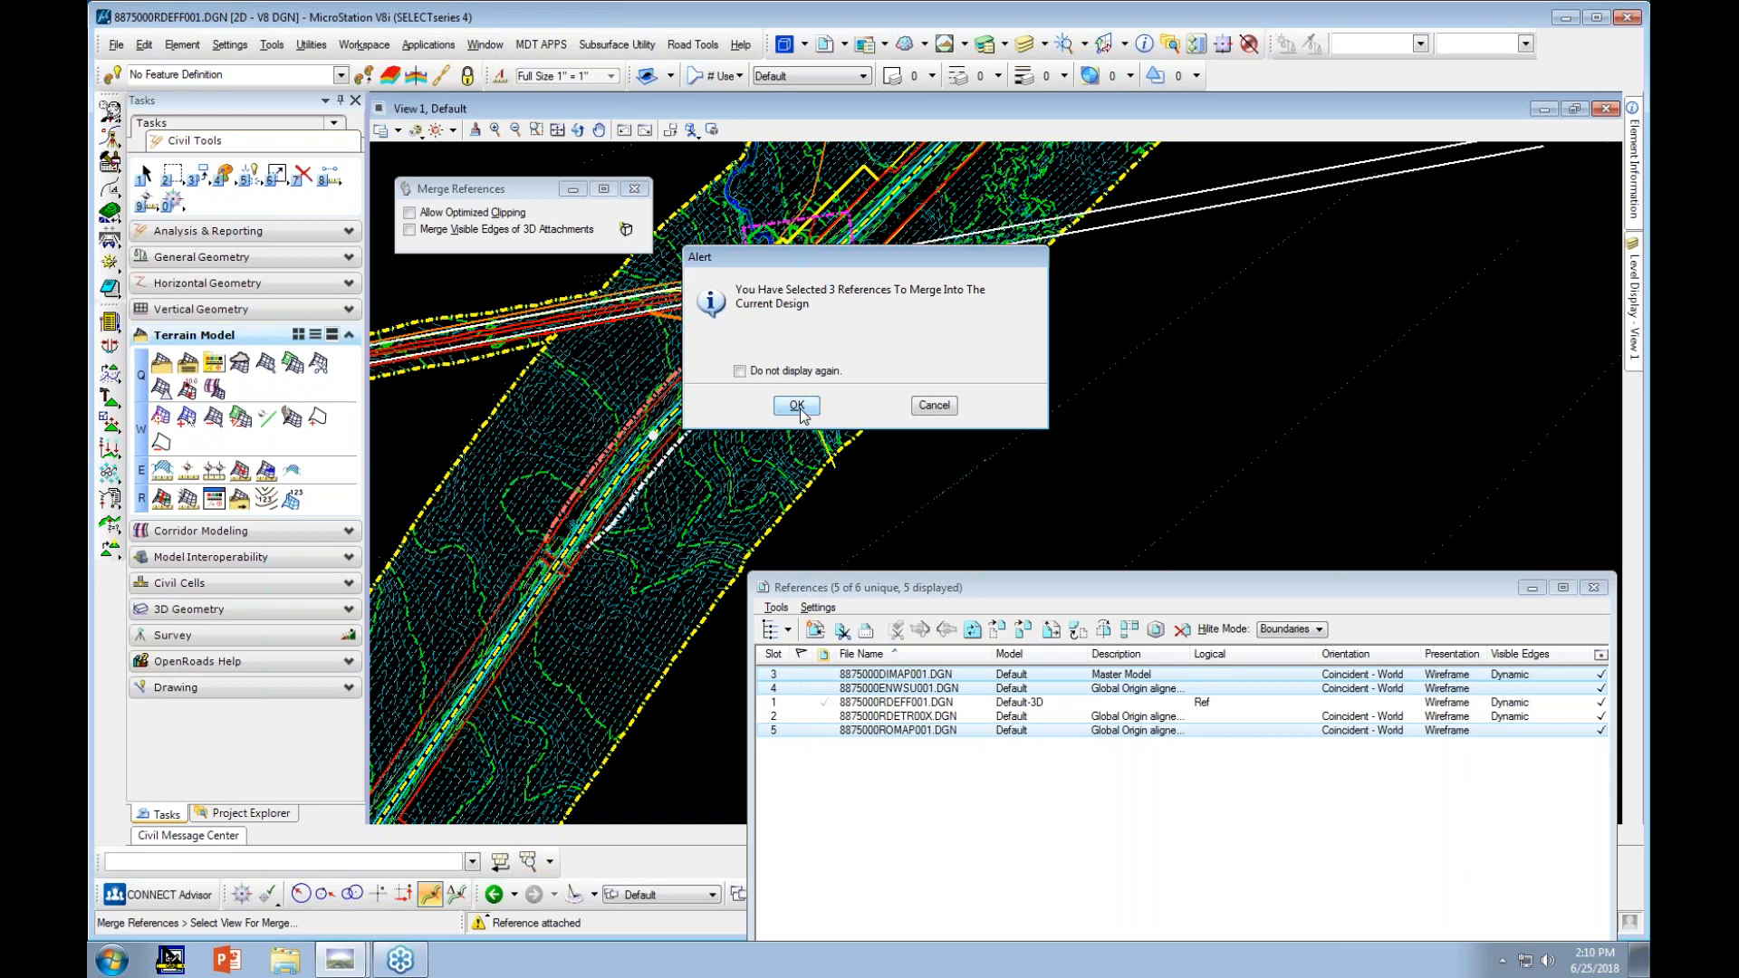
left_click(797, 407)
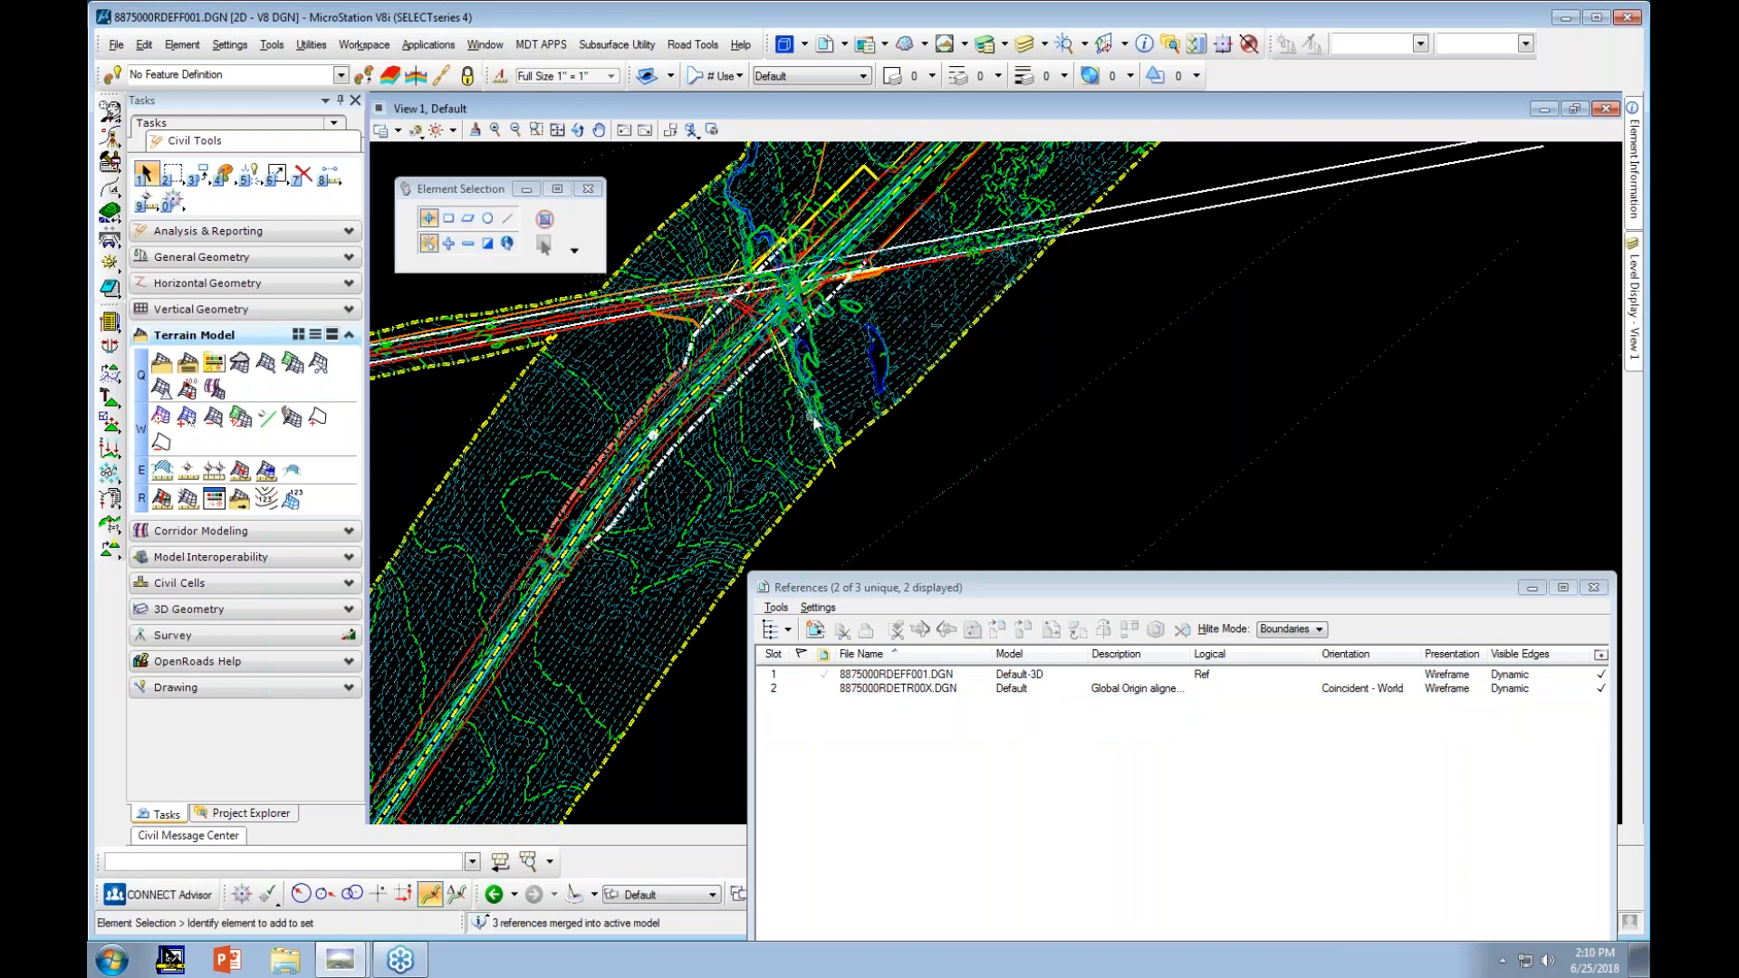
Examine the merged mapping linework along the terrain corridor and beyond its boundary, looking at the dashed utility lines
scroll(998, 456, "down", 3)
scroll(973, 417, "up", 6)
scroll(904, 368, "down", 3)
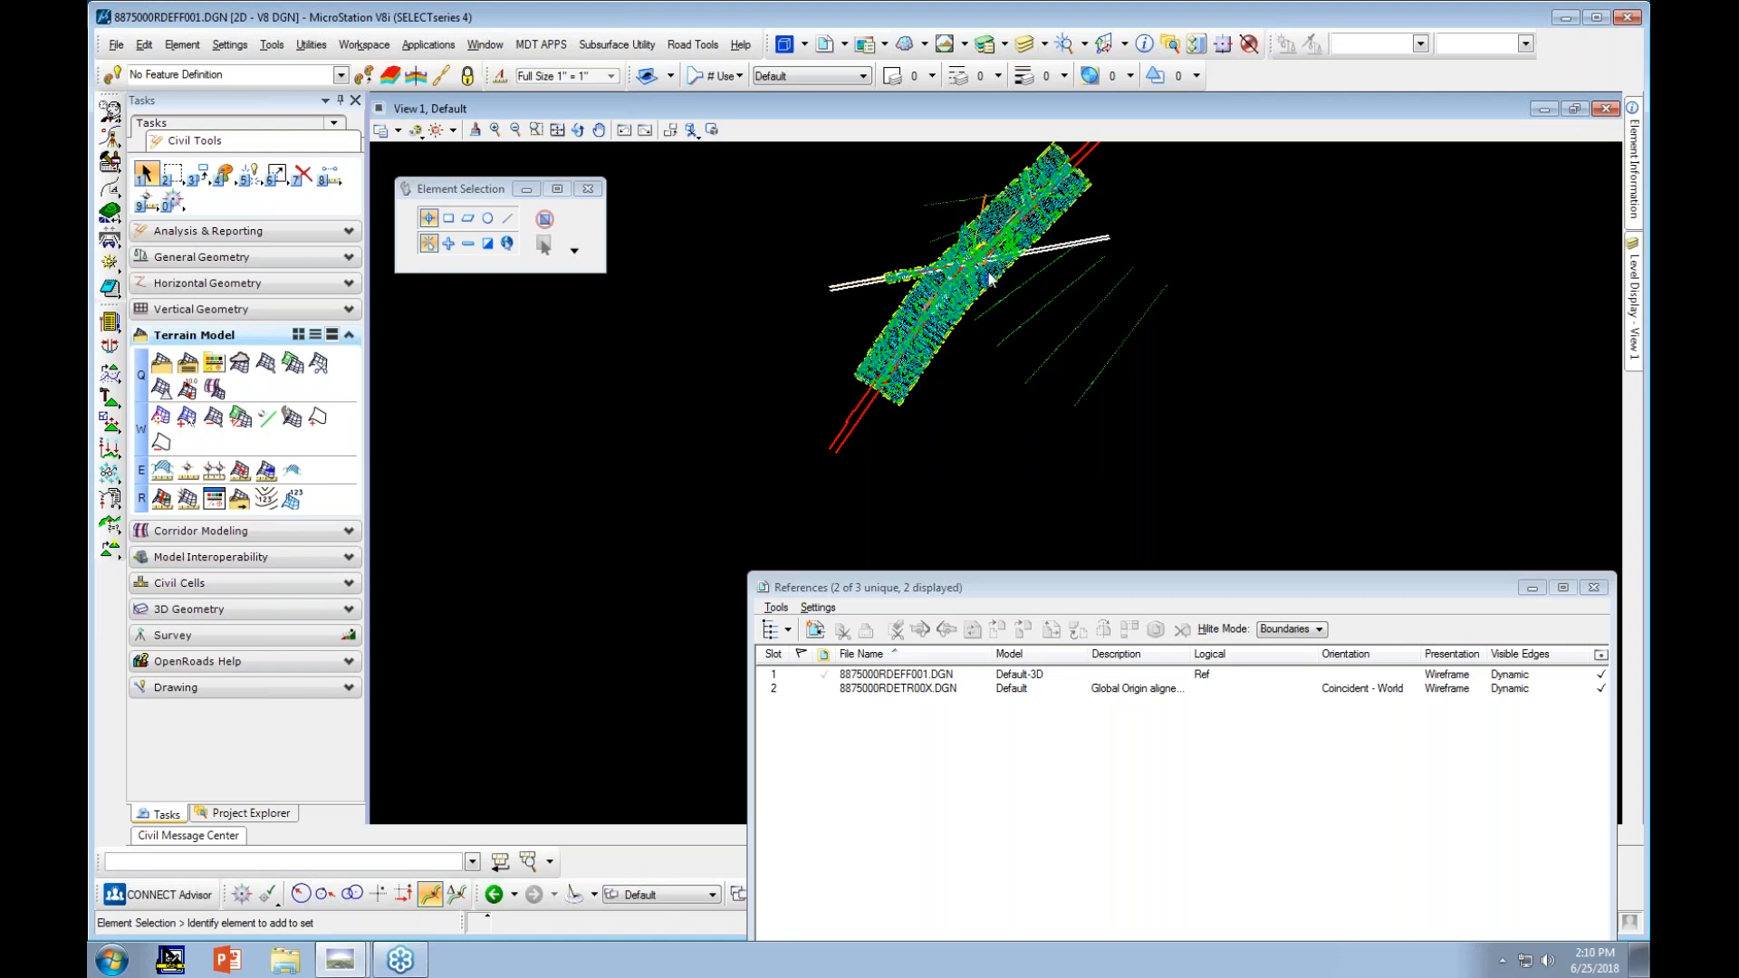
scroll(966, 326, "up", 4)
scroll(716, 291, "up", 3)
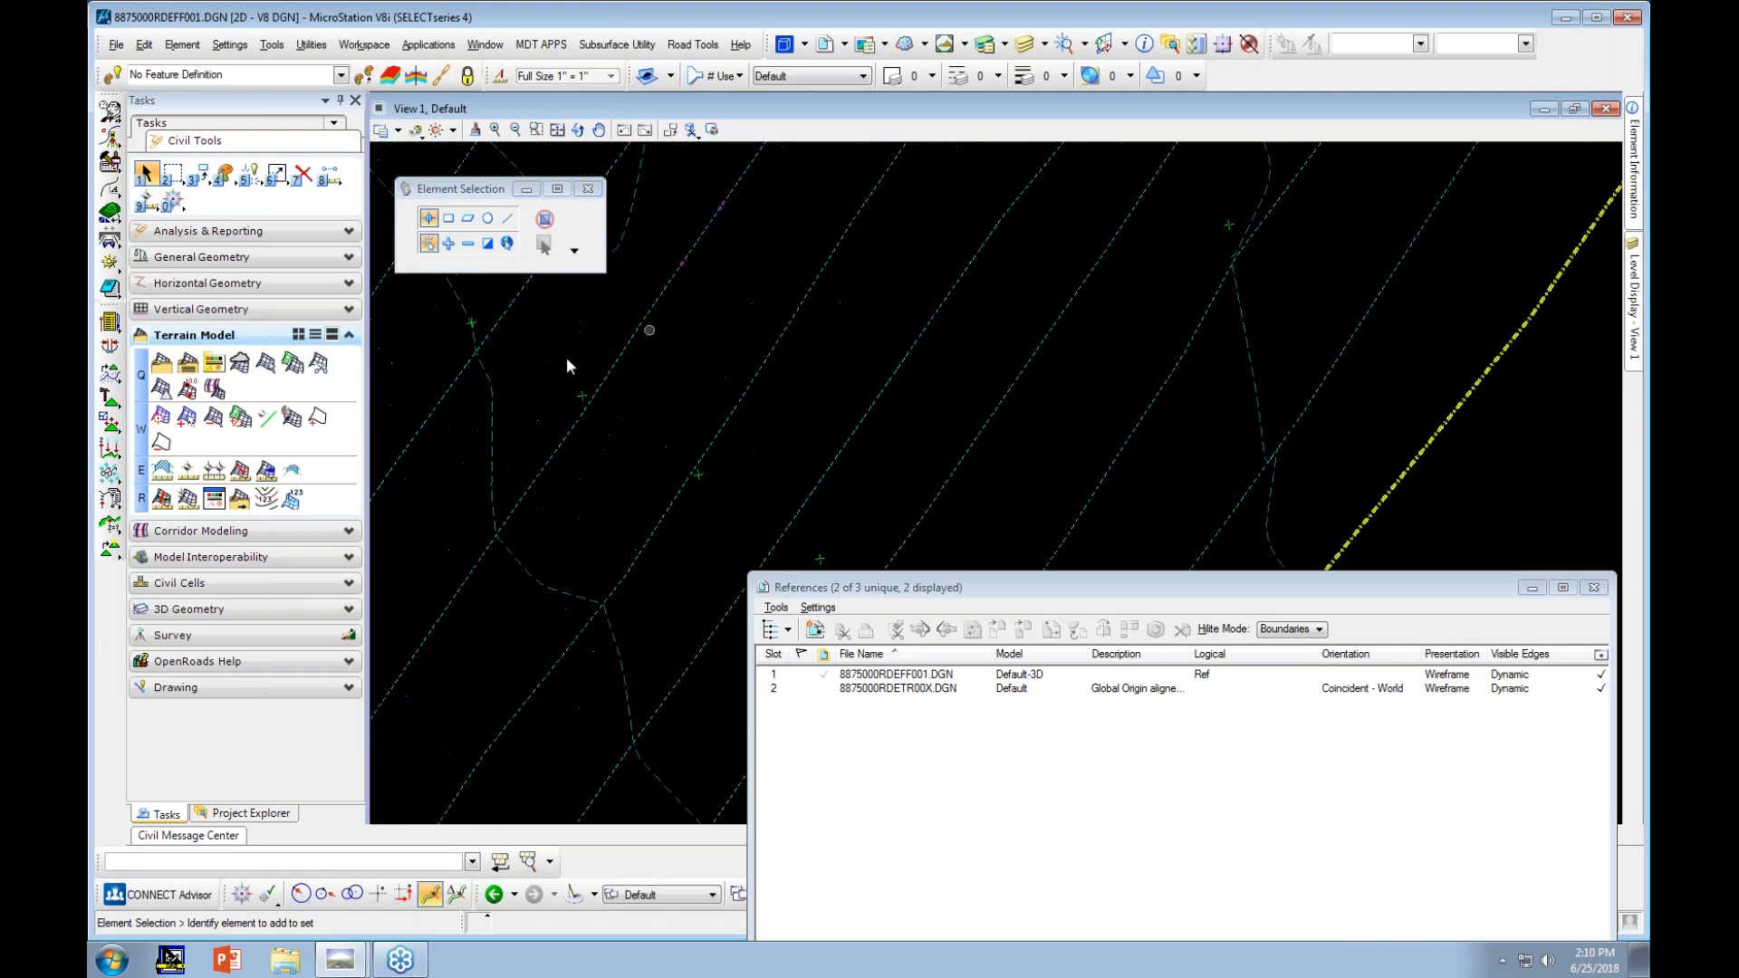
mouse_move(496, 426)
scroll(965, 280, "down", 4)
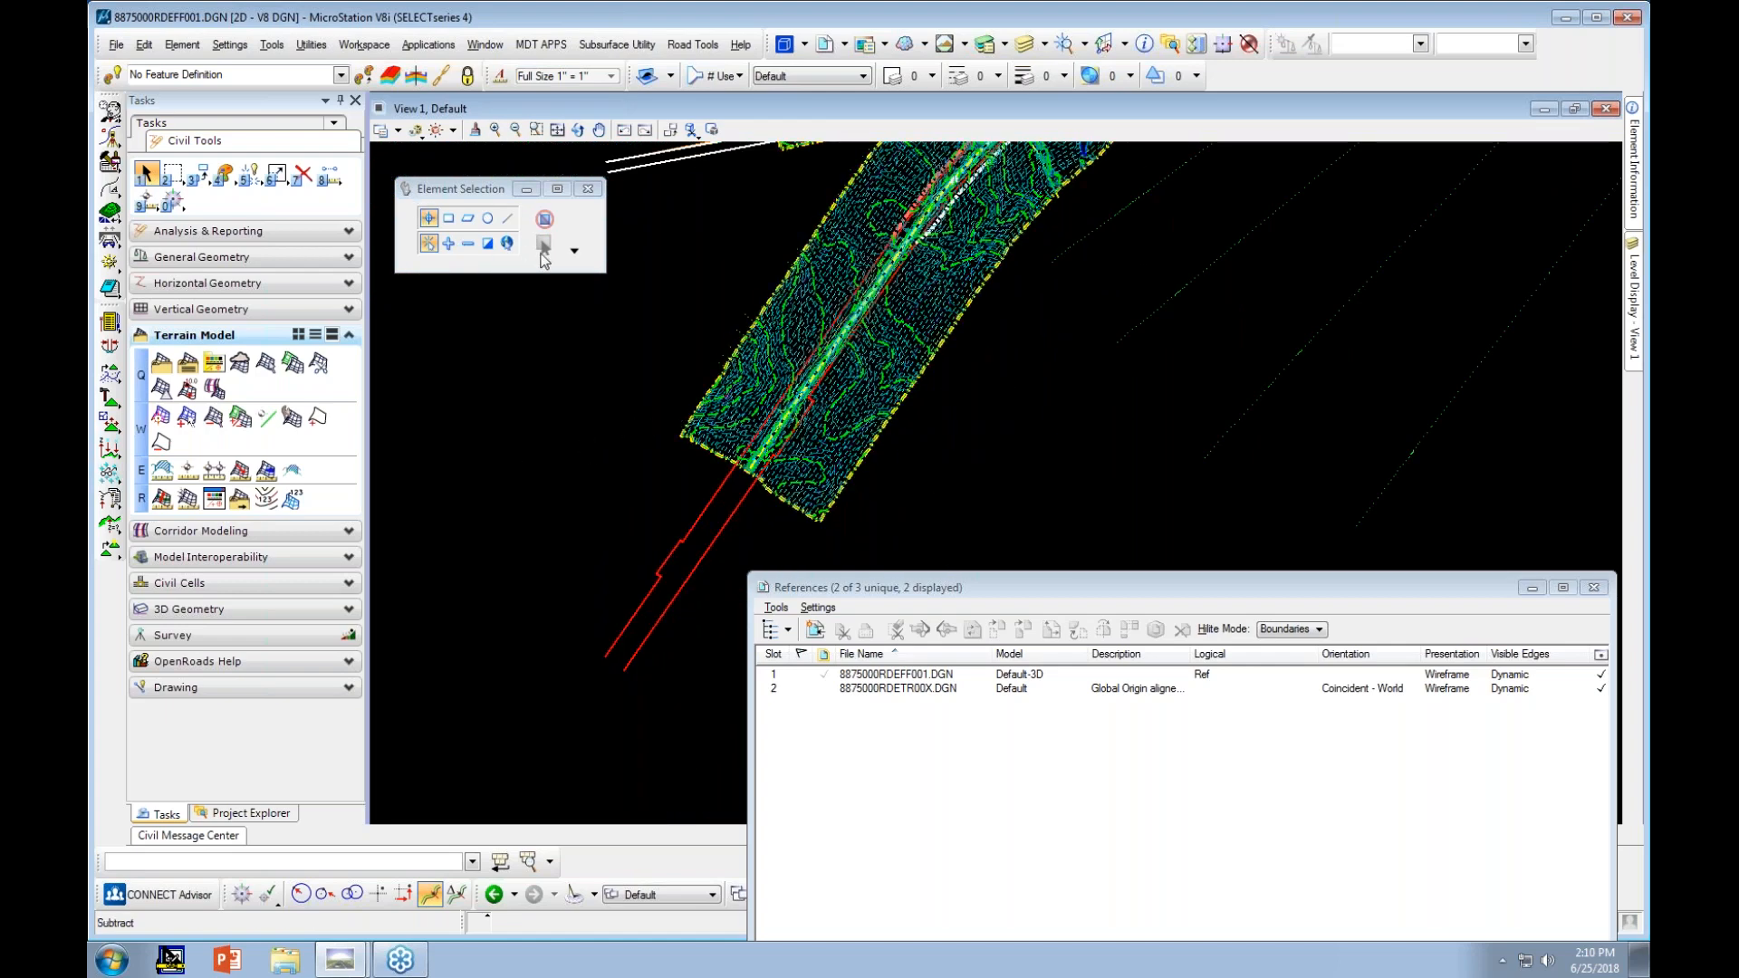
Select all elements on an existing E_Utility_Power level through the level list of the element selection settings
left_click(574, 250)
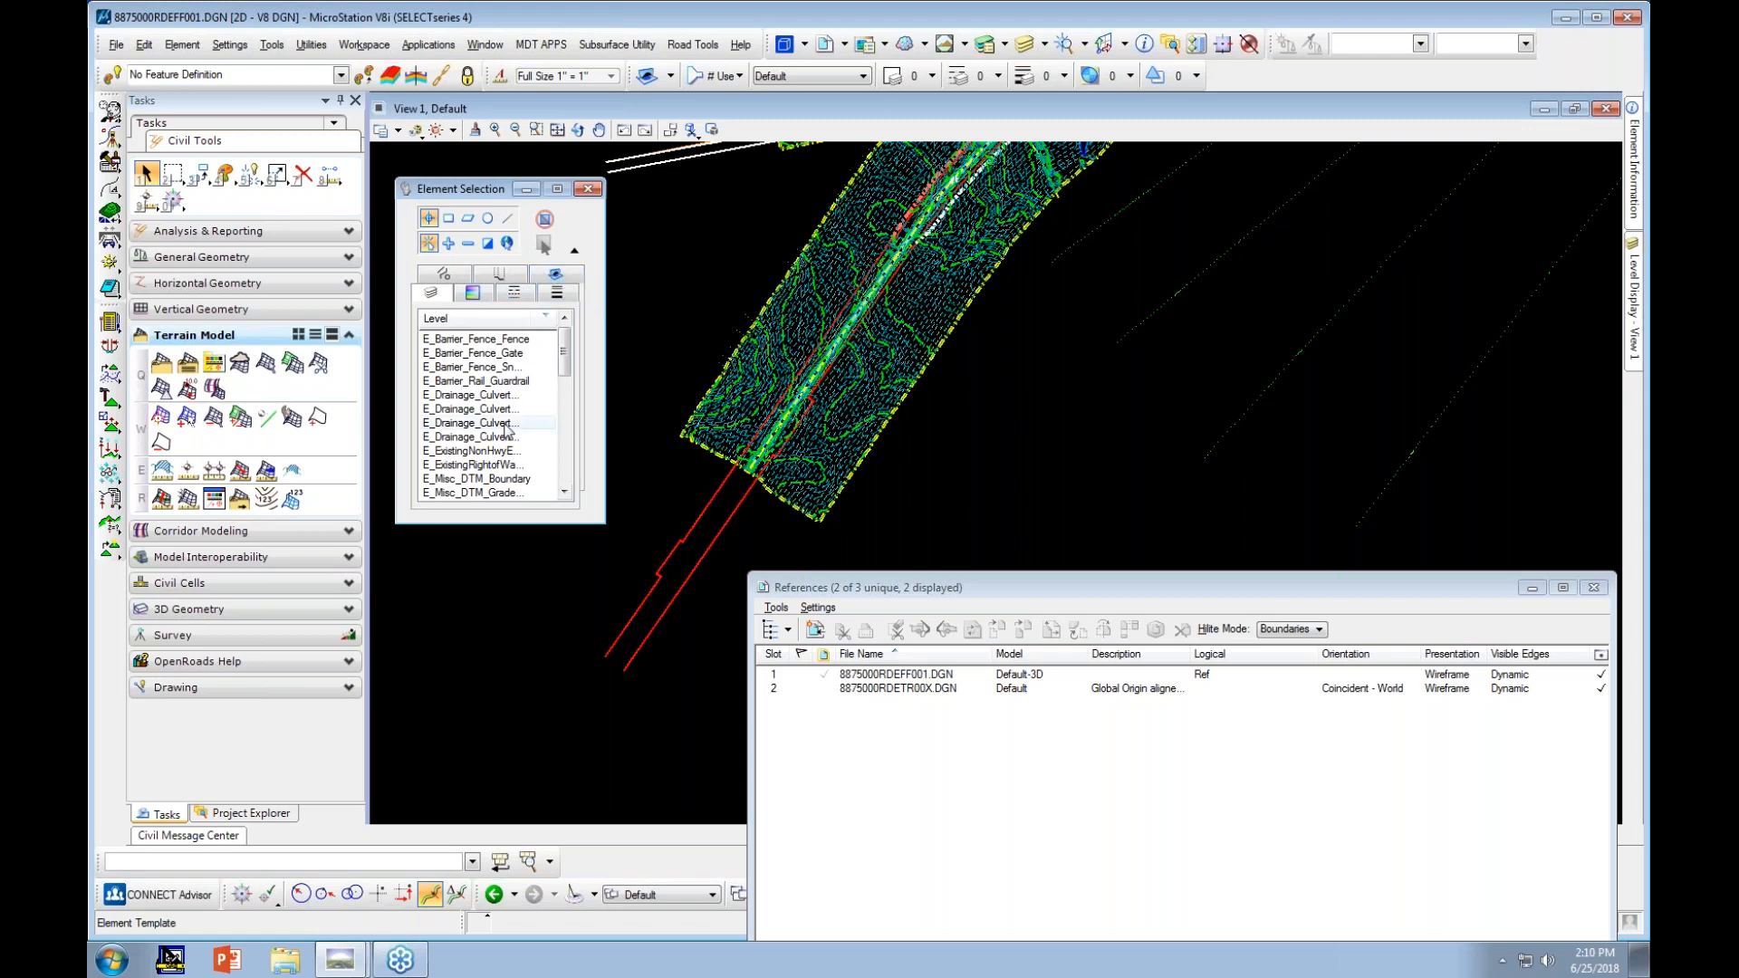
scroll(505, 435, "down", 3)
scroll(505, 449, "down", 2)
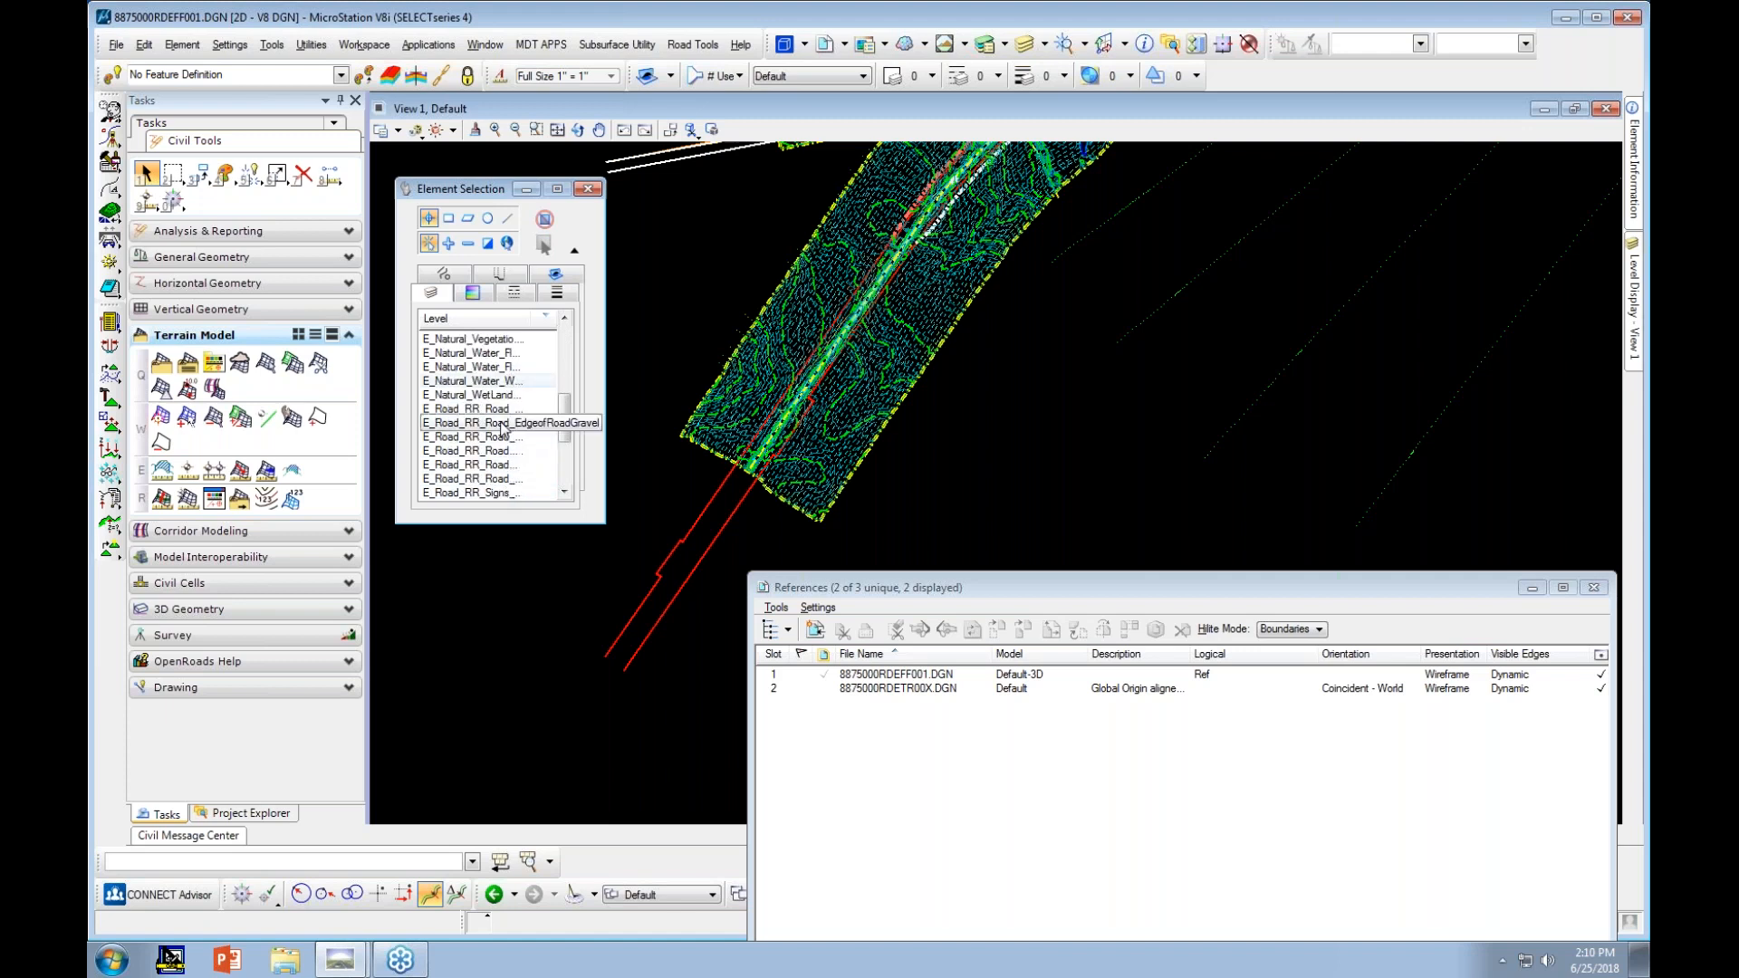
scroll(485, 462, "down", 2)
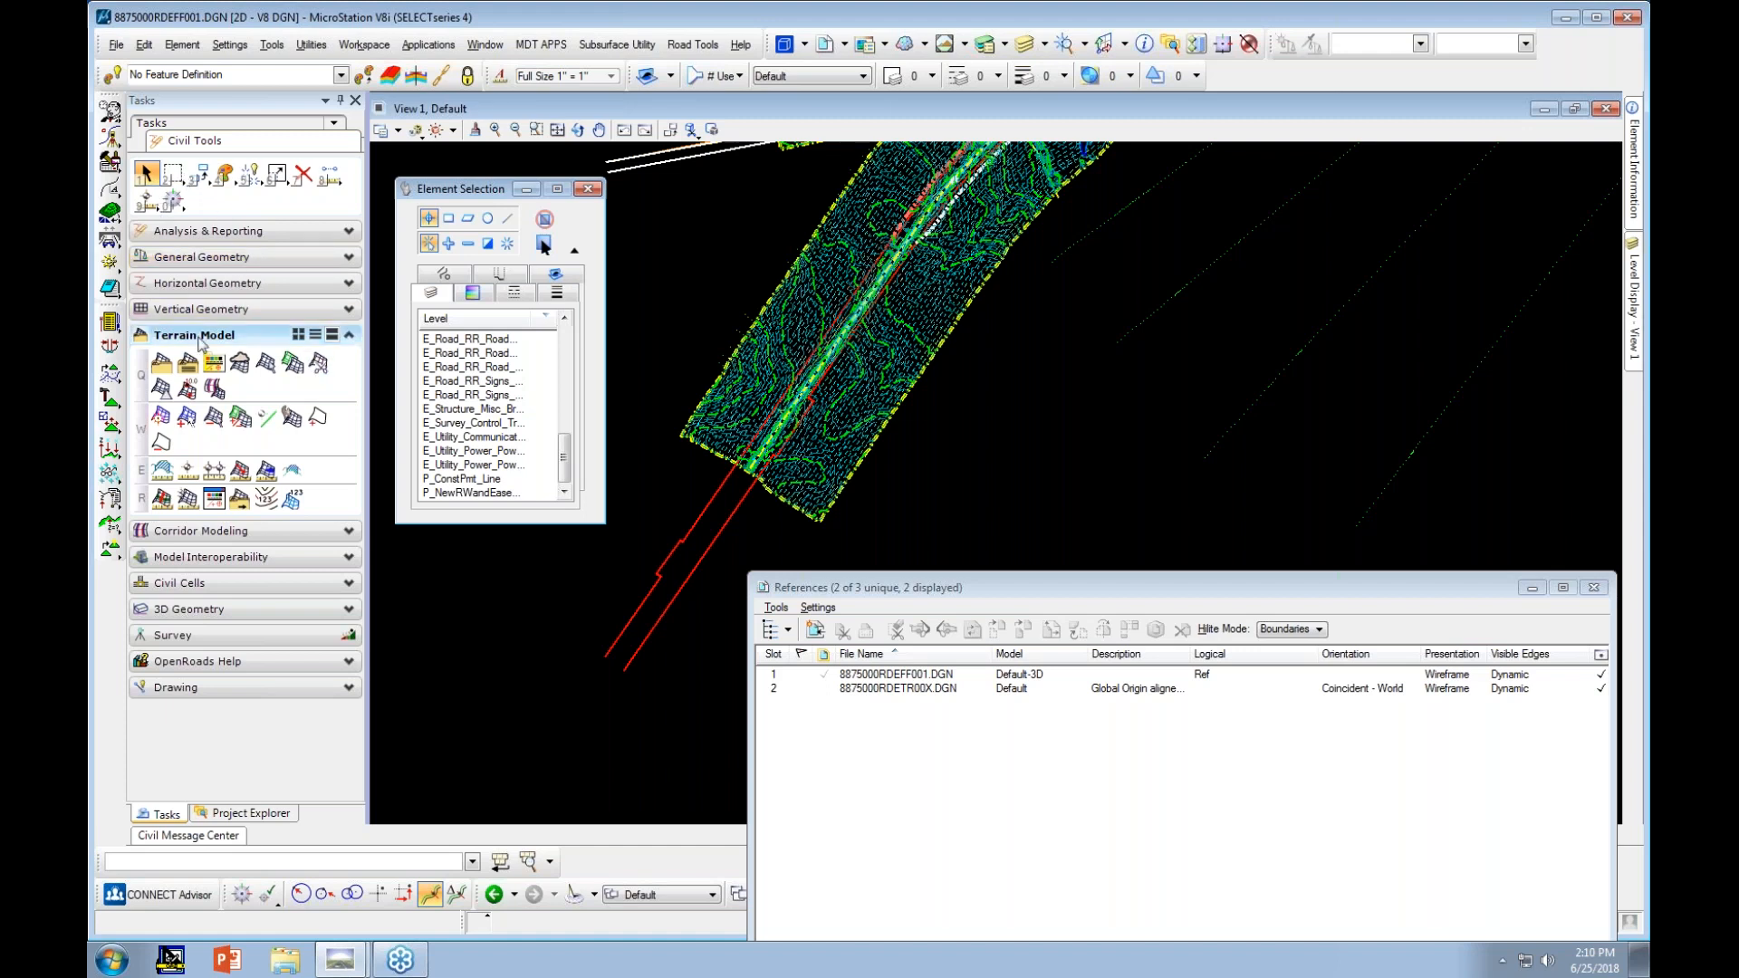
Apply the linear feature definition EFL_PWRX from the MDT_Survey Utilities group to the selected power elements
left_click(183, 260)
left_click(240, 283)
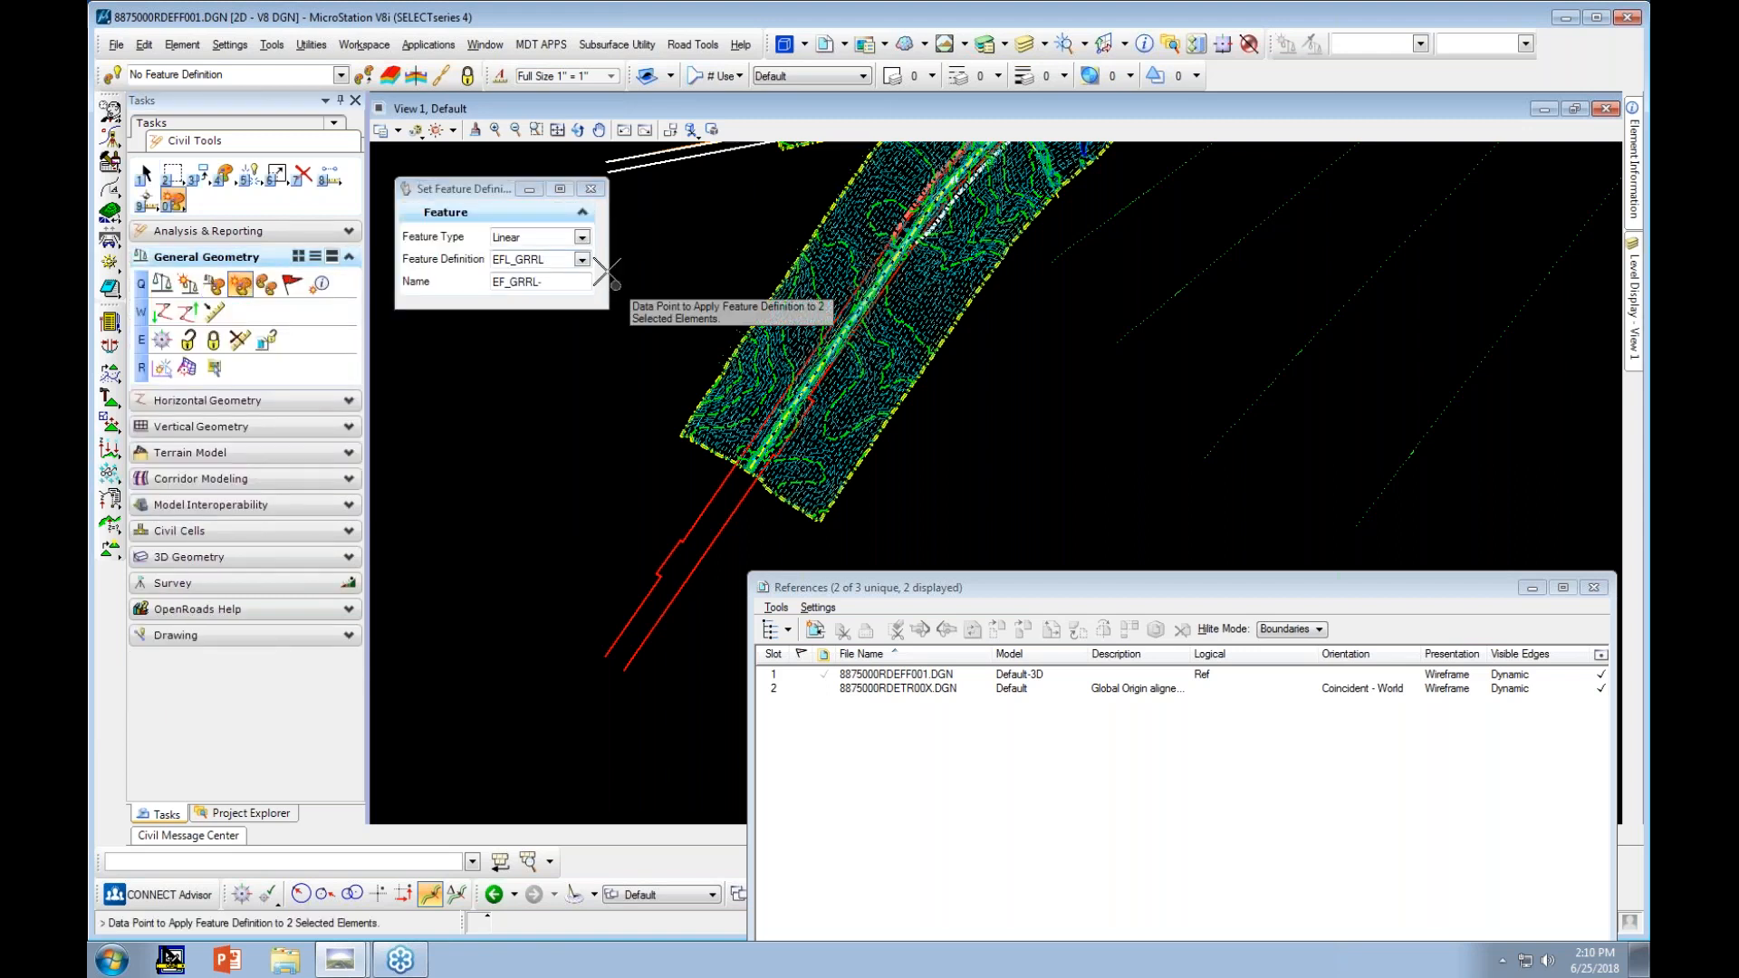
left_click(582, 260)
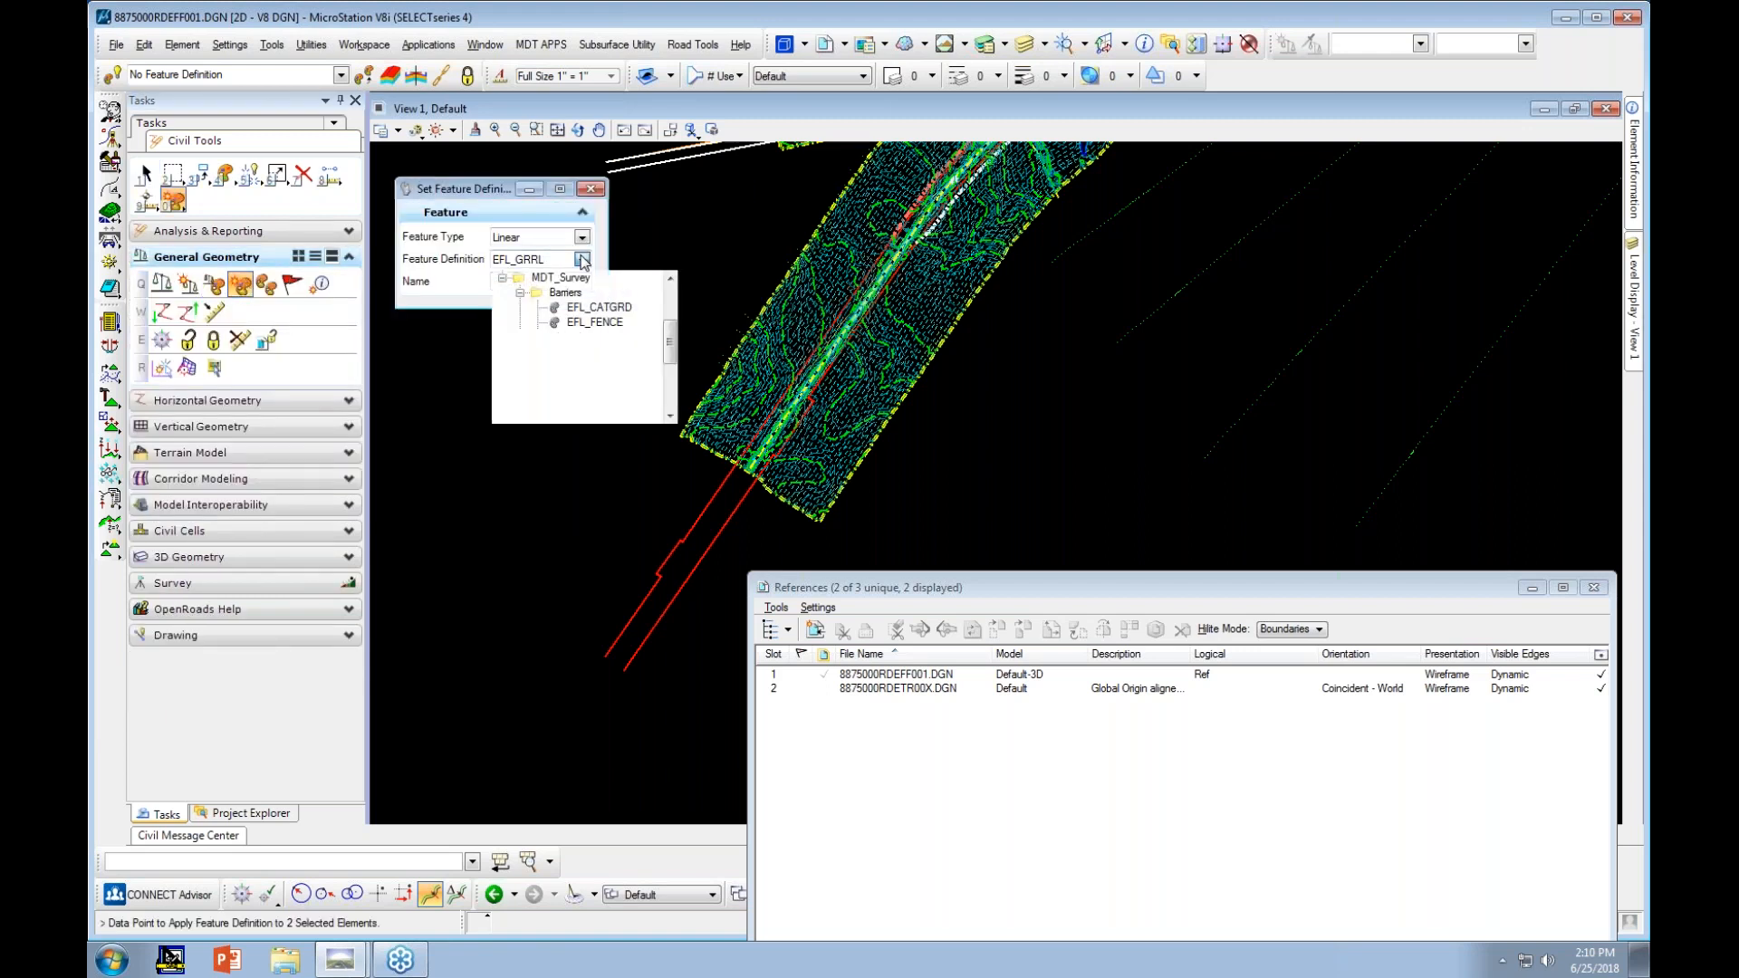
left_click(520, 292)
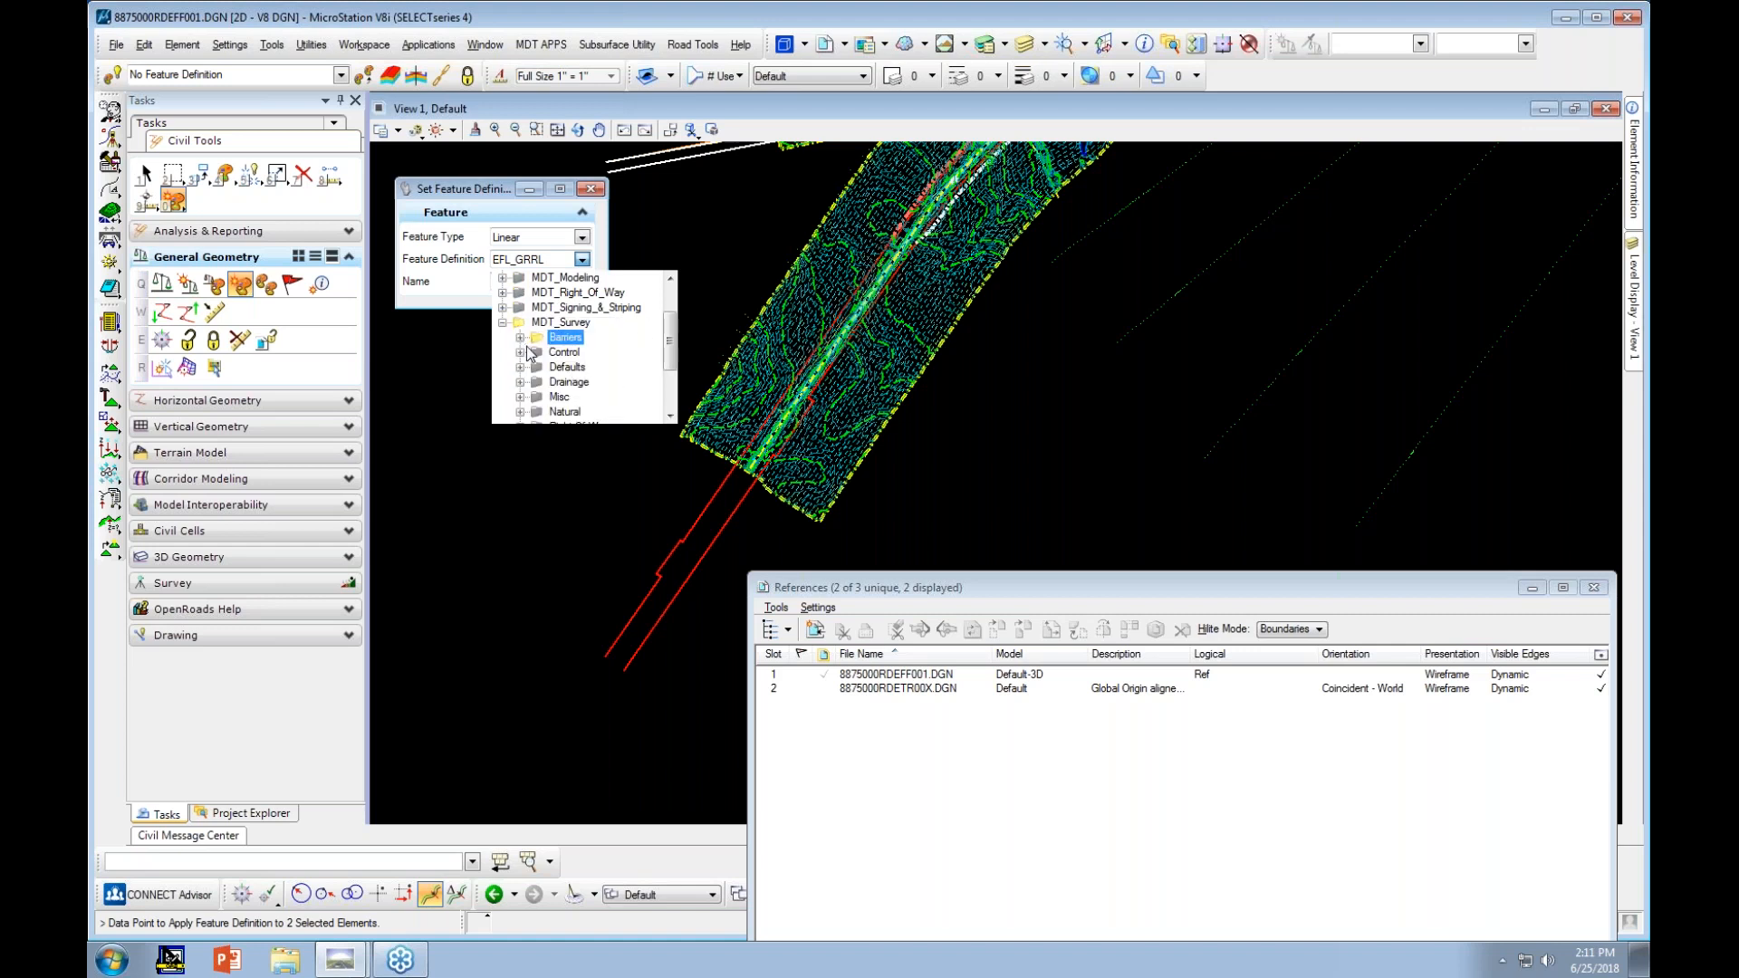
scroll(523, 340, "down", 2)
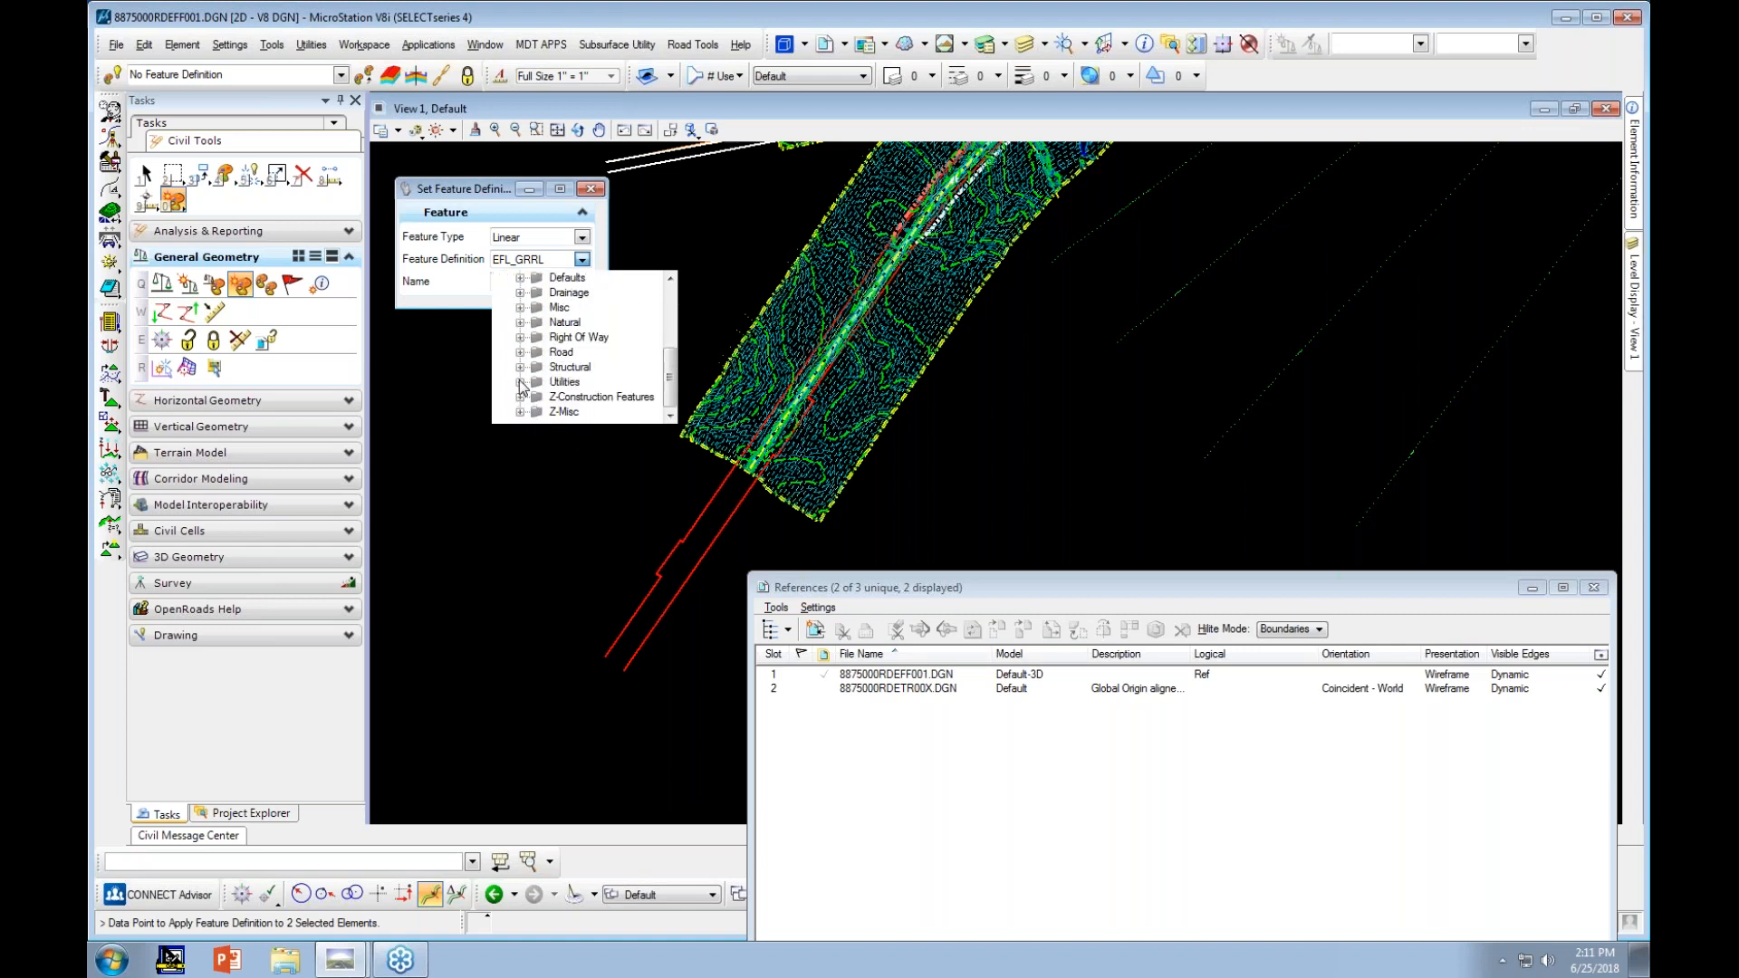
left_click(521, 383)
scroll(652, 352, "down", 1)
scroll(651, 351, "down", 3)
scroll(634, 353, "down", 2)
scroll(625, 353, "up", 4)
scroll(614, 351, "up", 2)
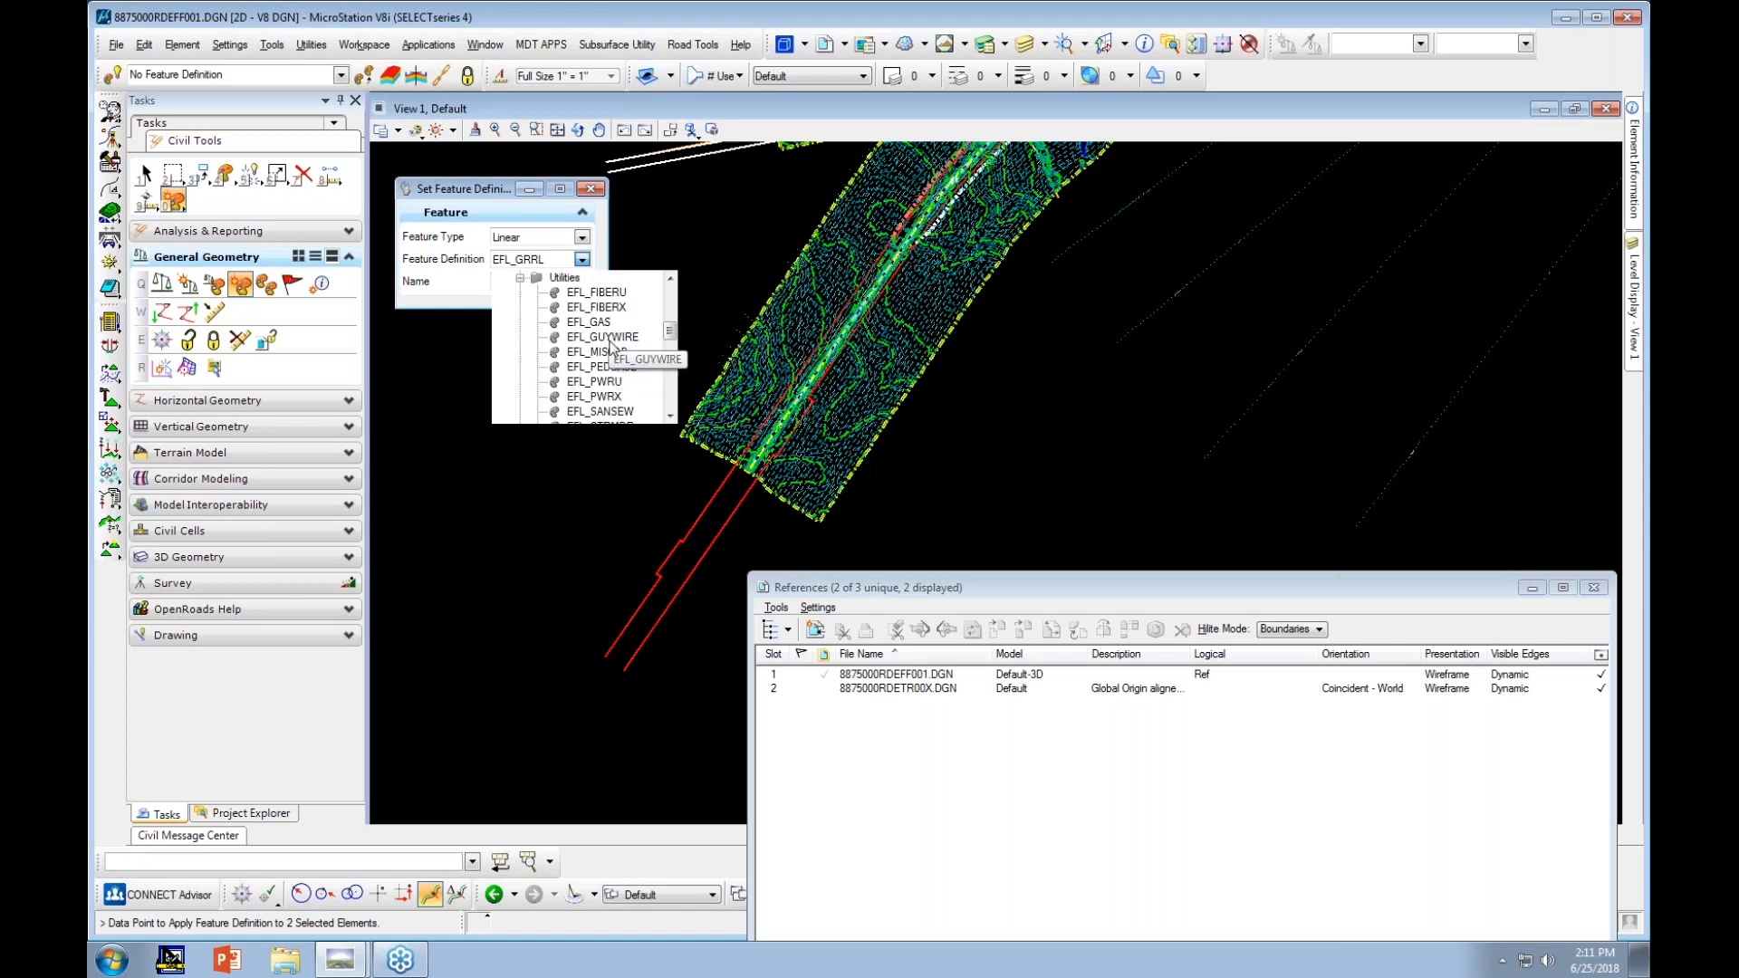
left_click(602, 396)
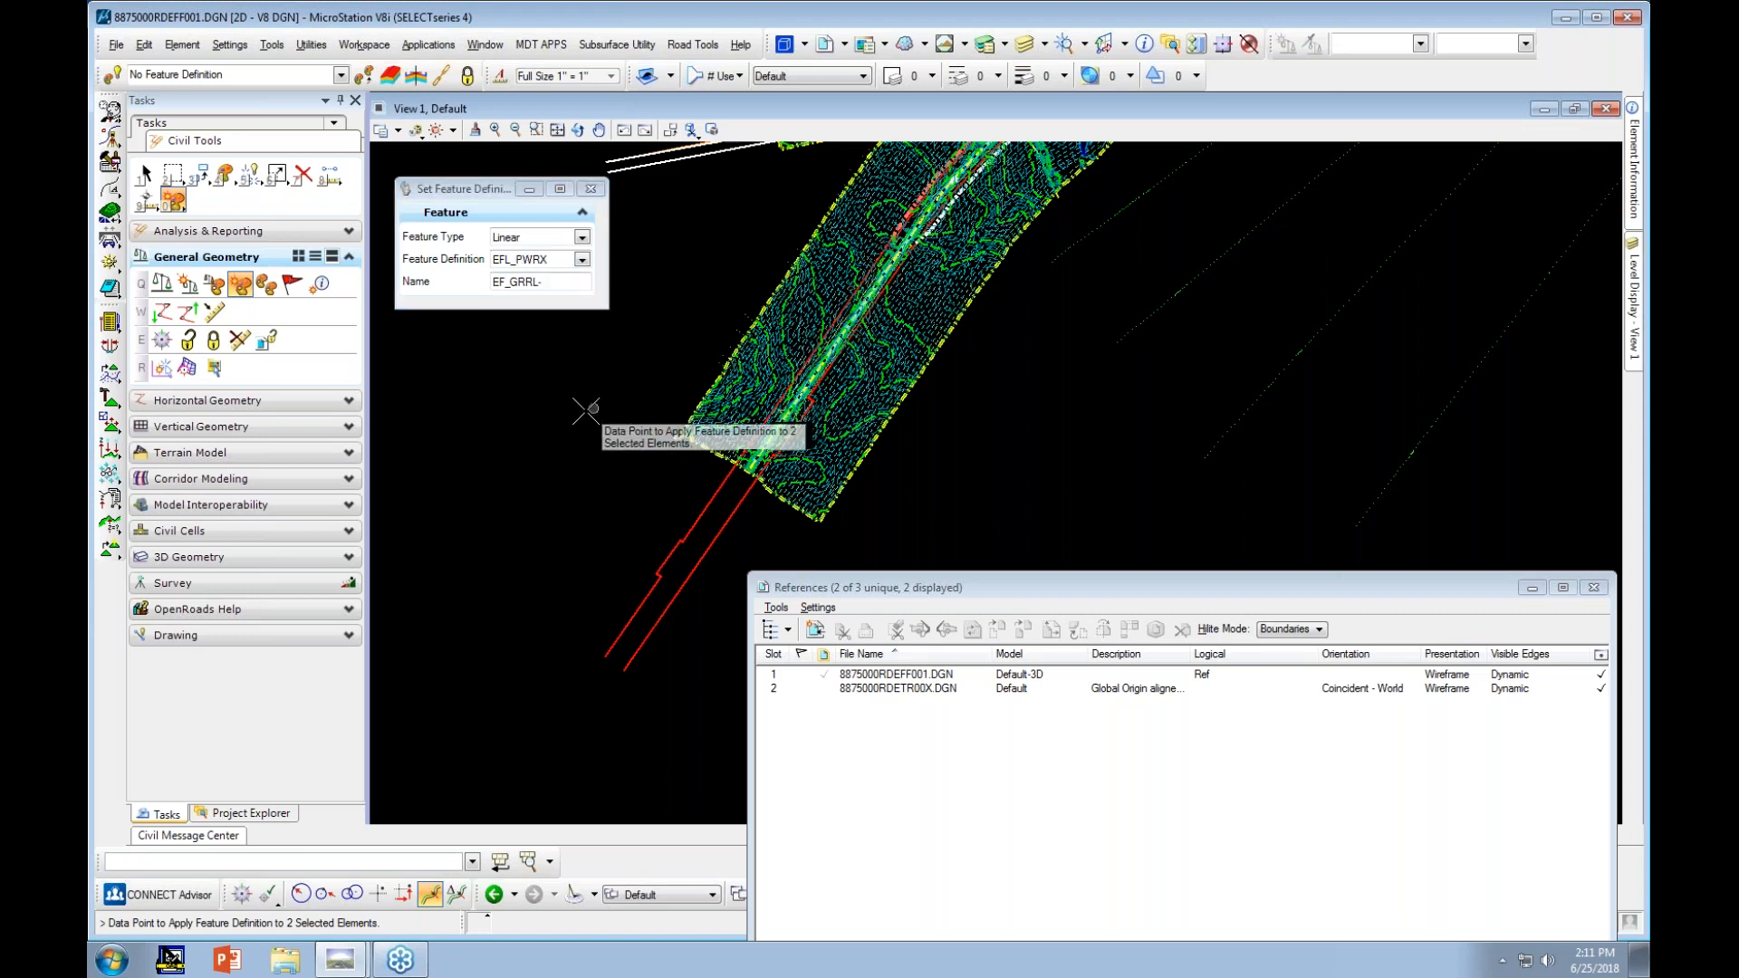
left_click(519, 421)
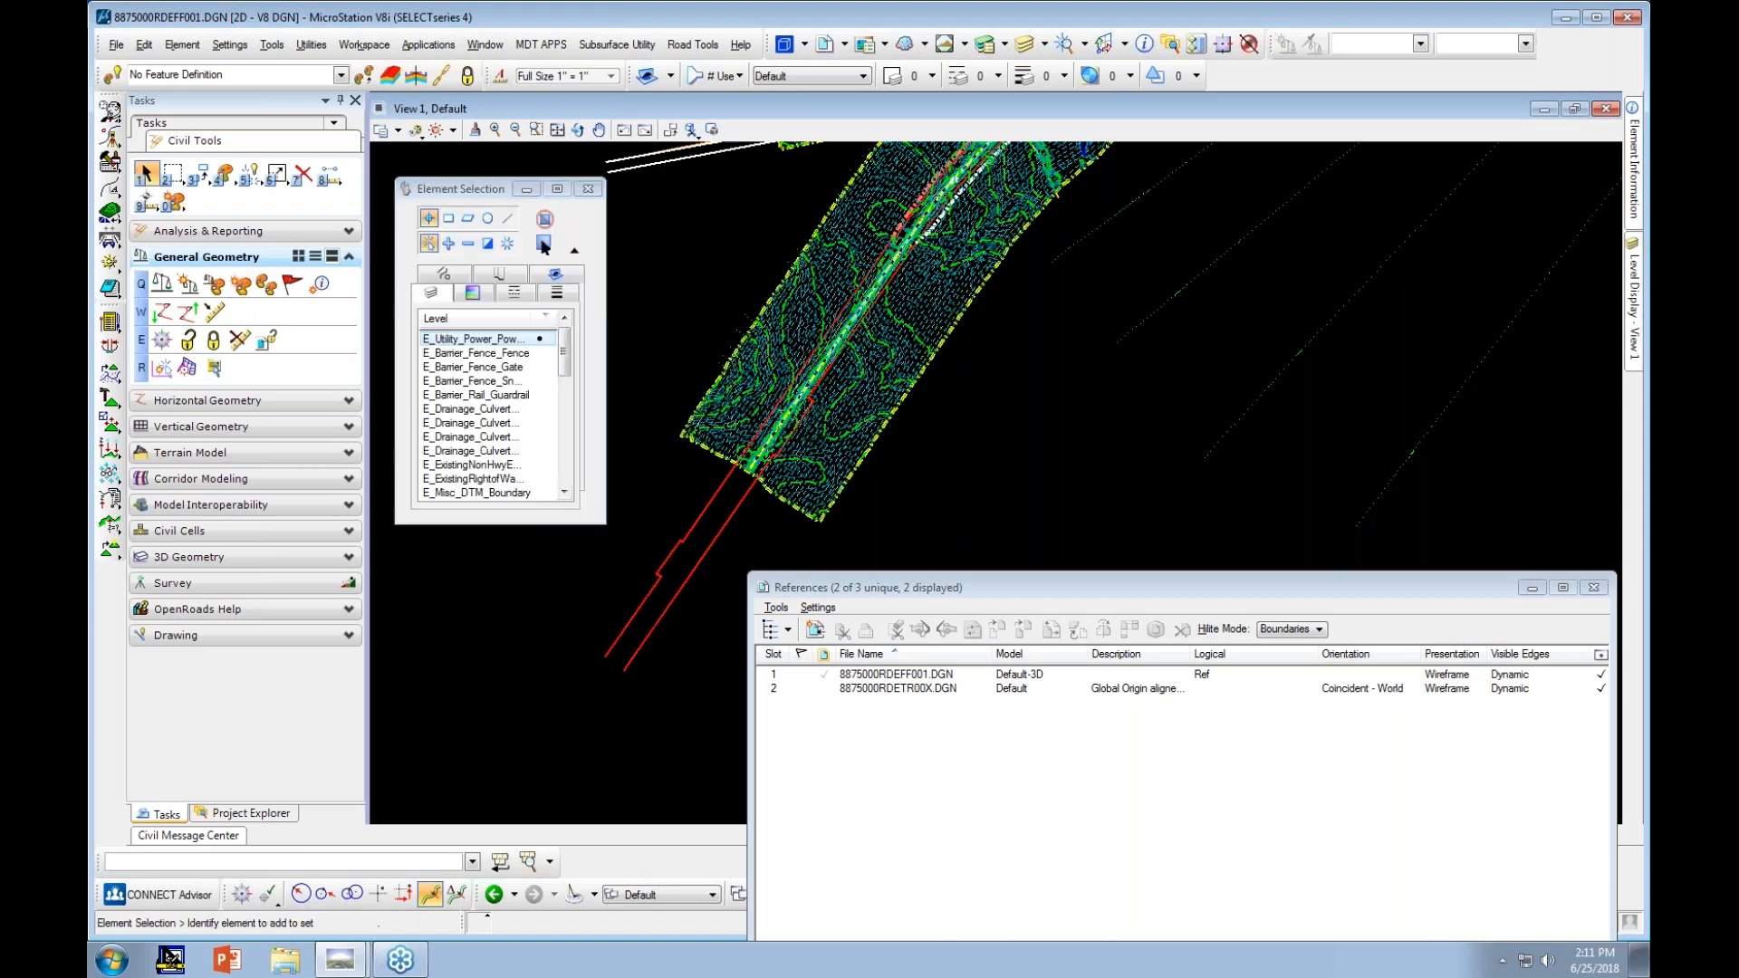
Reselect the power line elements by their level, E_Utility_Power_PowerOverhead
left_click(575, 251)
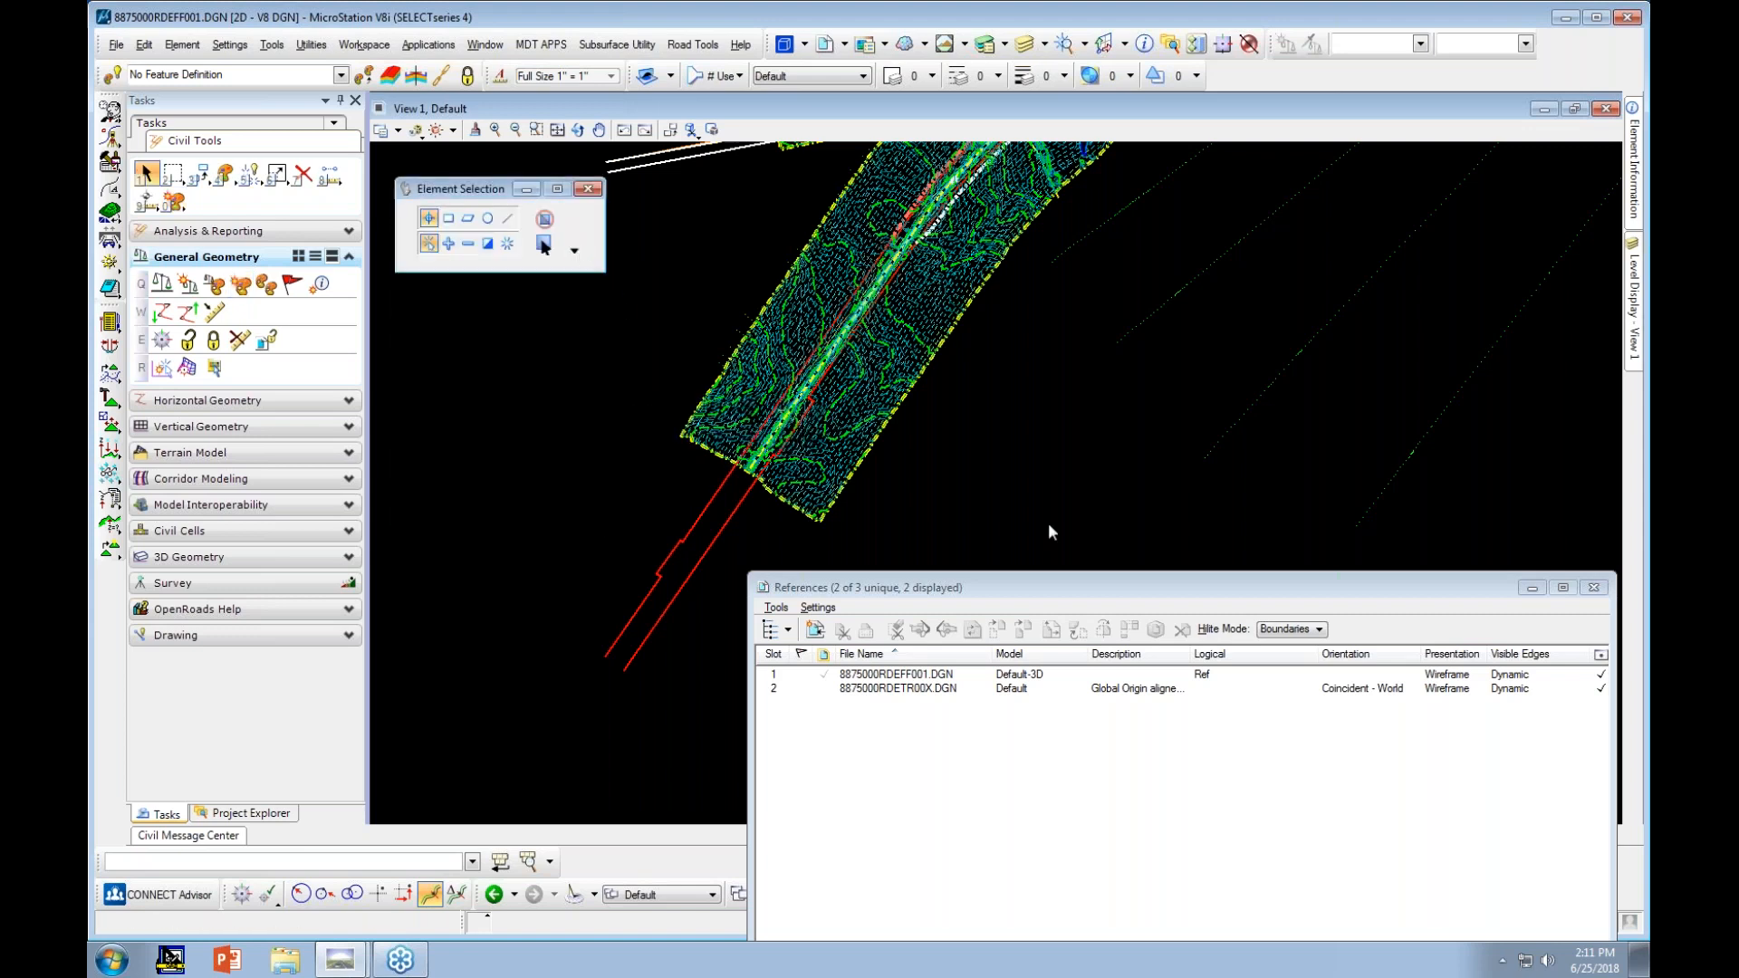
left_click(573, 251)
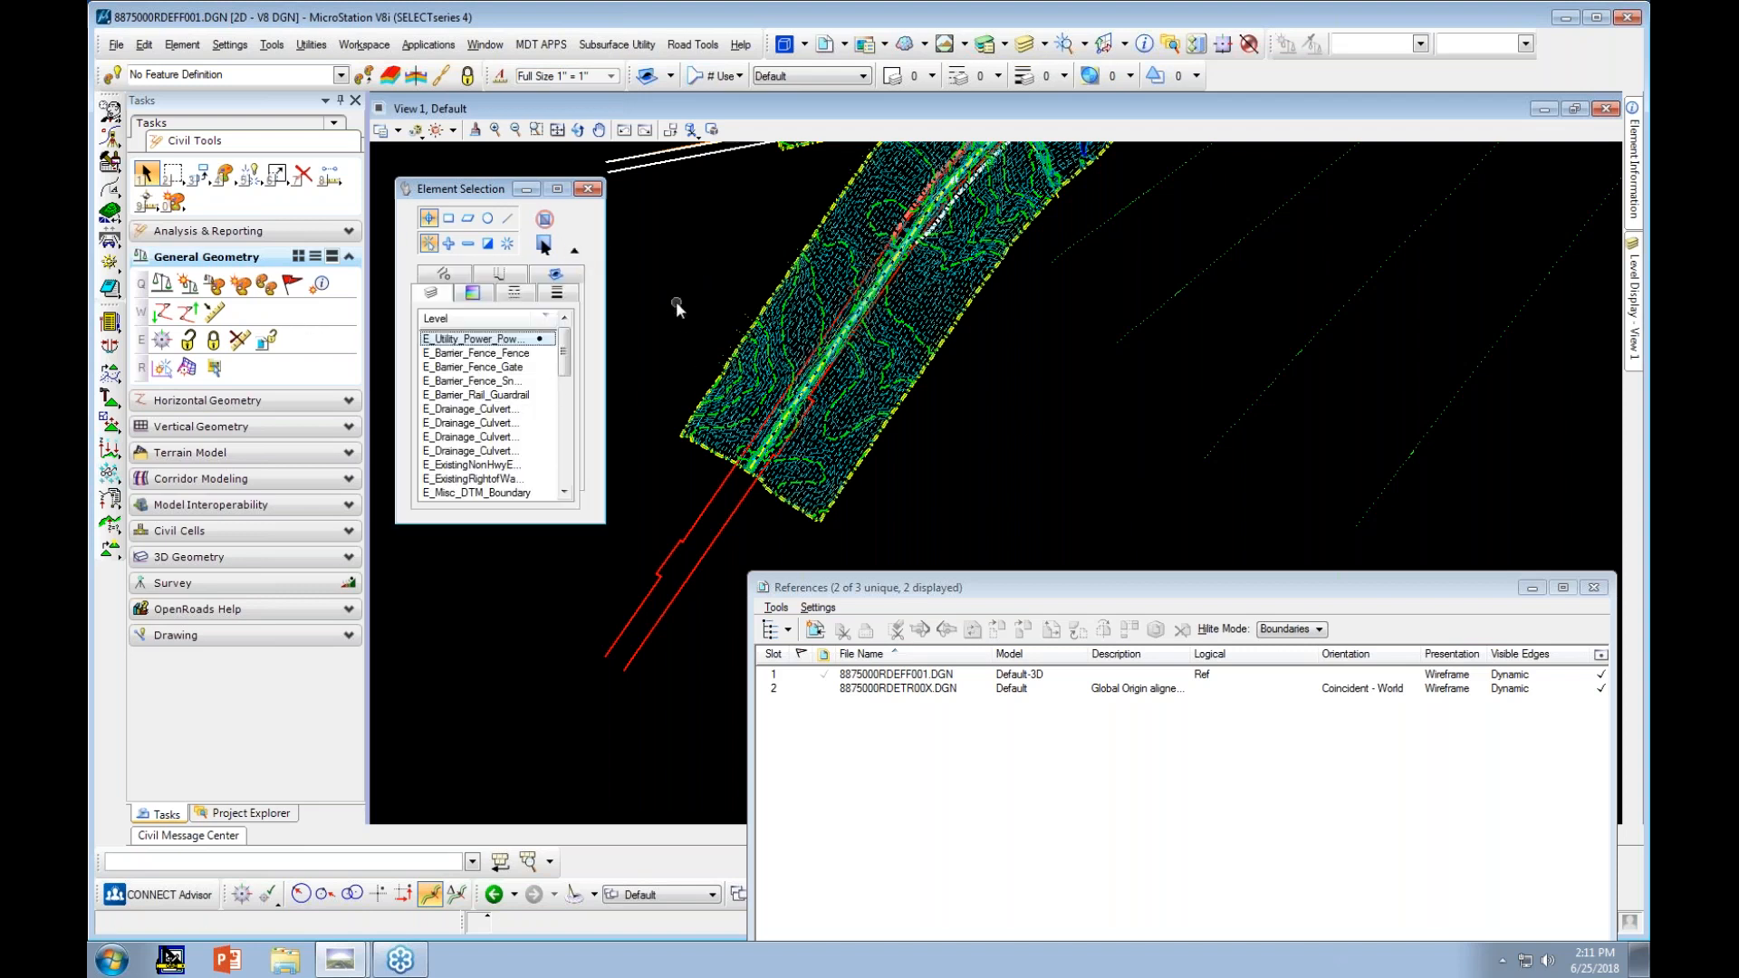
scroll(498, 453, "down", 2)
scroll(498, 453, "down", 5)
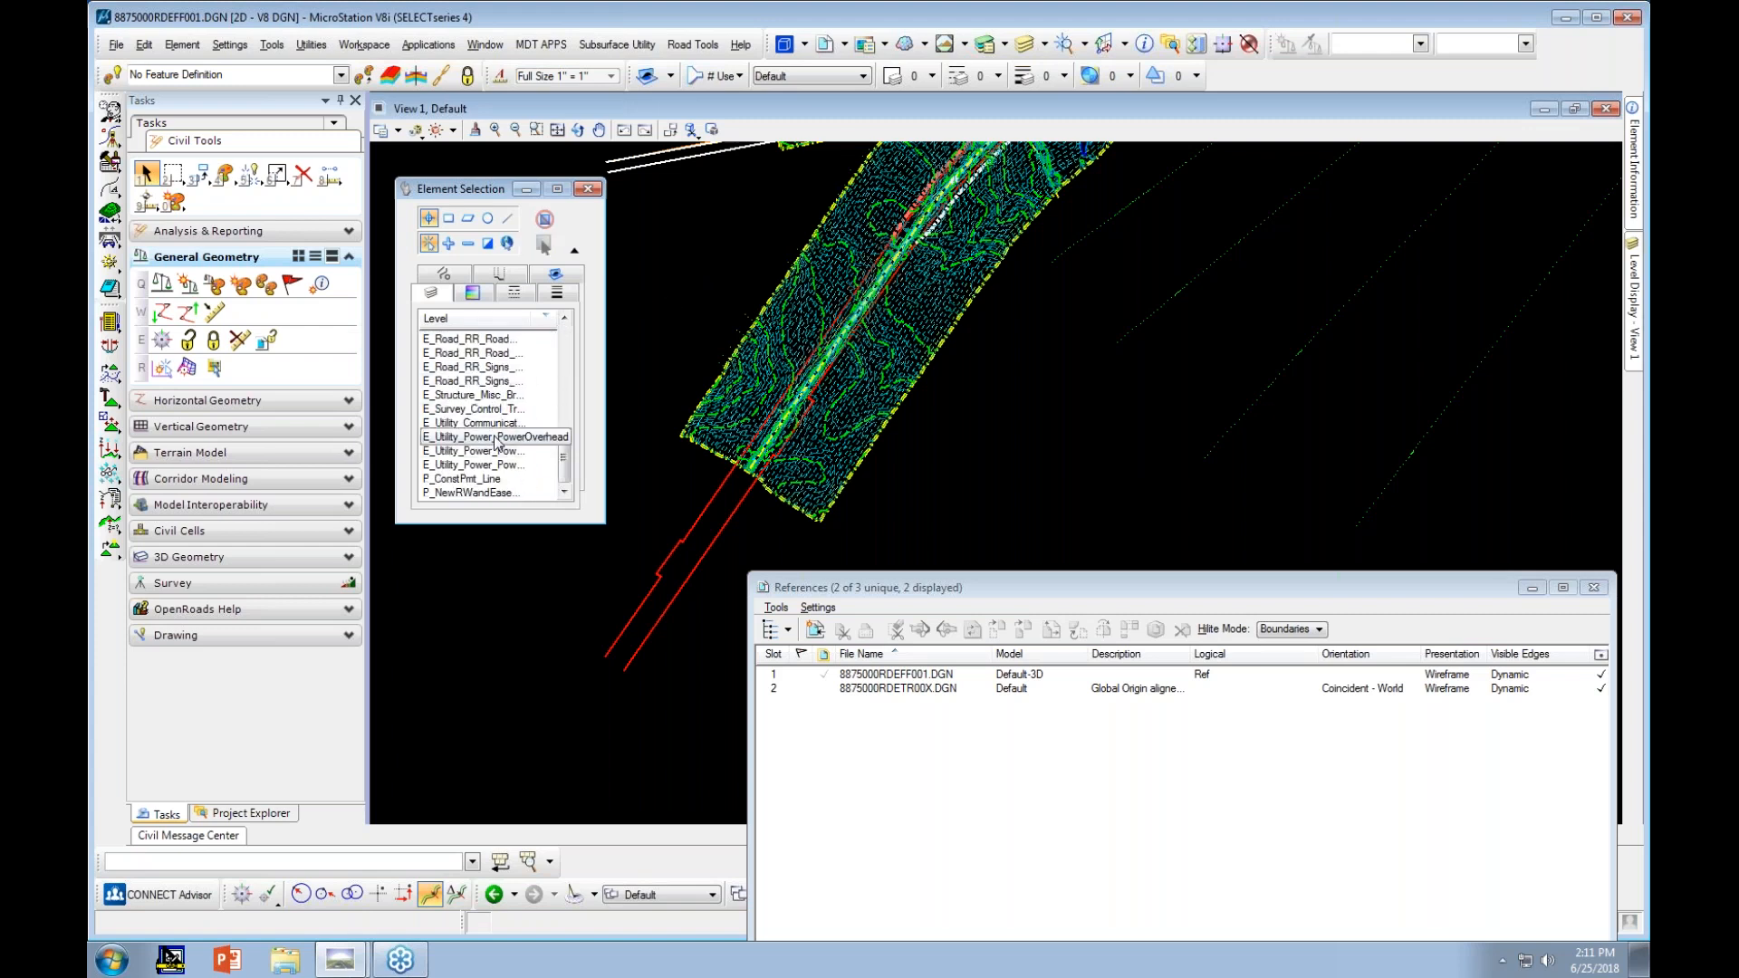
Drape the selected overhead power lines on the terrain with Profile From Surface, using all points, Triangles draping and 0.000 offsets
left_click(190, 426)
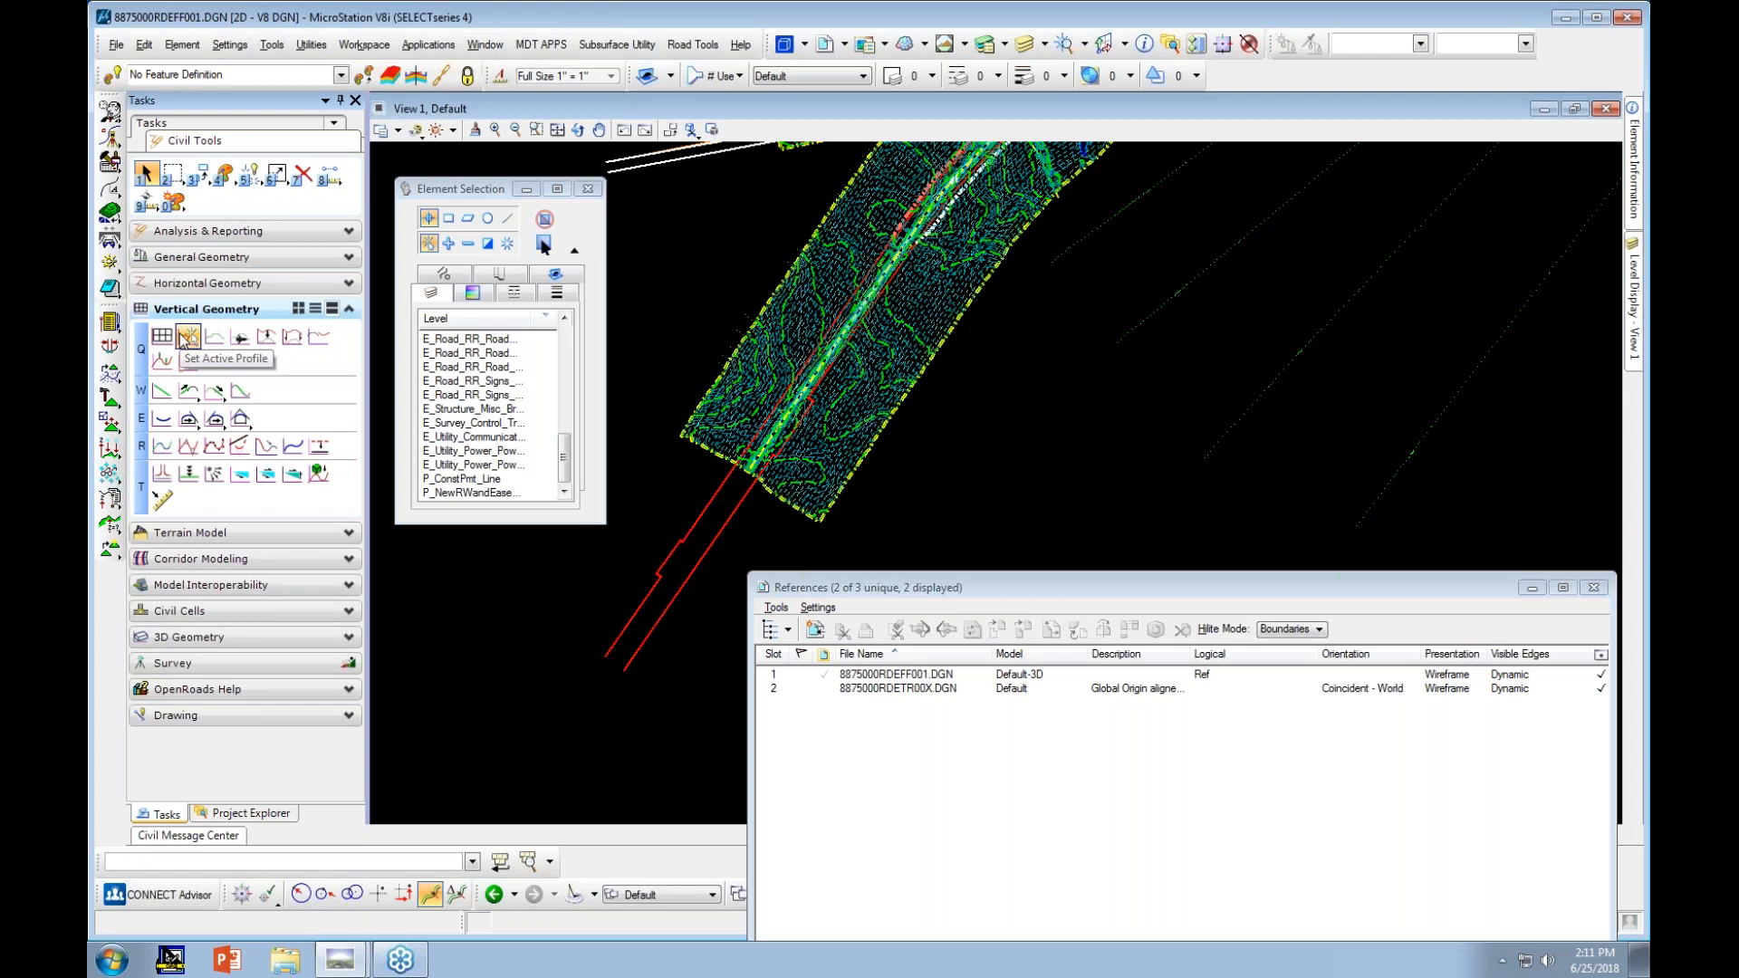
left_click(213, 337)
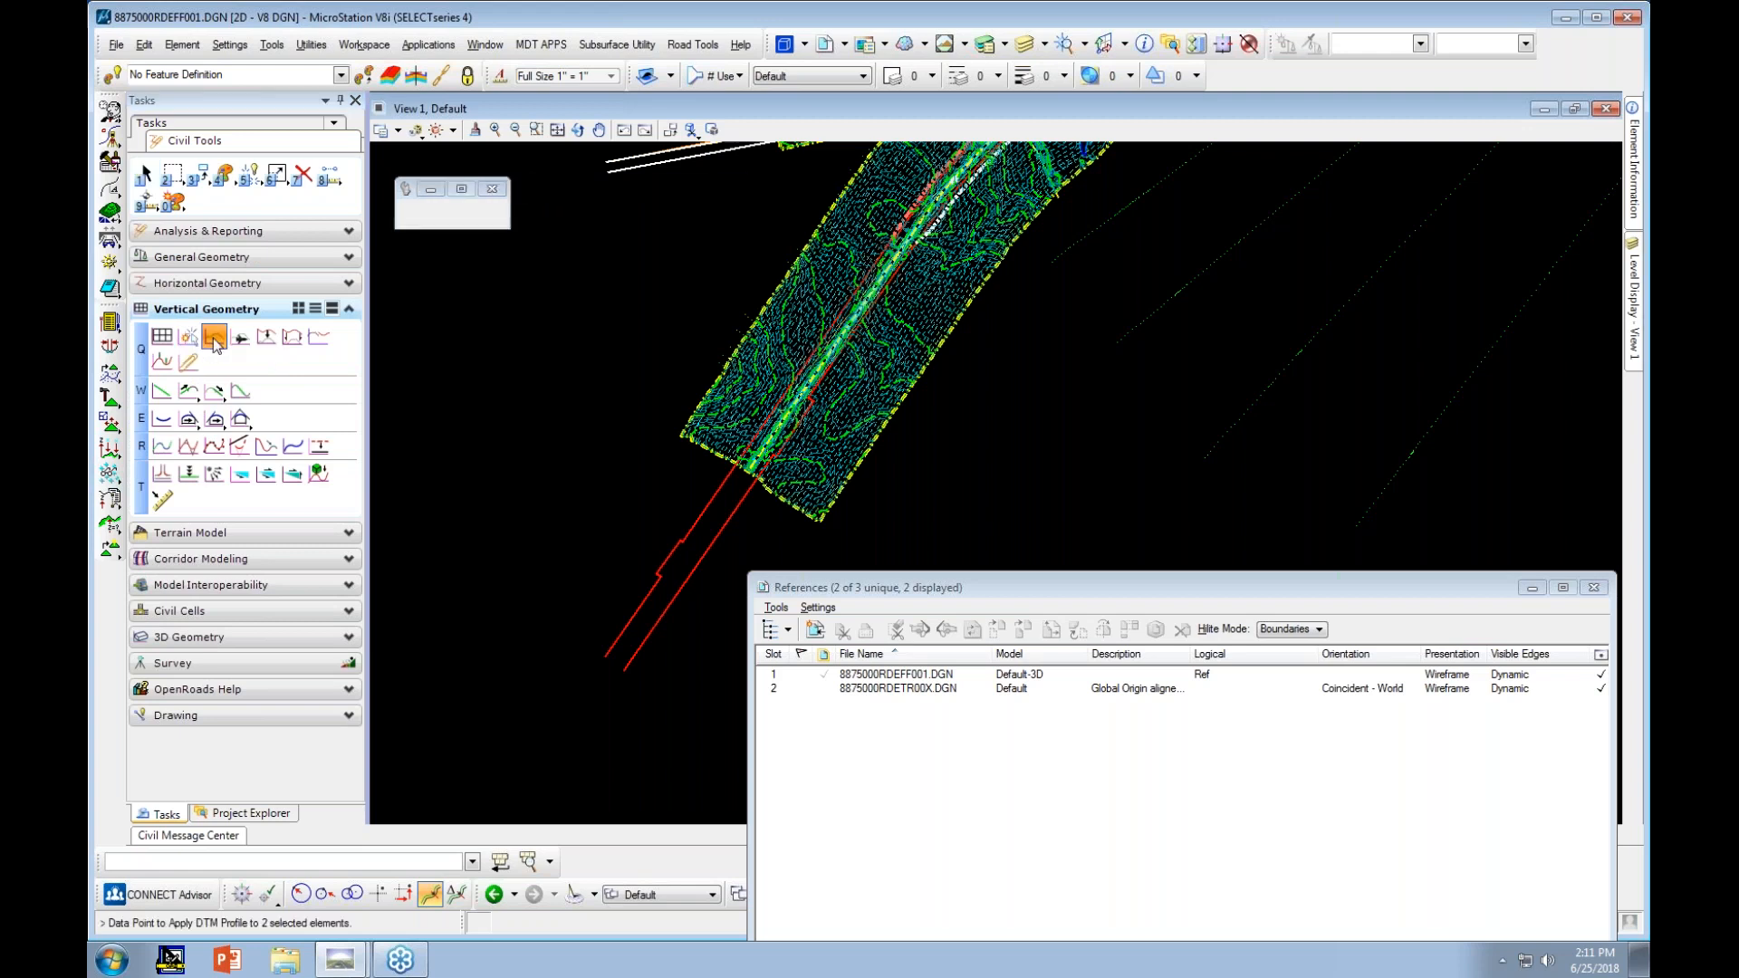
left_click(975, 328)
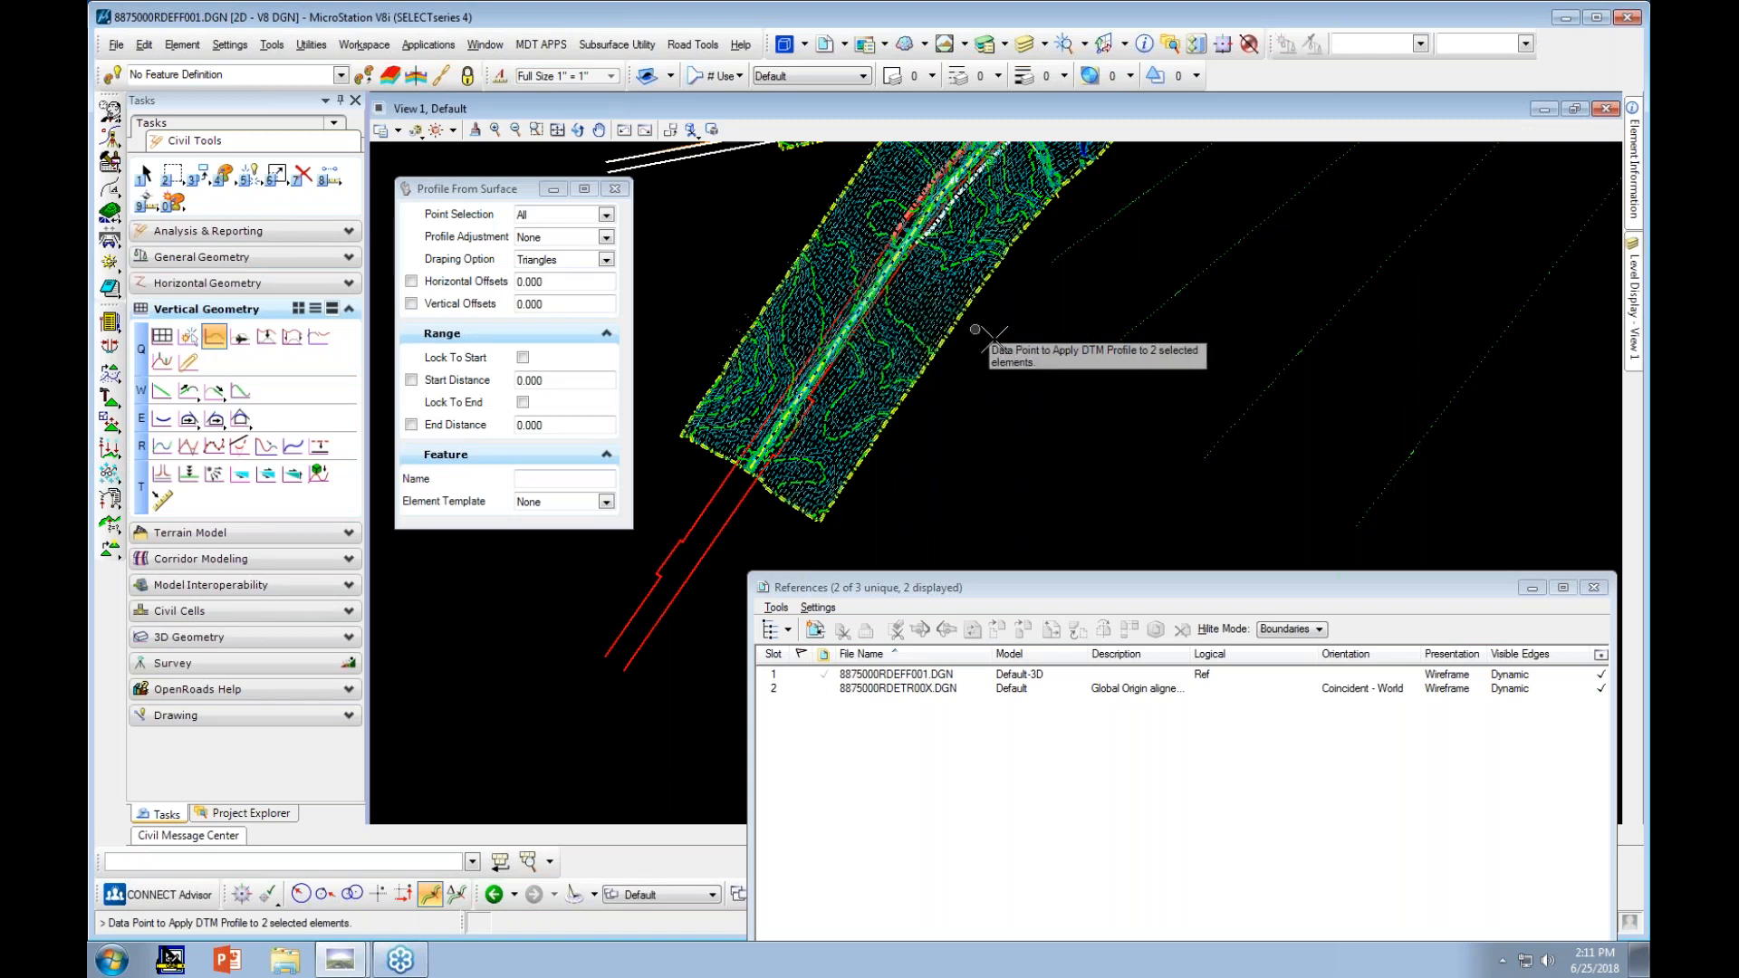
scroll(1007, 412, "up", 2)
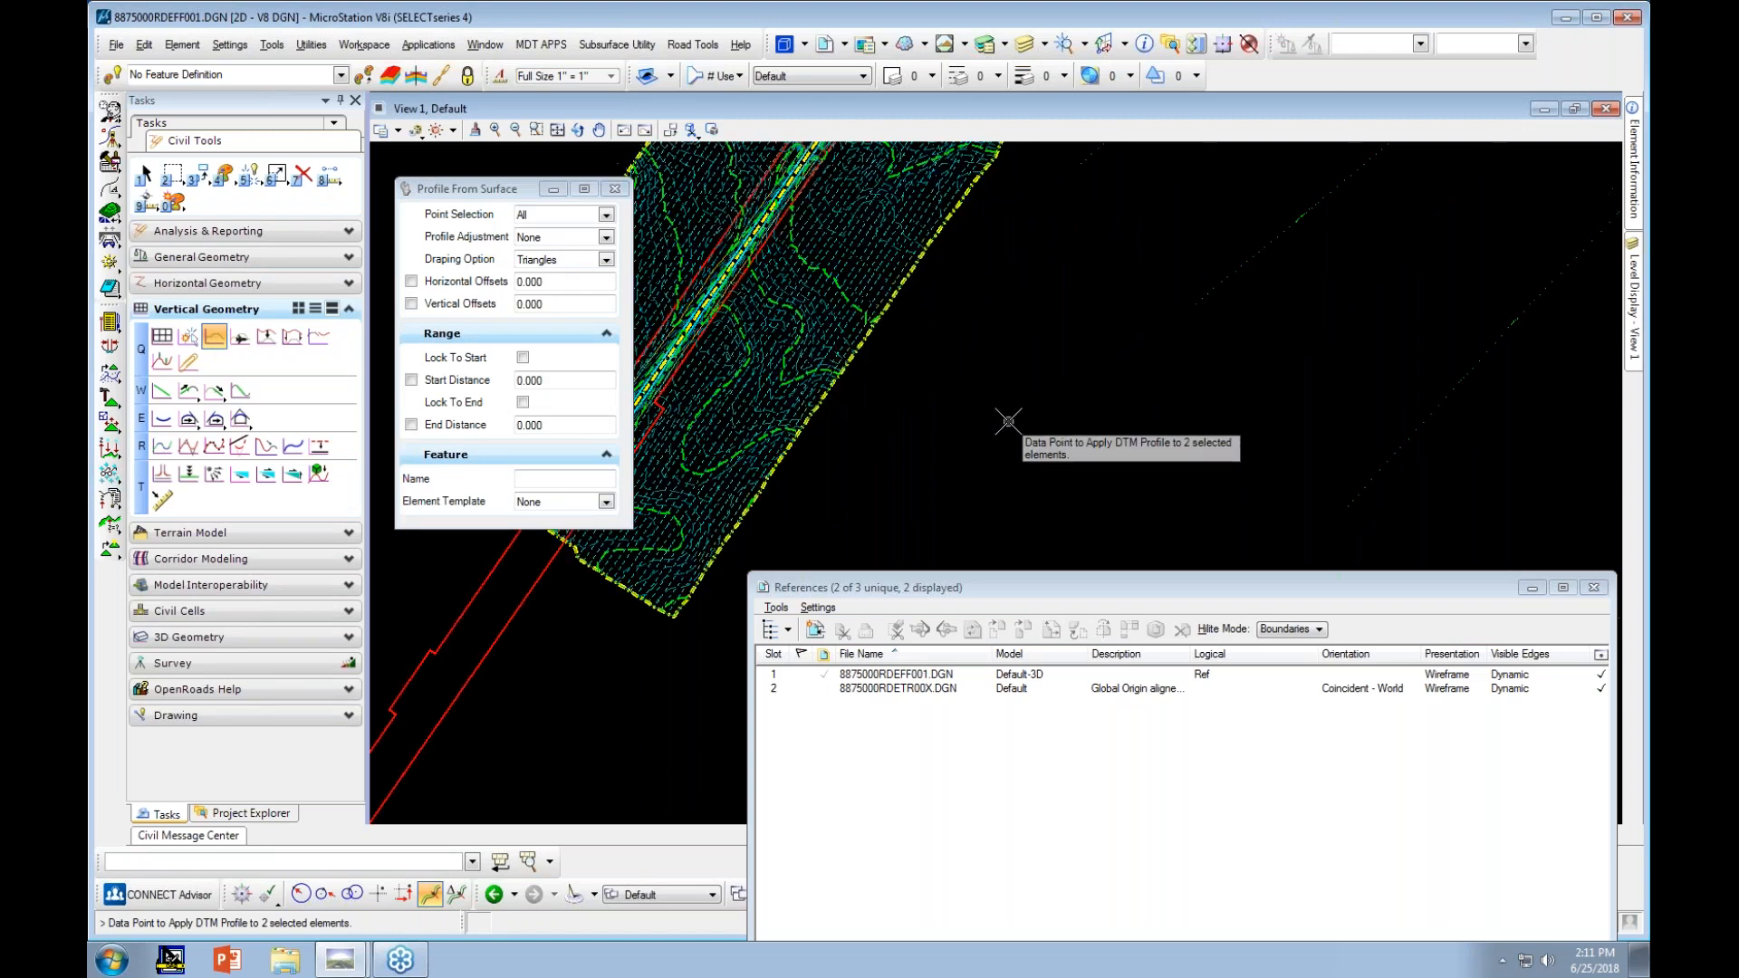
left_click(1010, 417)
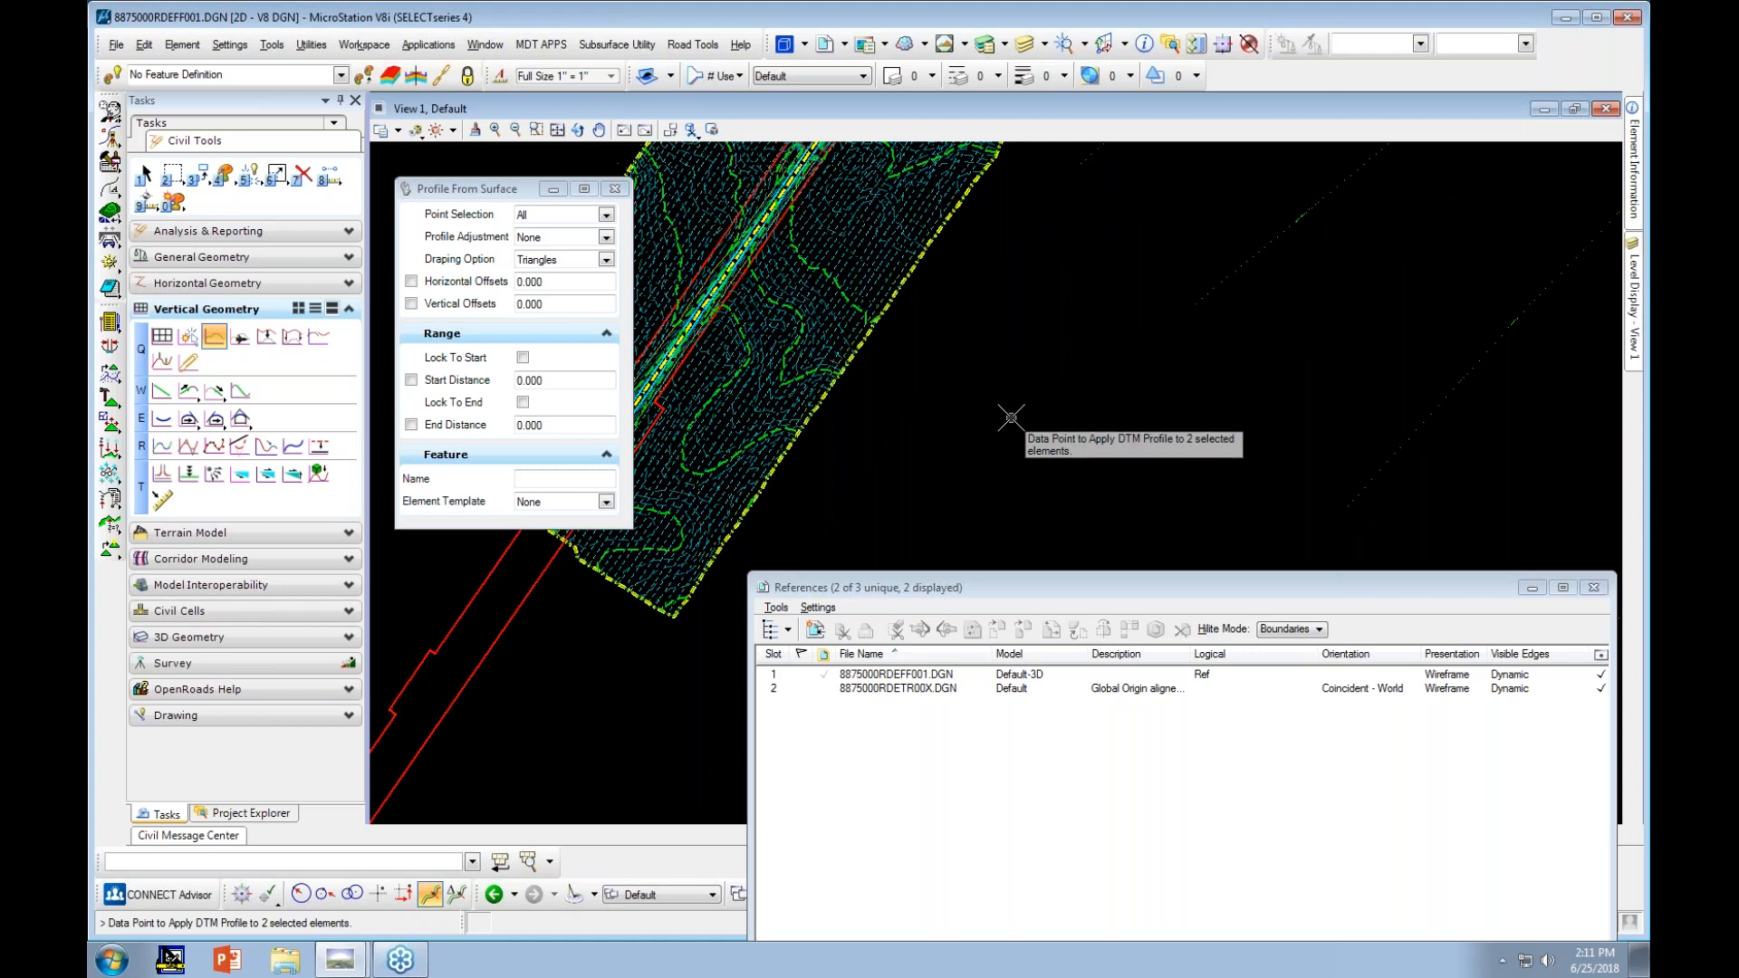
right_click(951, 370)
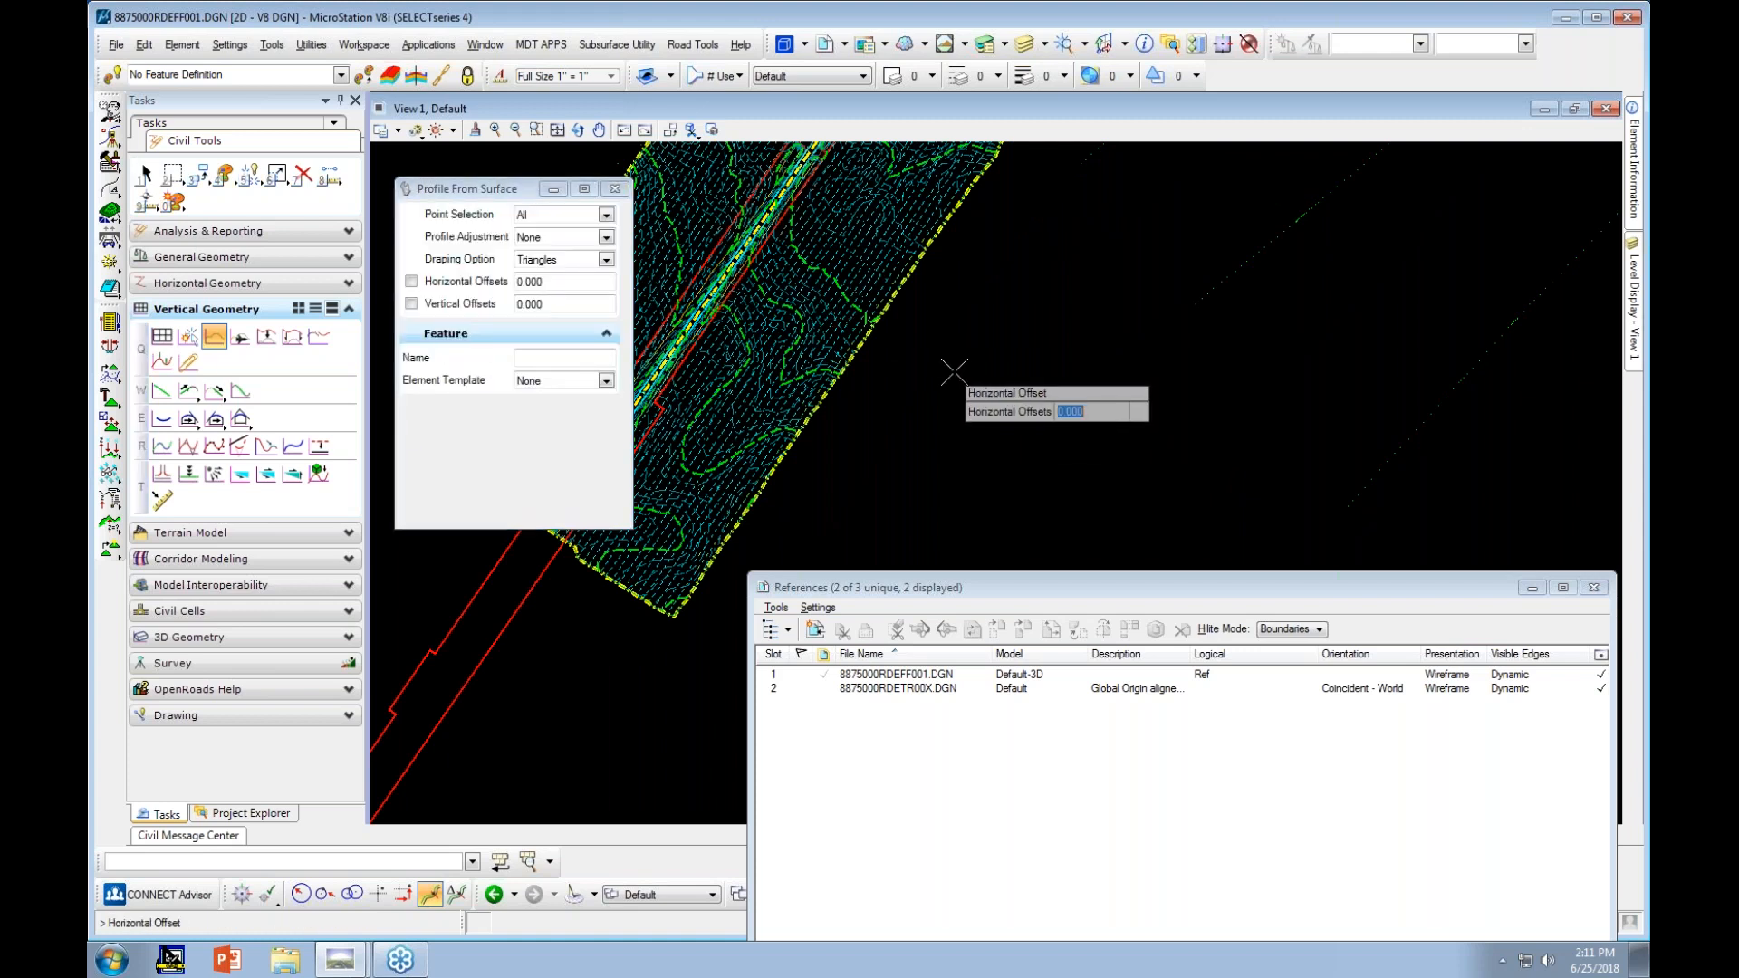
left_click(956, 373)
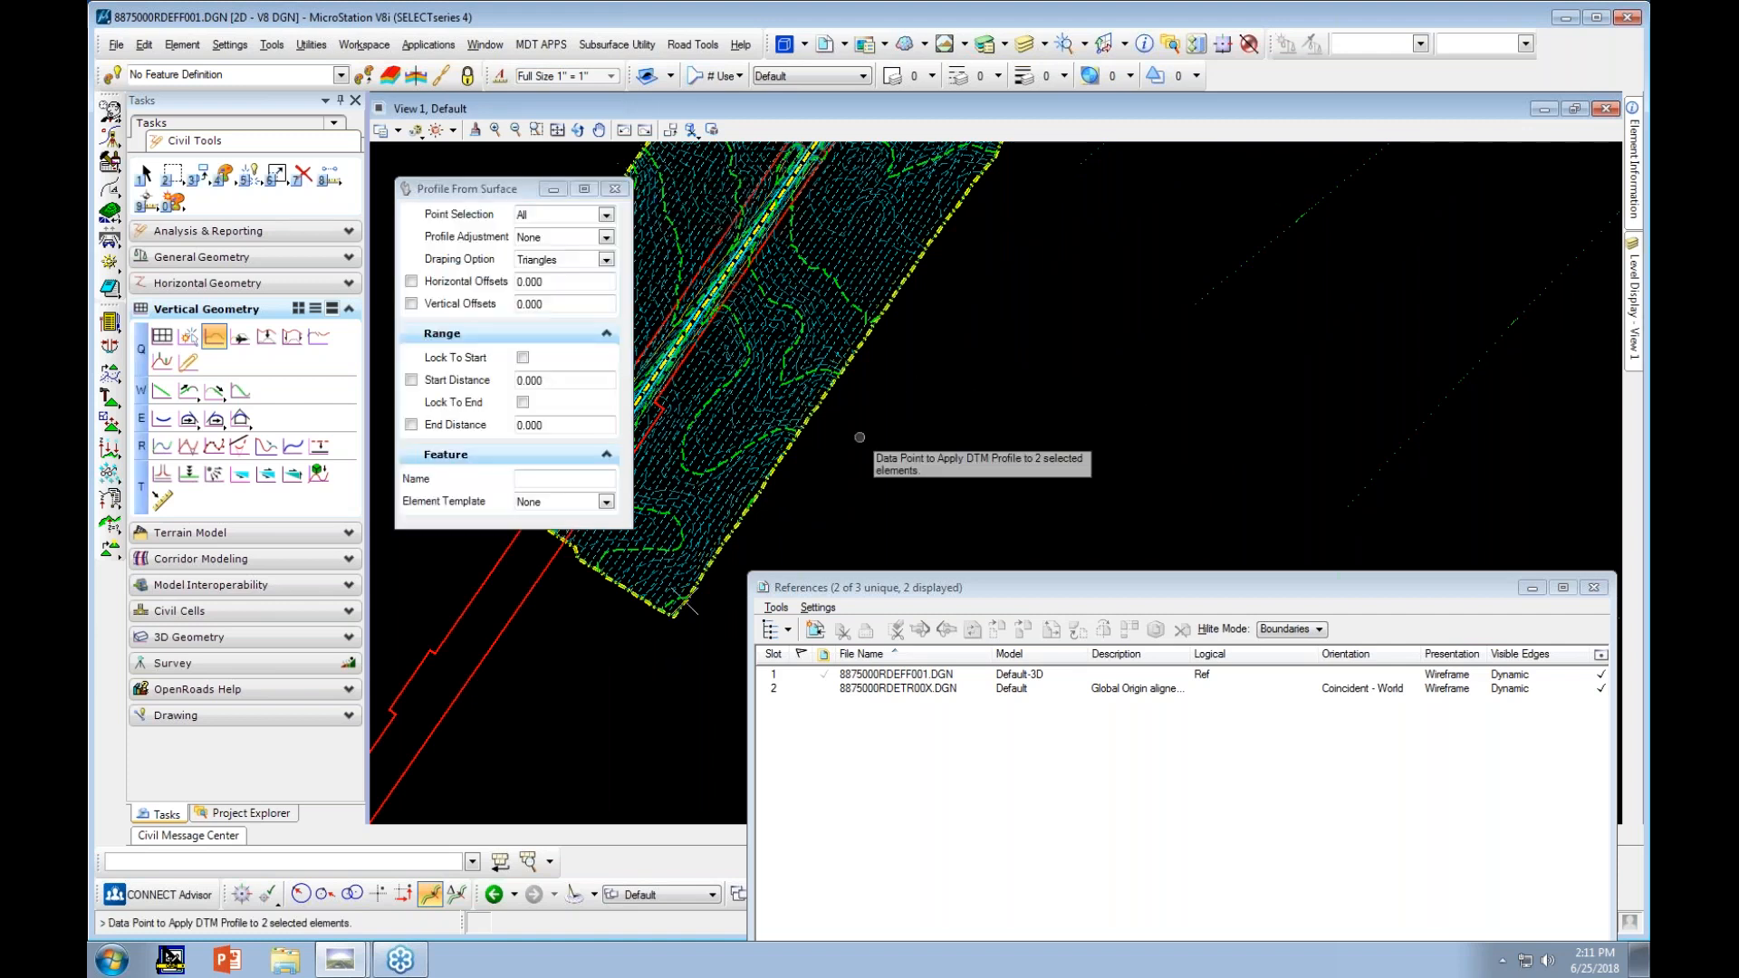
Close the references list and switch to the Default-3D Views of the design file
left_click(1599, 583)
left_click(671, 895)
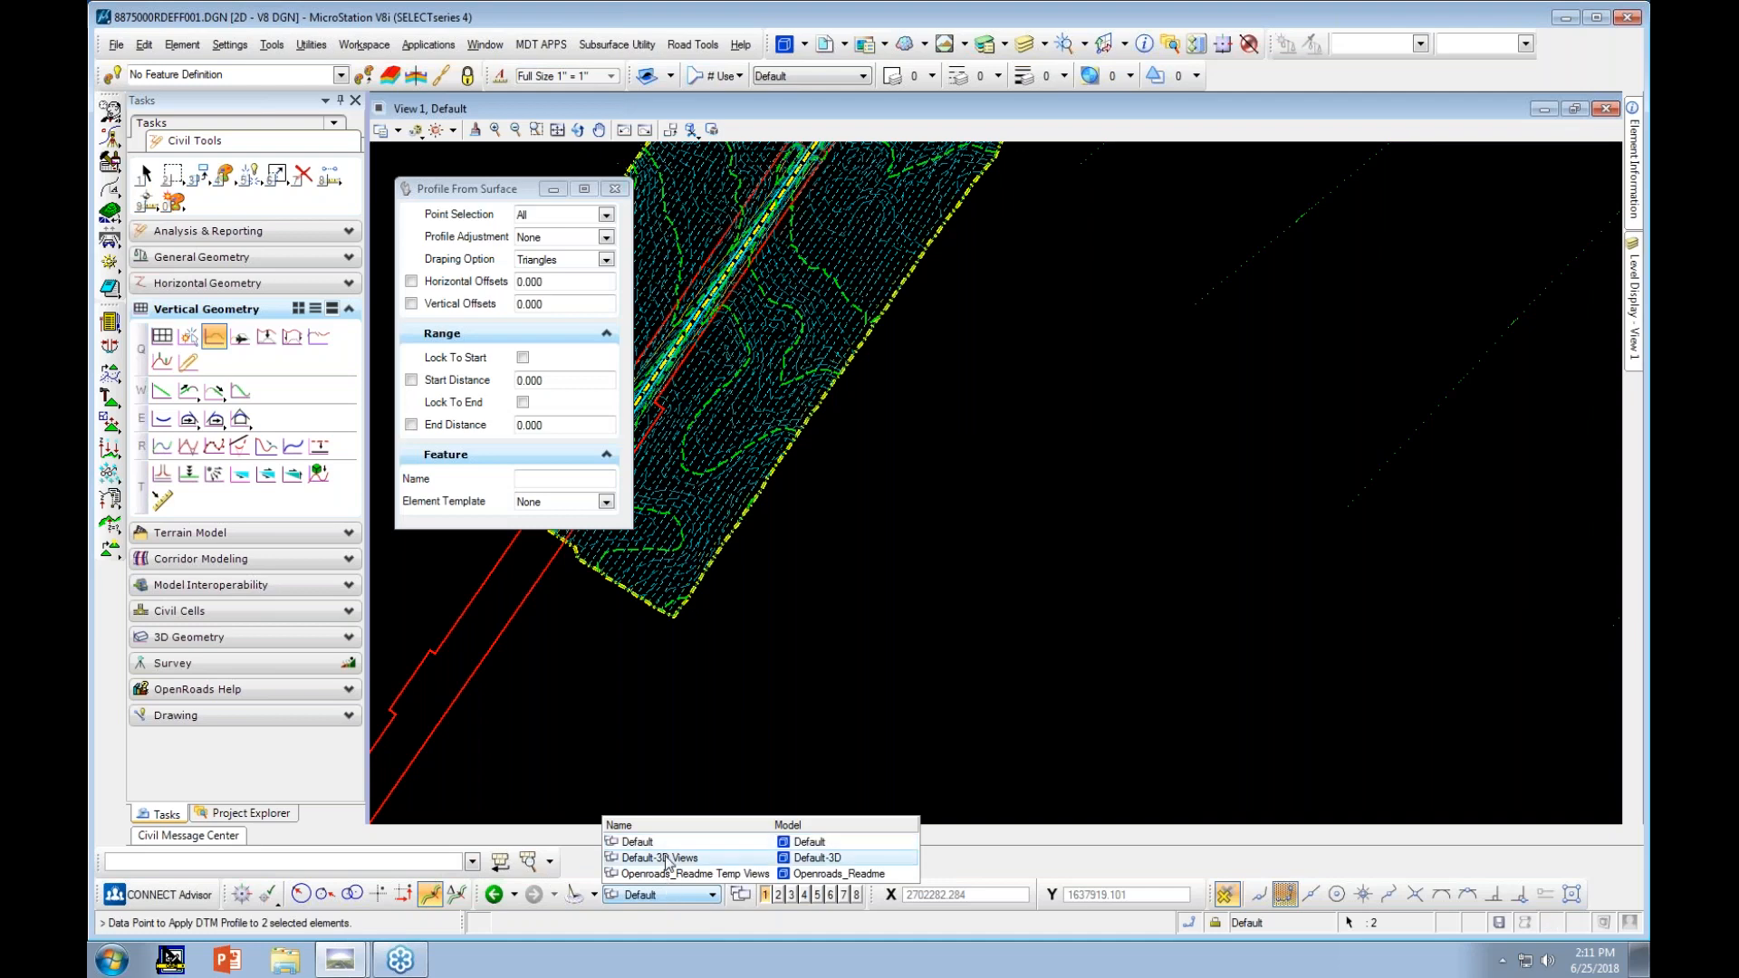
left_click(668, 856)
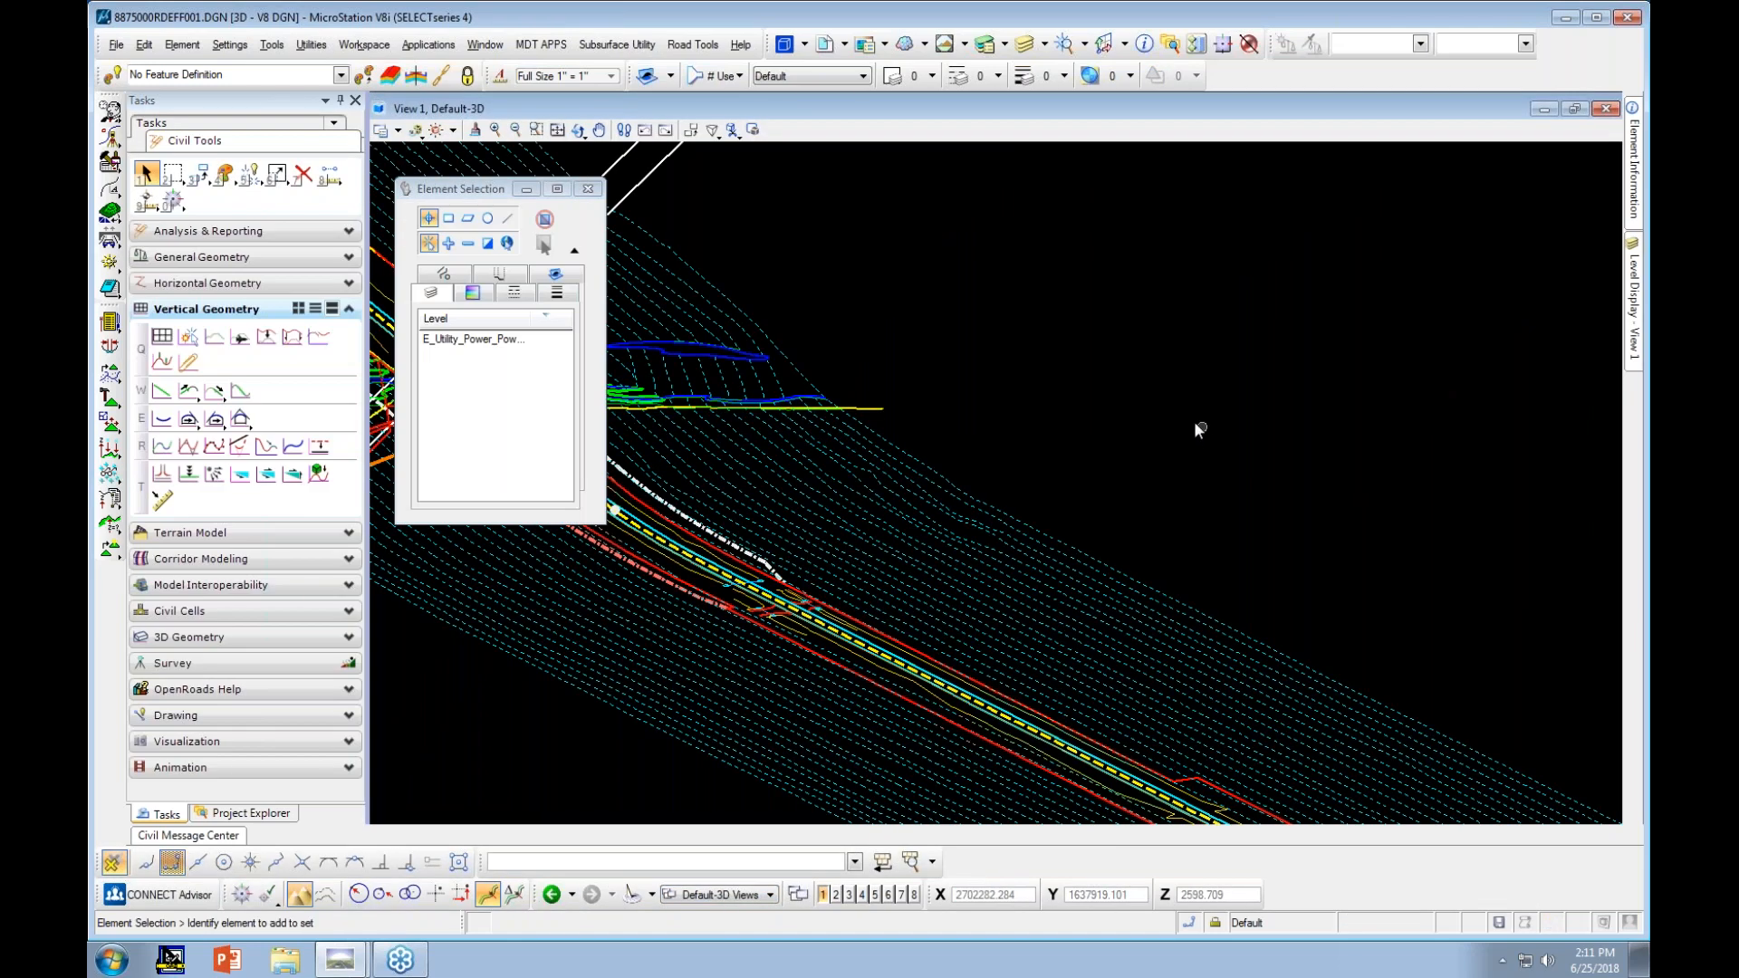
Examine the draped linework in the 3D model up close and from an oblique angle along the terrain corridor
mouse_move(753, 340)
middle_mouse_down()
mouse_move(990, 385)
mouse_move(1049, 444)
middle_mouse_up()
scroll(1031, 435, "up", 2)
scroll(856, 288, "up", 5)
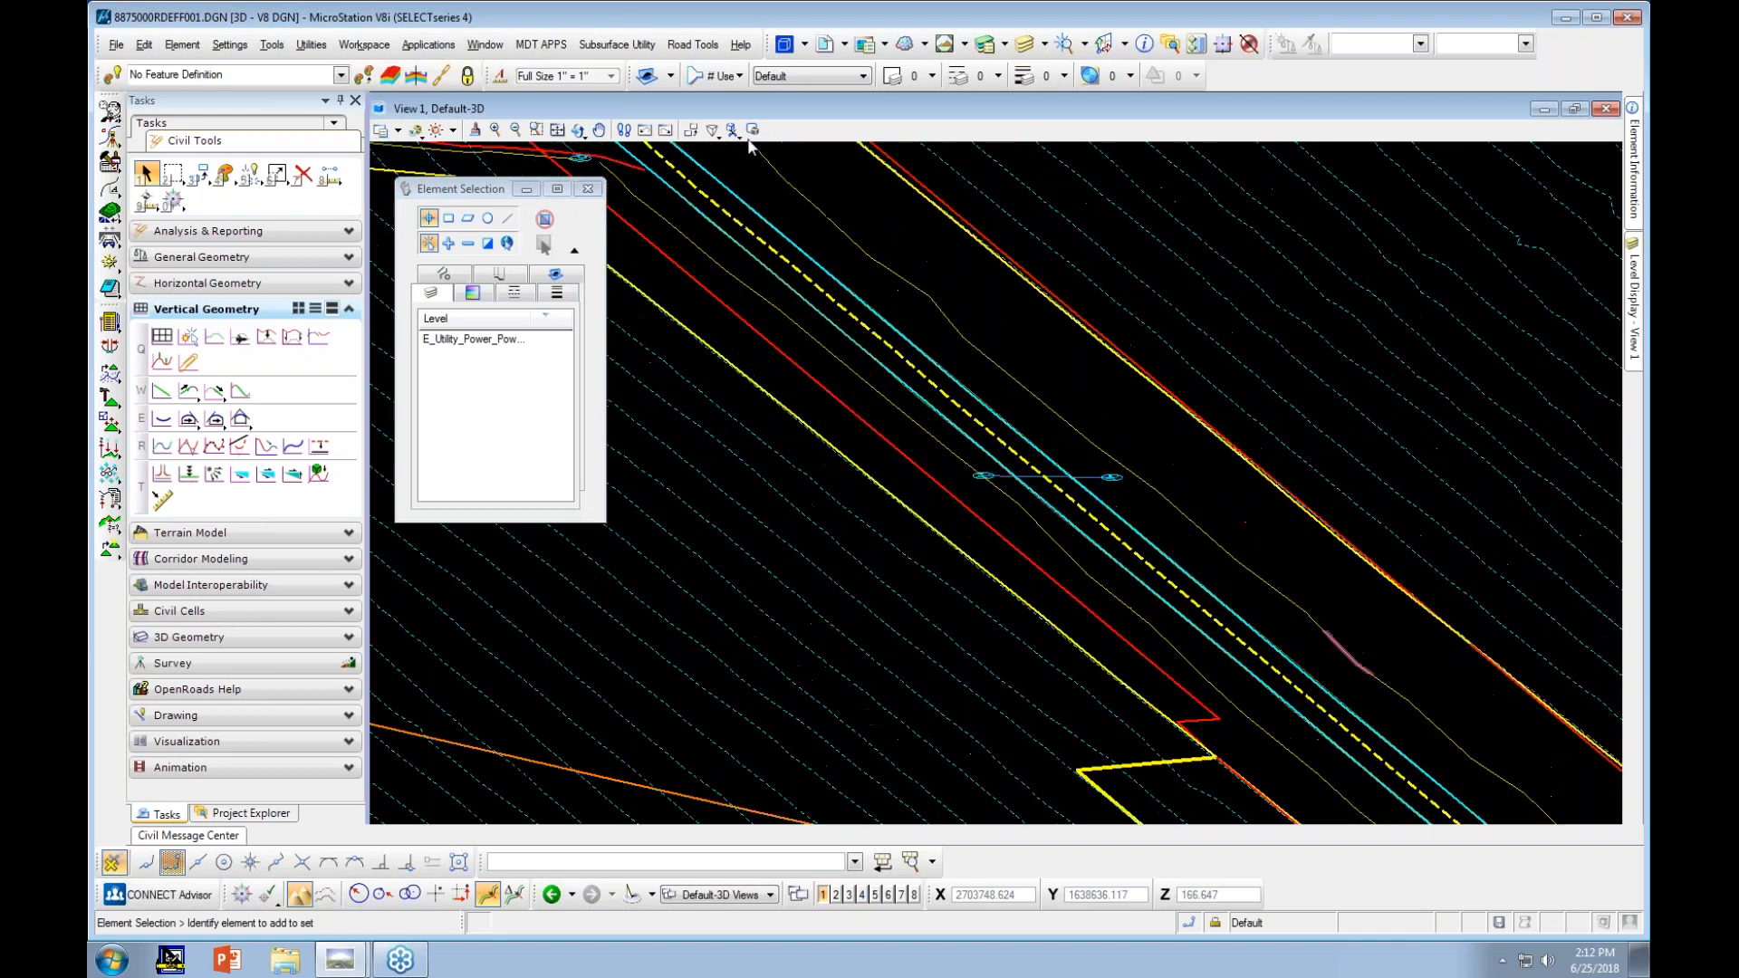
left_click(578, 130)
left_click_drag(1168, 389, 1079, 408)
scroll(1083, 433, "down", 5)
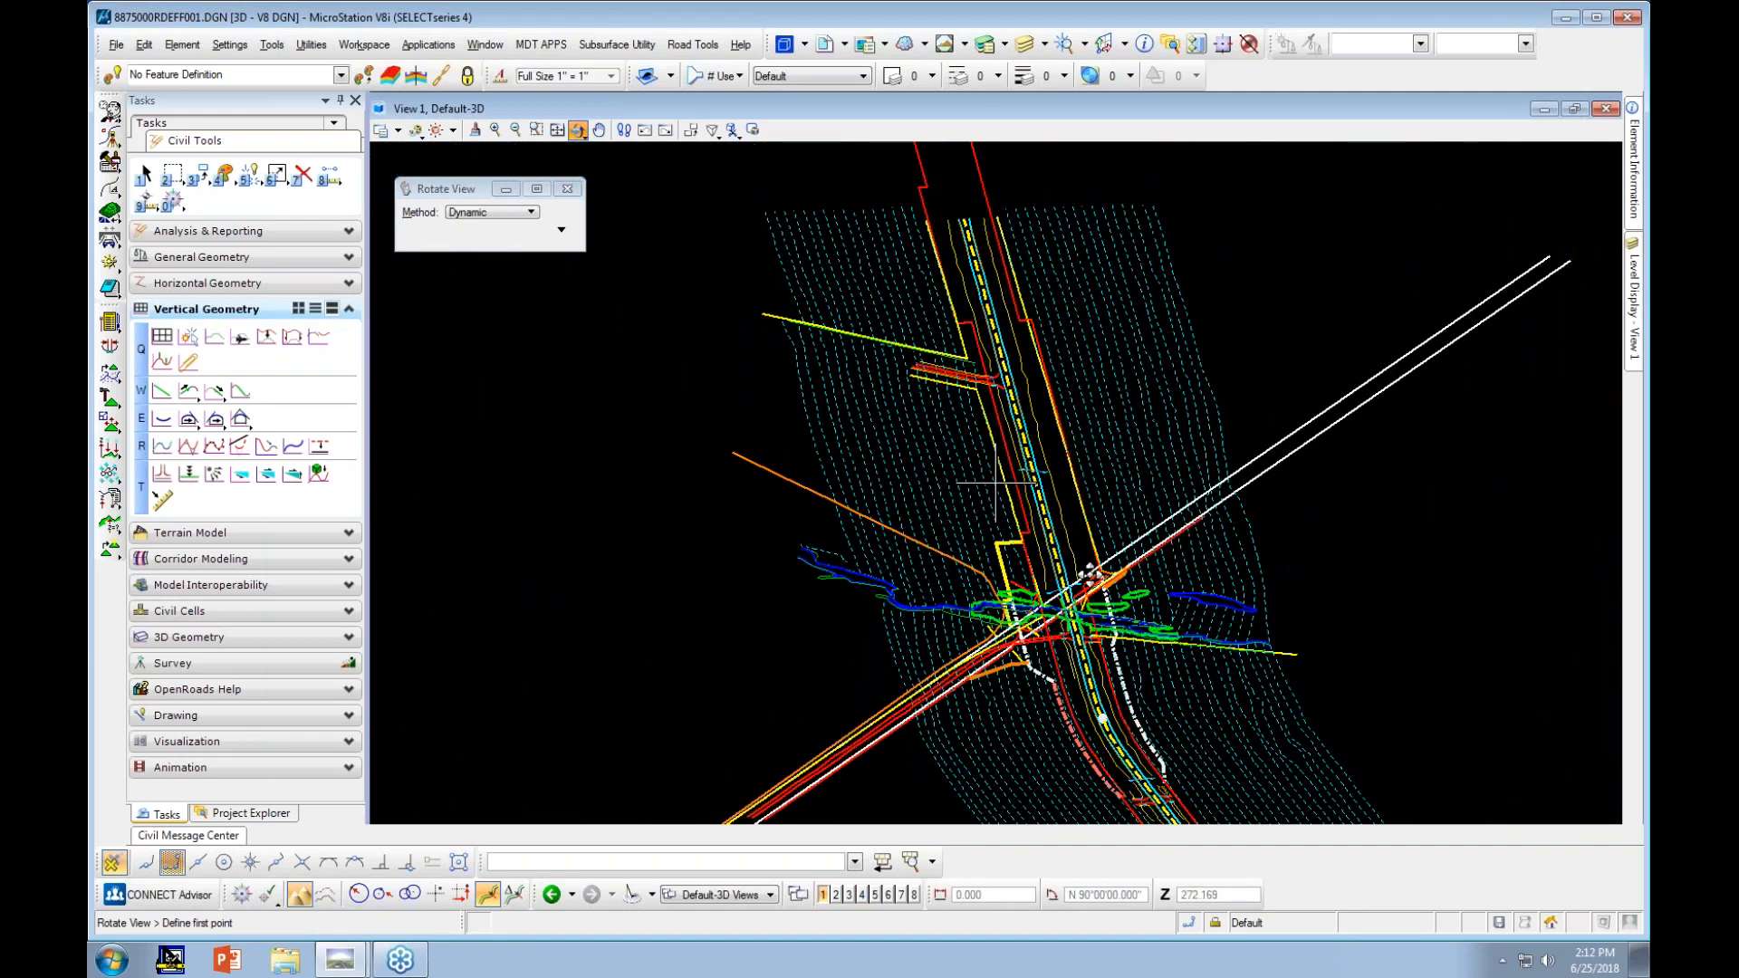
middle_click(1151, 623)
left_click_drag(1151, 622, 1091, 660)
Look at the levels used by the 8875000RDETR00X.DGN terrain reference in the 3D model
mouse_move(1634, 345)
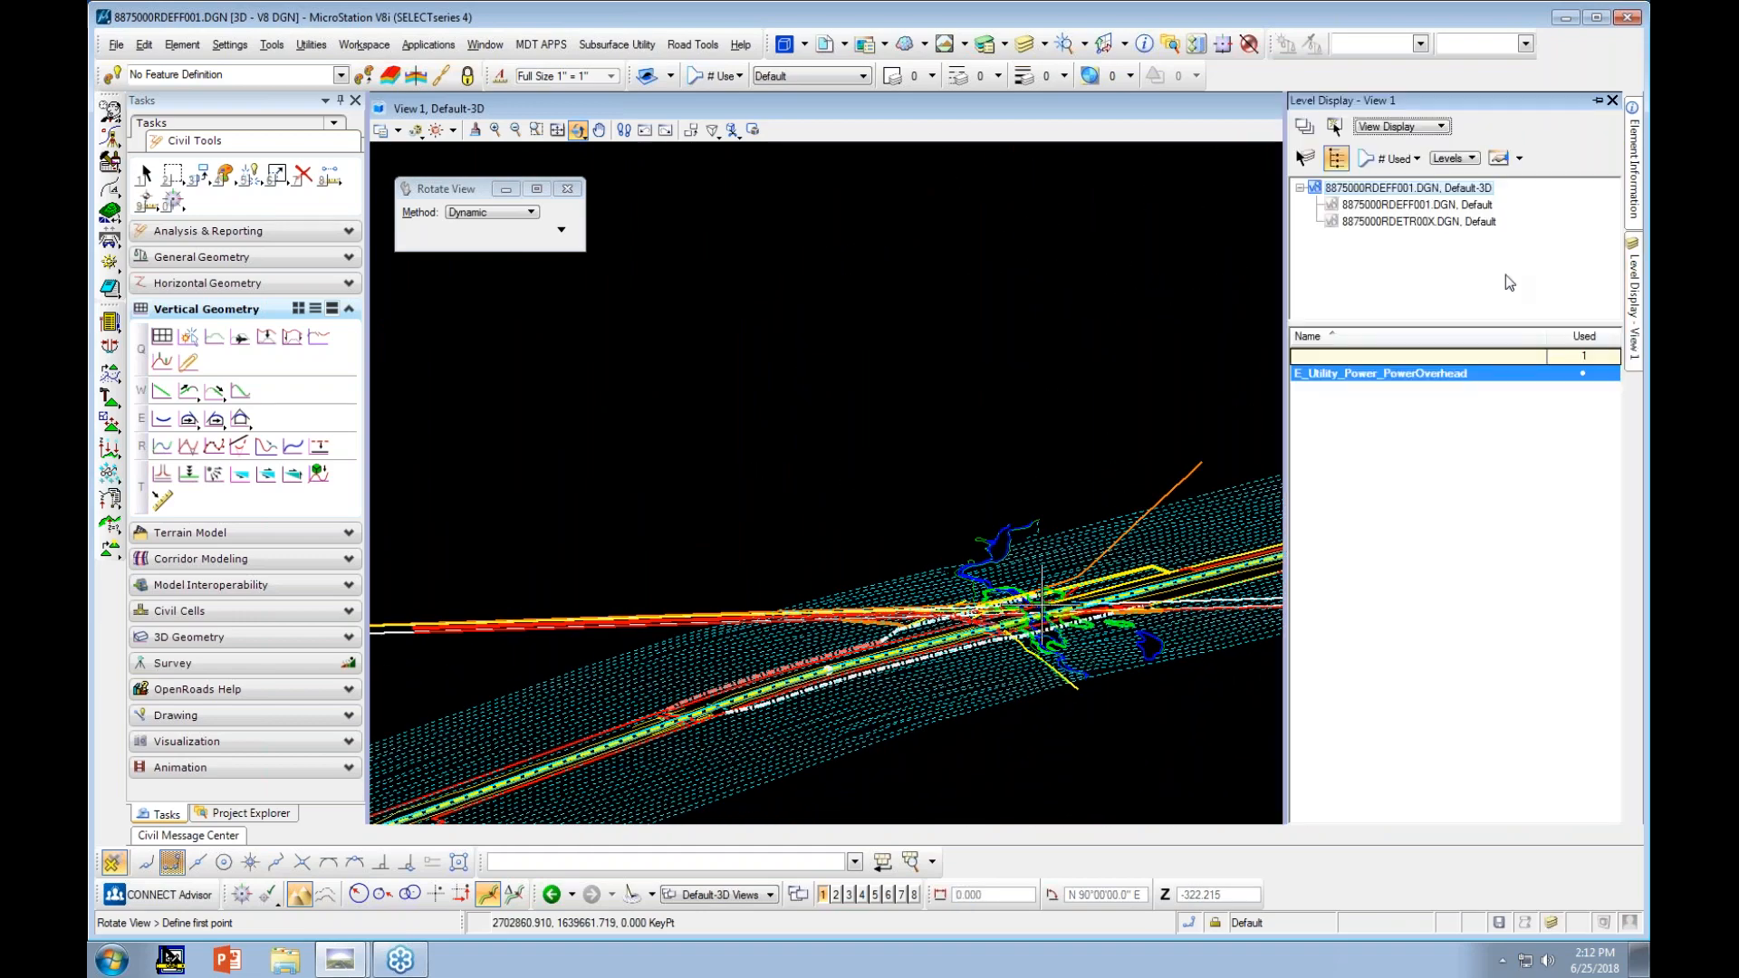
left_click(1399, 228)
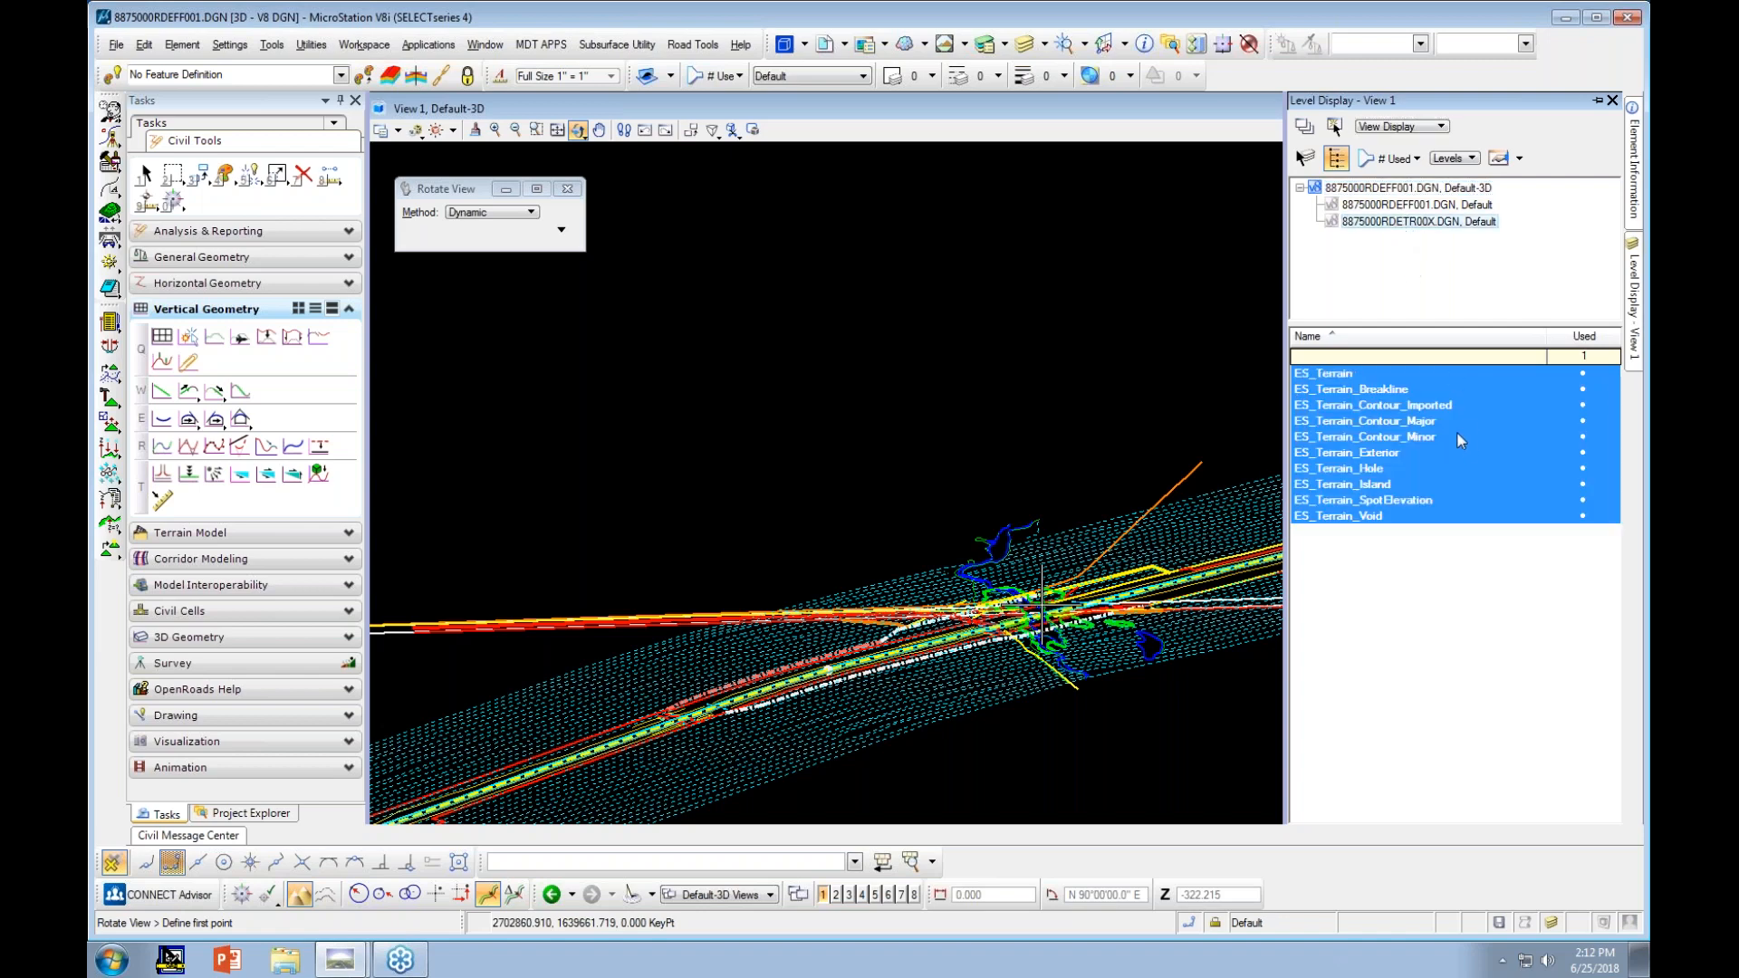
right_click(978, 714)
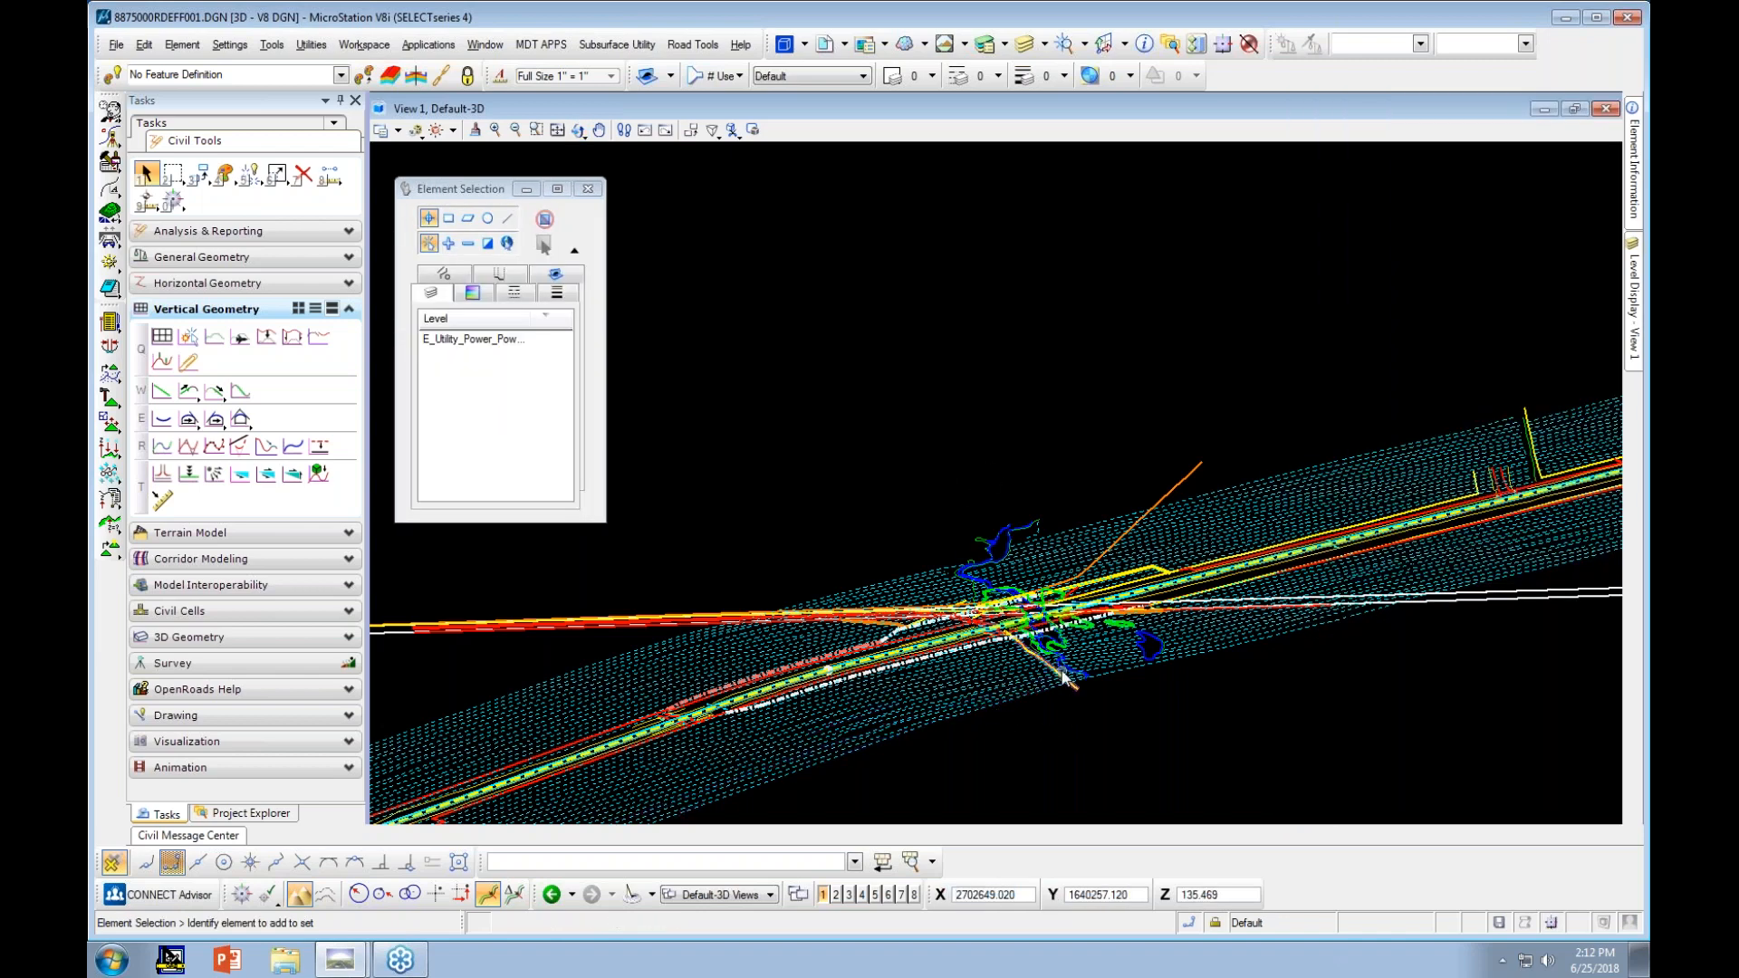
Set the drawing's annotation scale to 1" = 50' and check the linework in the 3D view
scroll(1087, 518, "up", 5)
scroll(1087, 518, "up", 3)
scroll(681, 417, "up", 1)
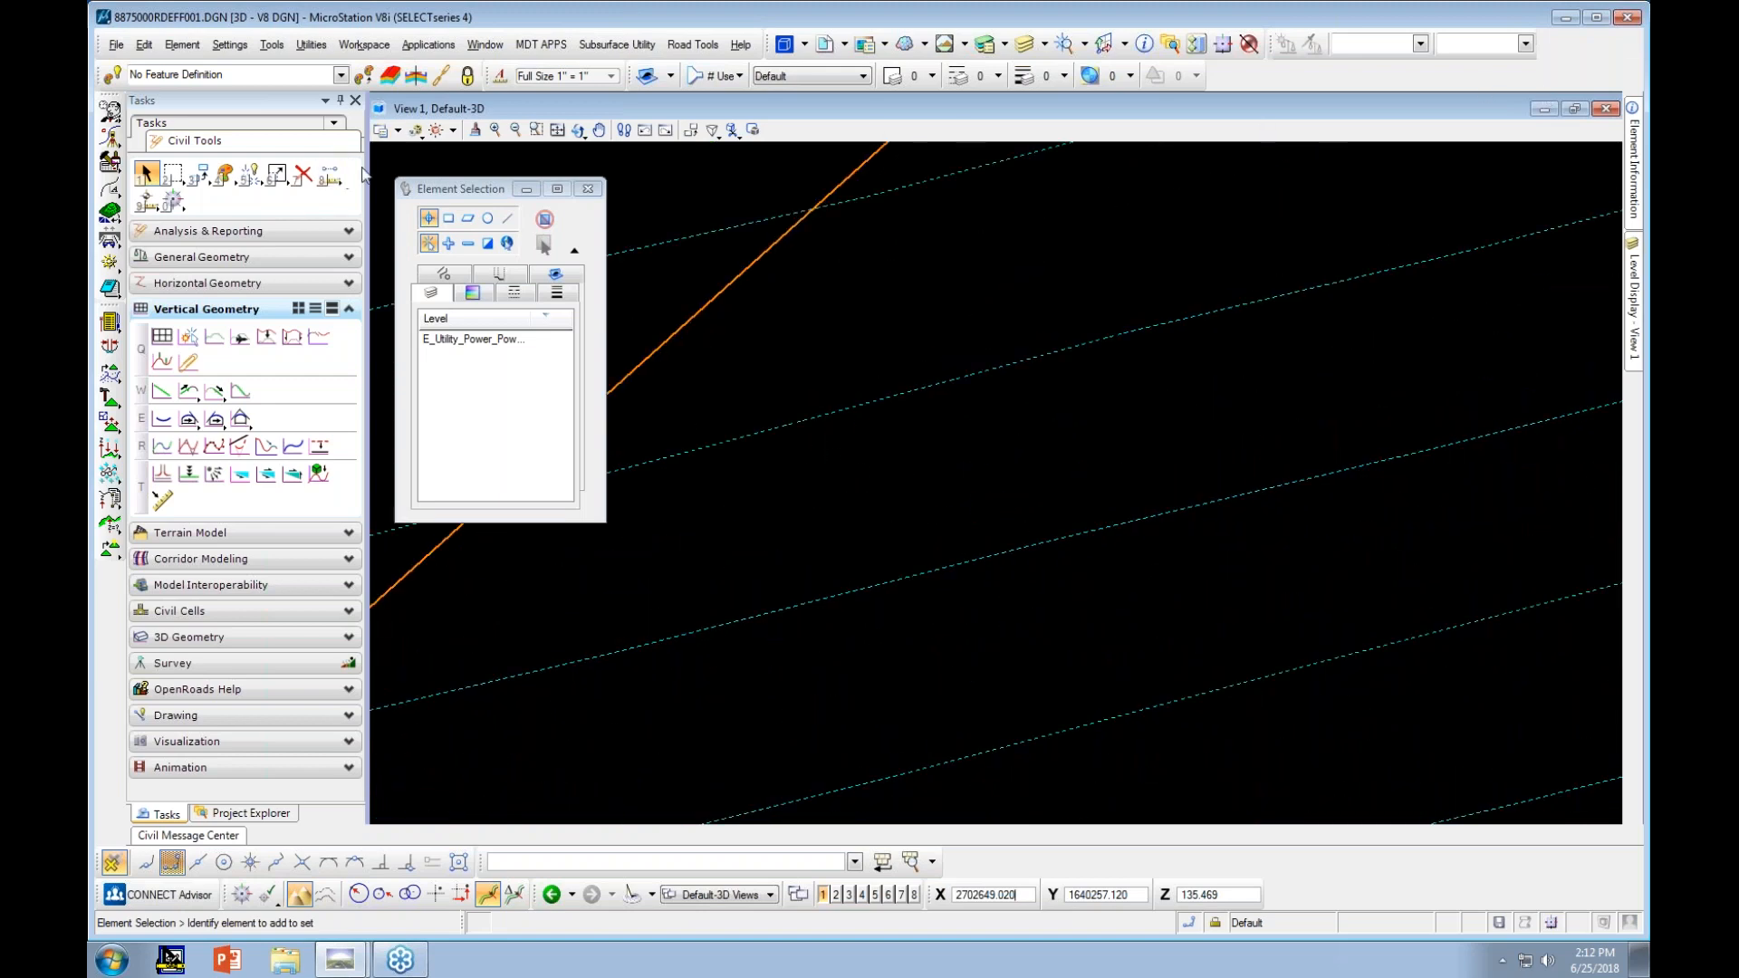
left_click(544, 76)
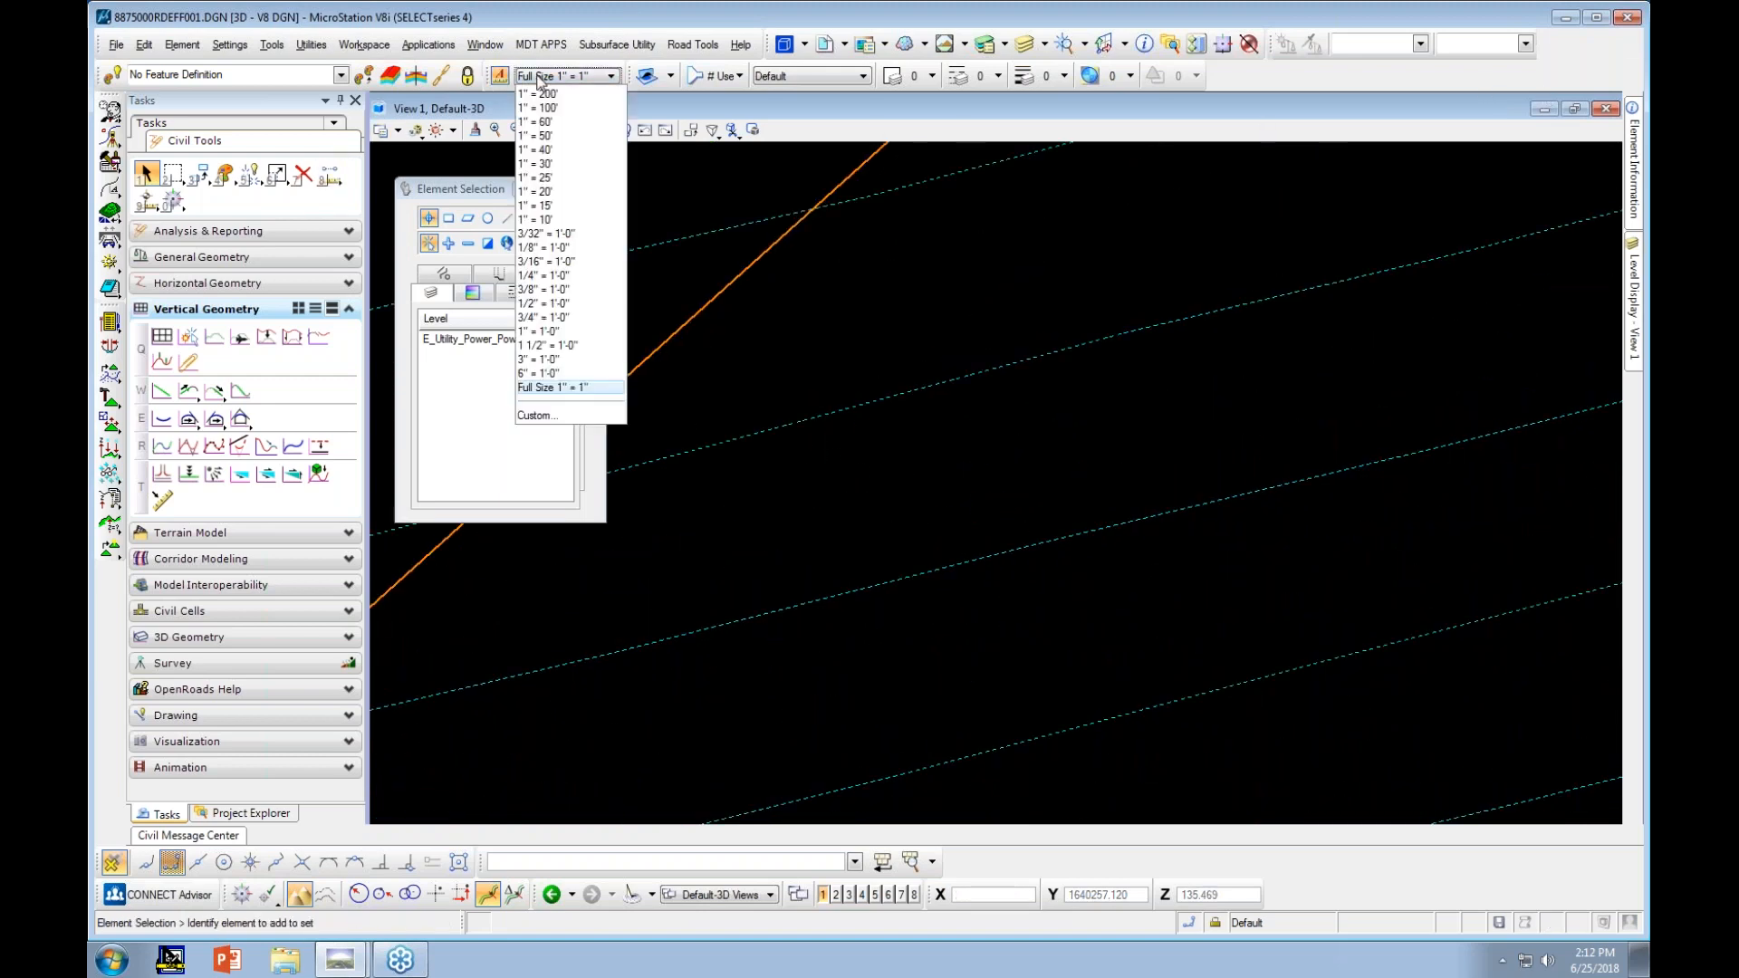
left_click(561, 120)
scroll(915, 389, "down", 4)
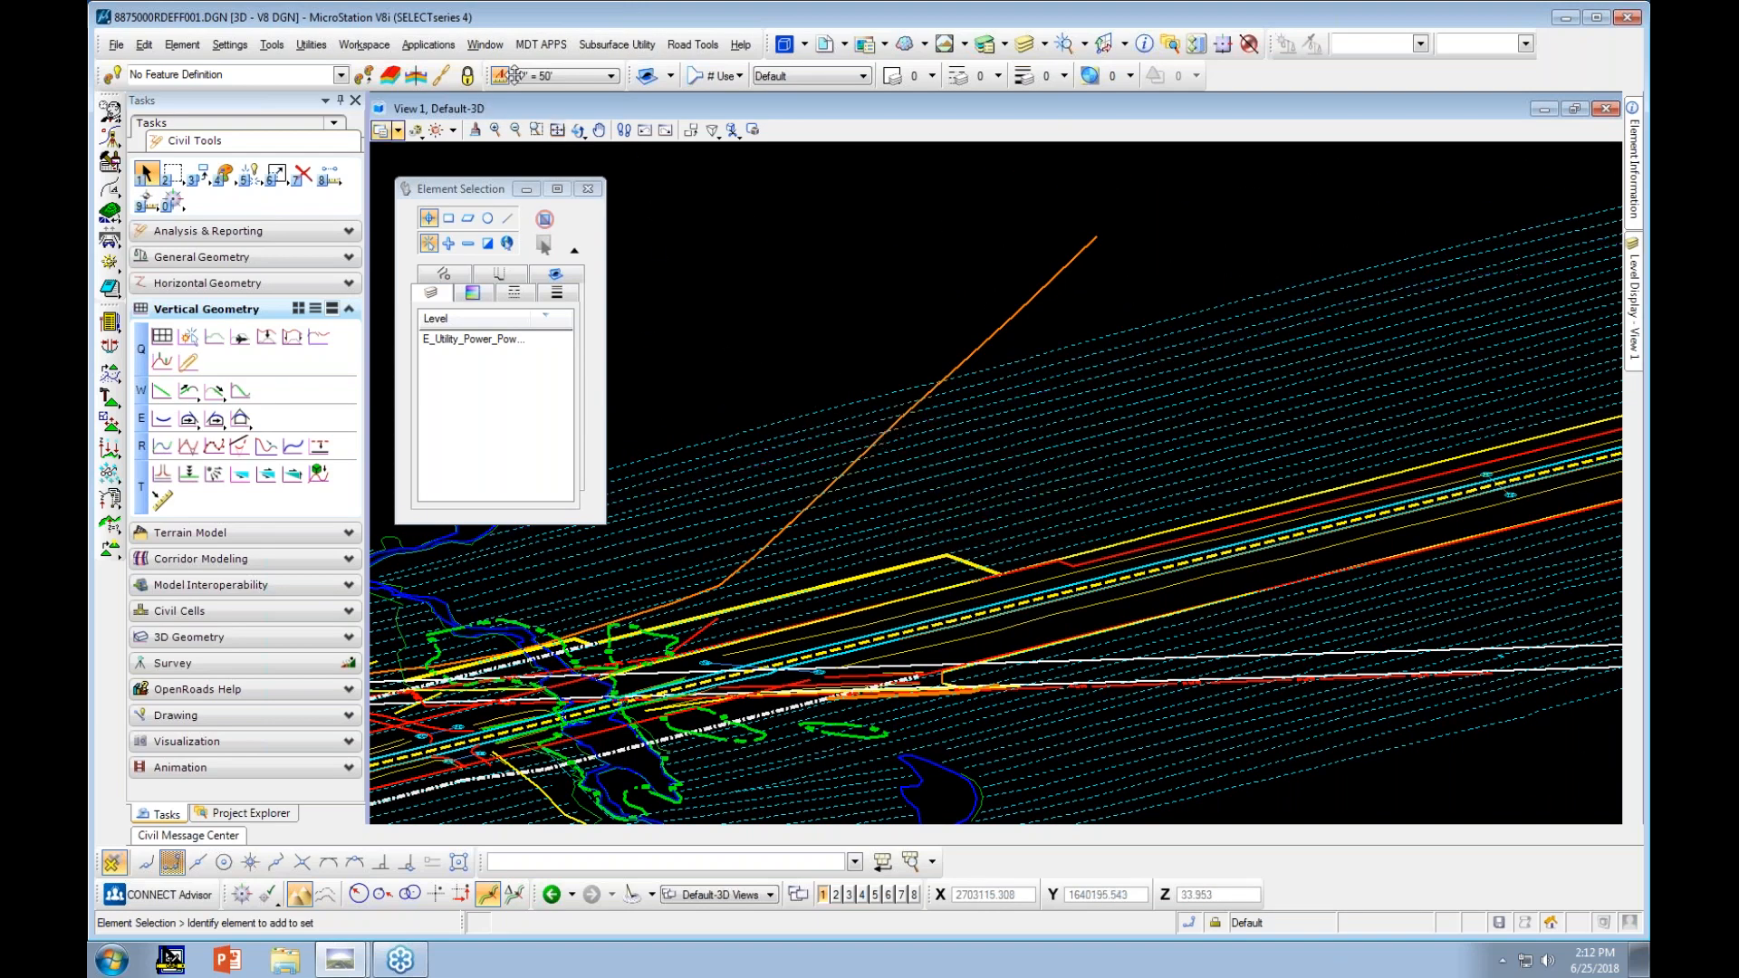
left_click(975, 355)
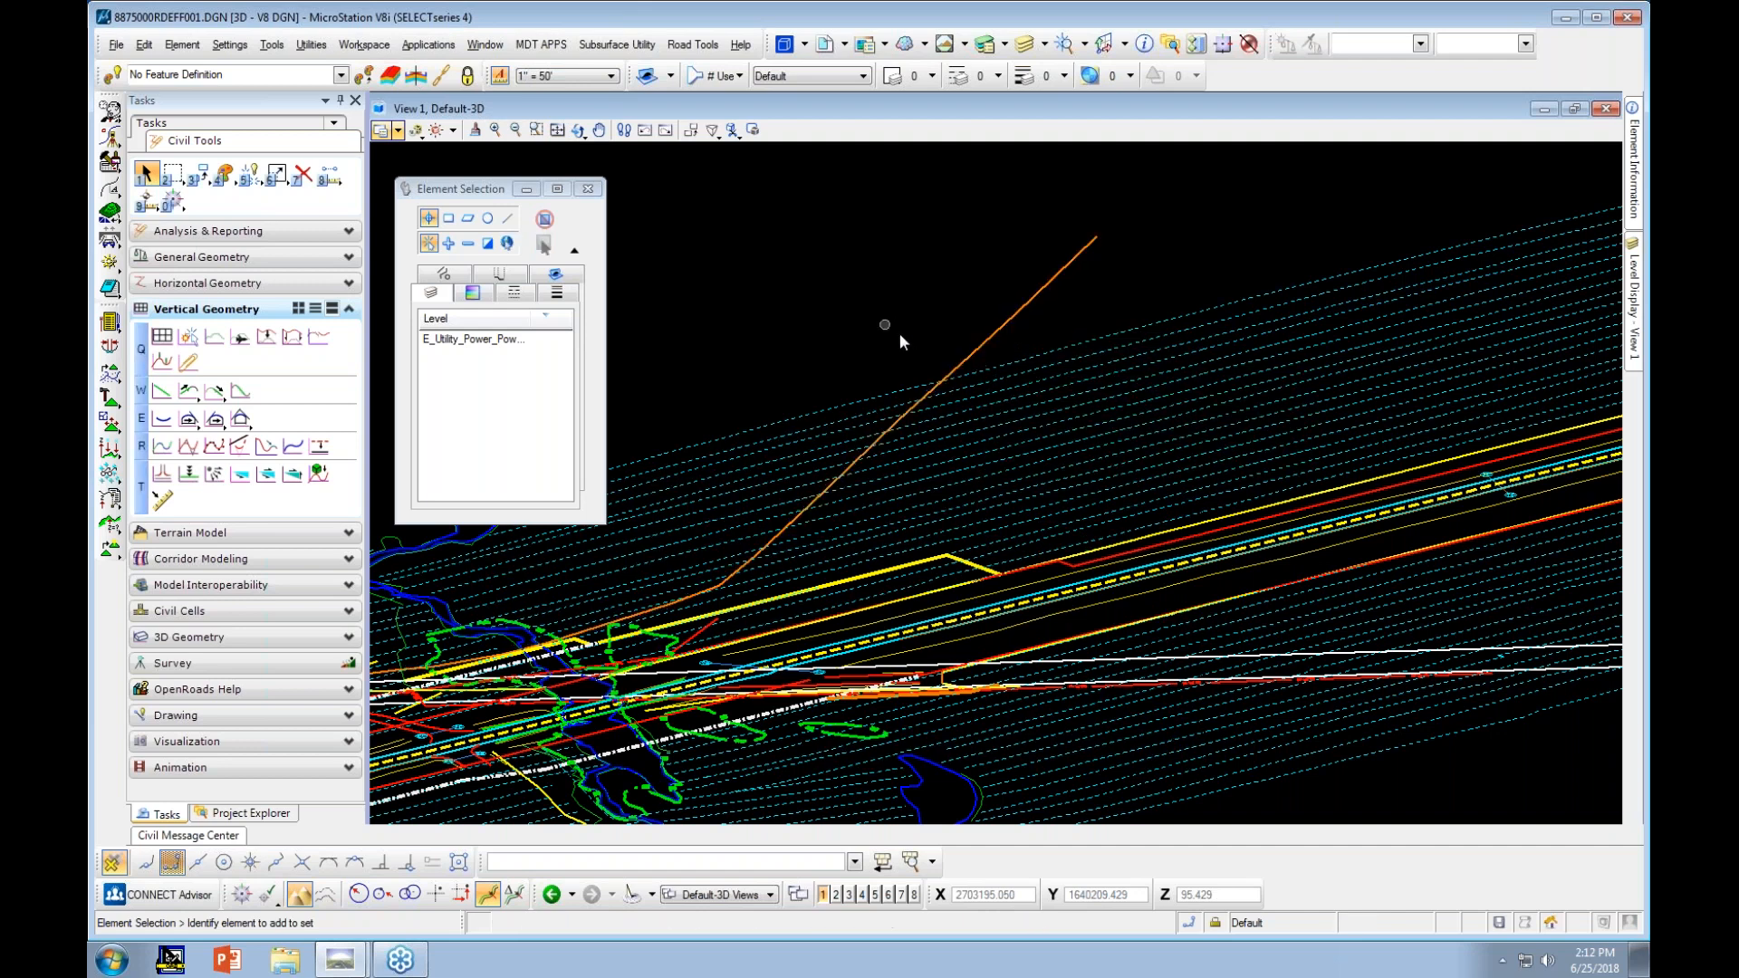
left_click(877, 322)
scroll(1020, 366, "down", 5)
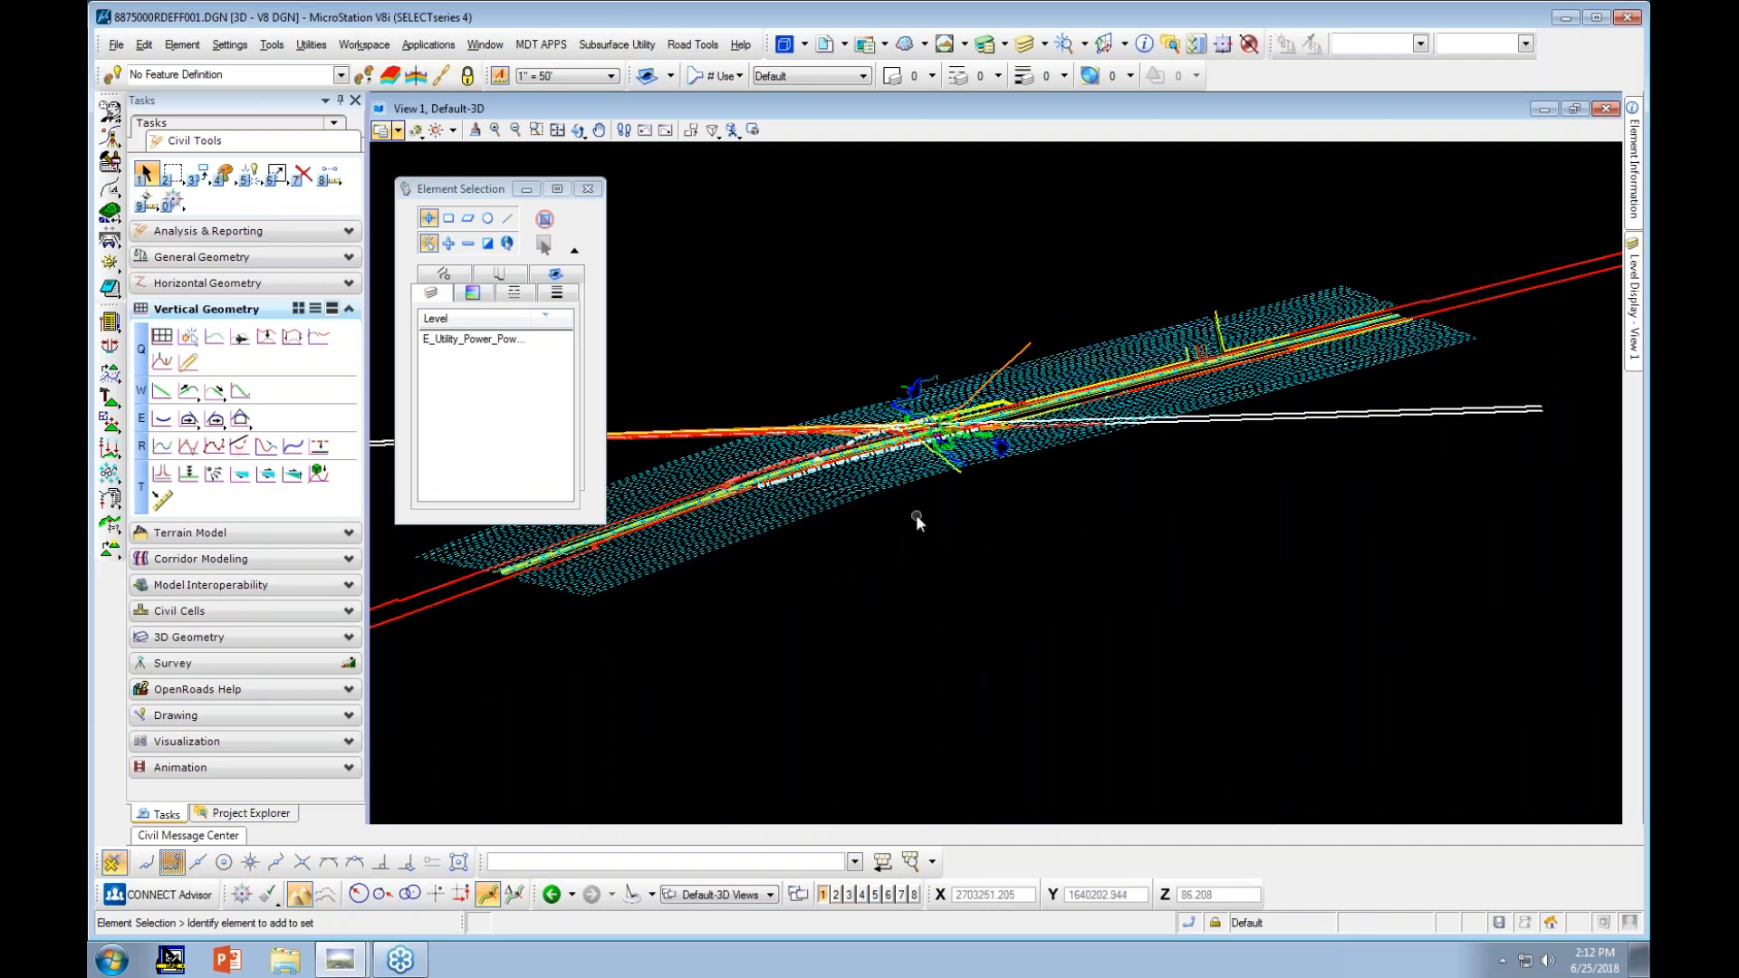
Try to open the alignment file 8875000RDALN001 from the Management folder, declining read-only mode
left_click(116, 44)
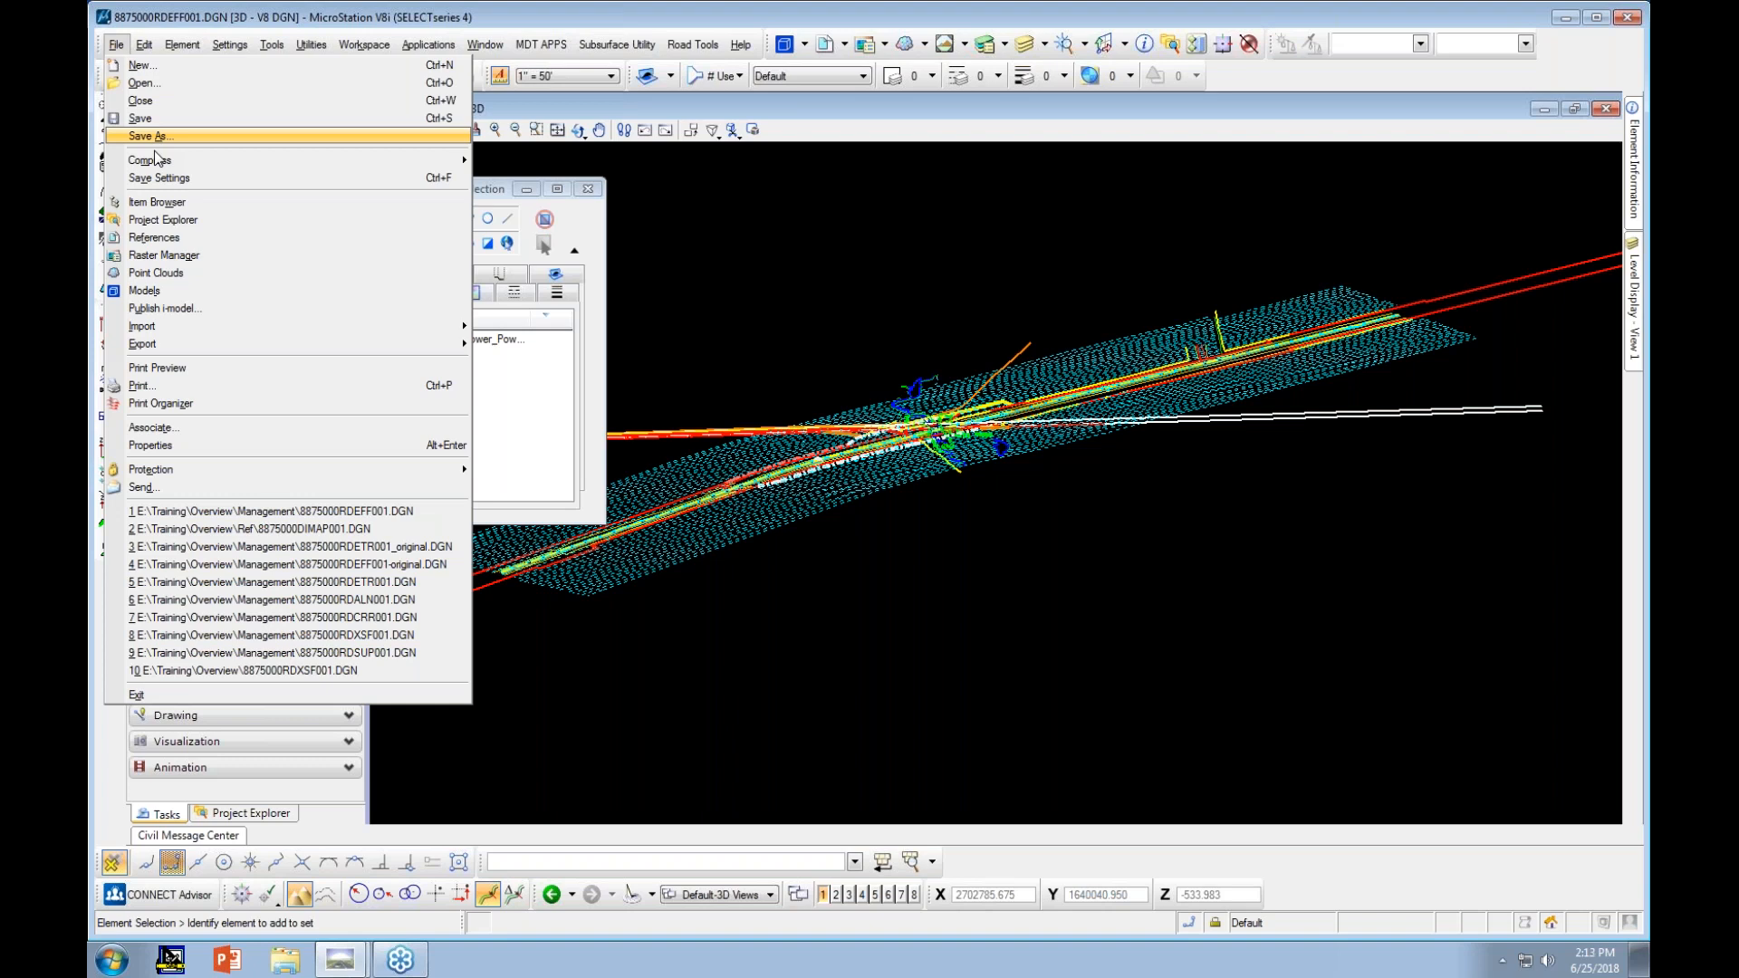
left_click(148, 83)
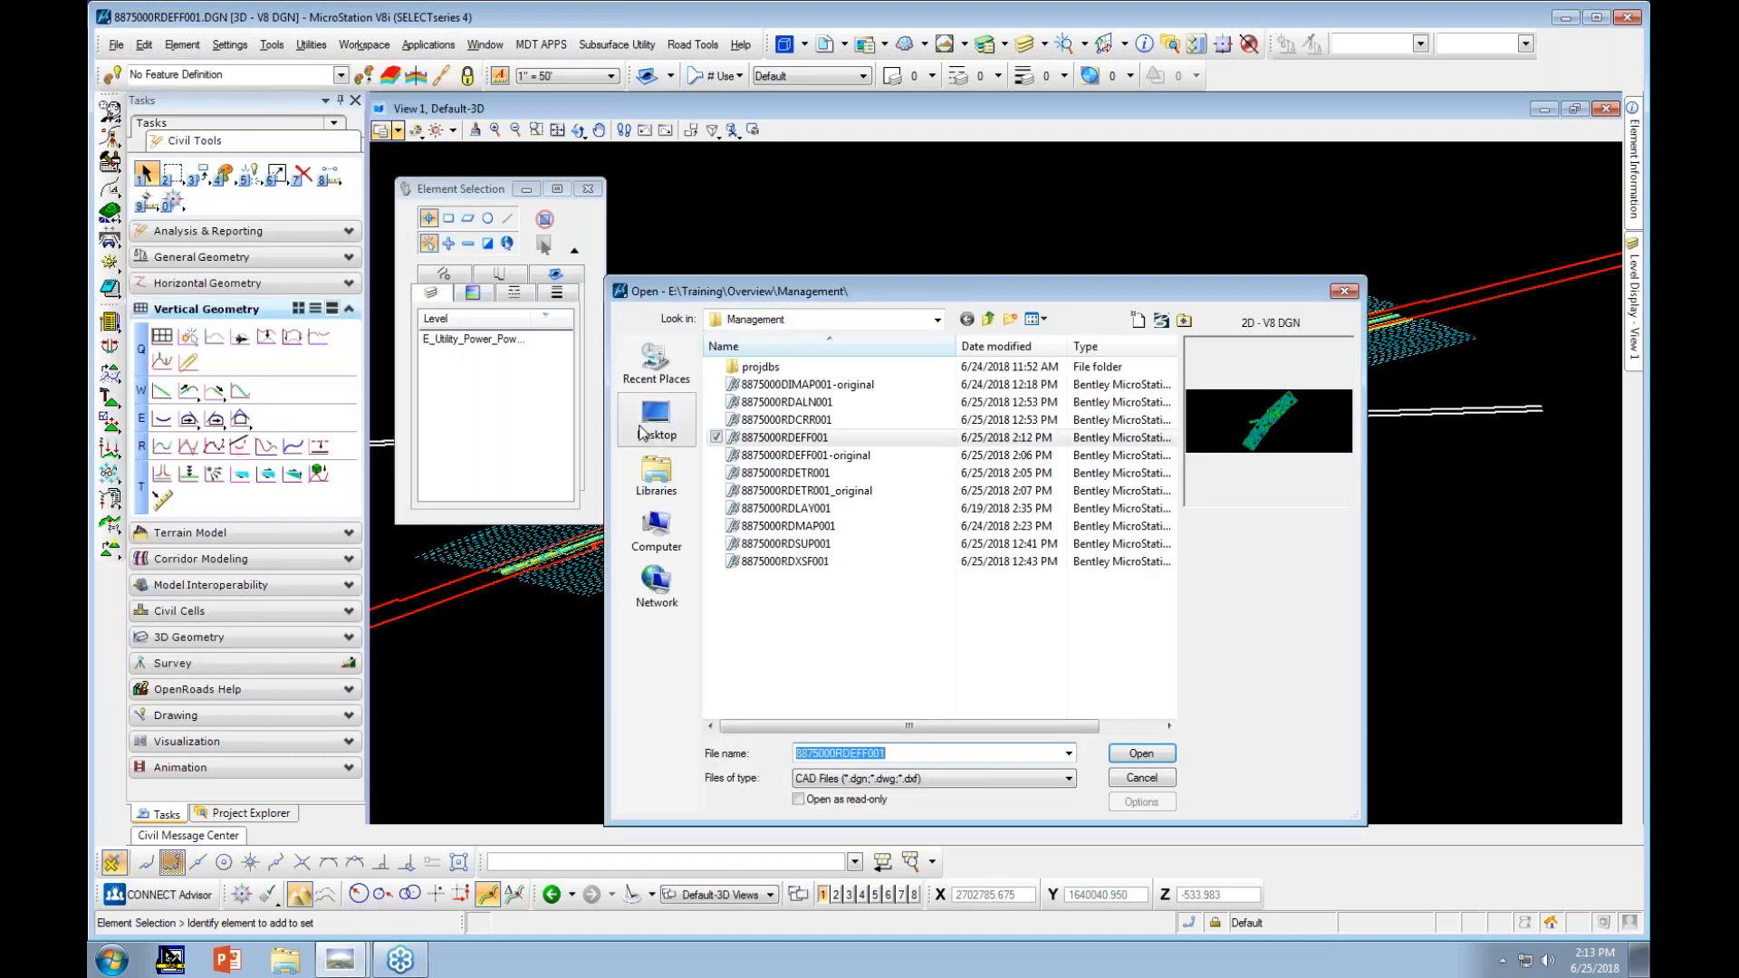
left_click(778, 403)
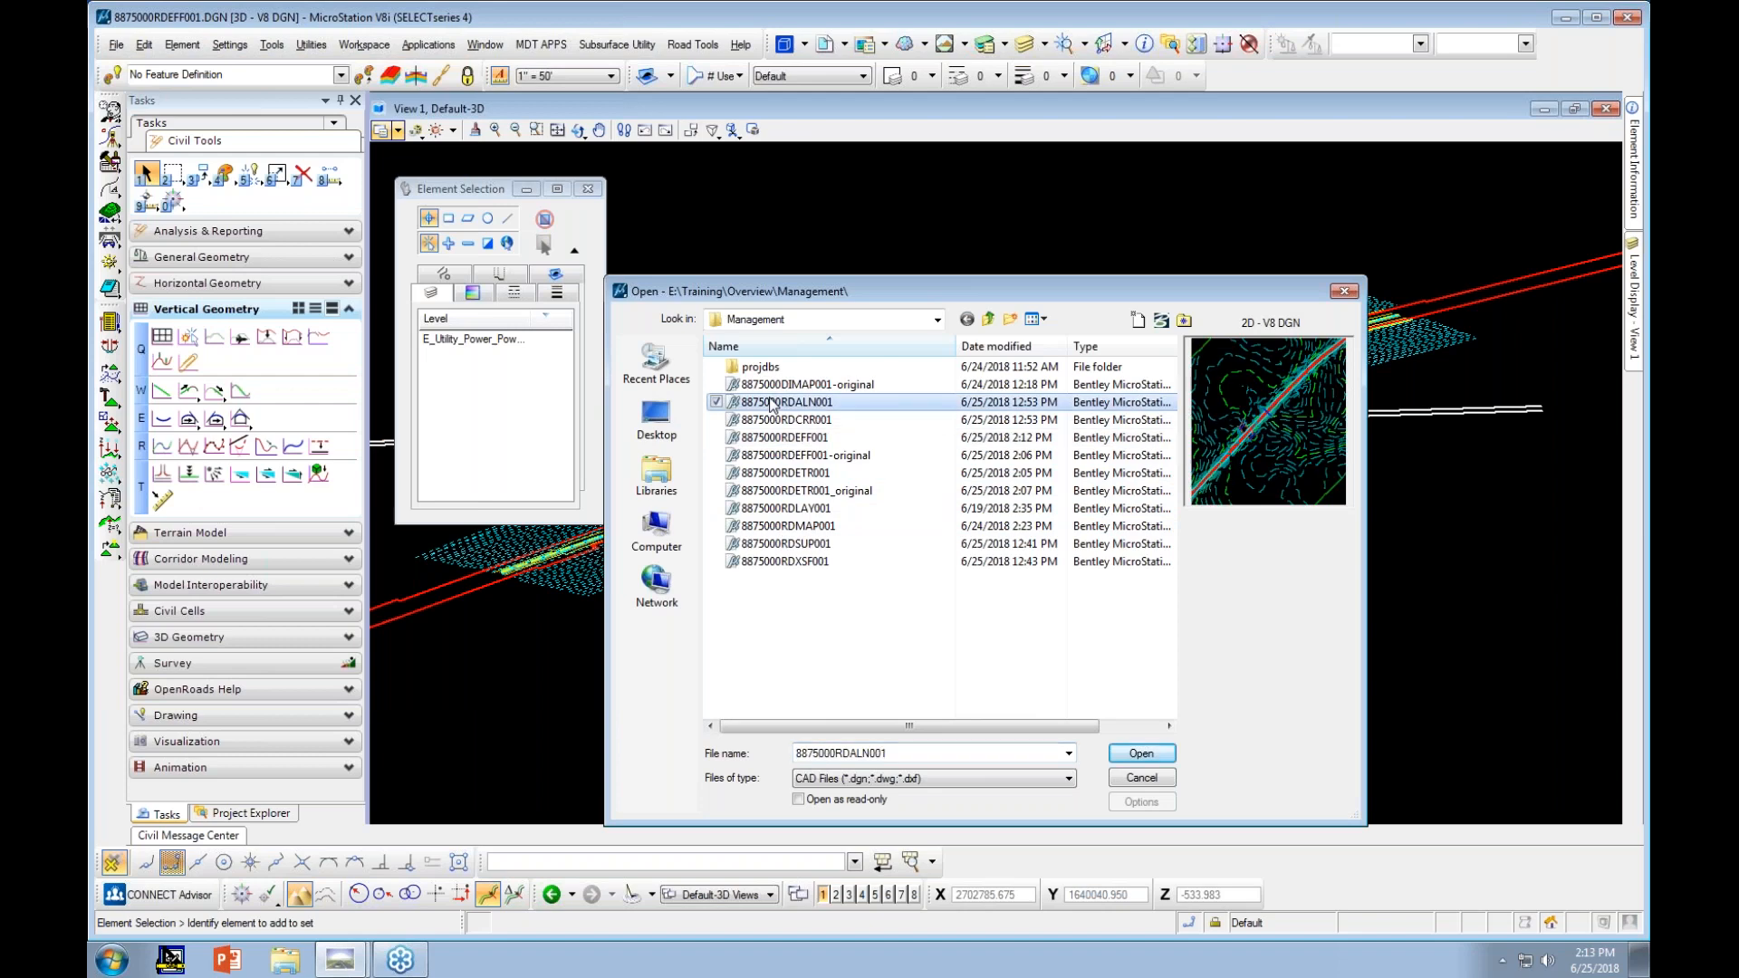
double_click(771, 404)
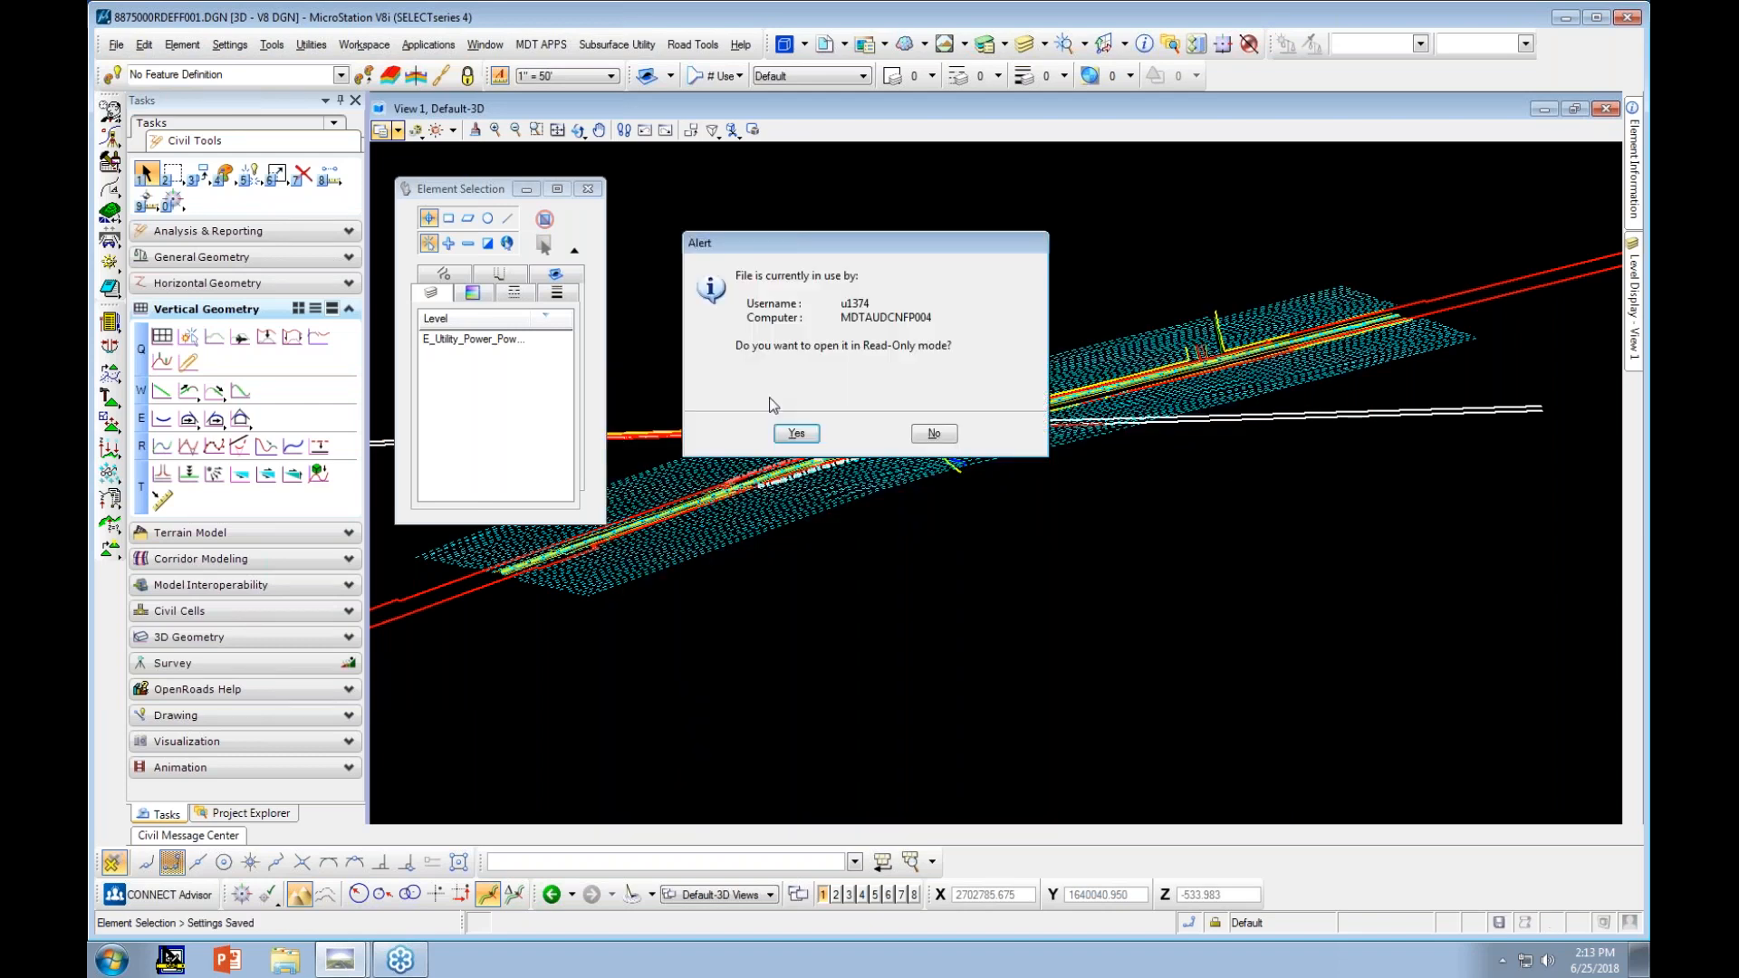
left_click(930, 434)
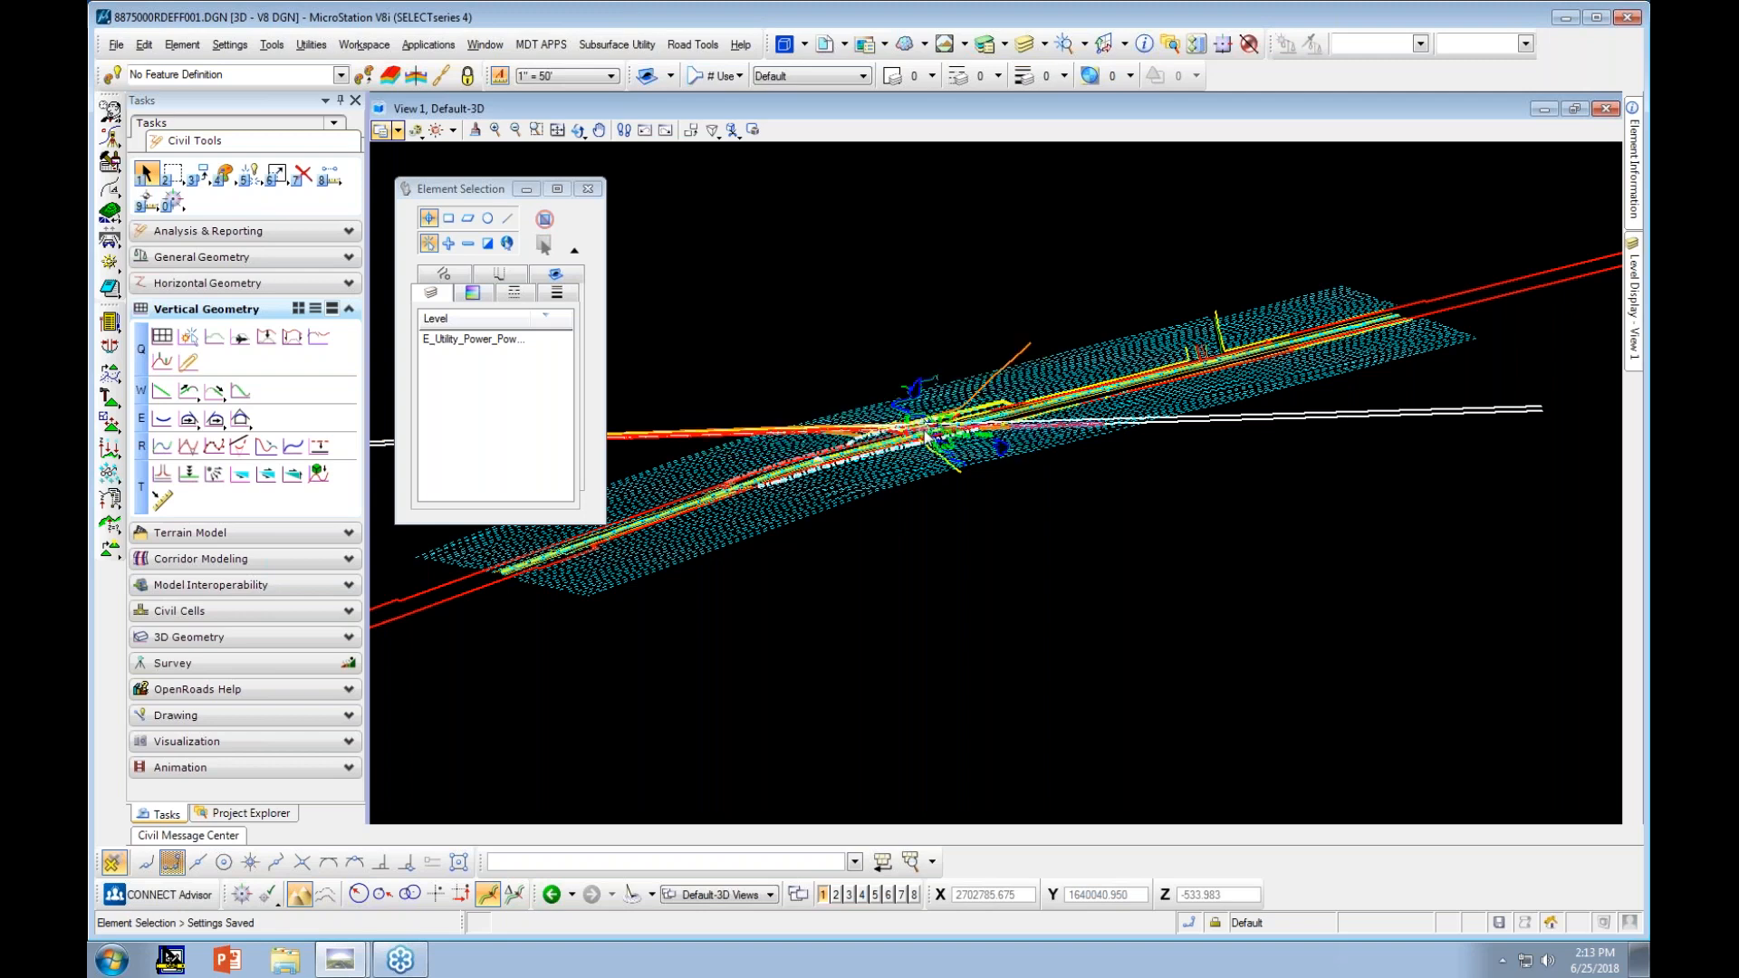
Switch to the MicroStation session that already has 8875000RDALN001.DGN open
left_click(335, 960)
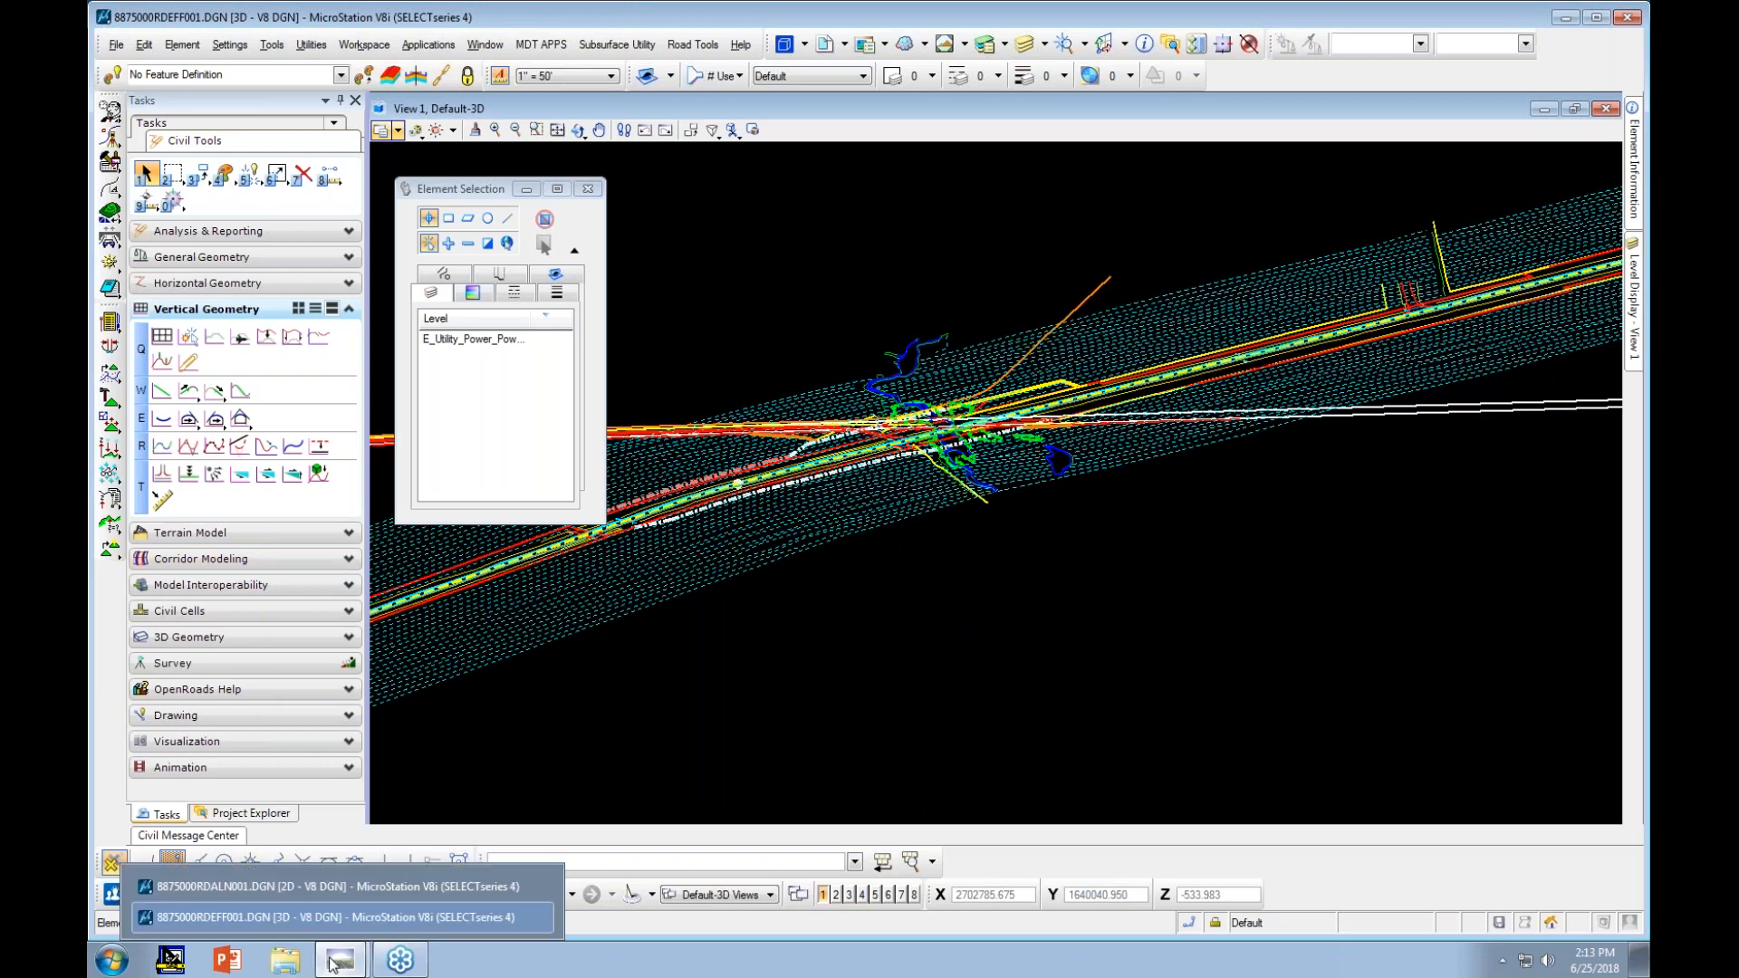
left_click(351, 895)
left_click(352, 895)
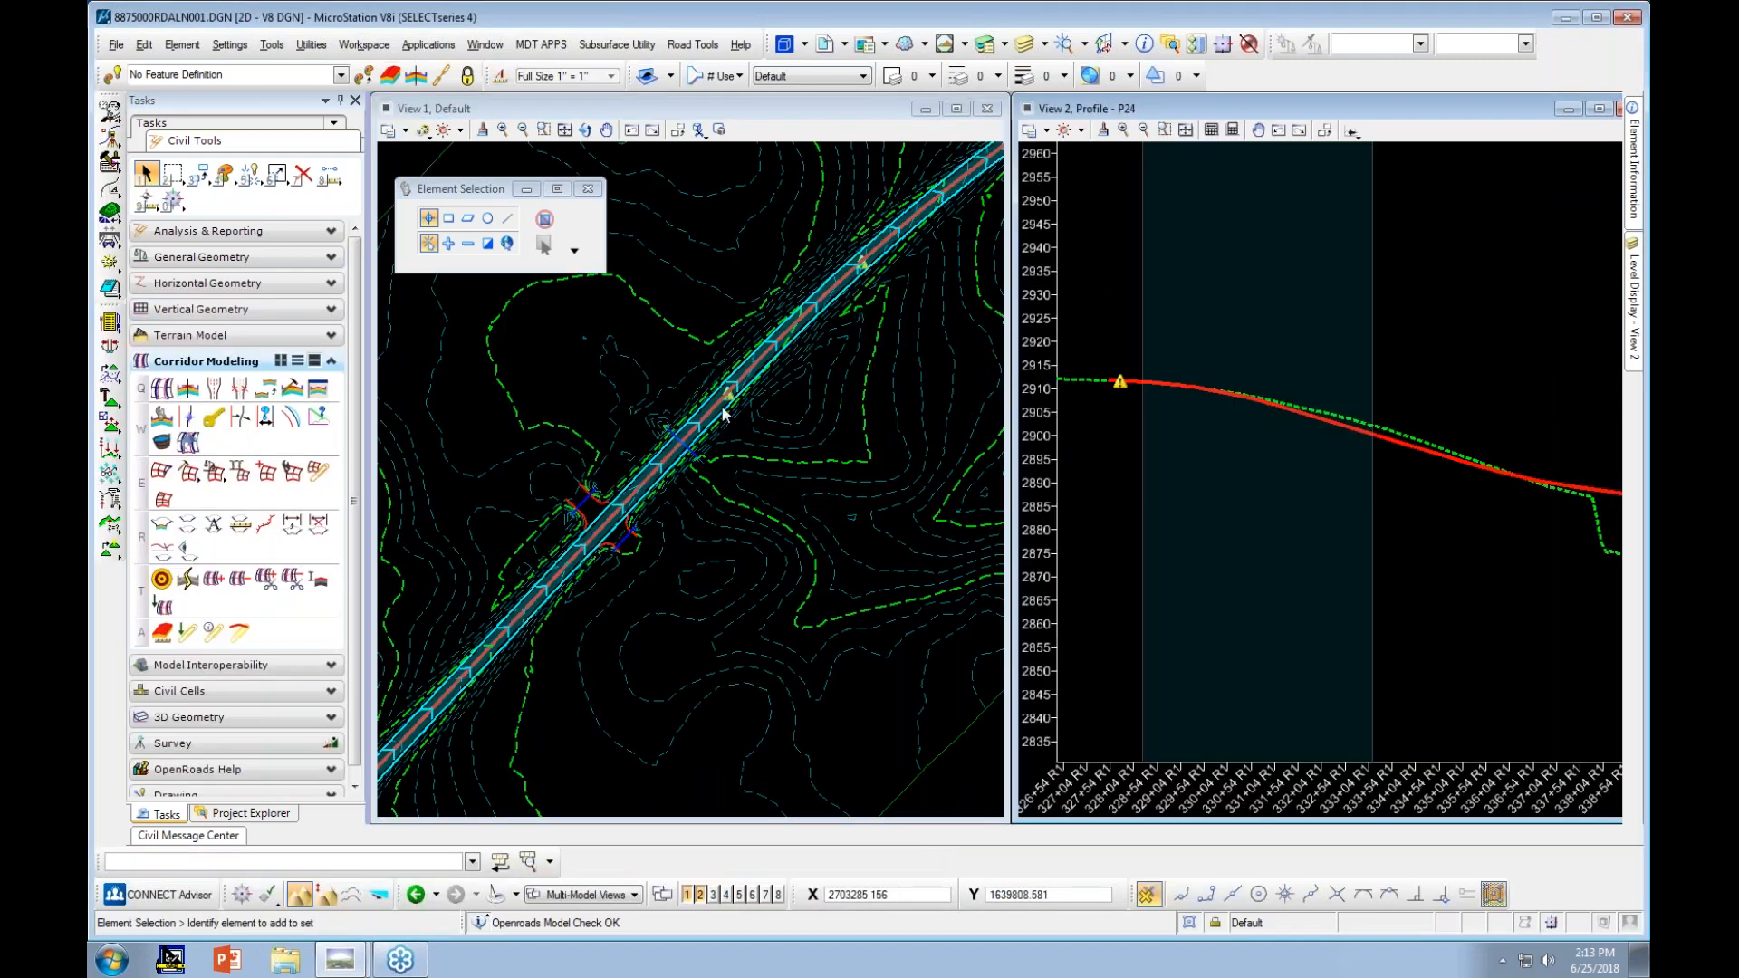
Select the P24 alignment in the plan view and examine its tangents and curve along the terrain corridor
scroll(616, 685, "up", 2)
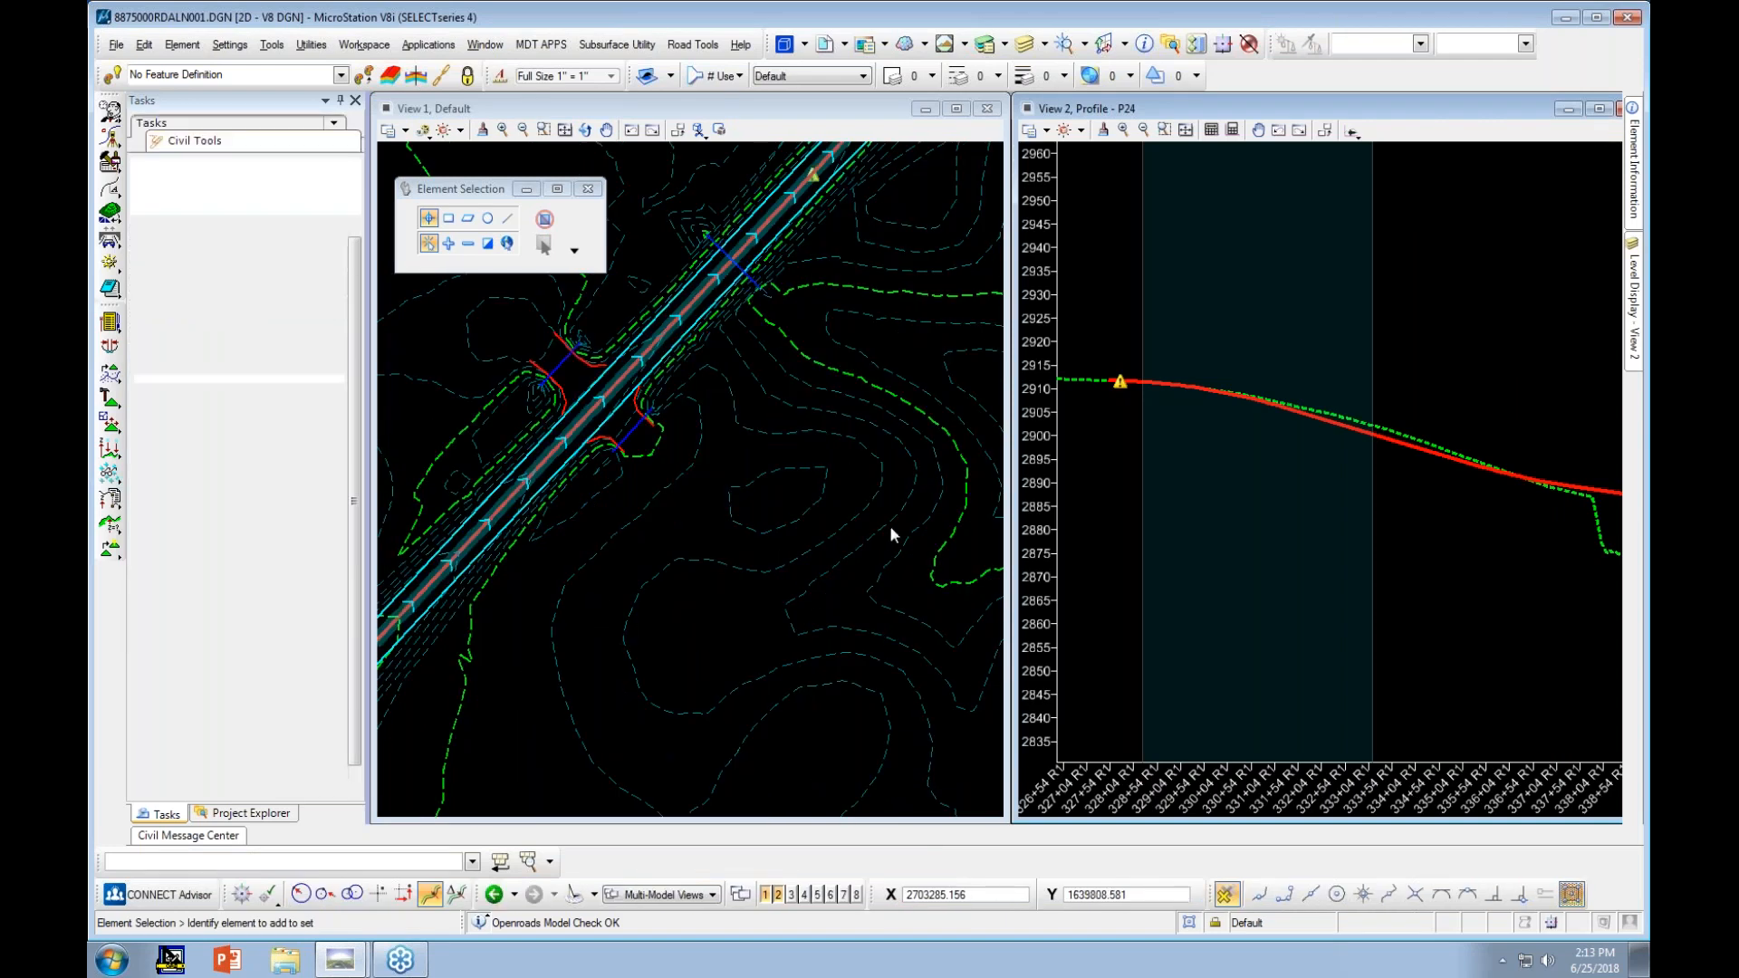
scroll(743, 489, "up", 2)
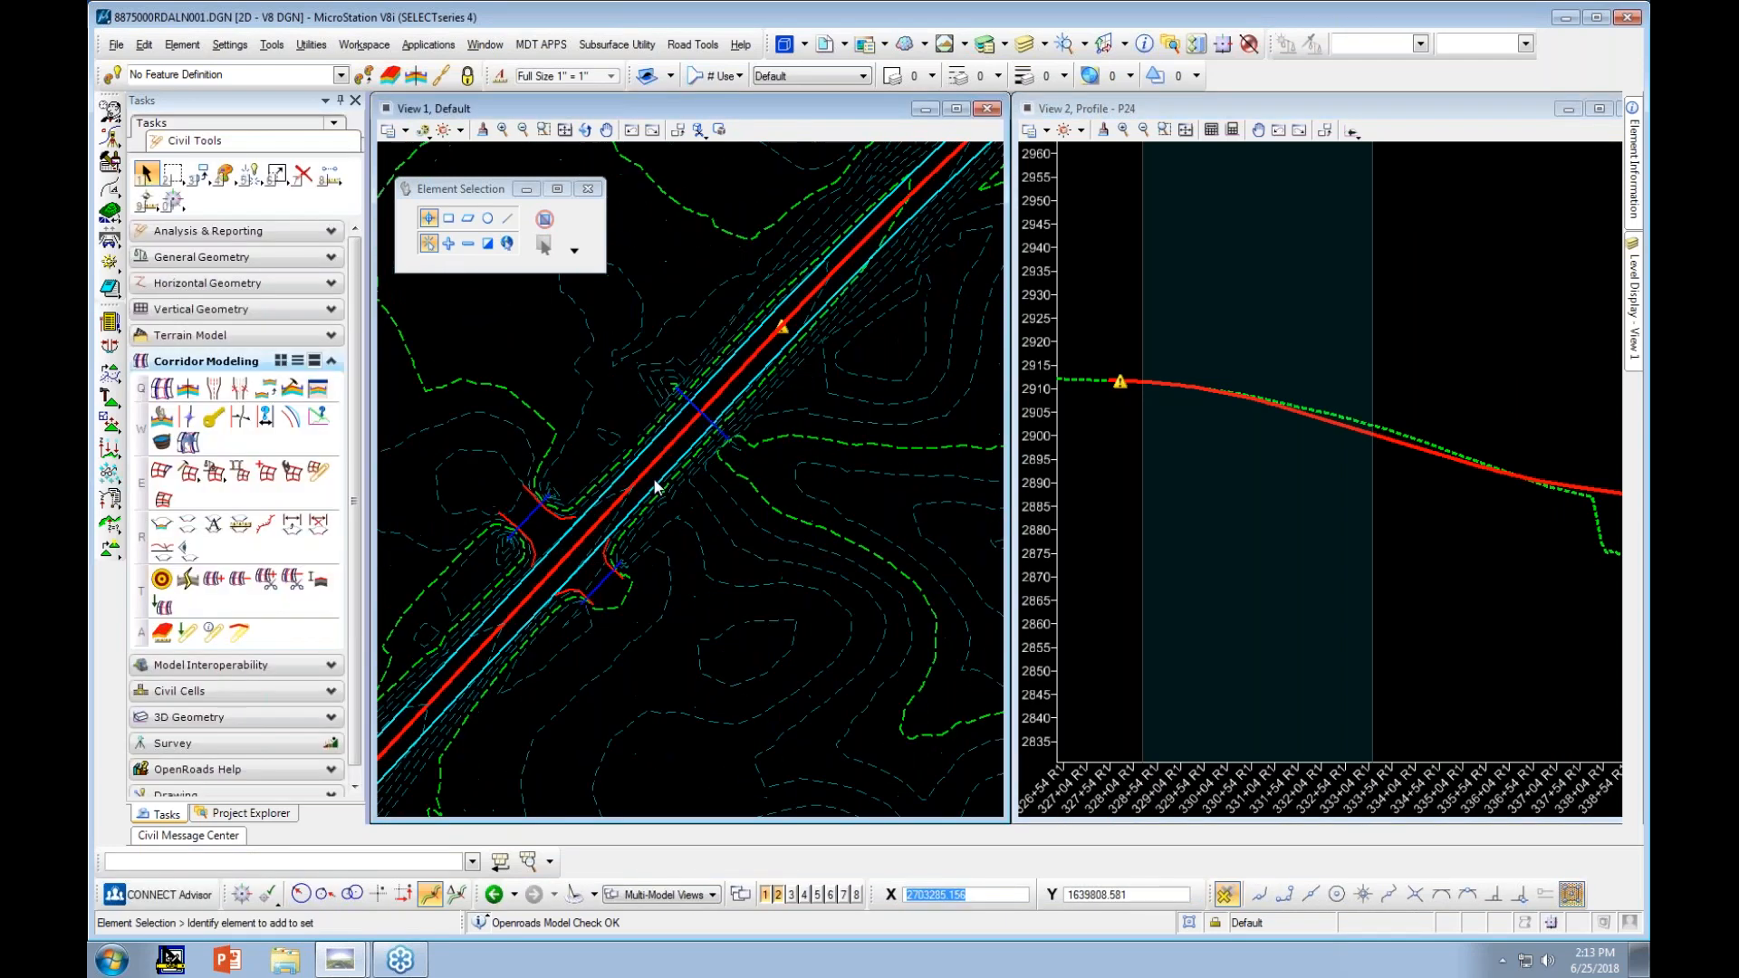
scroll(806, 487, "down", 5)
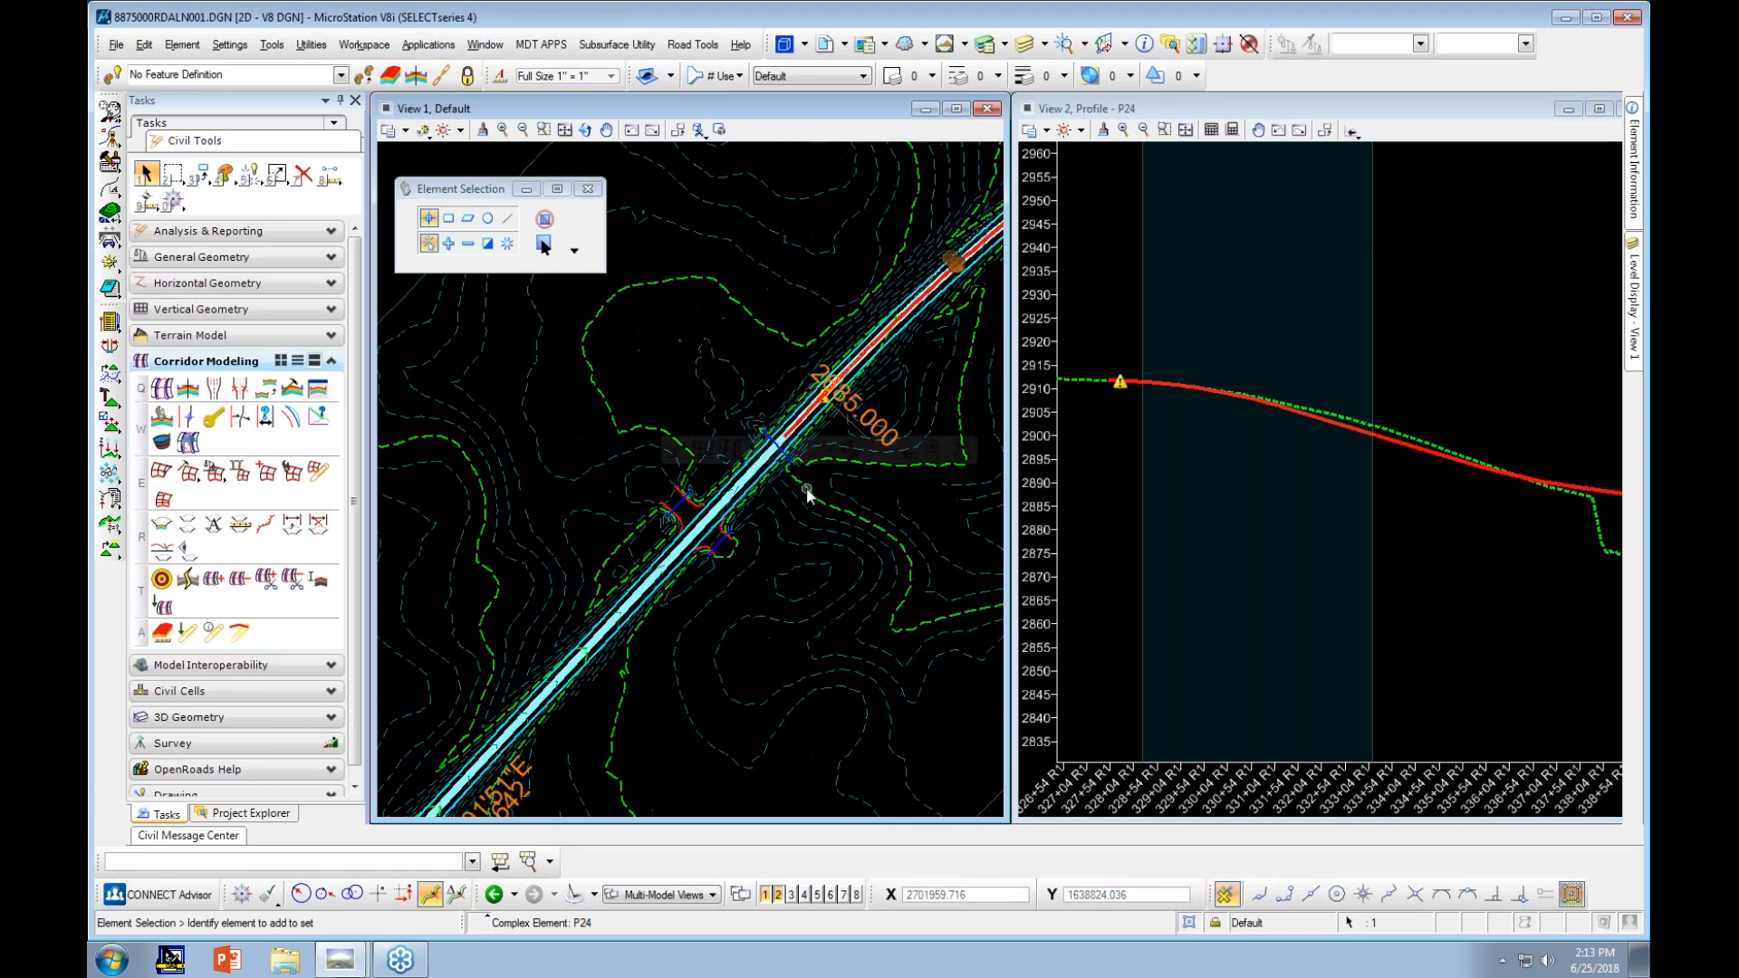
middle_click_drag(850, 561, 702, 563)
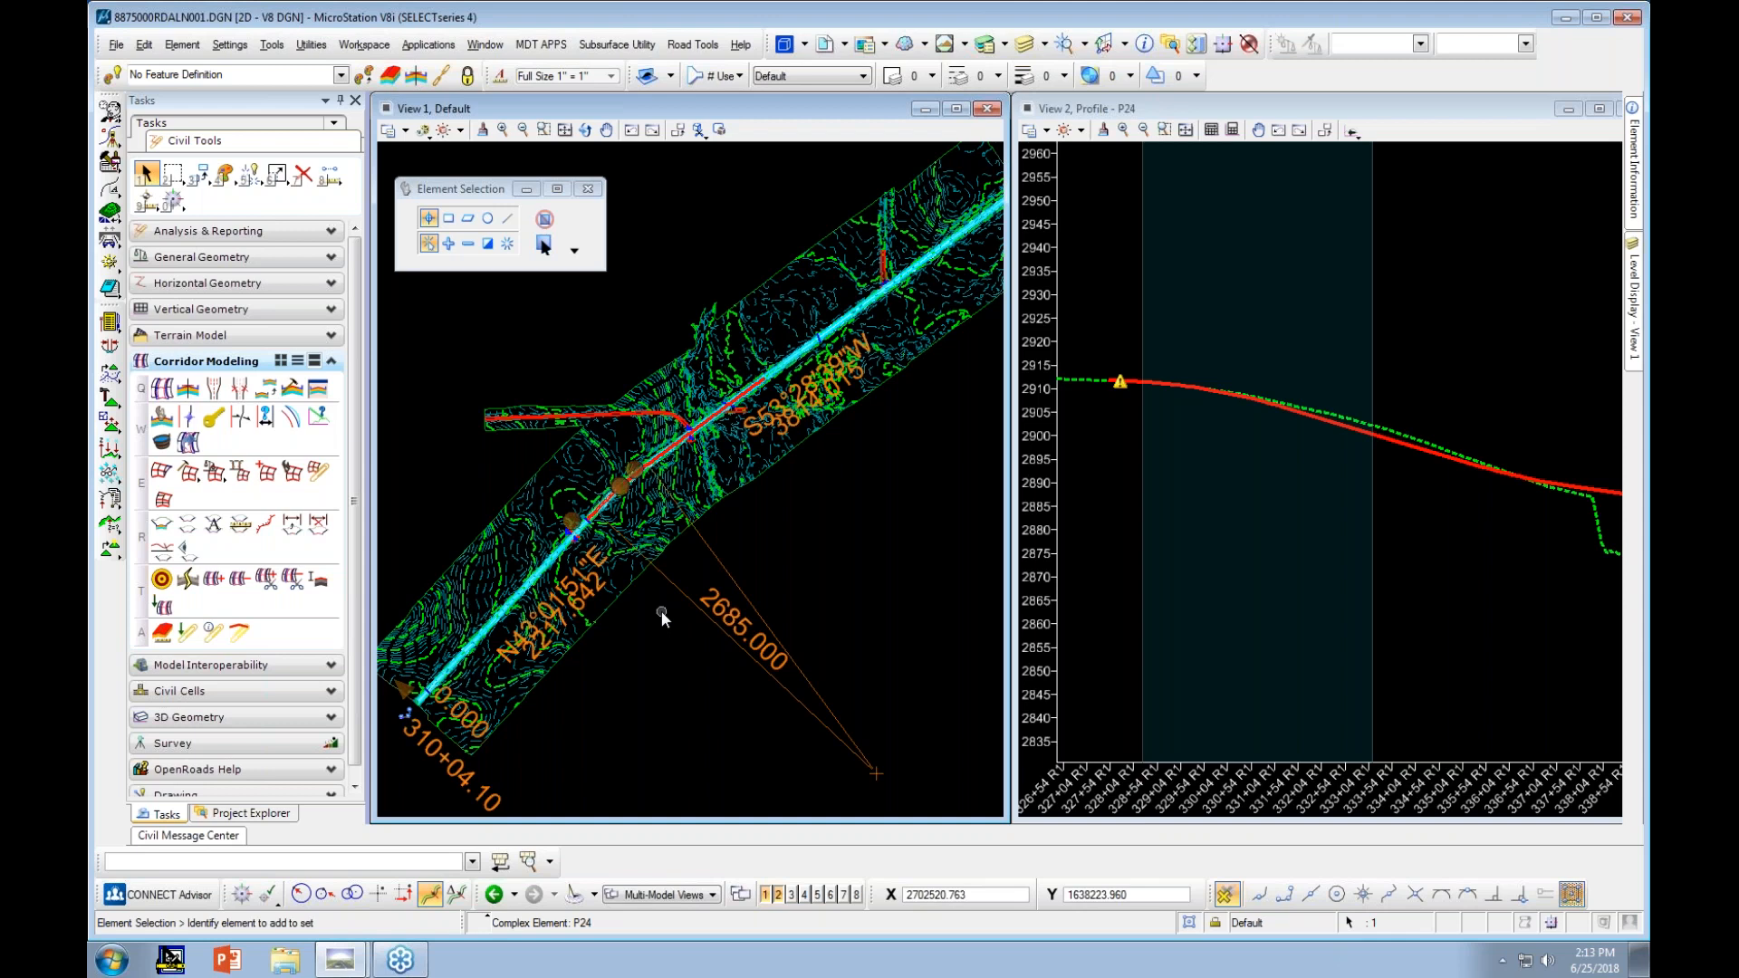
scroll(716, 703, "up", 2)
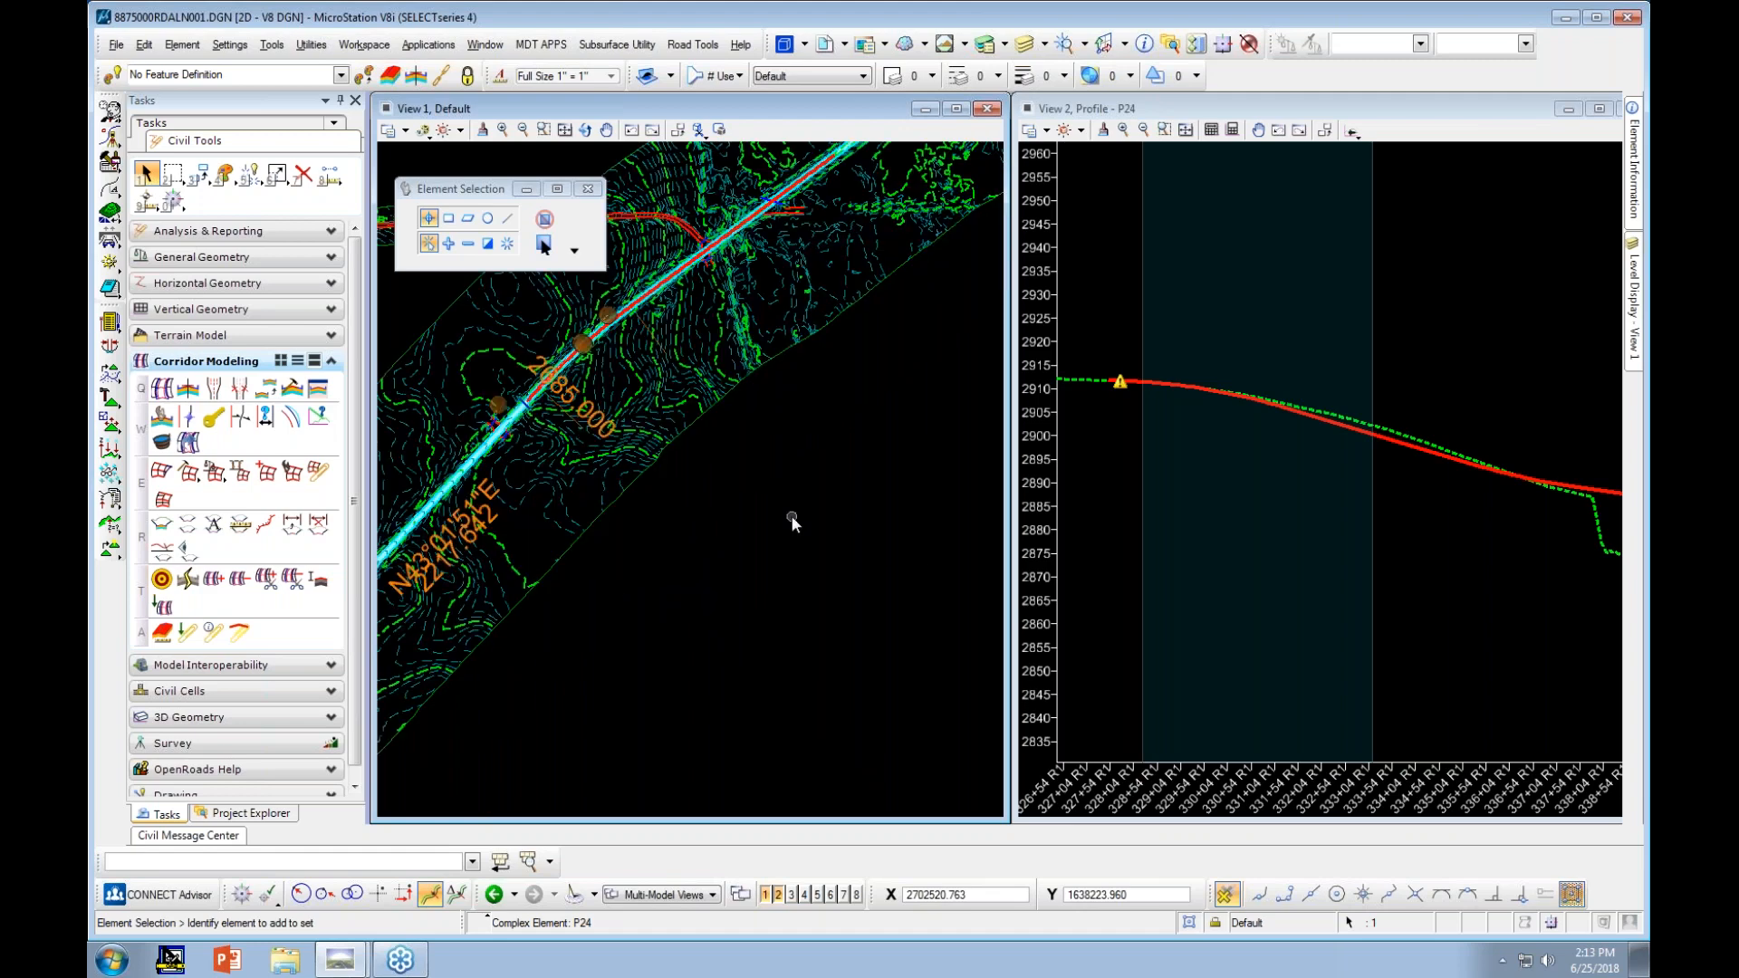
scroll(791, 515, "down", 2)
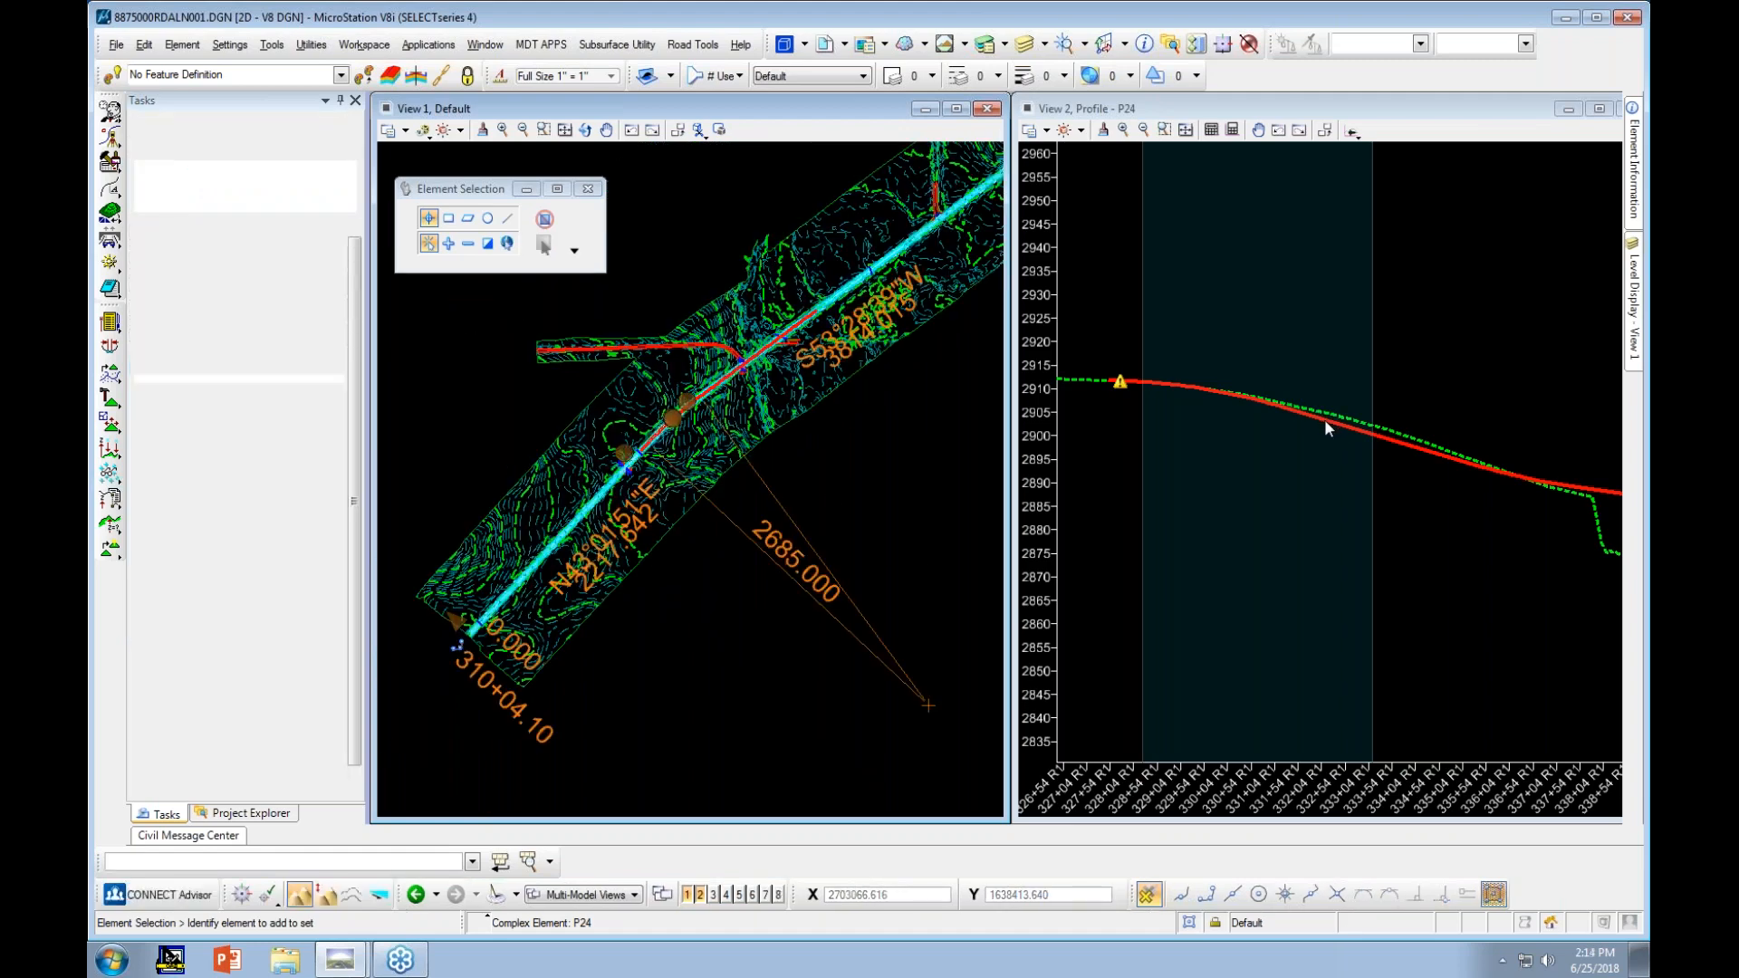
Select the active P24 profile, examine its grades and vertical curves against the existing ground, and clear the selection
left_click(1325, 418)
scroll(1189, 465, "down", 4)
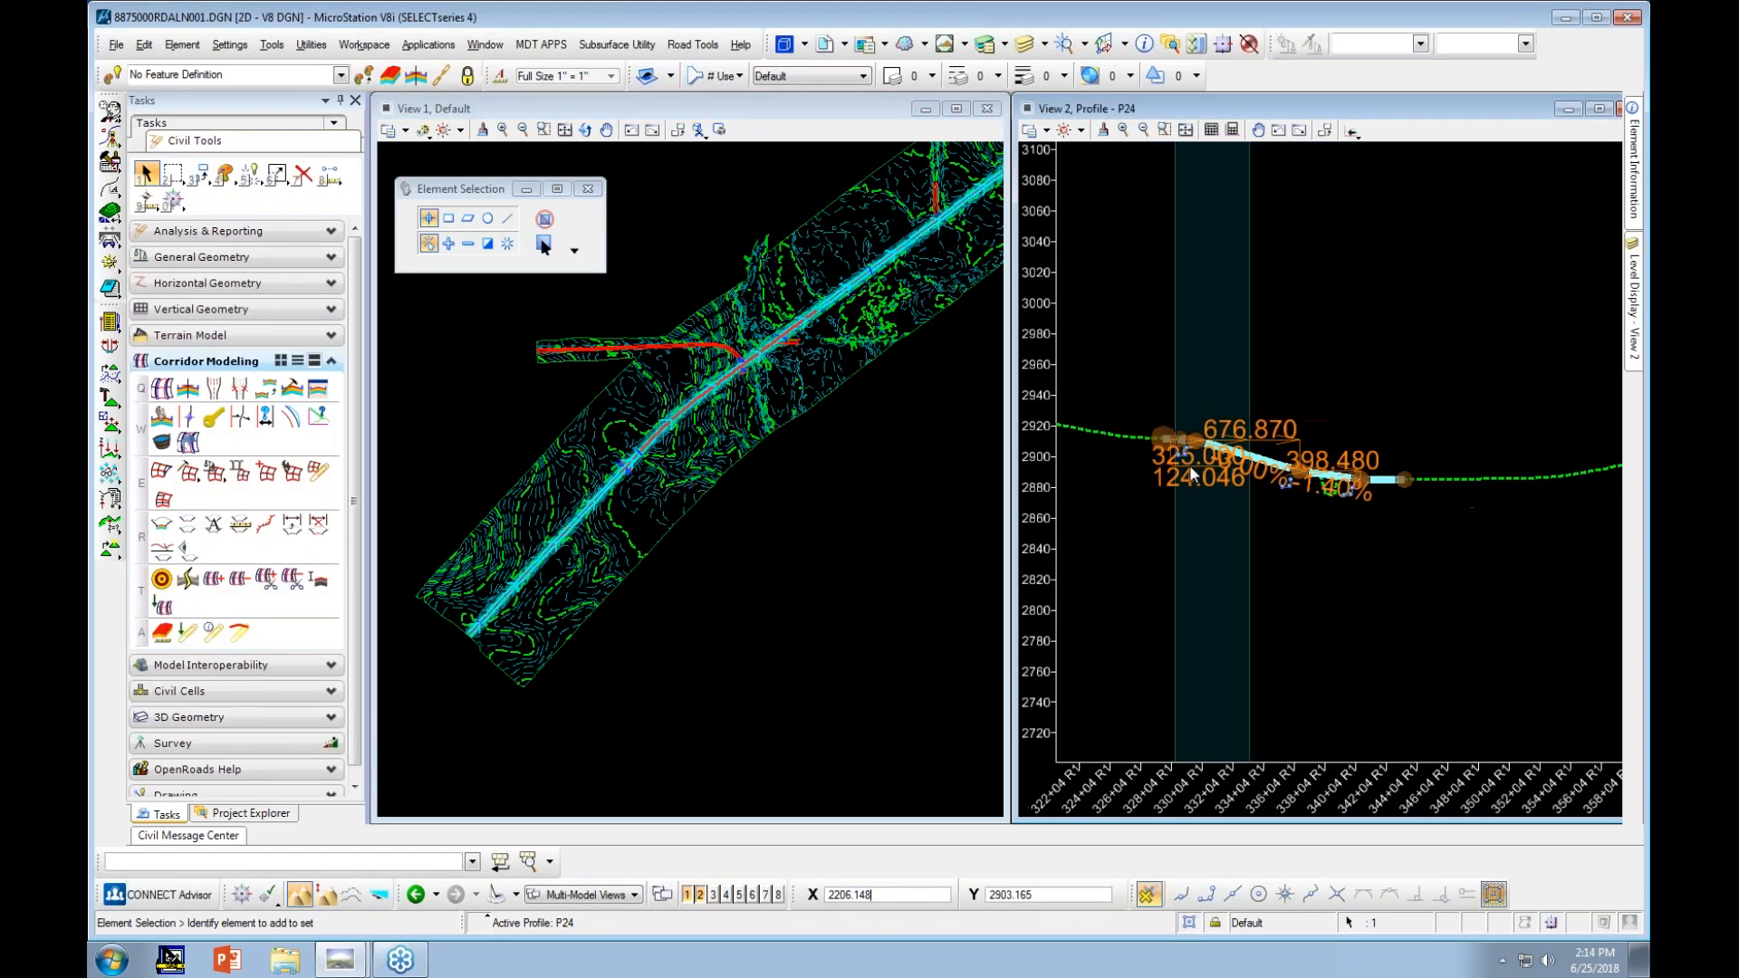
scroll(1209, 474, "up", 4)
middle_click_drag(1346, 493, 1429, 494)
scroll(1304, 605, "up", 3)
scroll(1279, 456, "down", 3)
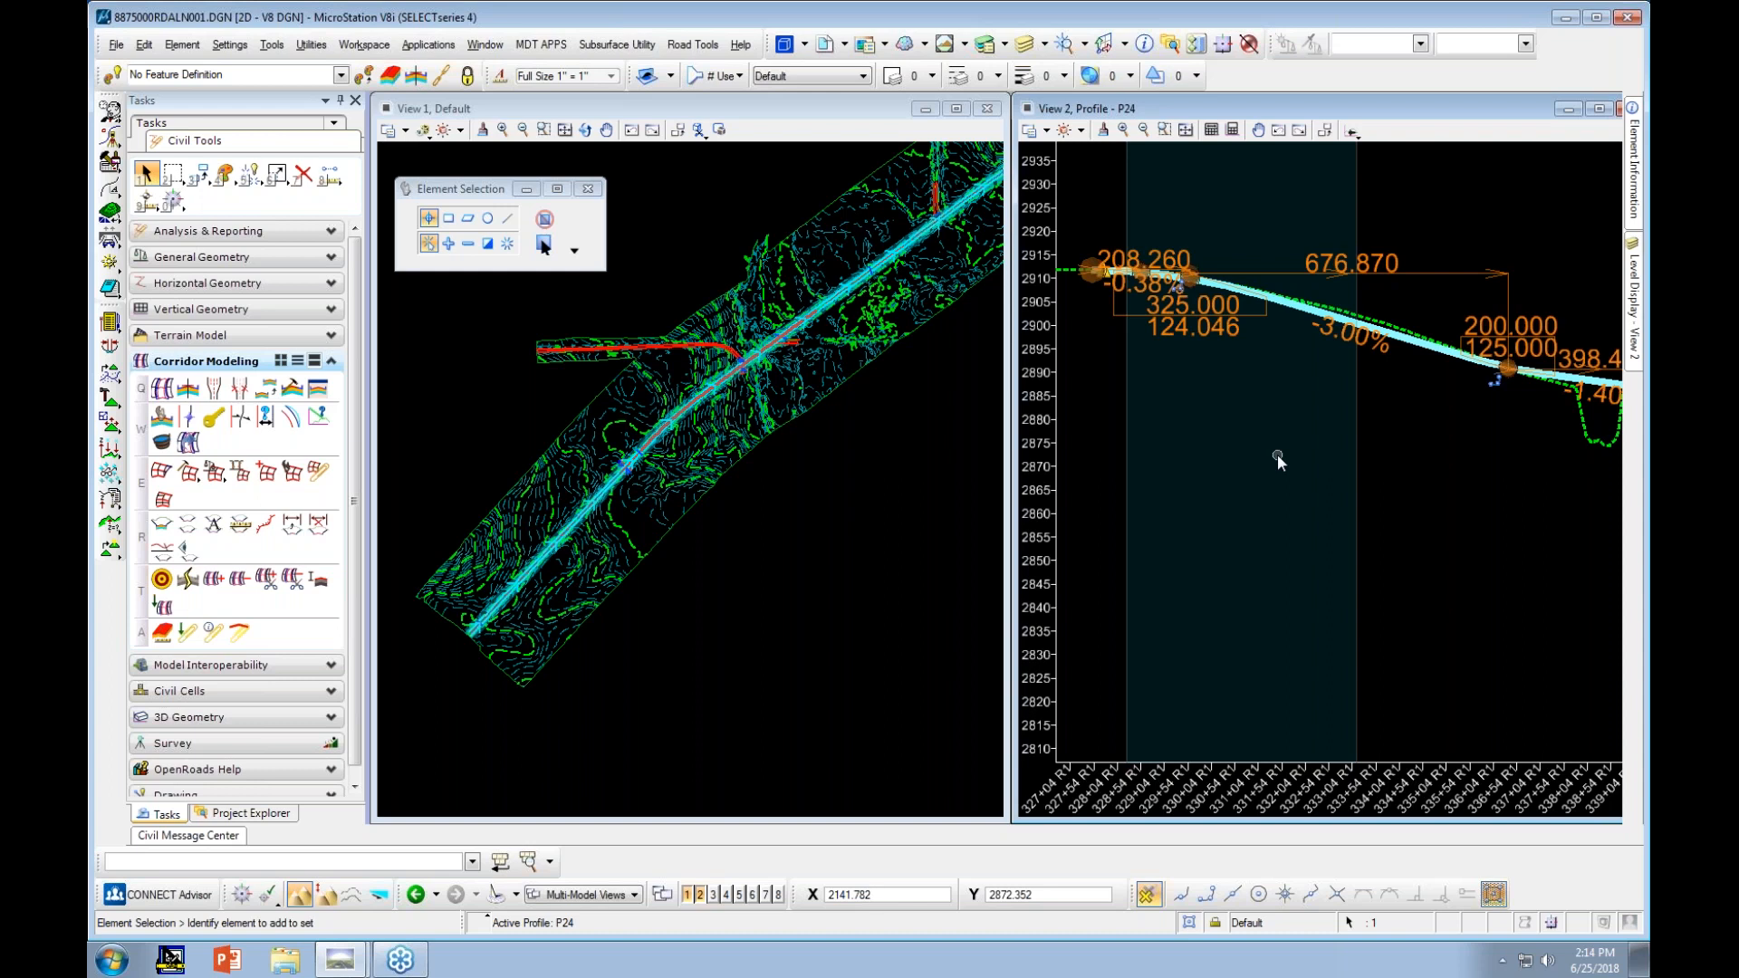
left_click(851, 547)
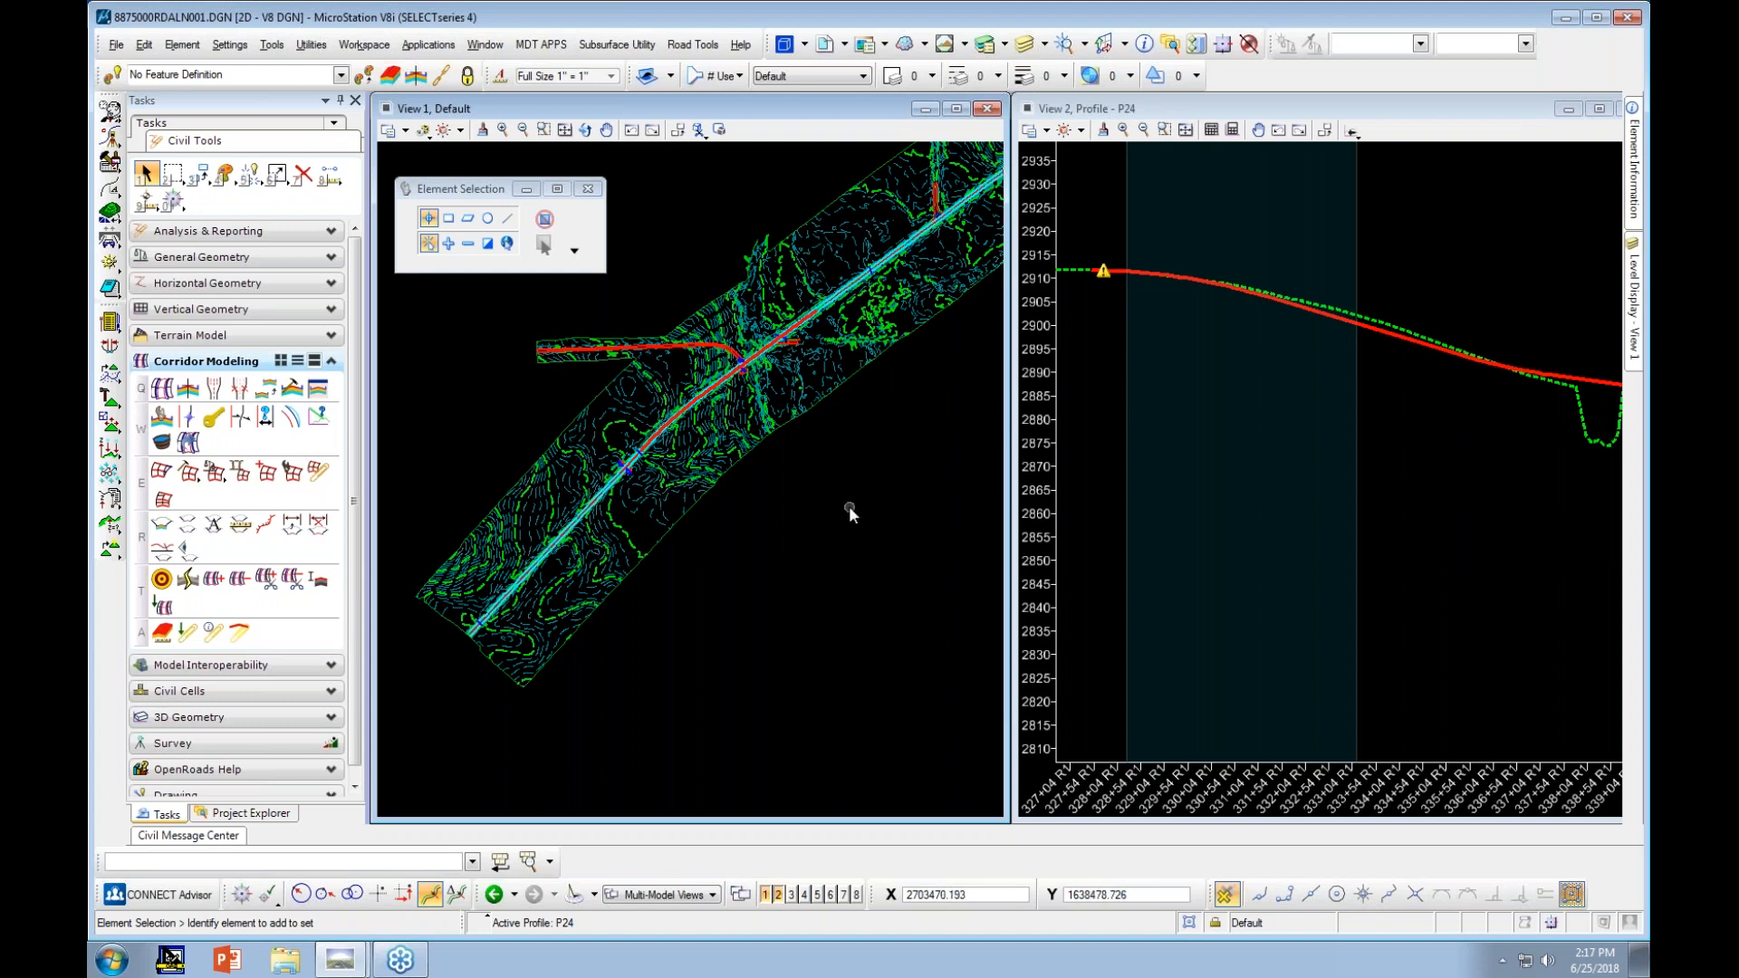
Open the superelevation file 8875000RDSUP001 from the Management folder
left_click(851, 505)
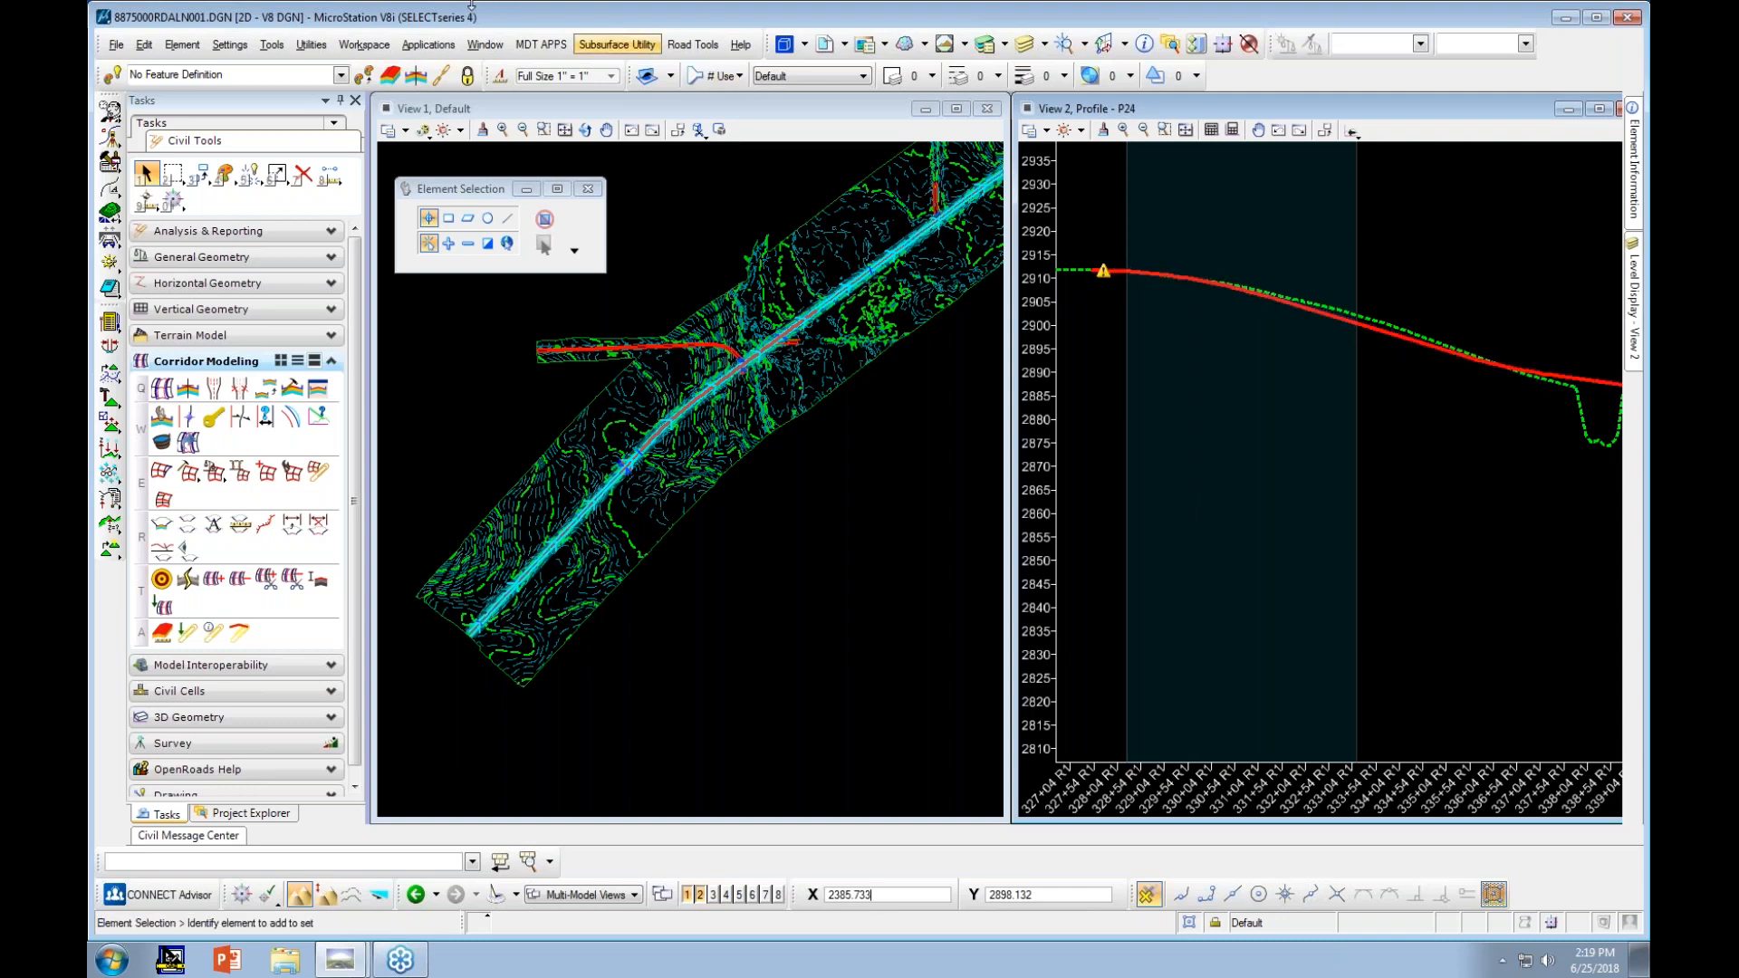
left_click(112, 47)
left_click(140, 84)
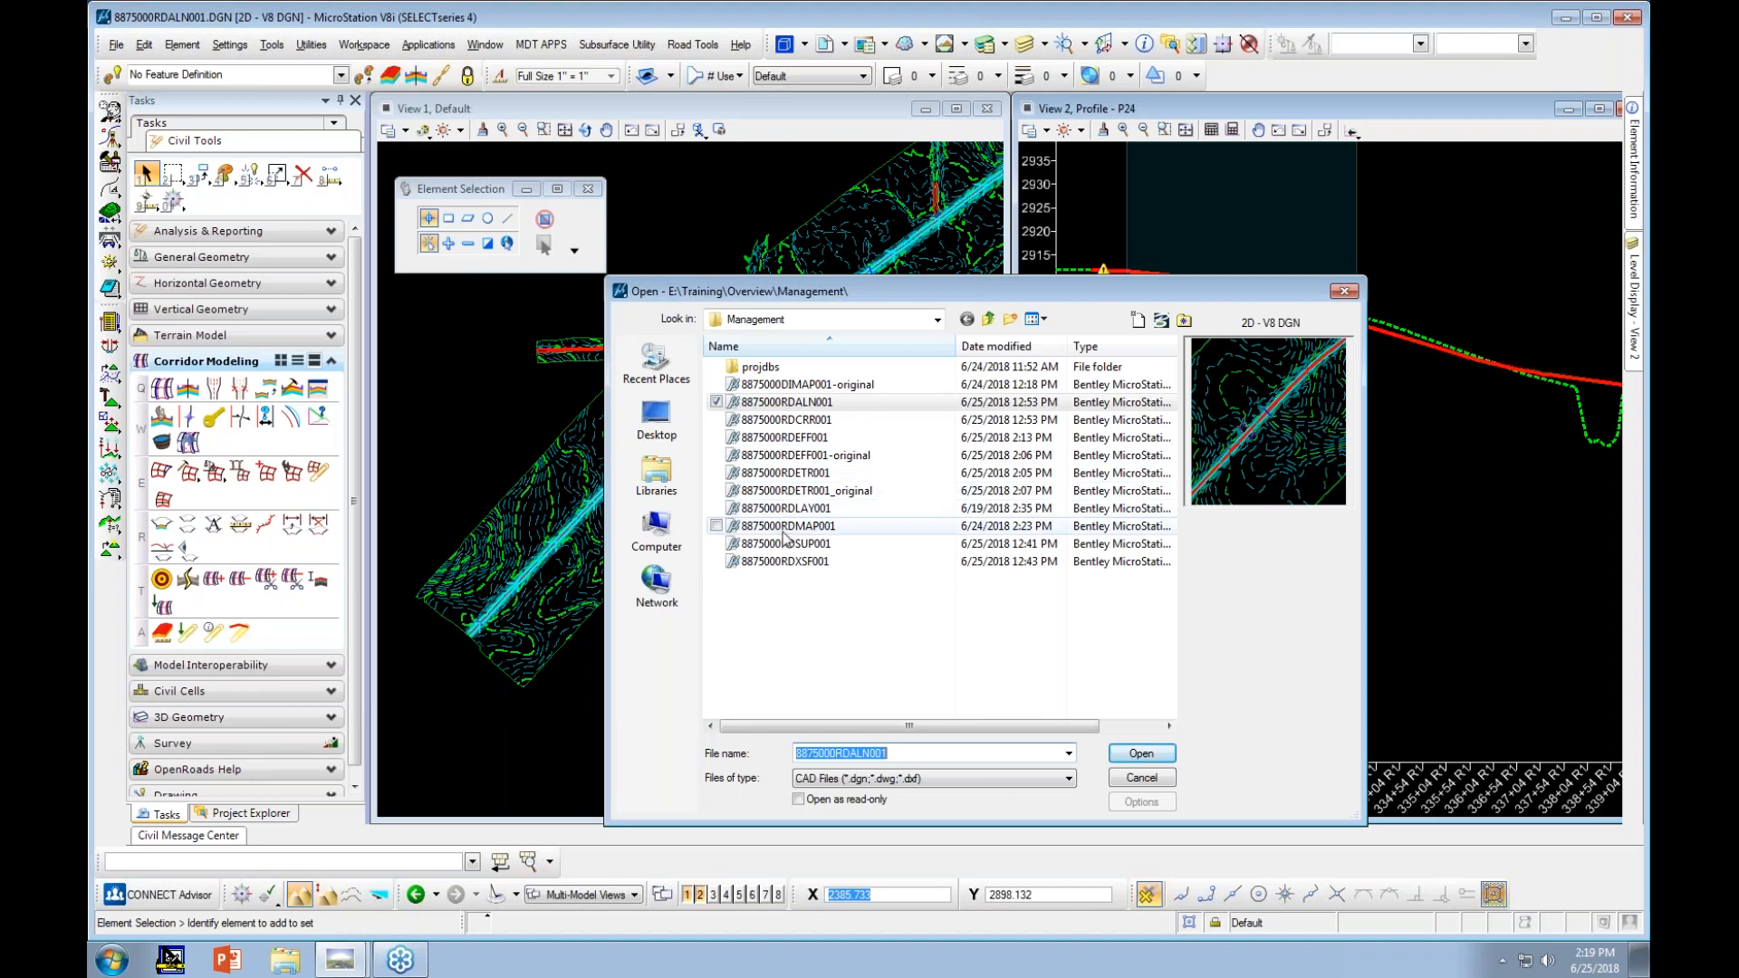
double_click(777, 544)
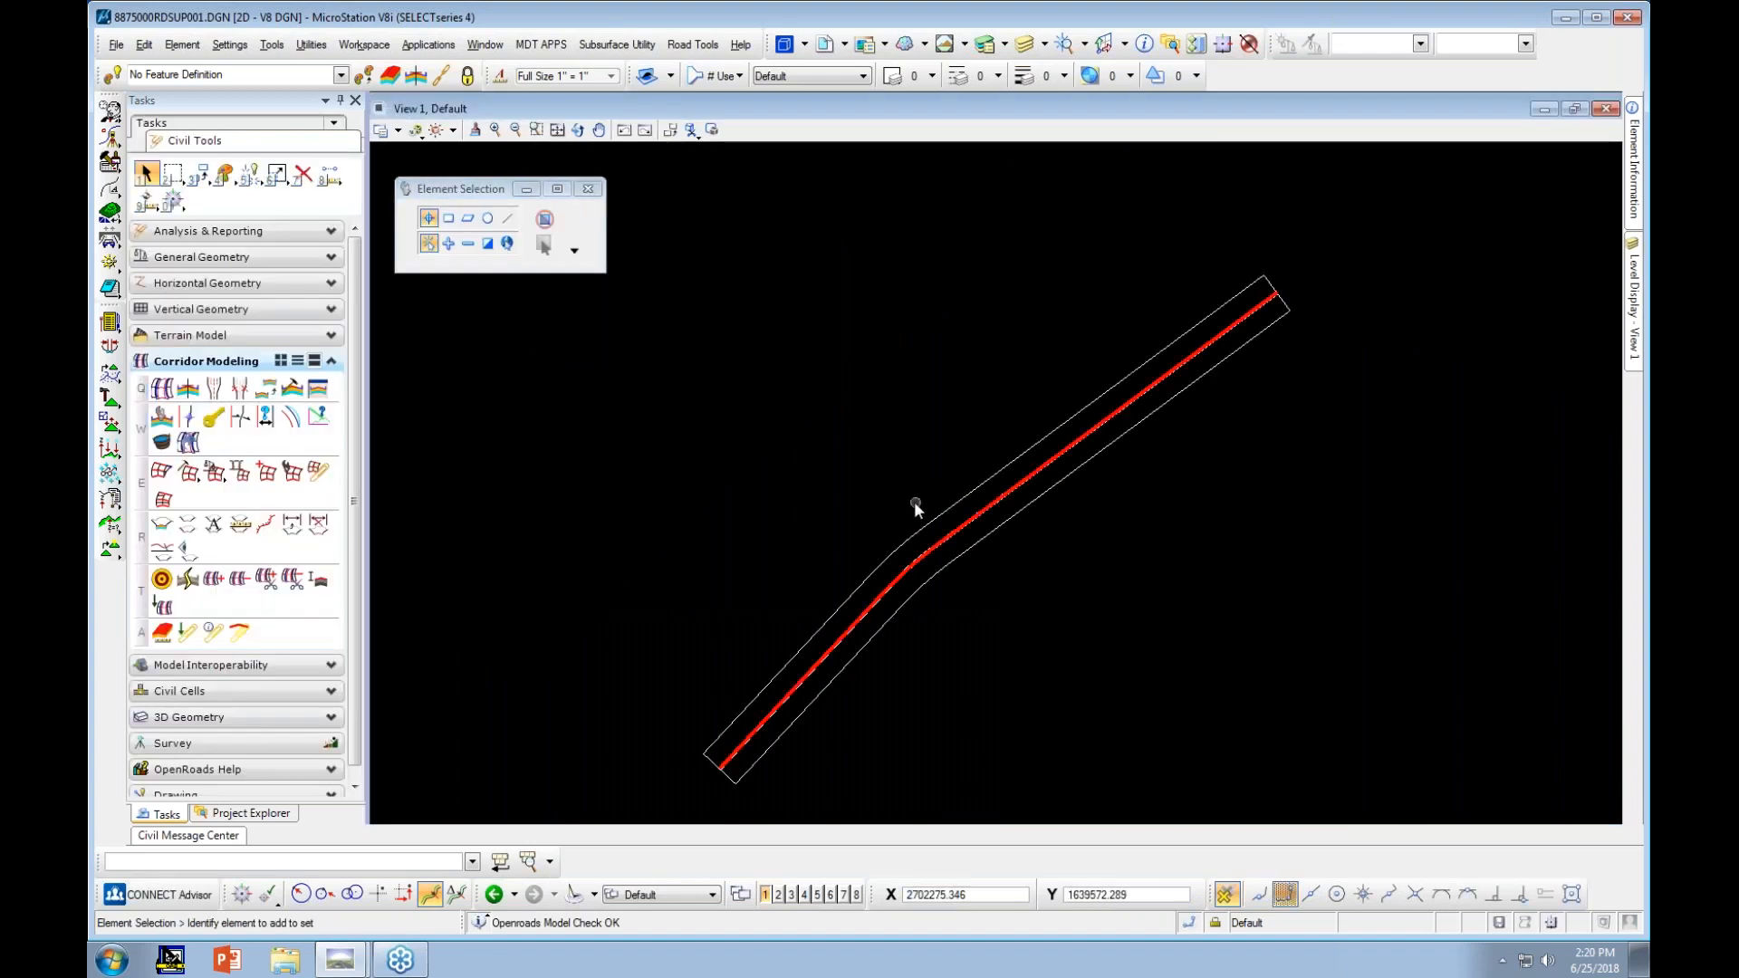
Select the superelevation section boundary and examine its start and end stations along the alignment
scroll(859, 331, "down", 1)
scroll(799, 594, "up", 3)
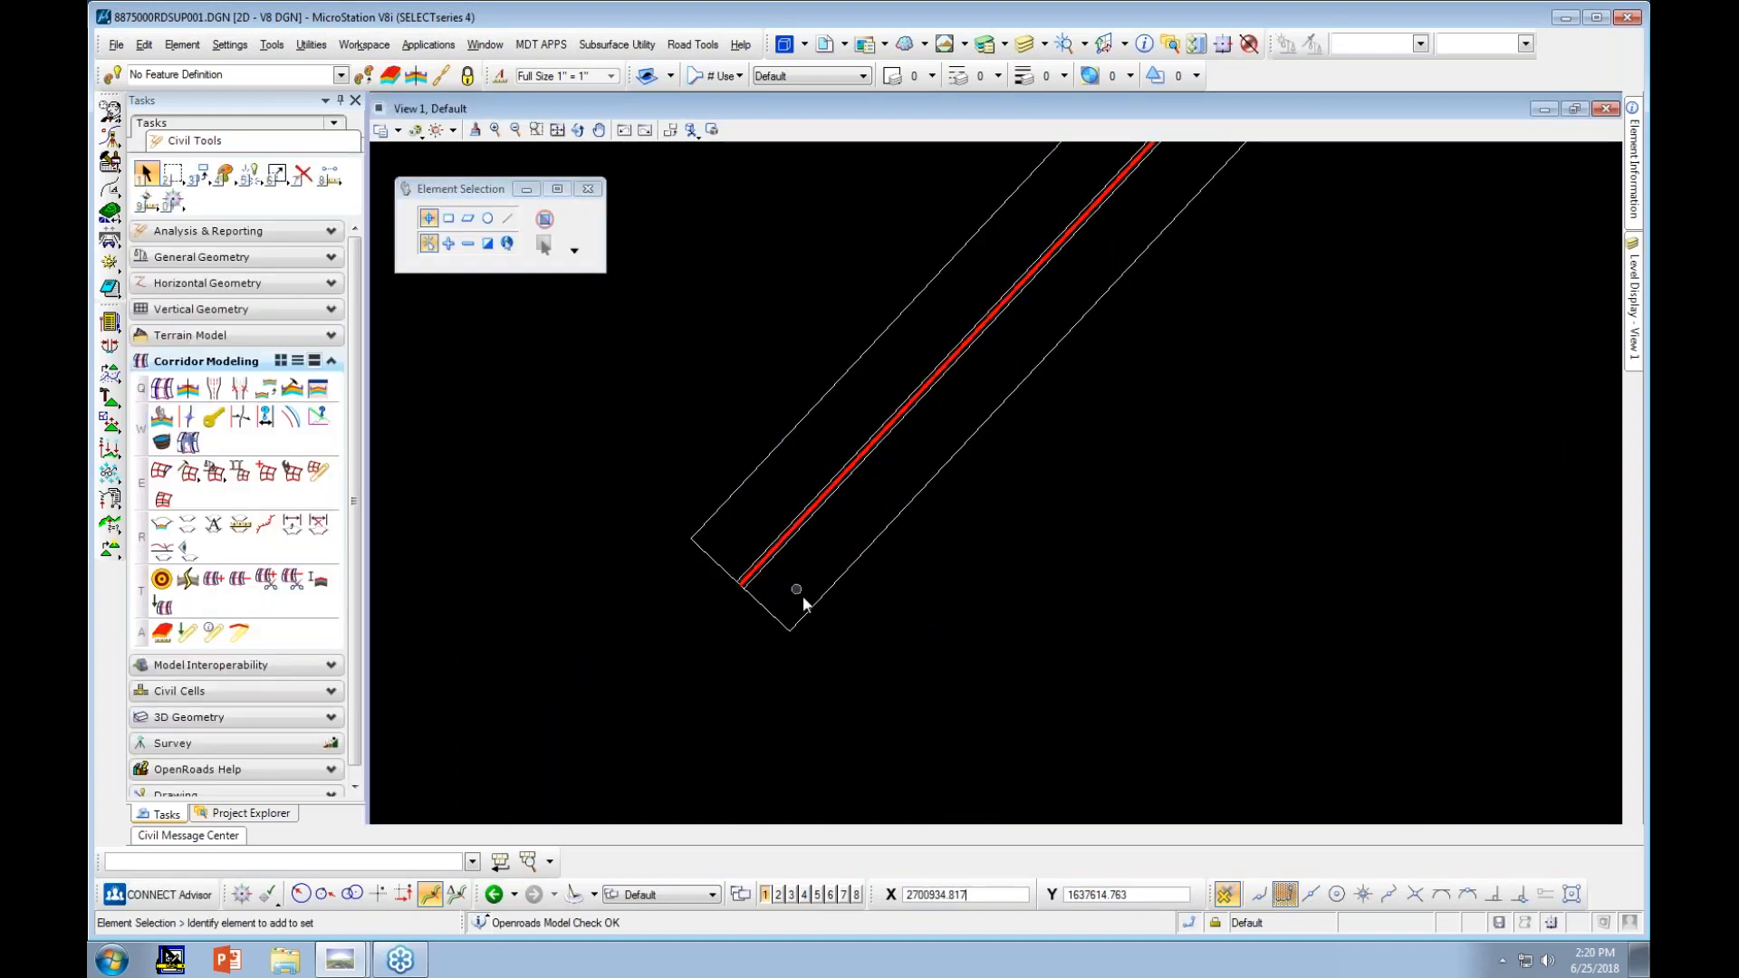
left_click(806, 611)
scroll(801, 605, "down", 4)
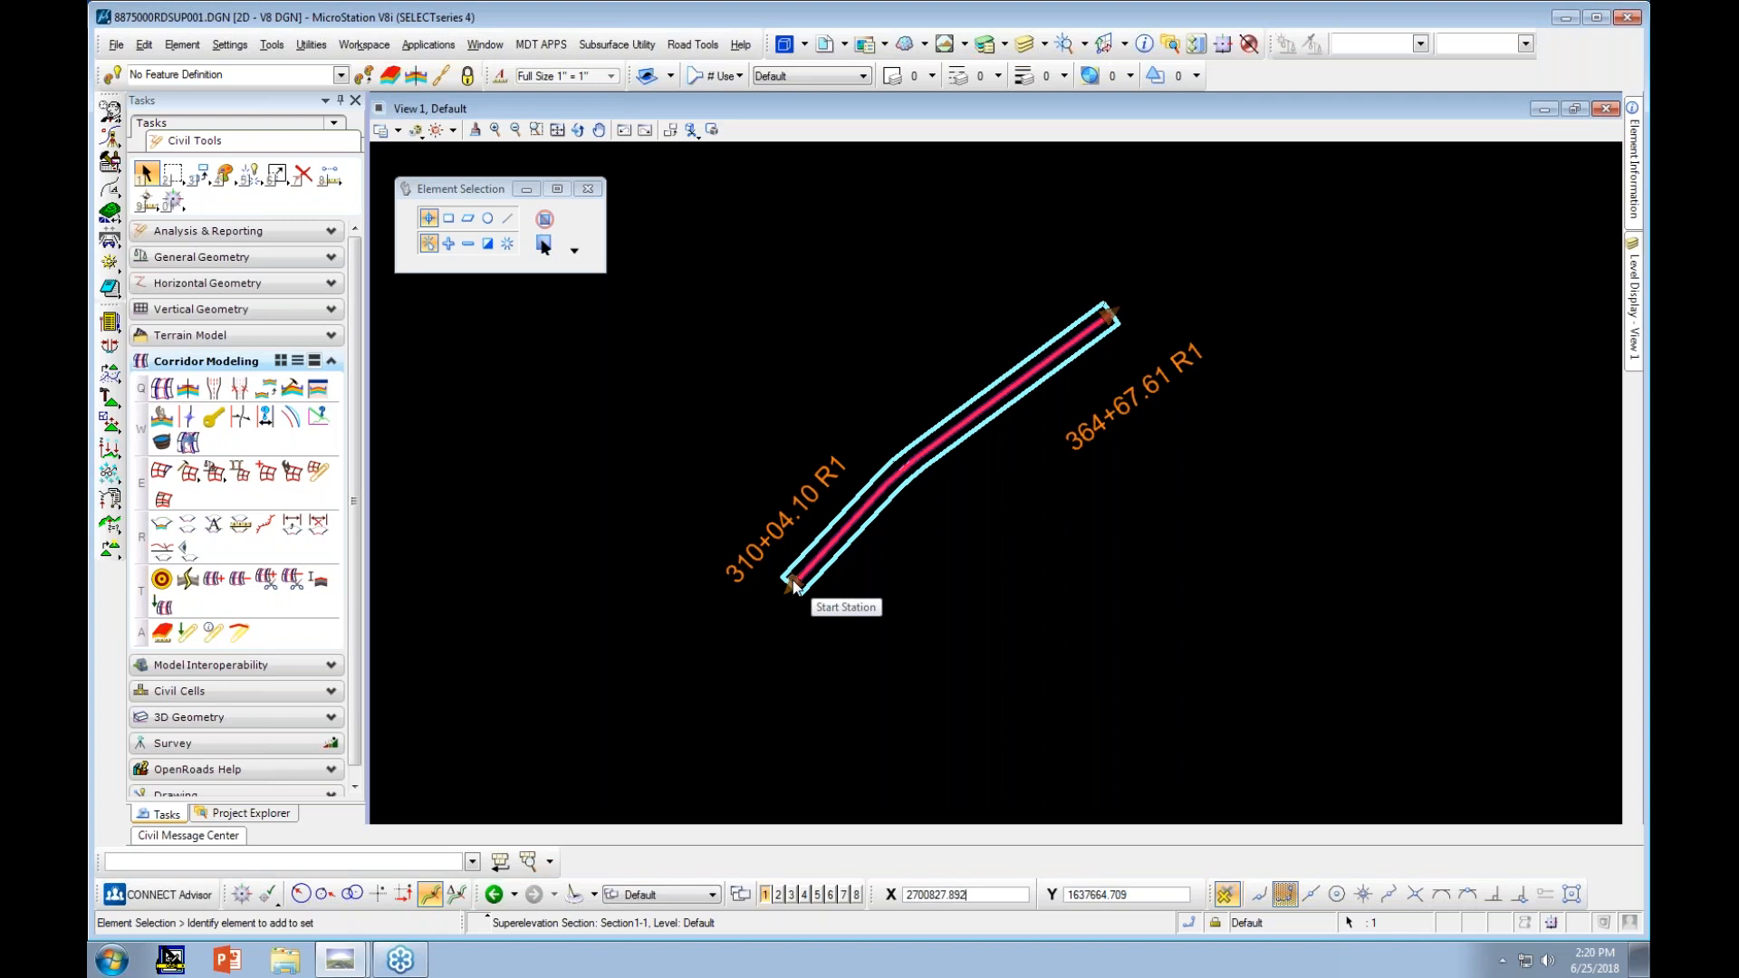
scroll(793, 598, "up", 5)
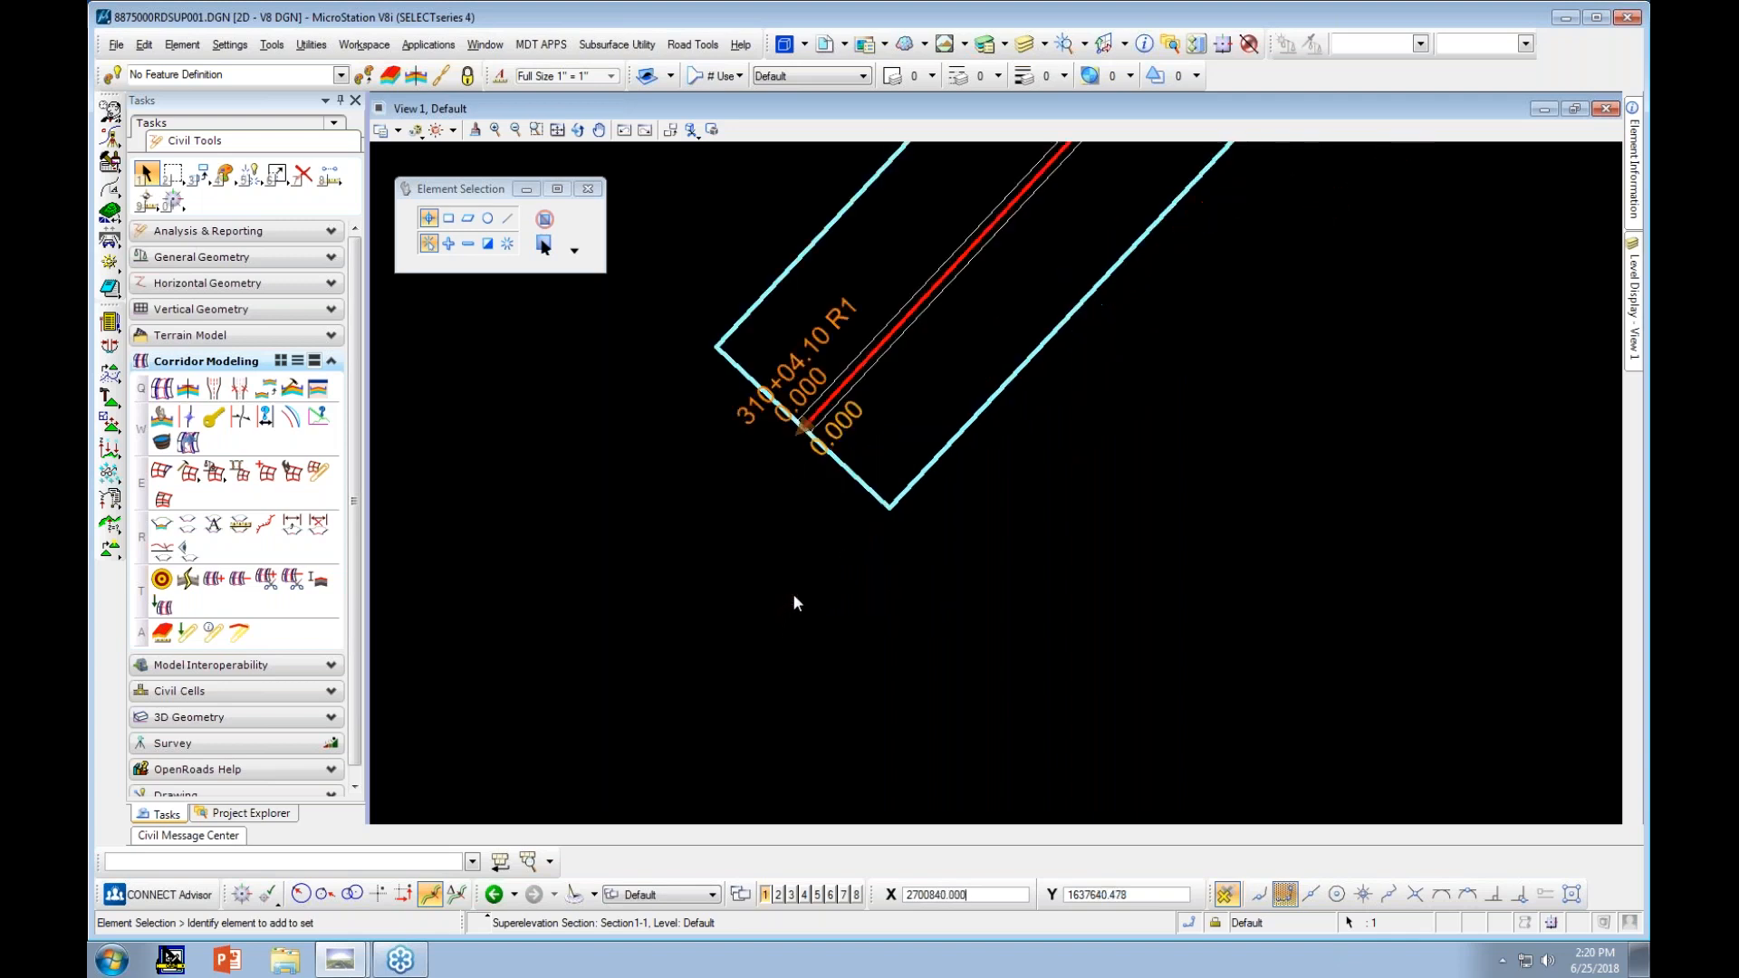
Select the right and left superelevation lanes at the section's start and examine their widths and offsets
scroll(794, 599, "up", 2)
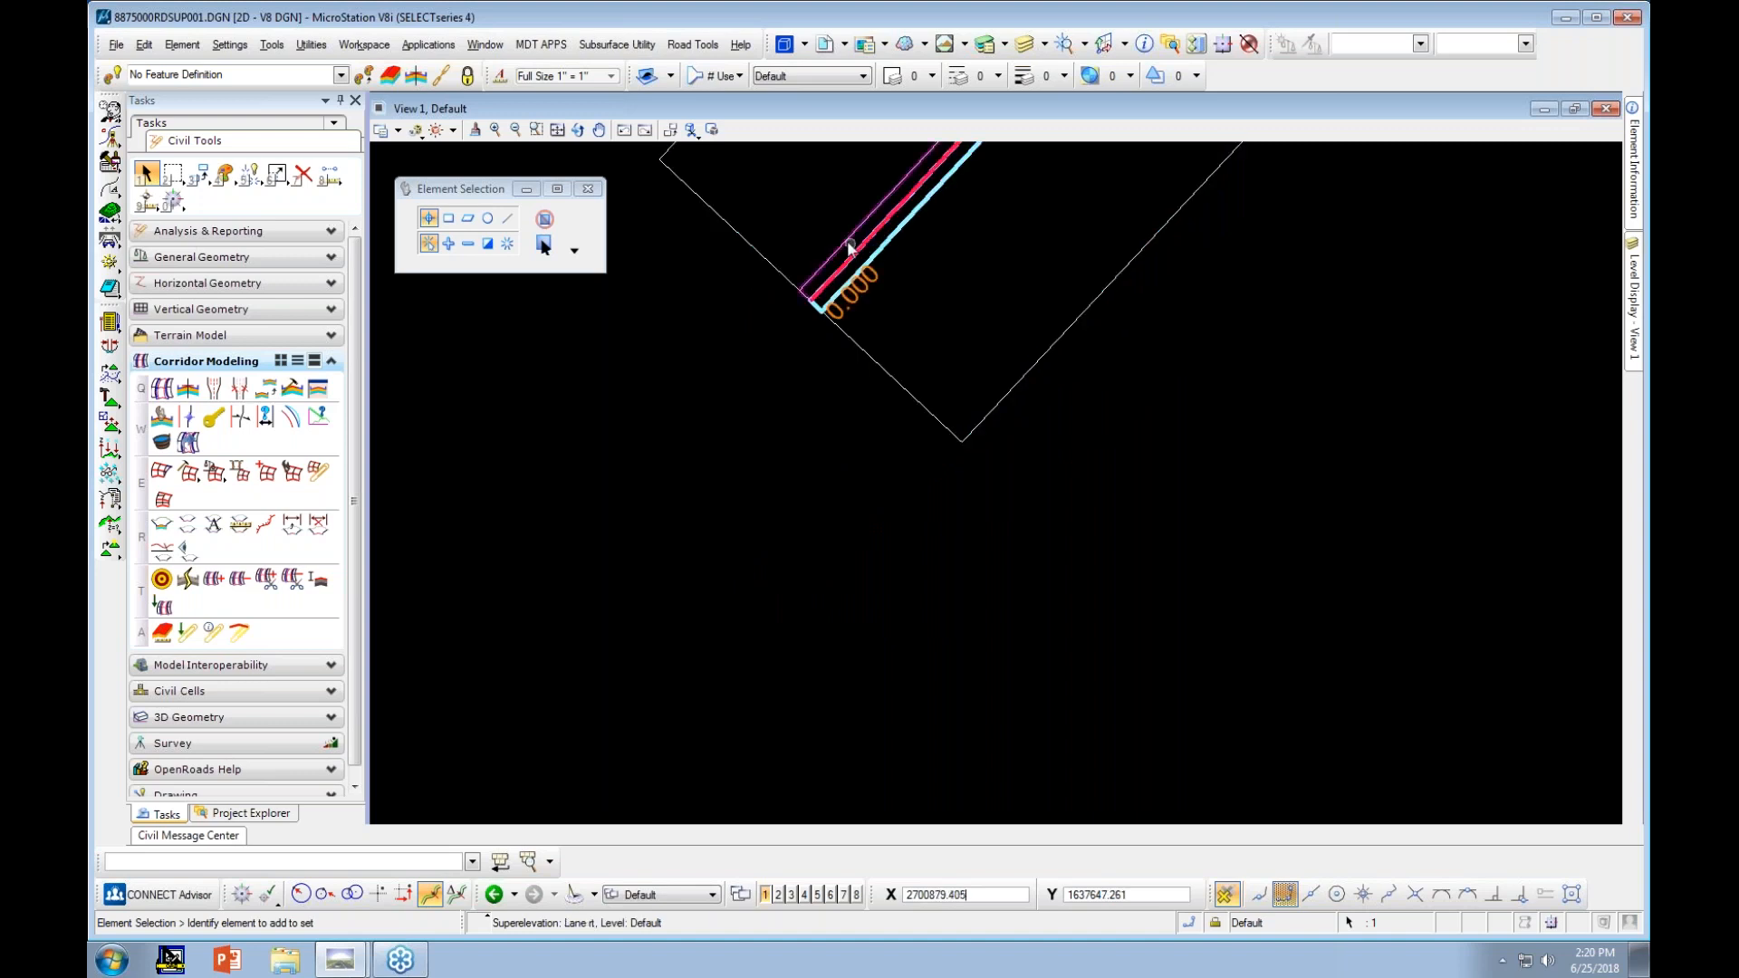
scroll(846, 241, "up", 2)
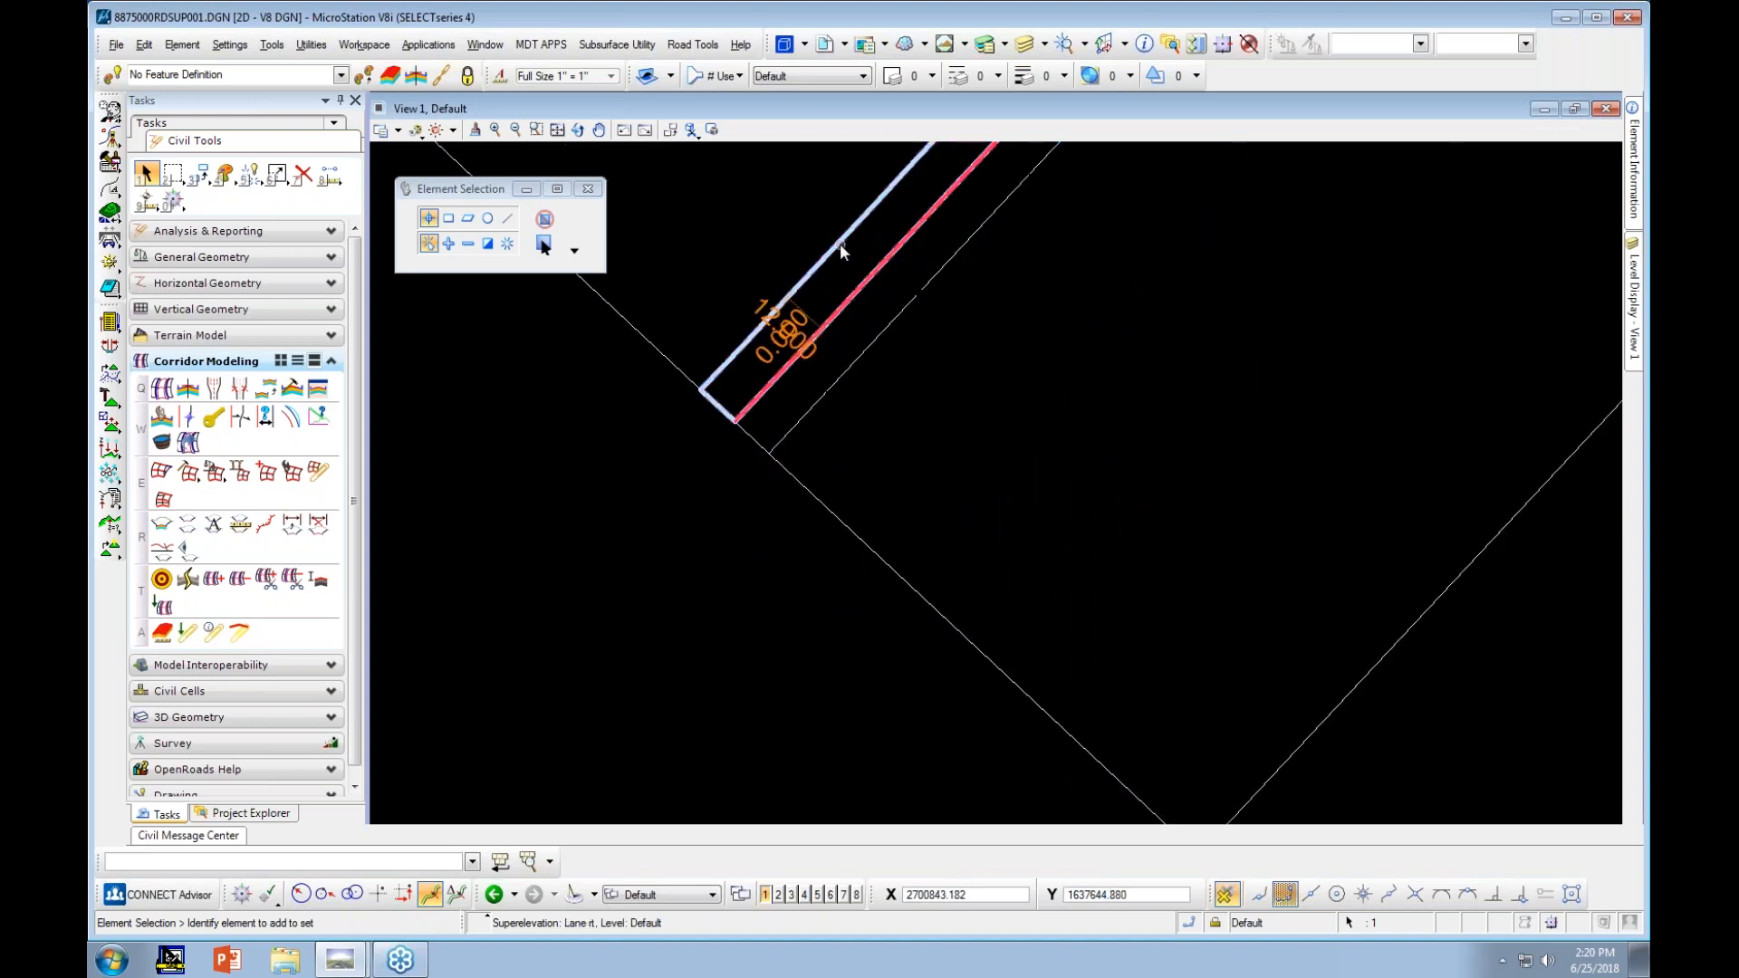
mouse_move(900, 310)
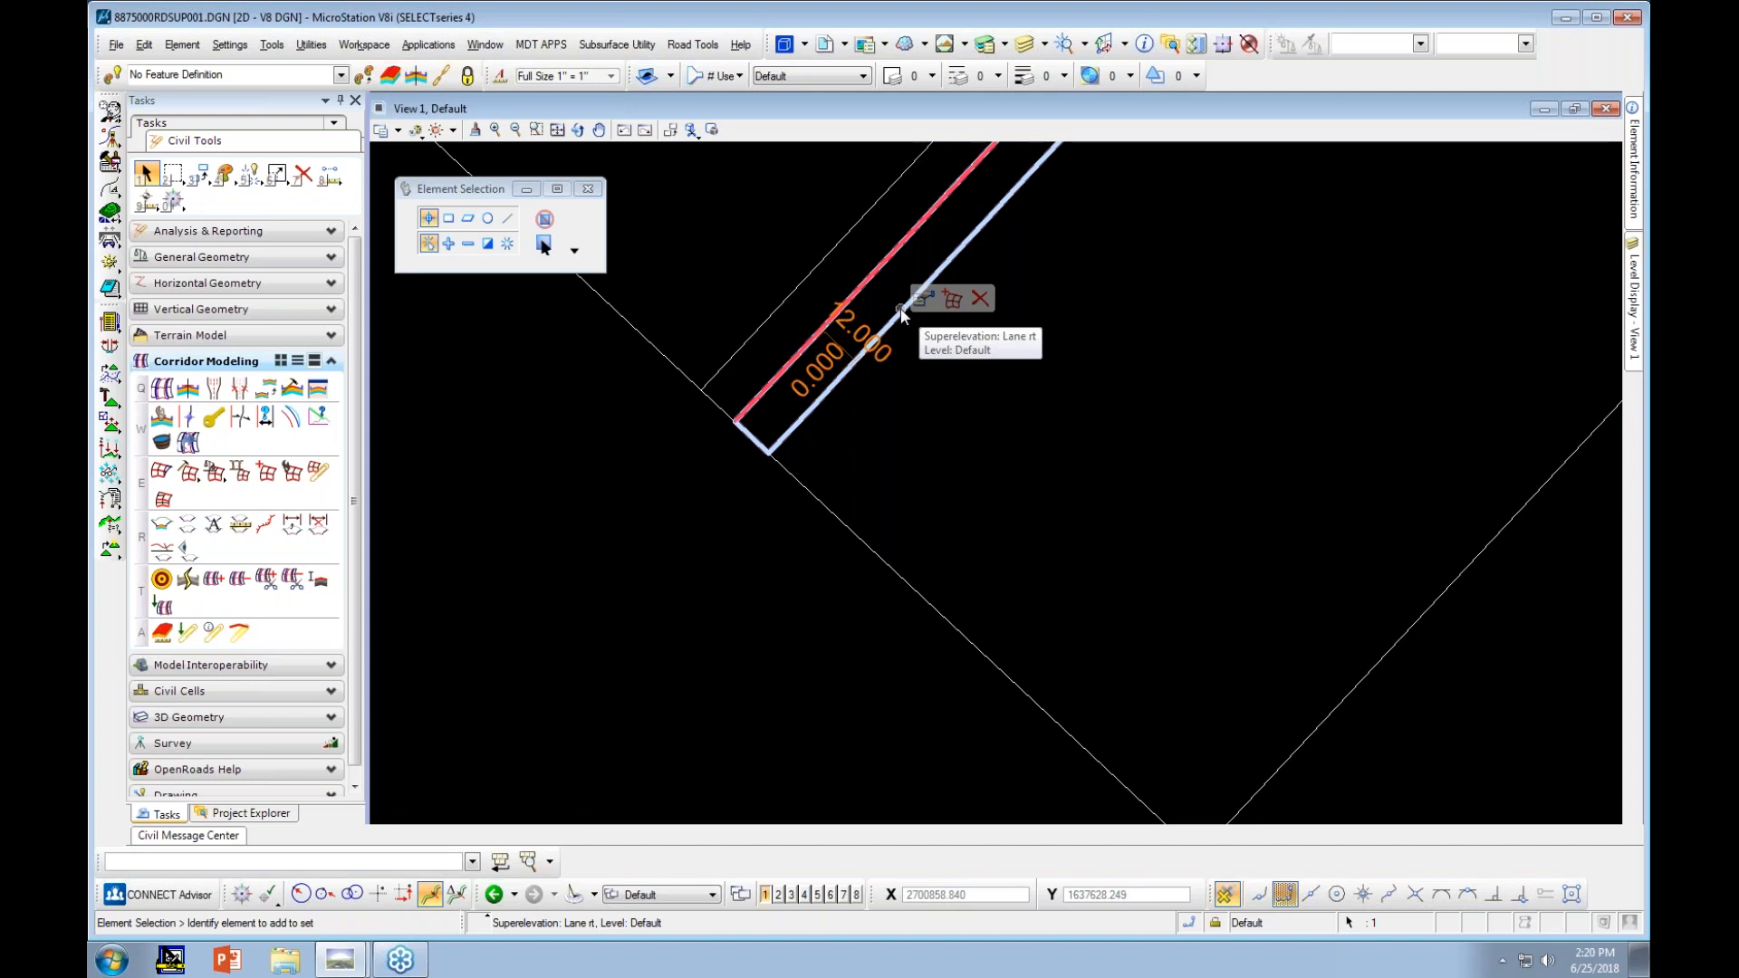
scroll(897, 346, "up", 1)
scroll(883, 331, "down", 1)
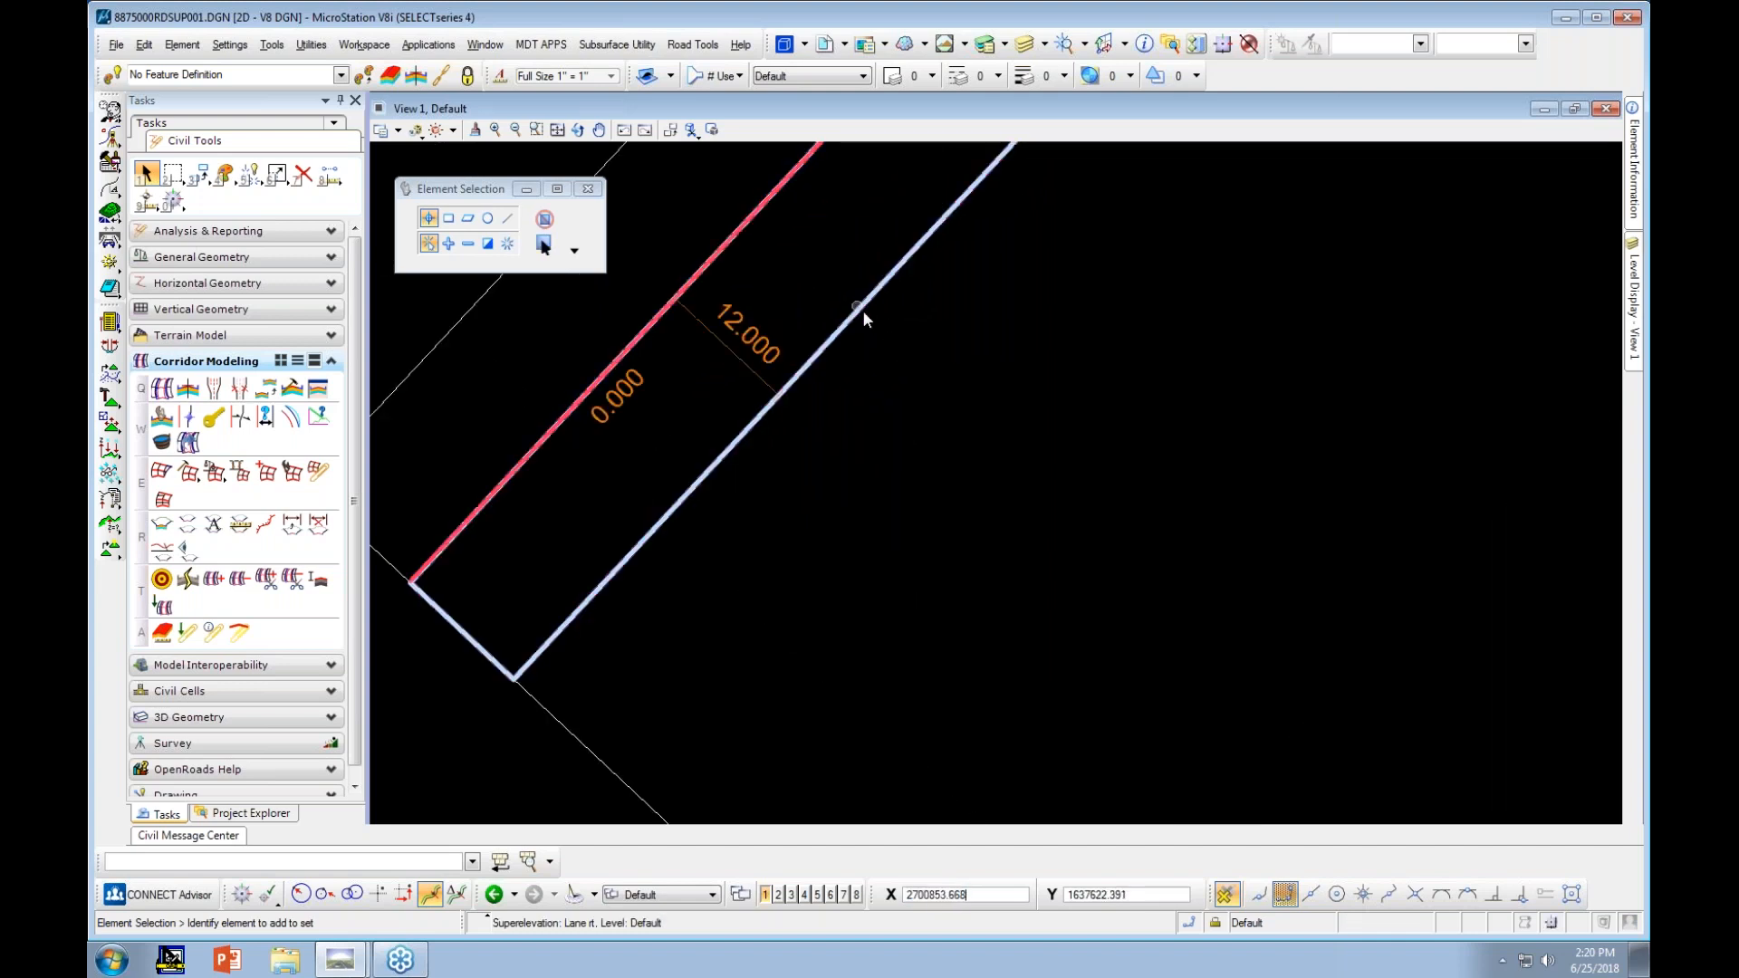
scroll(865, 316, "down", 1)
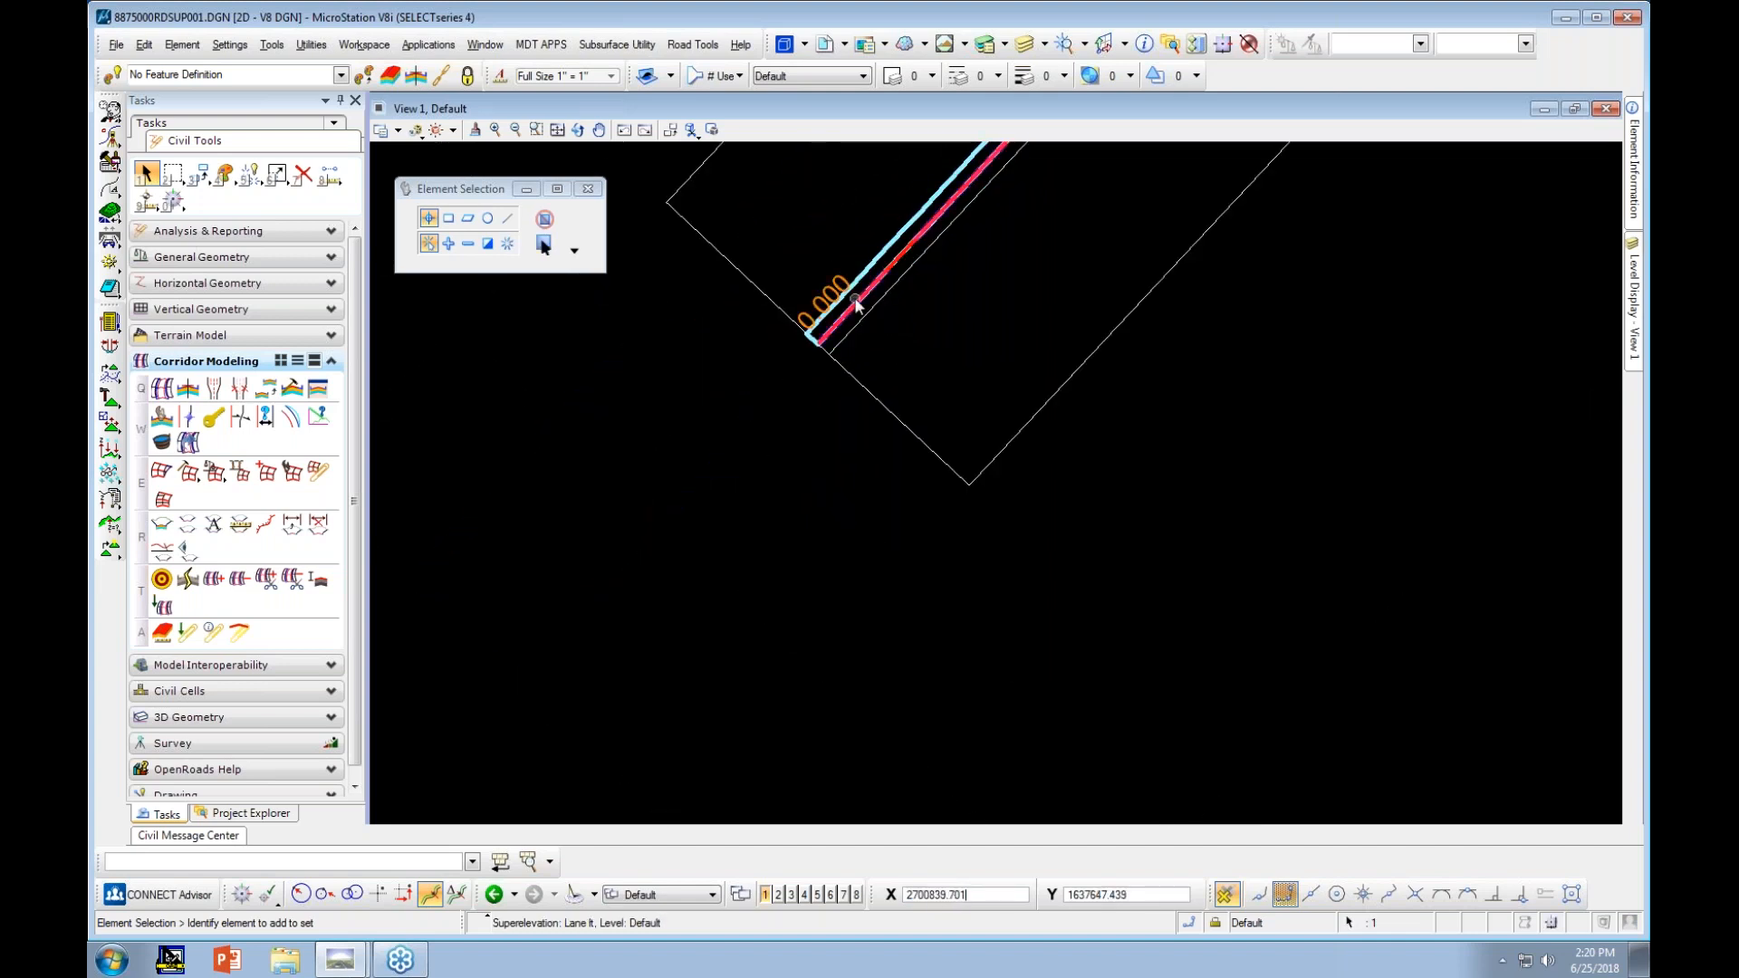
Start Calculate Superelevation and load the standards file S_E_2LANEOPENROAD_NOROT.sep from the Super folder
left_click(215, 472)
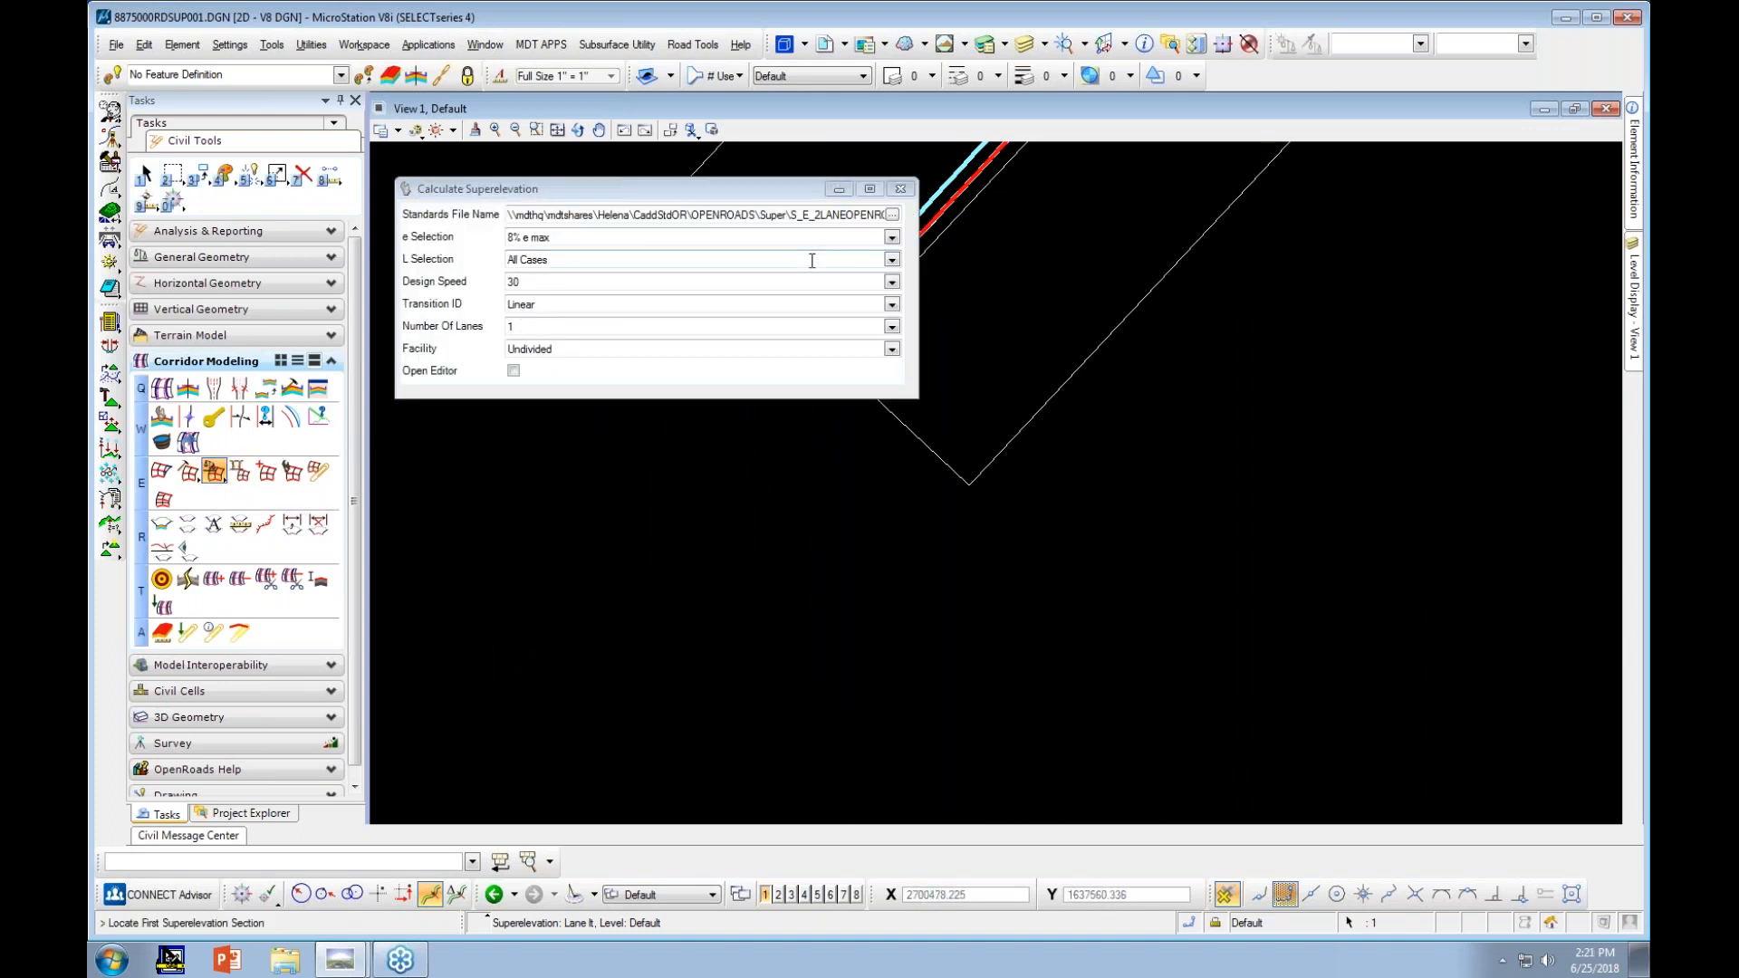
left_click(892, 214)
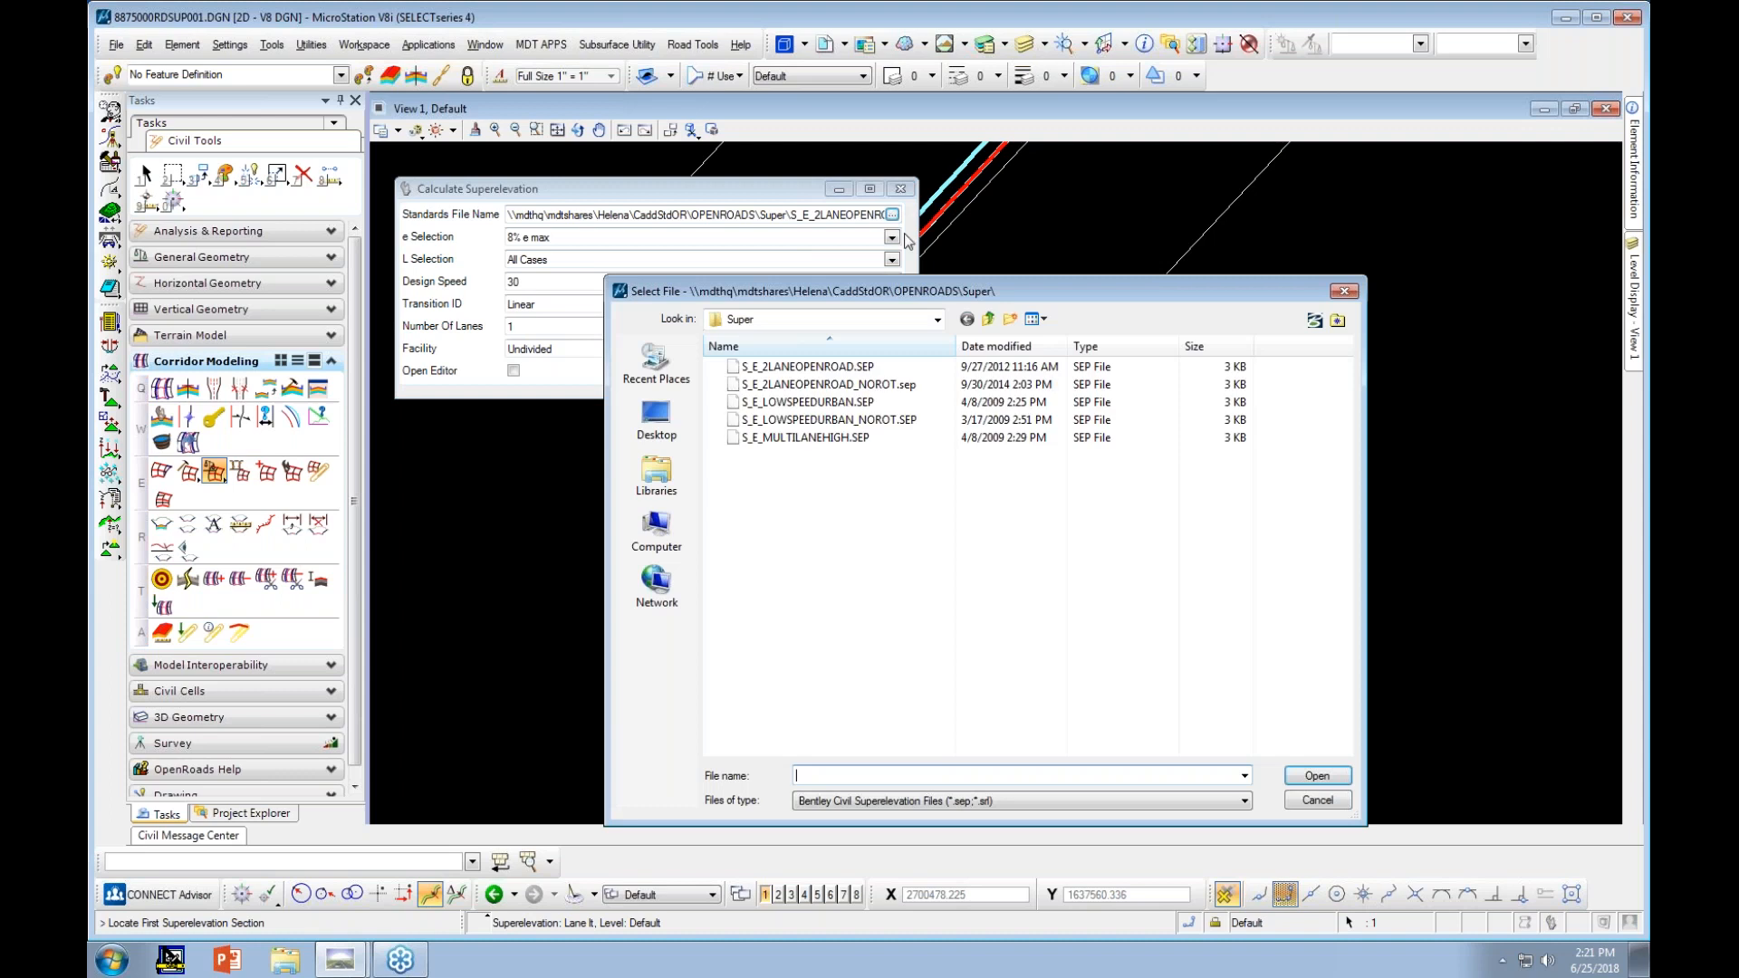
left_click_drag(946, 292, 973, 222)
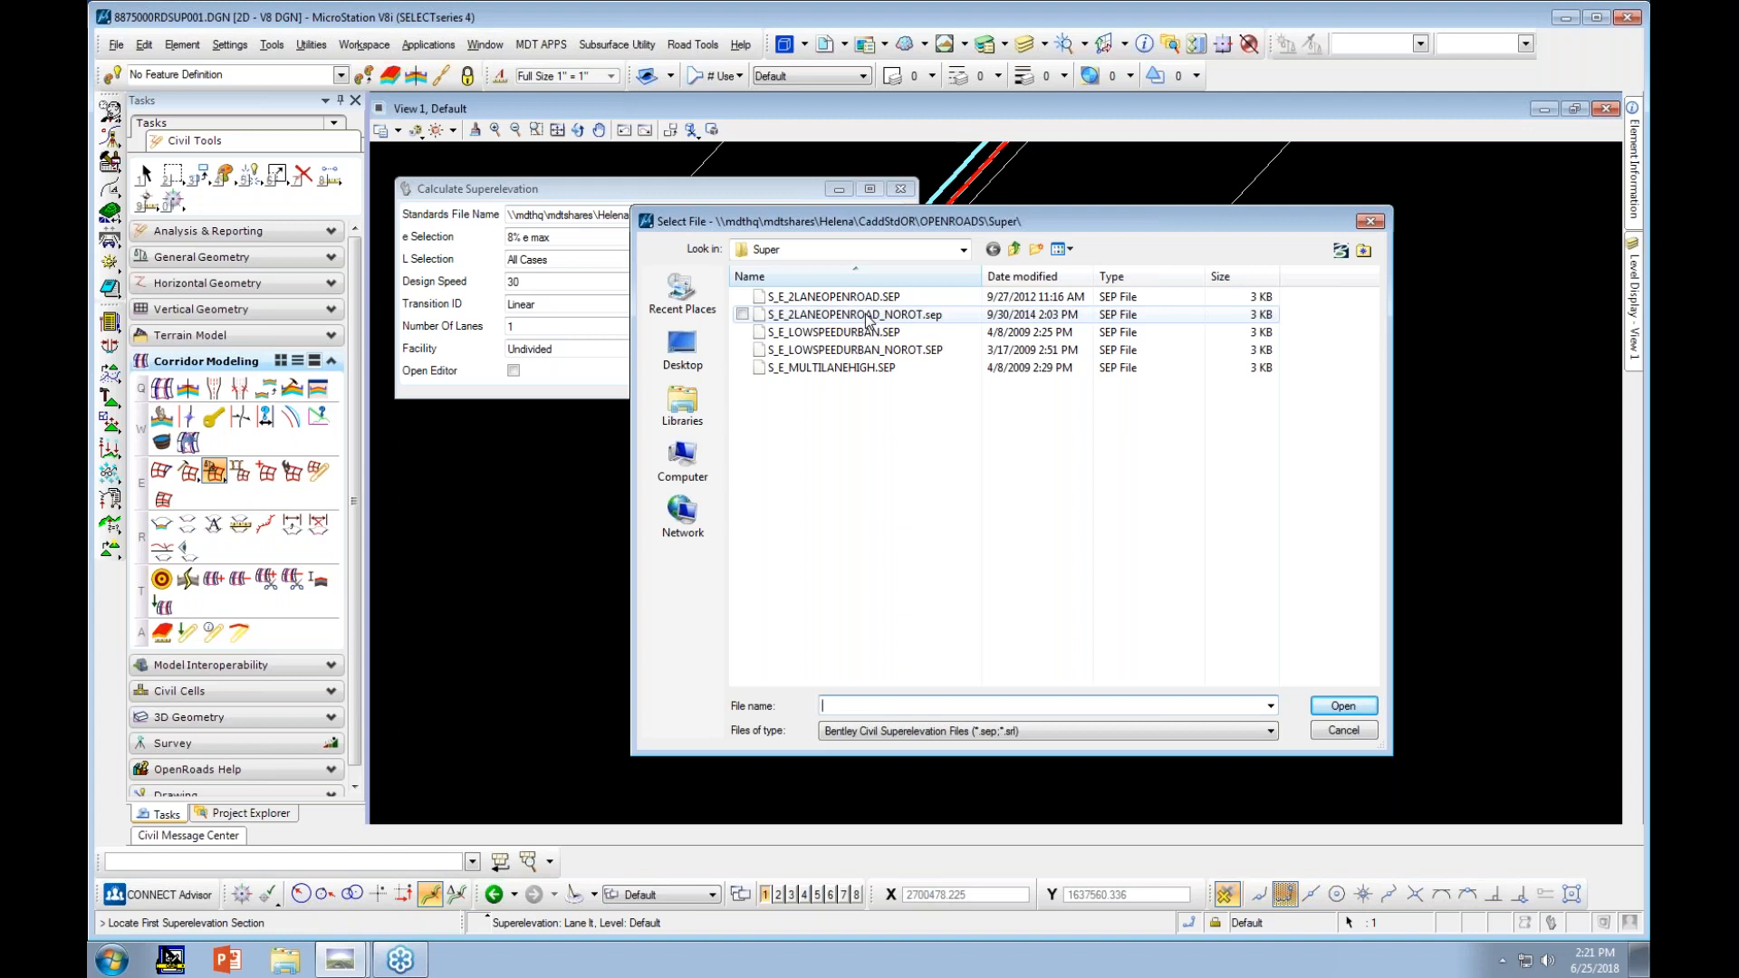
left_click(867, 316)
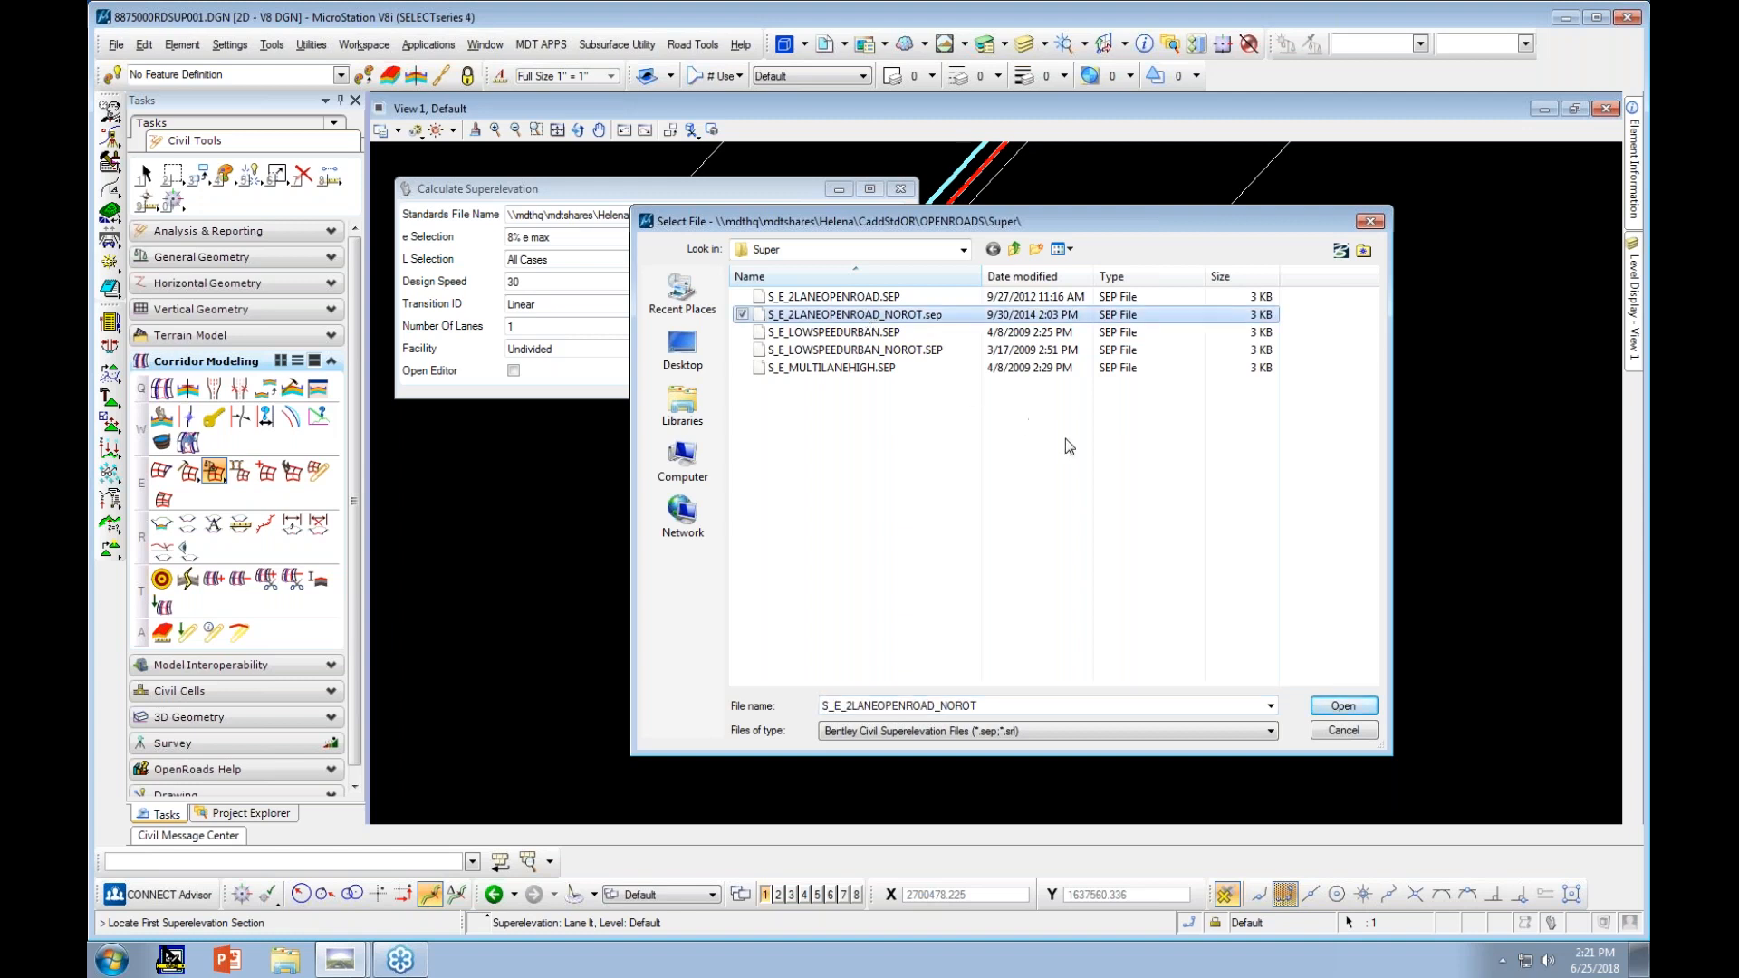
left_click(1341, 706)
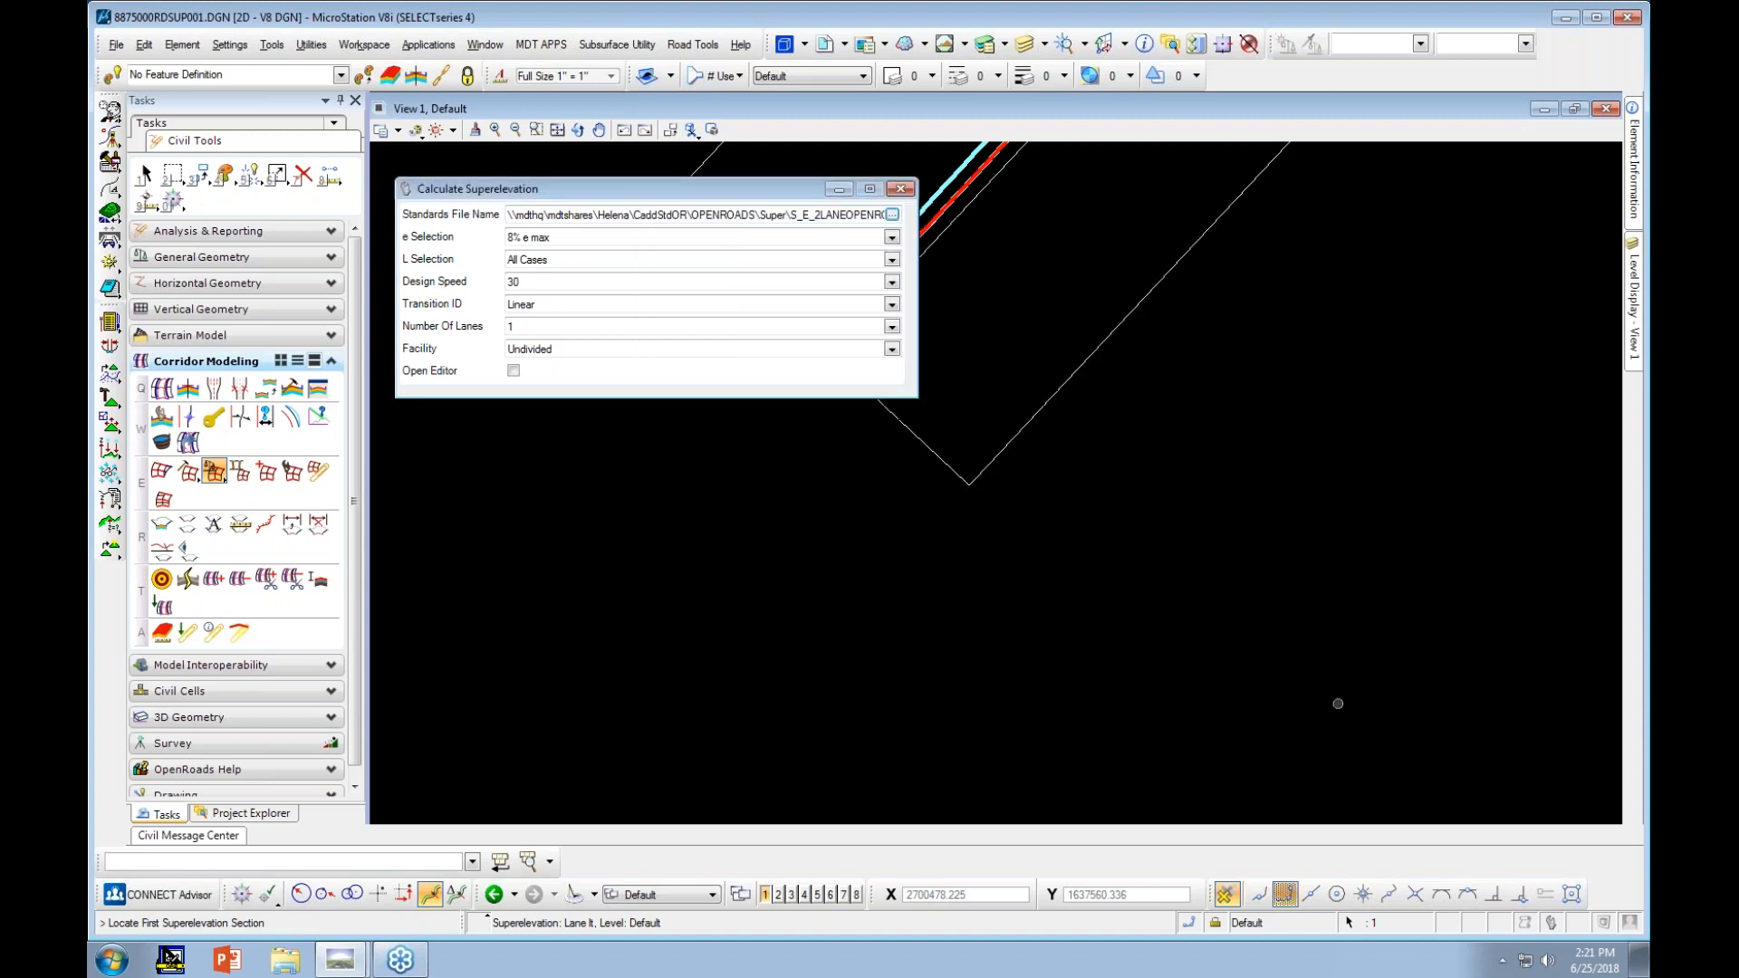
Set the superelevation design speed to 55, choose the Undivided facility, and enable Open Editor
left_click(893, 284)
left_click(589, 365)
left_click(892, 350)
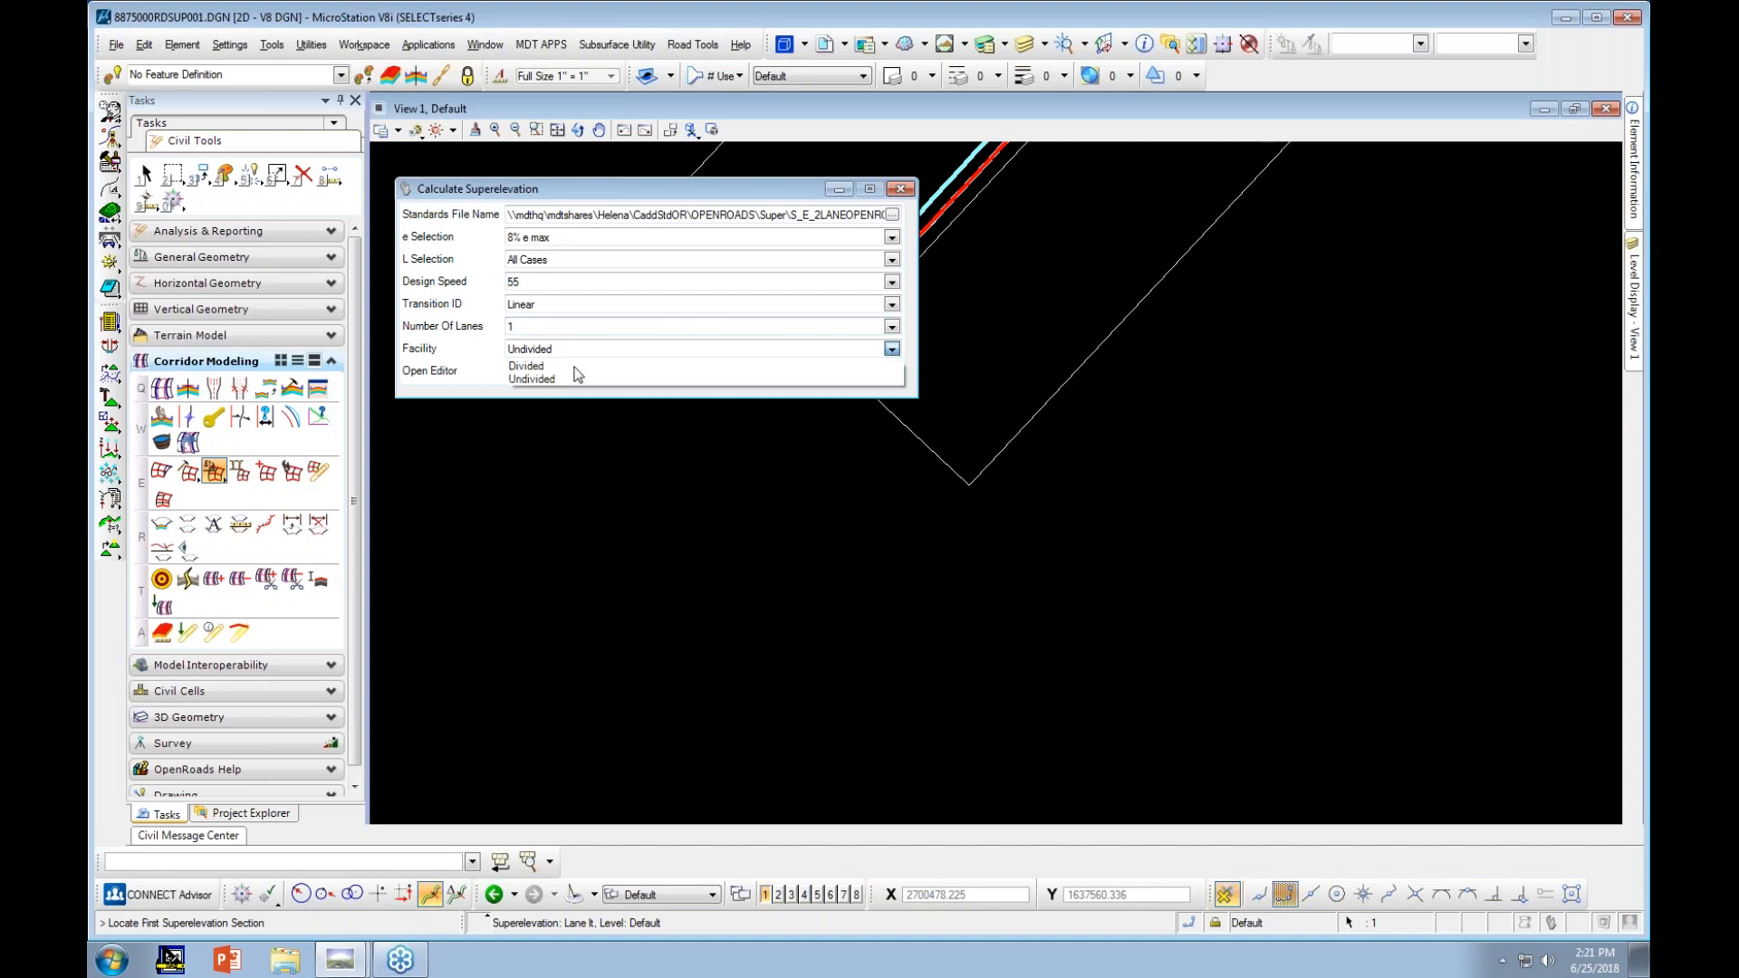
left_click(562, 381)
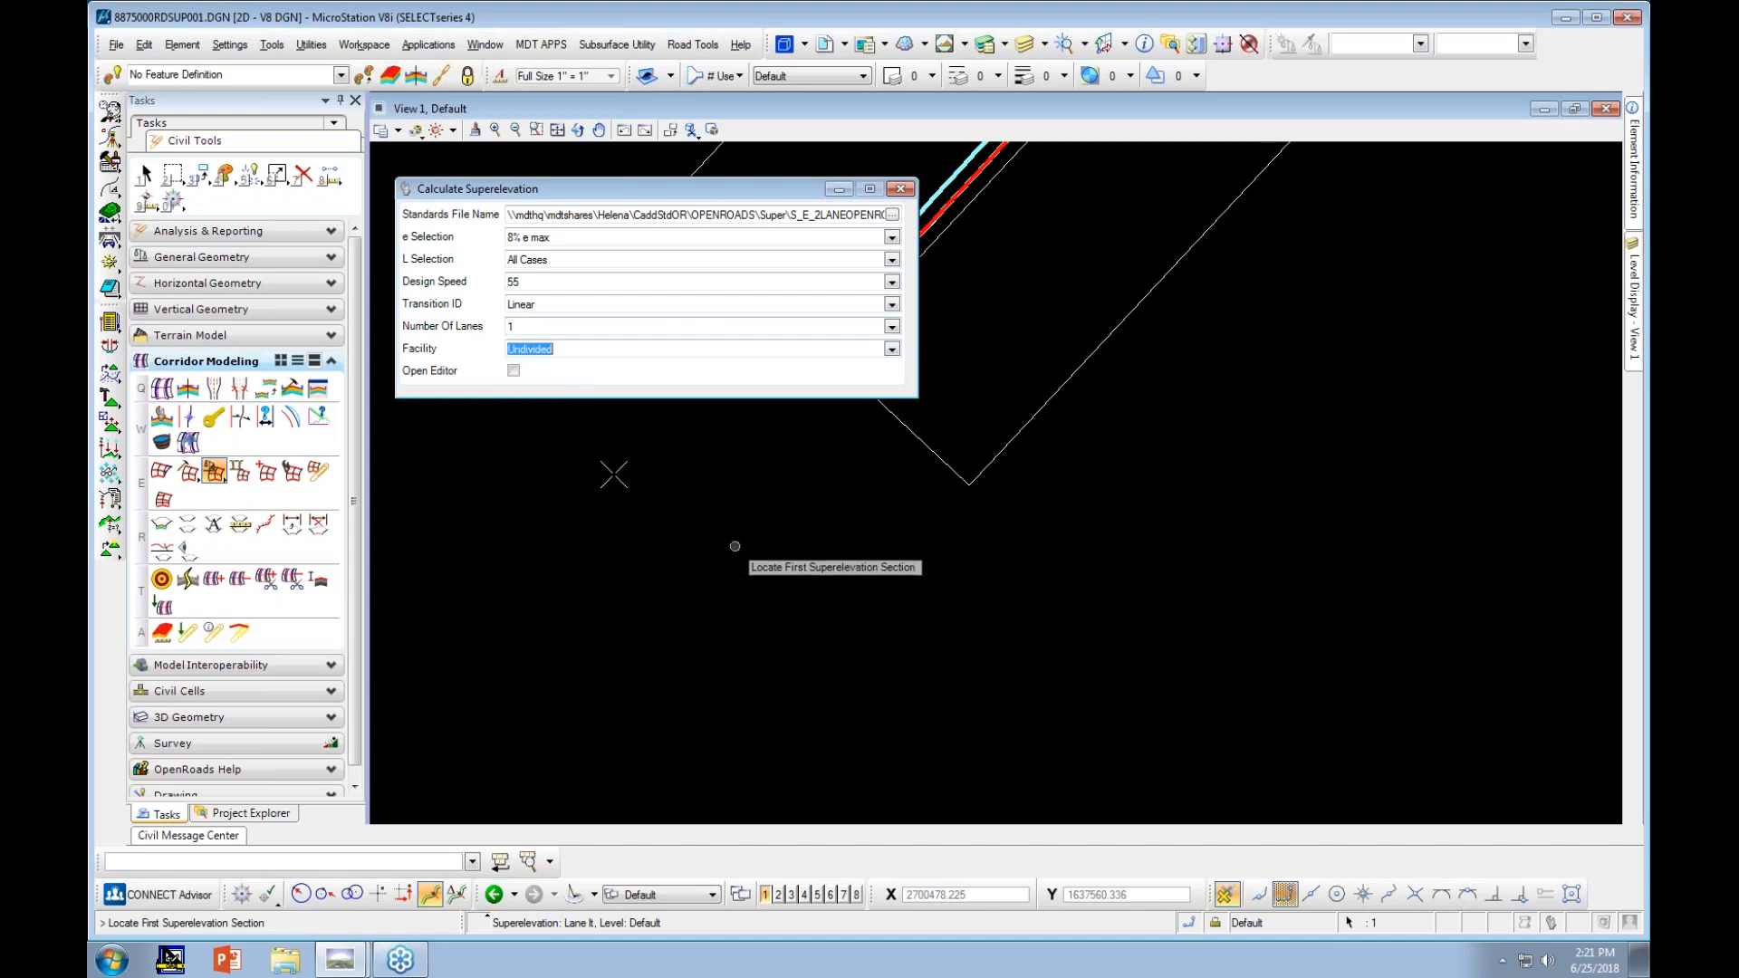
left_click(512, 372)
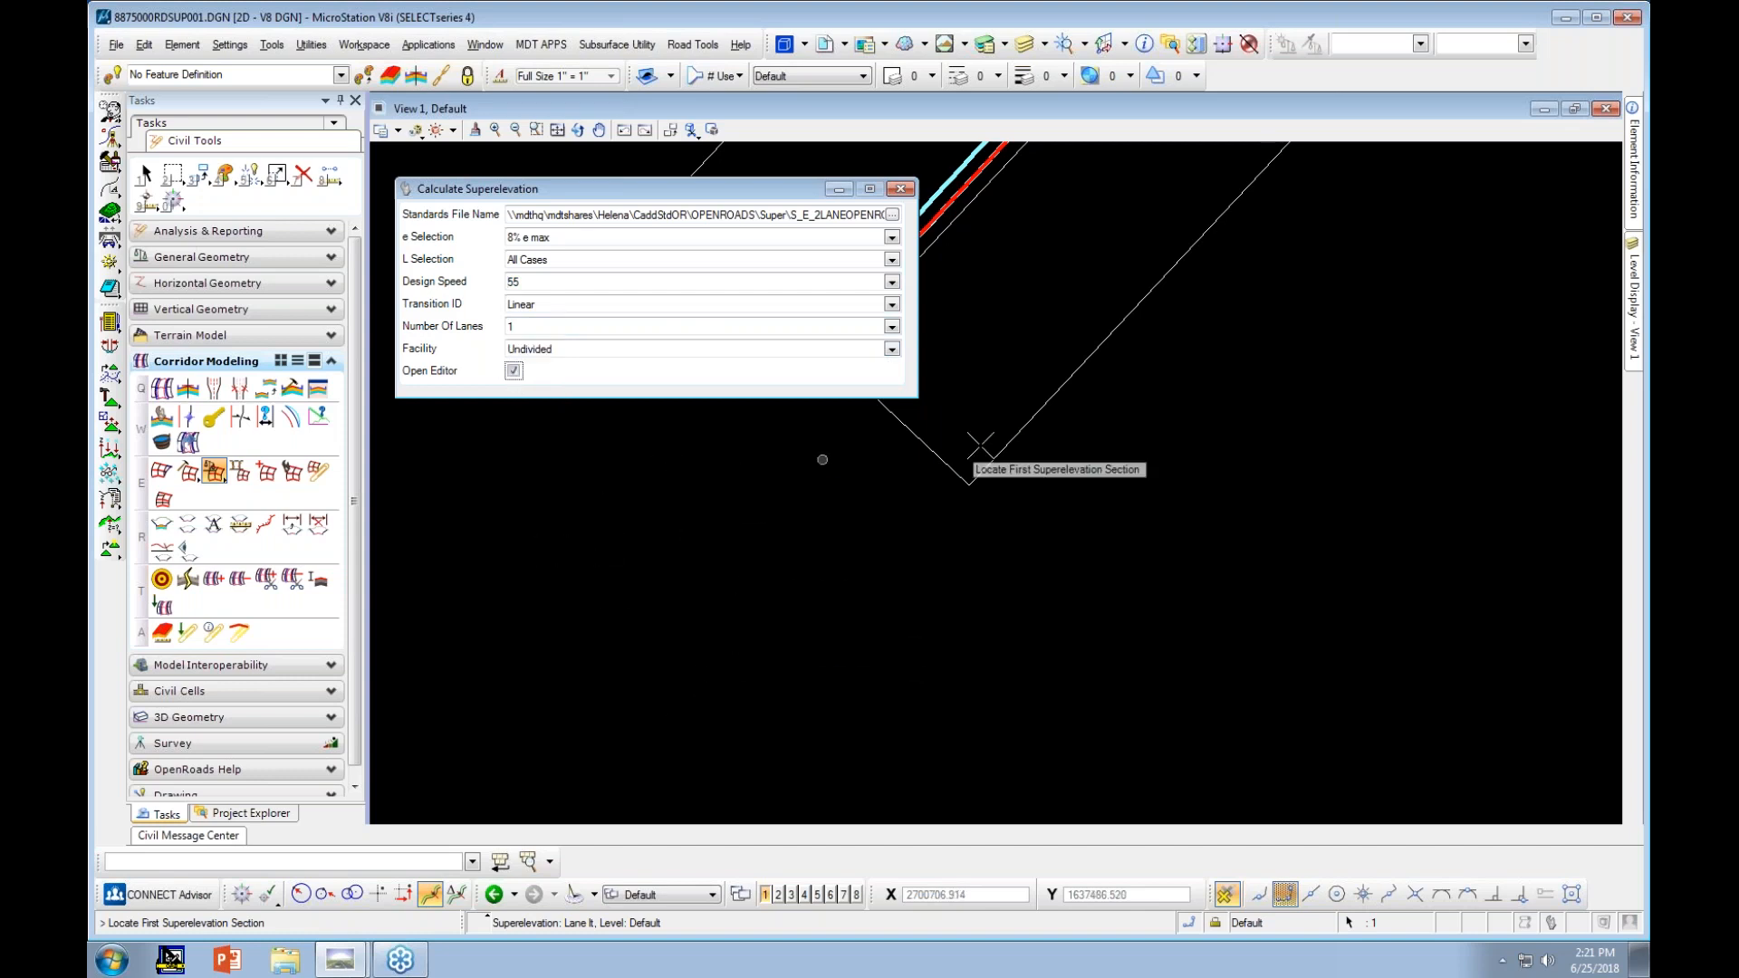
Calculate superelevation for the located section, accepting 8% e max, All Cases, design speed 30, Linear transition, one lane and Undivided facility
right_click(945, 463)
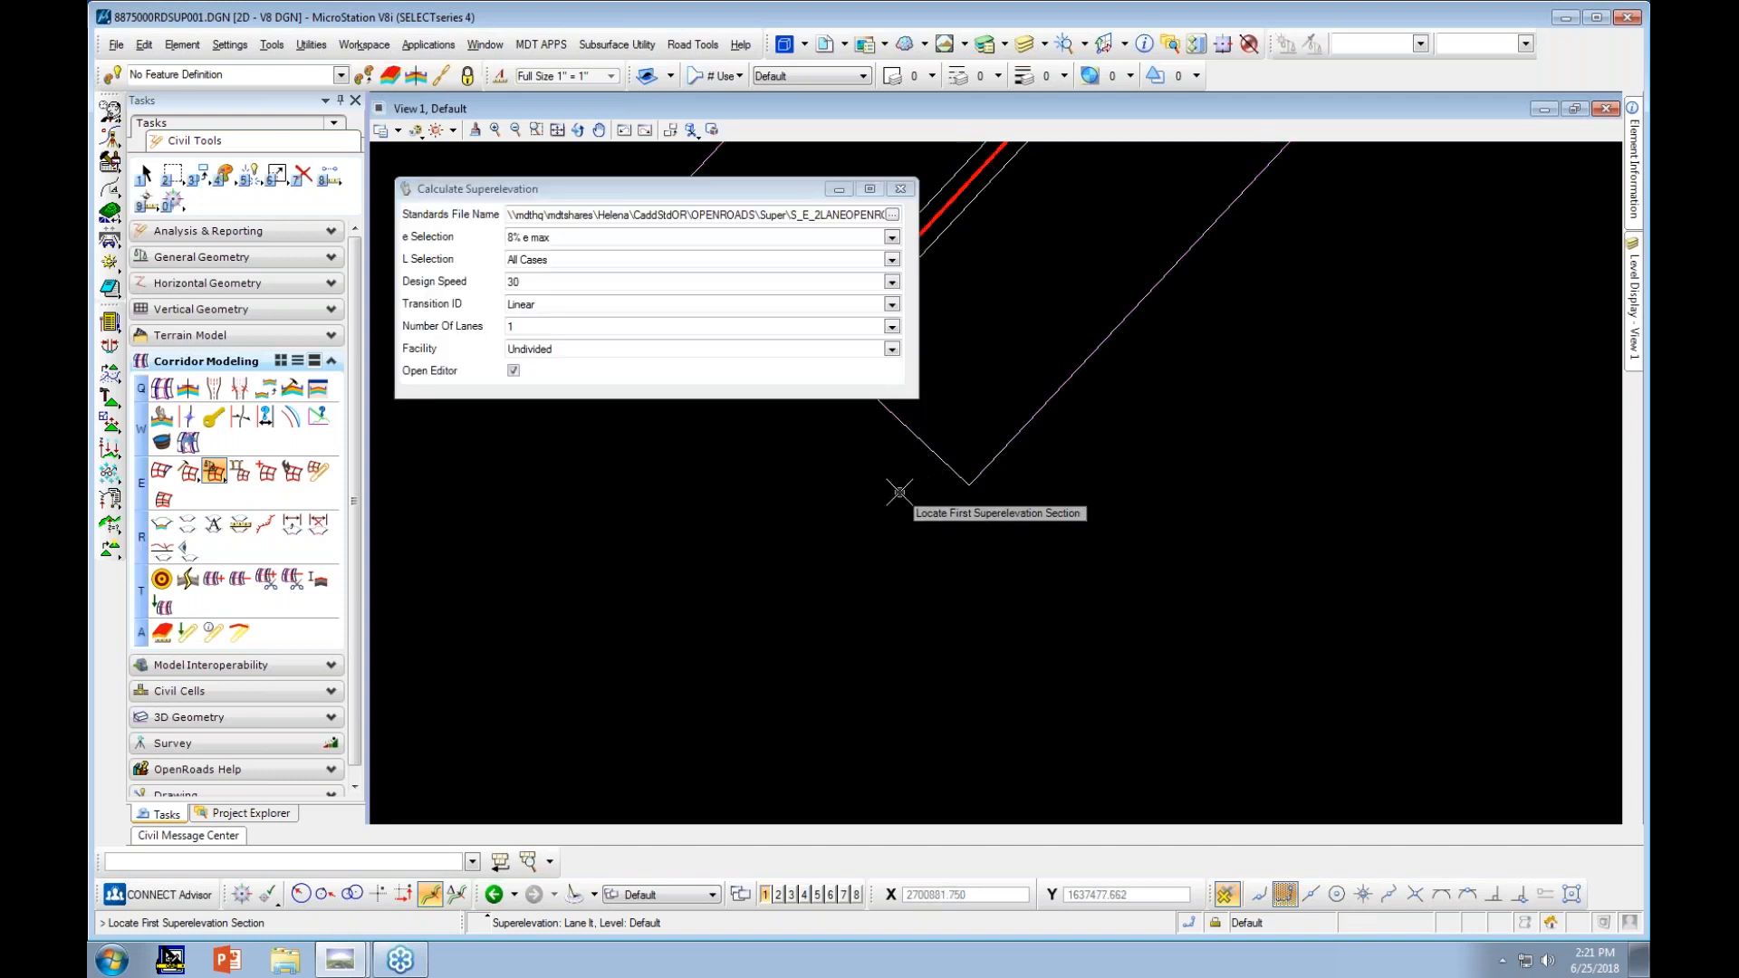
left_click(942, 463)
right_click(867, 561)
scroll(966, 594, "down", 3)
left_click(914, 608)
left_click(915, 608)
left_click(914, 608)
left_click(914, 608)
left_click(914, 608)
left_click(914, 607)
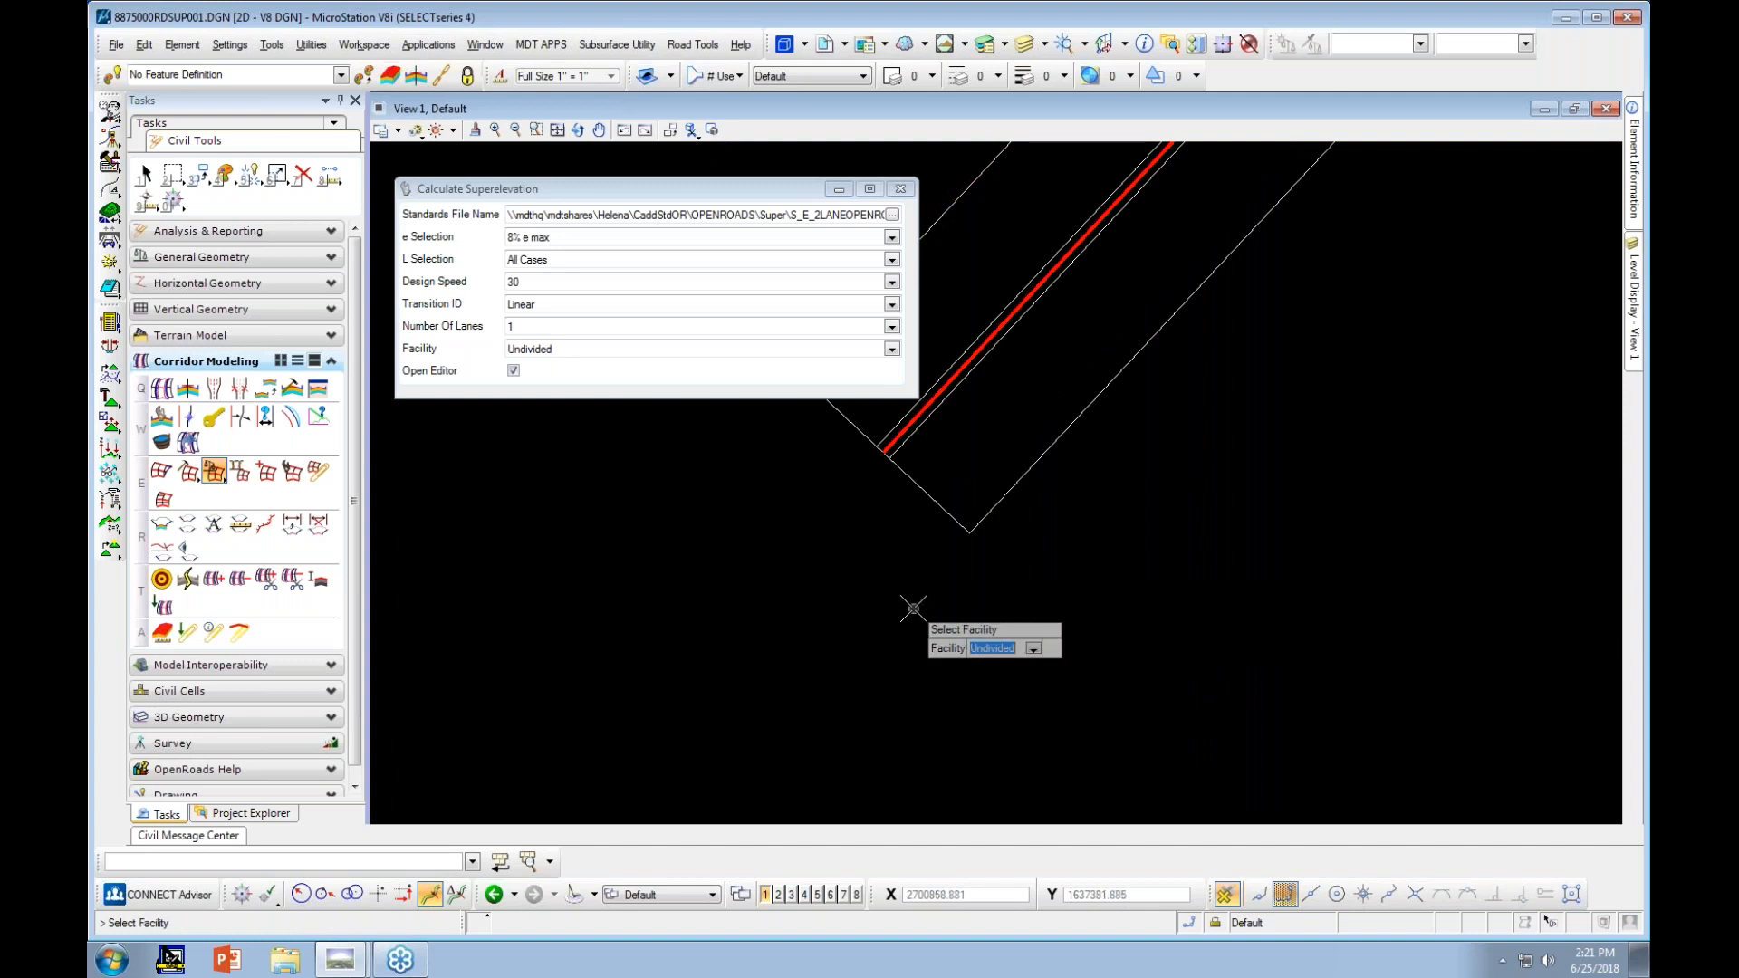
left_click(914, 608)
left_click(913, 608)
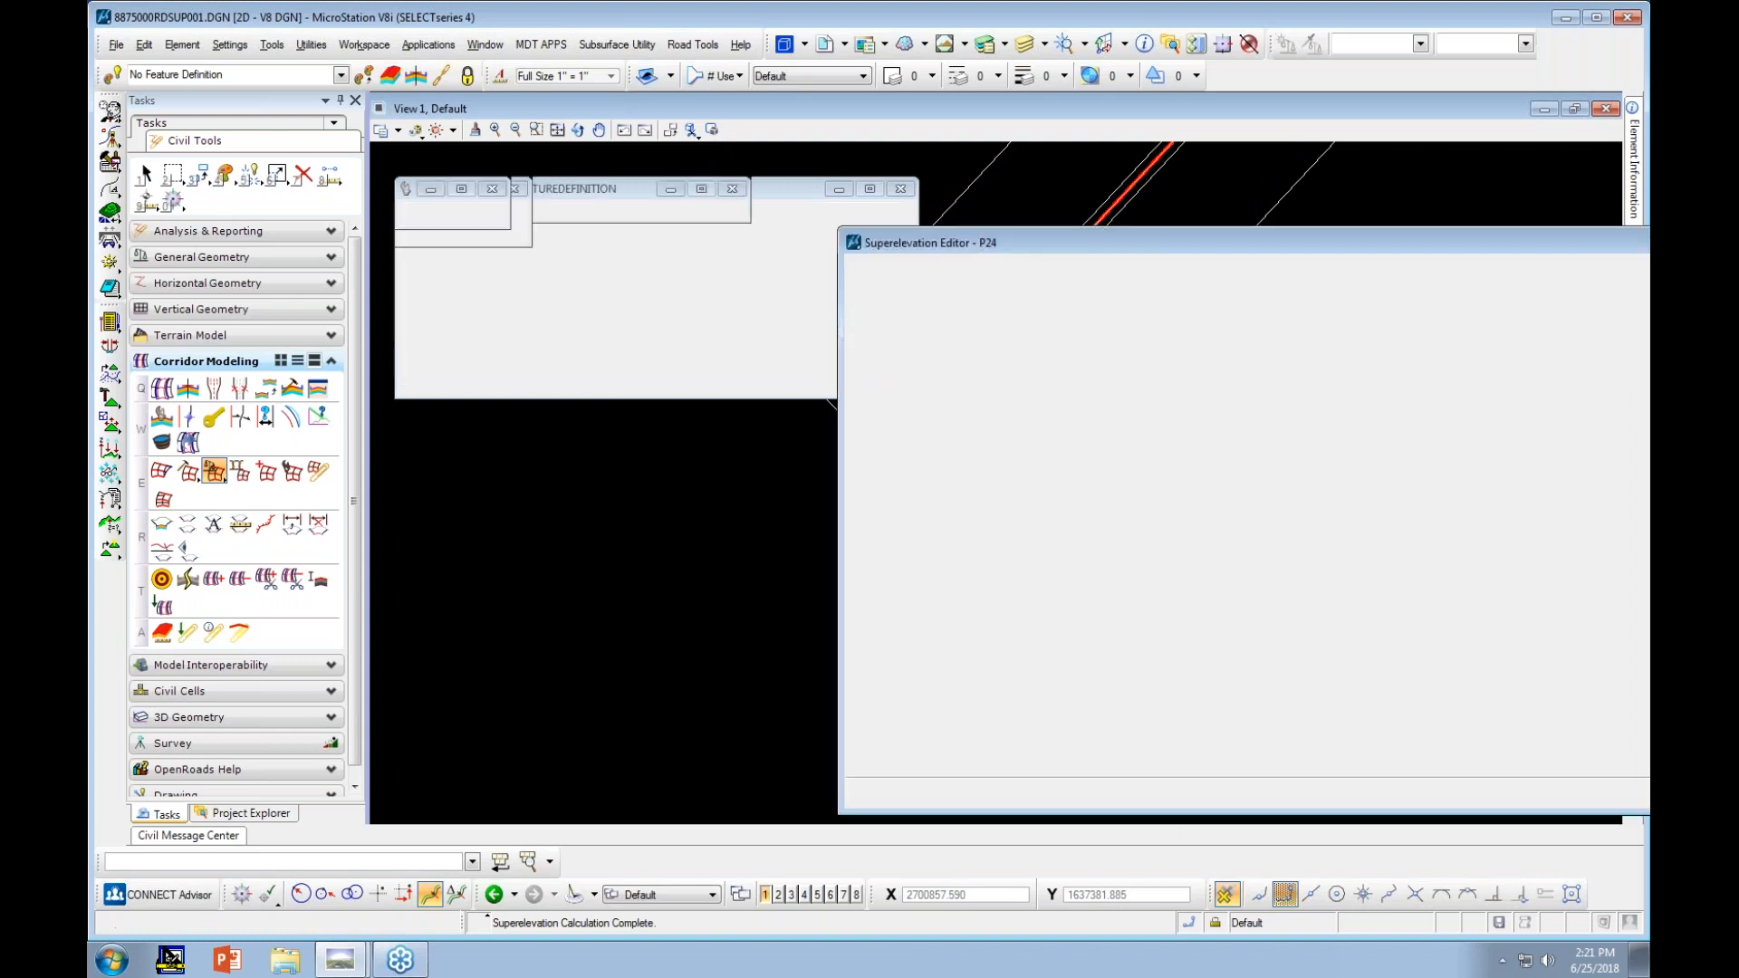
Enlarge the P24 Superelevation Editor, examine the cross-slope diagram and the lane transition stations, and close the editor
left_click_drag(1278, 241, 853, 185)
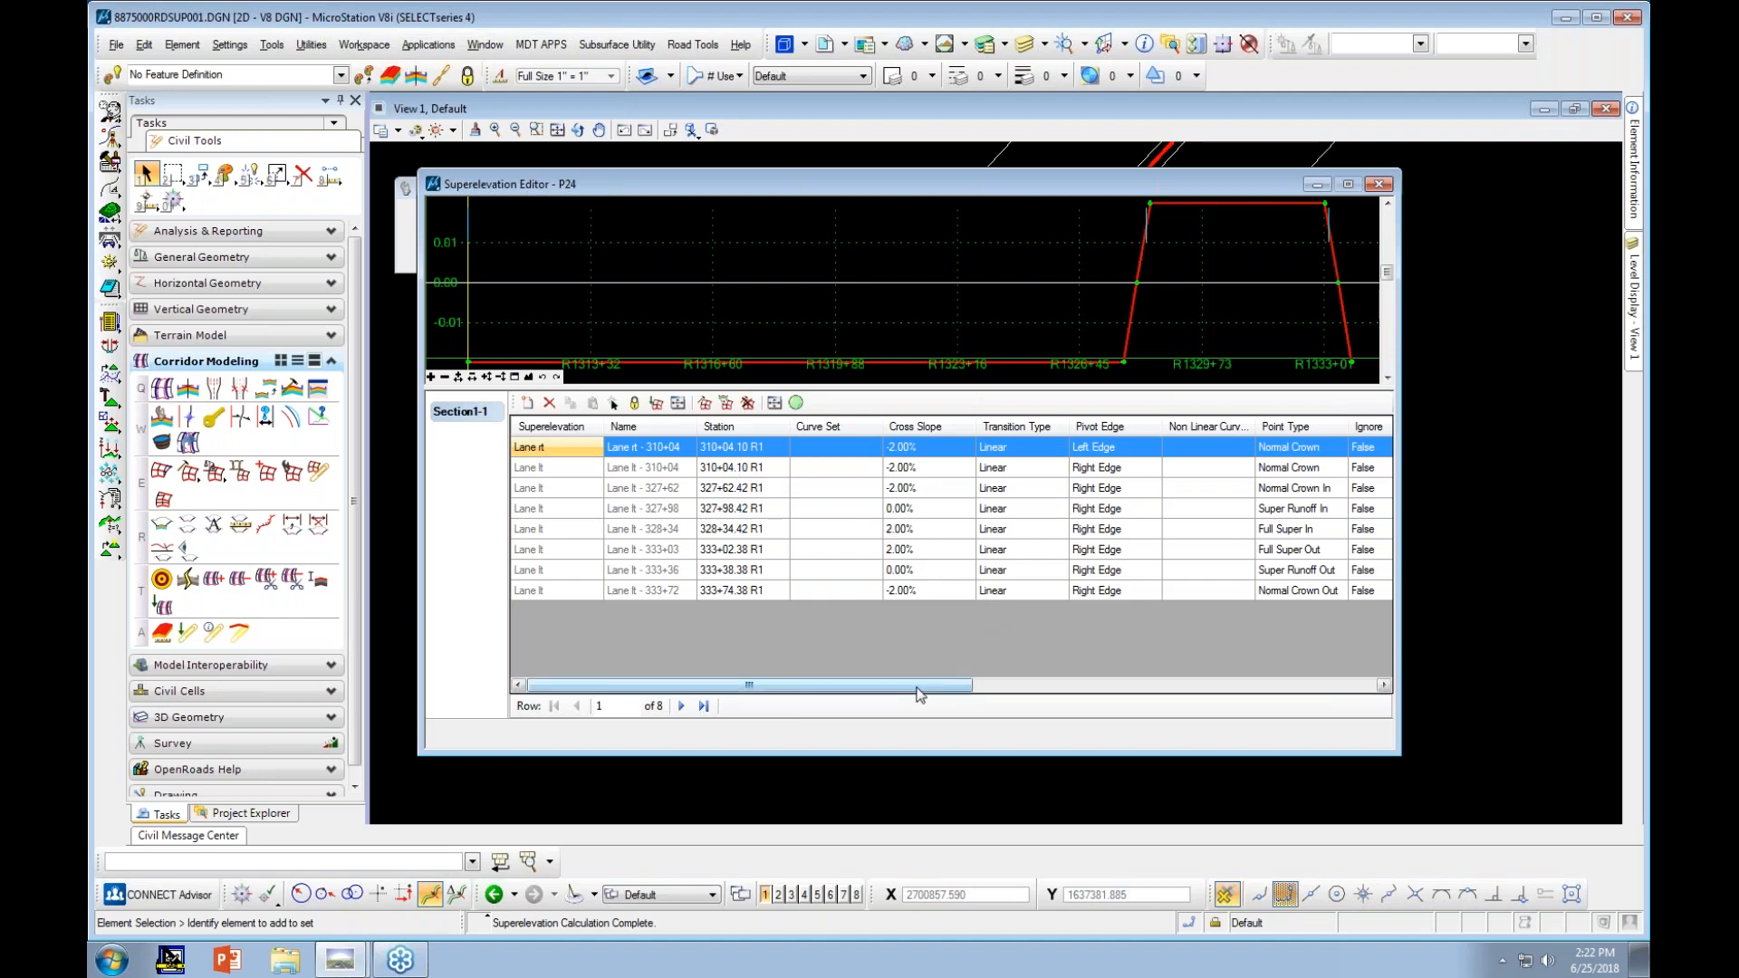
mouse_move(919, 695)
left_mouse_down()
mouse_move(1075, 703)
mouse_move(908, 696)
left_mouse_up()
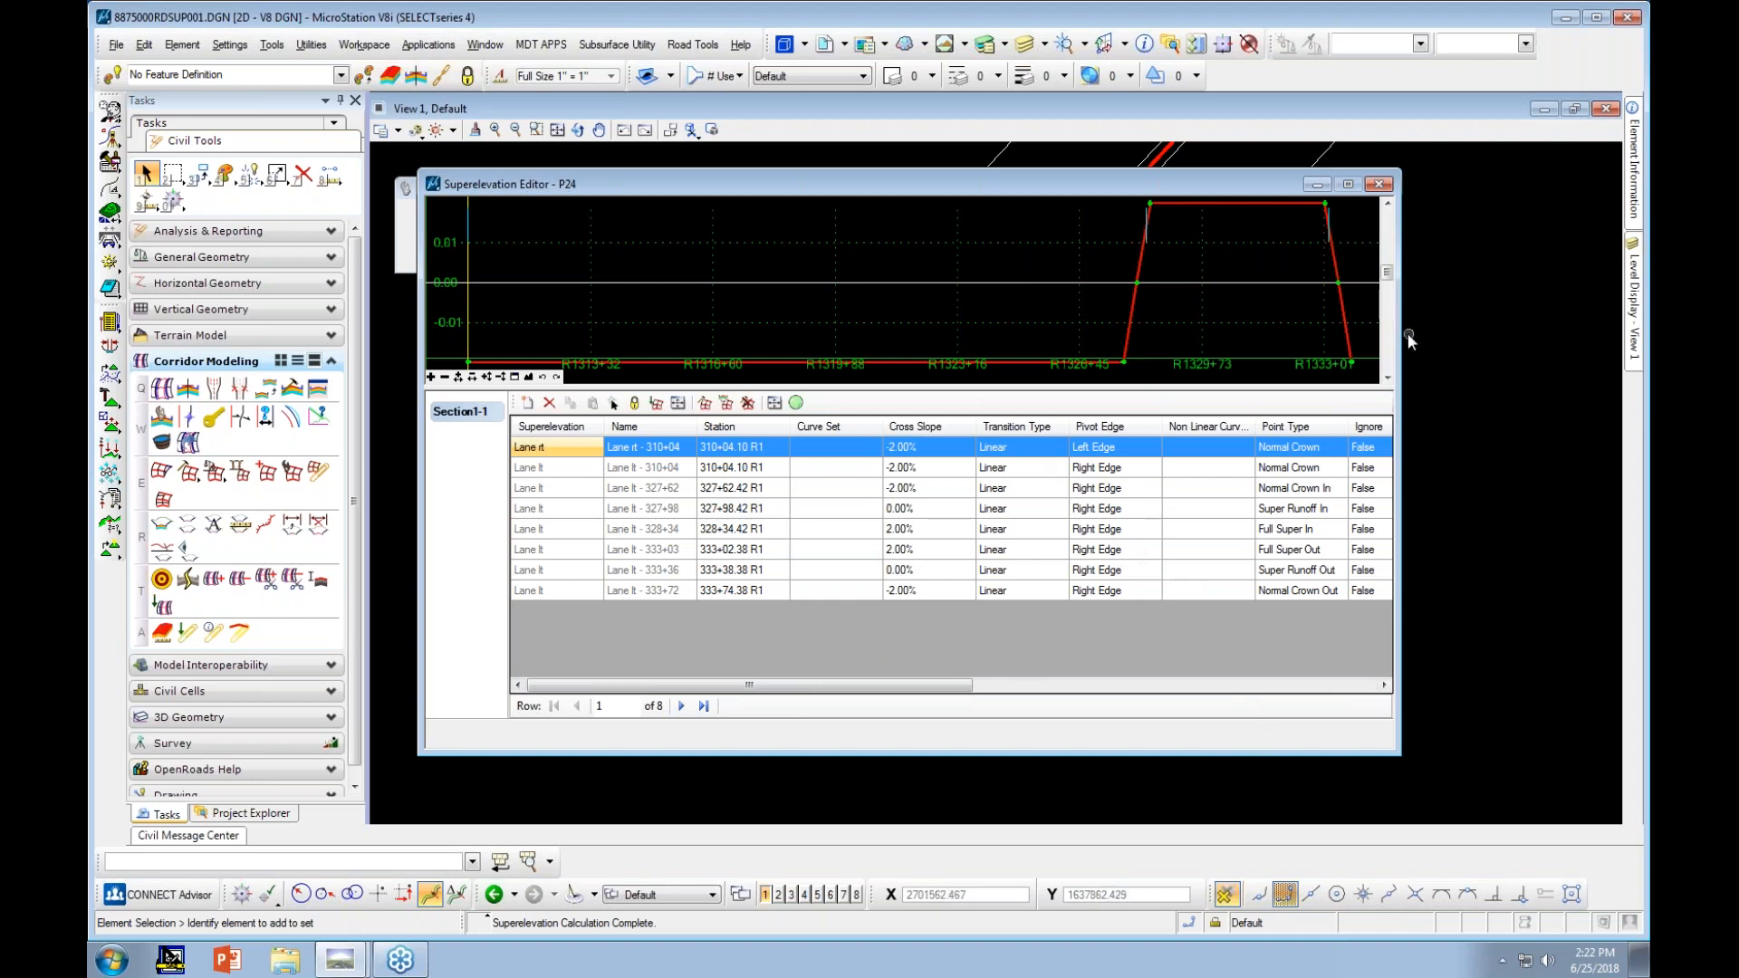
left_click_drag(1400, 333, 1631, 356)
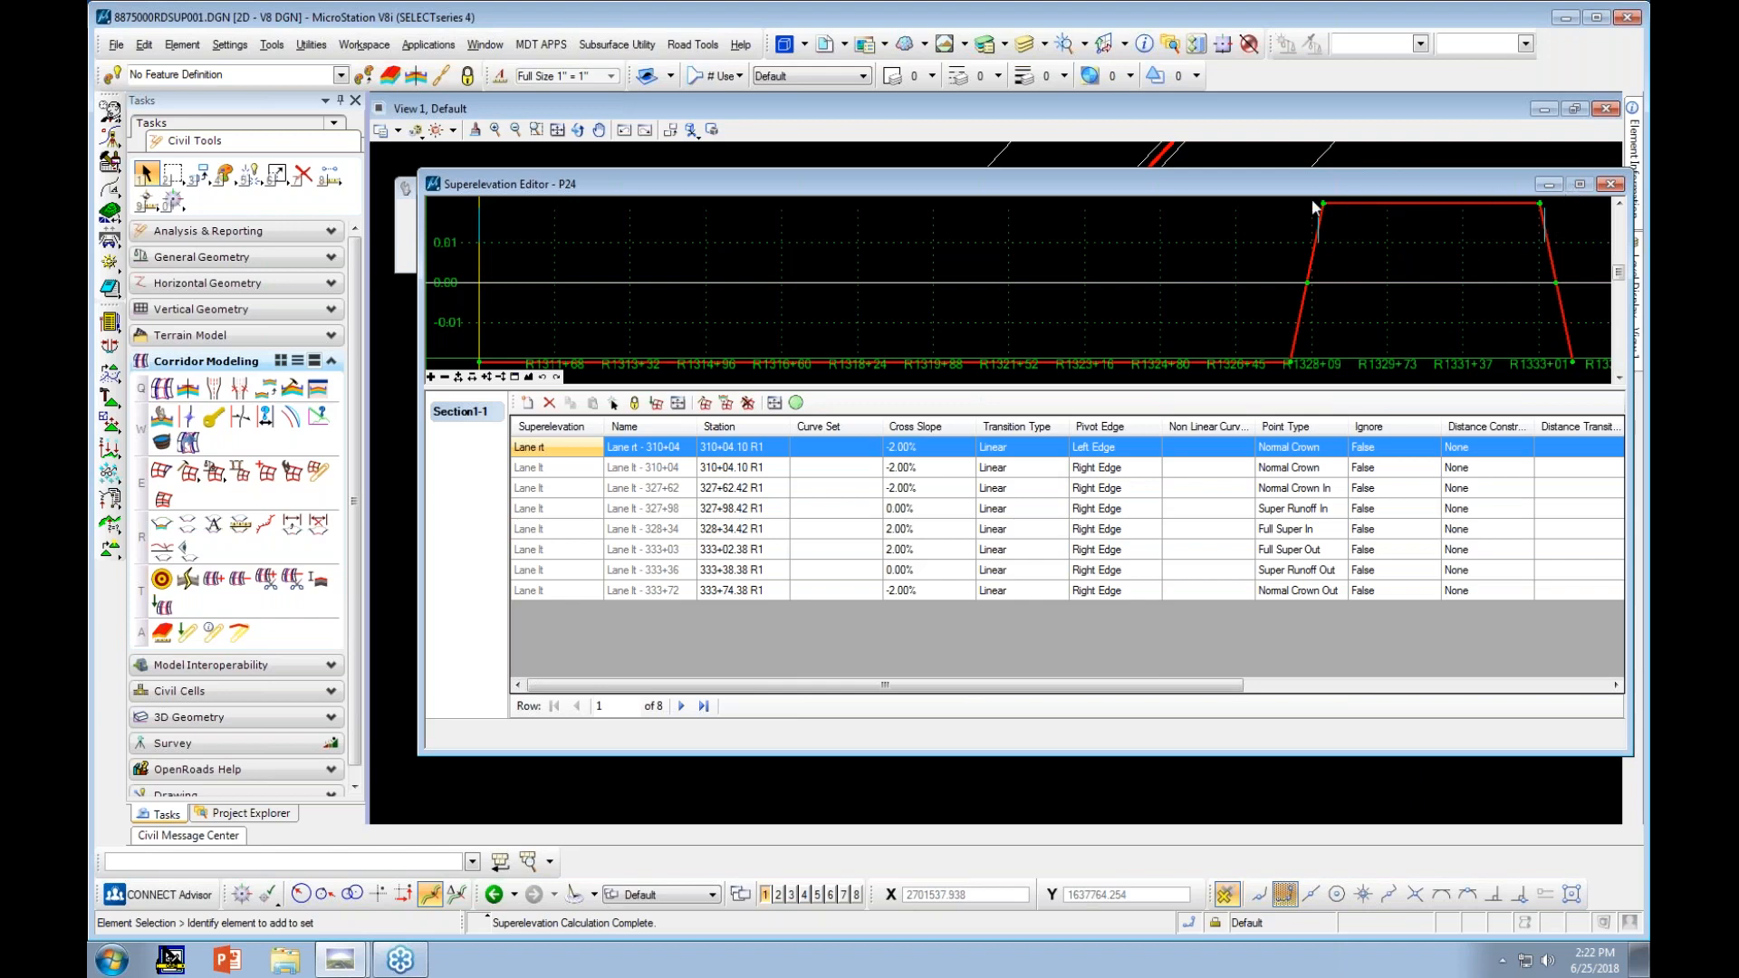
left_click_drag(1294, 169, 1294, 94)
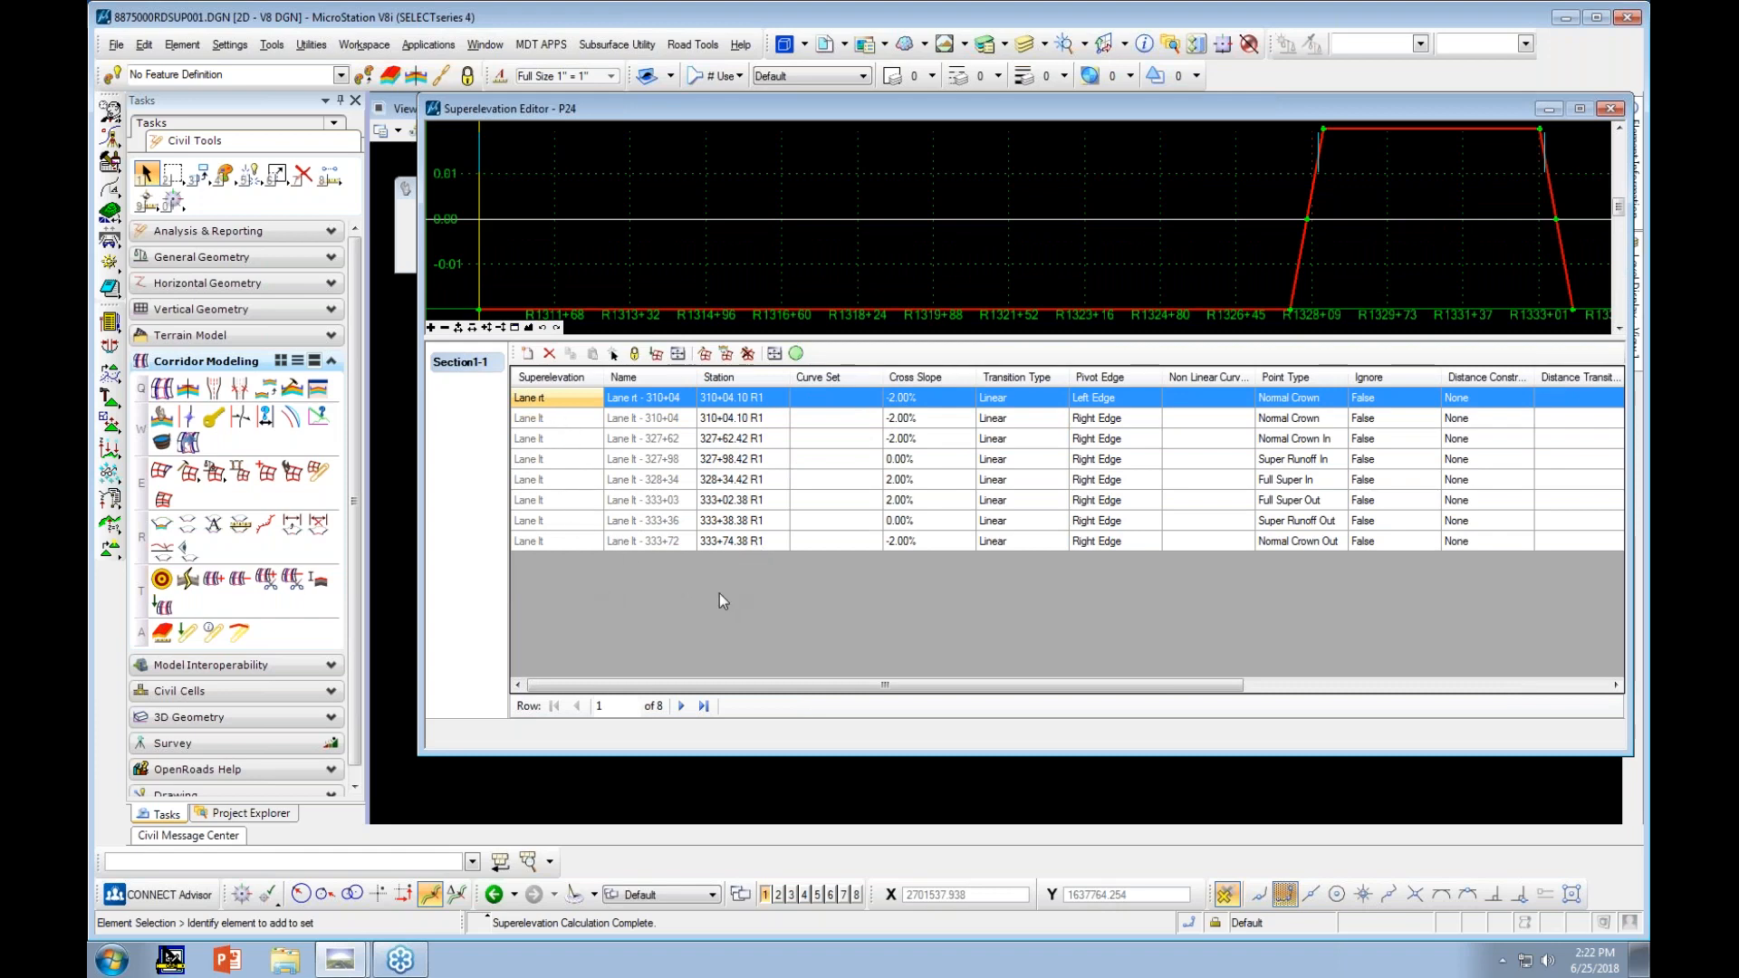
left_click_drag(1462, 109, 1372, 112)
left_click(1520, 114)
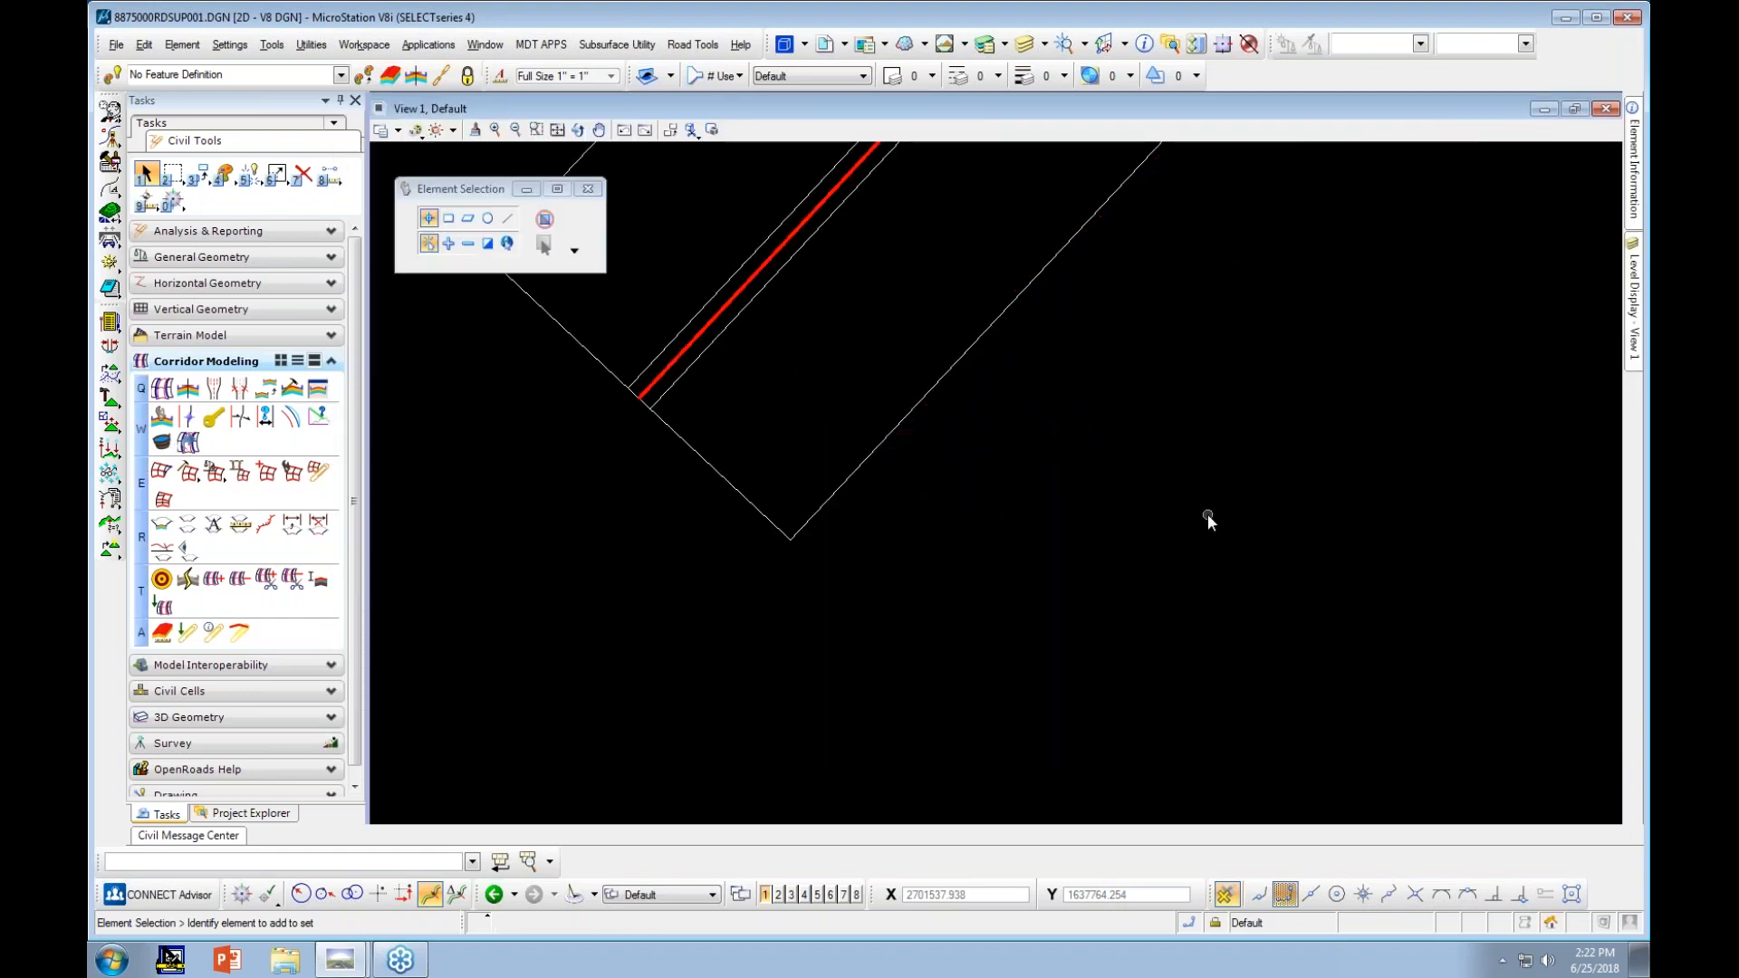
Select the left and right superelevation lanes and examine their cross slopes and widths at both ends of the section
middle_click_drag(1547, 350, 1033, 521)
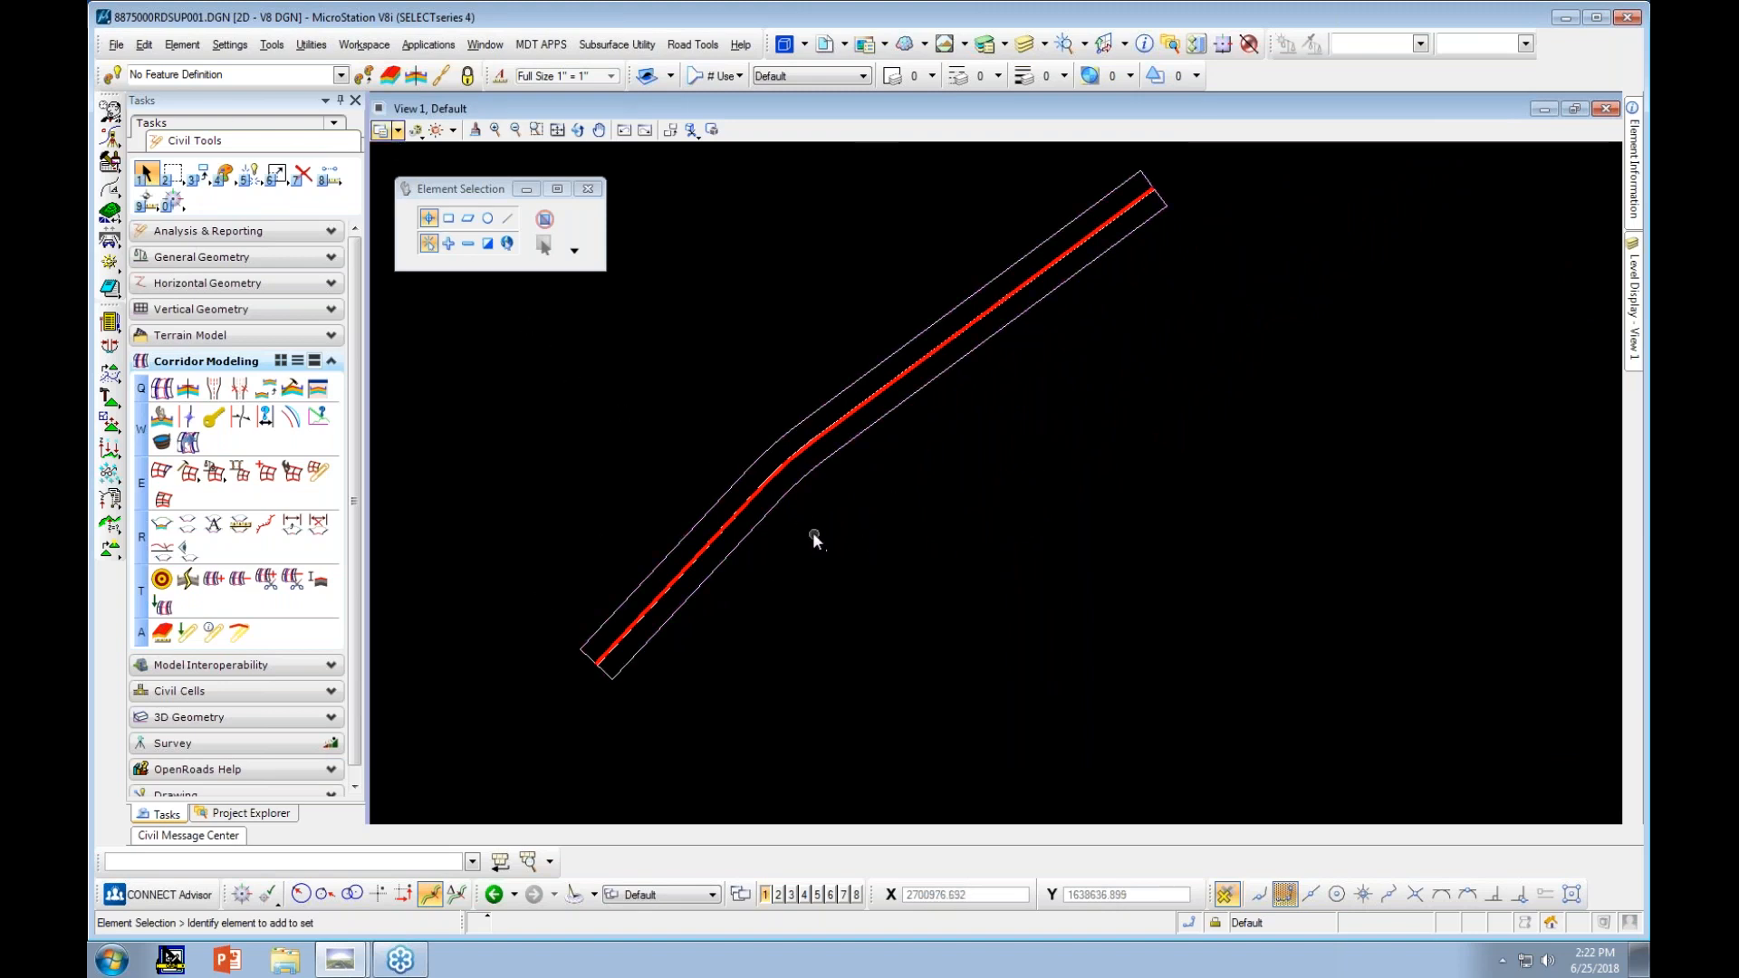
scroll(650, 612, "up", 4)
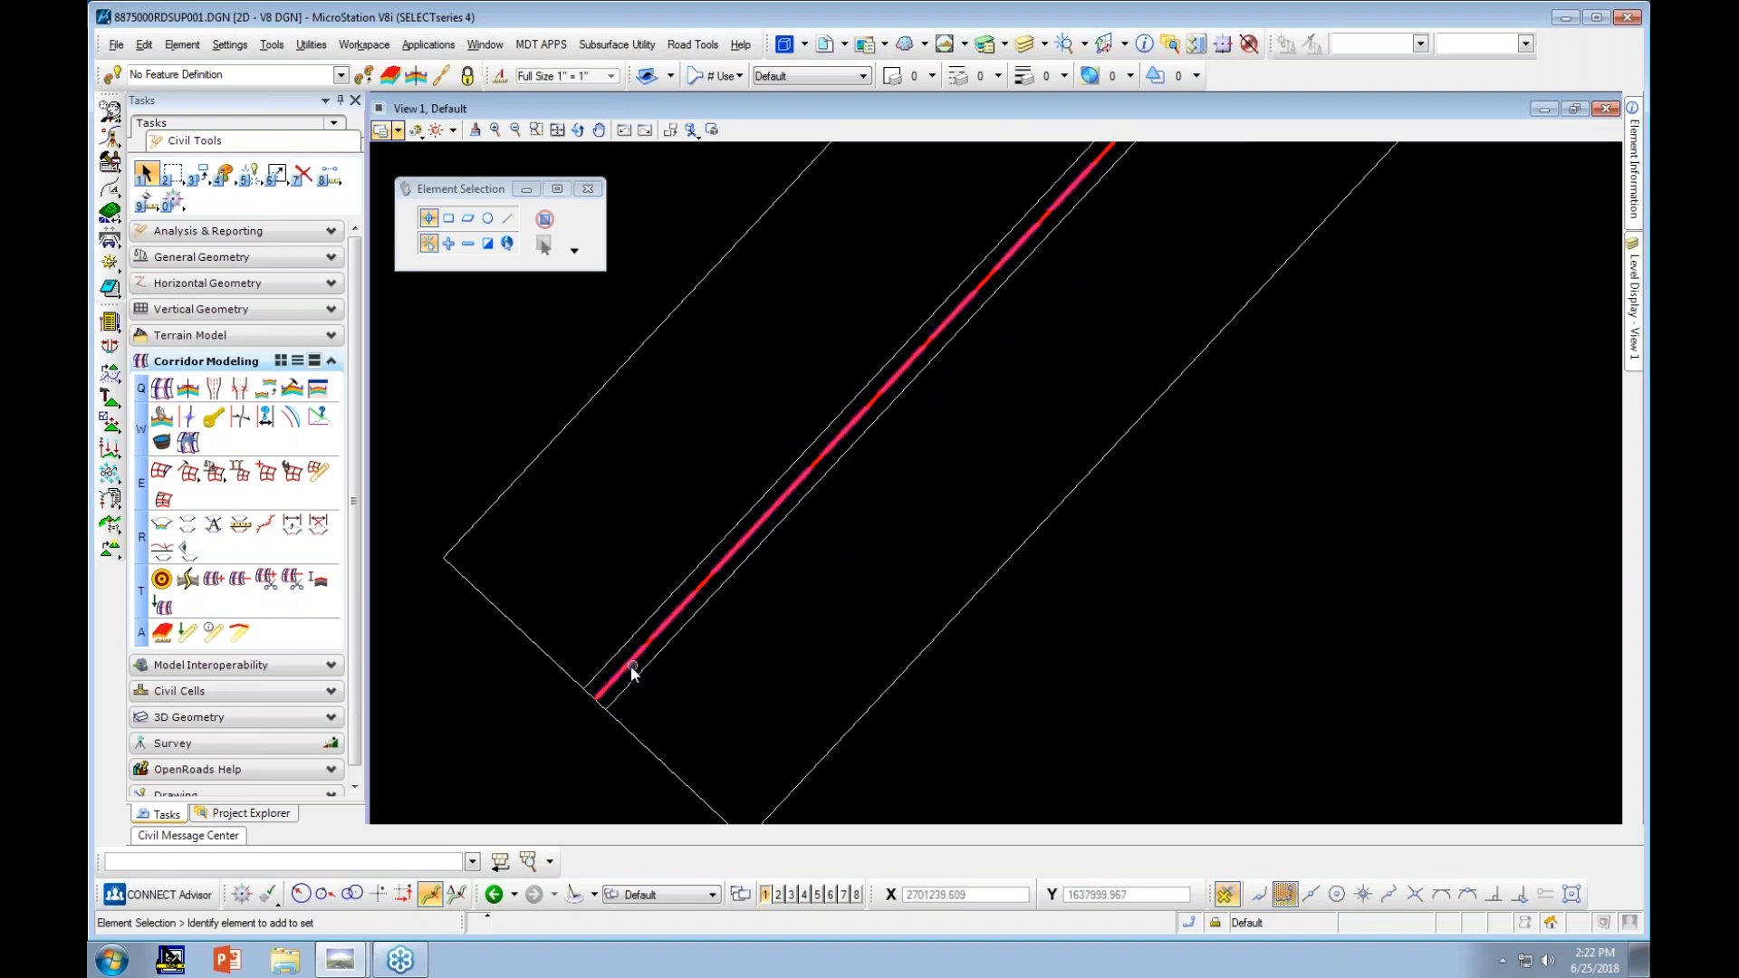
left_click(639, 676)
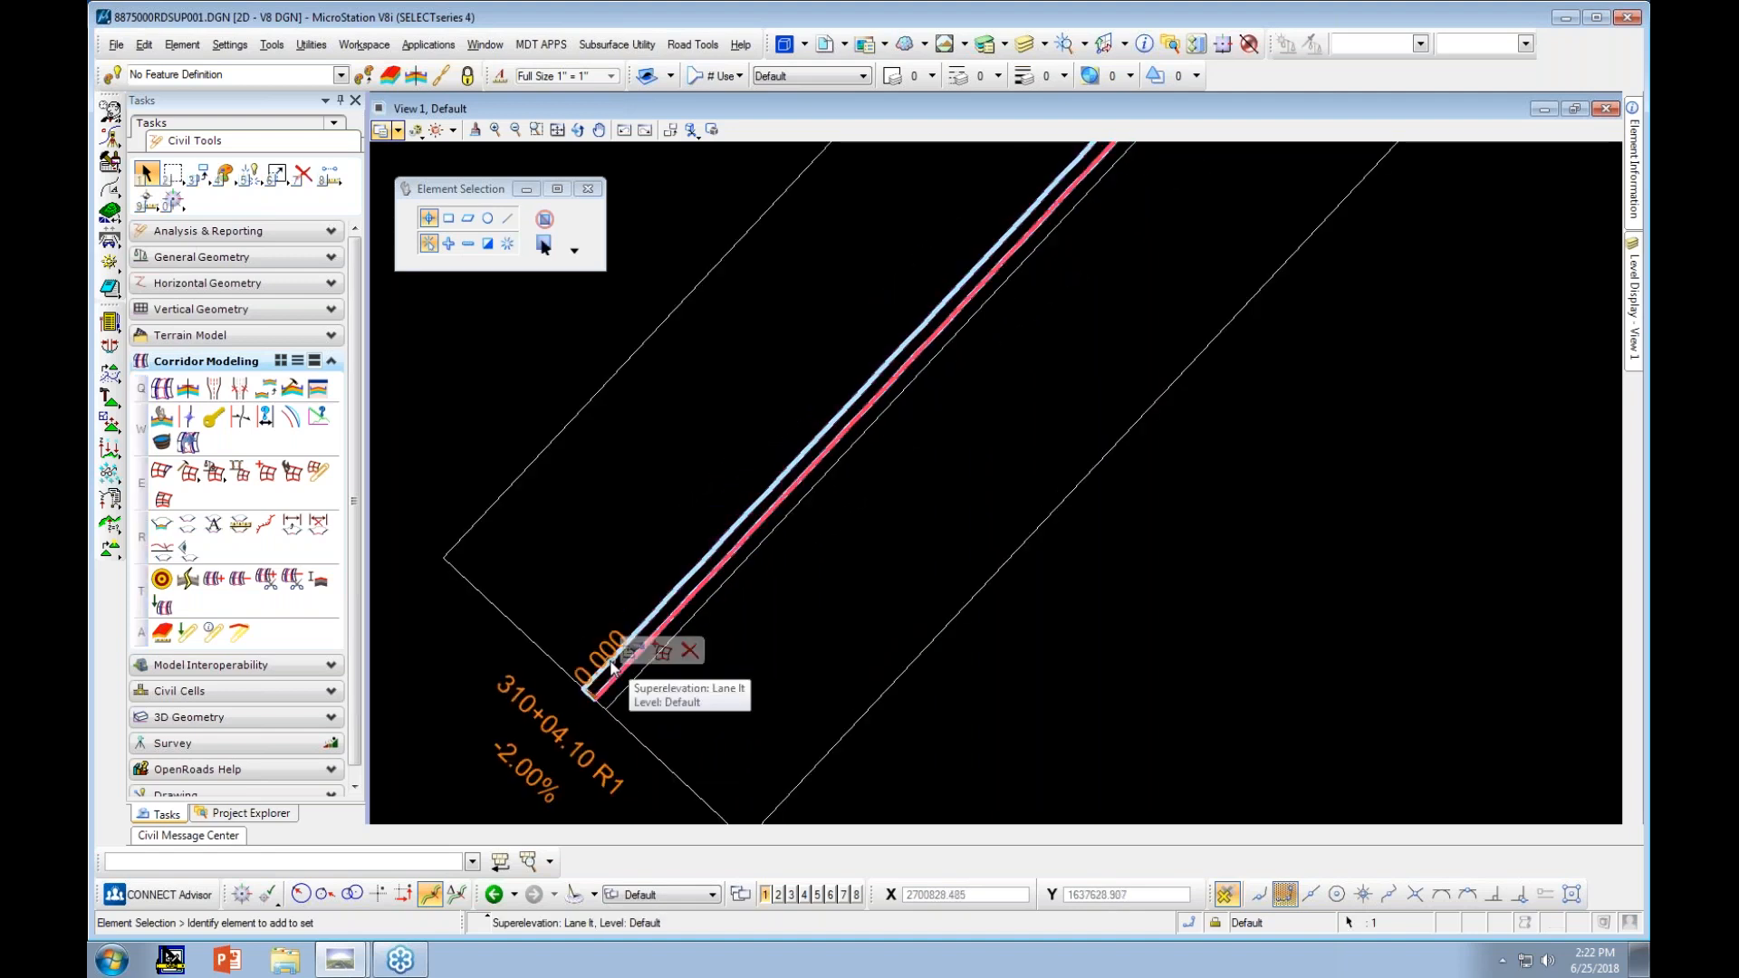
left_click(622, 690)
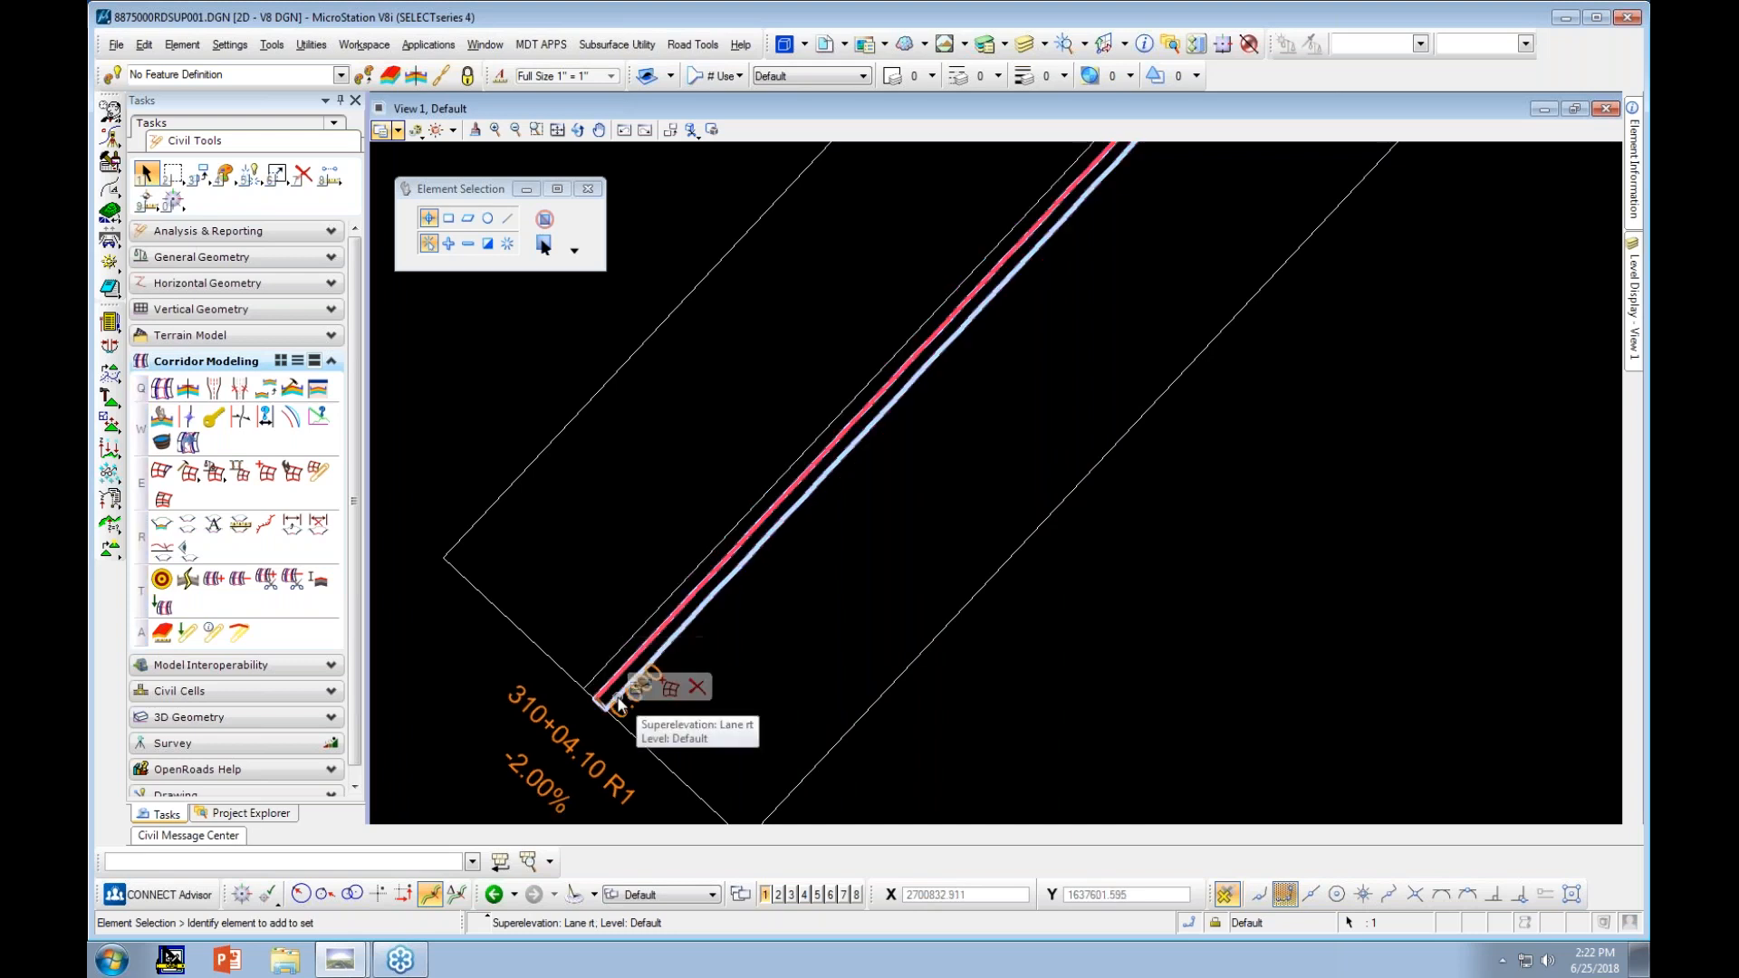
scroll(599, 578, "down", 5)
scroll(838, 308, "up", 5)
scroll(843, 290, "up", 4)
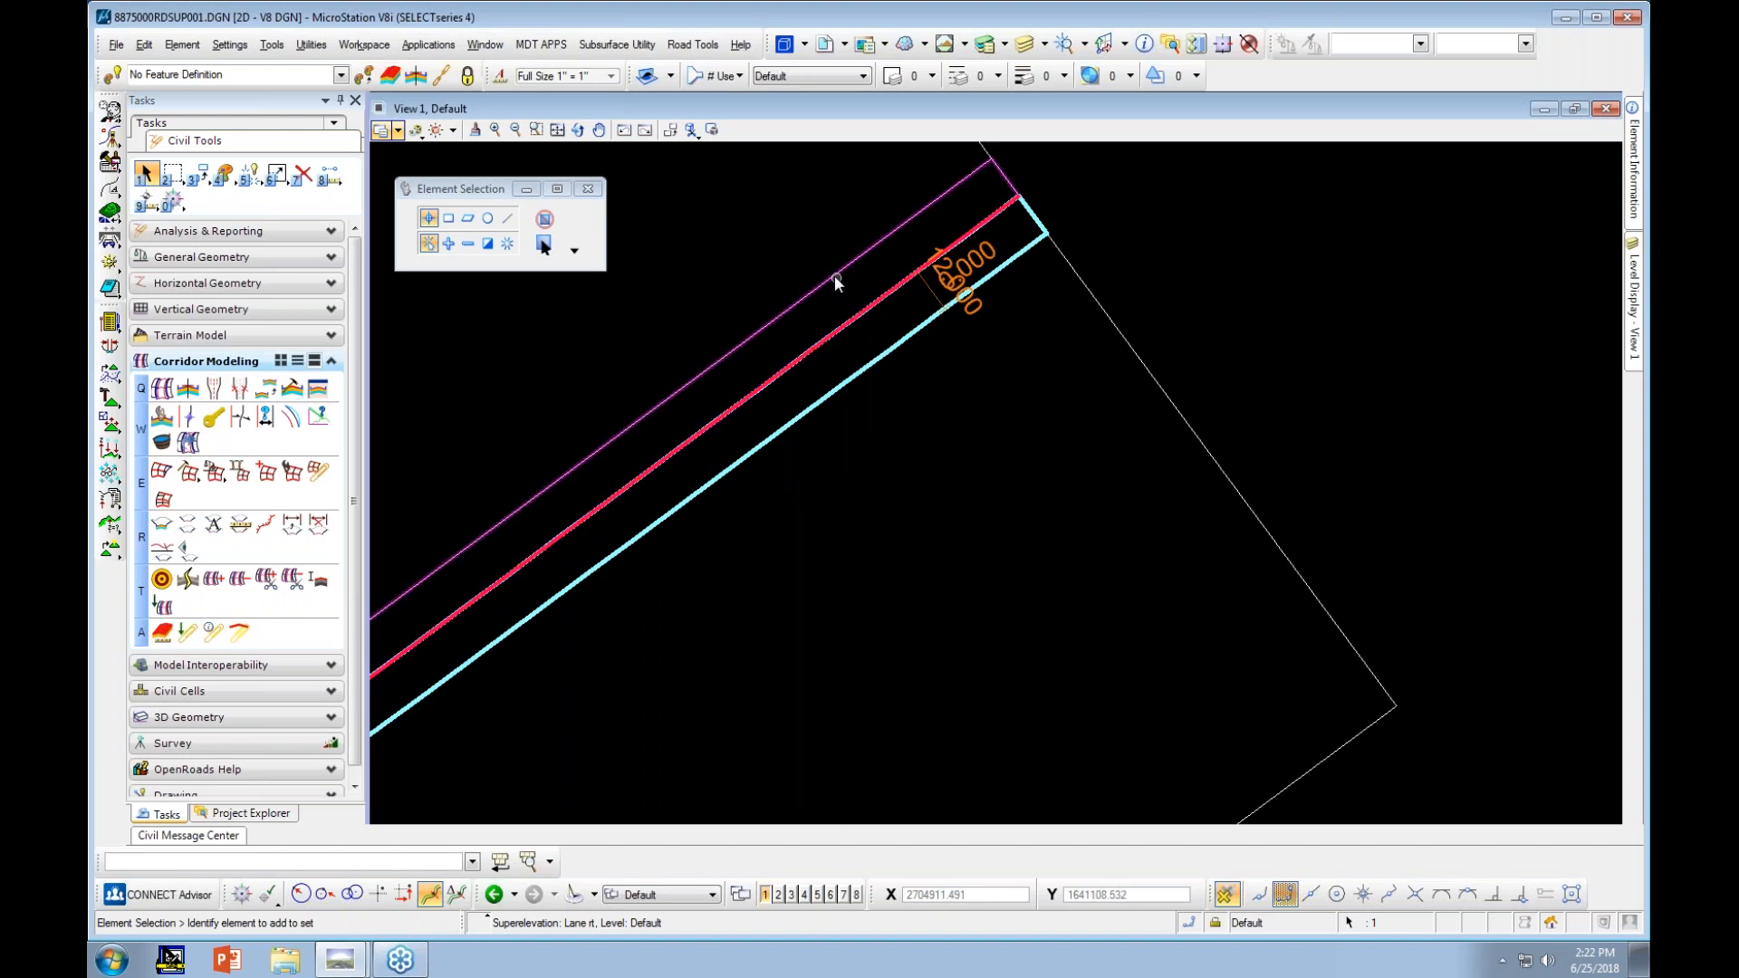
left_click(834, 276)
scroll(1040, 358, "down", 6)
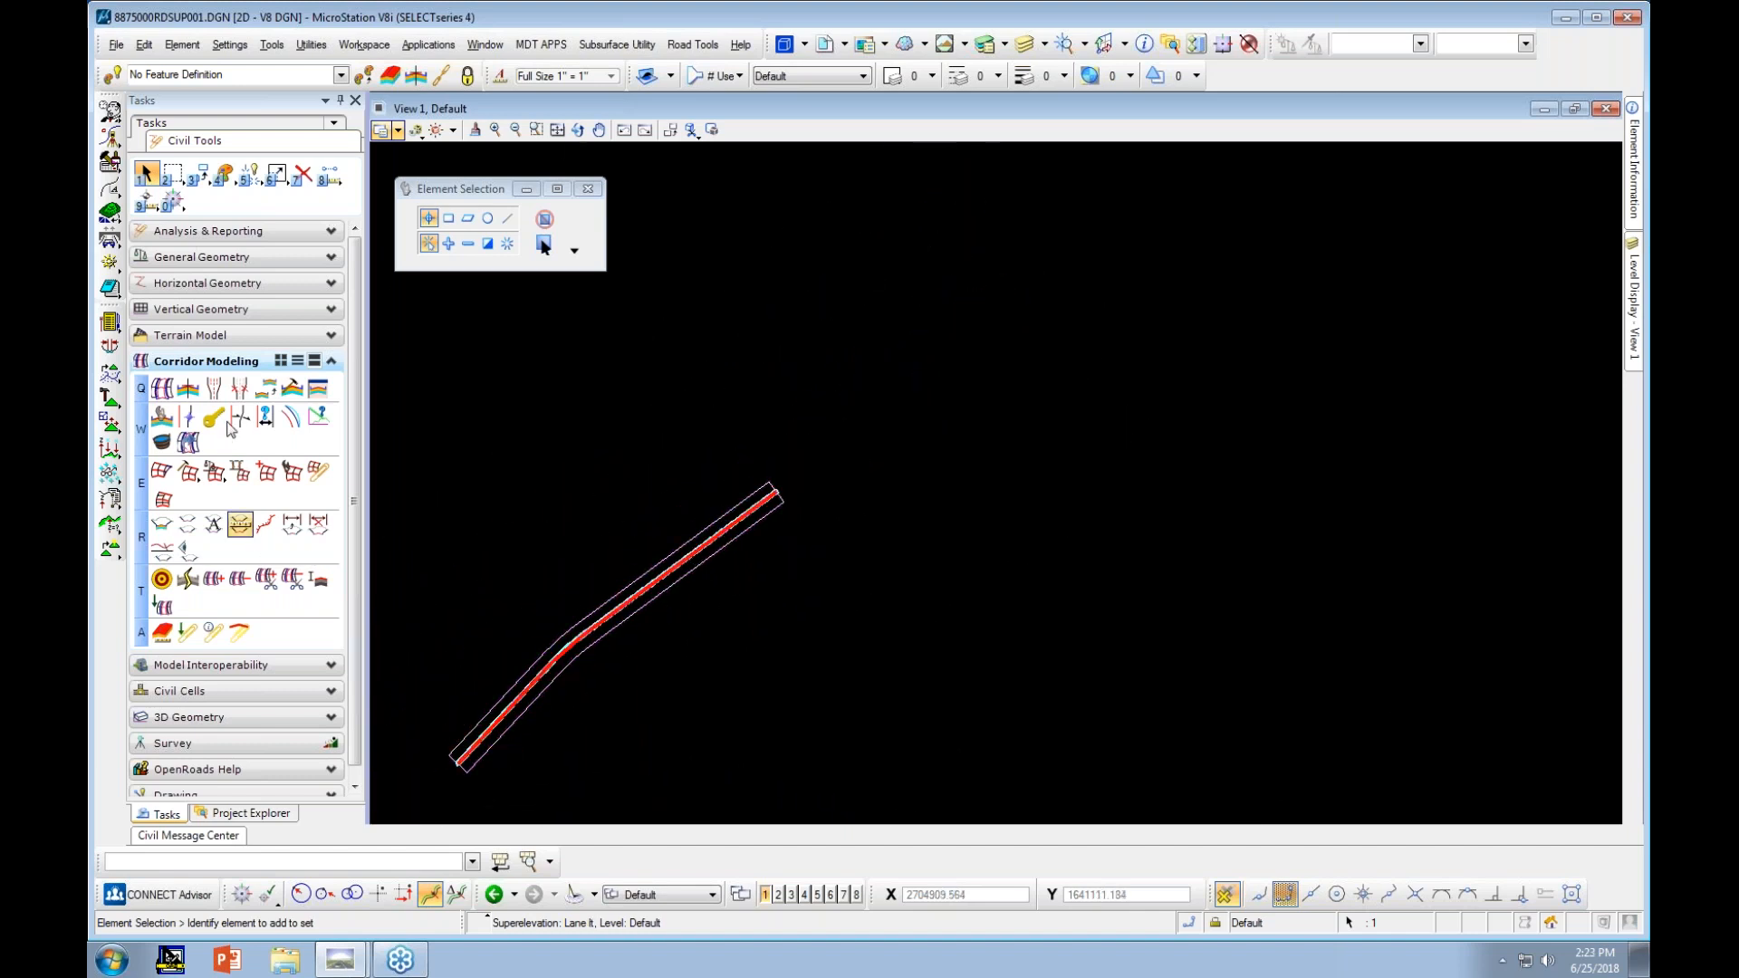
Expand the civil model of 8875000RDSUP001.DGN in Project Explorer down to the contents of its Superelevation category
left_click(276, 813)
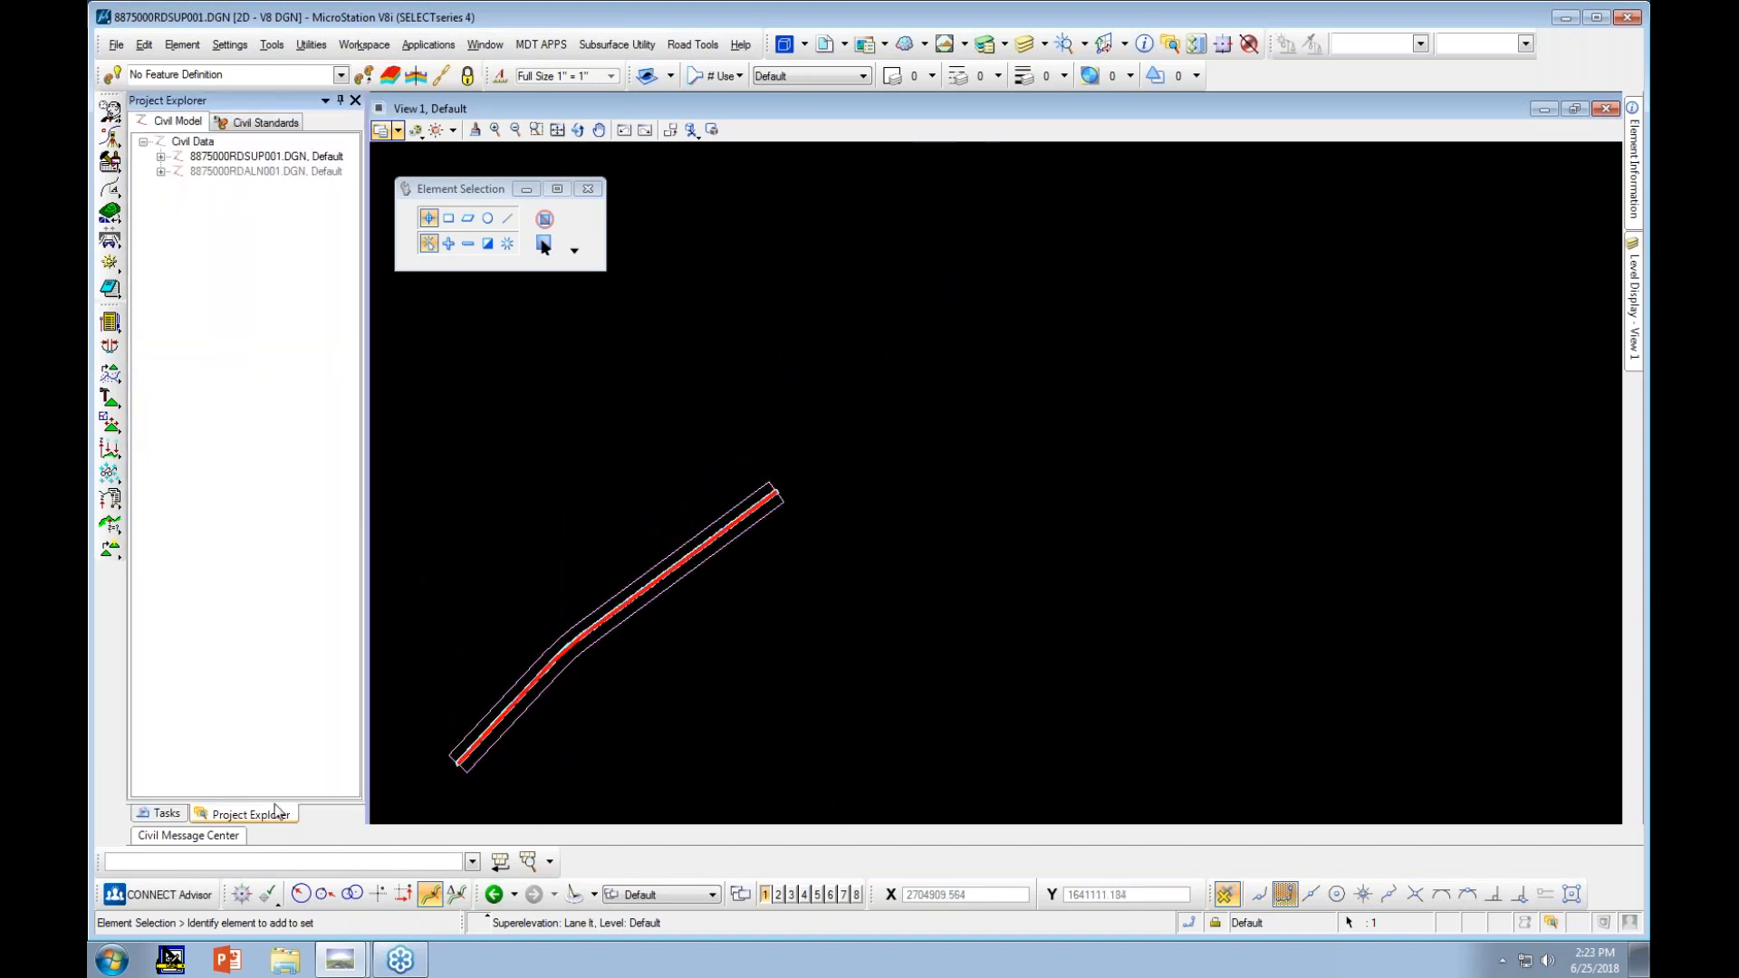
left_click(161, 156)
left_click(179, 246)
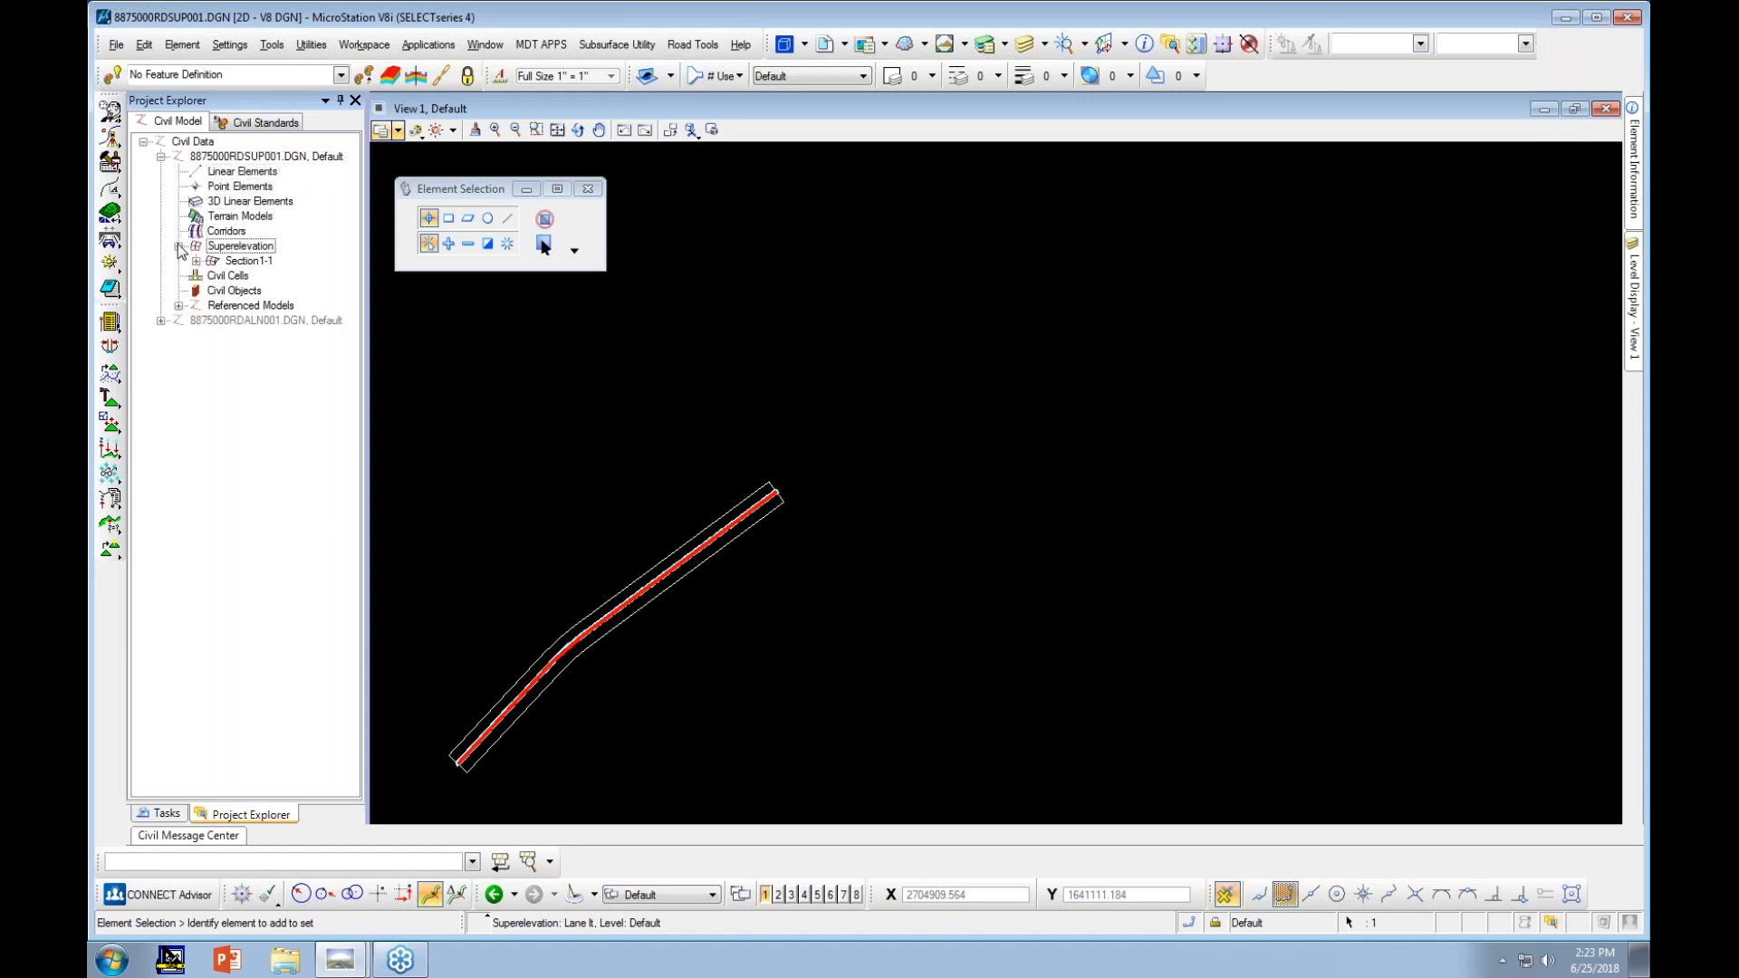
right_click(244, 262)
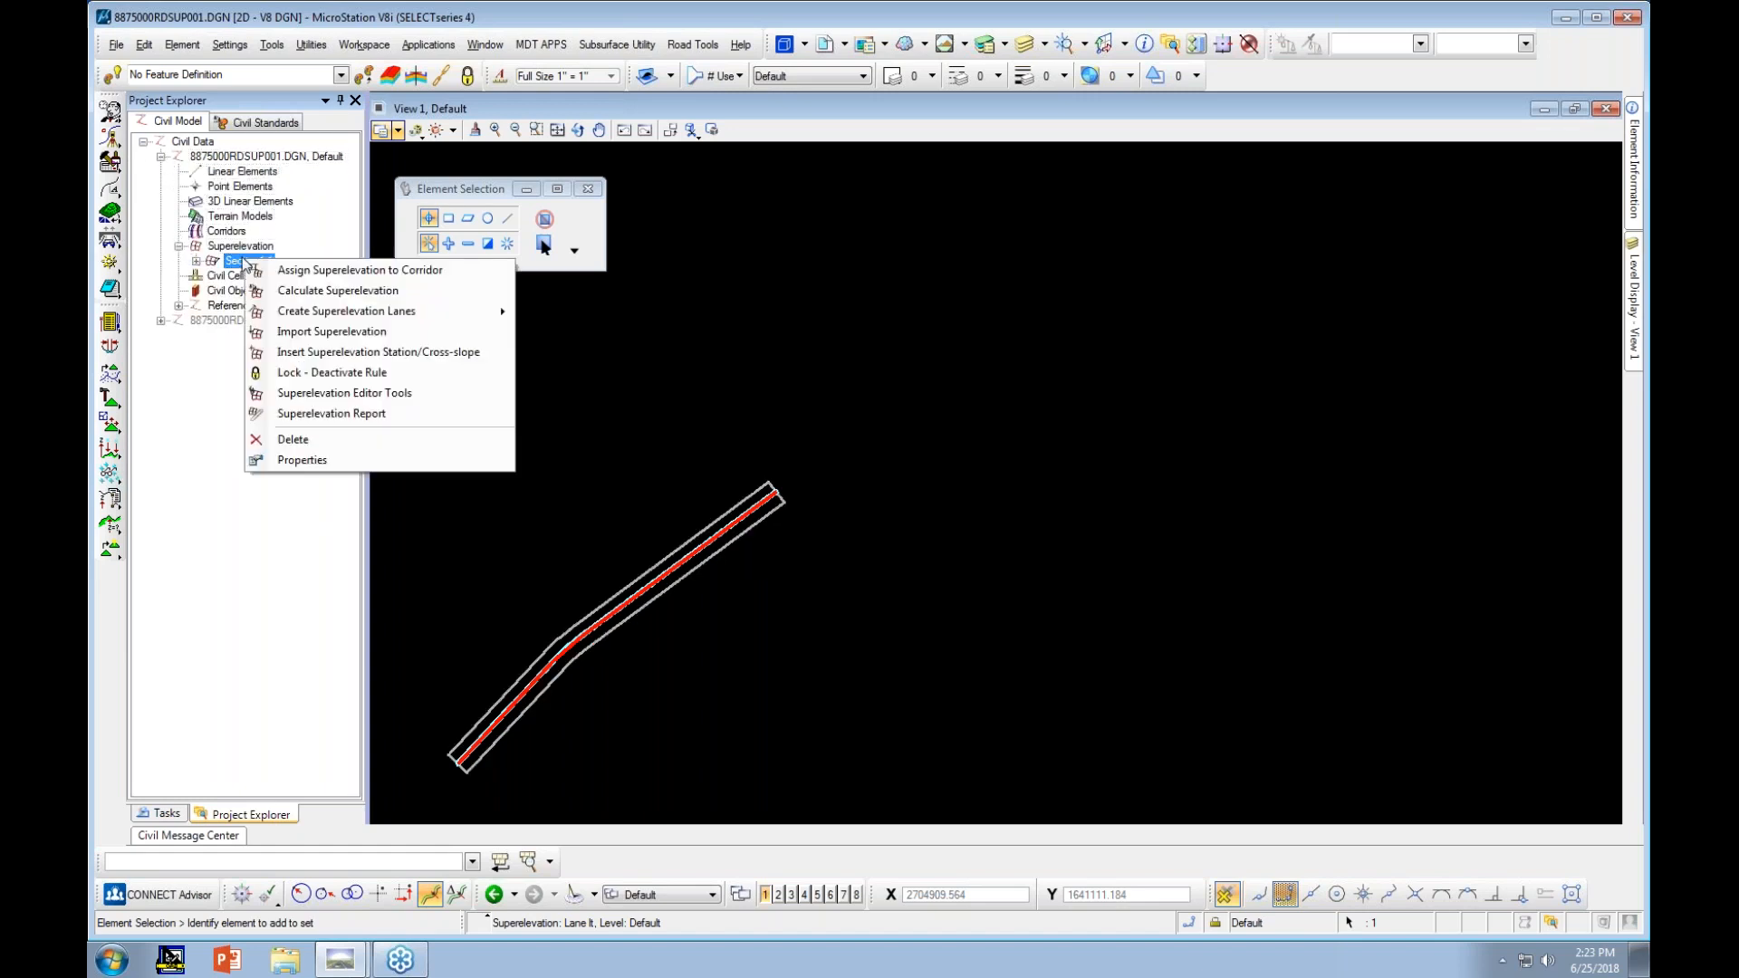
left_click(313, 440)
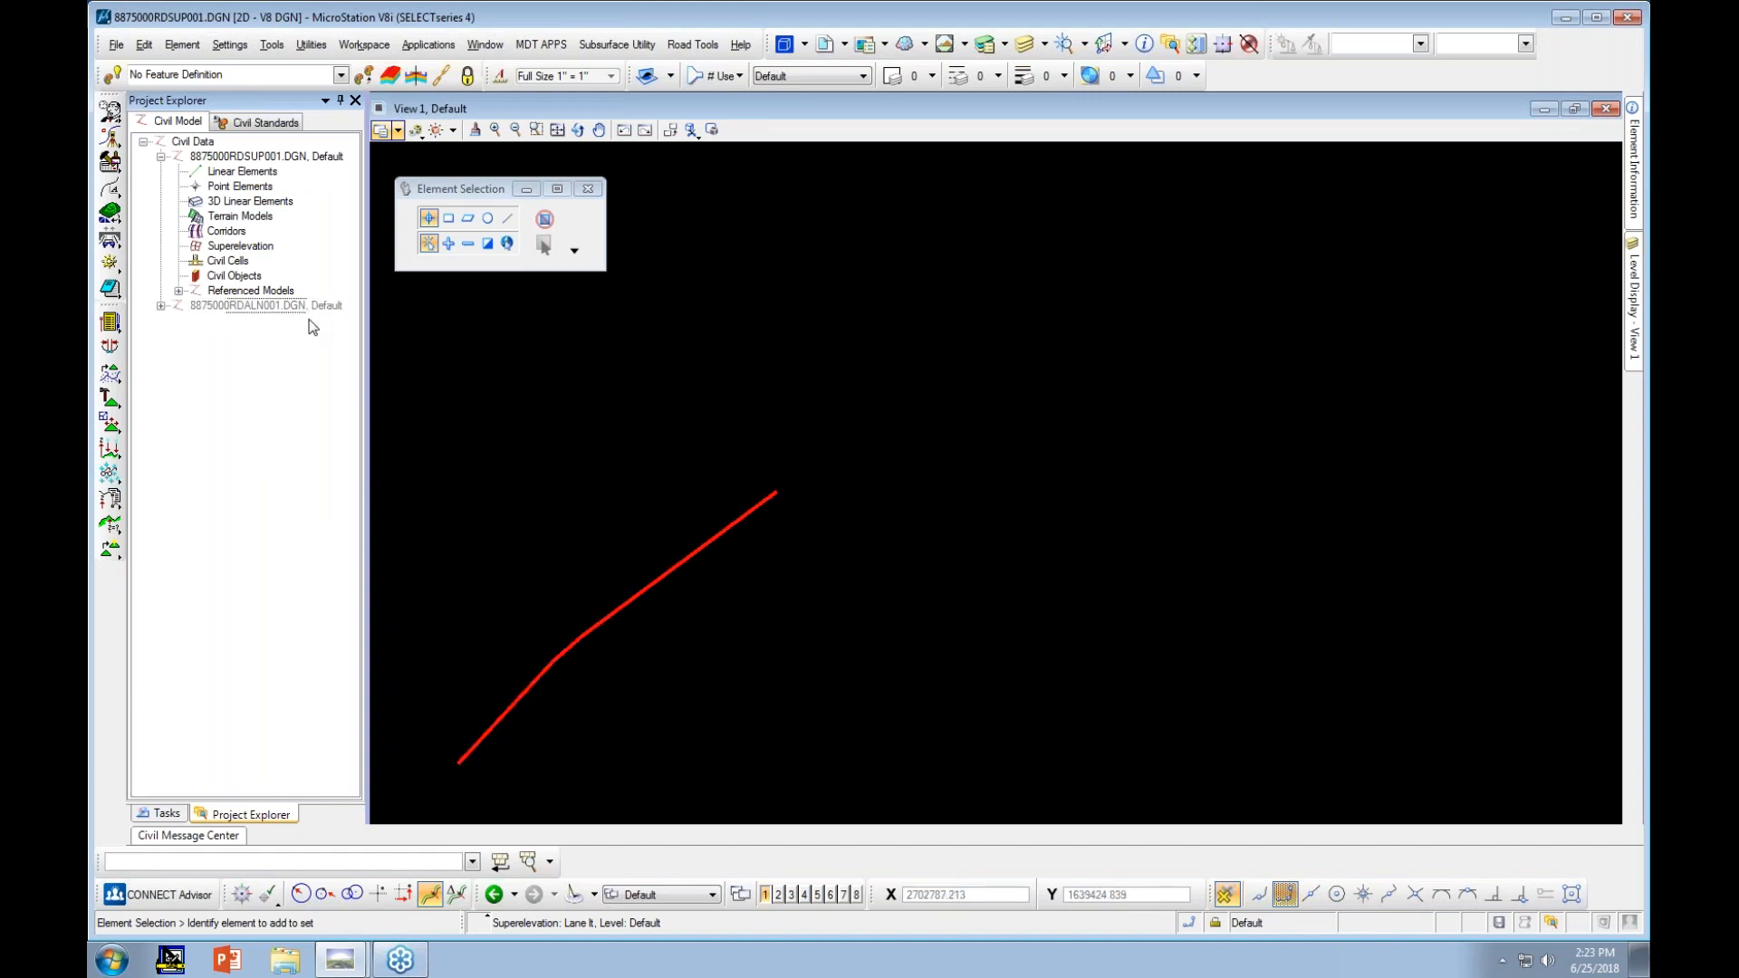
key("ctrl+z")
Delete the left and right lanes from the superelevation objects of Section1-1 in the civil model
left_click(179, 246)
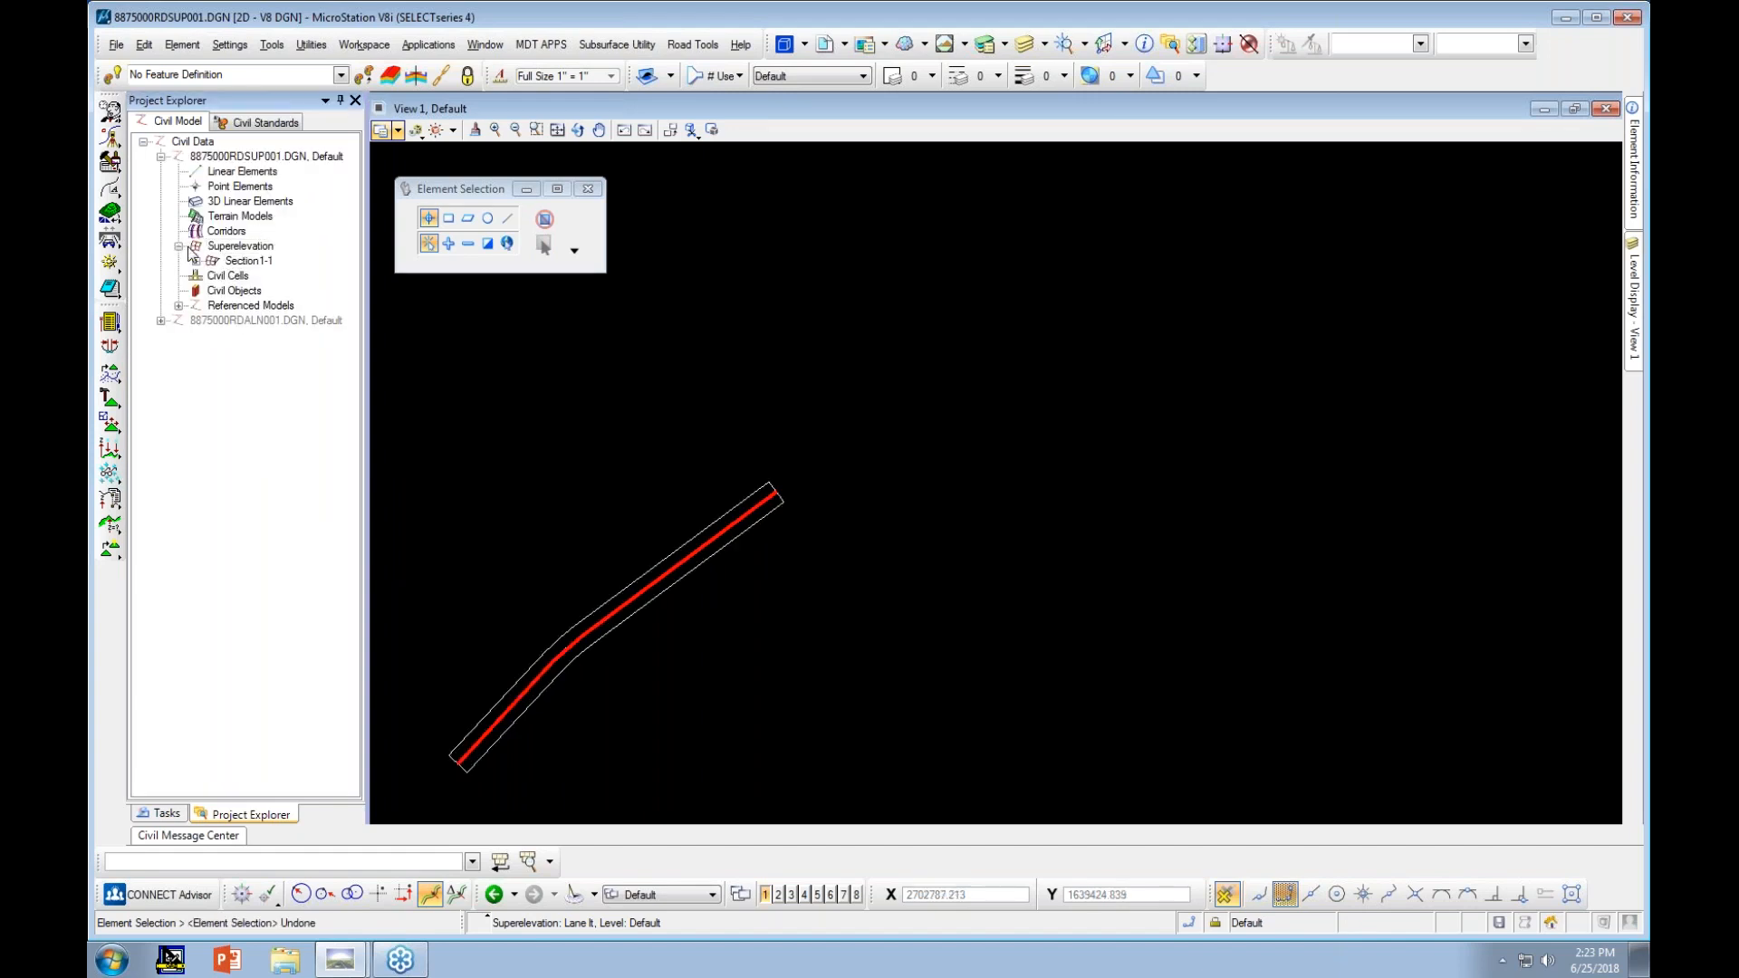
left_click(195, 261)
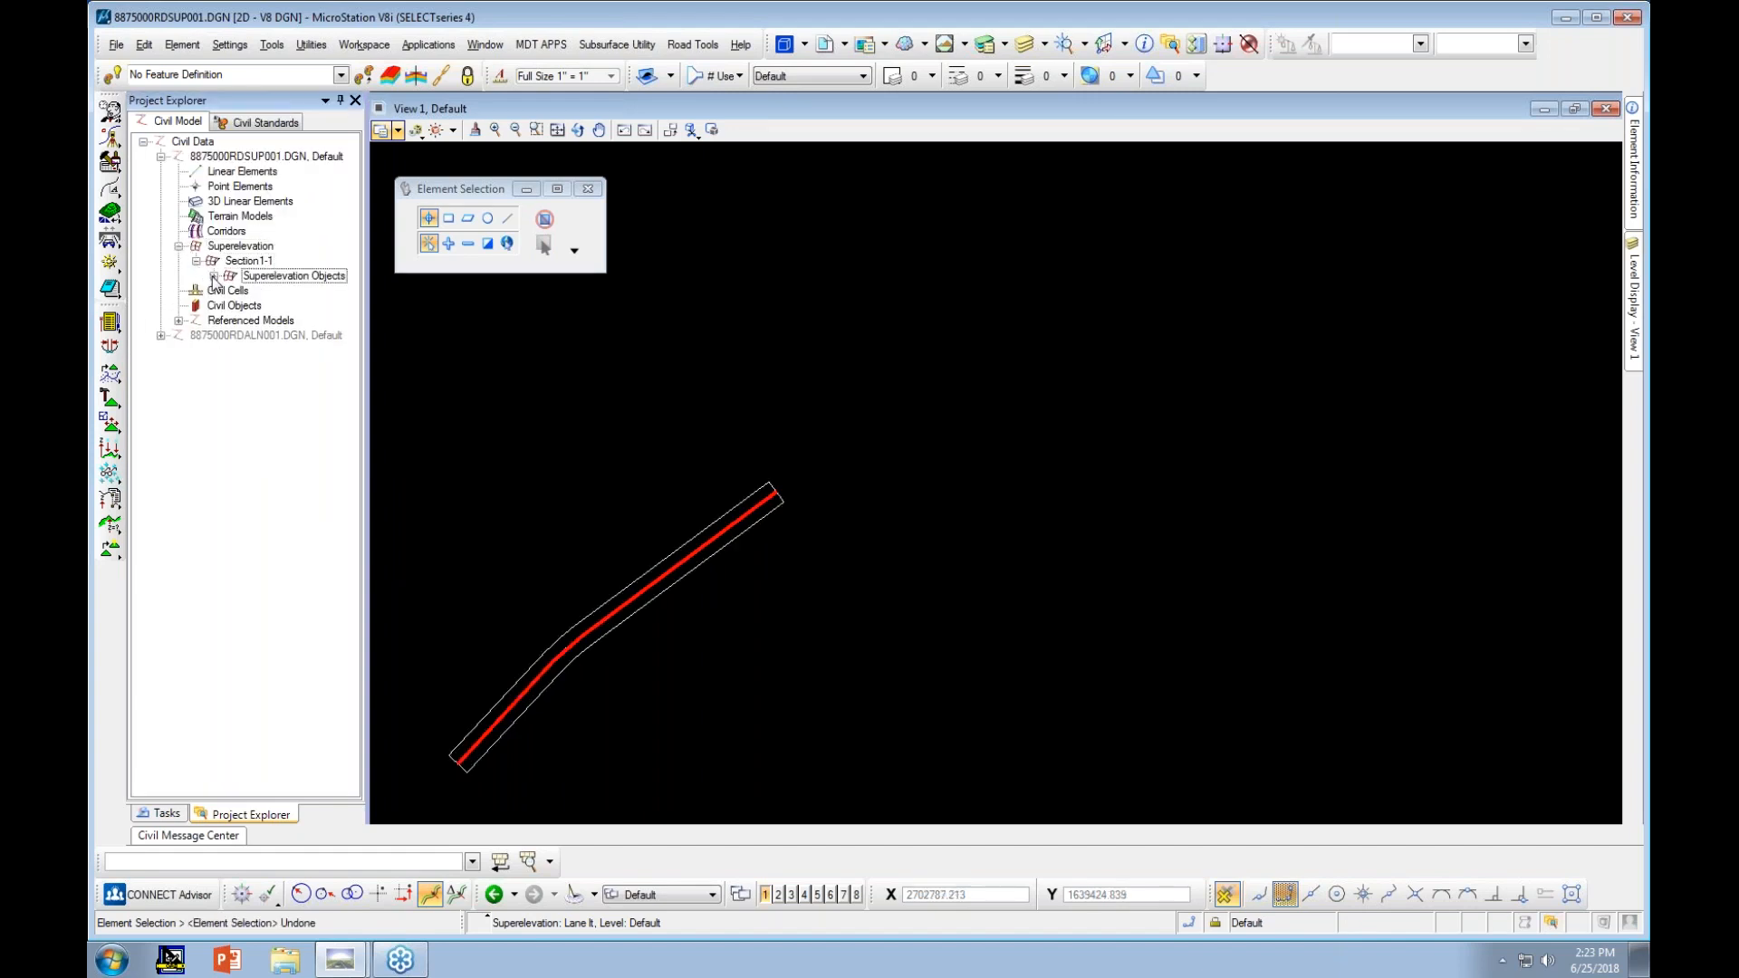
left_click(214, 275)
right_click(283, 293)
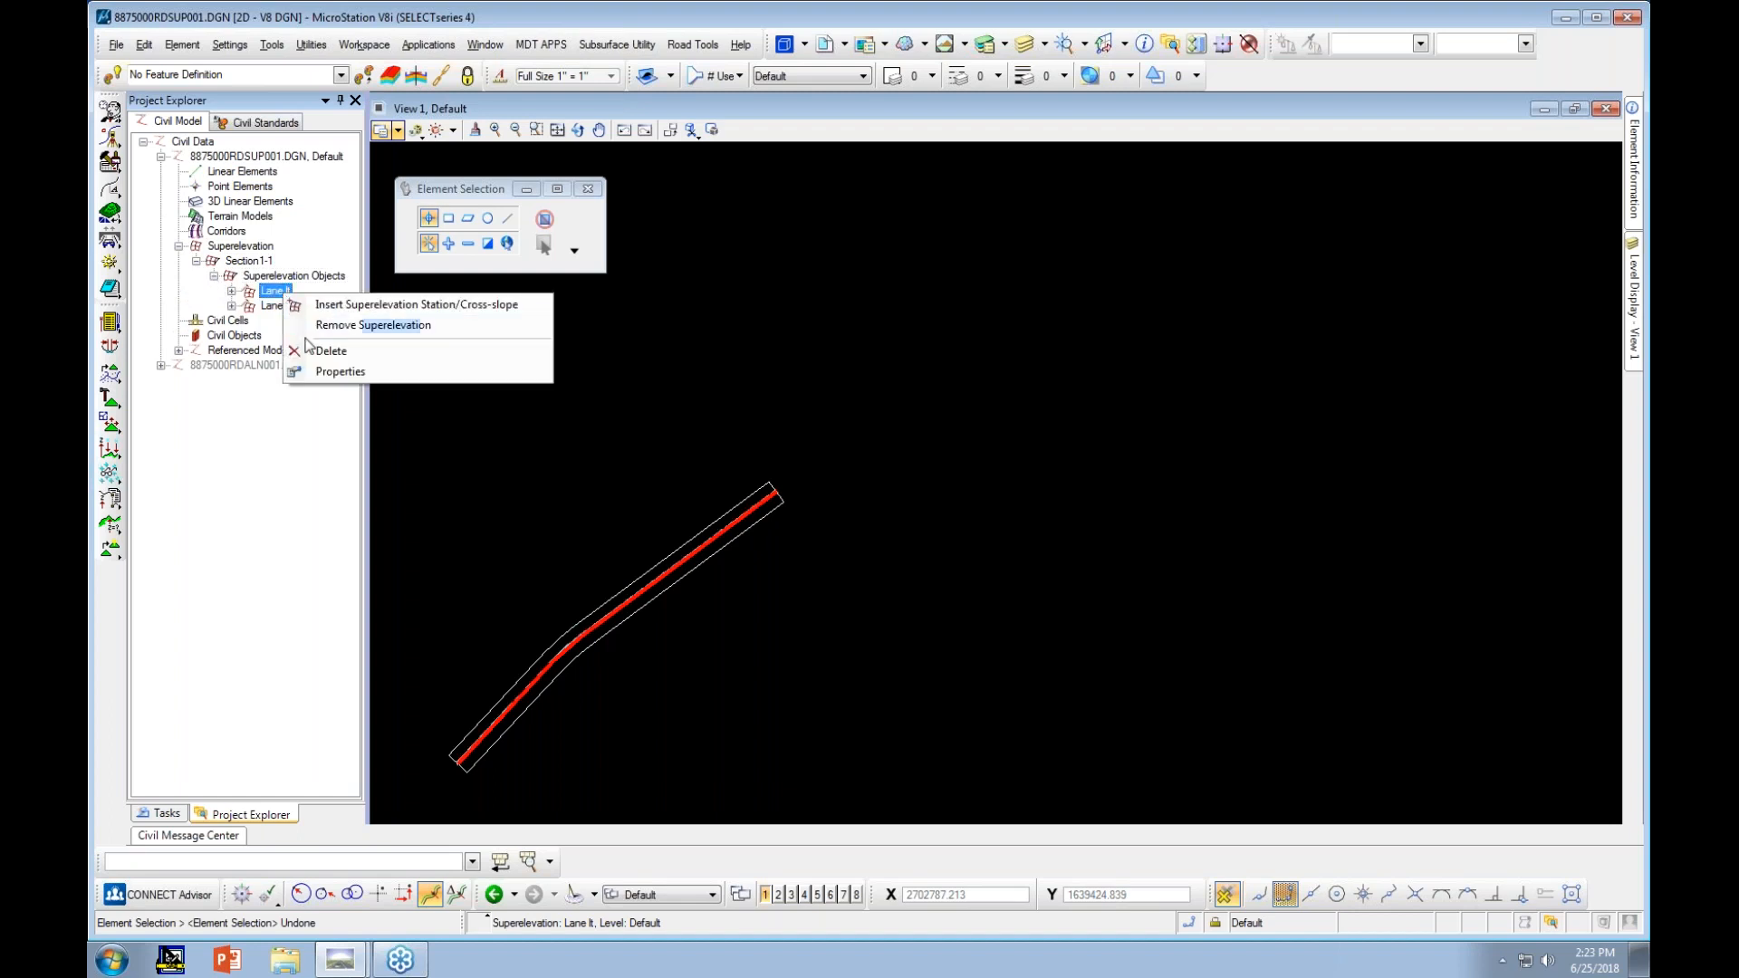
left_click(329, 352)
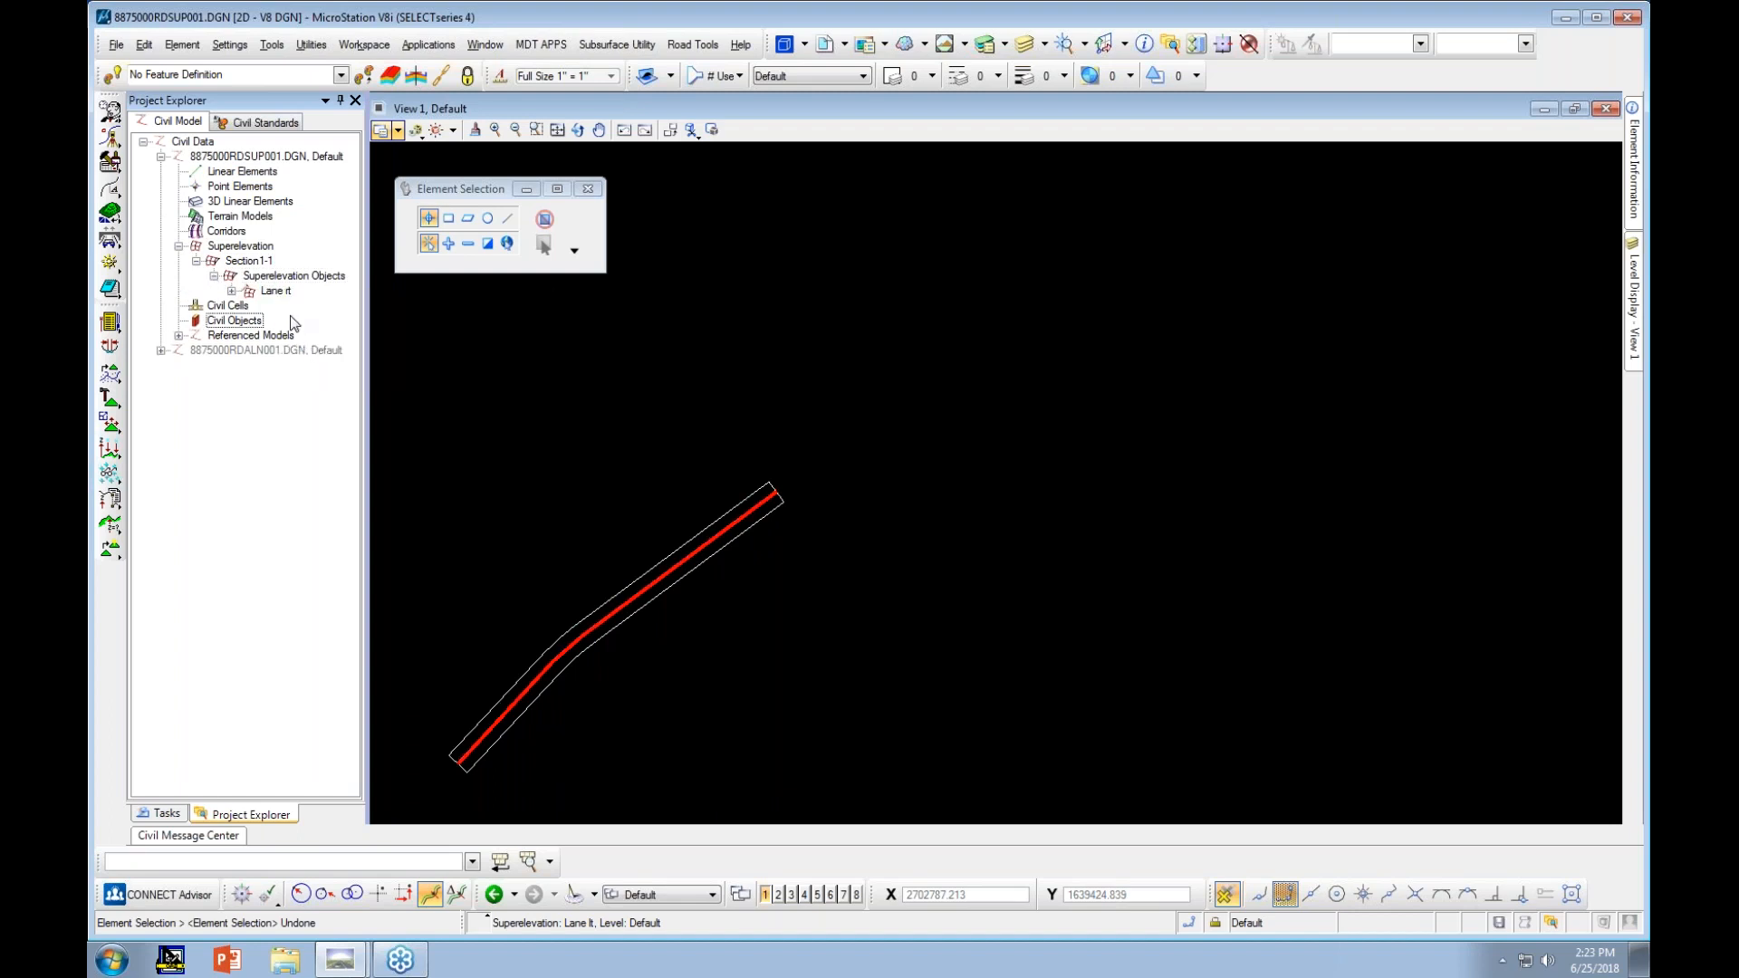
right_click(275, 292)
left_click(319, 352)
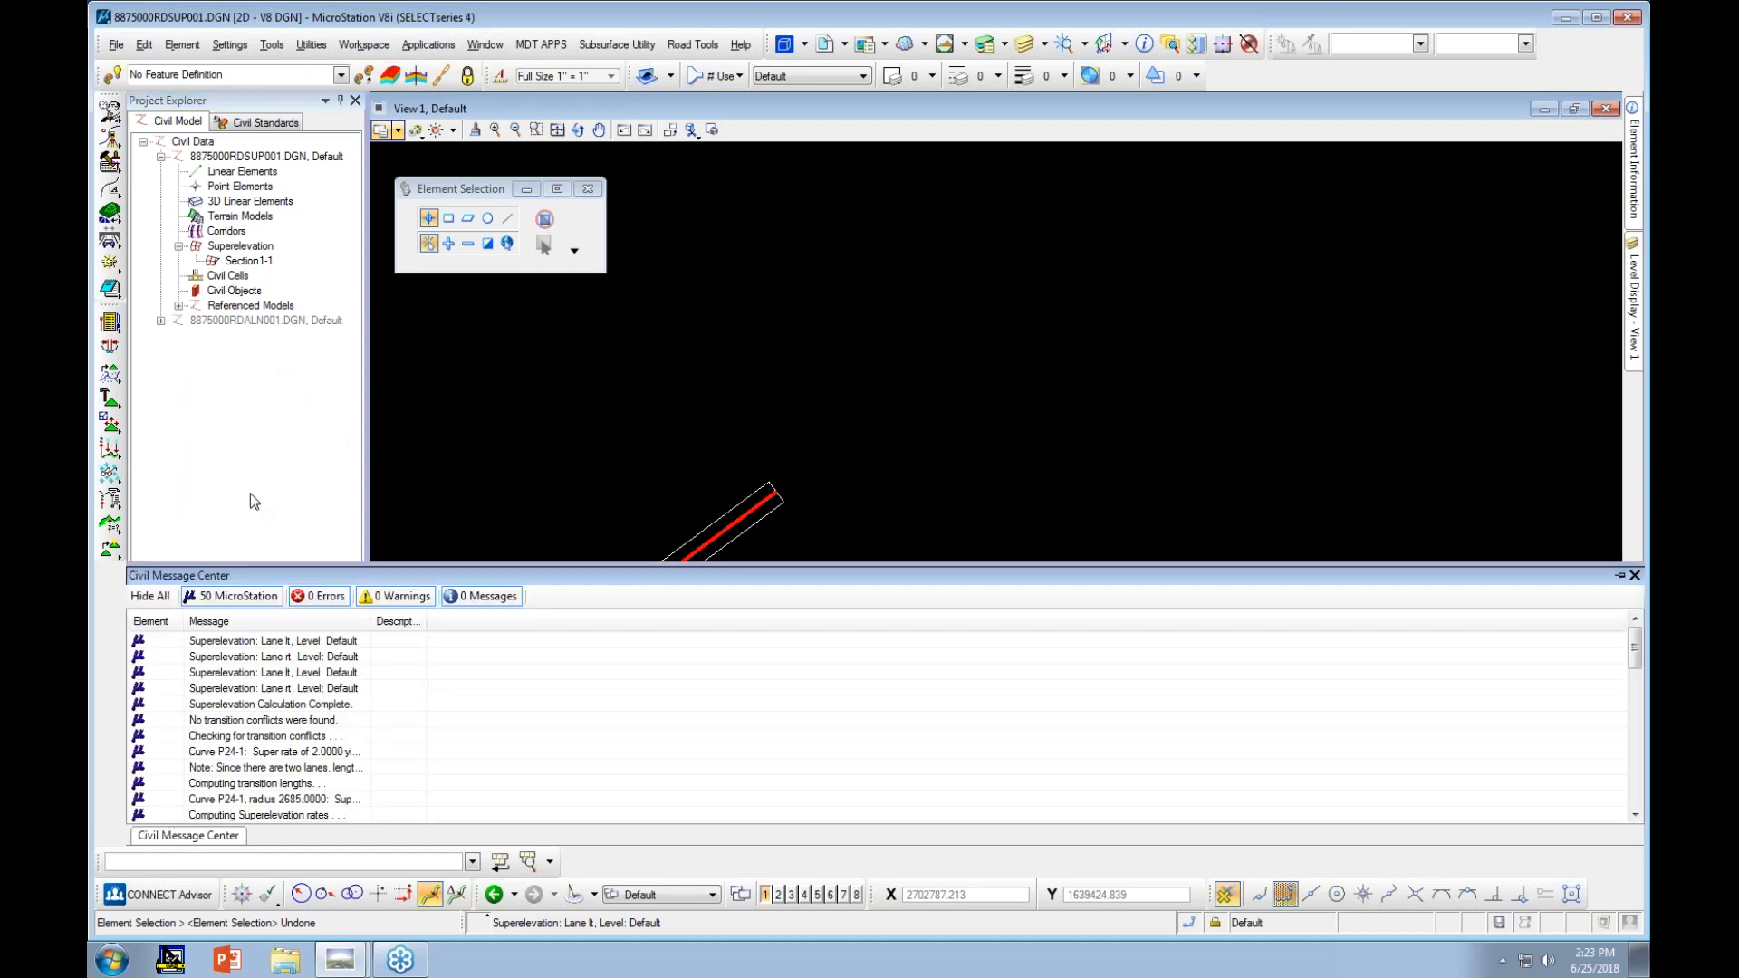
Create the primary superelevation lane "Lane lt" left of the Section1-1 centerline with 0.000 inside edge offset, 12.000 width and -2.00% normal cross slope
left_click(172, 814)
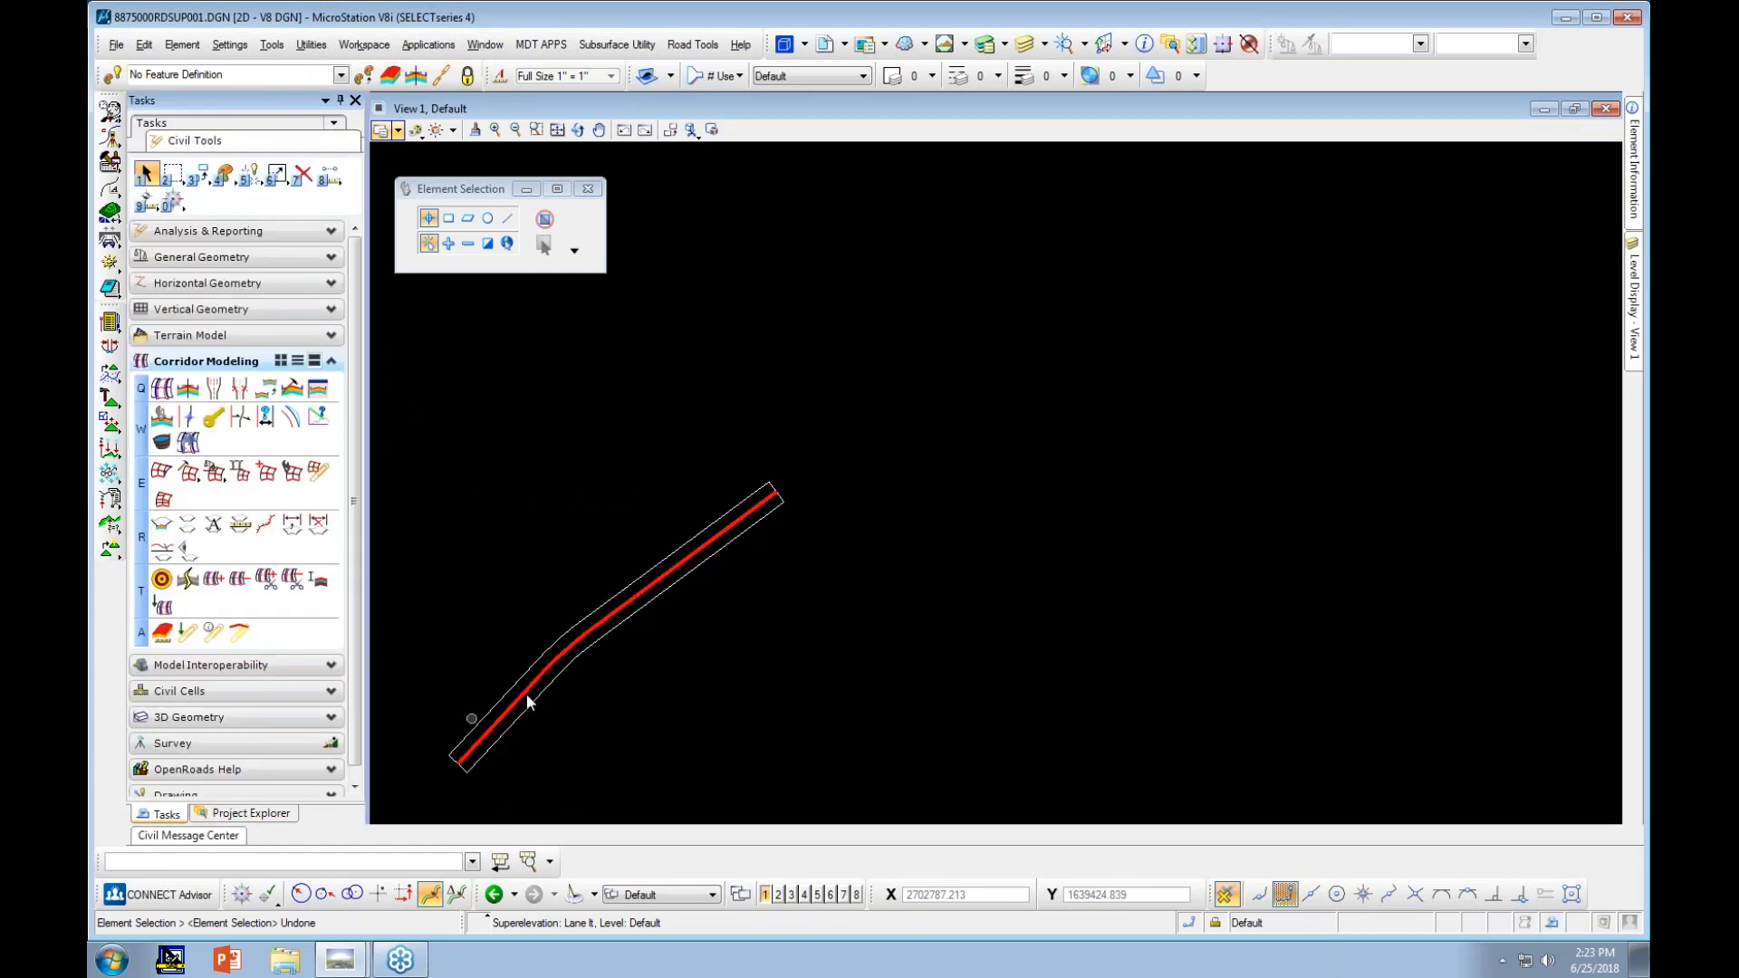
scroll(754, 371, "down", 1)
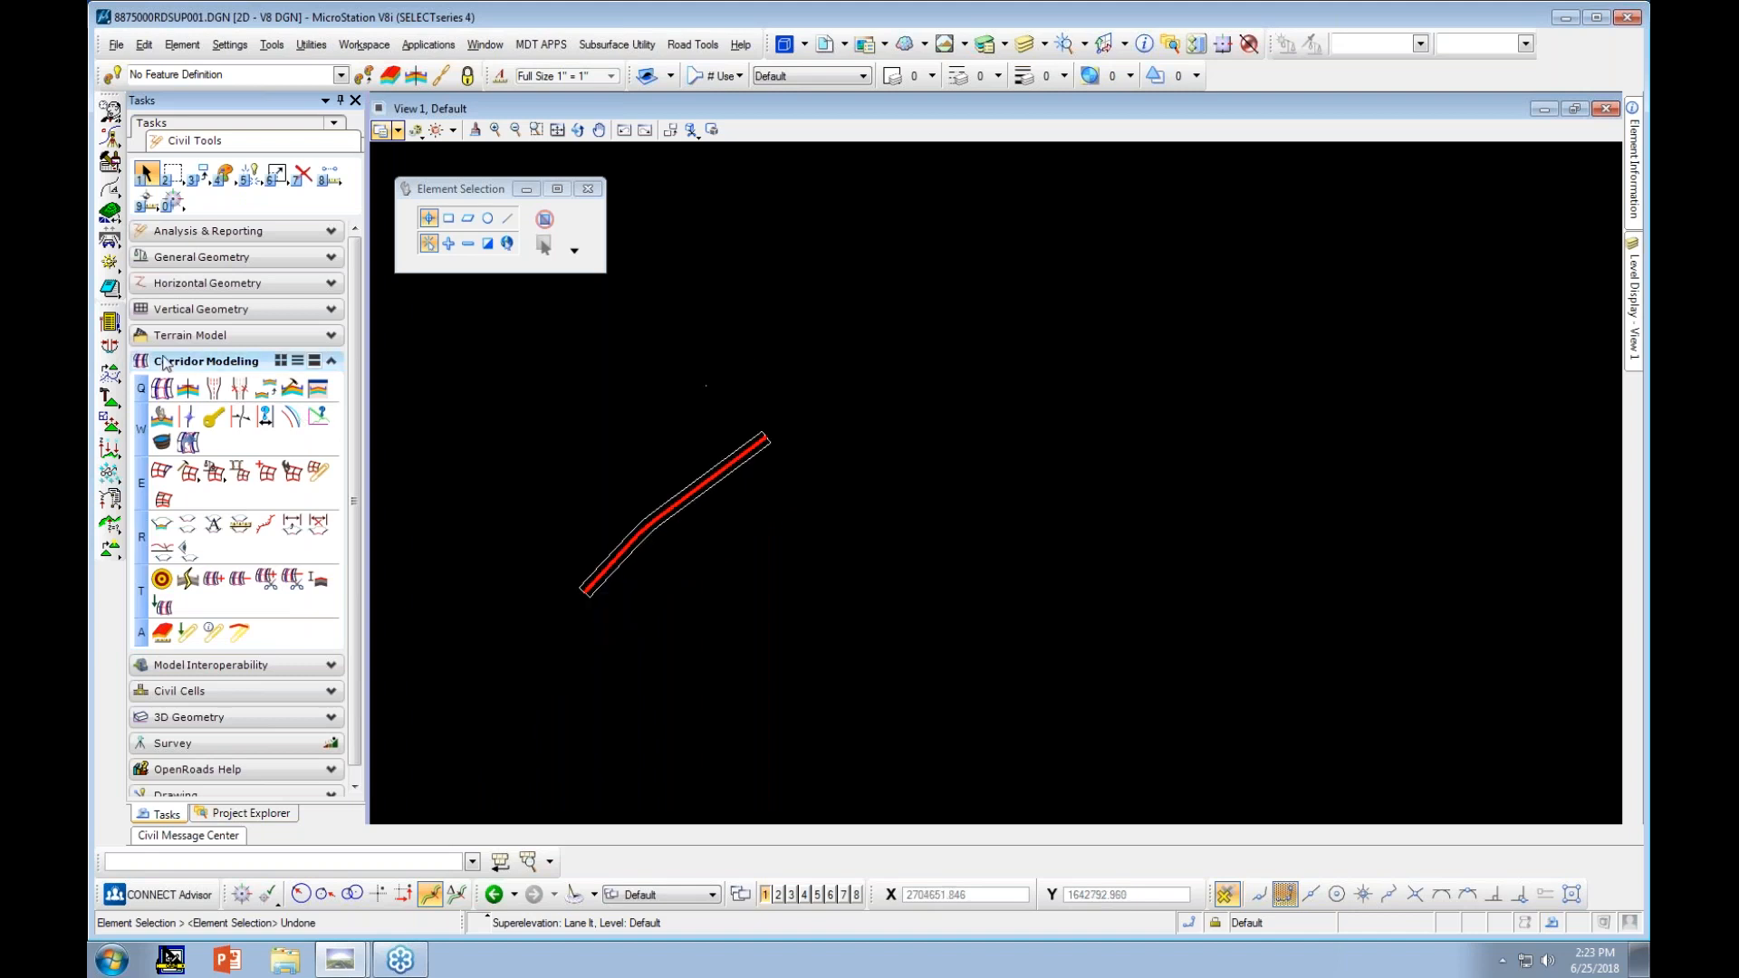
left_click(189, 473)
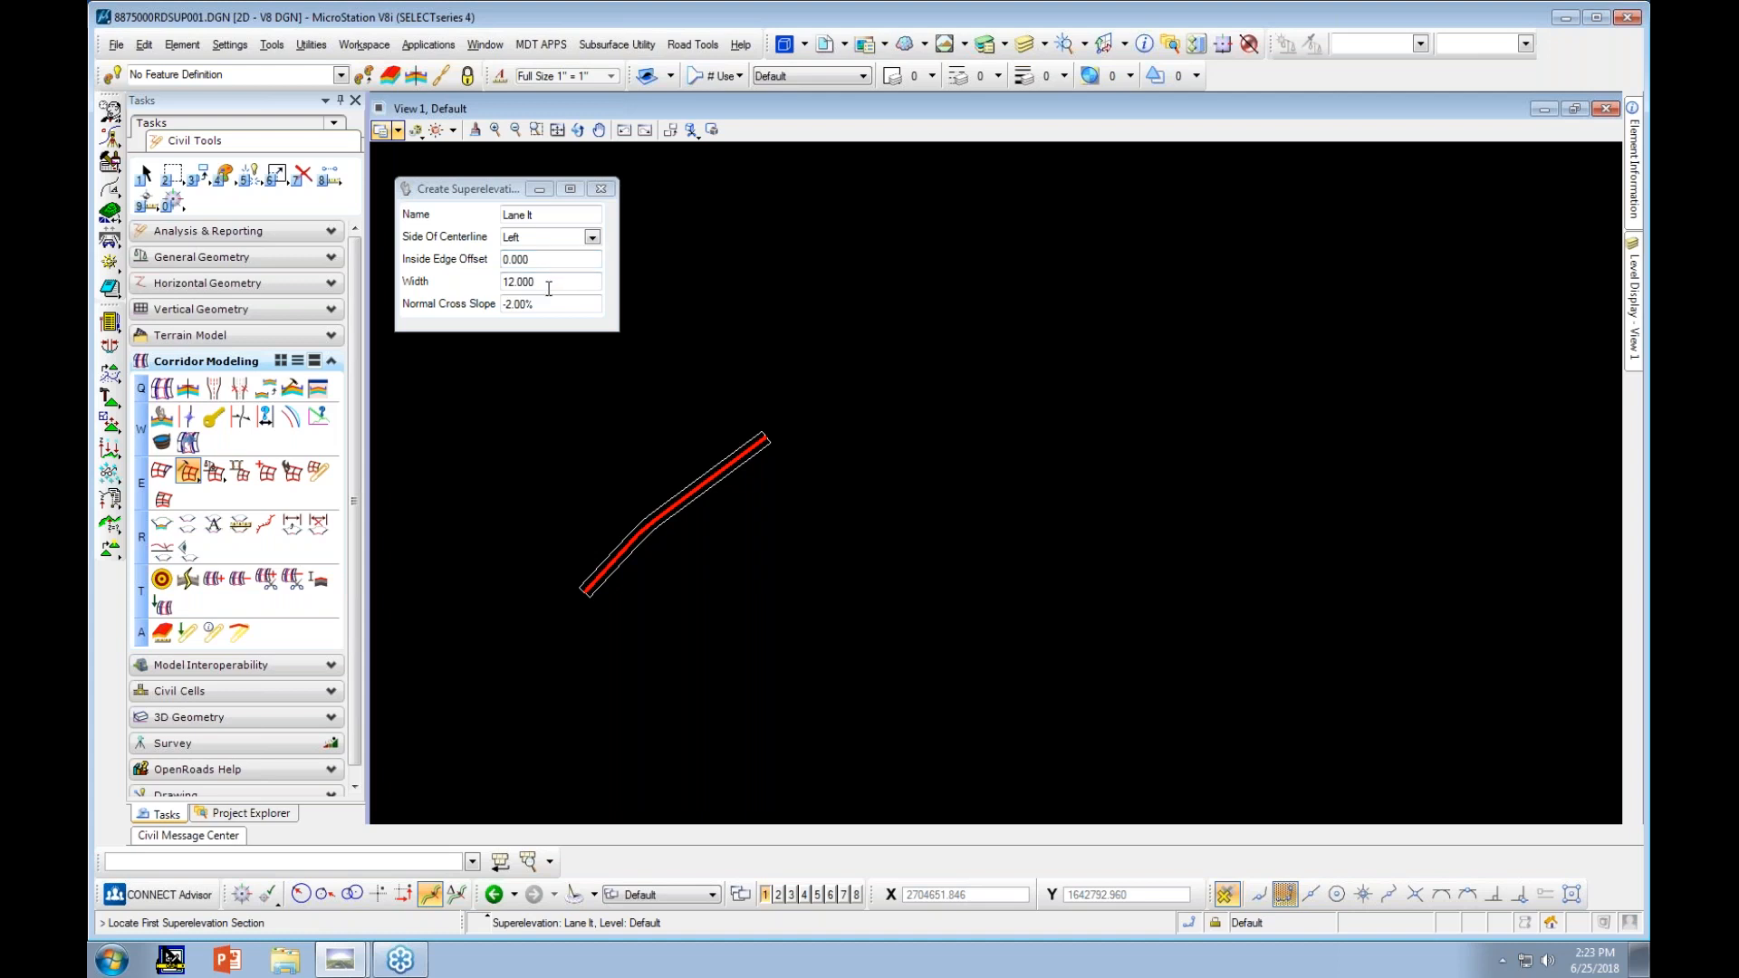
scroll(622, 534, "up", 1)
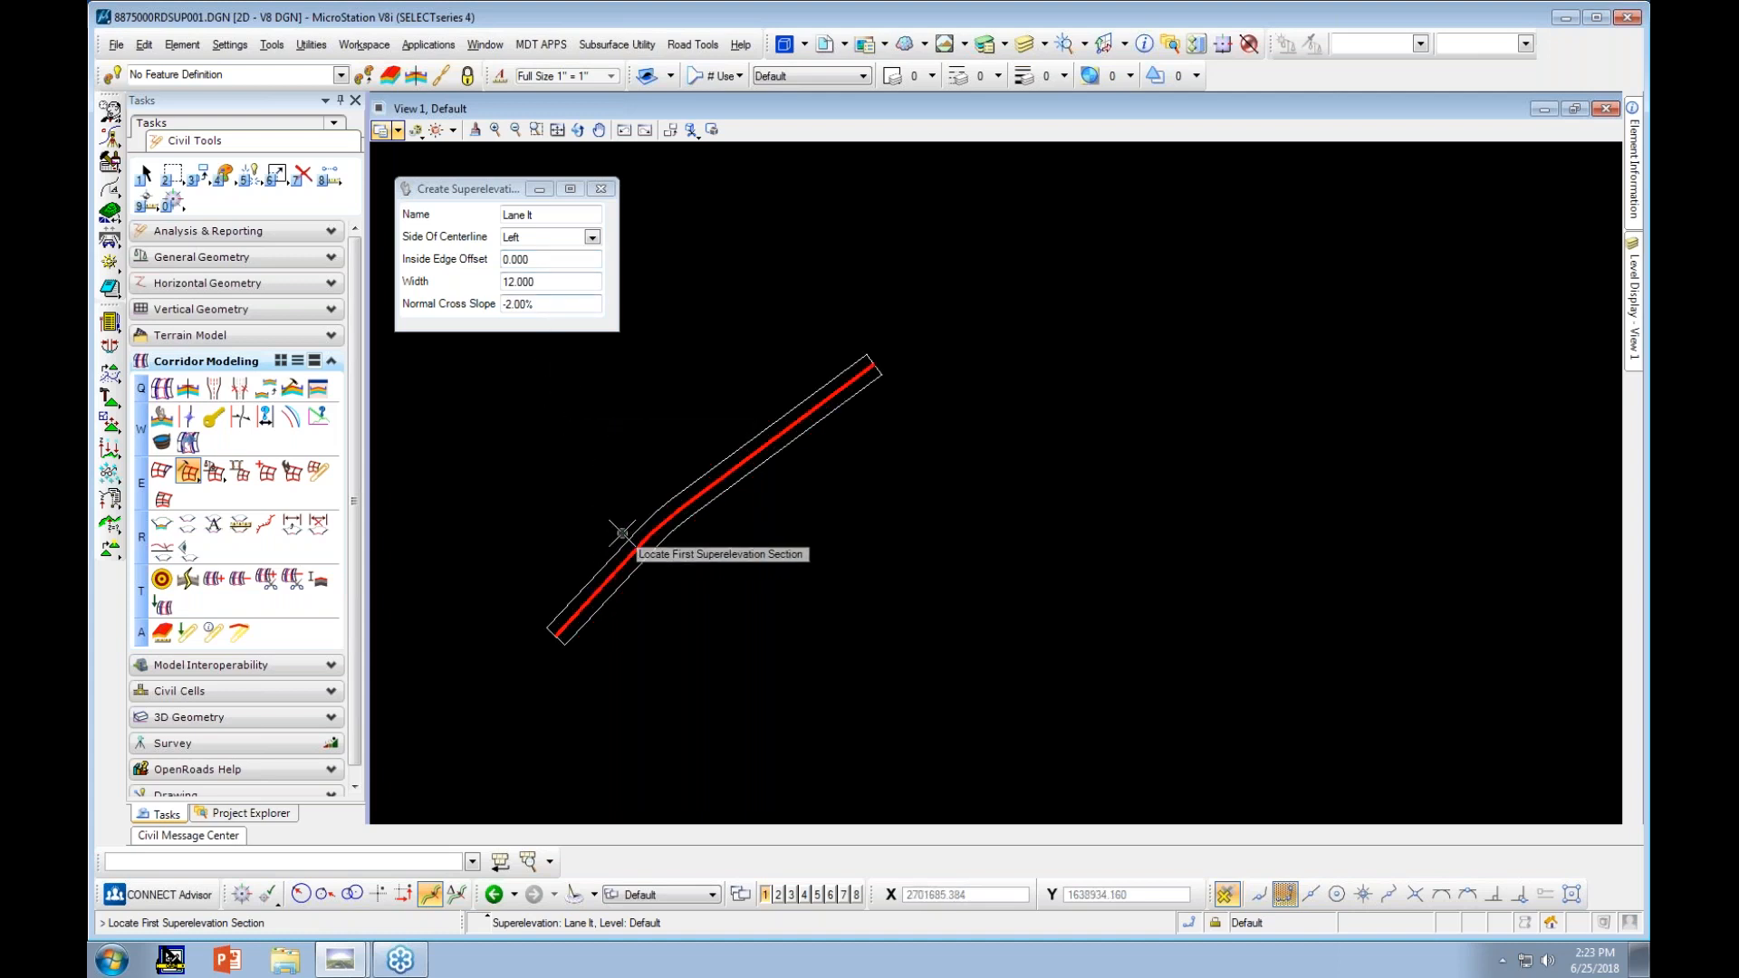
left_click(591, 492)
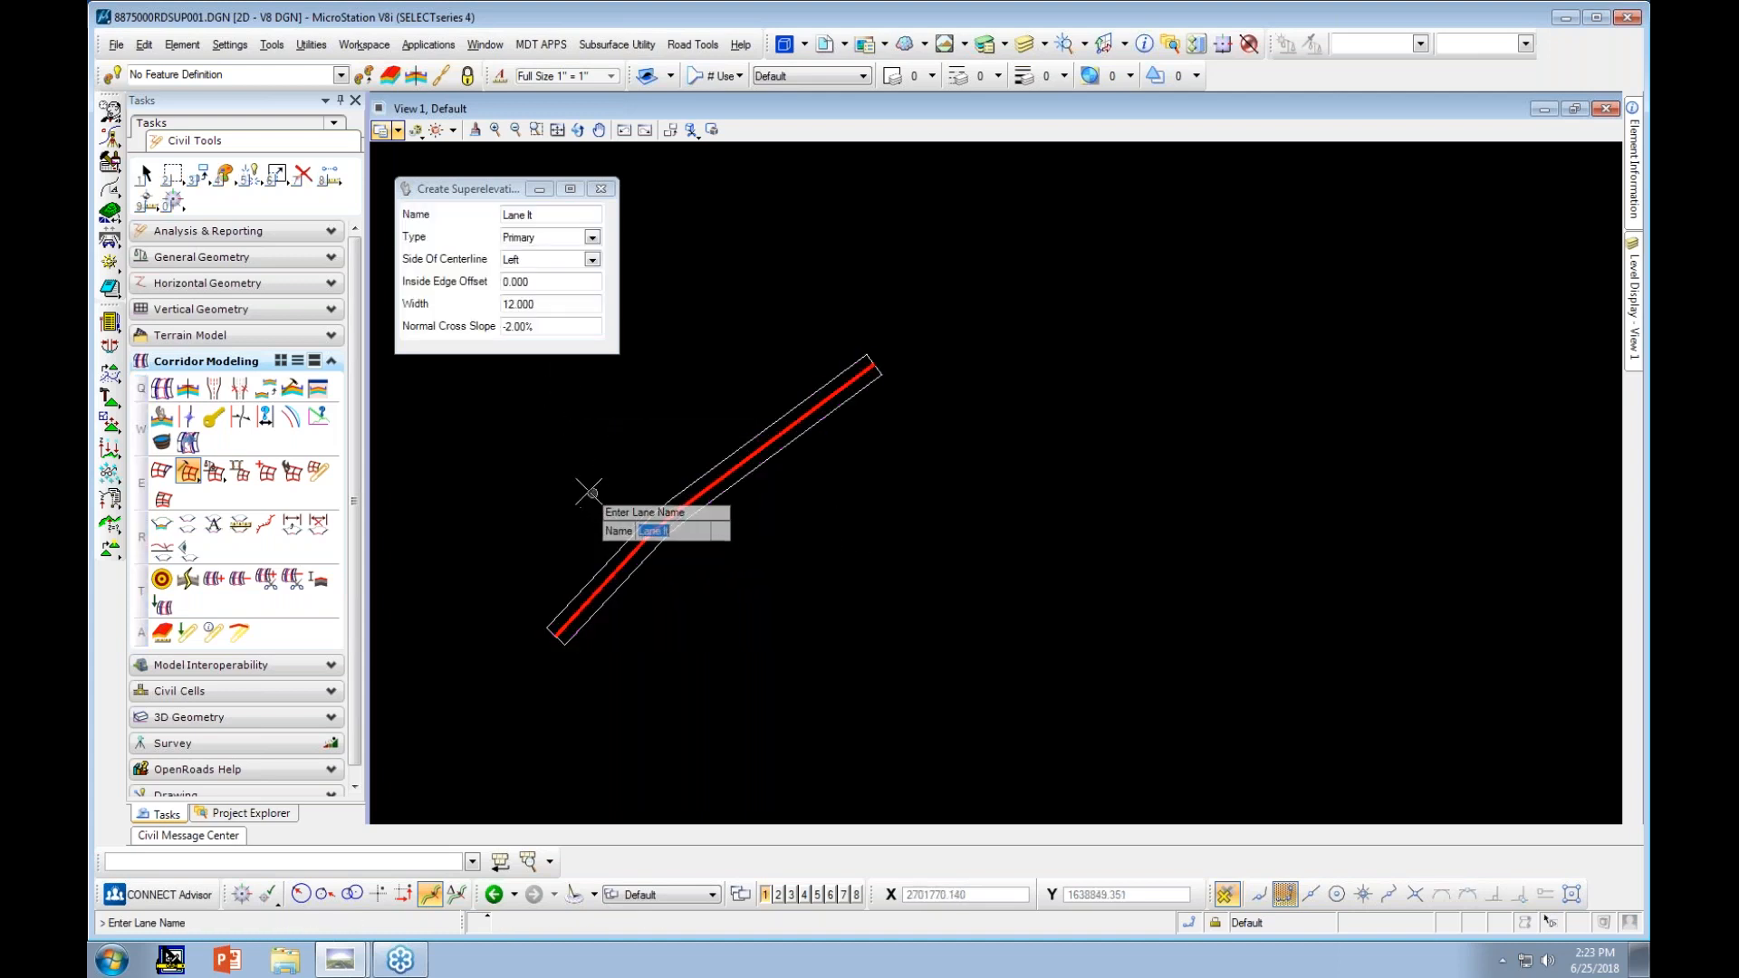
left_click(589, 491)
left_click(589, 491)
left_click(589, 491)
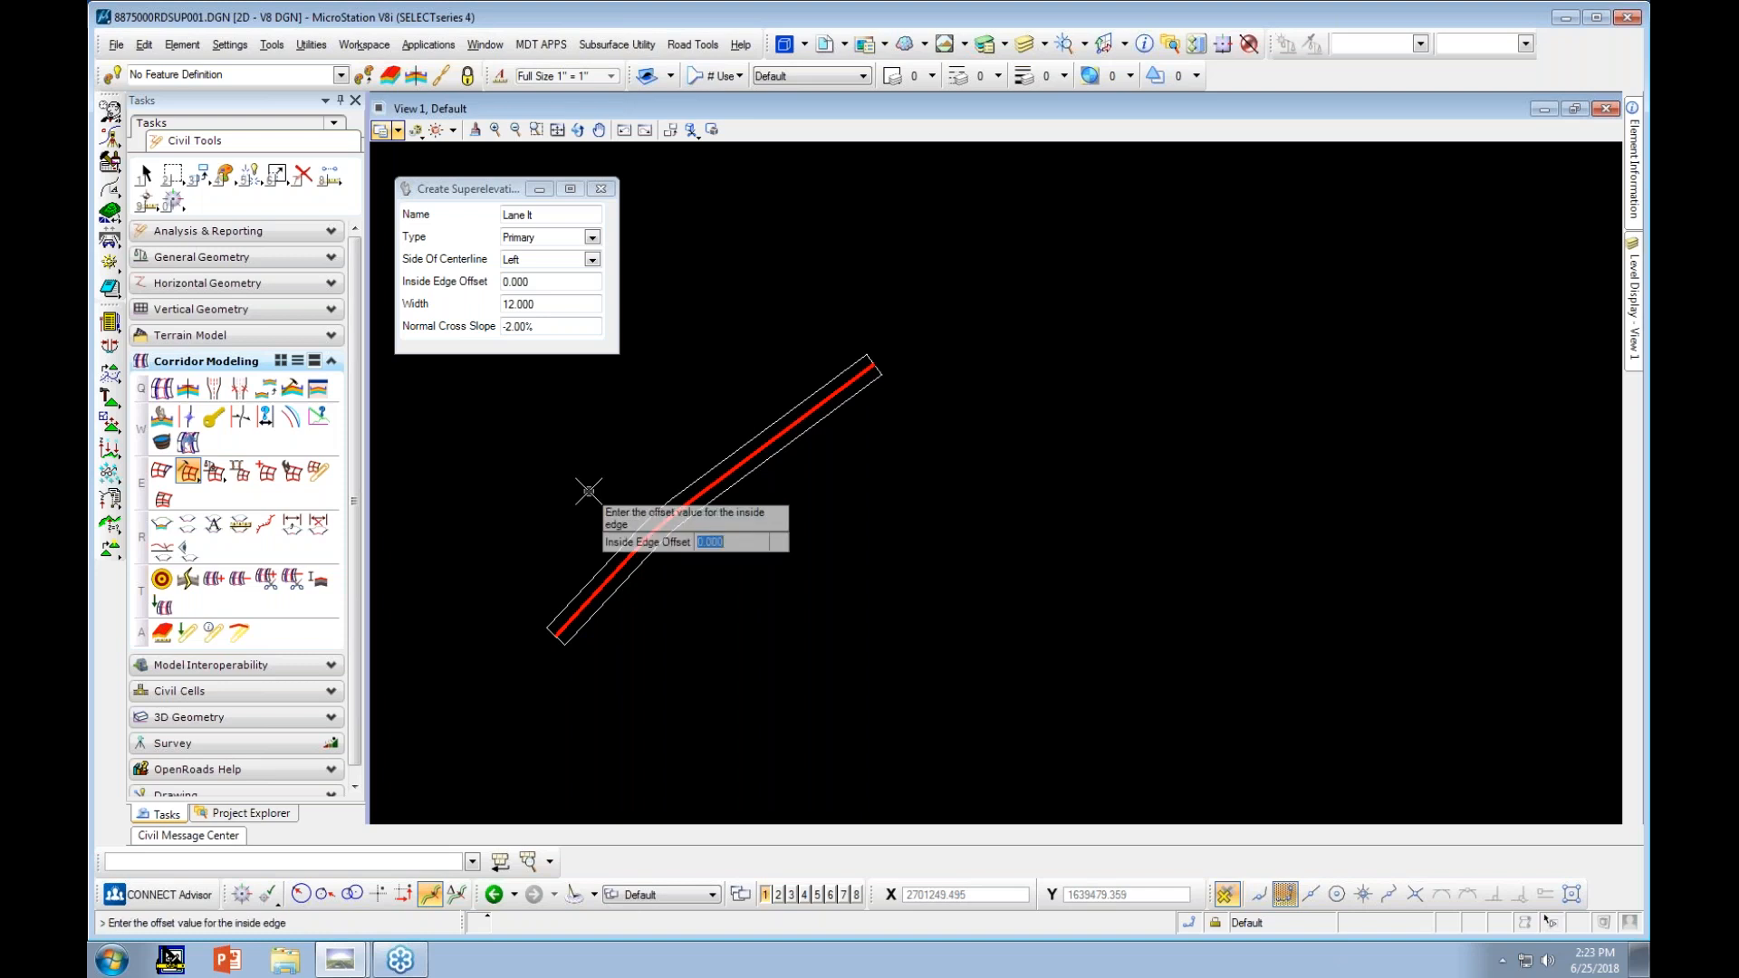
left_click(589, 491)
left_click(589, 491)
left_click(589, 491)
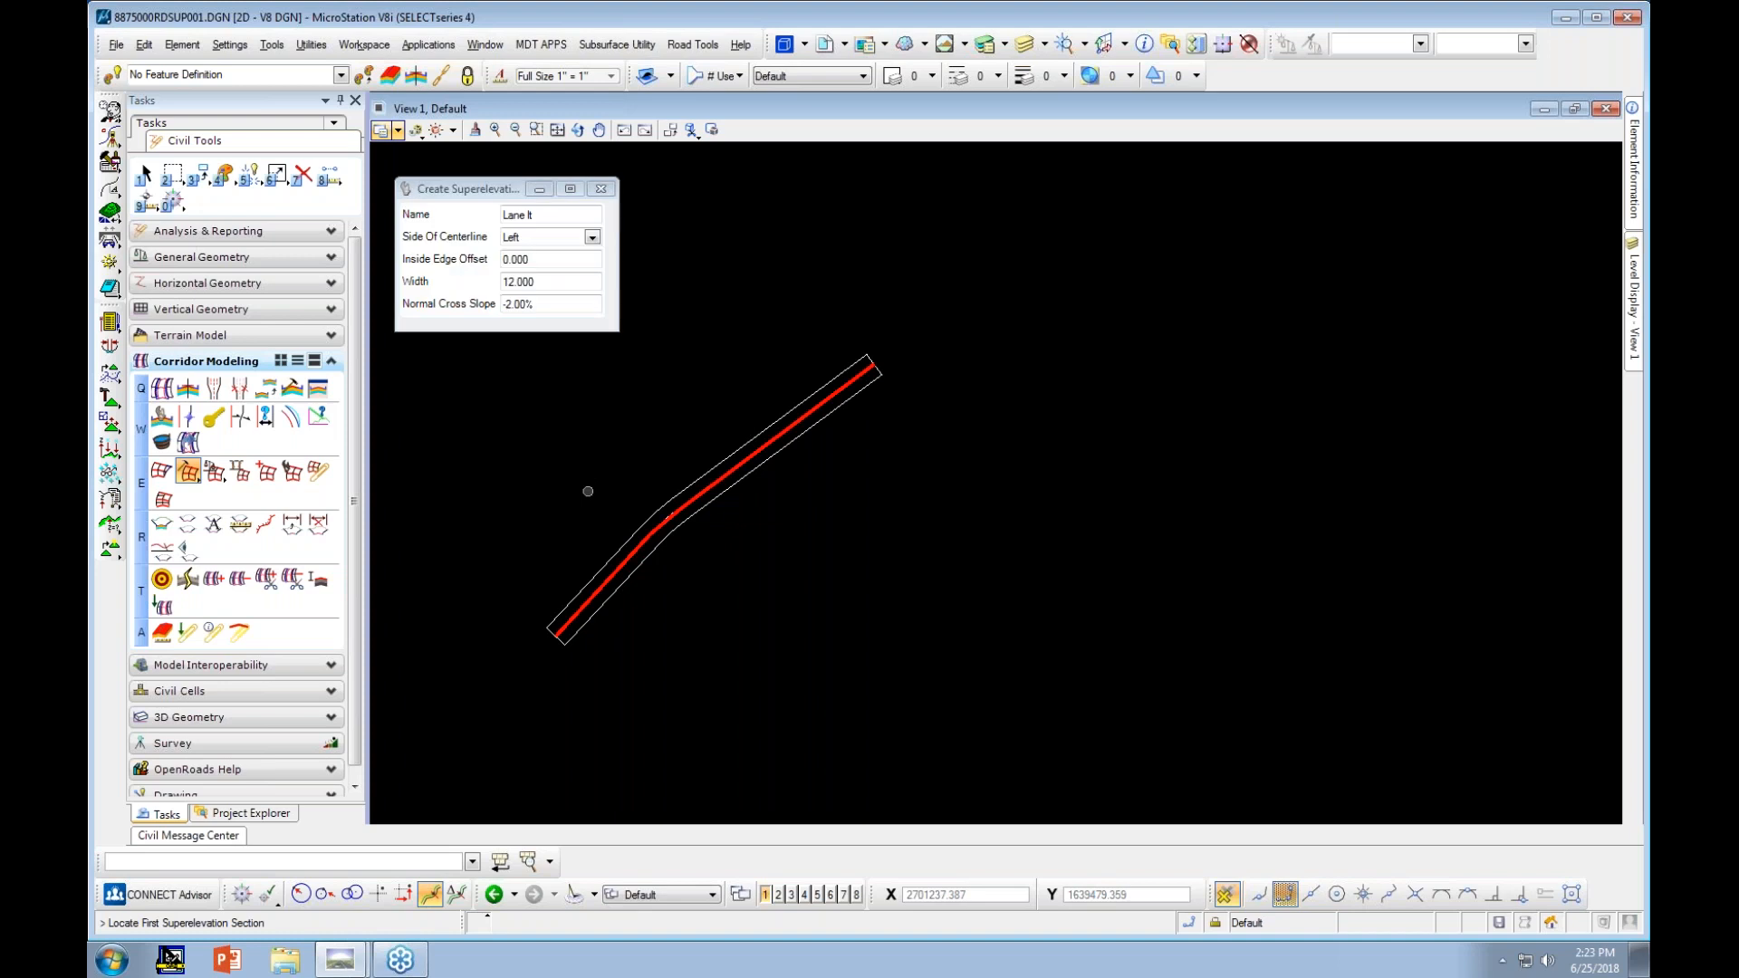
Create the primary superelevation lane "Lane rt" right of the centerline in Section1-1 with 0.000 inside edge offset, 12.000 width and -2.00% normal cross slope
left_click(544, 217)
key("BackSpace")
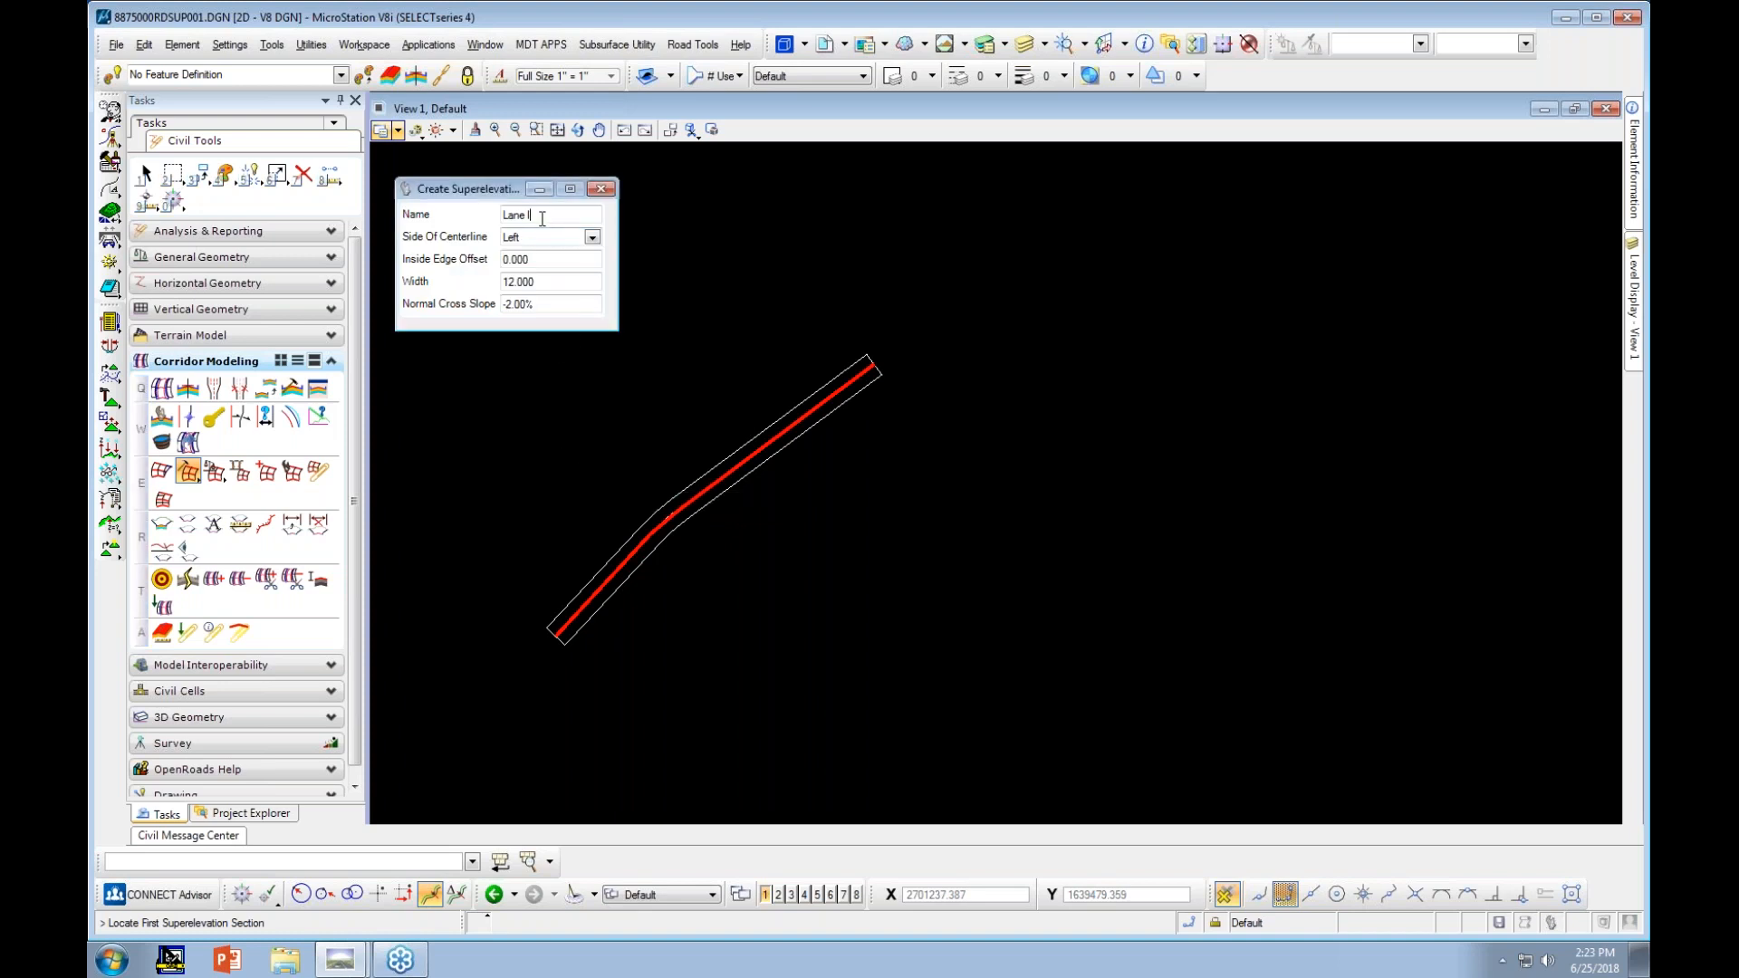
type("rt")
left_click(593, 237)
left_click(525, 256)
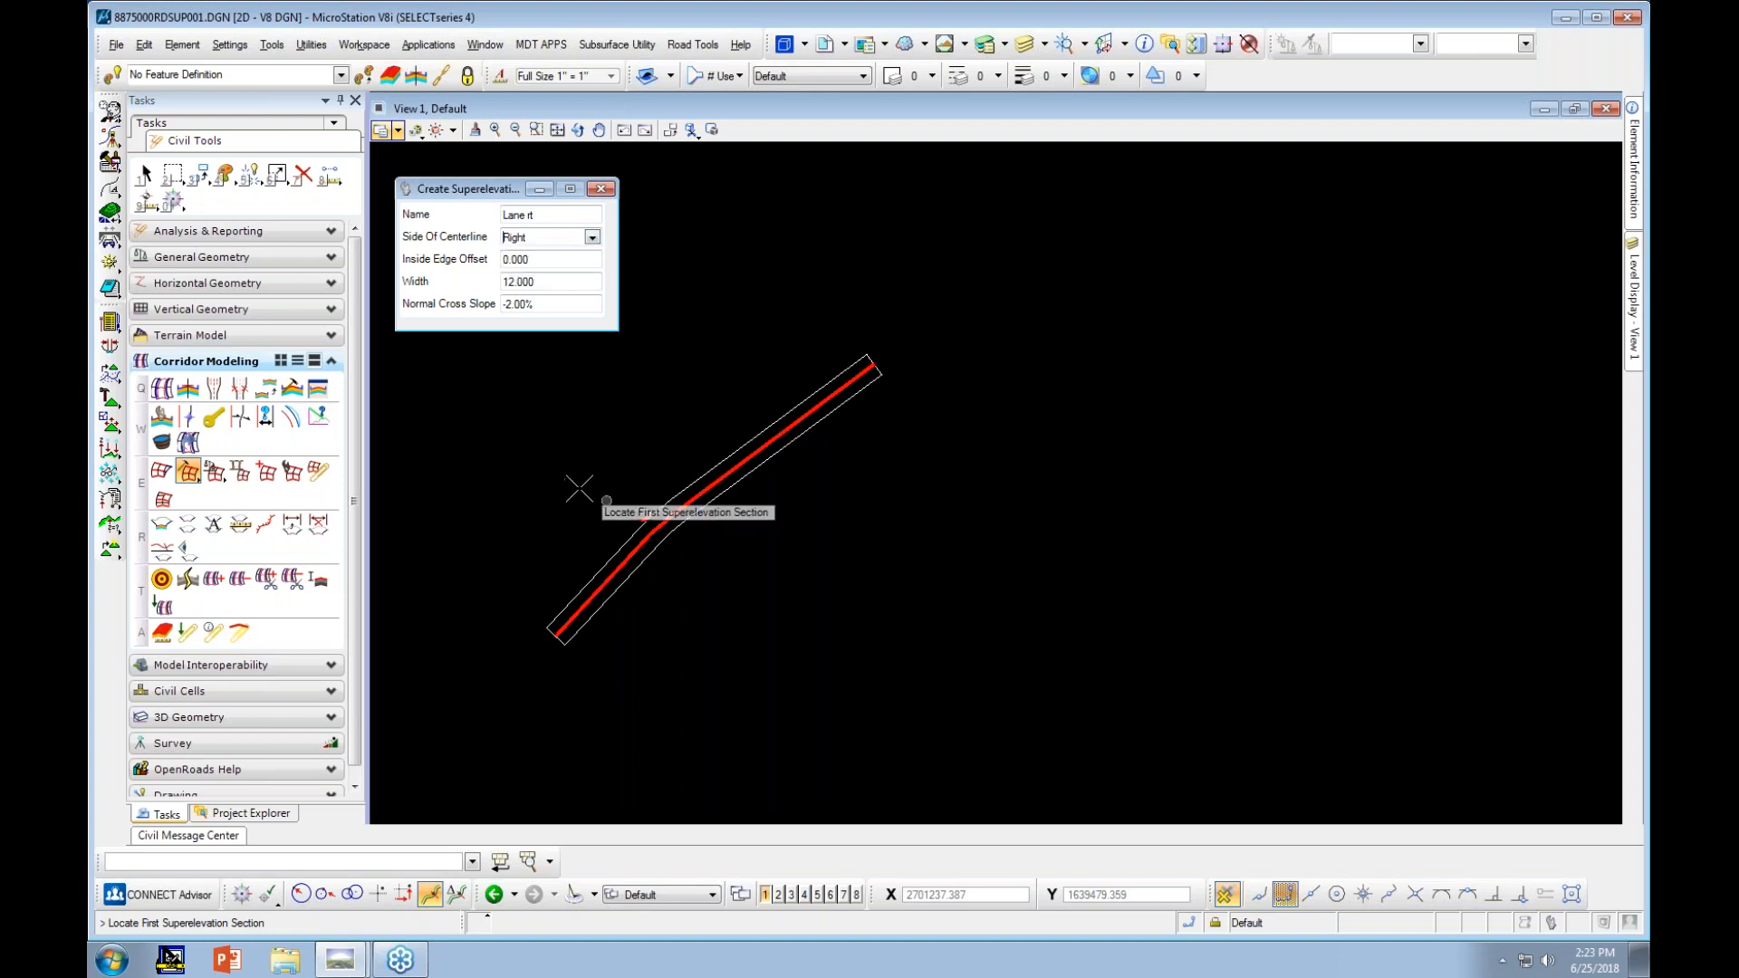
left_click(648, 515)
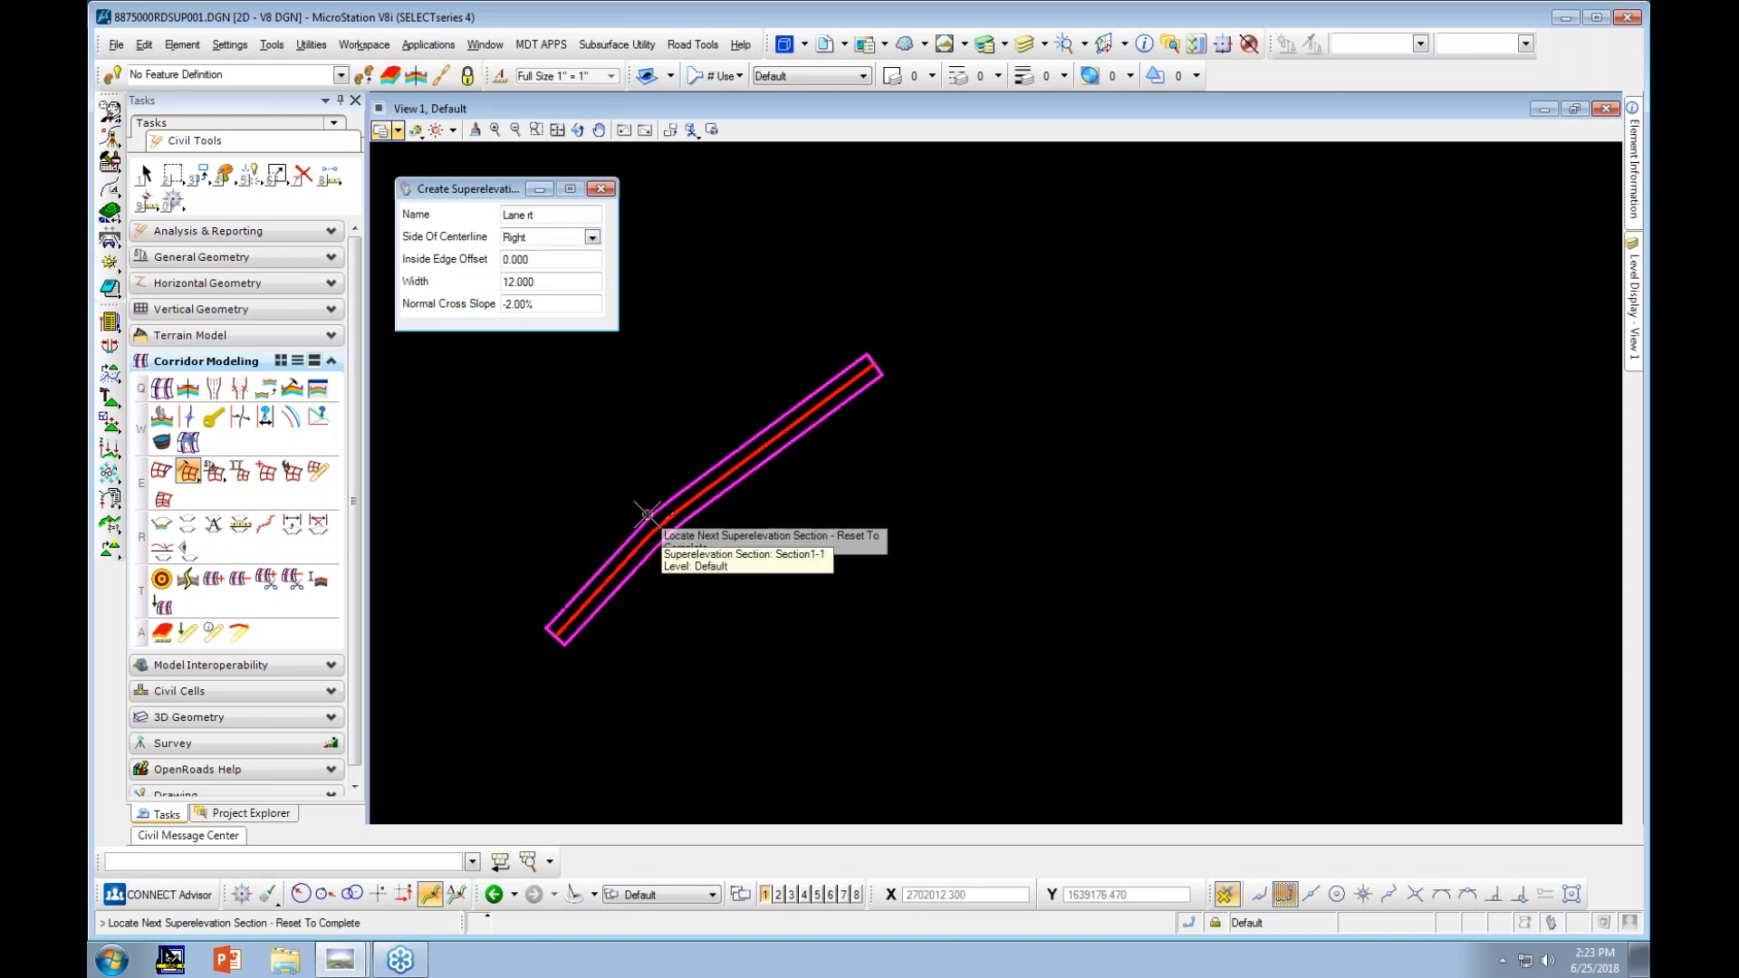
right_click(653, 443)
left_click(654, 443)
left_click(653, 443)
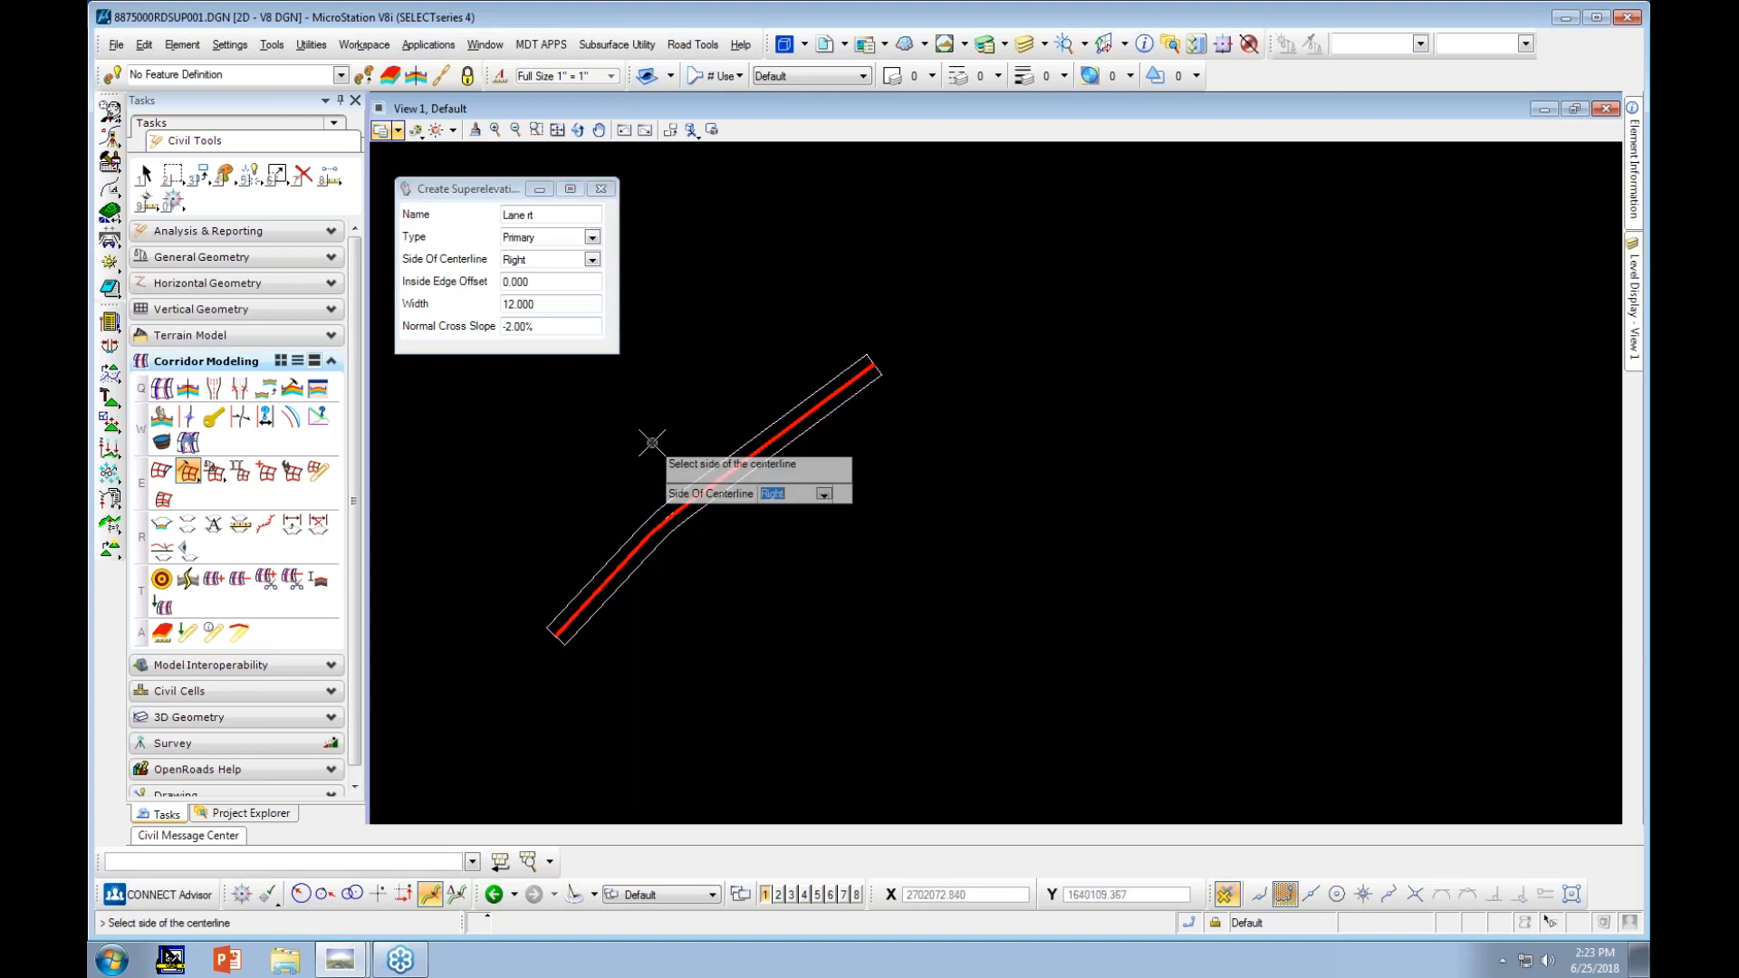
left_click(653, 443)
left_click(652, 443)
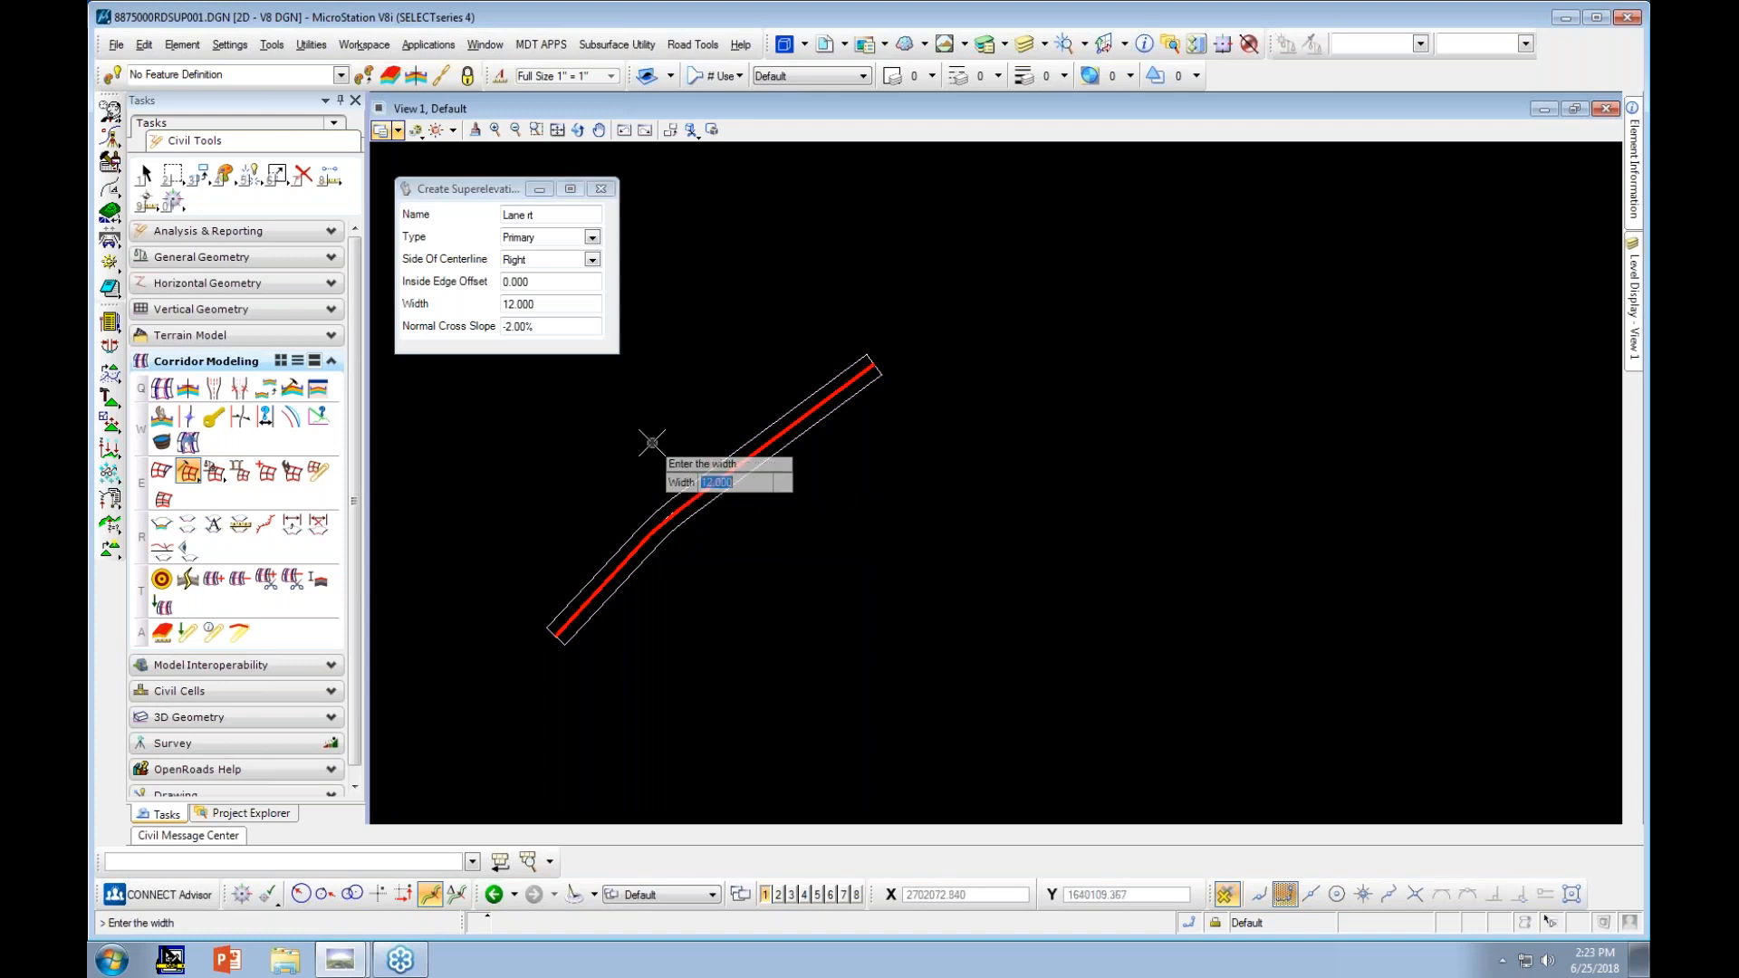
left_click(652, 443)
left_click(652, 443)
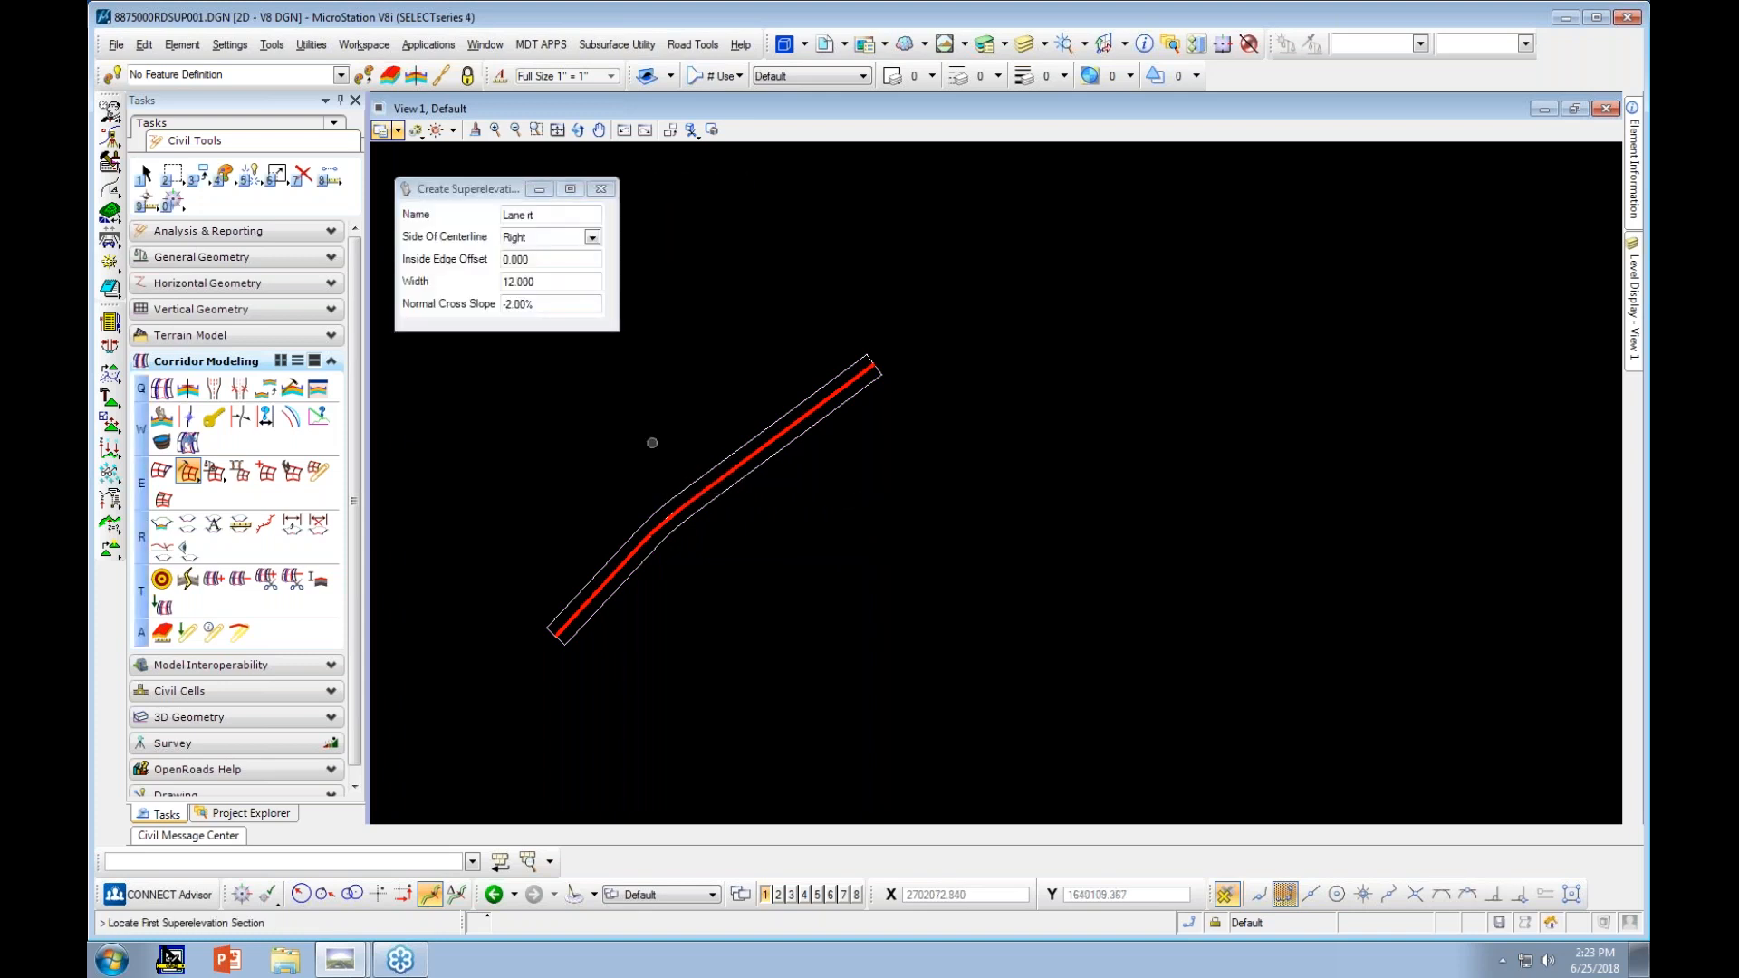
right_click(660, 400)
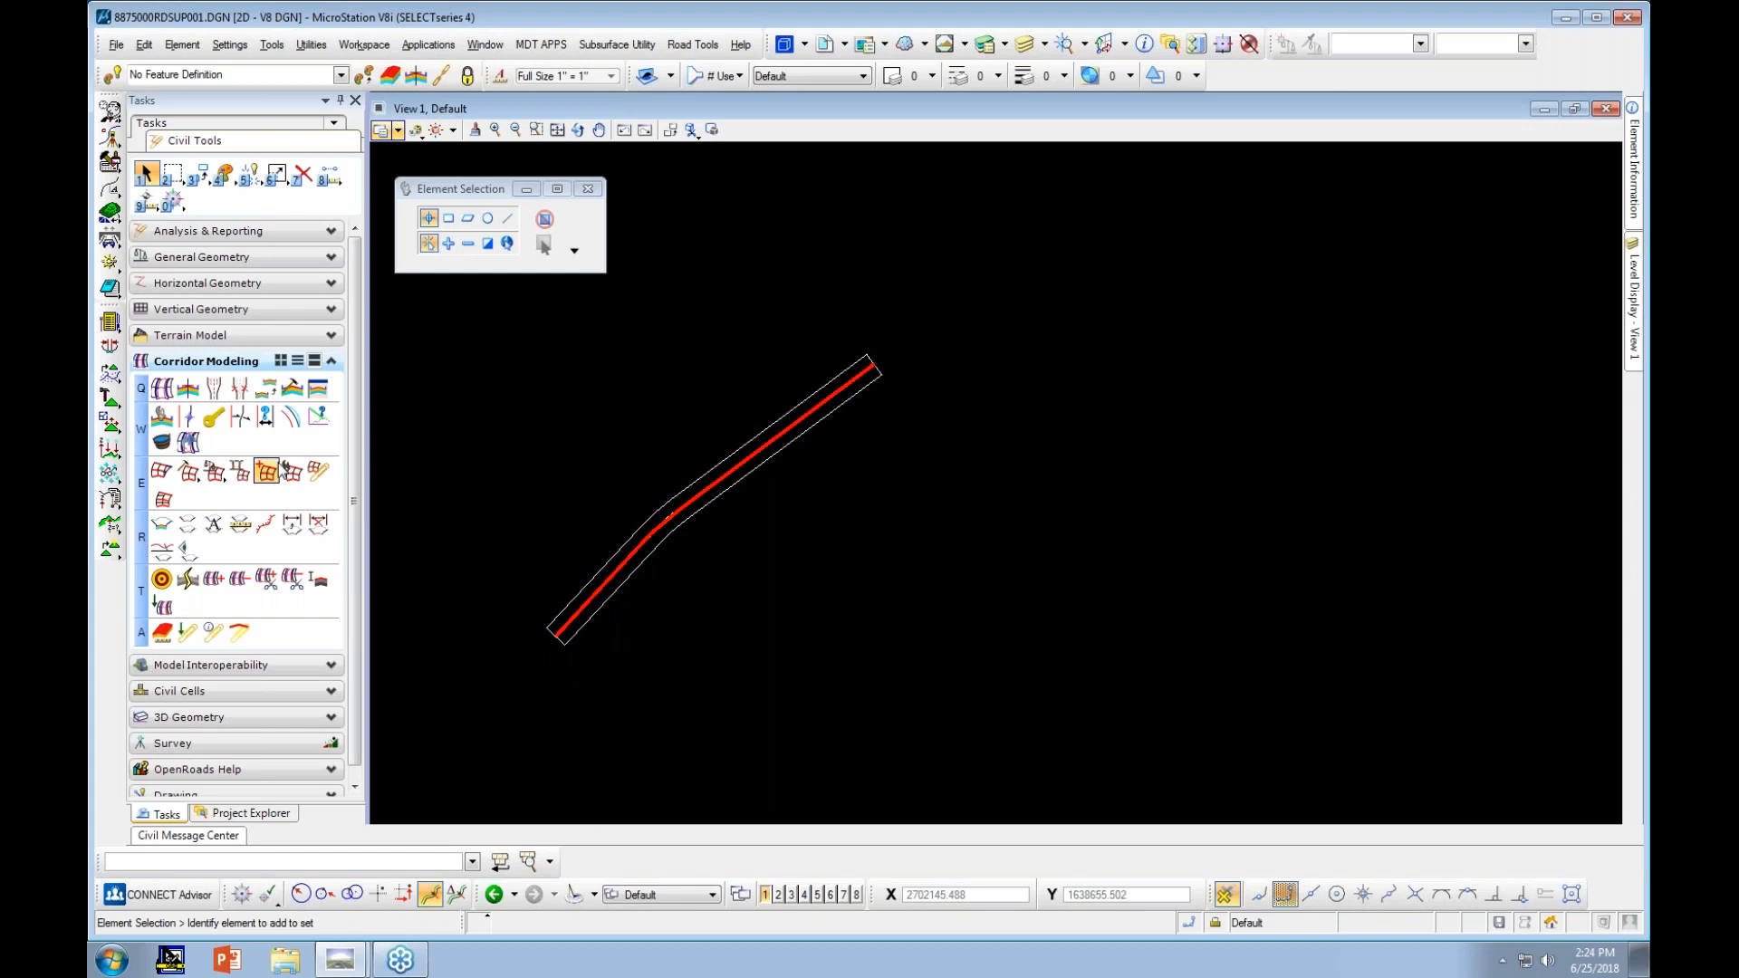
Set up the superelevation calculation with design speed 55 and the standards file S_E_2LANEOPENROAD_NOROT.sep
left_click(215, 472)
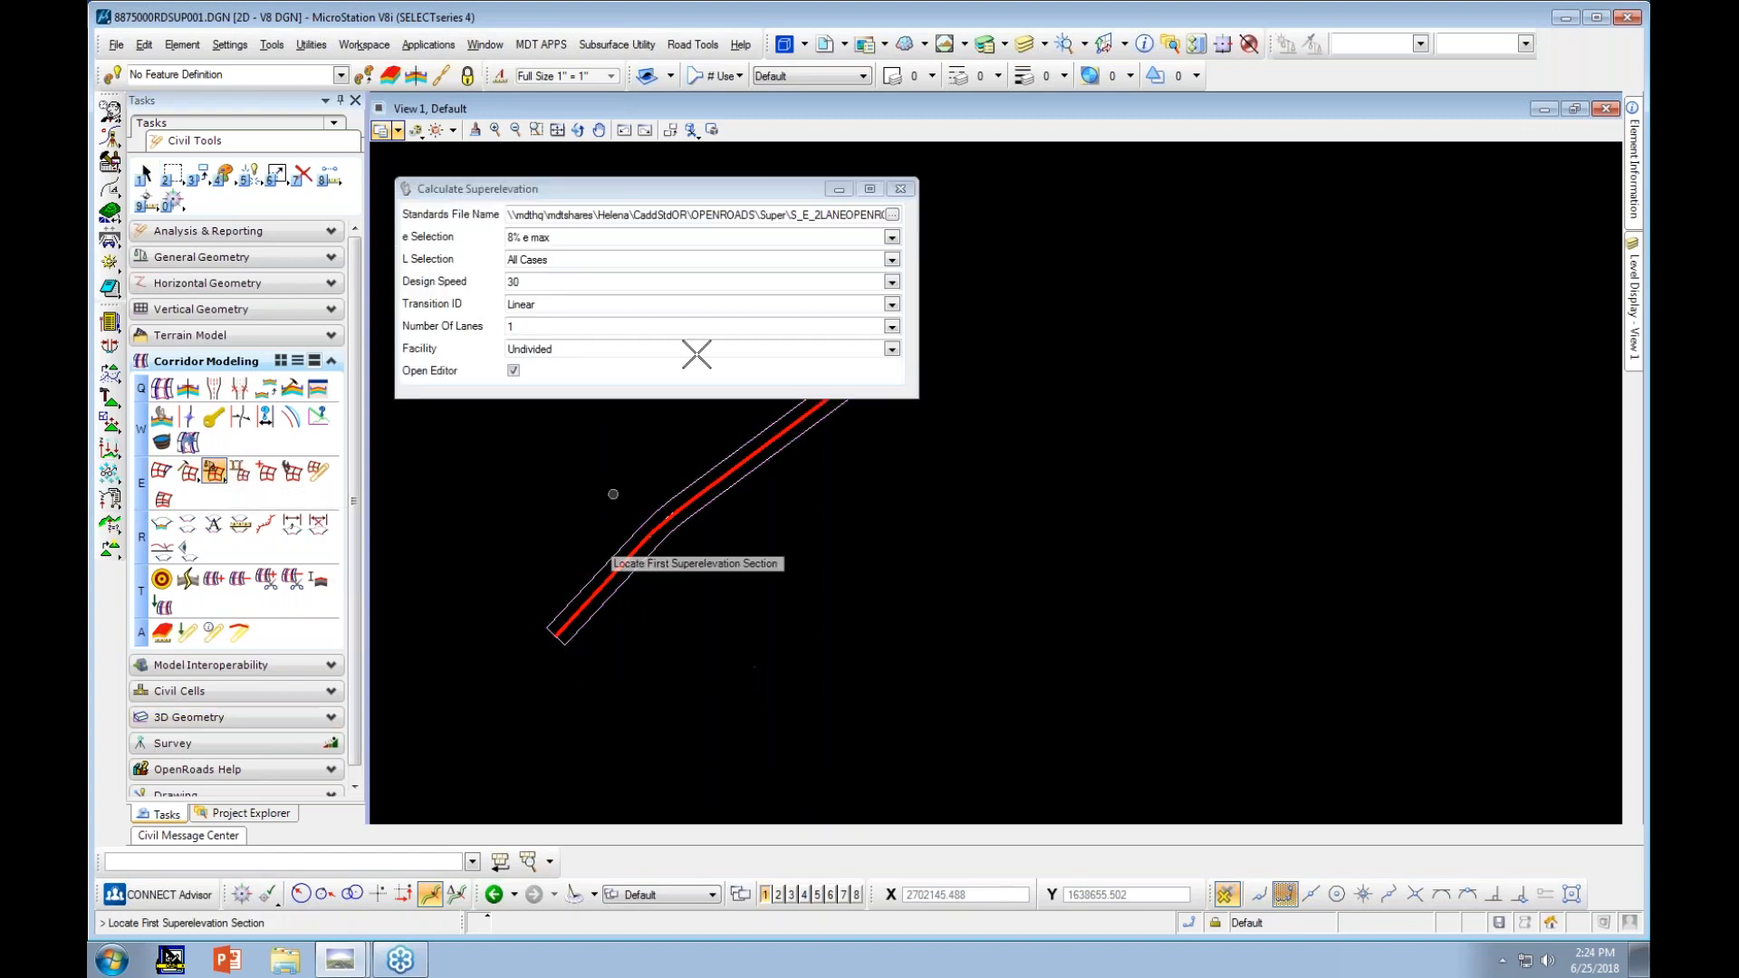
left_click(892, 281)
left_click(557, 363)
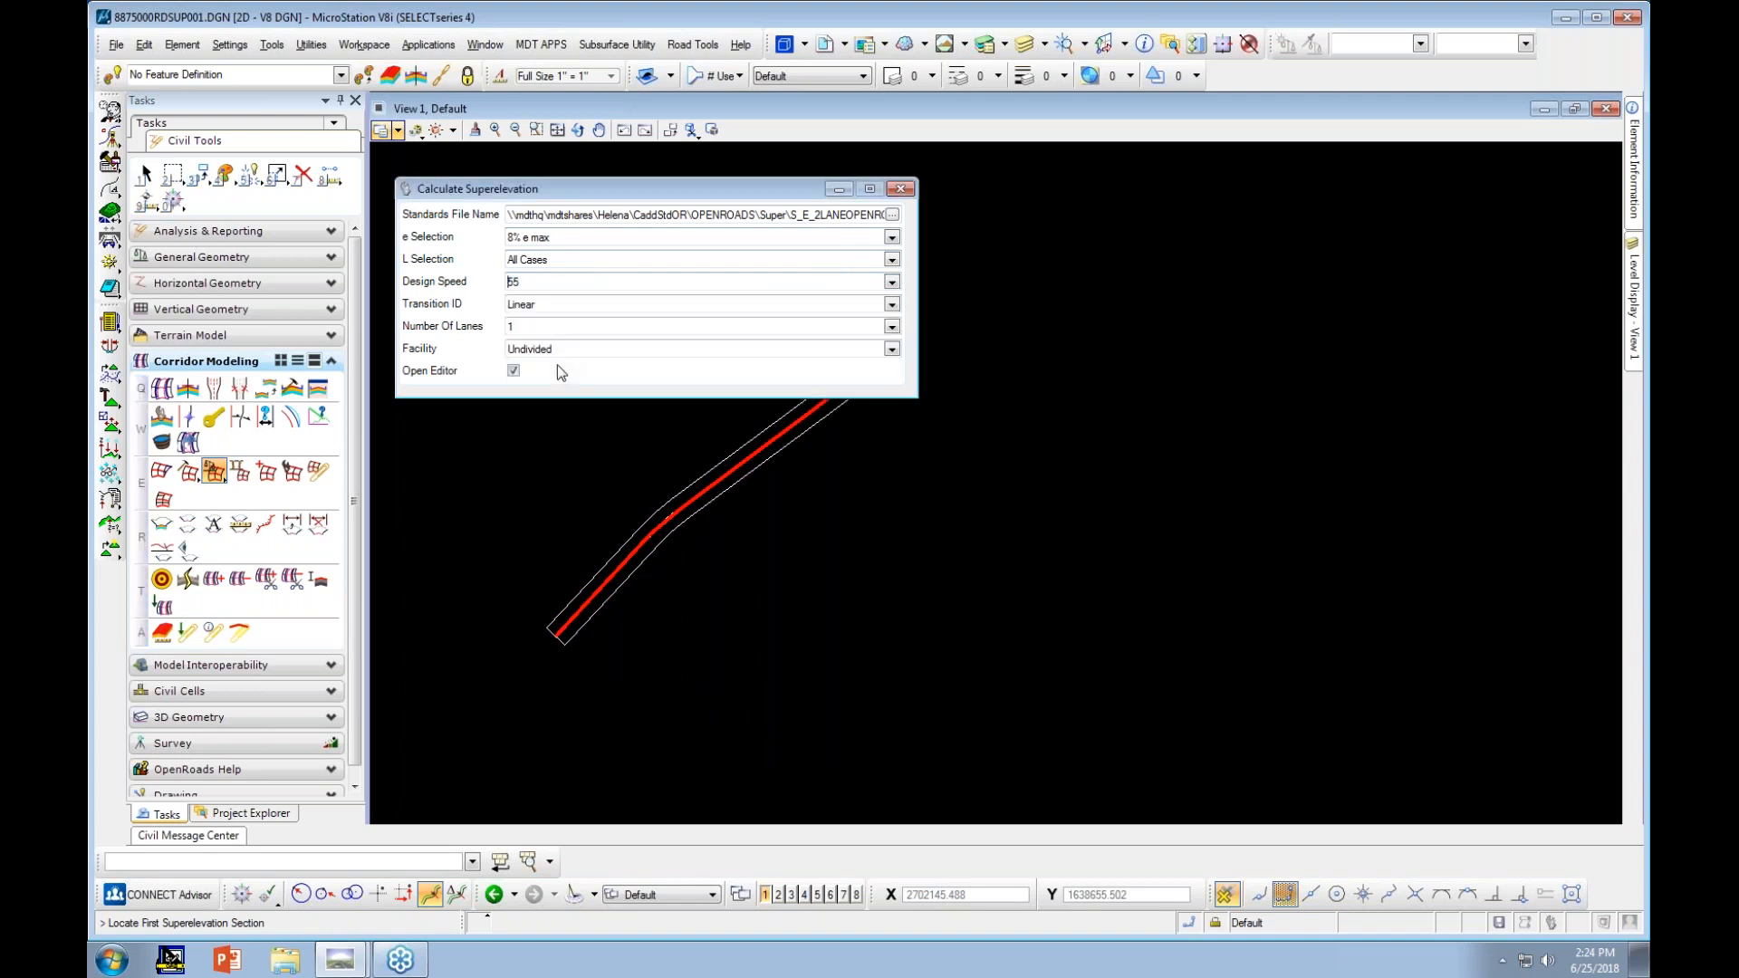
left_click(892, 215)
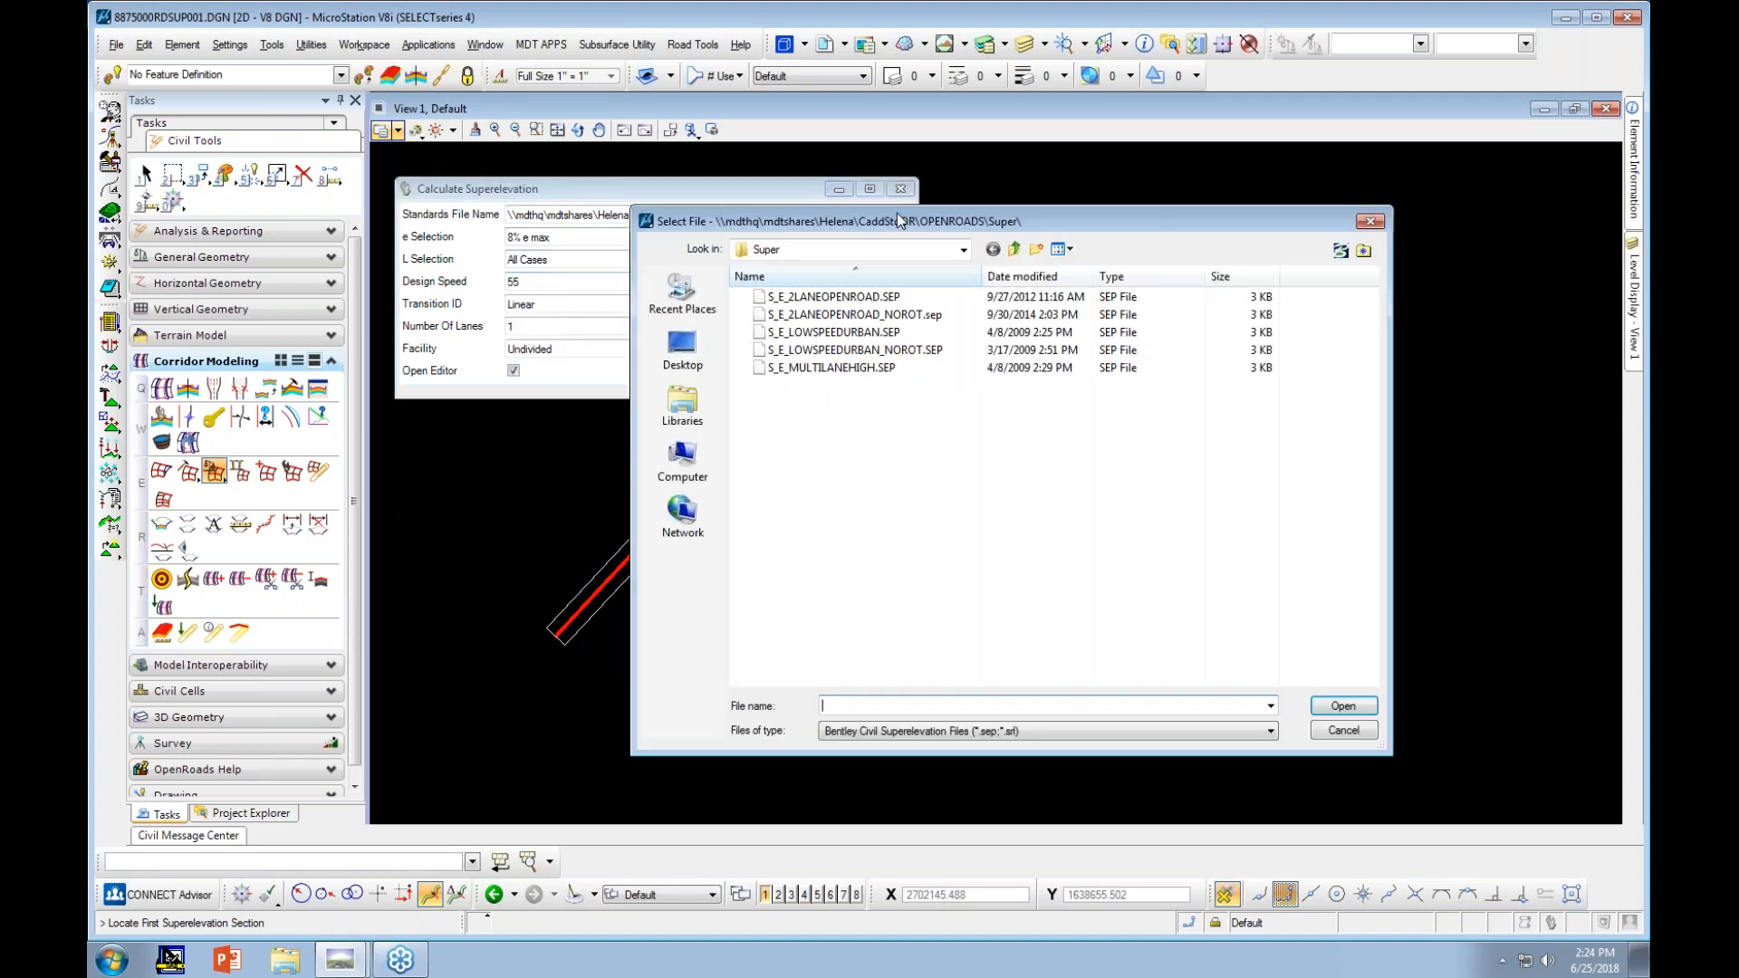
left_click(874, 315)
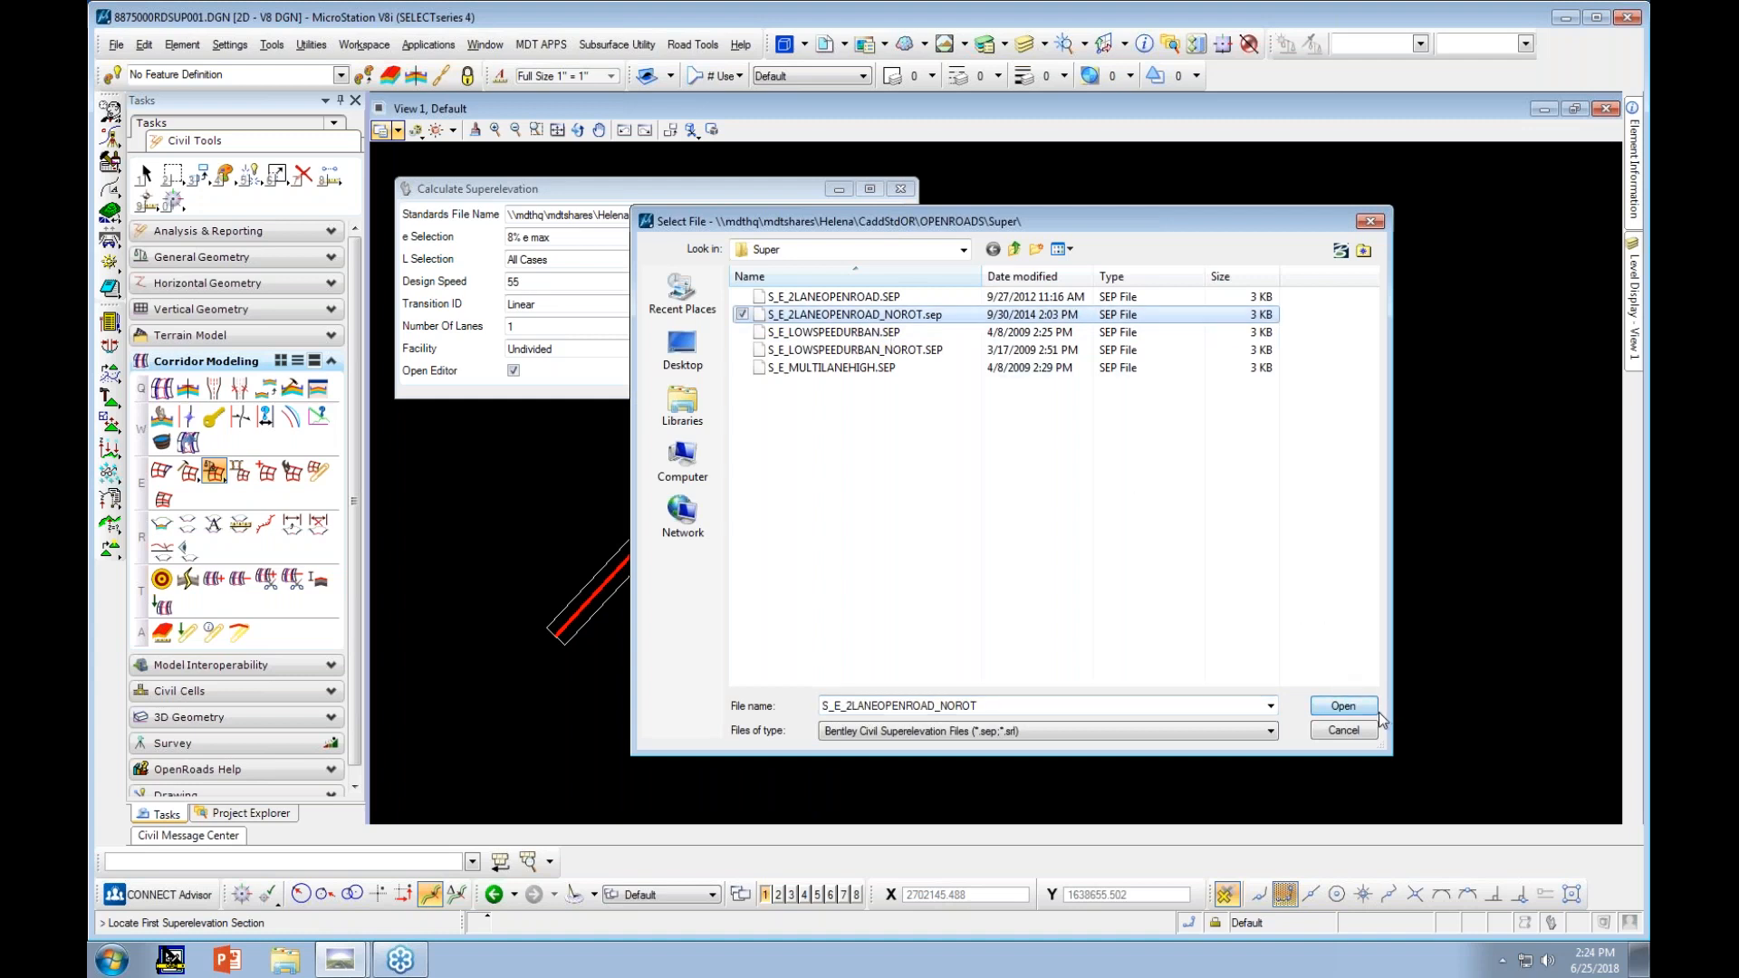
left_click(1345, 707)
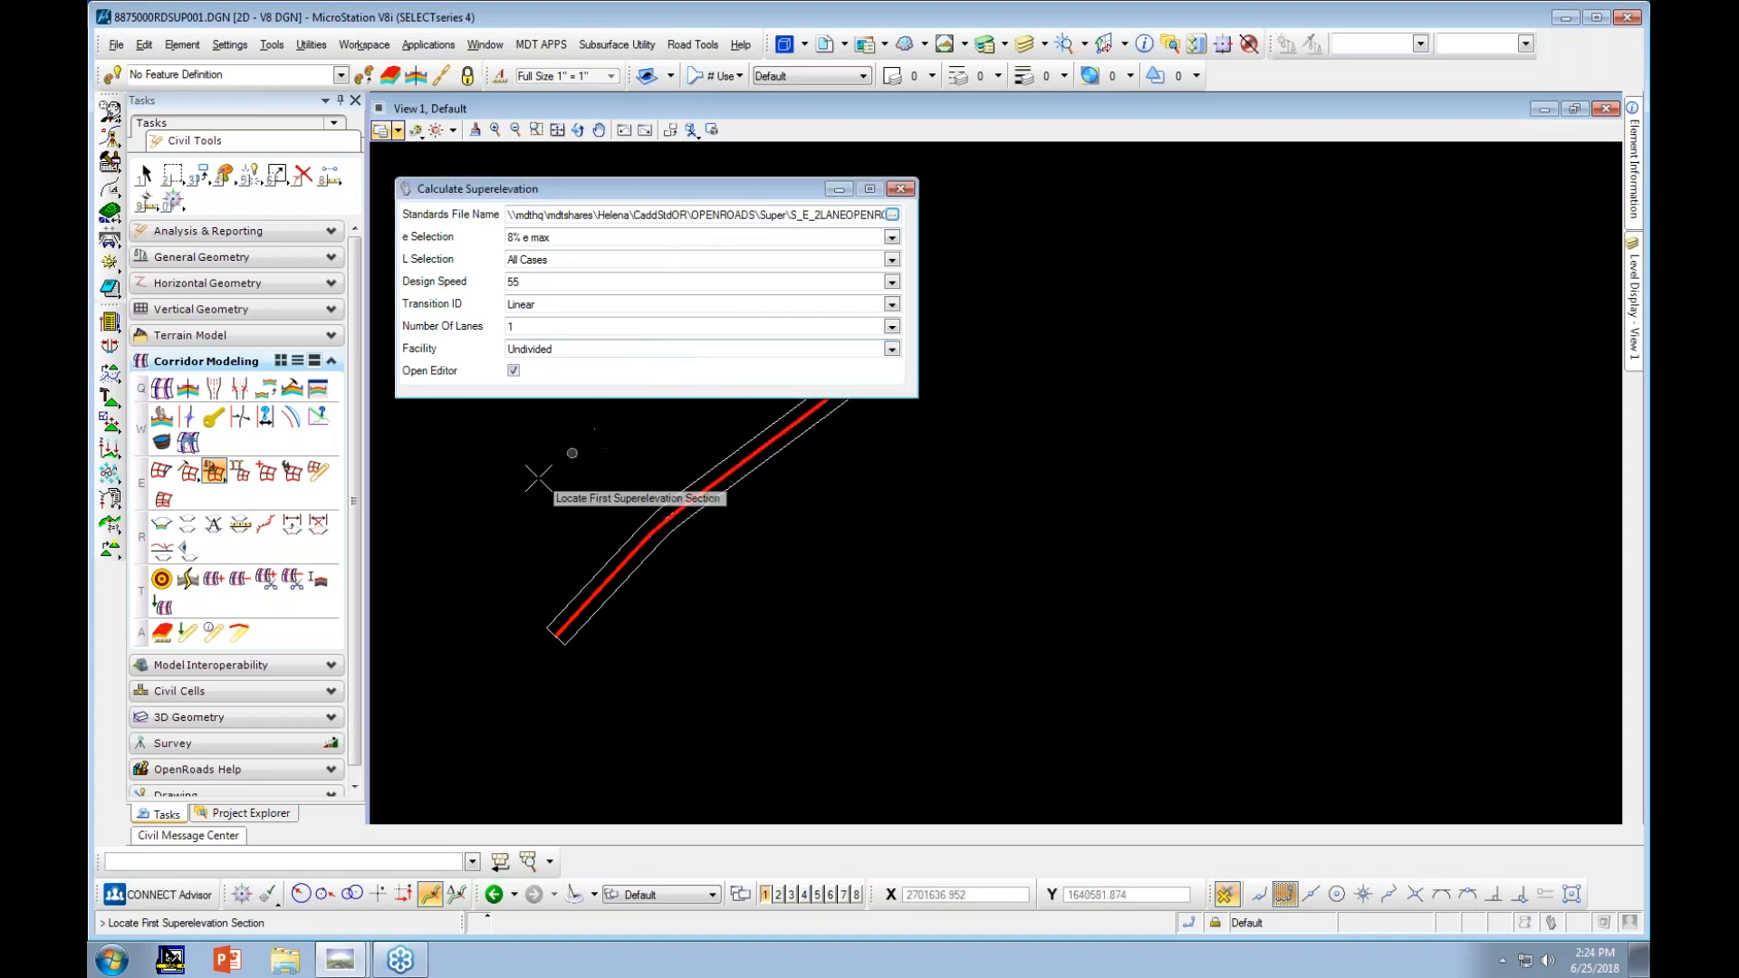
Calculate superelevation for Section1-1, accepting 8% e max, All Cases, Linear transition, one lane and Undivided facility, and open the editor
left_click(607, 541)
right_click(541, 513)
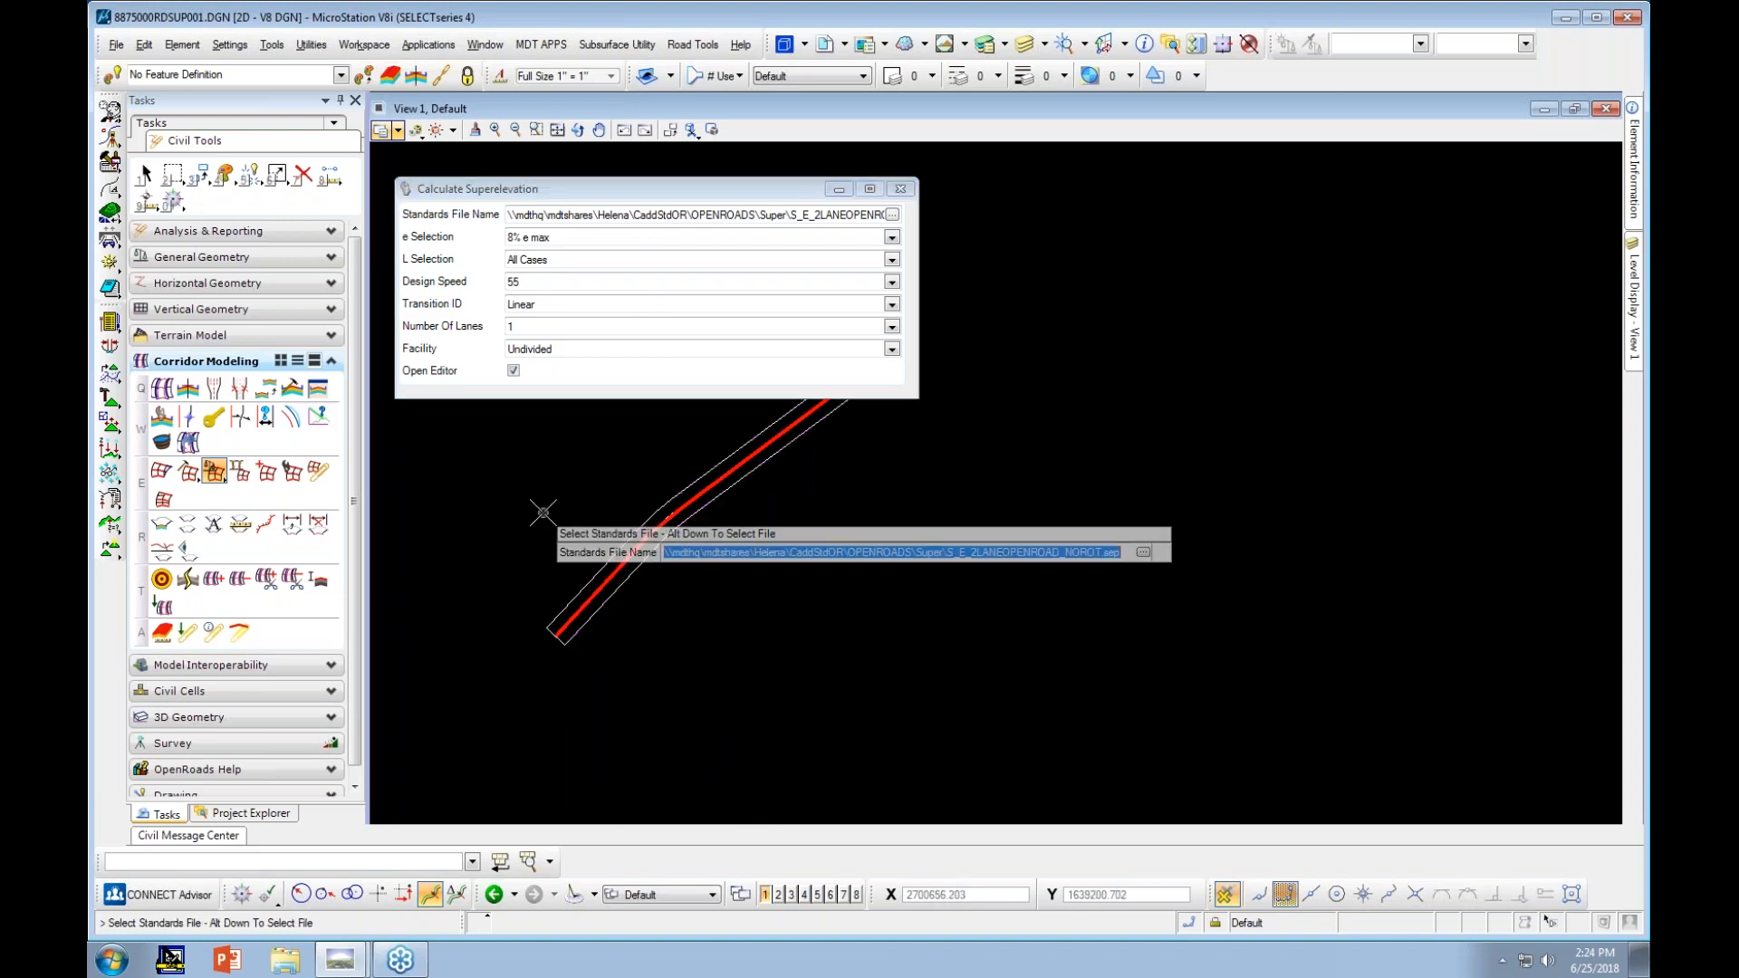
left_click(543, 513)
left_click(542, 511)
left_click(542, 512)
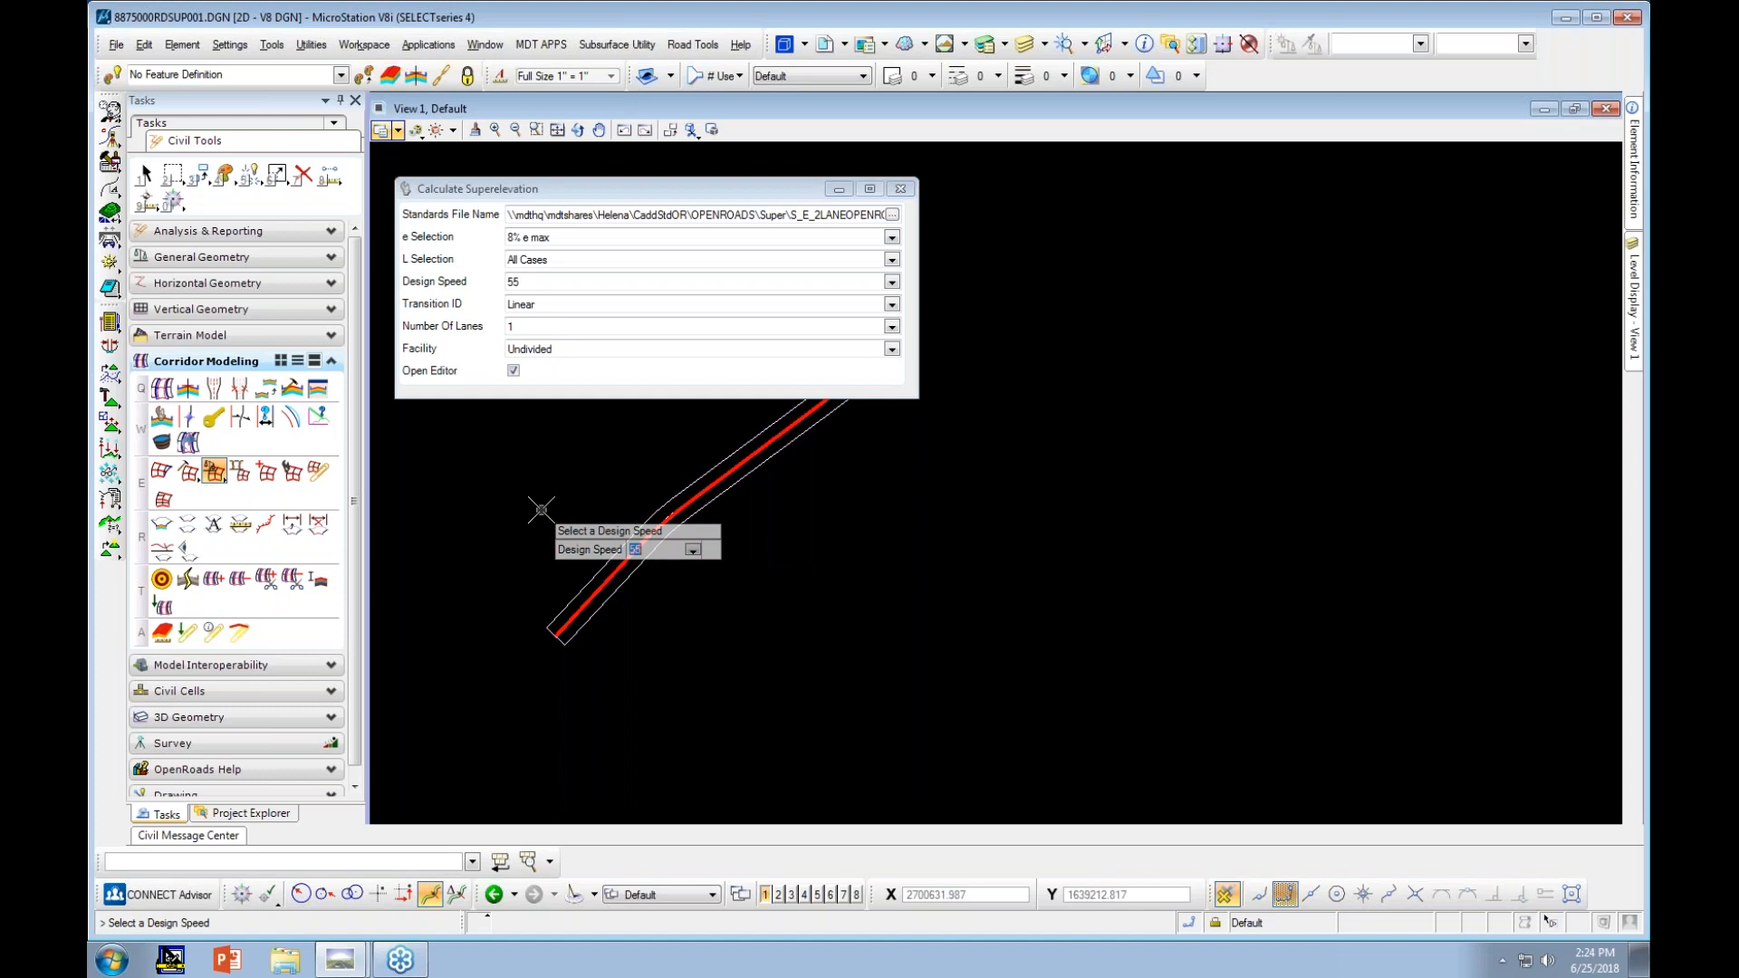
left_click(542, 512)
left_click(541, 510)
left_click(541, 510)
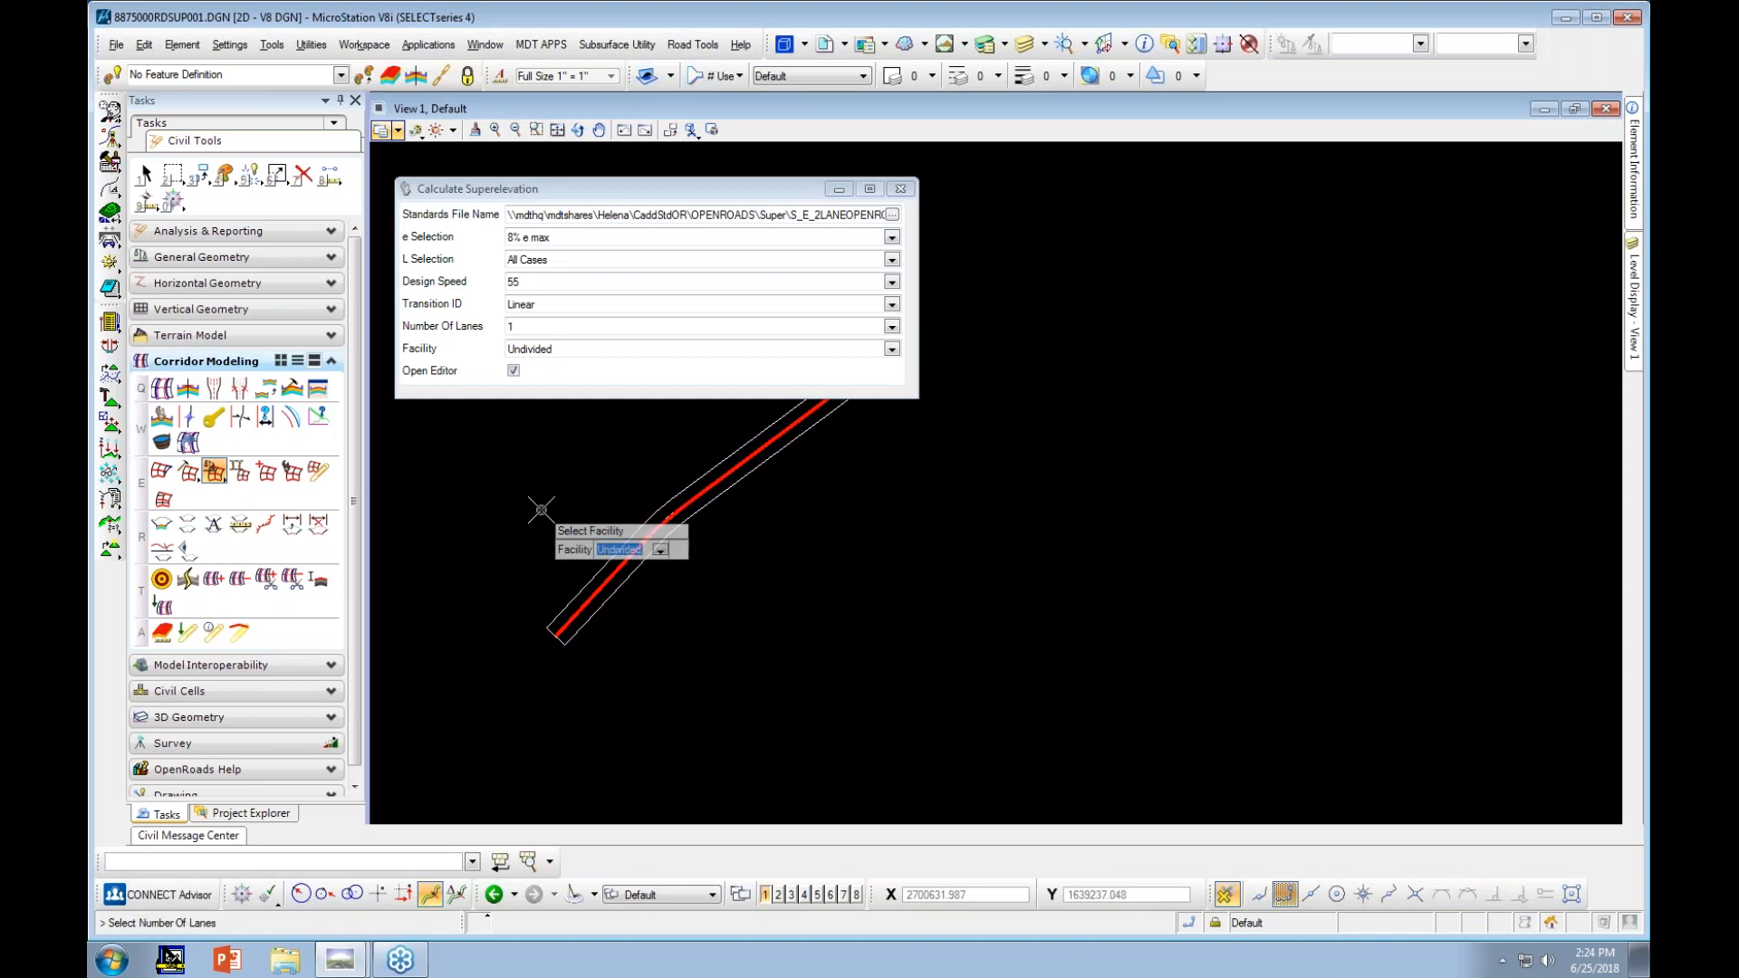
left_click(542, 510)
left_click(542, 510)
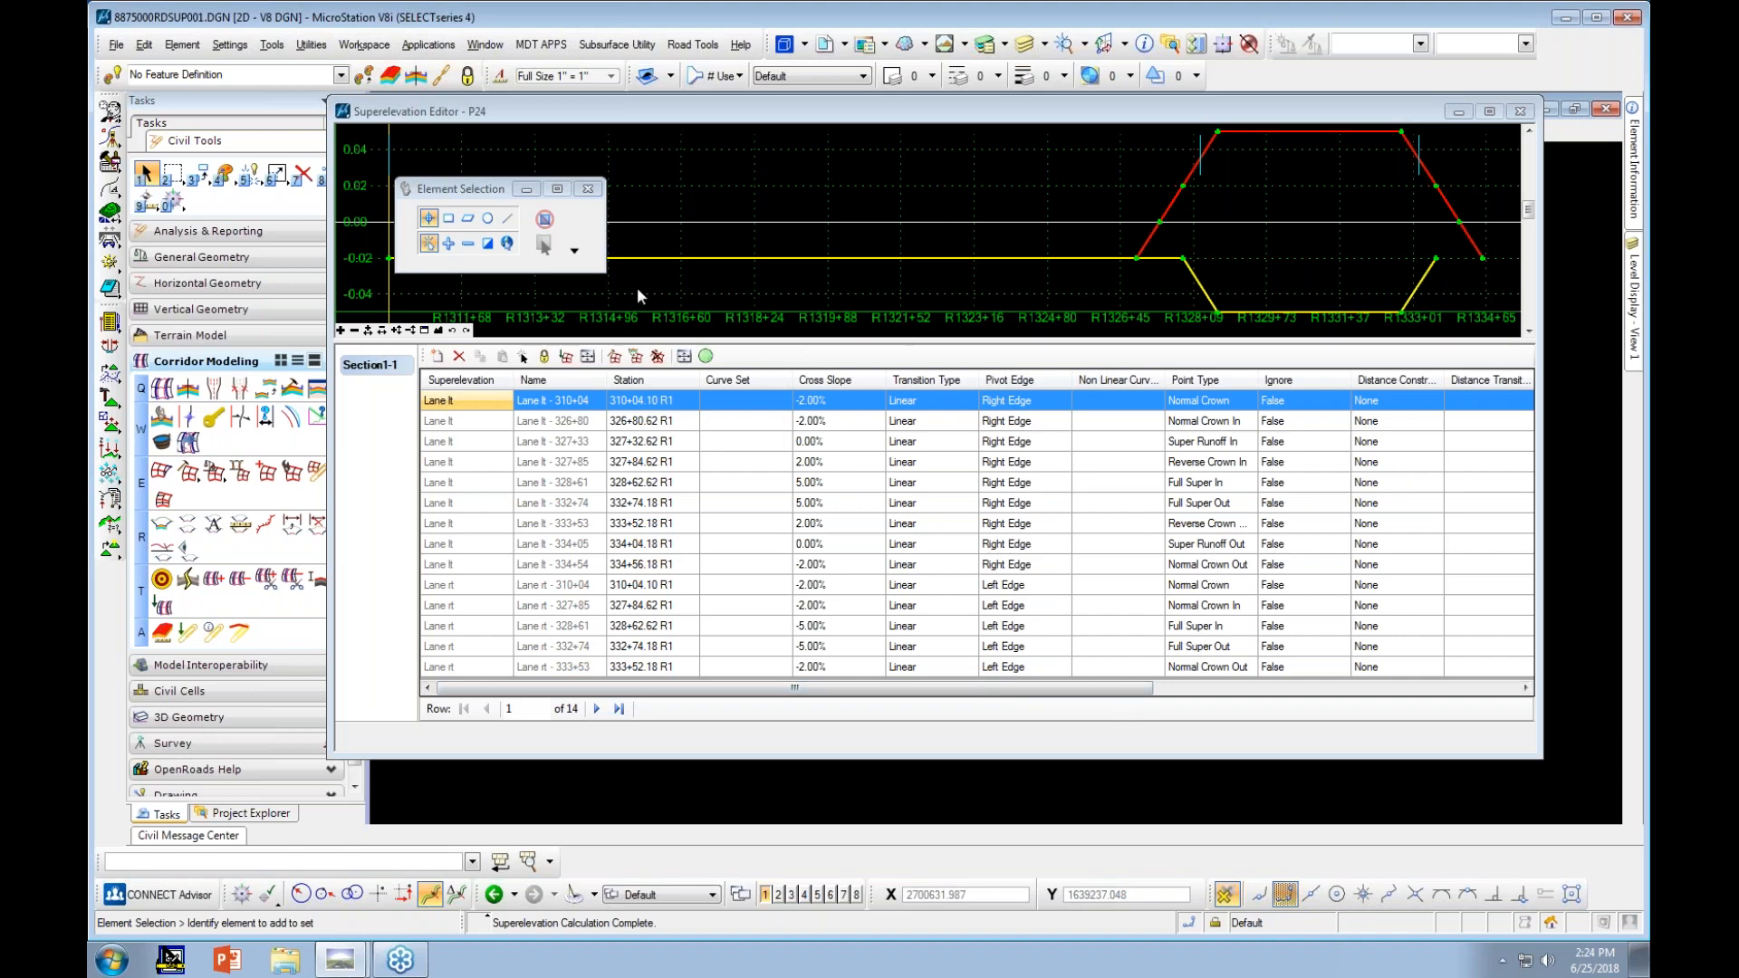
Enlarge the superelevation editor and its diagram, examine the recalculated cross slopes and transition stations of both lanes, and close the editor
left_click_drag(460, 192, 428, 153)
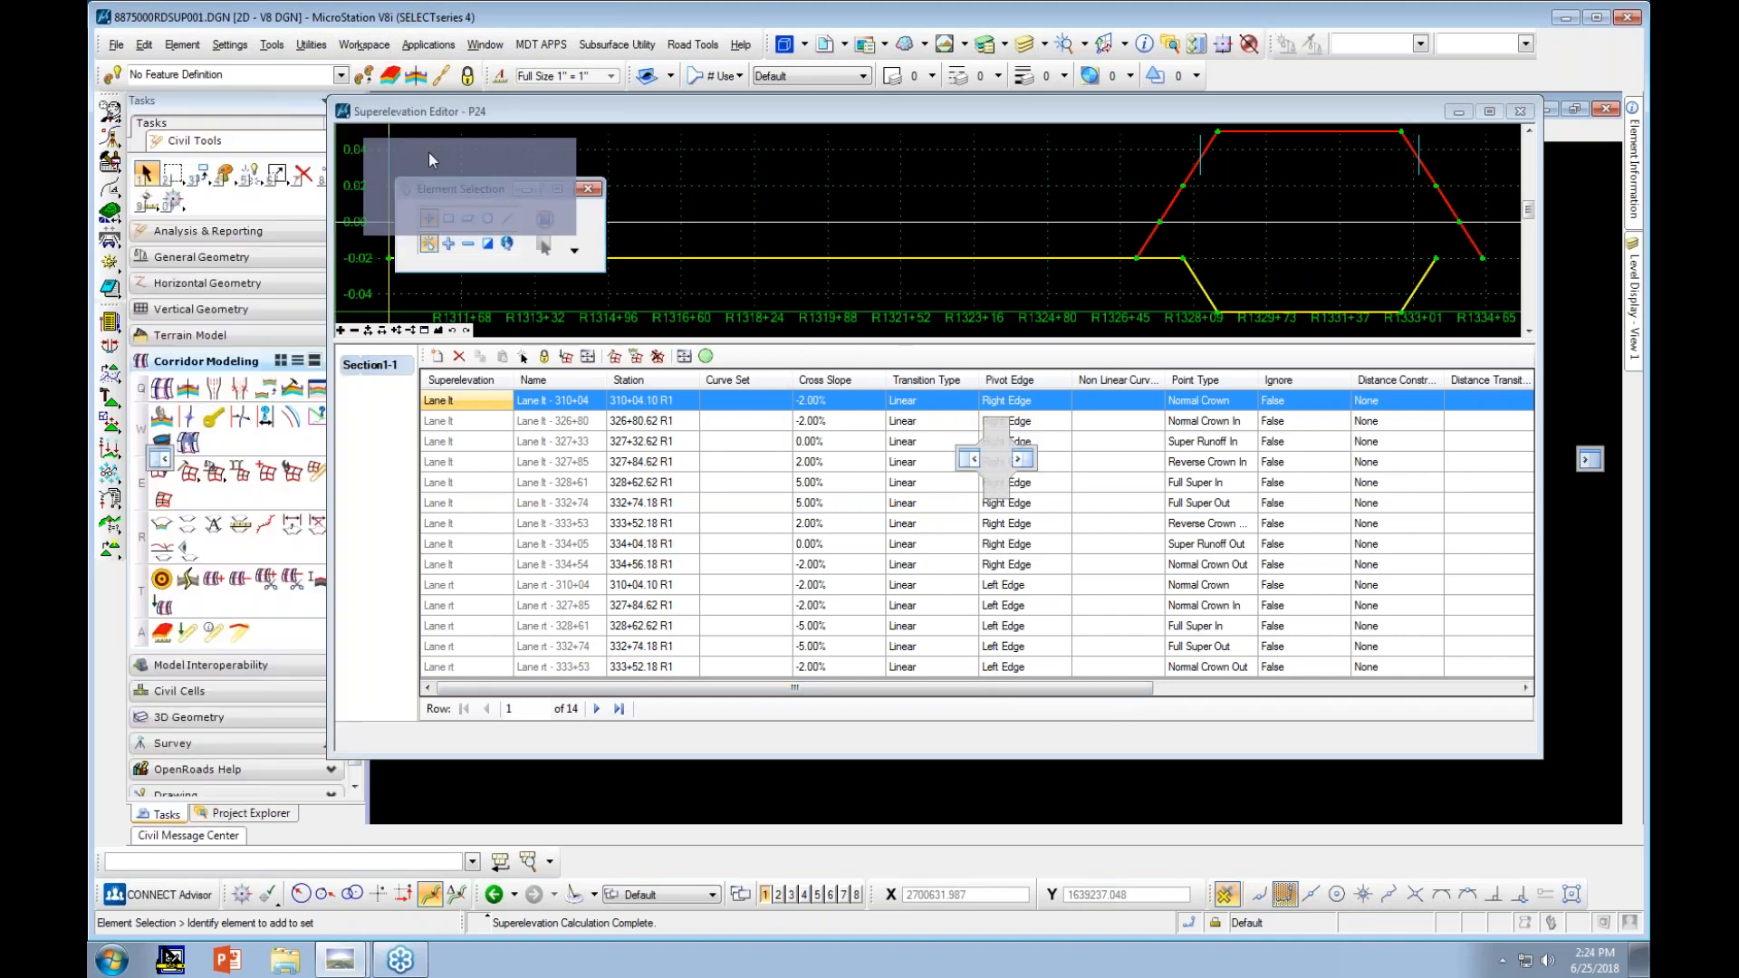
left_click_drag(1046, 344, 1052, 374)
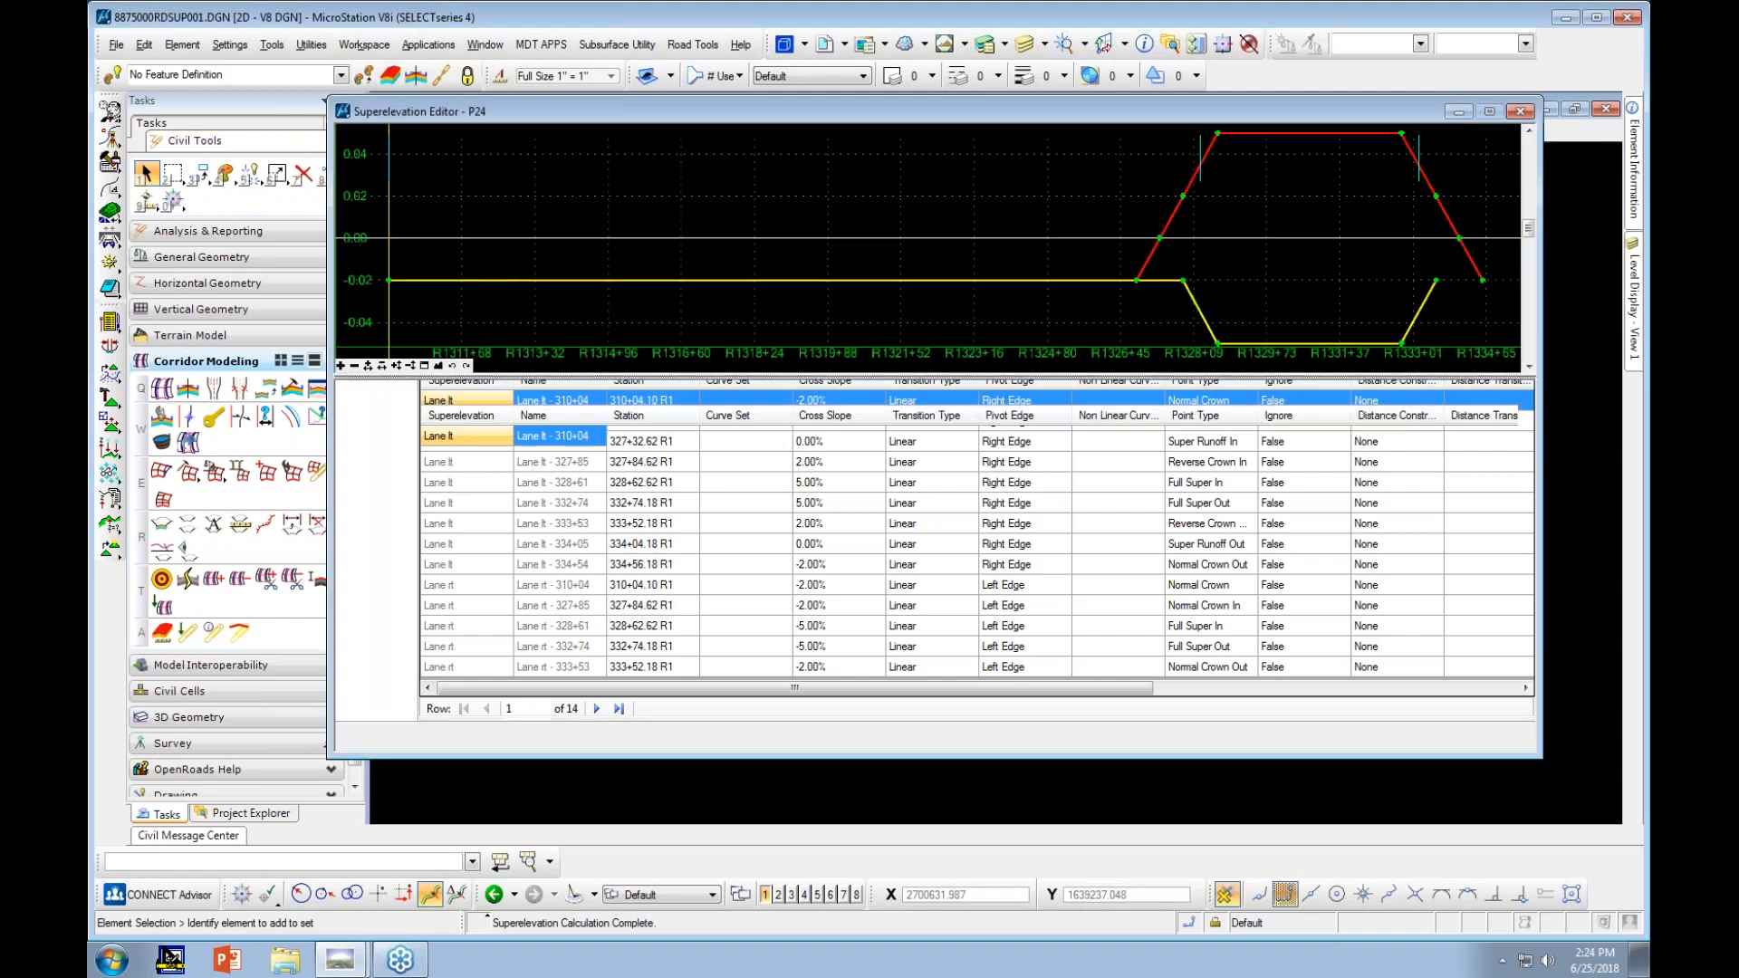
left_click_drag(1029, 758, 1039, 808)
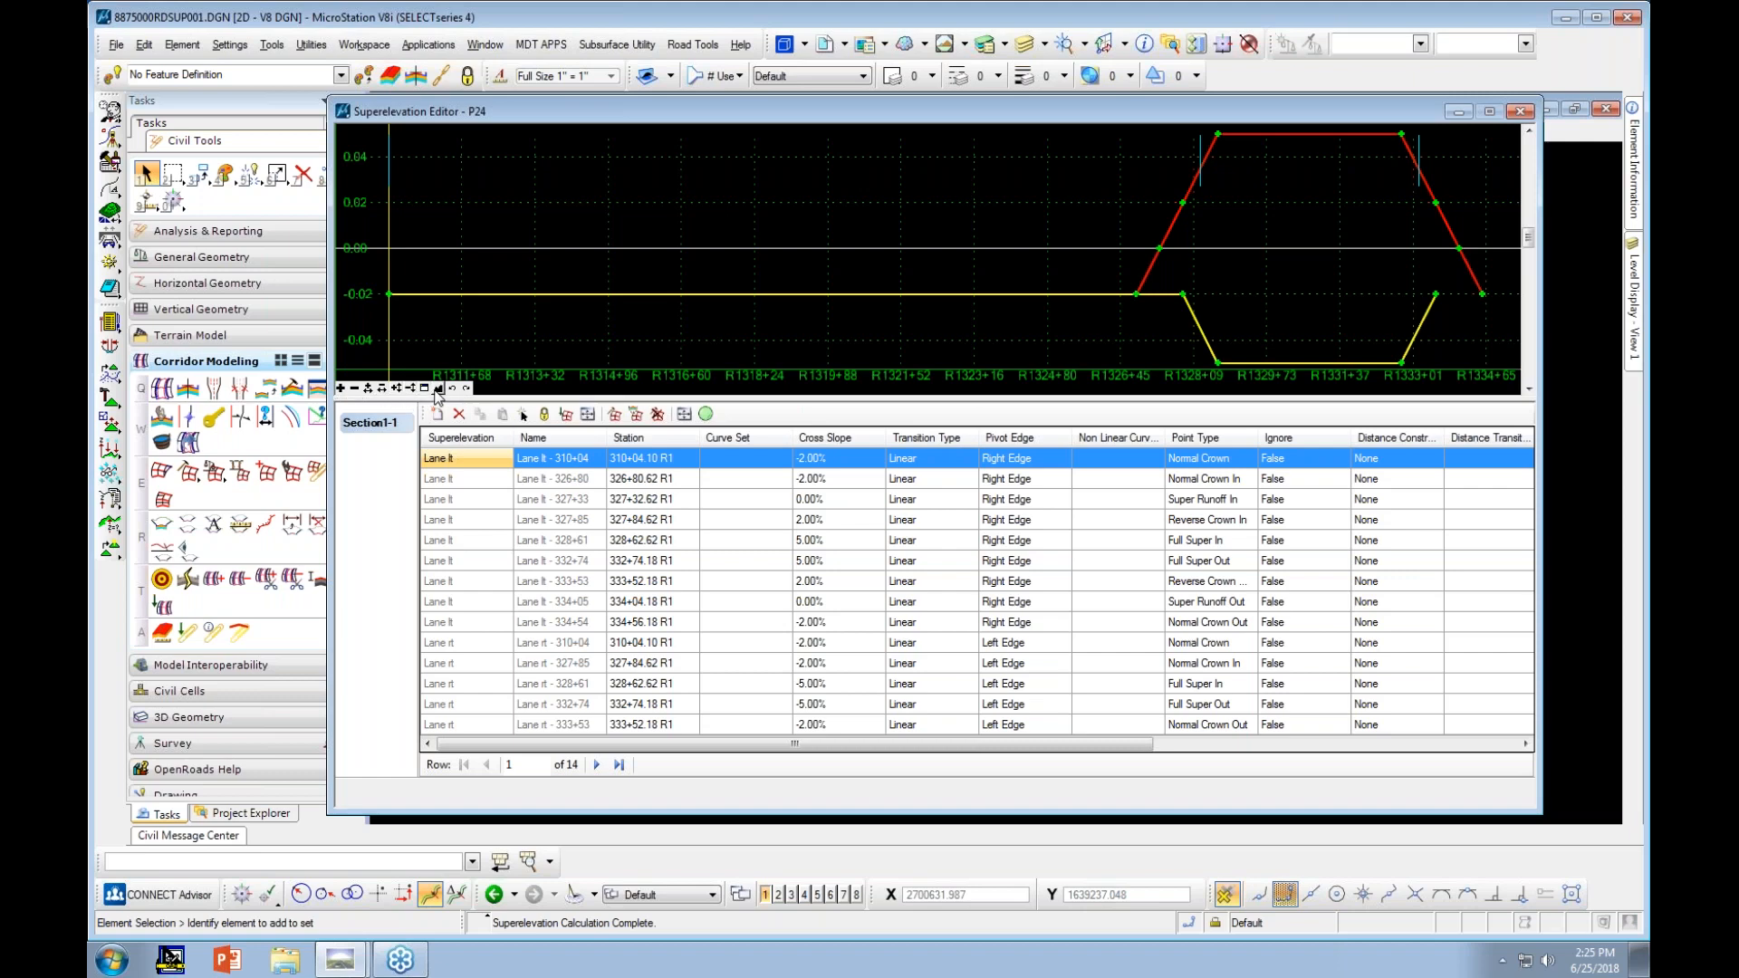
left_click(1519, 112)
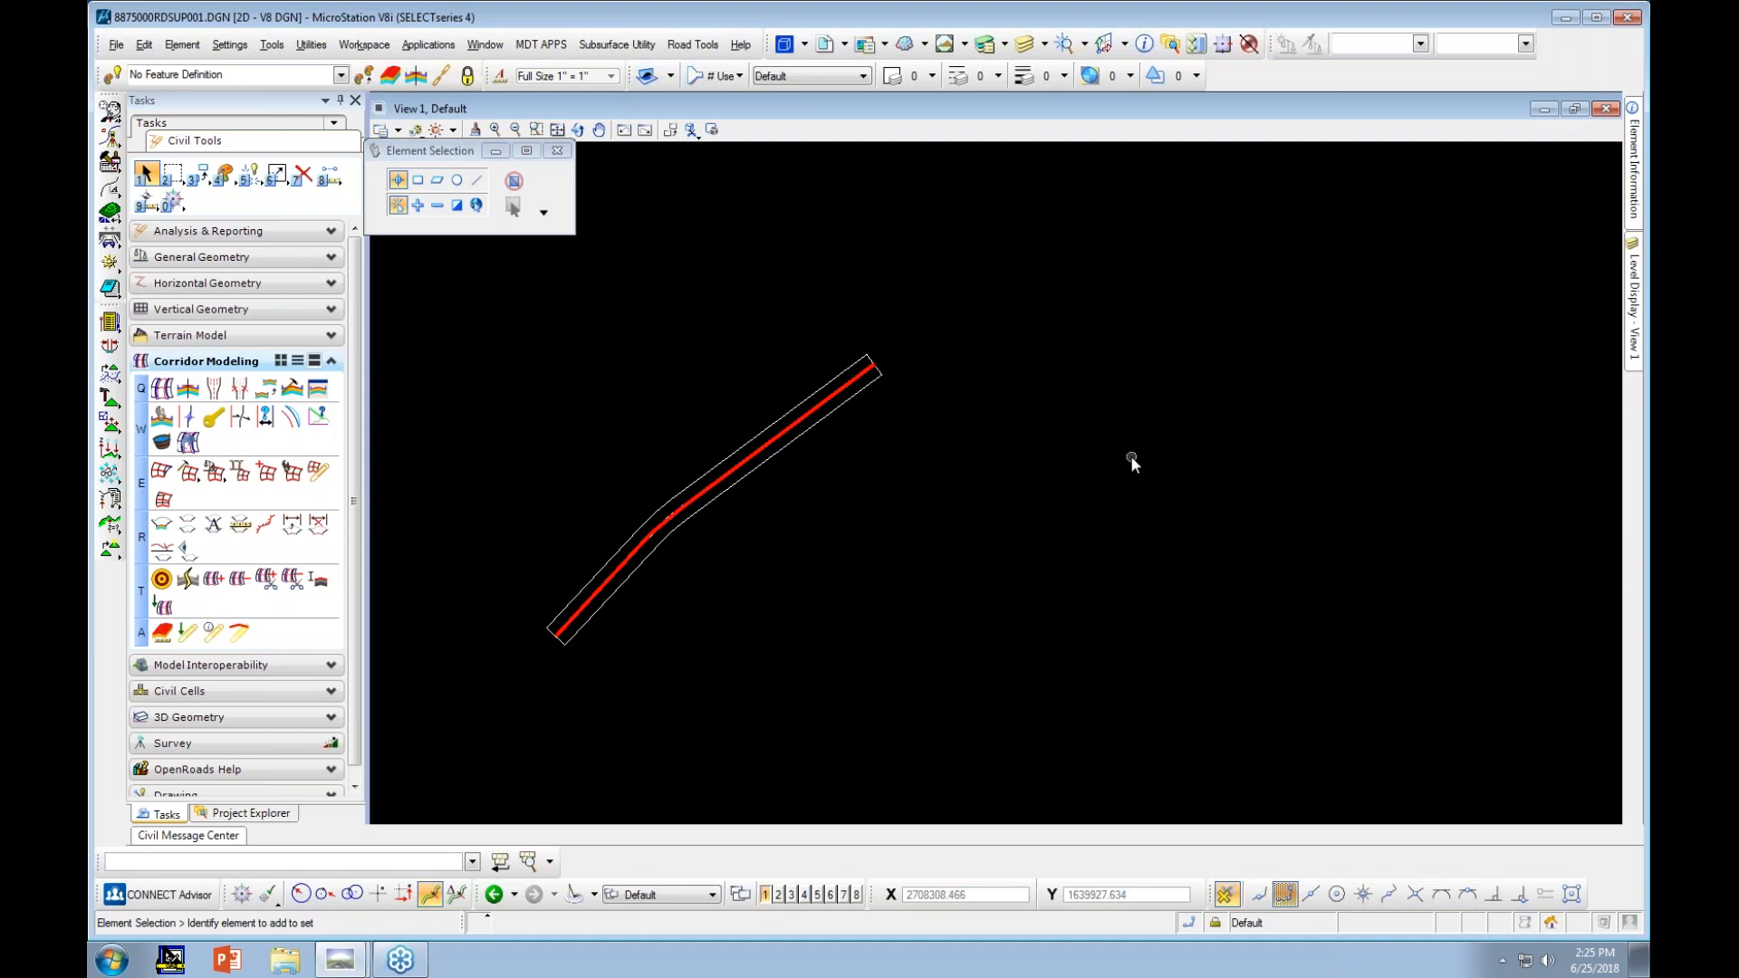
Open the corridor file 8875000RDCRR001.DGN from the Management folder
left_click(116, 44)
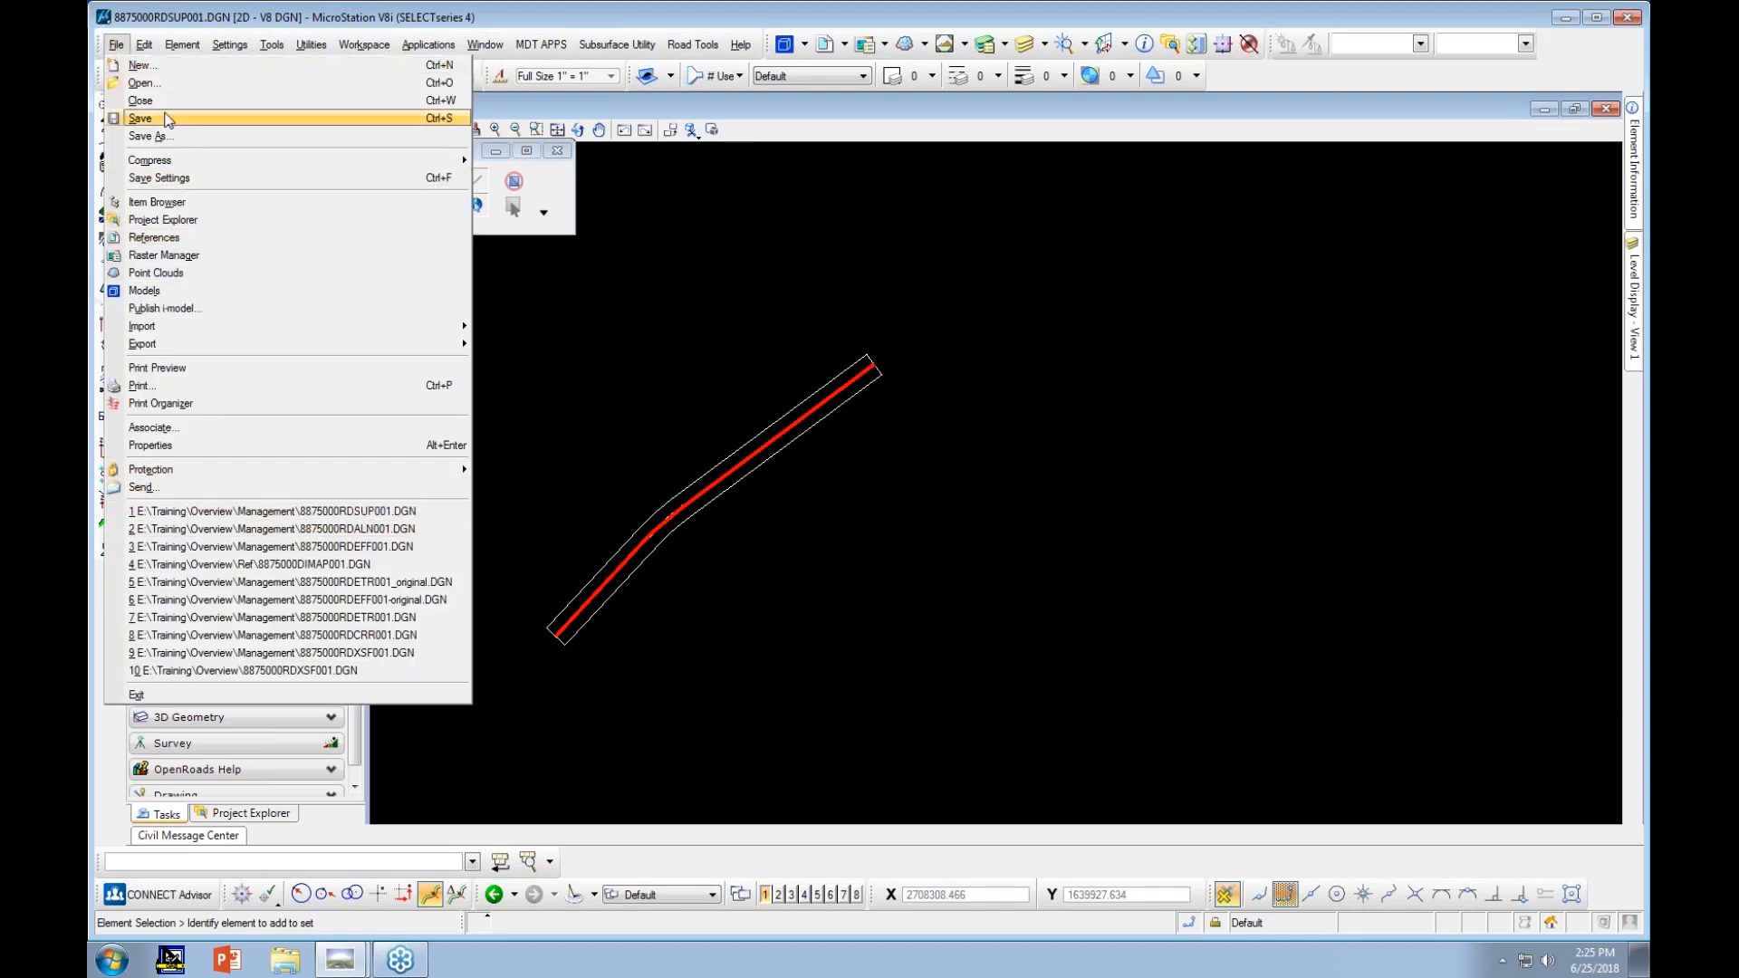
key("Escape")
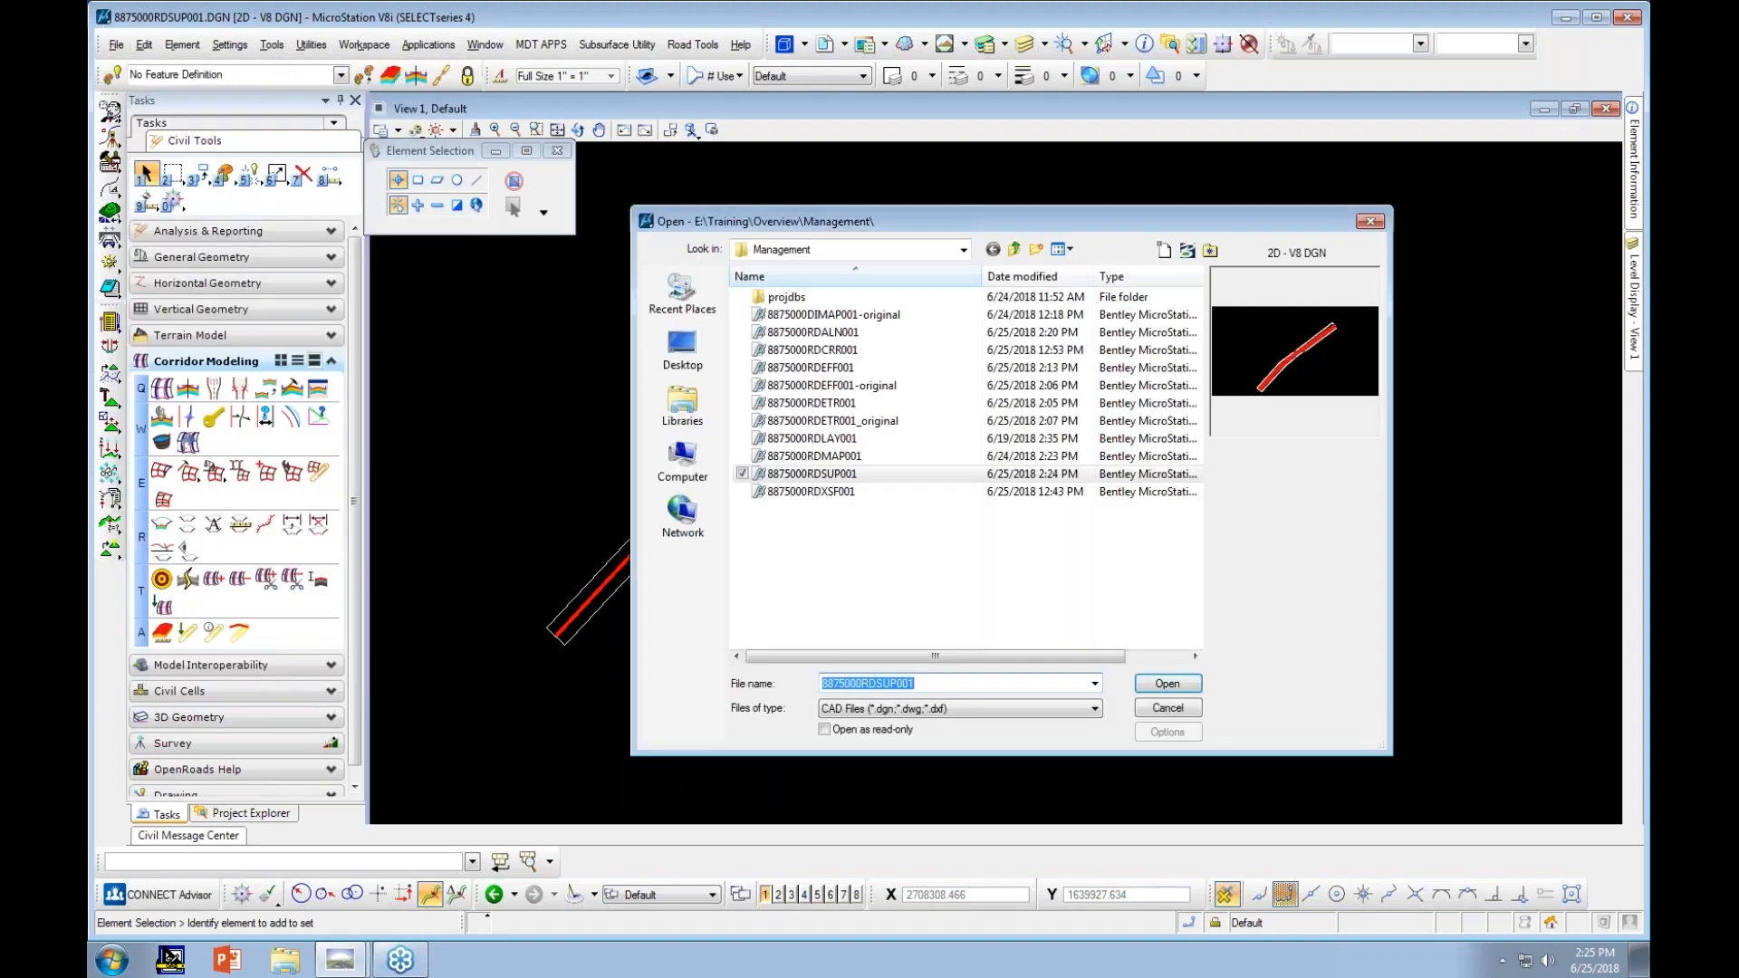
double_click(806, 351)
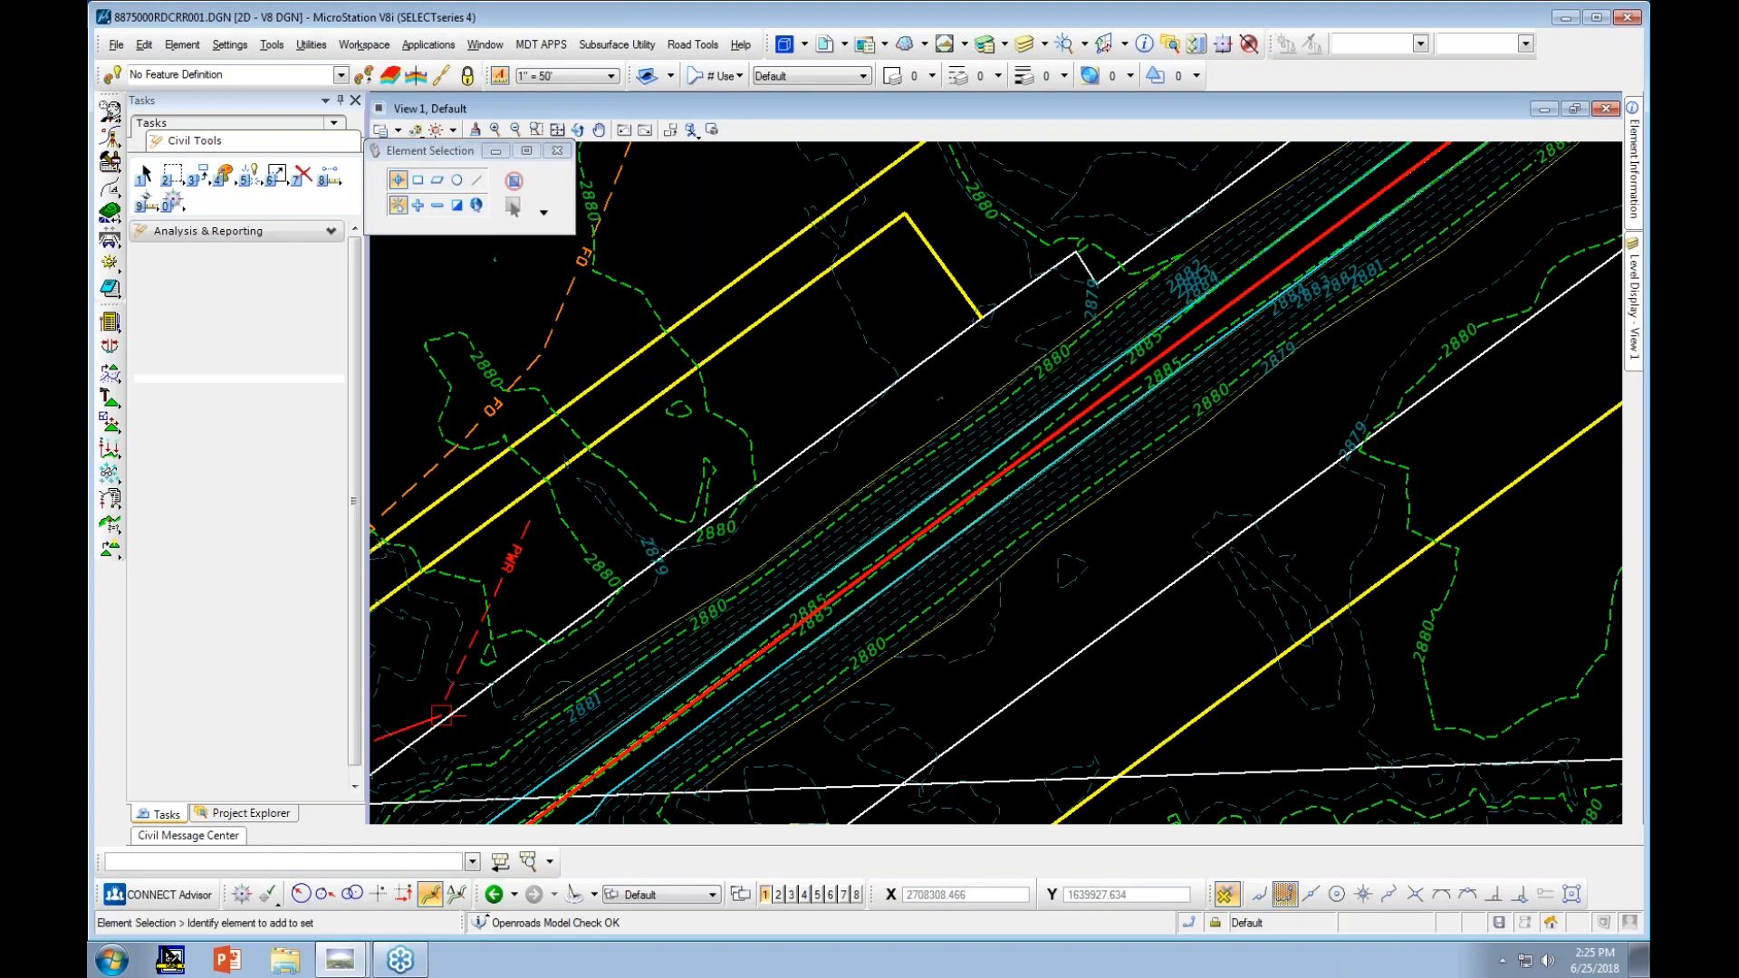
Select the EAST corridor in plan and open its corridor objects
scroll(976, 319, "down", 5)
scroll(997, 310, "down", 2)
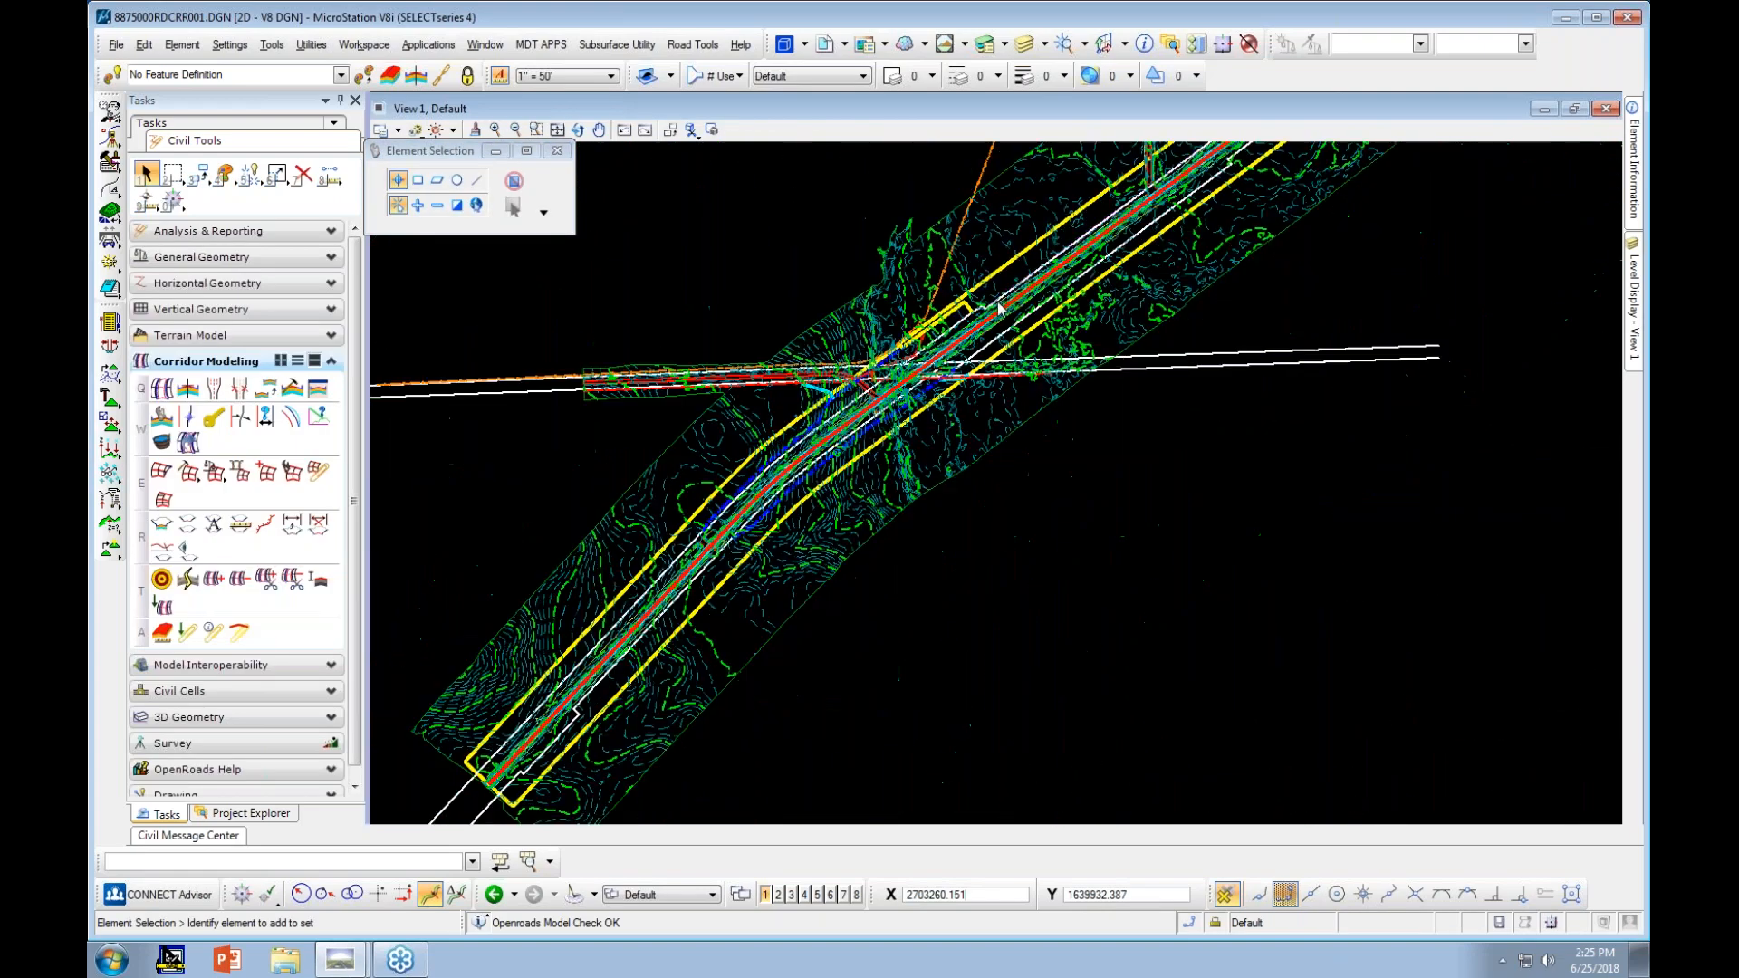
left_click(583, 735)
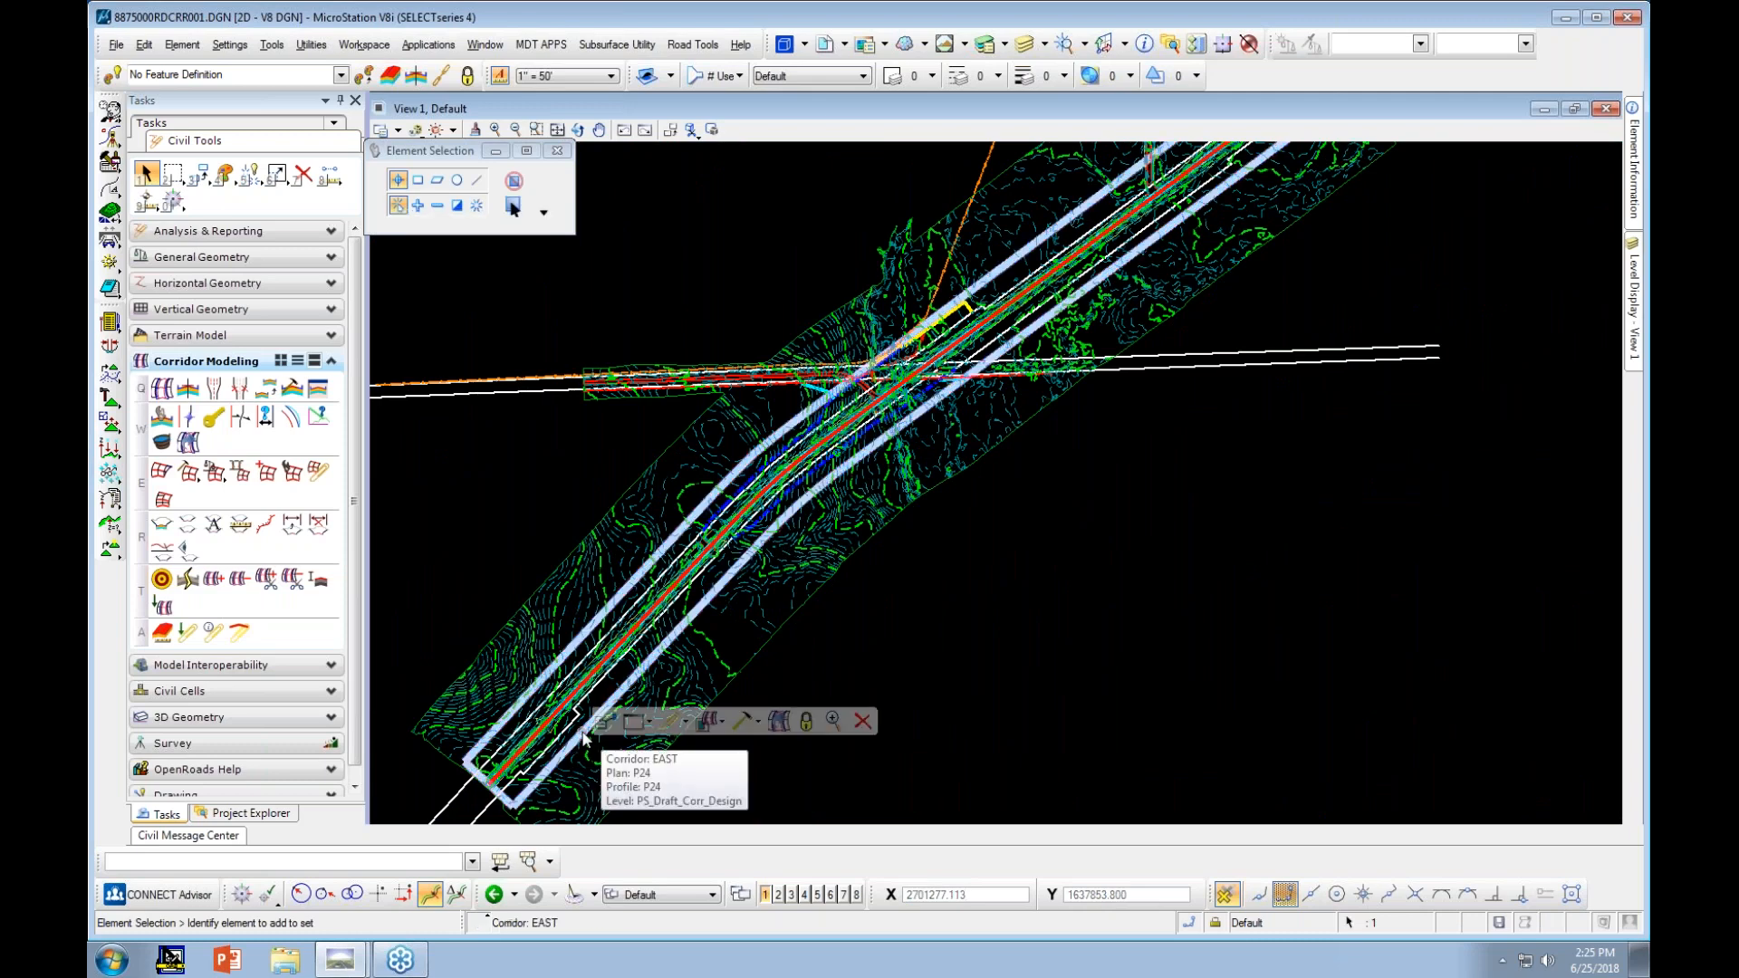
left_click(755, 722)
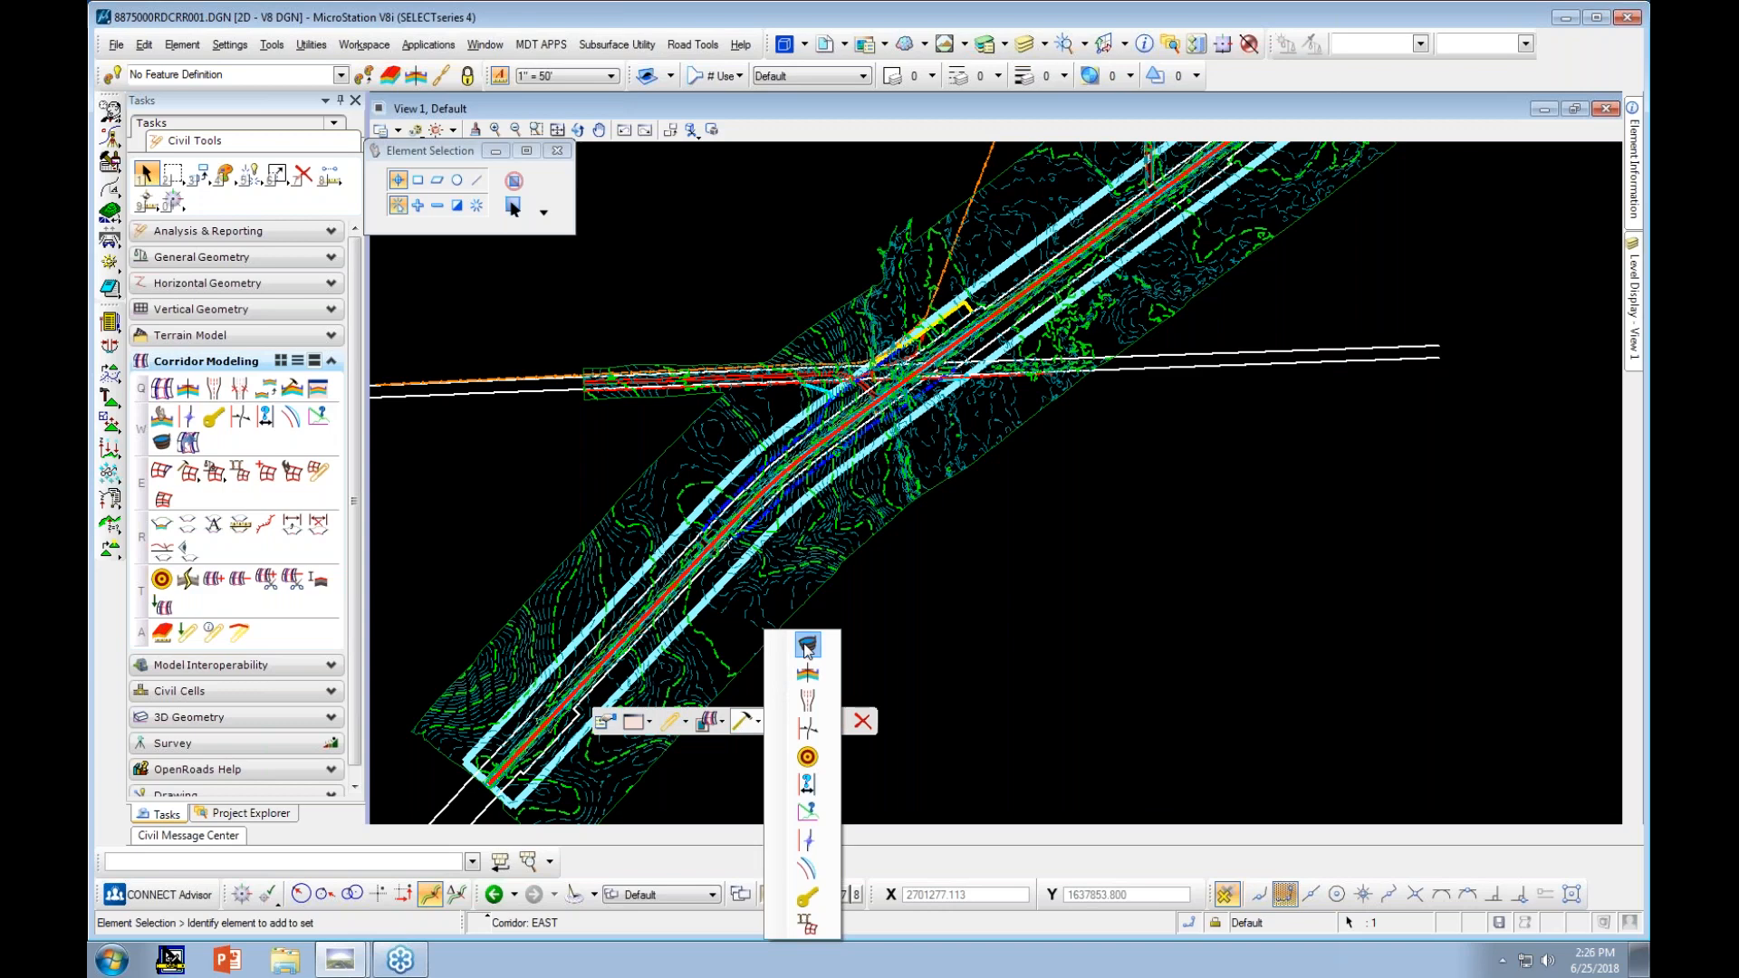
left_click(808, 647)
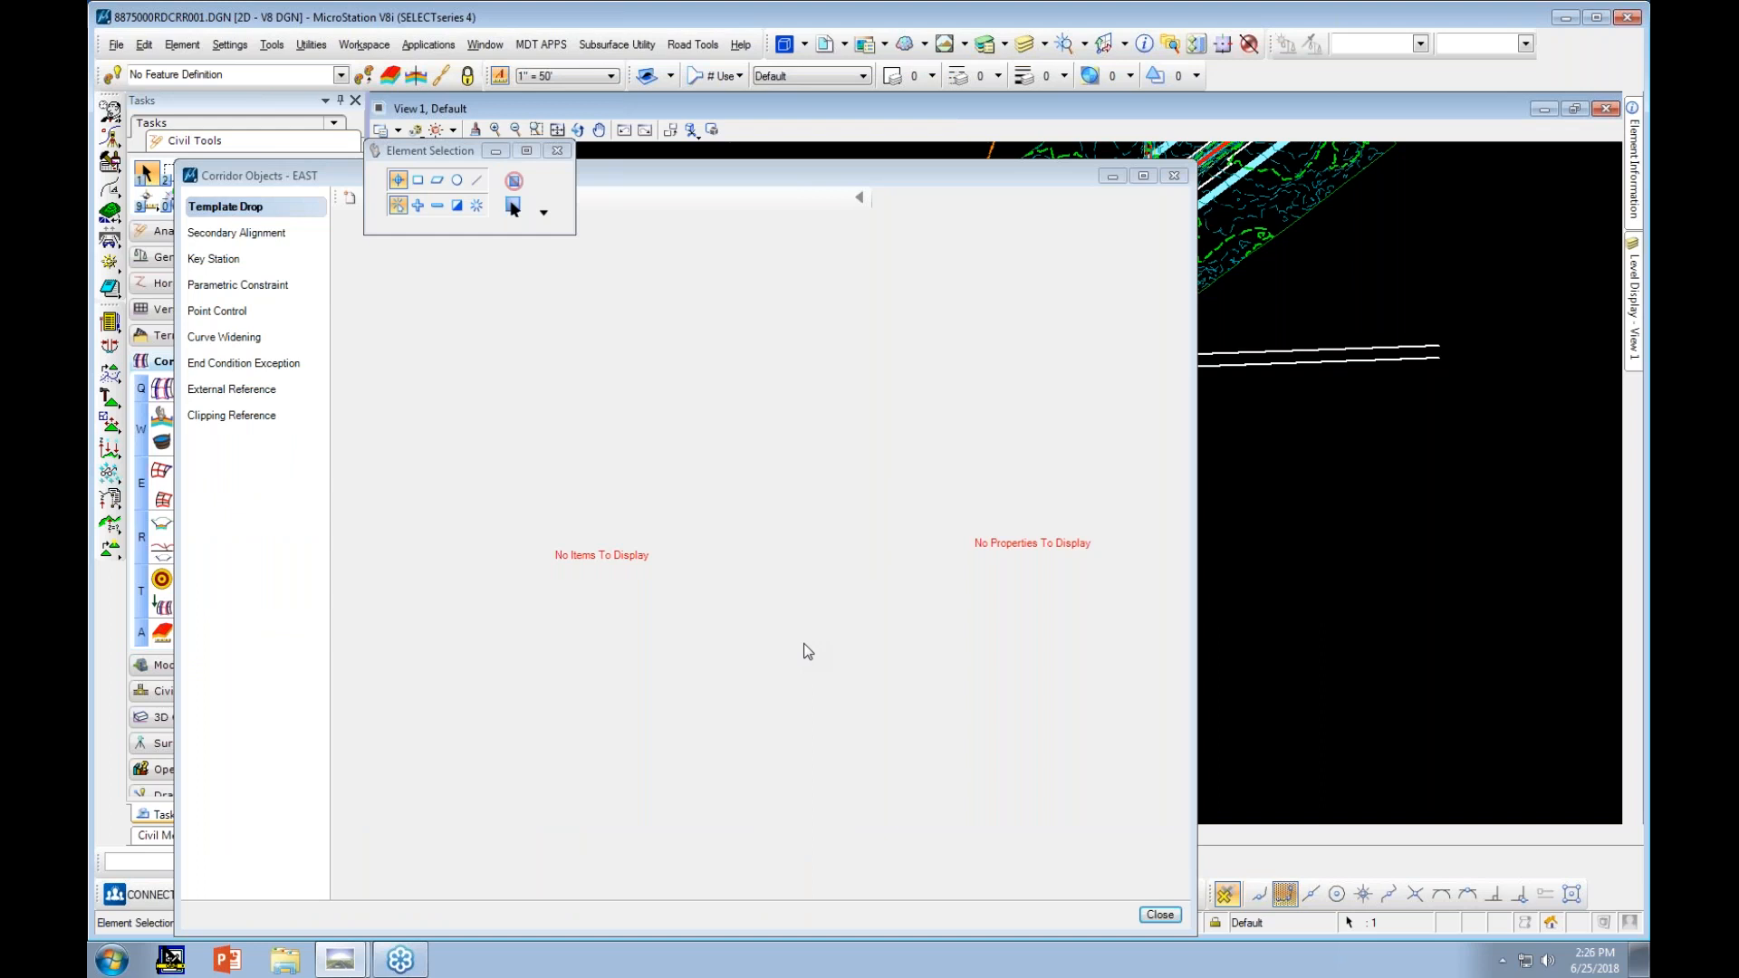
Start a new template drop on the EAST corridor from station 339+01.00 to station 343+28.63
left_click(350, 197)
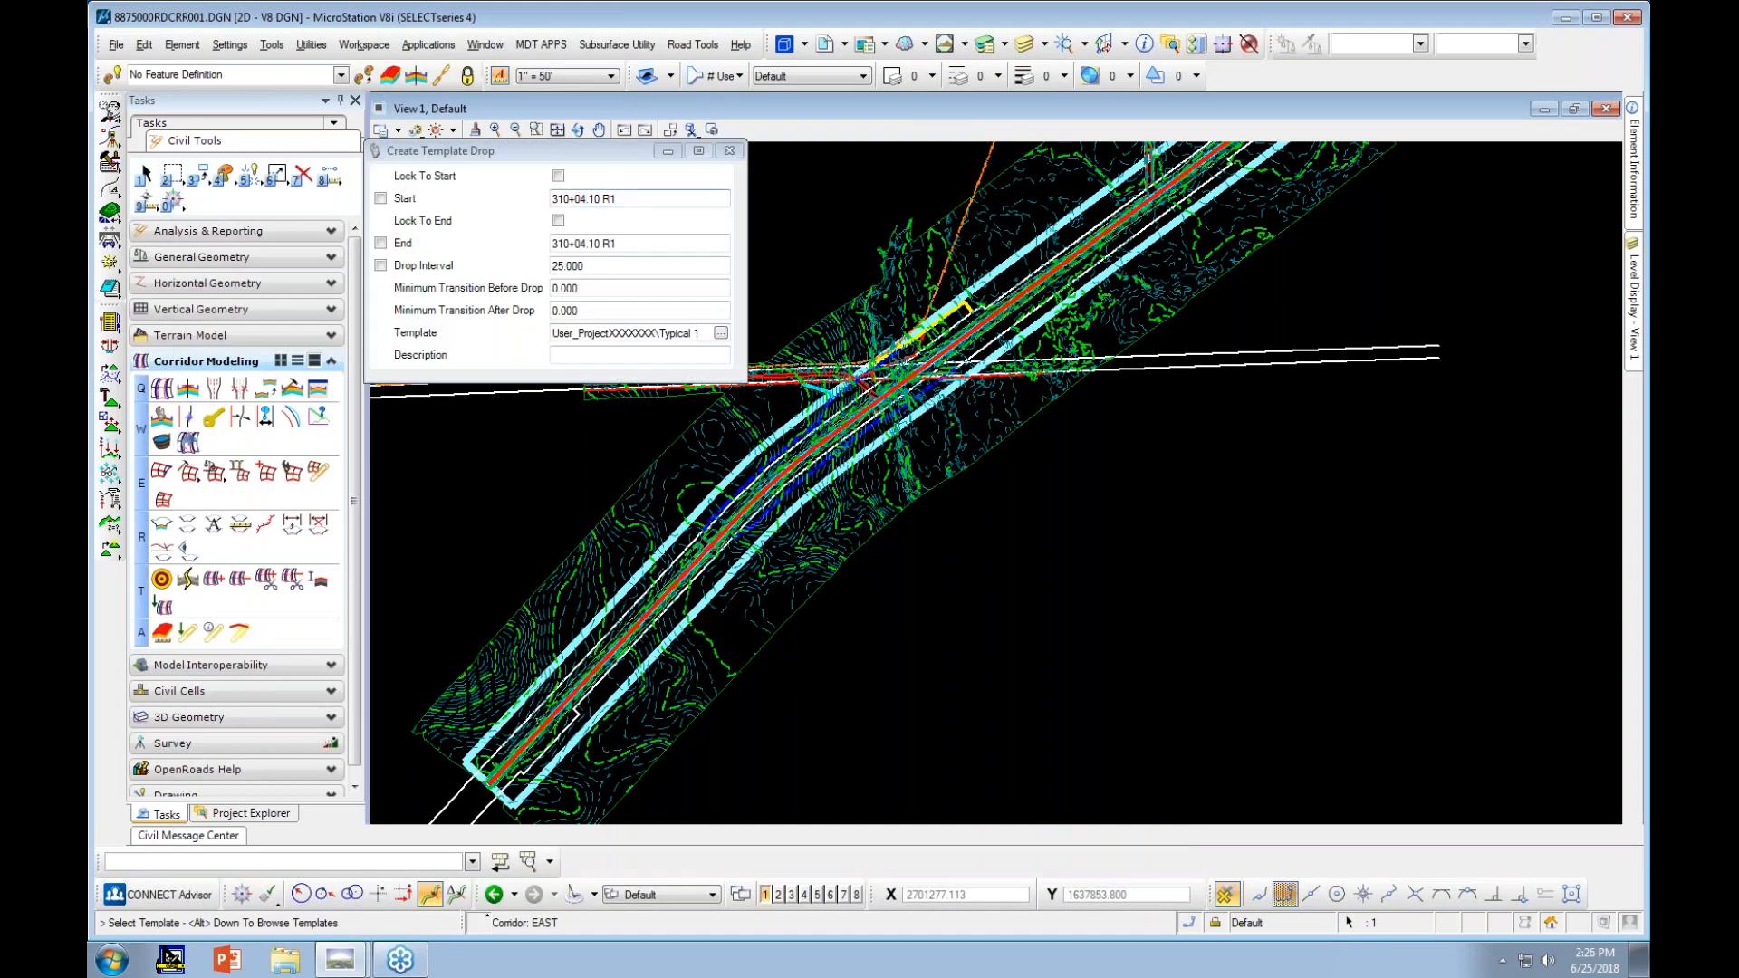
left_click(590, 196)
double_click(591, 197)
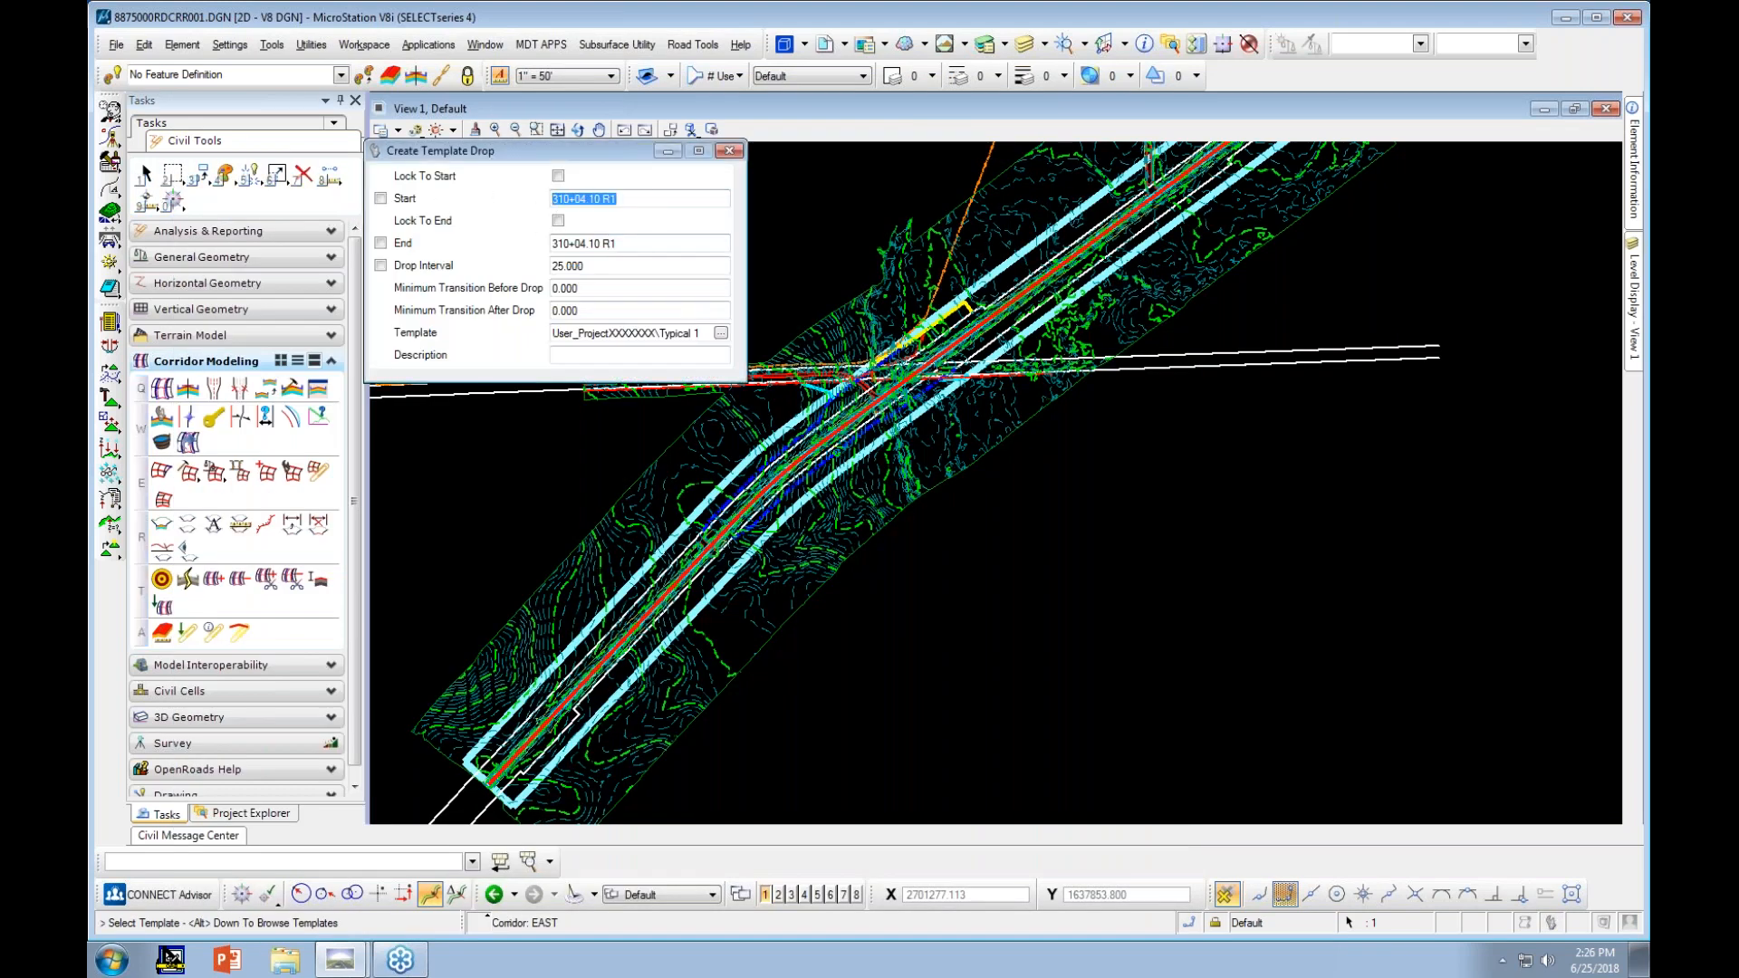
type("33901")
key("Tab")
key("Tab")
type("3432")
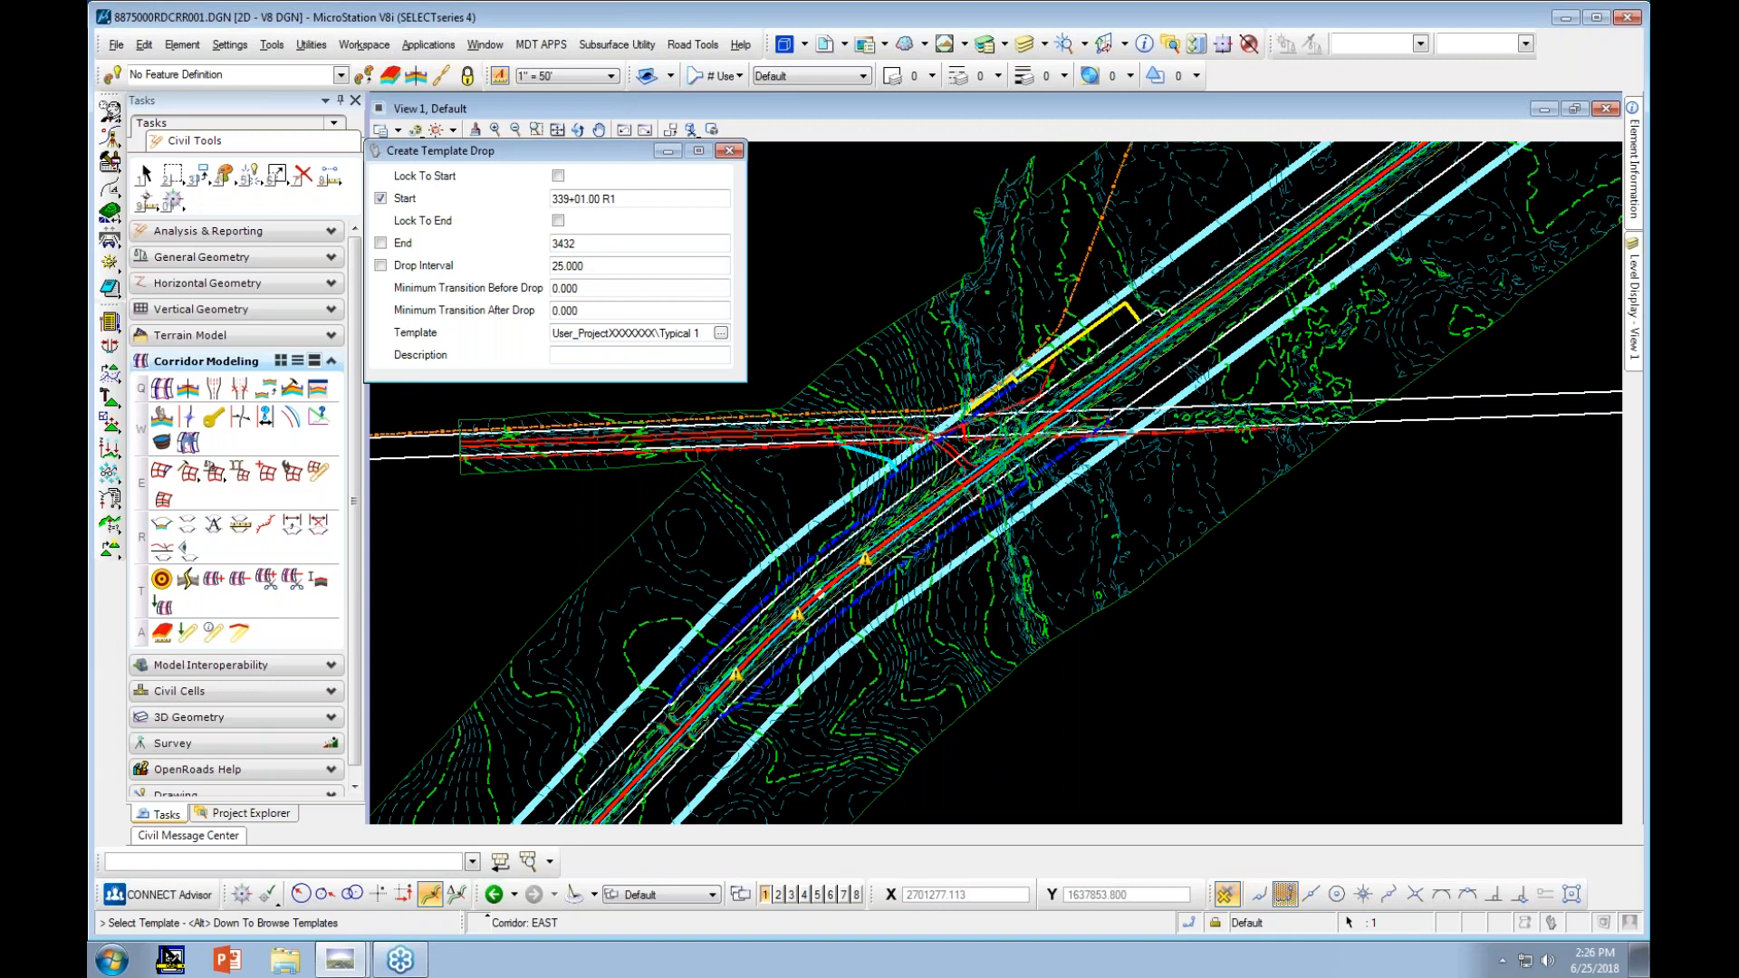
type("8.63")
key("Tab")
Place the drop with the Typical 1 template from User_ProjectXXXXXXX, accepting the entered stations, and close the EAST corridor objects
left_click(721, 333)
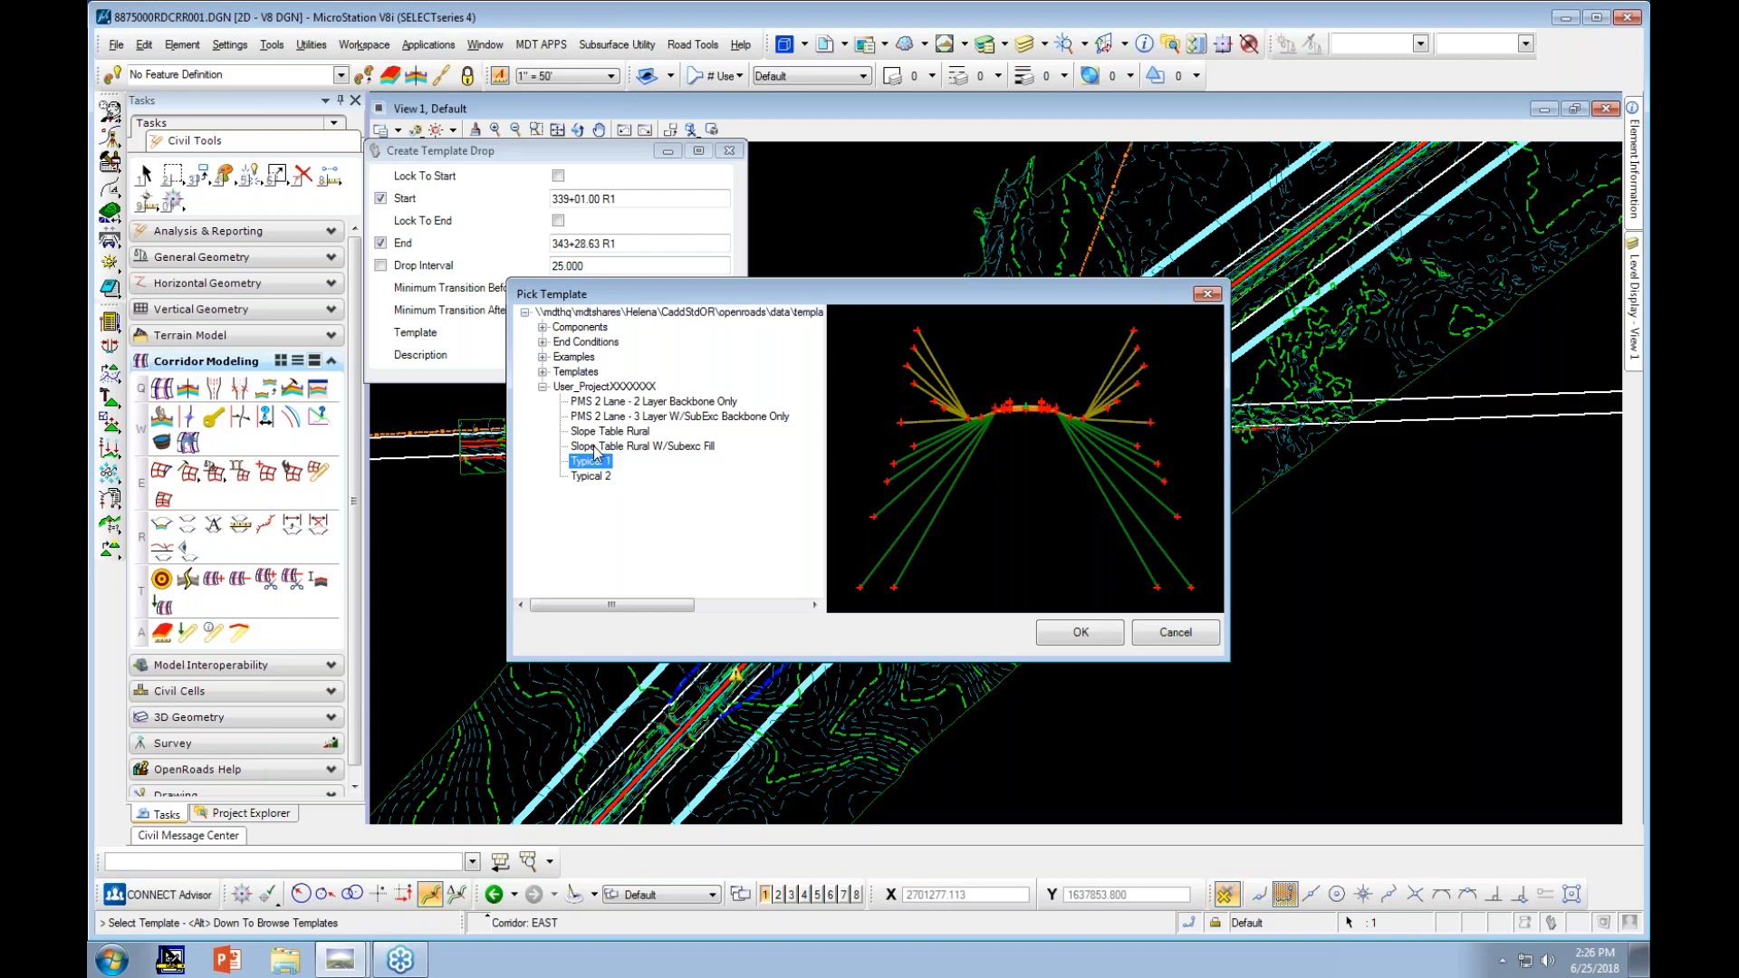
left_click(1078, 632)
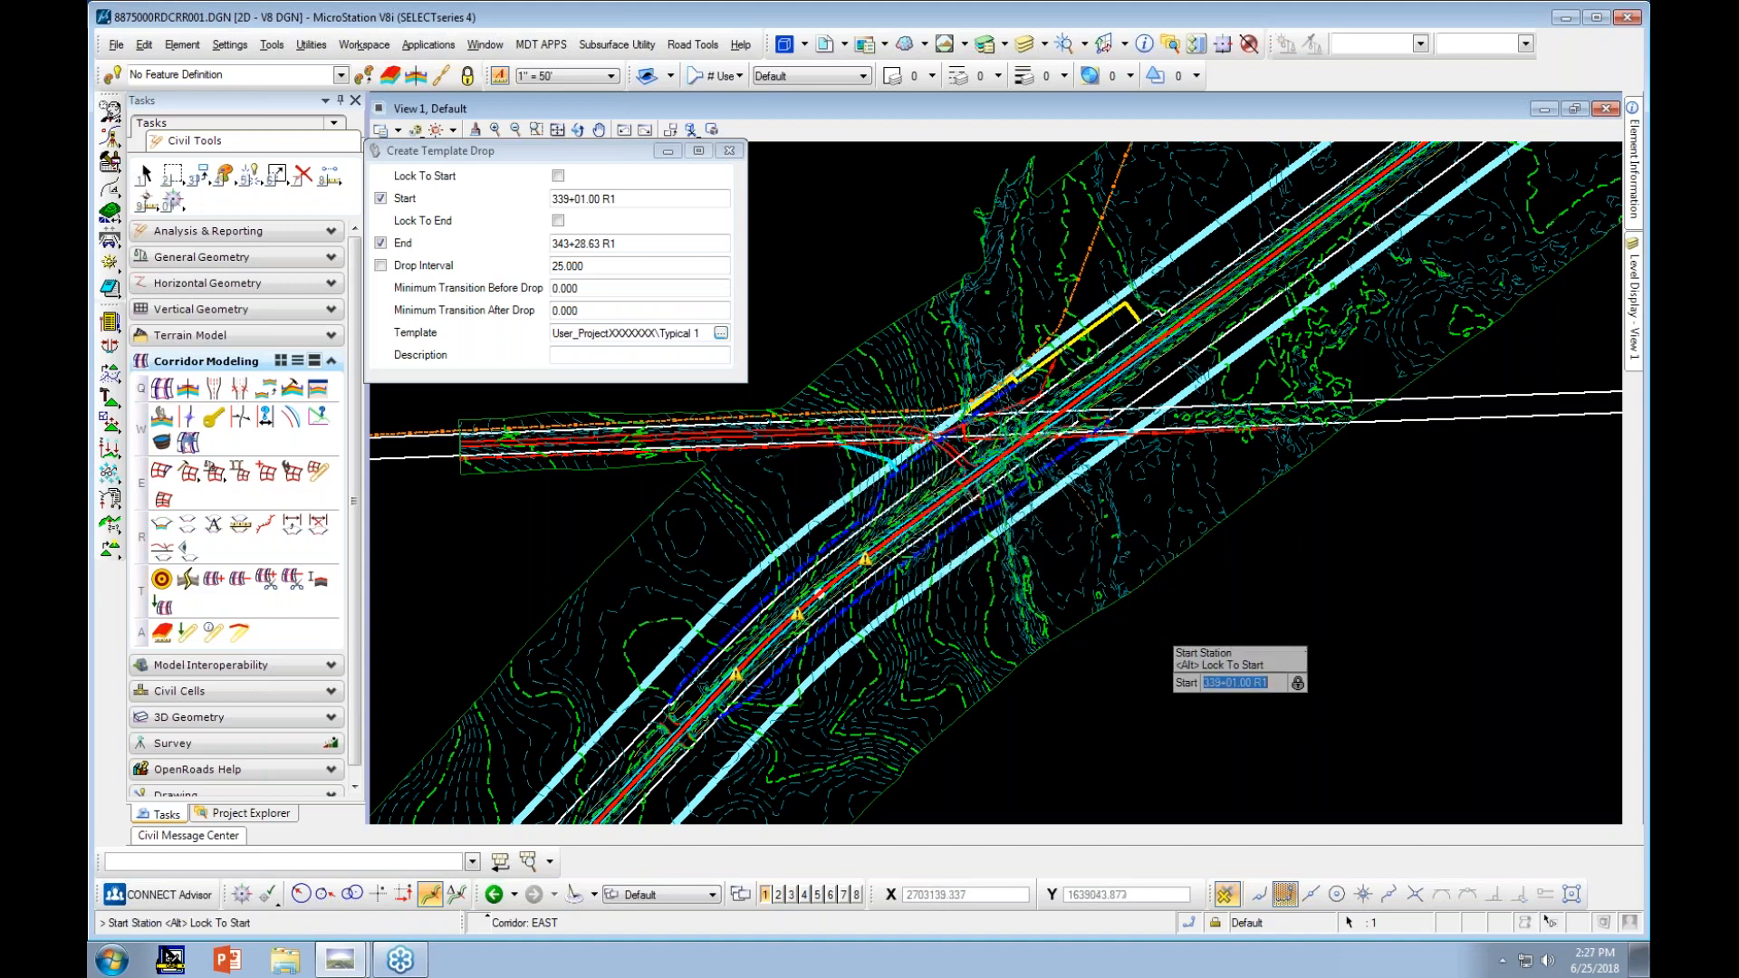
left_click(1159, 632)
key("Return")
key("Return")
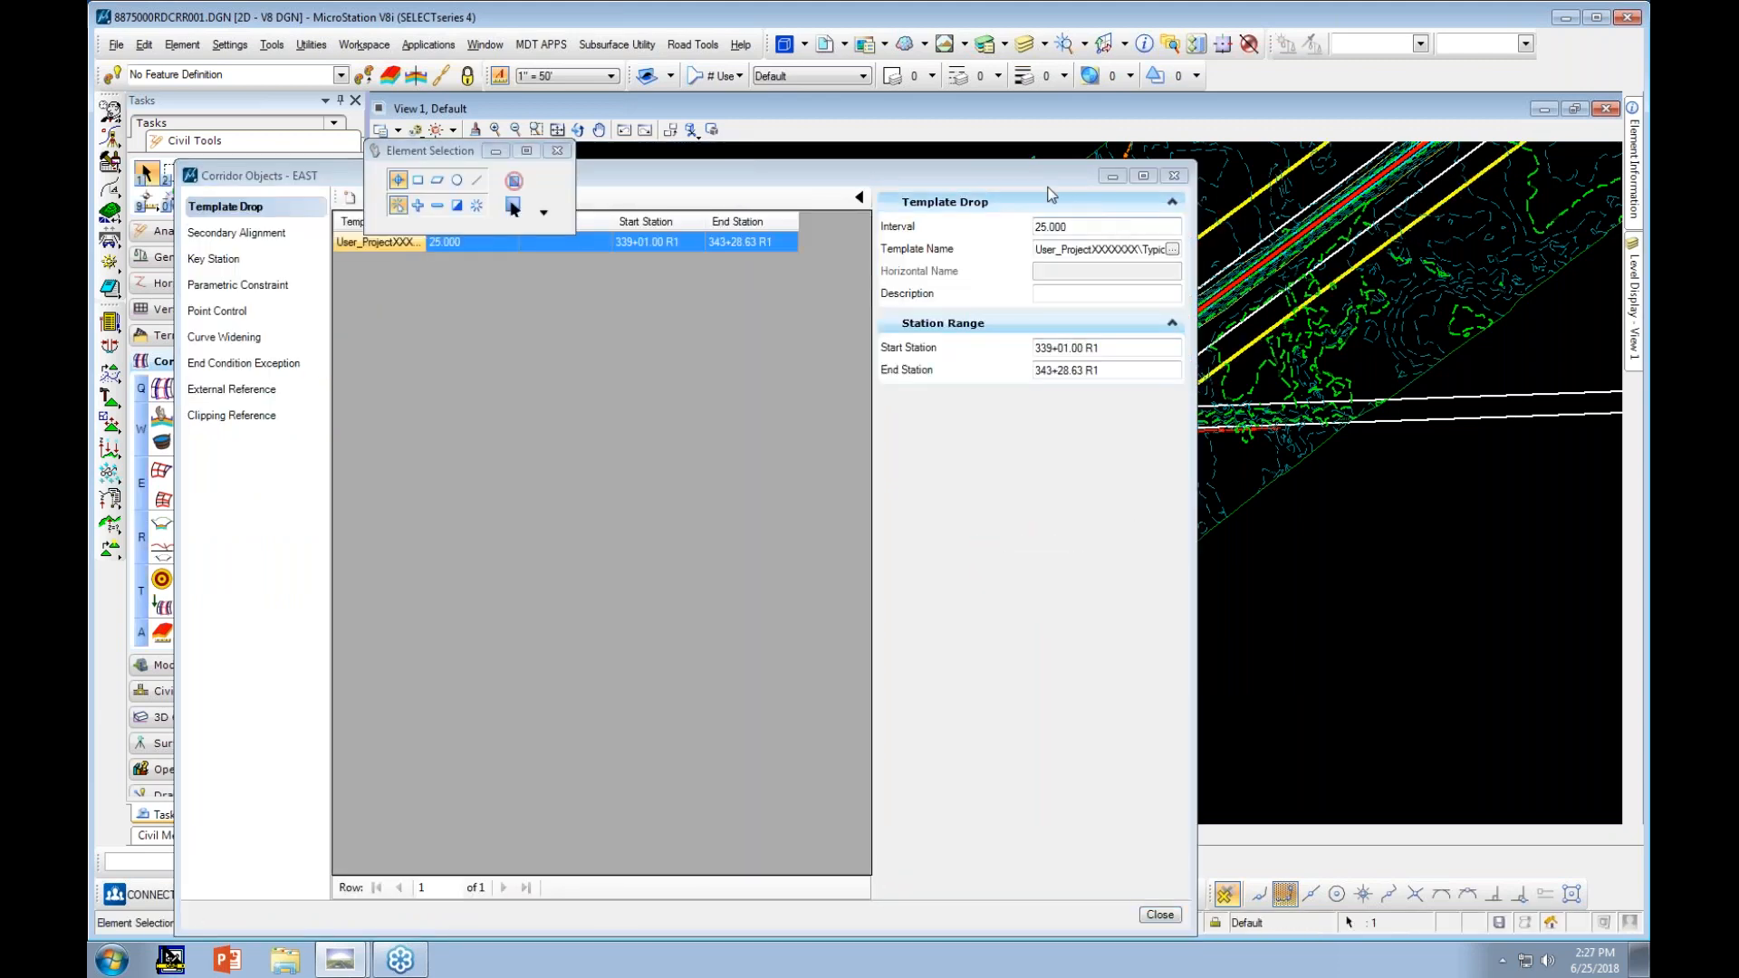
left_click(885, 200)
left_click_drag(920, 377, 847, 372)
left_click(1150, 373)
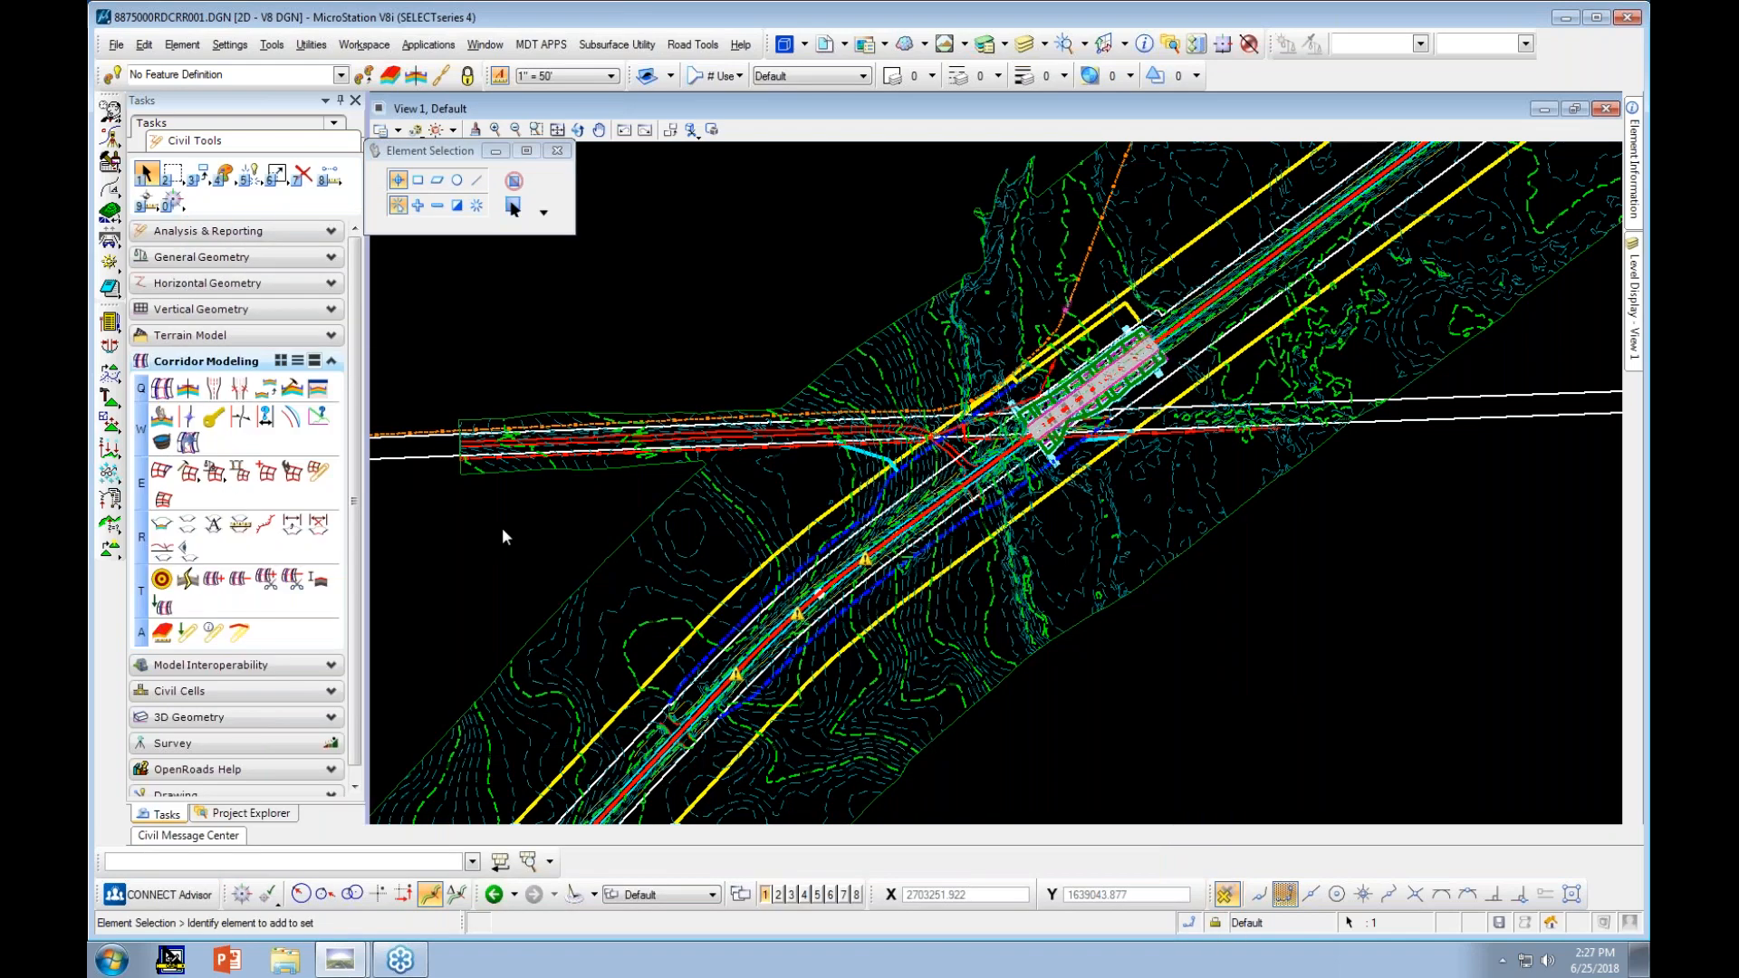
Switch to Default-3D Views and turn off the levels of the 8875000RDEFF00X.DGN reference
left_click(647, 895)
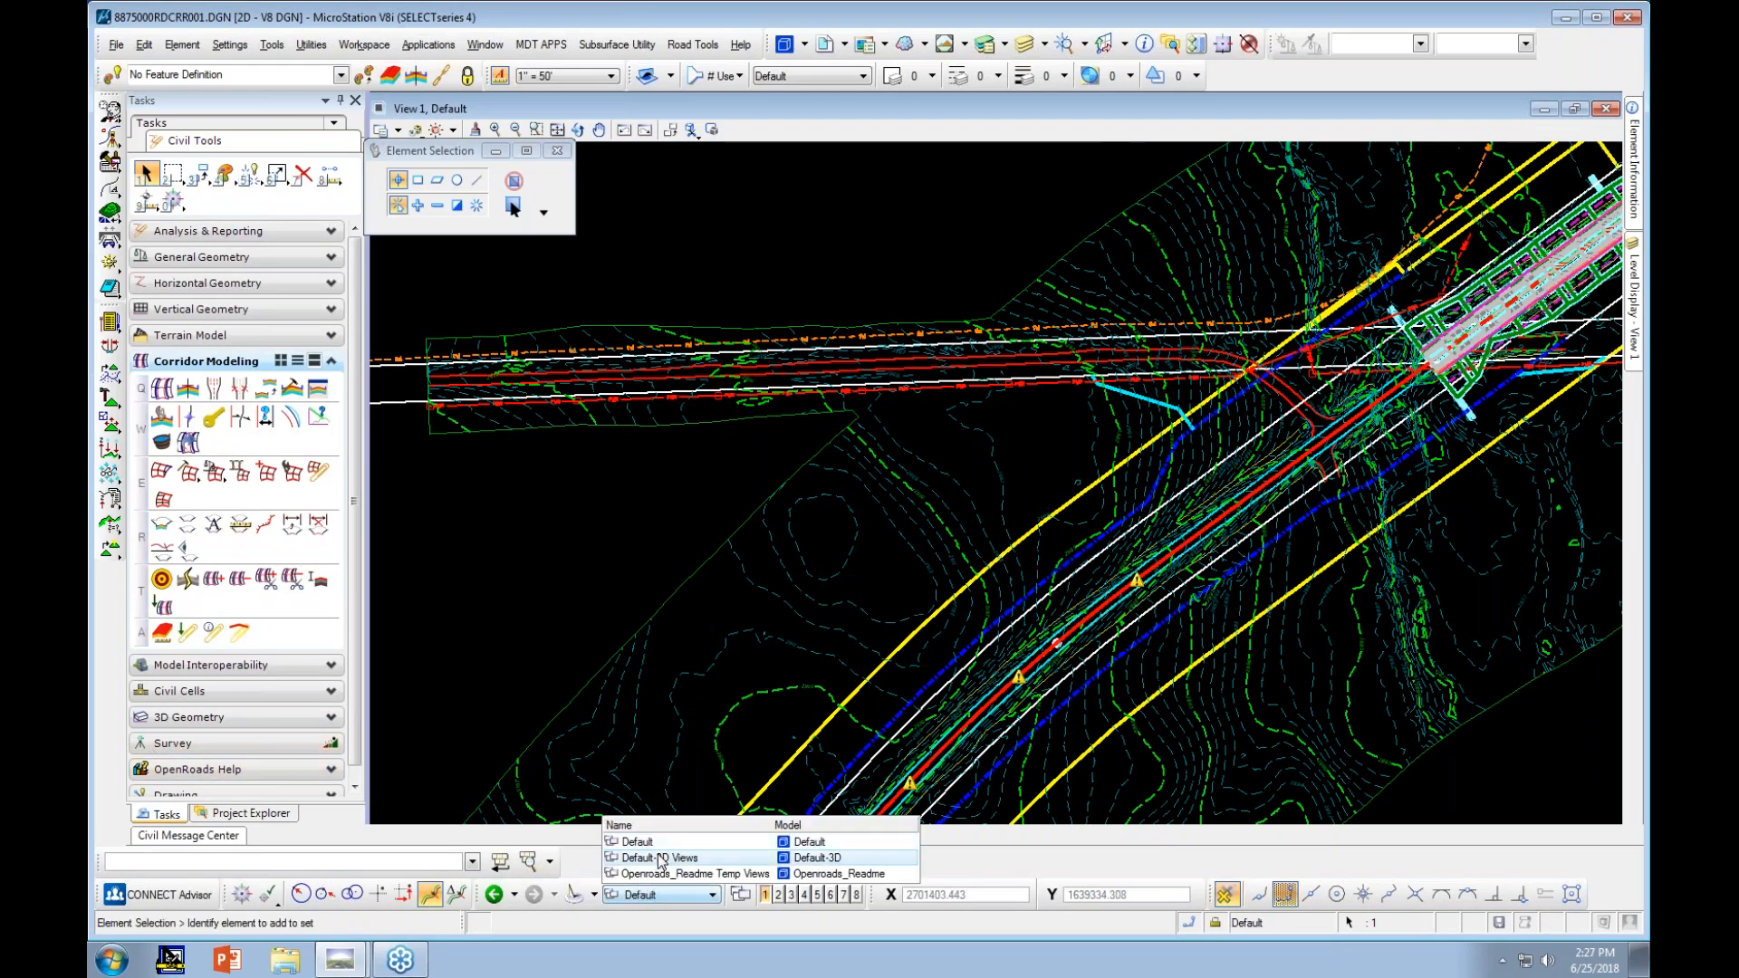
left_click(659, 858)
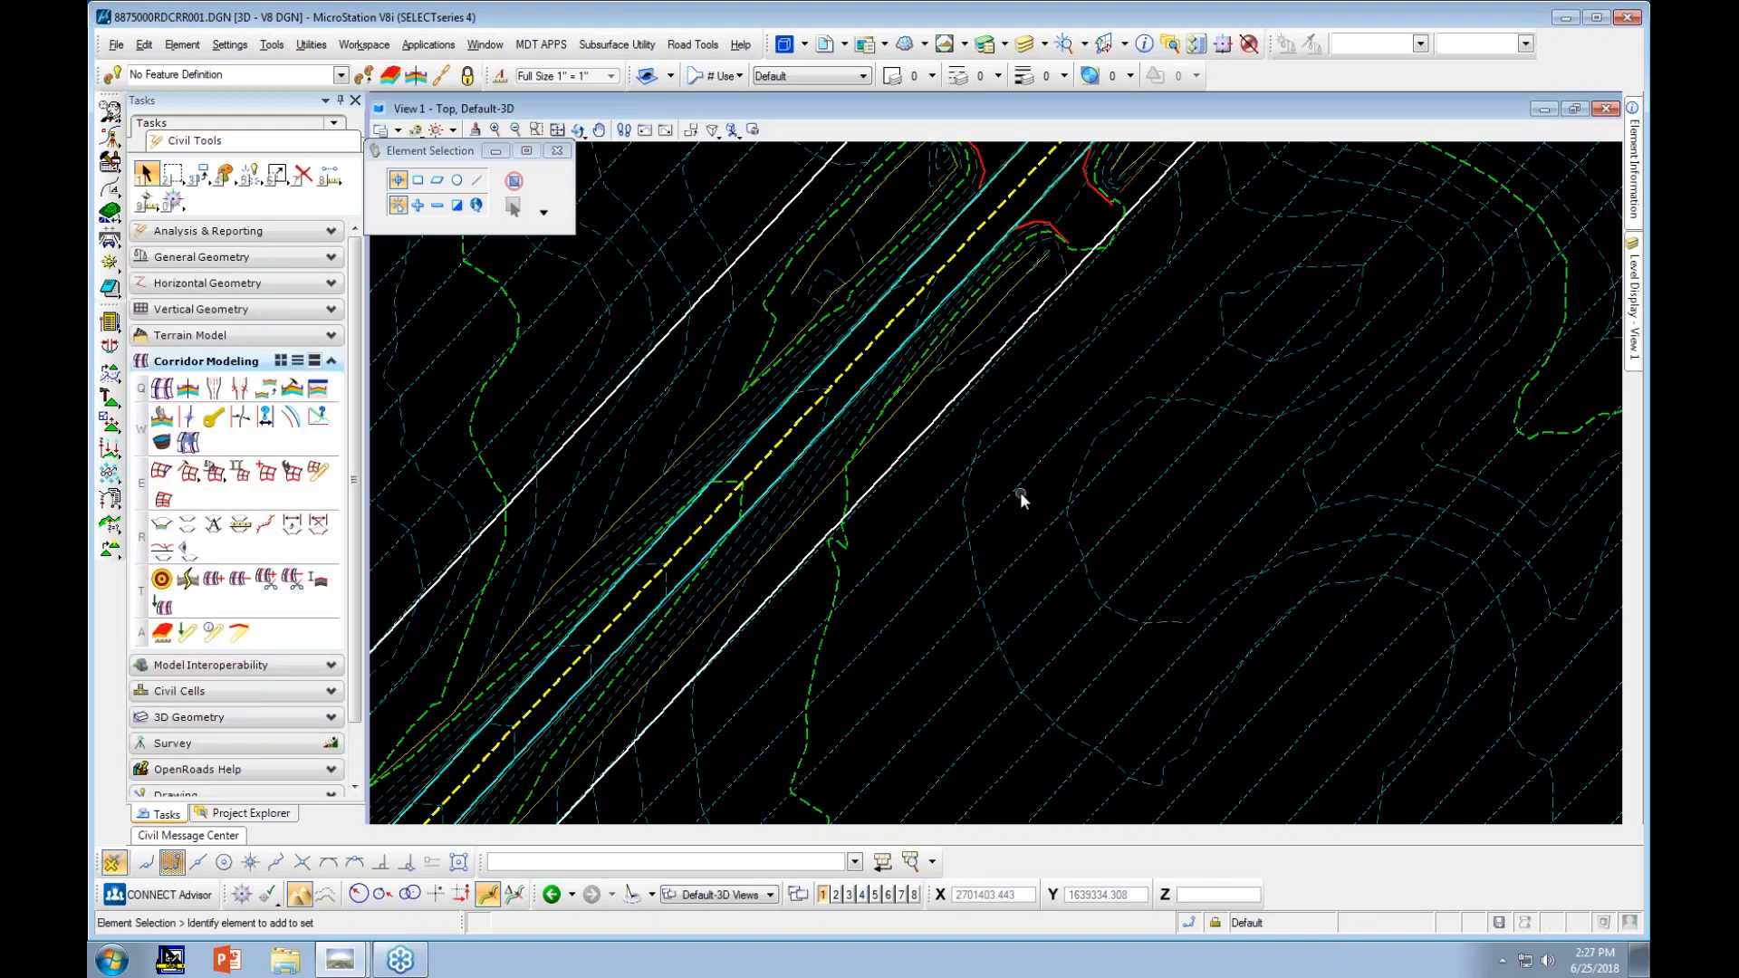
mouse_move(1634, 299)
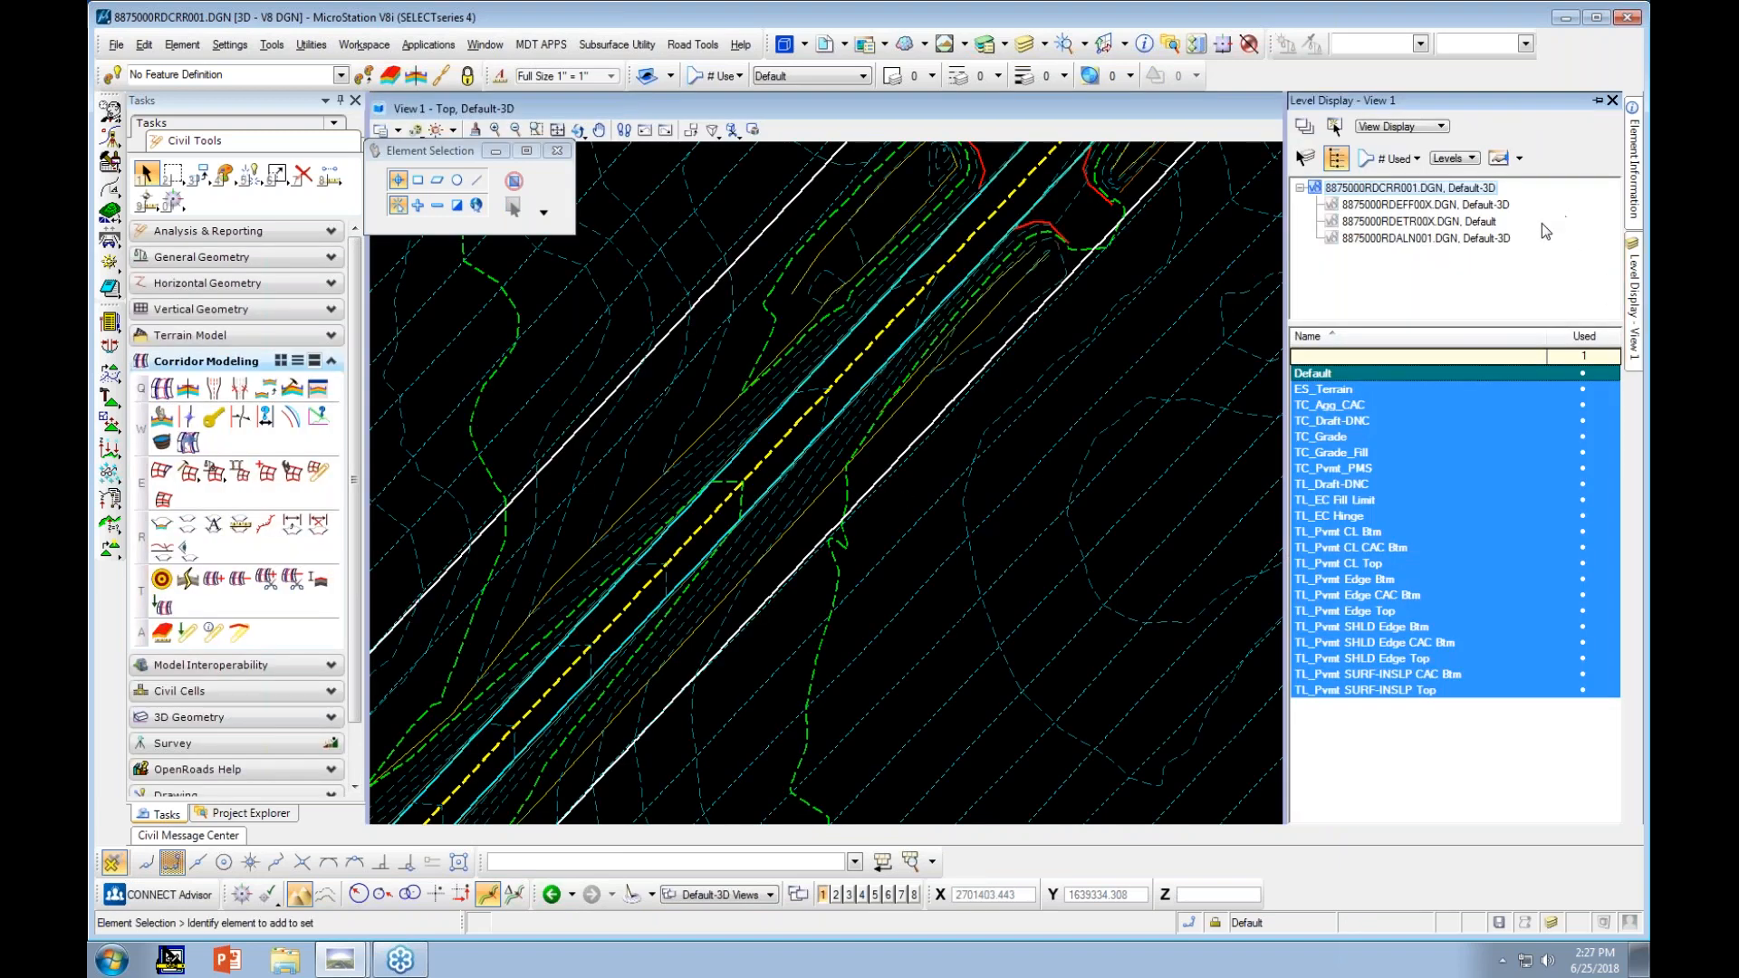
right_click(1425, 205)
left_click(1459, 270)
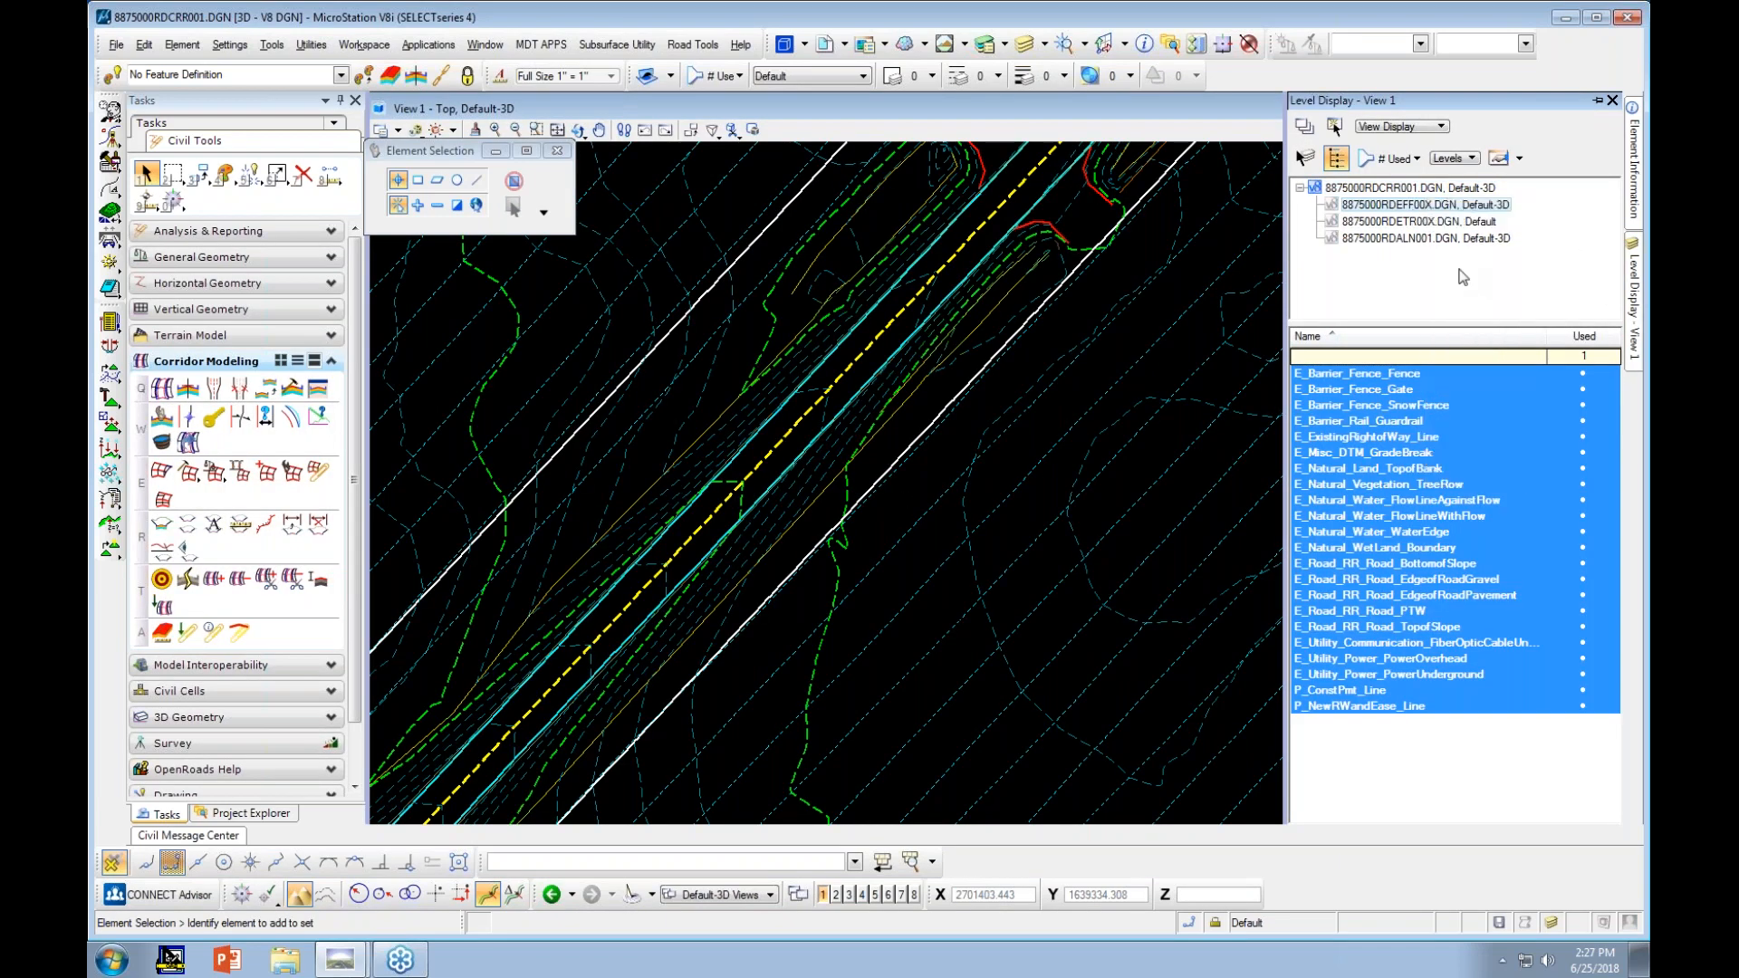
scroll(877, 356, "down", 4)
scroll(1037, 279, "down", 3)
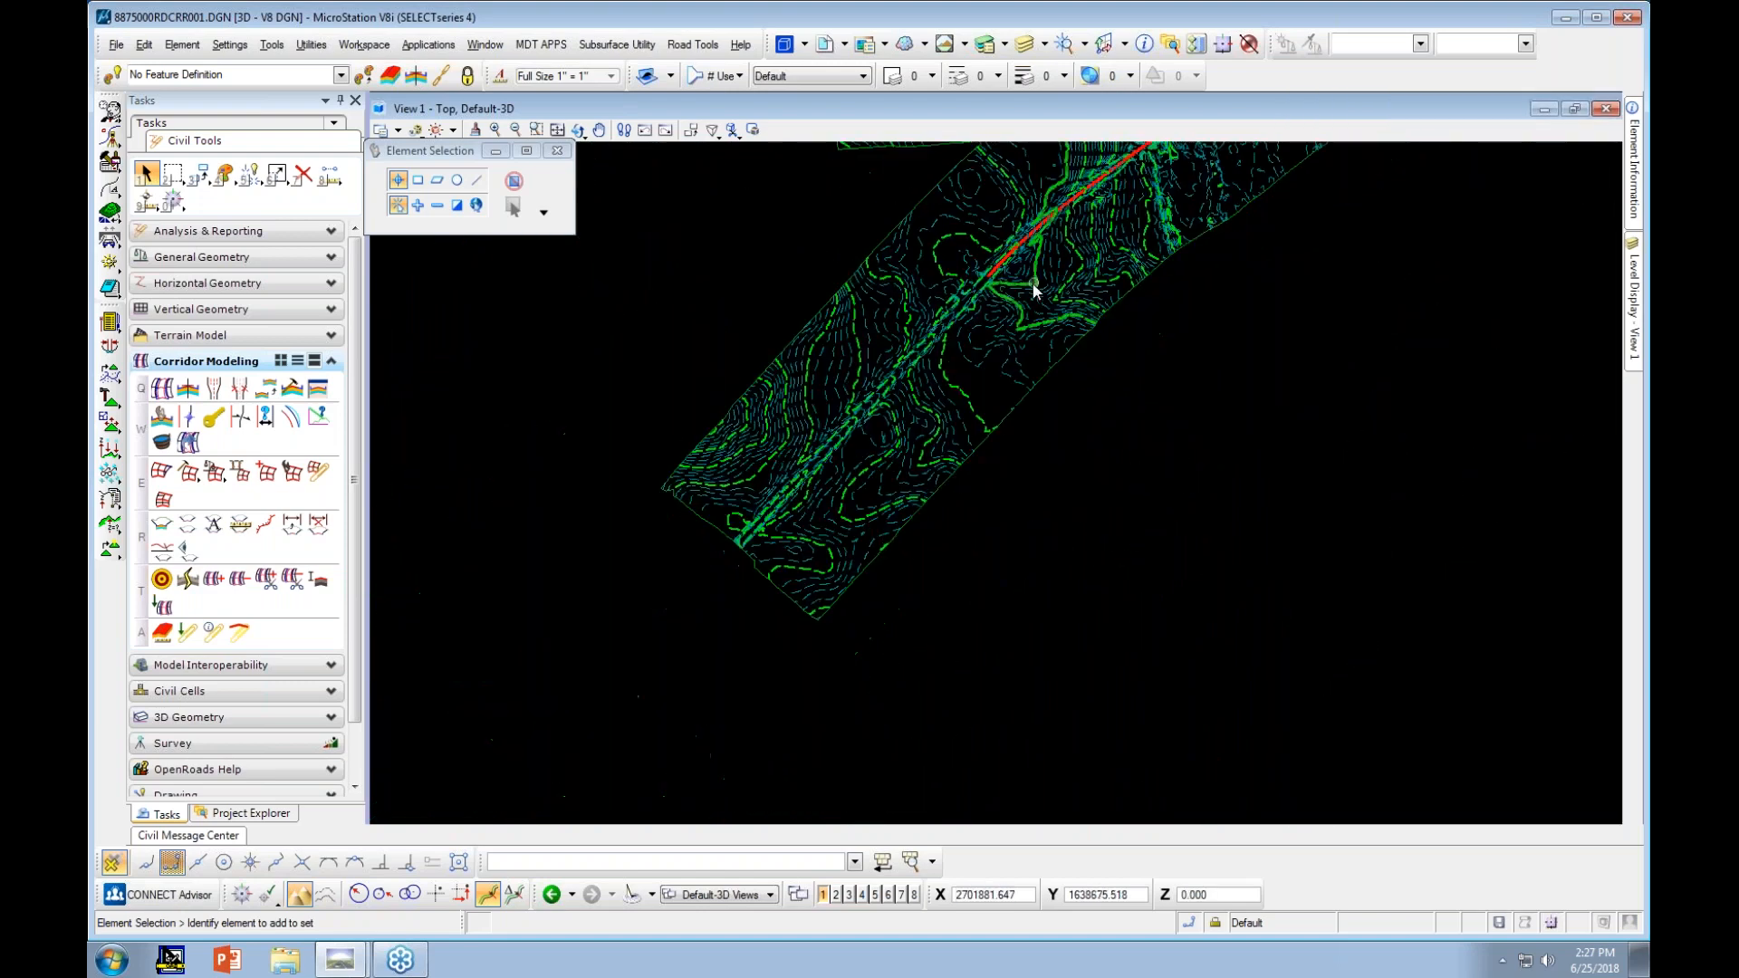
Rotate the 3D view to a low oblique angle at the end of the new corridor section and apply the Smooth with Shadows display style
left_click(580, 132)
scroll(880, 353, "up", 2)
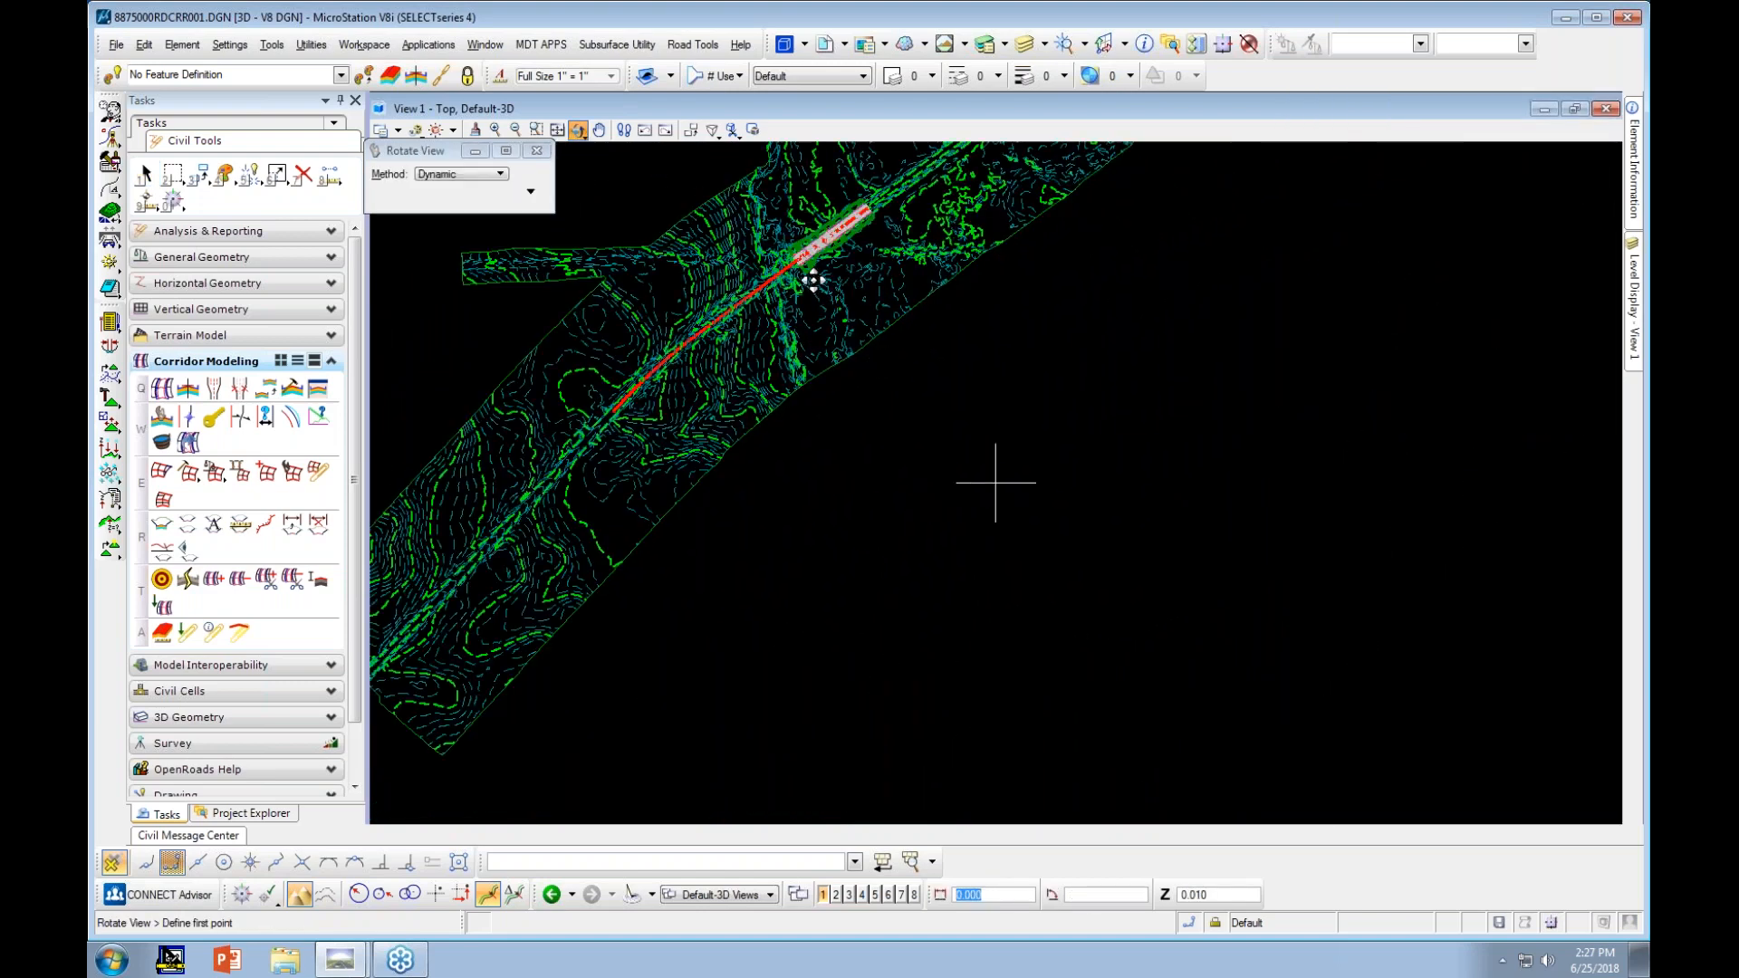
scroll(799, 268, "up", 4)
left_click_drag(799, 270, 396, 204)
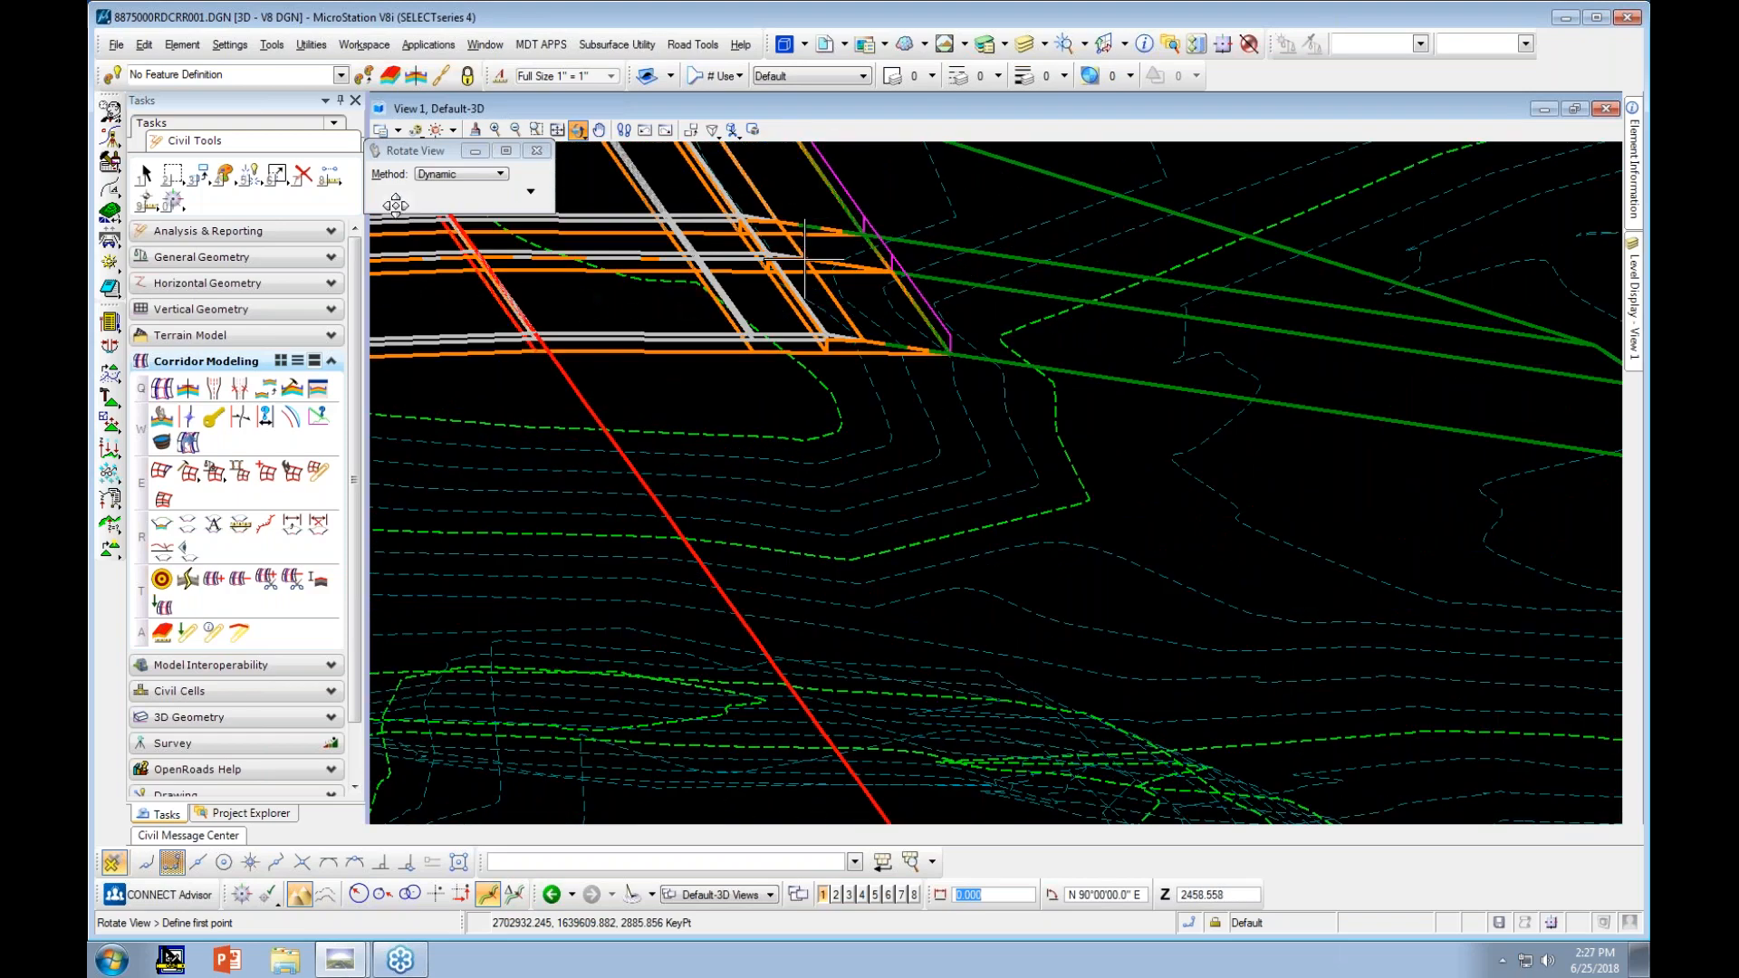
left_click(416, 130)
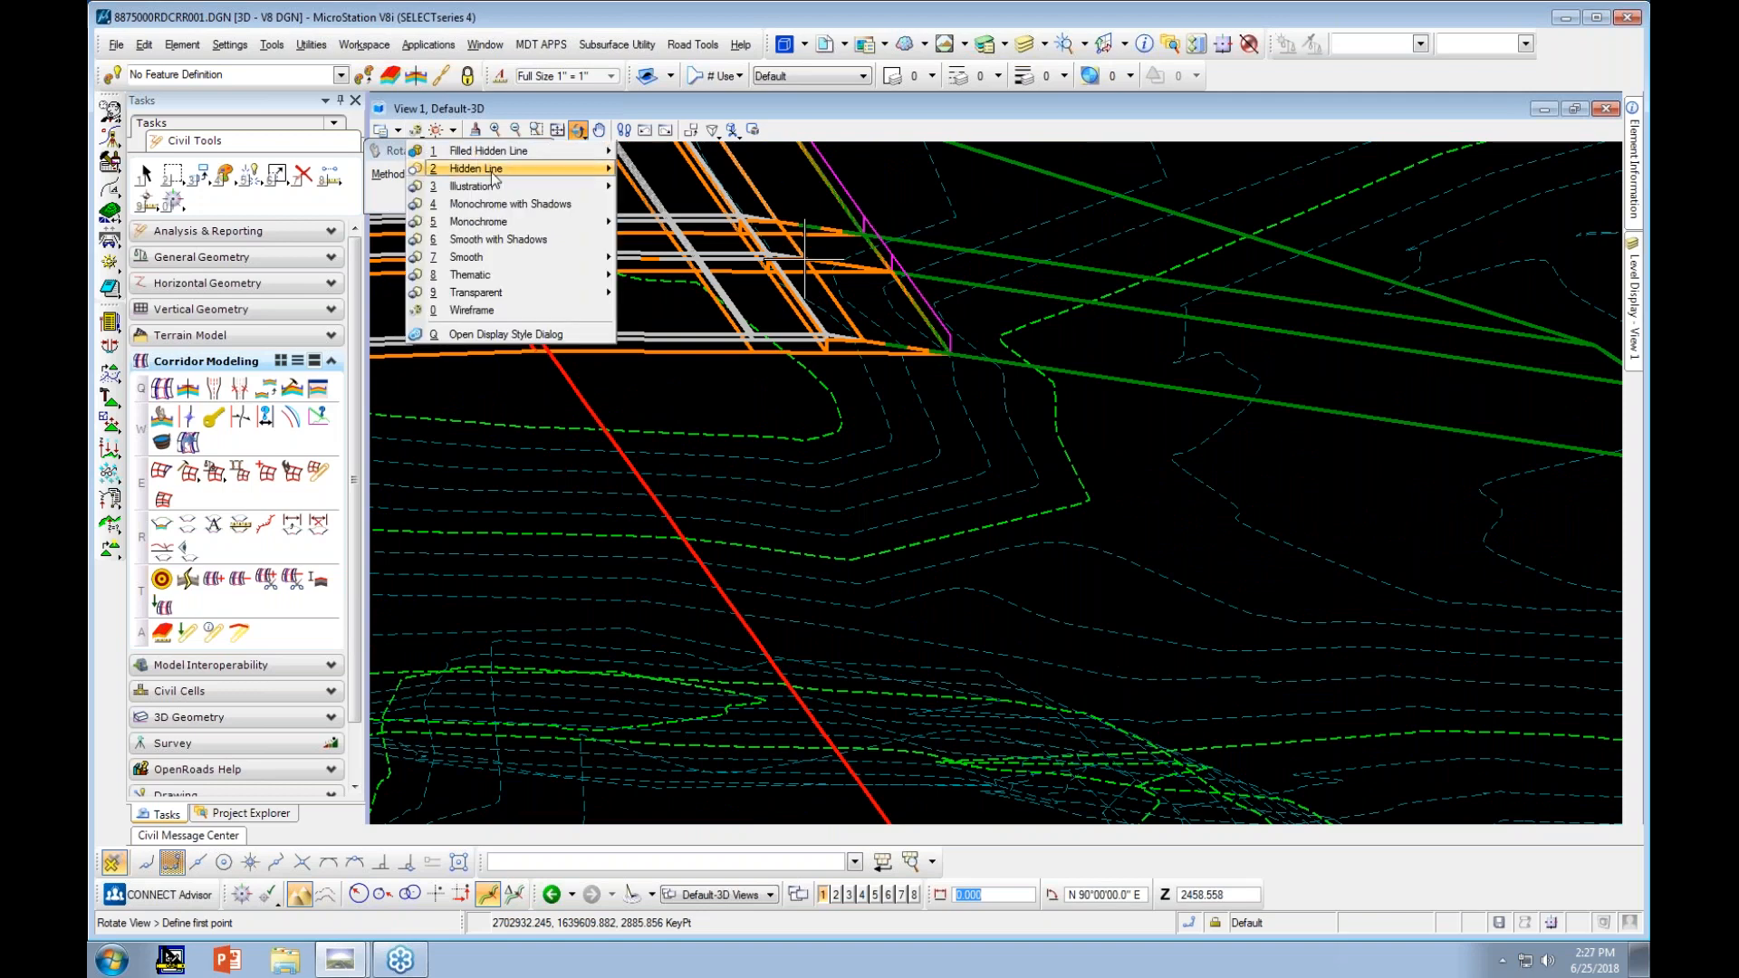
mouse_move(507, 257)
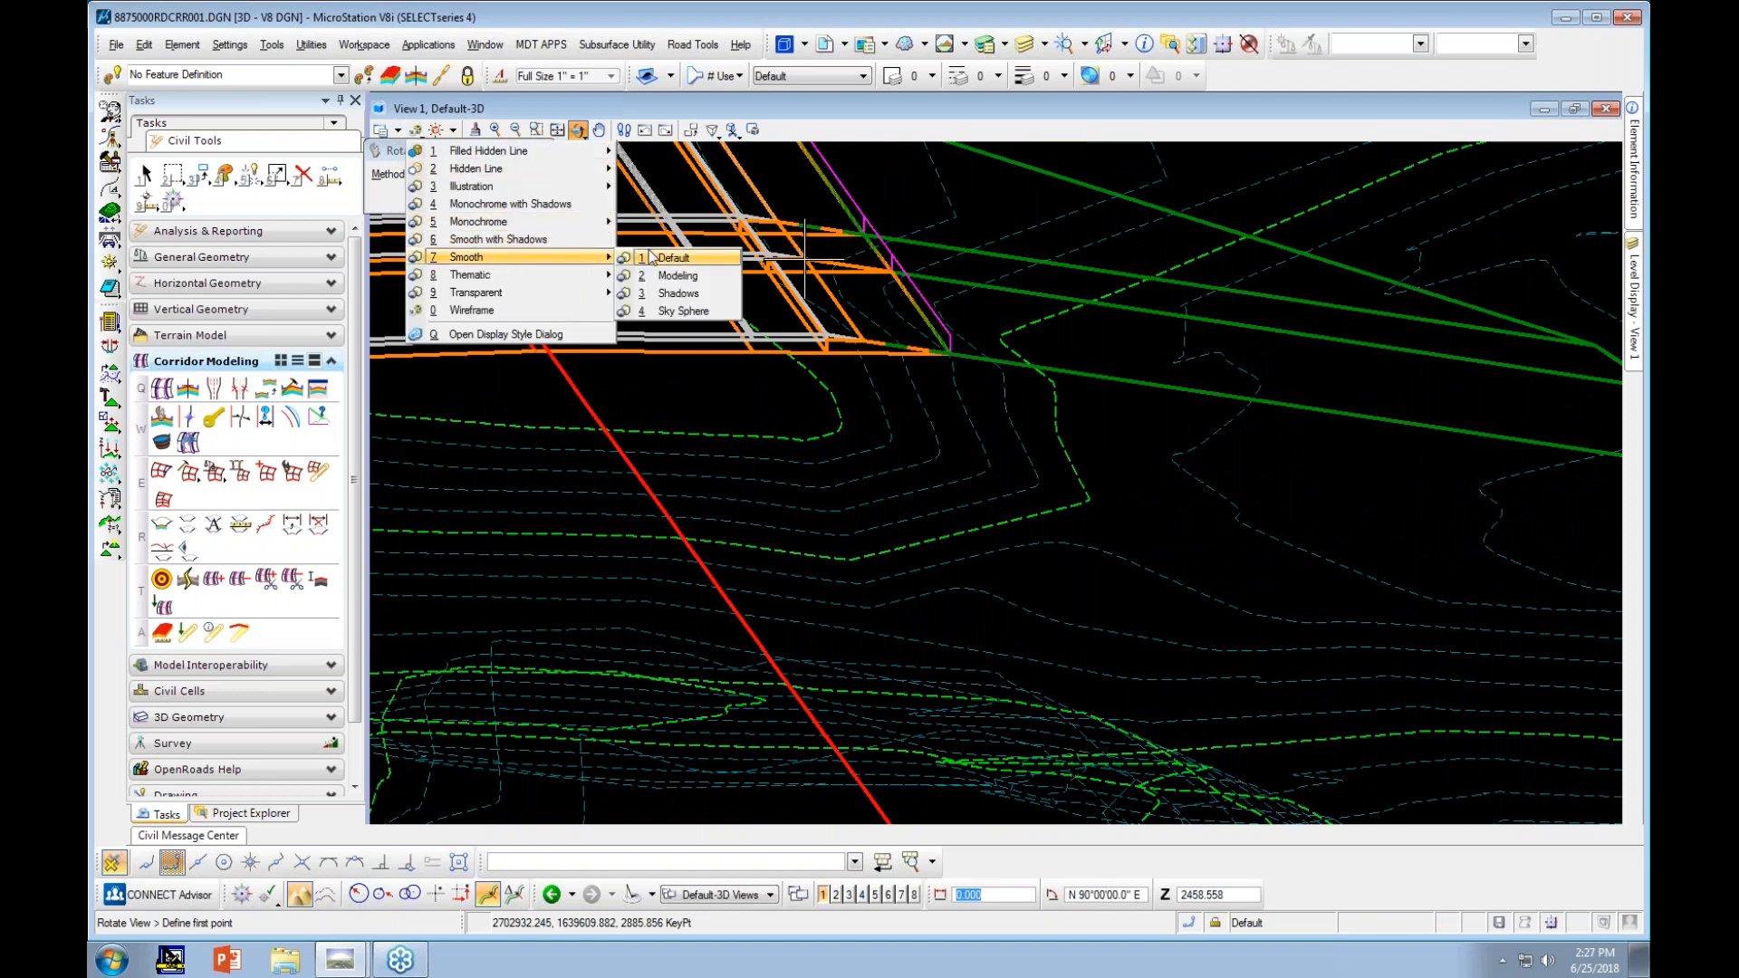
left_click(579, 238)
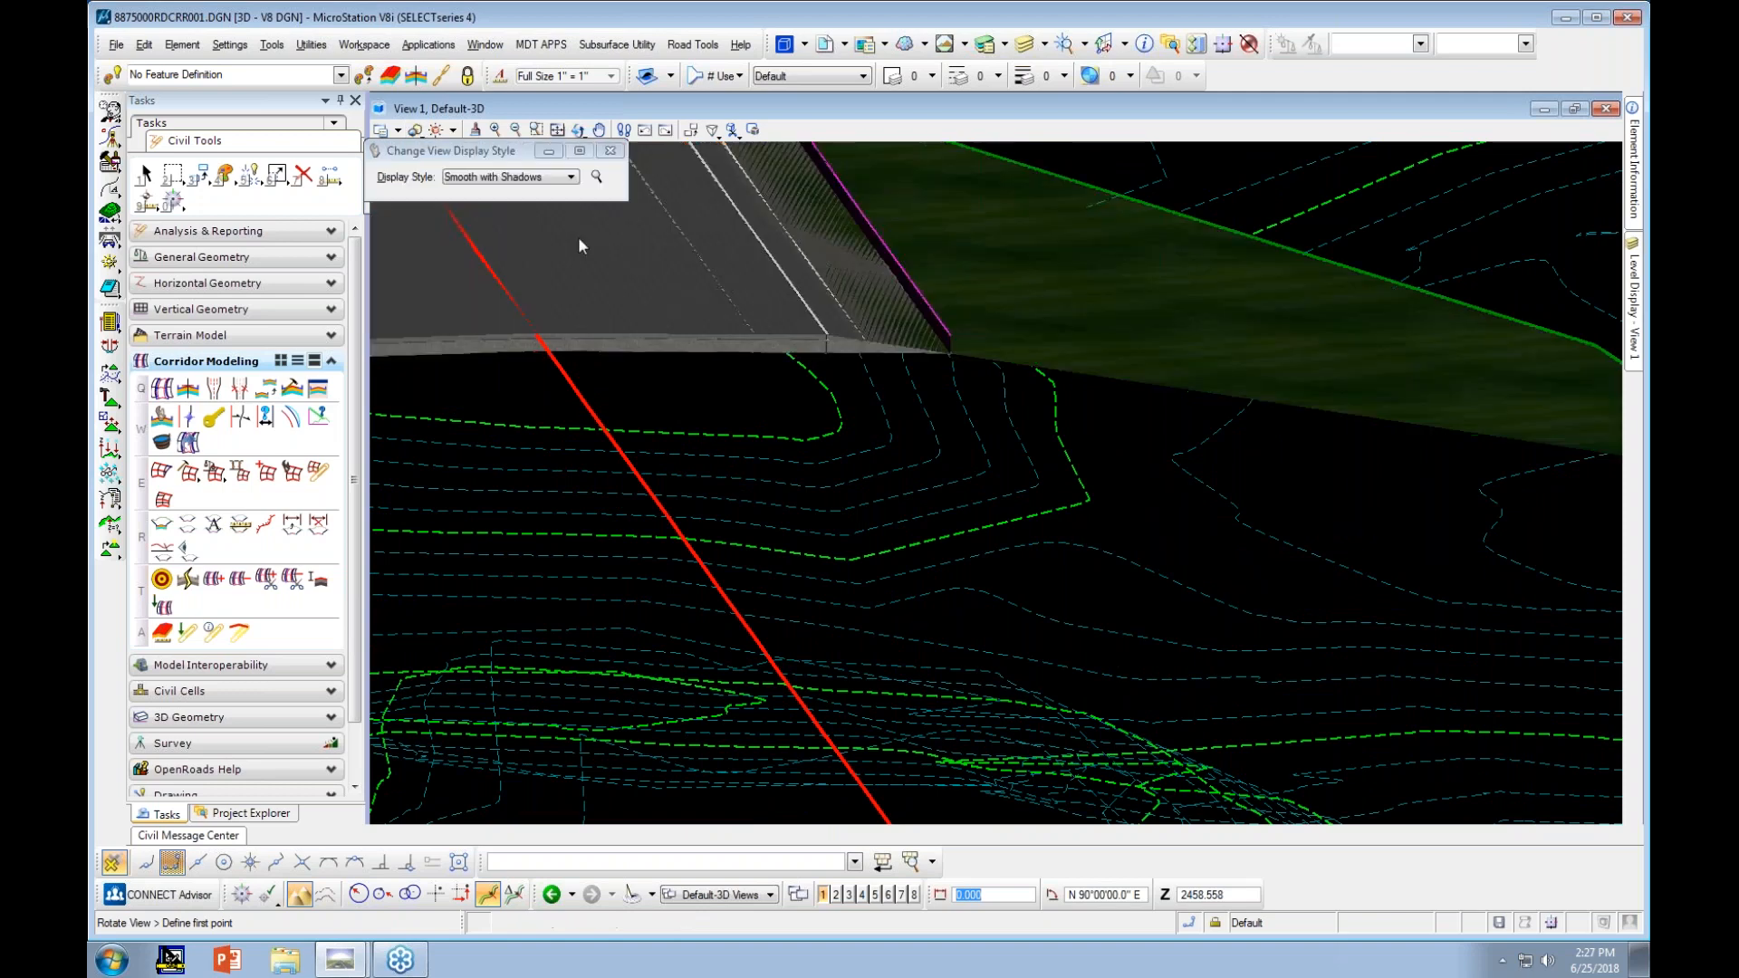
Examine the shaded corridor's pavement layers, crown and side slopes against the terrain contours, and return to the 2D Default view
scroll(1172, 436, "up", 2)
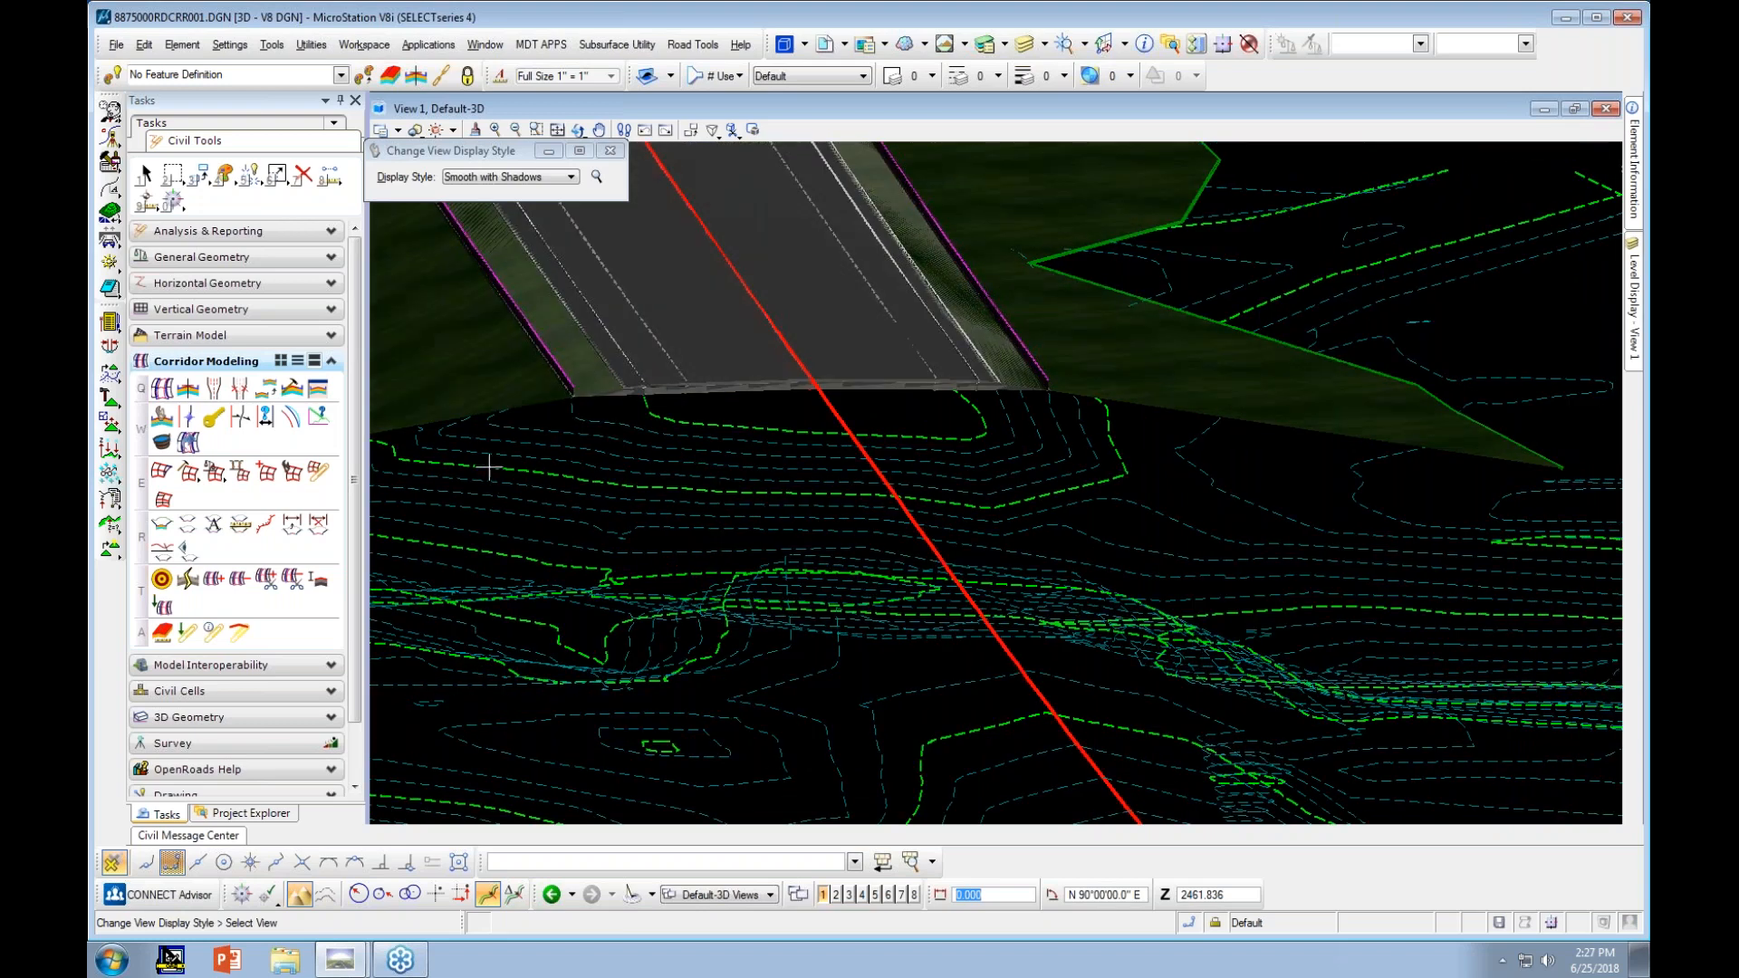
scroll(689, 380, "up", 2)
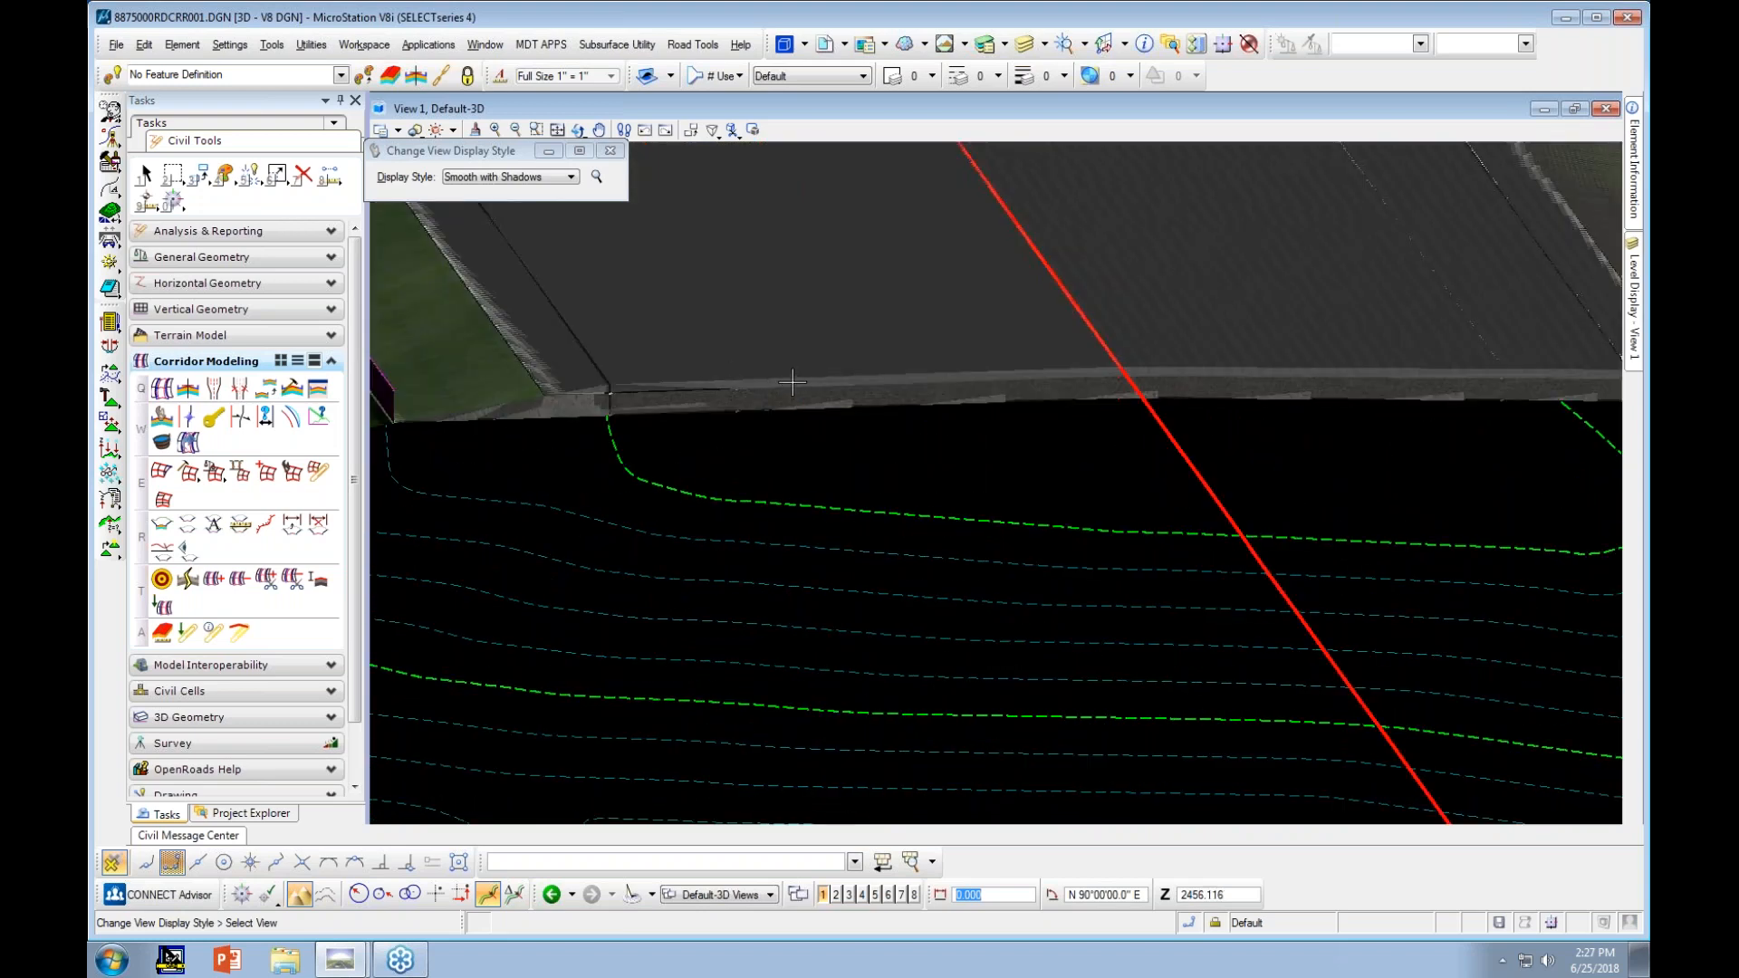
scroll(815, 404, "down", 2)
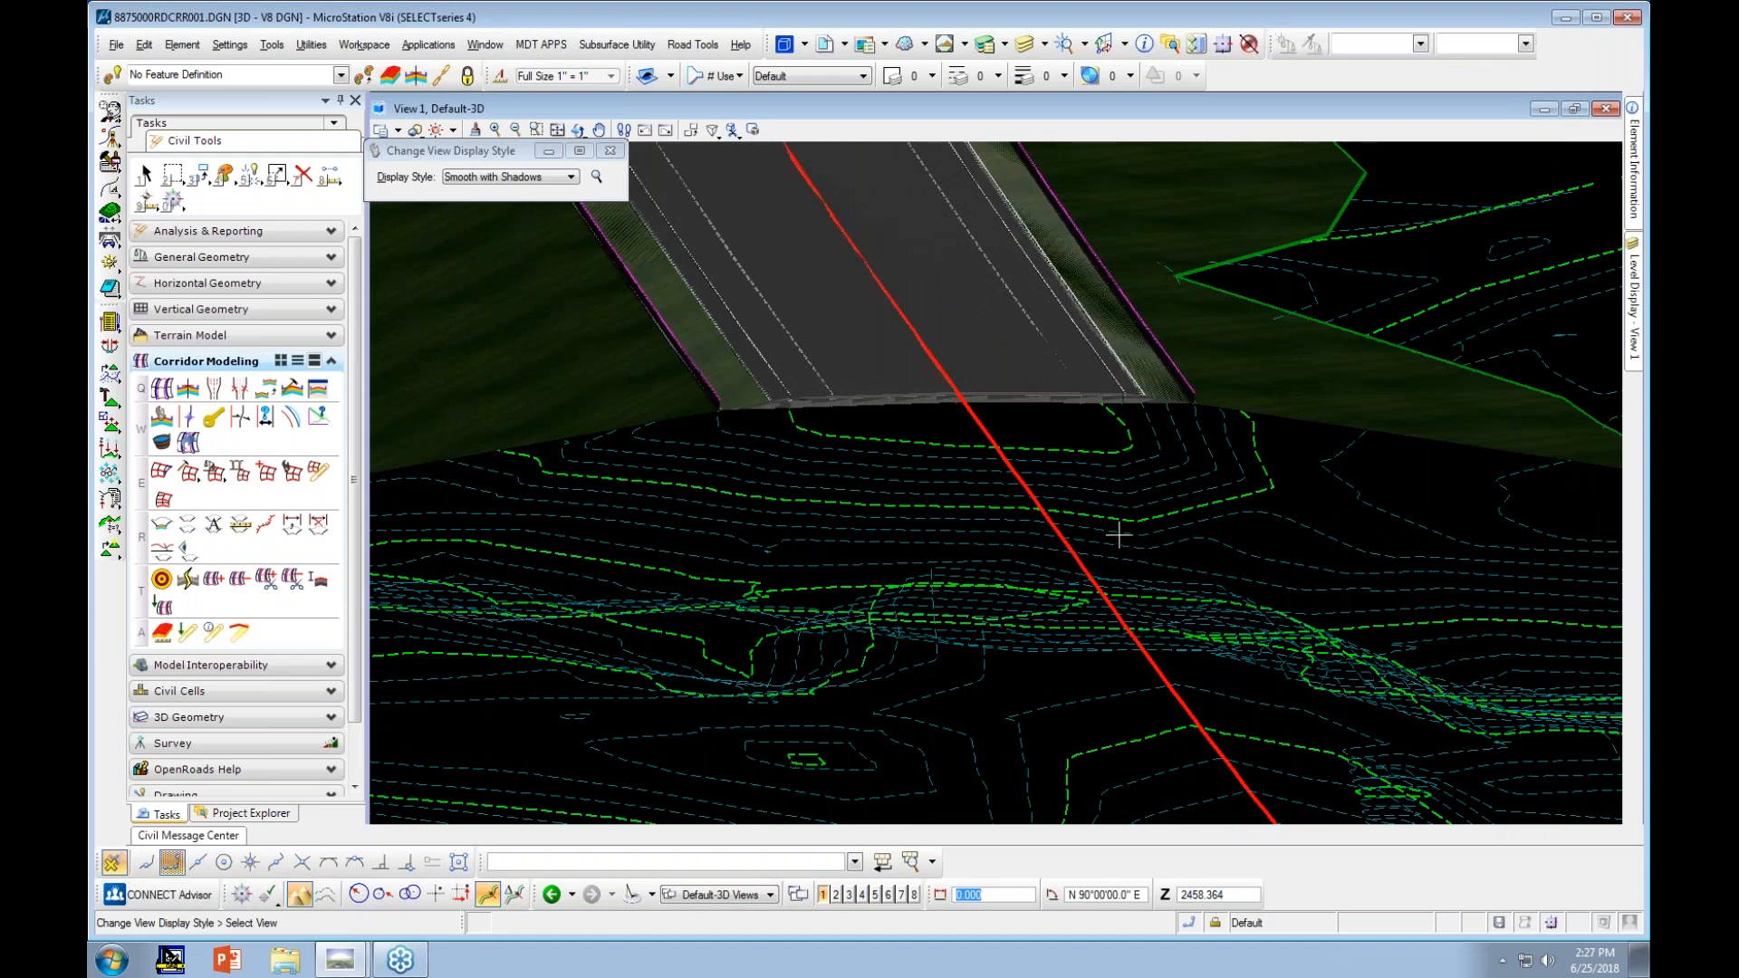
scroll(1123, 564, "down", 2)
scroll(1125, 563, "down", 3)
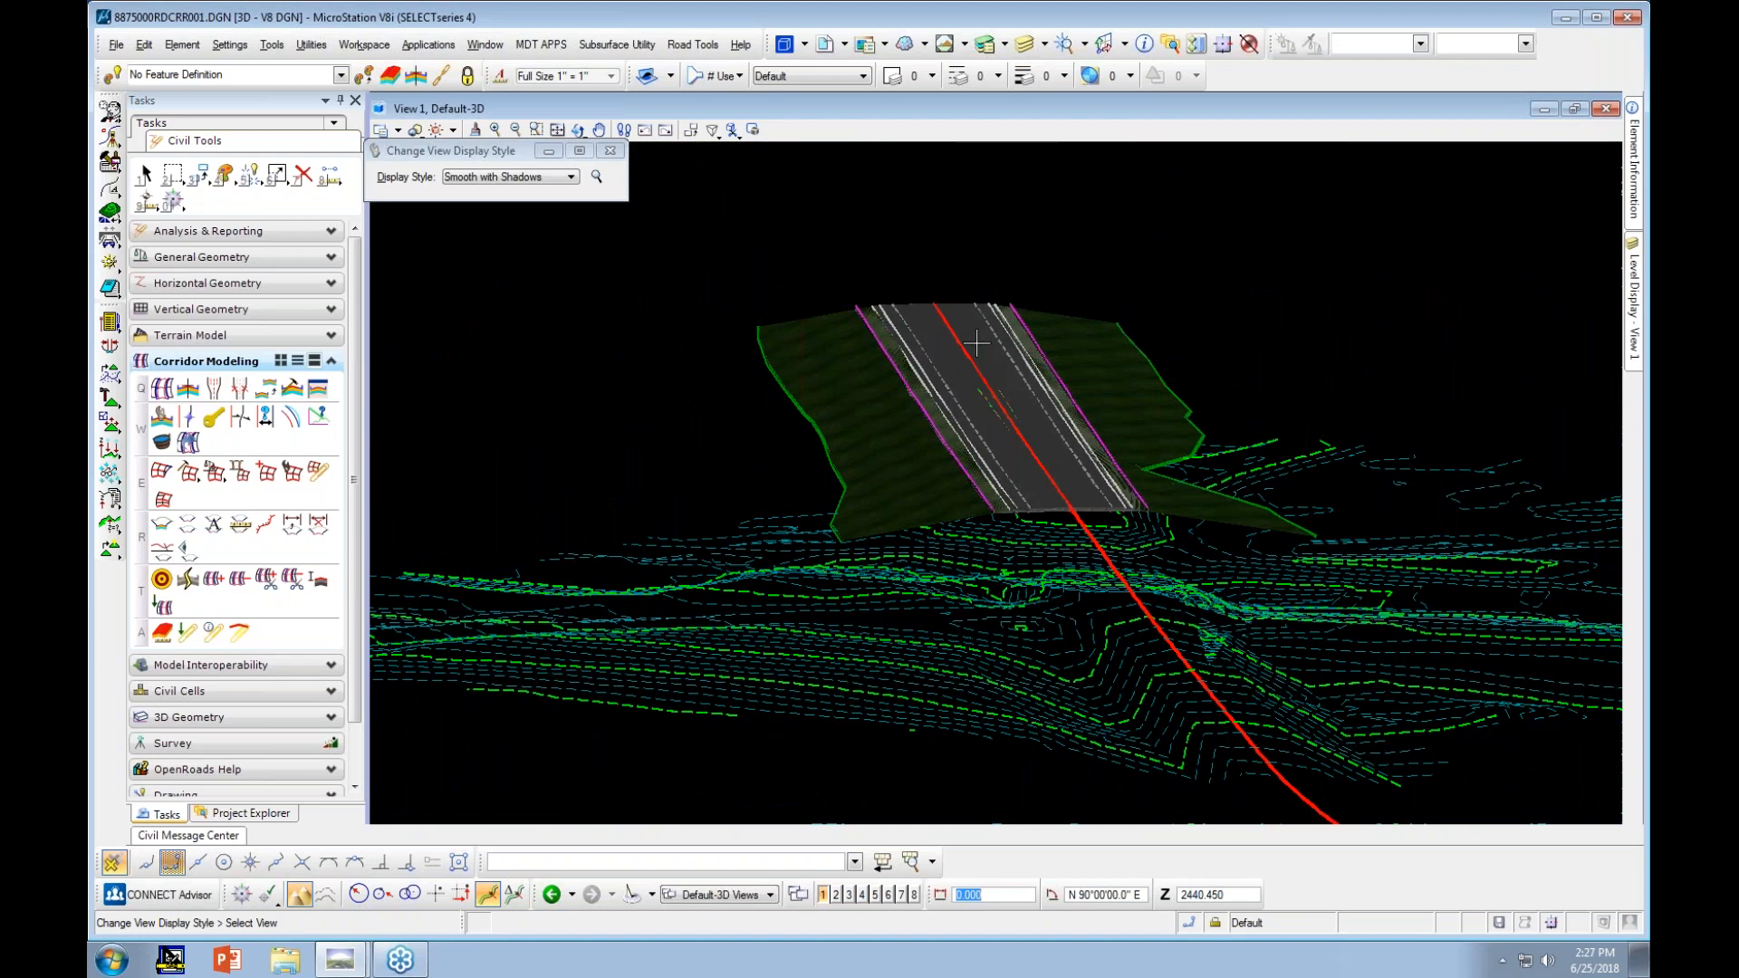
scroll(849, 433, "up", 3)
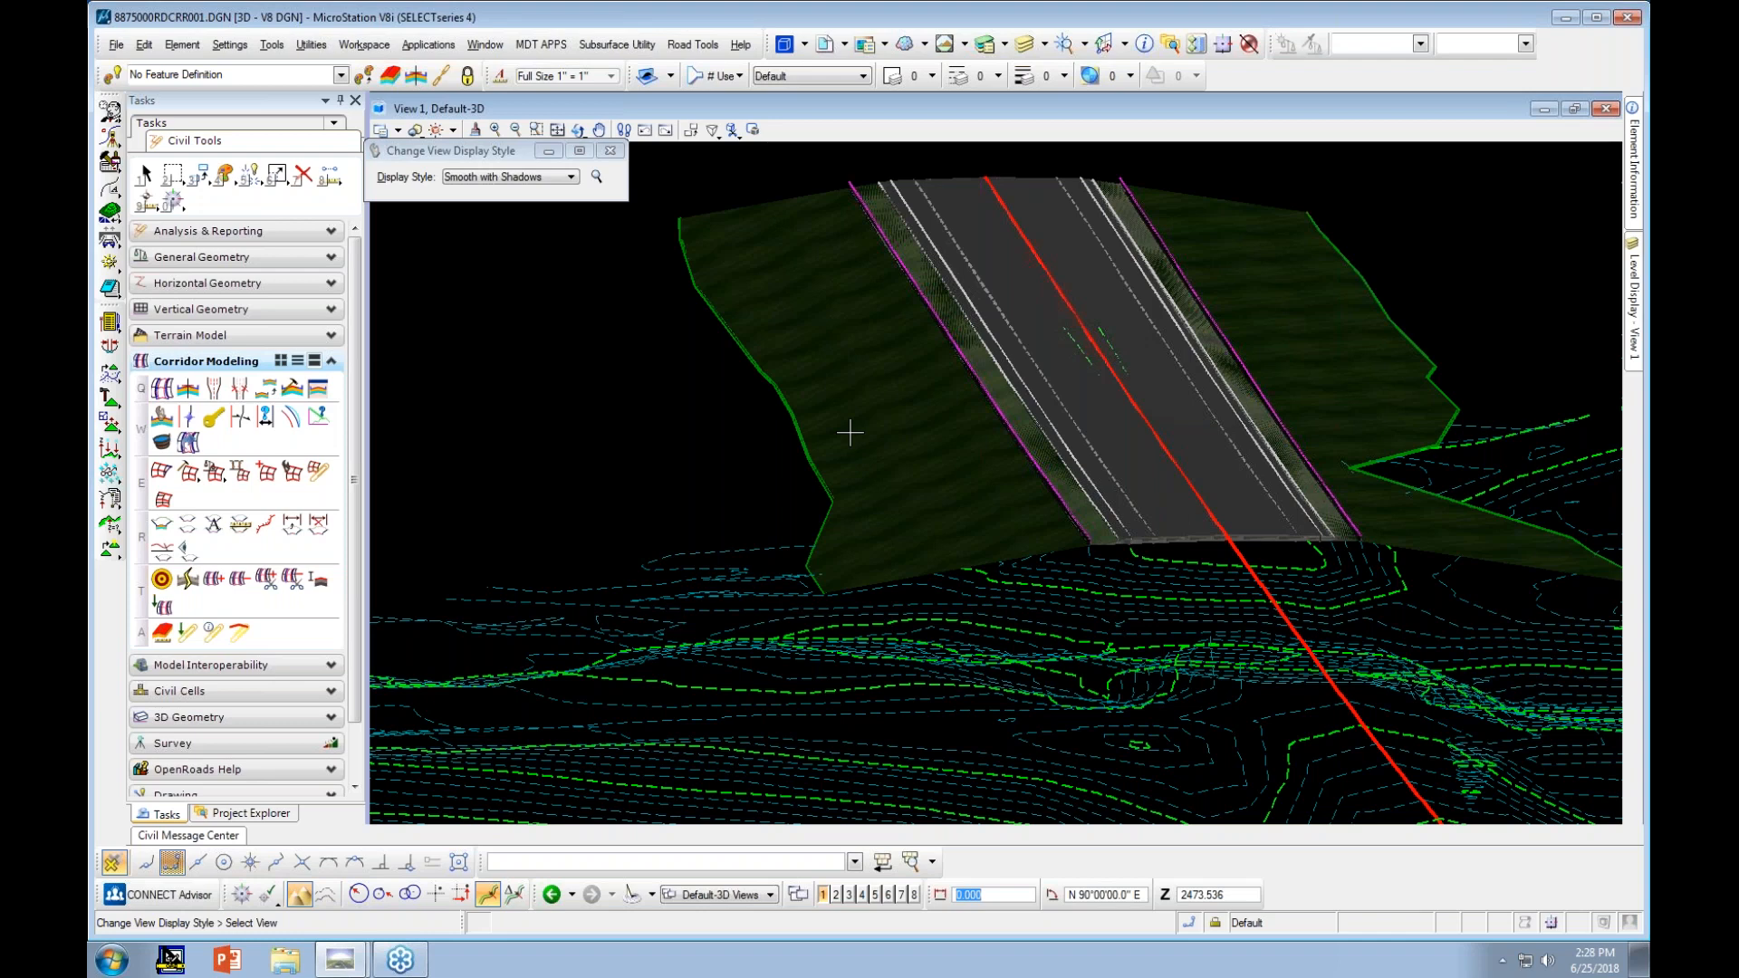
scroll(748, 356, "down", 5)
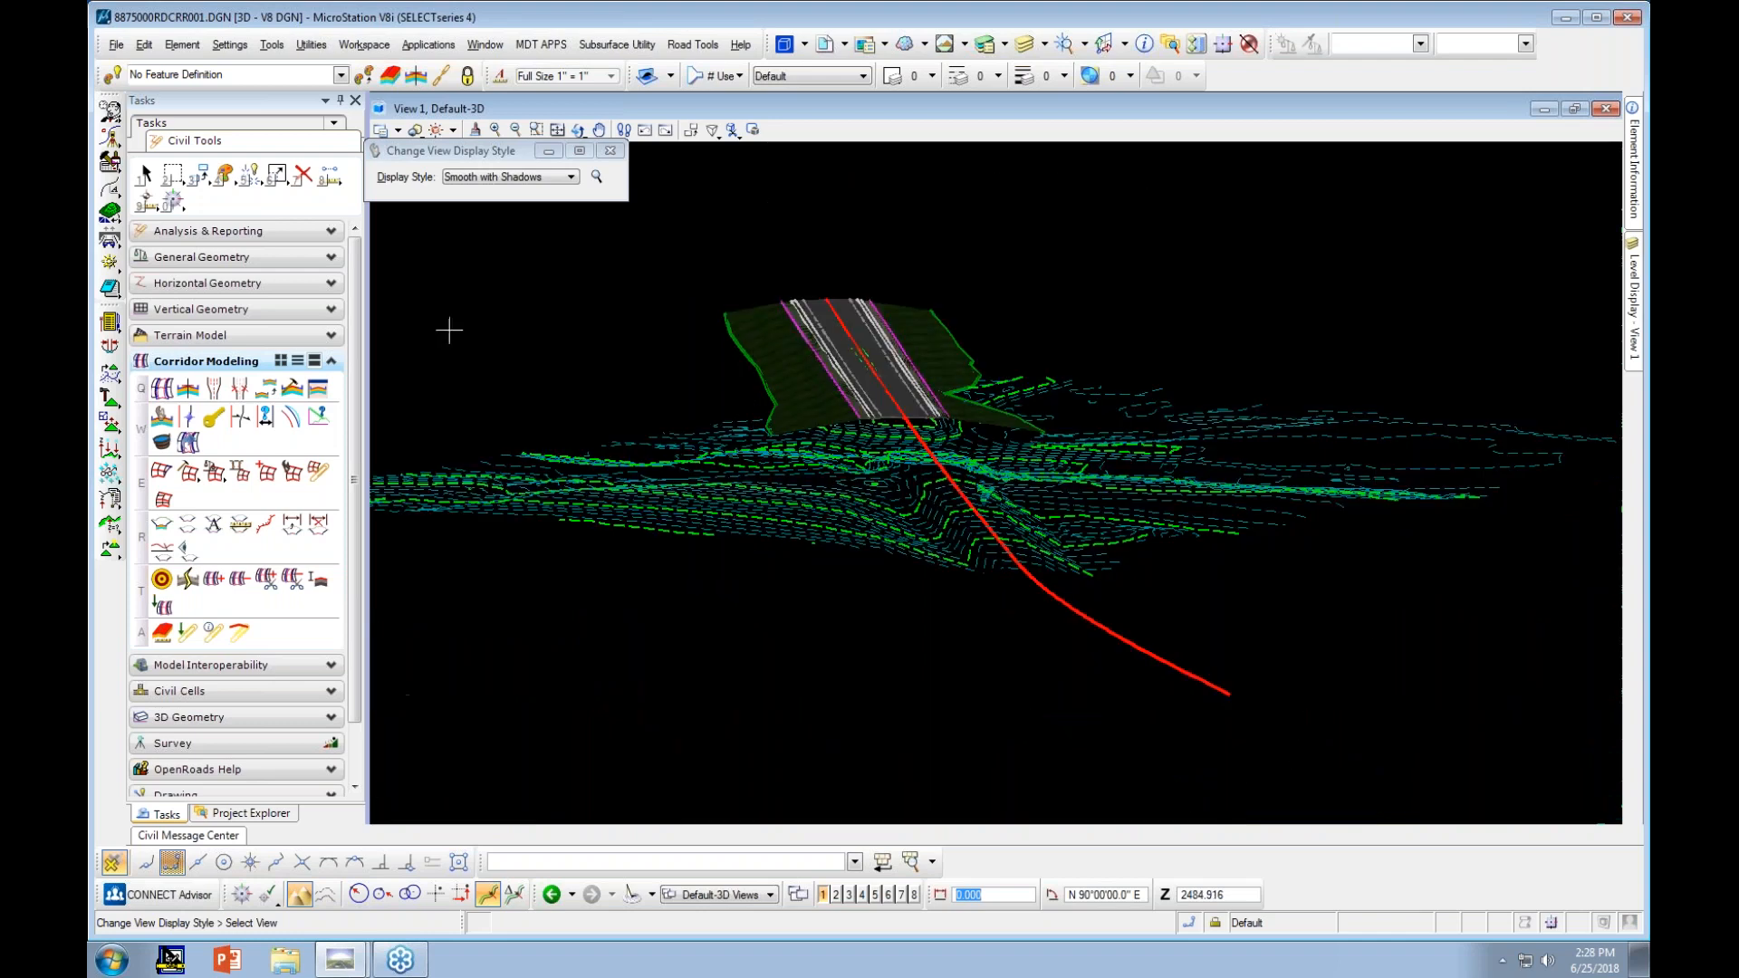
left_click(720, 895)
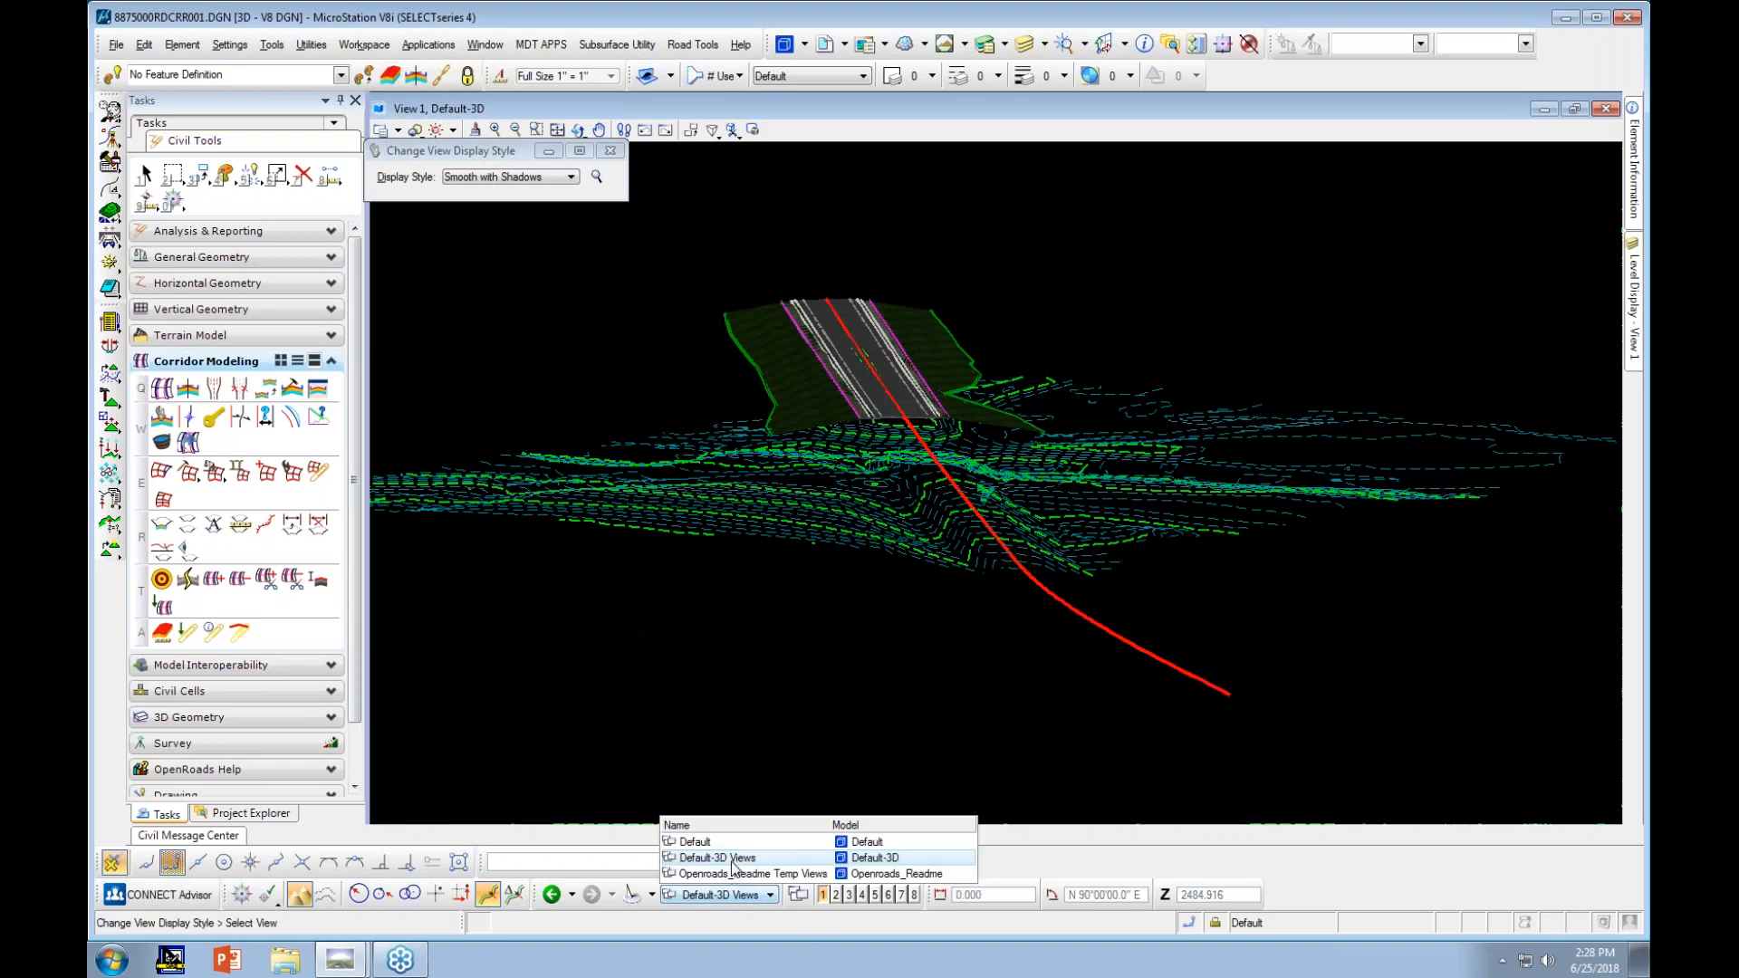
left_click(732, 843)
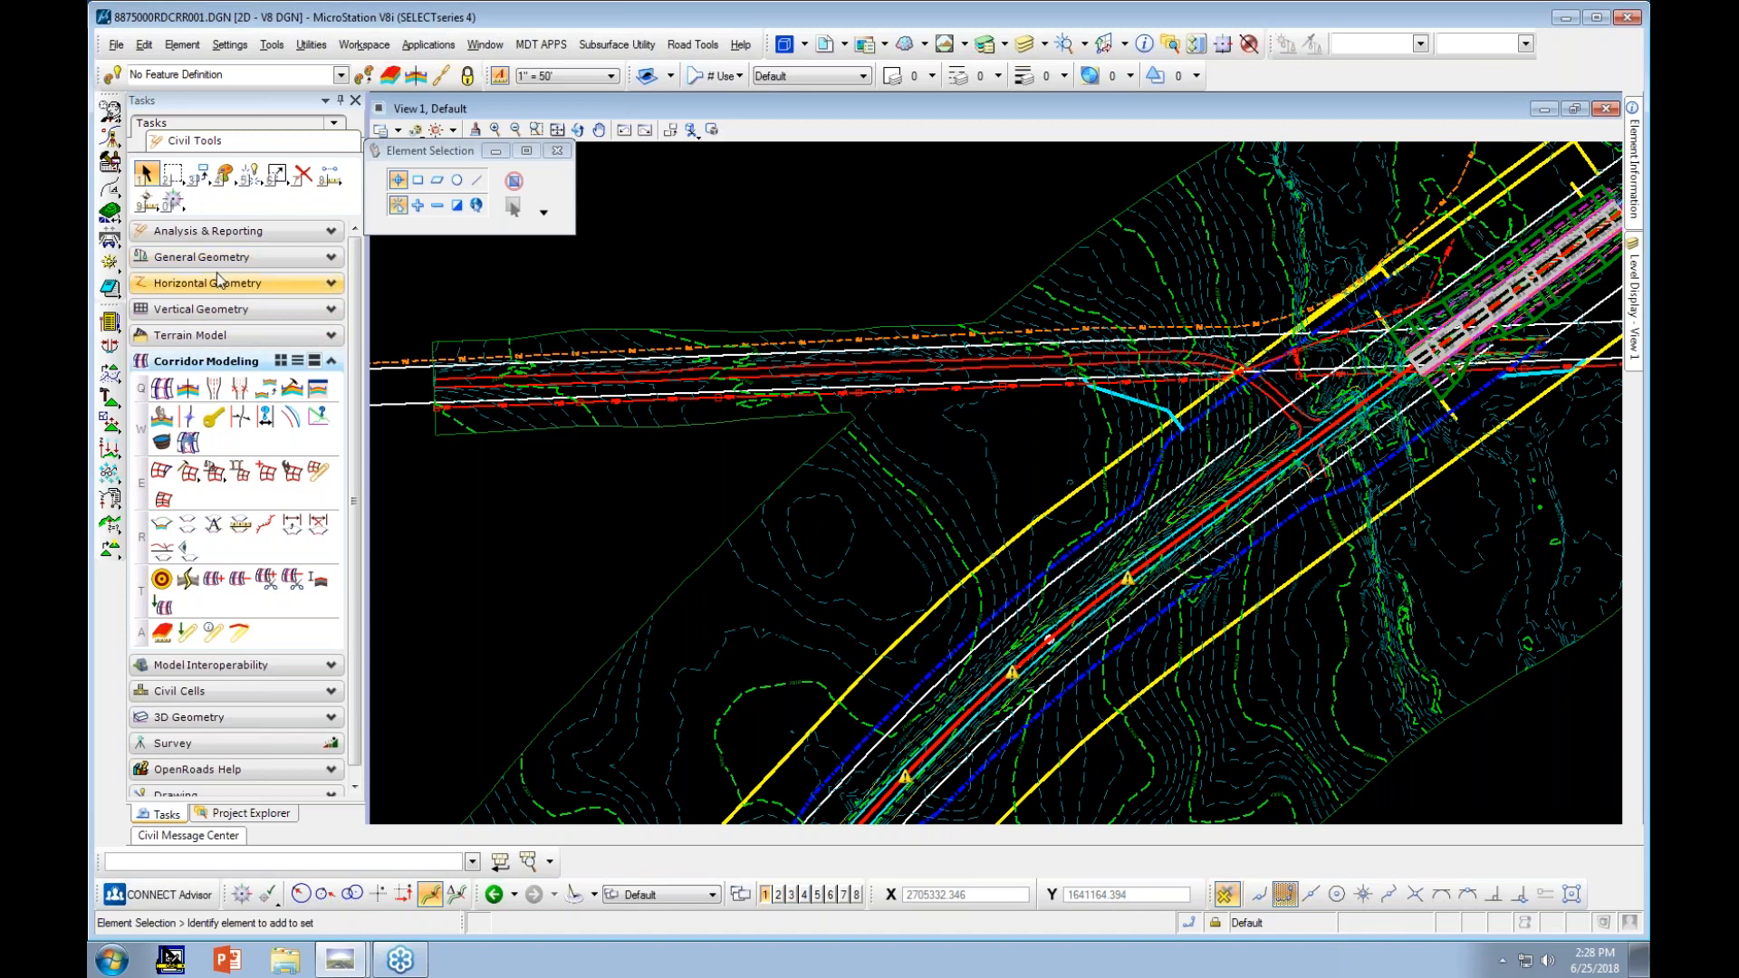
Open the Typical 1 template for editing and bring up its end-condition test
left_click(290, 391)
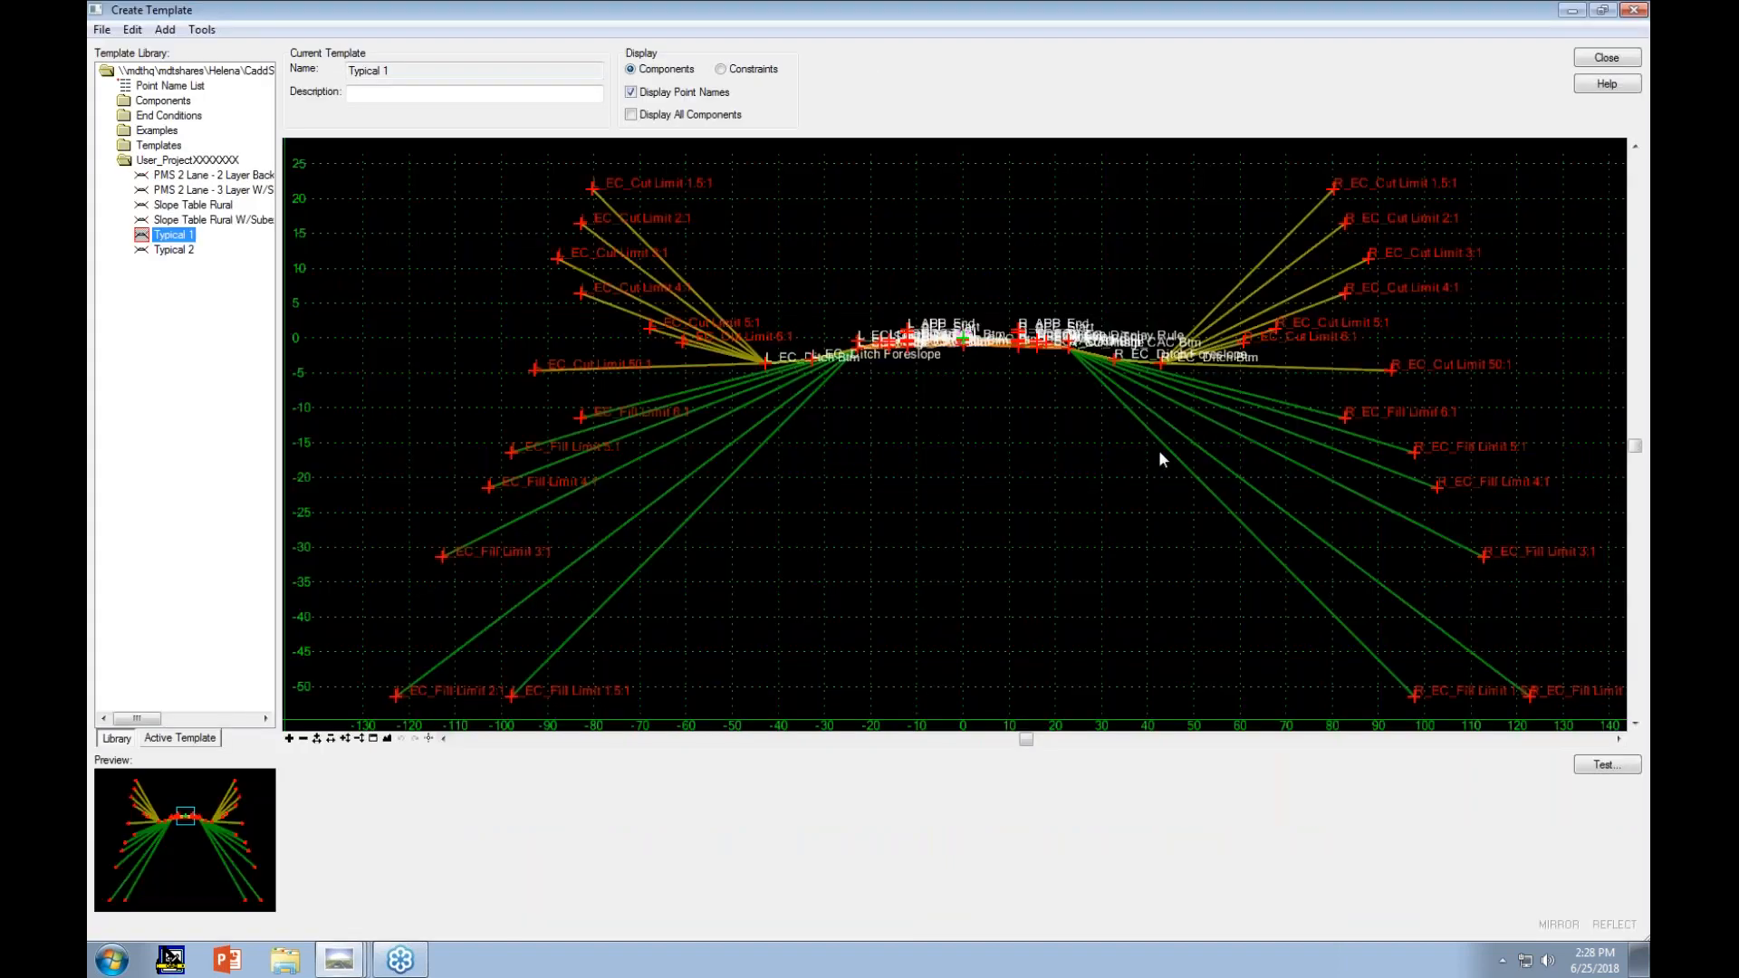
mouse_move(1161, 459)
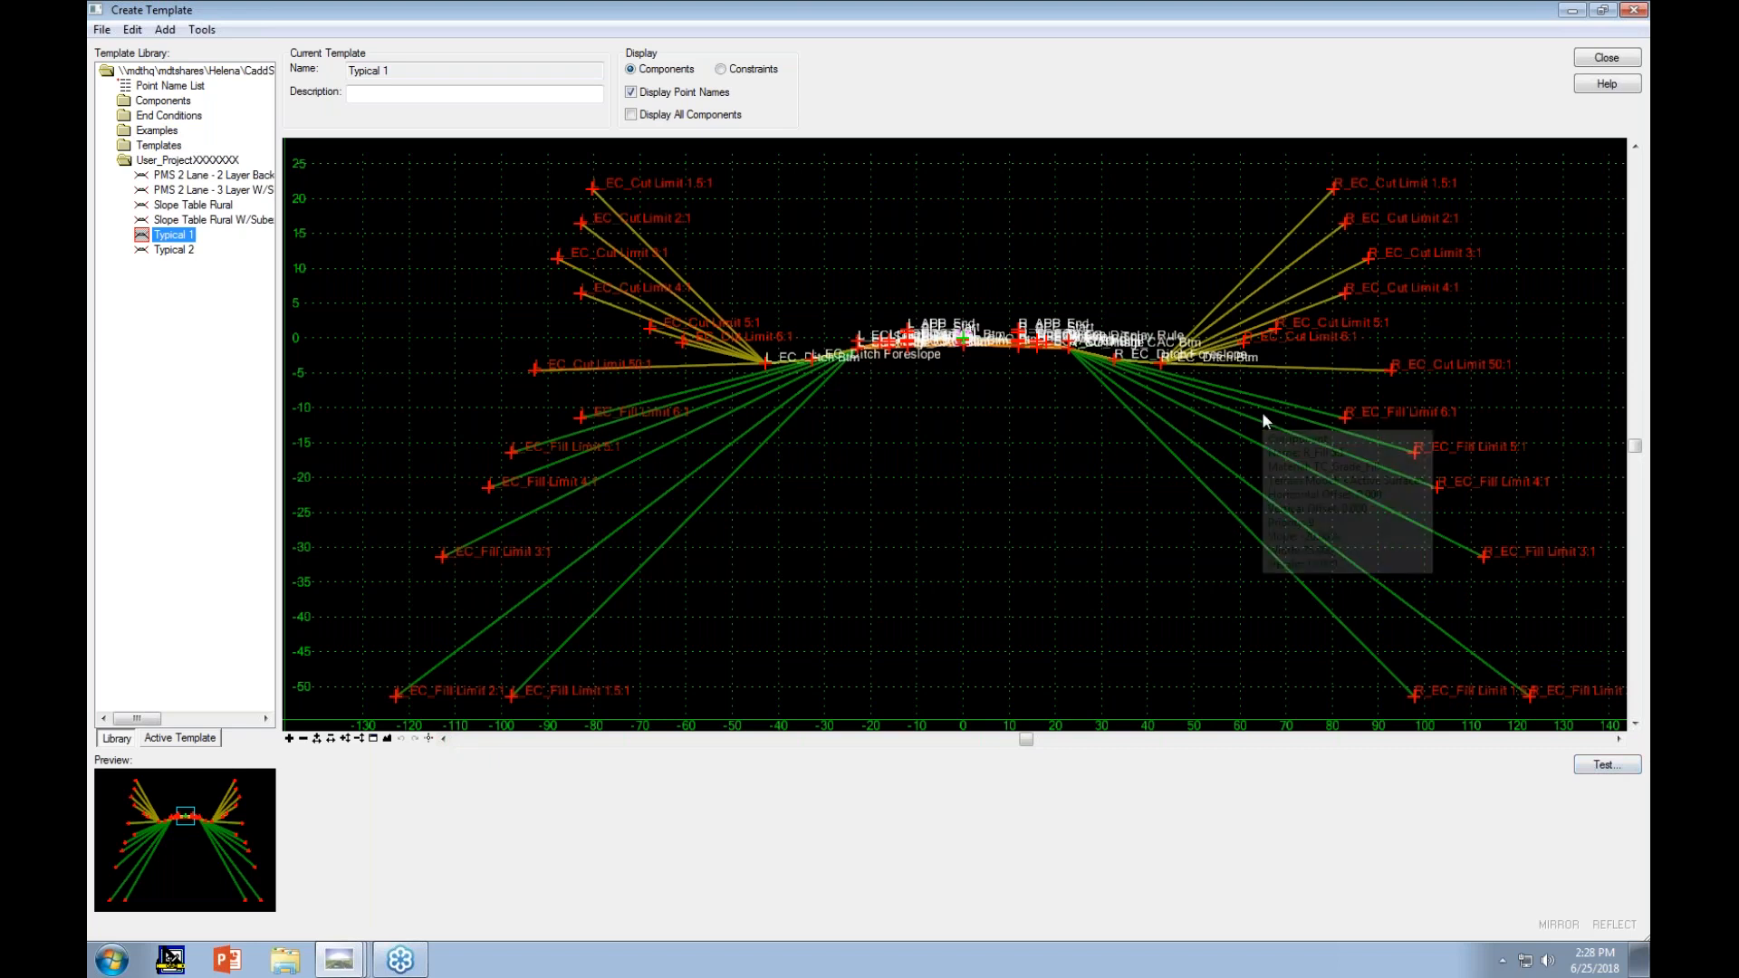
left_click(1605, 766)
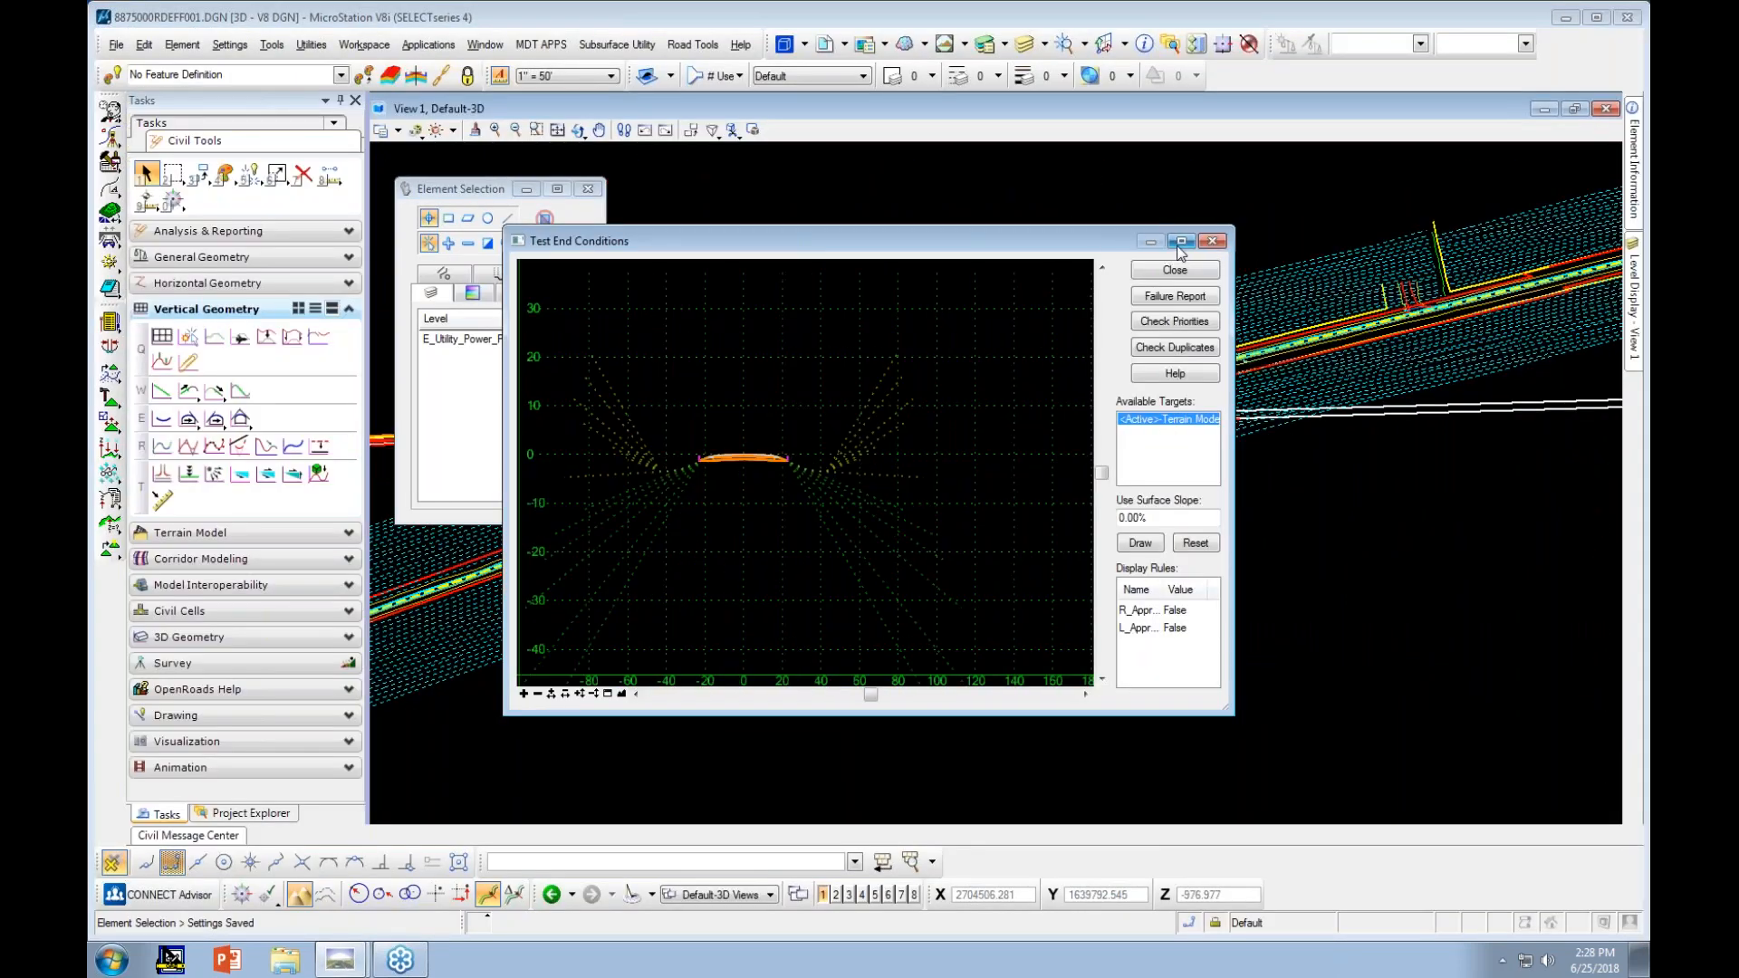
Maximize the end-condition test and draw a 0.00% slope test surface, moving it above and below the road to examine the cut and fill slopes
left_click(1181, 241)
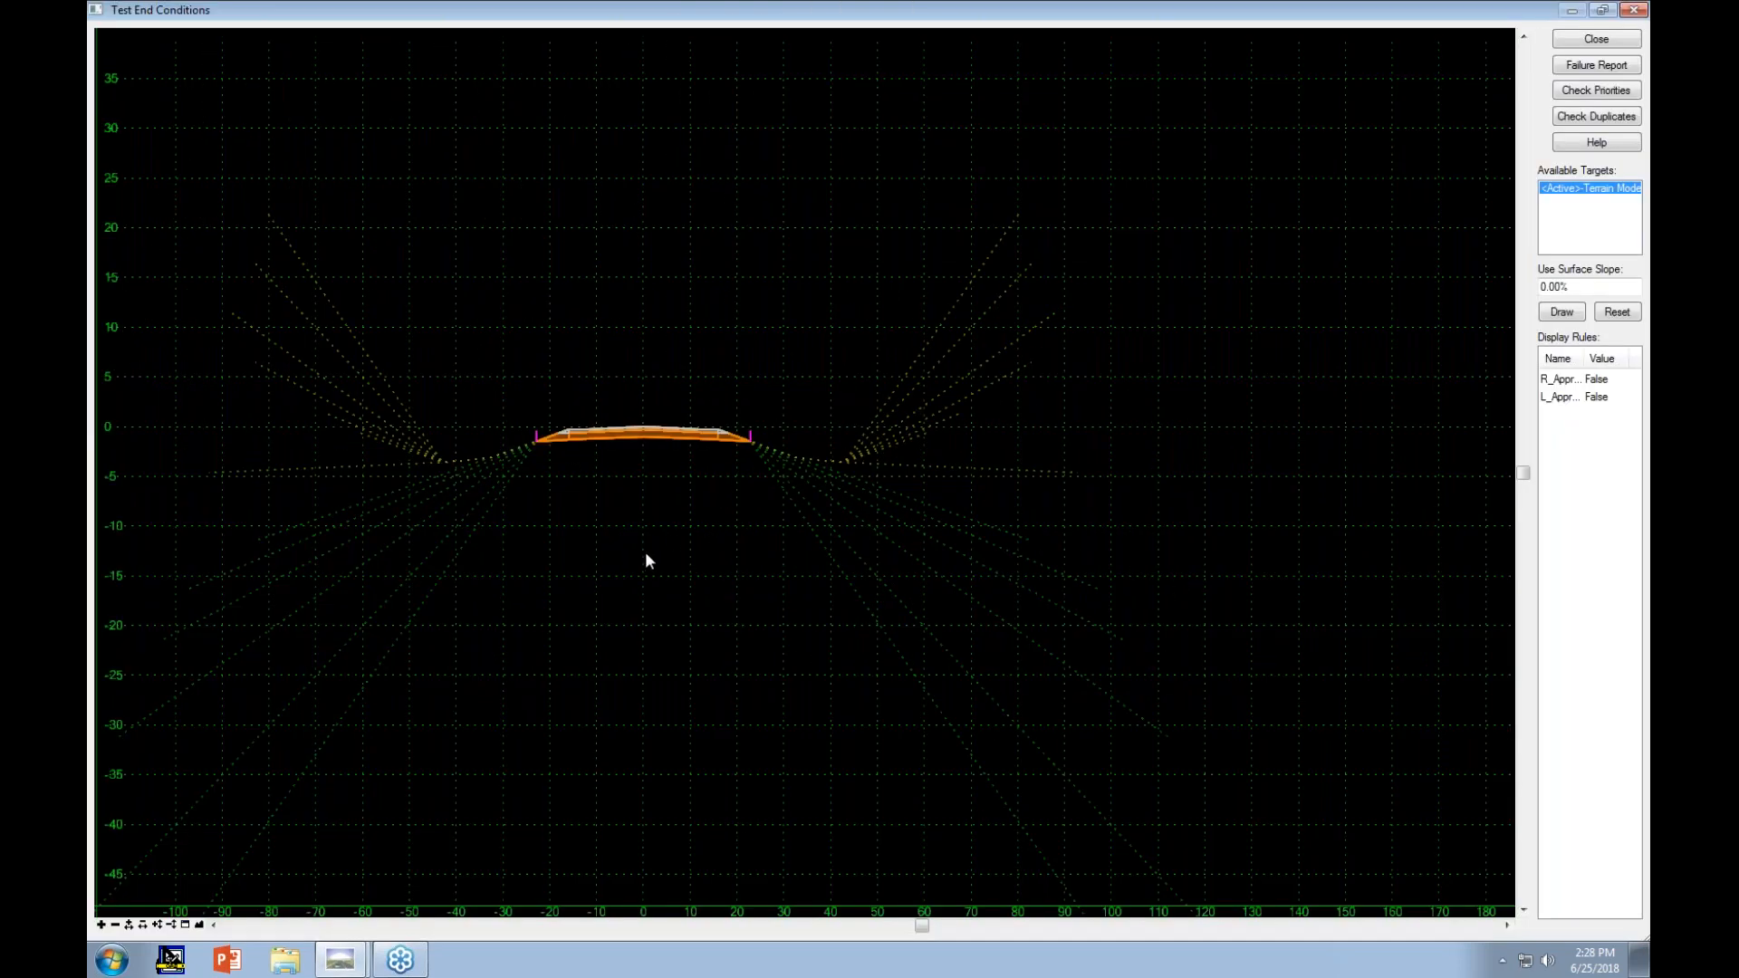
middle_click_drag(648, 559, 865, 465)
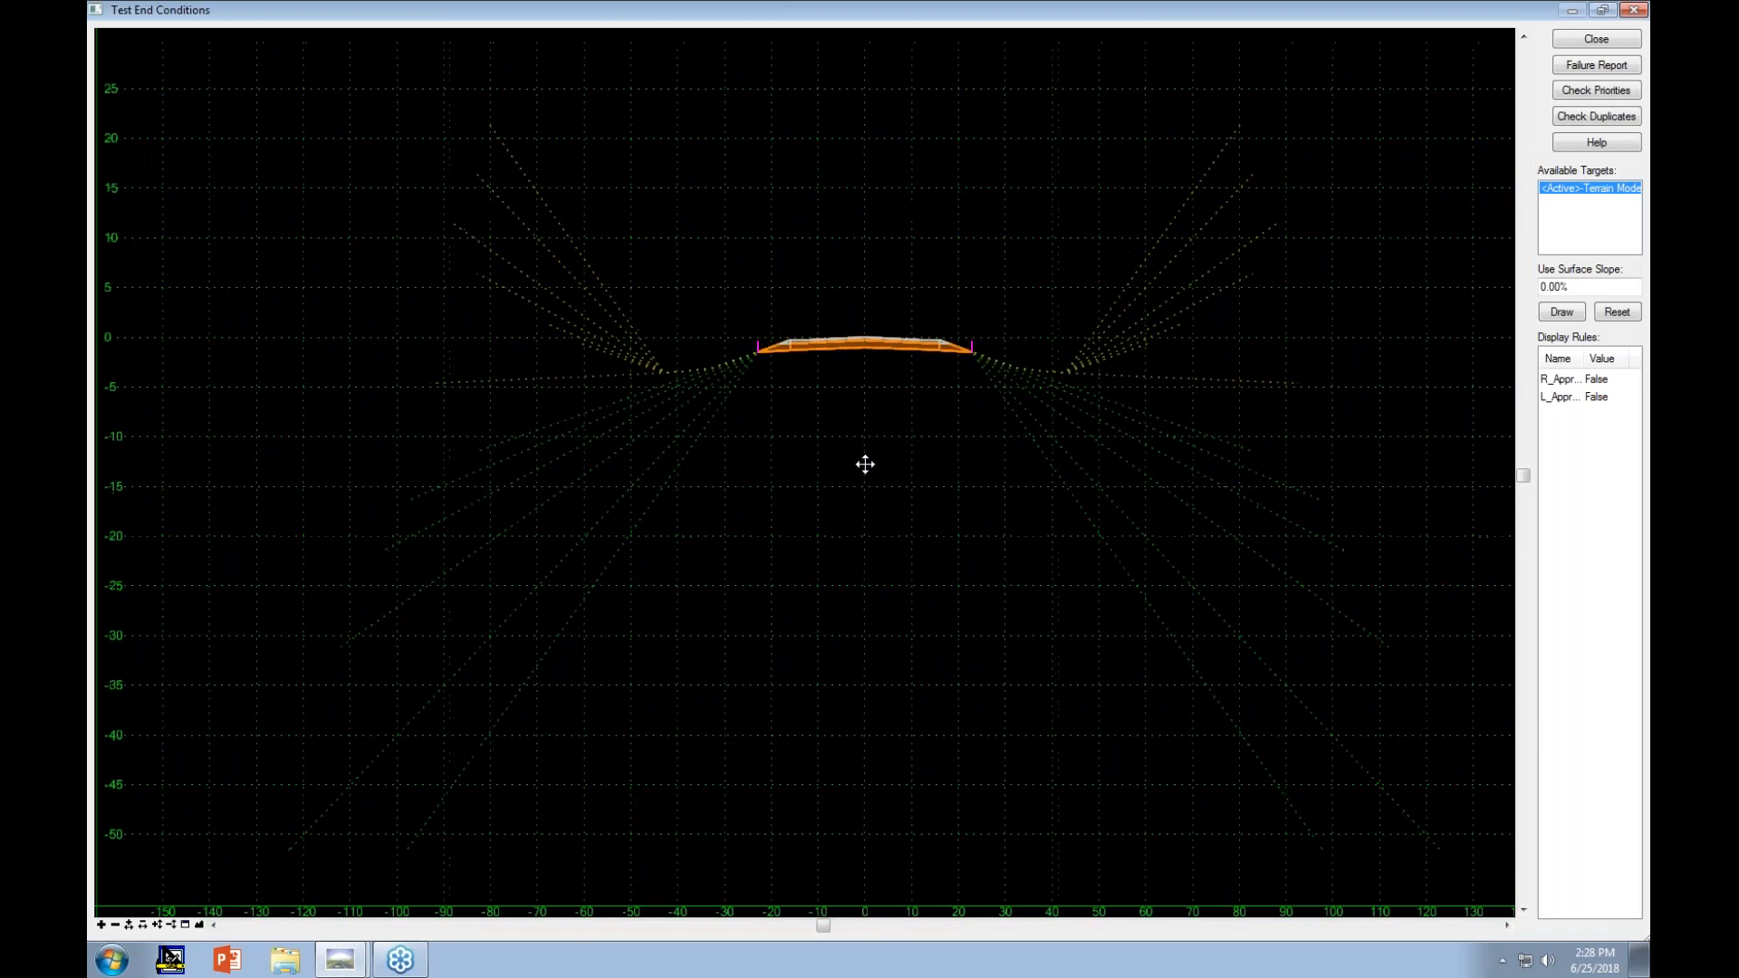
scroll(1583, 210, "up", 1)
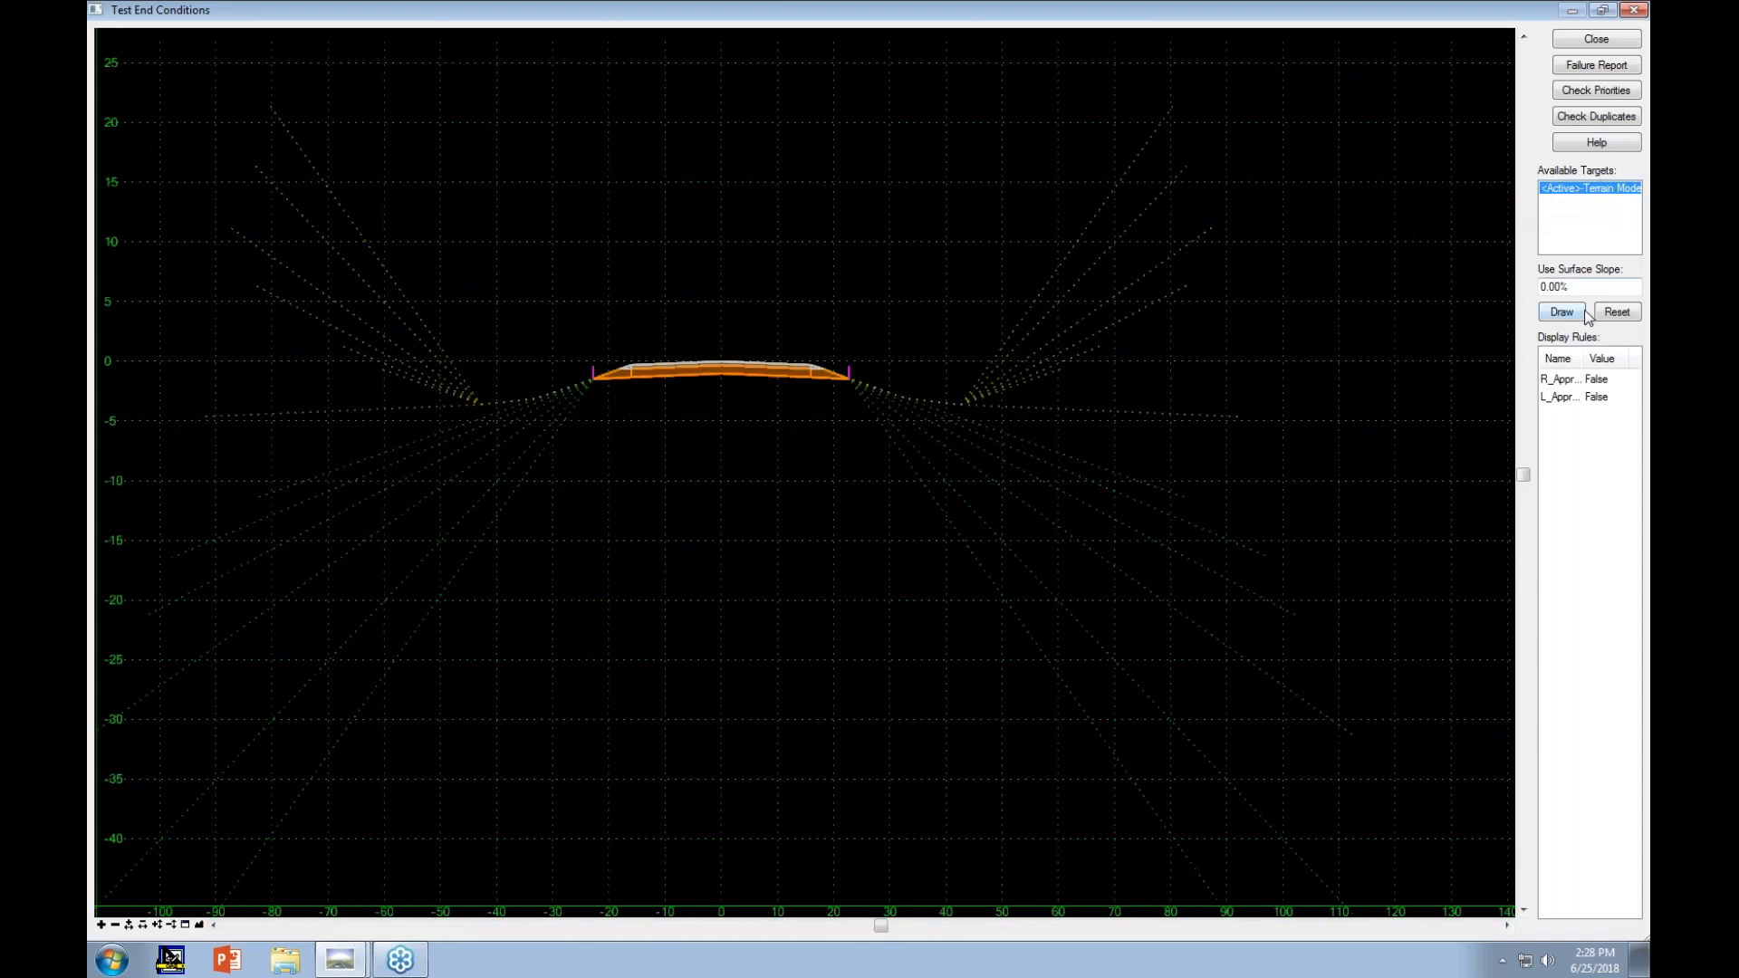
left_click(1576, 317)
type("5")
left_click(1562, 313)
type("0")
key("Return")
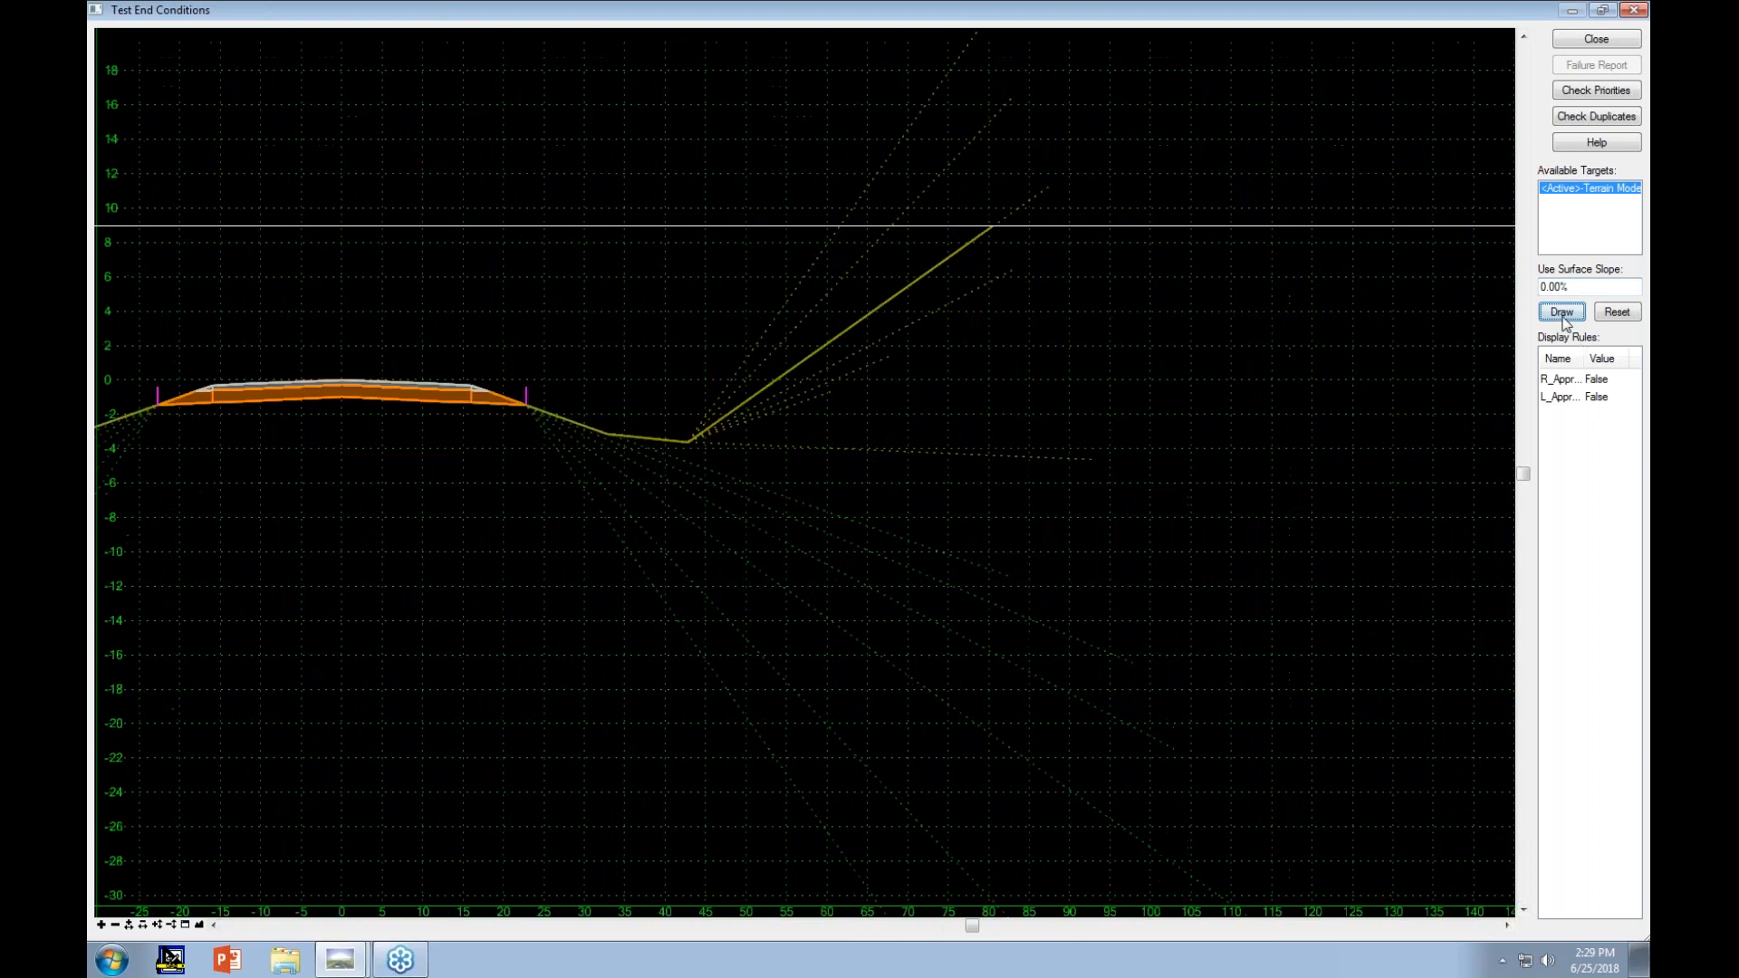
scroll(1502, 322, "down", 2)
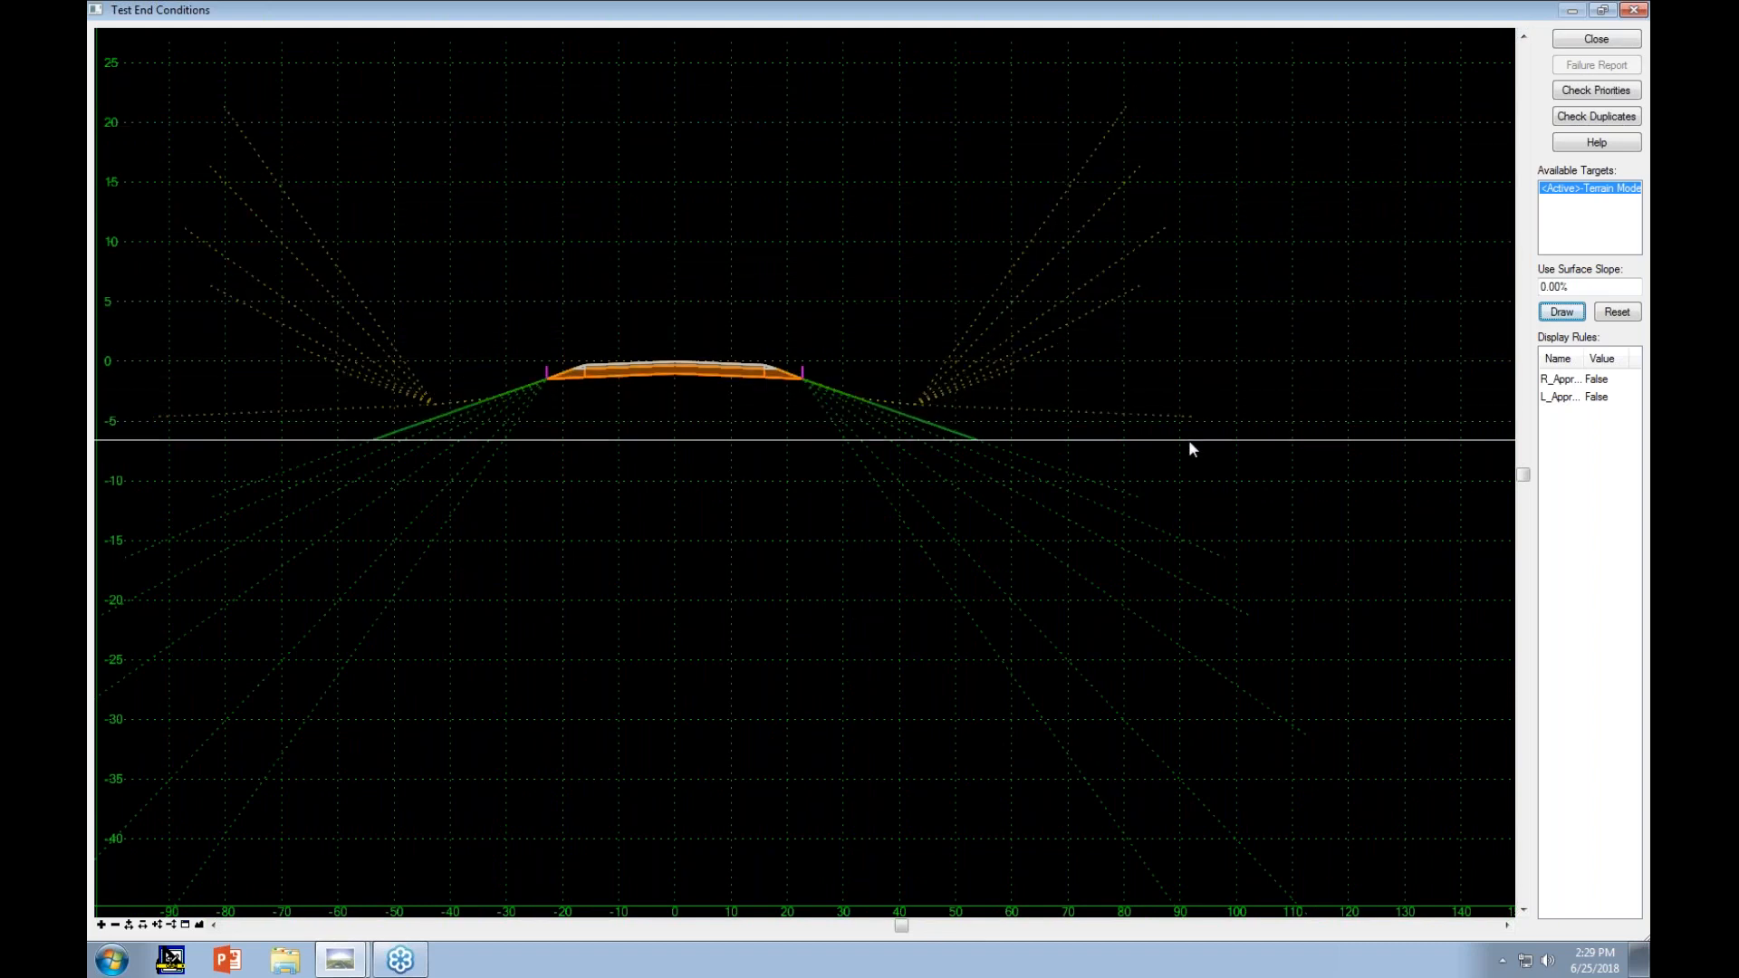
scroll(1189, 442, "down", 1)
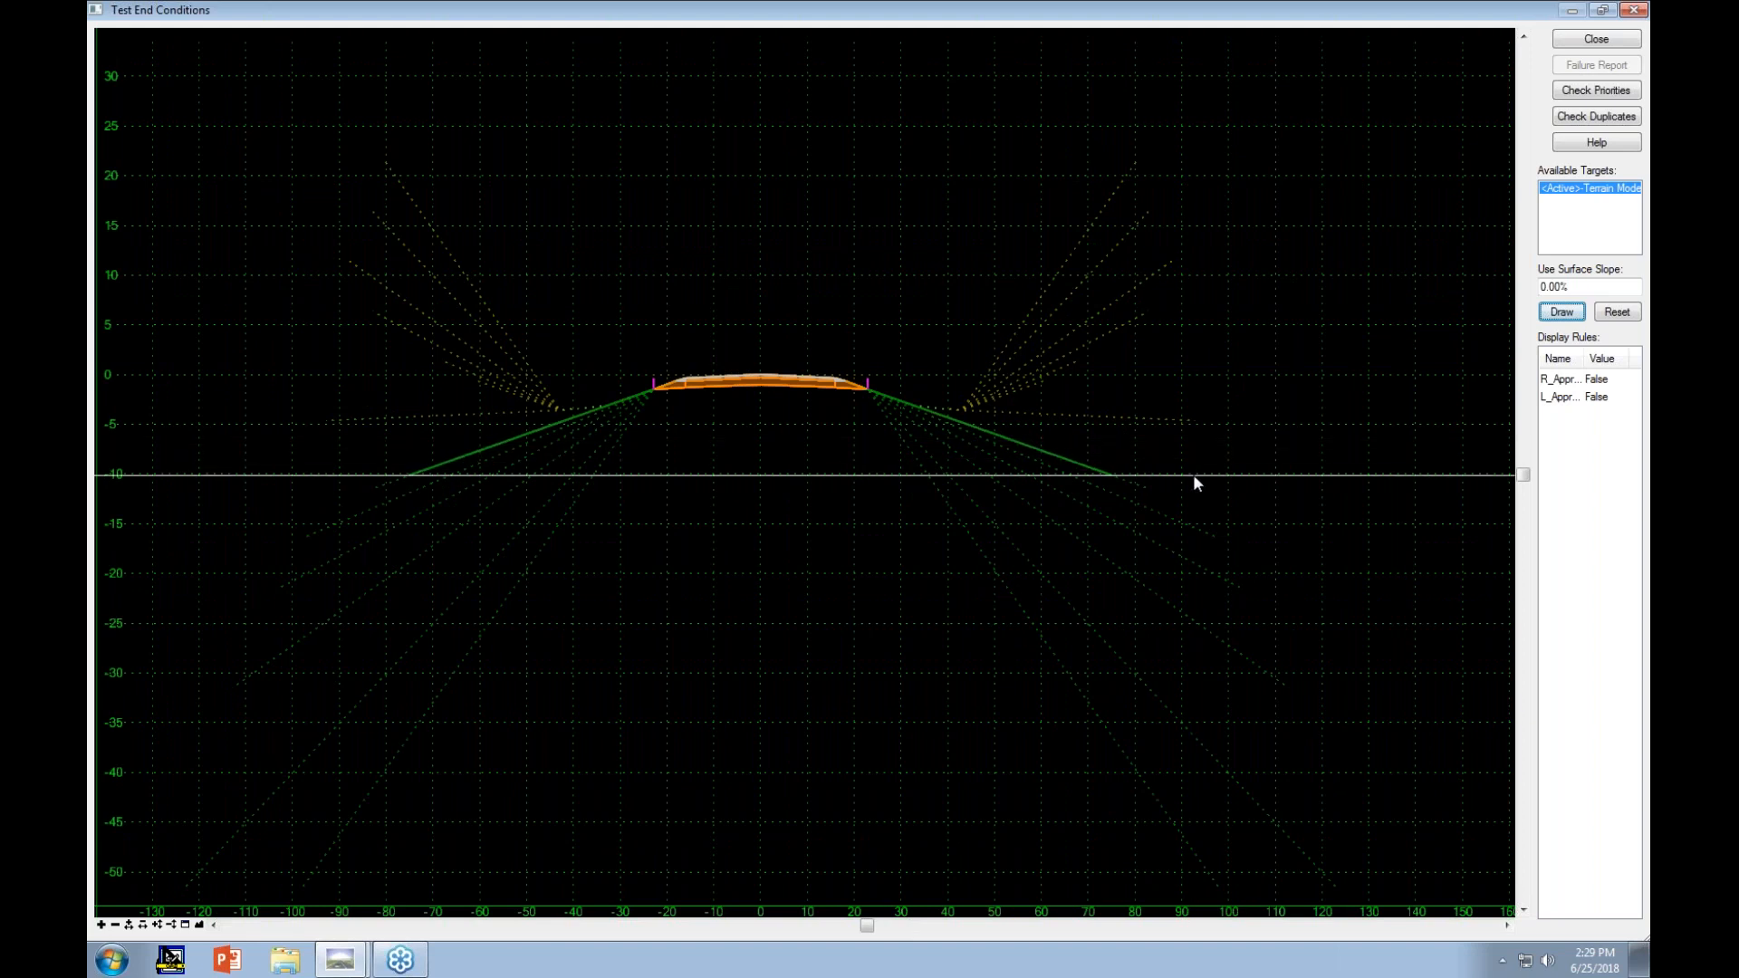
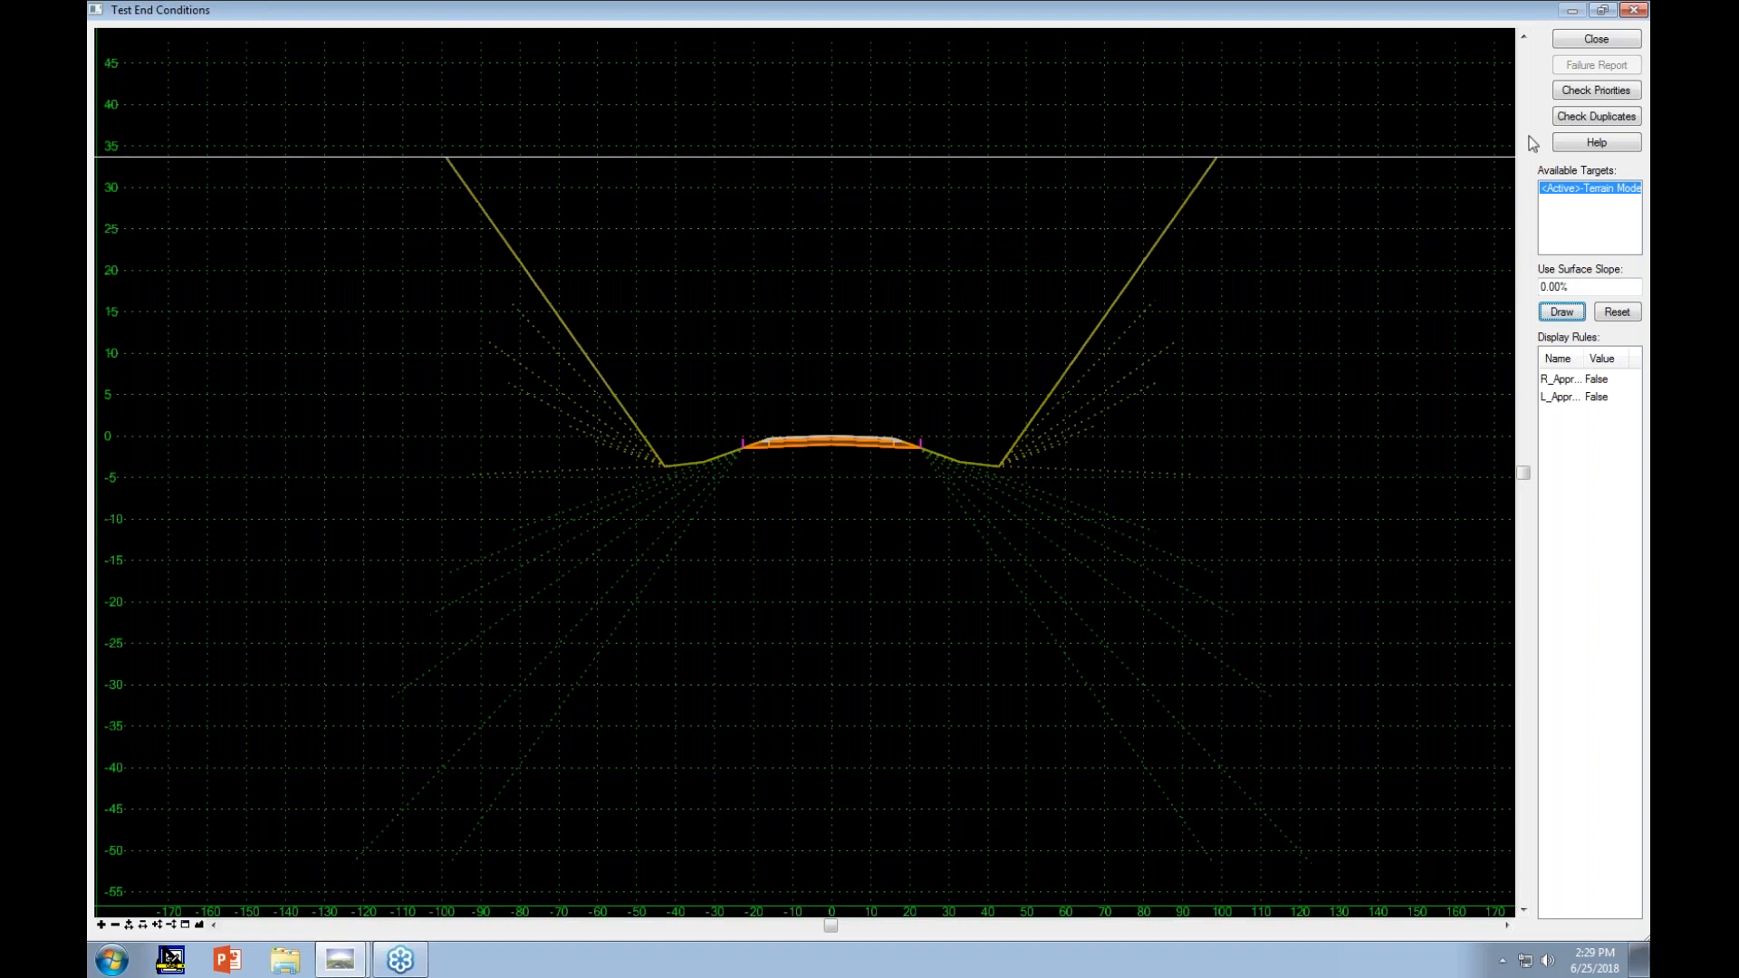
Close the end condition test and the template editor, and exit the session holding 8875000RDEFF001.DGN
left_click(1578, 42)
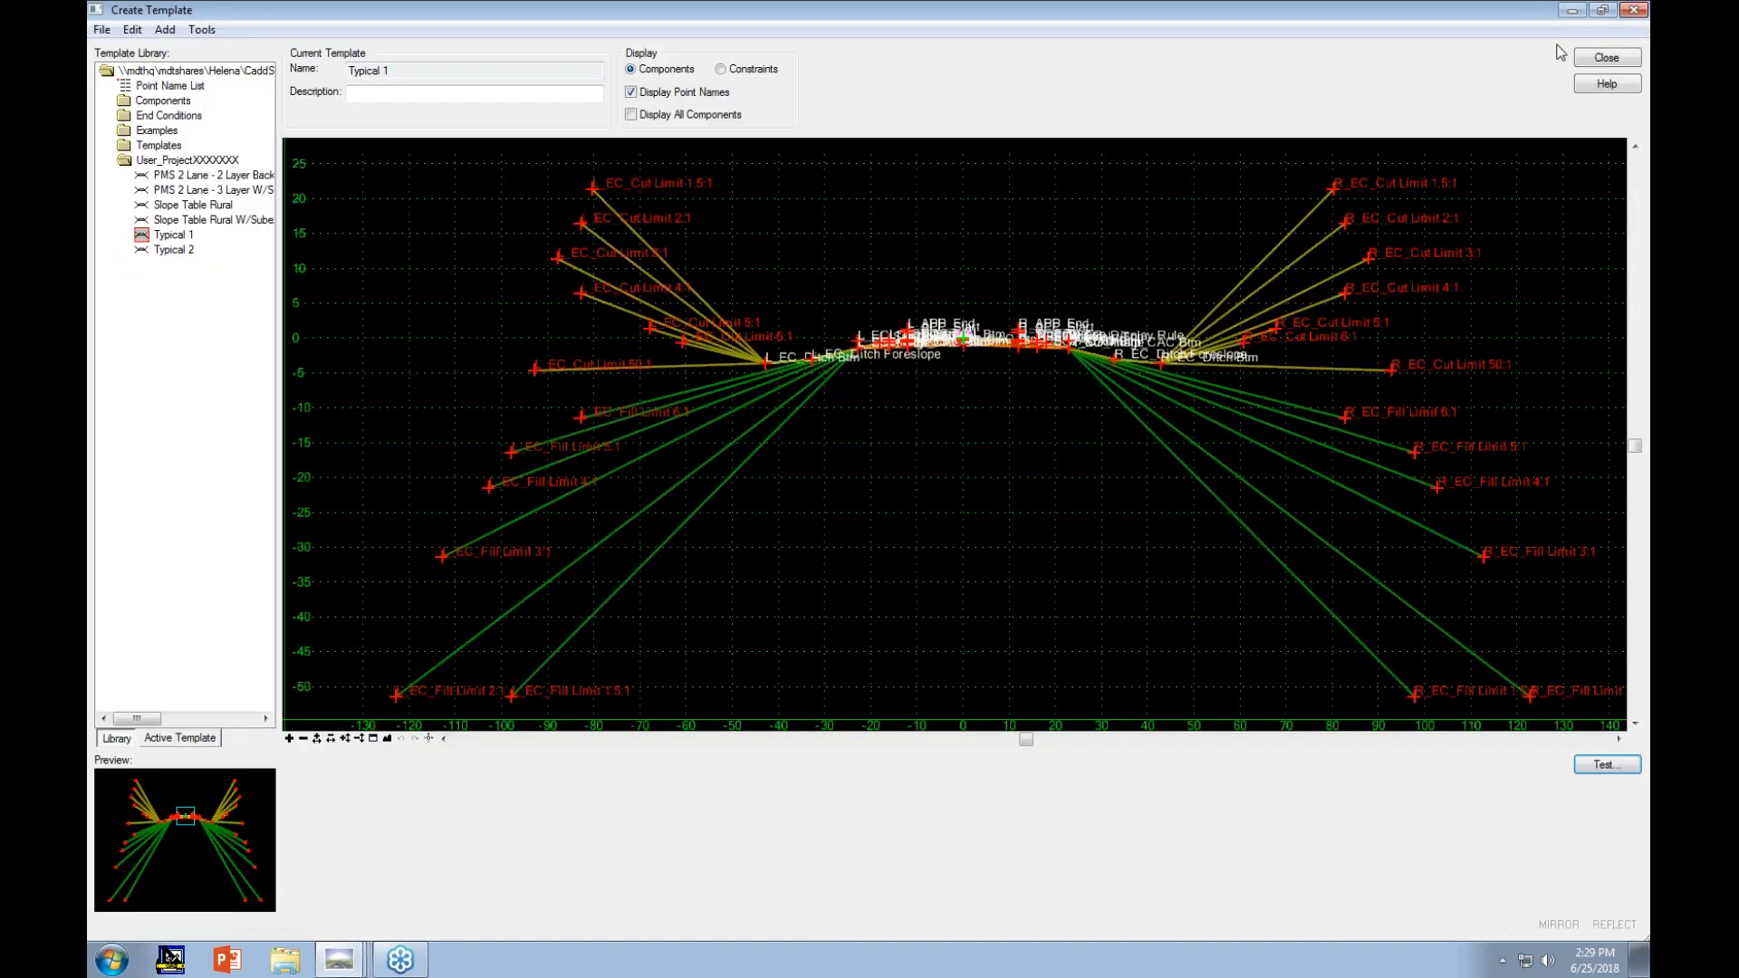
left_click(1583, 60)
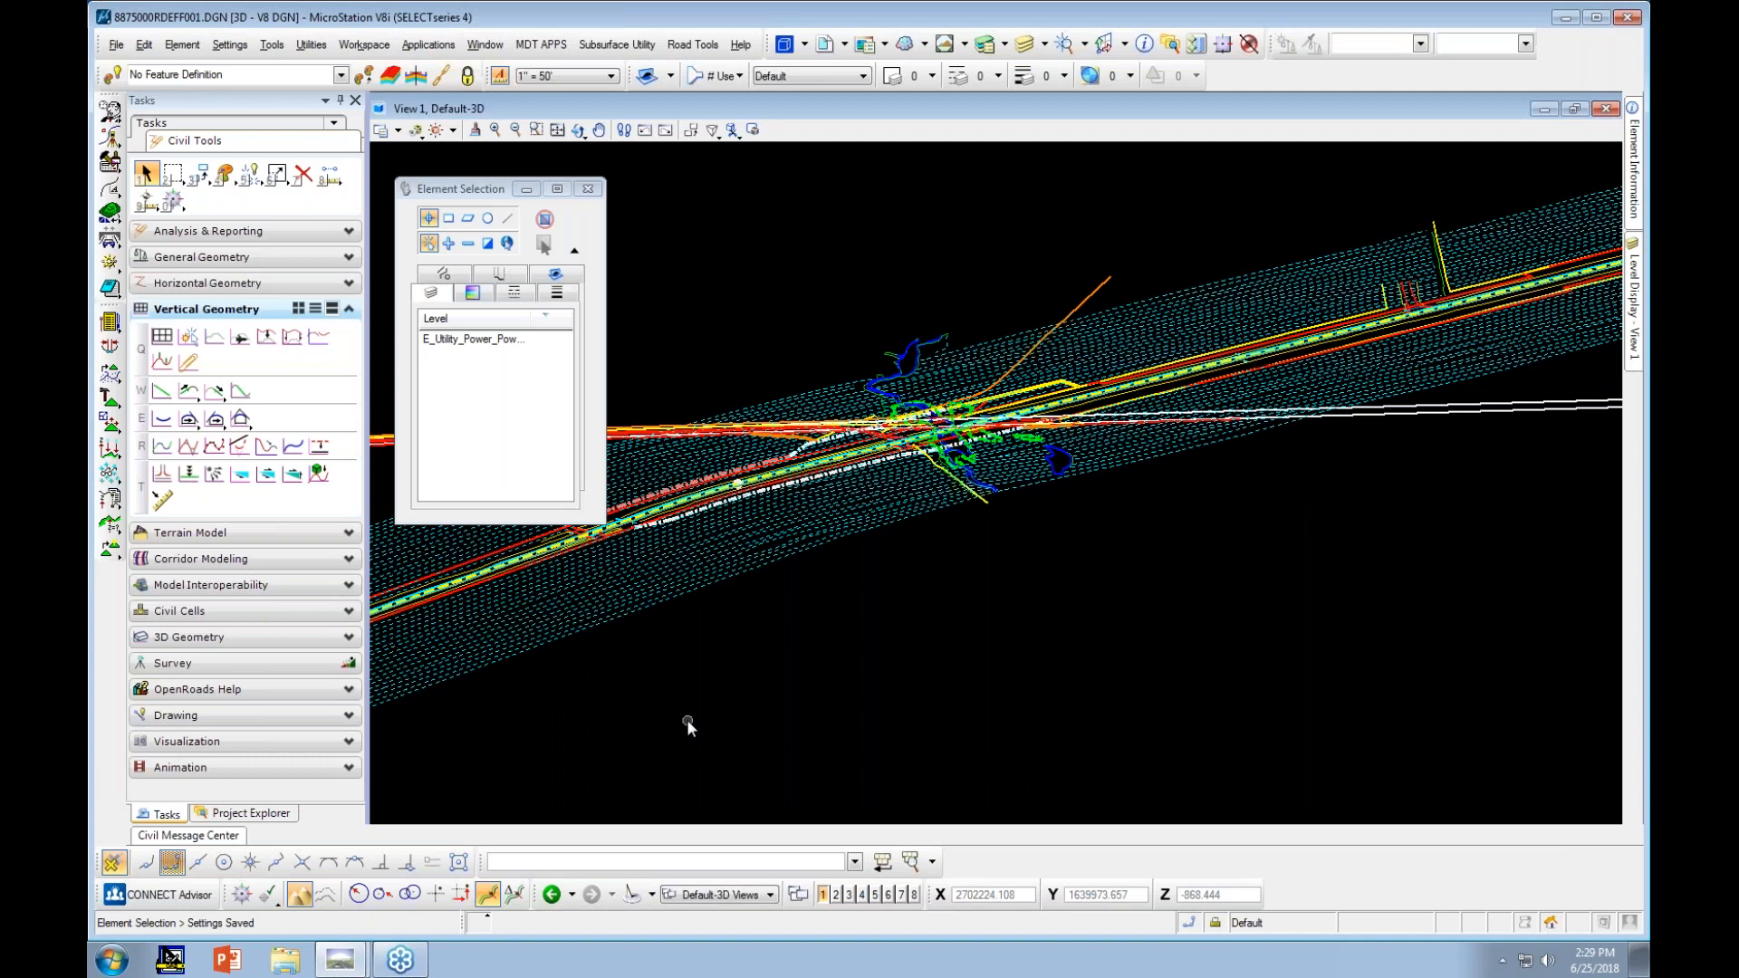
left_click(579, 131)
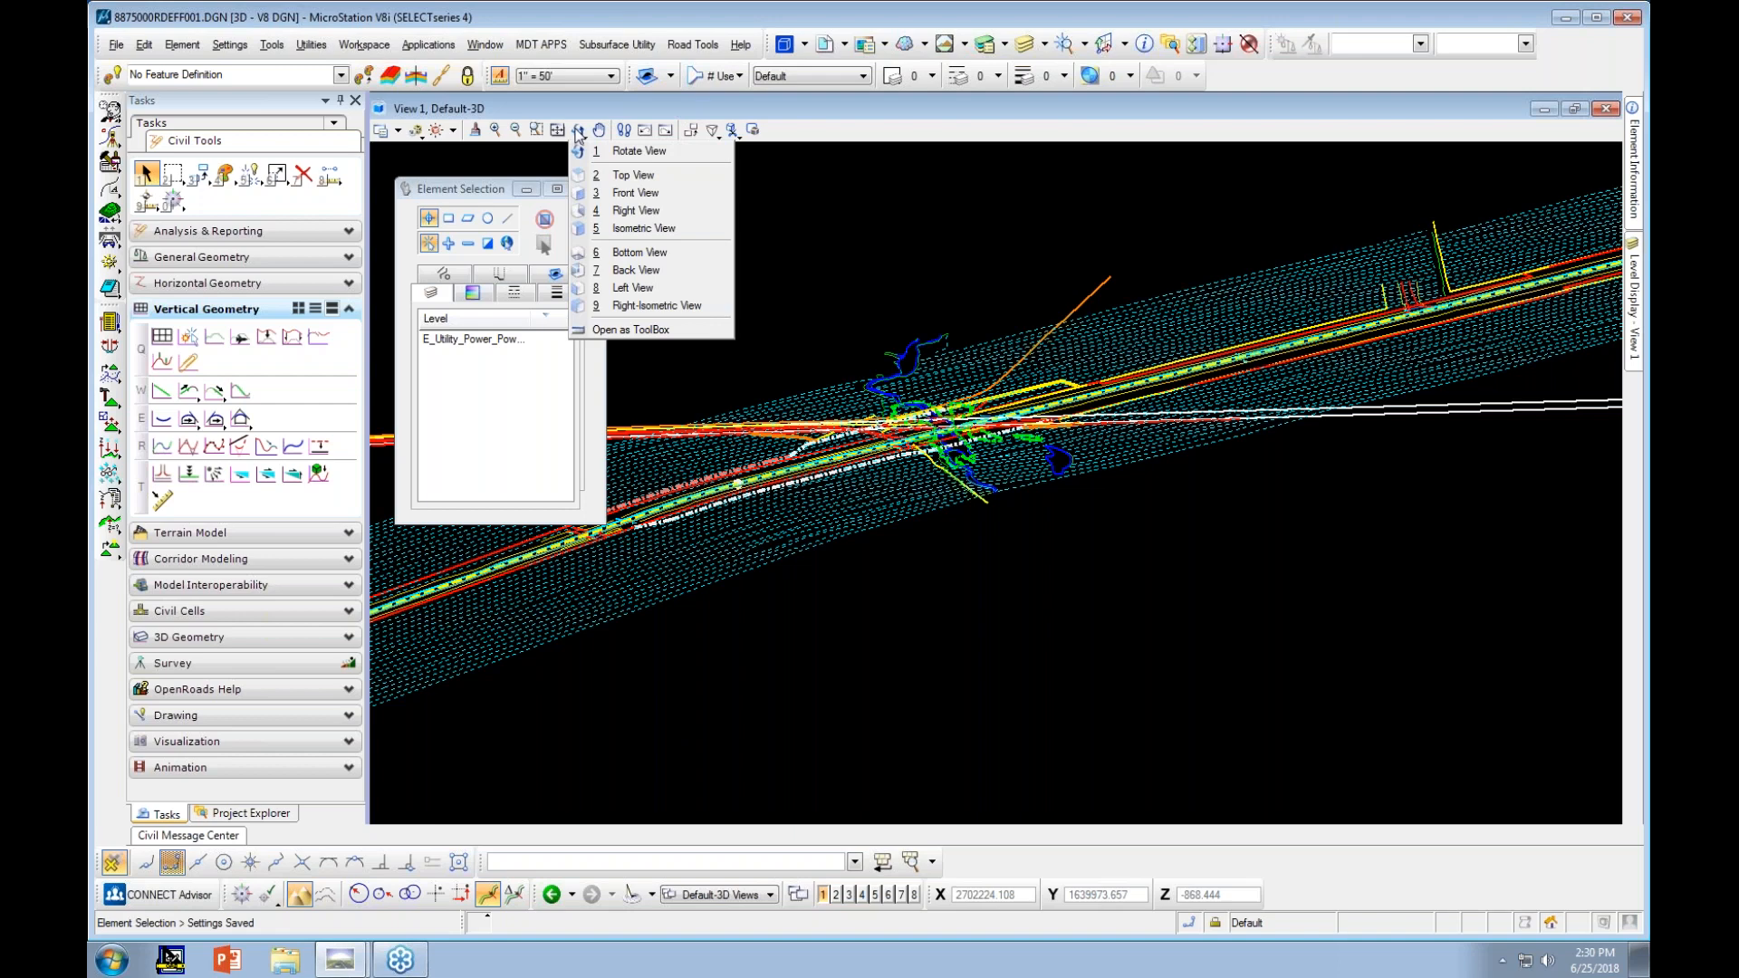
left_click(1629, 21)
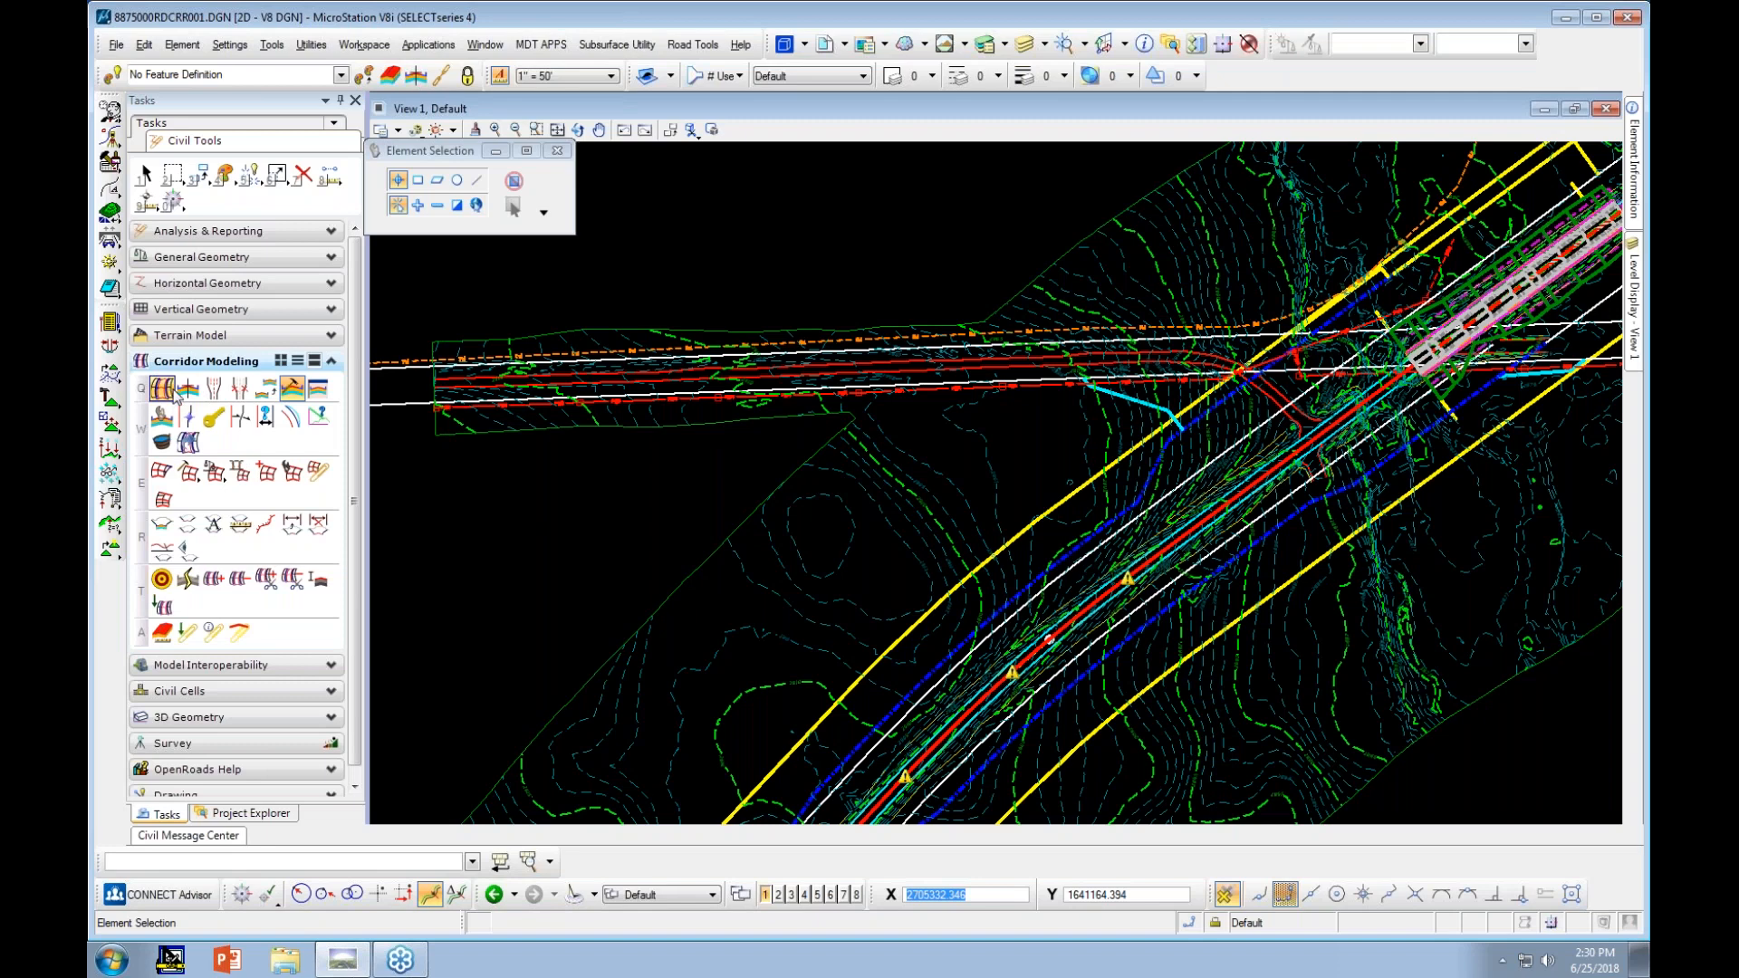
Select the WEST corridor in the plan view and open its corridor objects
type("1")
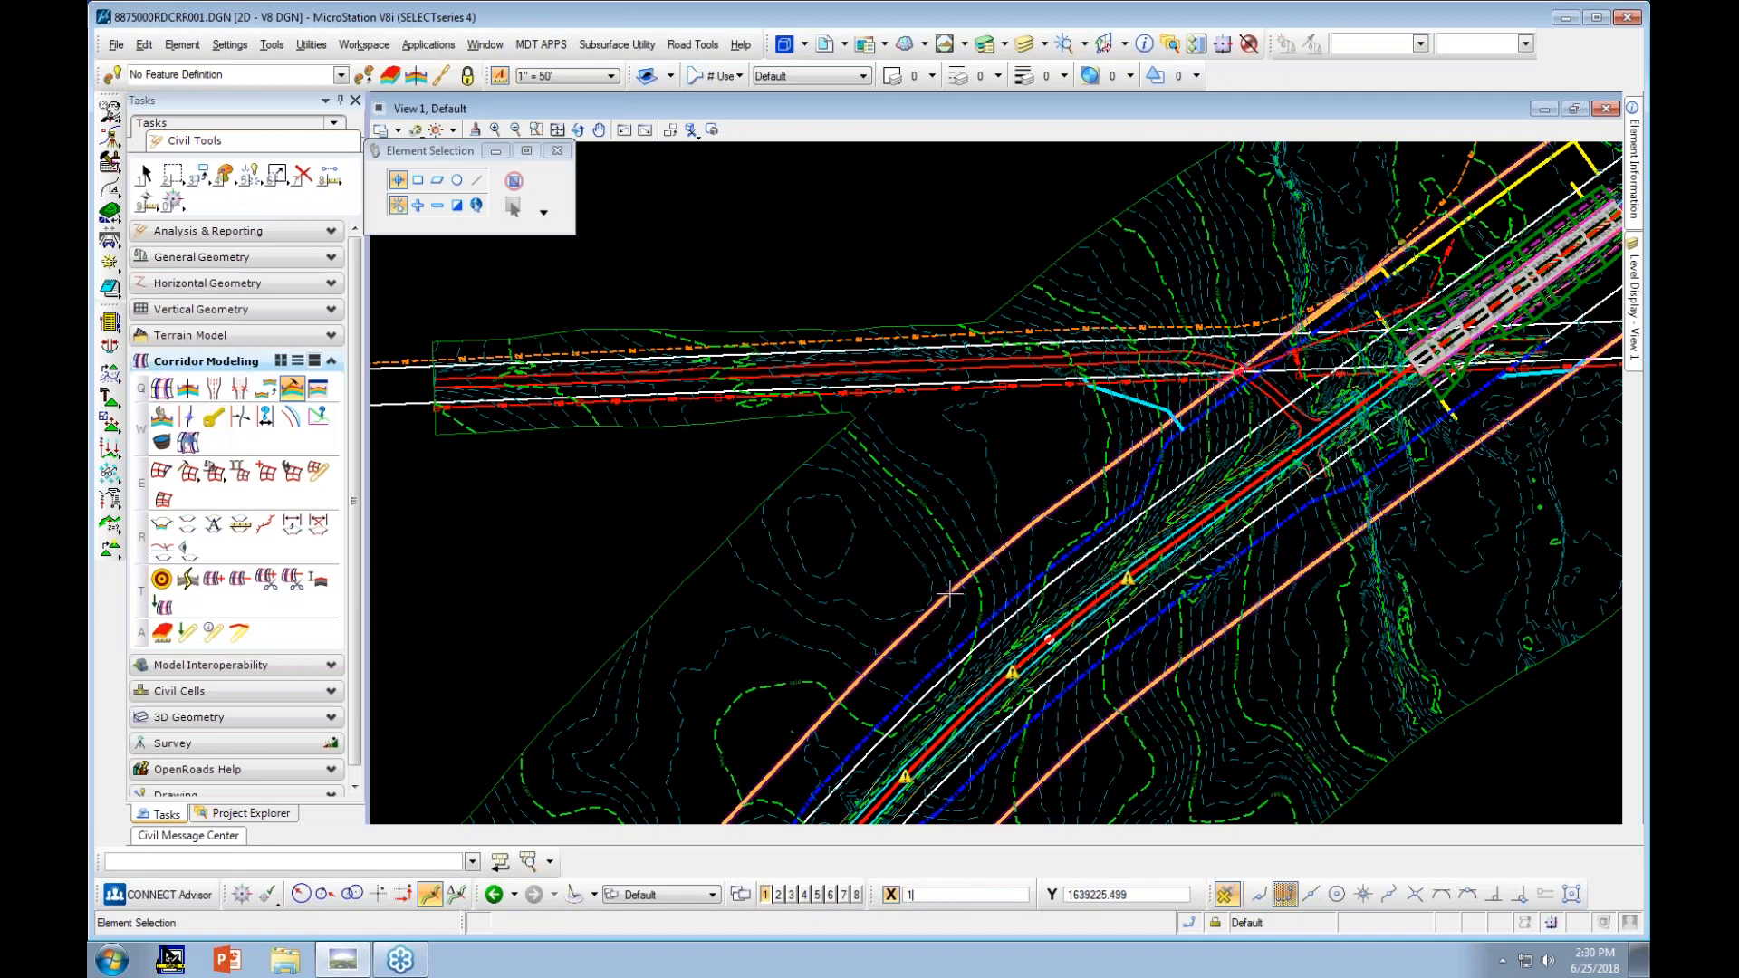
left_click(147, 179)
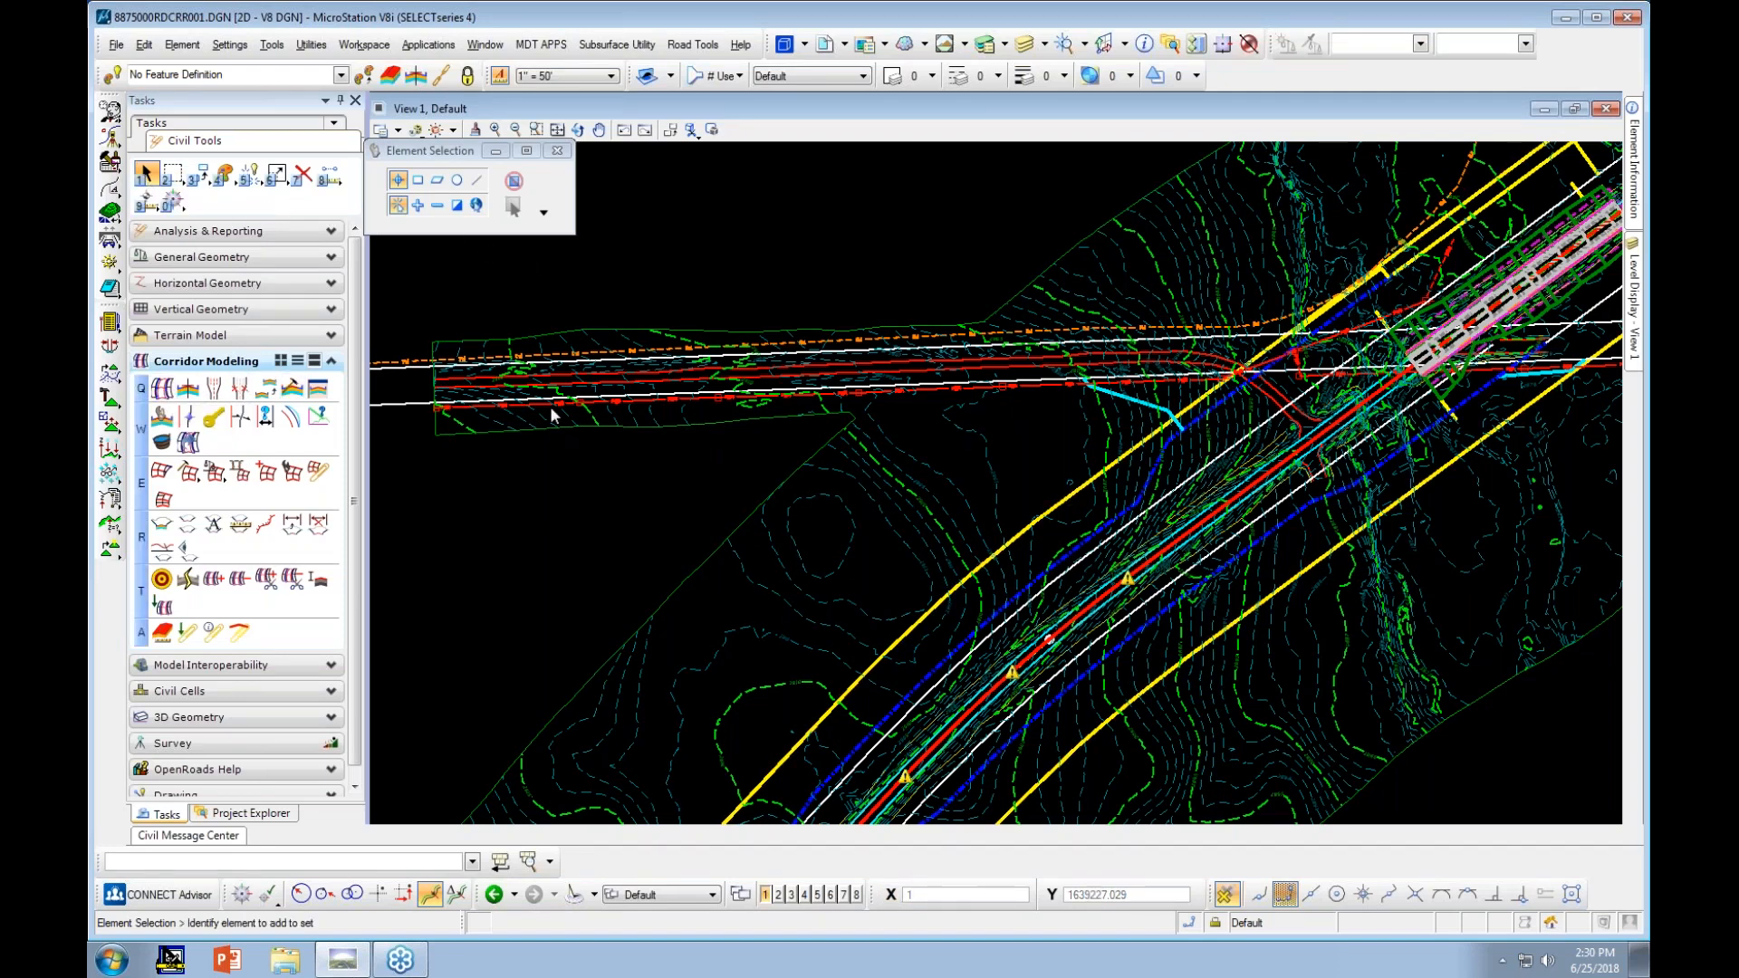
left_click(935, 613)
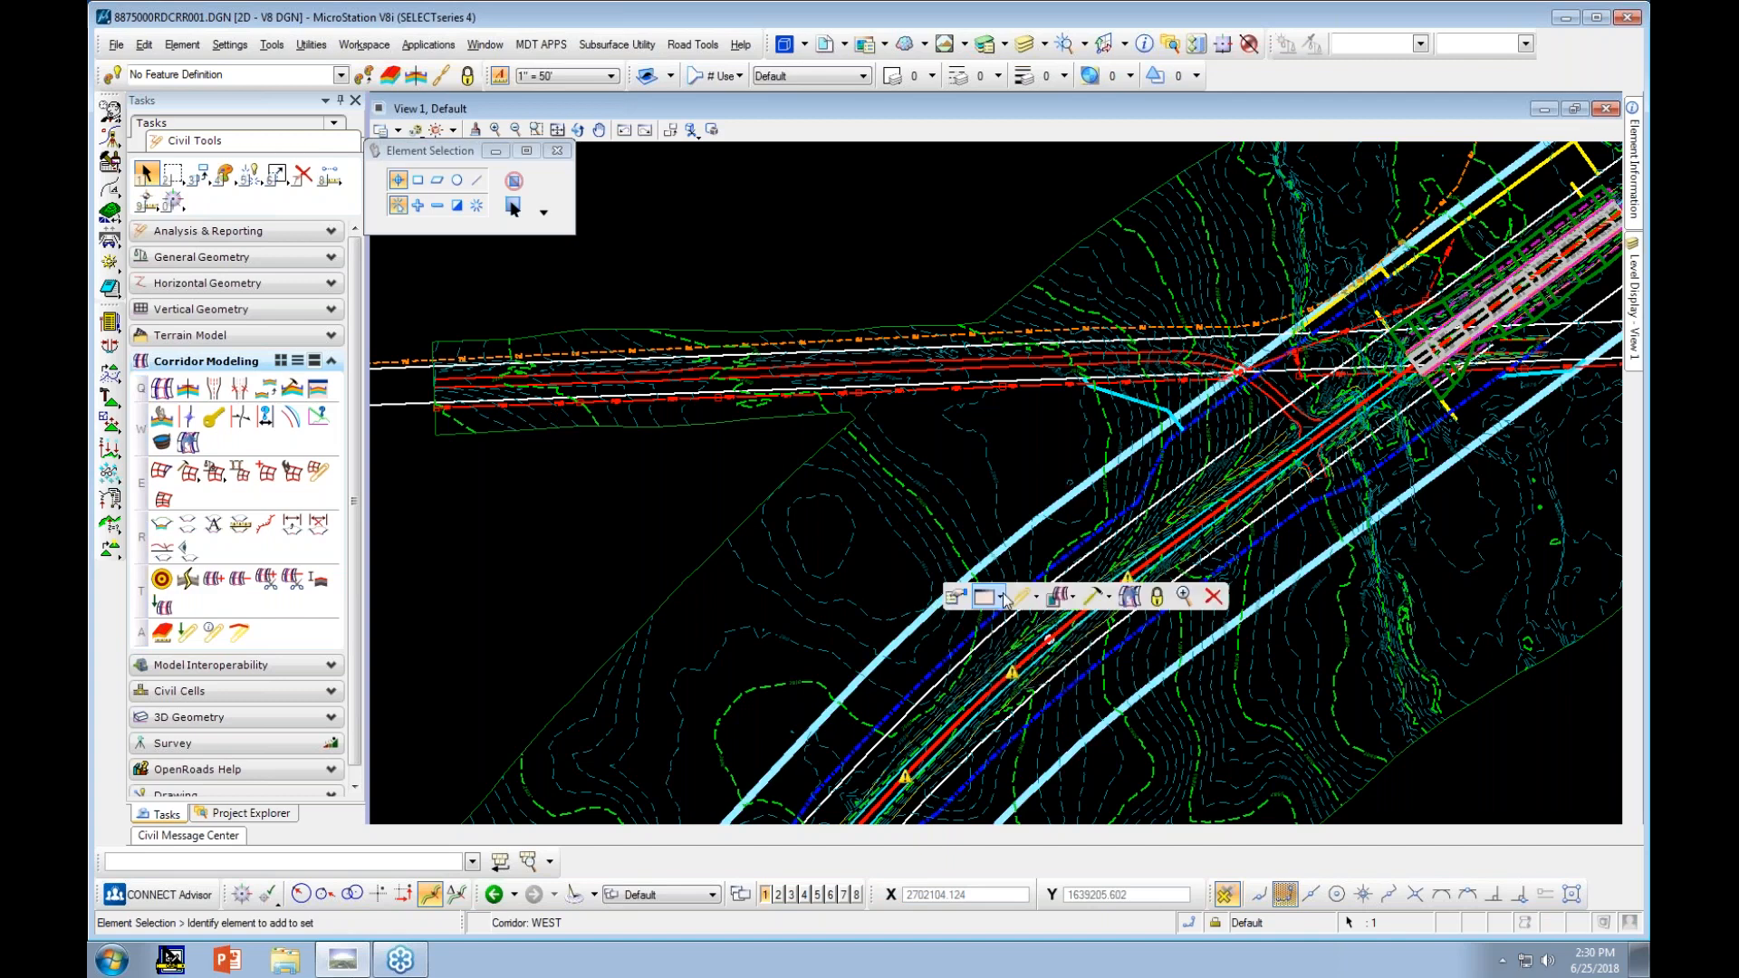
left_click(1096, 596)
left_click(1124, 625)
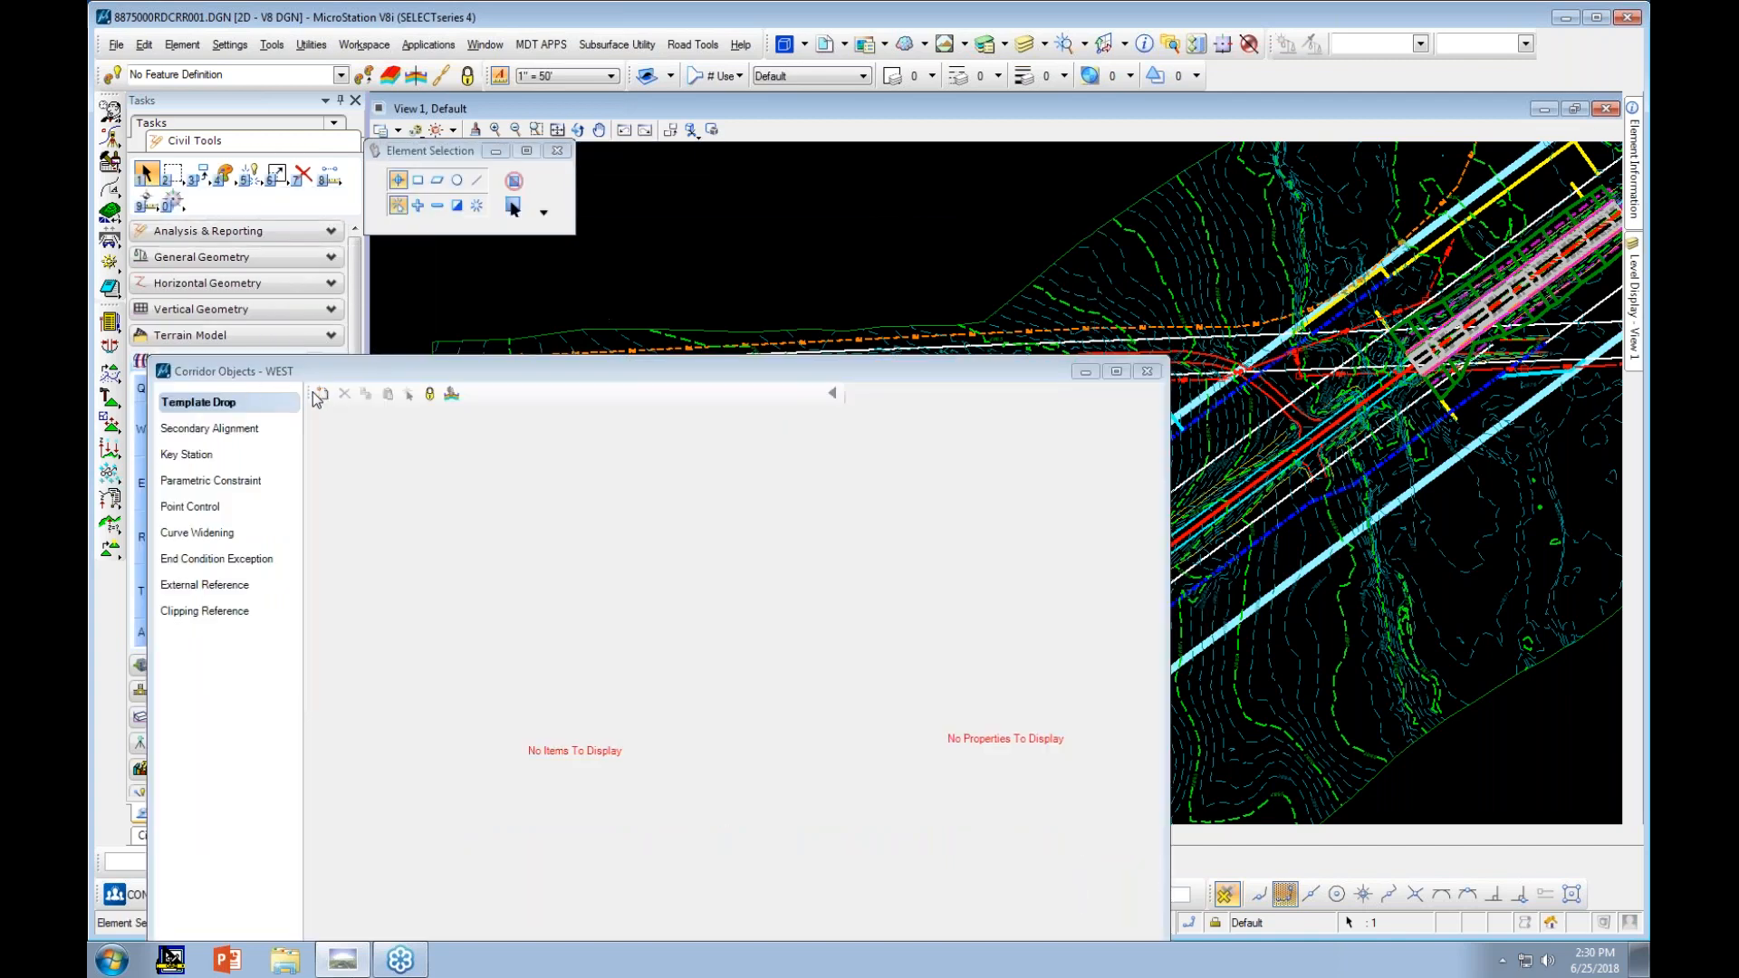
Create a new template drop on the WEST corridor from station 327+50.82 to 337+48.50 R1
left_click(318, 398)
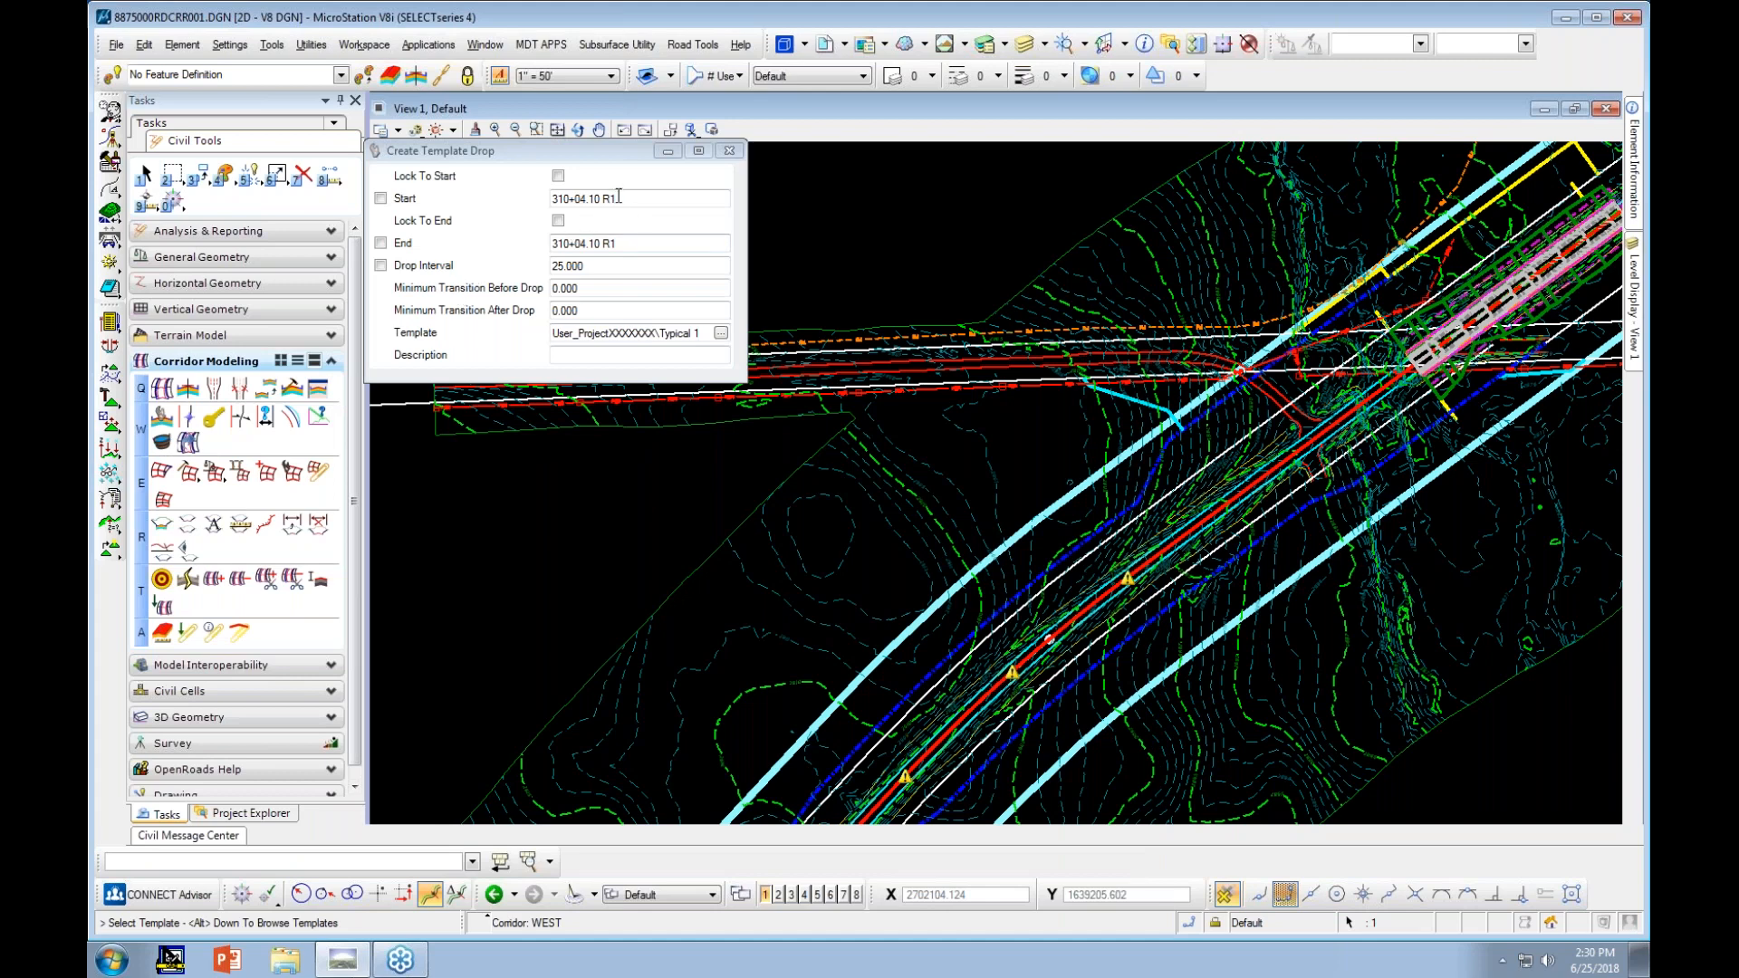
type("327+50.82")
key("Return")
left_click(645, 243)
type("337")
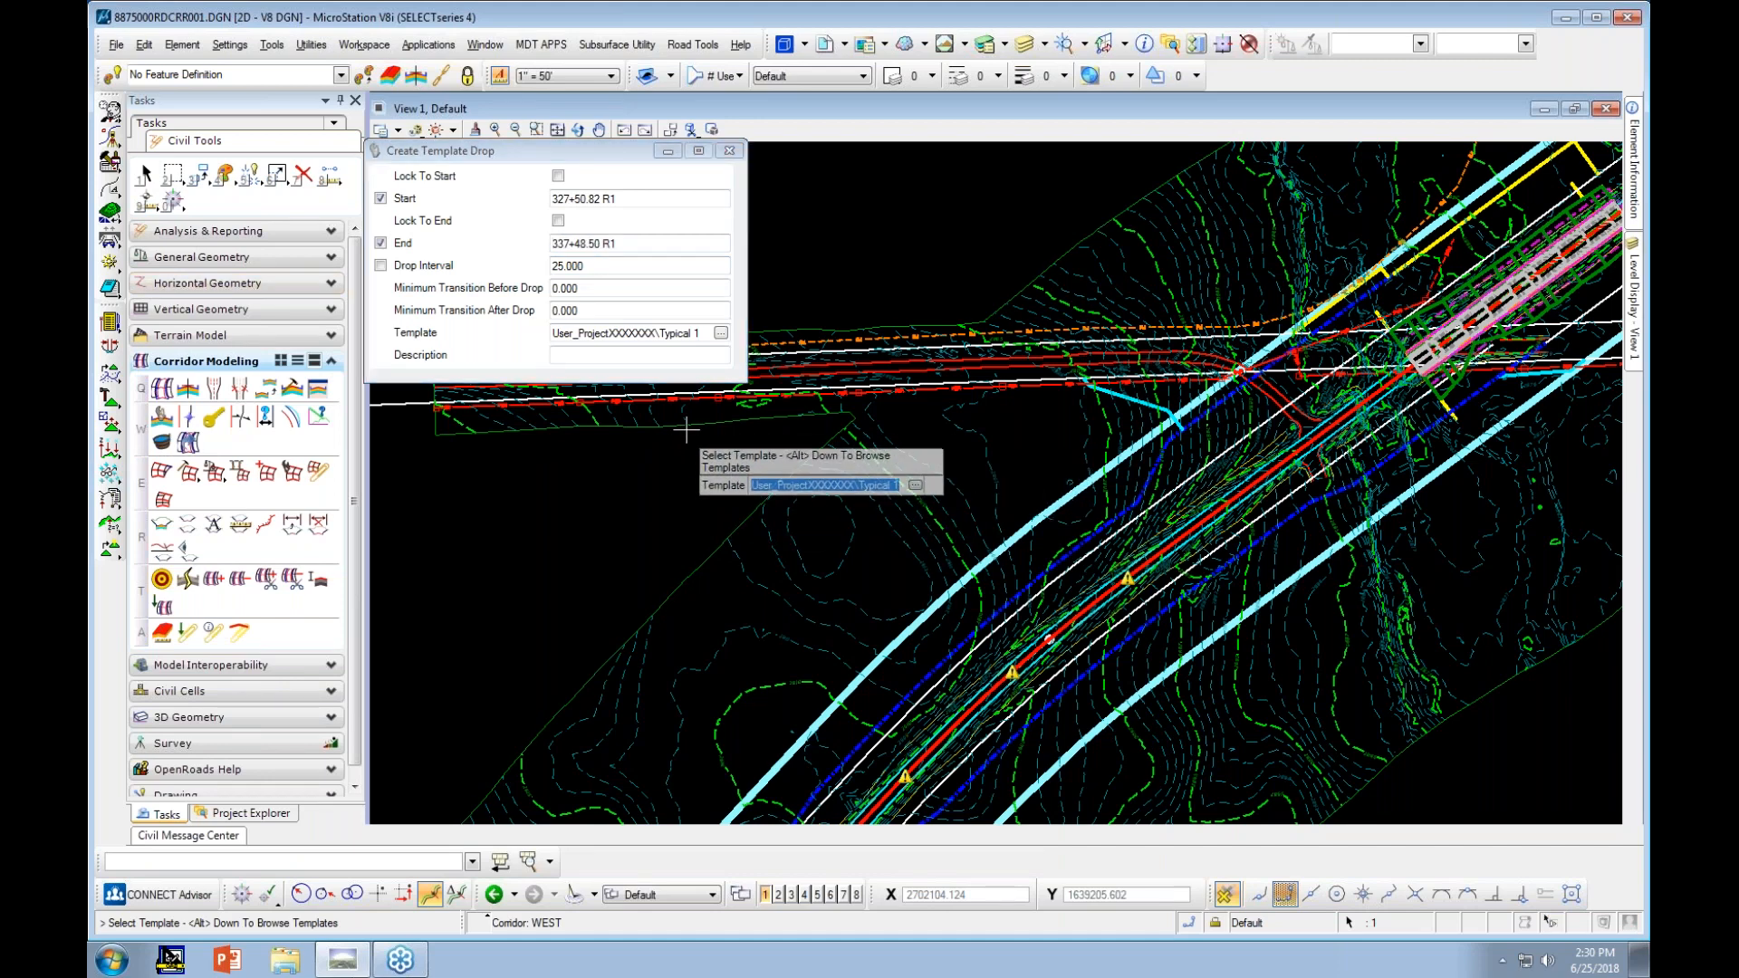
Accept the Typical 1 template, 25.000 drop interval, zero transitions and empty description to place the drop, and close the corridor objects
scroll(688, 430, "down", 2)
scroll(827, 514, "down", 1)
scroll(677, 625, "up", 1)
left_click(593, 549)
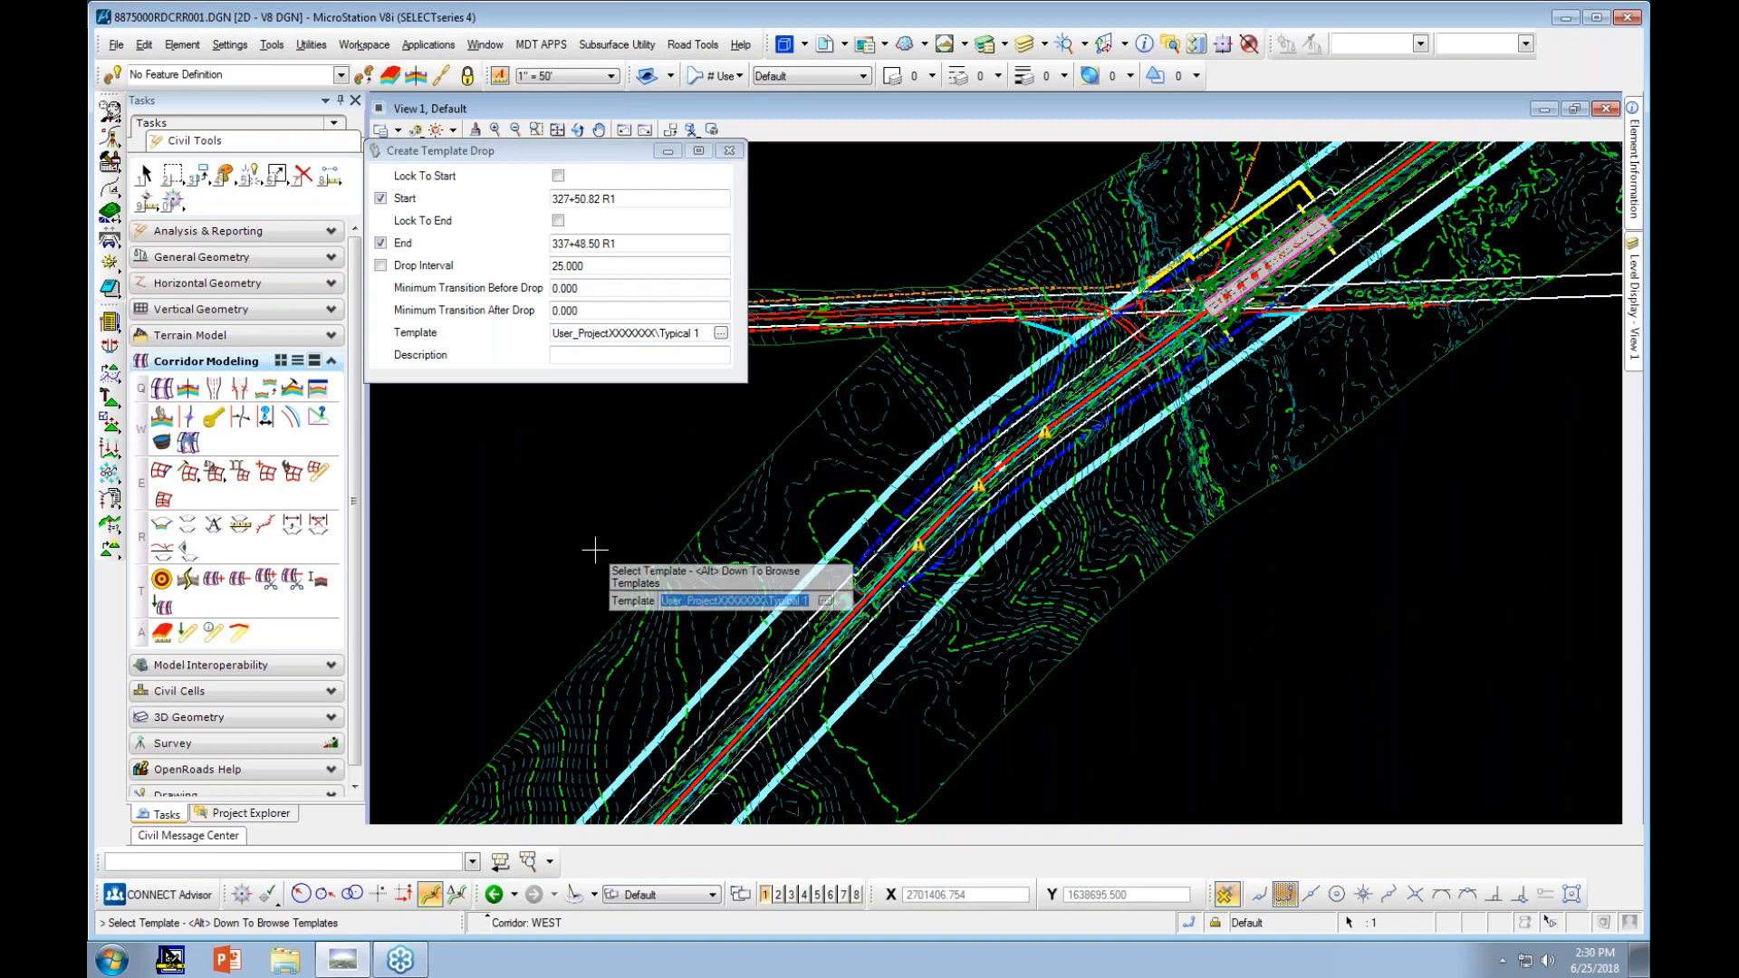
left_click(585, 520)
left_click(585, 520)
left_click(585, 520)
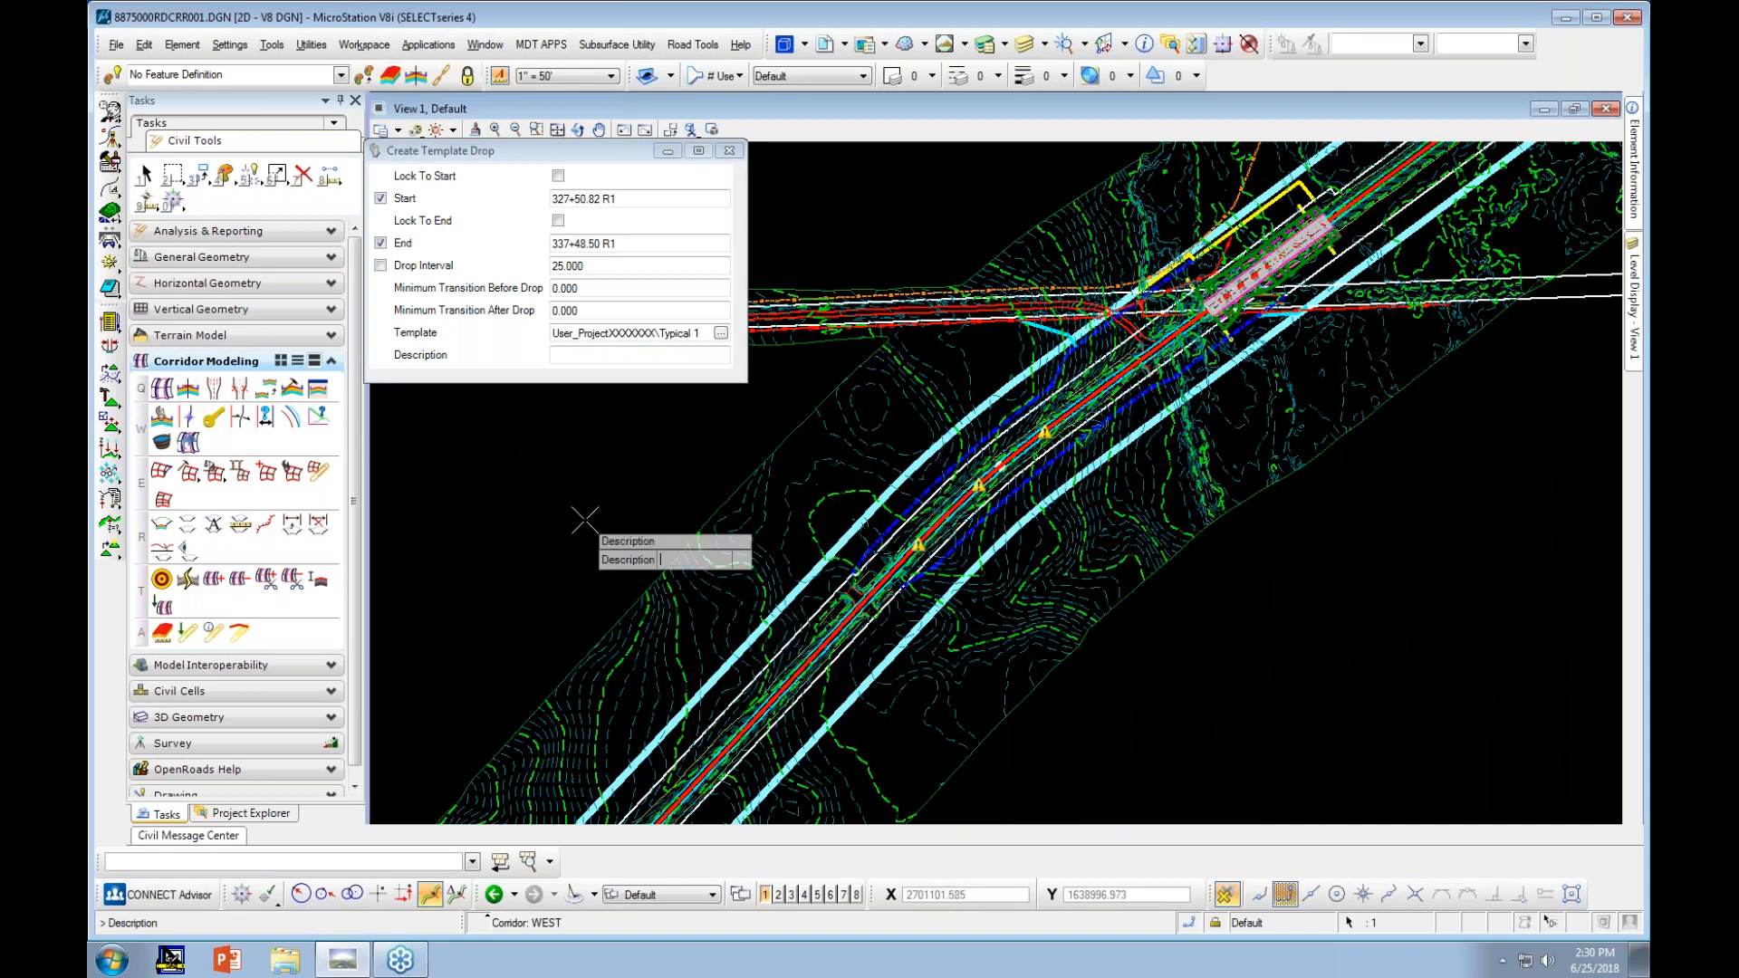
left_click(586, 520)
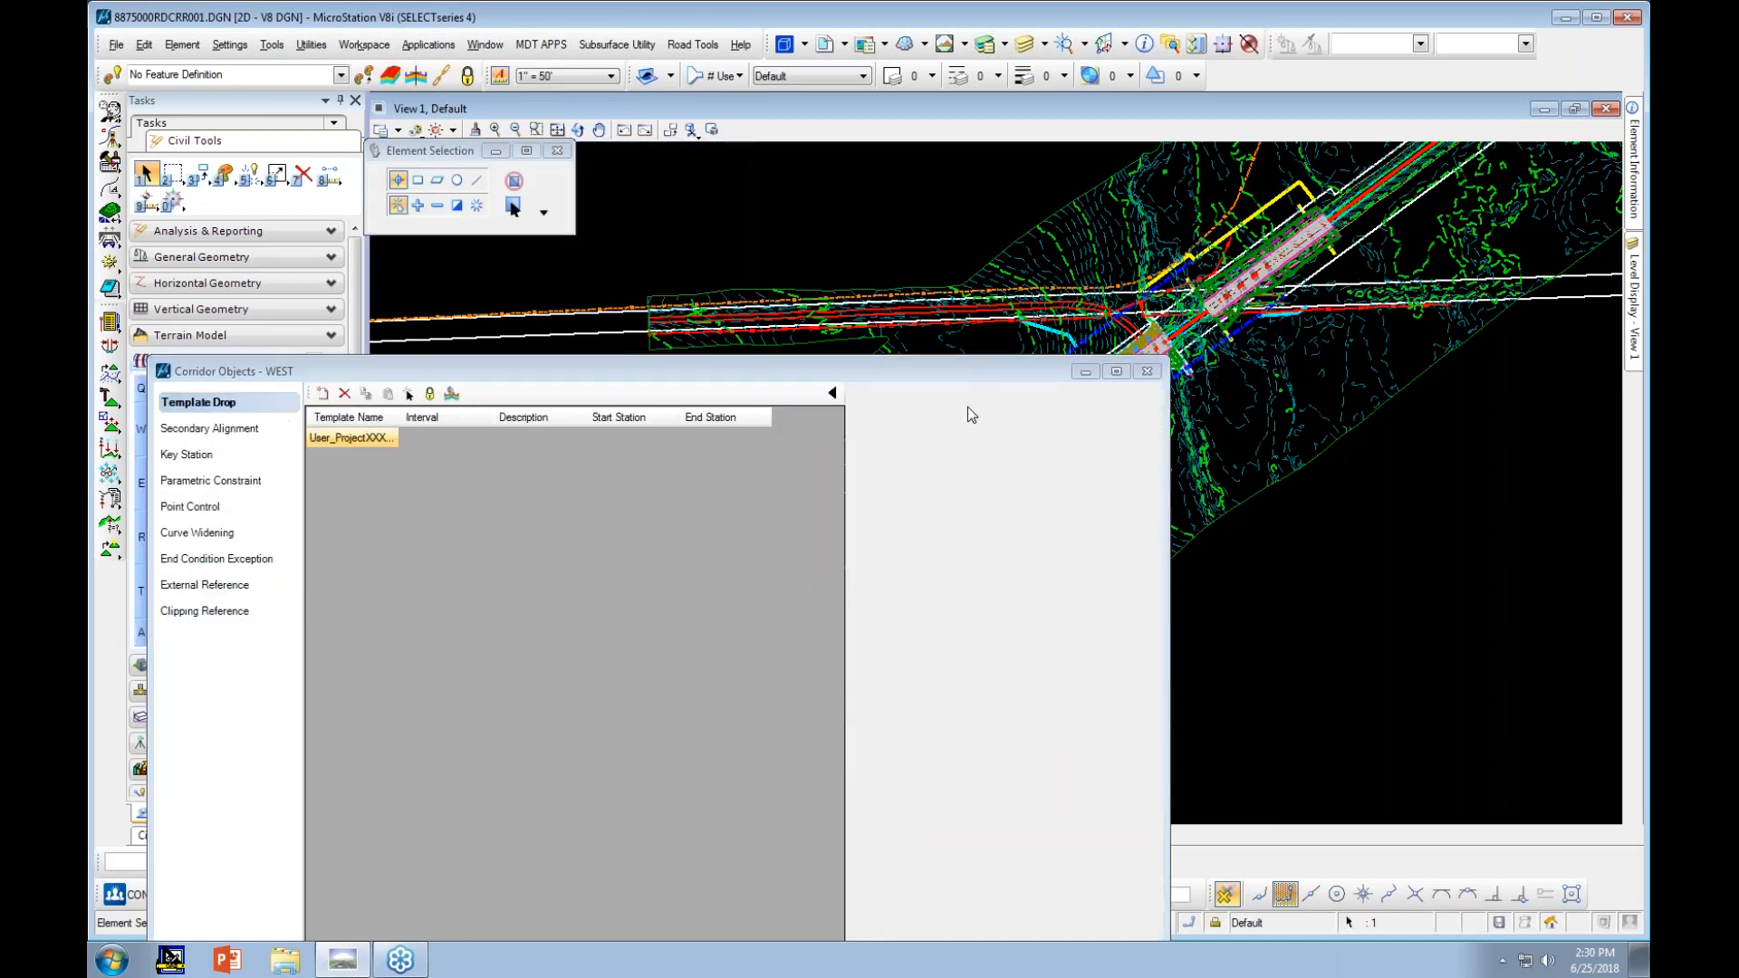
left_click(1148, 373)
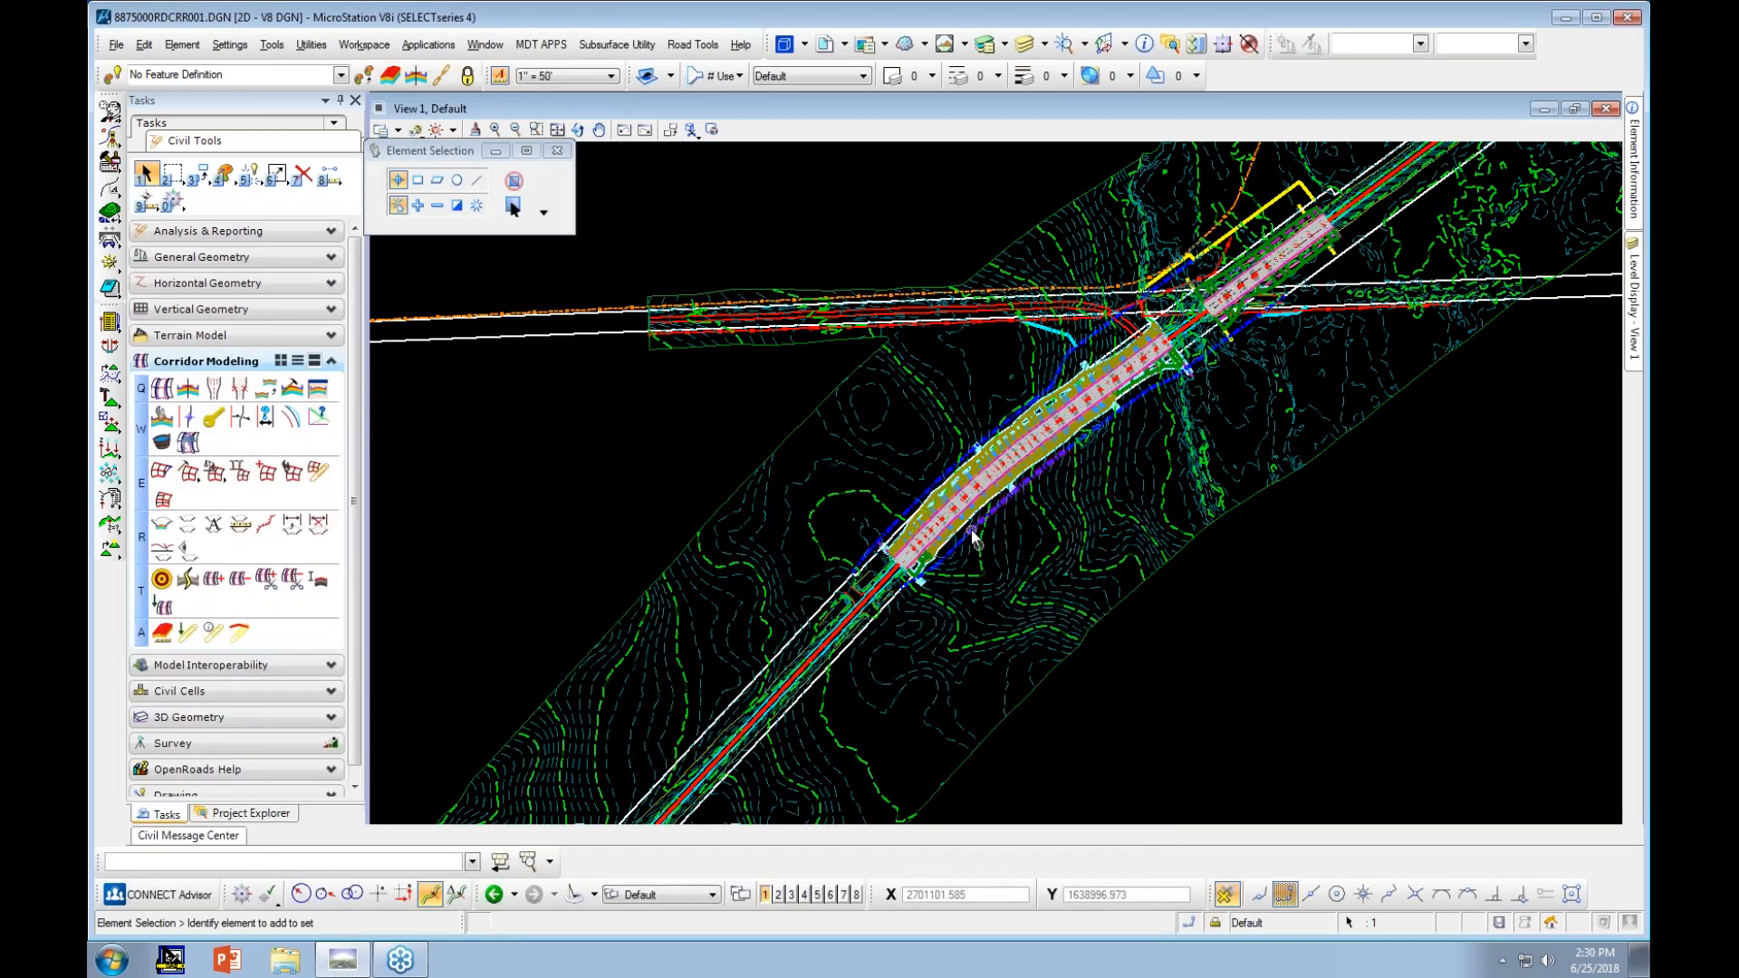
Switch to the Default-3D model and examine the curved roadway section of the WEST corridor from several angles
left_click(656, 897)
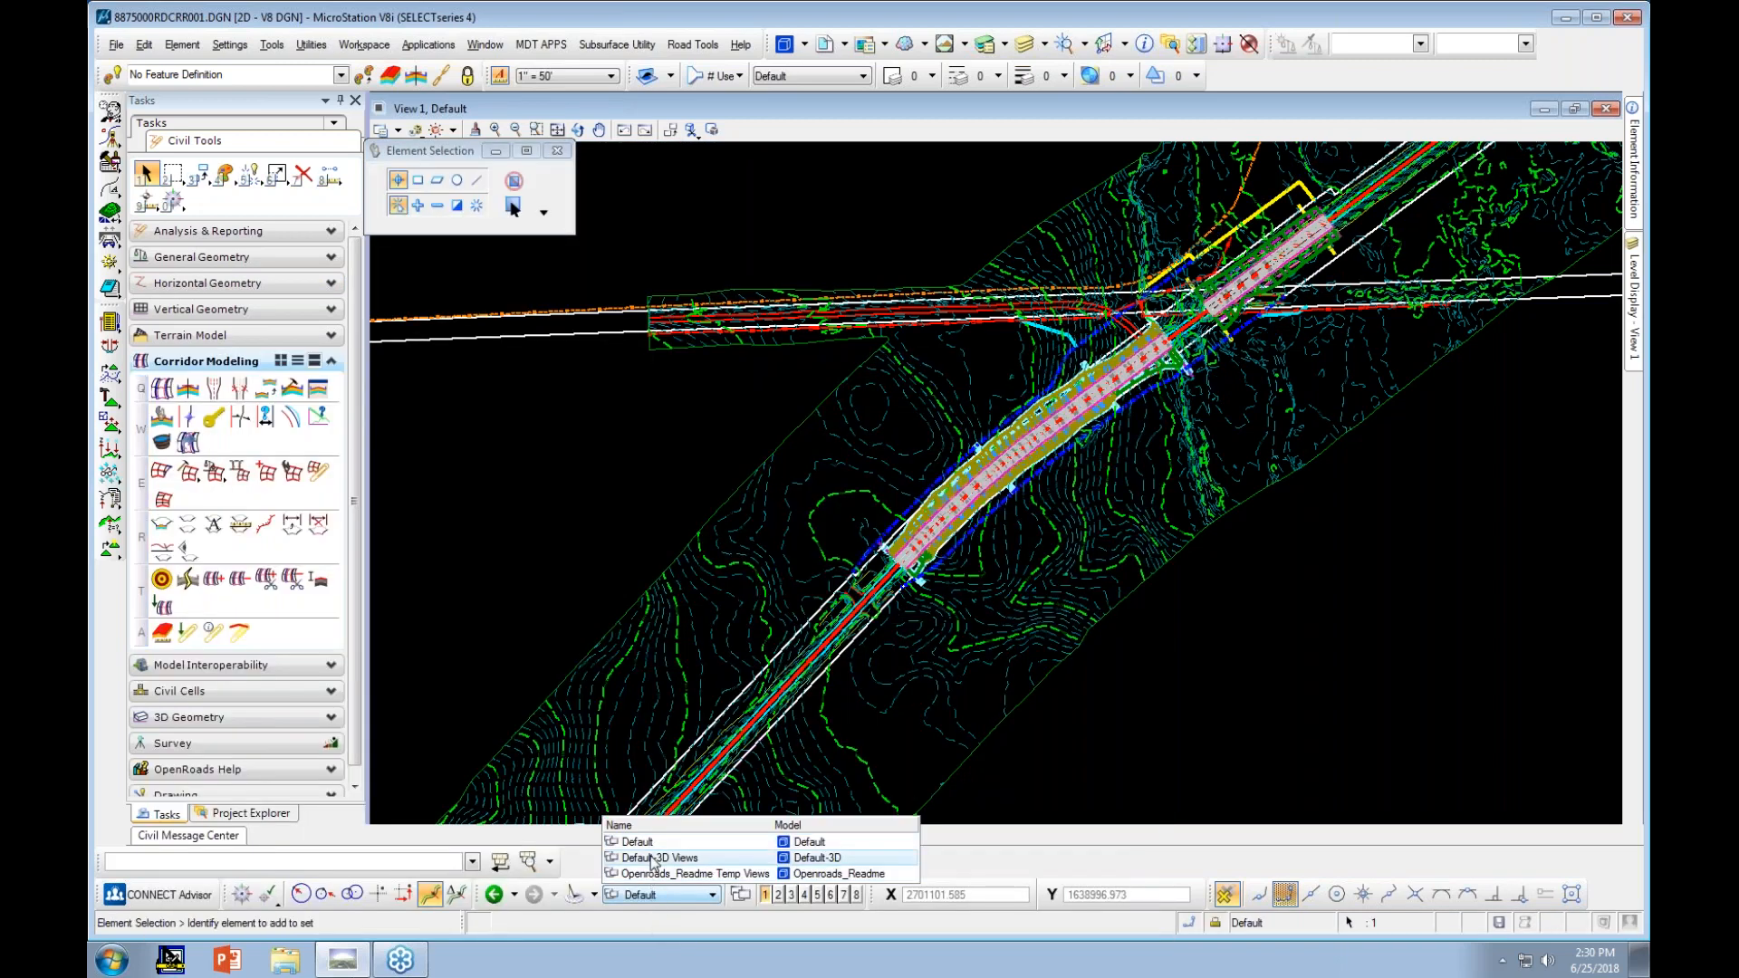
left_click(683, 843)
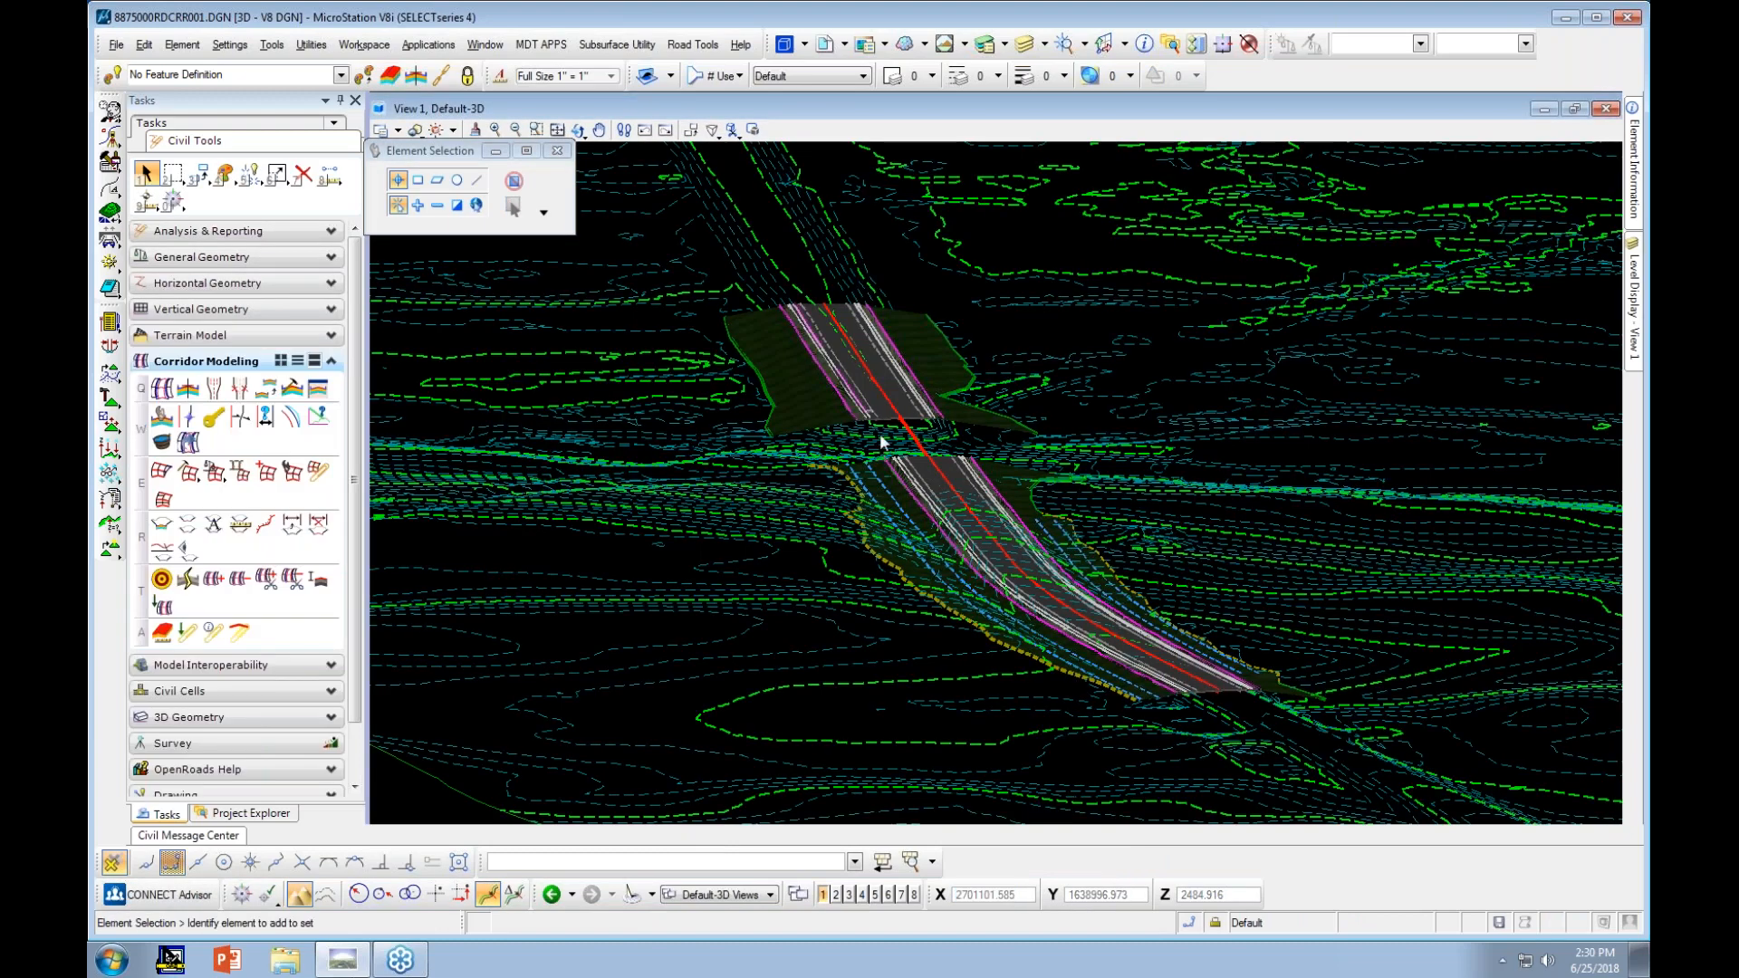
left_click(578, 129)
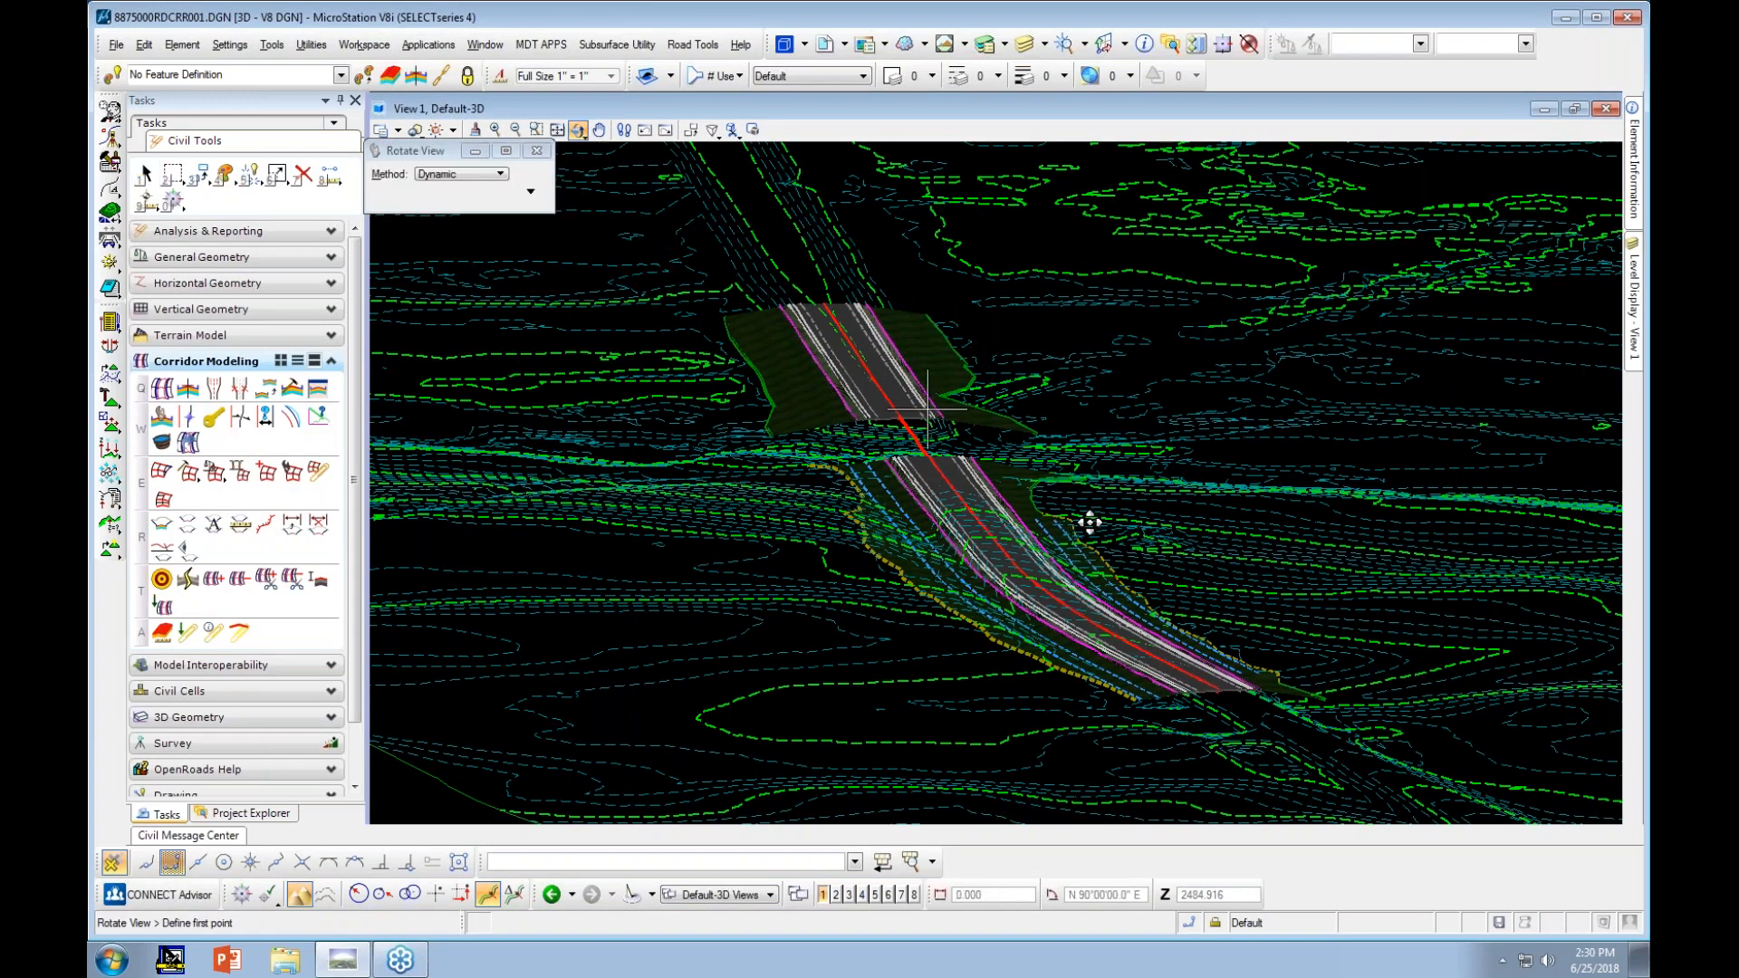
scroll(1137, 675, "up", 2)
left_click_drag(1147, 695, 1060, 679)
scroll(975, 730, "up", 2)
scroll(975, 730, "up", 2)
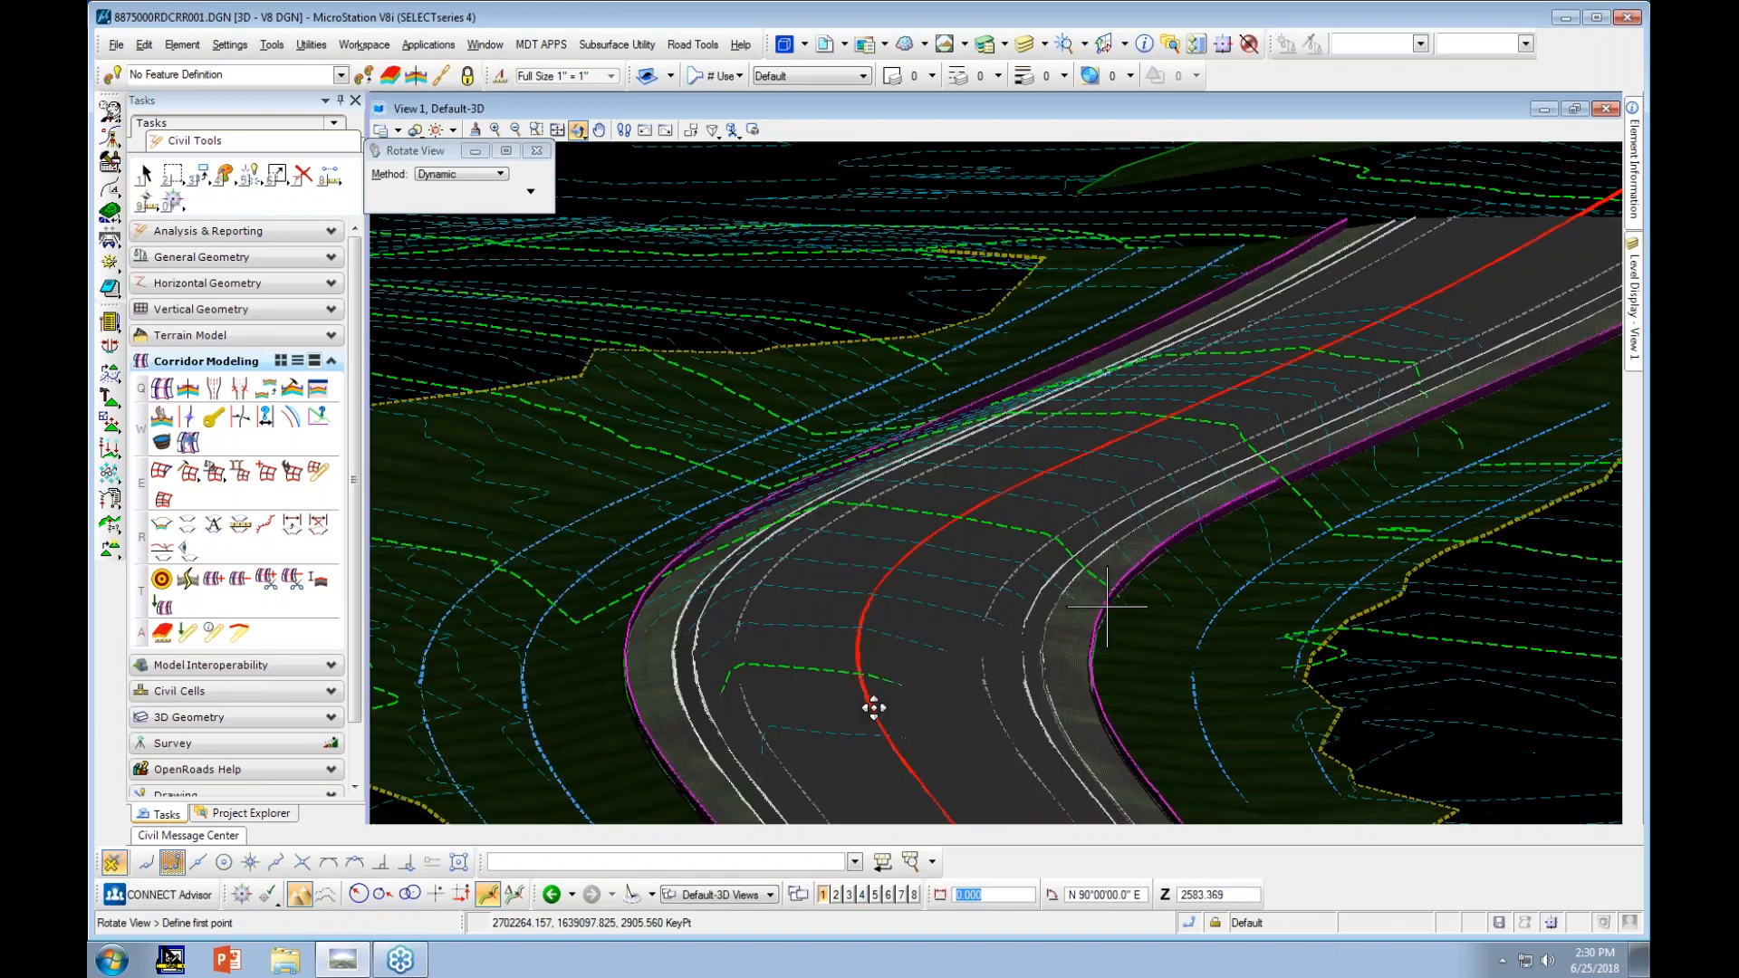
middle_click_drag(869, 706, 994, 508)
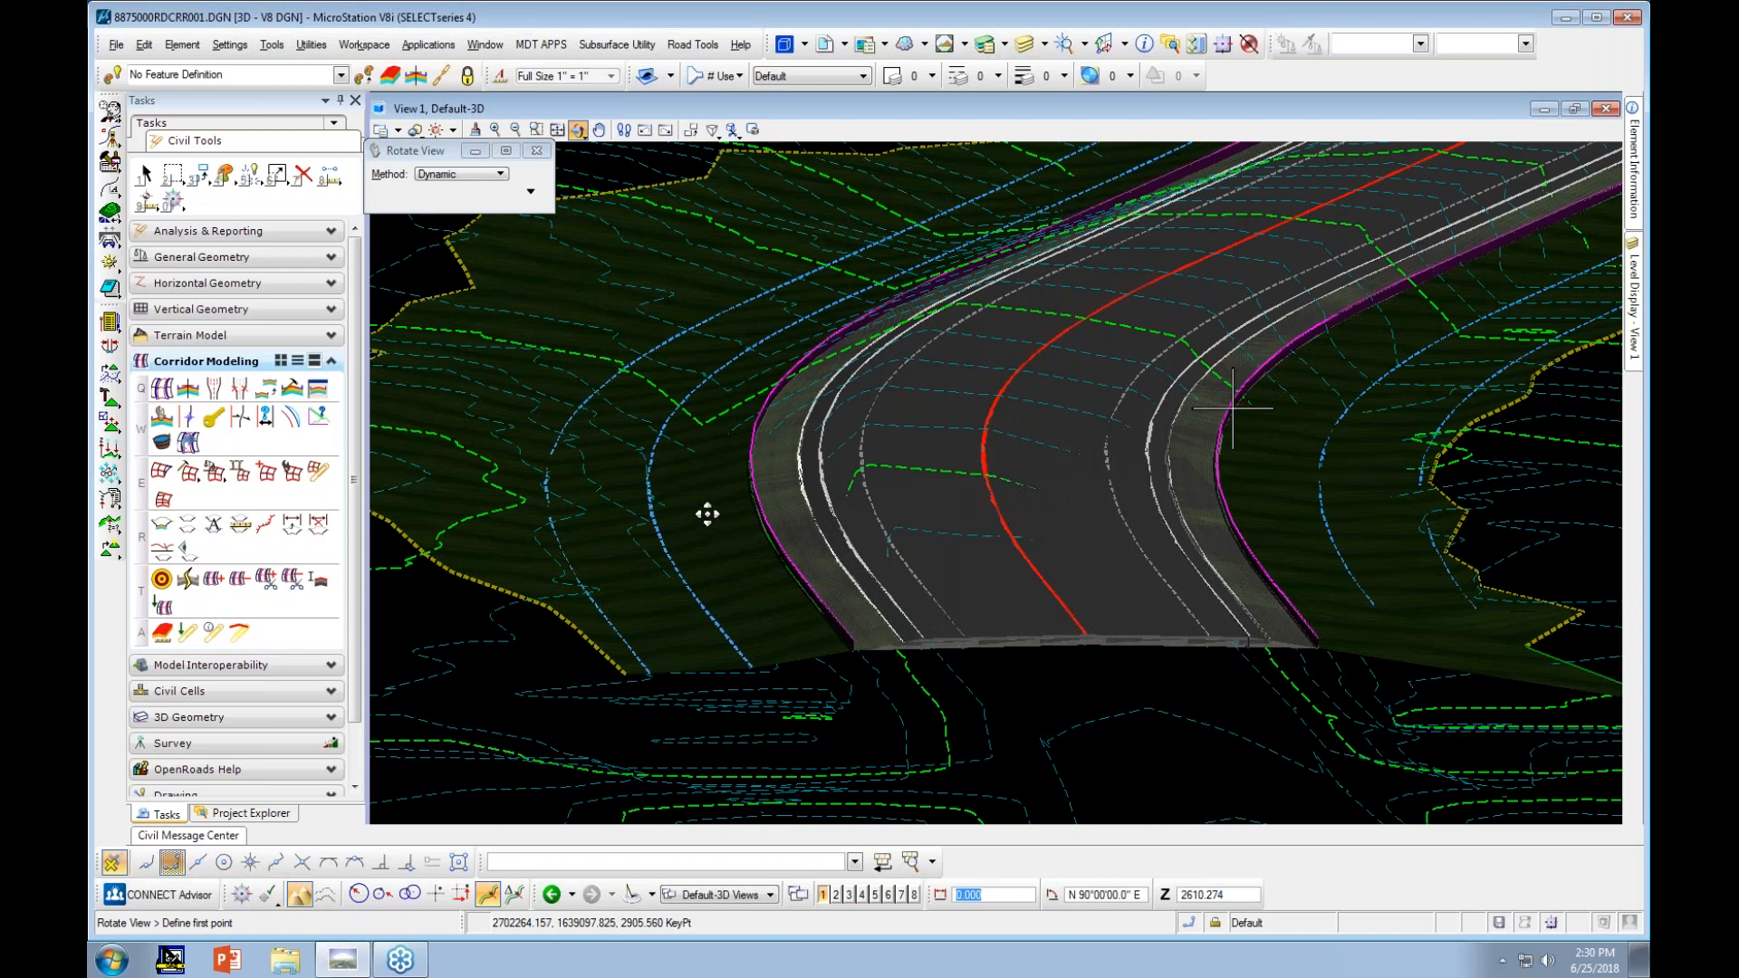
left_click_drag(687, 516, 1154, 489)
Inspect the gap between the two corridors and their end conditions around it in 3D
left_click(1076, 459)
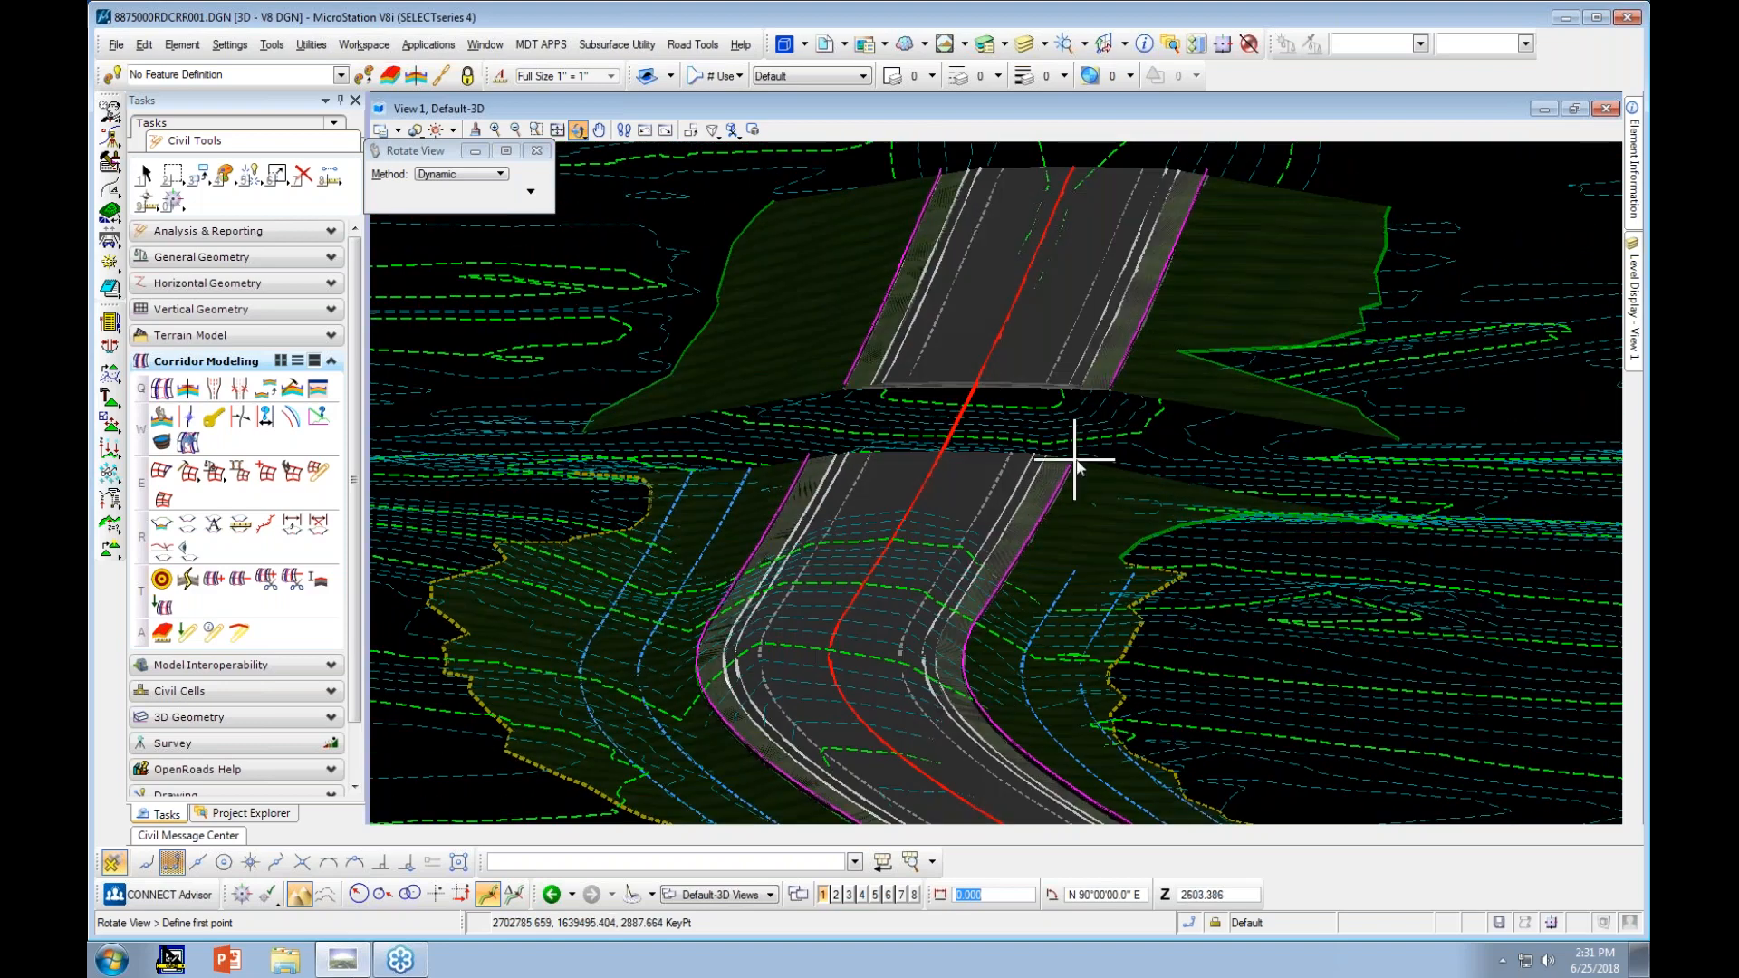
left_click_drag(1109, 590, 987, 594)
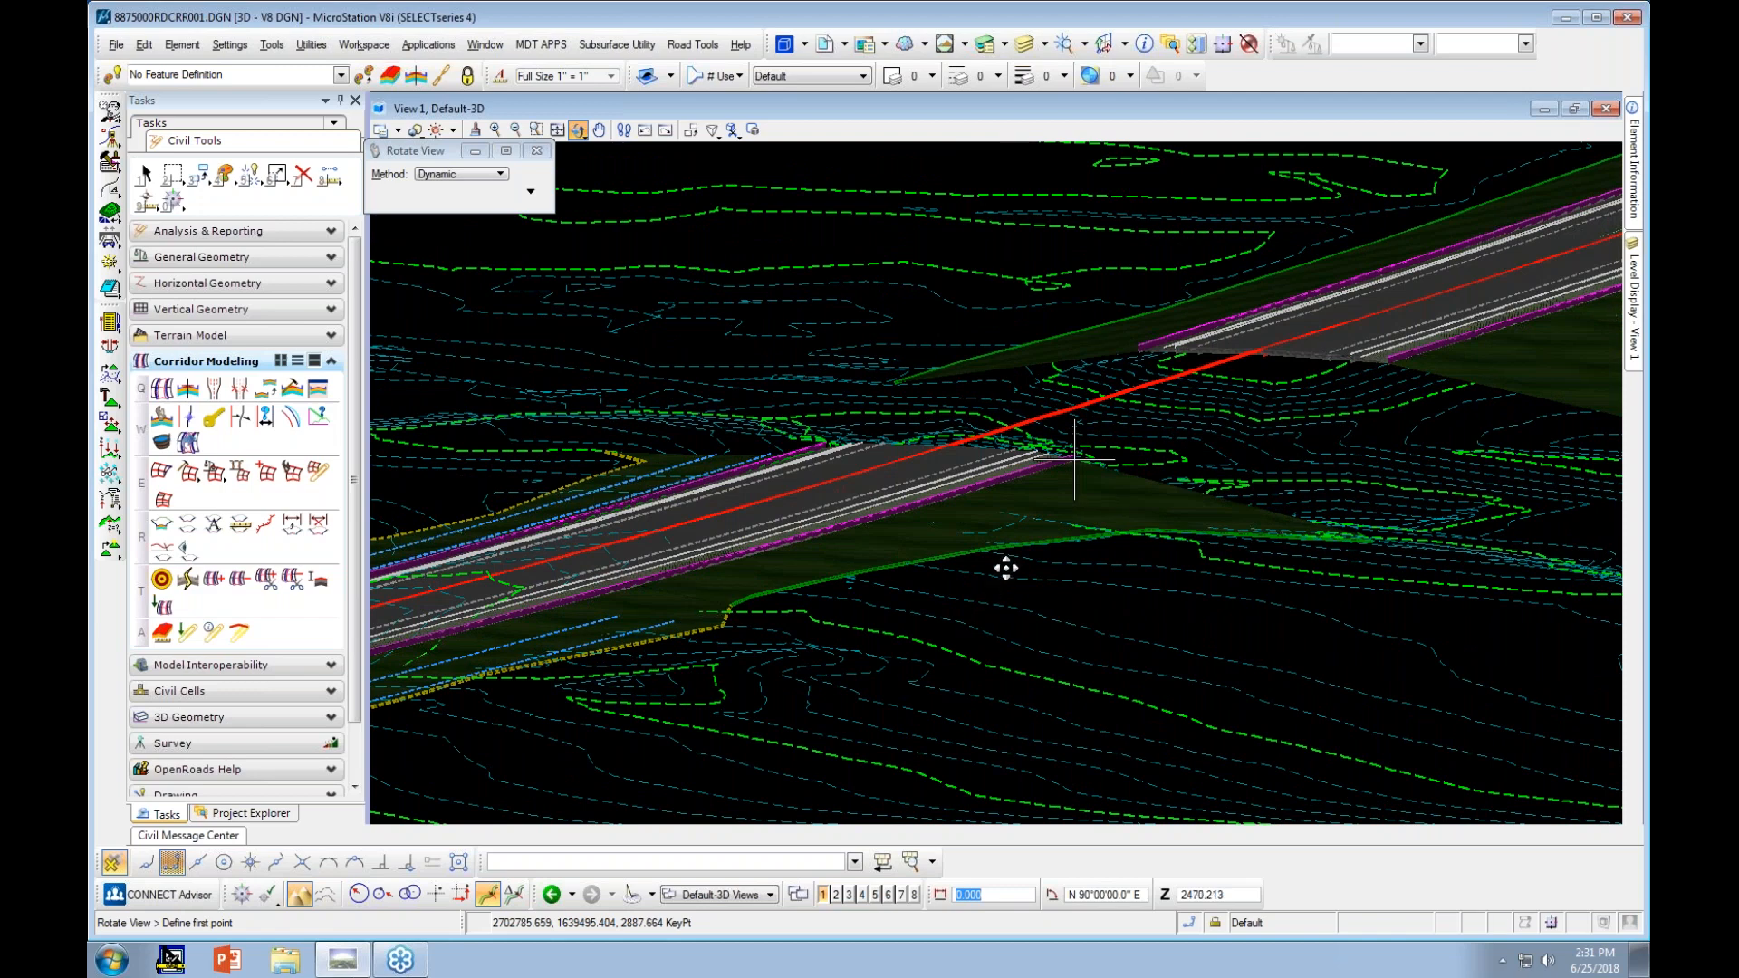
left_click_drag(846, 547, 1001, 589)
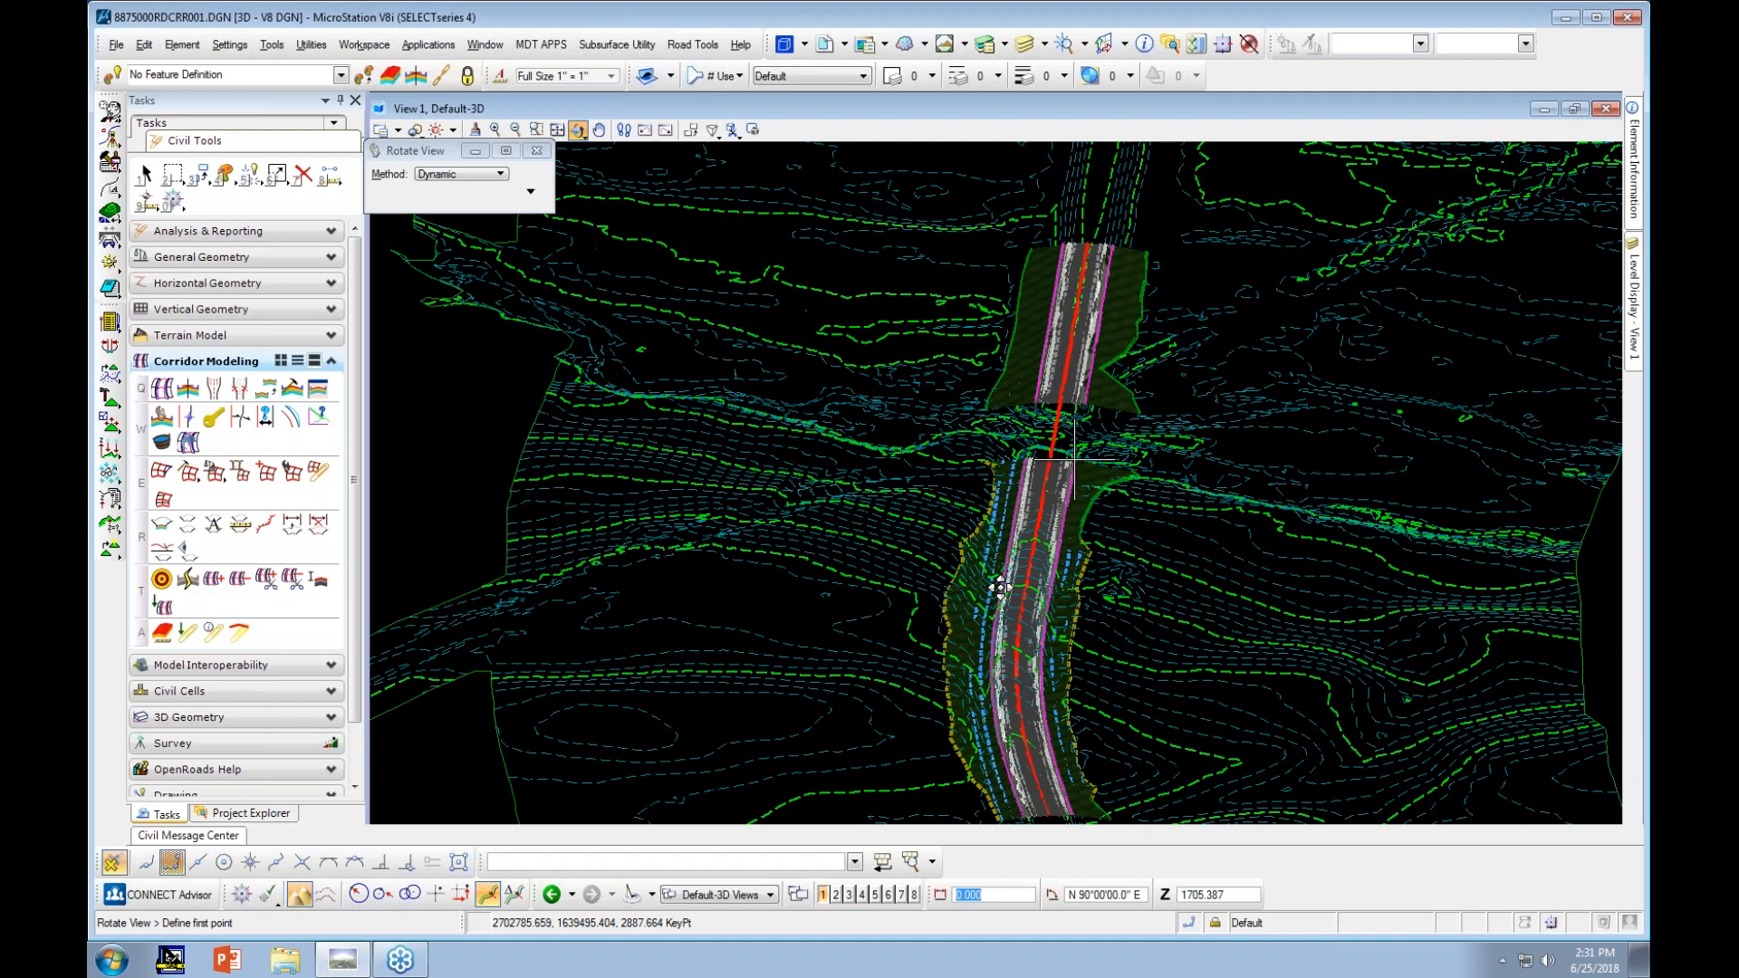
right_click(738, 535)
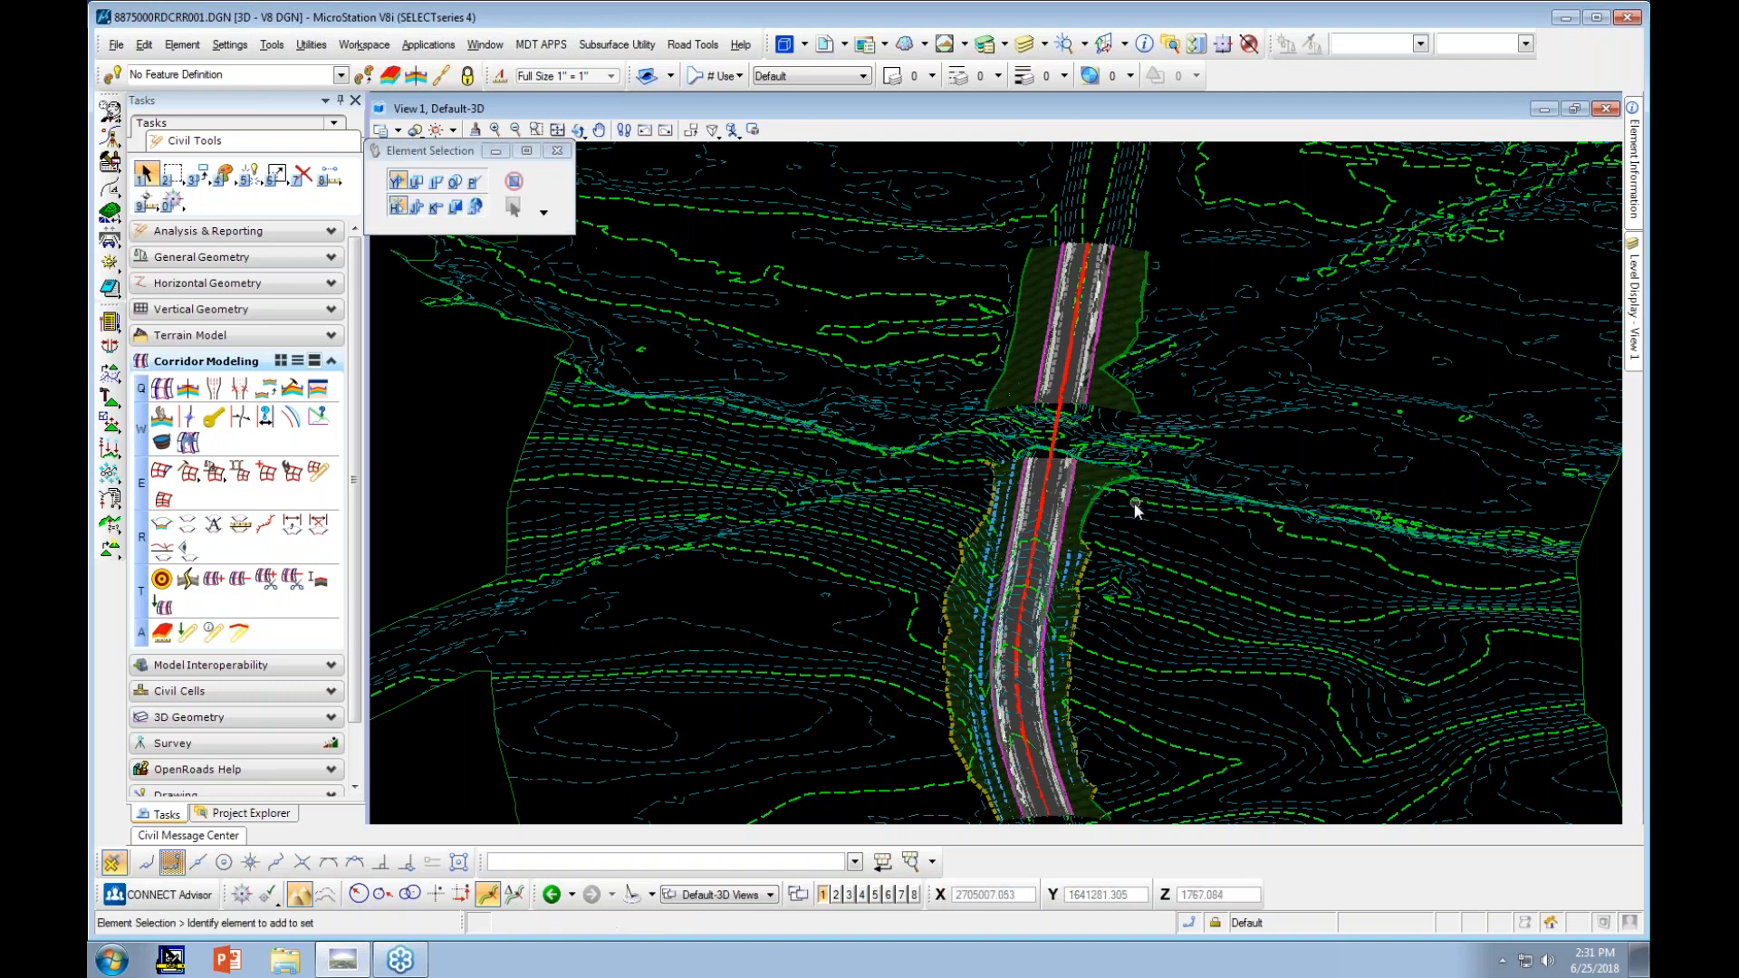
scroll(1123, 512, "up", 2)
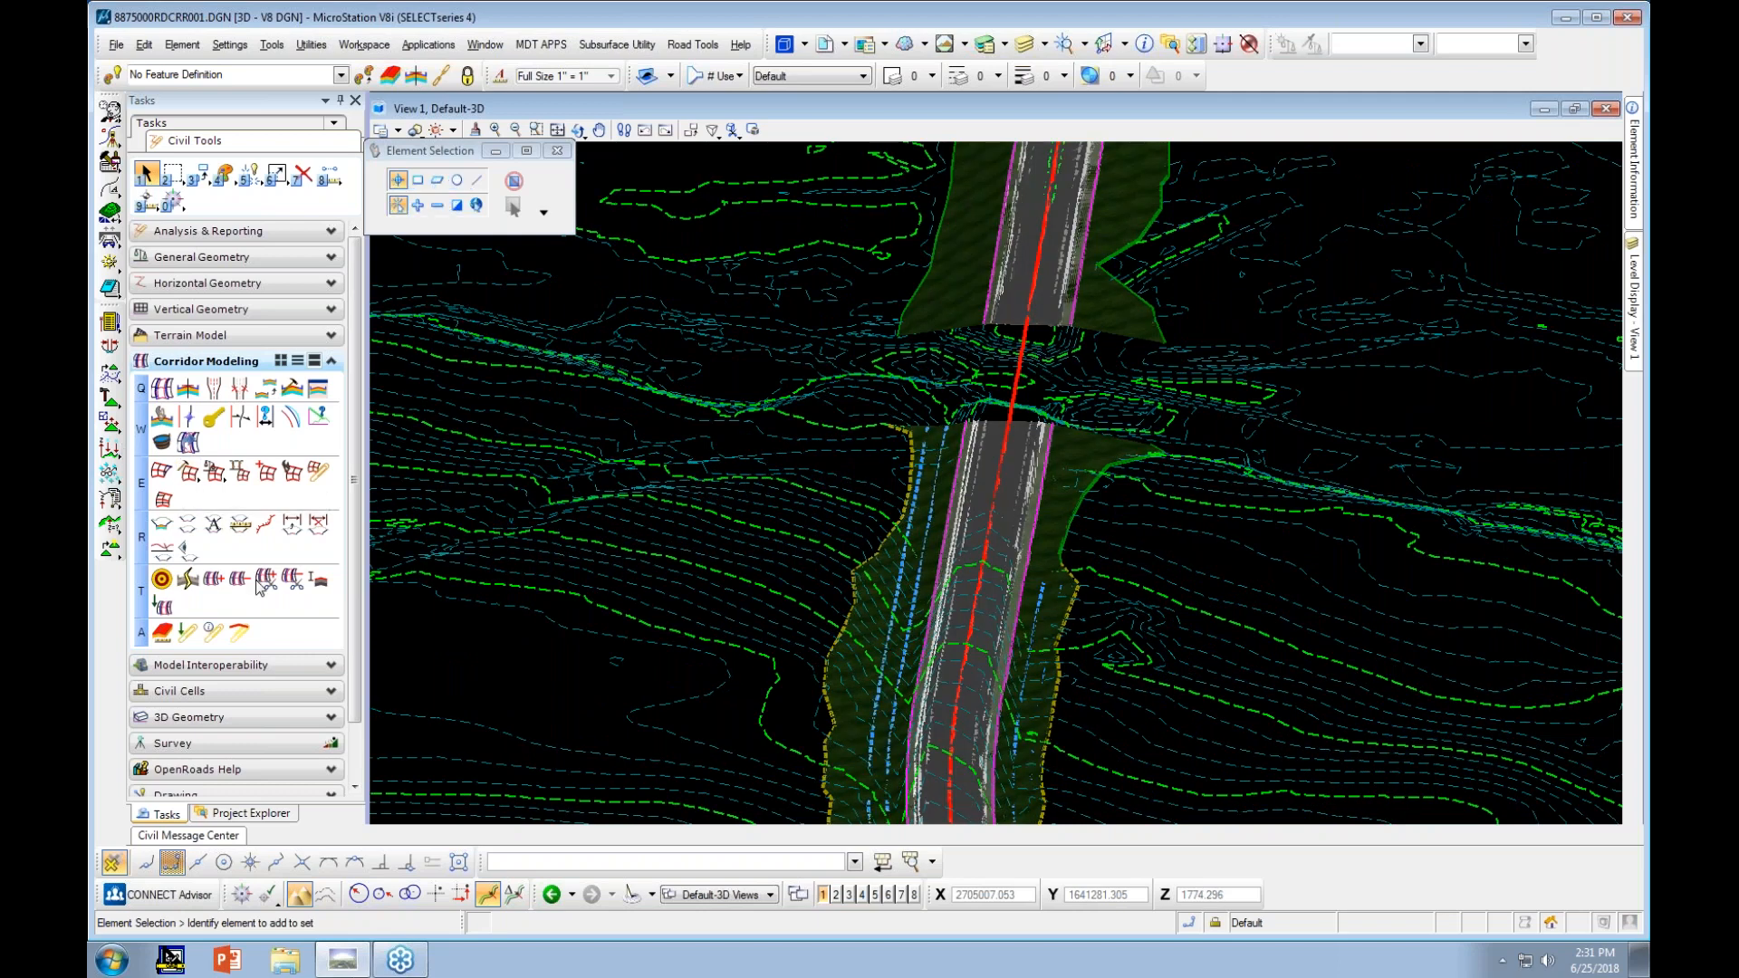
Return to the Default plan model and examine the start of the WEST corridor against the existing right-of-way line
left_click(697, 895)
left_click(706, 843)
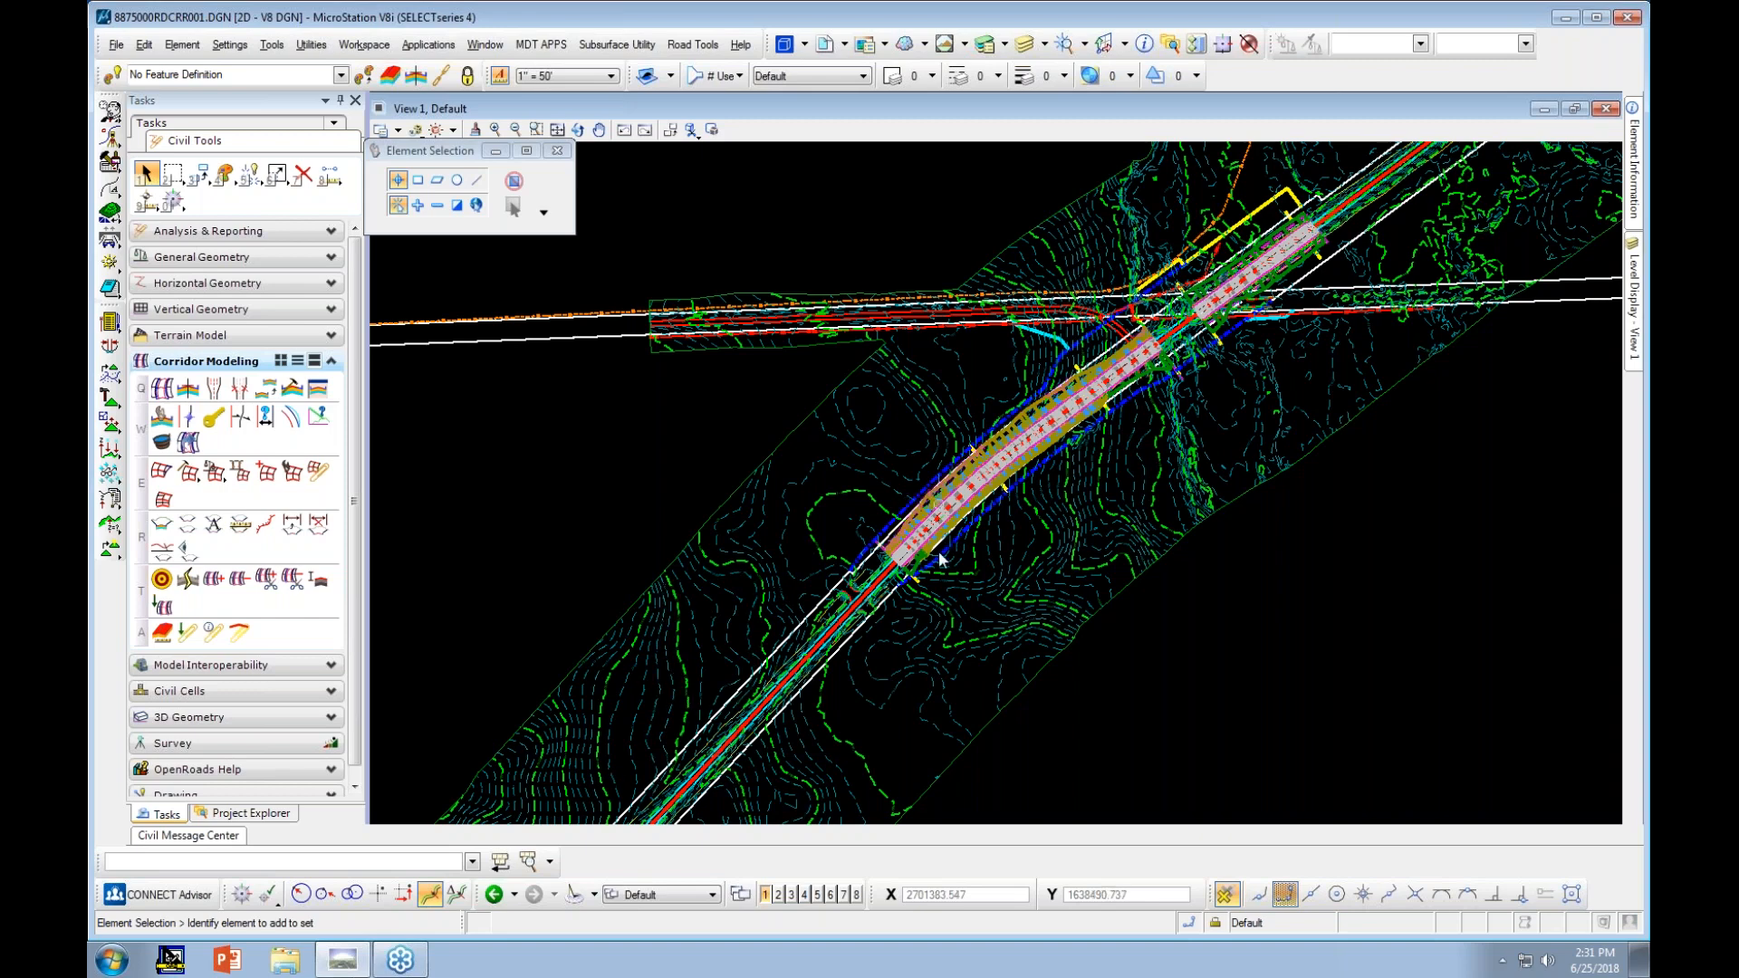
scroll(913, 579, "up", 1)
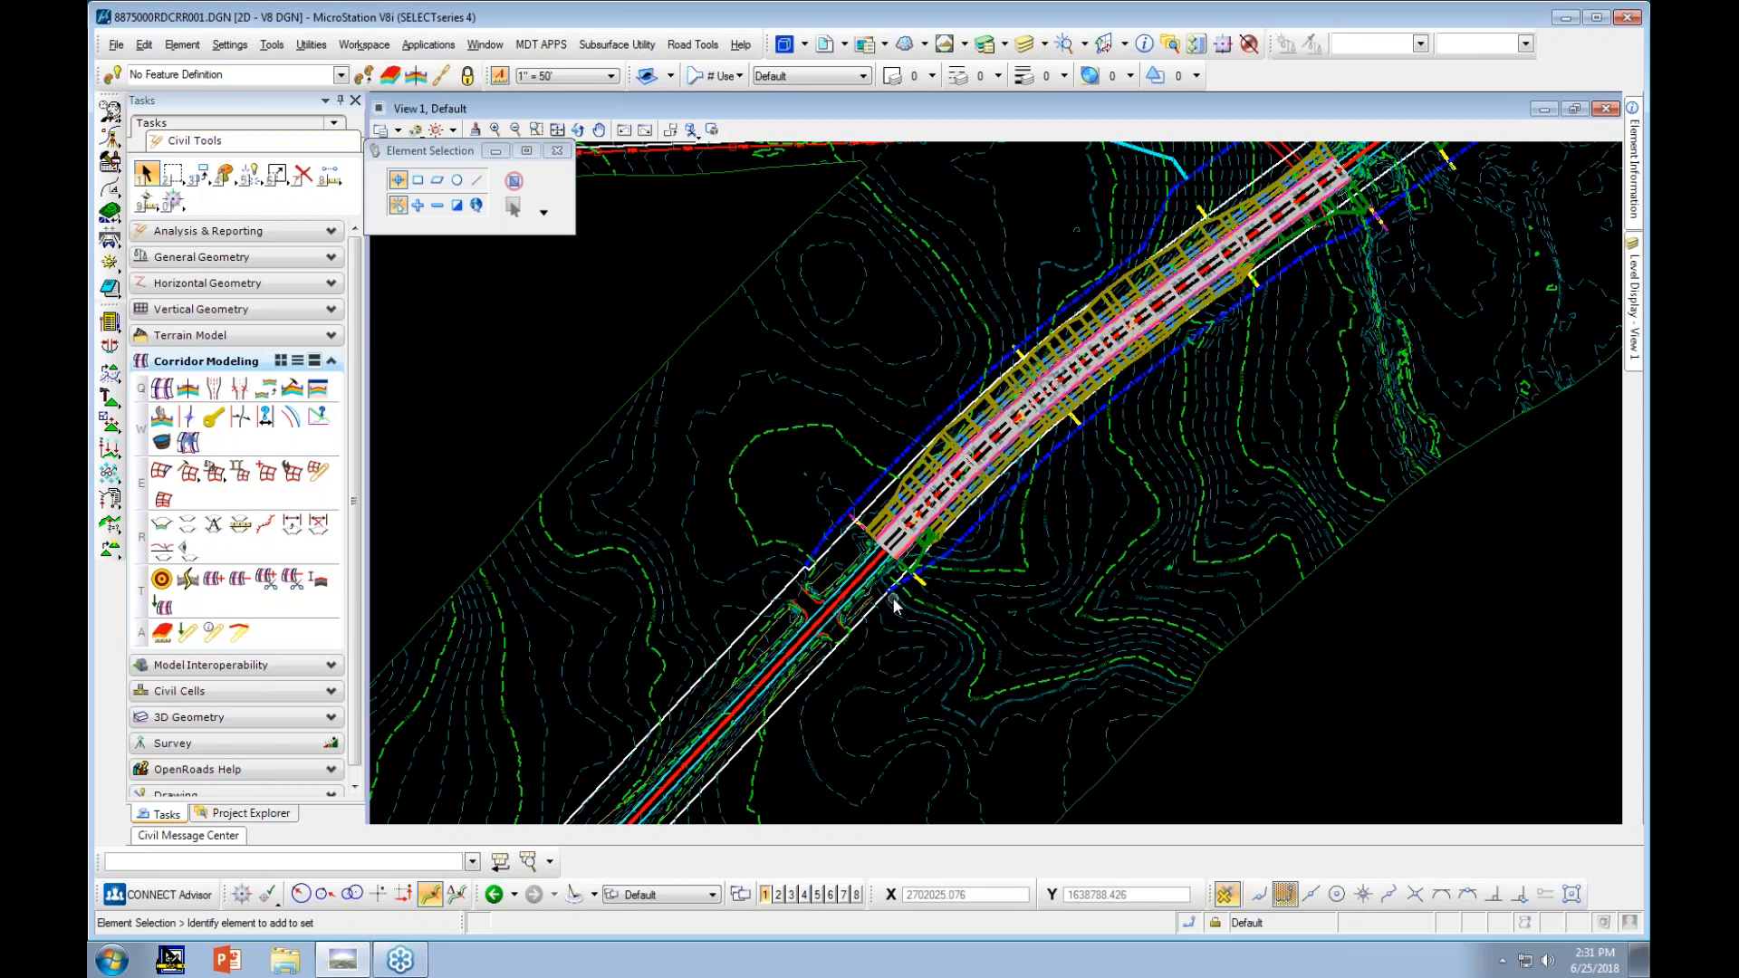
scroll(901, 589, "up", 1)
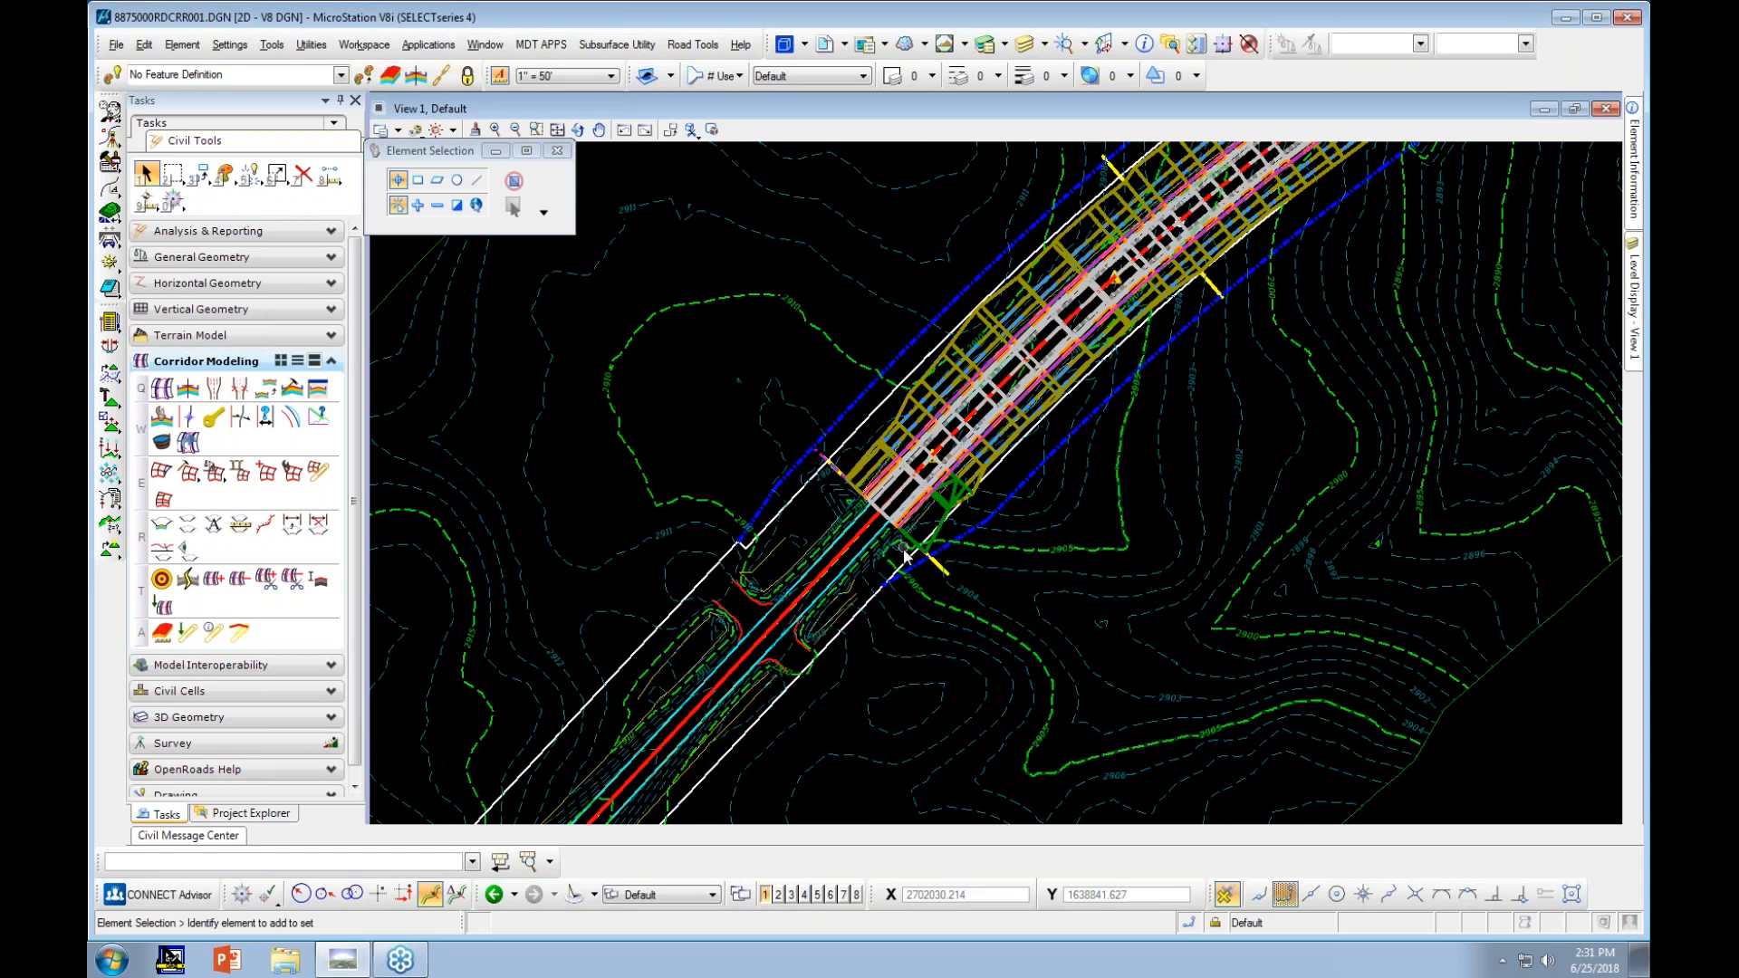
mouse_move(906, 562)
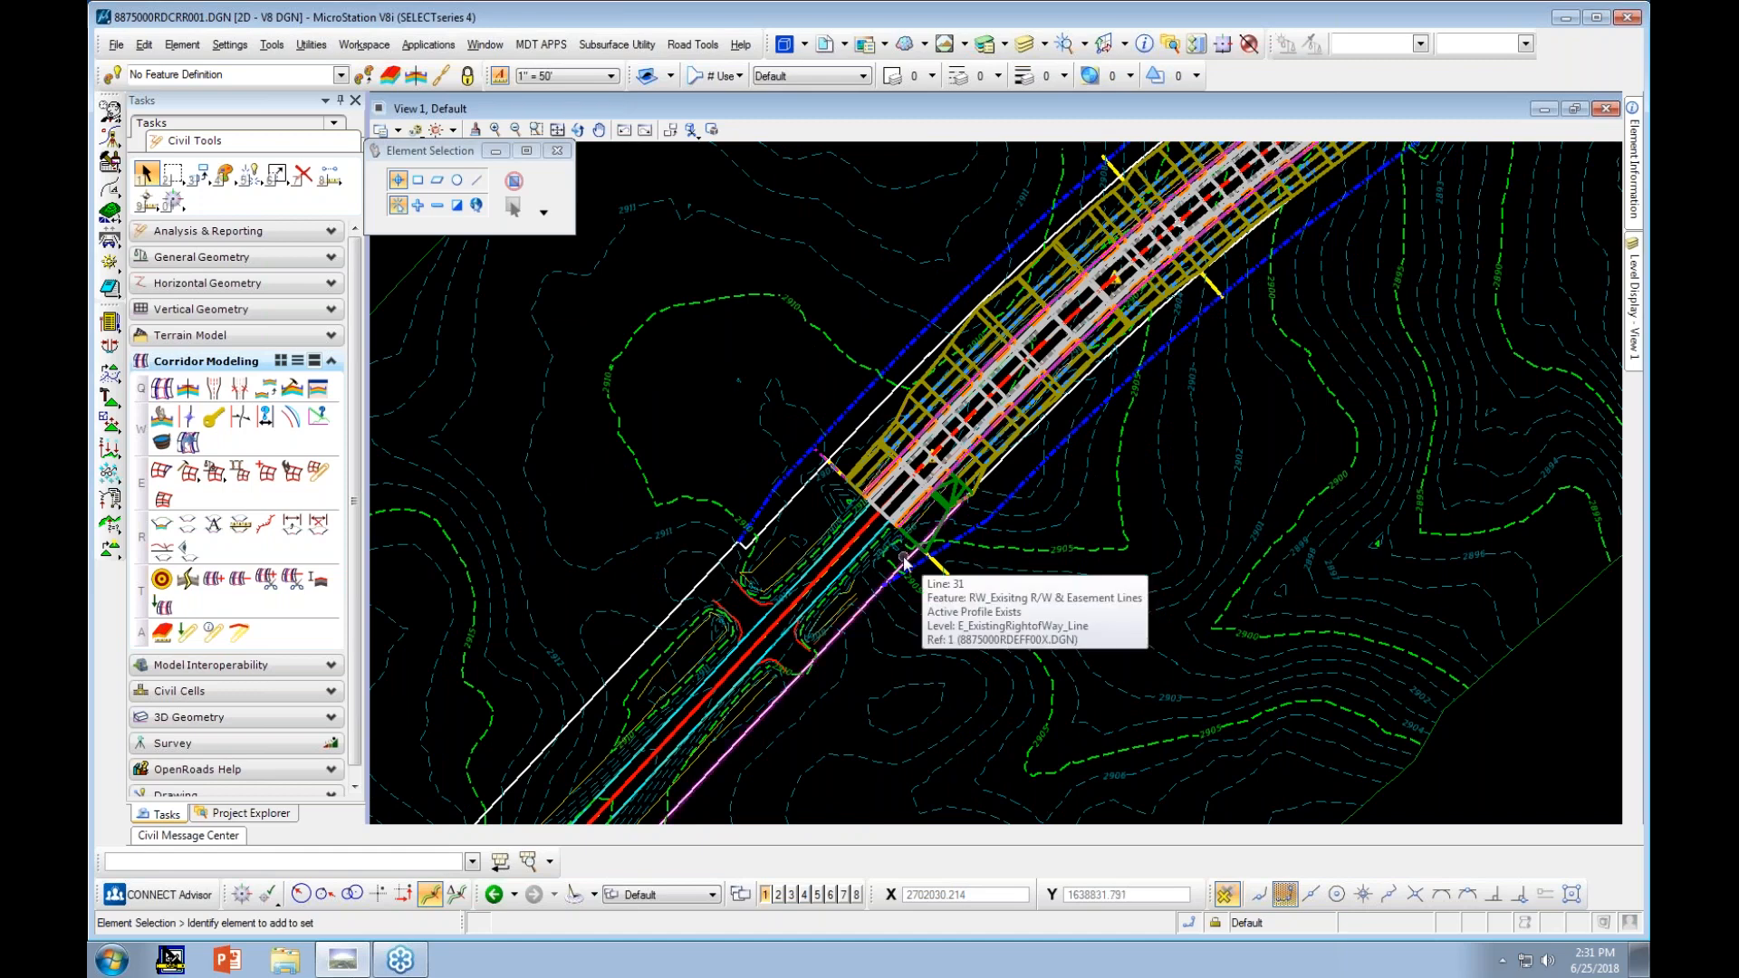
scroll(913, 555, "up", 2)
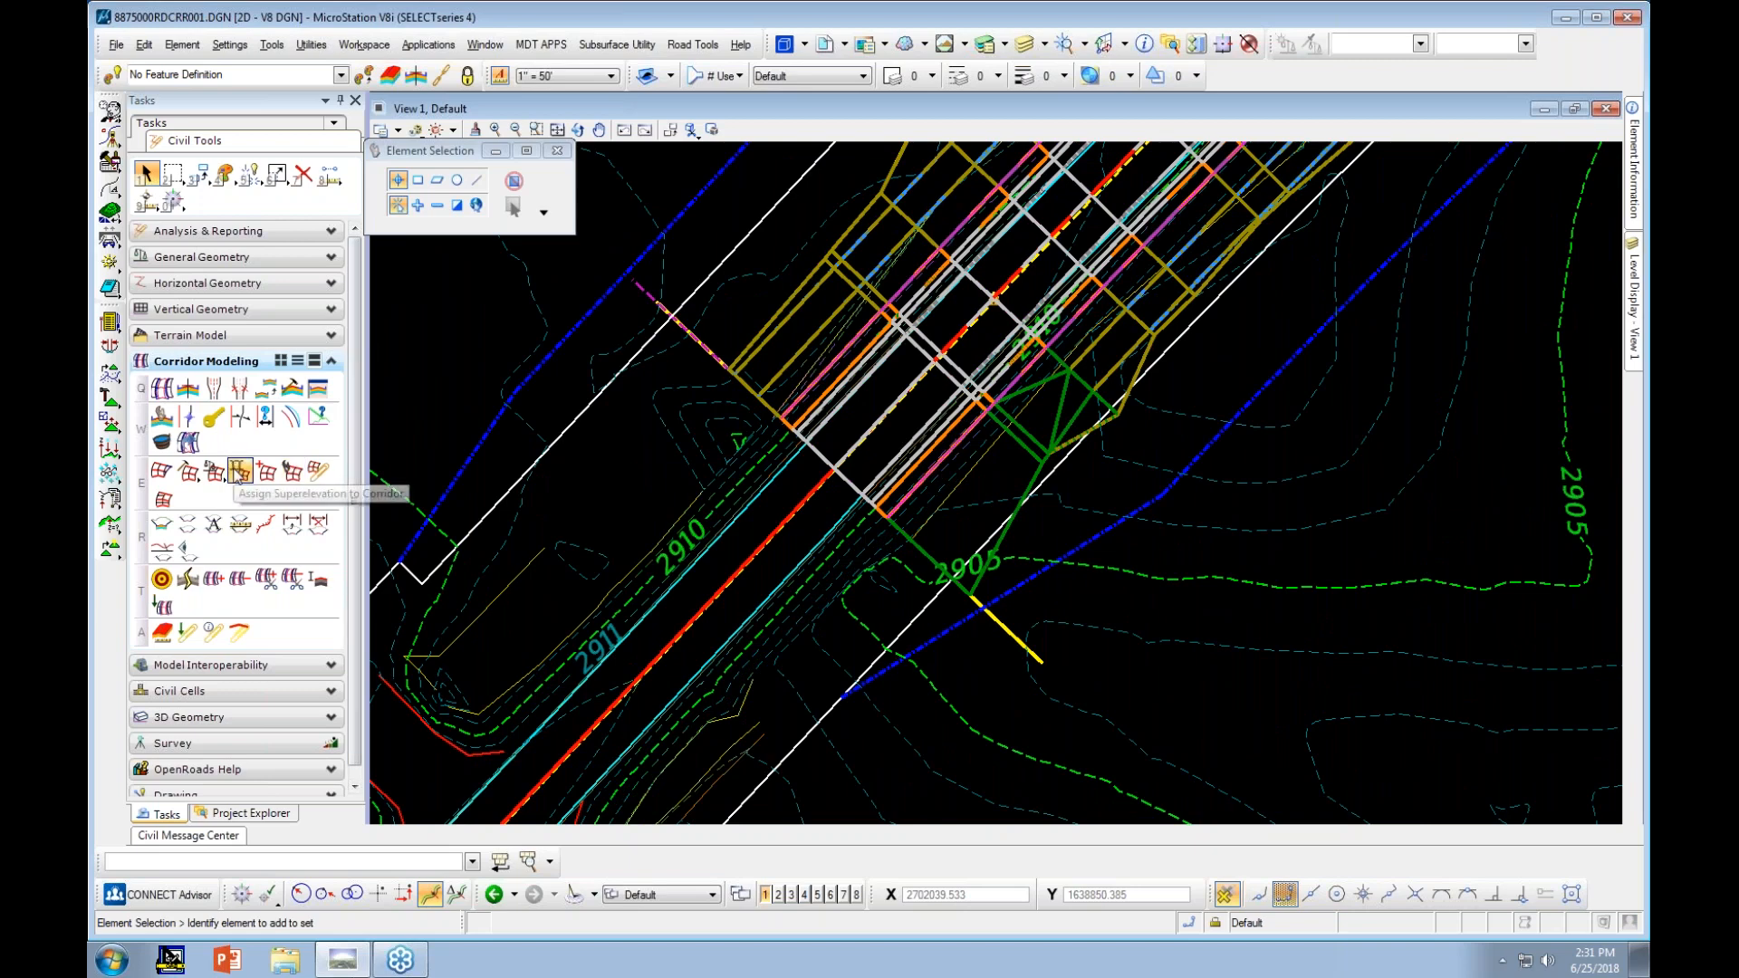
Attach 8875000RDSUP001 from the Management folder as a reference, using the Default model, Coincident - World orientation and No Nesting
left_click(238, 472)
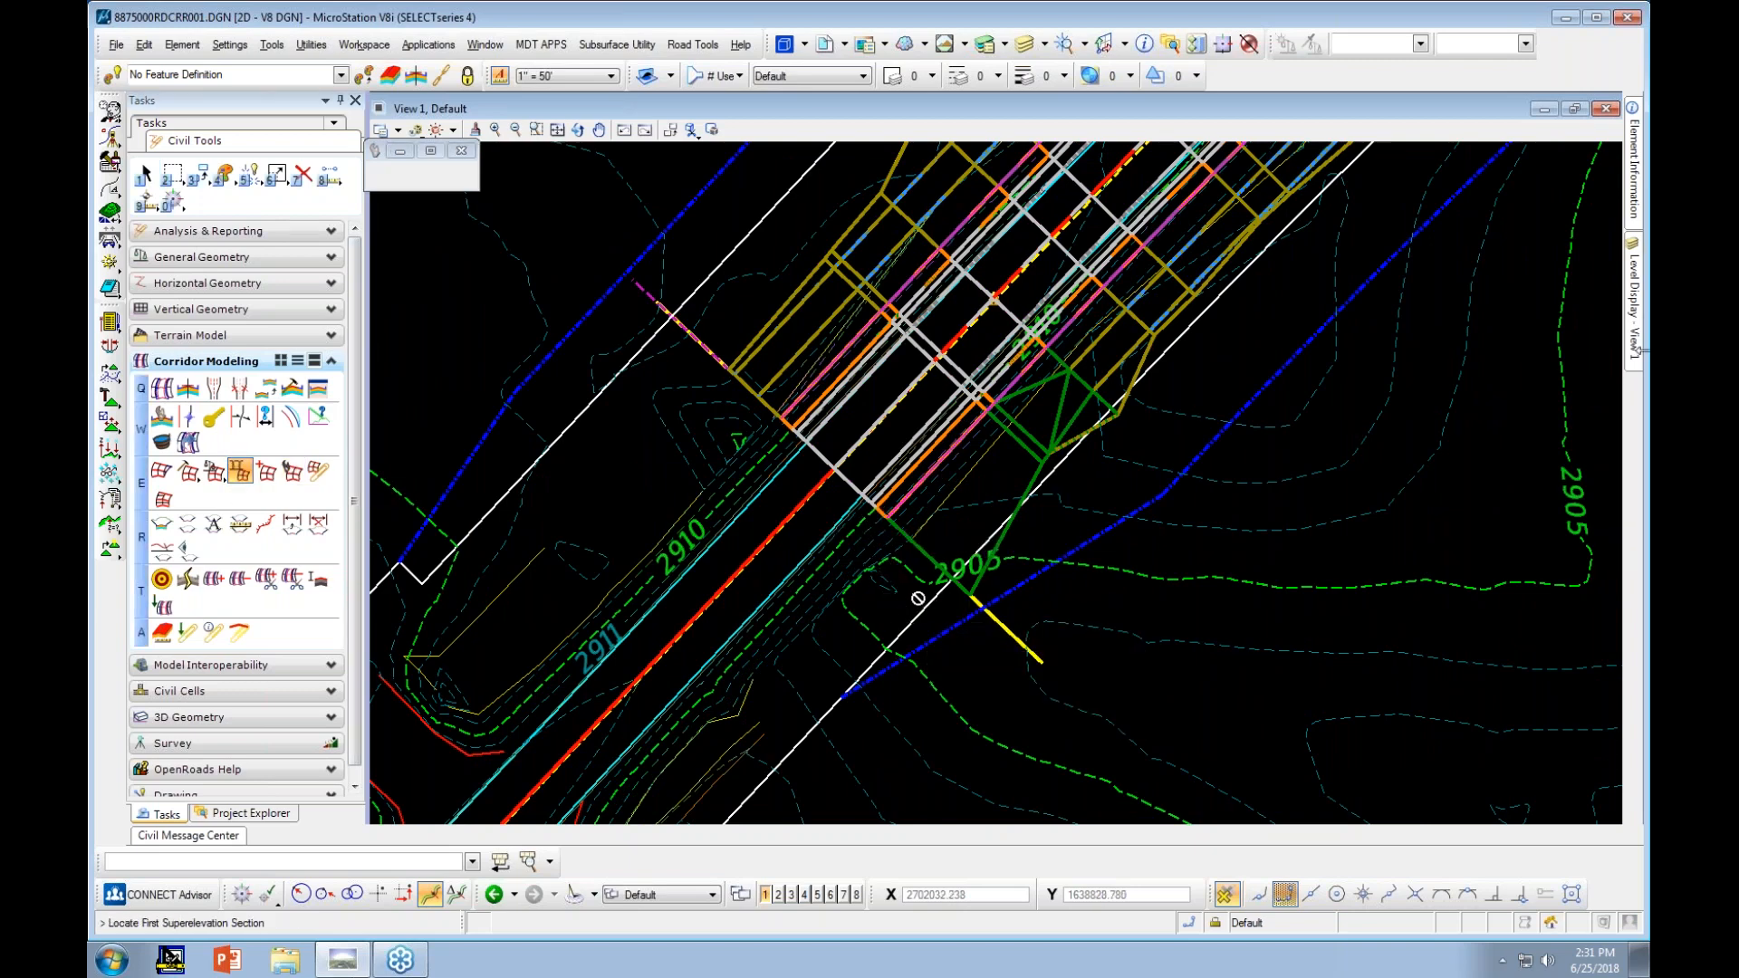
mouse_move(1633, 299)
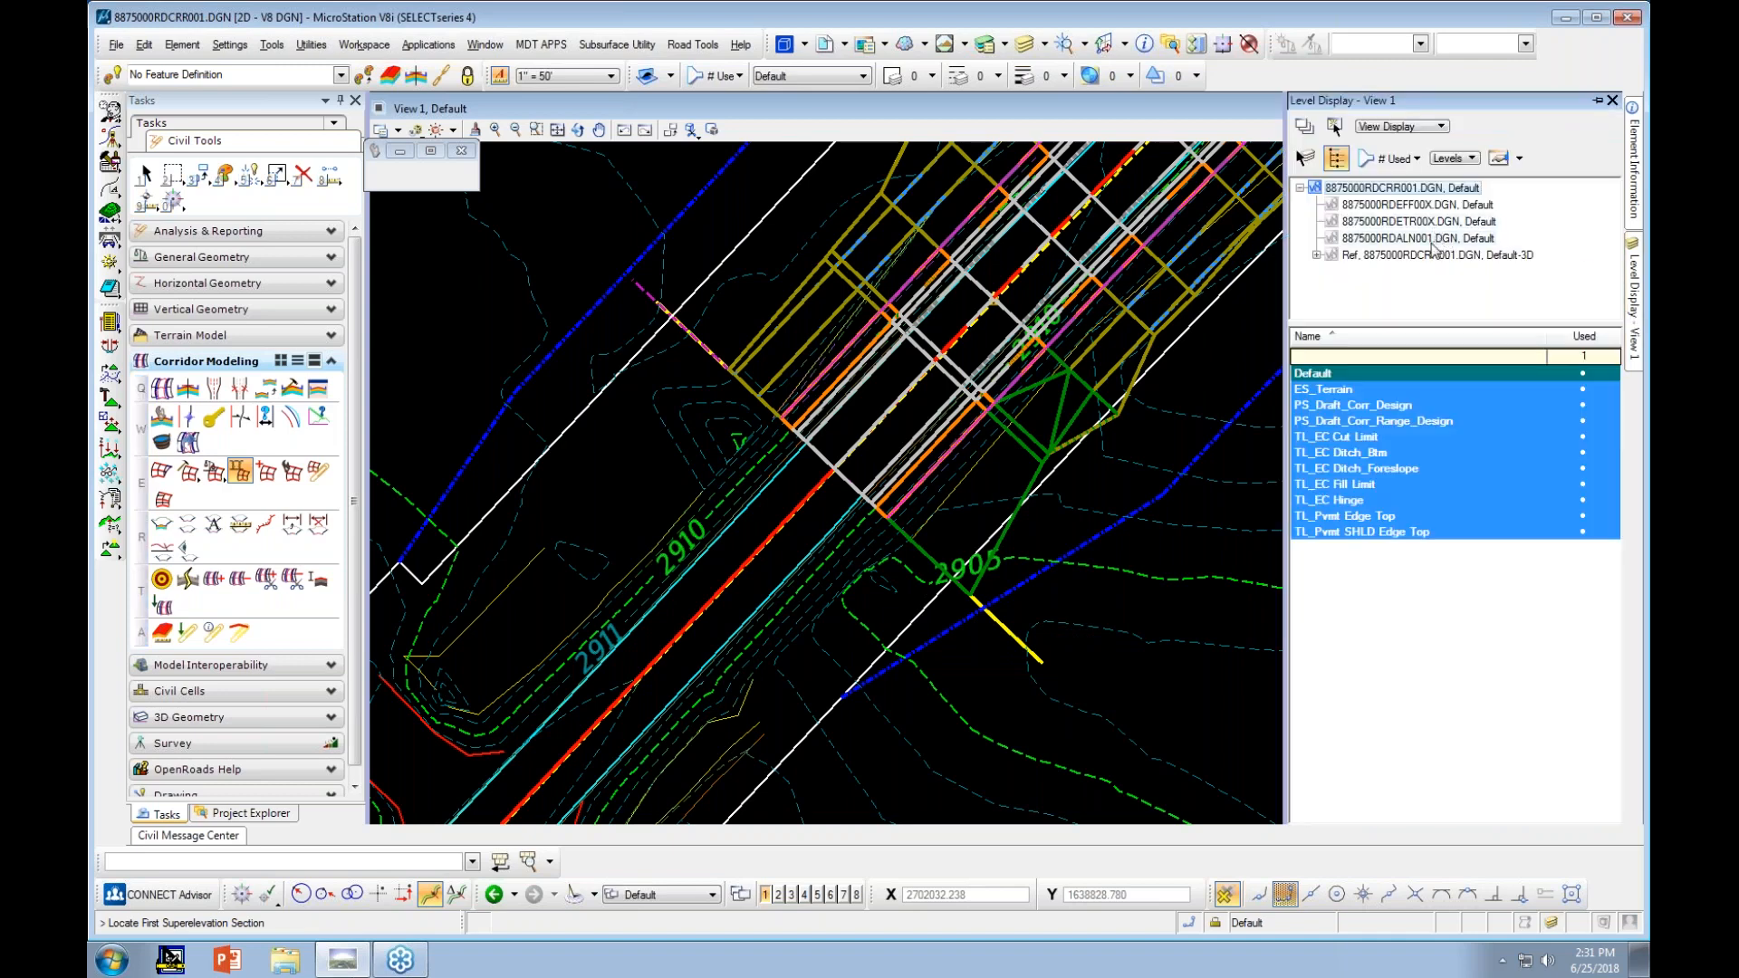
left_click(782, 44)
left_click(766, 693)
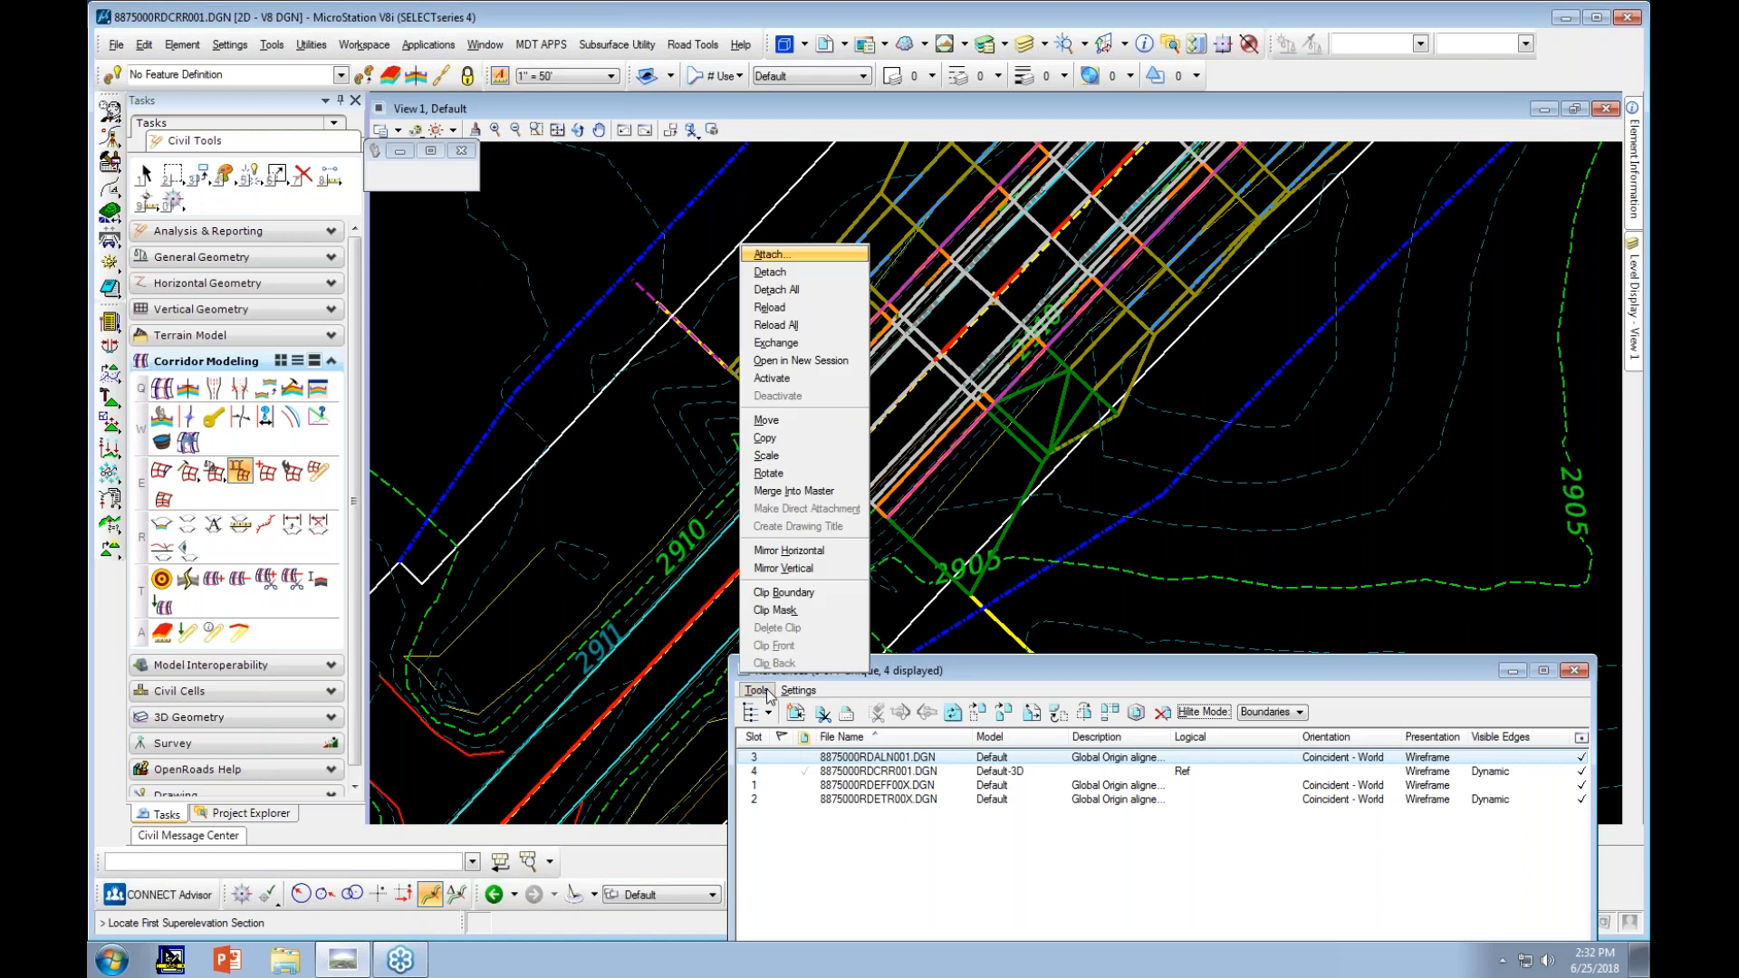
left_click(779, 255)
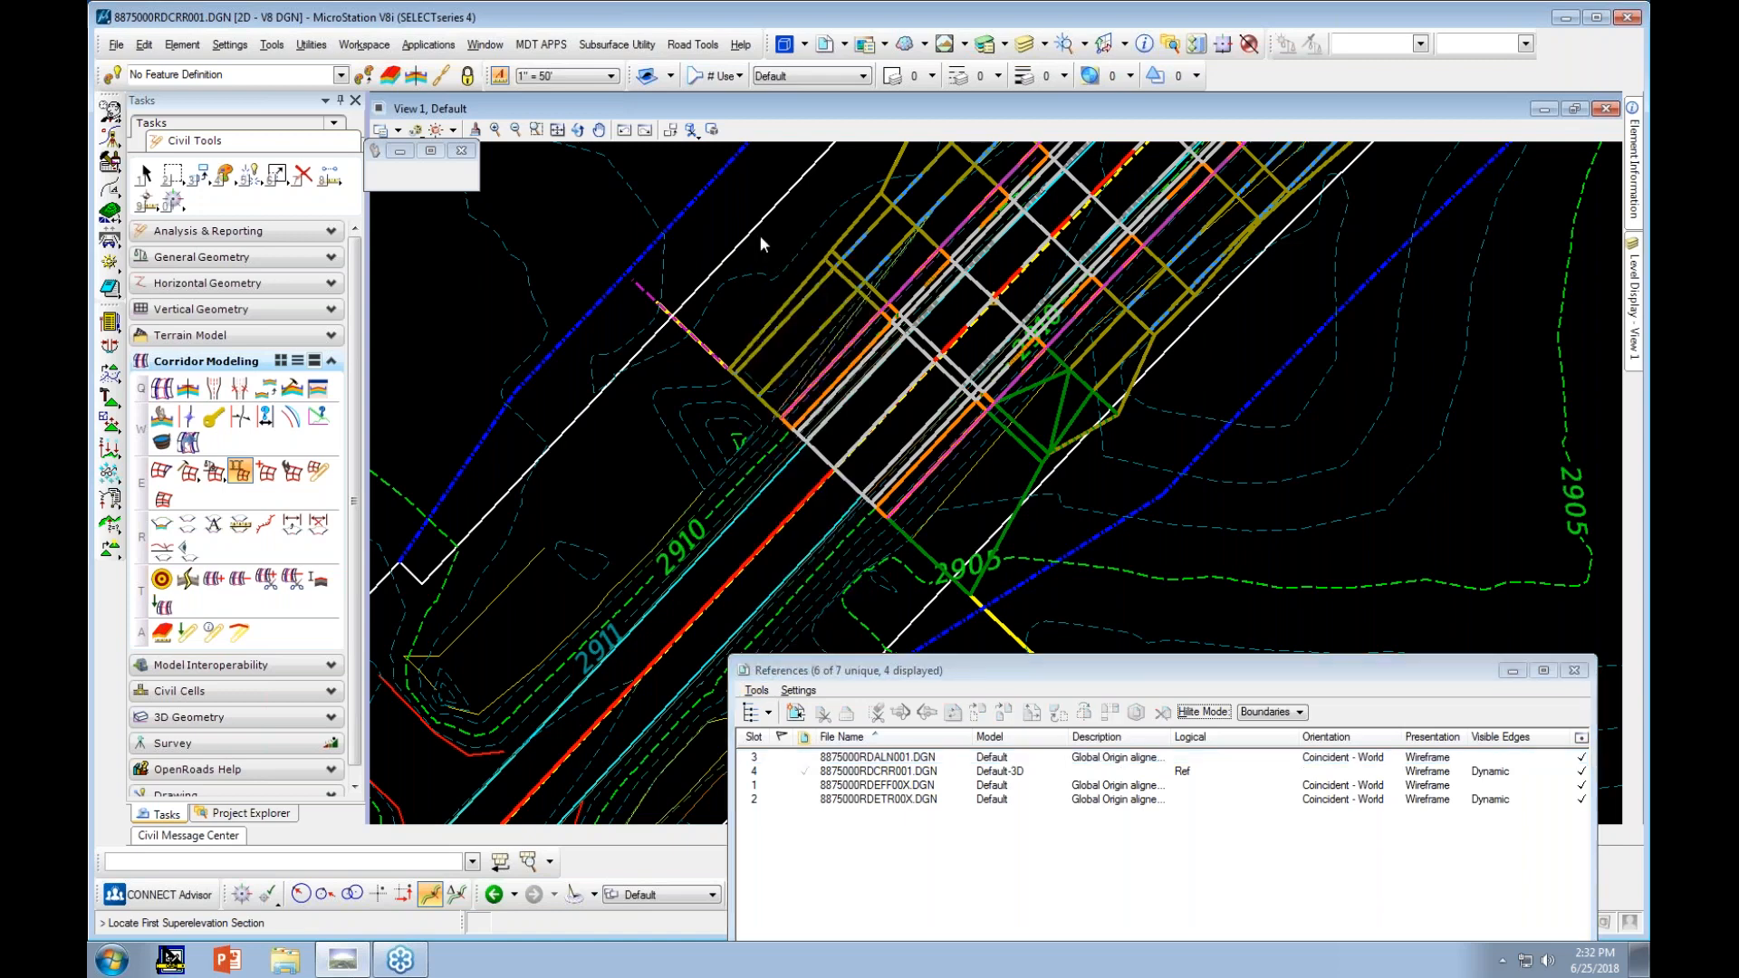
left_click(1015, 249)
left_click(811, 456)
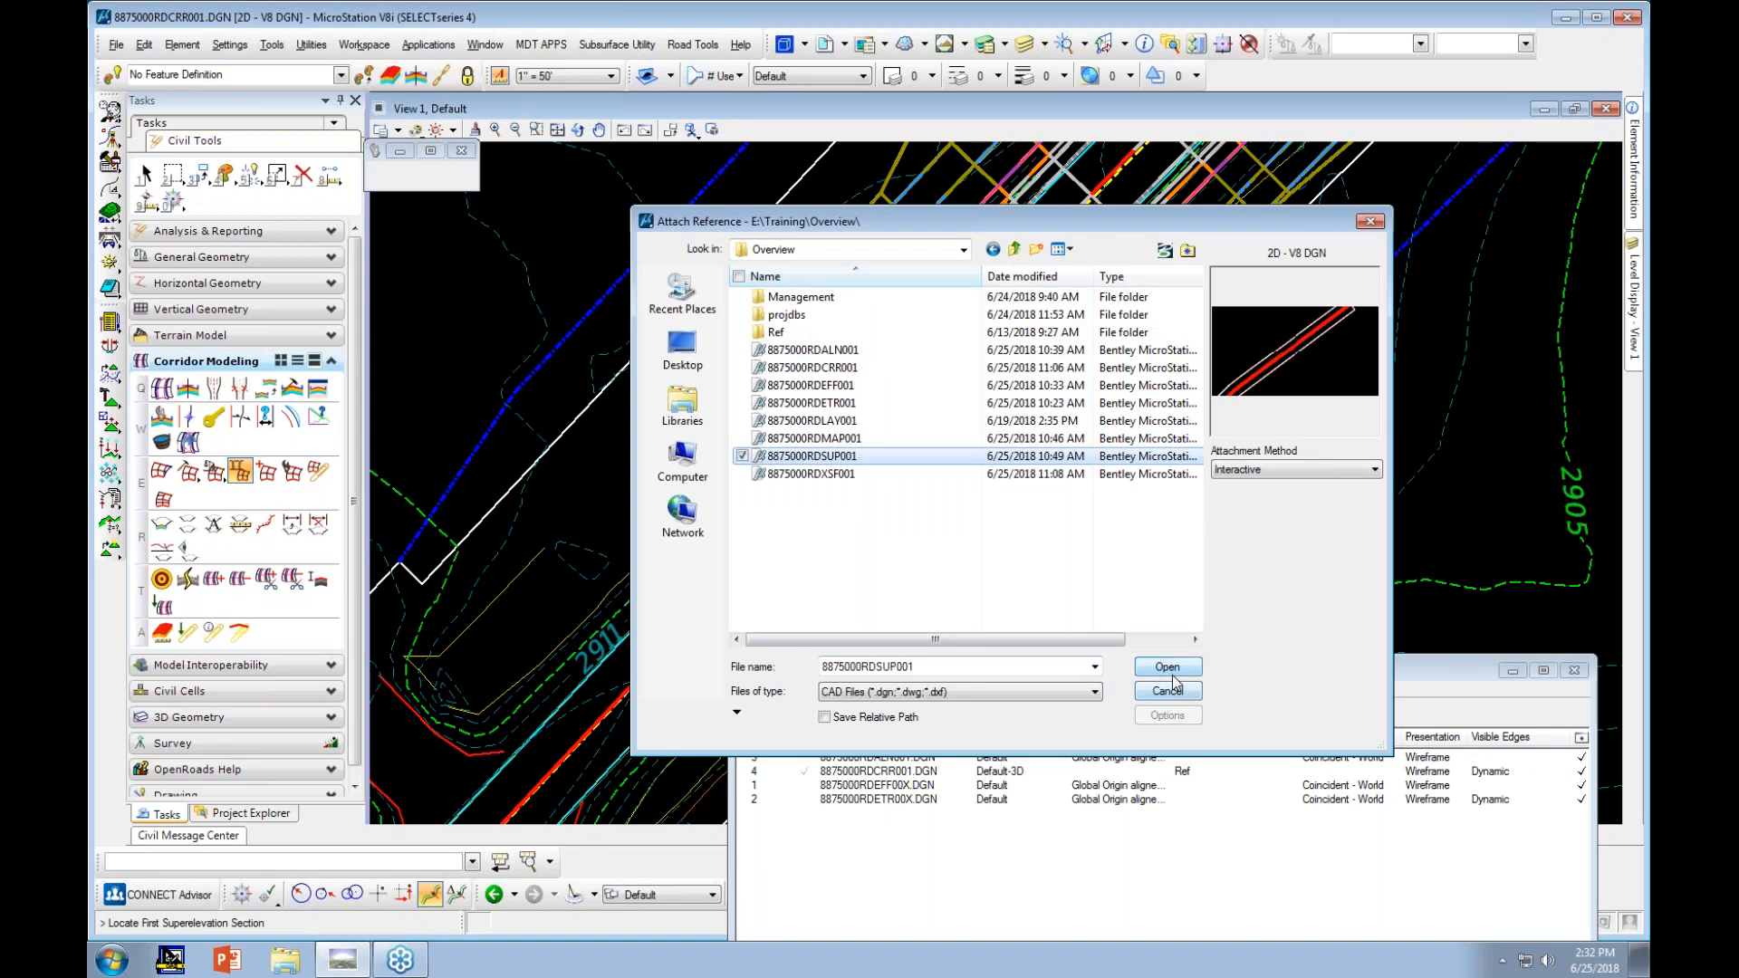
double_click(802, 297)
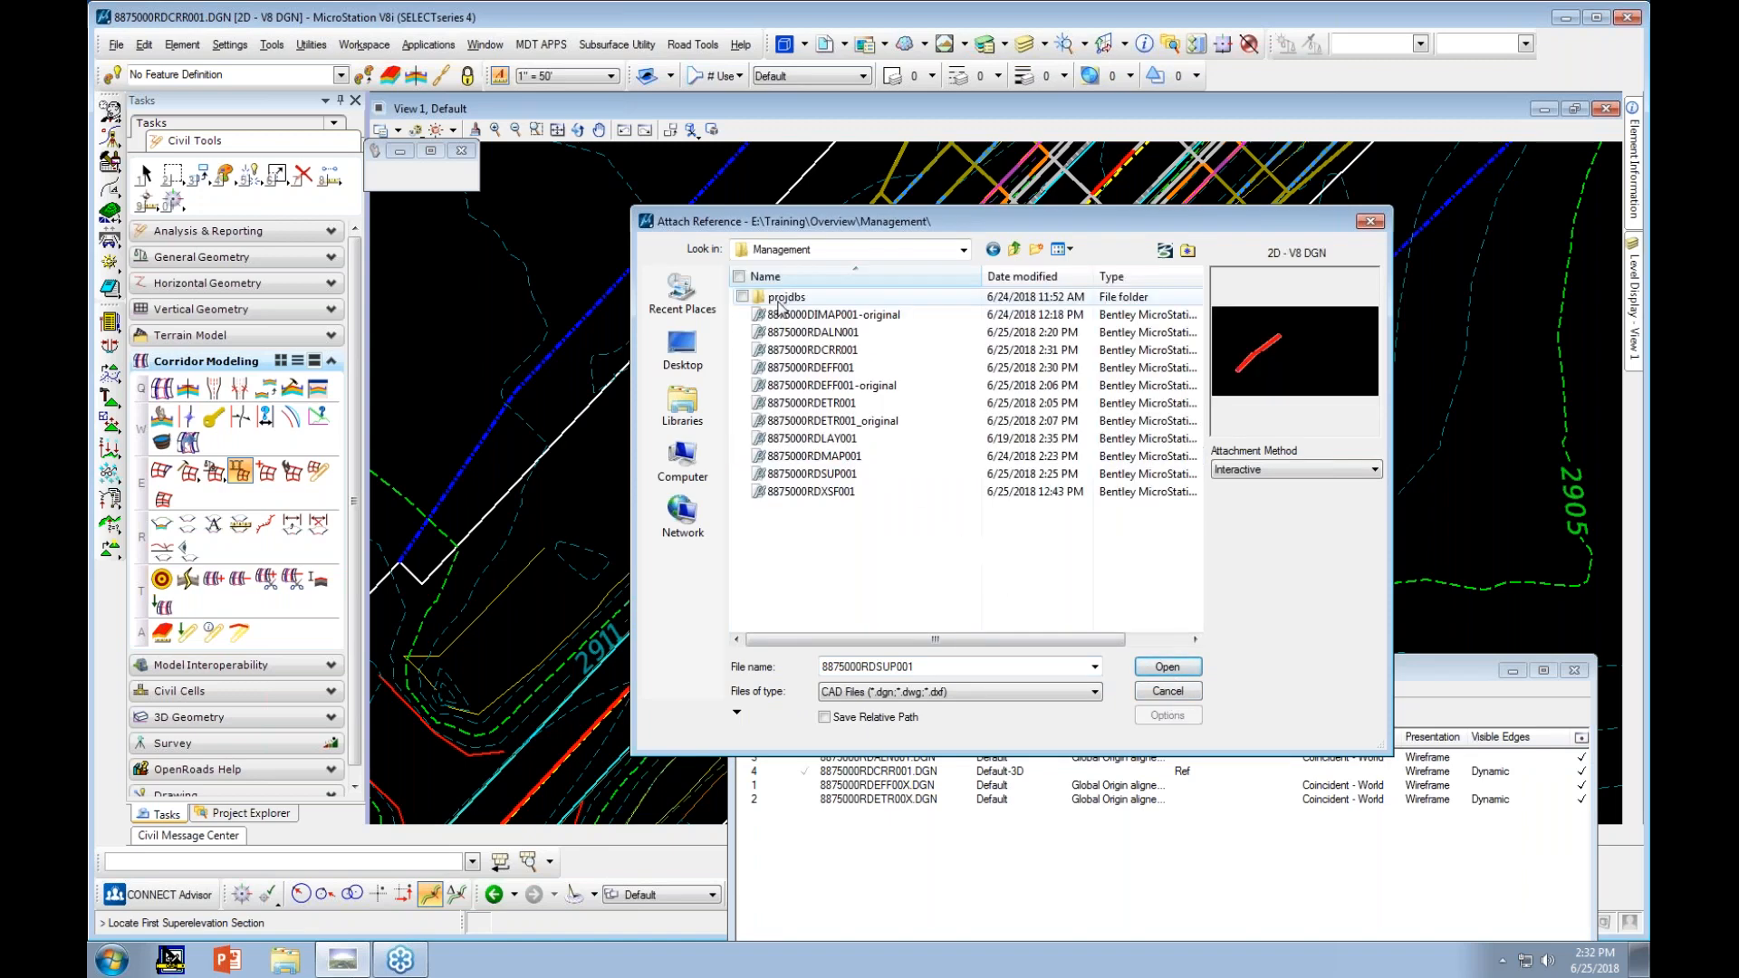
left_click(812, 474)
left_click(1168, 667)
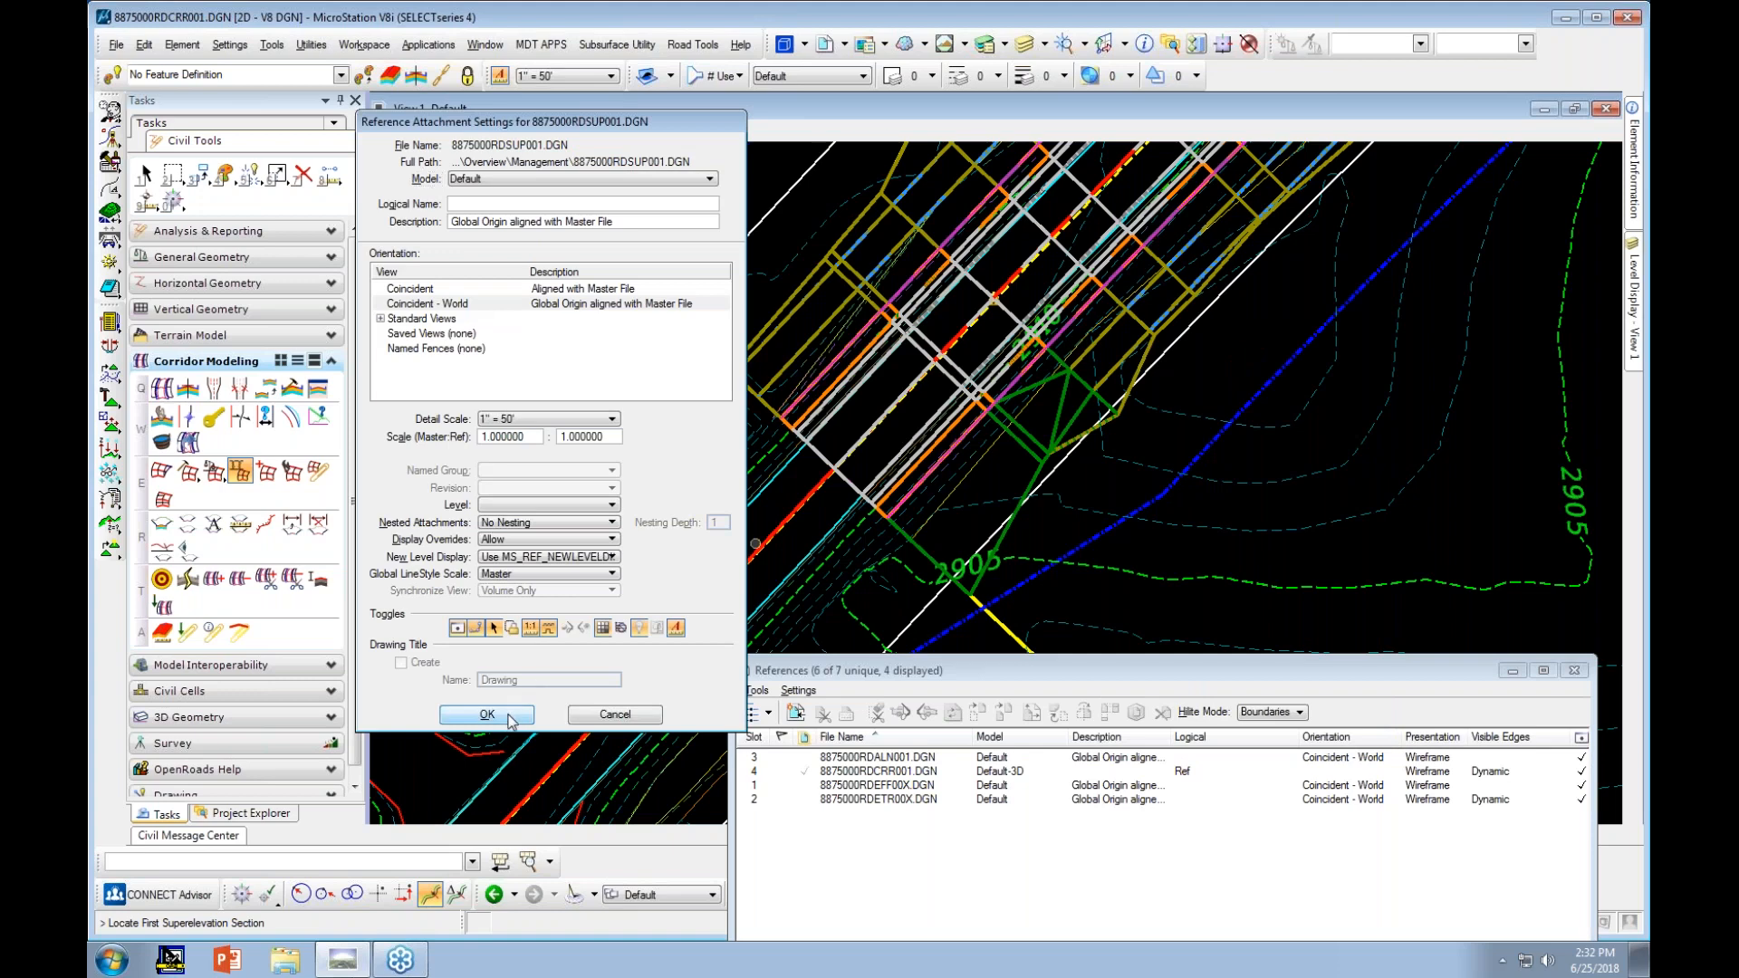
left_click(488, 715)
Assign the referenced superelevation section to the WEST corridor, accepting the Lane lt and Lane rt associations with CL pivot points and priority 1
scroll(736, 435, "down", 5)
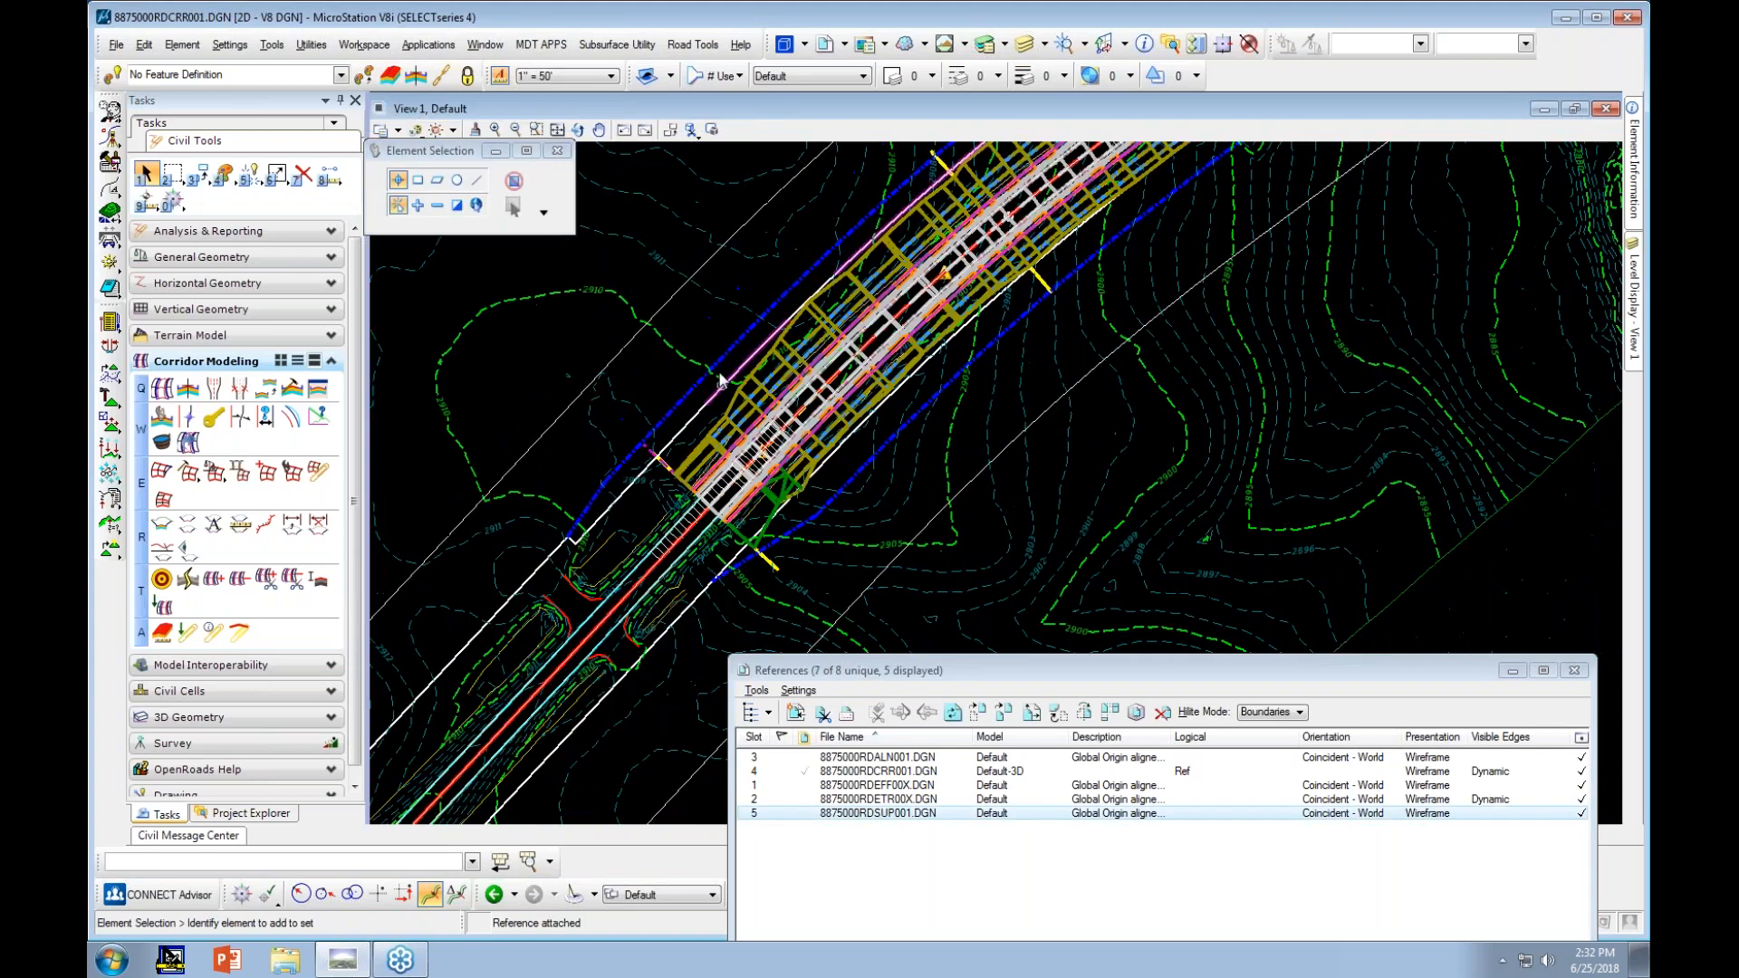
middle_click_drag(1019, 320, 917, 350)
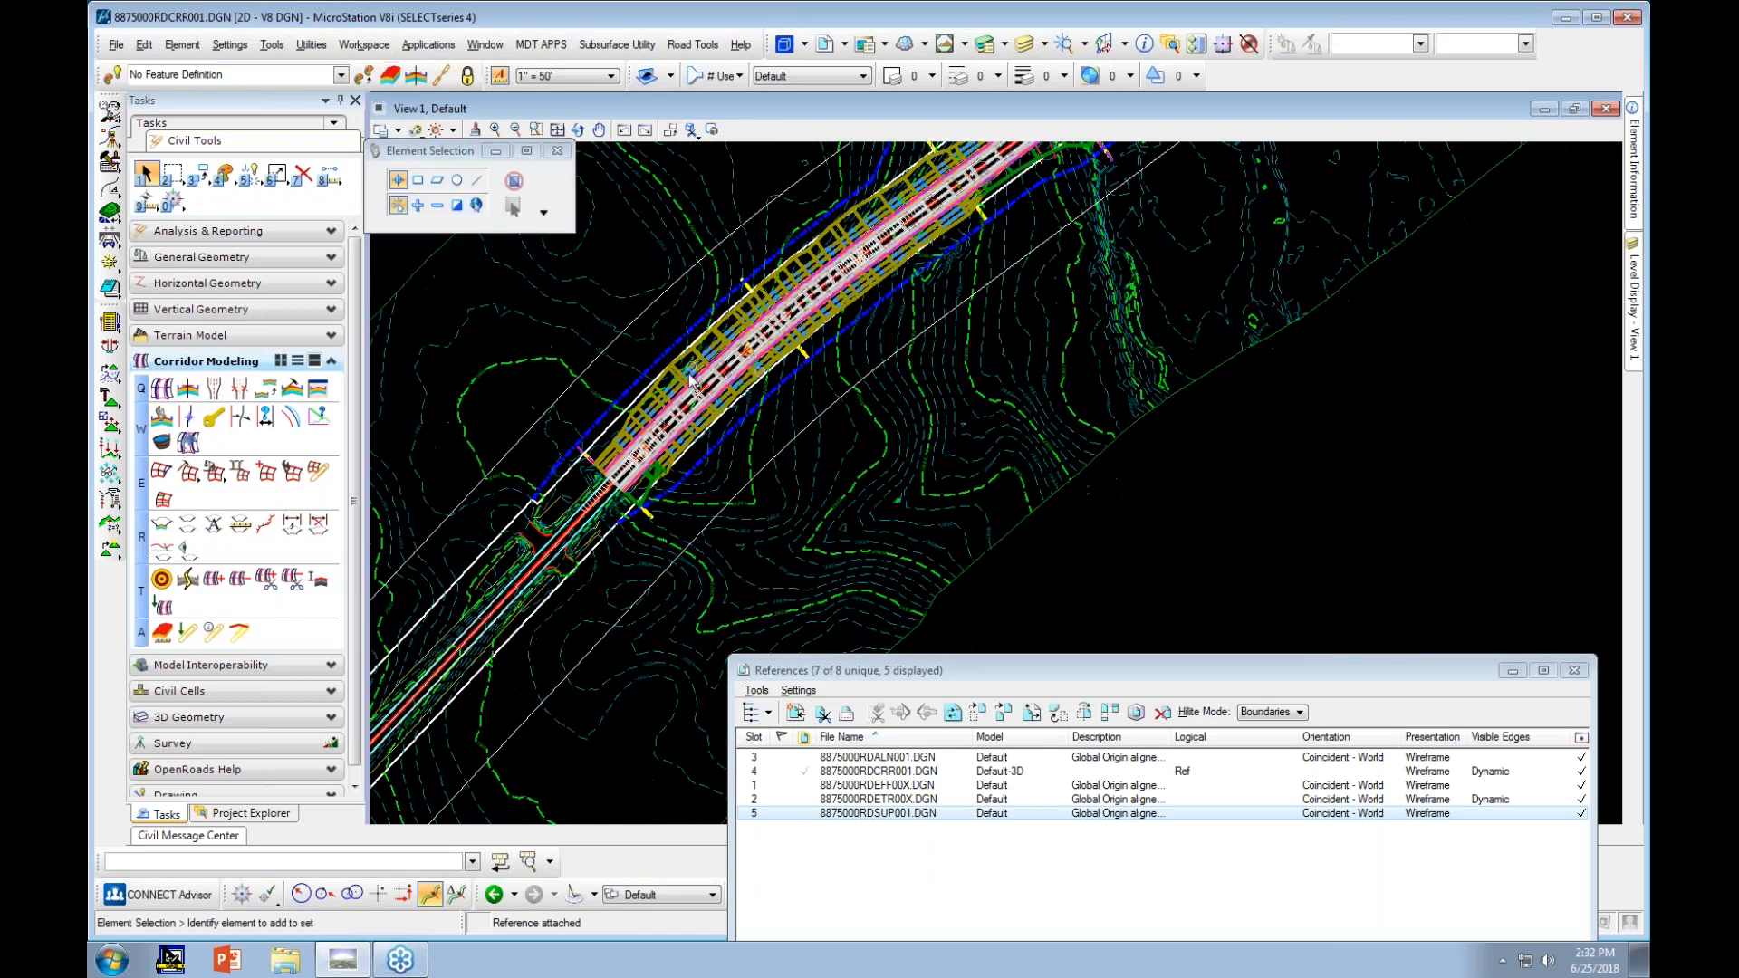
left_click(240, 471)
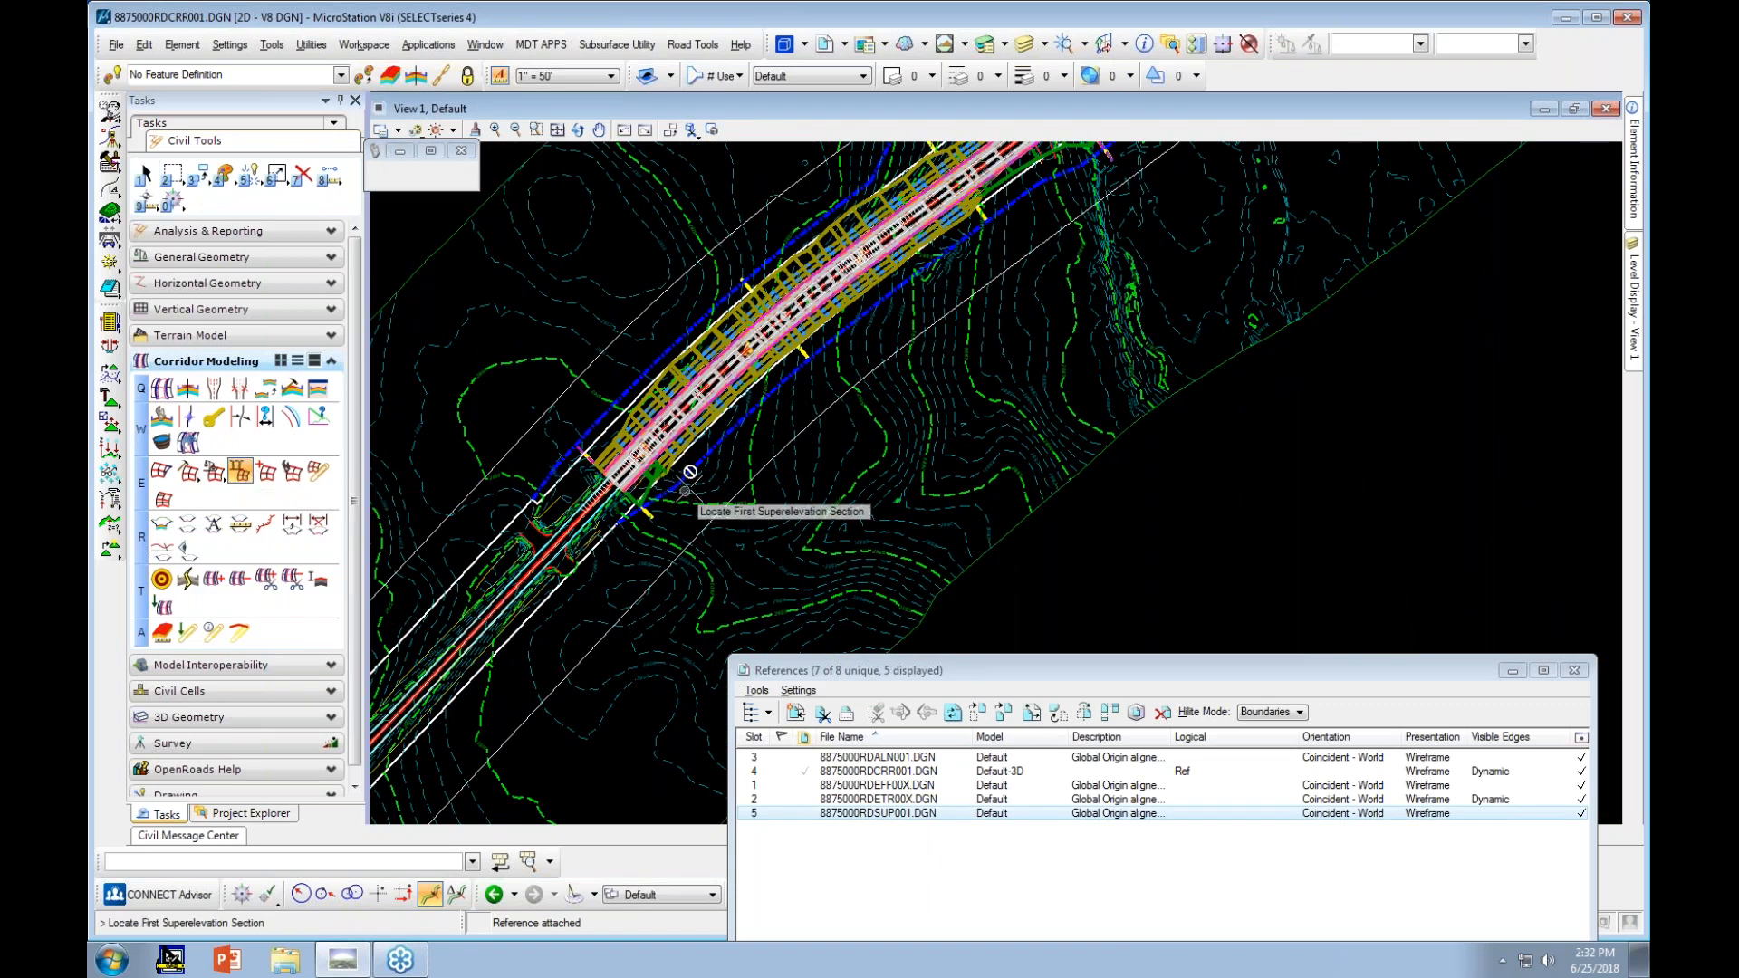
left_click(743, 489)
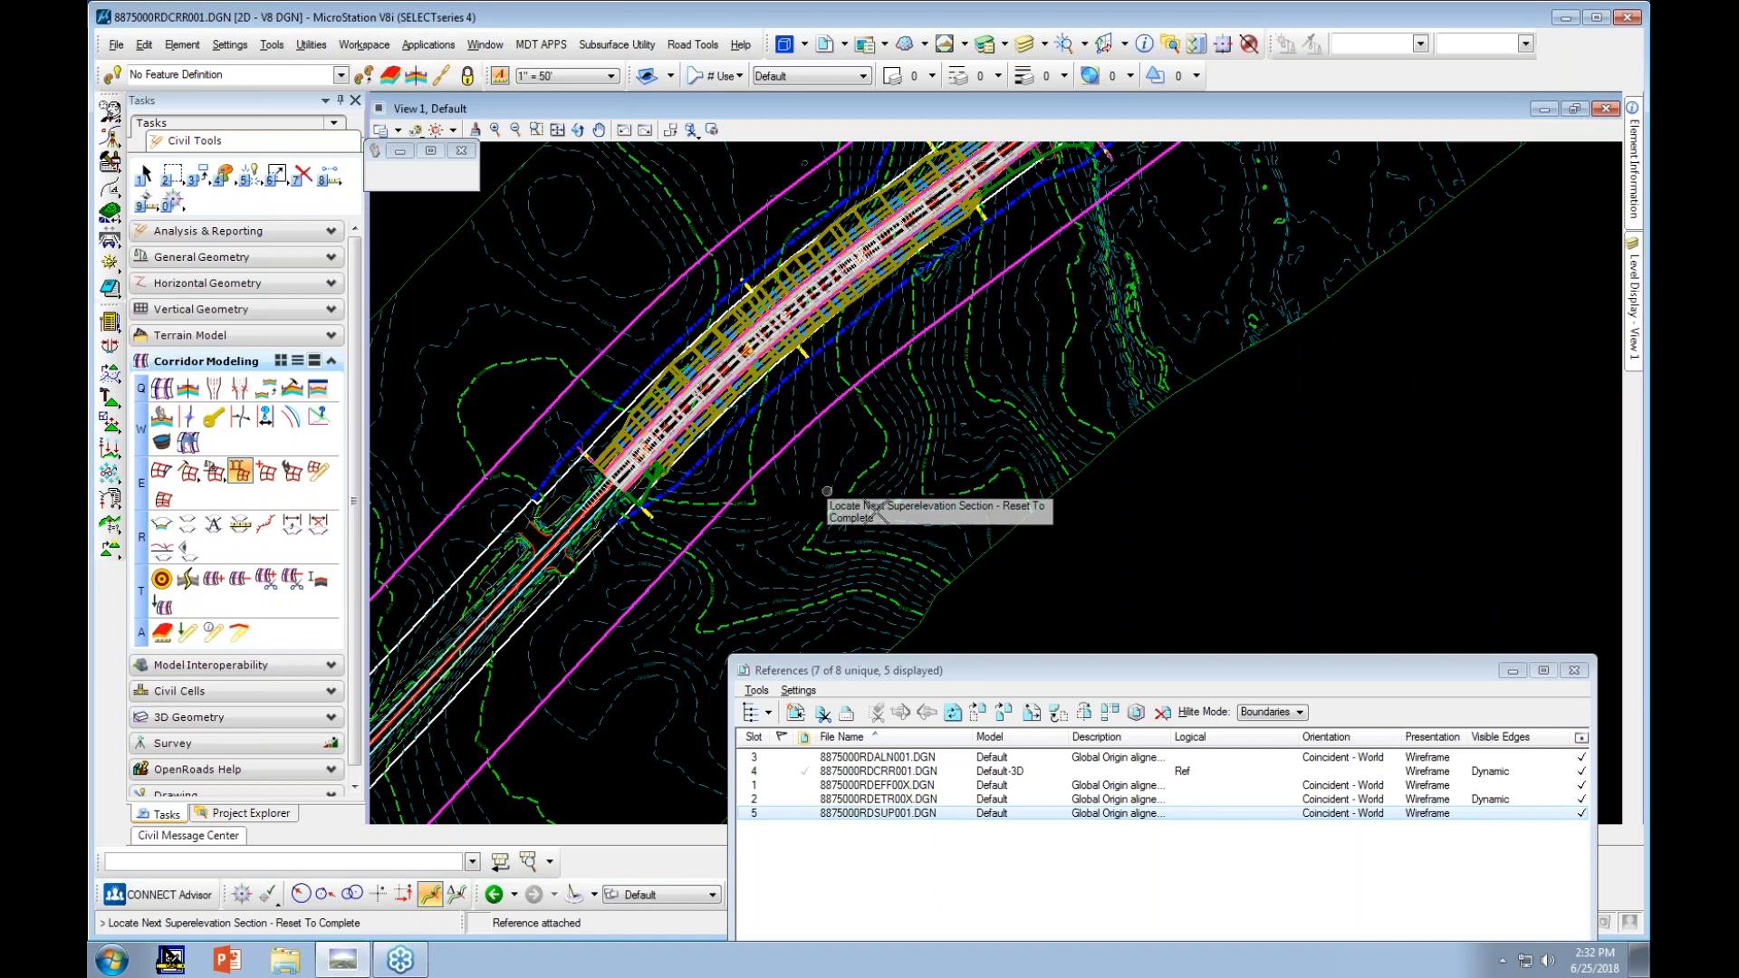
right_click(1169, 553)
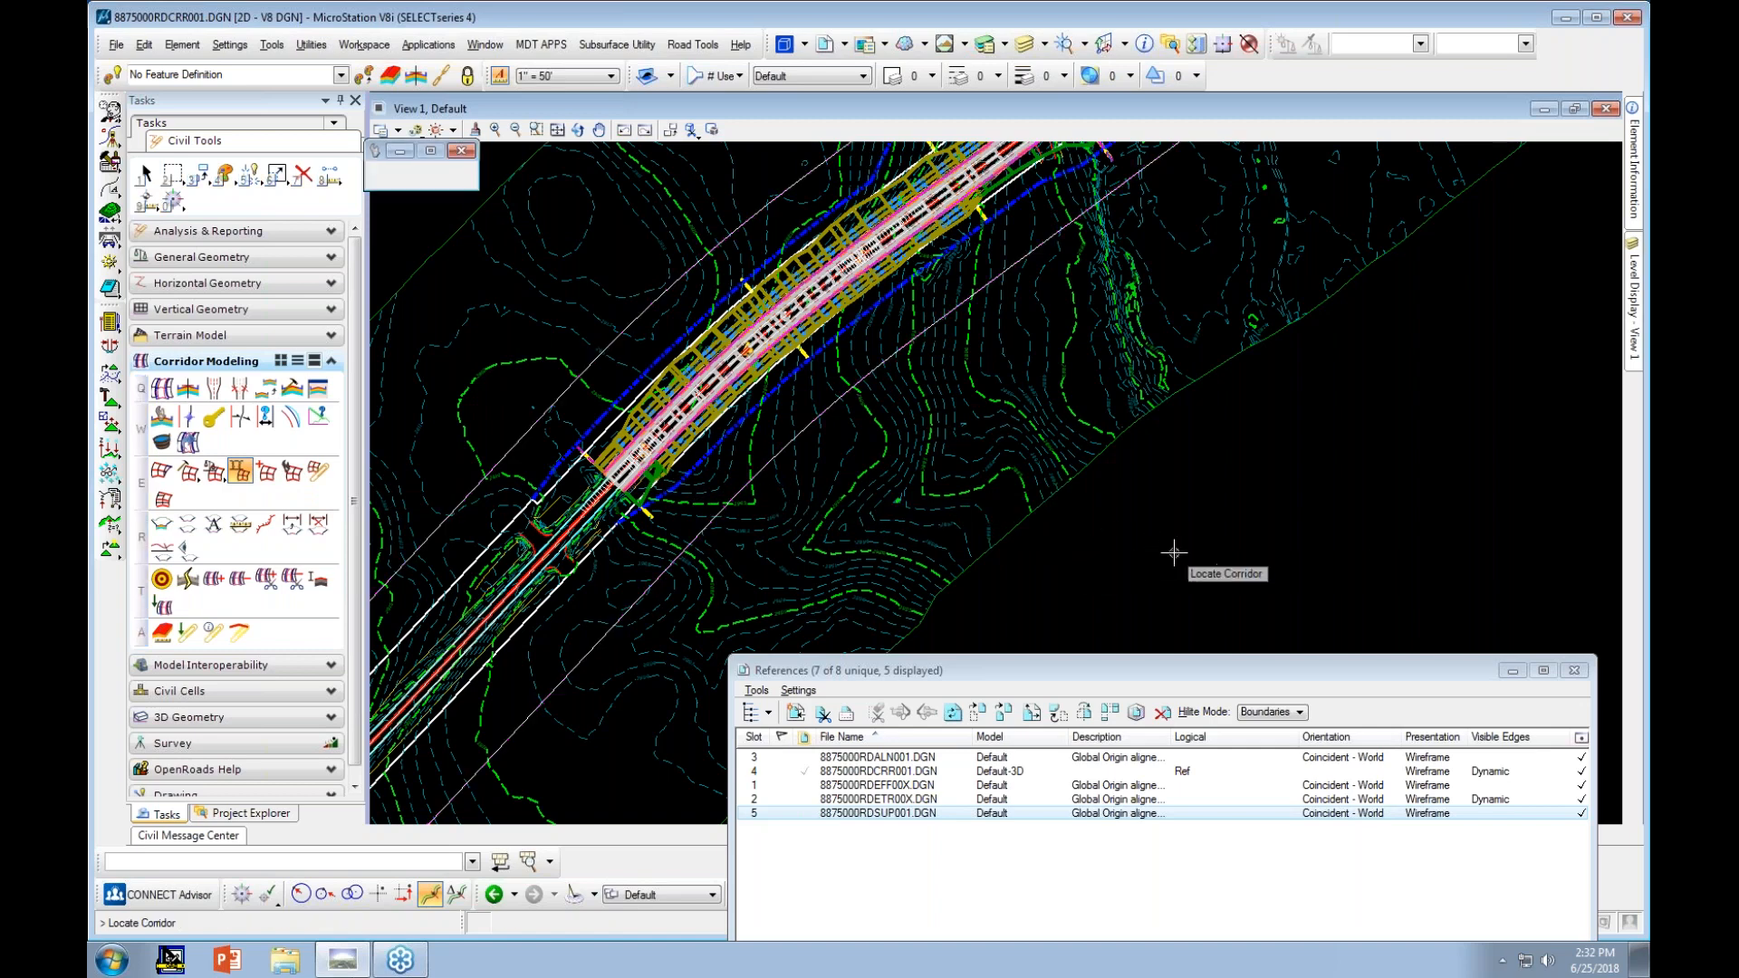
left_click(717, 336)
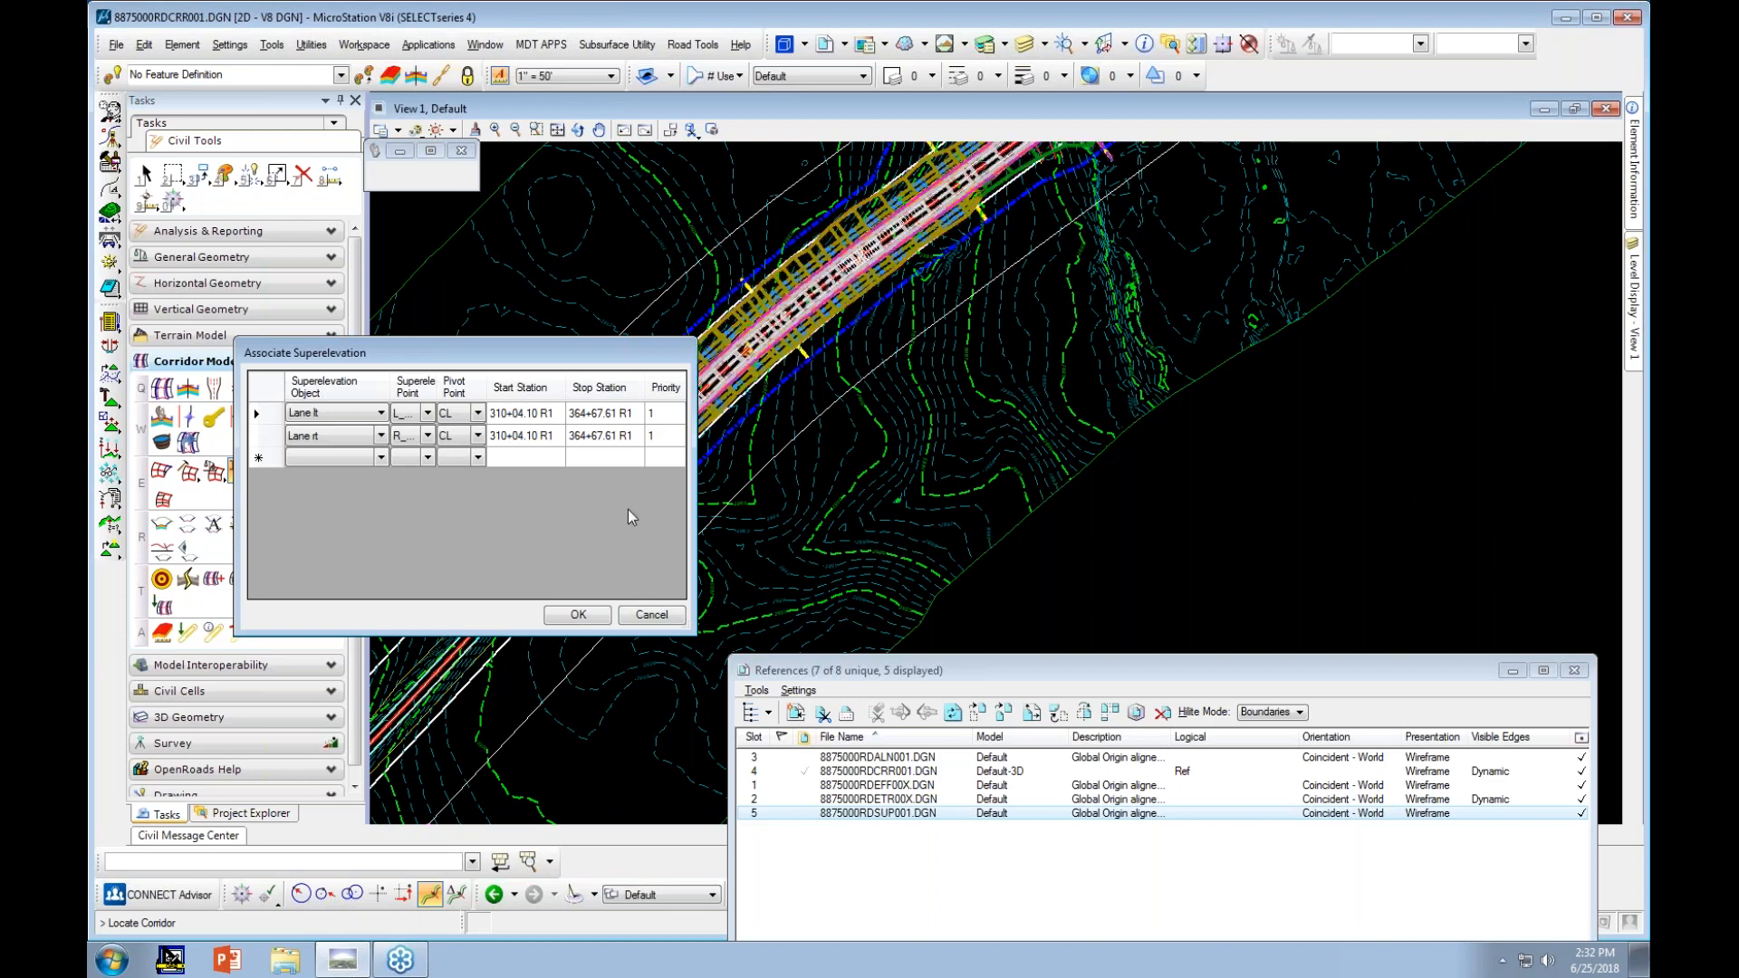
left_click(576, 626)
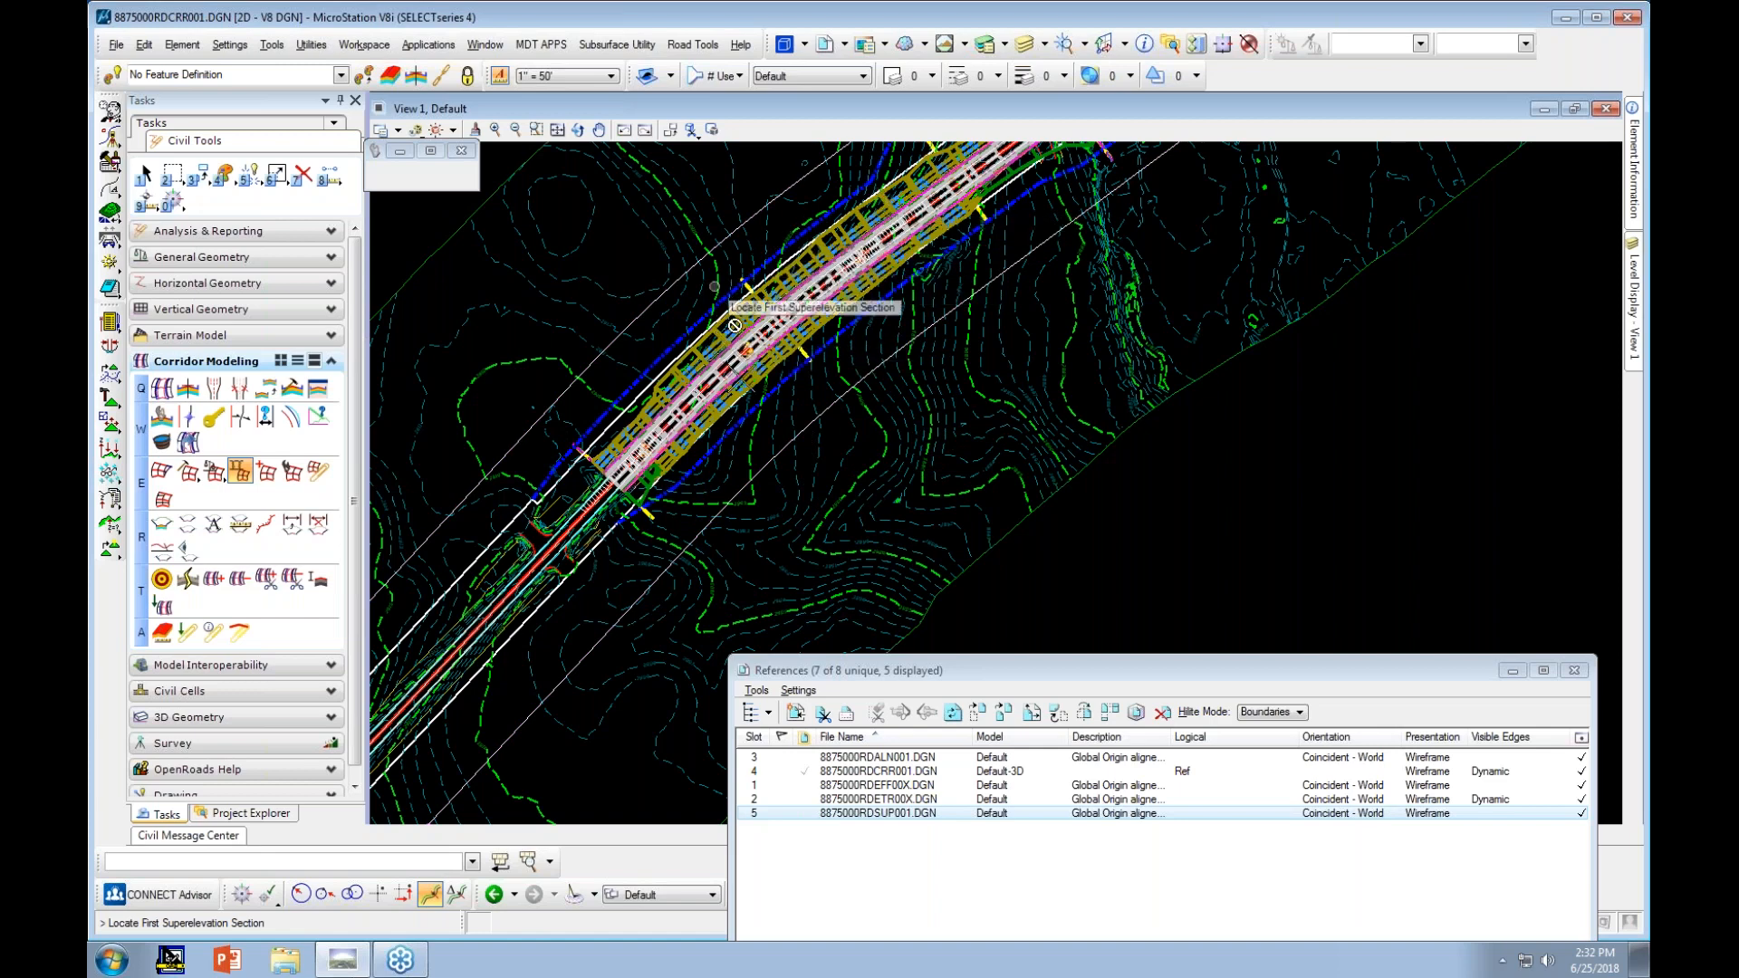
scroll(738, 382, "up", 2)
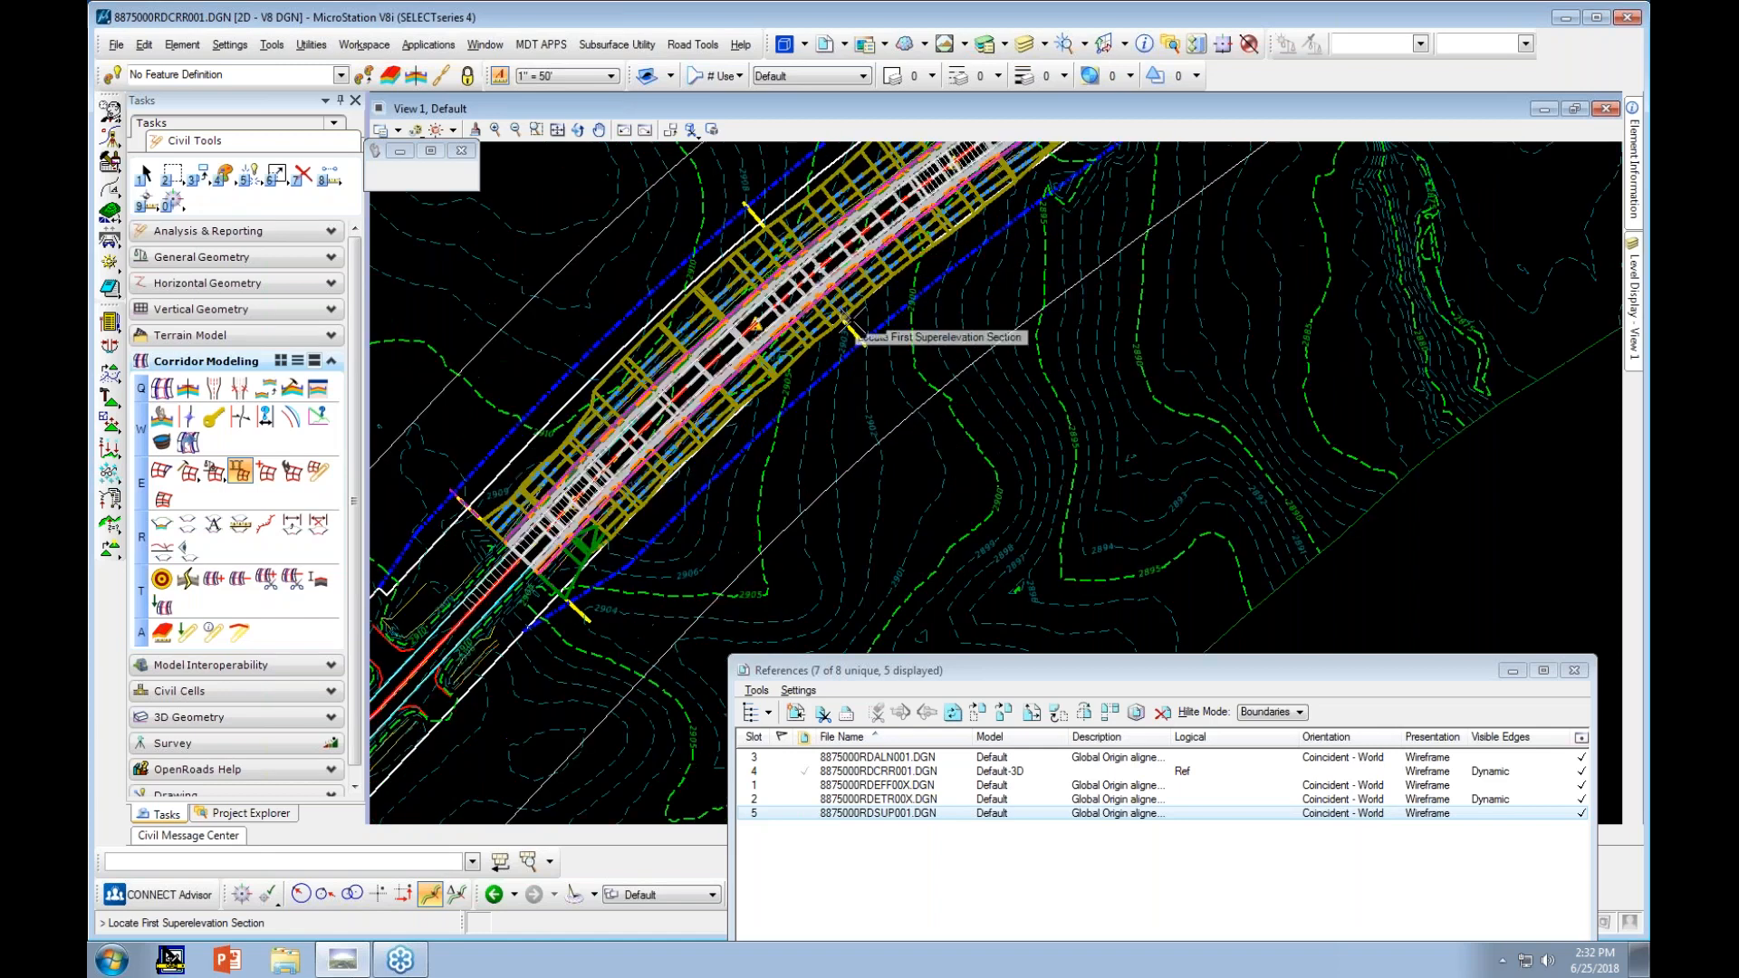
right_click(962, 460)
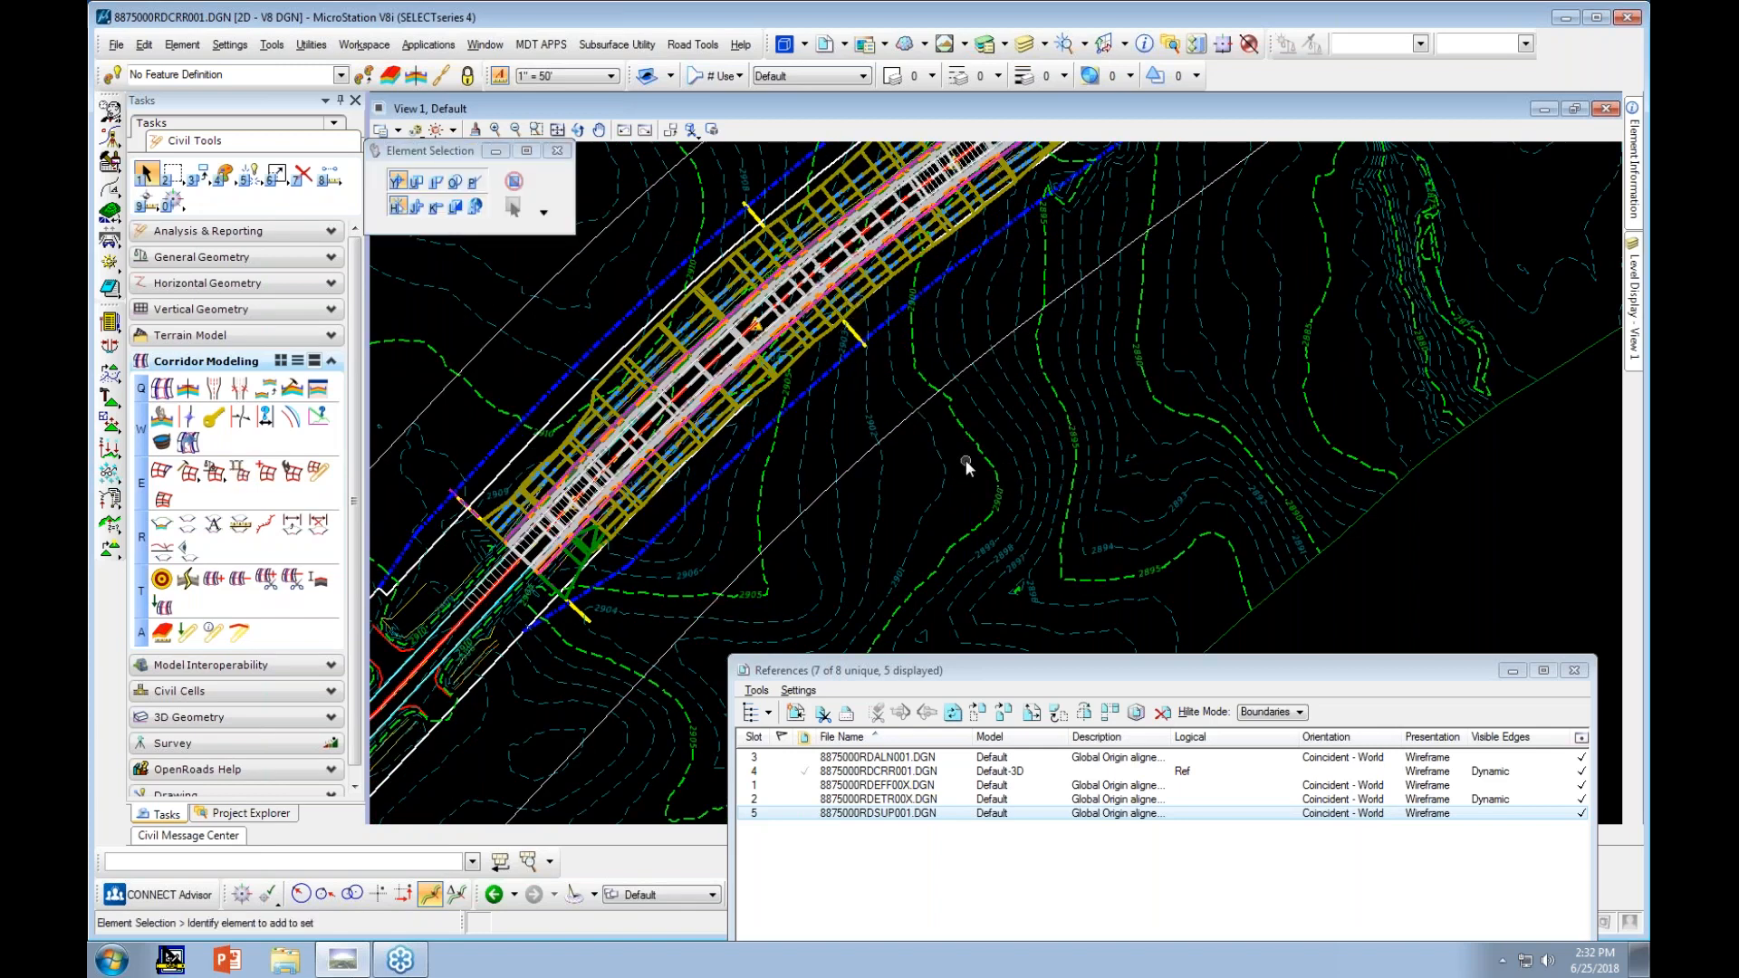
Close the references list and open the 8875000RDXSF001 design file from the Management folder
scroll(935, 387, "down", 5)
middle_click_drag(1045, 296, 826, 481)
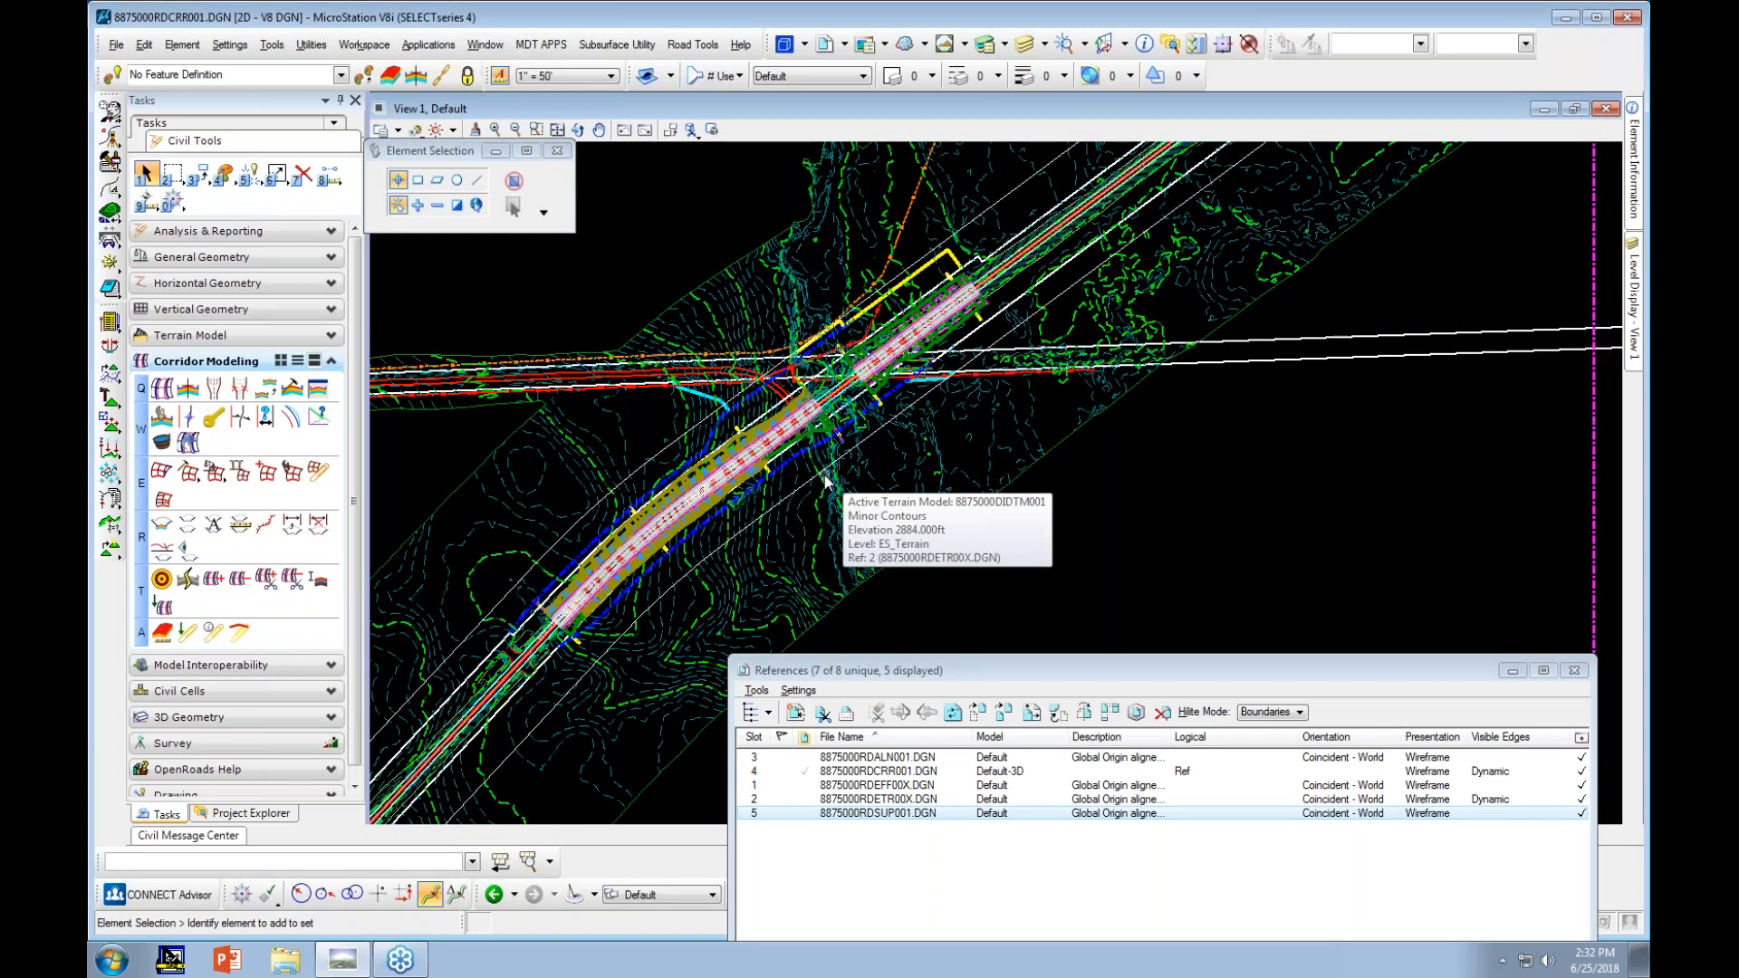
scroll(906, 462, "down", 3)
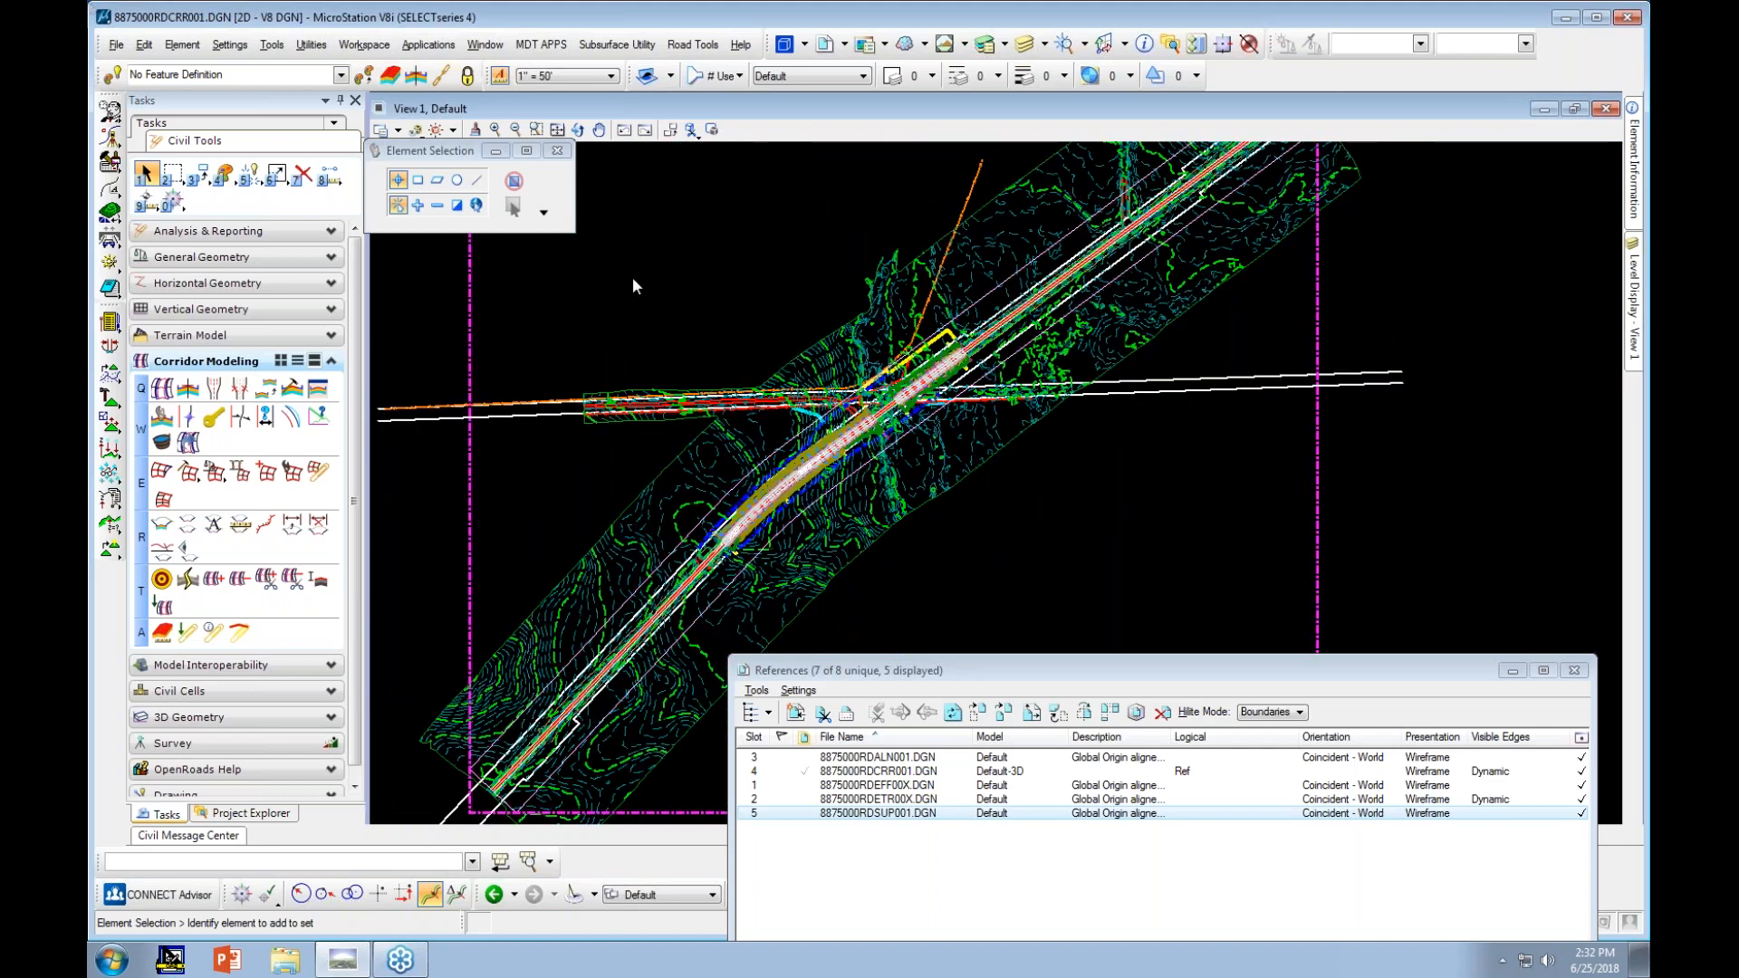
left_click(1576, 670)
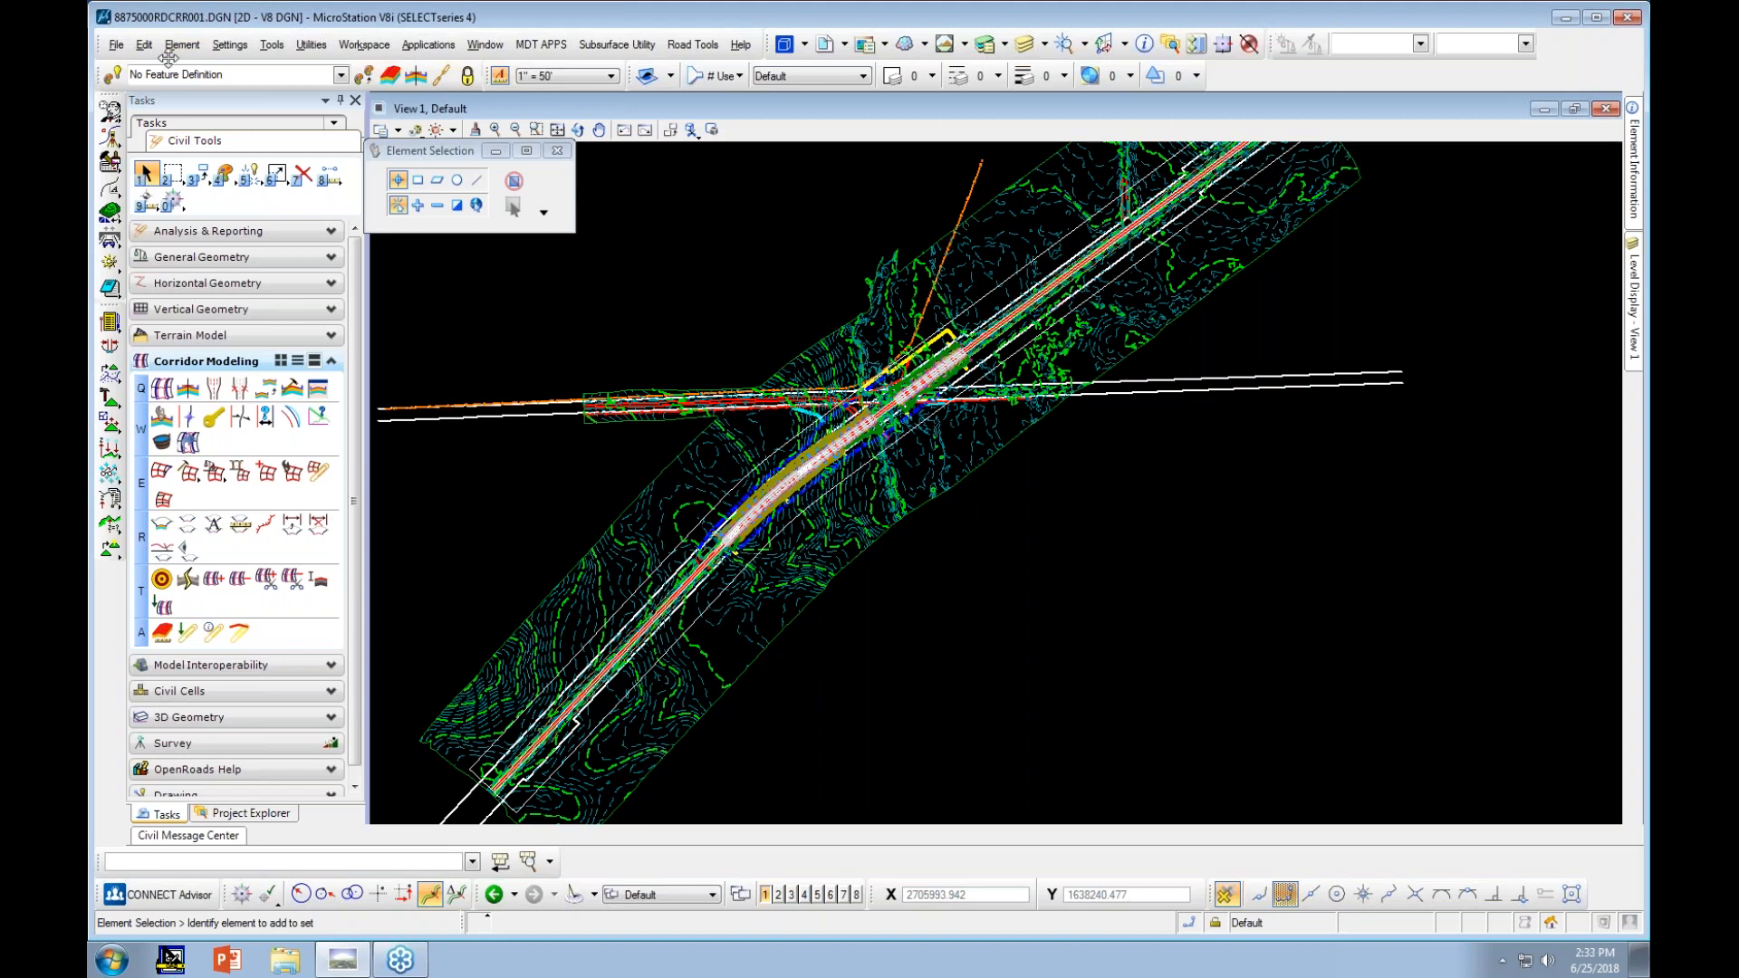
left_click(116, 45)
left_click(134, 91)
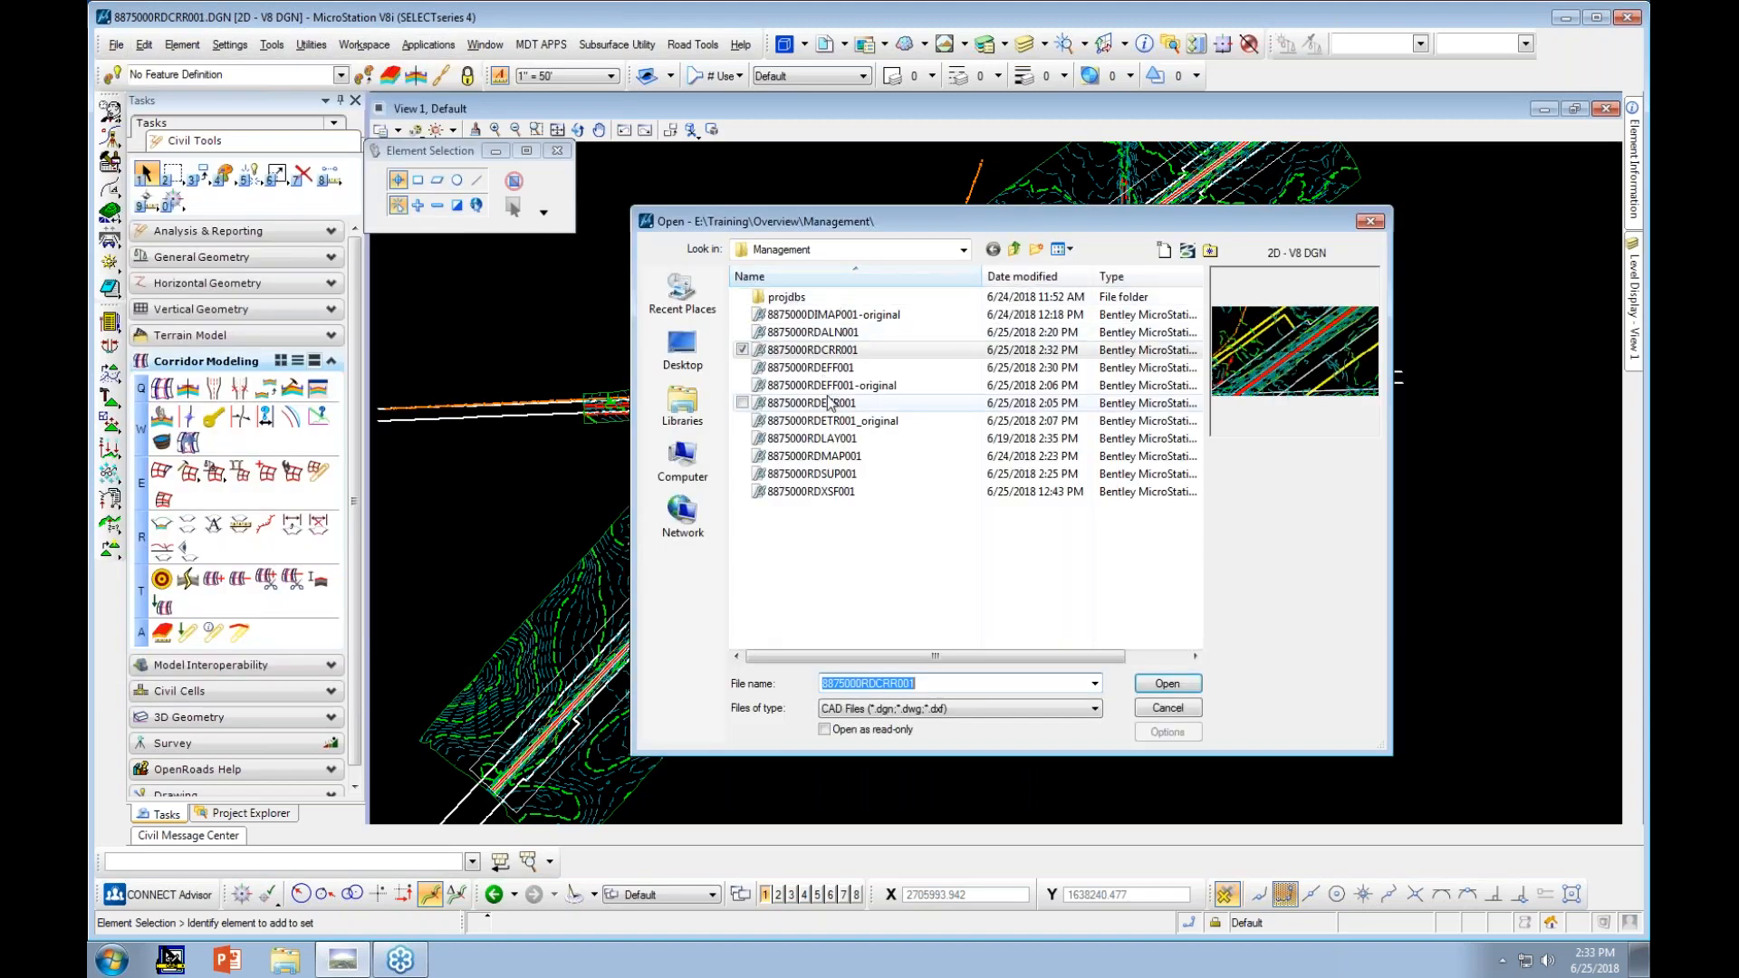
left_click(820, 492)
double_click(820, 492)
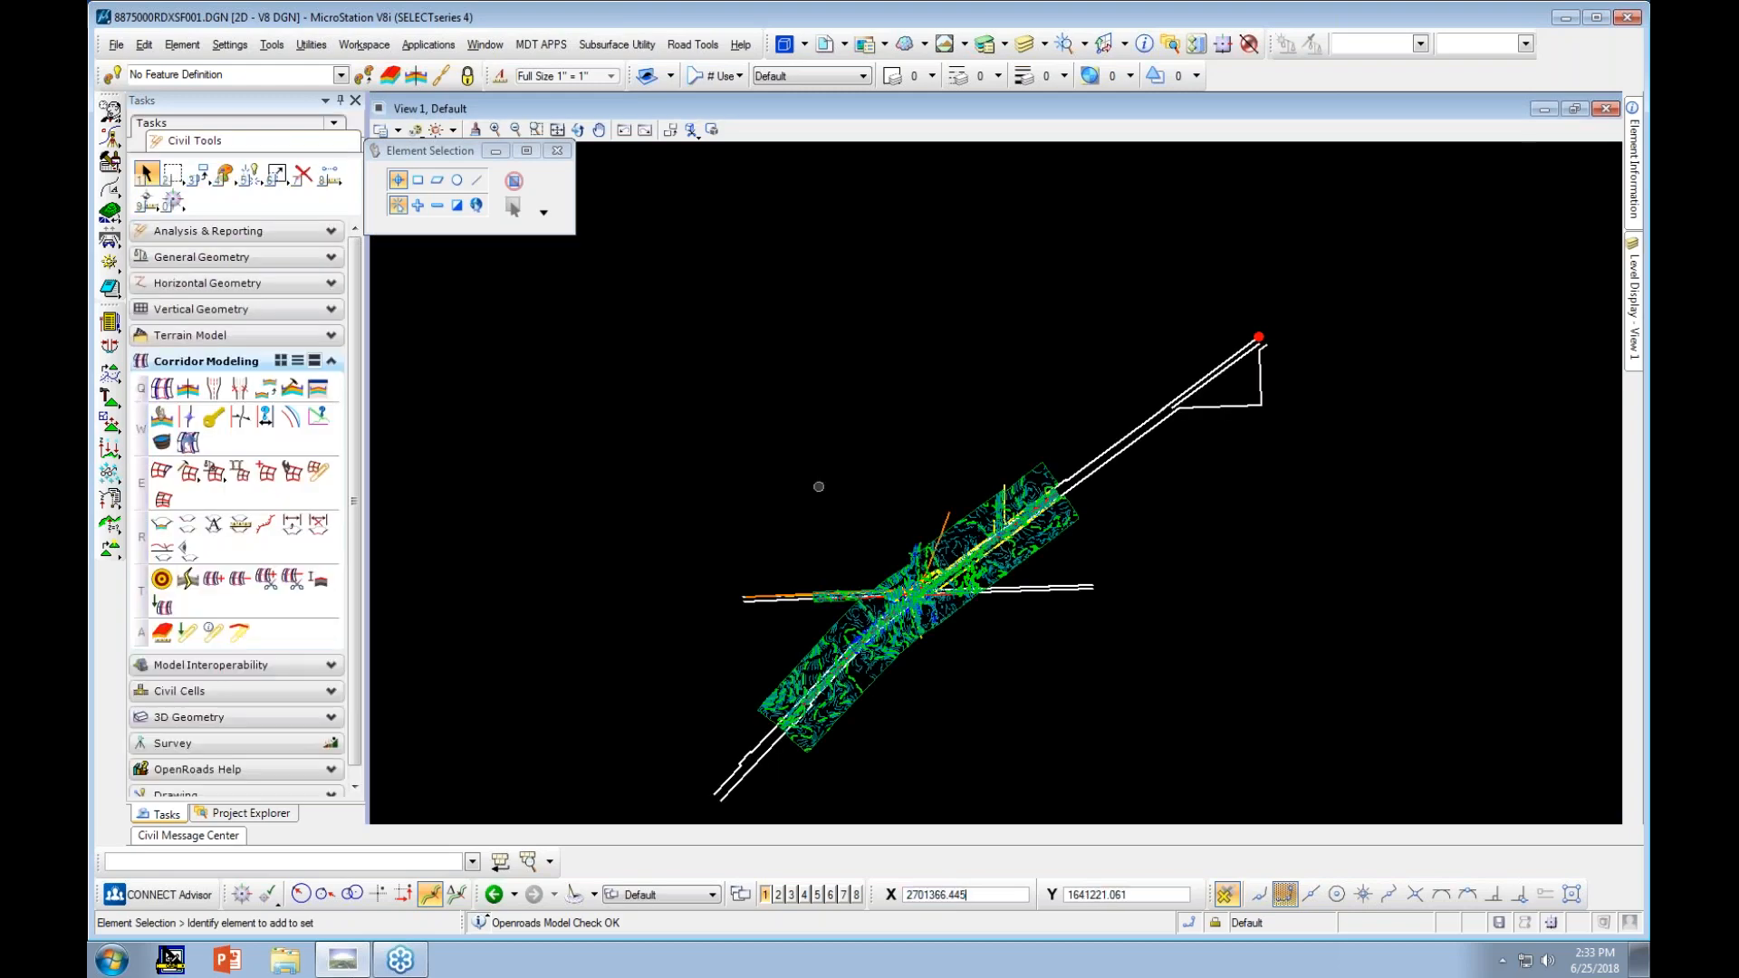
Reattach the 8875000RDCRR001 reference to the file in the Management folder and accept its attachment settings
scroll(892, 648, "up", 5)
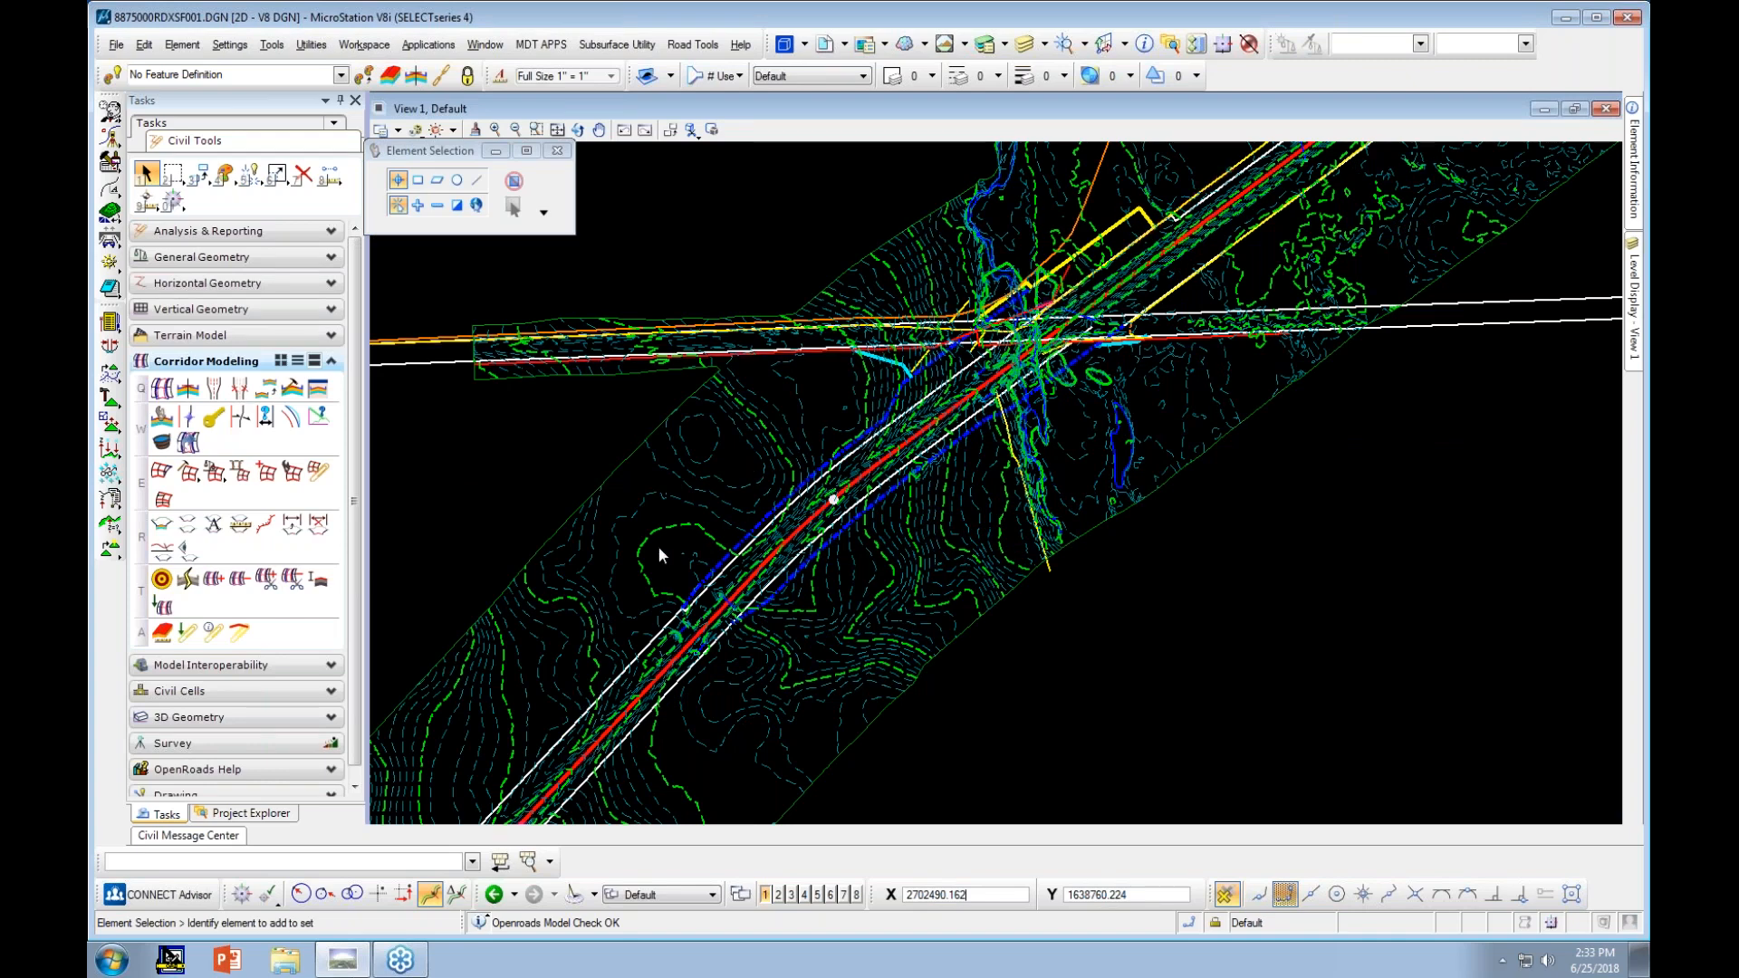
scroll(840, 488, "up", 3)
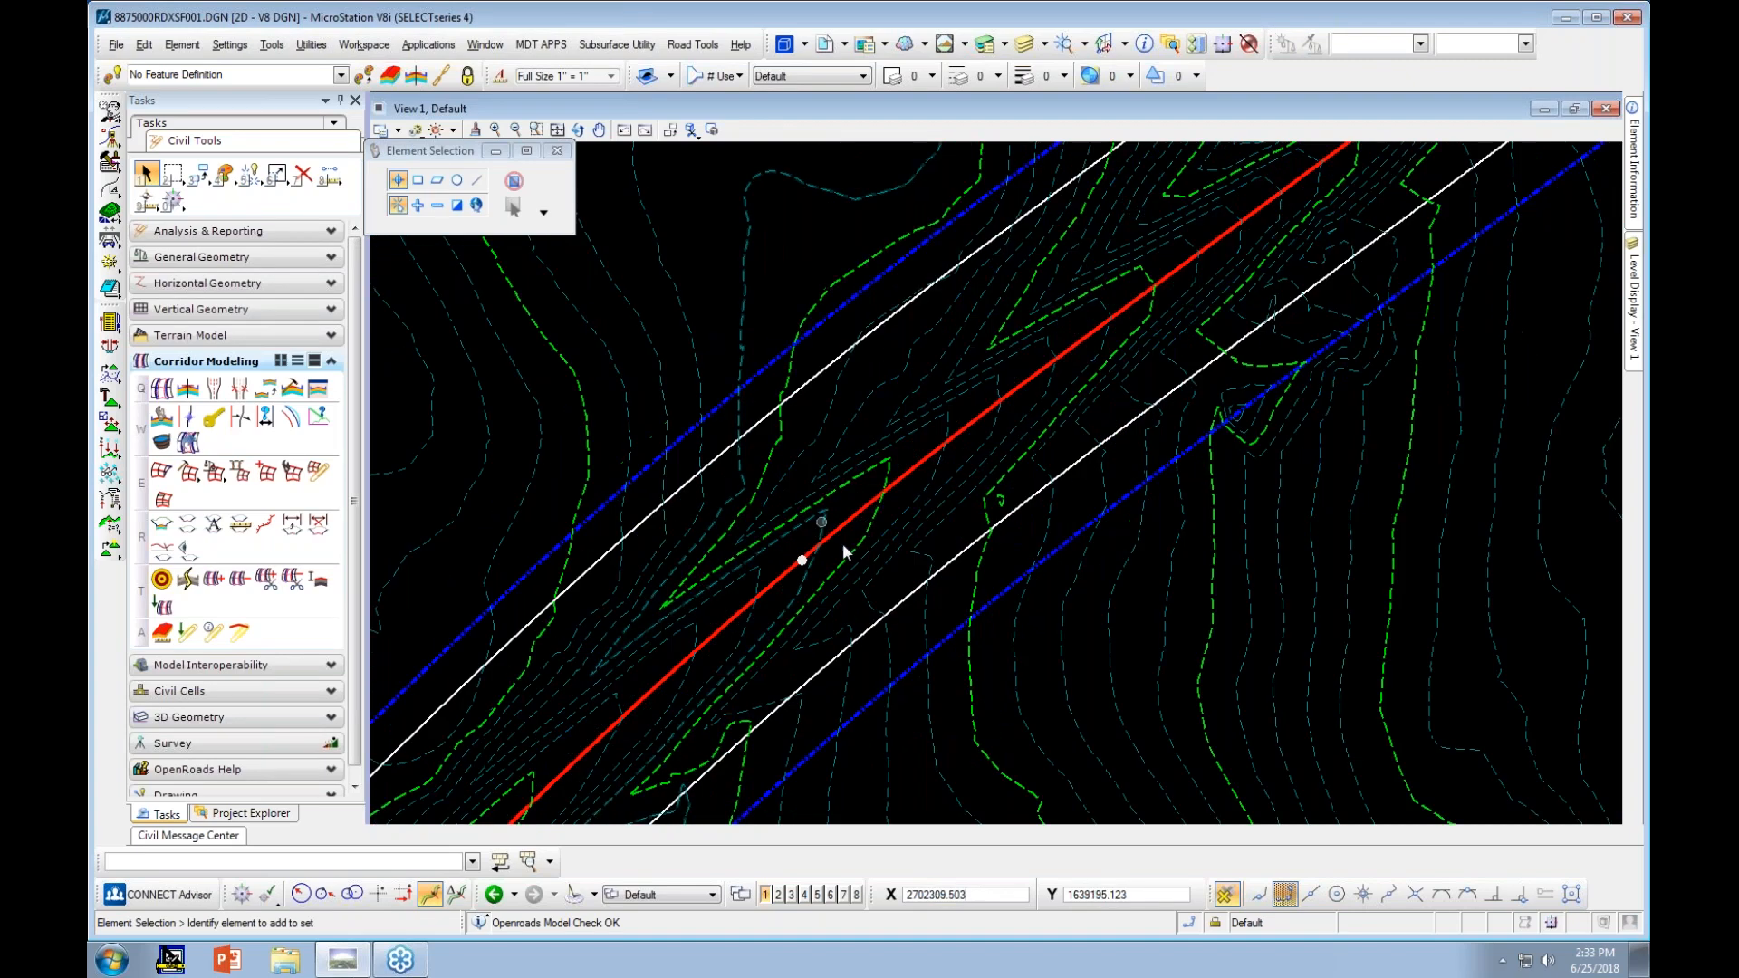
scroll(851, 514, "down", 2)
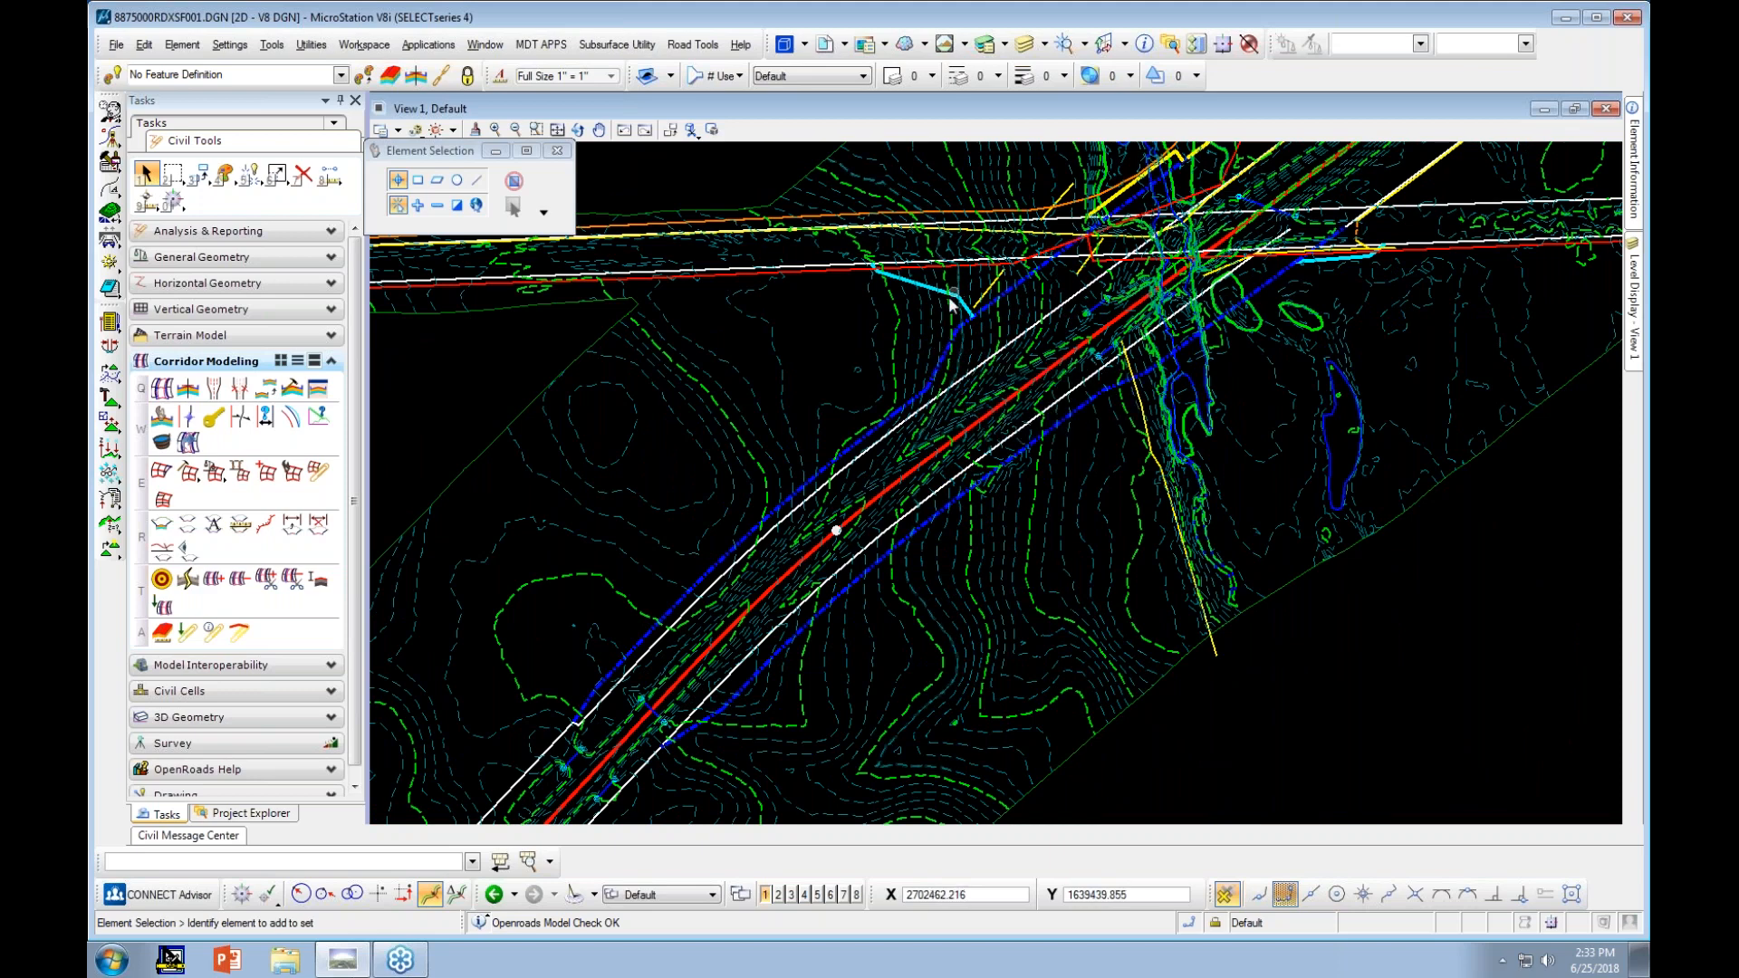
middle_click_drag(1430, 290, 1266, 482)
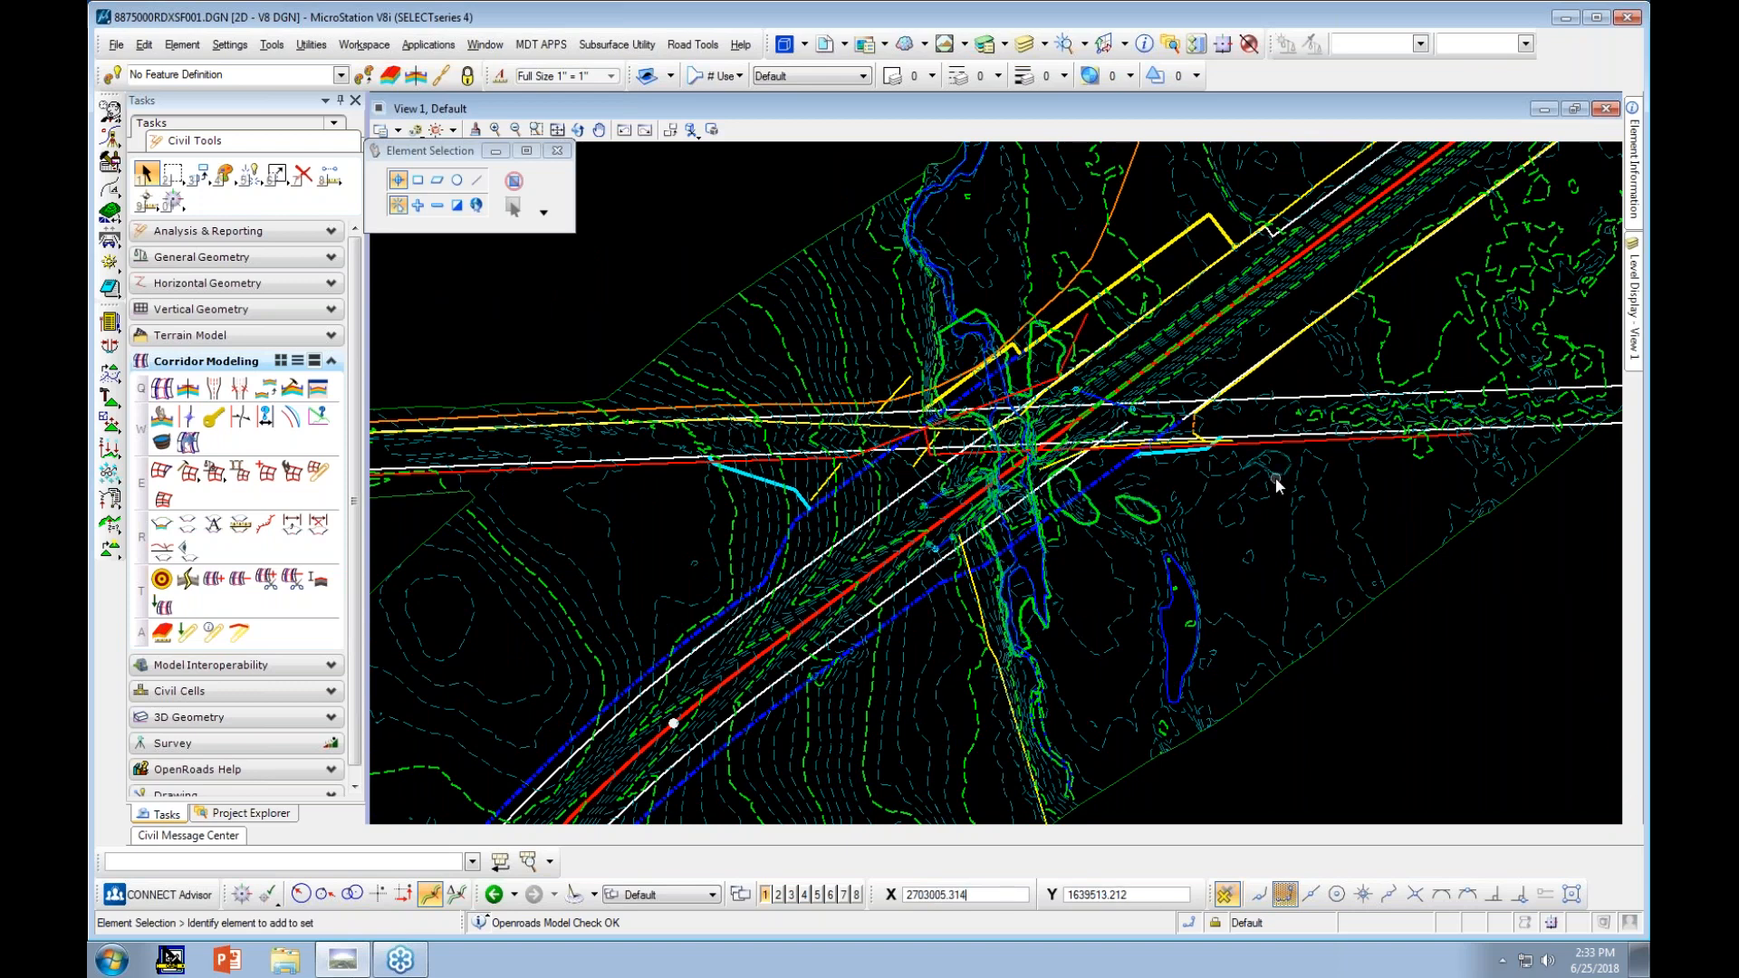
left_click(828, 49)
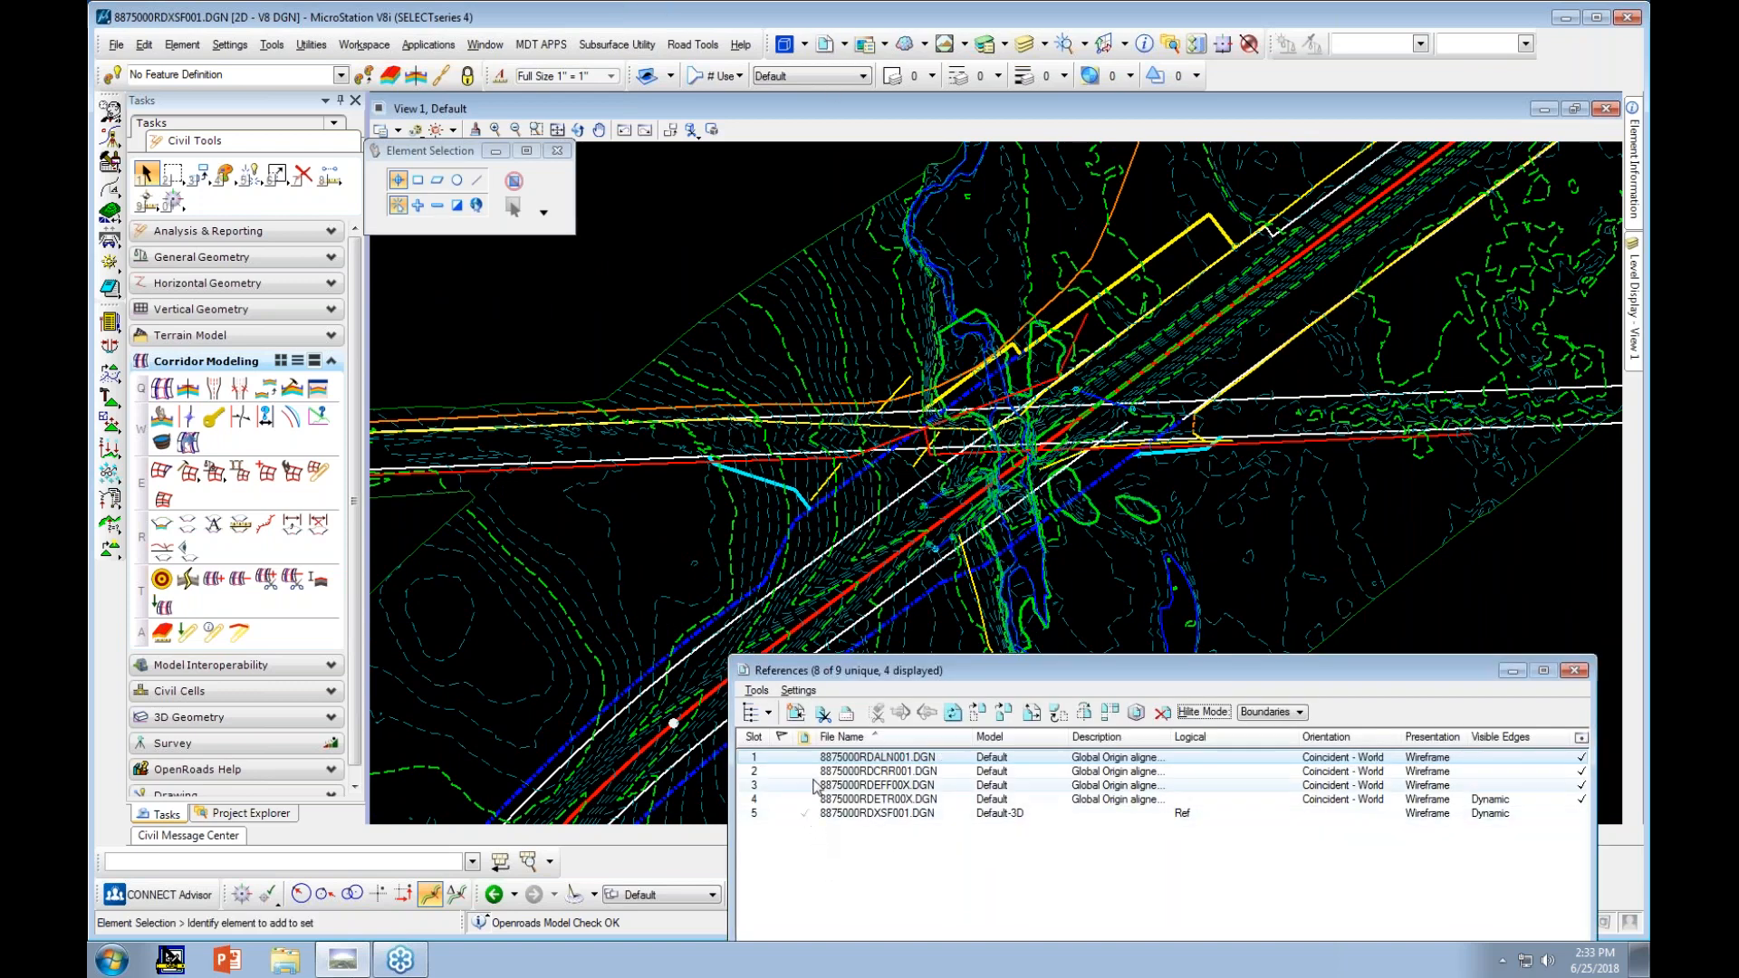
double_click(854, 772)
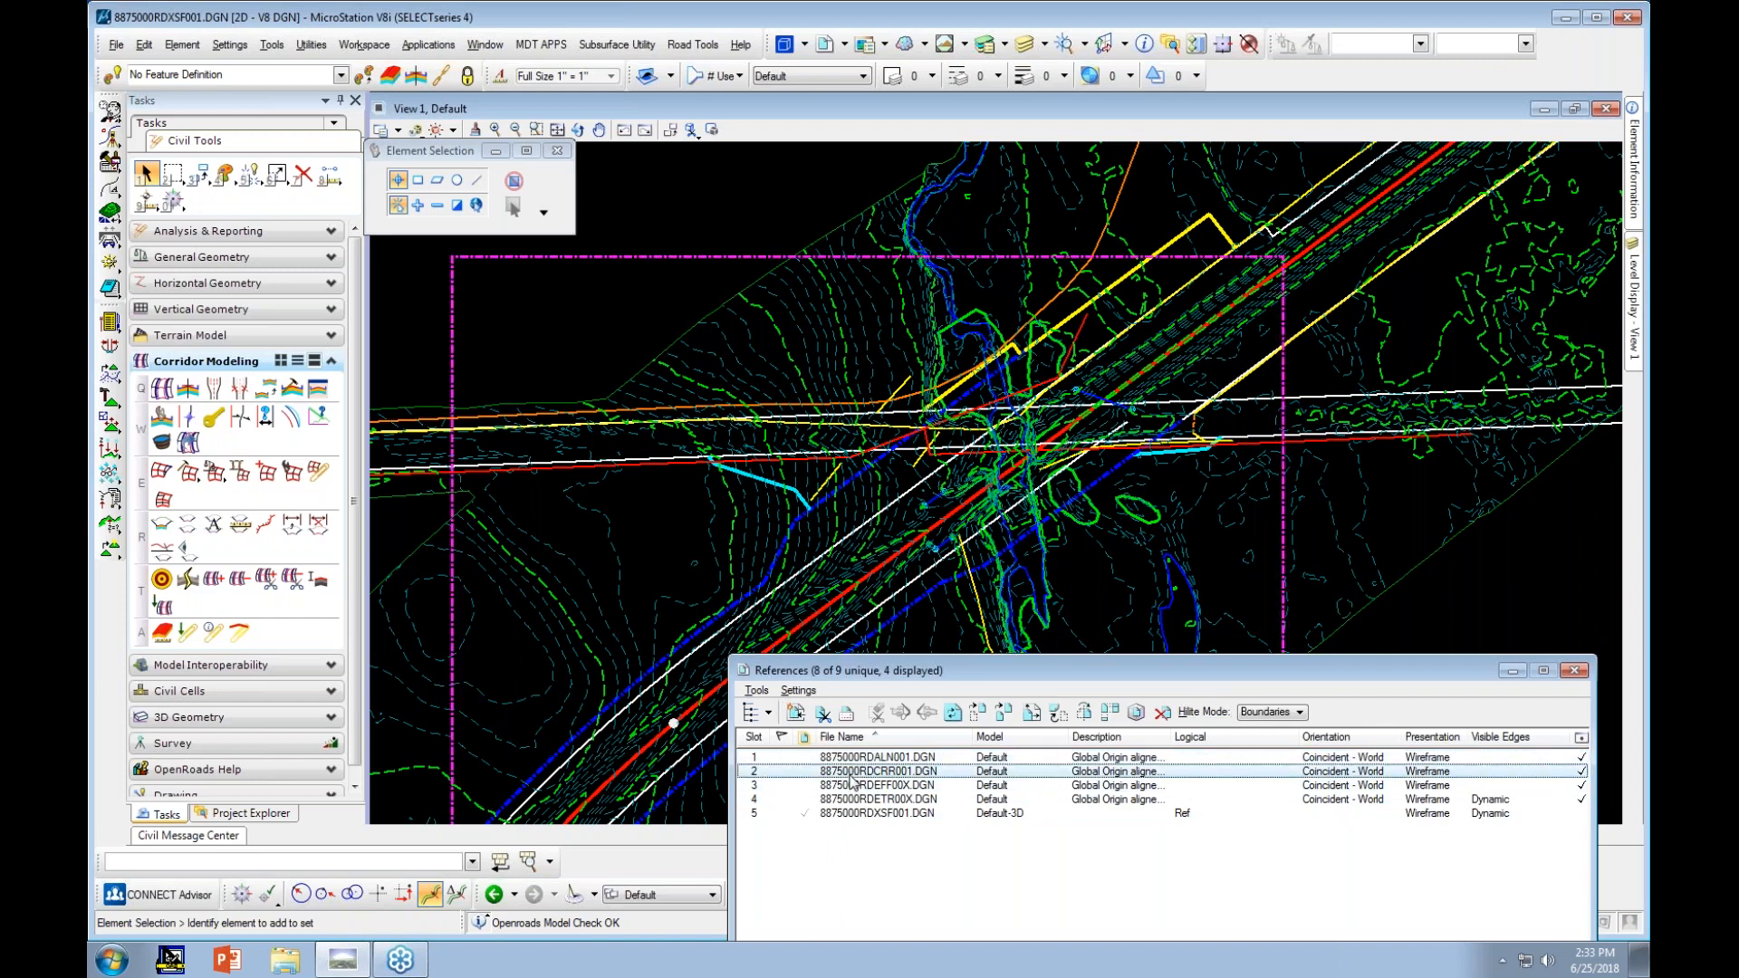
left_click(865, 227)
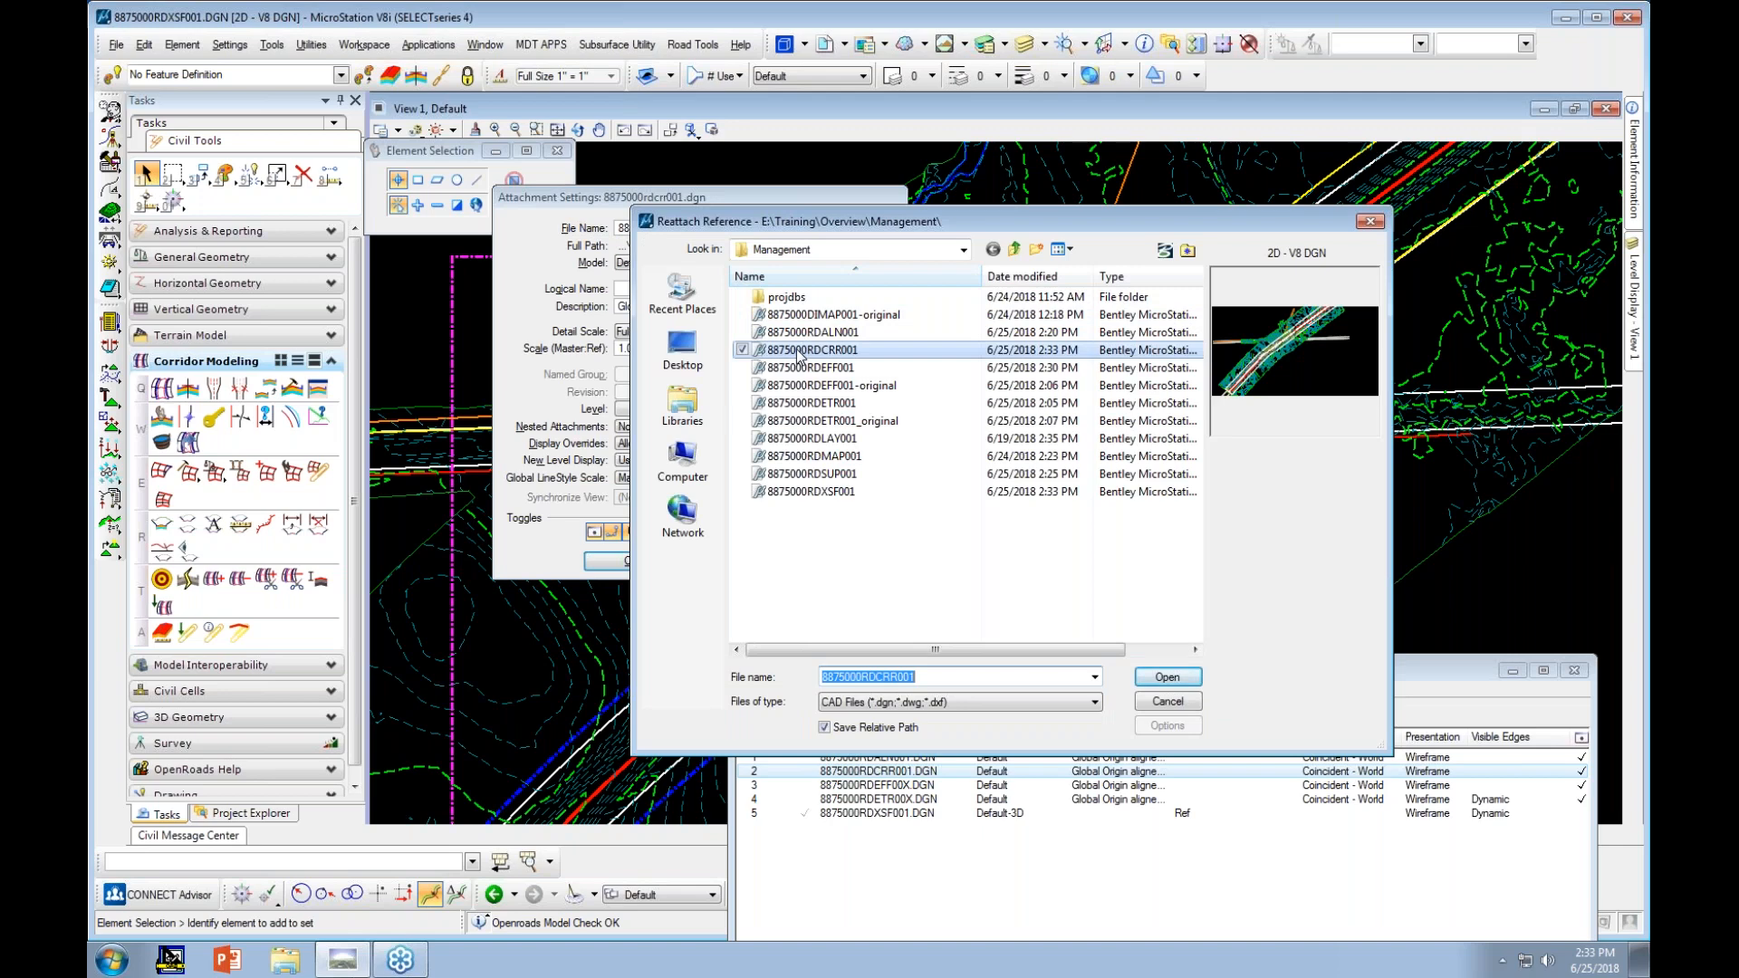
left_click(1166, 677)
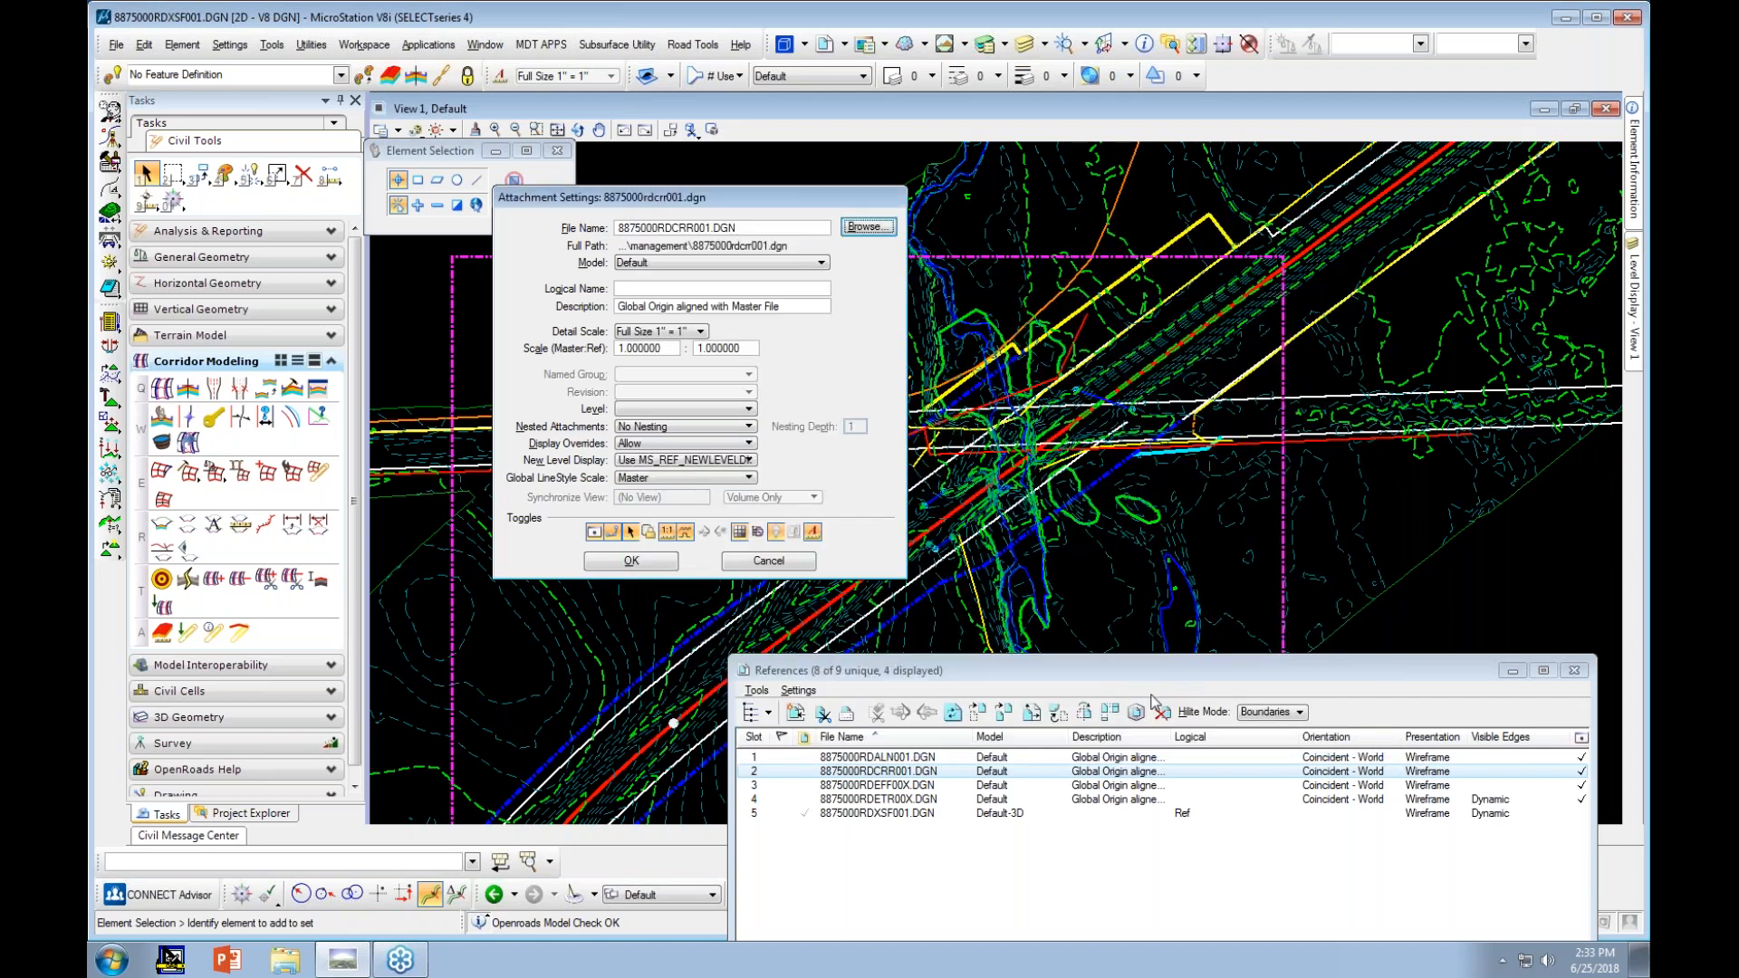
left_click(631, 560)
Display the 8875000RDCRR001 reference's levels from PS_Draft_Corr_Design through TL_Pvmt SHLD Edge Top, keeping Default on and ES_Terrain off
mouse_move(1636, 334)
left_click(1447, 222)
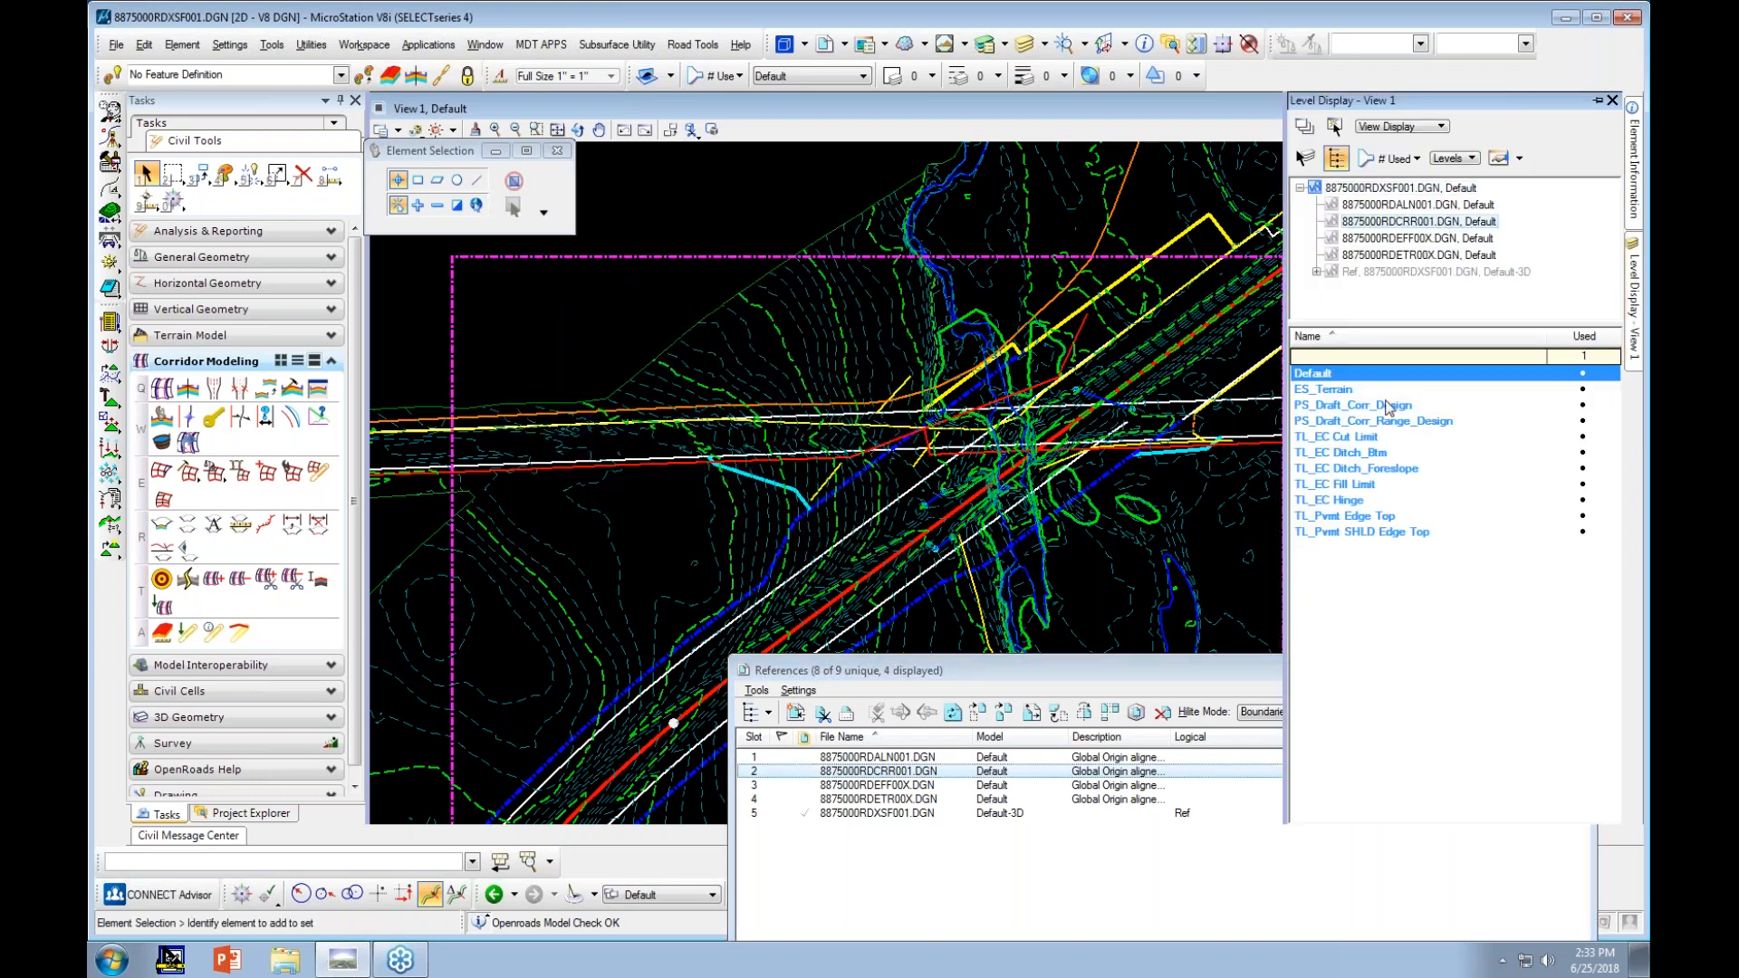
left_click_drag(1390, 406, 1398, 555, "ctrl")
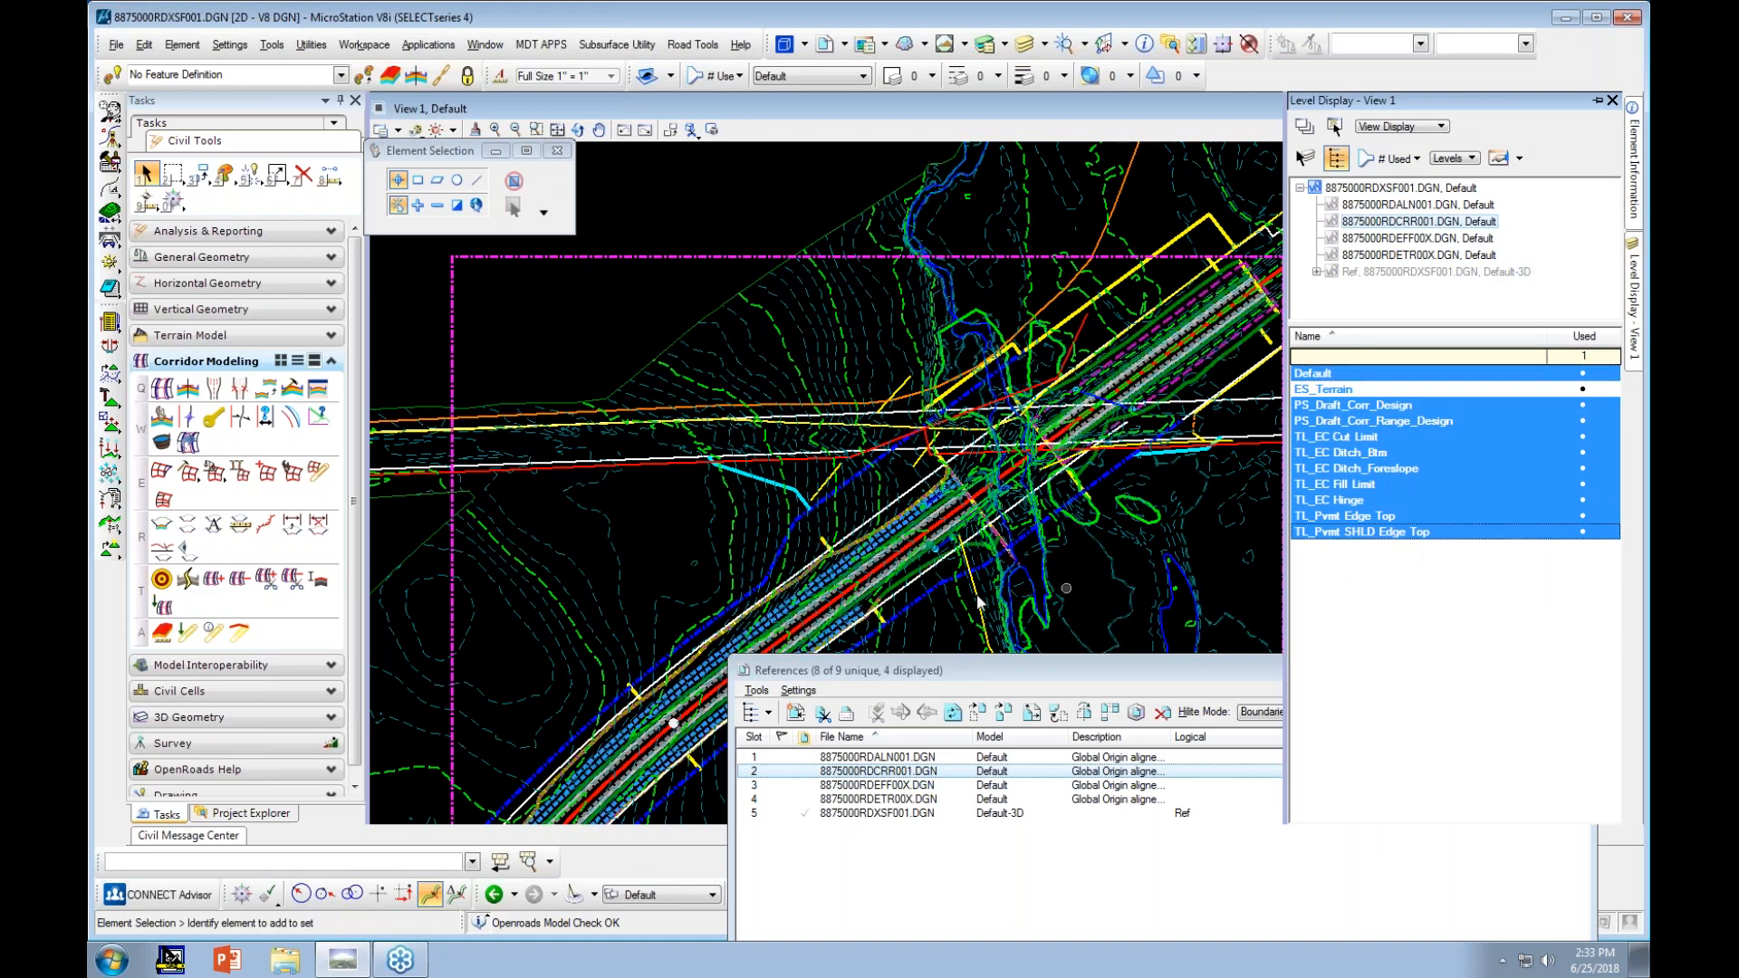
Hide the 8875000RDALN001, 8875000RDEFF00X and 8875000RDETR00X references to isolate the corridor linework, and view both corridors in full
scroll(917, 324, "up", 5)
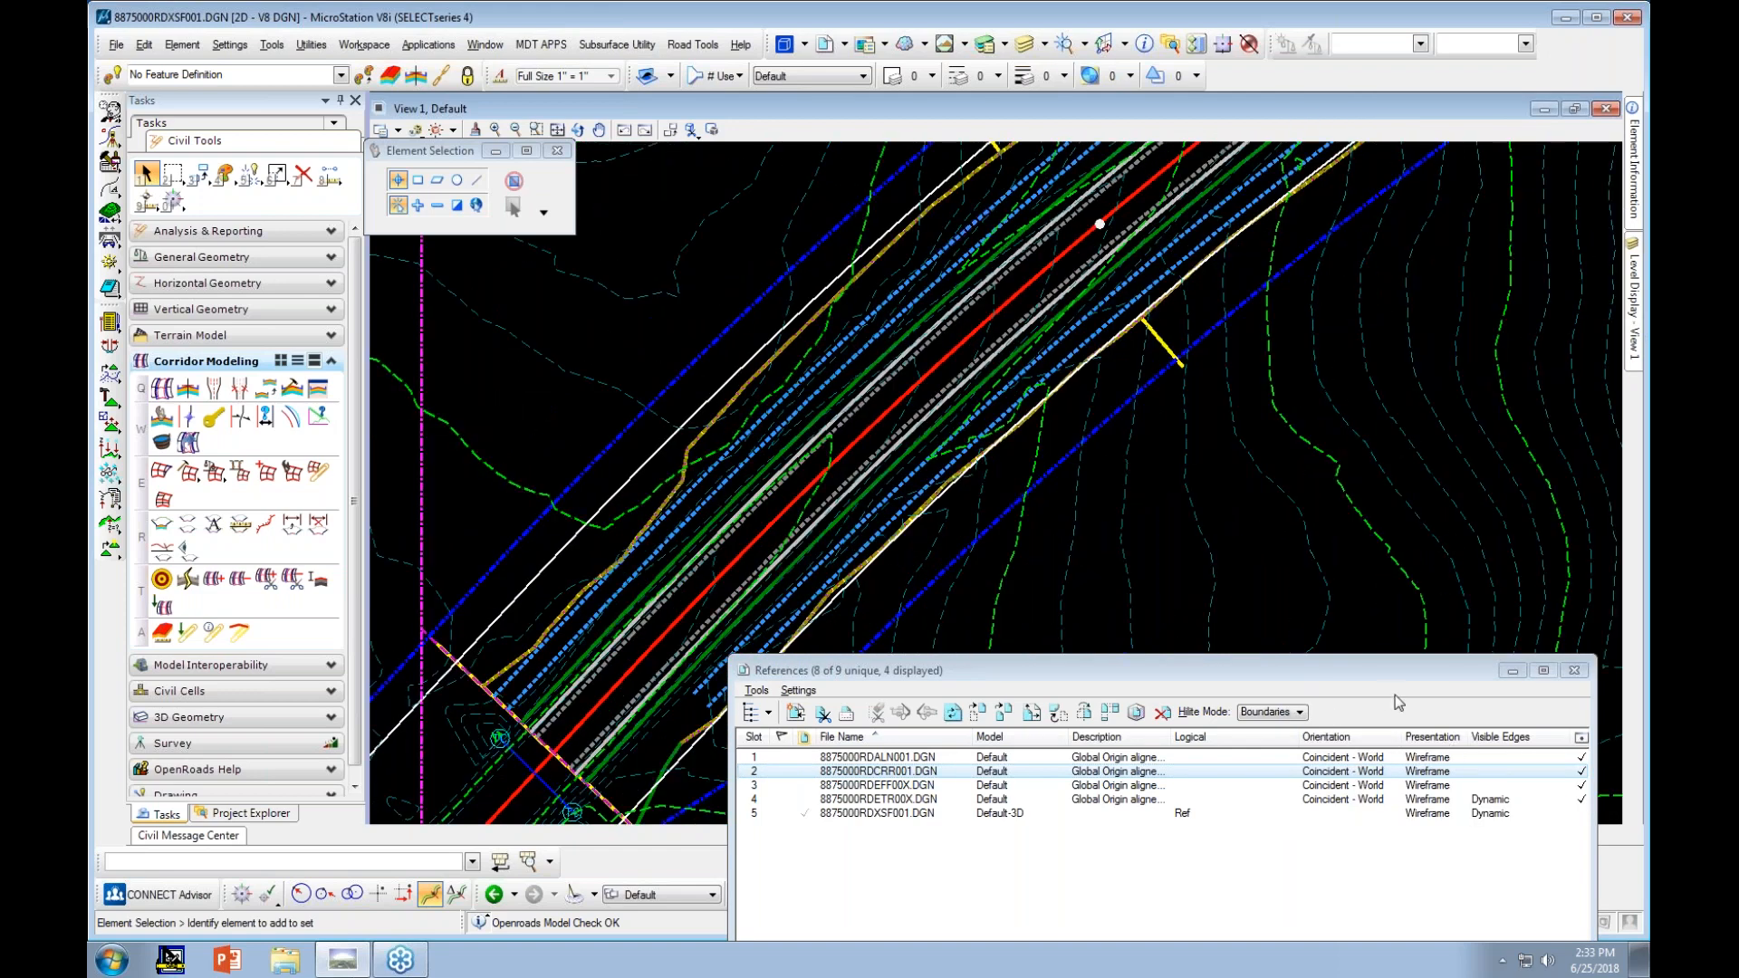
left_click(1582, 758)
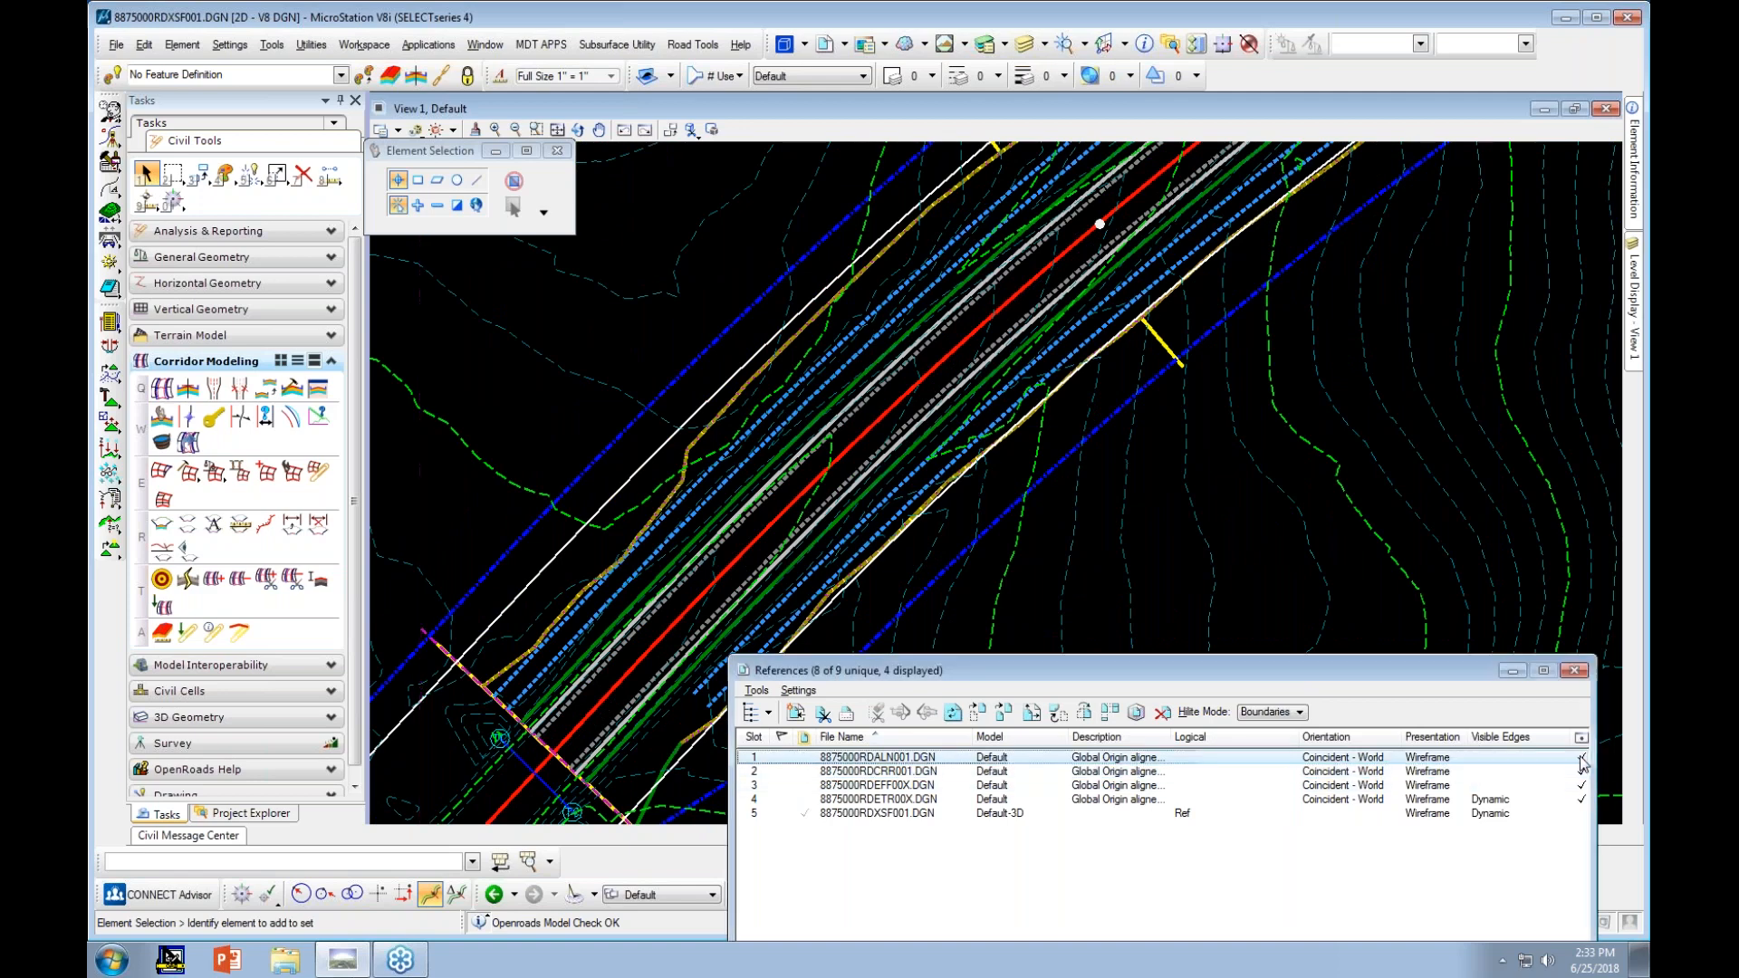
left_click(1582, 786)
left_click(1581, 799)
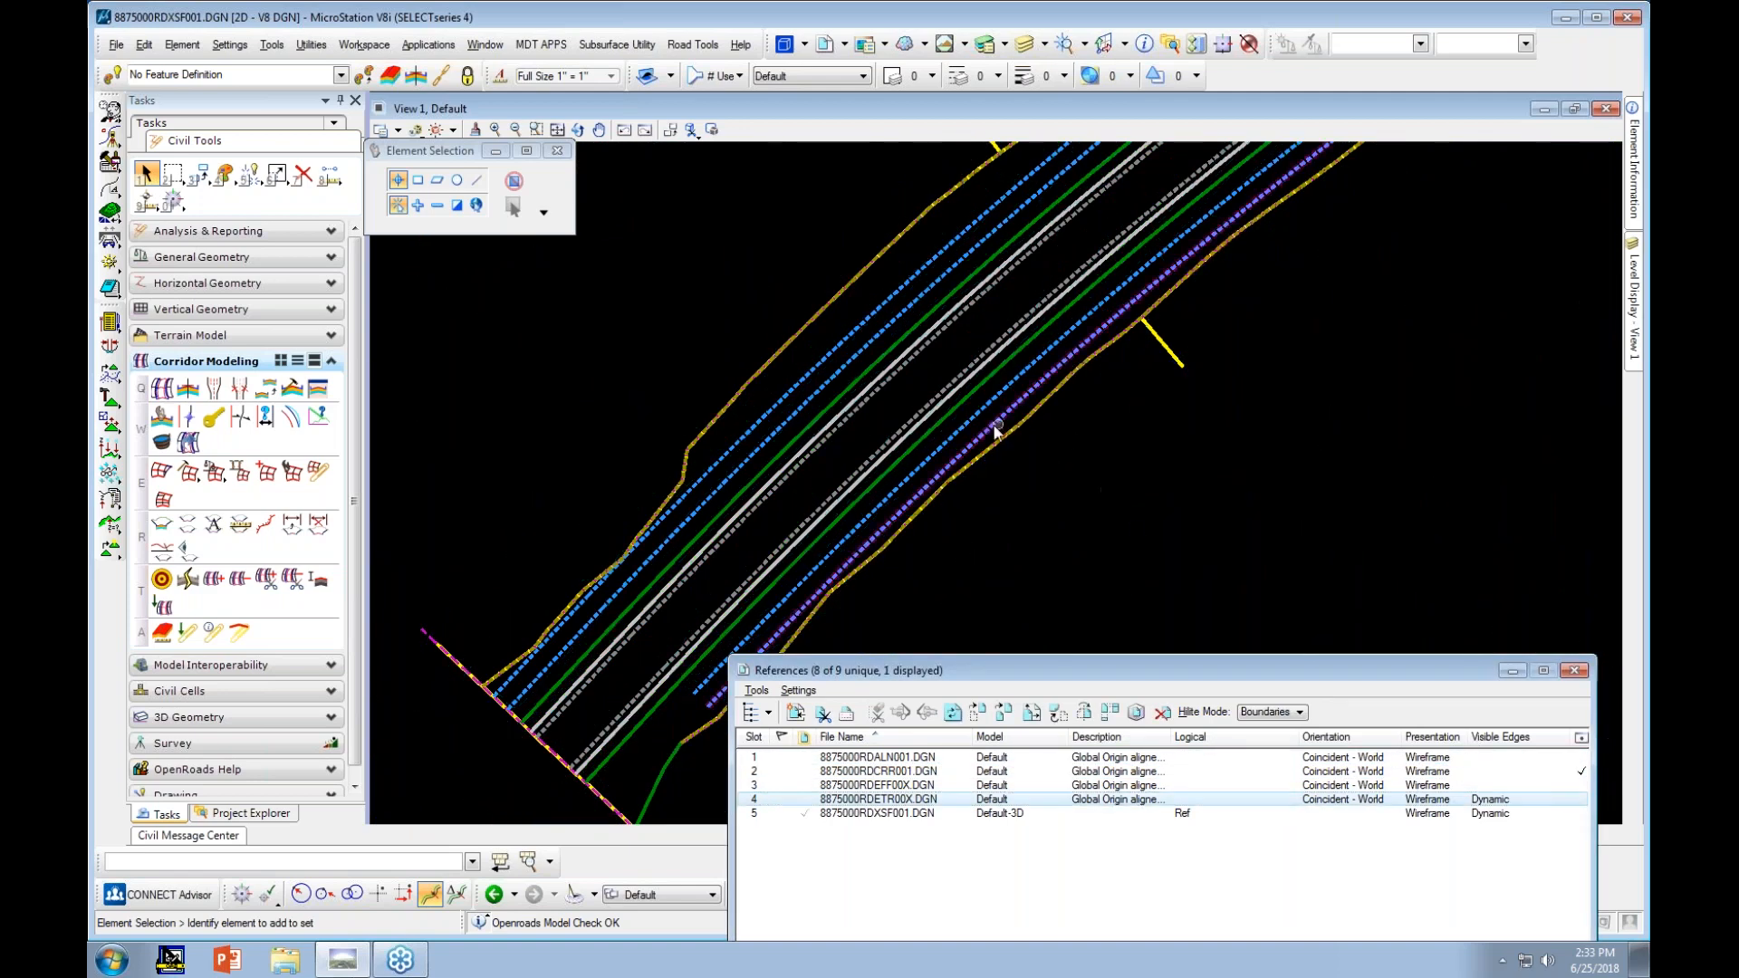
scroll(1126, 516, "down", 3)
scroll(1335, 269, "down", 2)
middle_click_drag(1335, 269, 1097, 379)
middle_click_drag(1236, 252, 1178, 307)
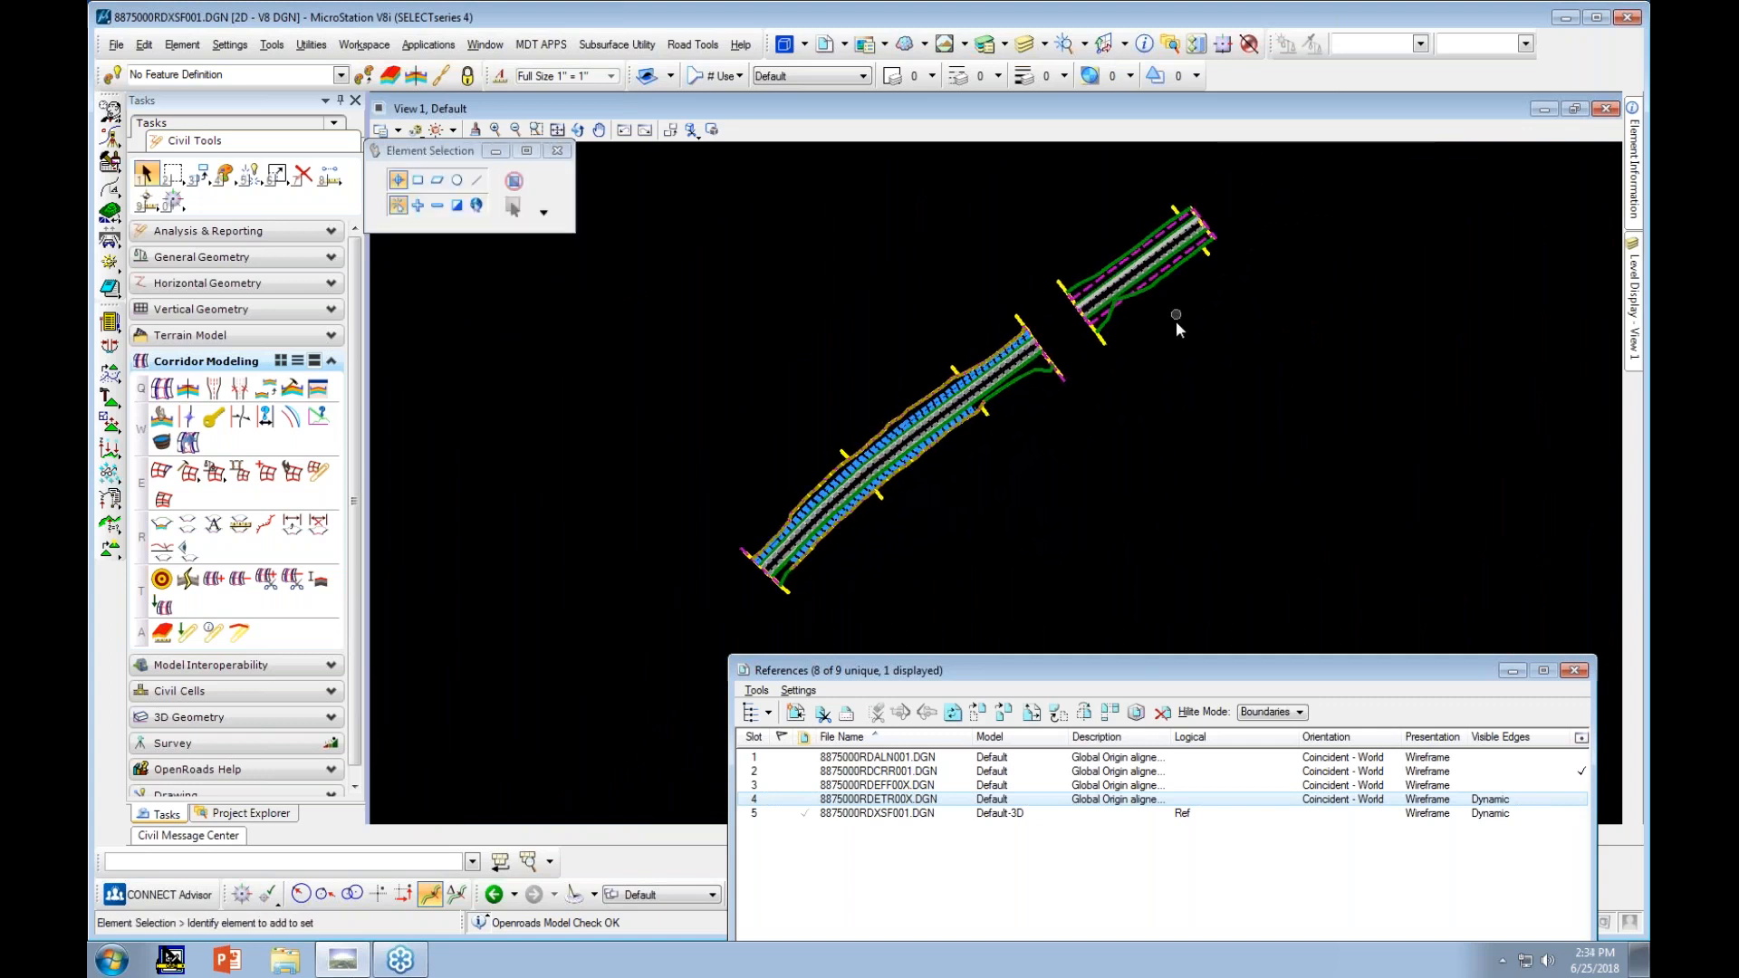
Turn off the PS_Draft_Corr_Design and PS_Draft_Corr_Range_Design levels of the 8875000RDCRR001 reference and inspect the remaining linework of both corridors
scroll(958, 400, "up", 5)
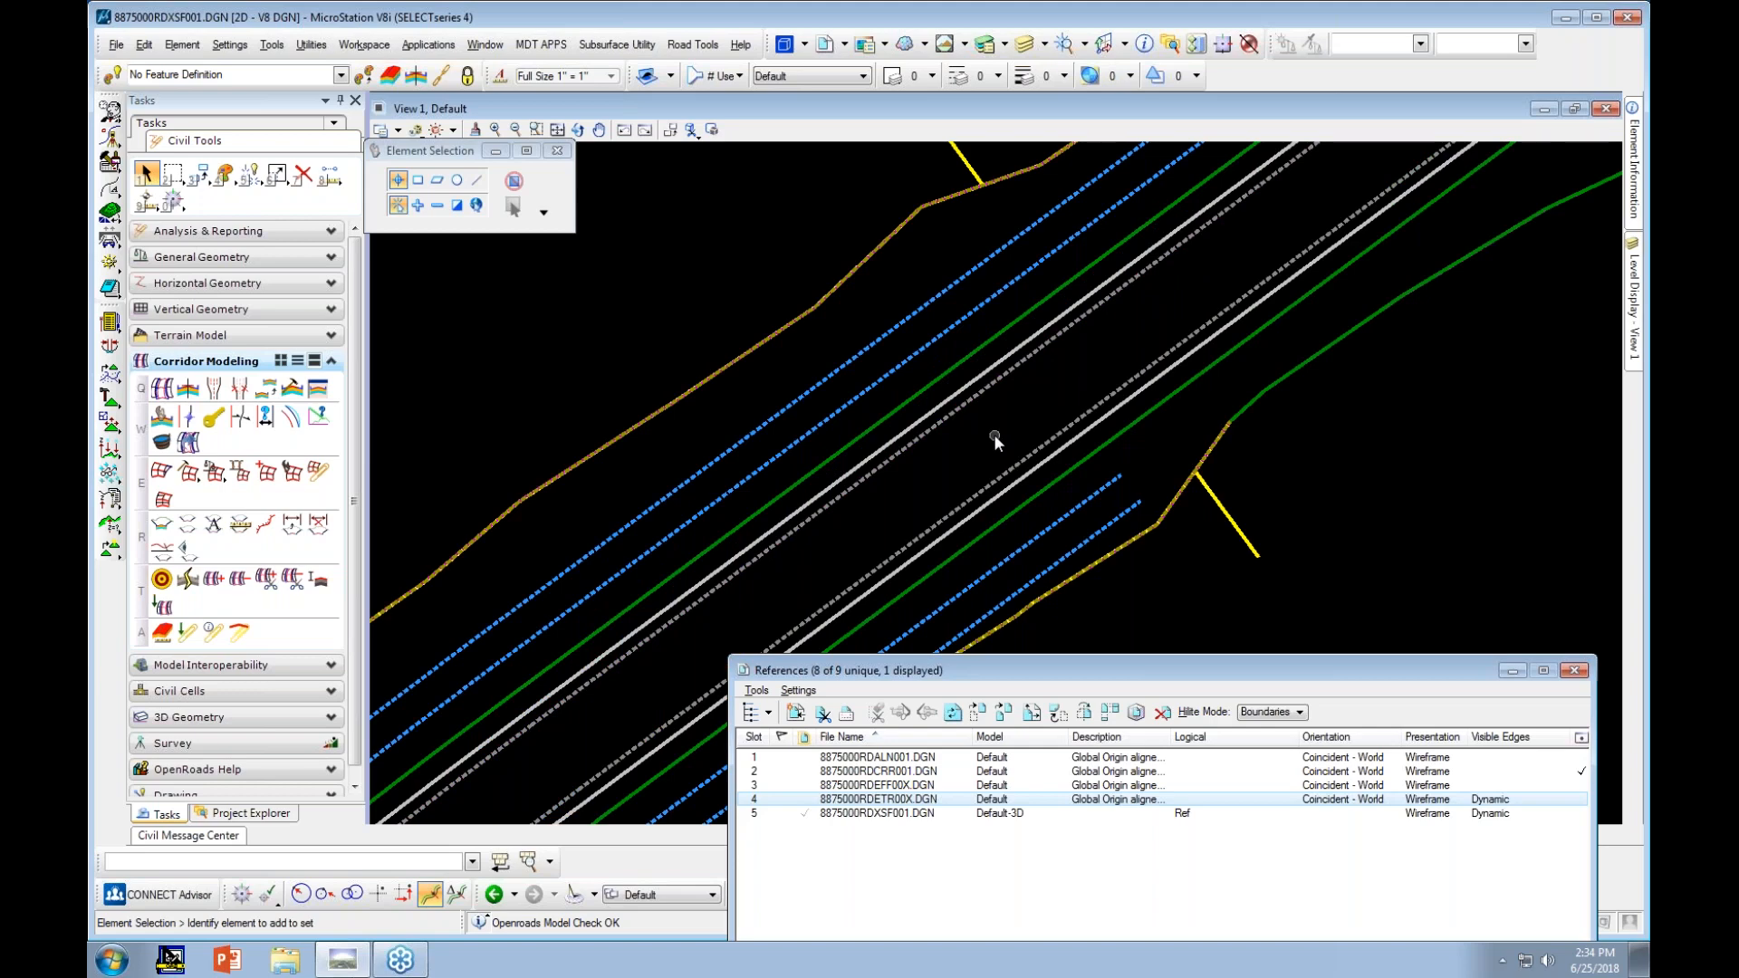
left_click(1634, 303)
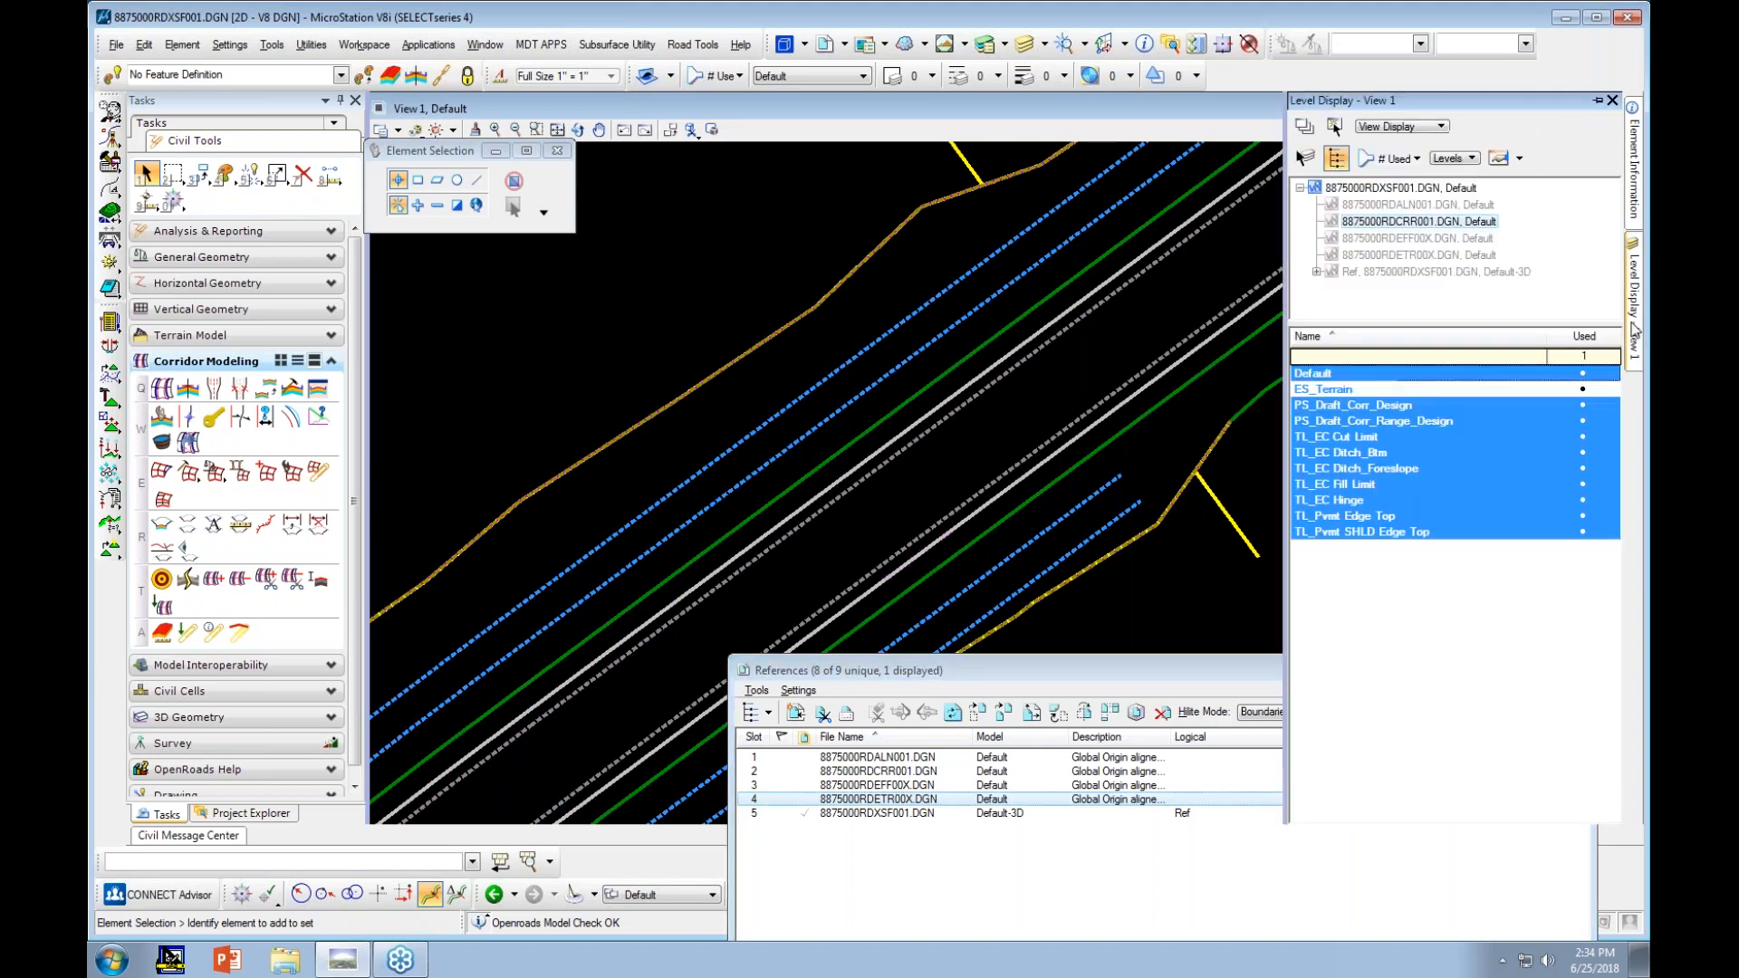
left_click(1404, 405)
left_click(1387, 421)
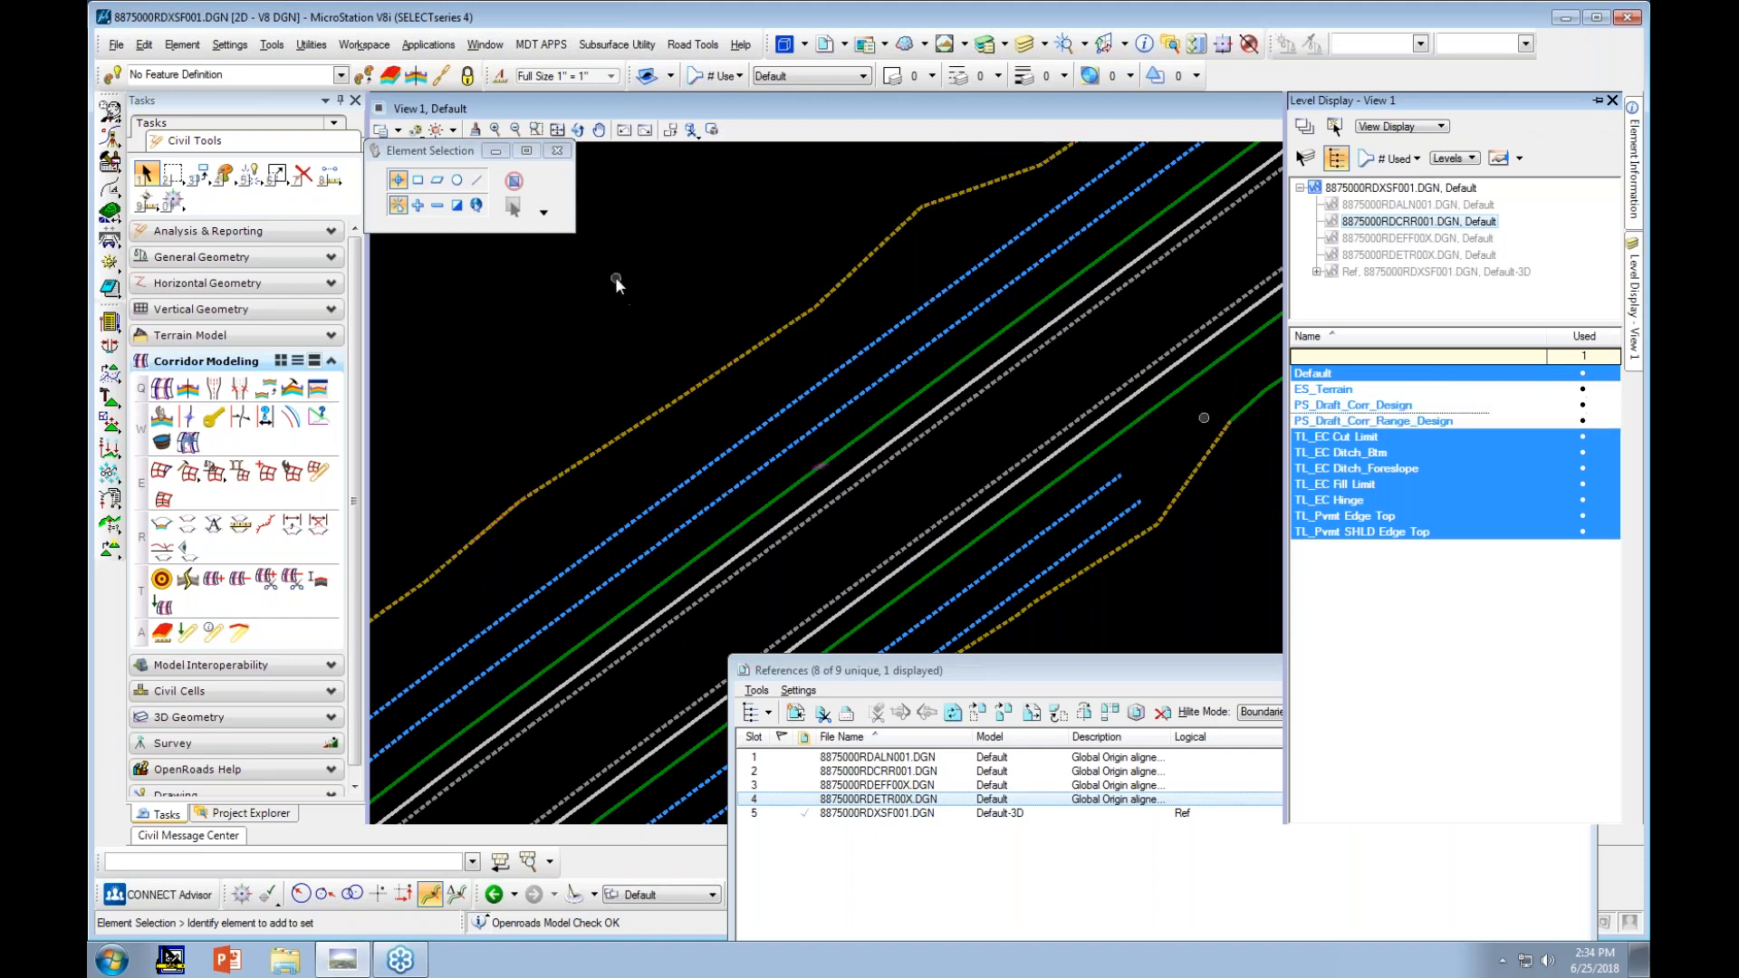
scroll(1091, 380, "down", 5)
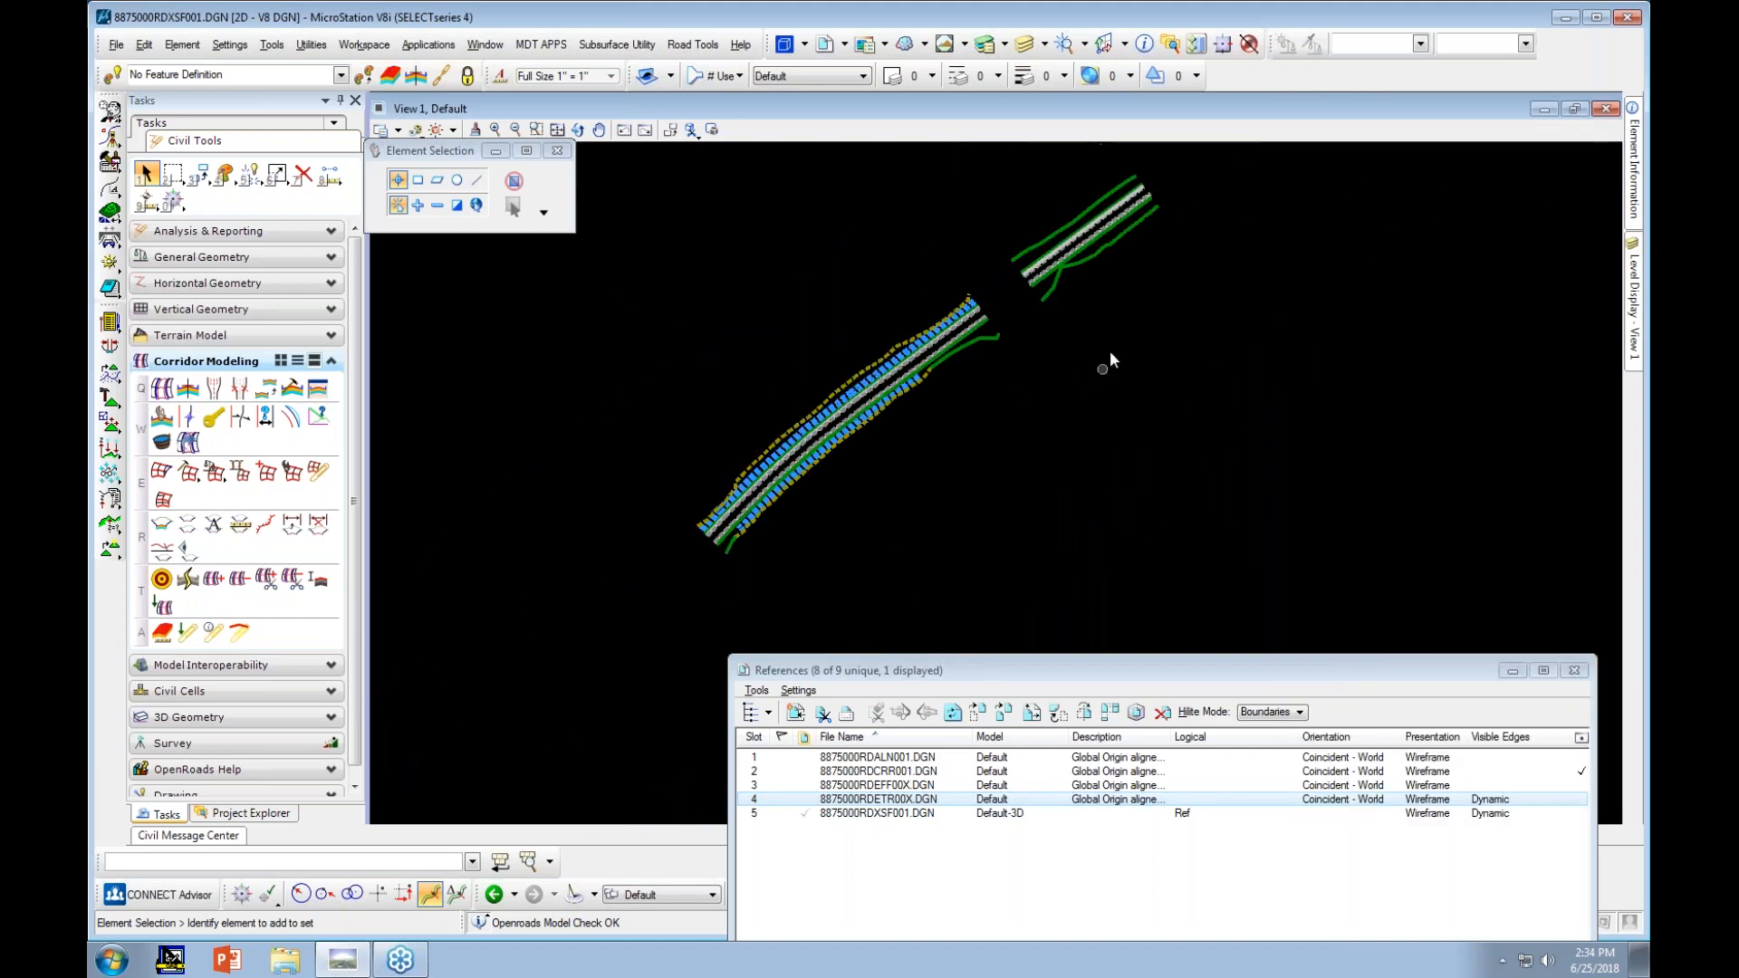
scroll(1099, 229, "up", 2)
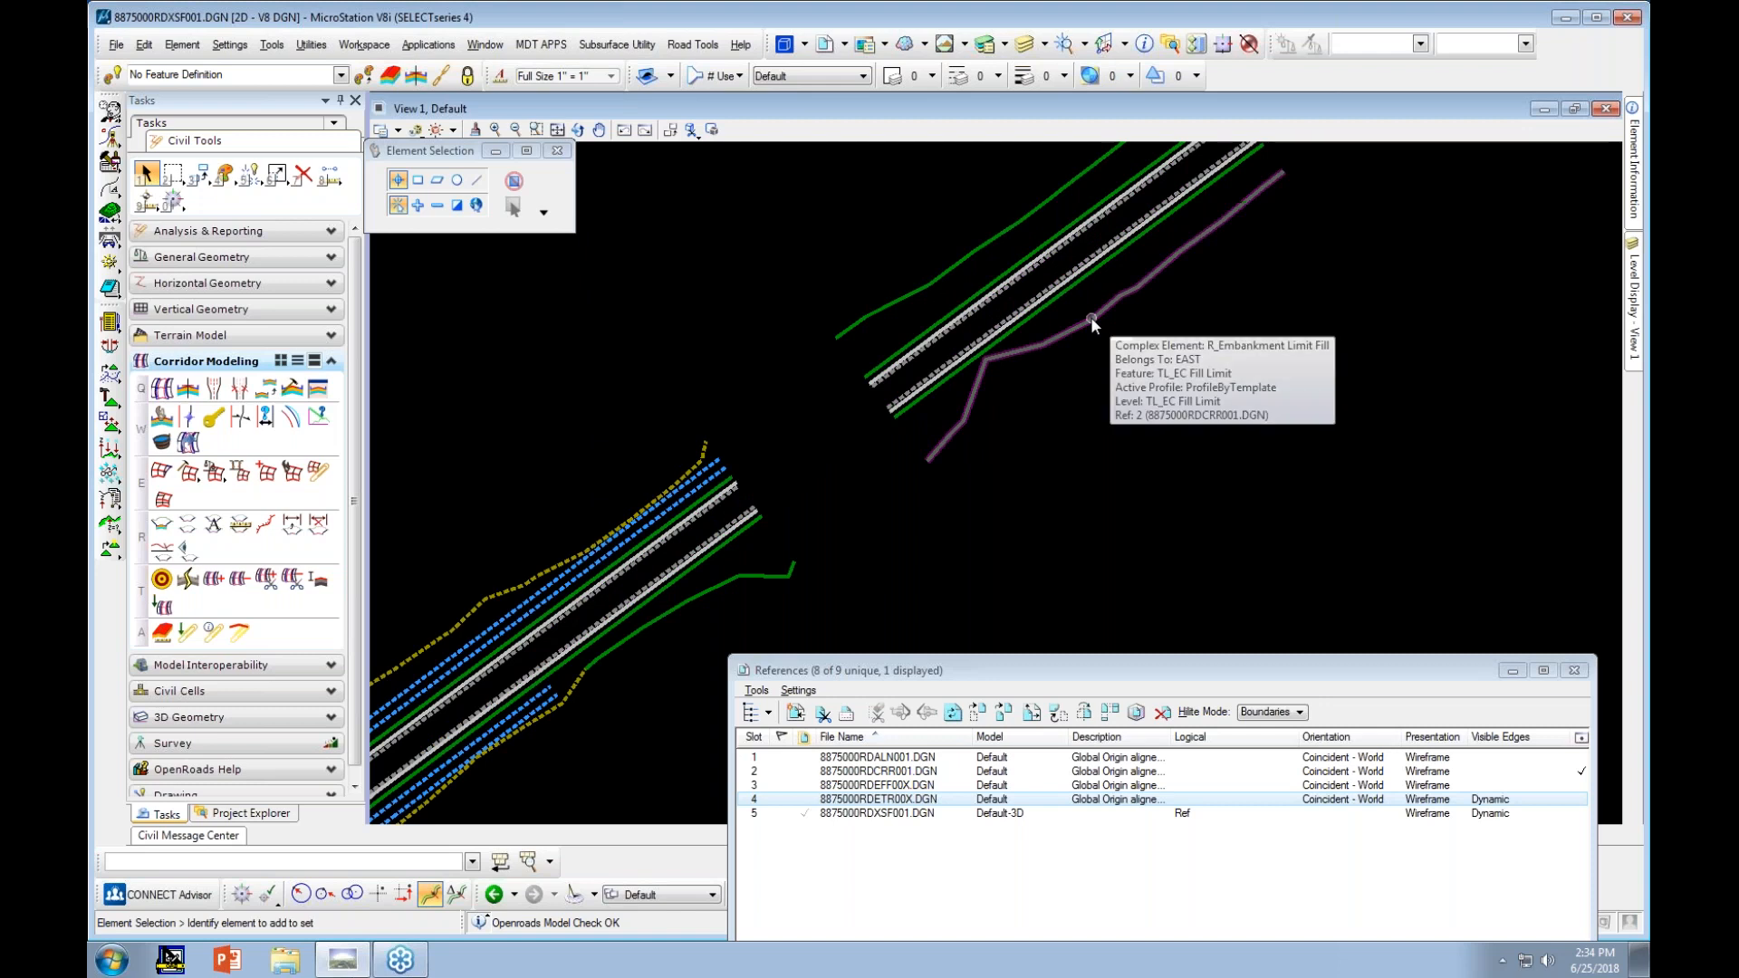
mouse_move(1059, 286)
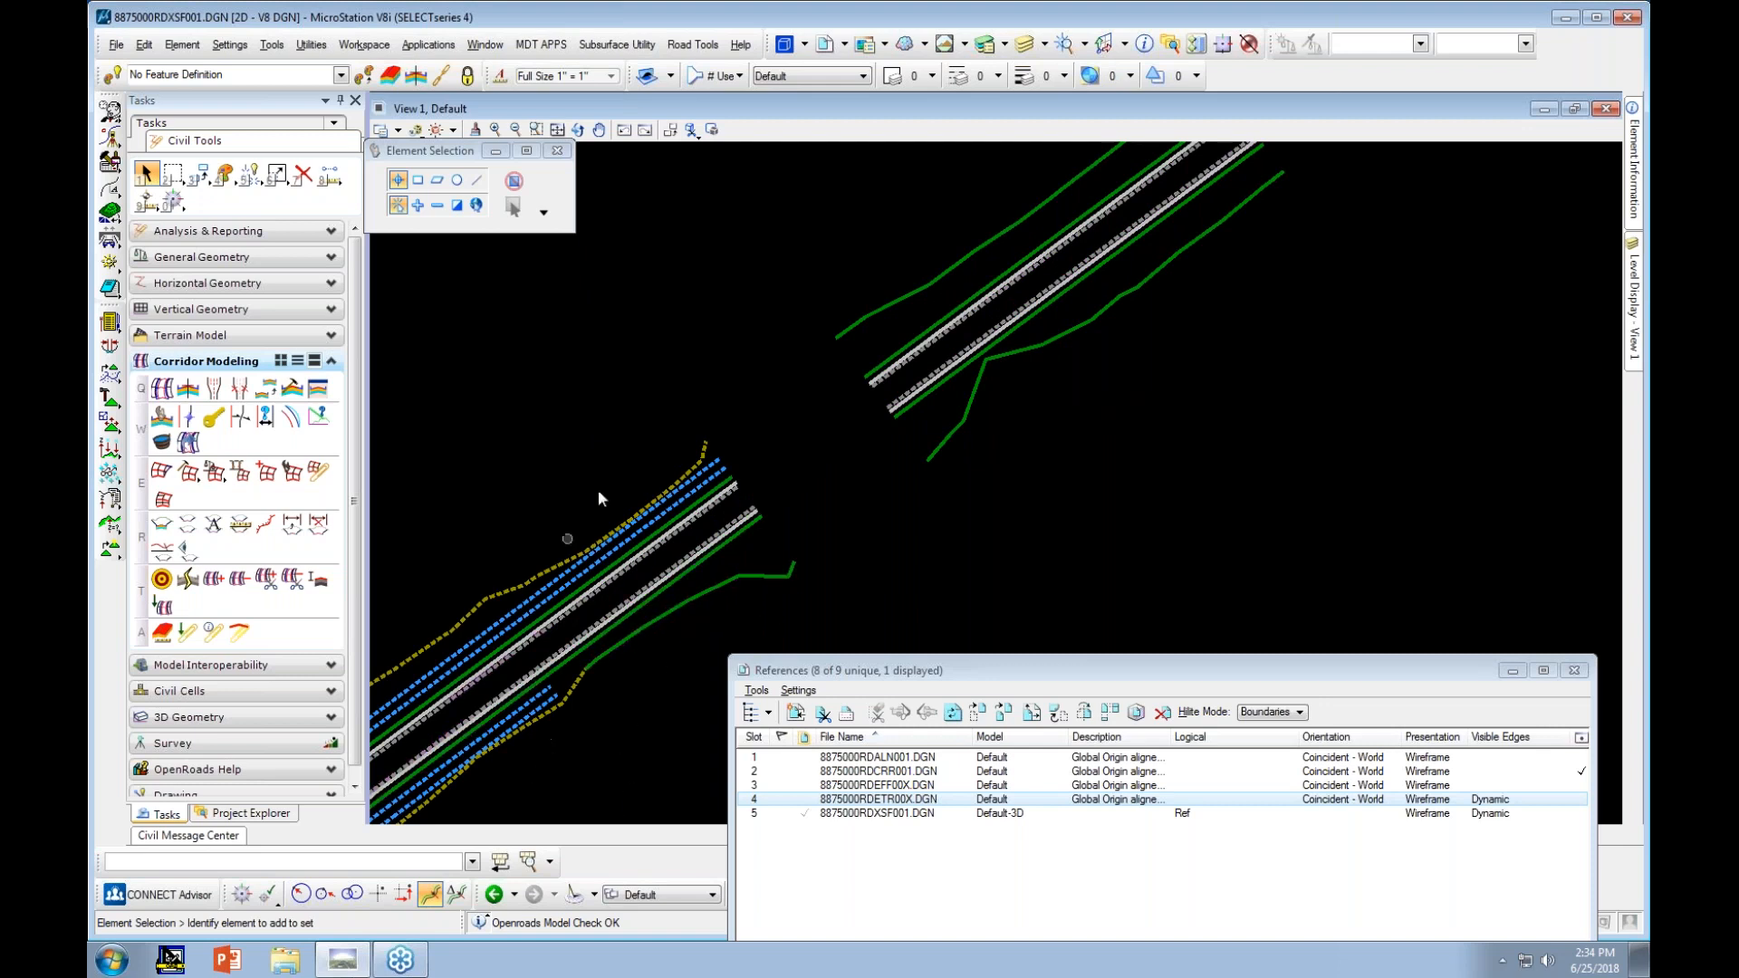
Switch to the Default-3D views and show all 8875000RDCRR001 reference levels except ES_Terrain, TC_Draft-DNC and TL_Draft-DNC
left_click(654, 897)
left_click(655, 855)
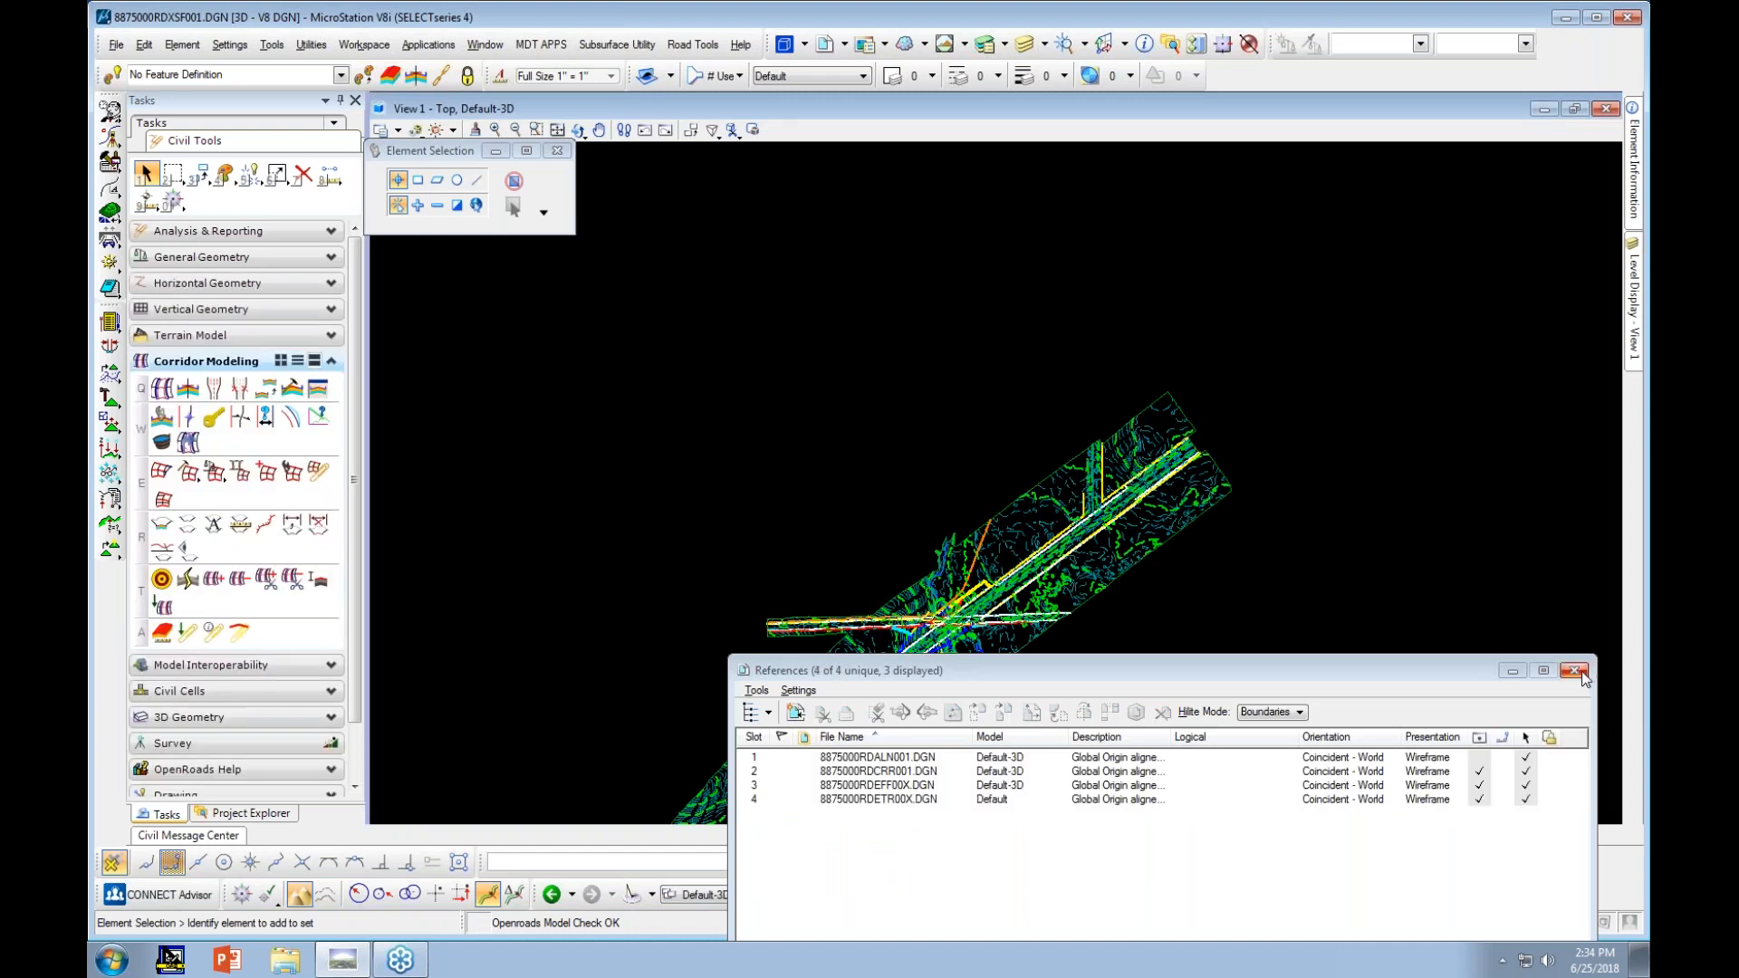
left_click(1633, 345)
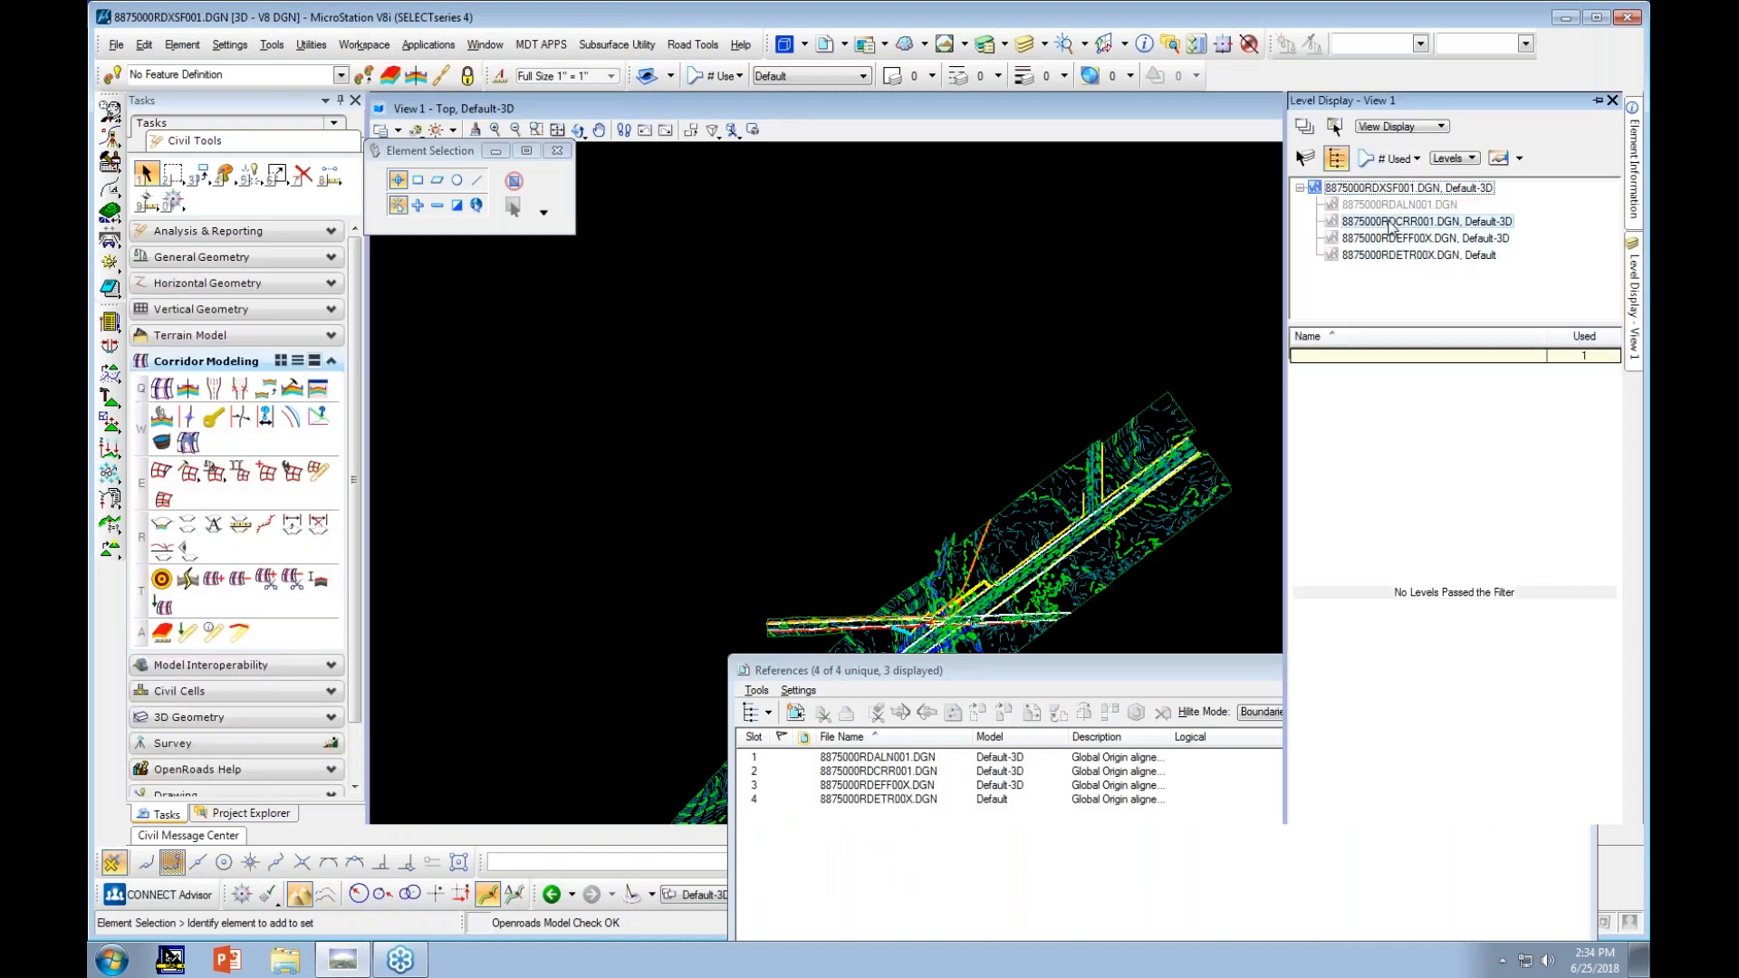
left_click(1390, 223)
left_click_drag(1319, 407, 1346, 766)
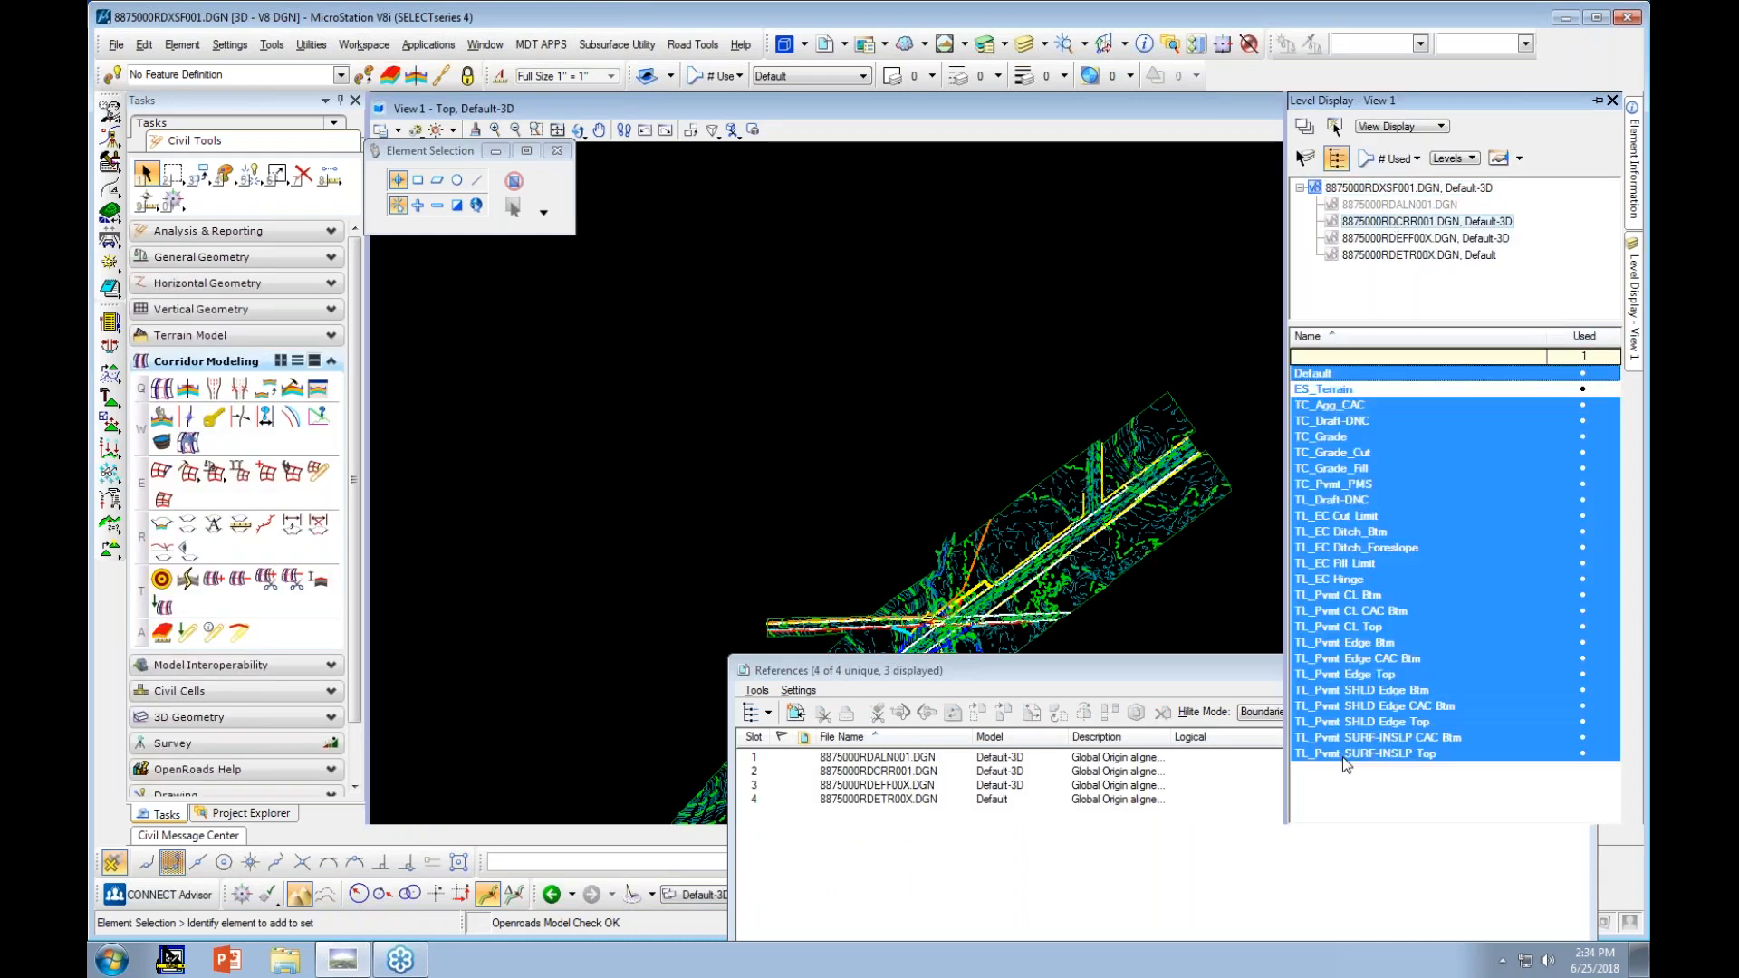
left_click(1310, 418)
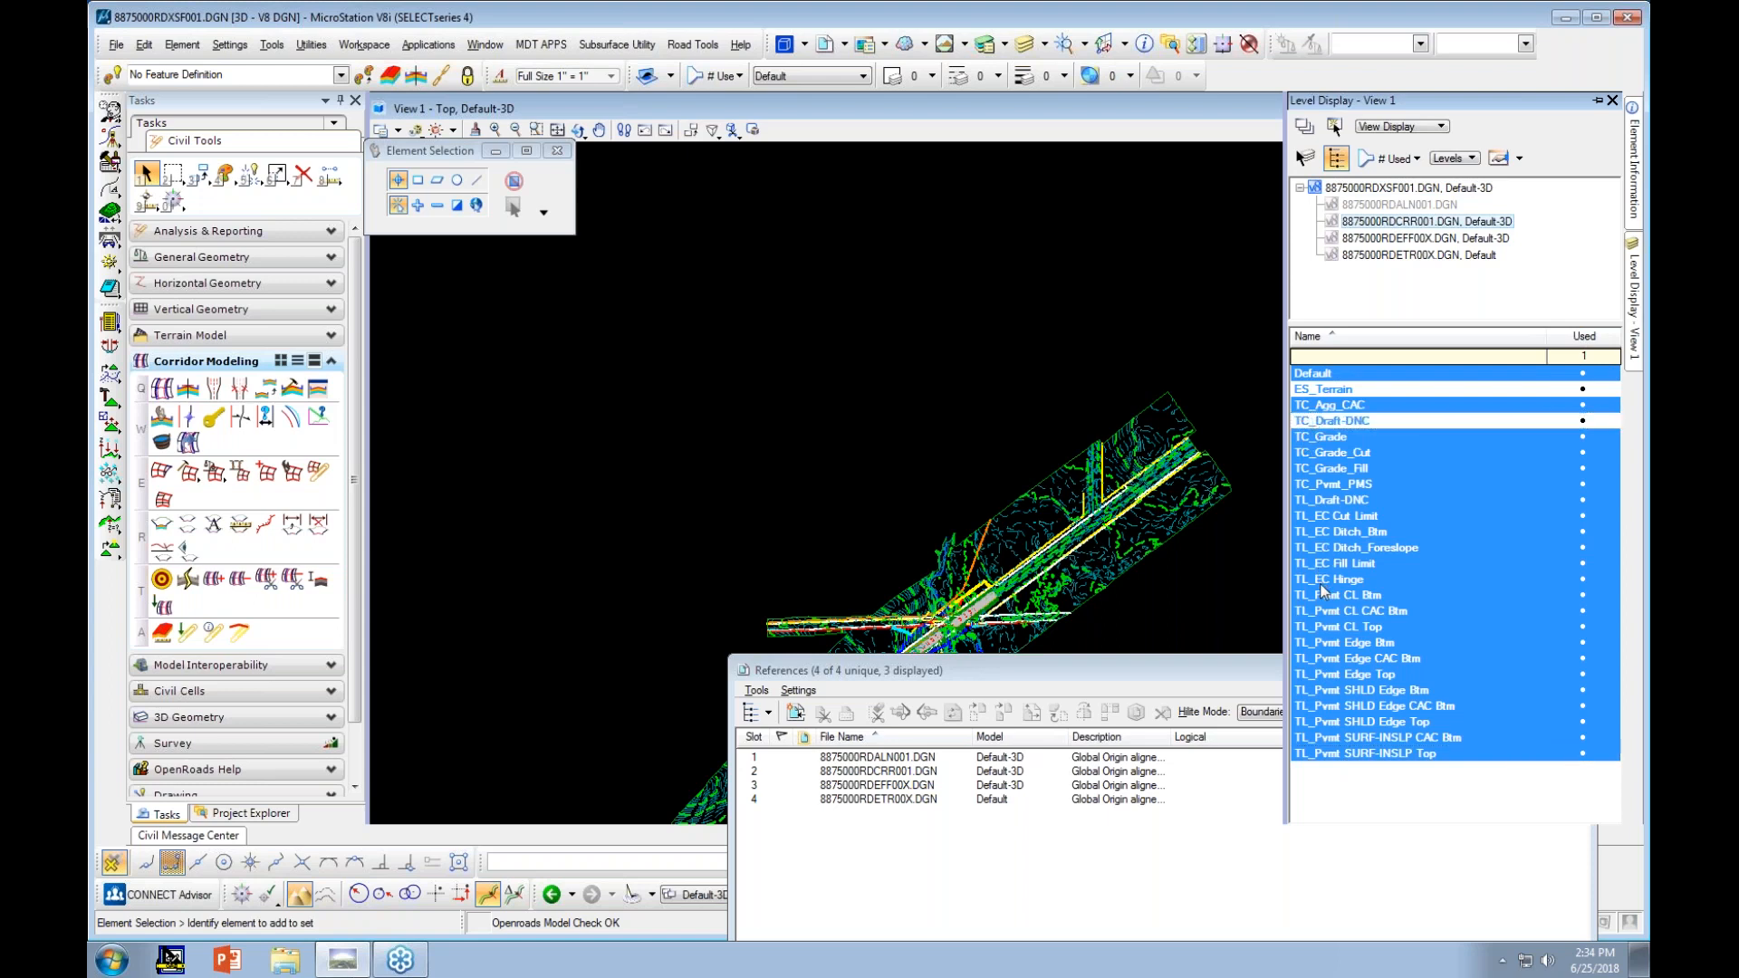
left_click(1339, 503)
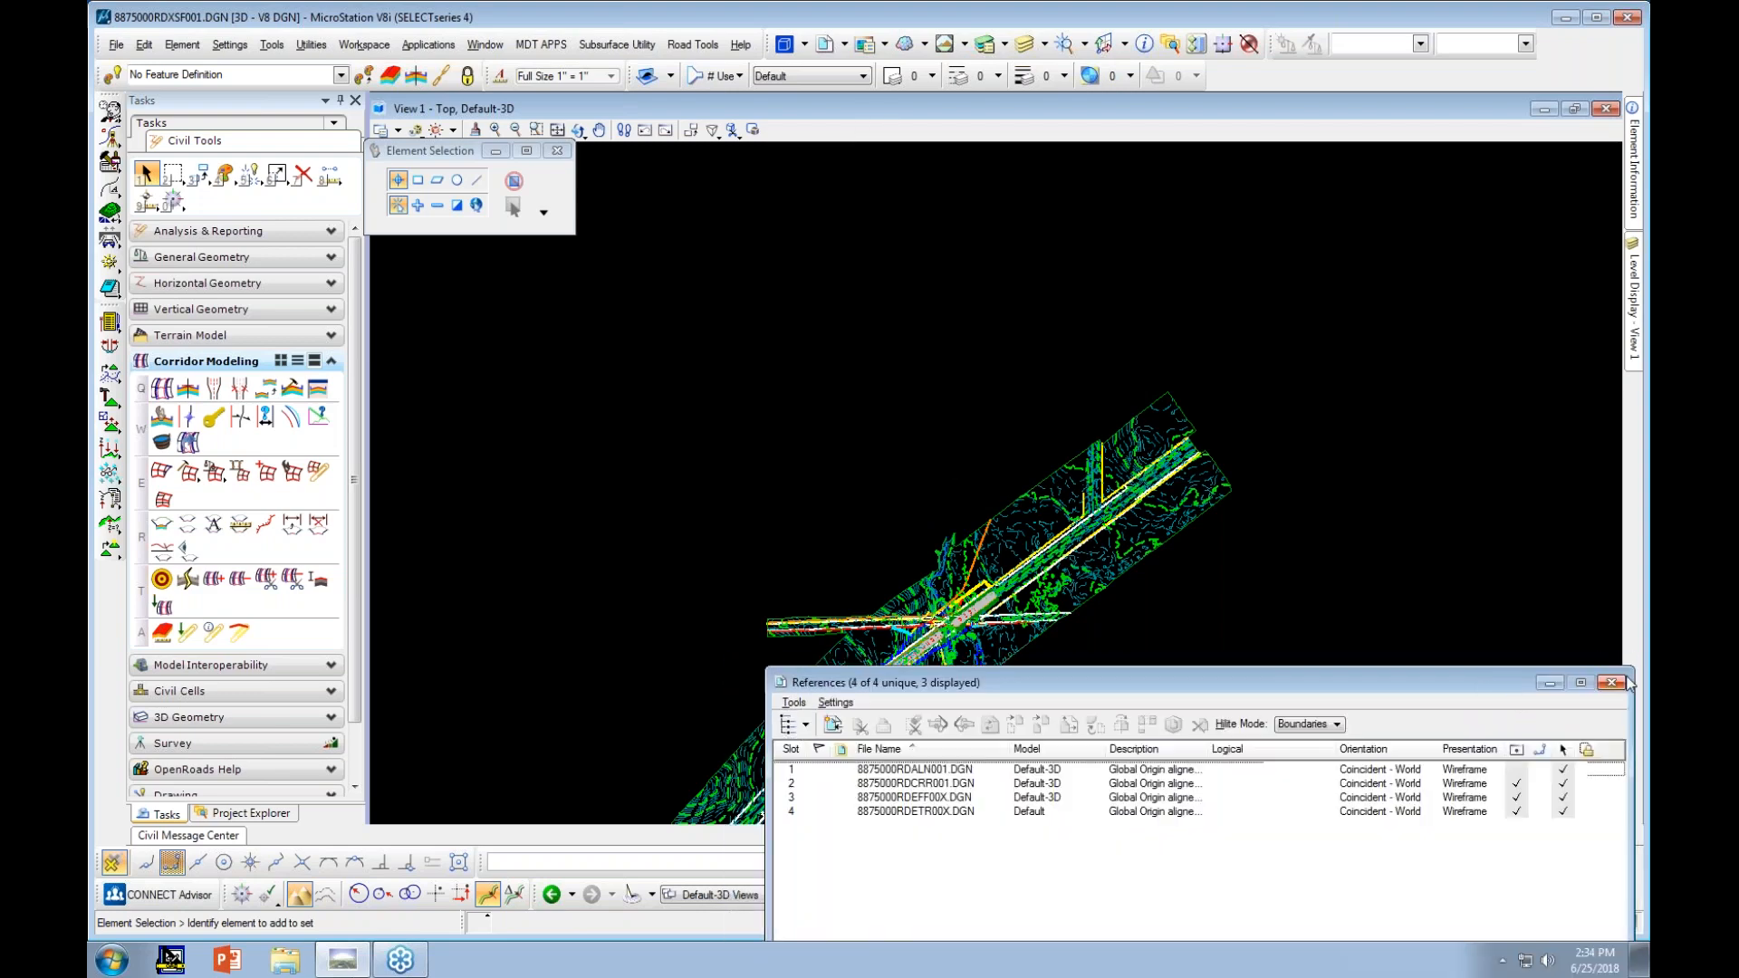
Close the references list and rotate the 3D view dynamically to inspect the corridor meshes against the existing terrain
left_click(1610, 685)
middle_click_drag(815, 551, 730, 326)
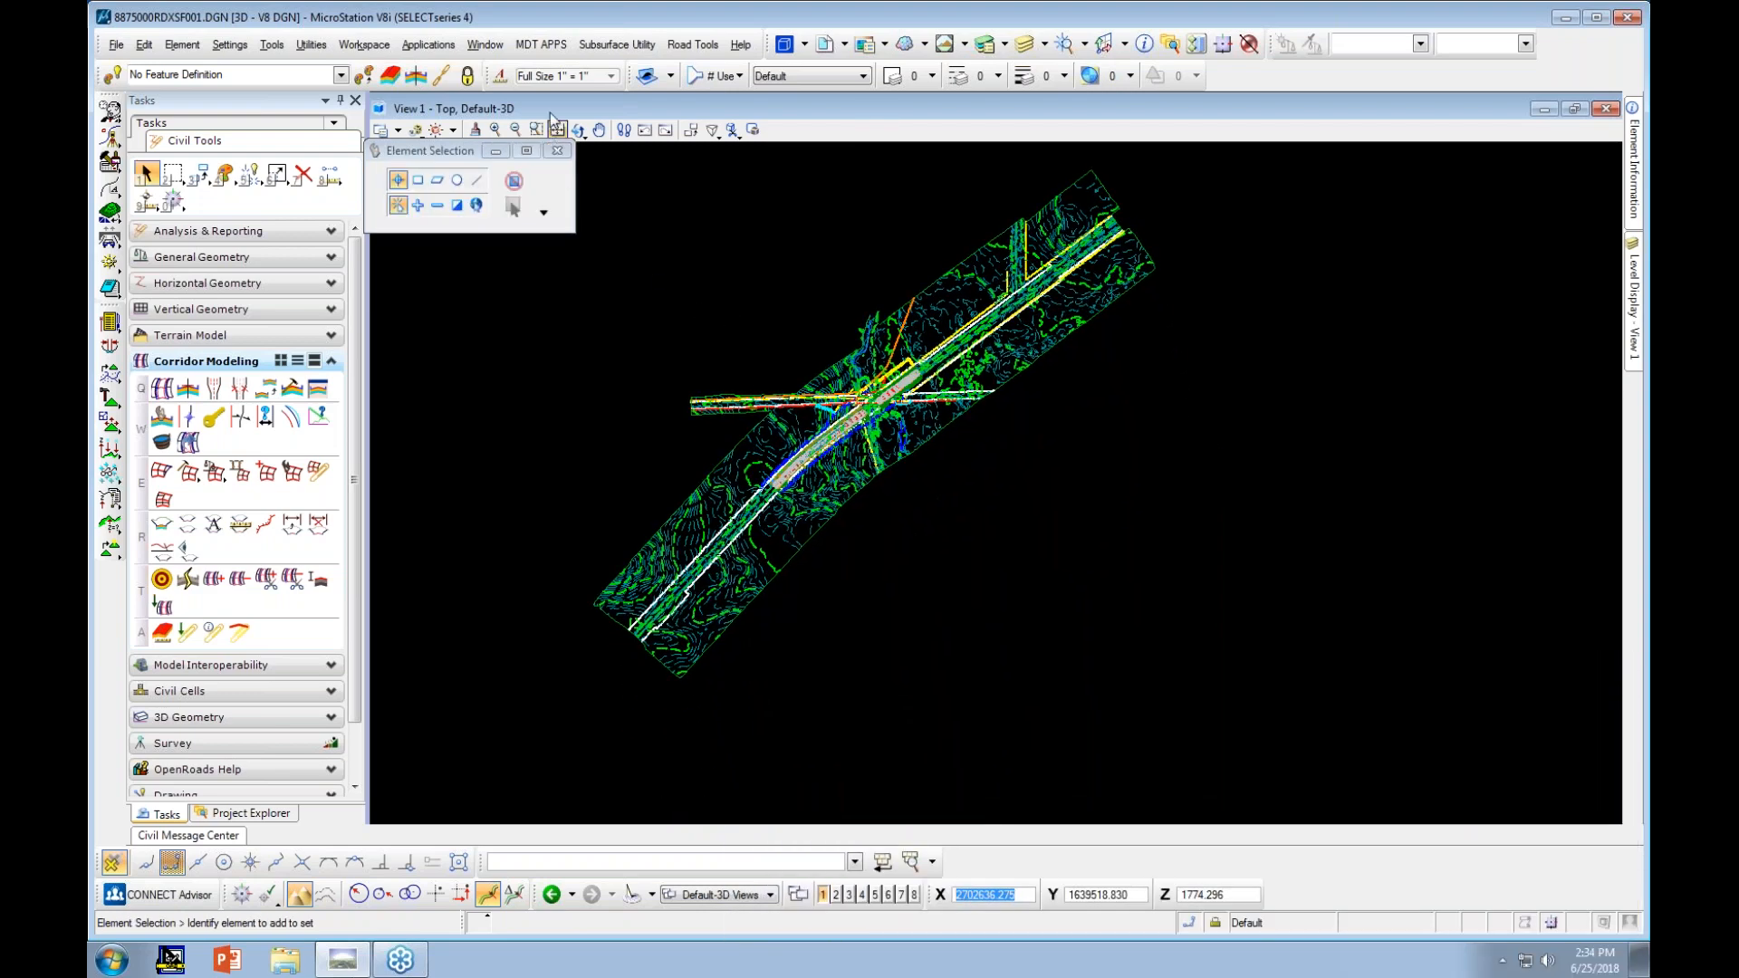
left_click(577, 130)
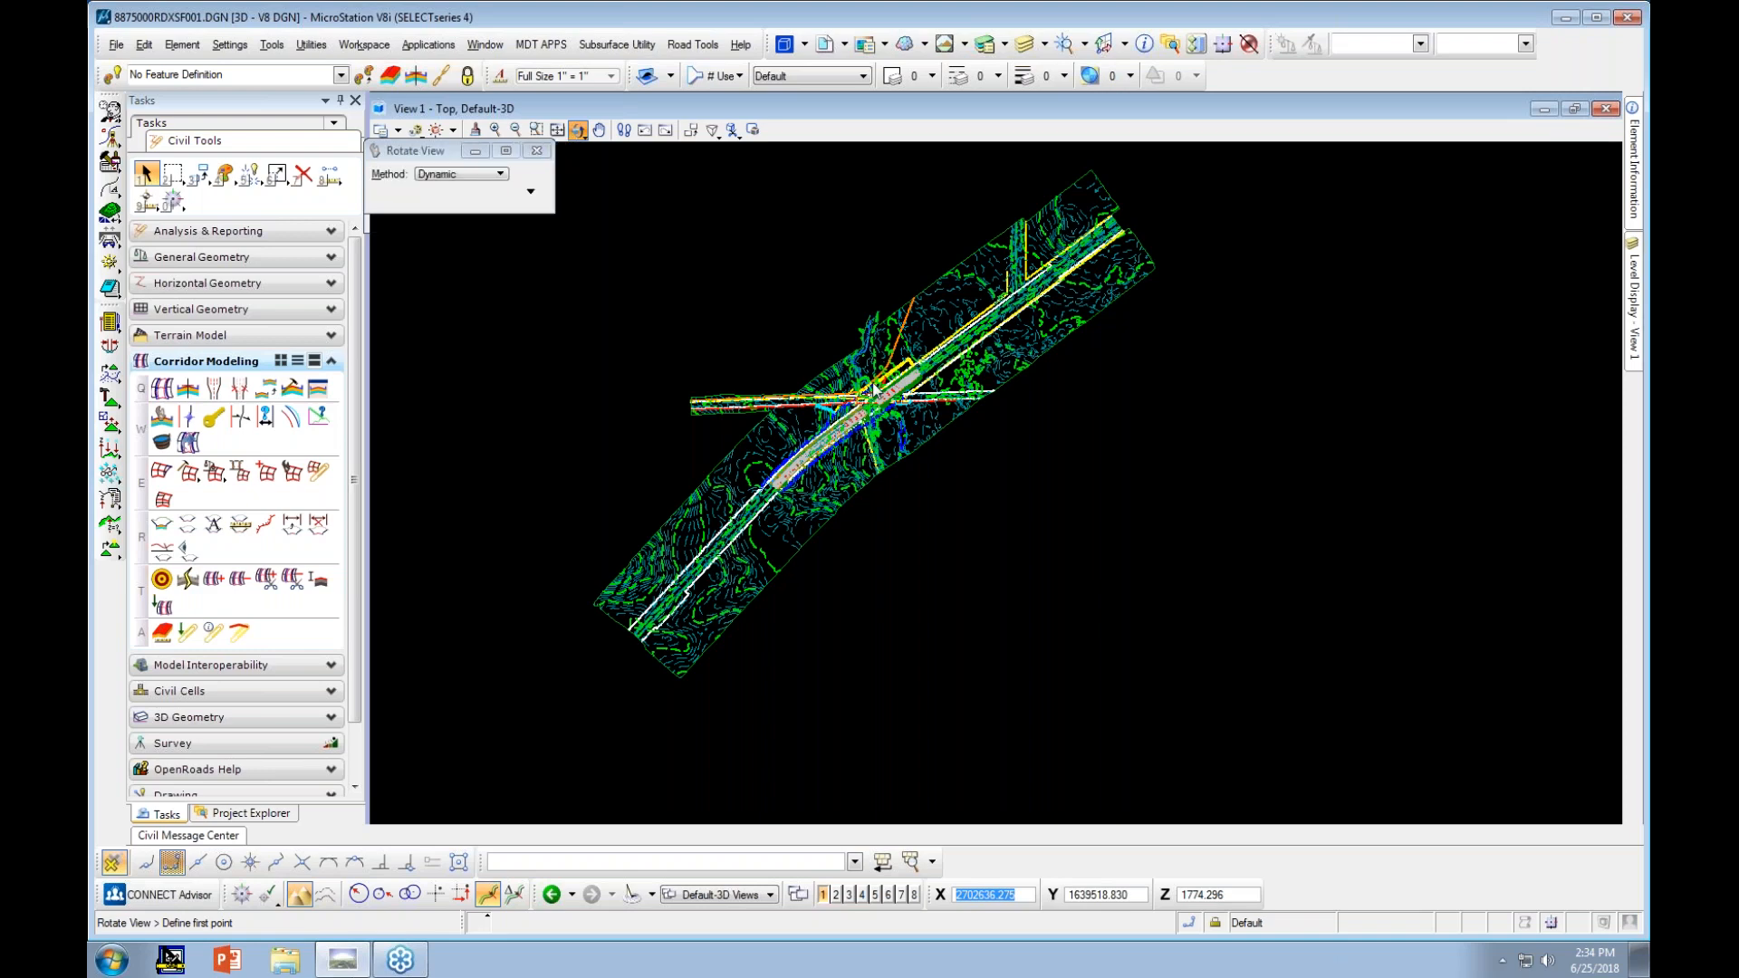
middle_click_drag(880, 396, 925, 507)
left_click_drag(925, 507, 894, 457)
mouse_move(879, 339)
left_mouse_down()
mouse_move(844, 331)
mouse_move(866, 330)
left_mouse_up()
scroll(865, 331, "up", 6)
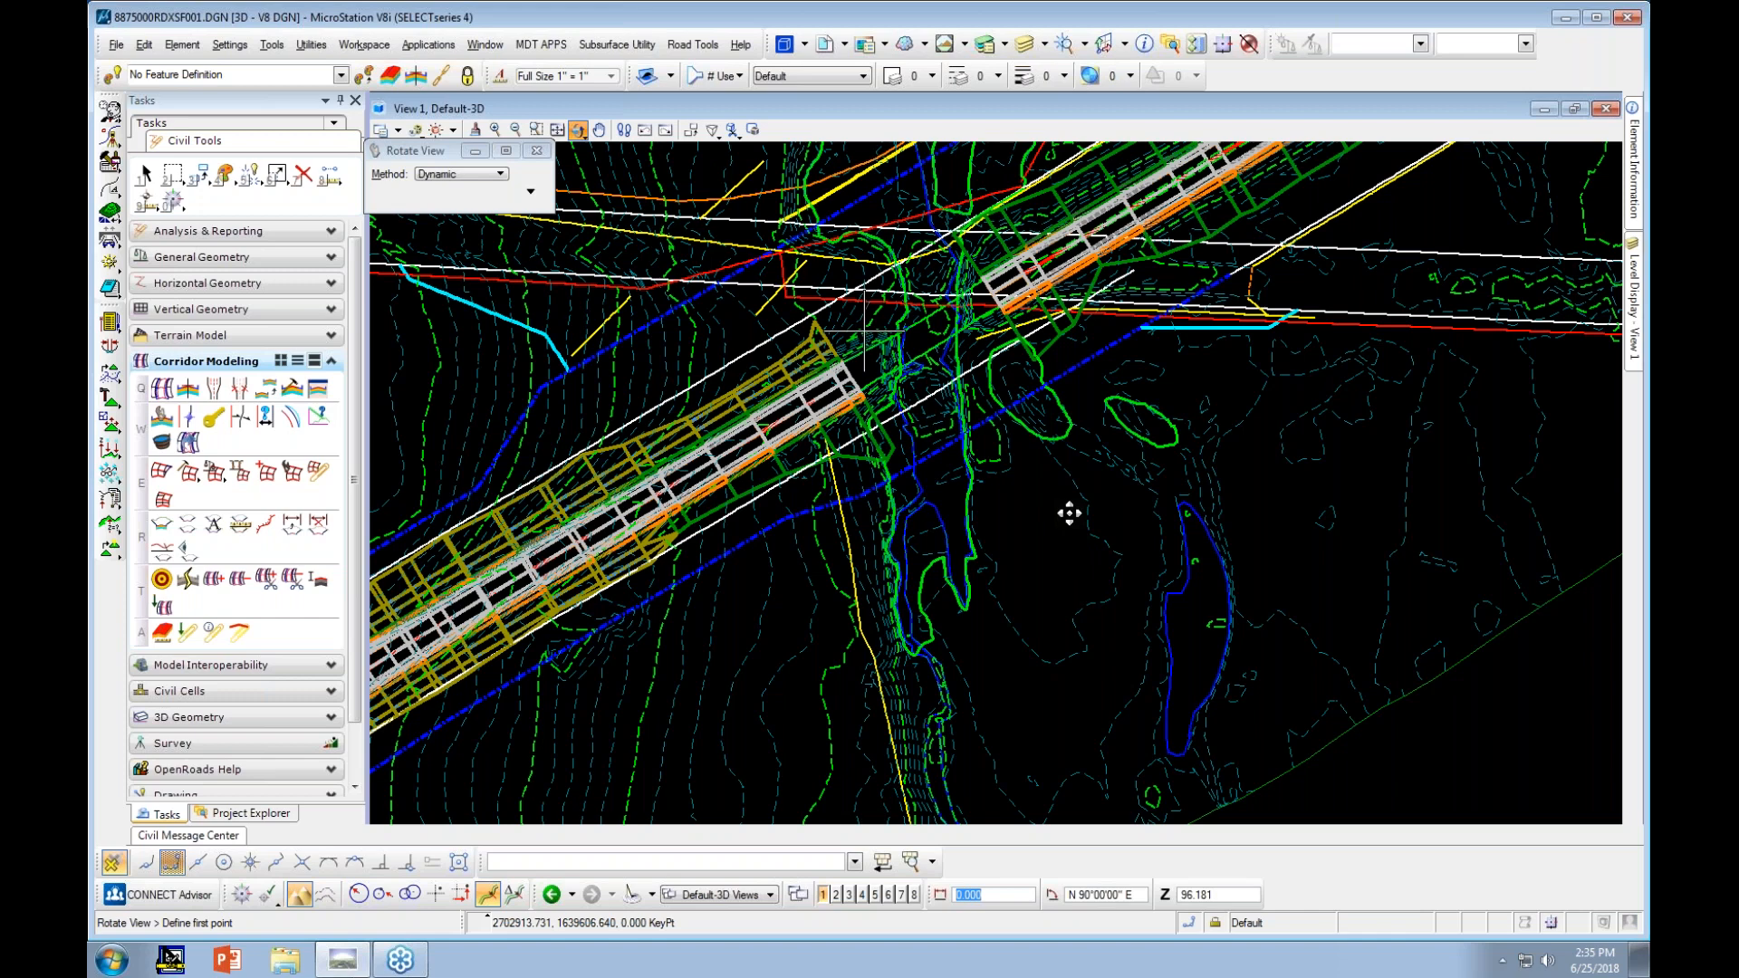
scroll(965, 502, "down", 10)
right_click(979, 515)
scroll(830, 298, "up", 5)
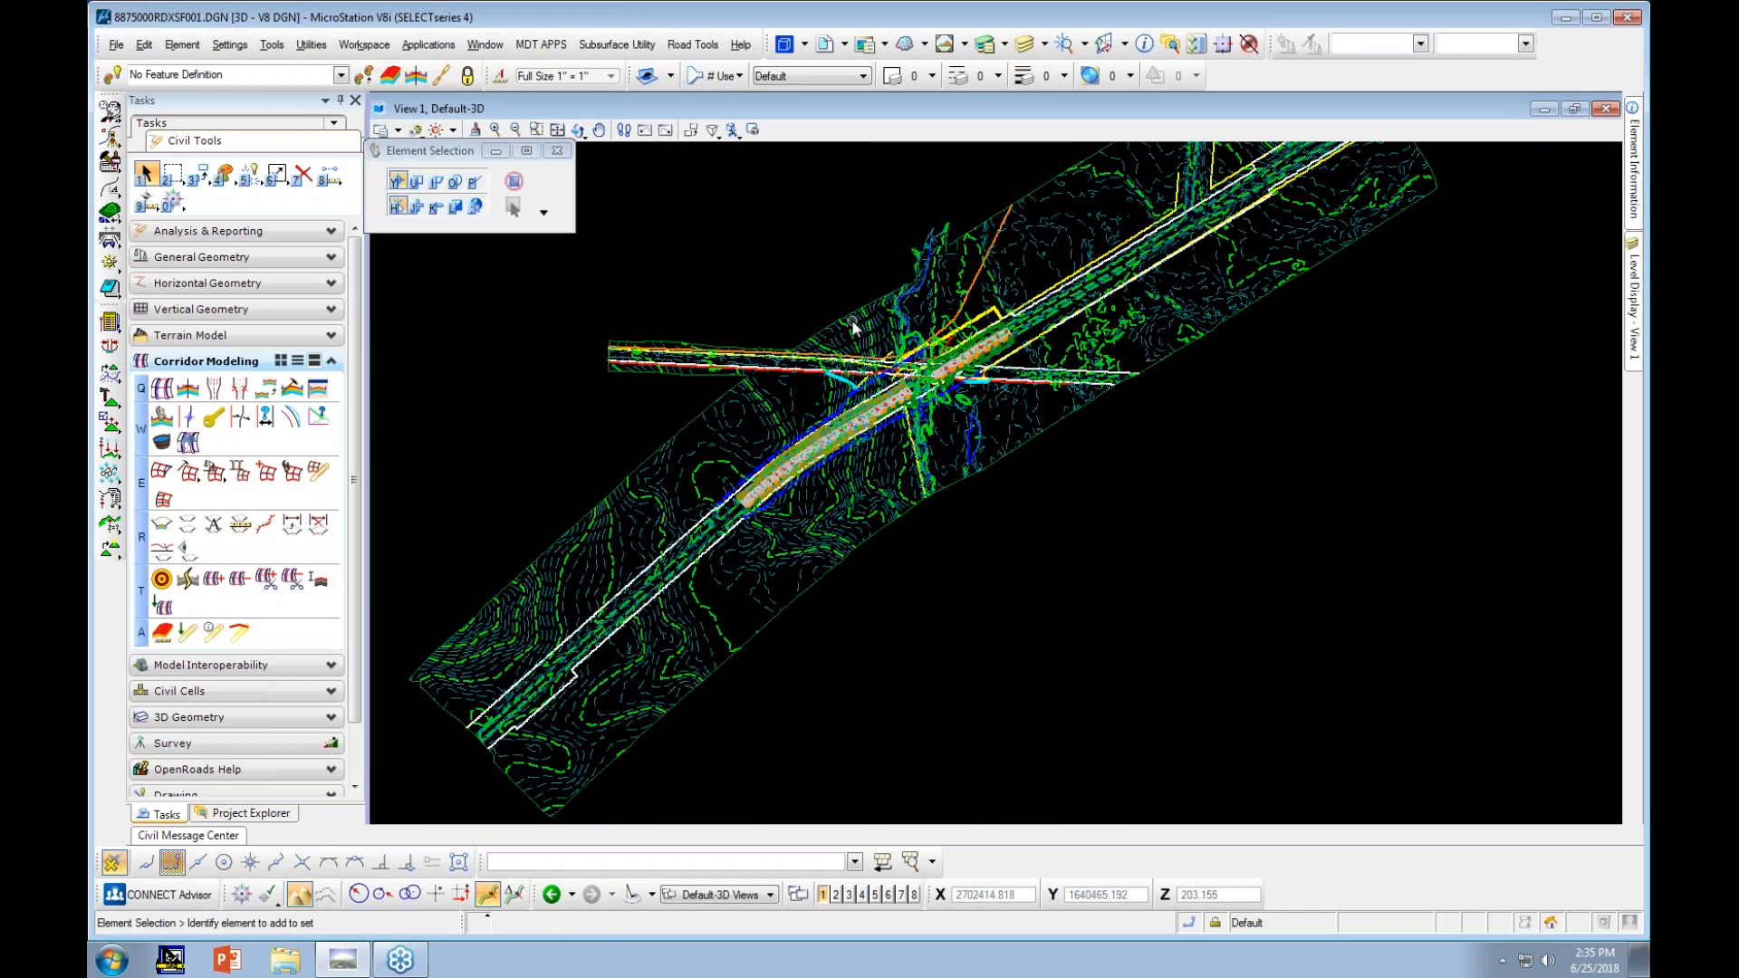
Return to the Default views to show both corridors in the 2D model
left_click(720, 895)
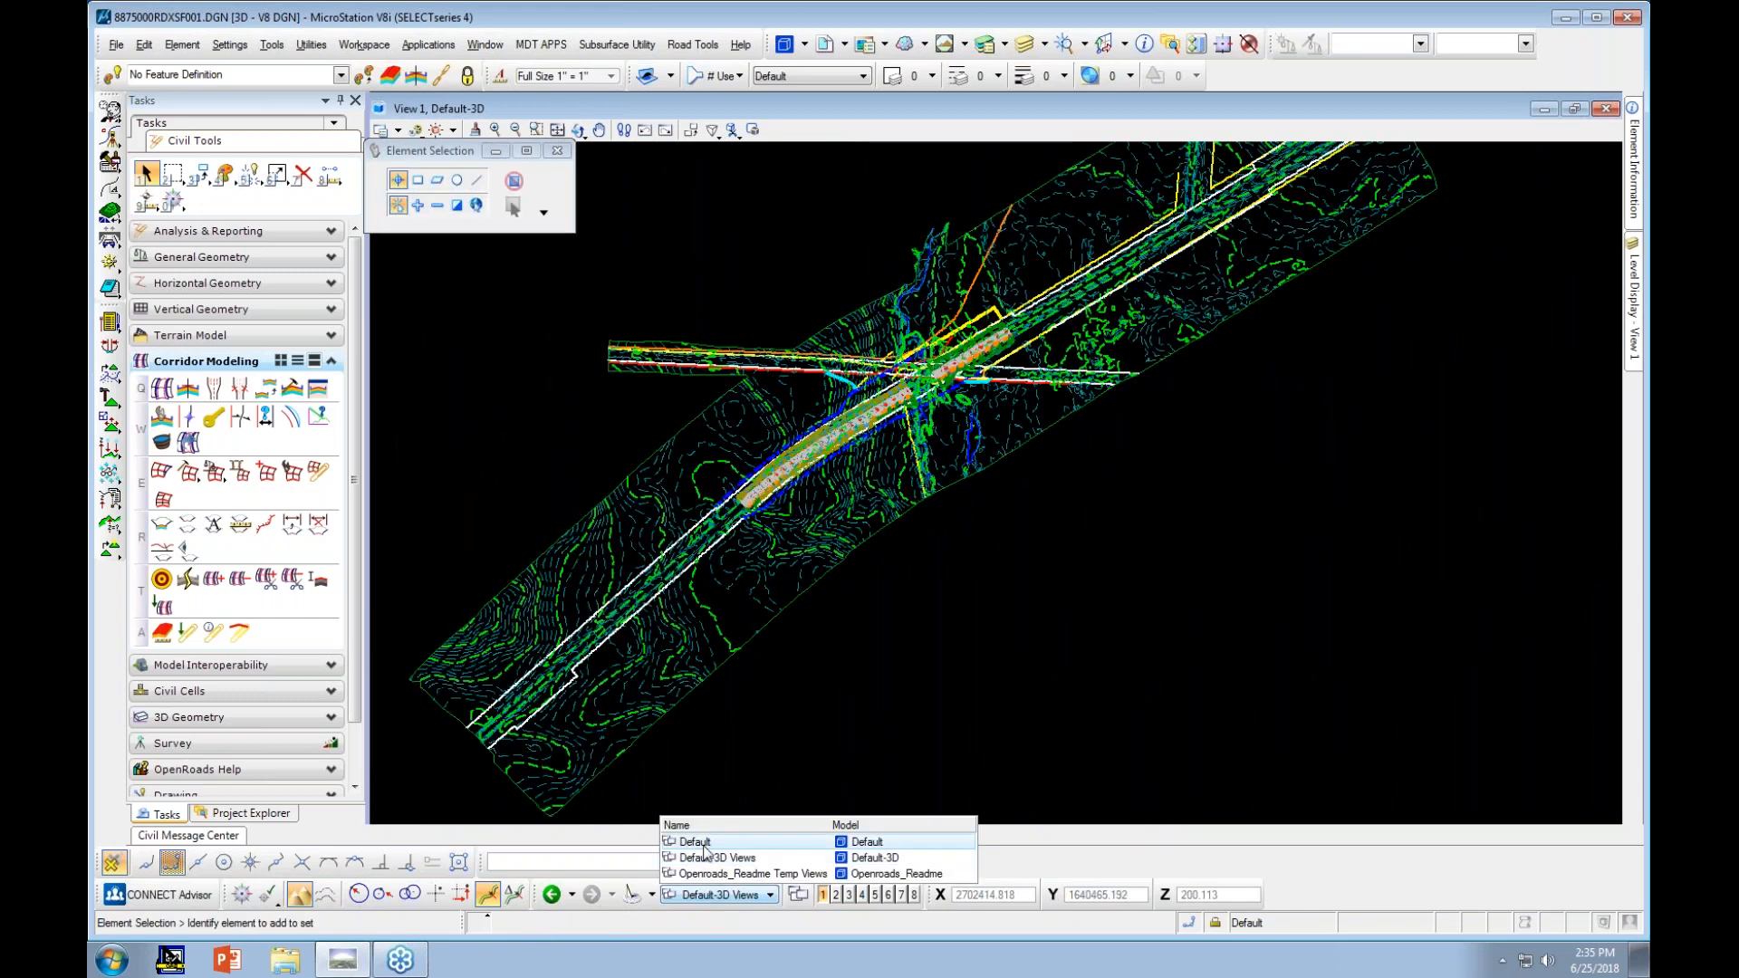
left_click(708, 853)
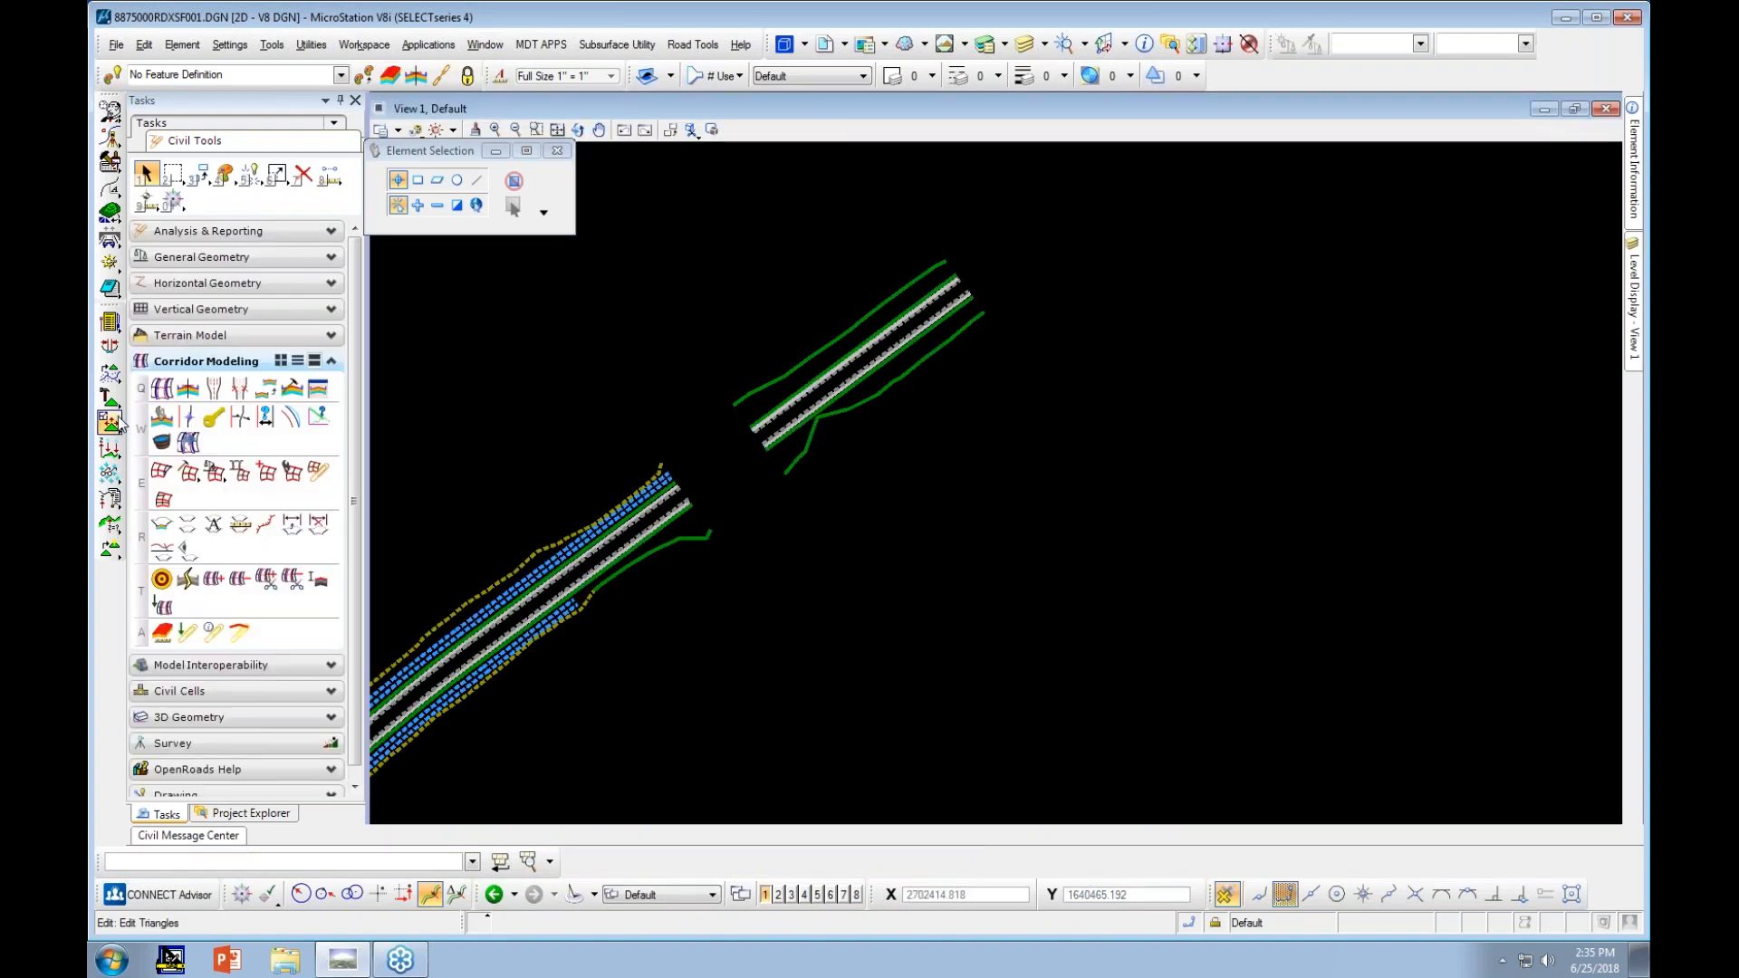
middle_click_drag(564, 443, 889, 370)
Start Create Cross Section, display the 8875000RDALN001 reference and choose its P24 alignment running through both corridors
left_click(188, 524)
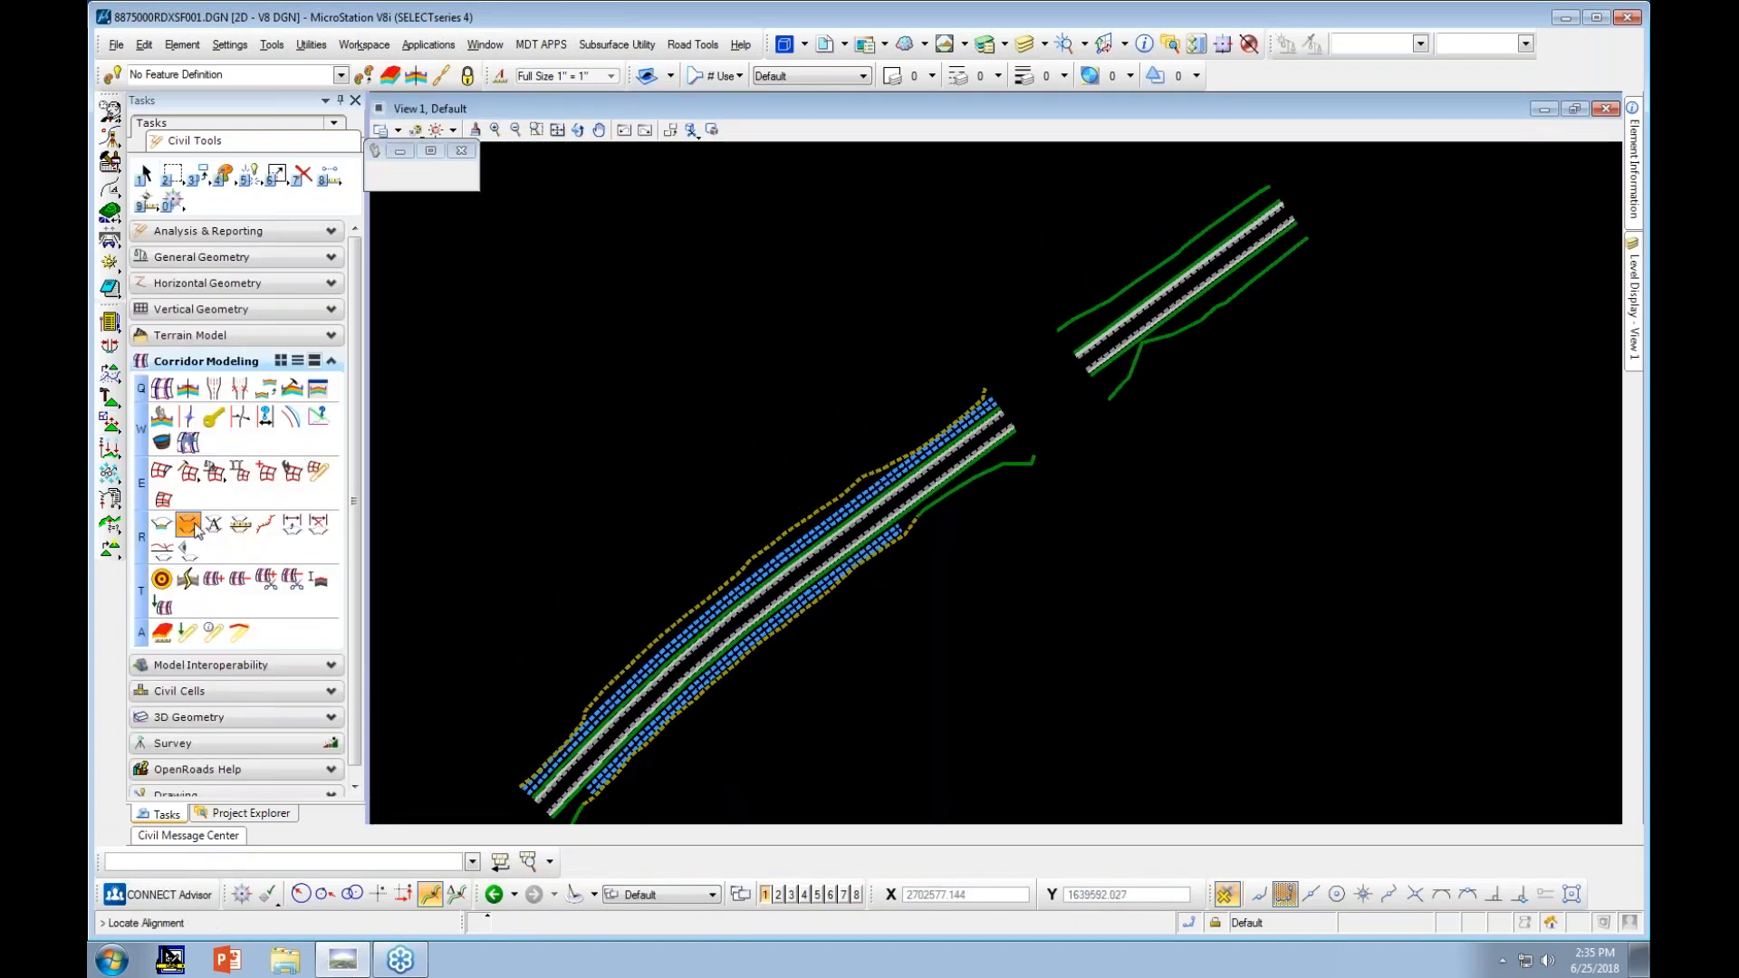
mouse_move(1637, 310)
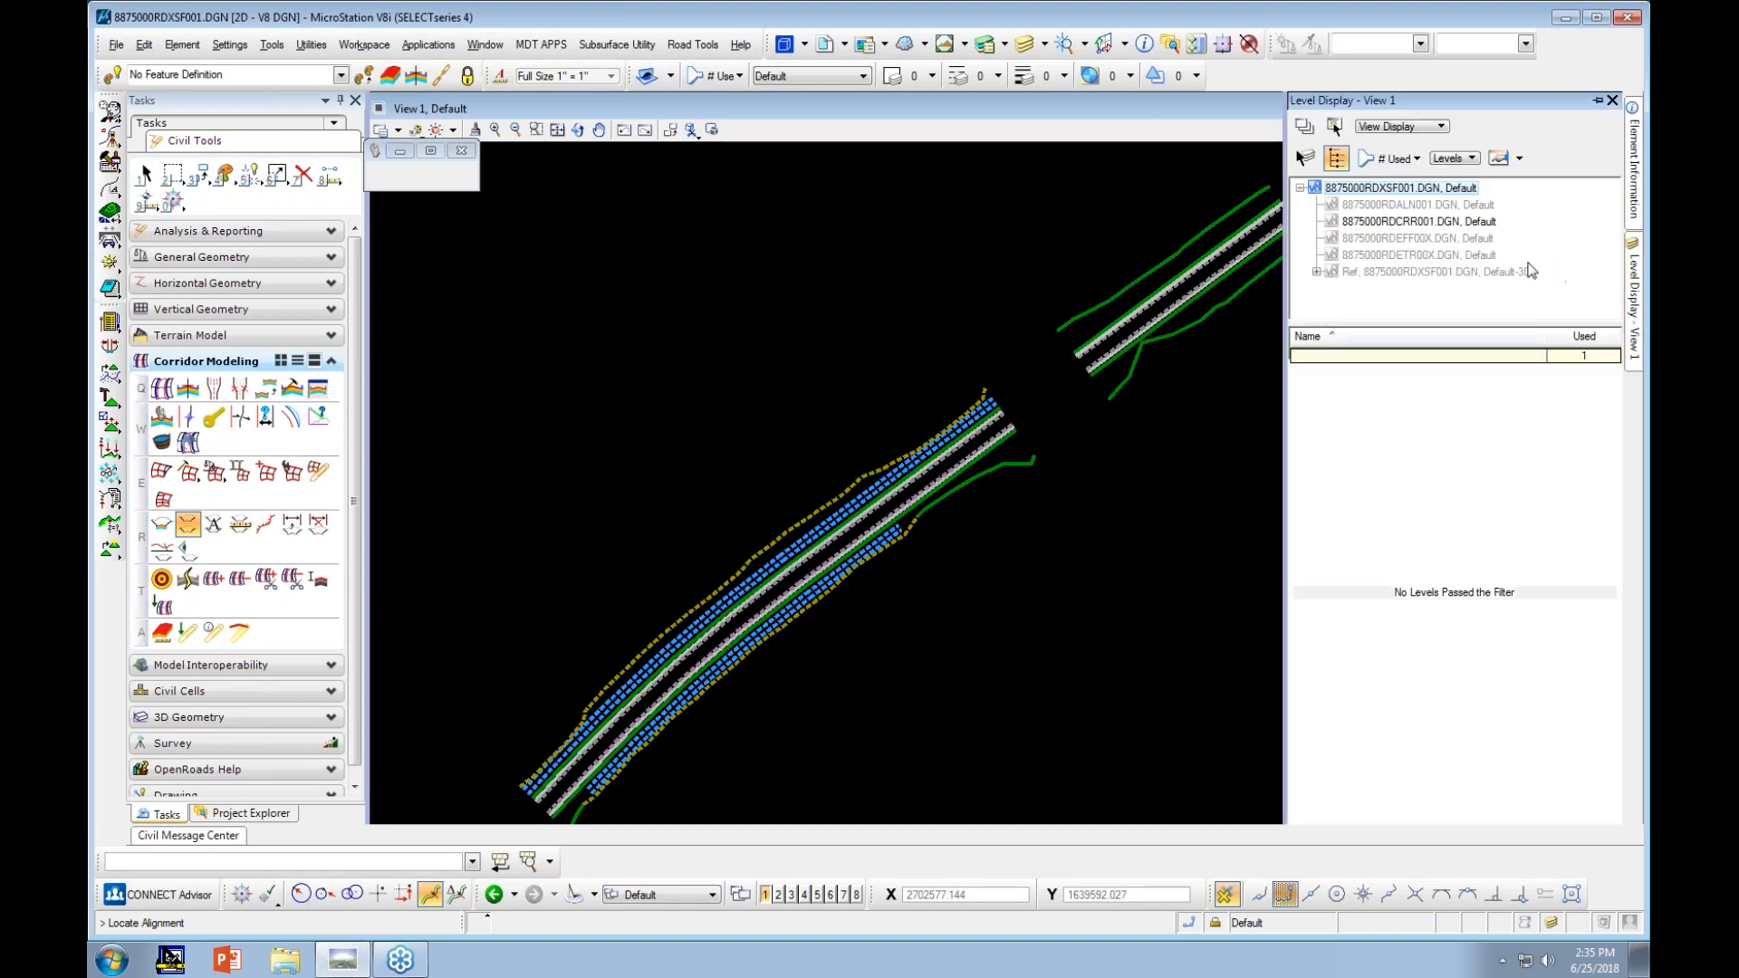
left_click(1424, 207)
right_click(1424, 207)
left_click(1445, 268)
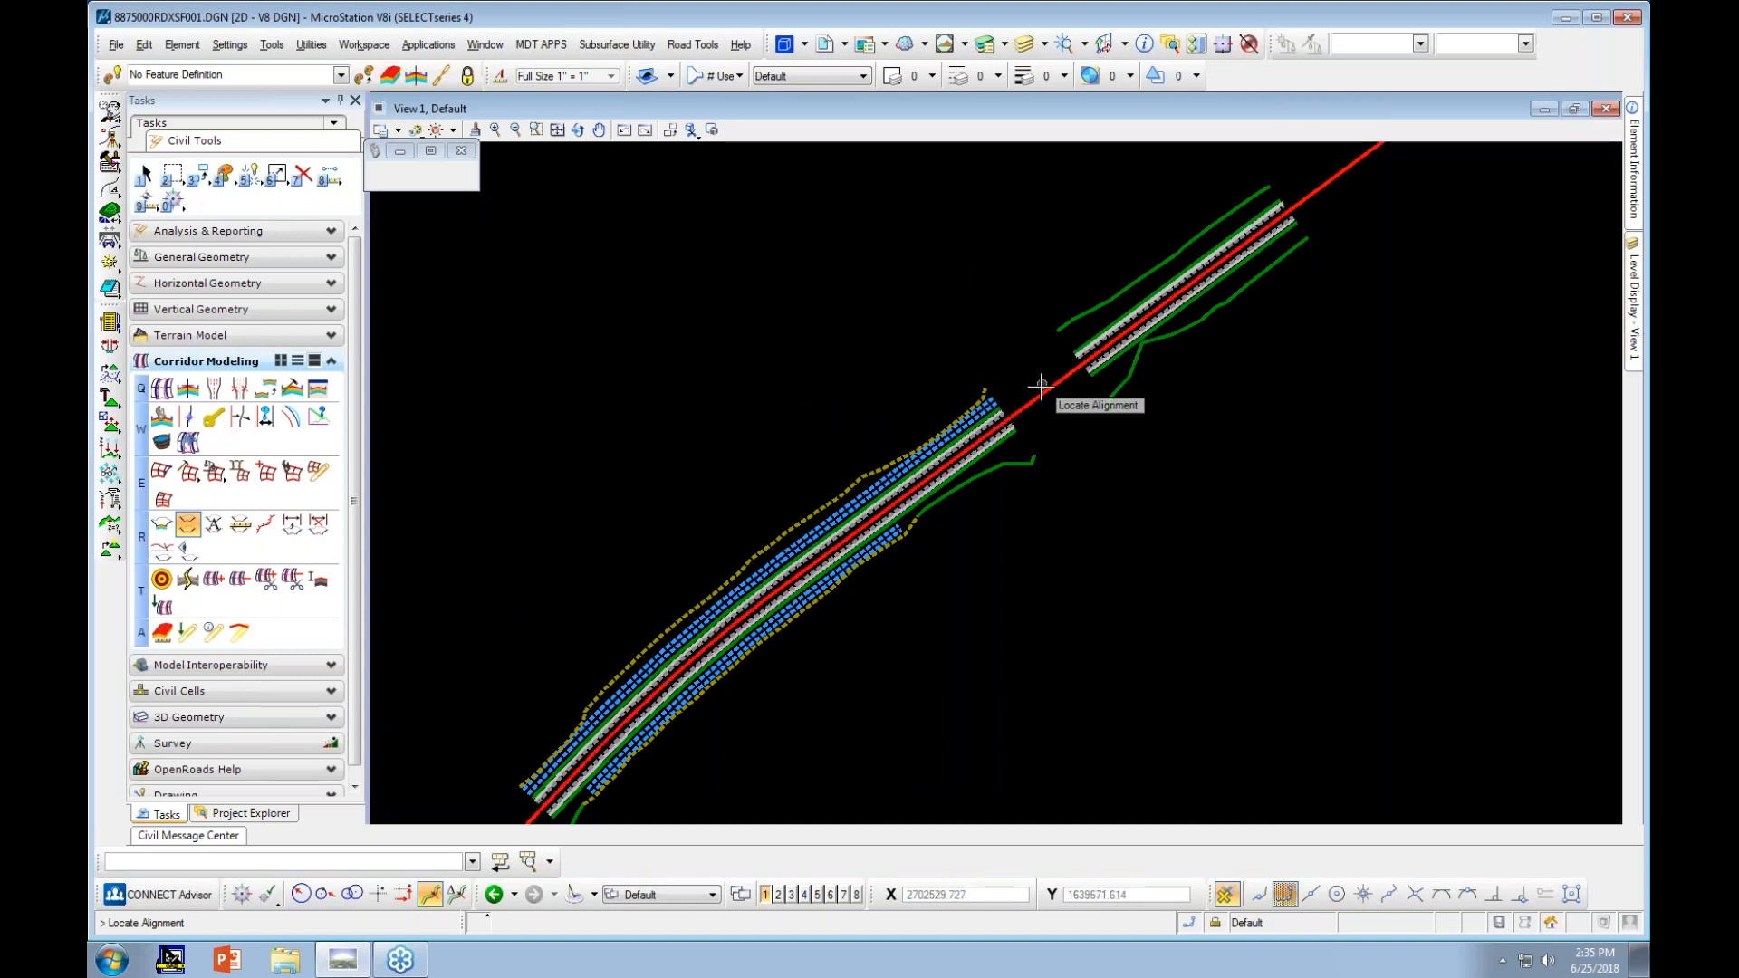
left_click(1039, 391)
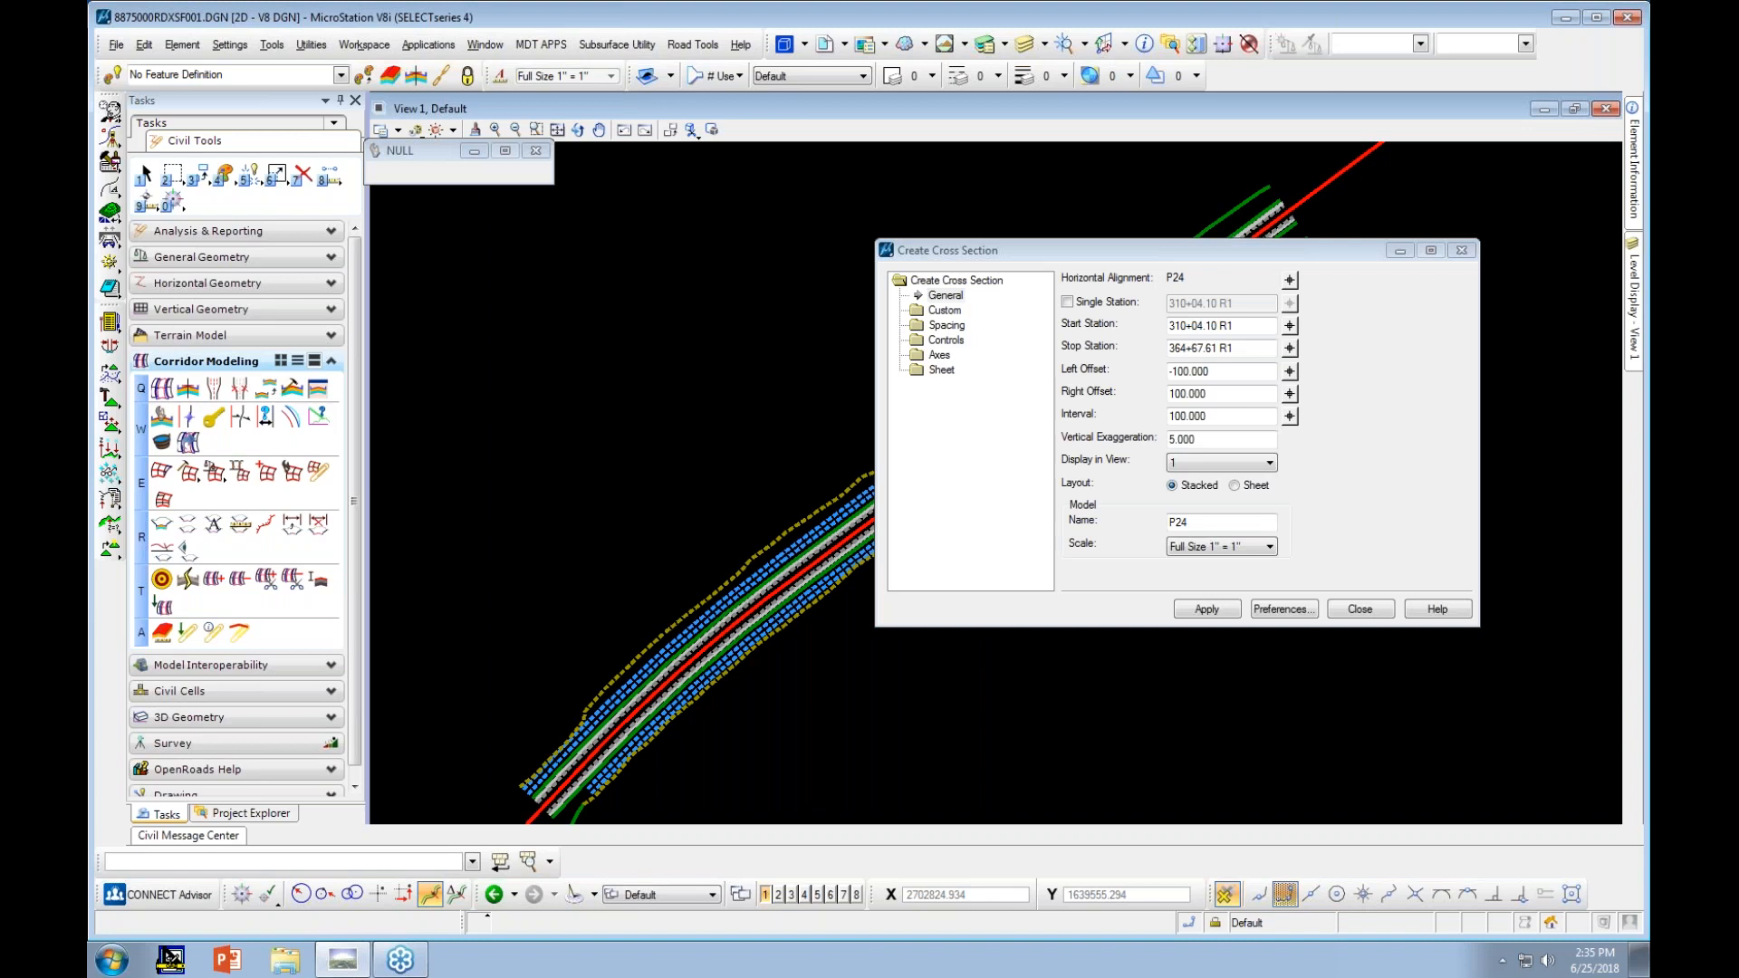
Load the 100 Scale - Stacked preference for the cross sections
left_click(1279, 609)
left_click(848, 416)
left_click(939, 419)
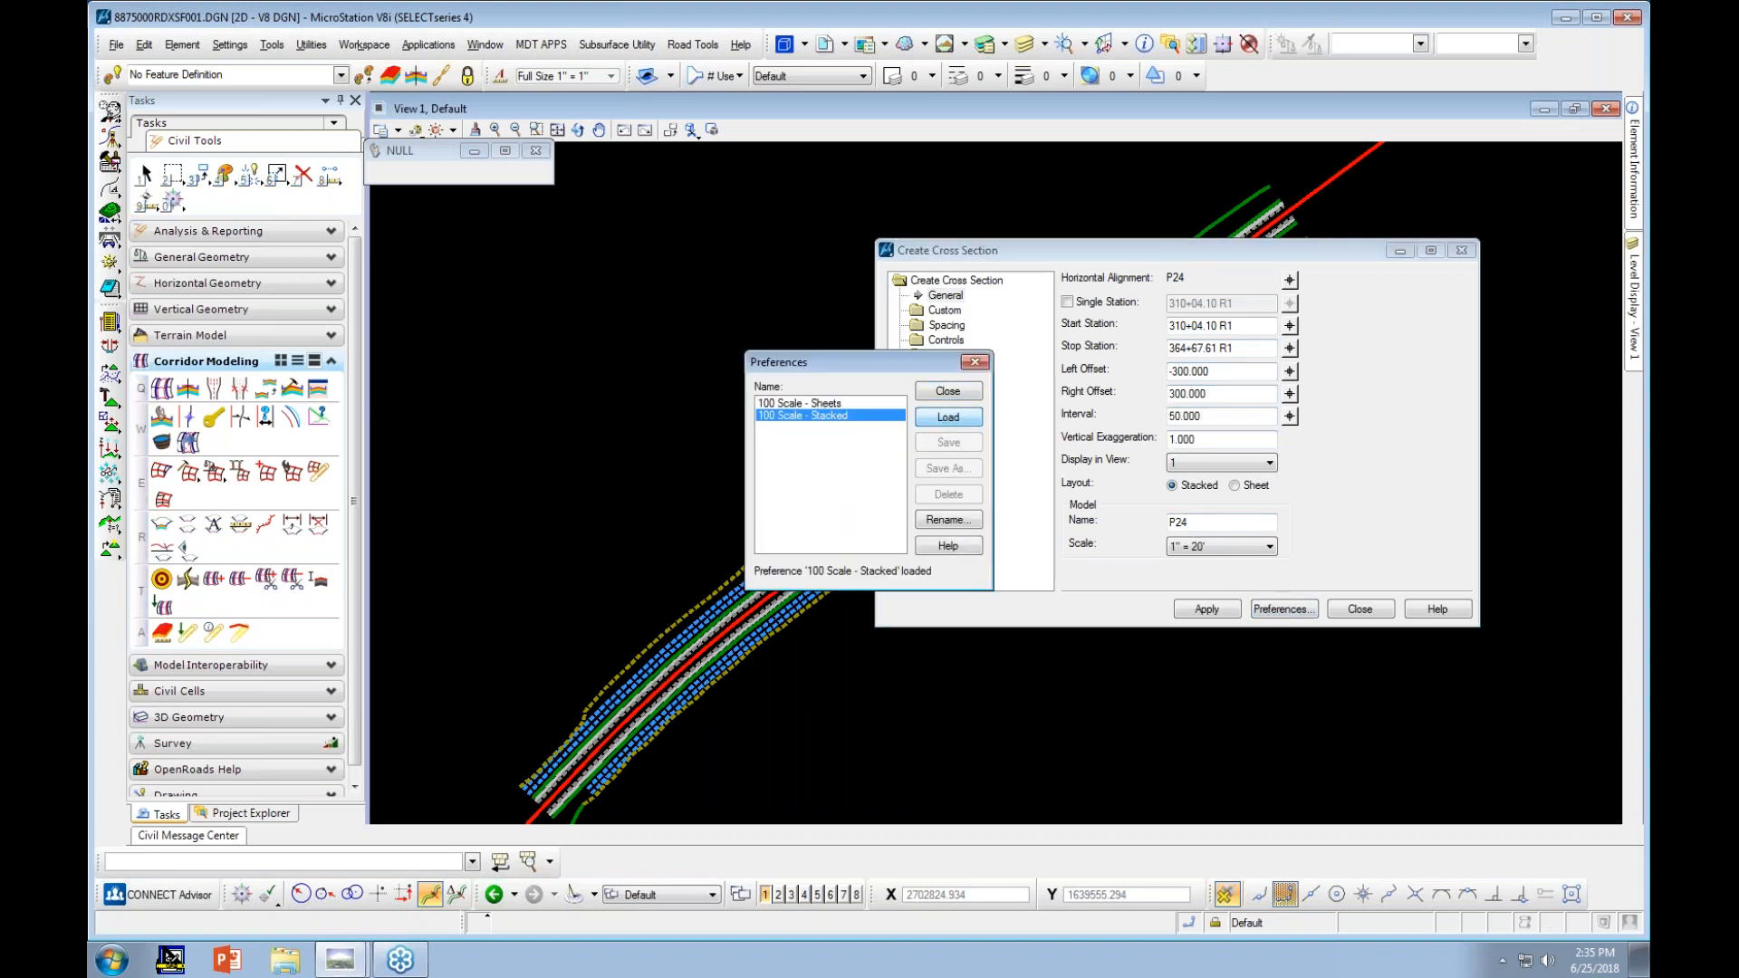
left_click(947, 392)
Import the custom station ranges from 8875000.xsc in the Management folder and create the P24 cross sections
left_click(945, 309)
left_click(1288, 570)
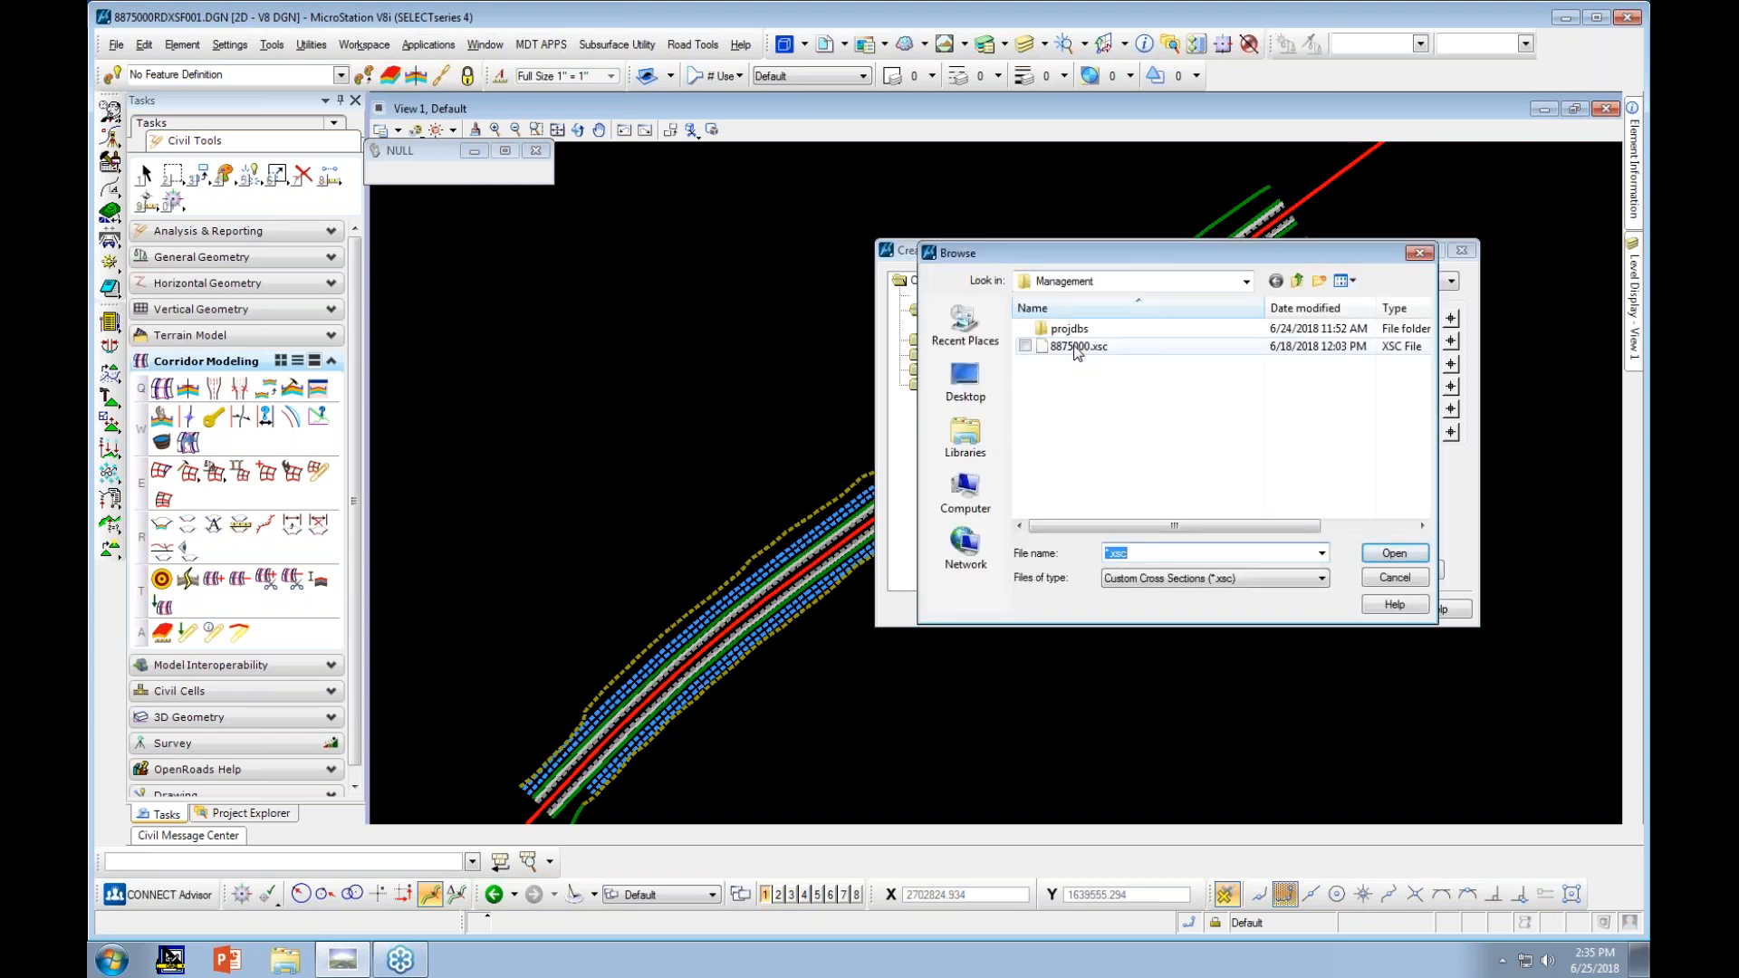
left_click(1078, 347)
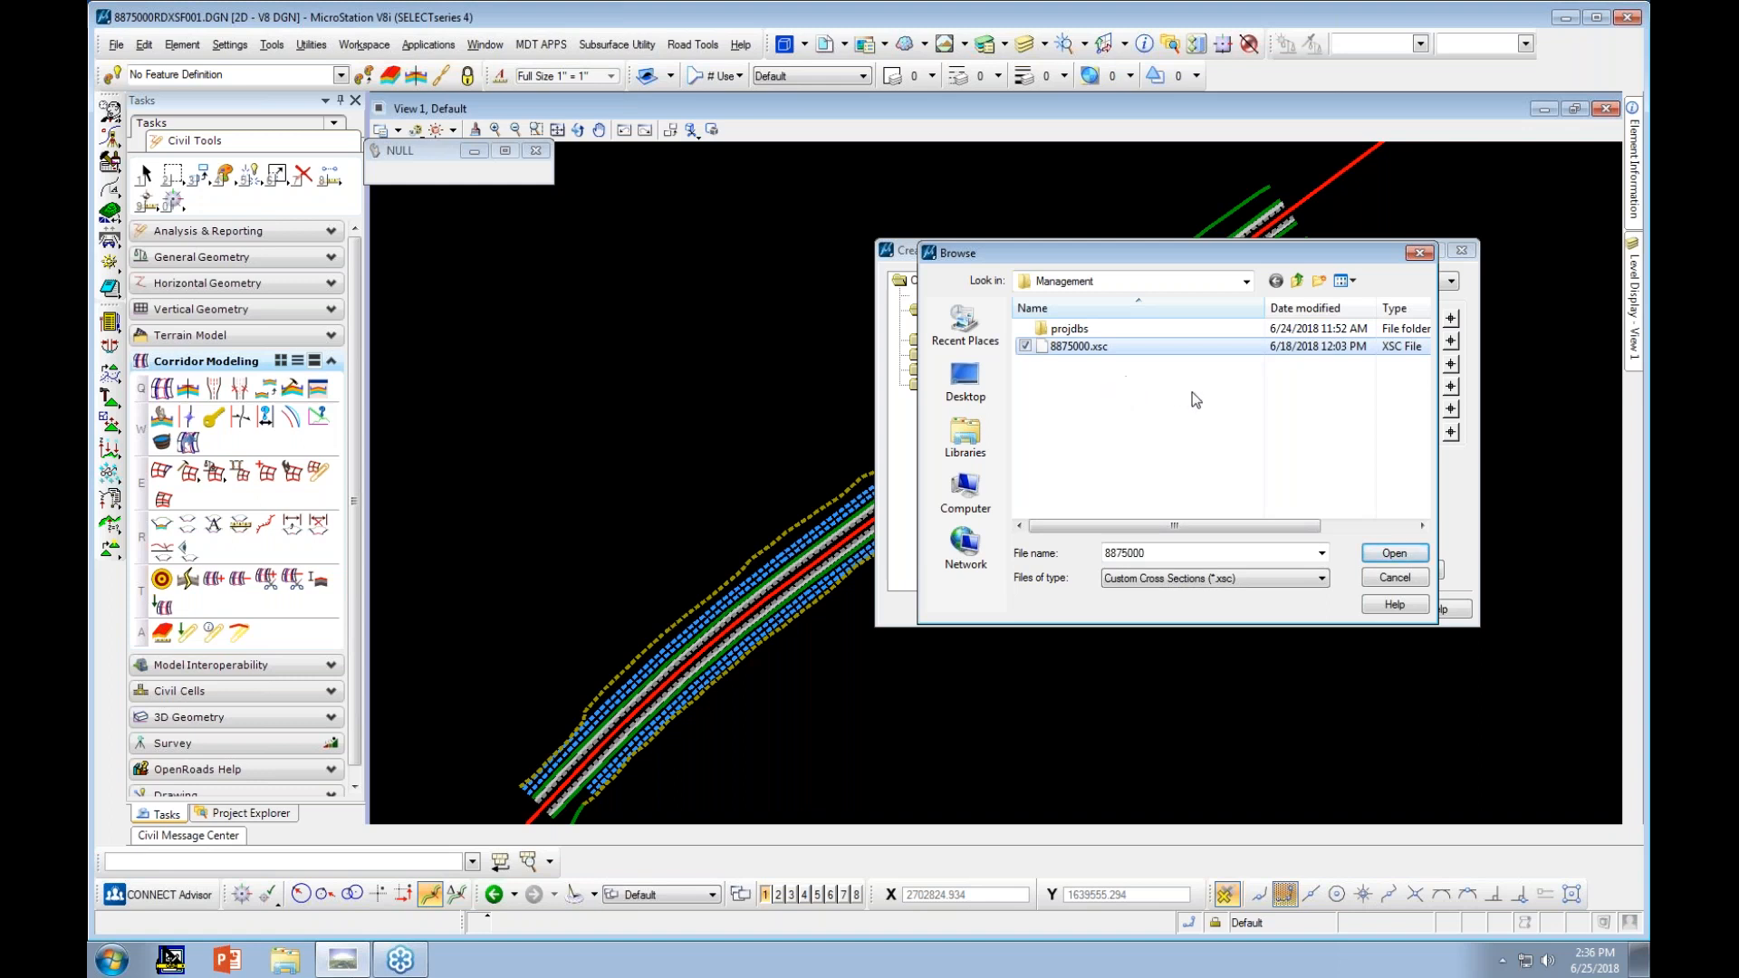
left_click(1394, 553)
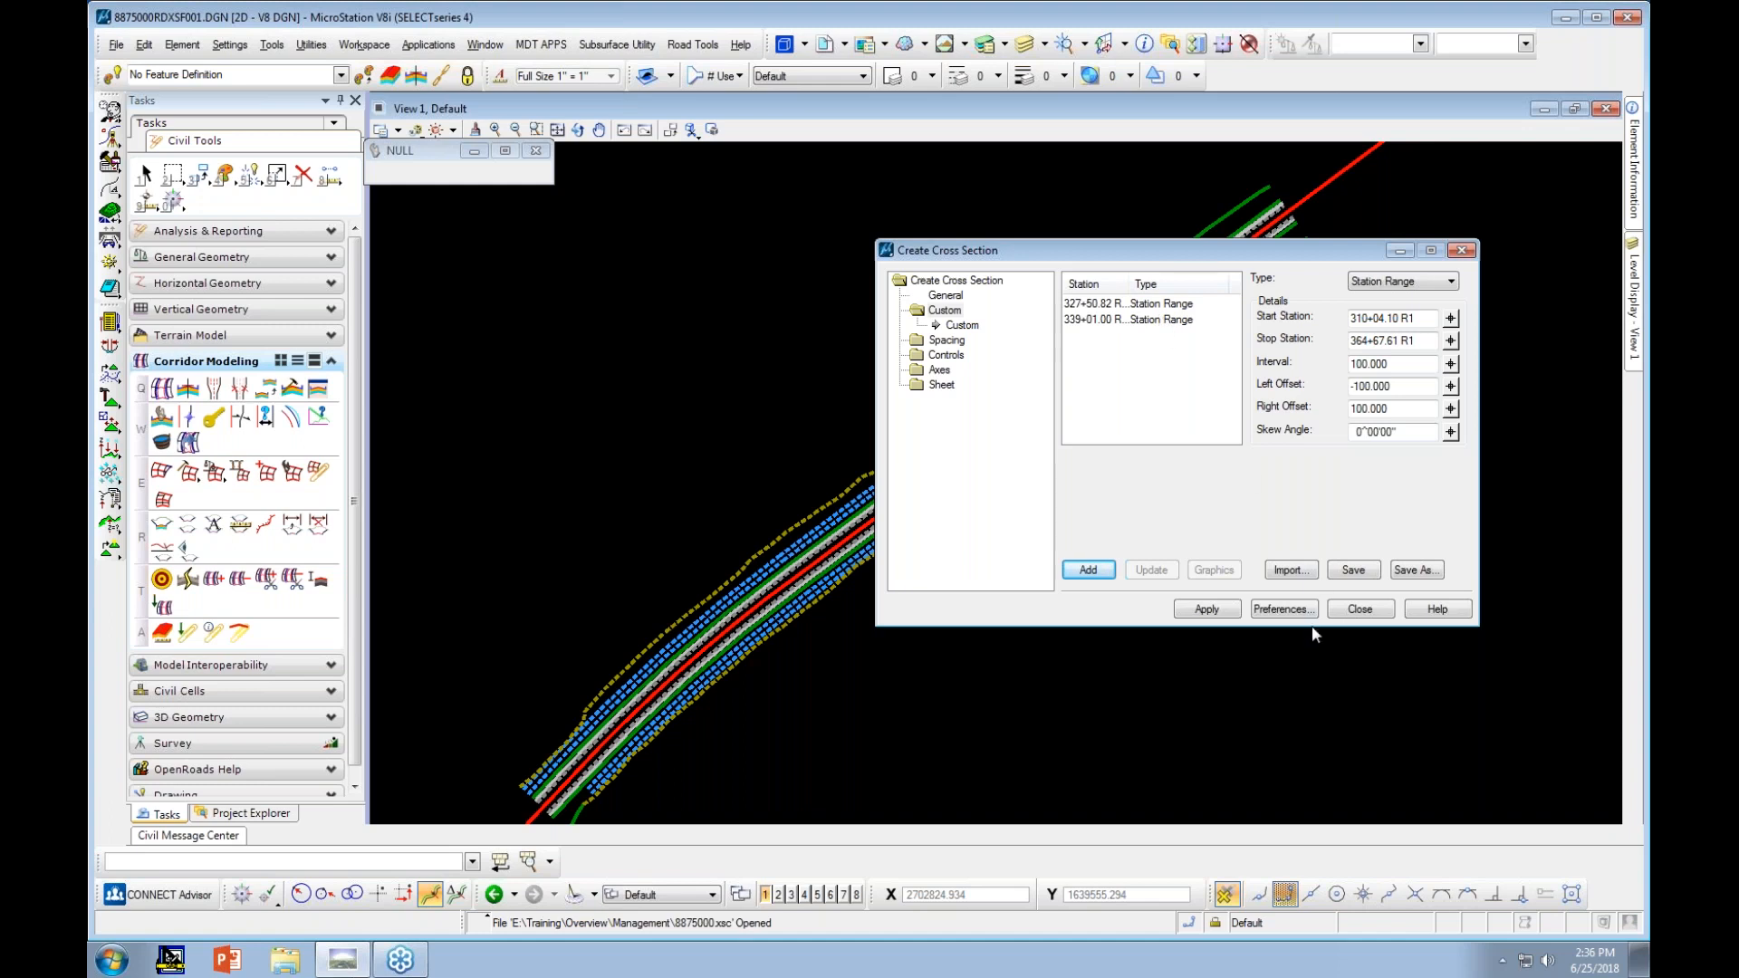
left_click(1207, 608)
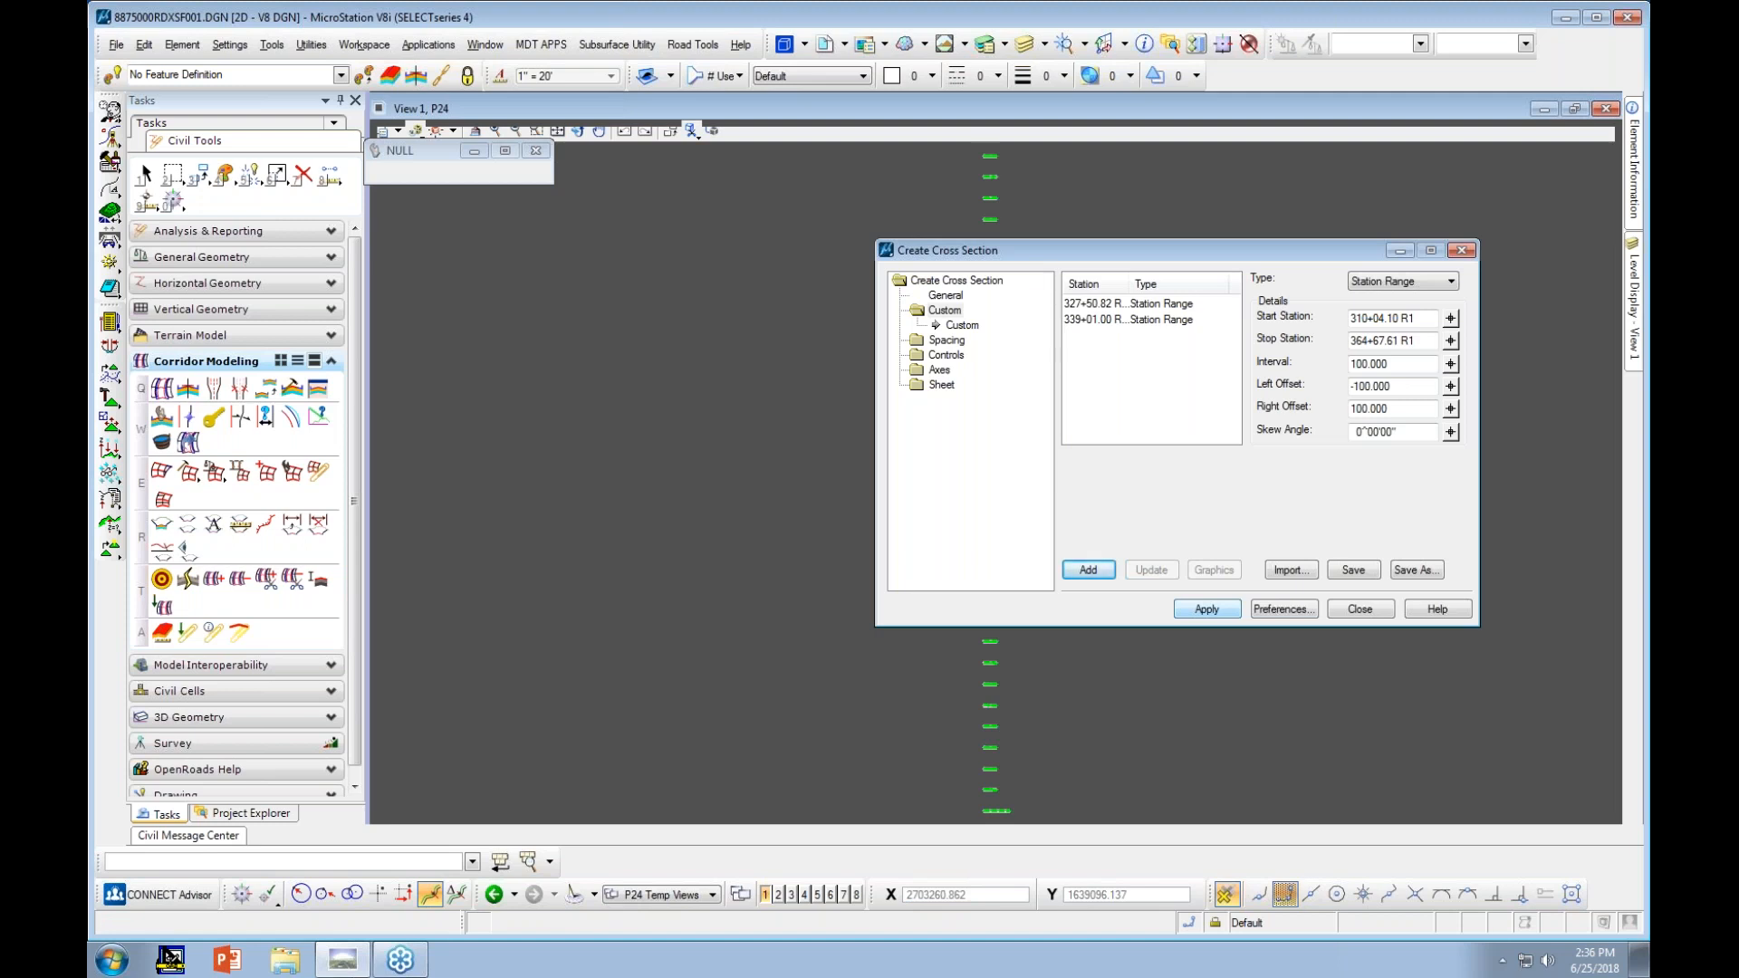
left_click(1366, 609)
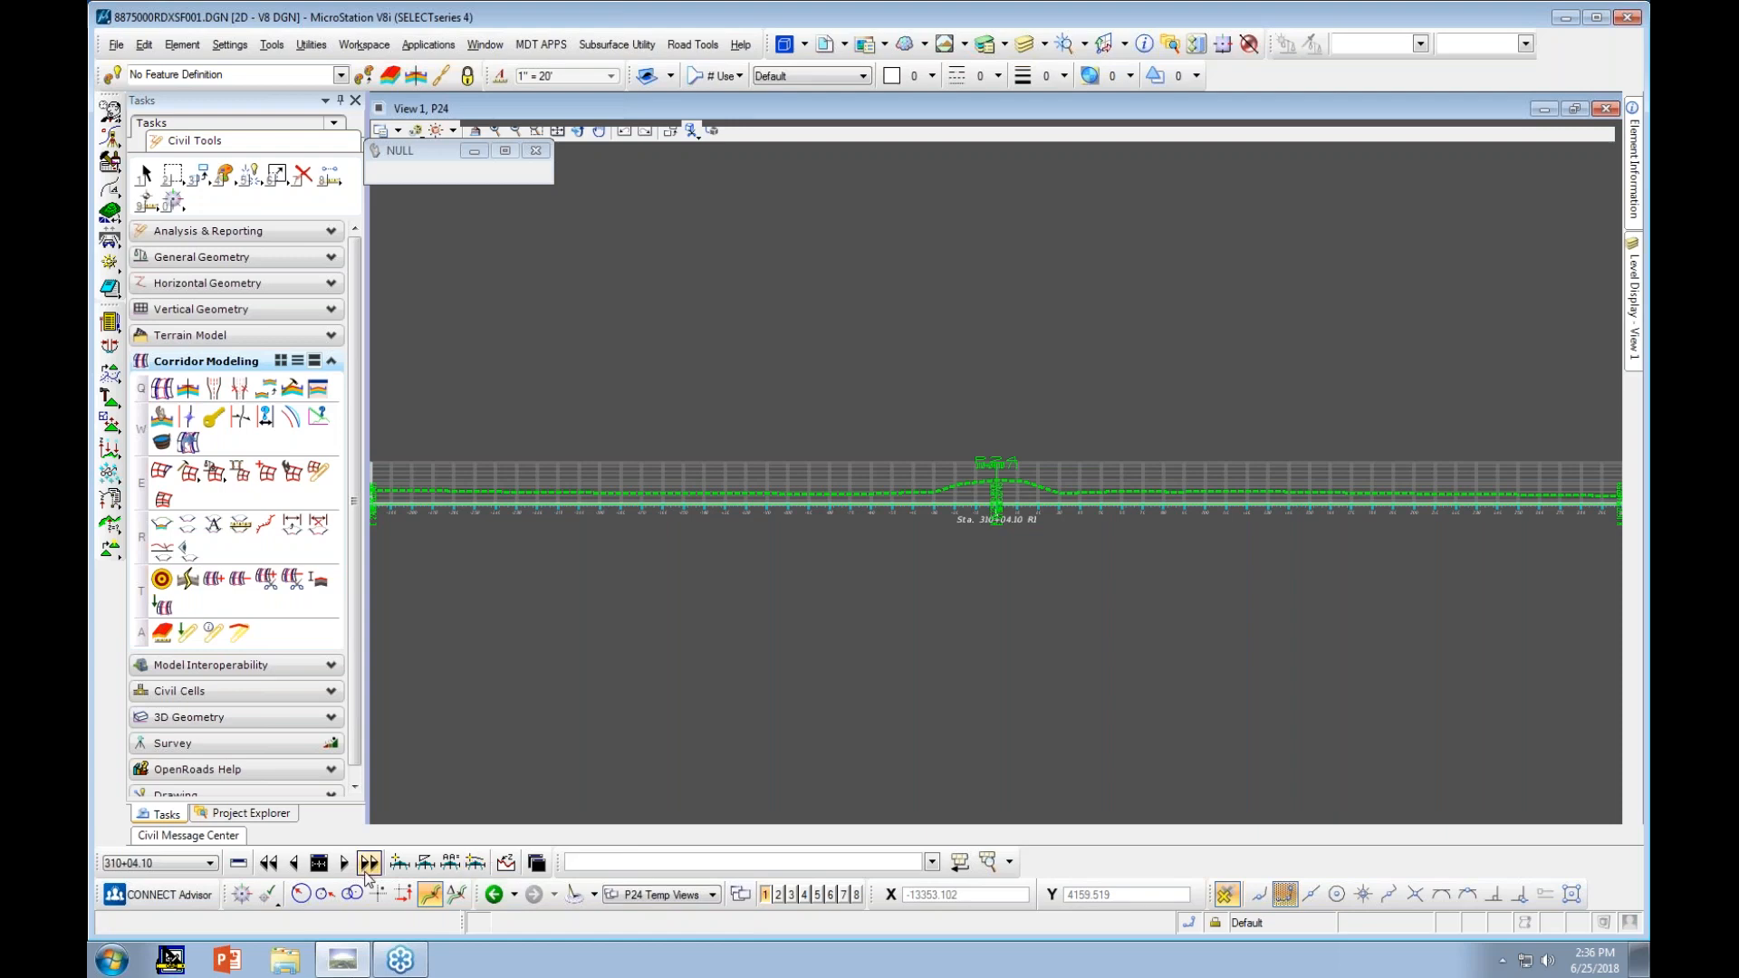
Step through the cross sections to station 328+50.00 and examine the lines drawn on it
left_click(344, 864)
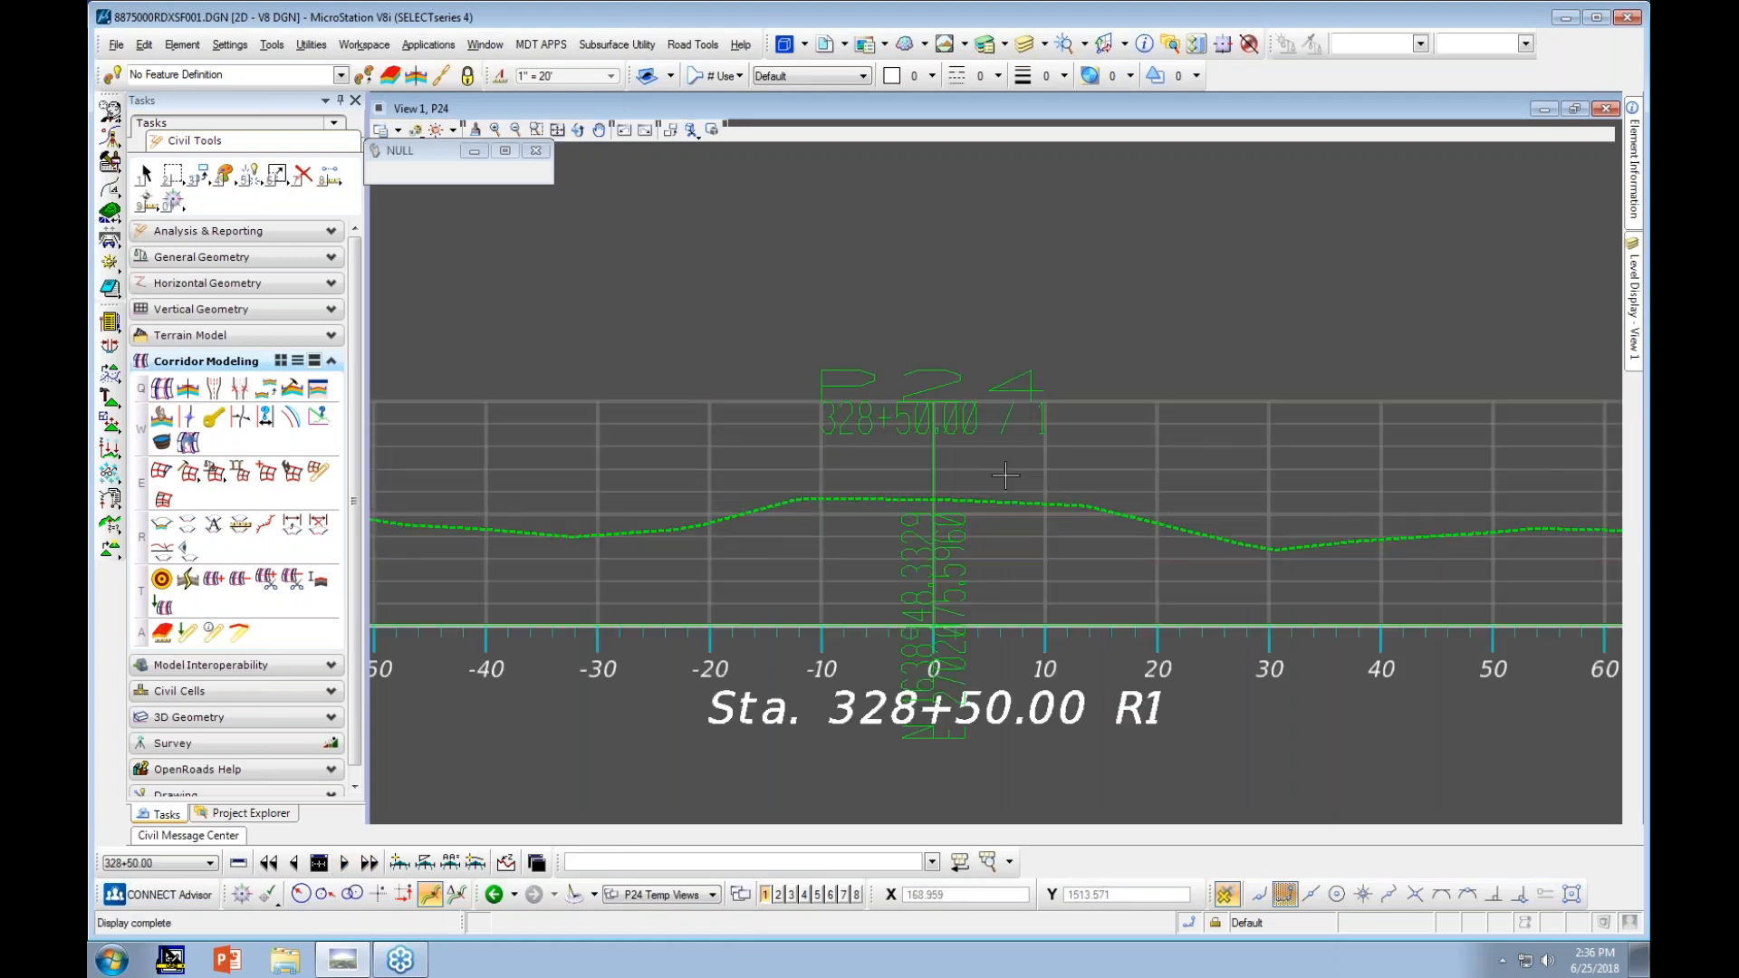
scroll(991, 461, "down", 2)
left_click(957, 553)
scroll(976, 476, "up", 1)
scroll(976, 479, "up", 2)
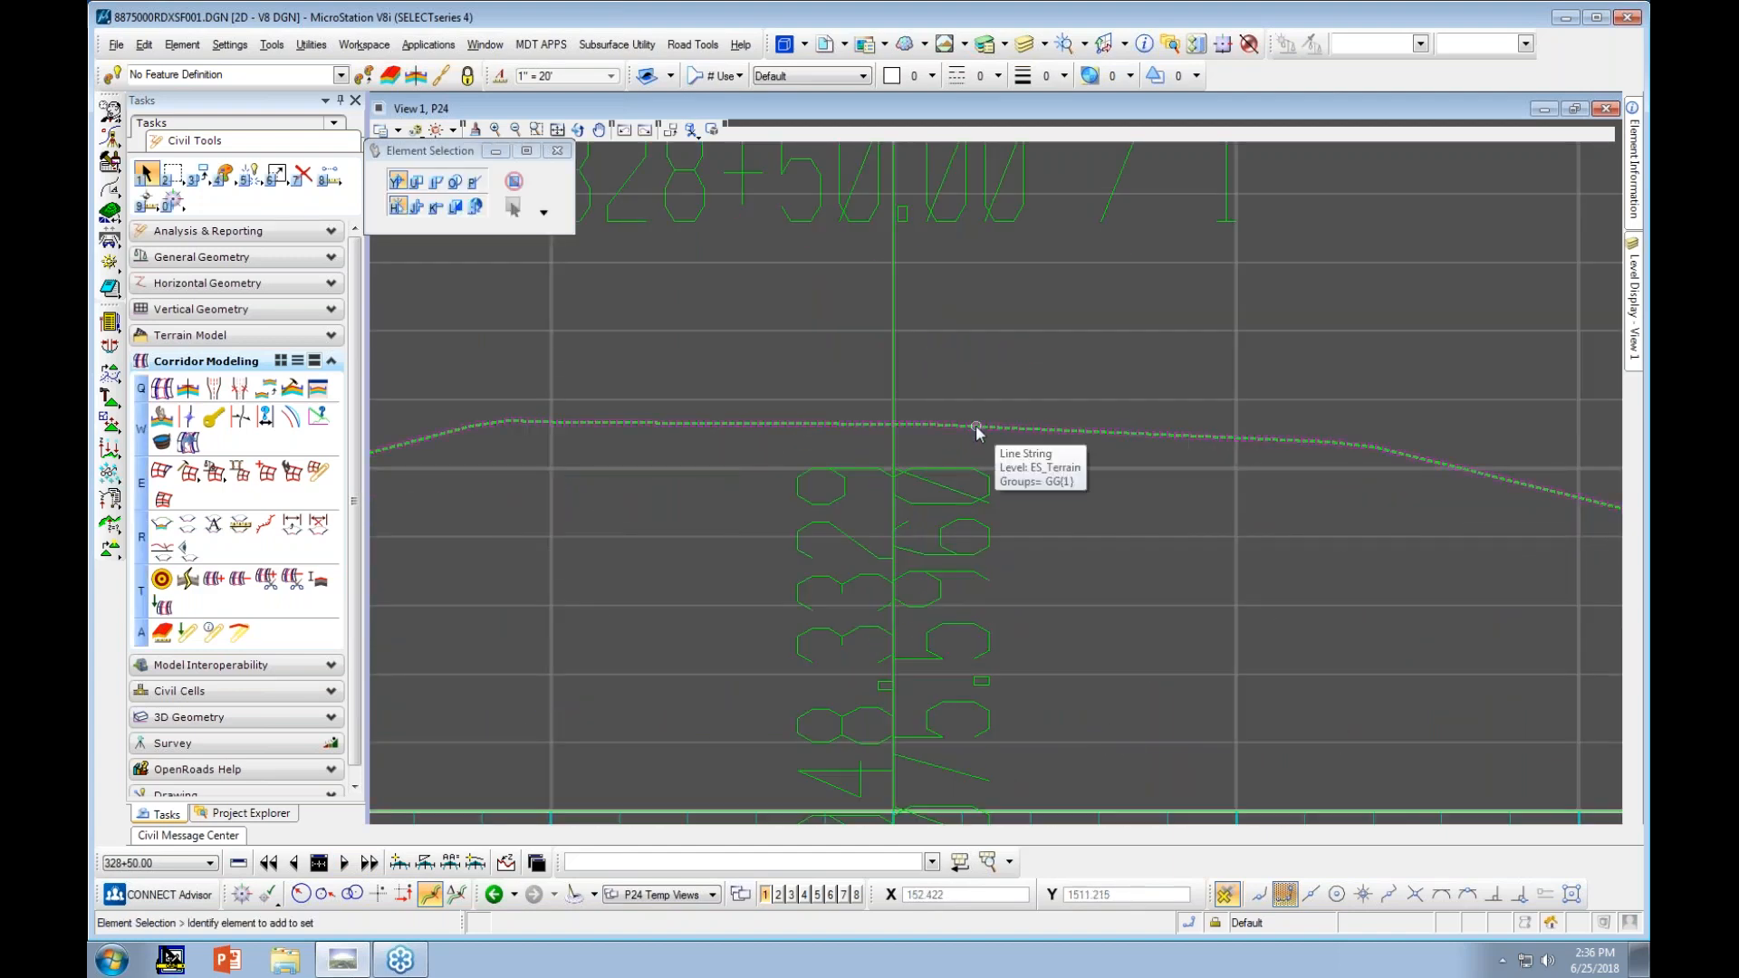
scroll(970, 427, "down", 1)
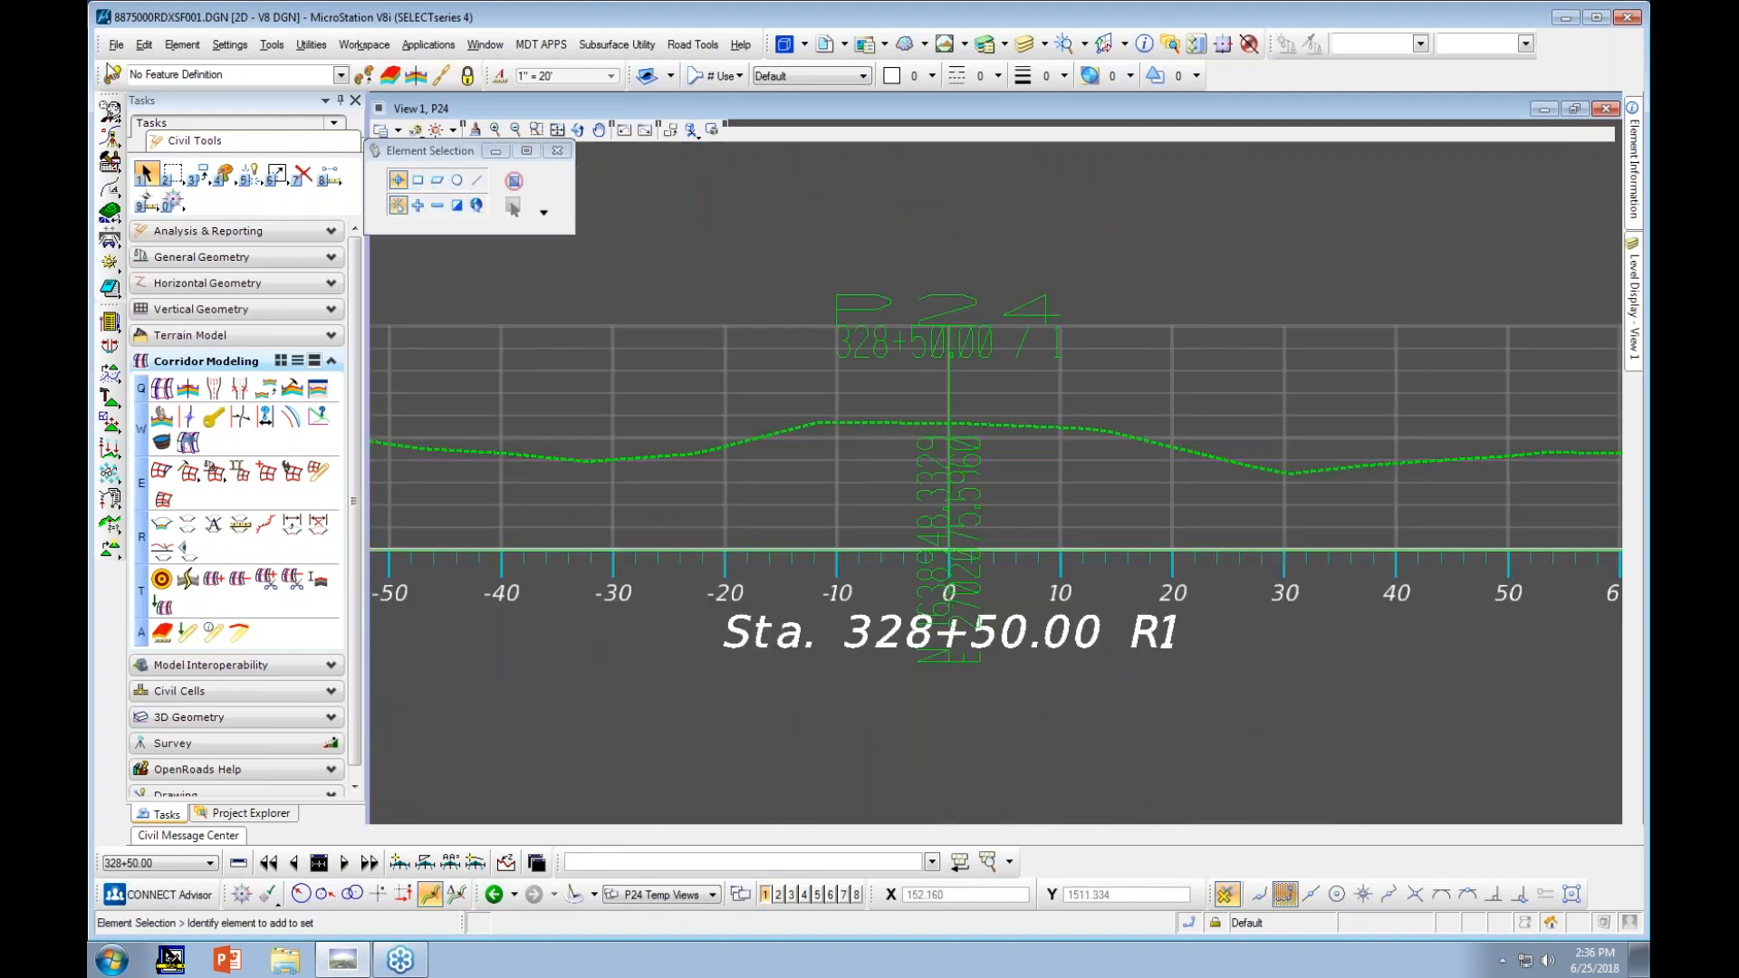
Switch to the 8875000RDCRR001.DGN corridor file in the Management folder
left_click(116, 44)
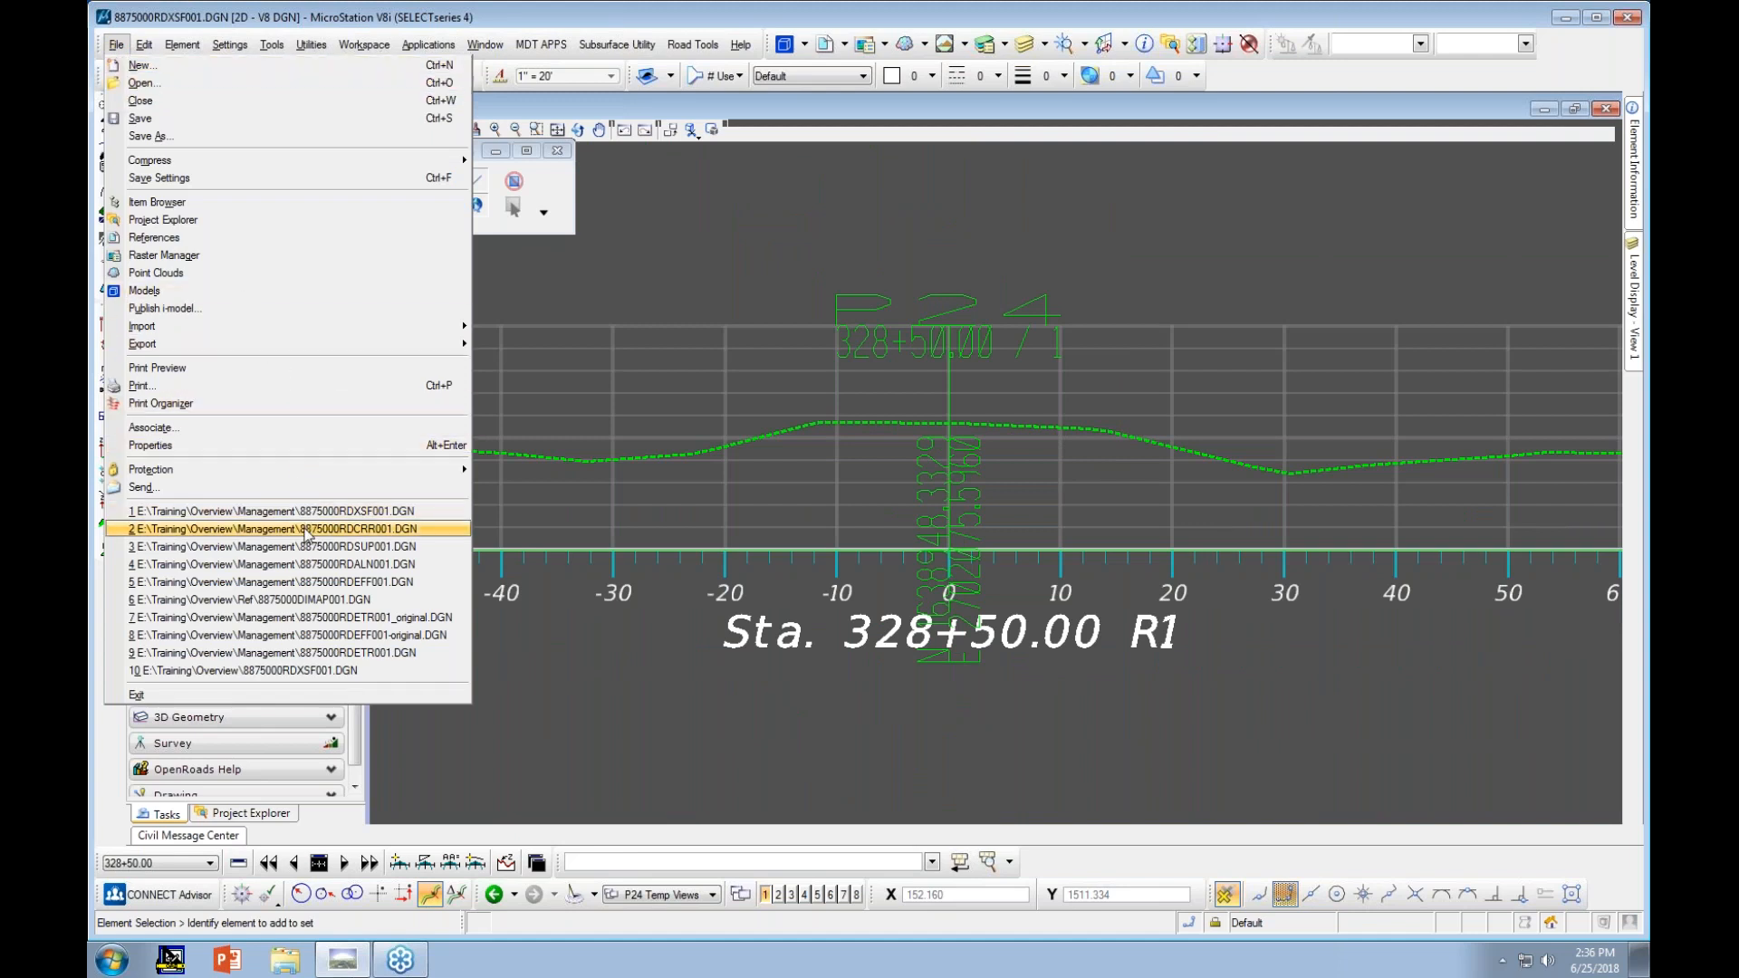
left_click(272, 511)
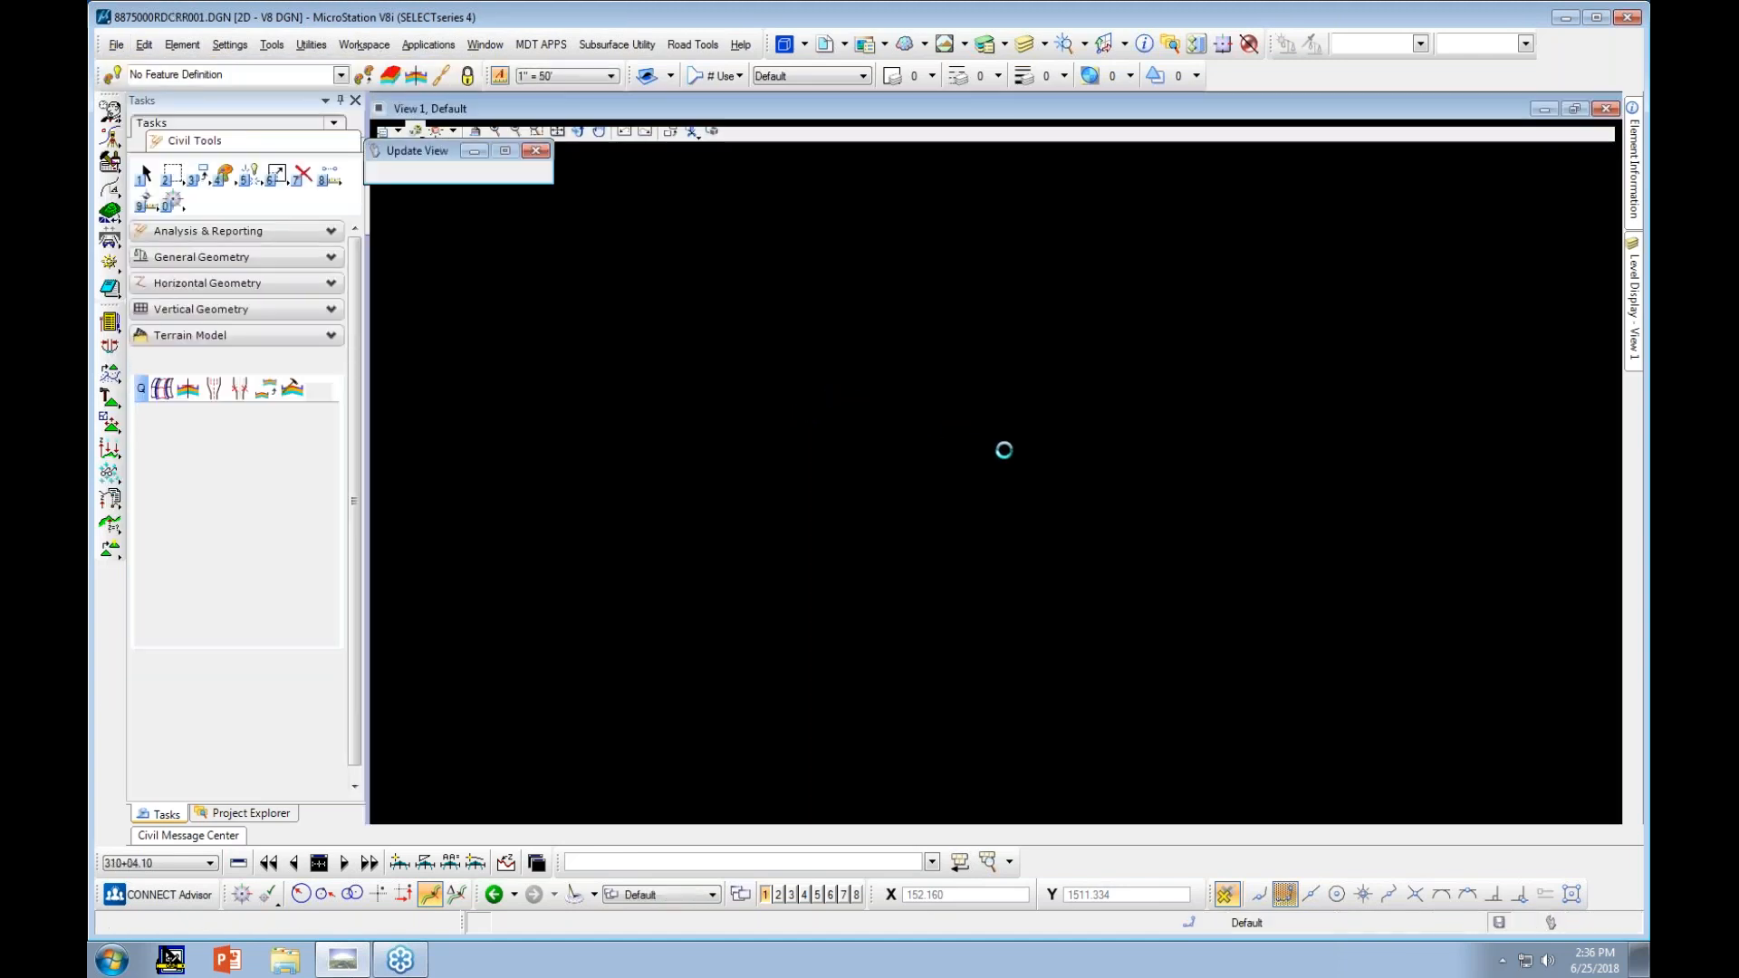
scroll(867, 424, "up", 4)
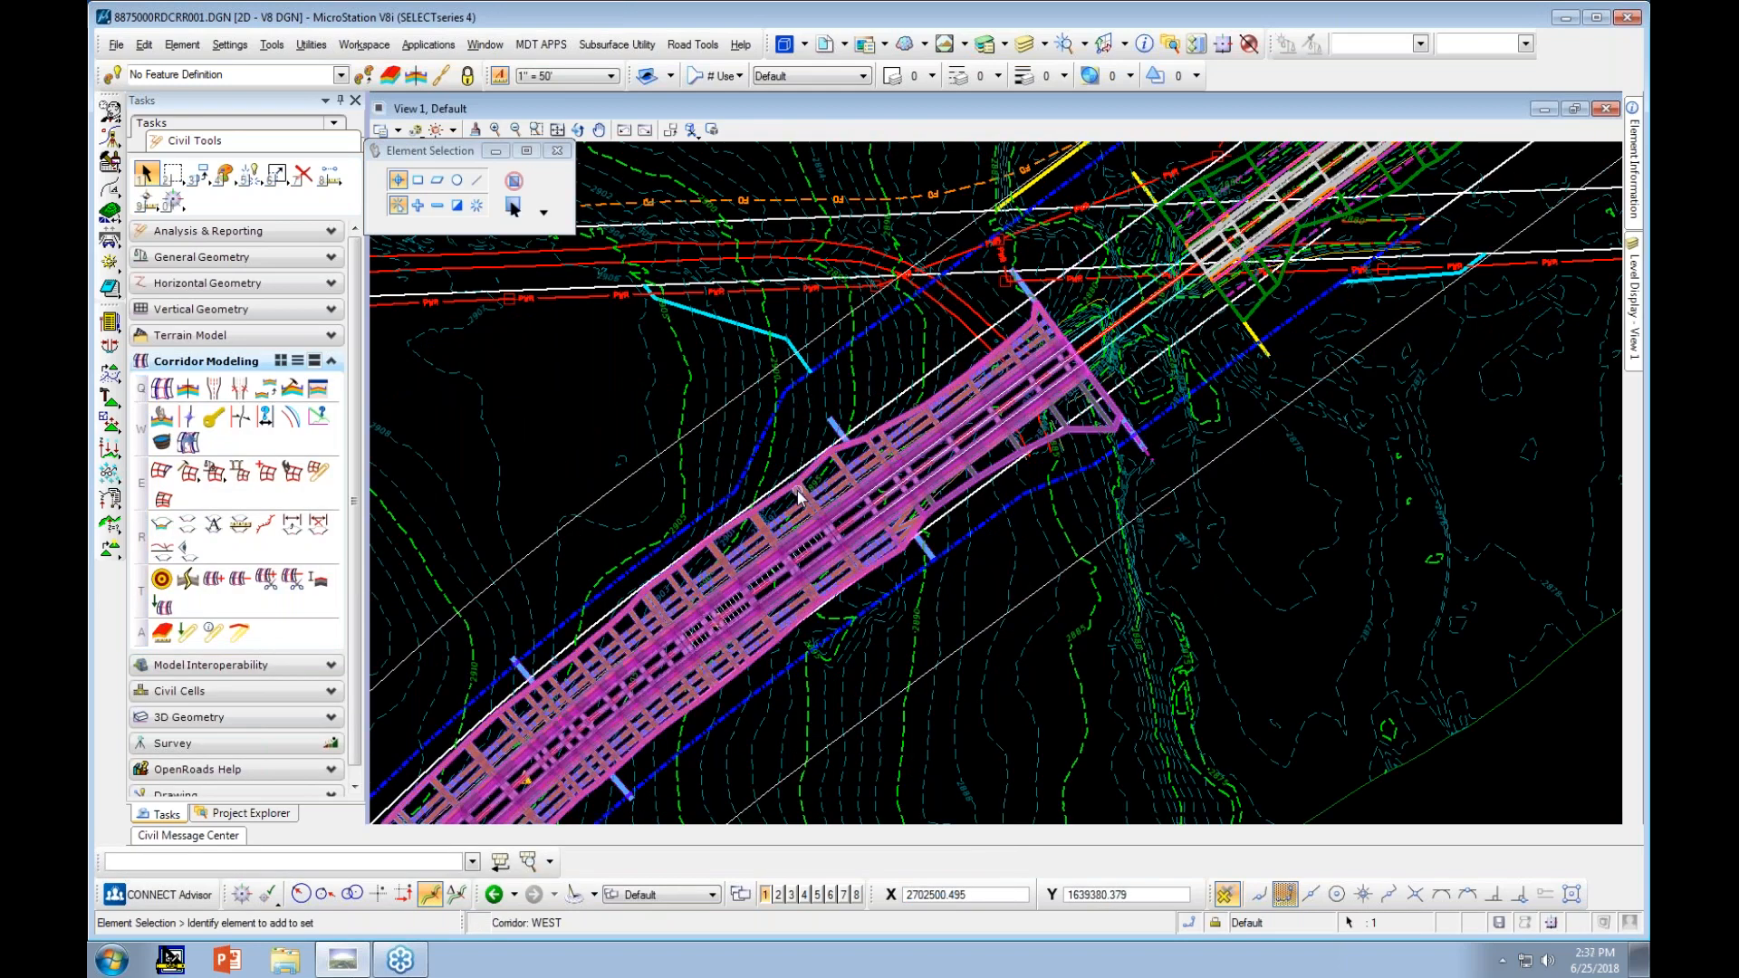
Process the EAST and WEST corridors again from the civil model of 8875000RDCRR001.DGN
left_click(258, 814)
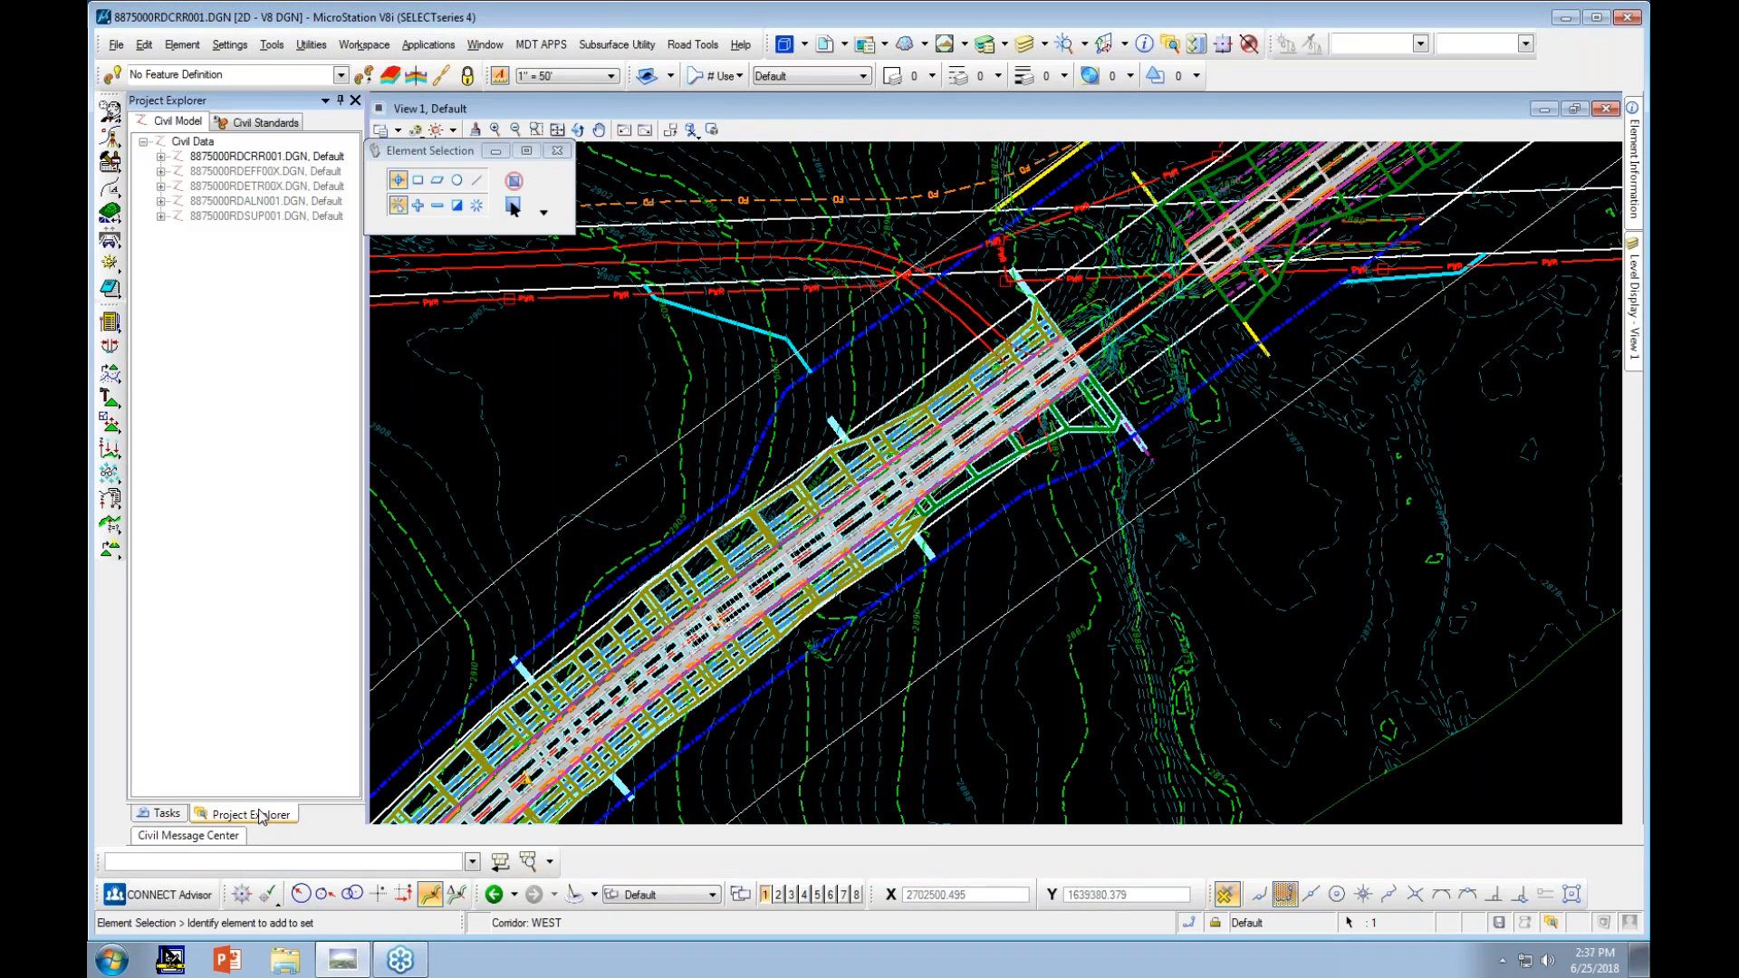
left_click(160, 157)
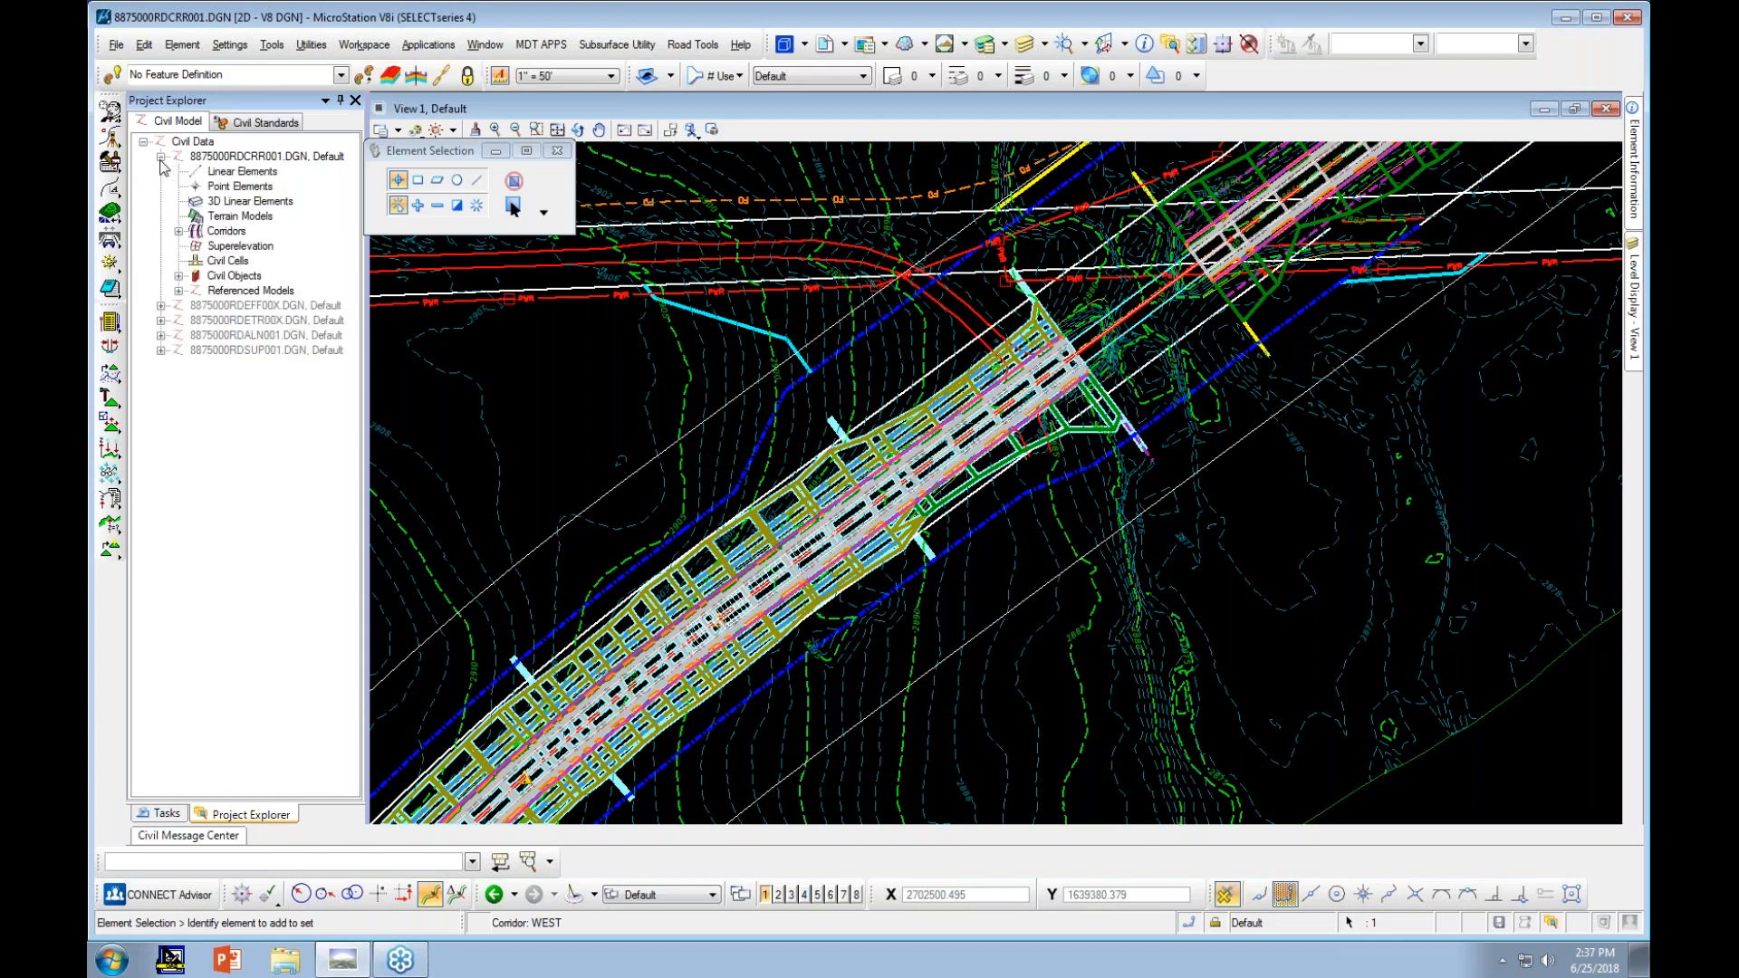
left_click(179, 232)
right_click(234, 246)
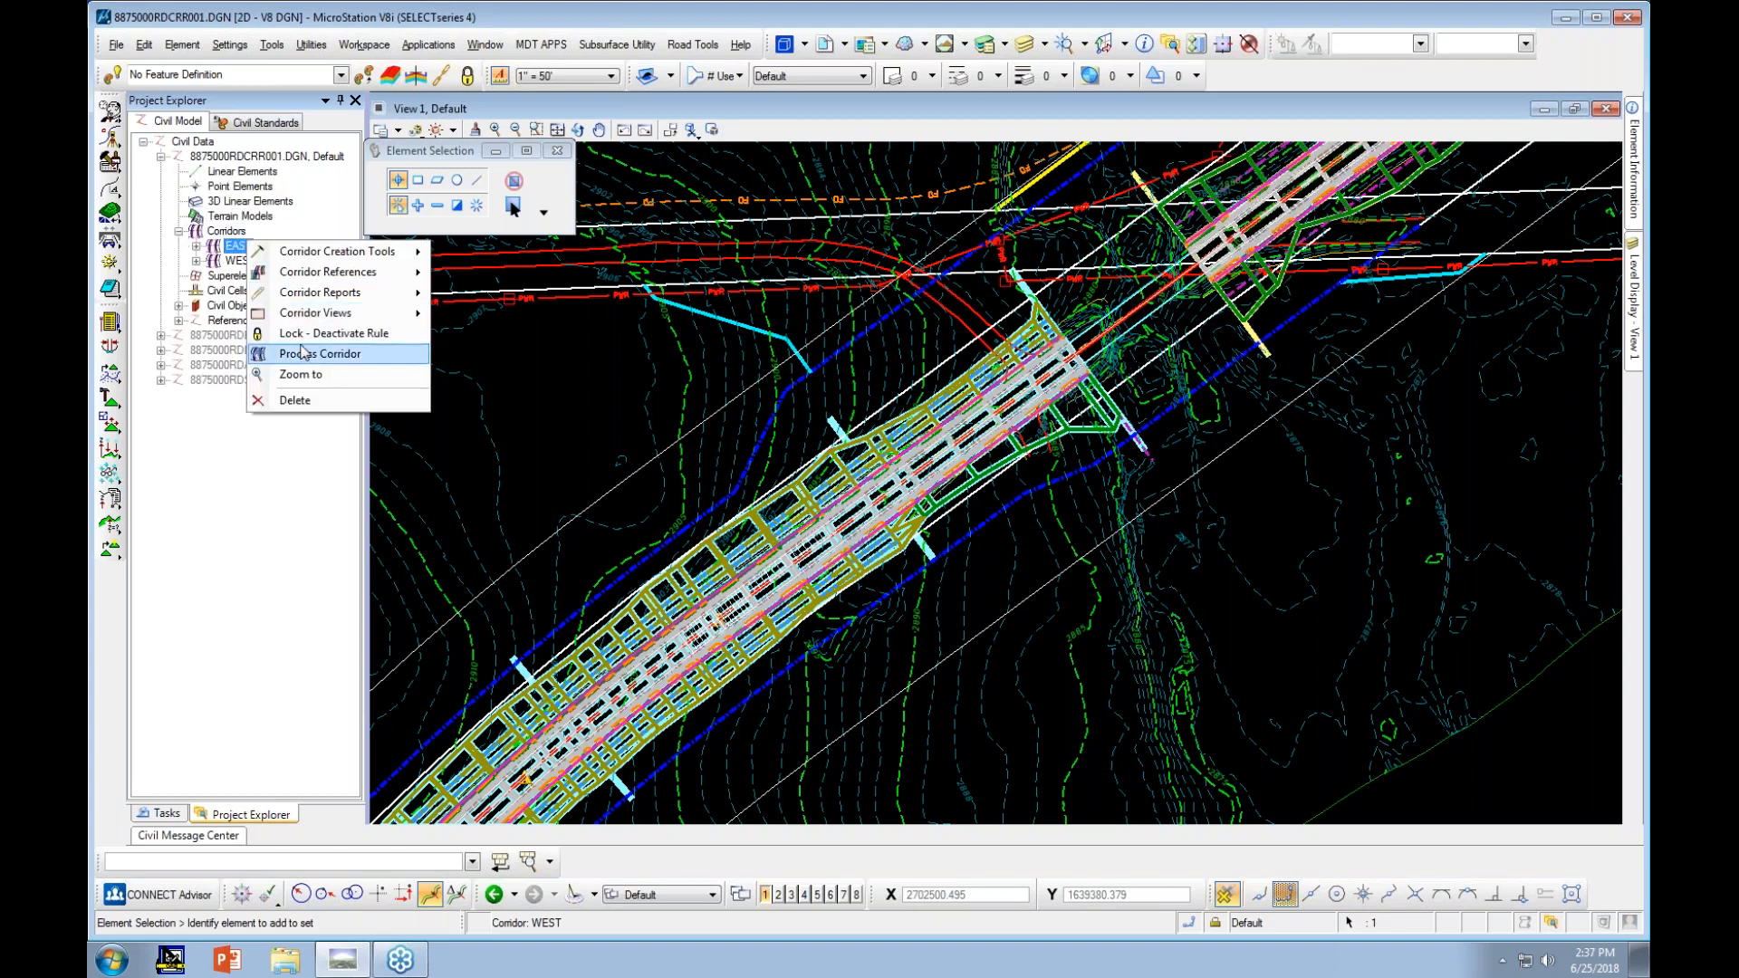
left_click(302, 353)
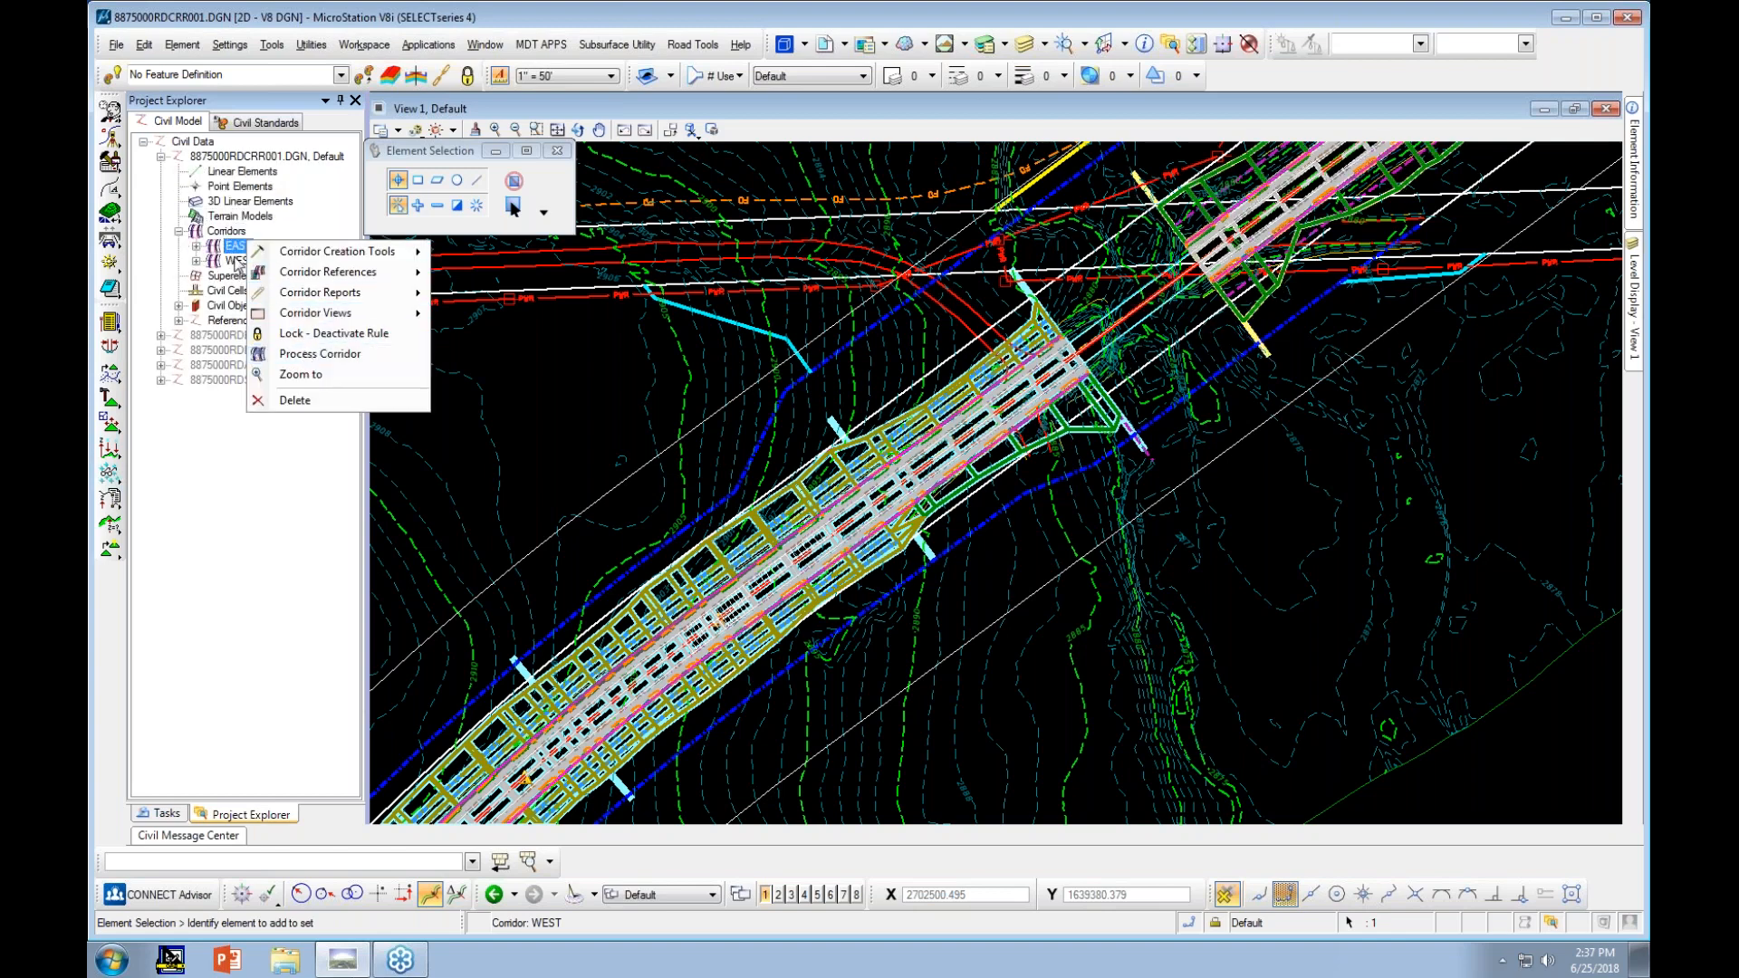
right_click(240, 262)
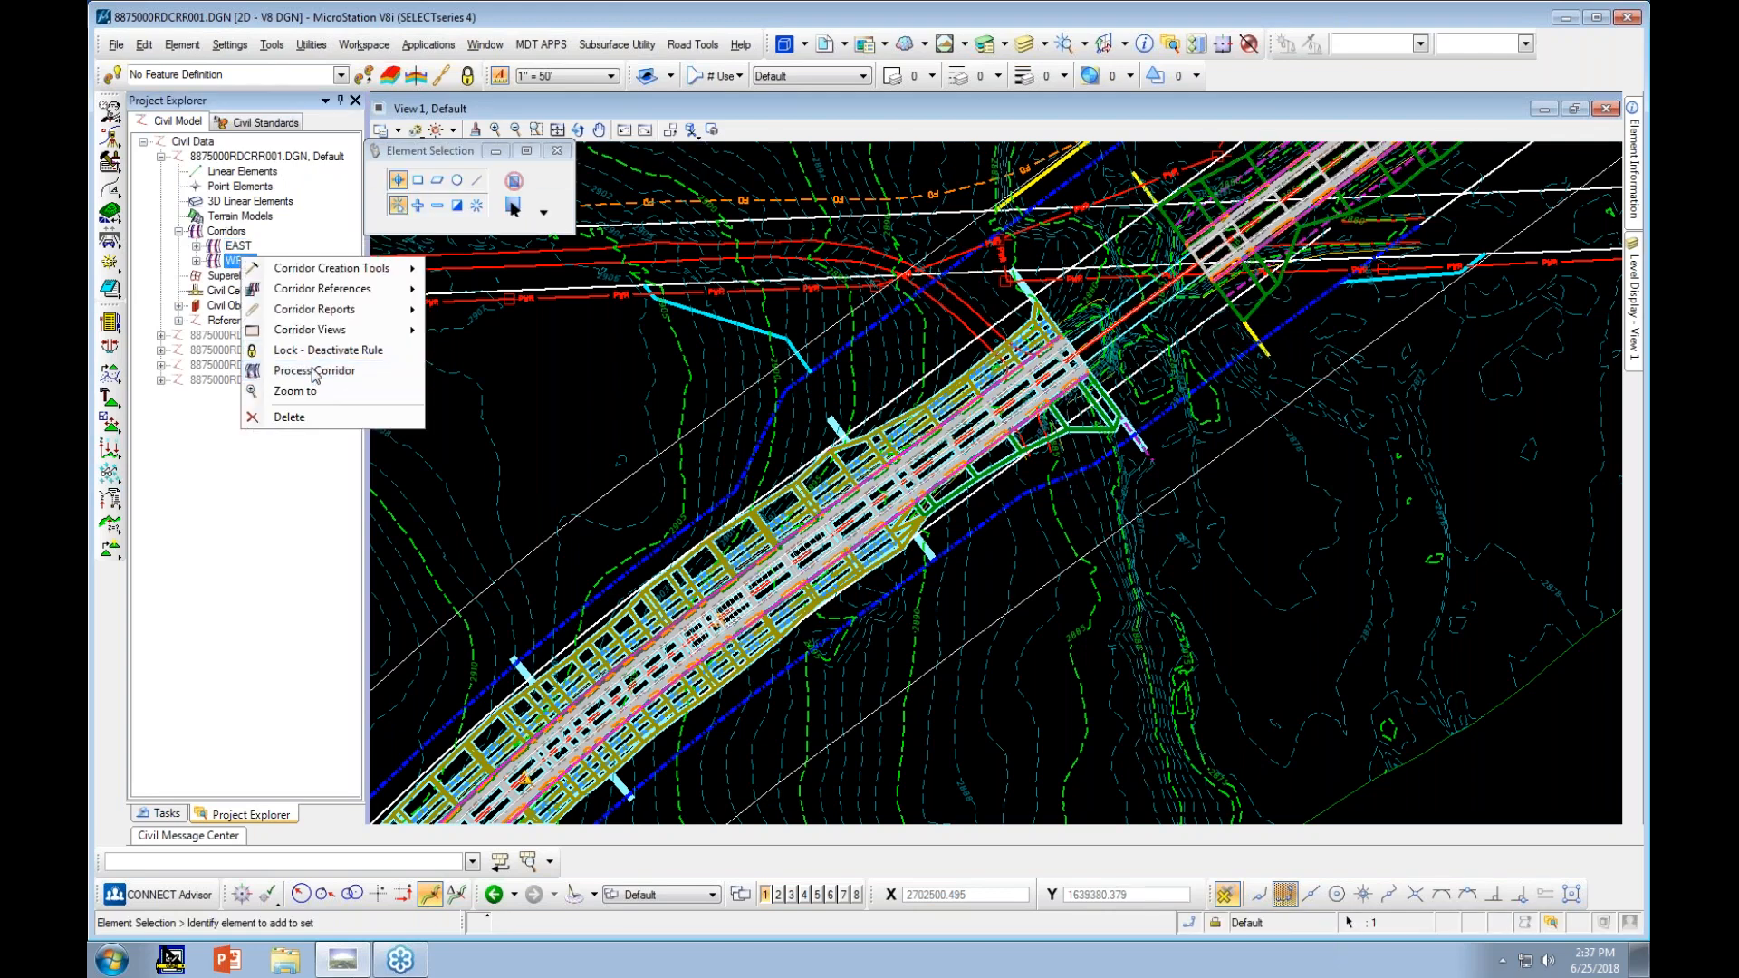
left_click(317, 372)
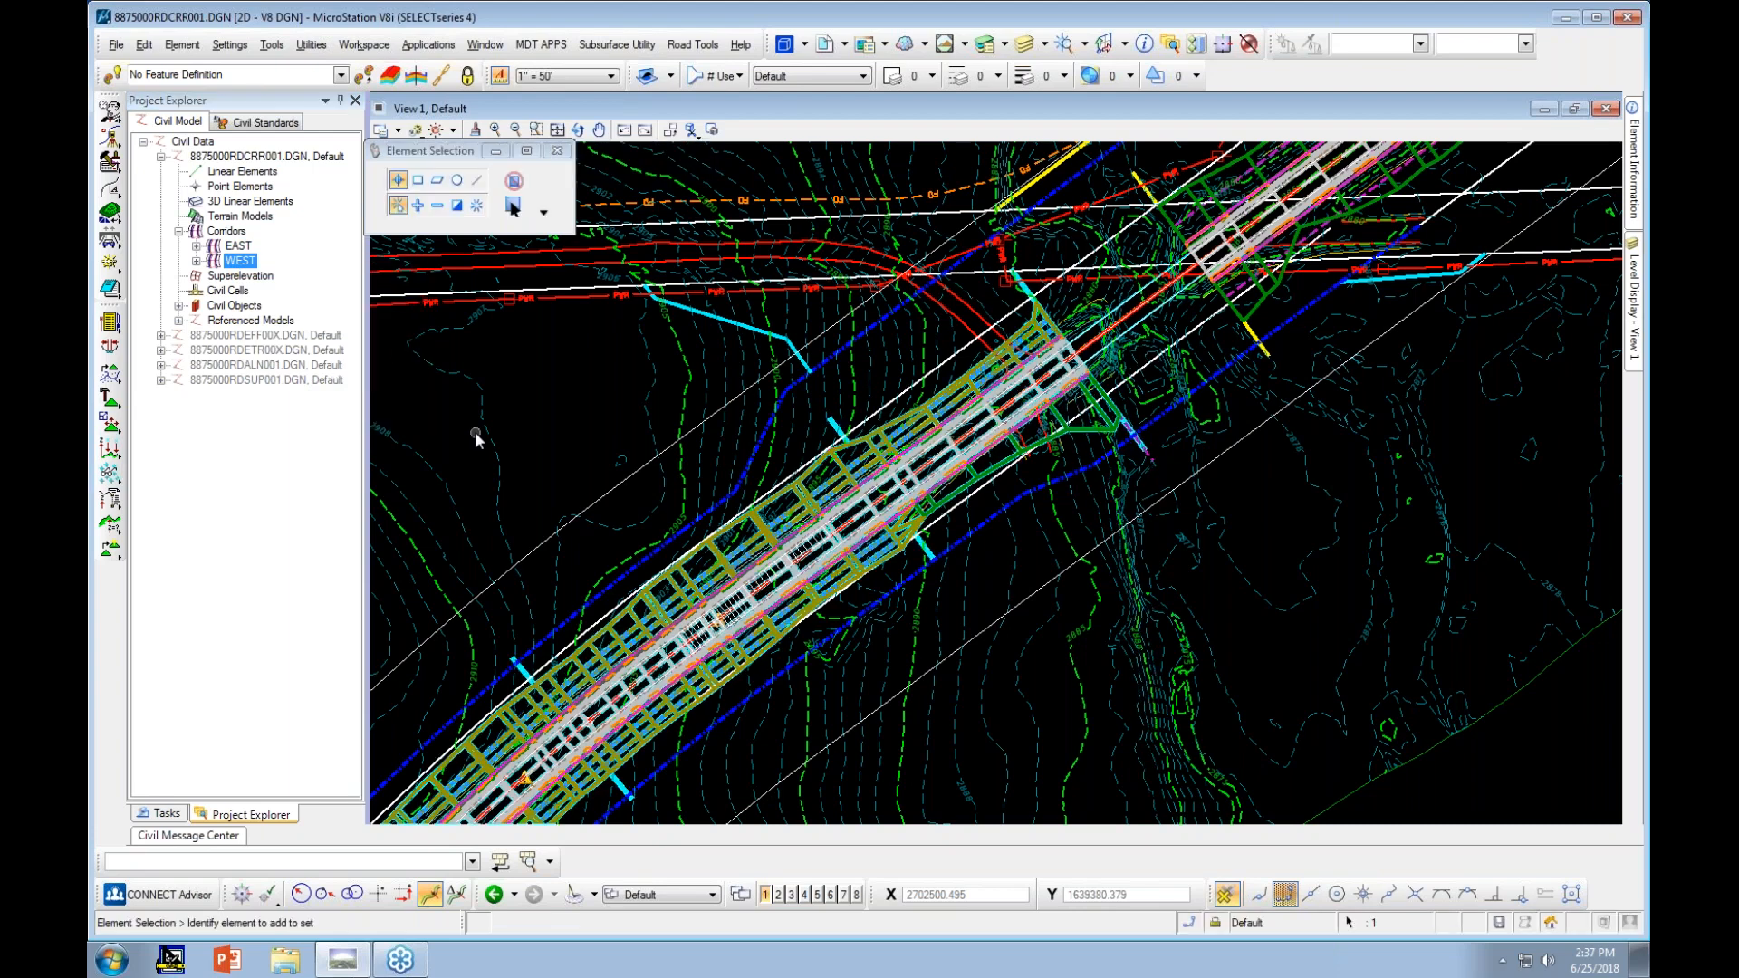
Return to the 8875000RDXSF001.DGN cross-section file and display its Default model
left_click(116, 44)
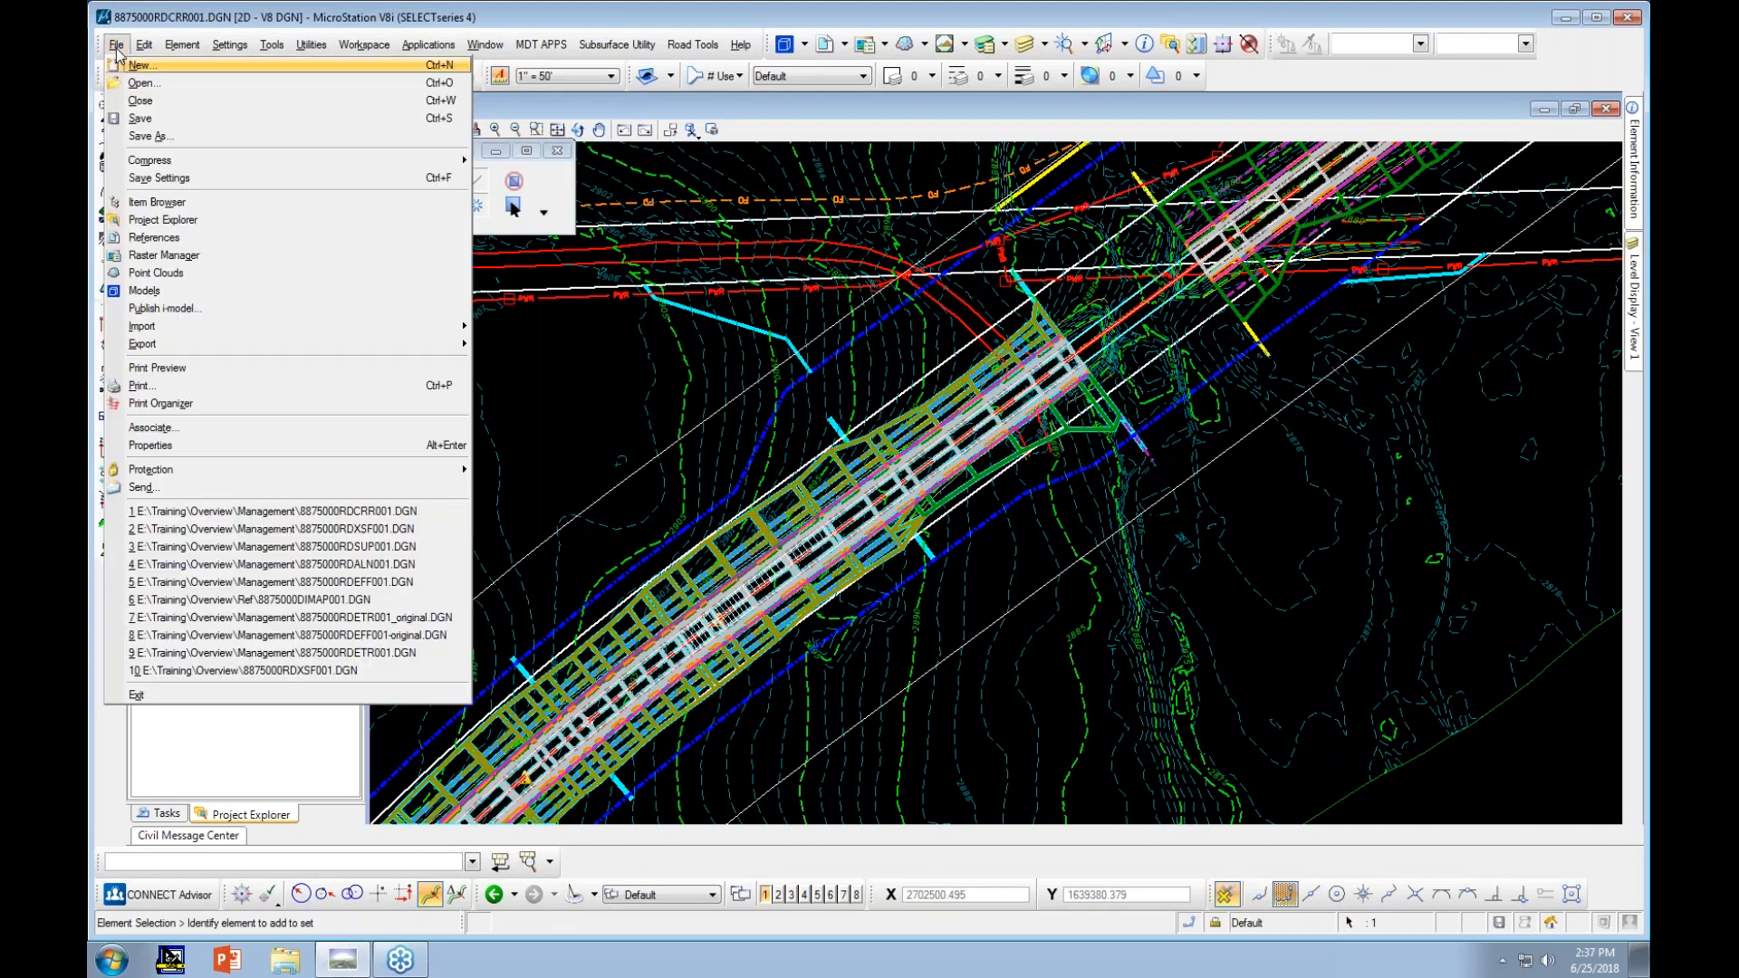
left_click(243, 531)
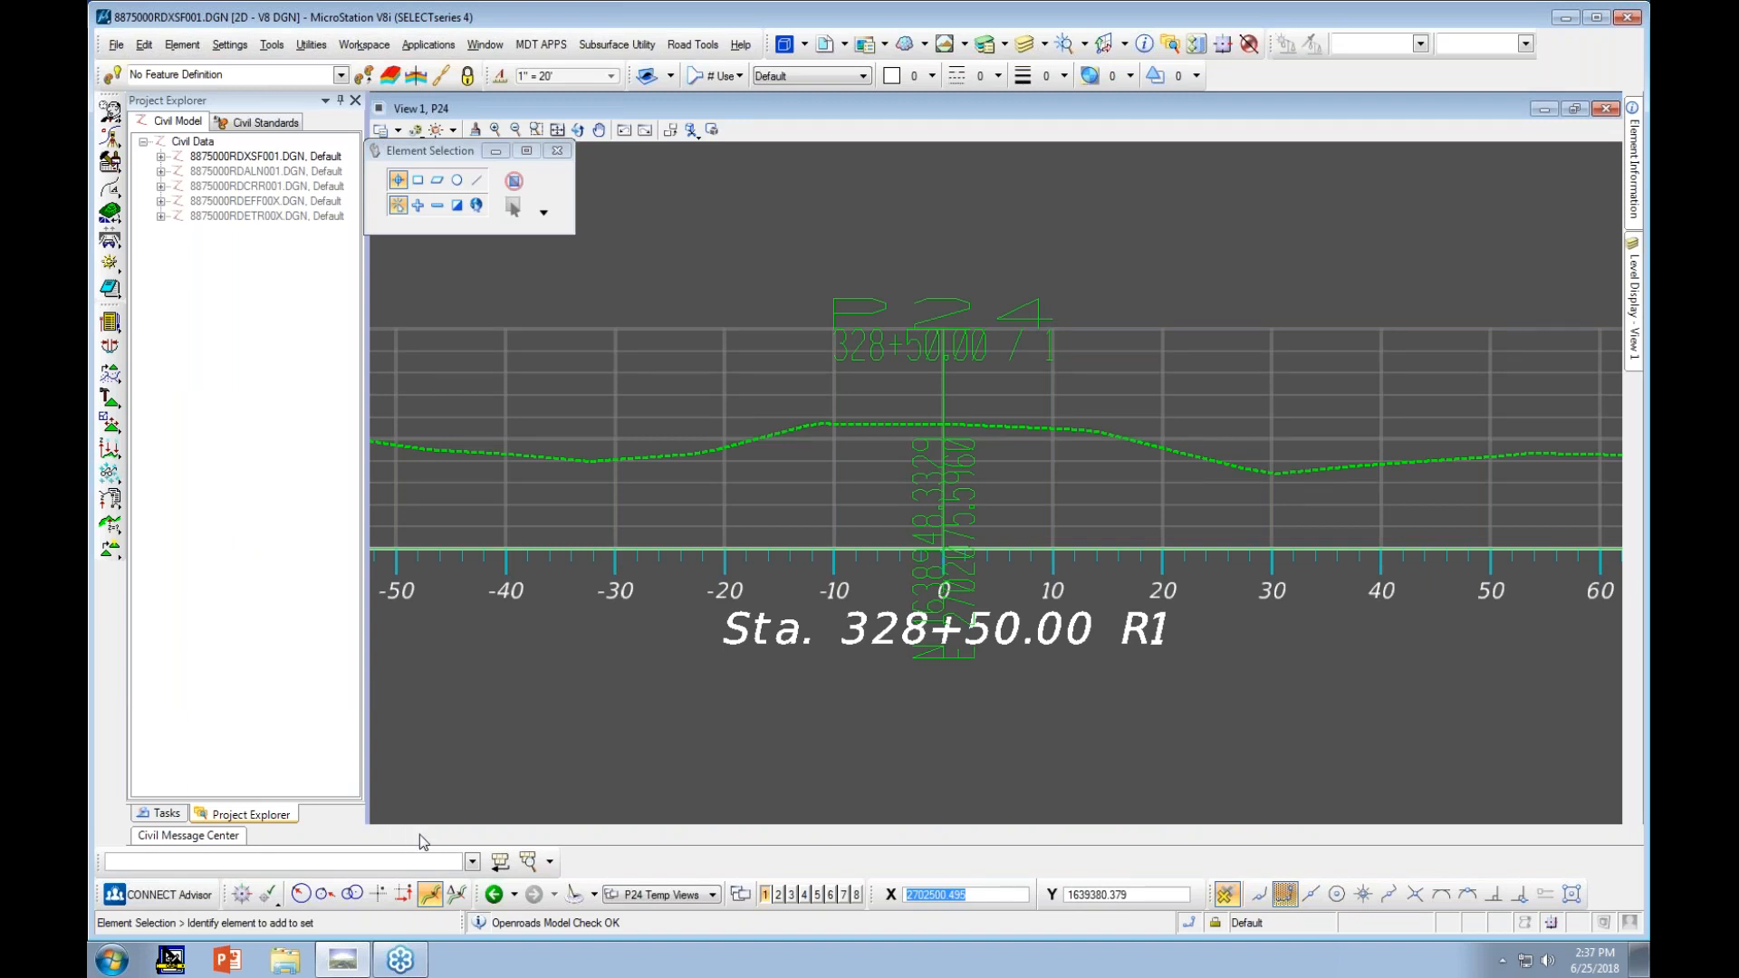
left_click(688, 895)
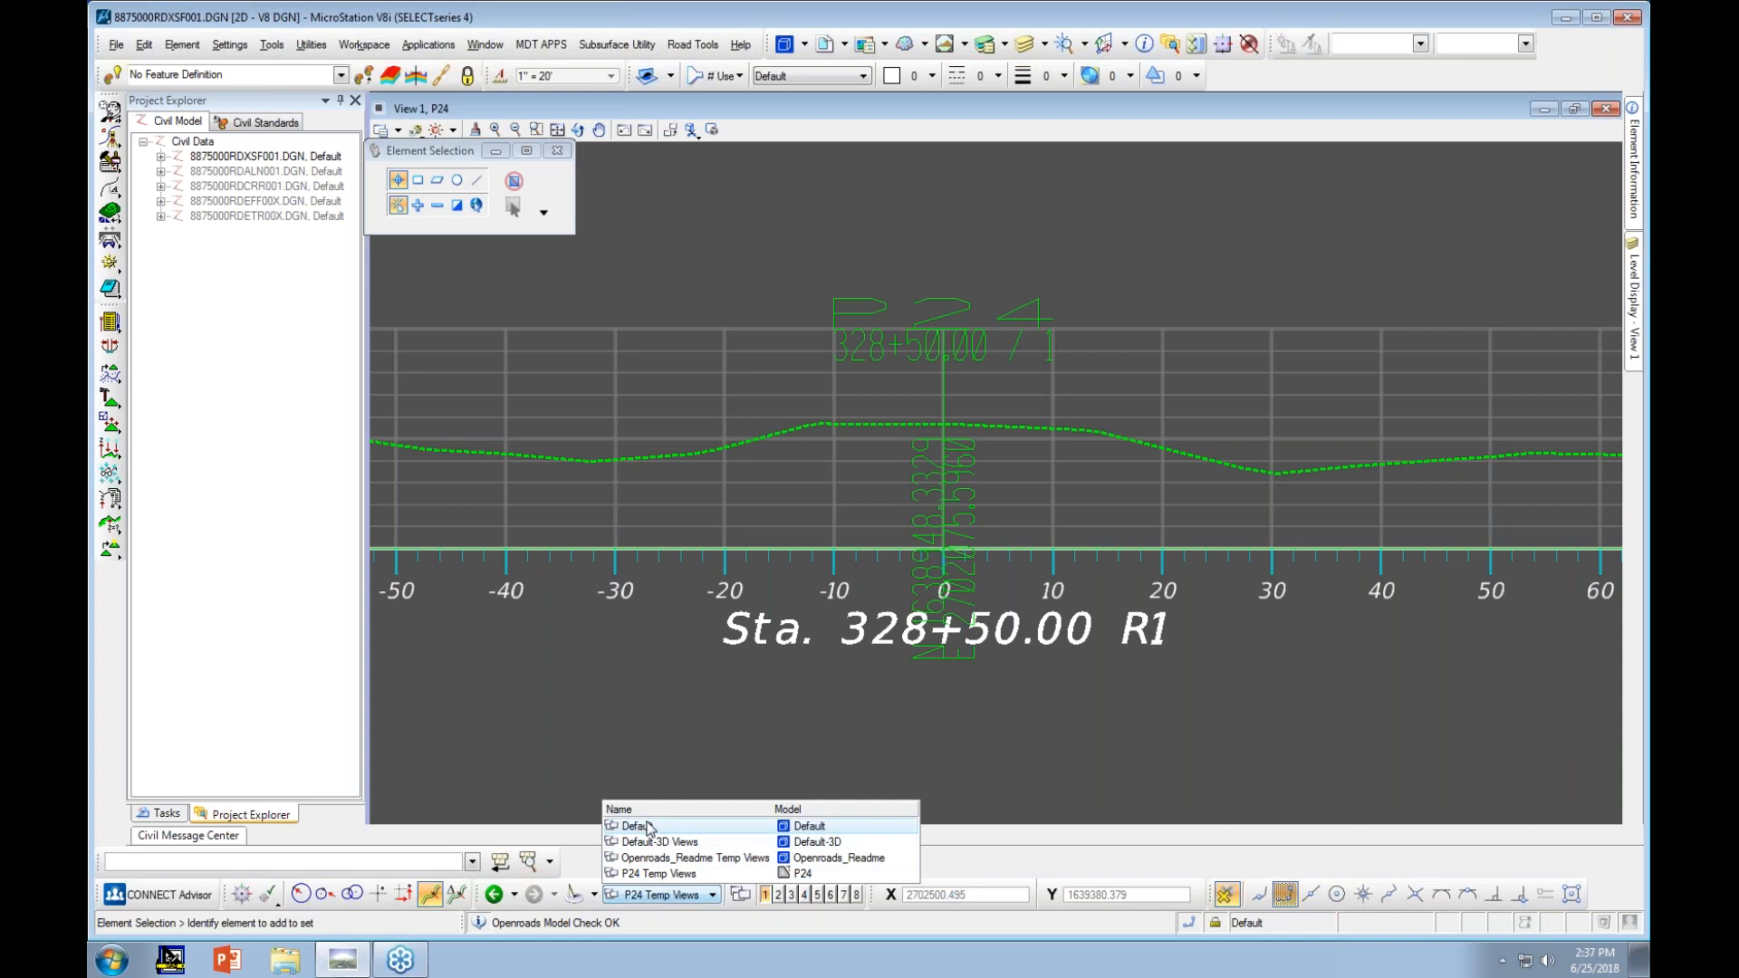
left_click(643, 826)
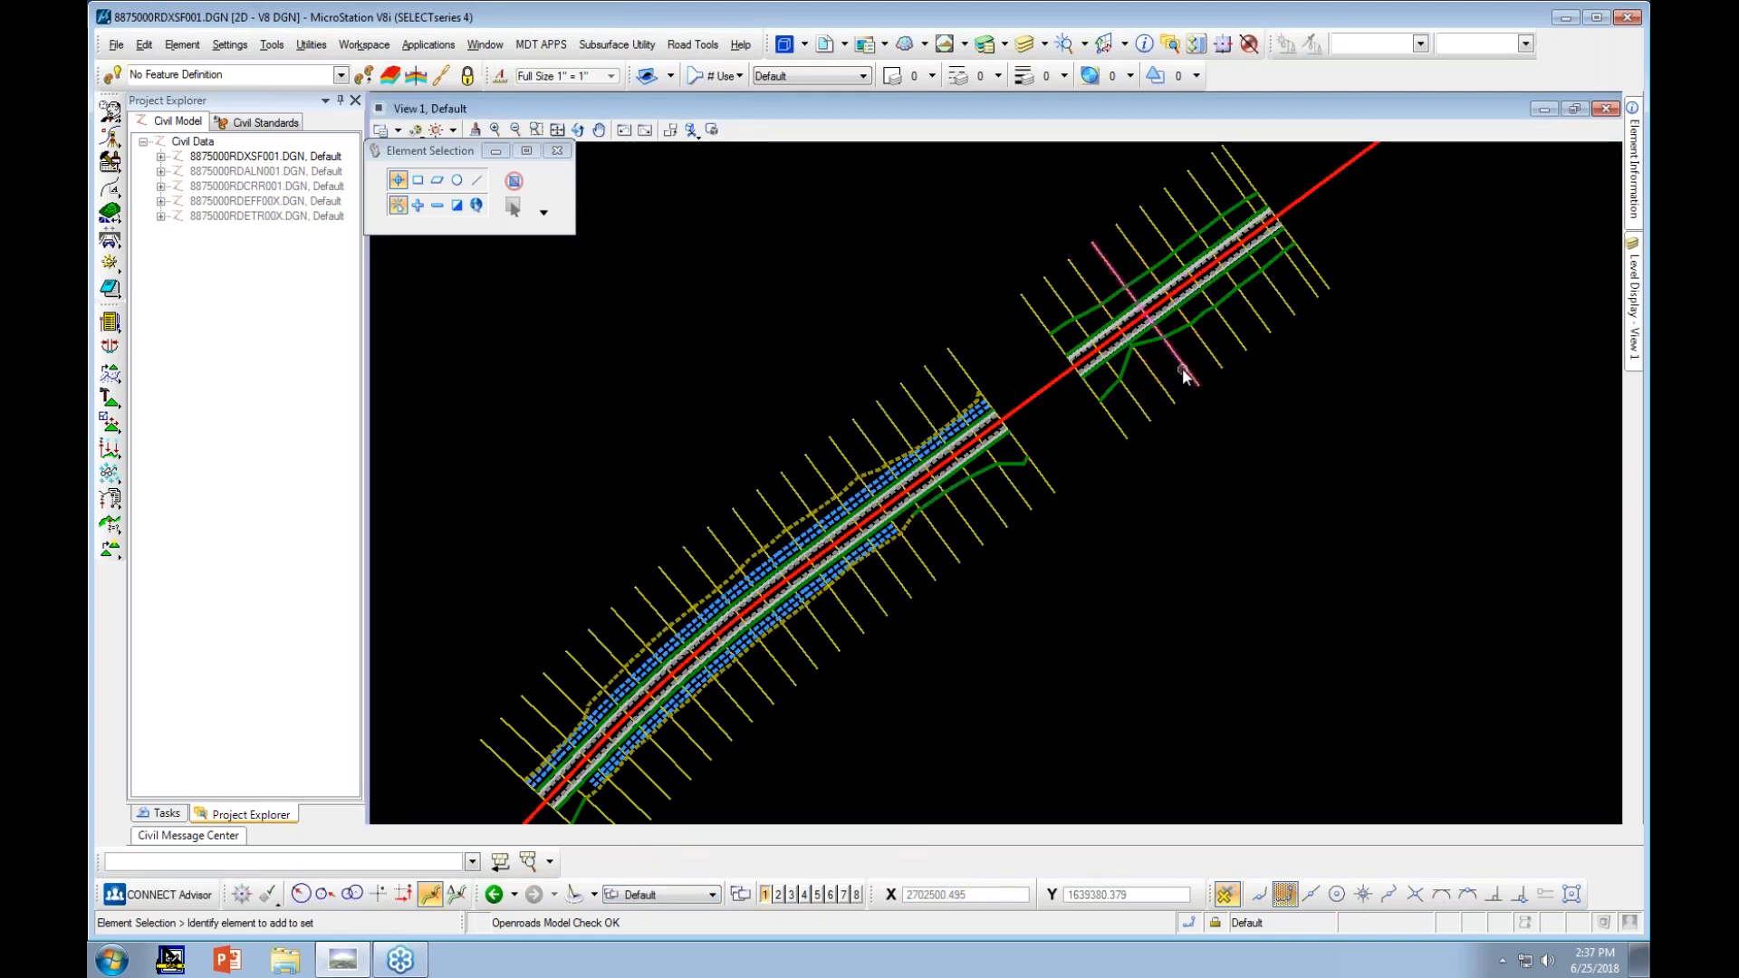
scroll(1014, 399, "down", 3)
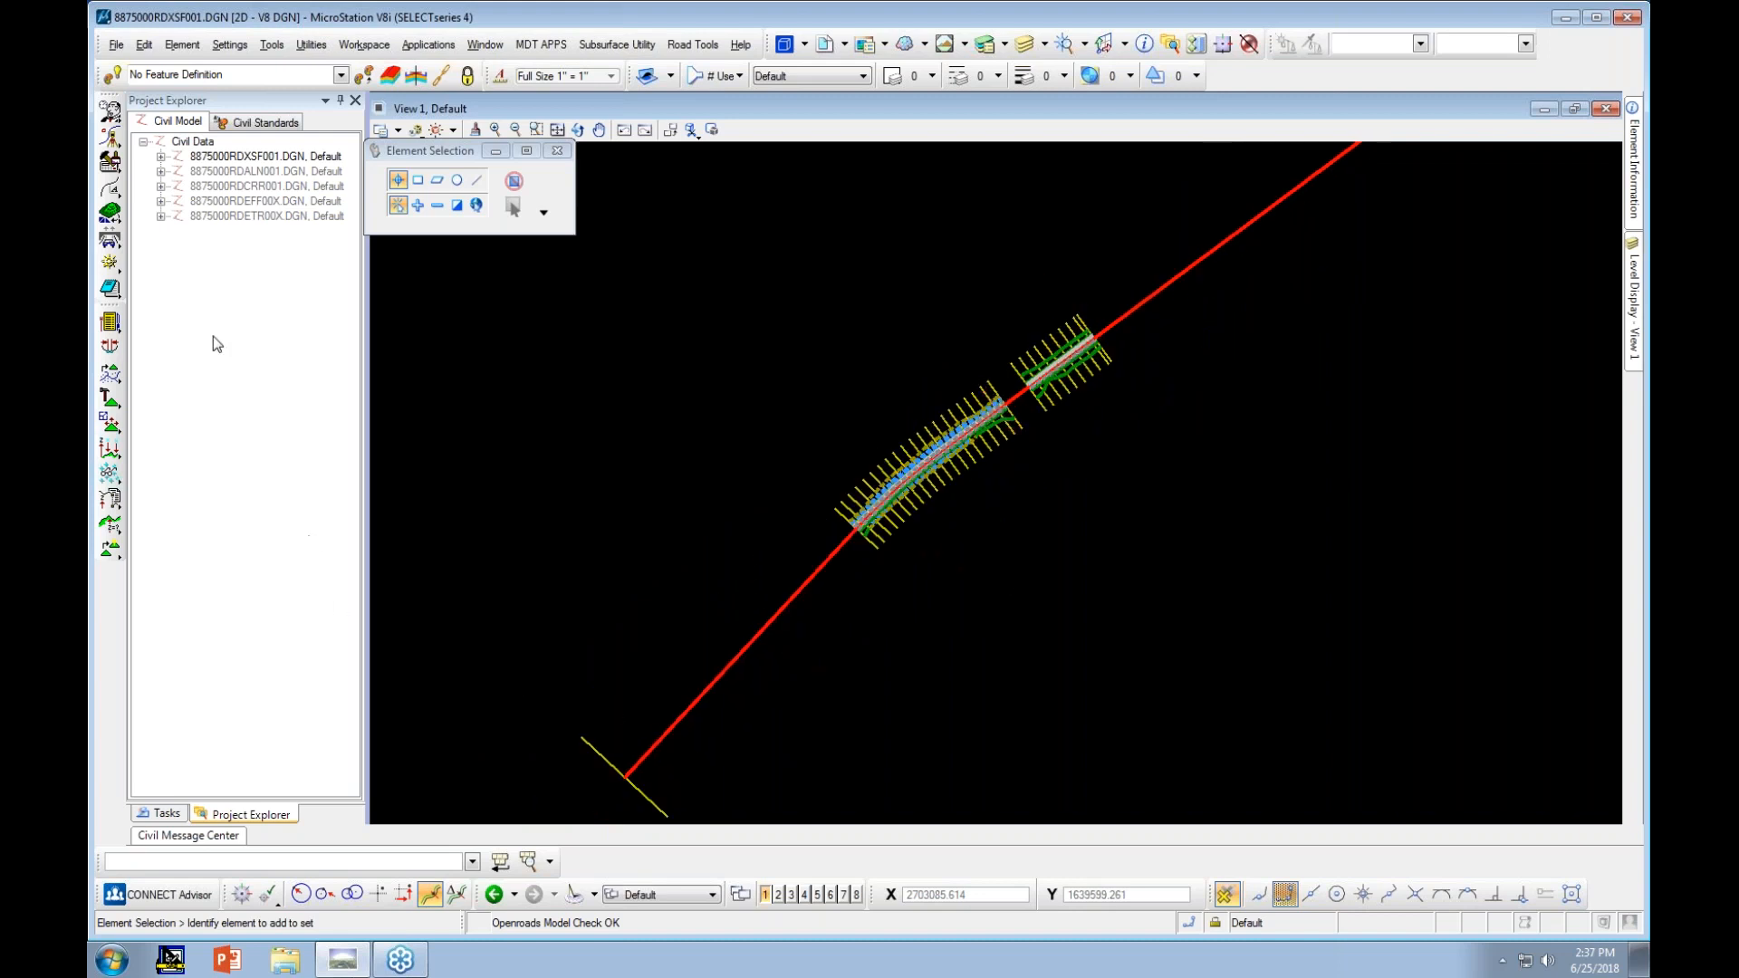
Start Create Cross Section for P24 and load the preference with -300 and 300 offsets, 50 interval and 1" = 20' scale
left_click(172, 813)
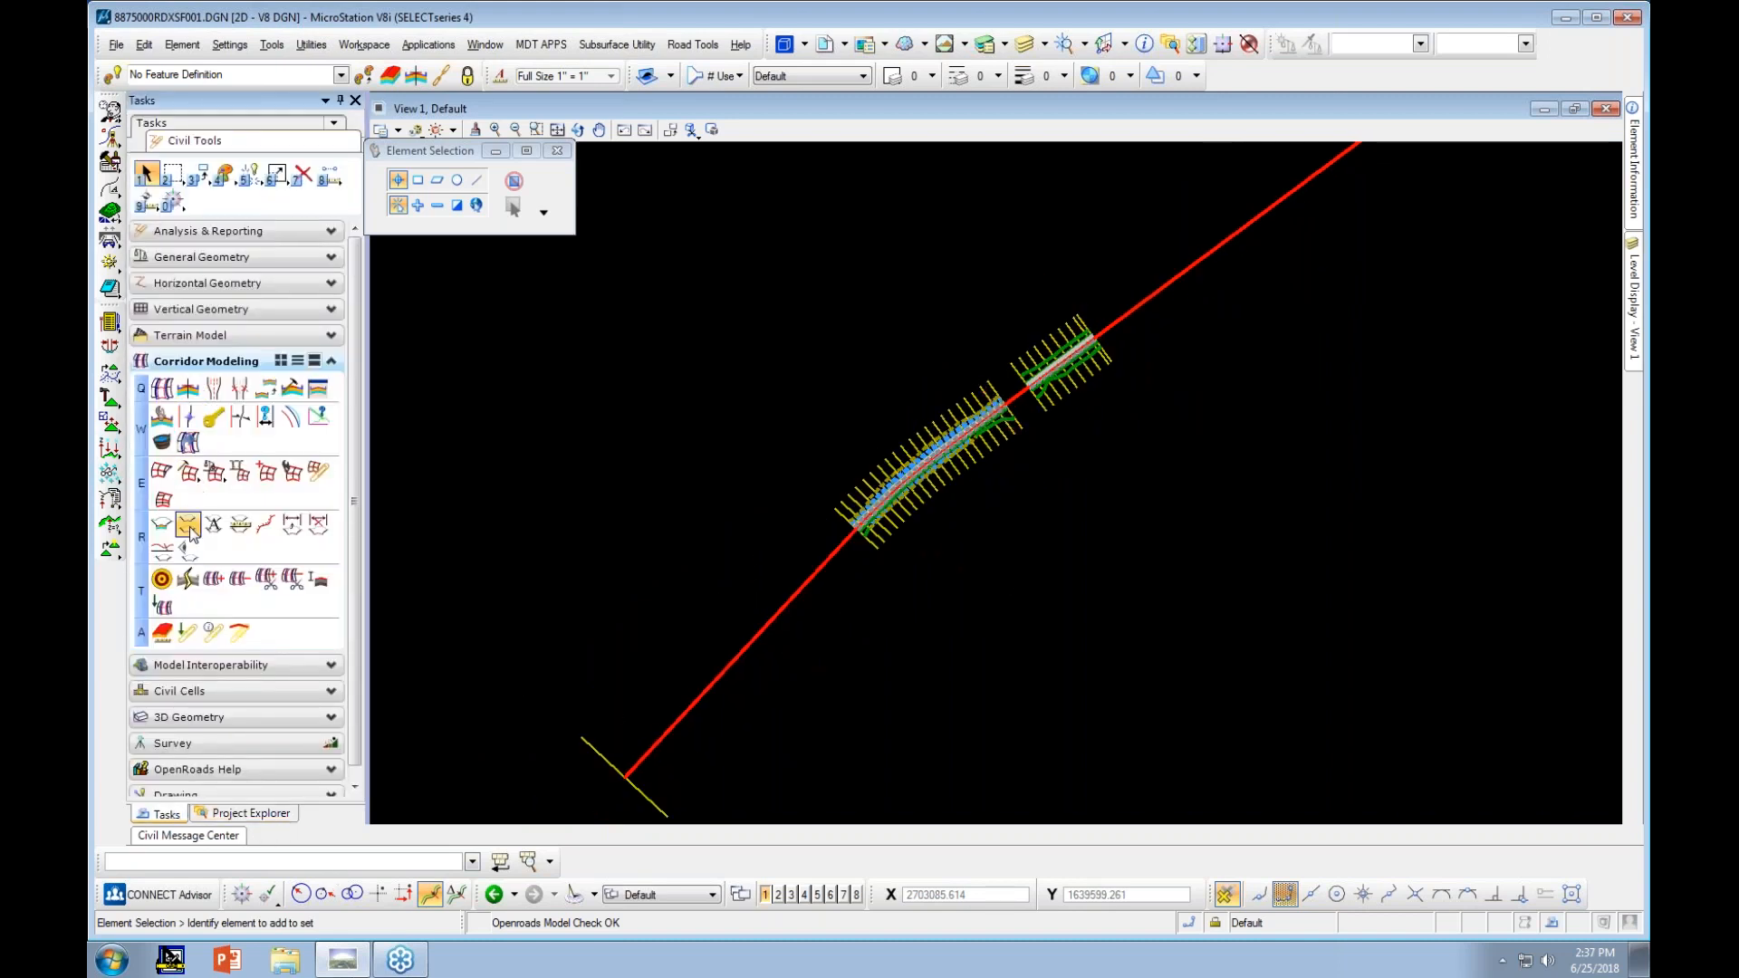
left_click(188, 527)
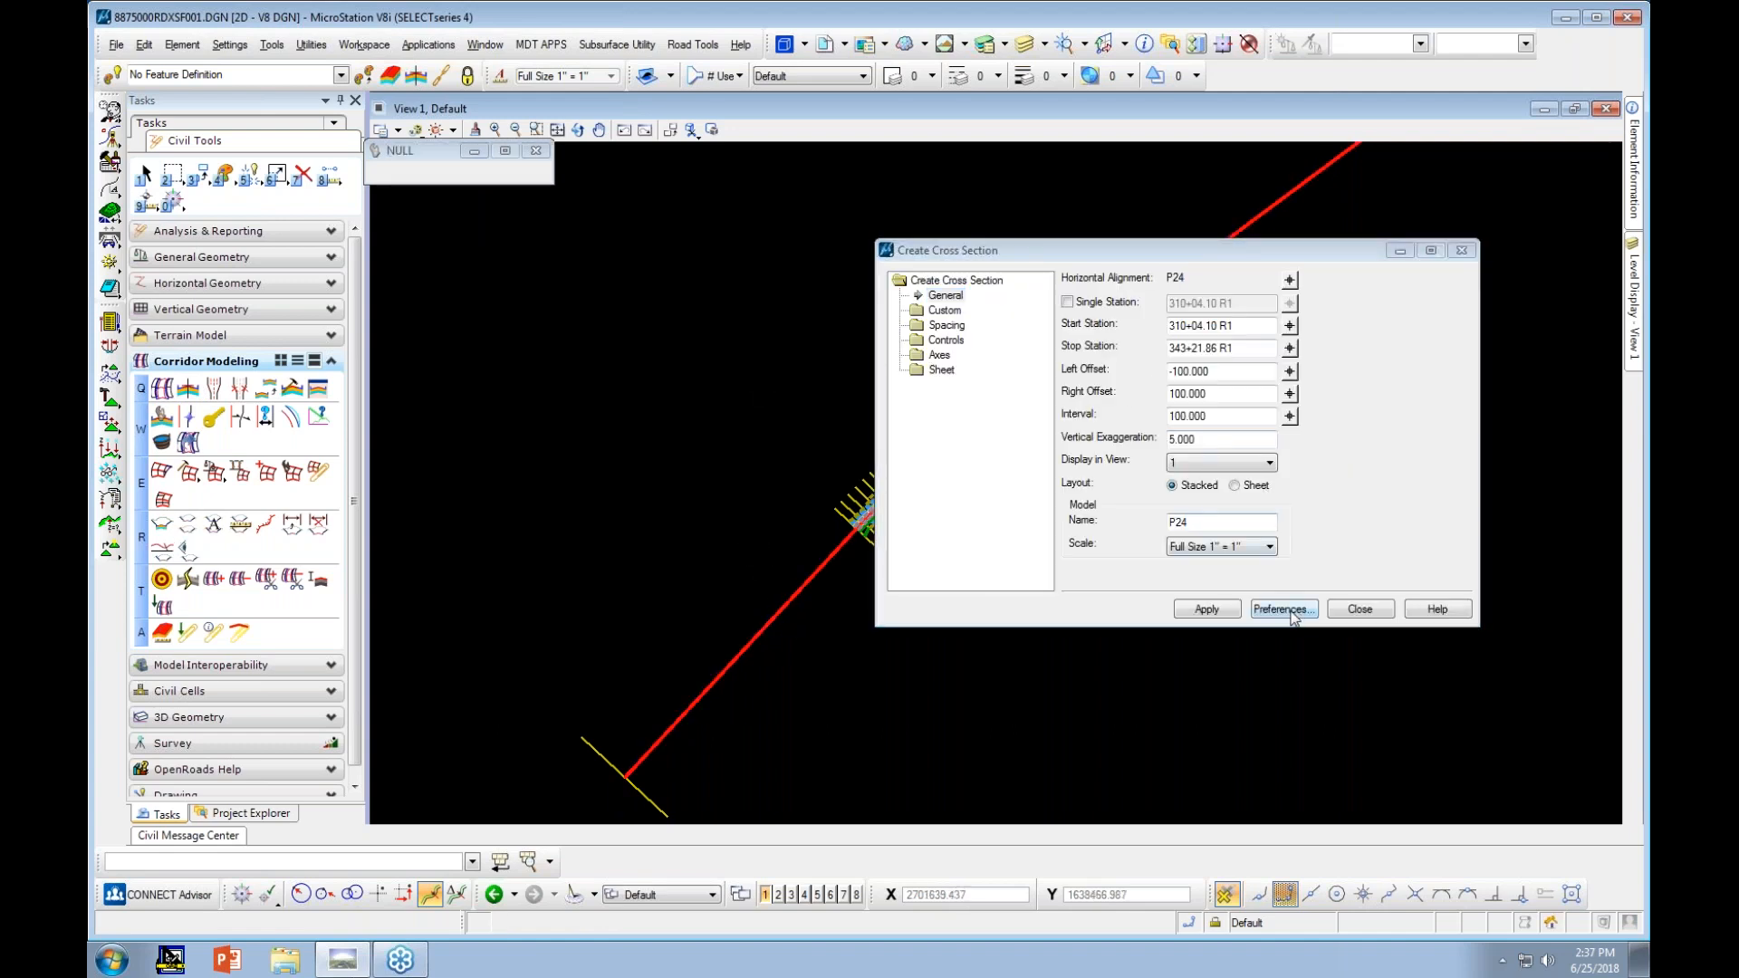
left_click(1285, 610)
left_click(845, 416)
left_click(947, 417)
left_click(948, 392)
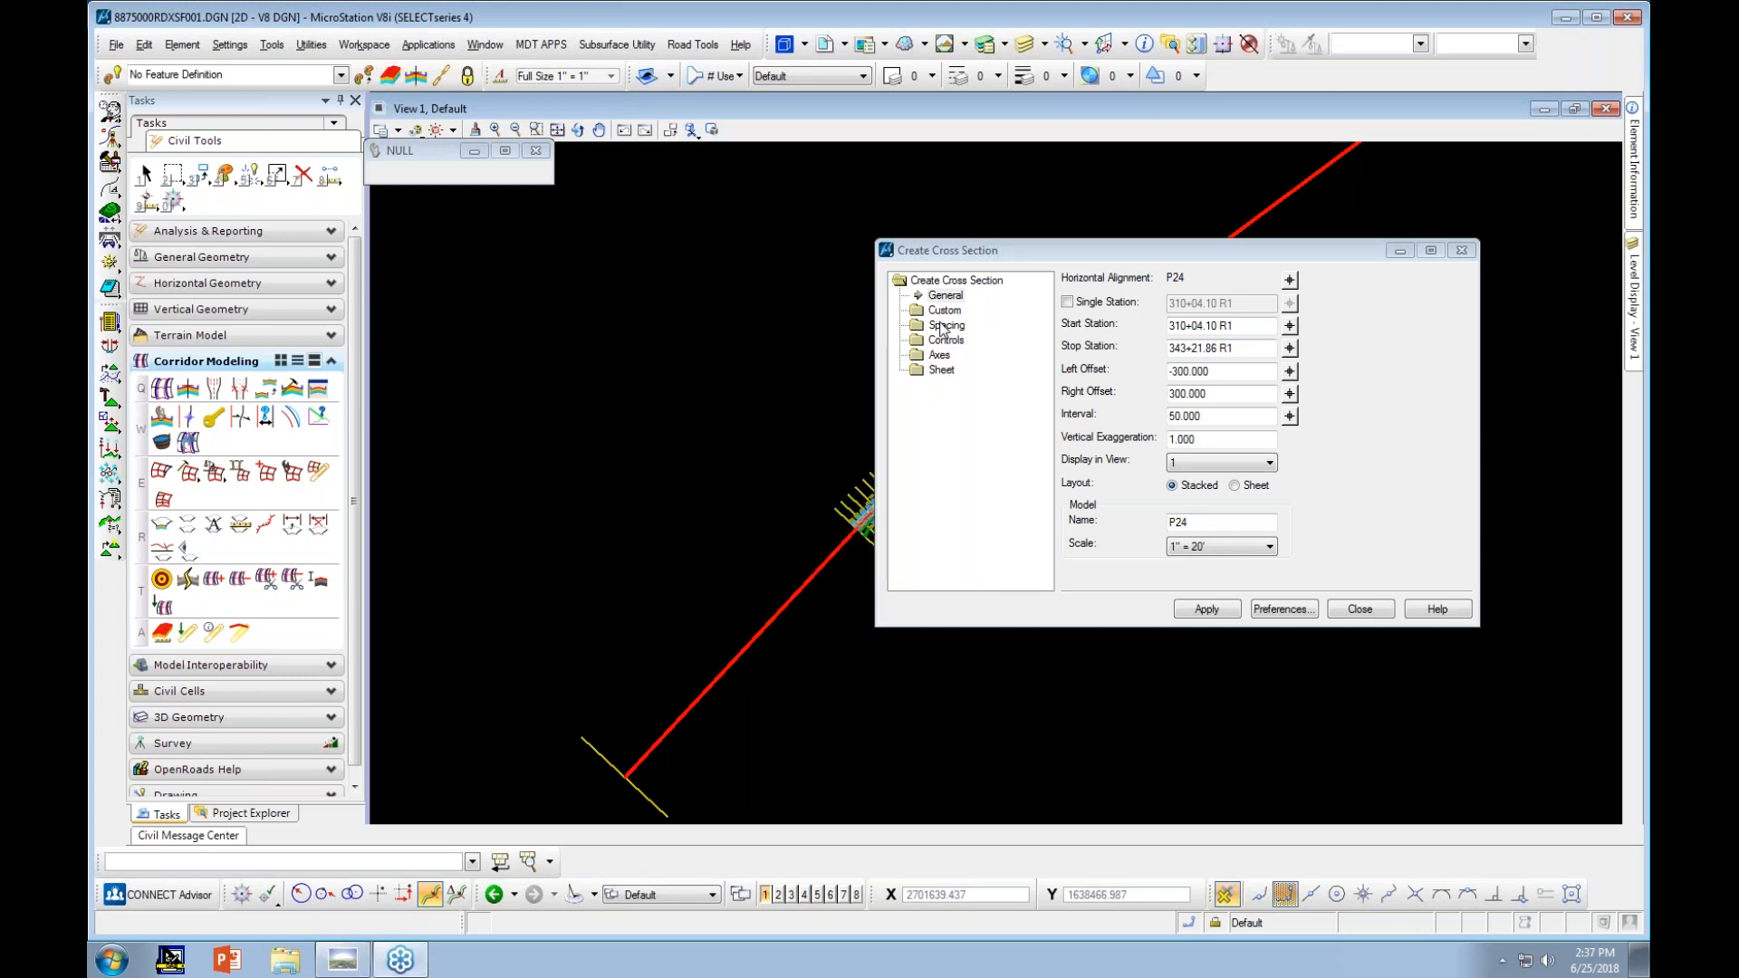
Create the P24 cross sections with the custom station ranges and close the Create Cross Section dialog
left_click(943, 311)
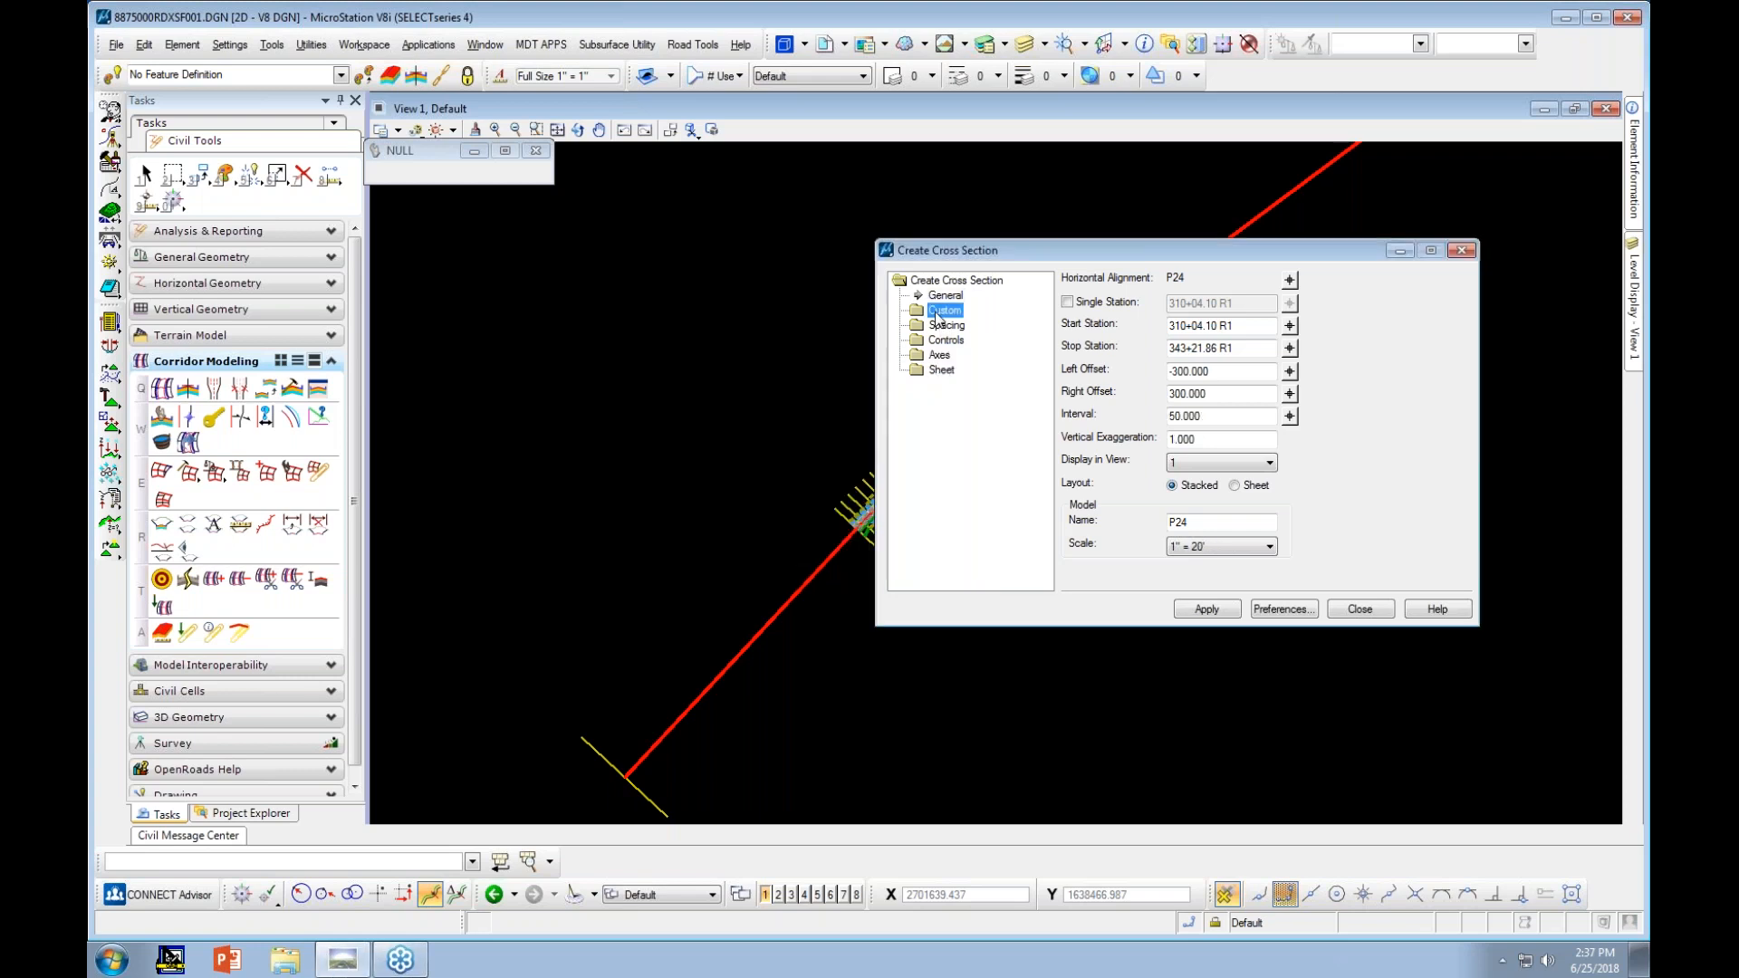
left_click(1207, 610)
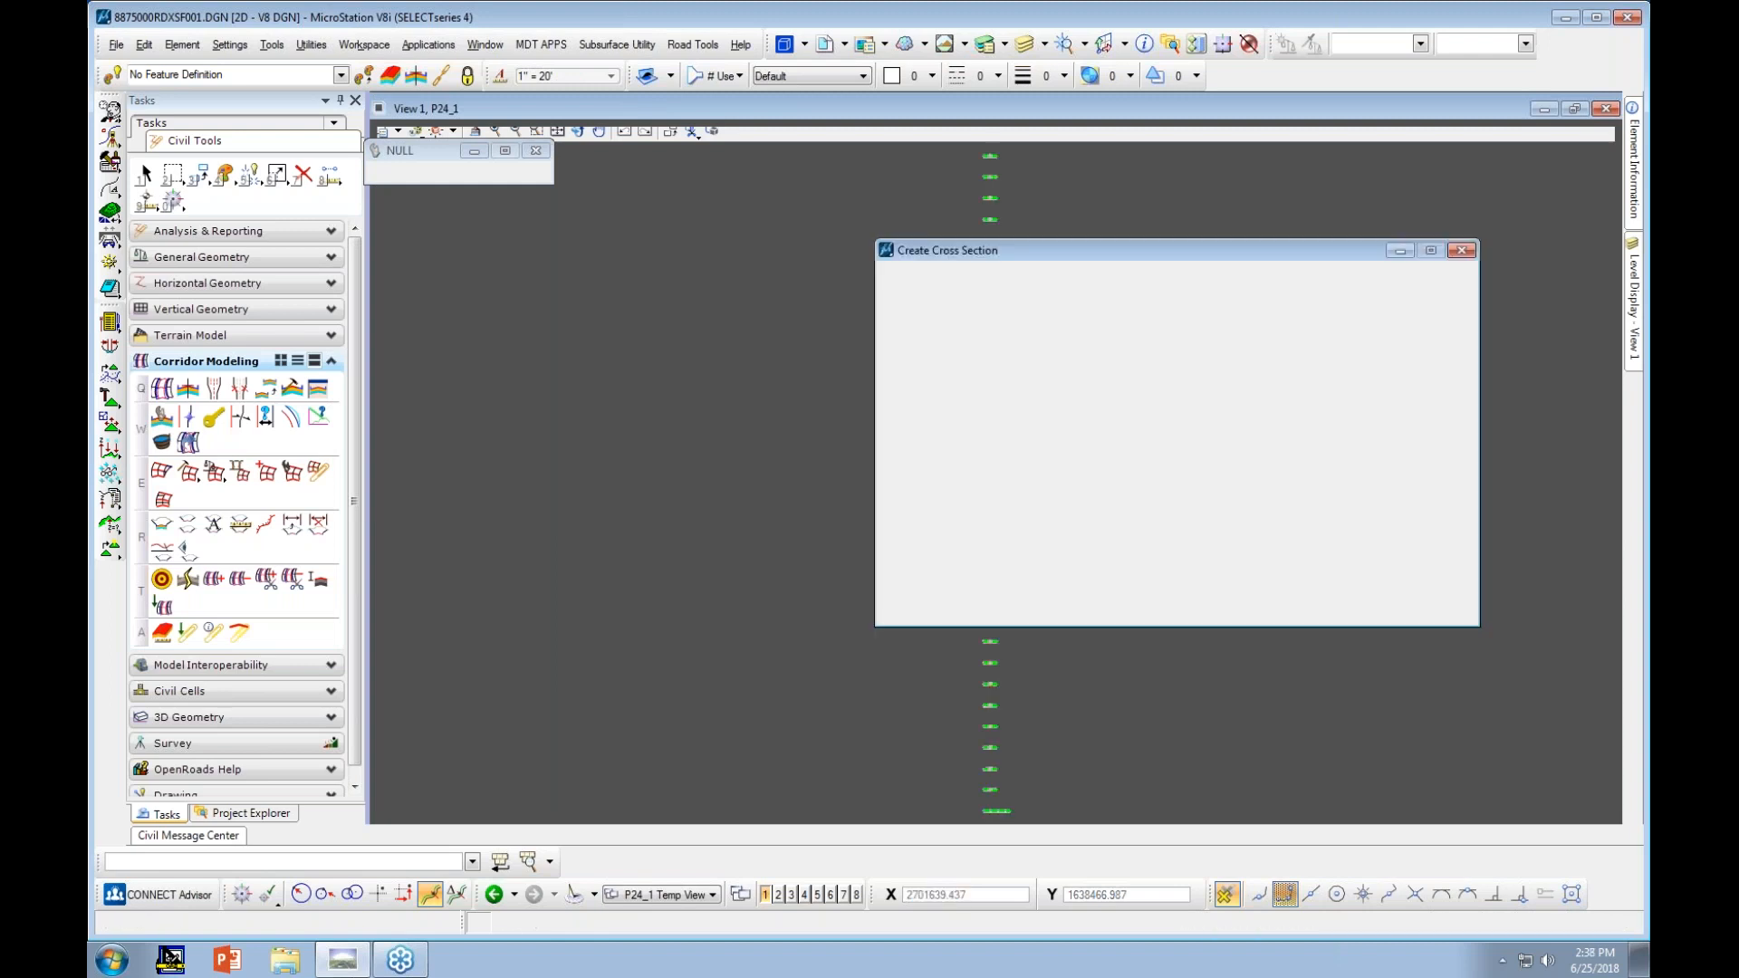
left_click(1359, 609)
Step through the new P24_1 cross sections to station 328+00.00
left_click(386, 895)
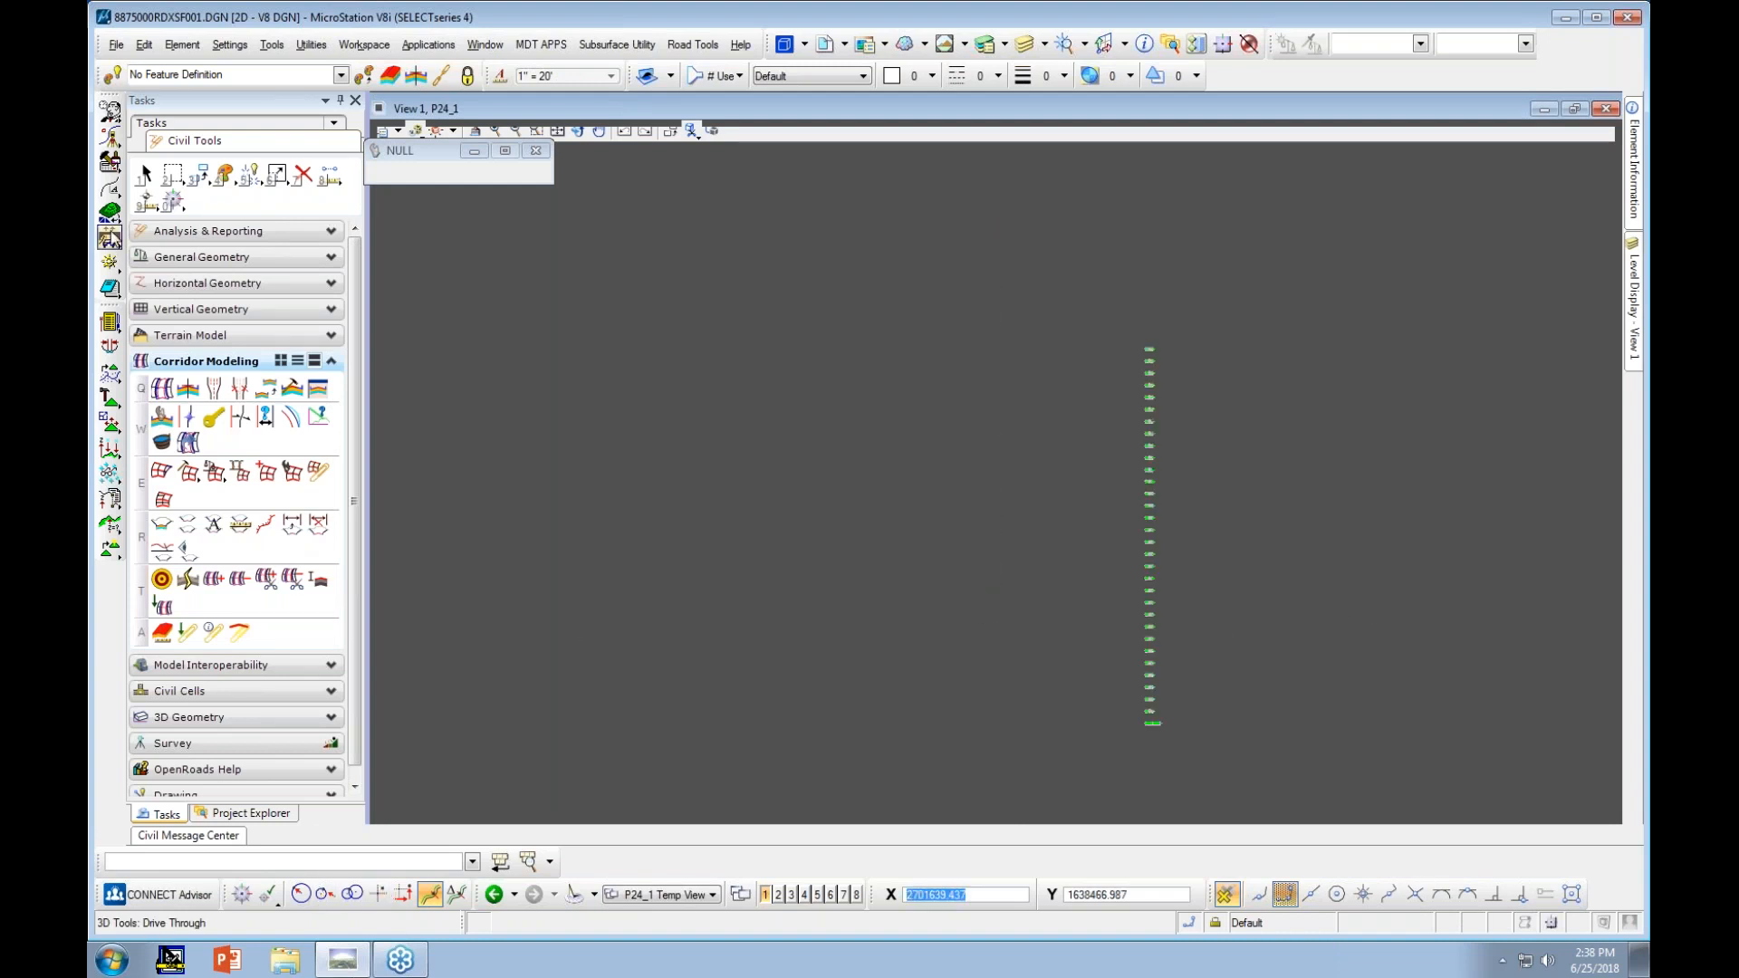
left_click(958, 670)
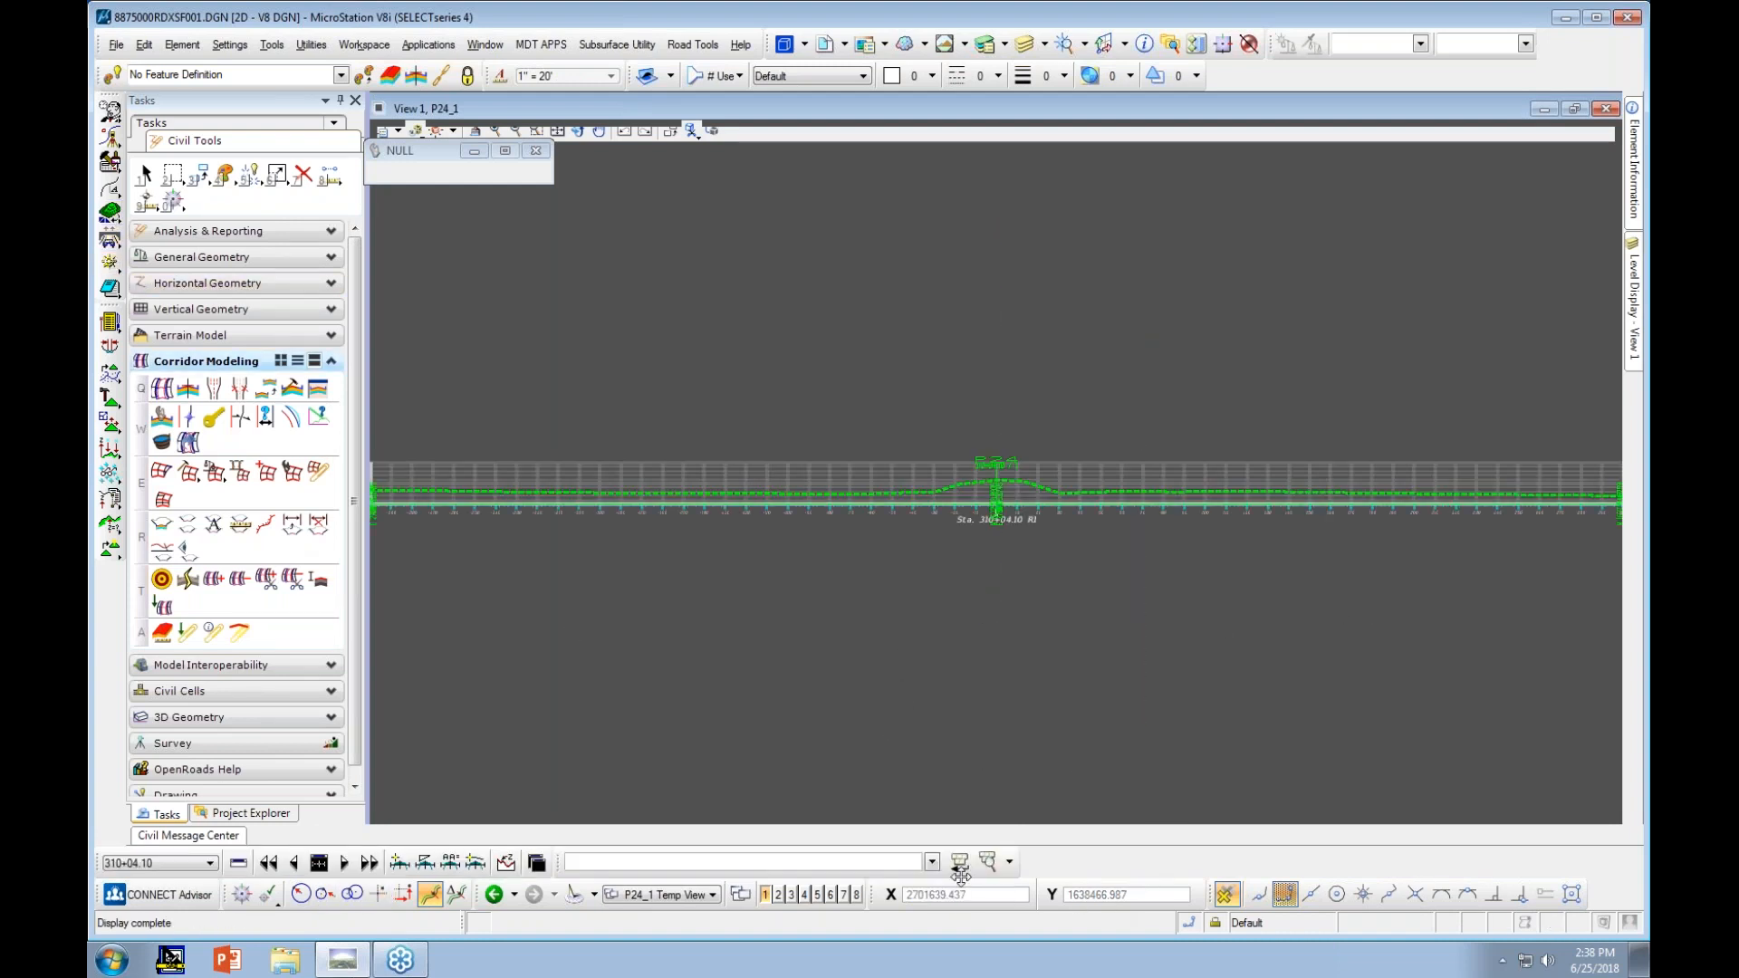
left_click(348, 864)
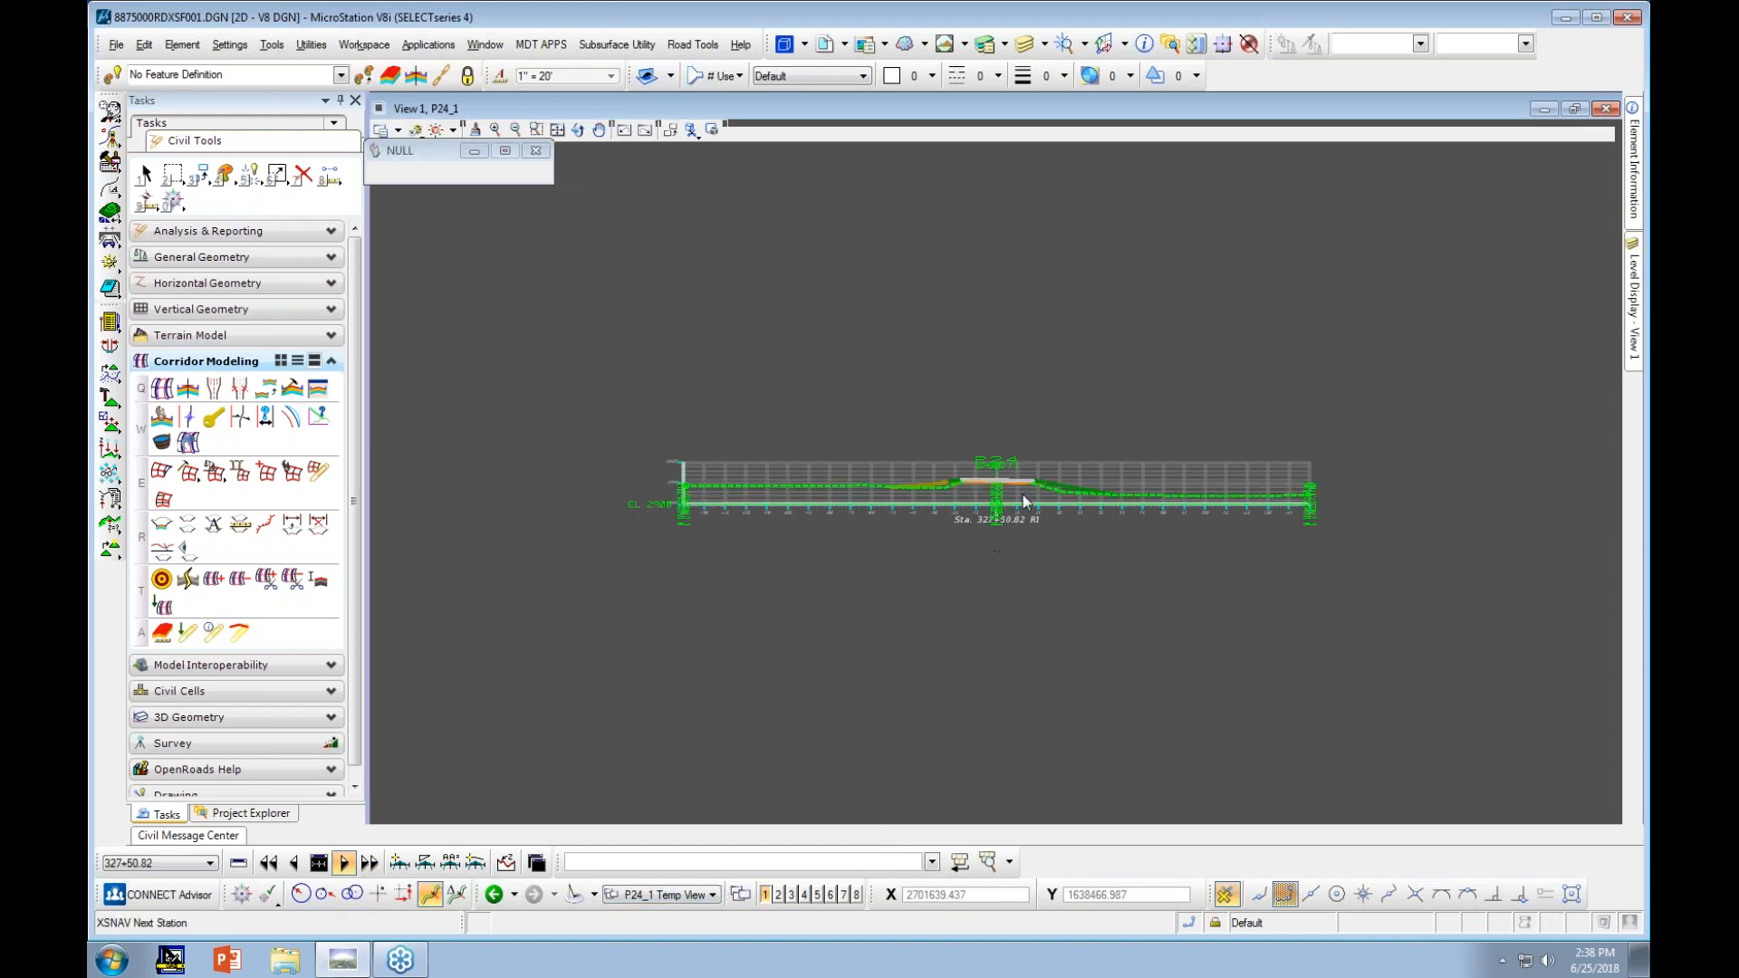
scroll(1010, 485, "up", 4)
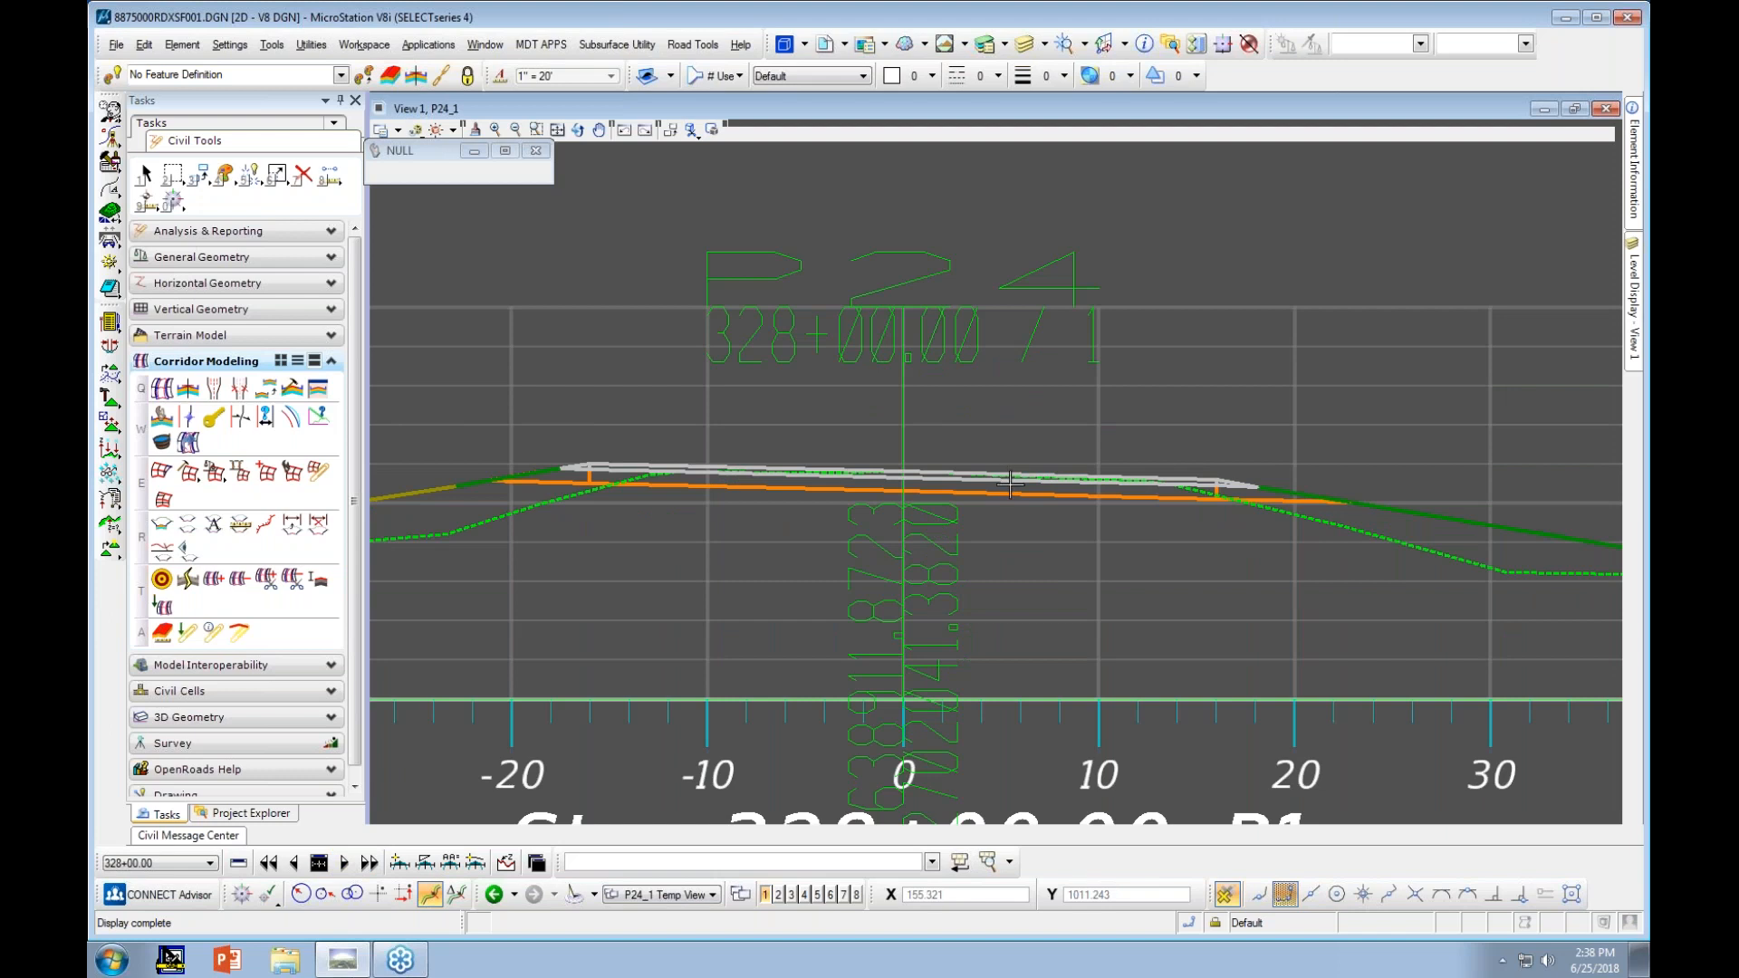
key("Escape")
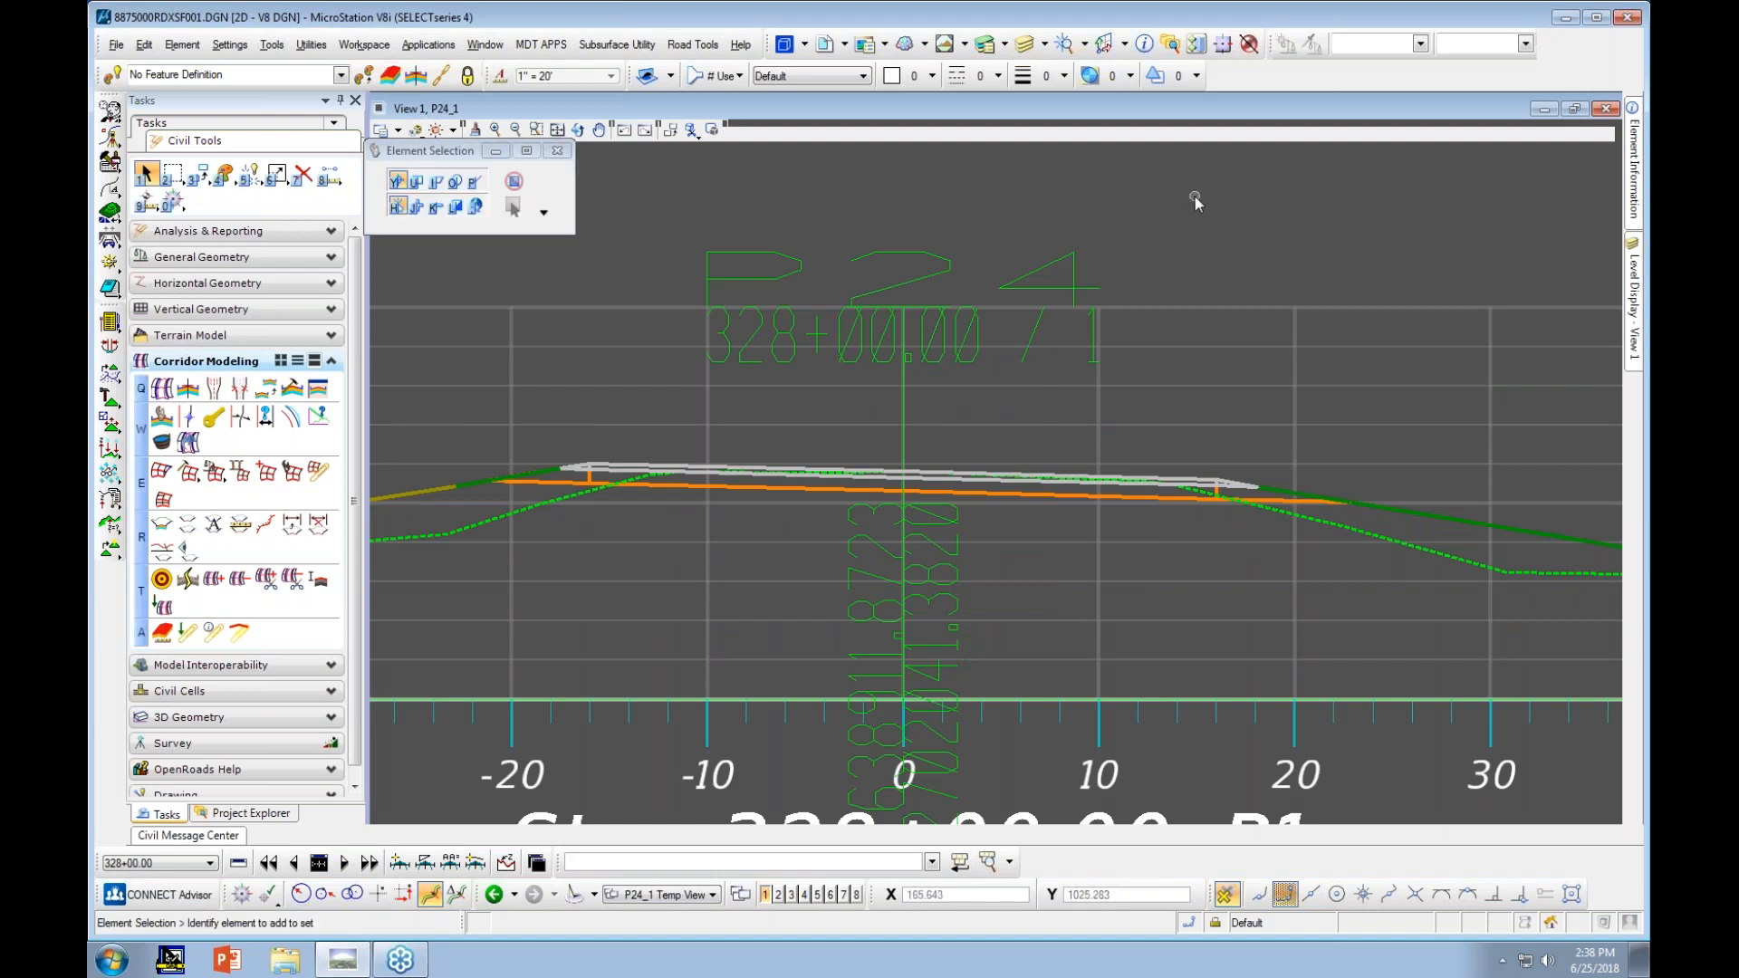
Examine the levels, pavement and slope lines of the section at 328+00.00, and compare it with the one at 328+50.00
mouse_move(1632, 304)
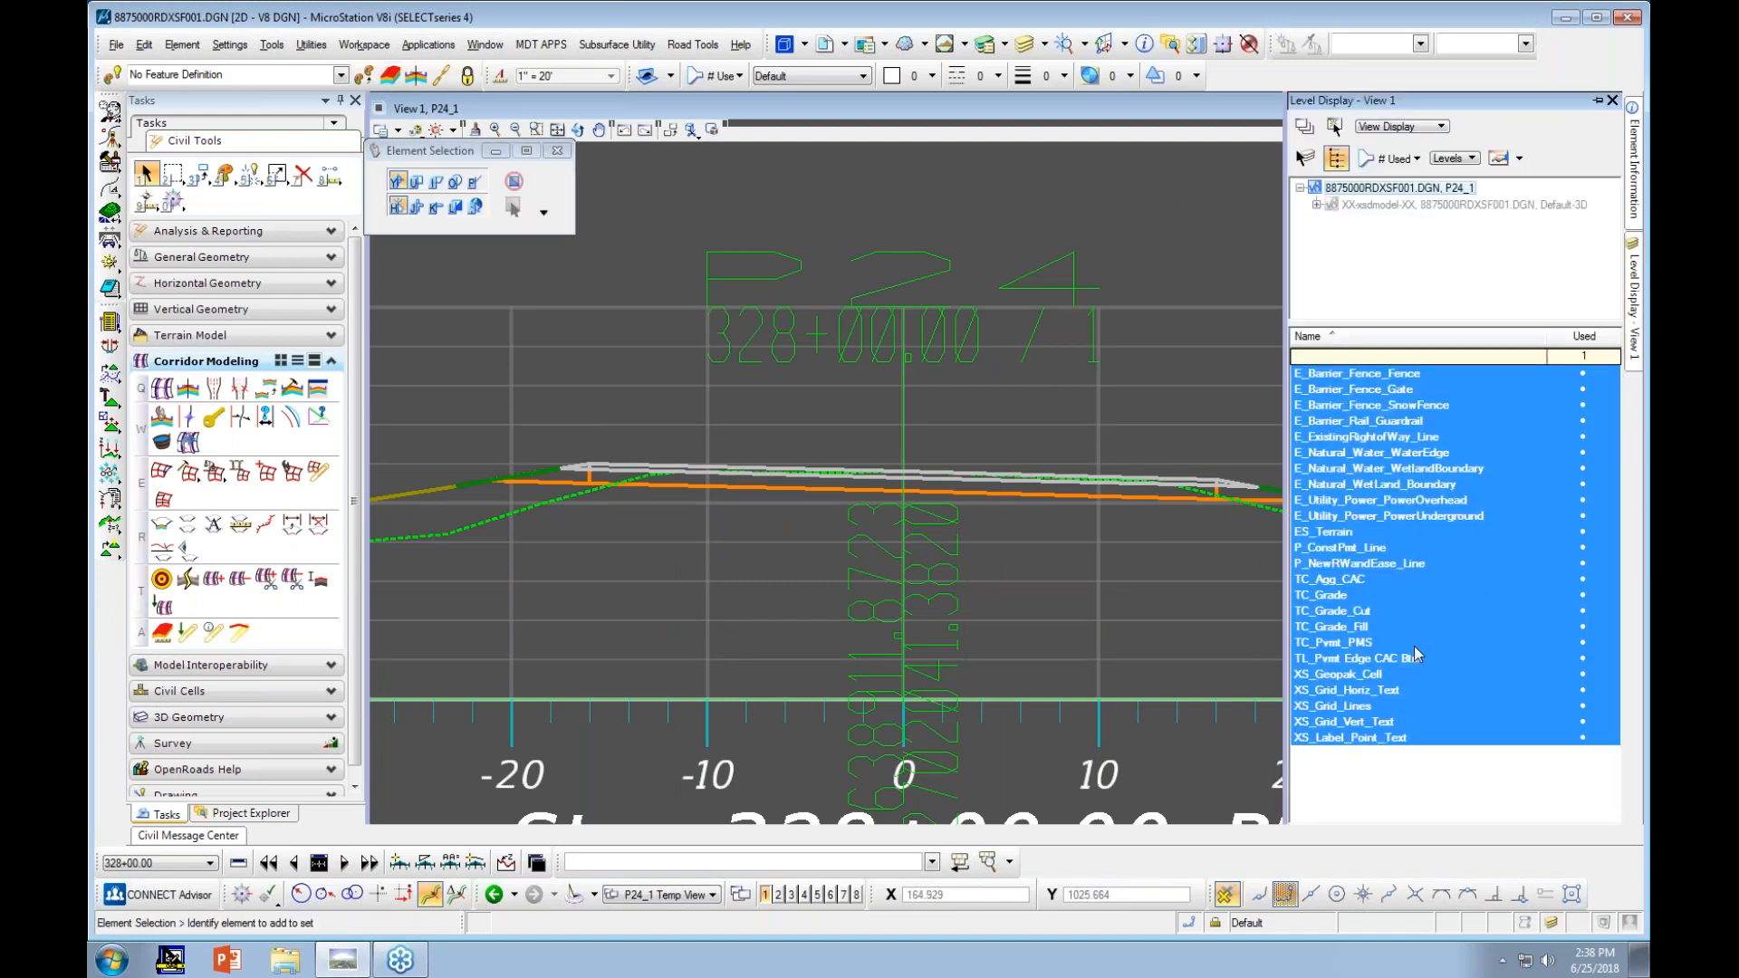
scroll(990, 457, "down", 2)
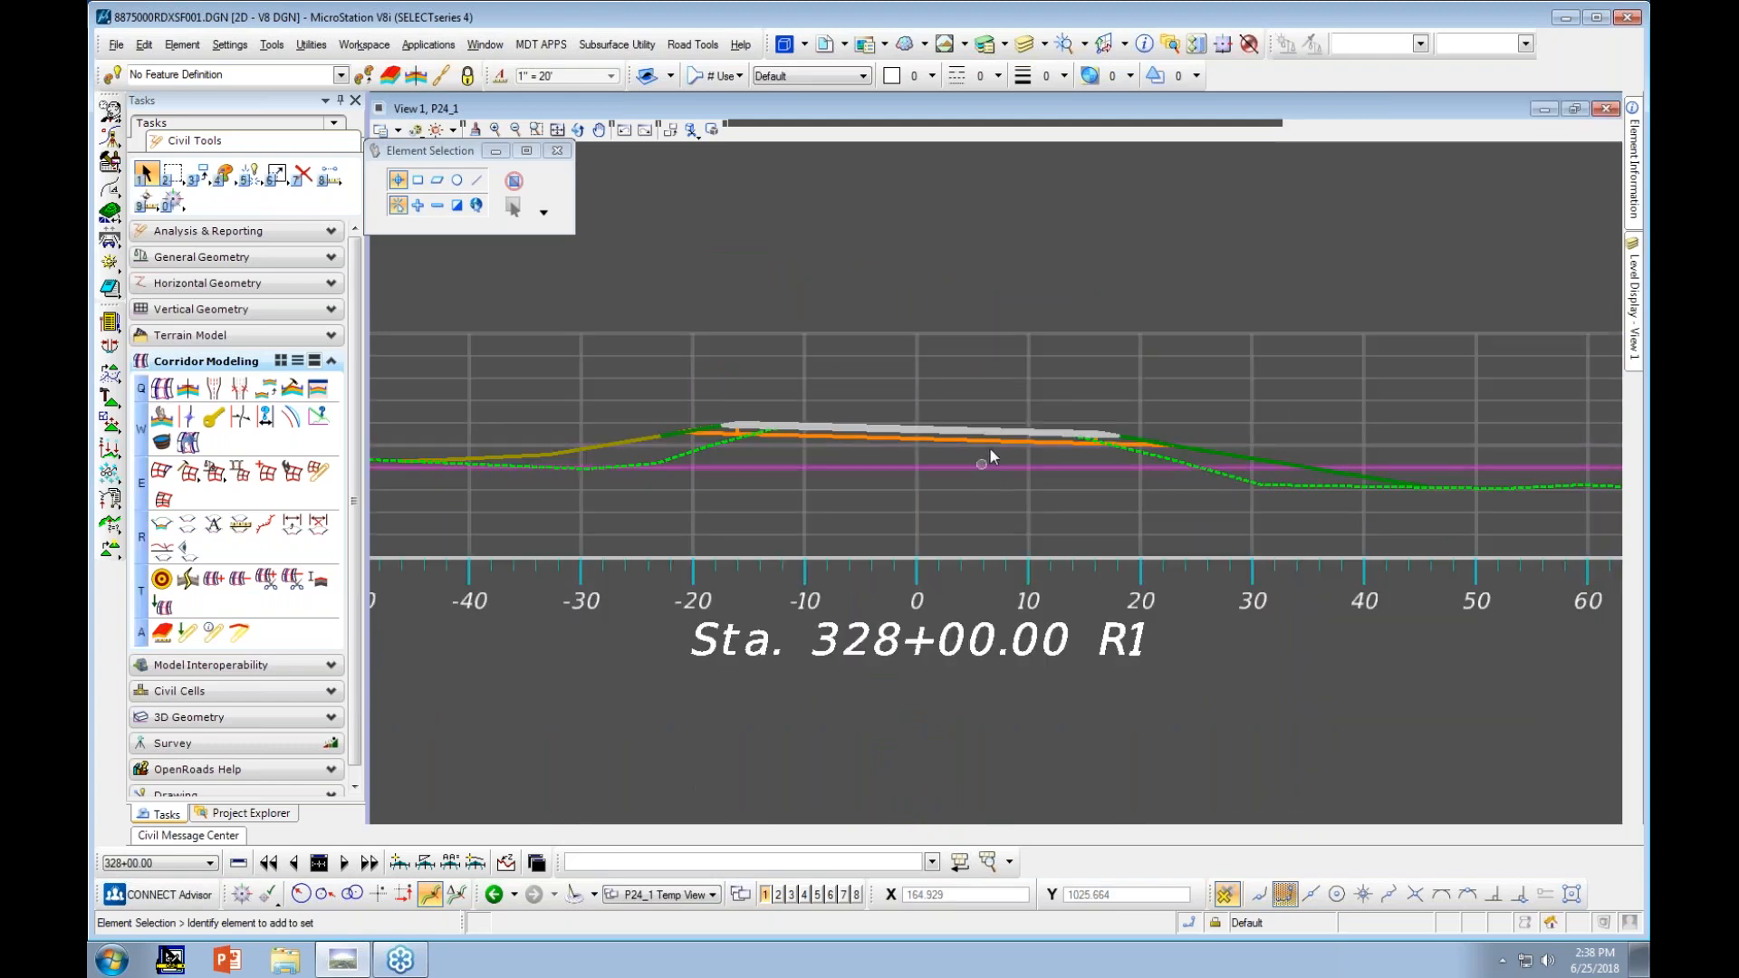
scroll(987, 448, "up", 3)
scroll(1282, 428, "up", 2)
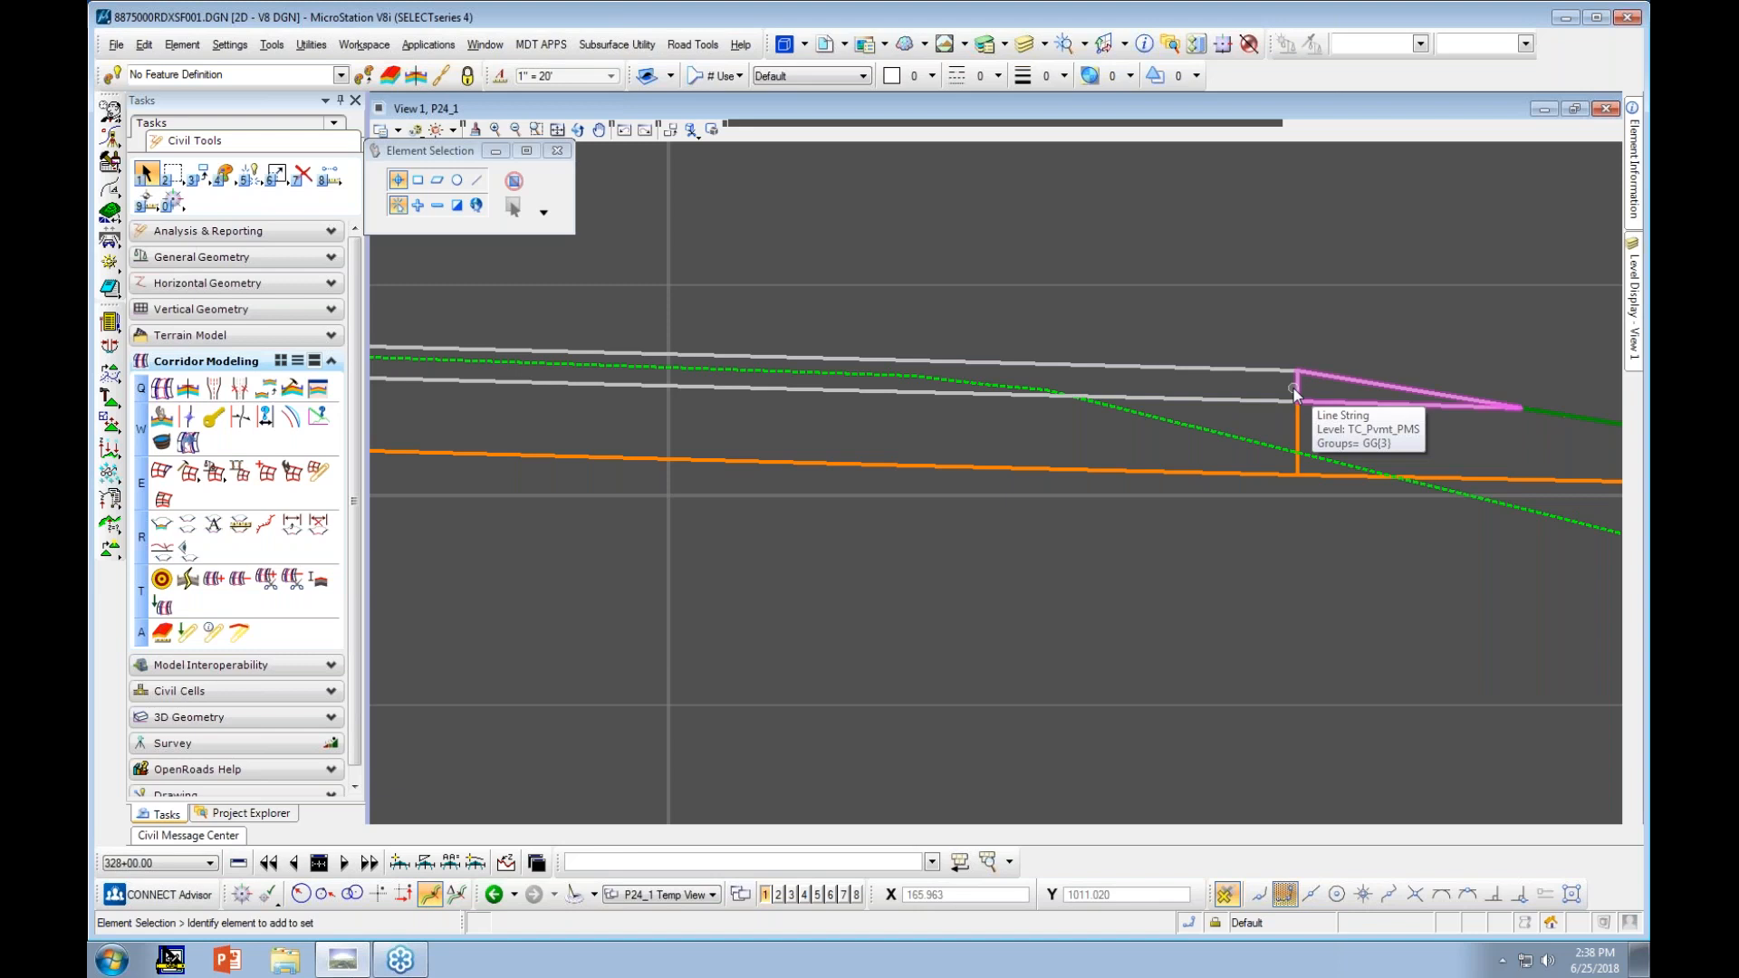
scroll(1324, 291, "down", 3)
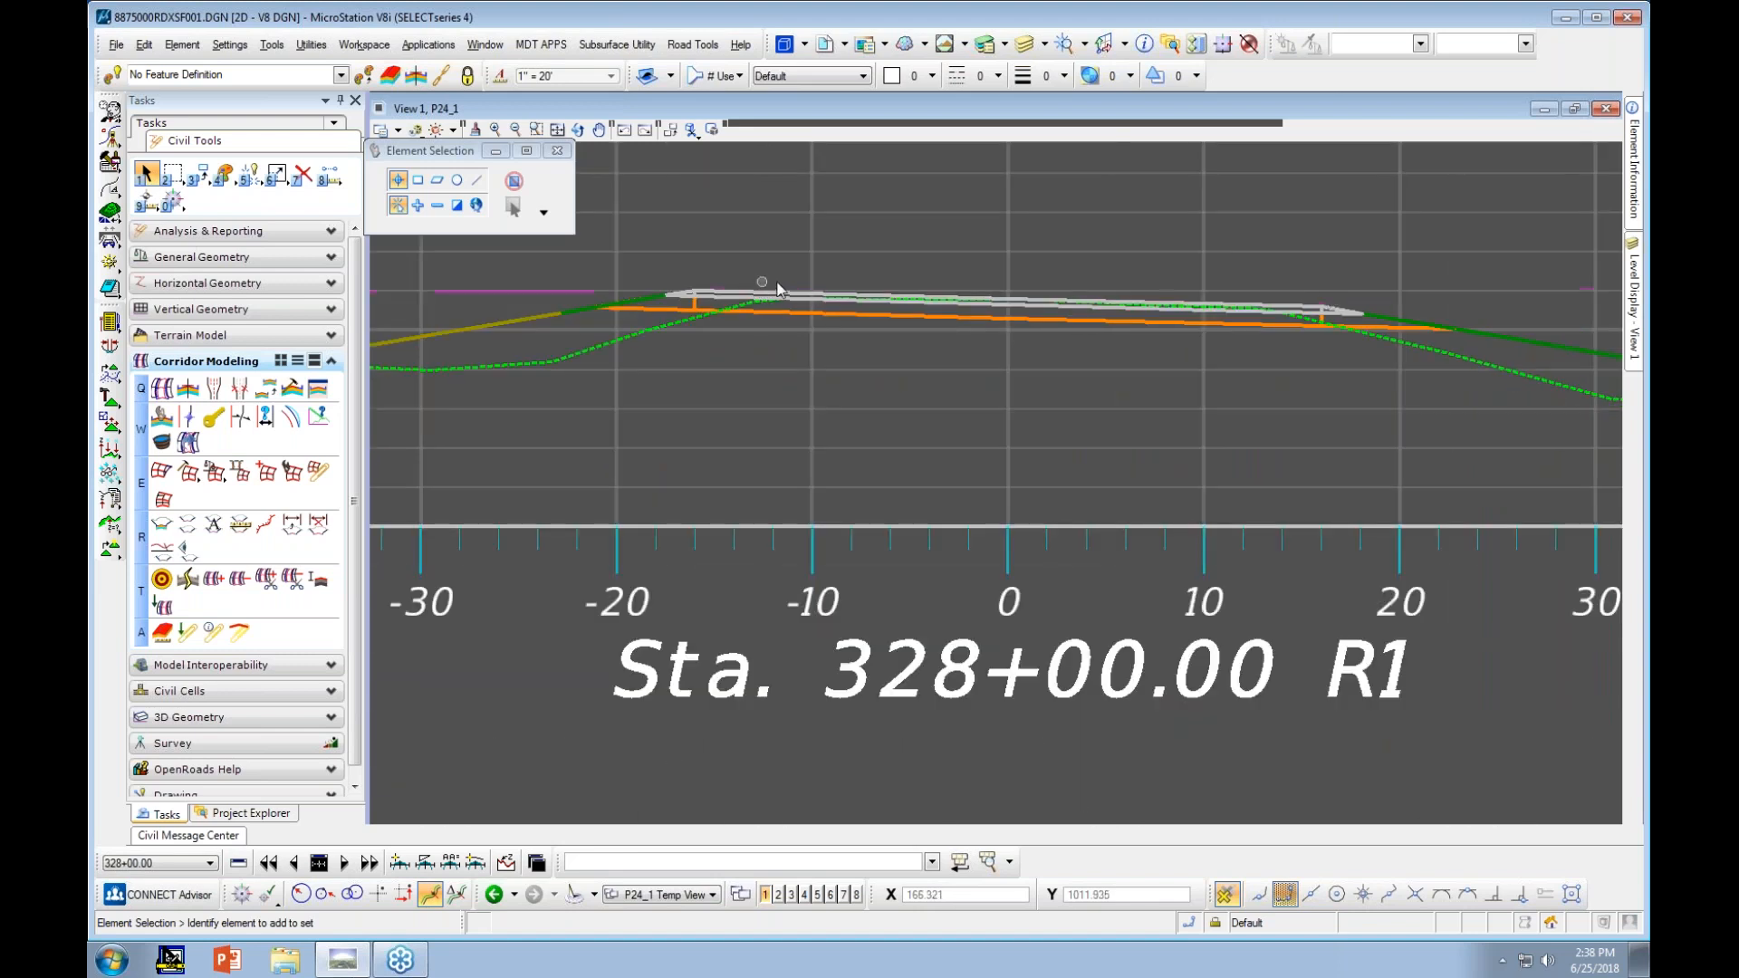
scroll(679, 309, "up", 3)
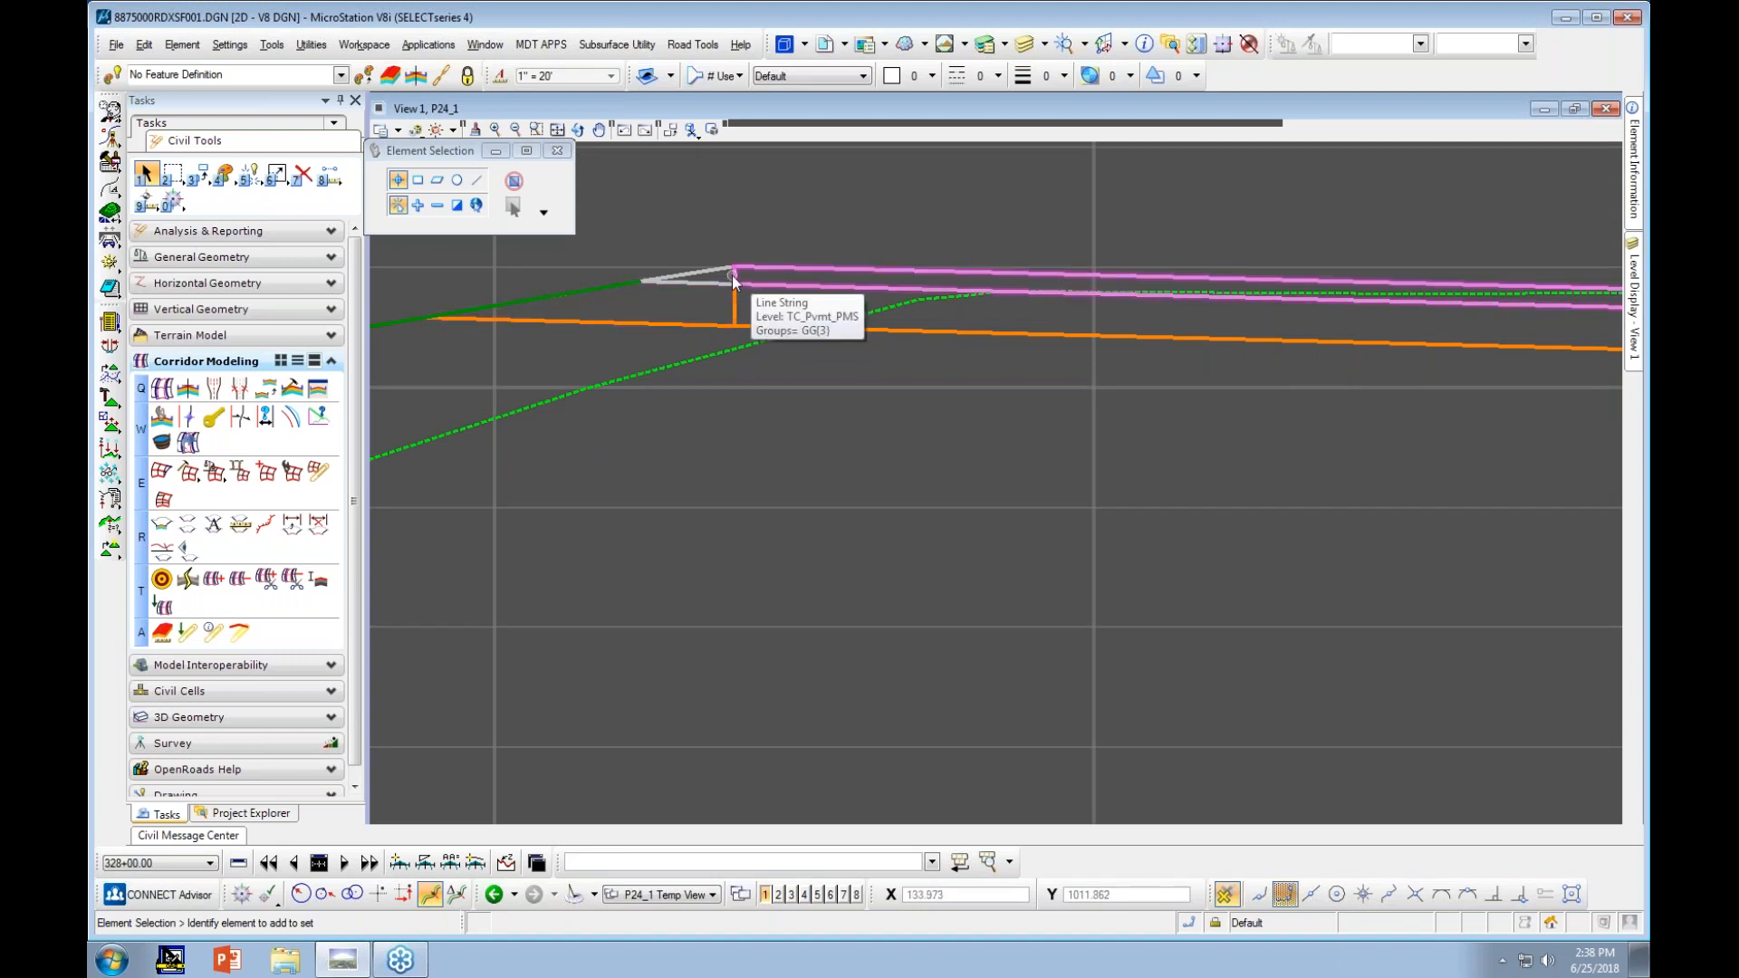
scroll(734, 283, "down", 3)
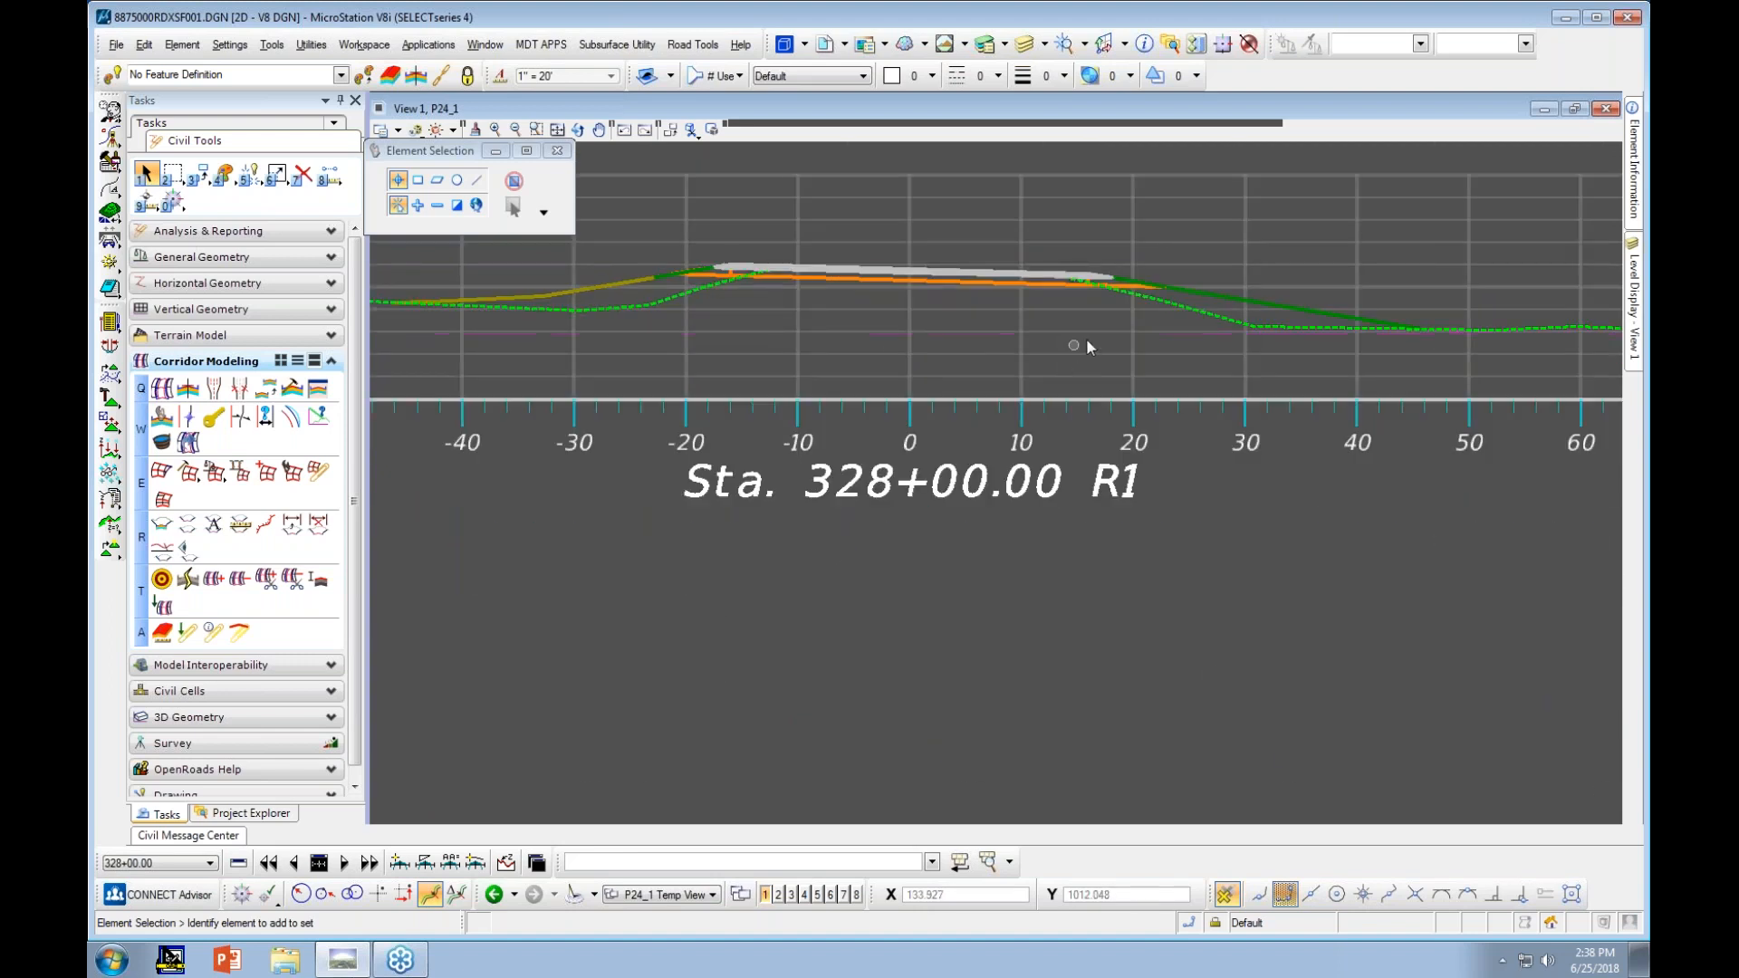
scroll(886, 384, "down", 3)
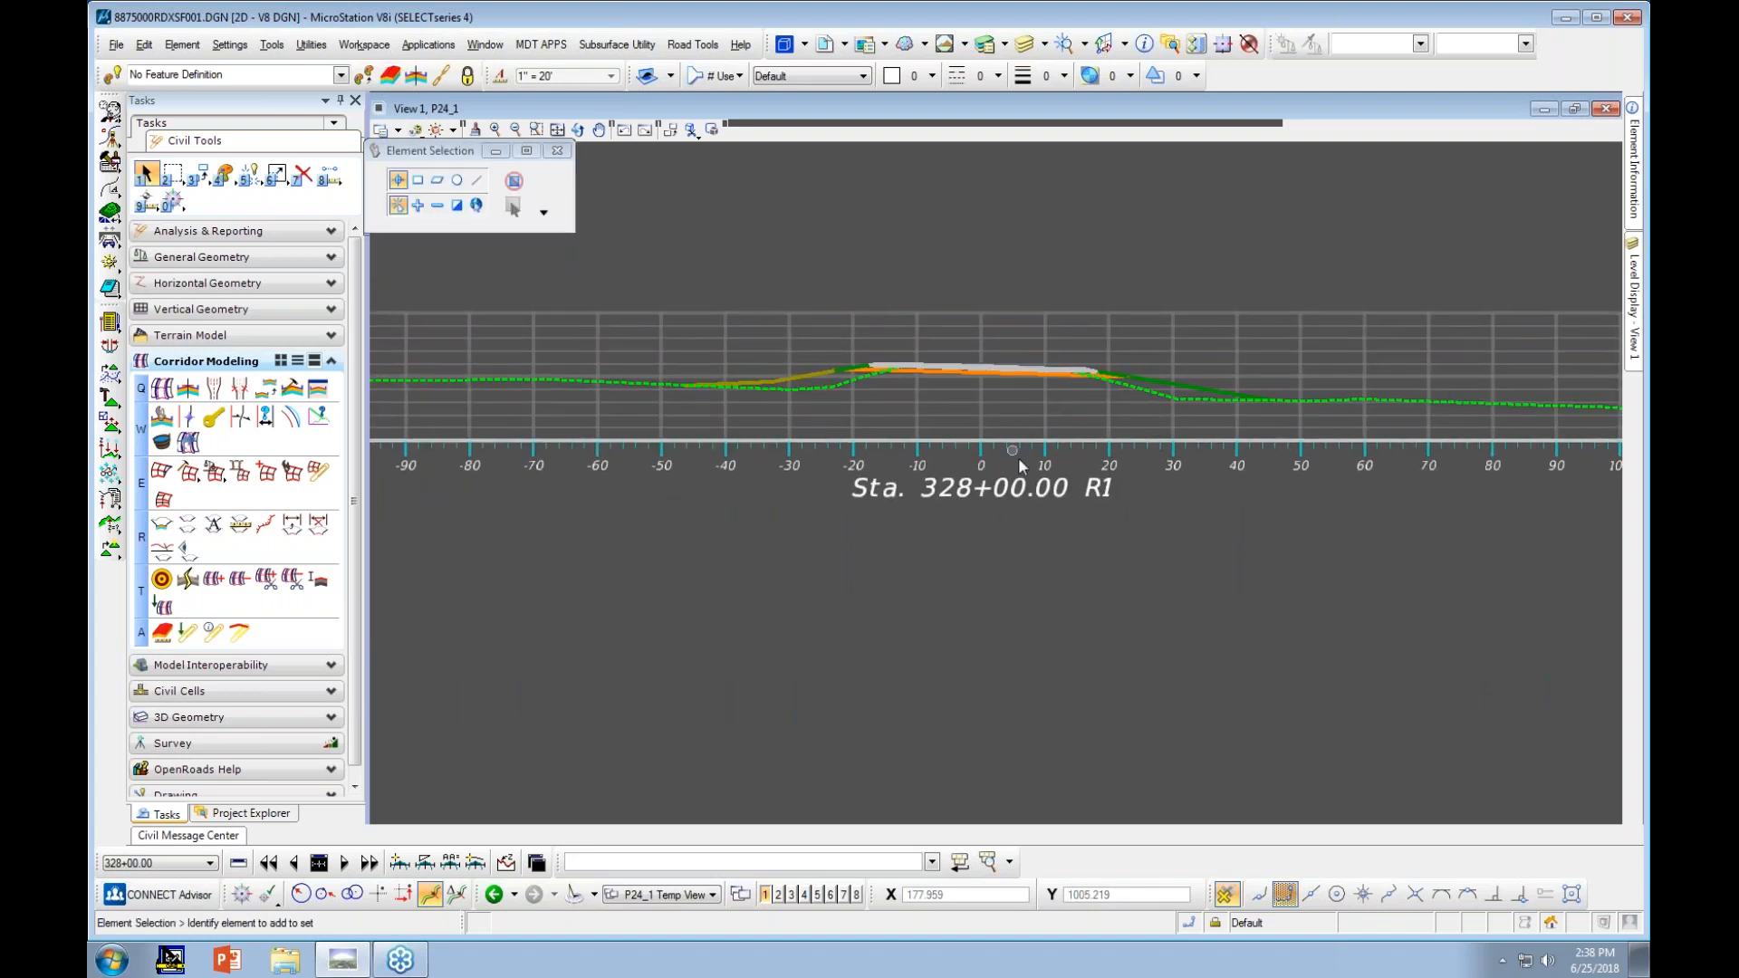
scroll(1022, 469, "down", 2)
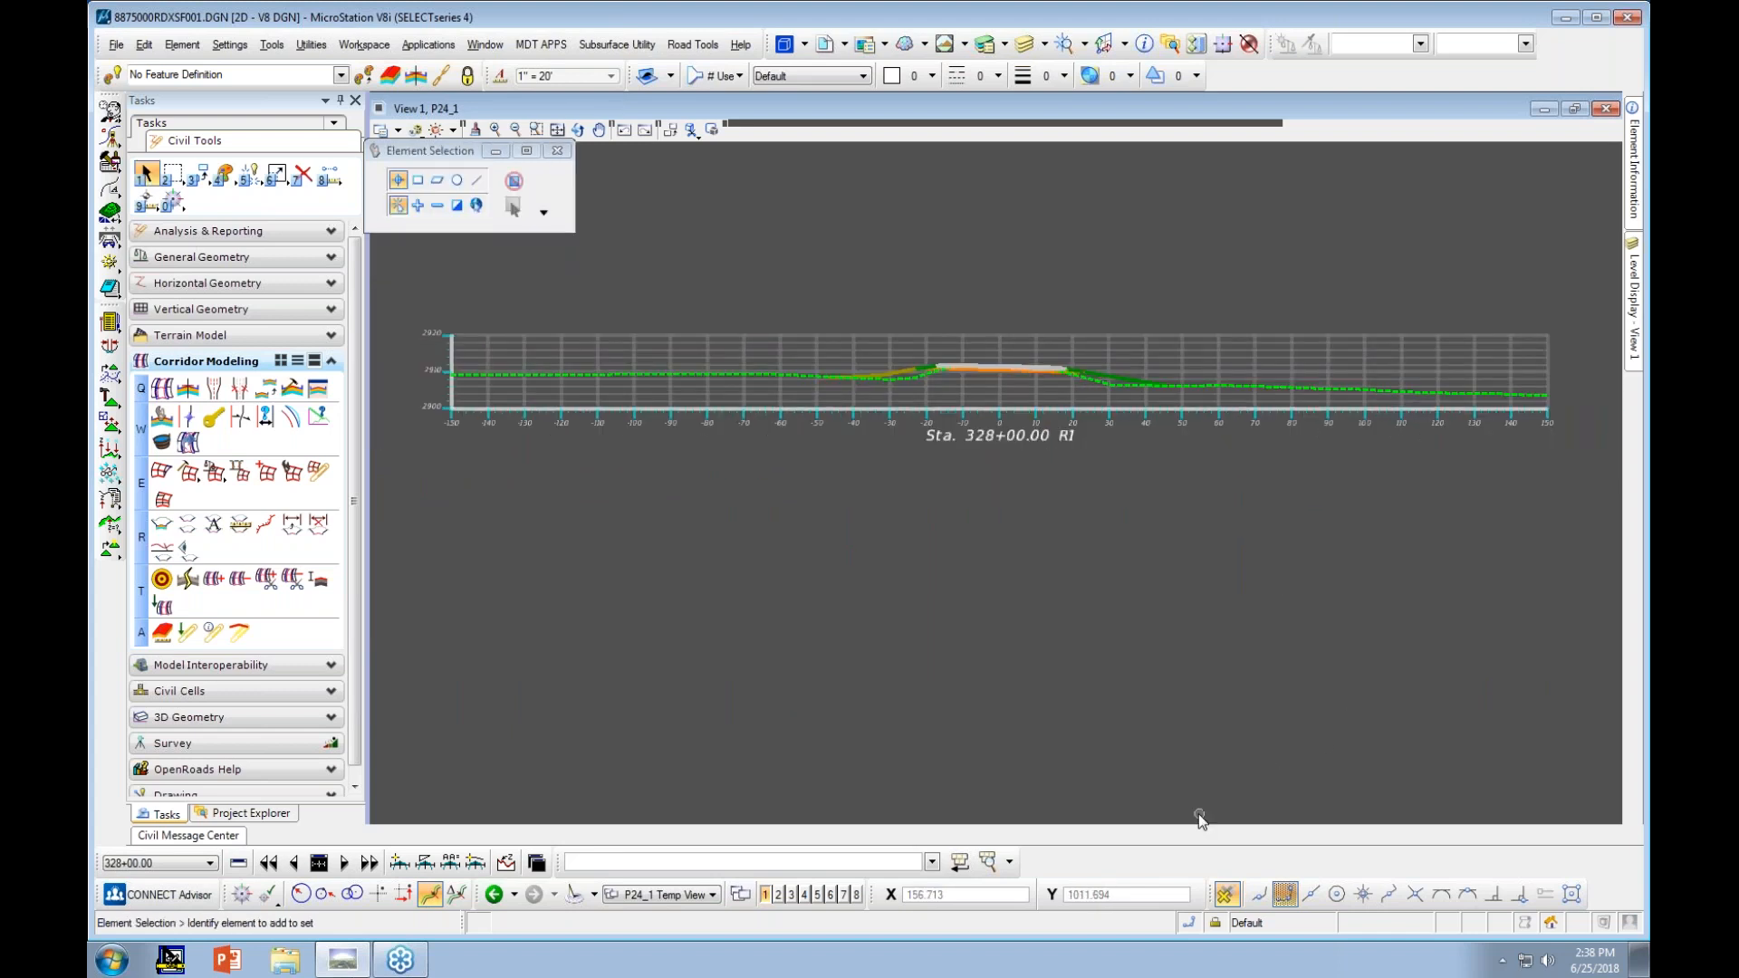
left_click(342, 865)
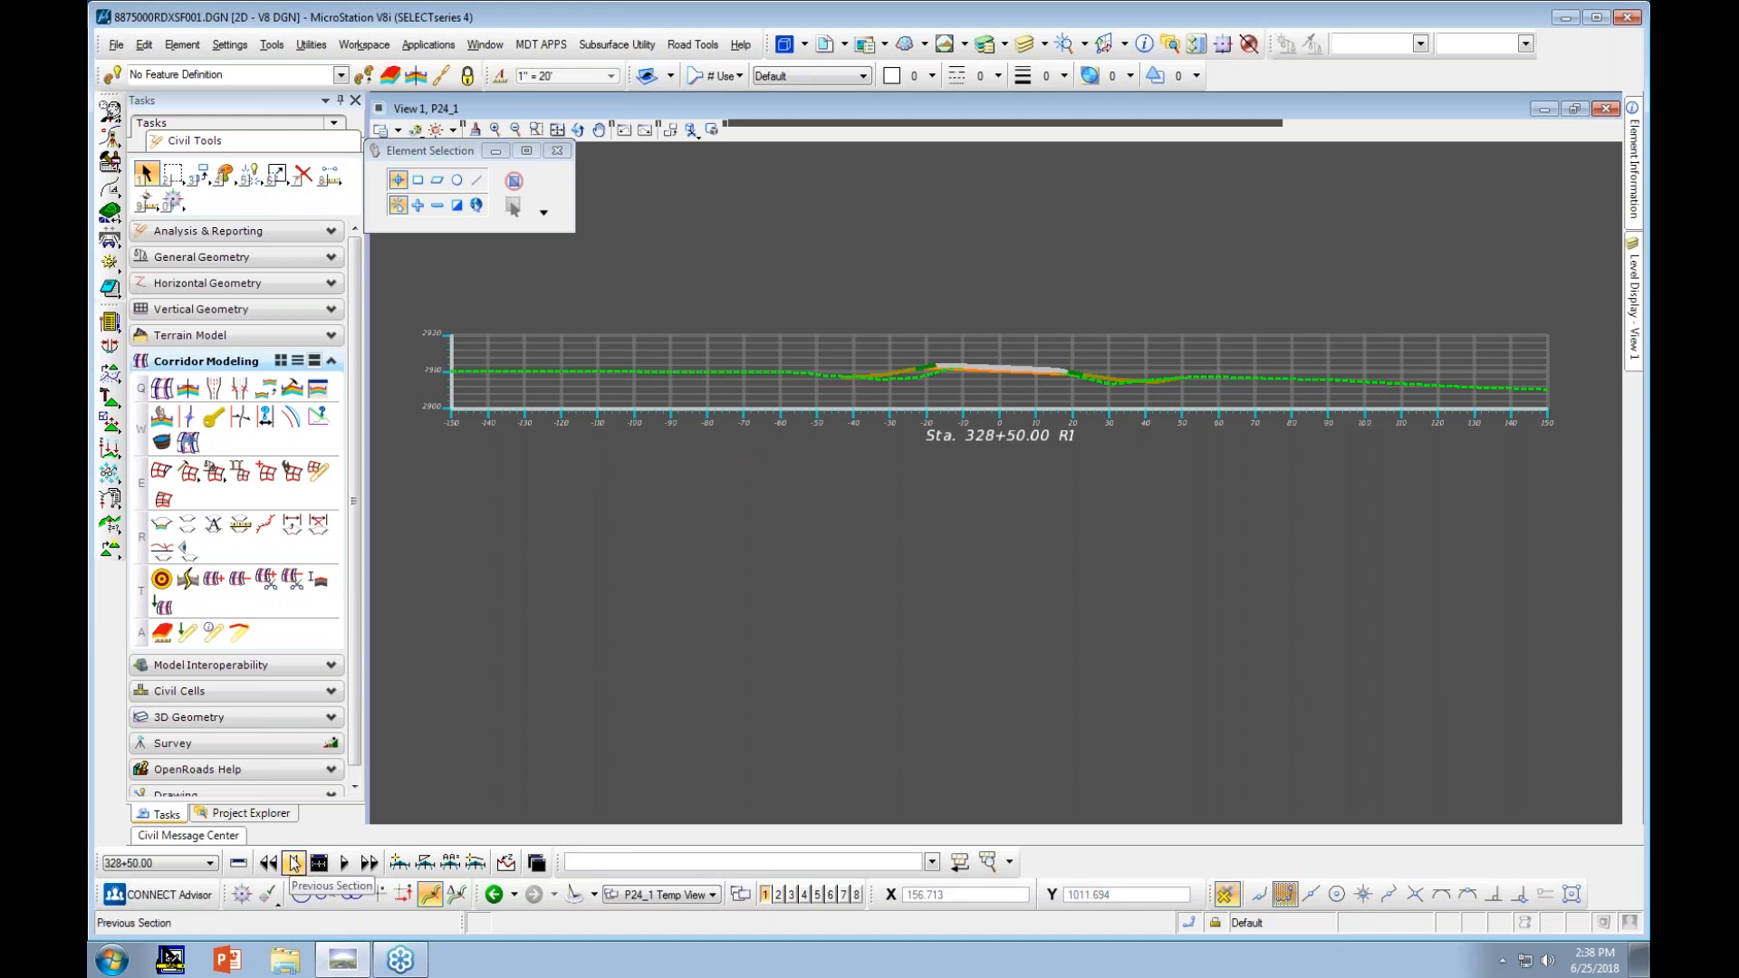
left_click(293, 862)
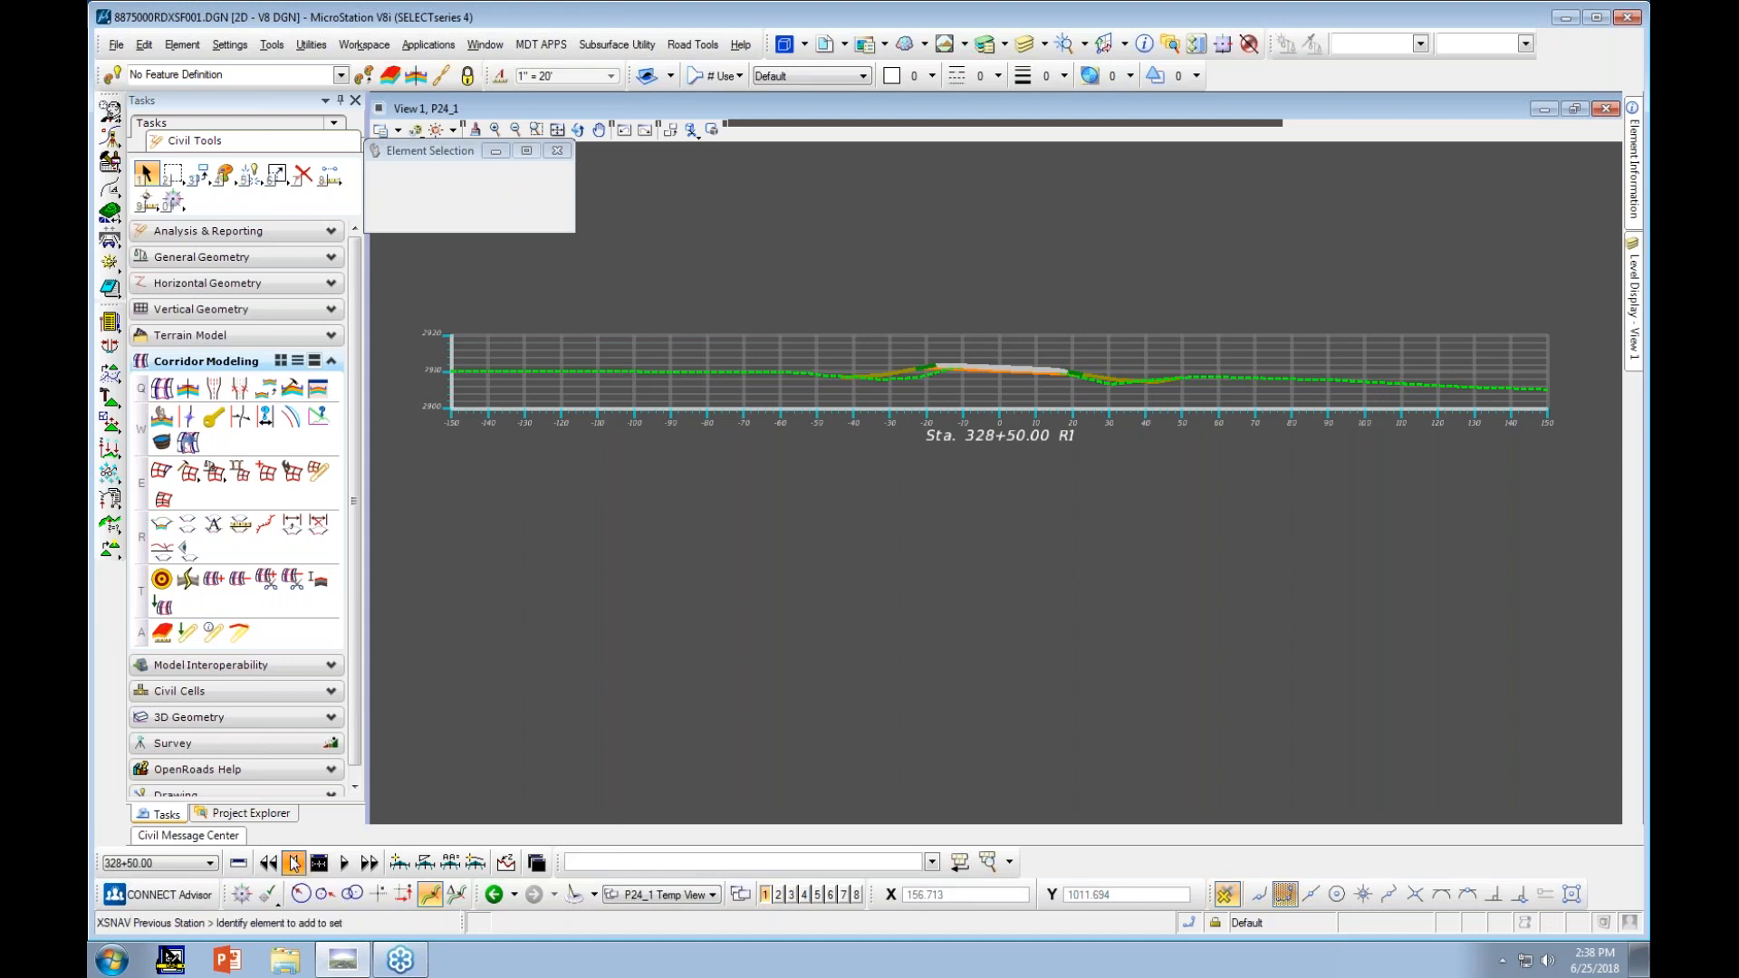
Return to the Default model's view and turn on the annotation scale lock
left_click(659, 895)
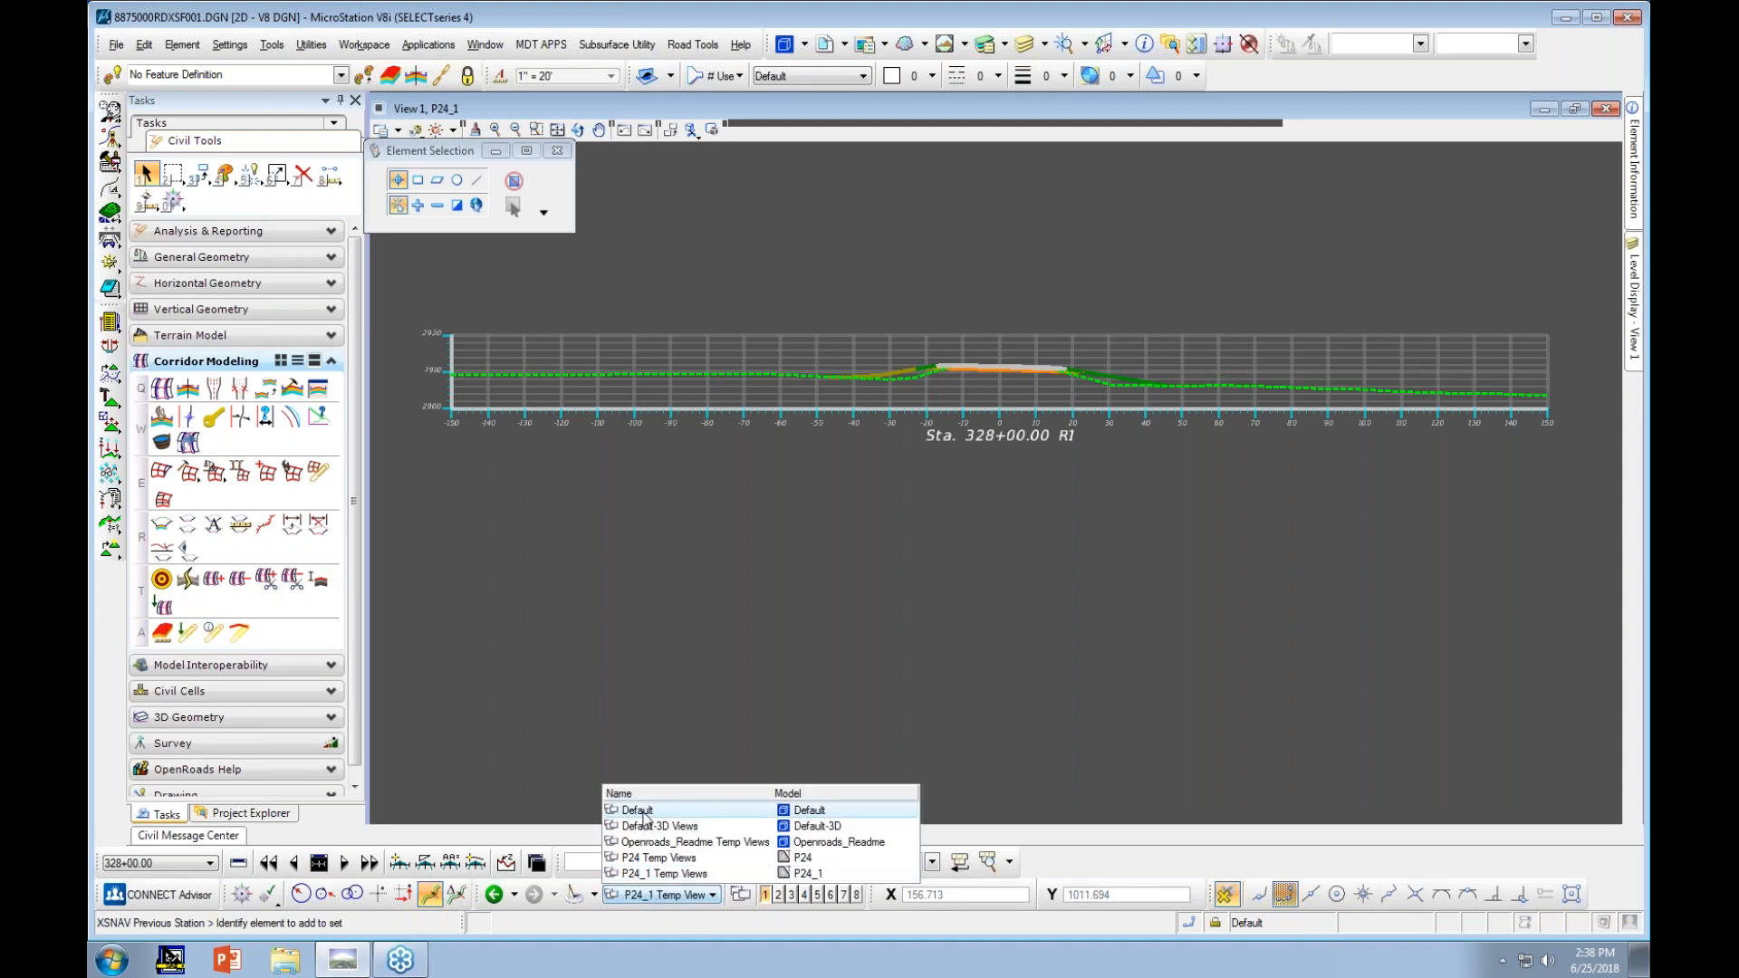
left_click(638, 811)
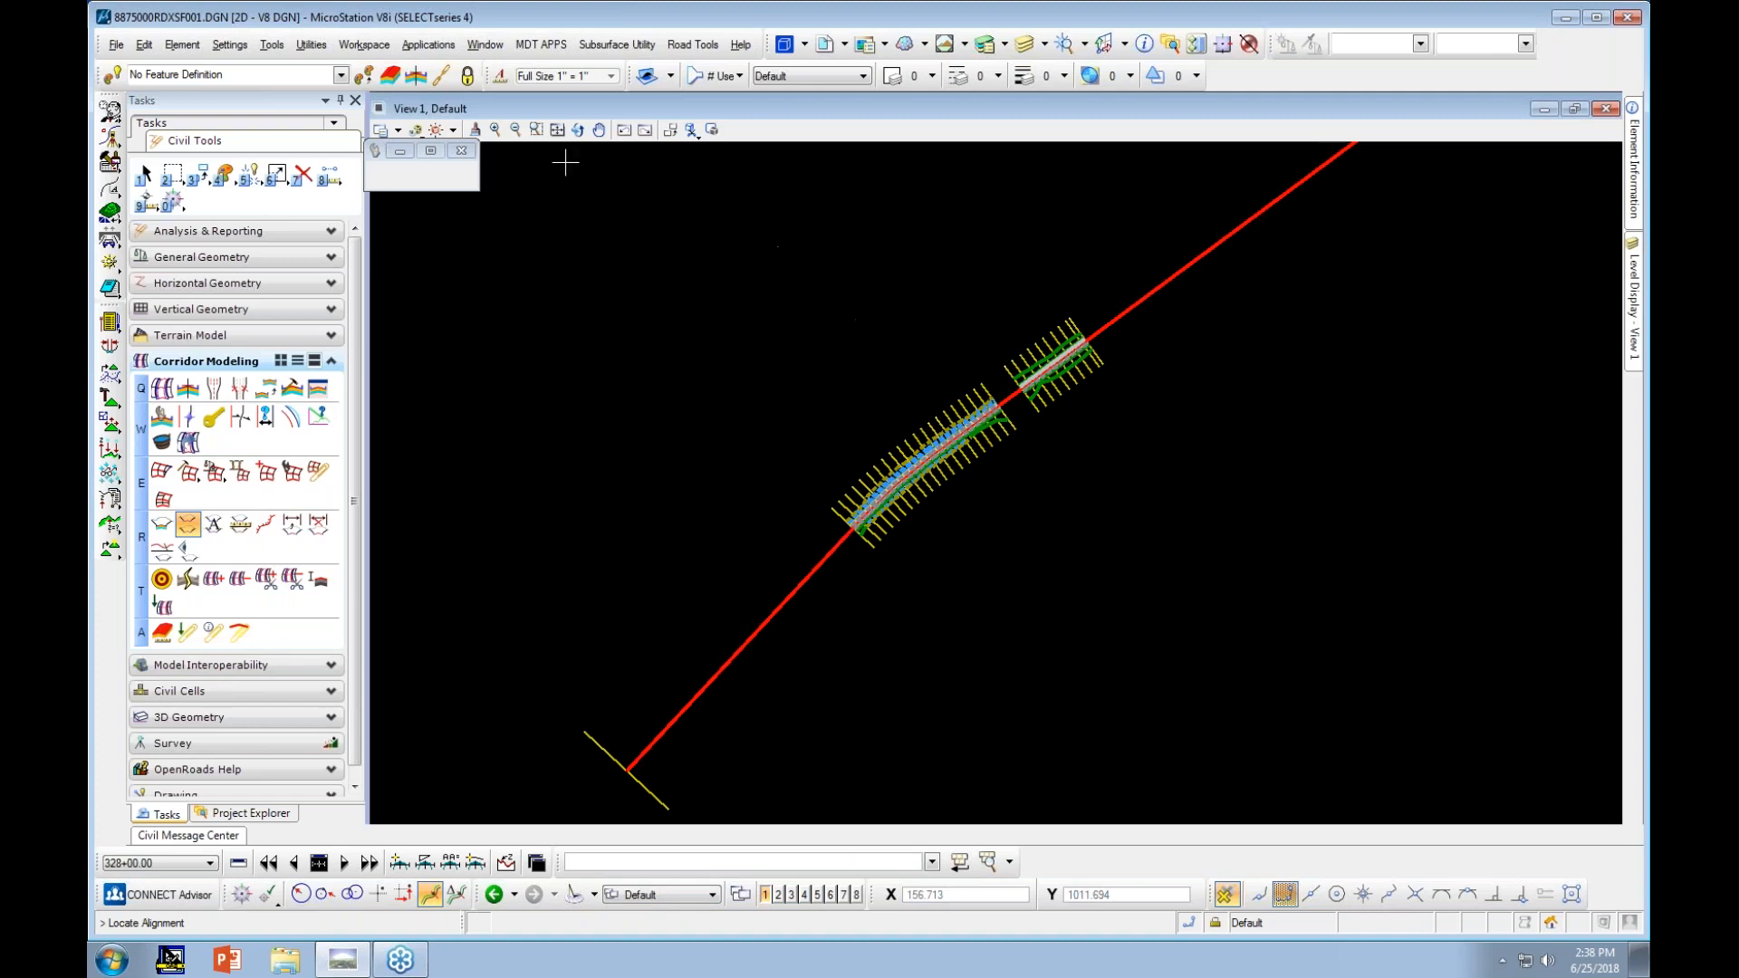
left_click(545, 78)
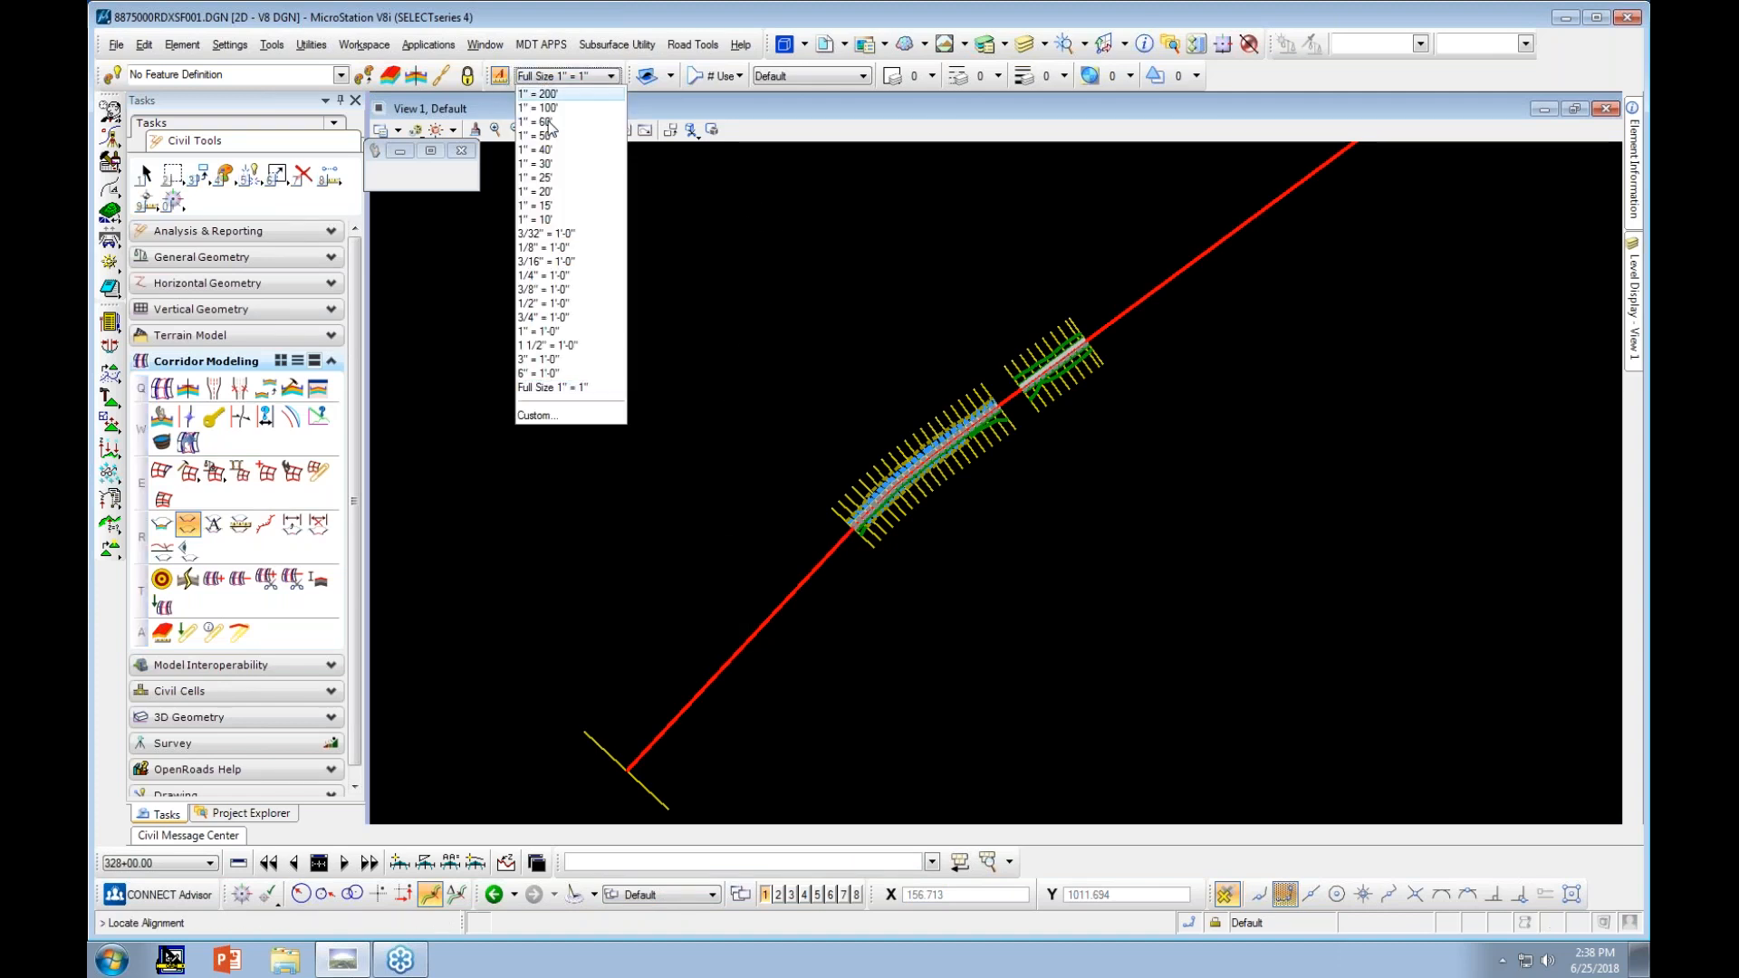
left_click(503, 80)
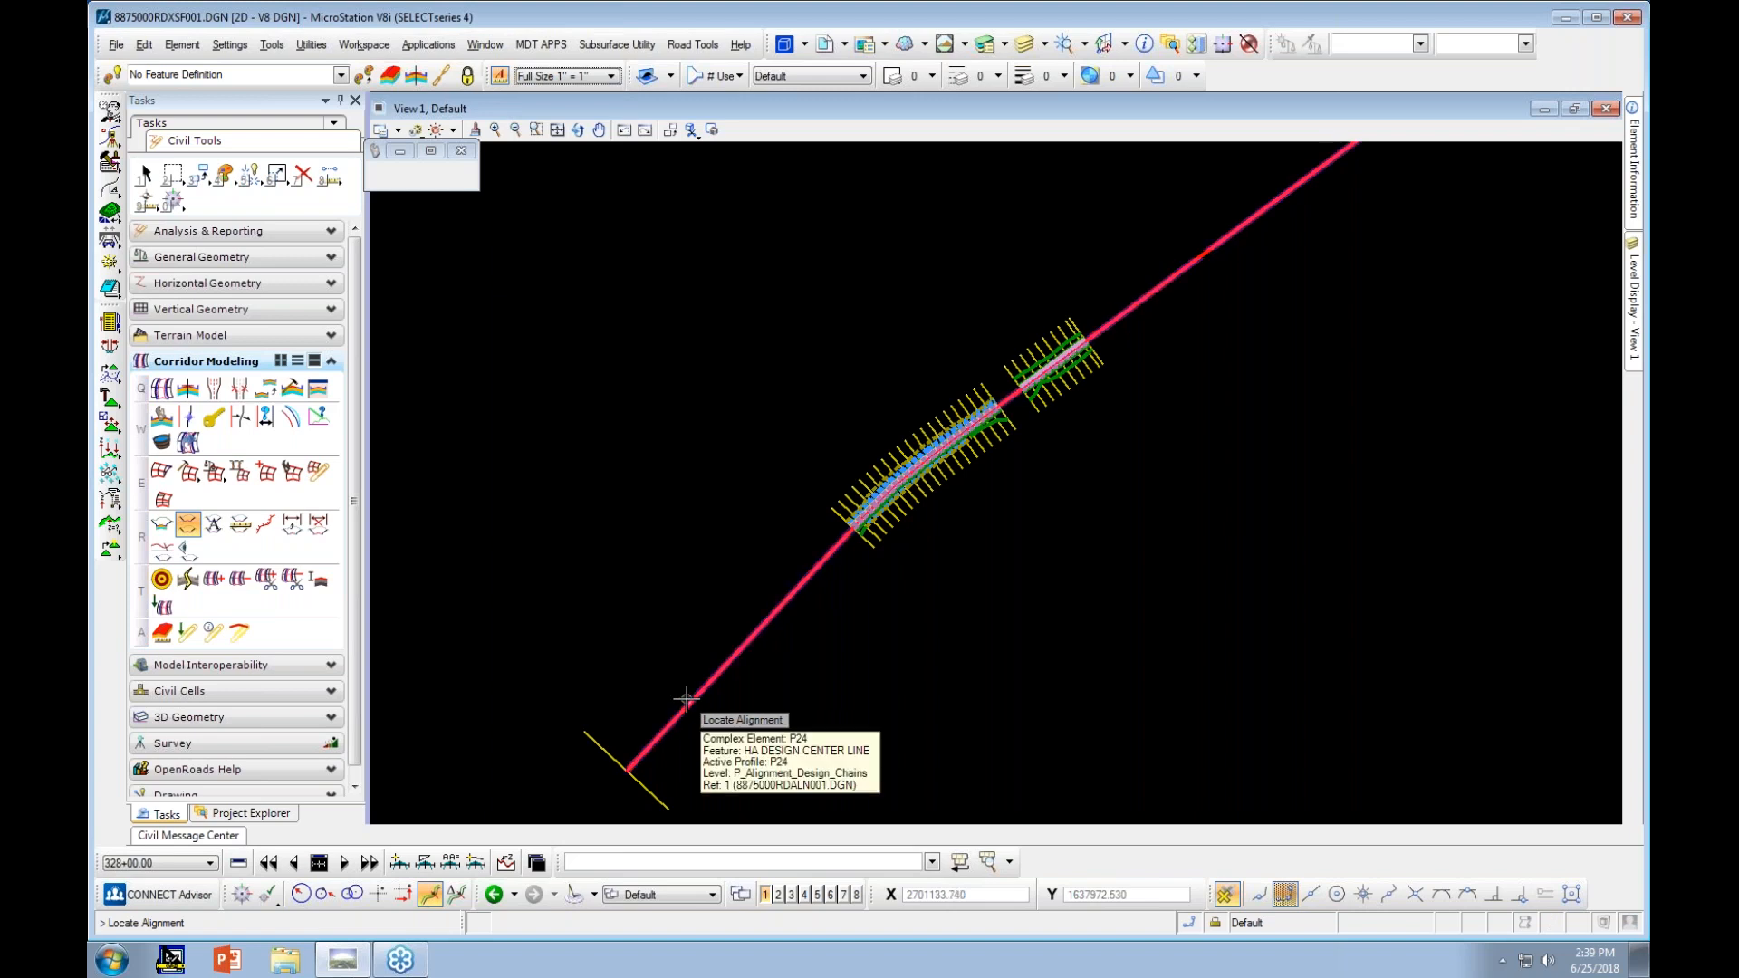
Choose the P24 alignment for Create Cross Section and load the 100 Scale - Stacked preference
left_click(687, 699)
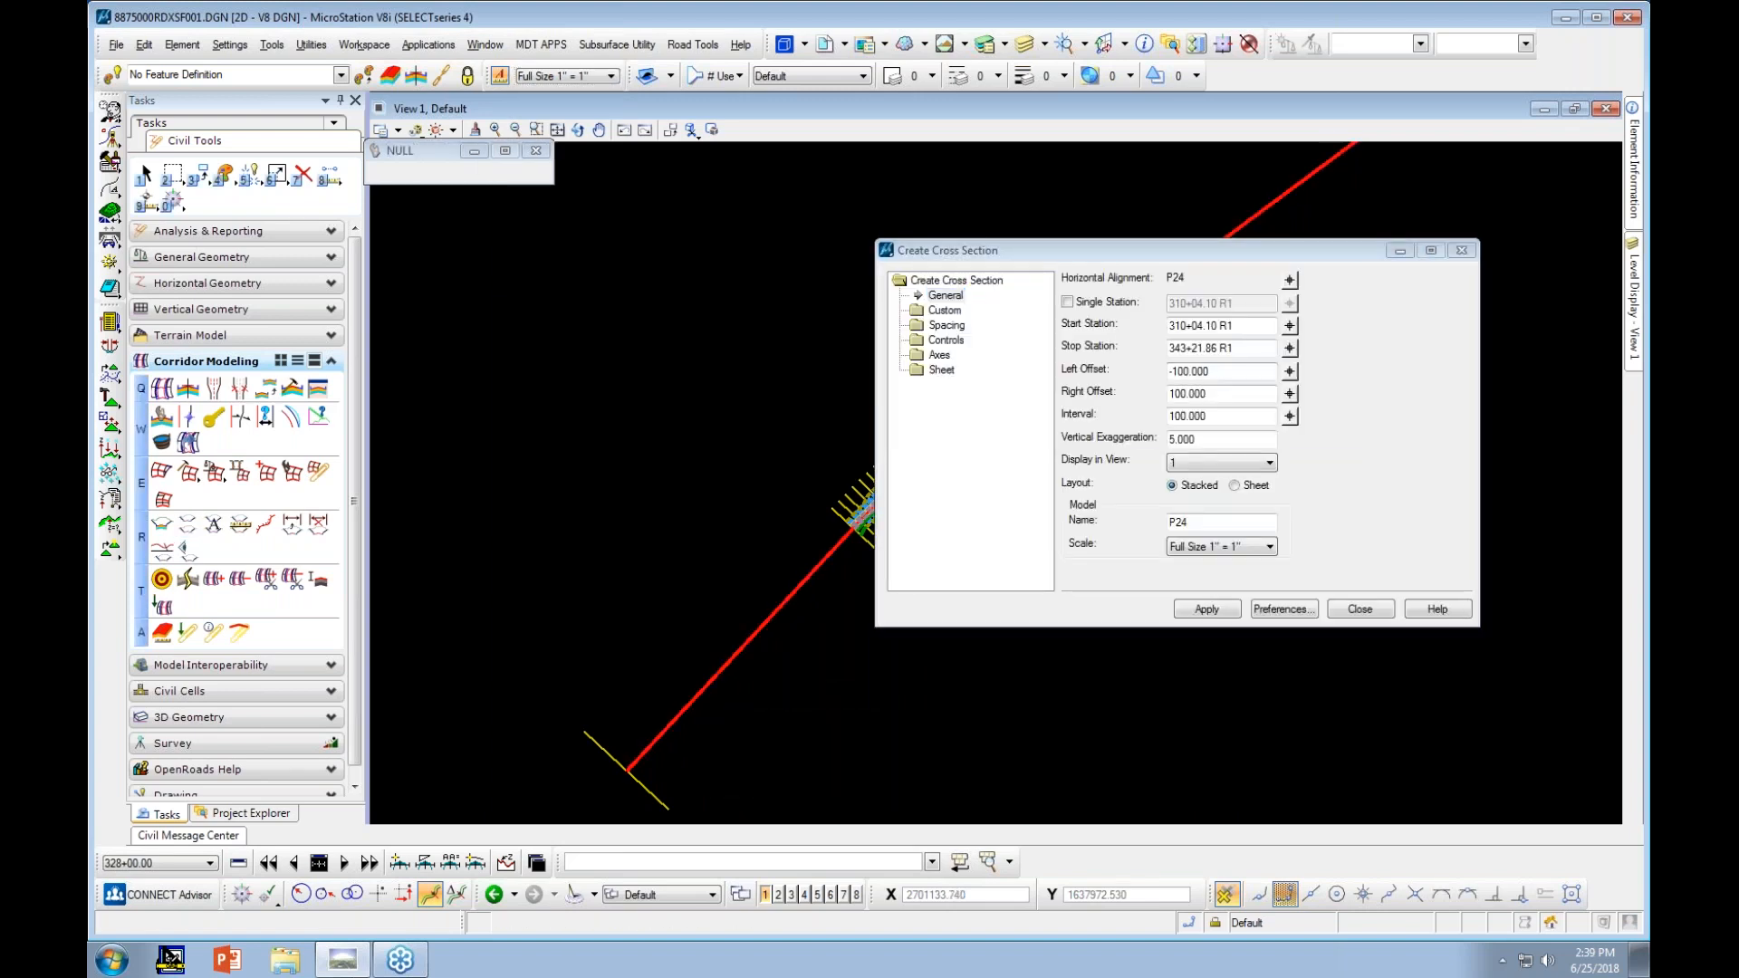
left_click(1283, 609)
left_click(840, 417)
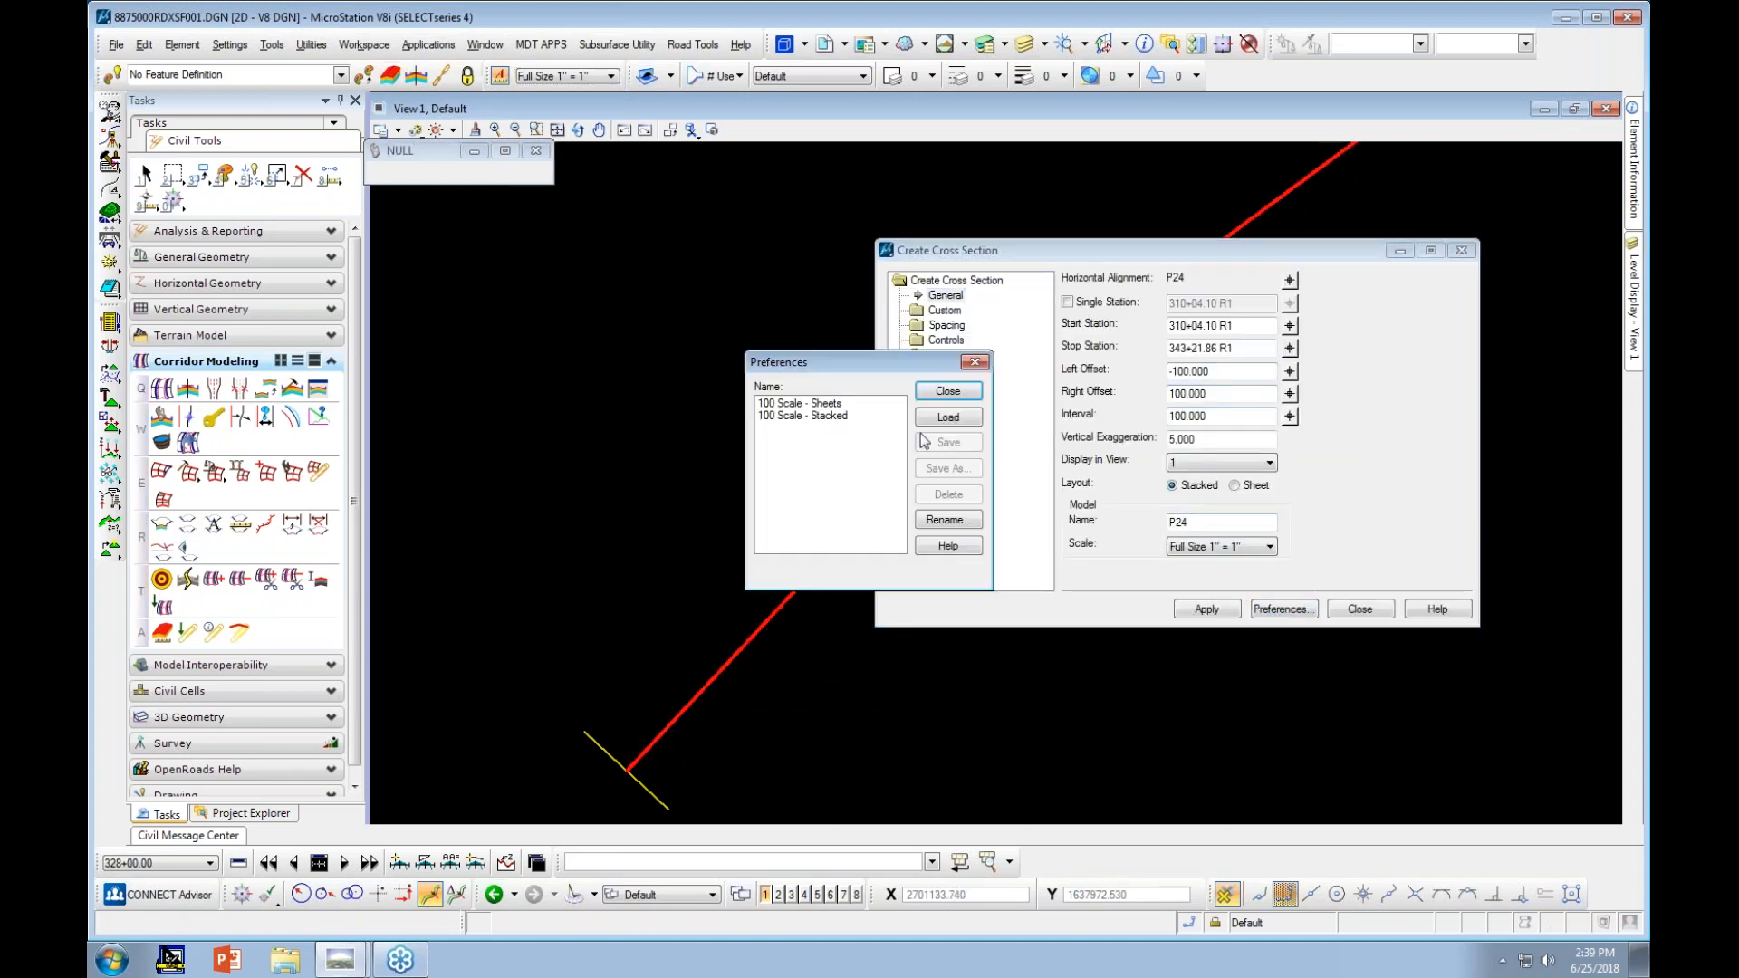
left_click(948, 417)
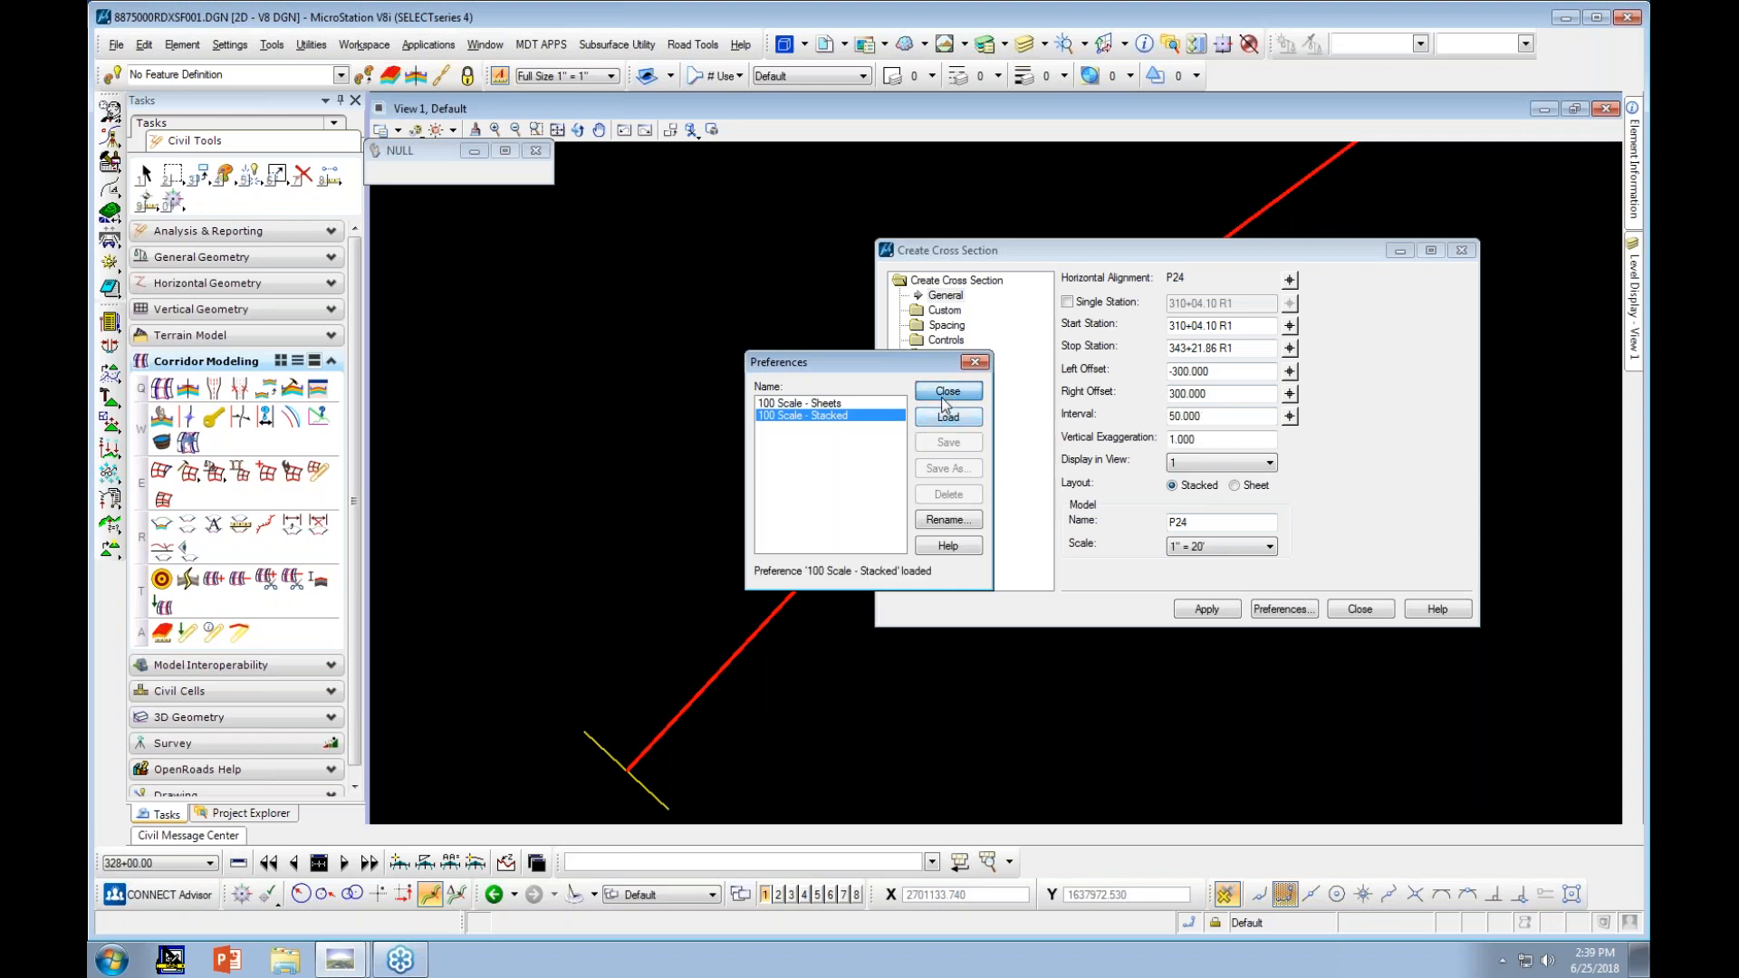
left_click(948, 390)
Create the P24 cross sections with the custom station ranges starting at 327+50.82 and 339+01.00, and close the Create Cross Section dialog
left_click(945, 310)
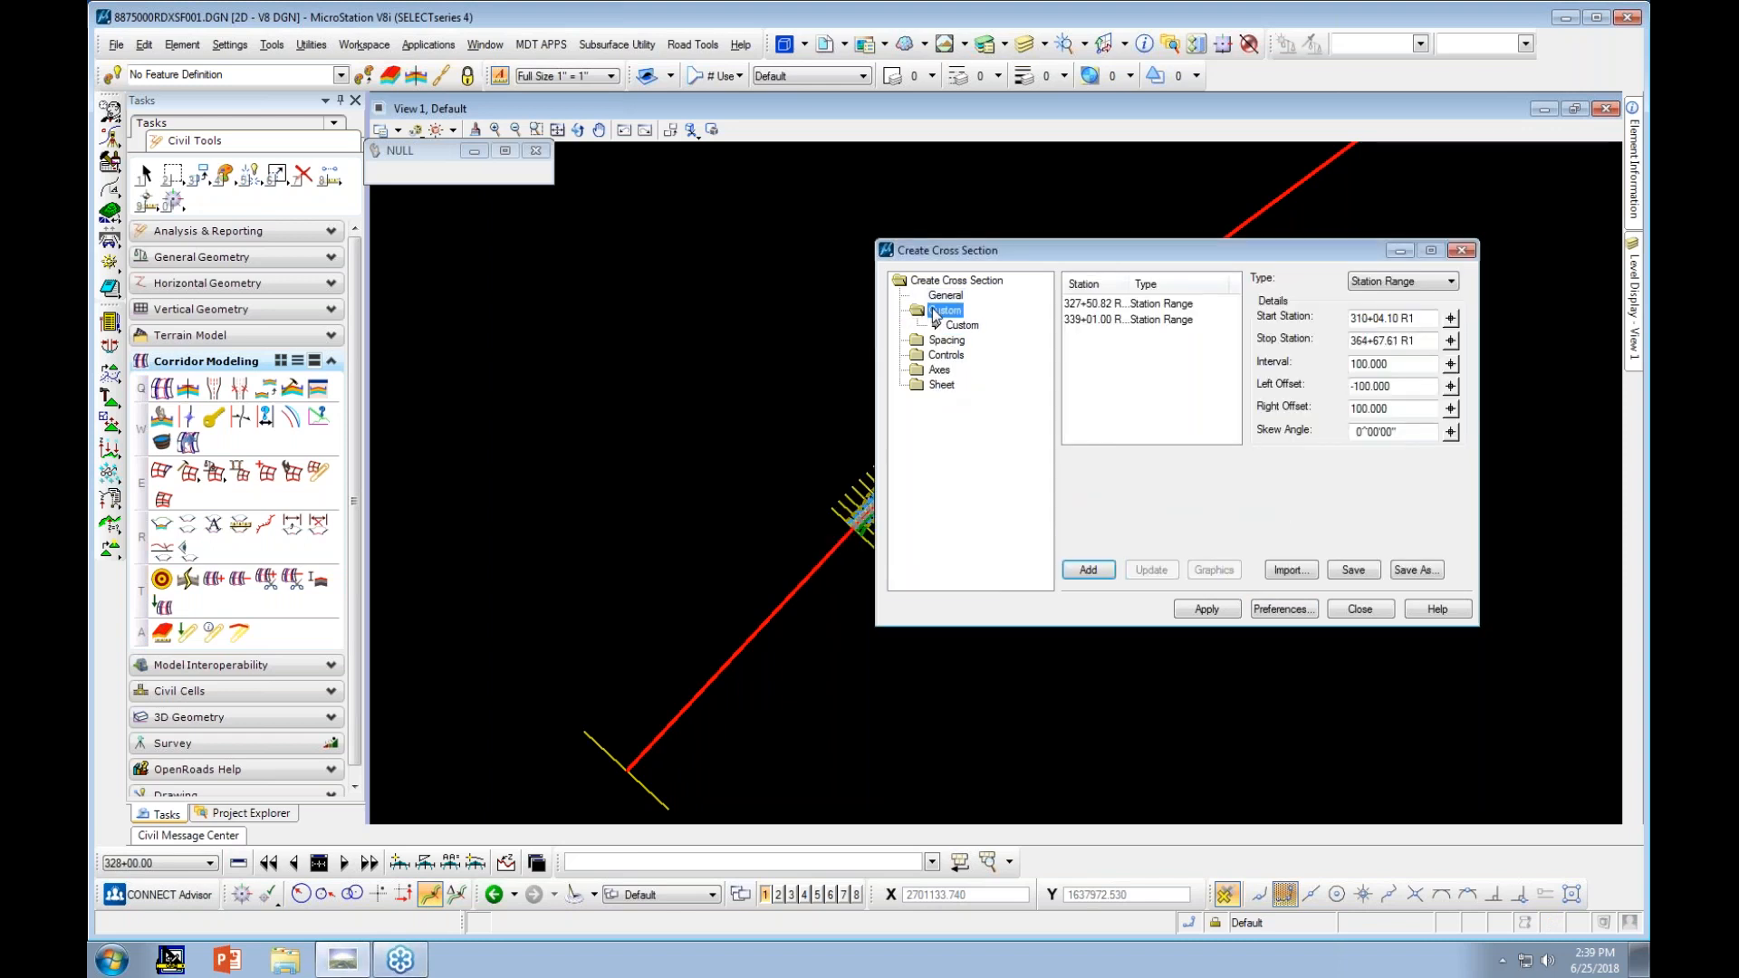
left_click(1204, 614)
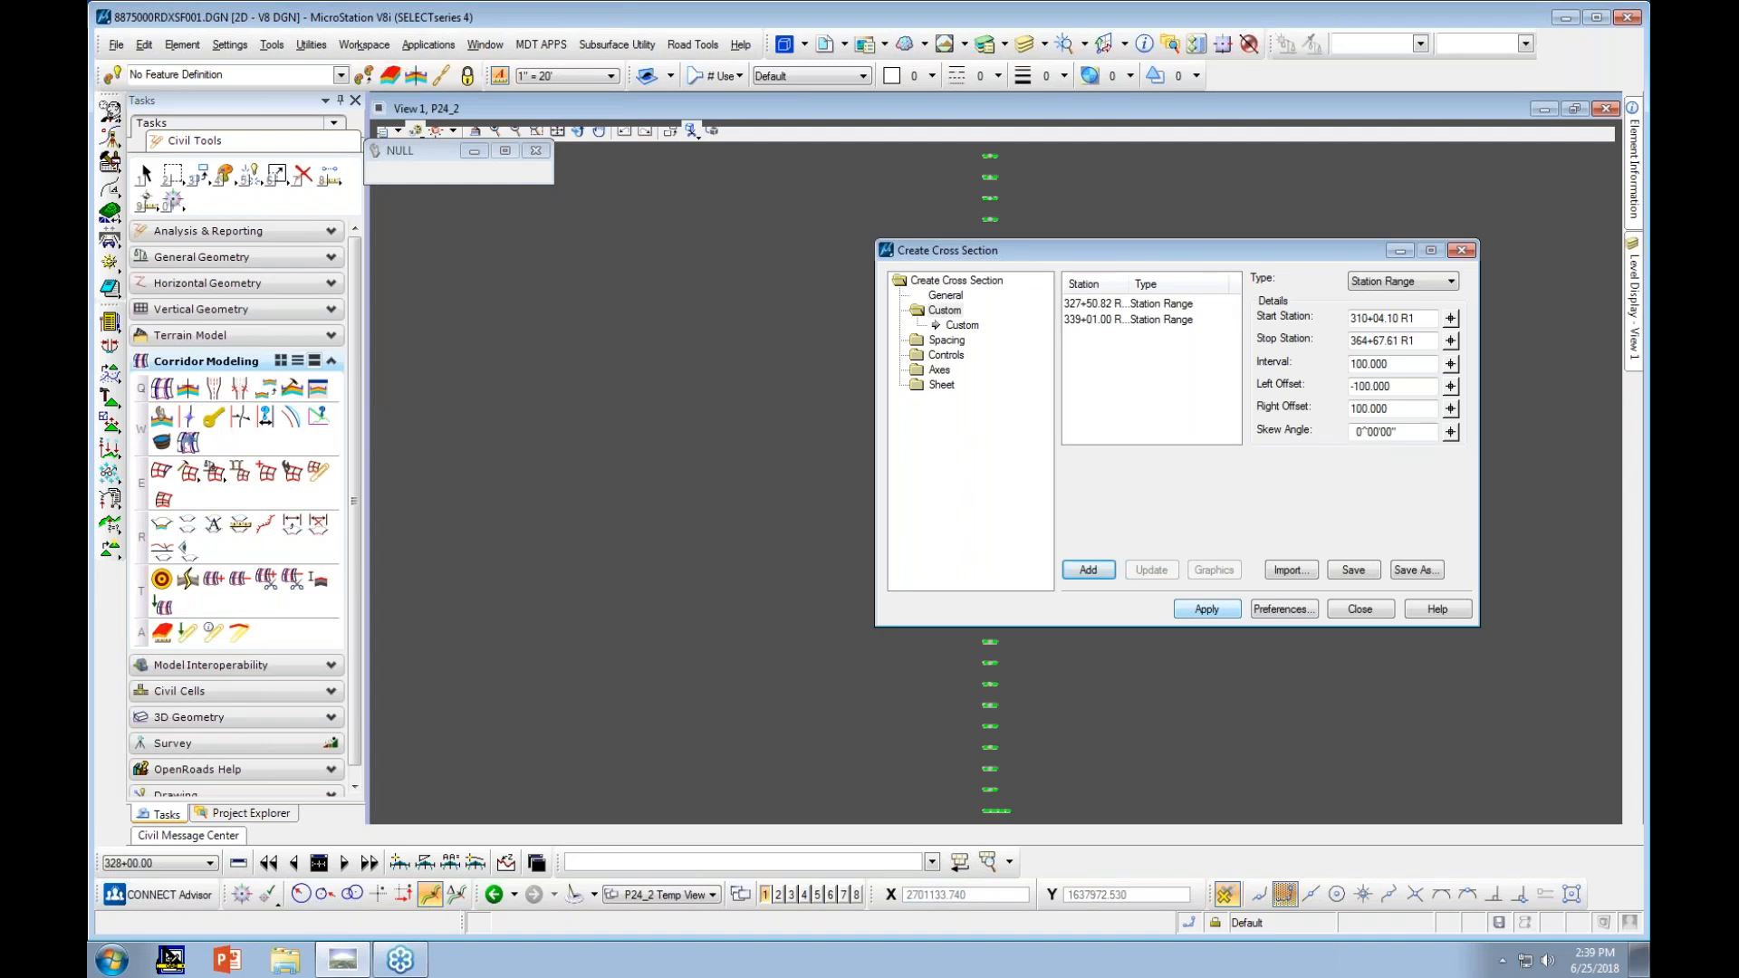
left_click(1372, 616)
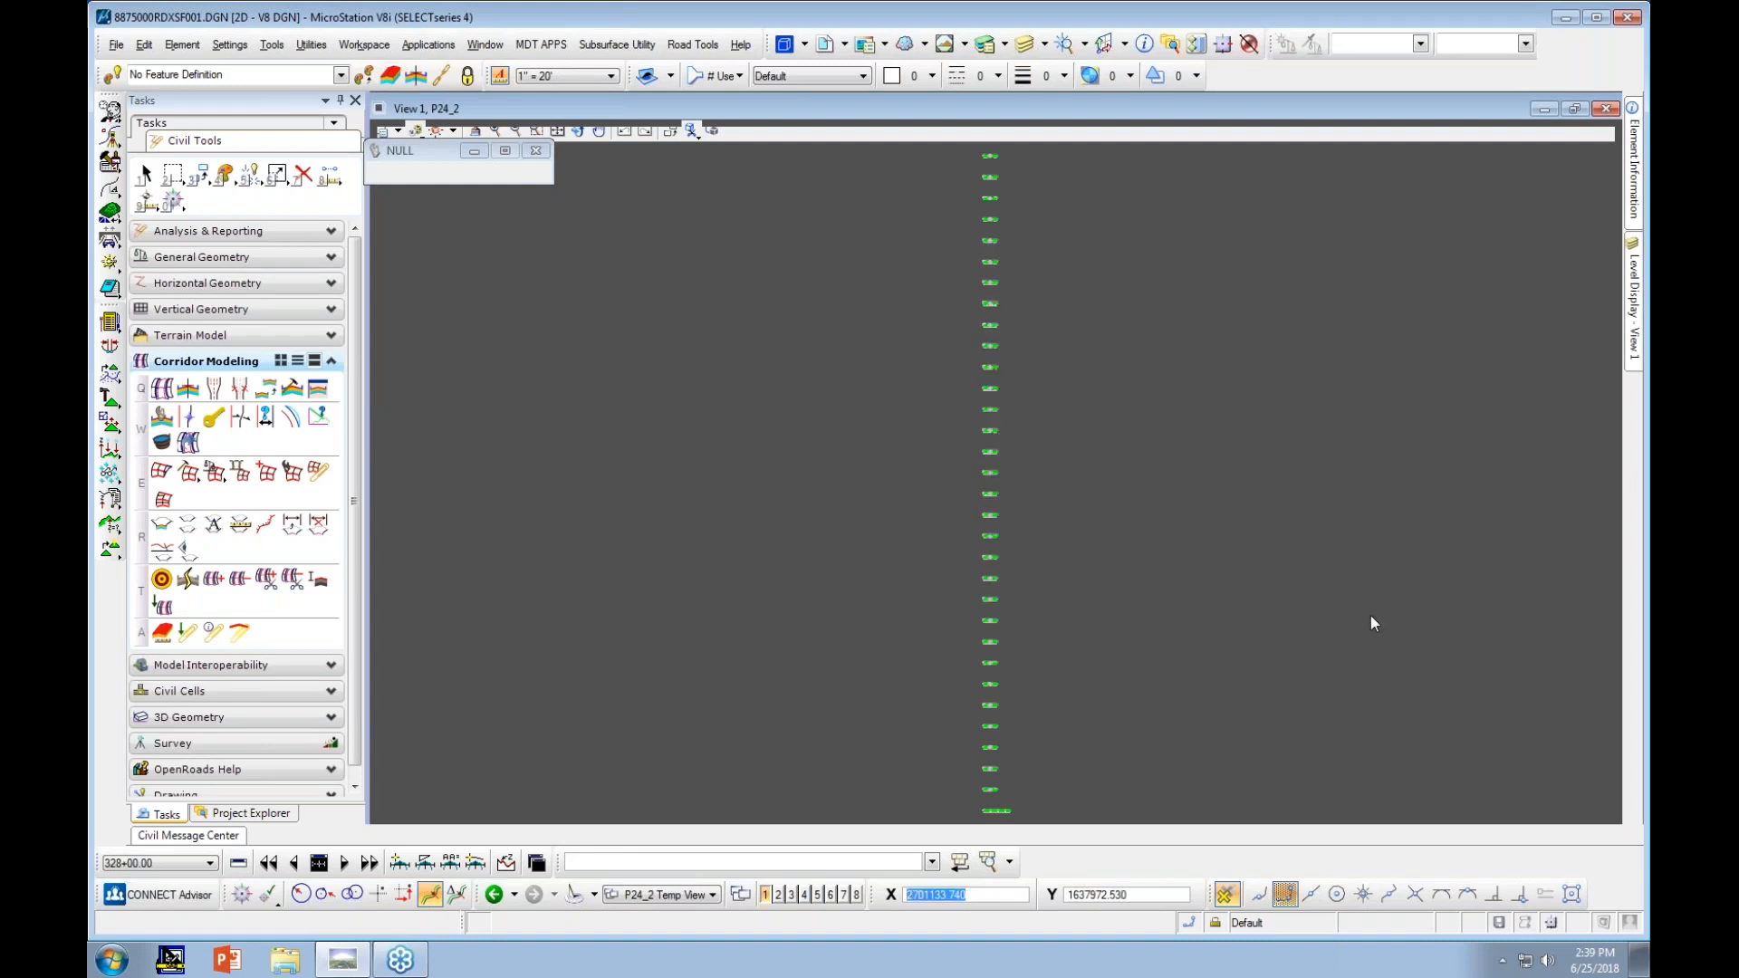
Step through the P24_2 cross sections from station 327+50.82 to 337+48.50, checking the annotation and the corridor and terrain lines
left_click(319, 864)
scroll(831, 692, "up", 10)
scroll(831, 692, "down", 5)
left_click(346, 862)
scroll(949, 498, "down", 3)
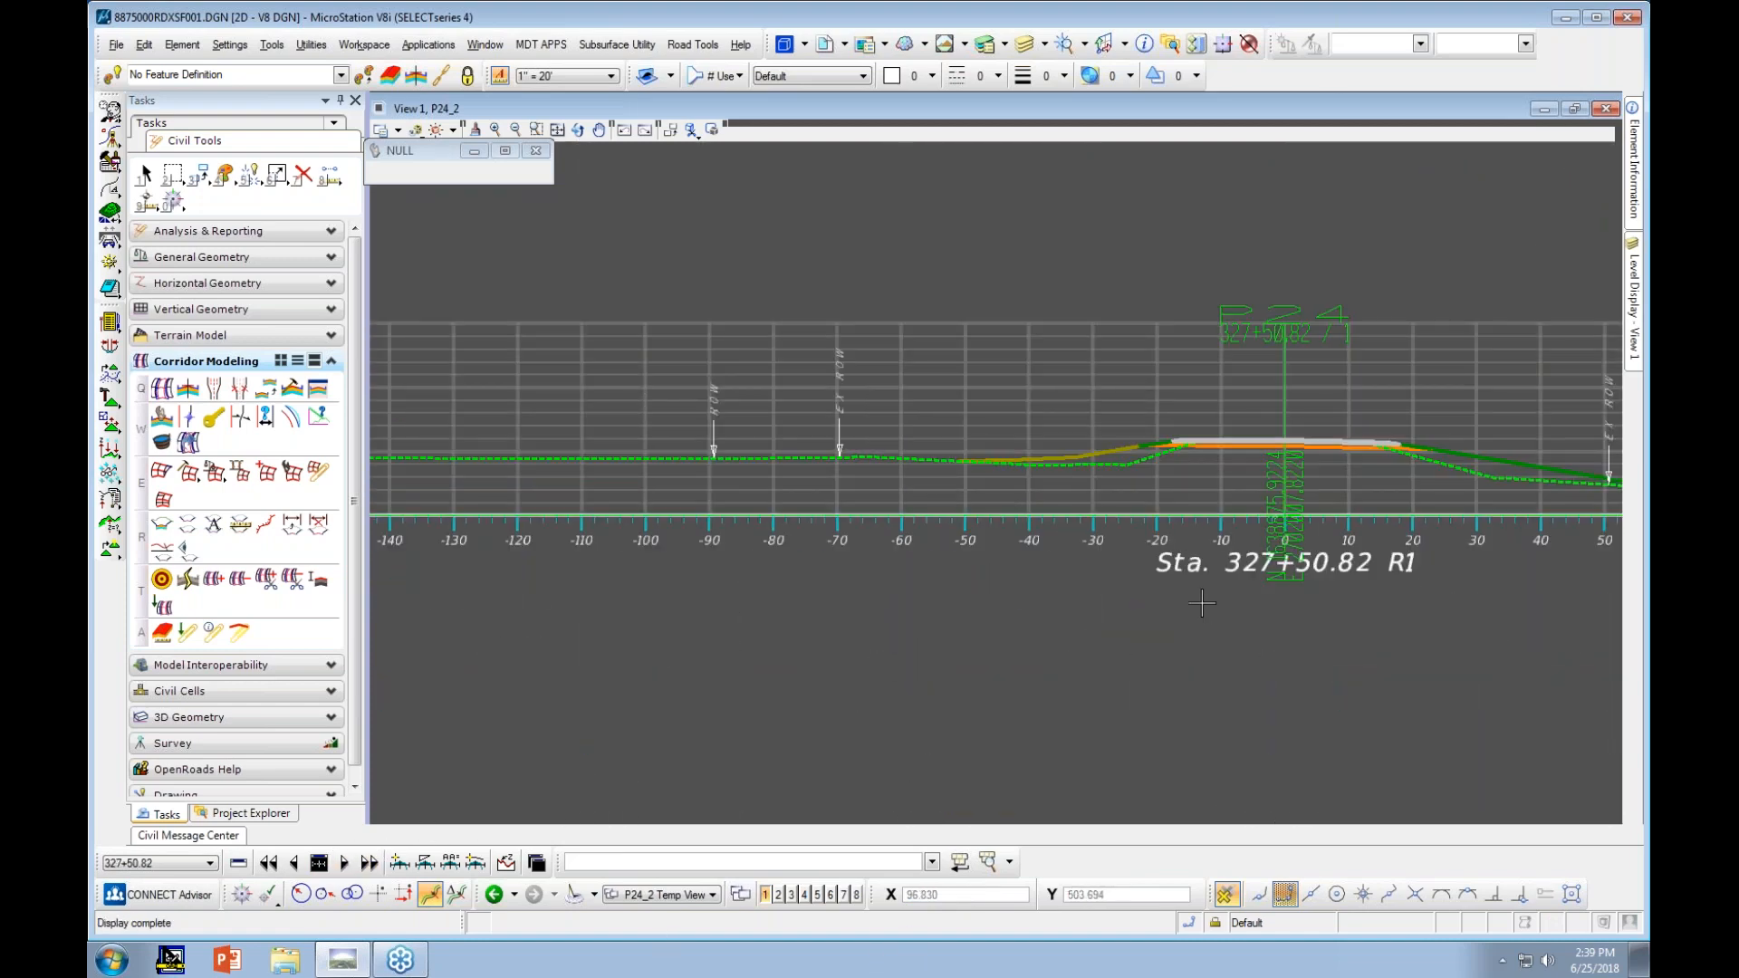
middle_click_drag(1214, 605, 1016, 580)
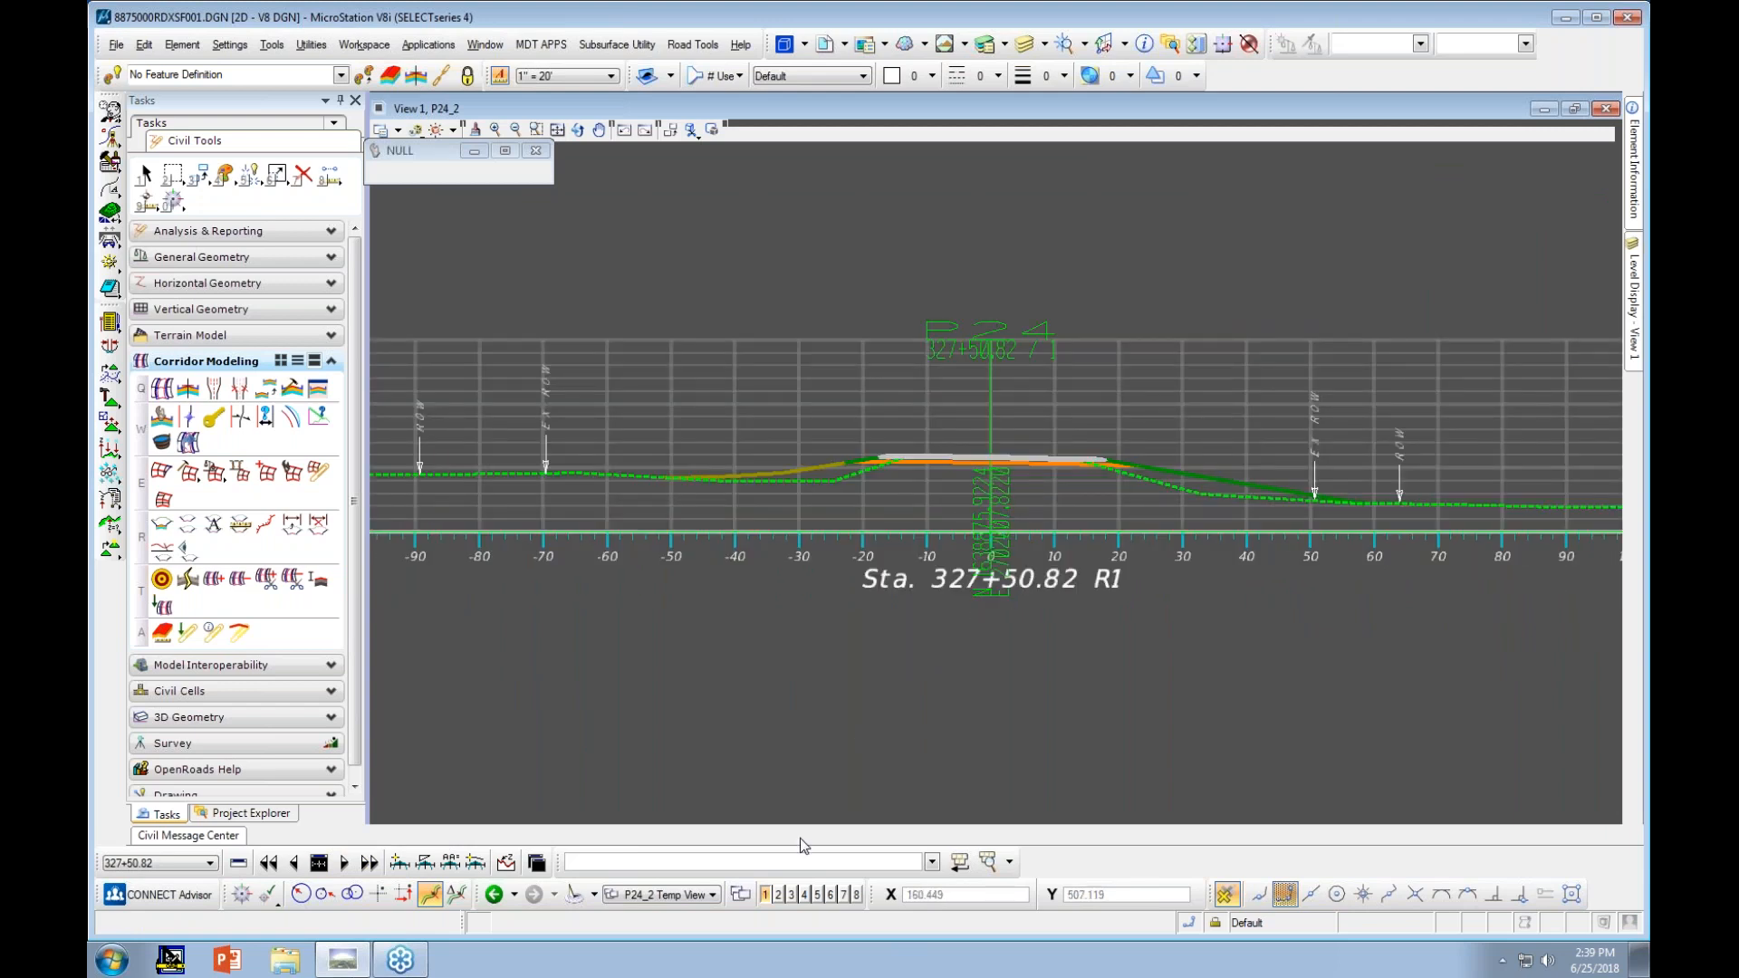
left_click(345, 863)
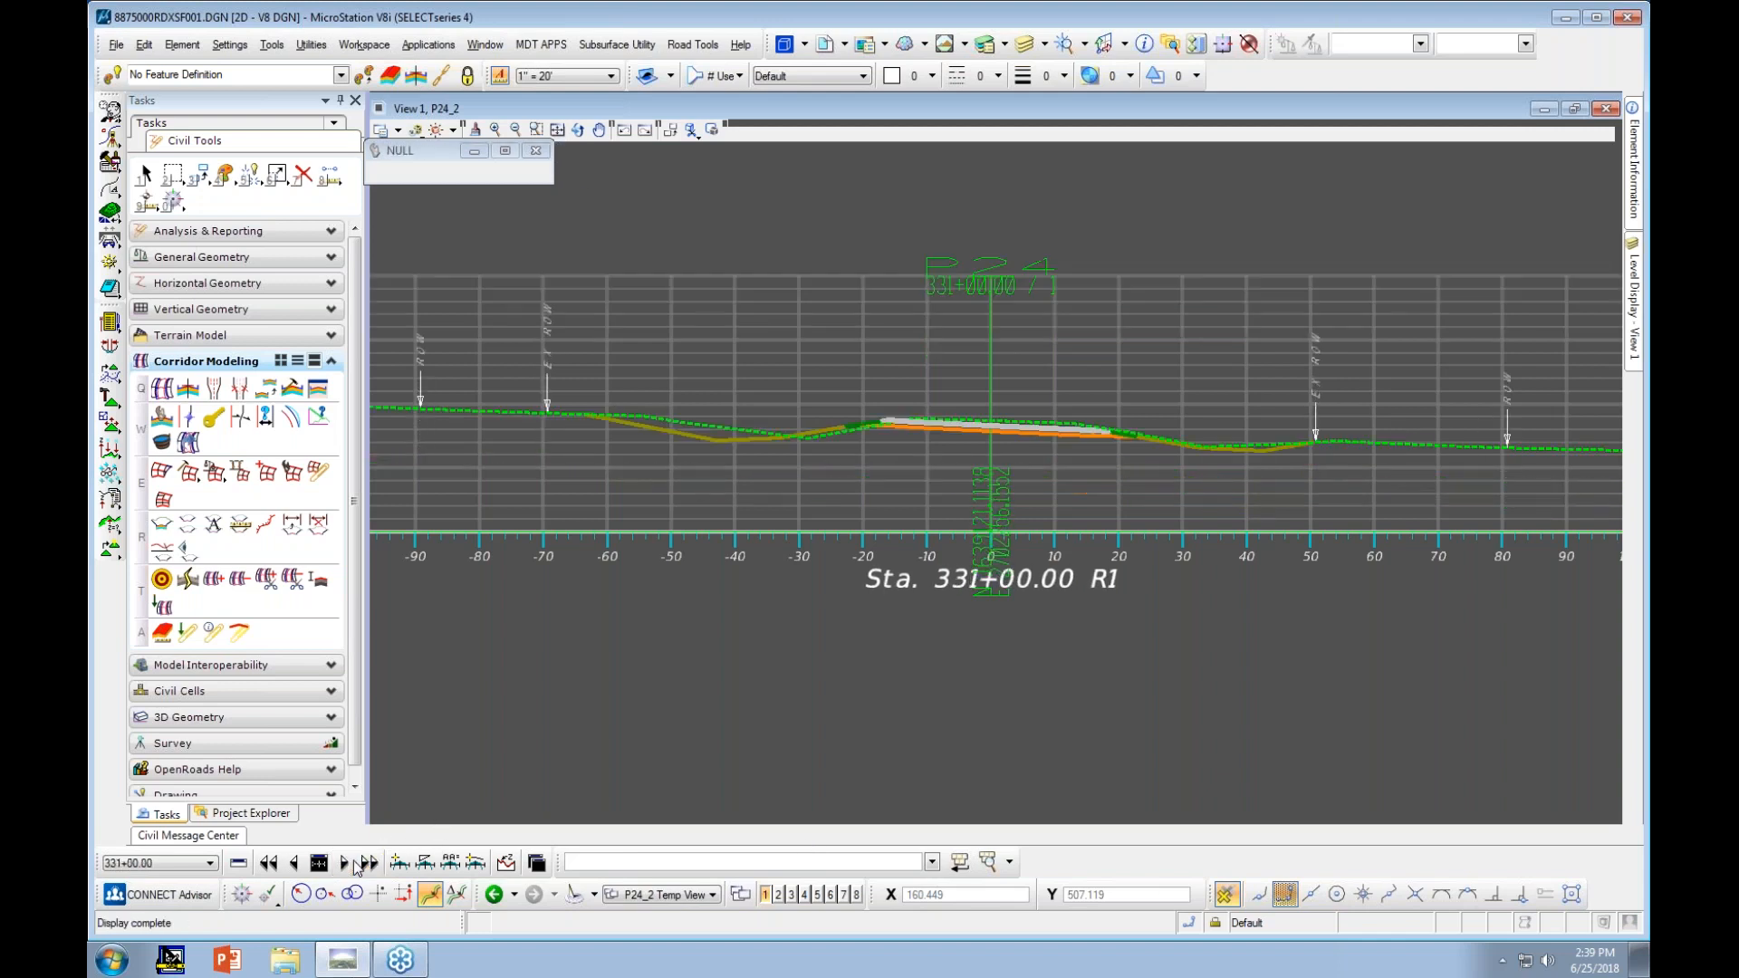
left_click(345, 862)
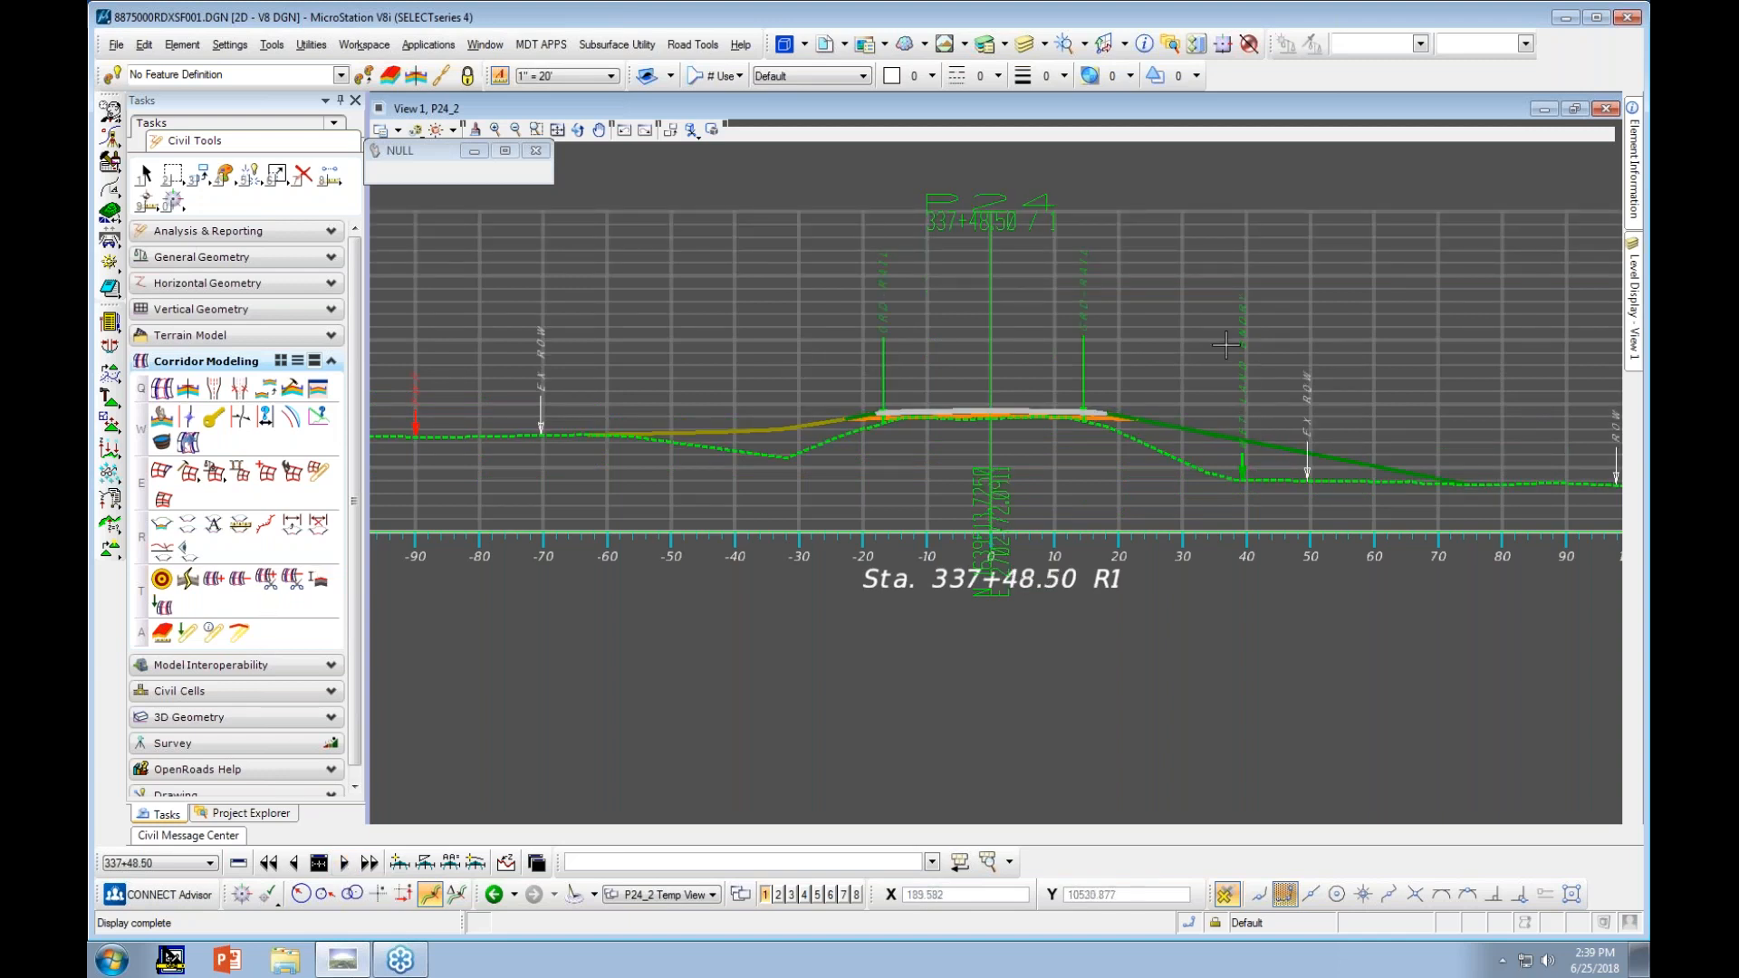
mouse_move(1633, 290)
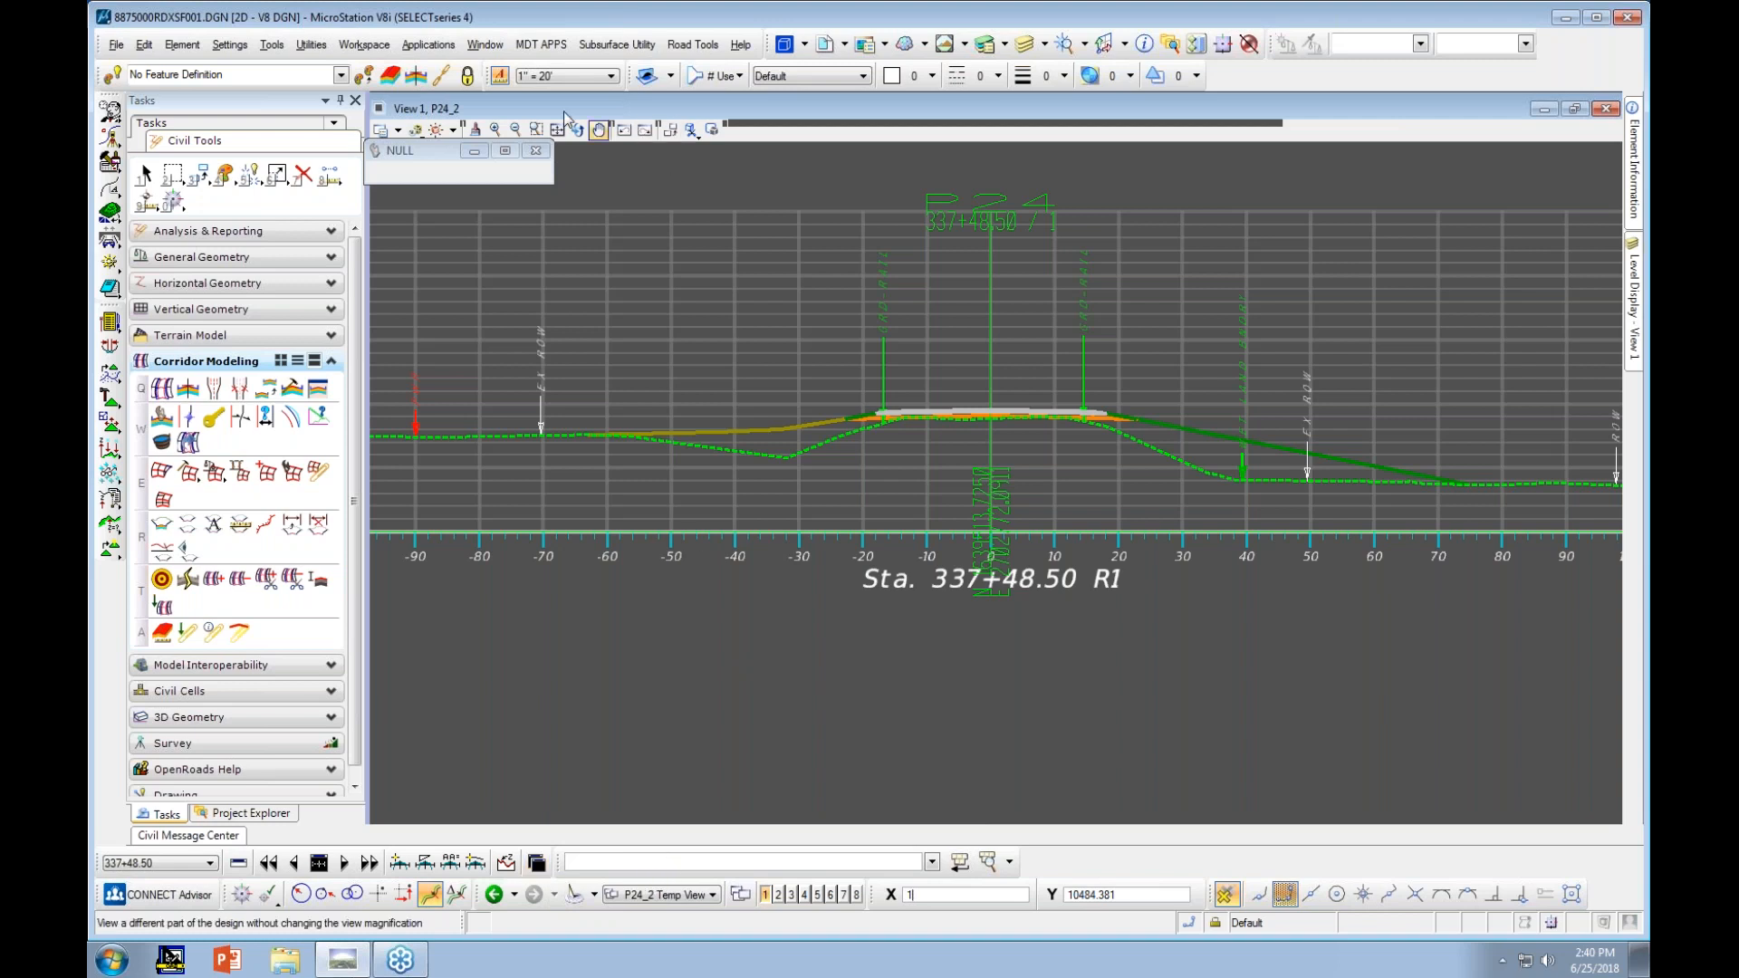
Delete the superseded cross section models P24 and P24_1 from the file
left_click(784, 44)
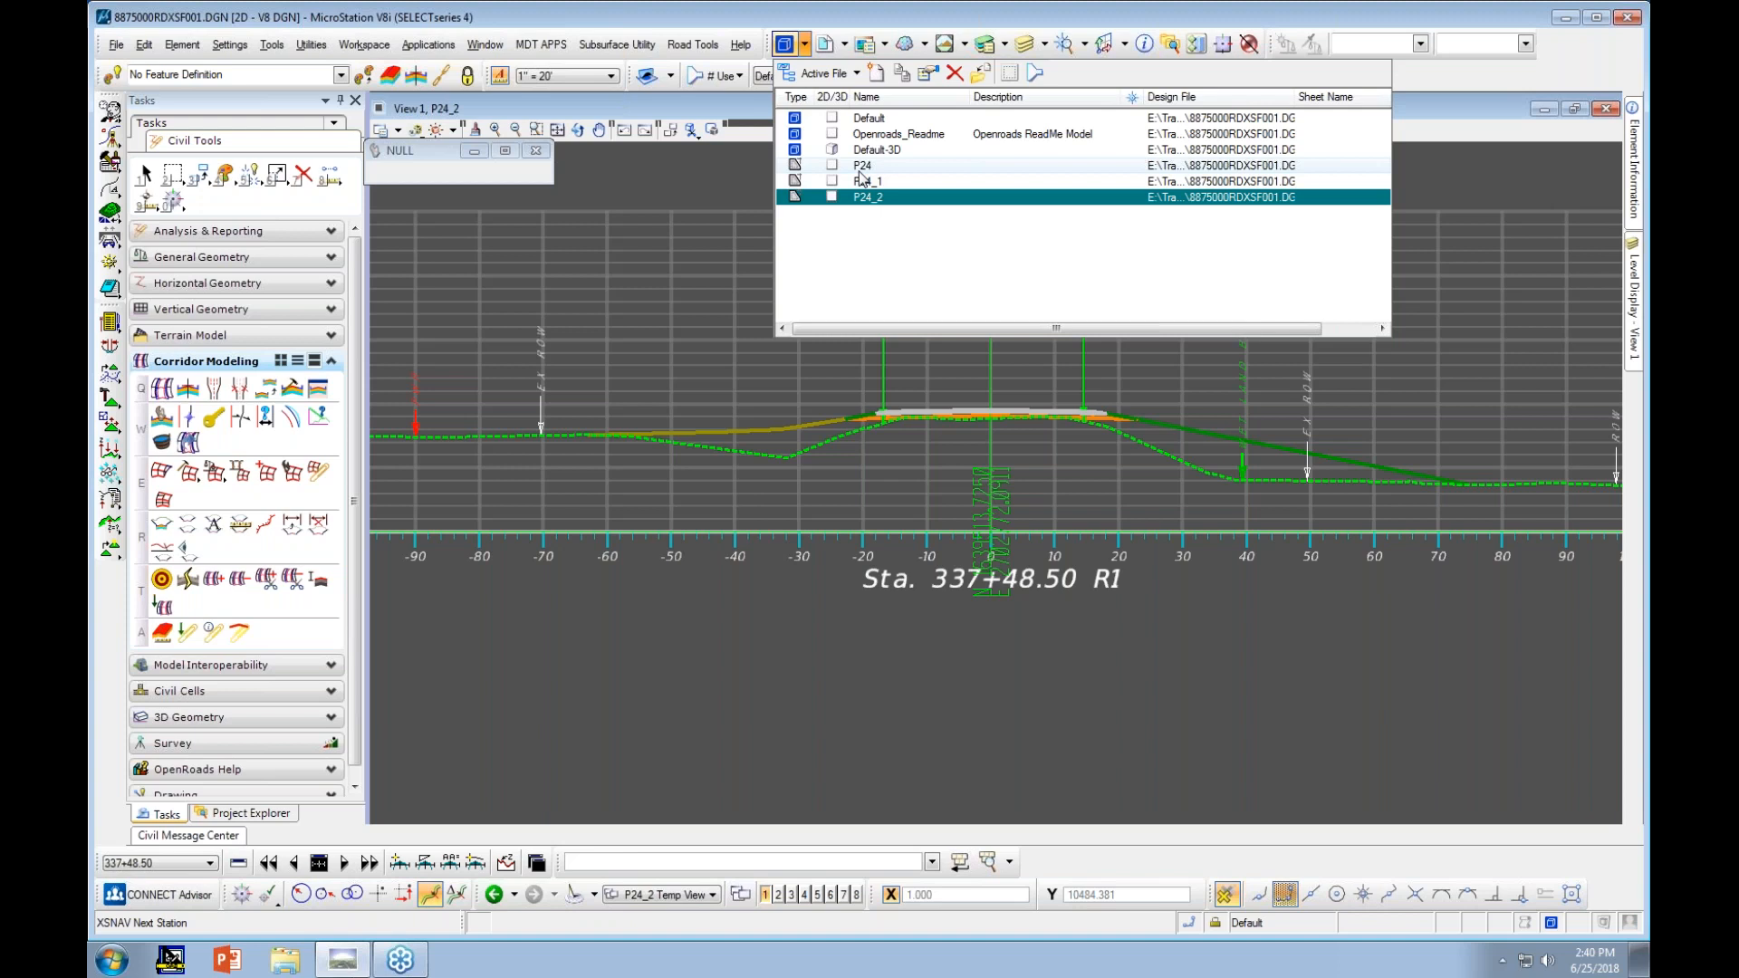
left_click(863, 165)
left_click(867, 181, "shift")
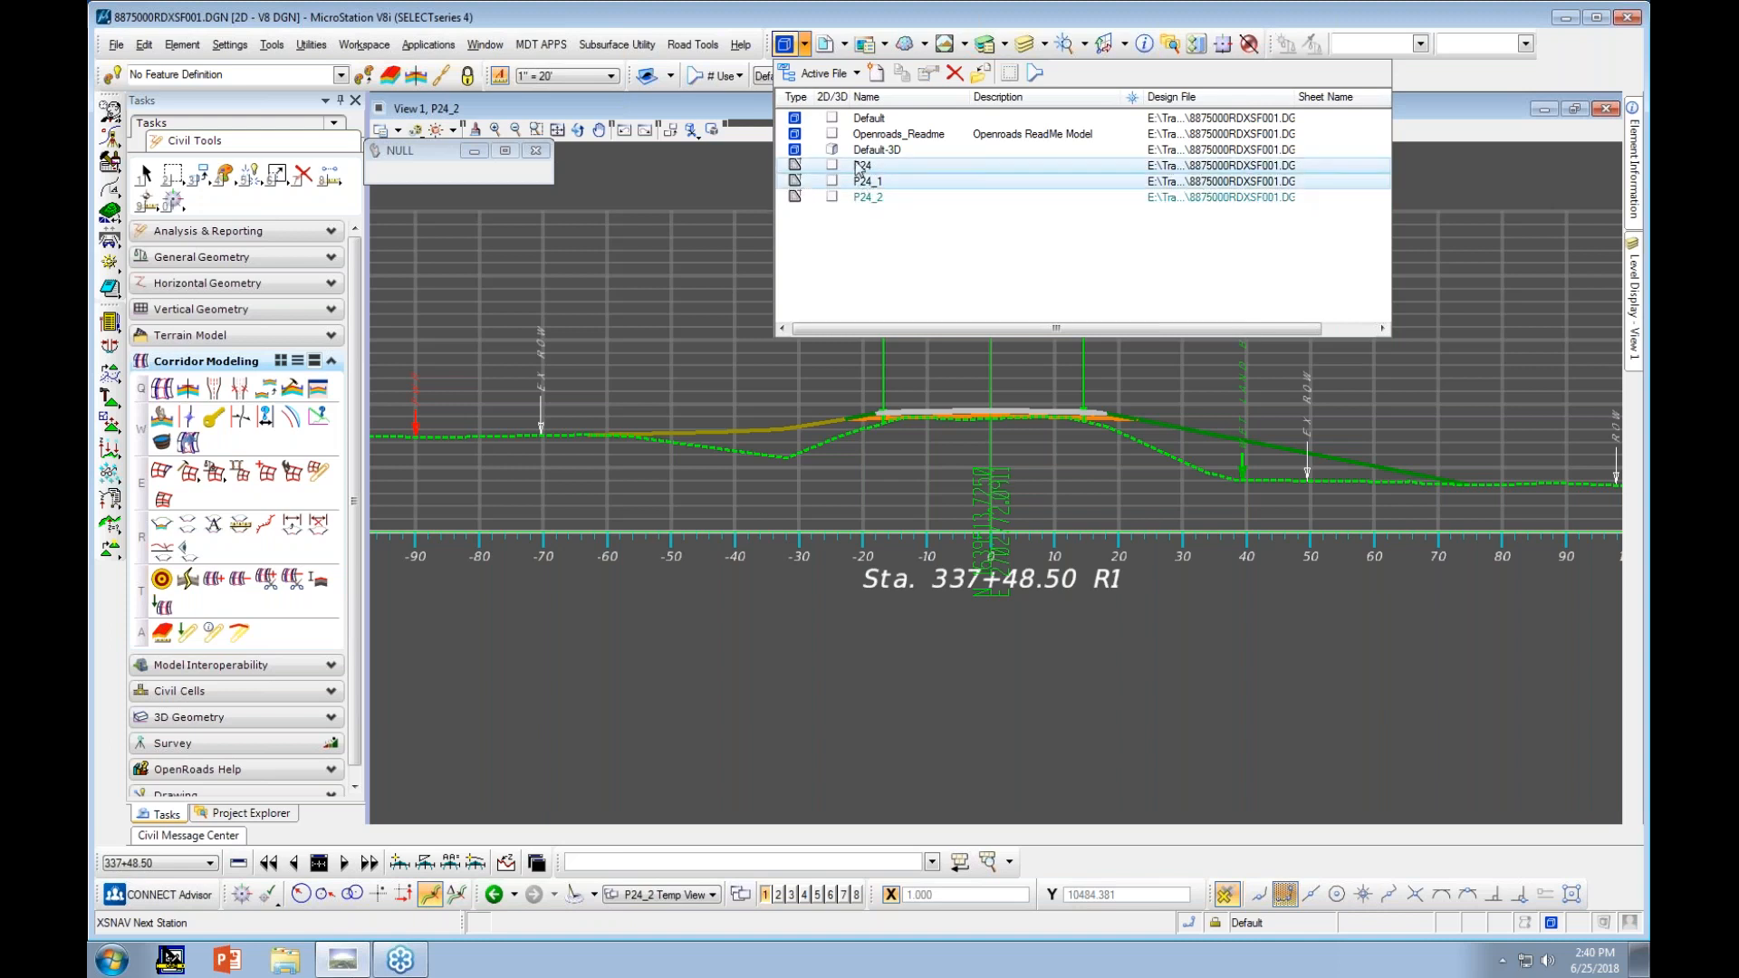
left_click(955, 72)
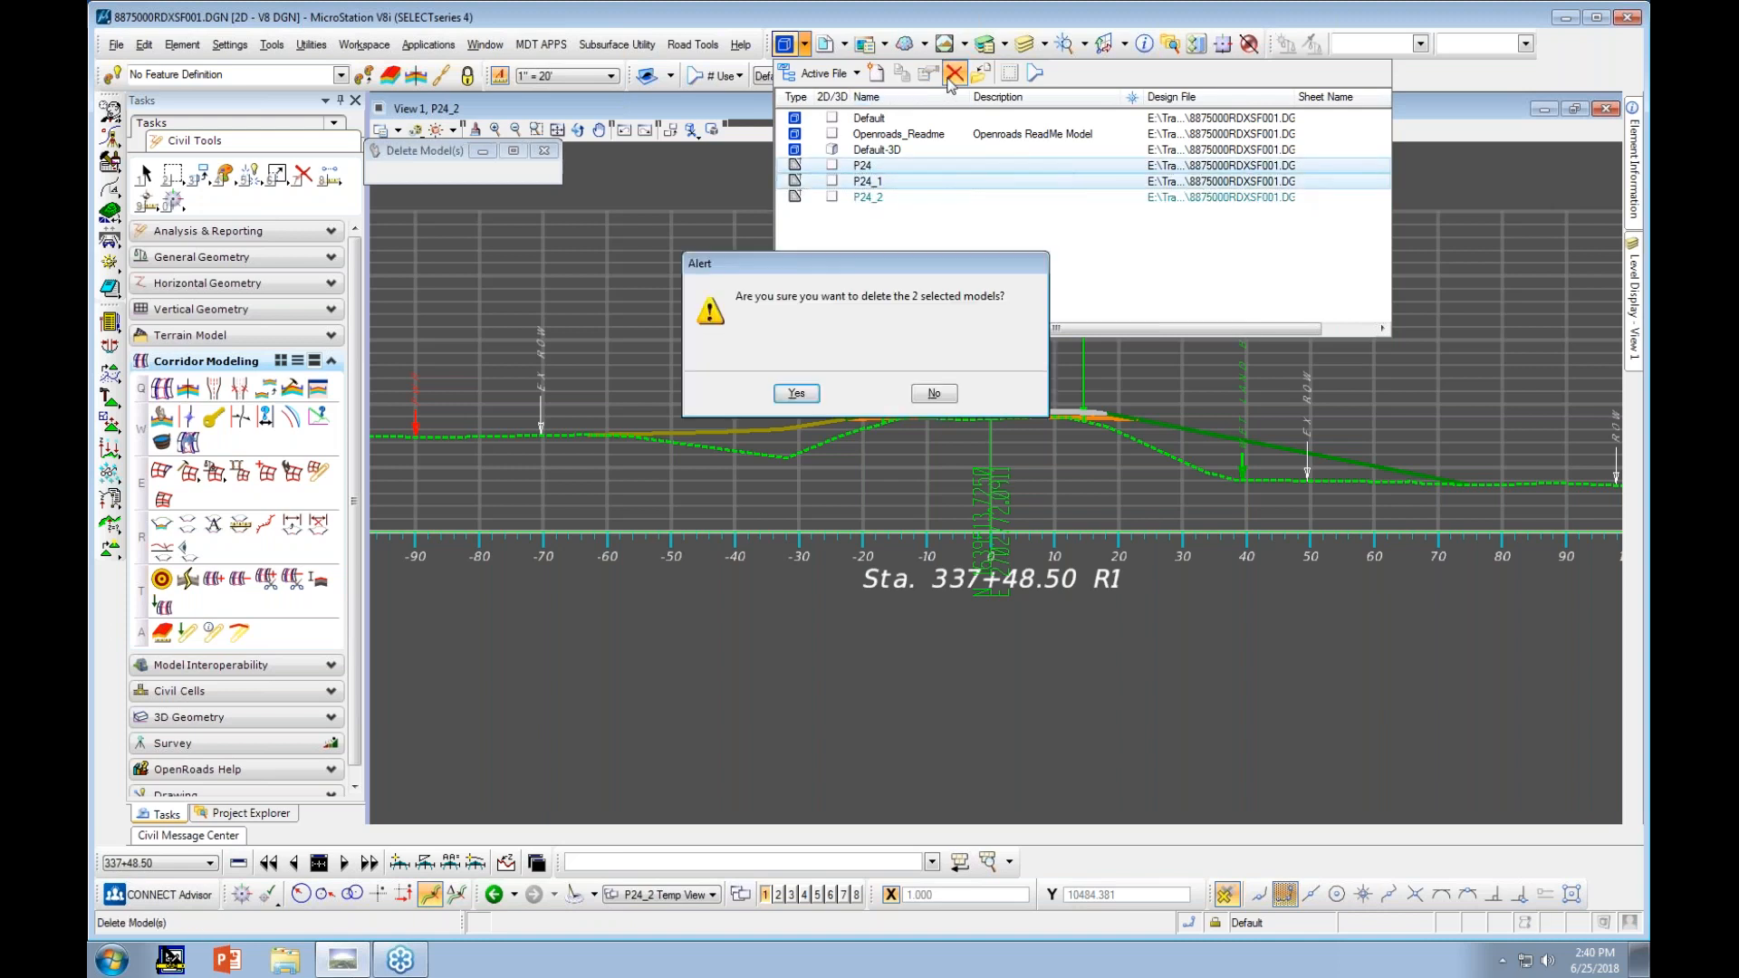
left_click(795, 393)
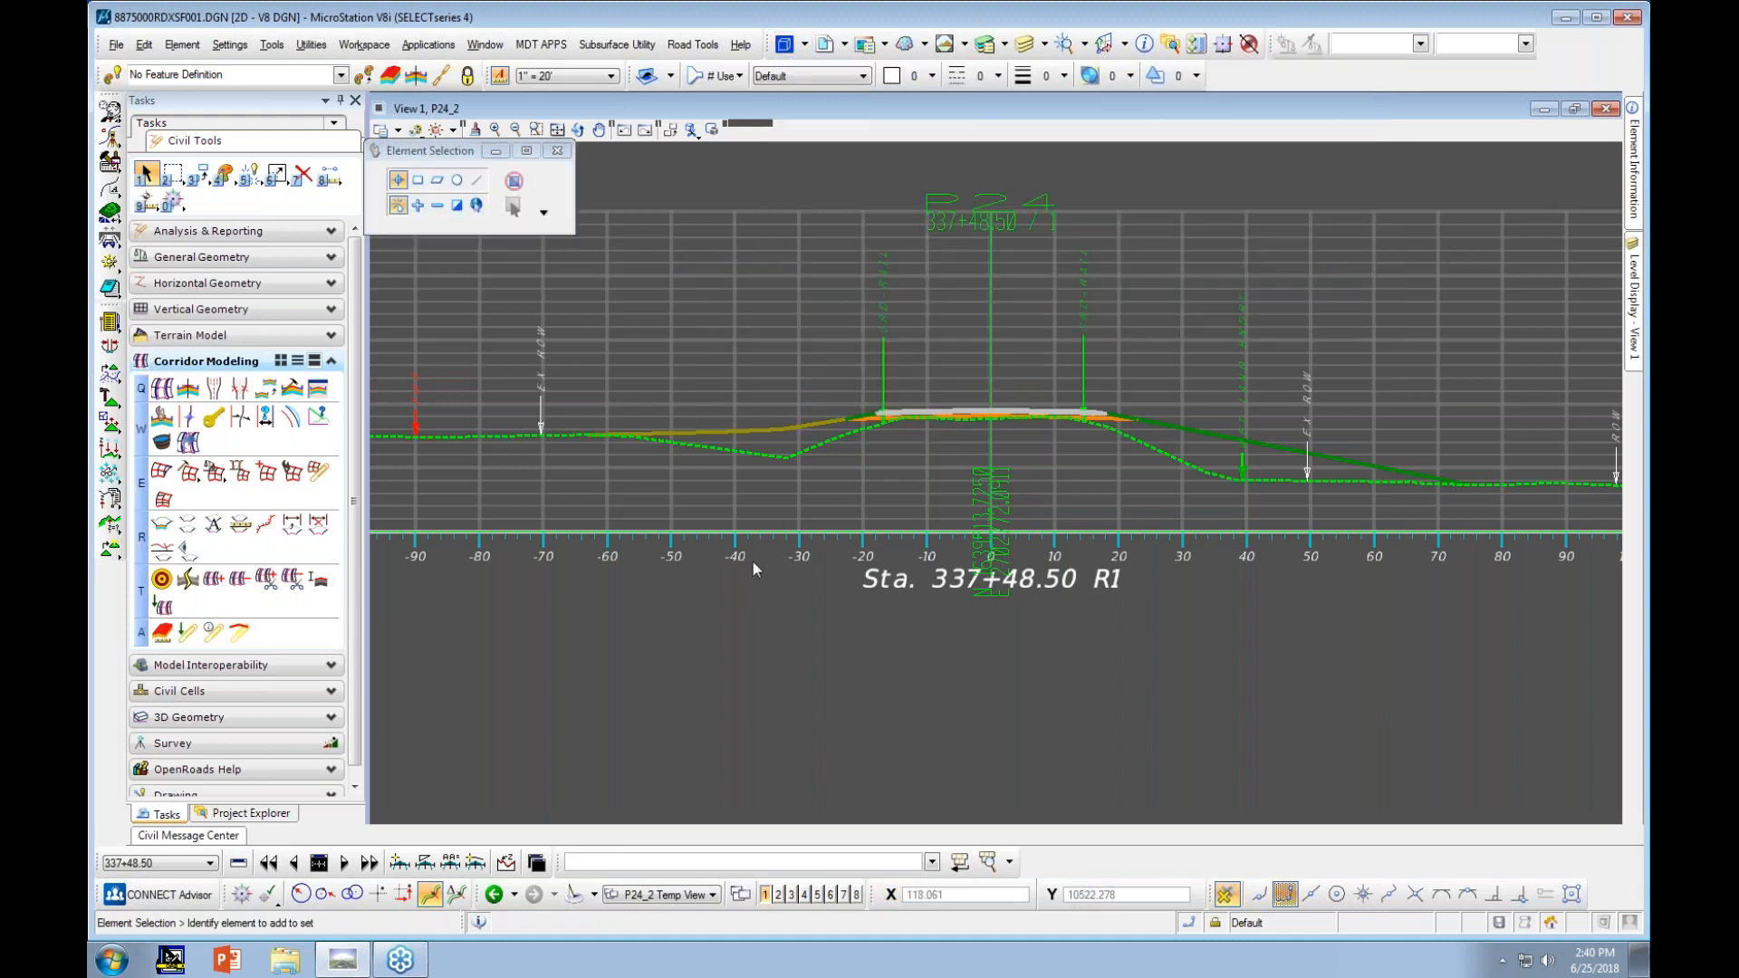
Examine the whole stack of P24_2 cross sections, ending with the section at station 327+50.82
scroll(749, 498, "down", 2)
scroll(748, 493, "down", 2)
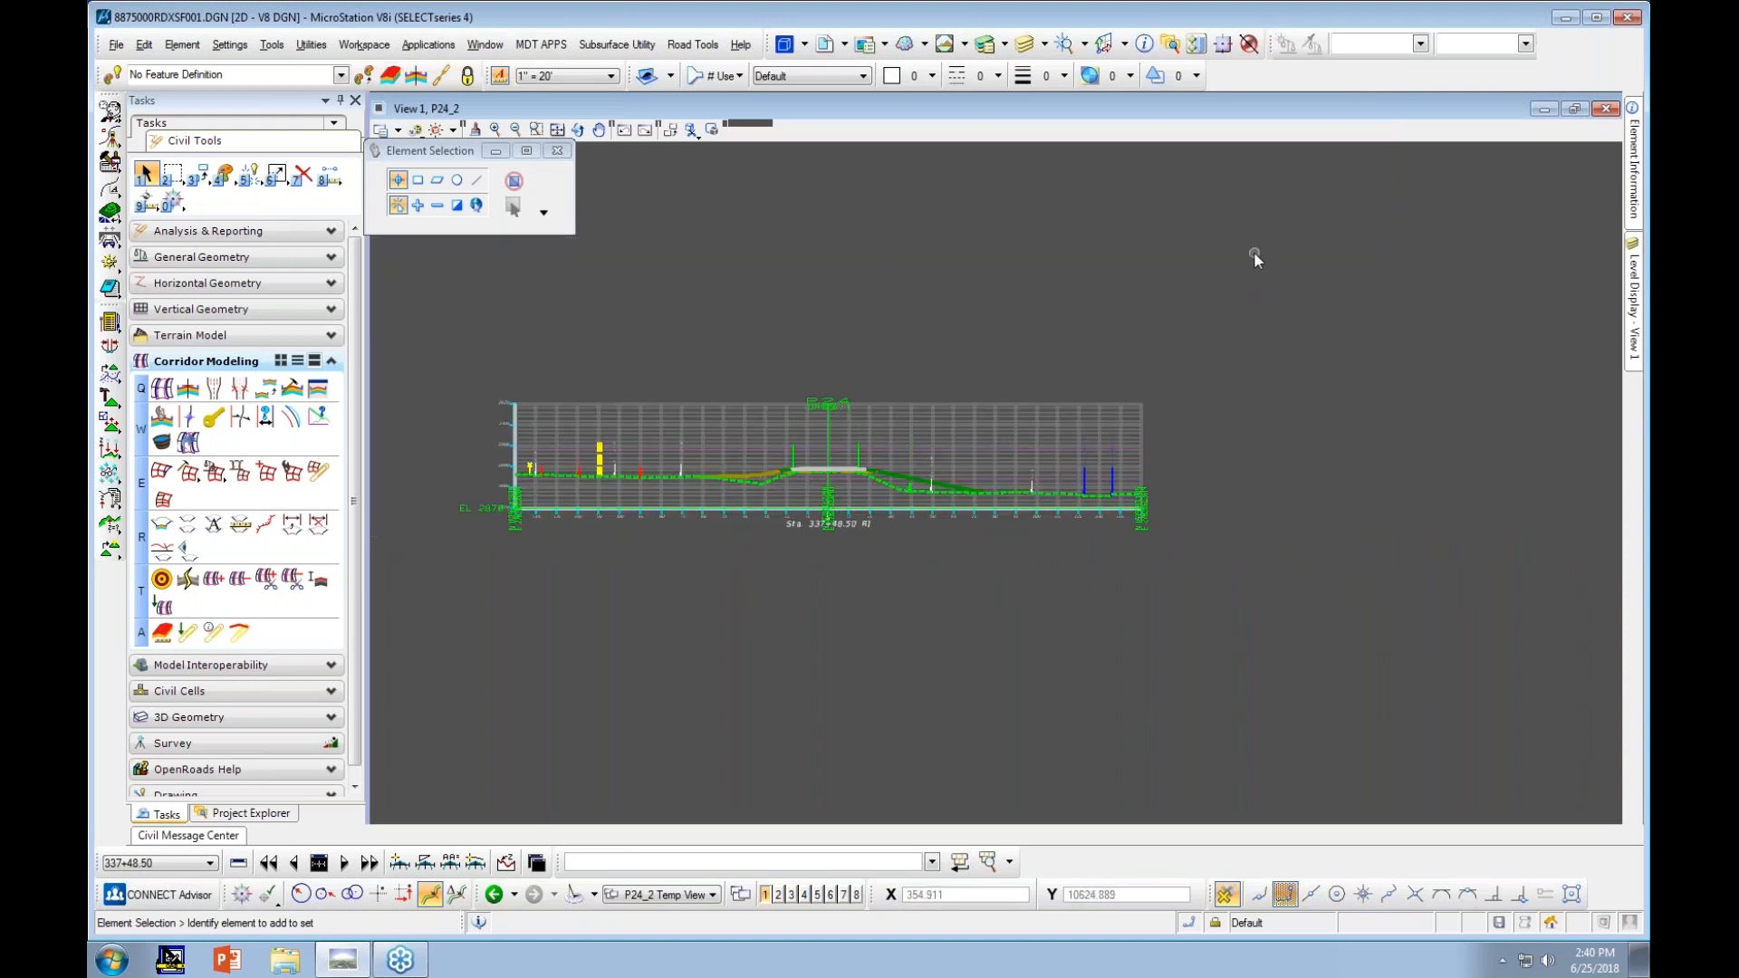
scroll(976, 312, "down", 5)
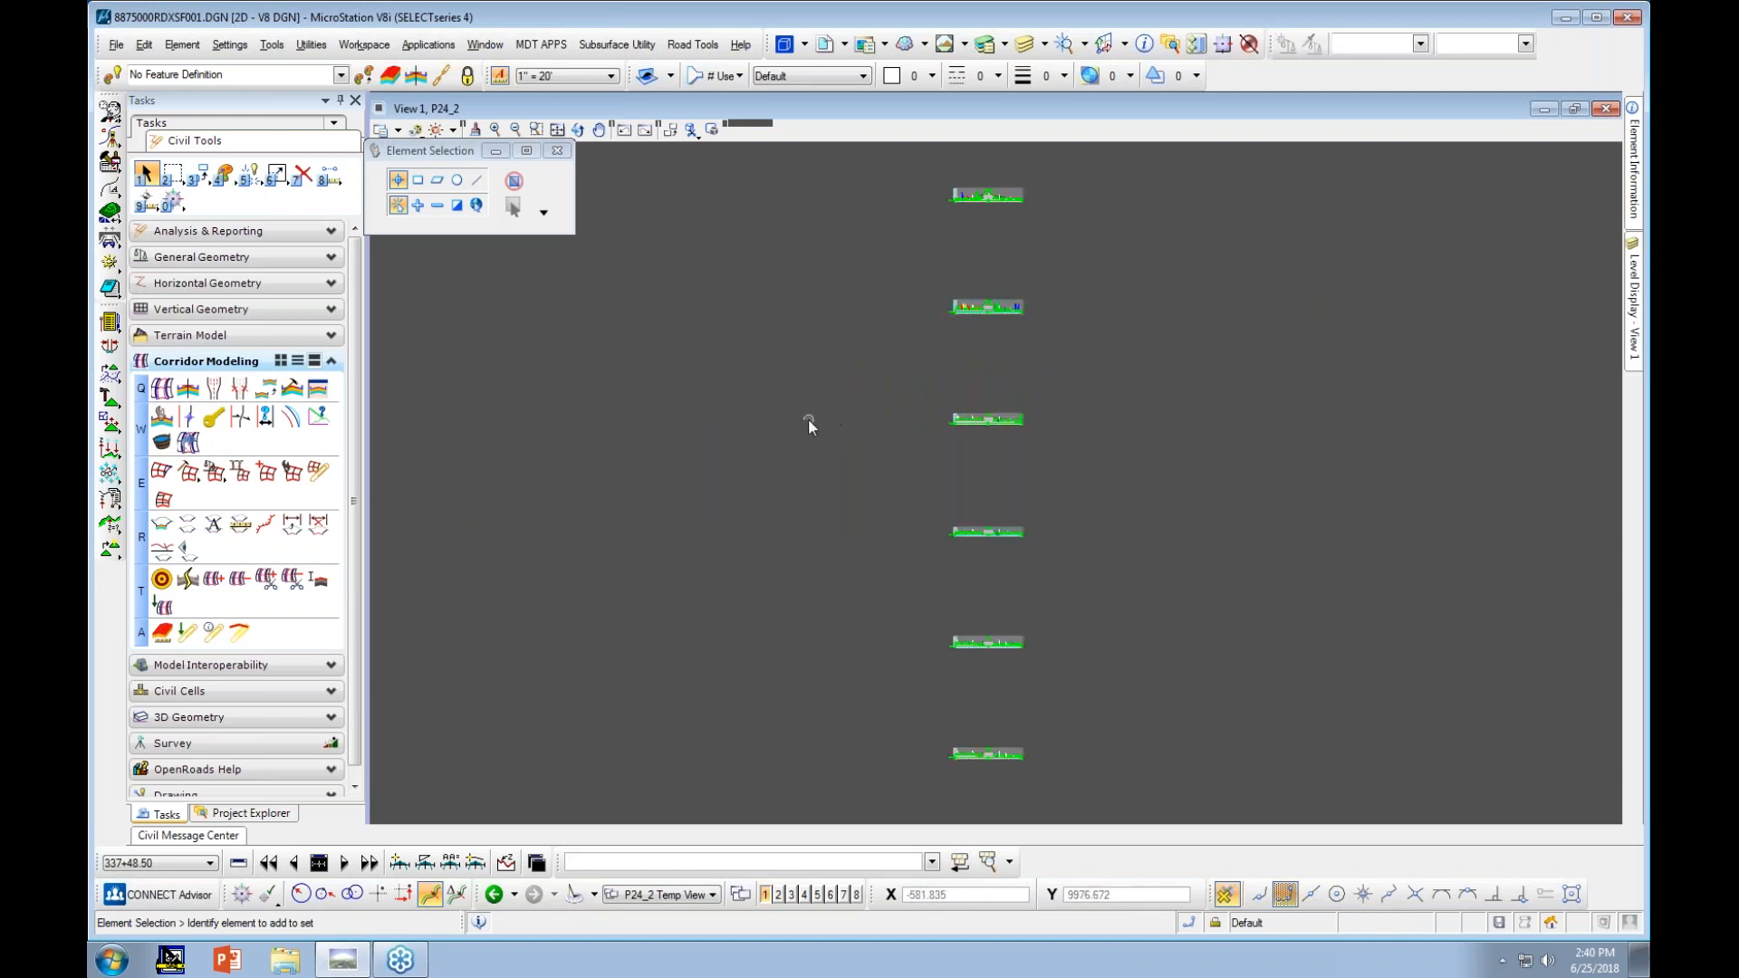
scroll(731, 428, "down", 3)
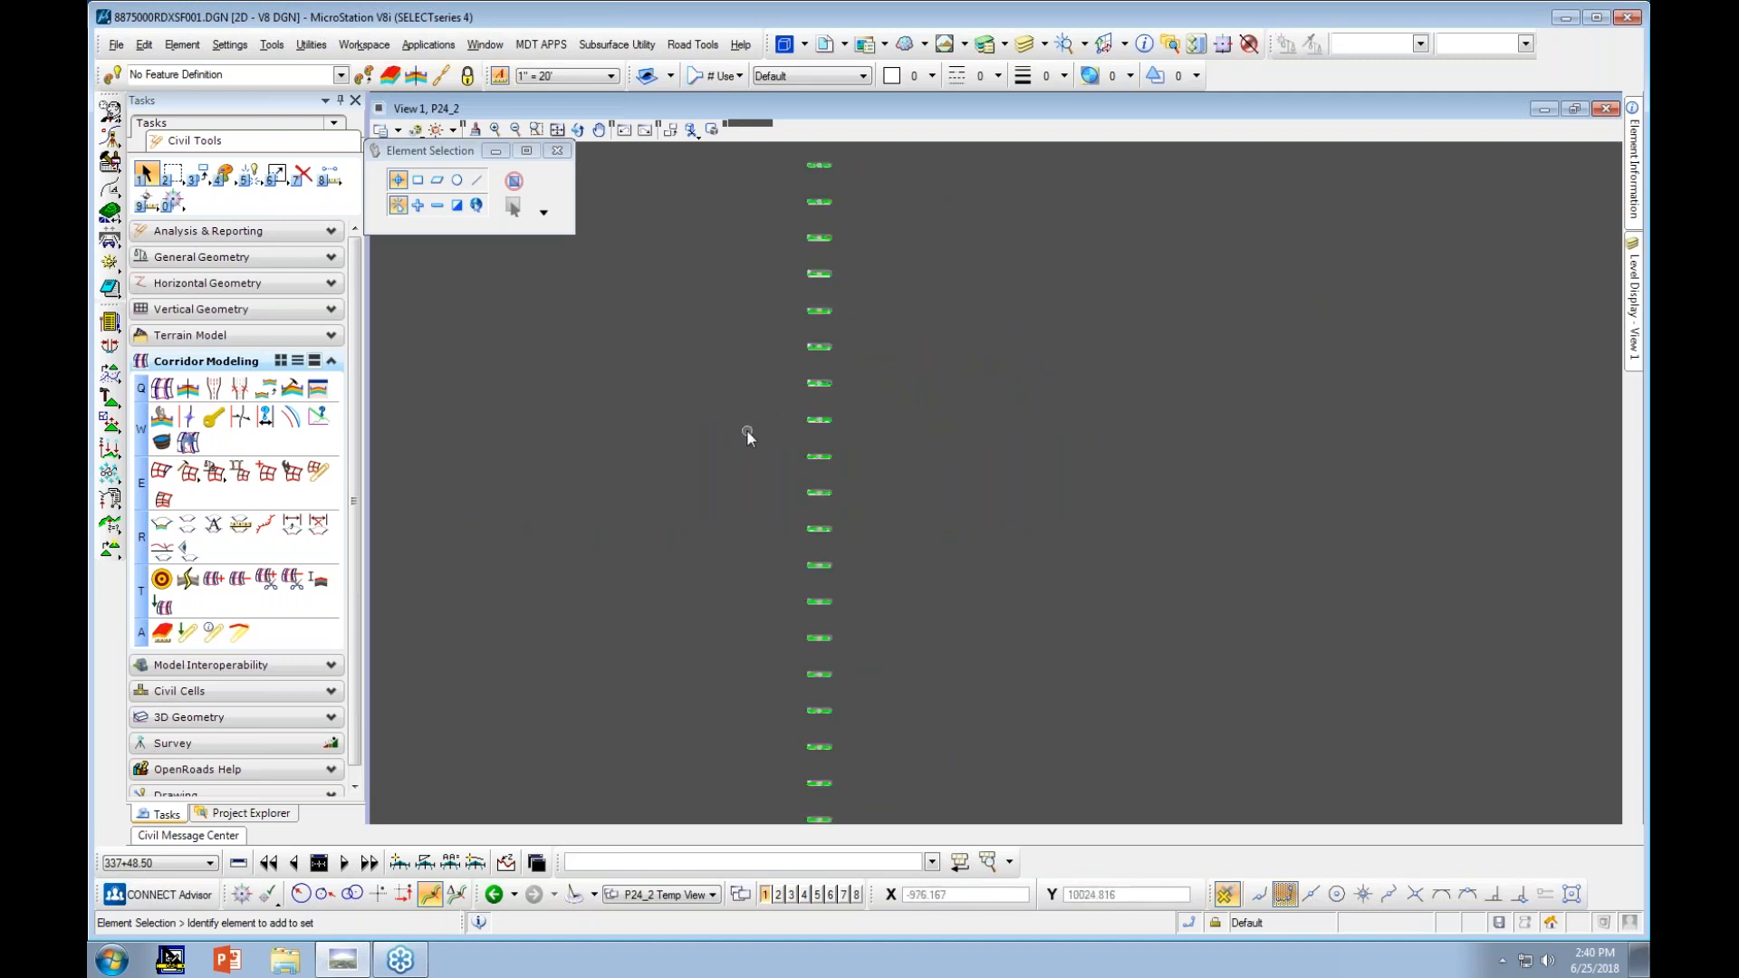
scroll(752, 409, "down", 3)
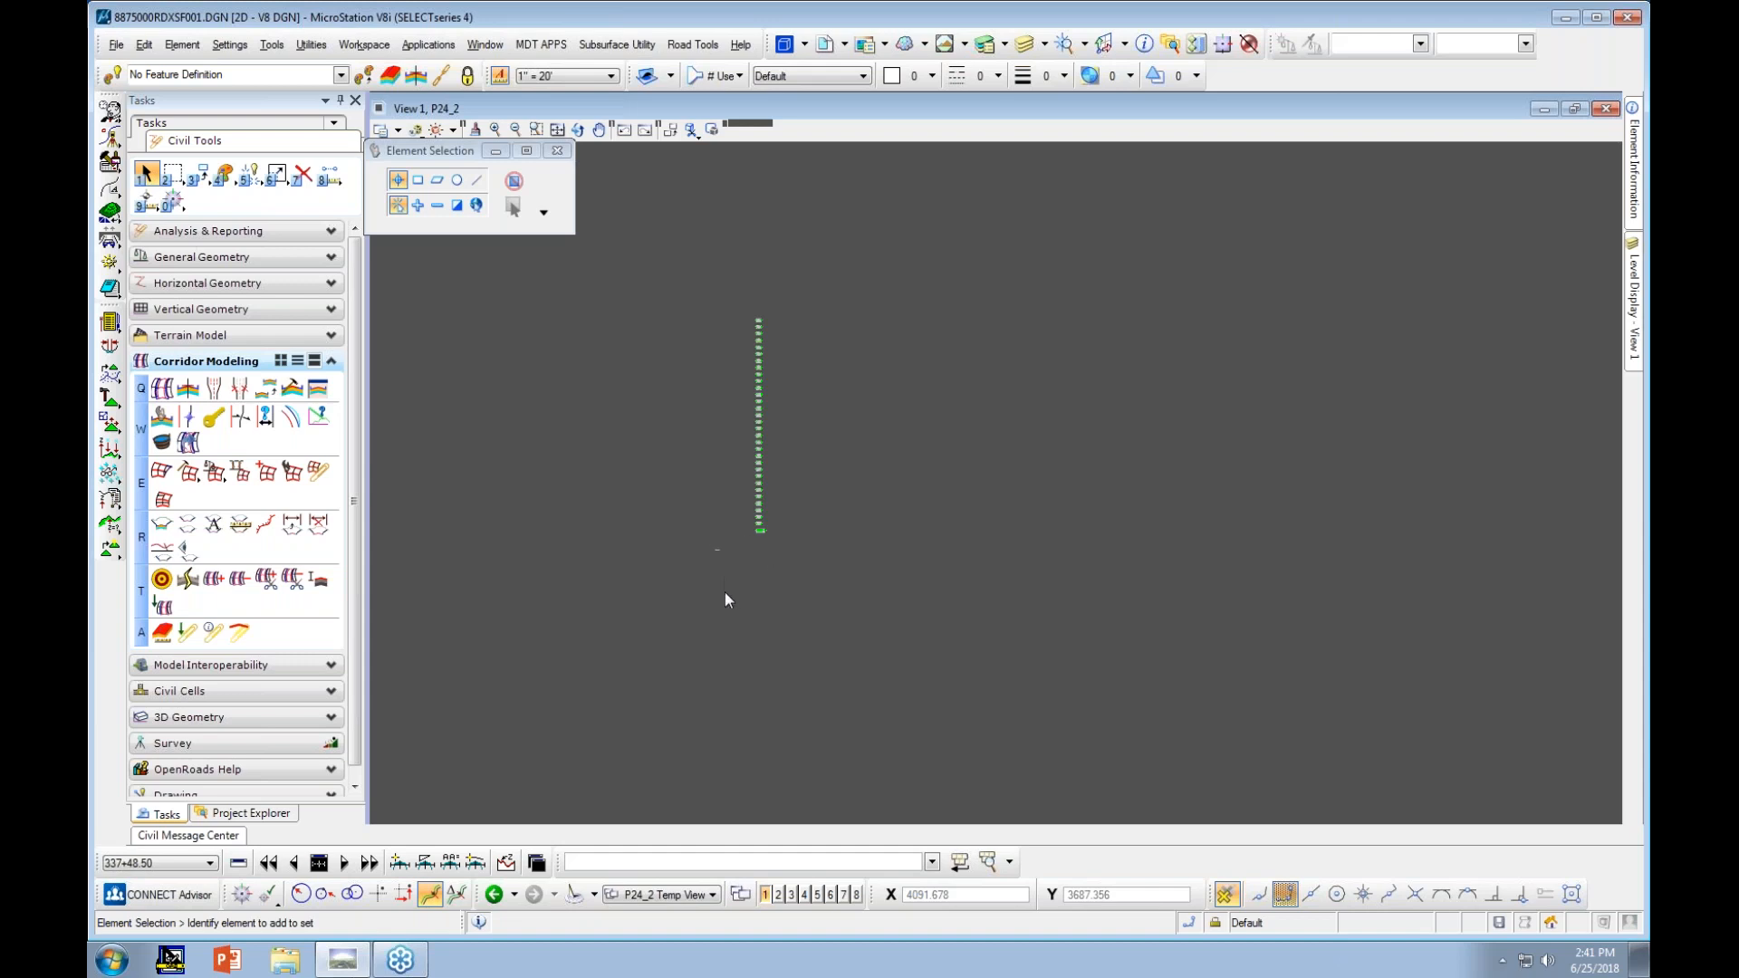
scroll(754, 531, "up", 10)
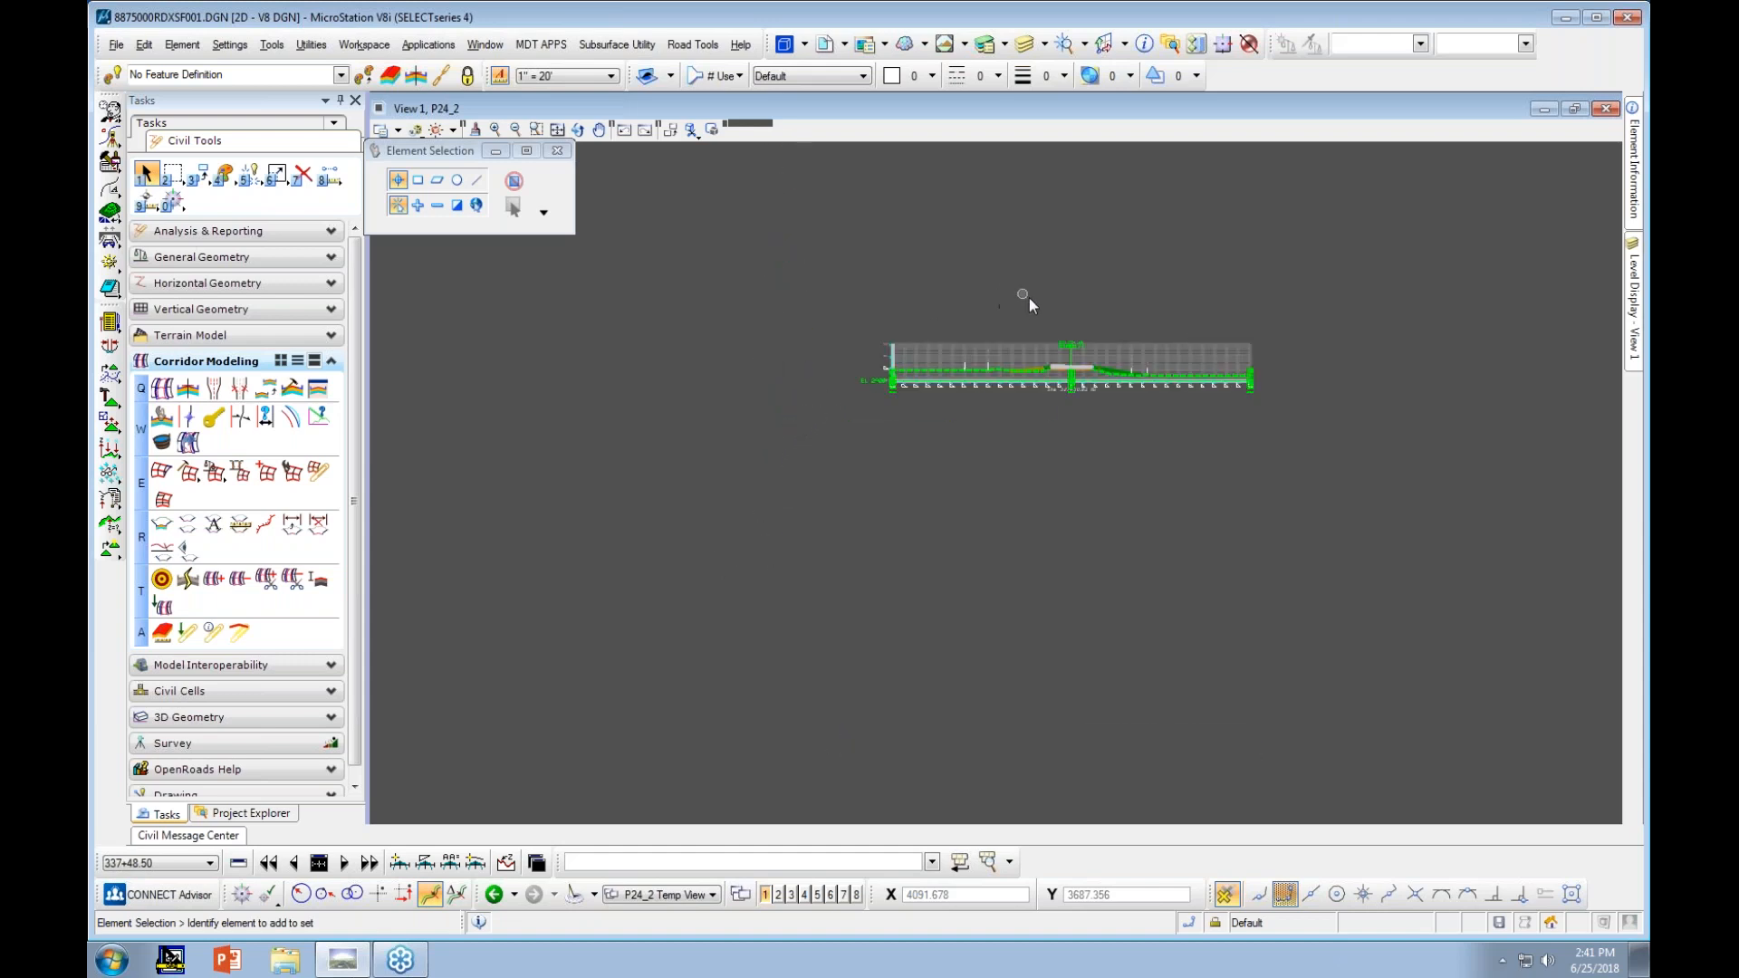
scroll(1015, 295, "up", 5)
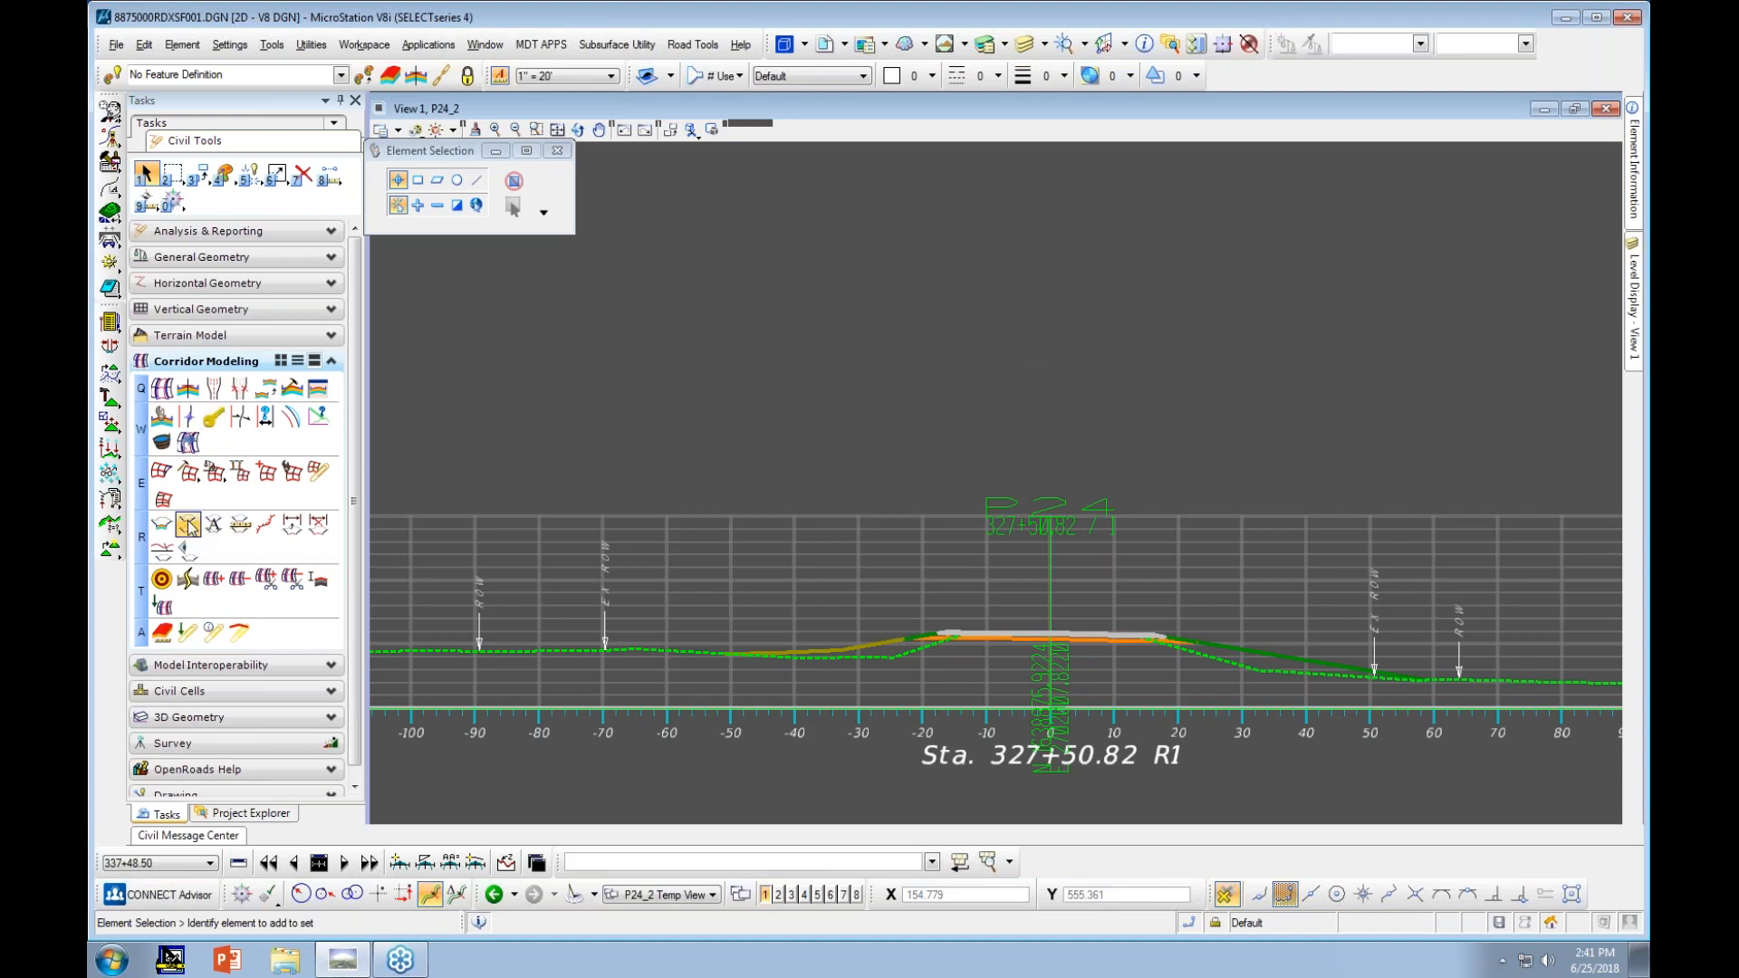
Start Annotate Cross Section for P24_2 and load the Object - Off/Elev/Slope preference
left_click(223, 537)
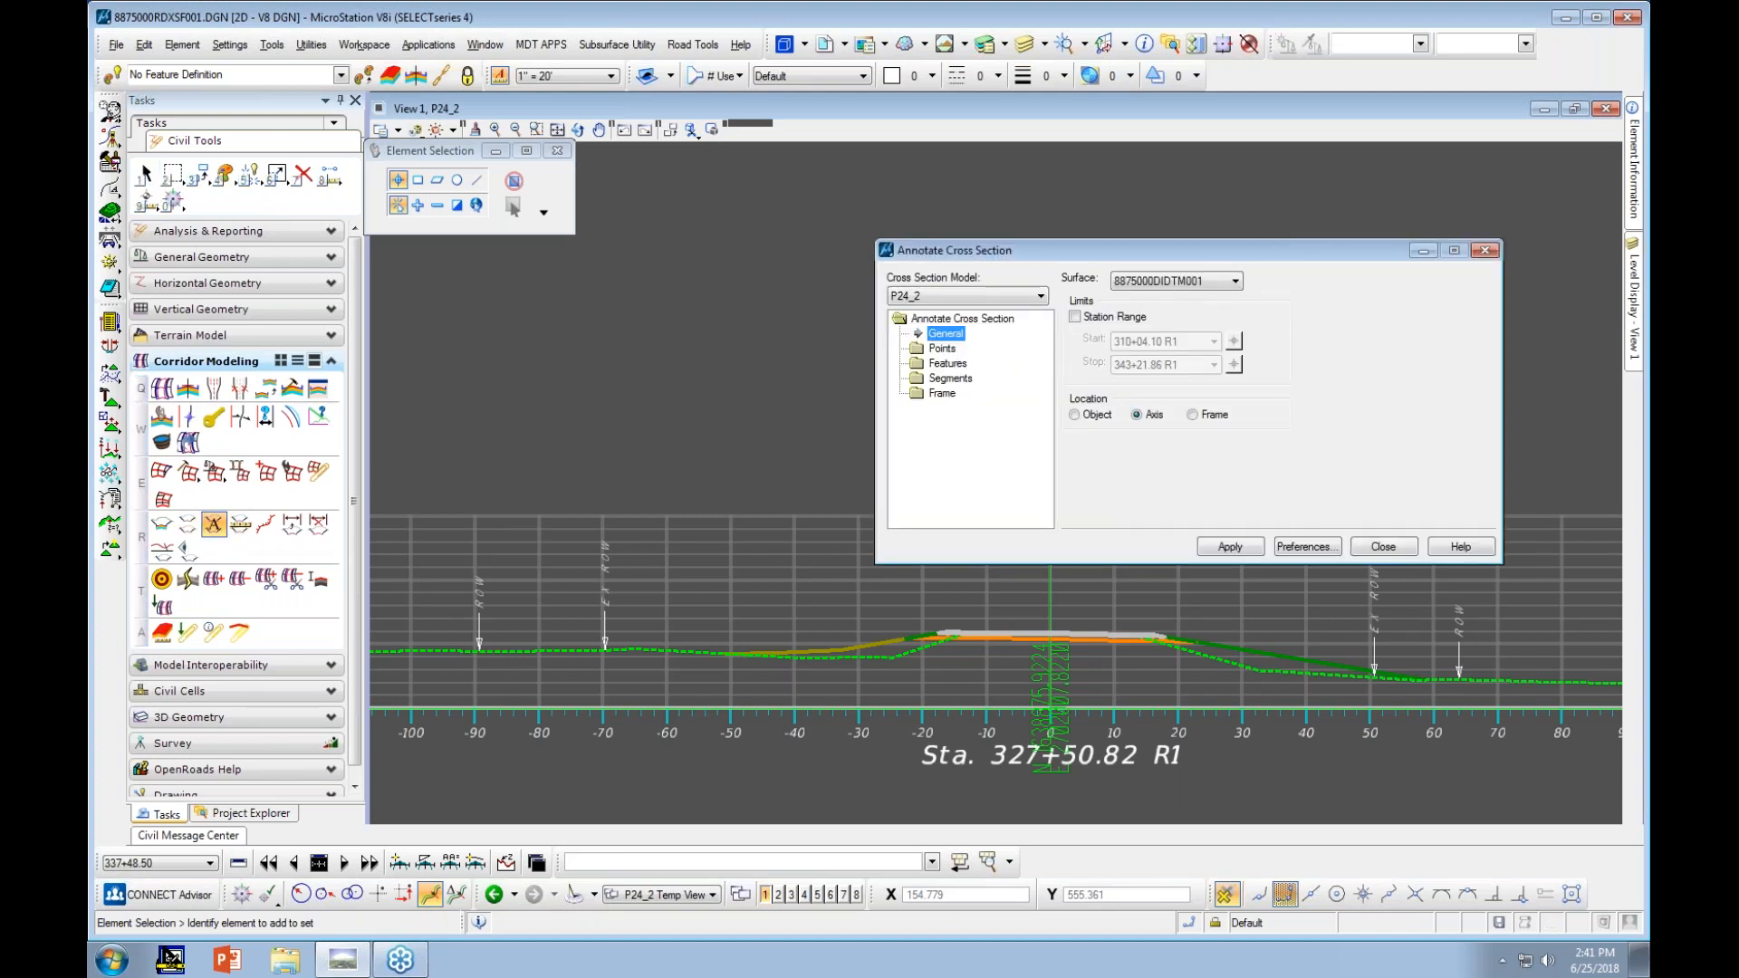
left_click(1305, 546)
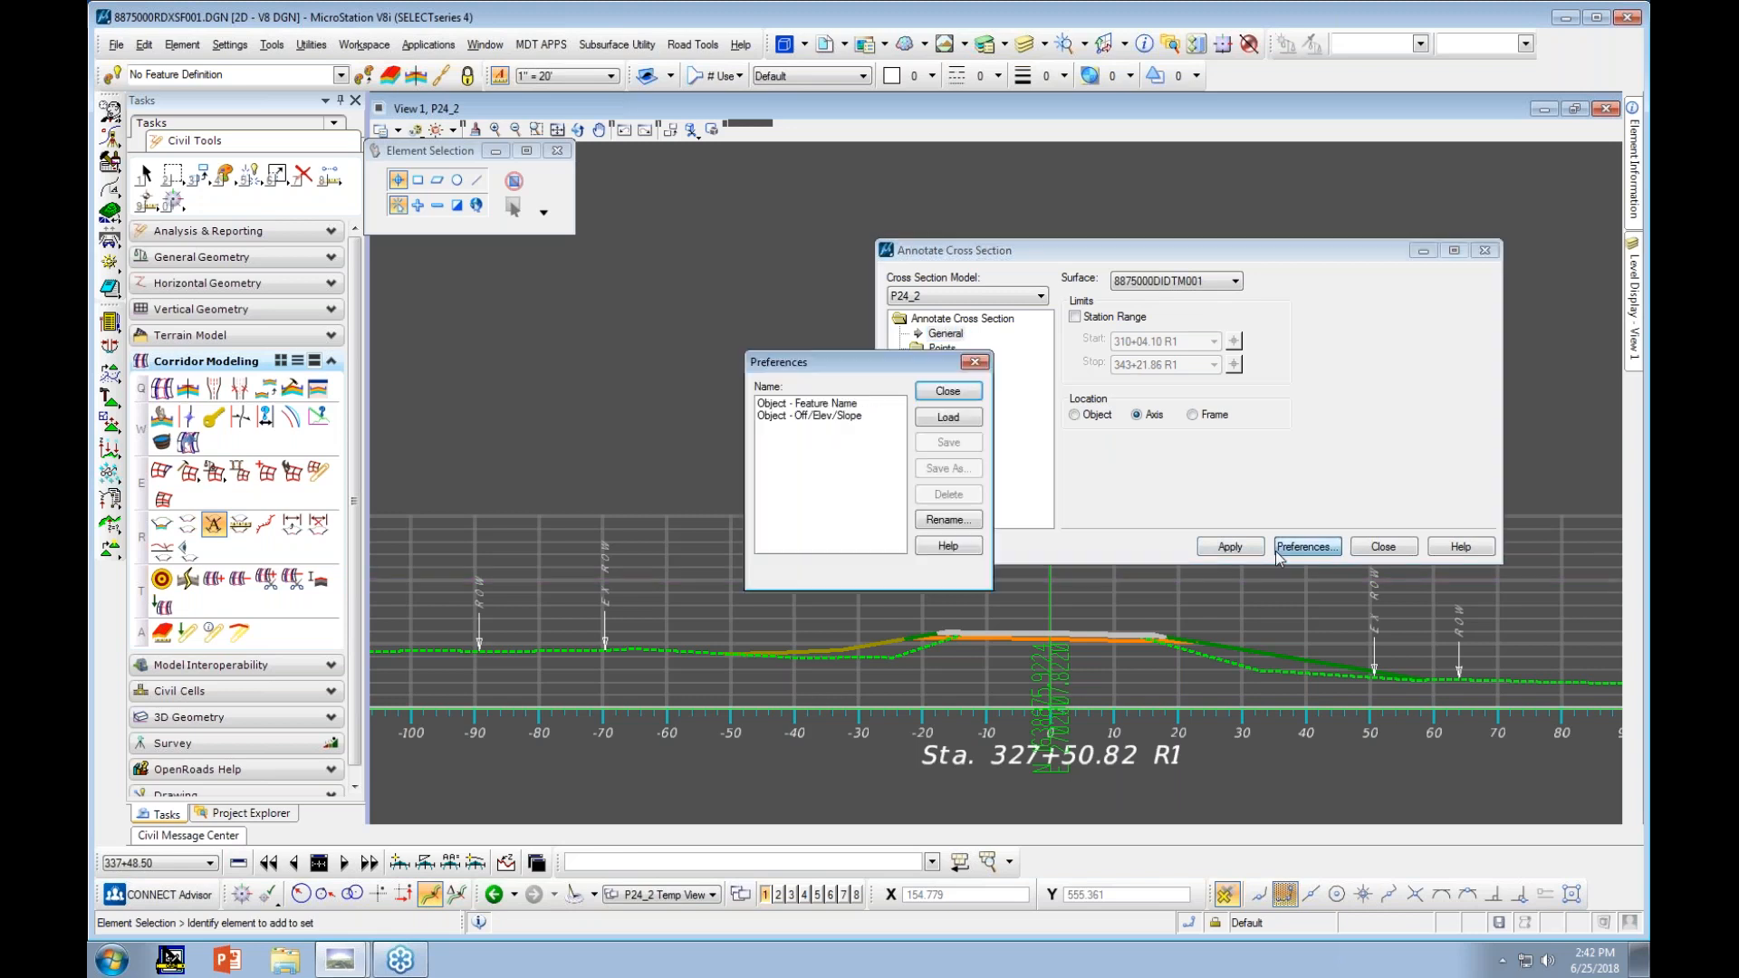
left_click(842, 416)
left_click(949, 416)
left_click(947, 388)
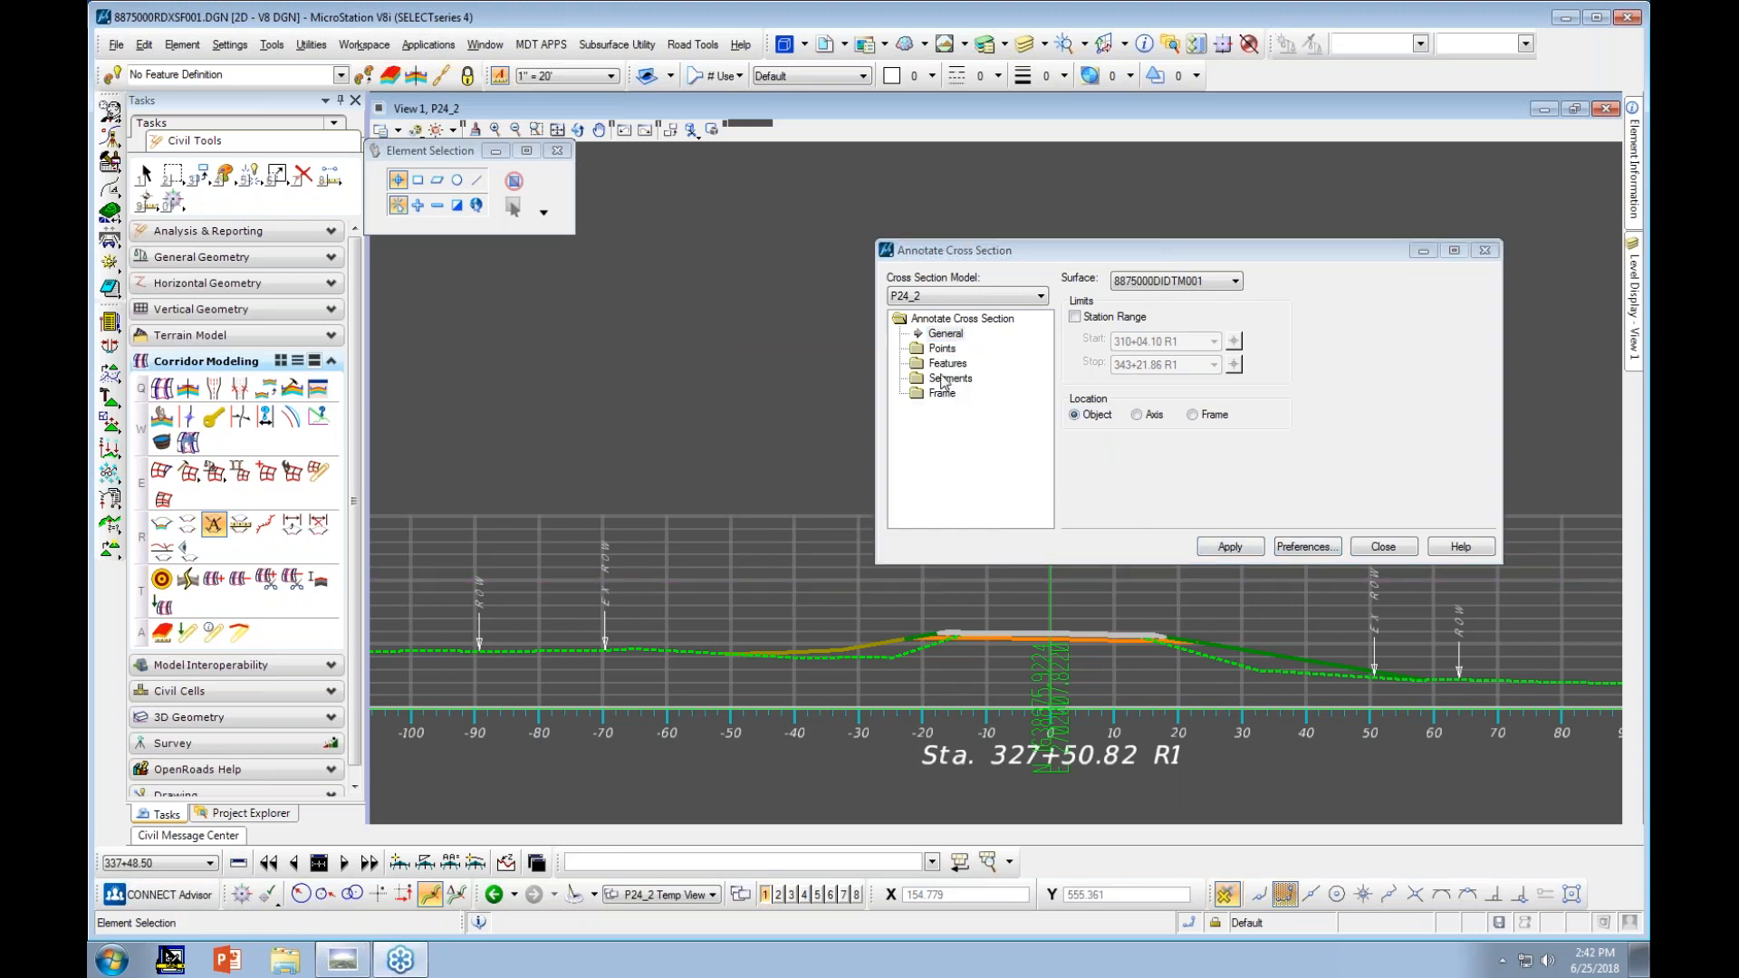
Among the crossing features to annotate, select EAST.L embankment fill limit, WEST.L excavation cut limit, ditch bottom and foreslope, and both corridors' L hinge and Surf-Inslp Top
left_click(938, 349)
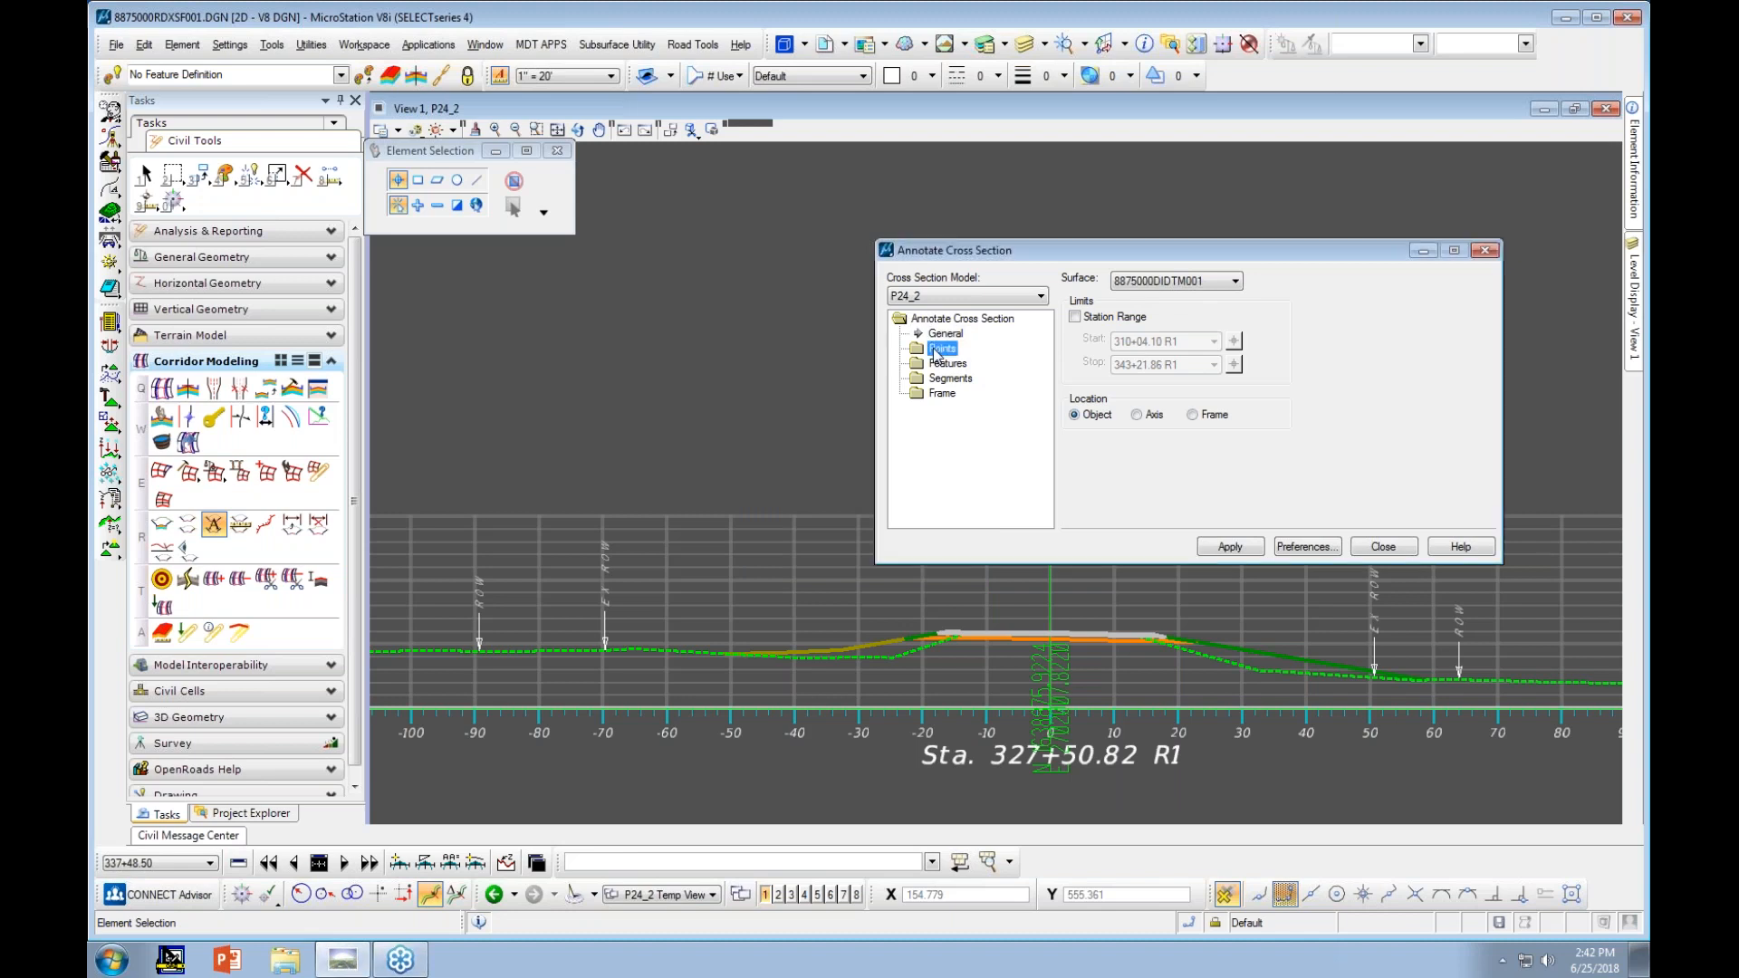
left_click(941, 364)
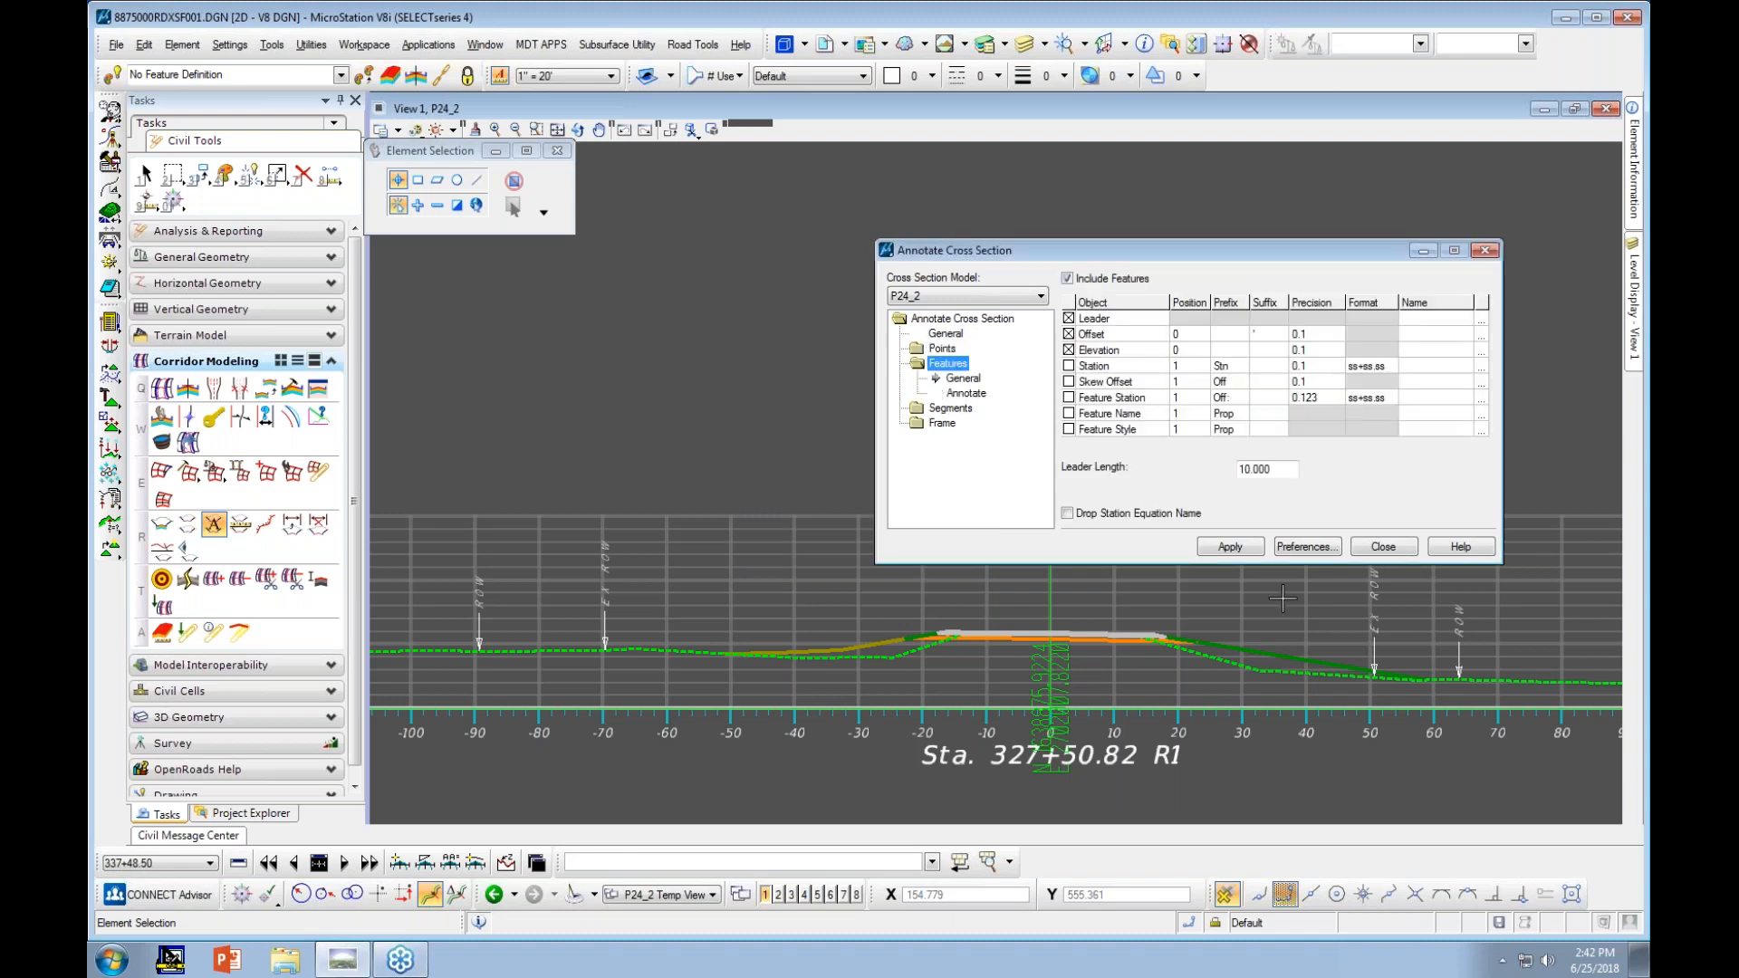
left_click(953, 396)
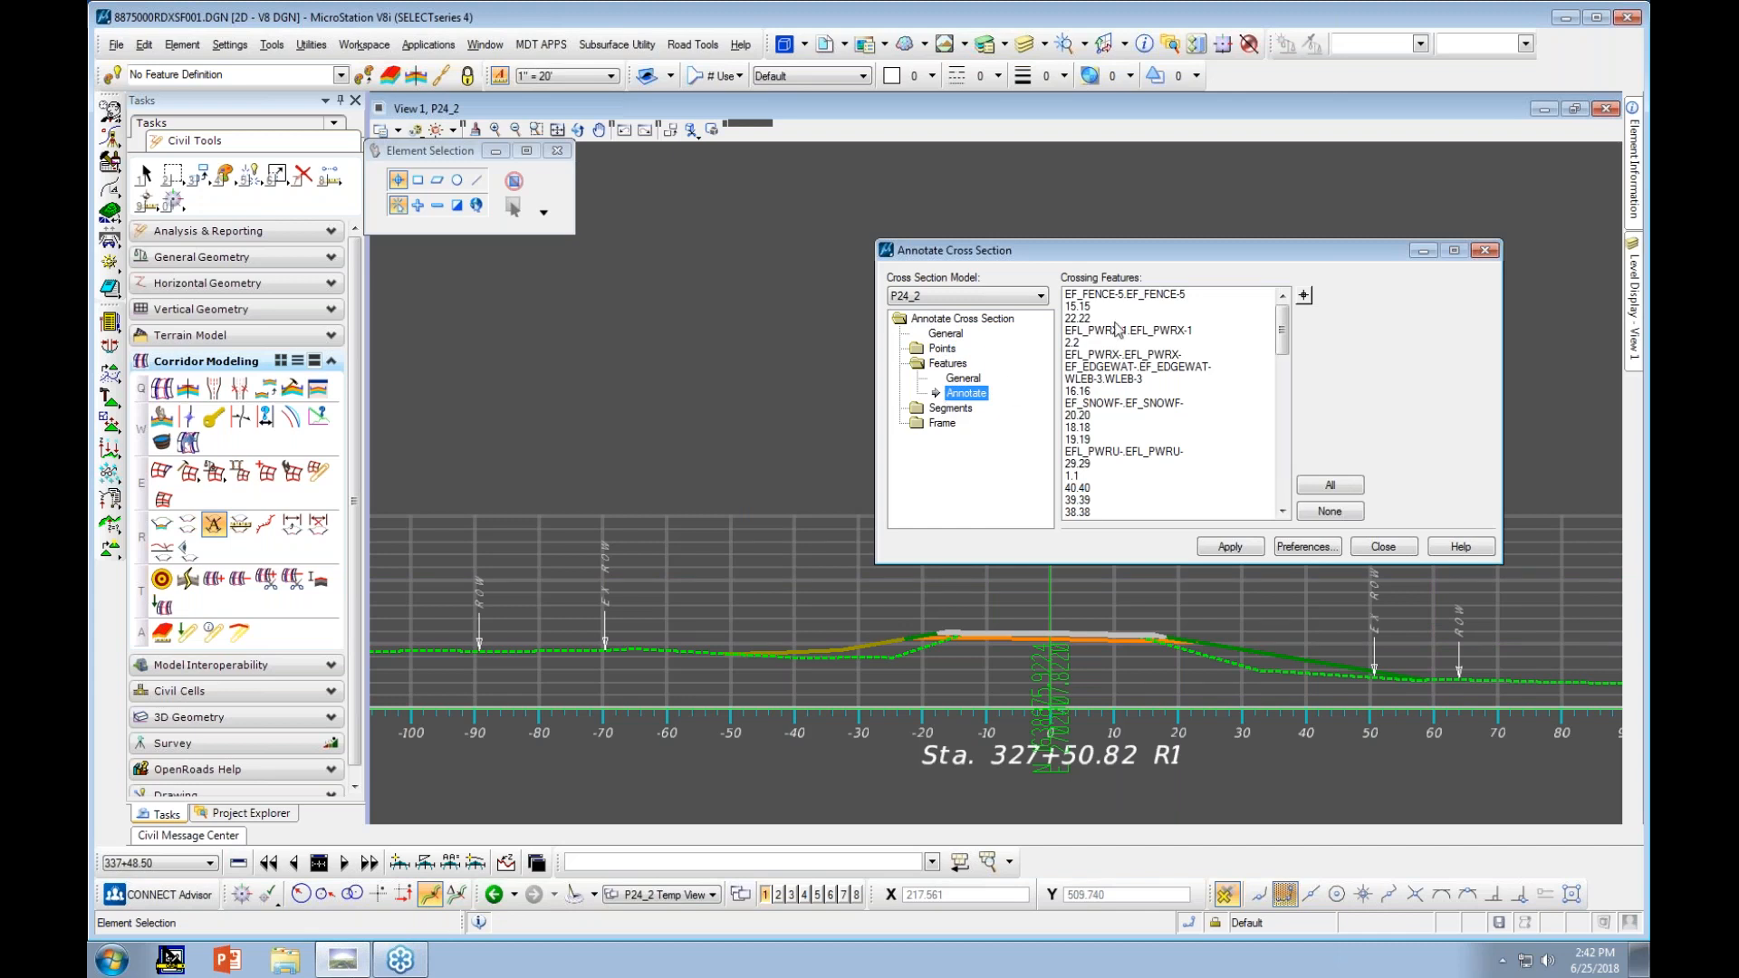
left_click_drag(1282, 336, 1285, 368)
left_click(1168, 402)
scroll(1162, 319, "down", 1)
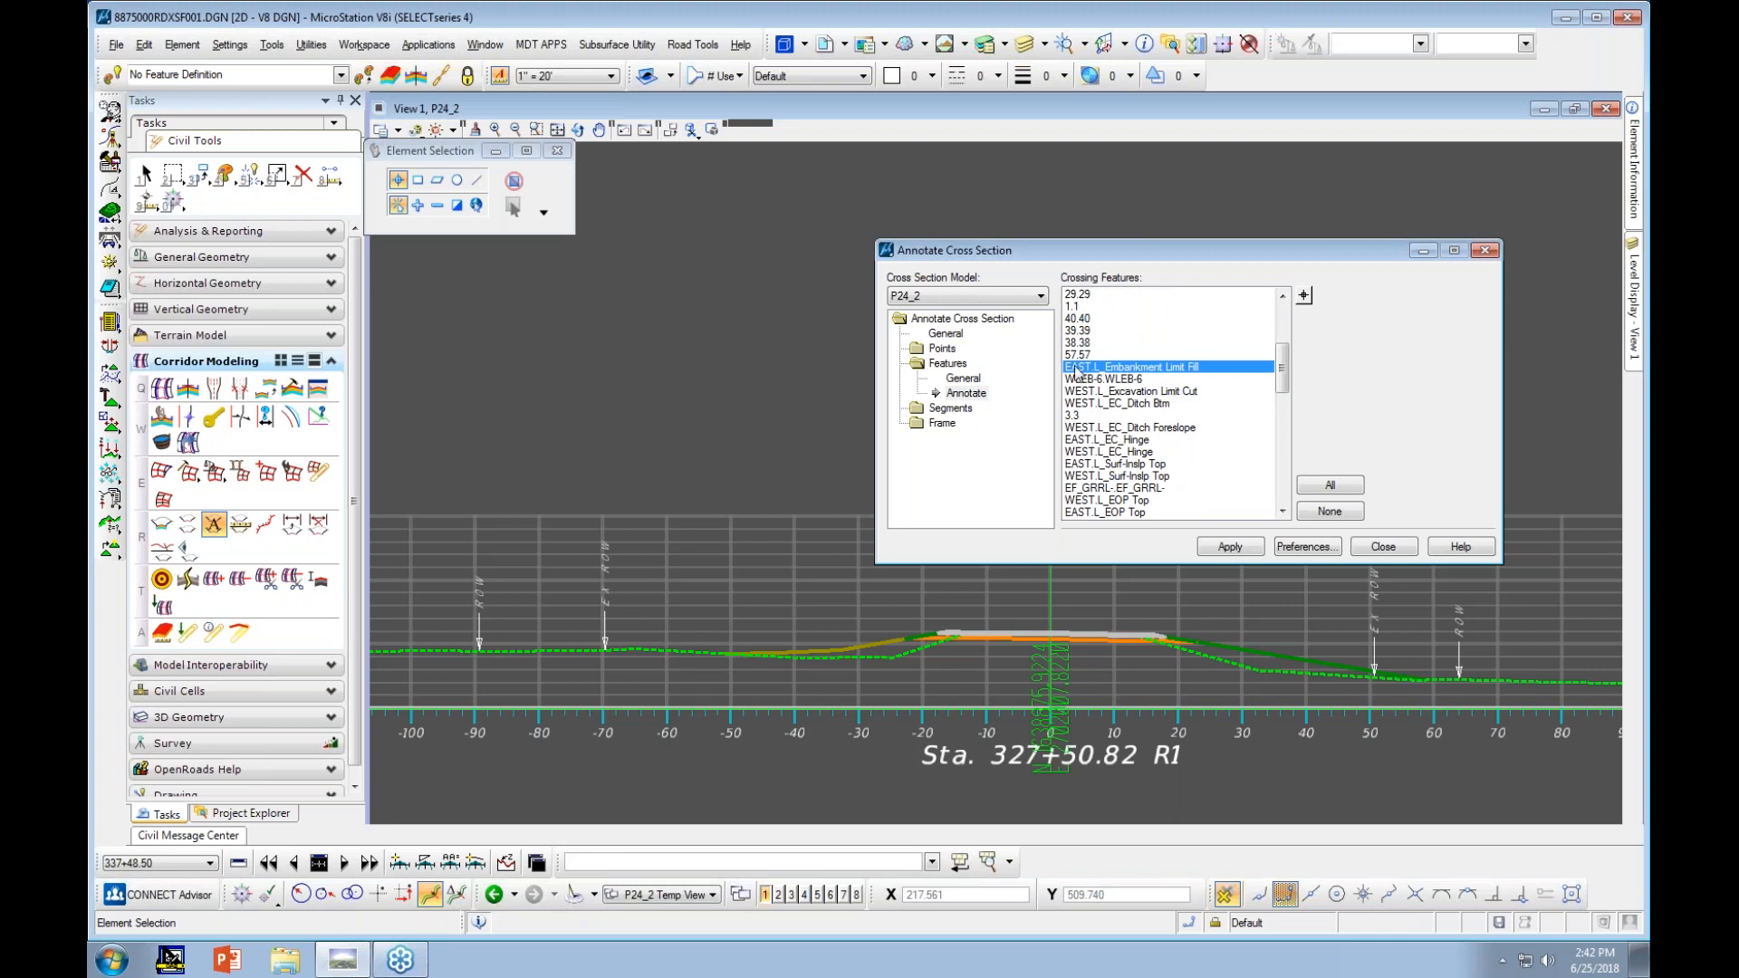
left_click(1078, 391, "ctrl")
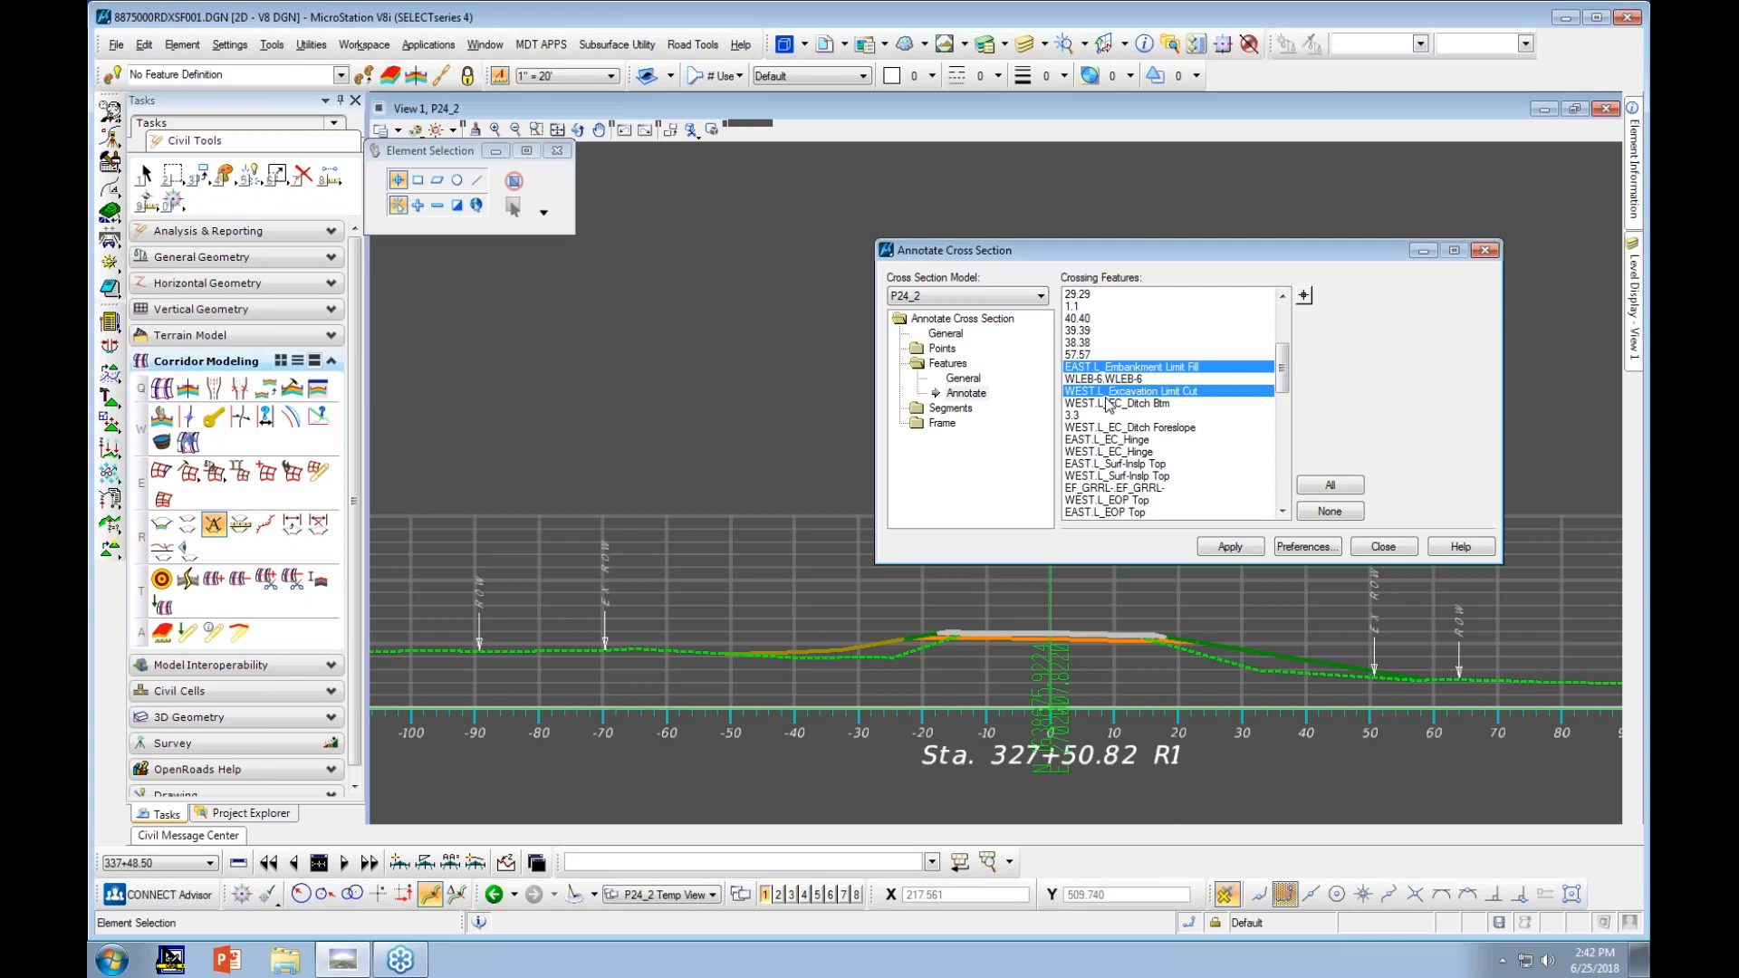
left_click(1112, 404, "ctrl")
left_click_drag(1109, 430, 1126, 477, "ctrl")
scroll(1126, 492, "up", 1)
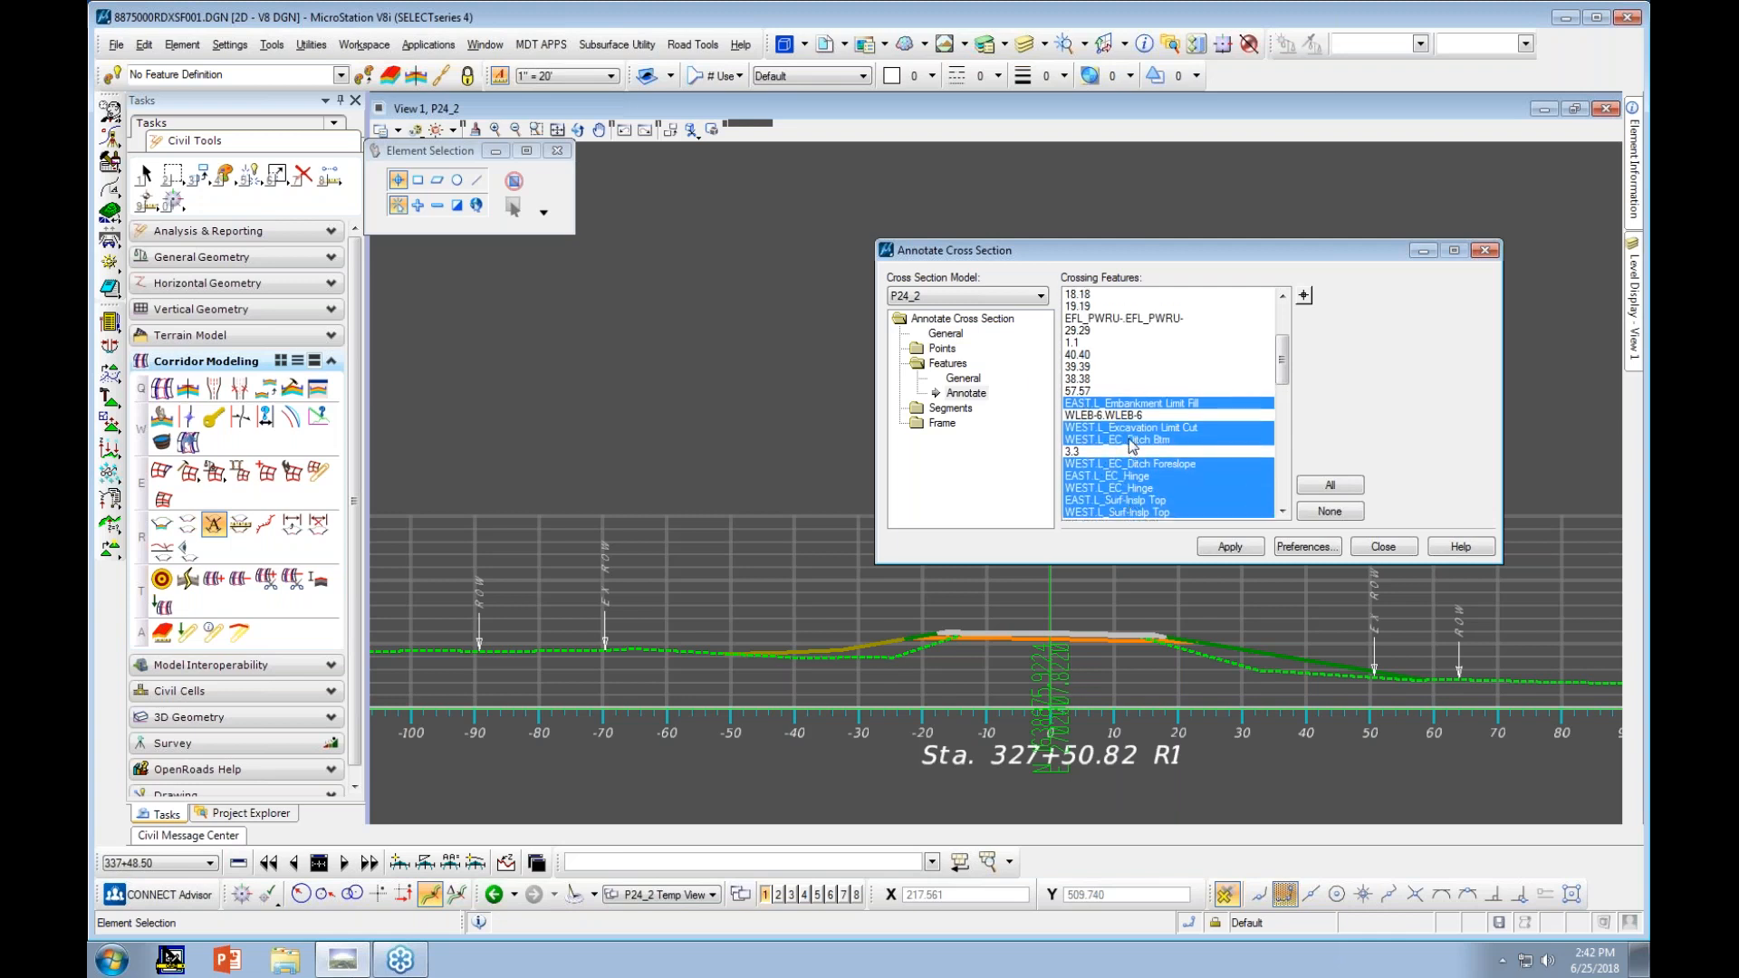
Add both corridors' centerlines and R EOS Top, EOP Top and hinges, plus WEST.R ditch foreslope, leaving out the R Surf-Inslp Top features
scroll(1133, 445, "down", 4)
left_click_drag(1137, 392, 1157, 512, "ctrl")
scroll(1138, 428, "down", 2)
scroll(1136, 429, "down", 1)
scroll(1171, 426, "down", 3)
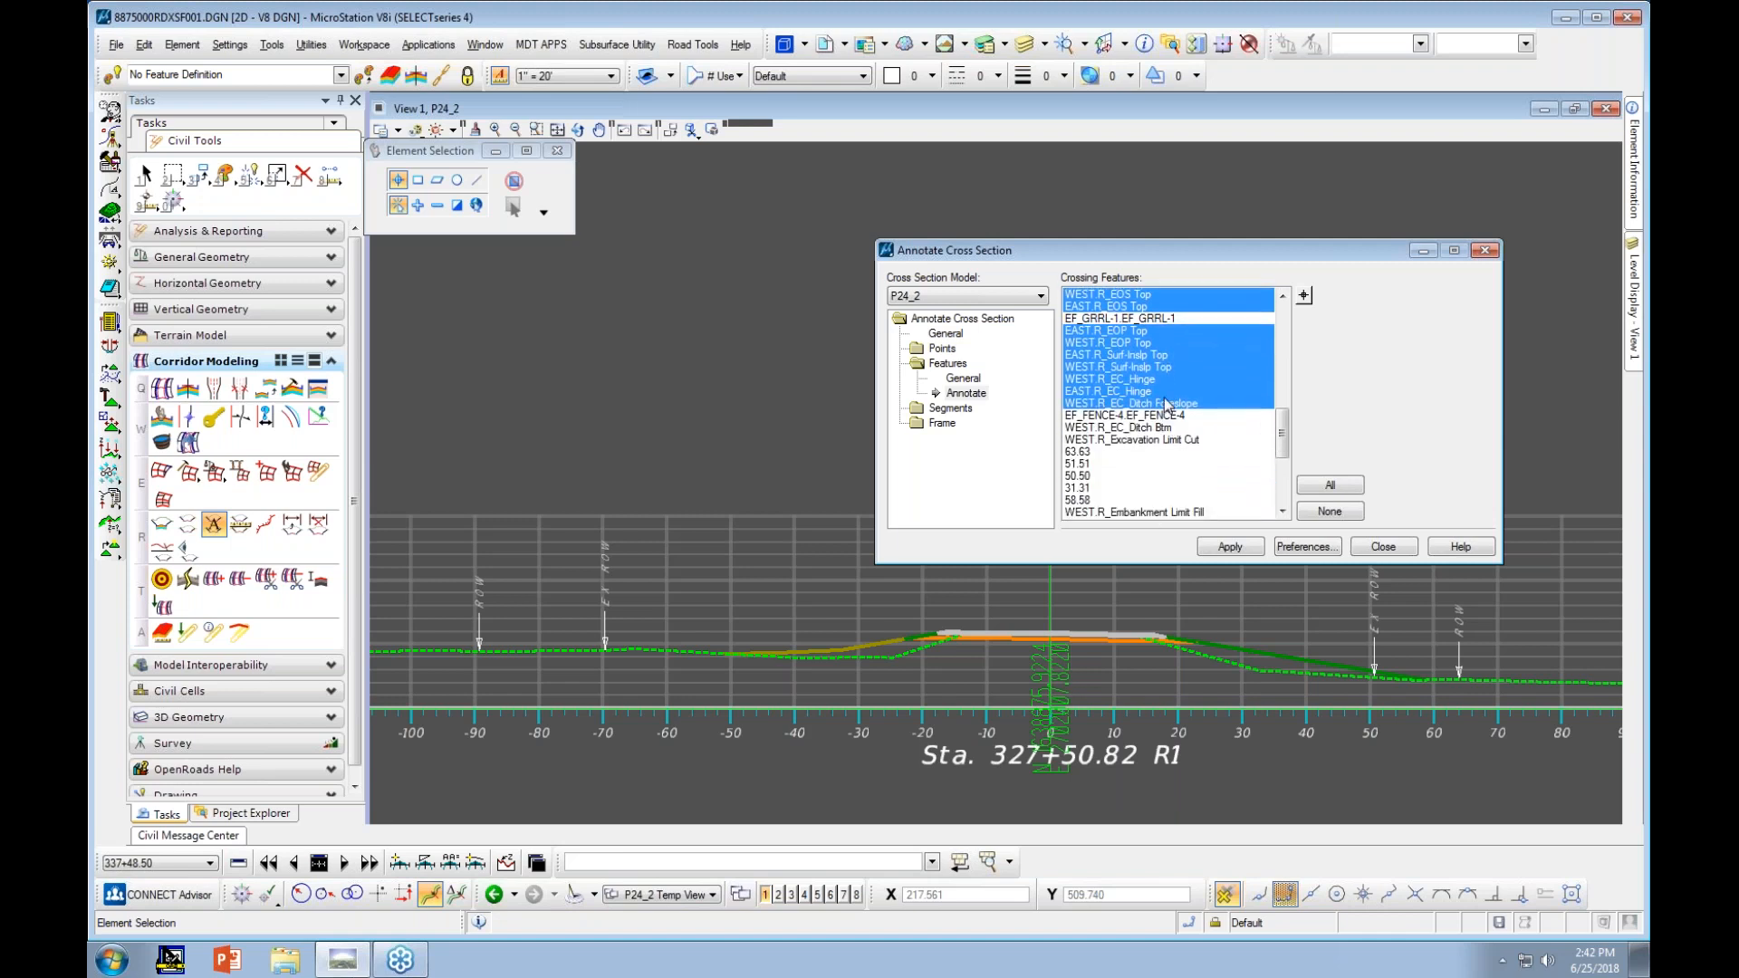
left_click_drag(1139, 358, 1144, 393, "ctrl")
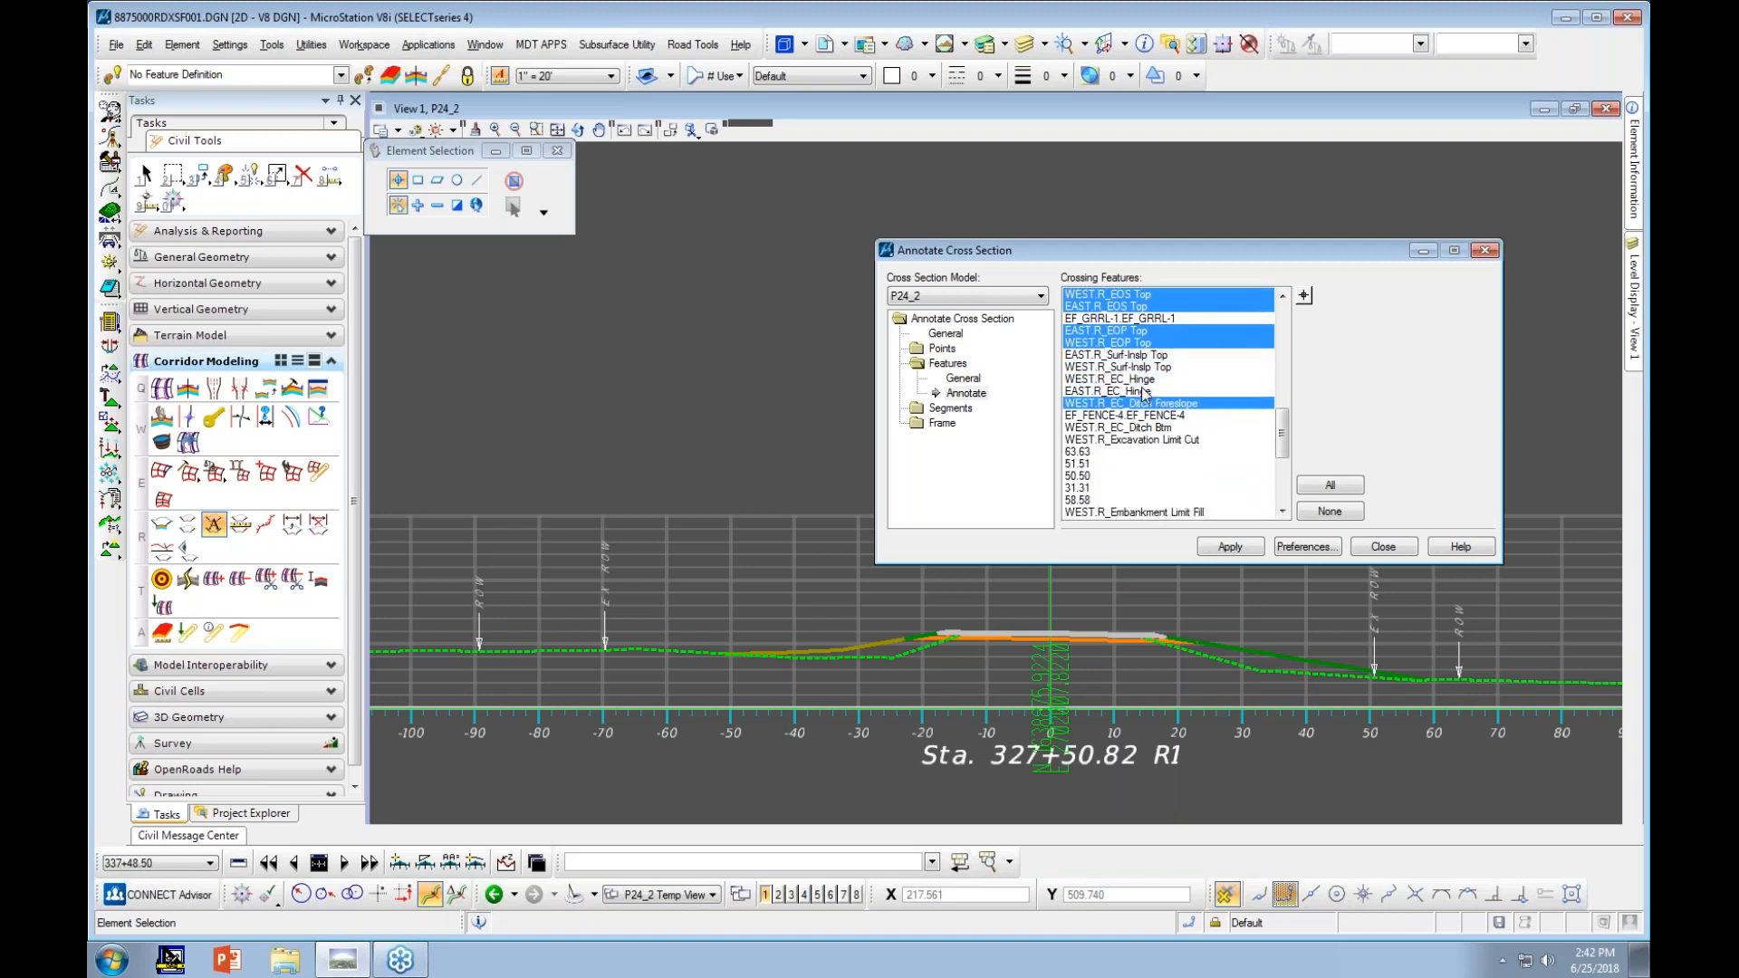
left_click(1134, 392, "ctrl")
left_click(1132, 379, "ctrl")
scroll(1368, 553, "up", 1)
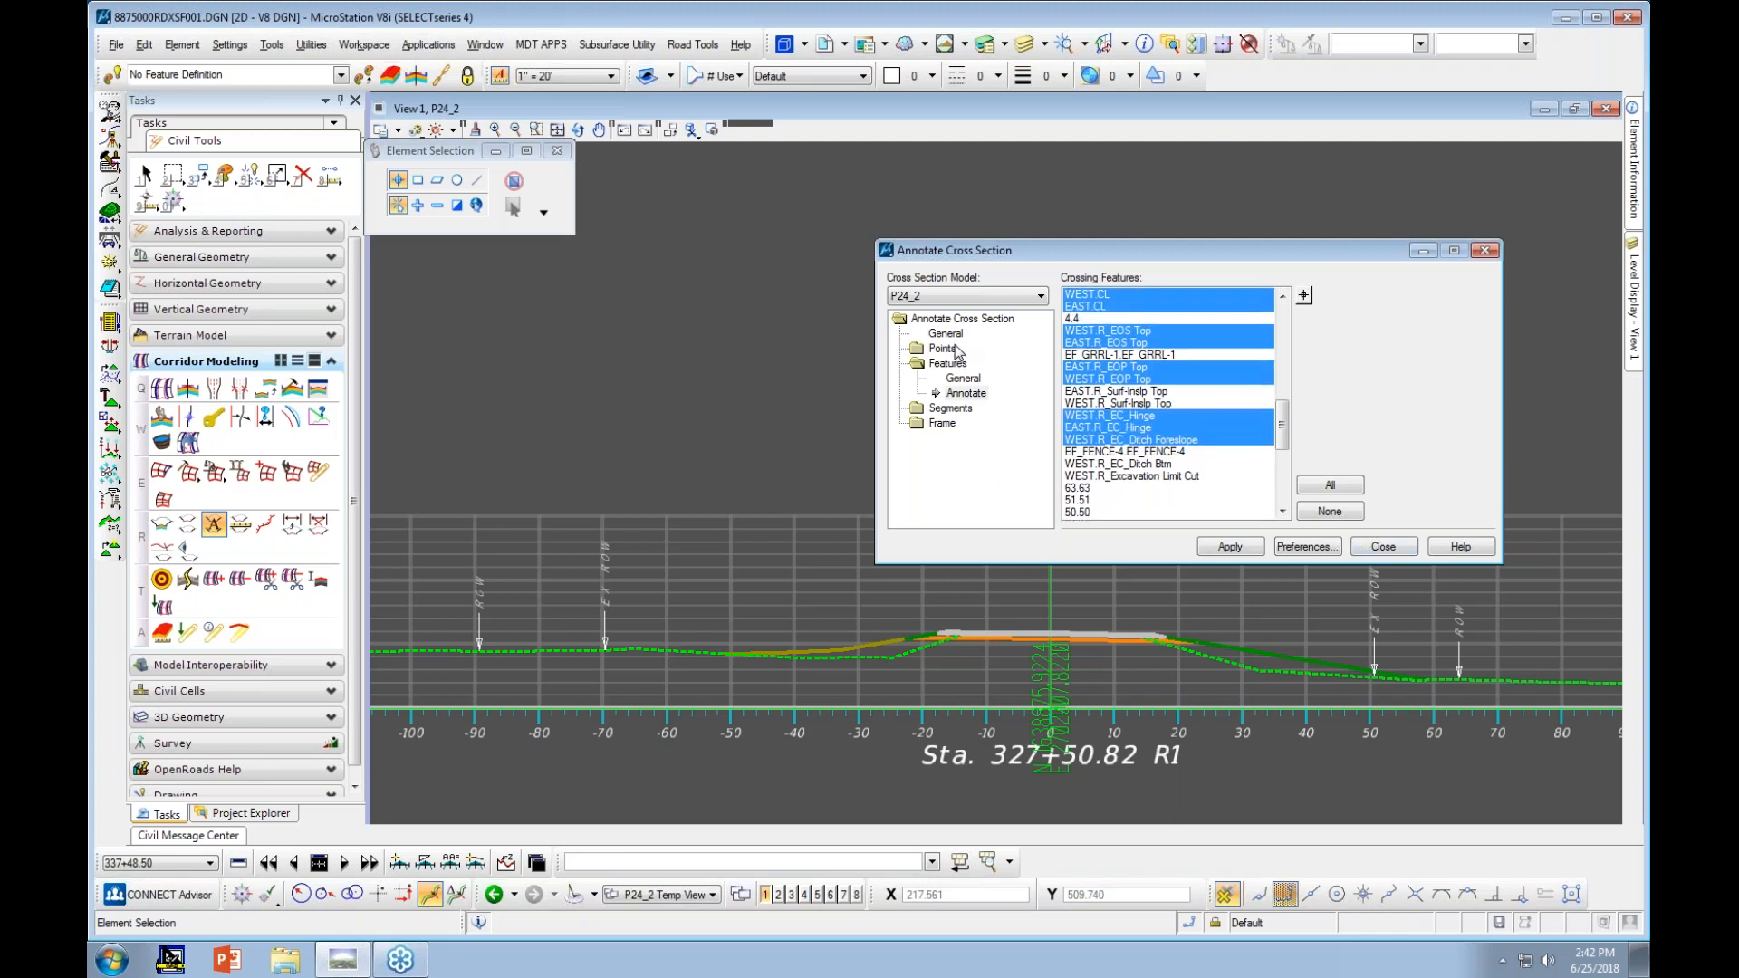
Add WEST.R ditch bottom, WEST.R excavation cut limit and both corridors' R embankment fill limits, and apply the annotation to the P24_2 sections
scroll(942, 603, "up", 1)
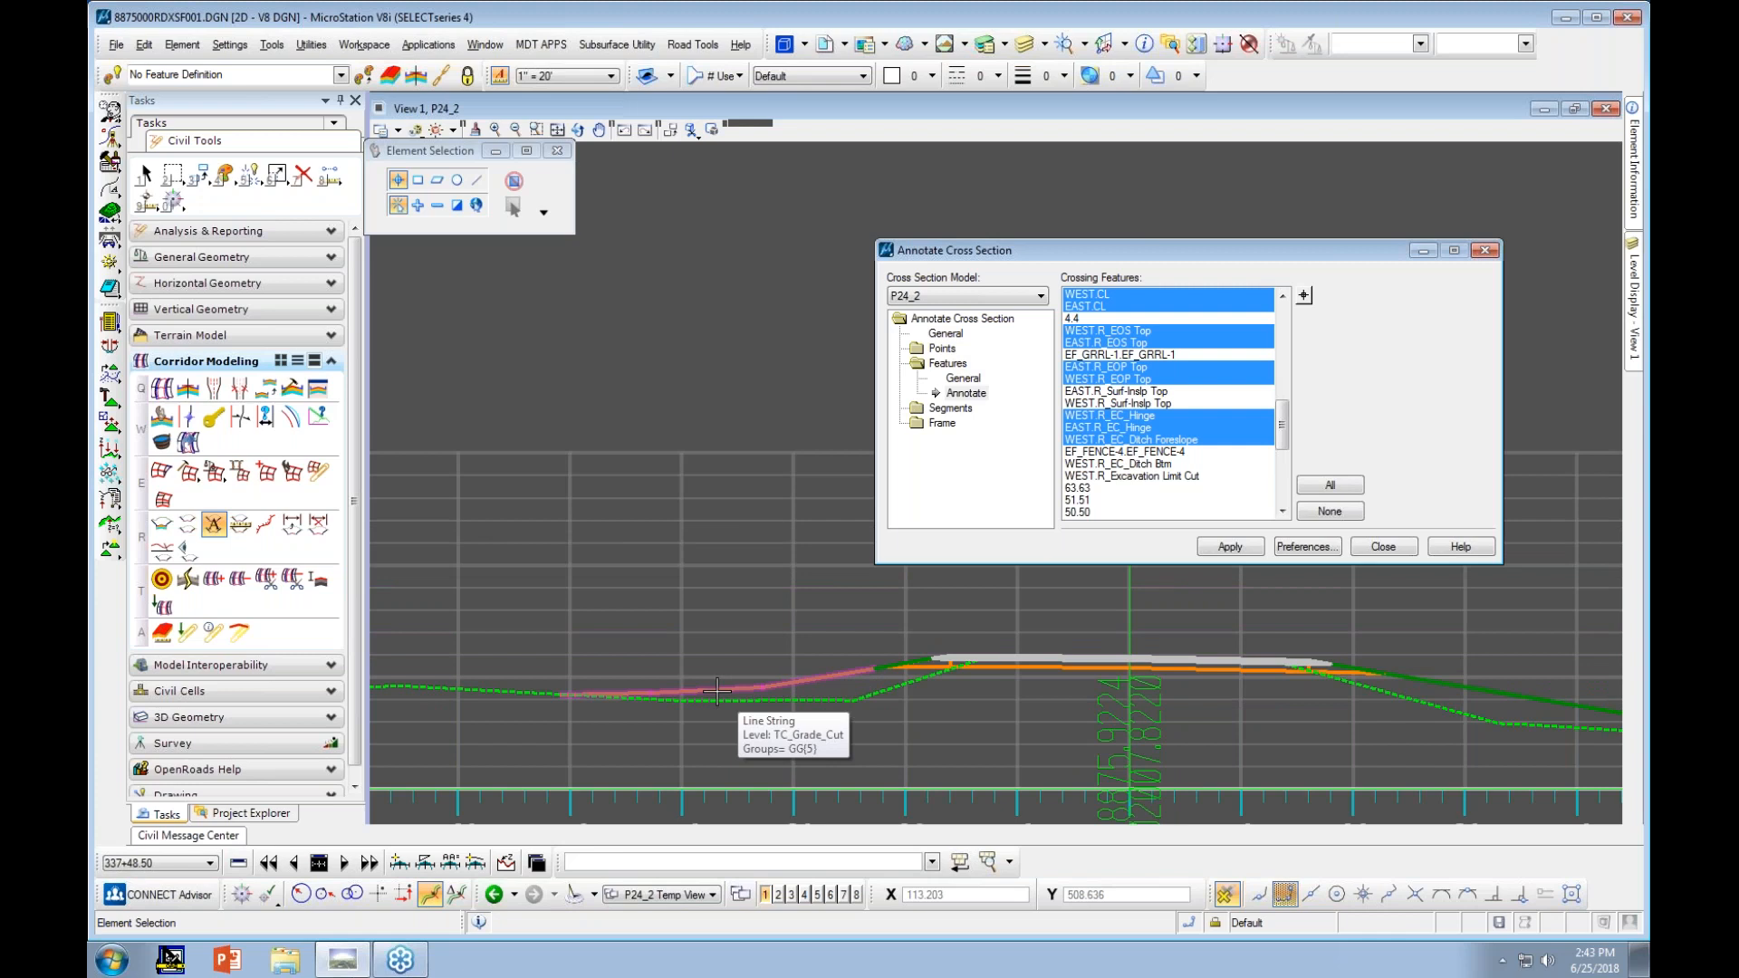
scroll(675, 614, "down", 1)
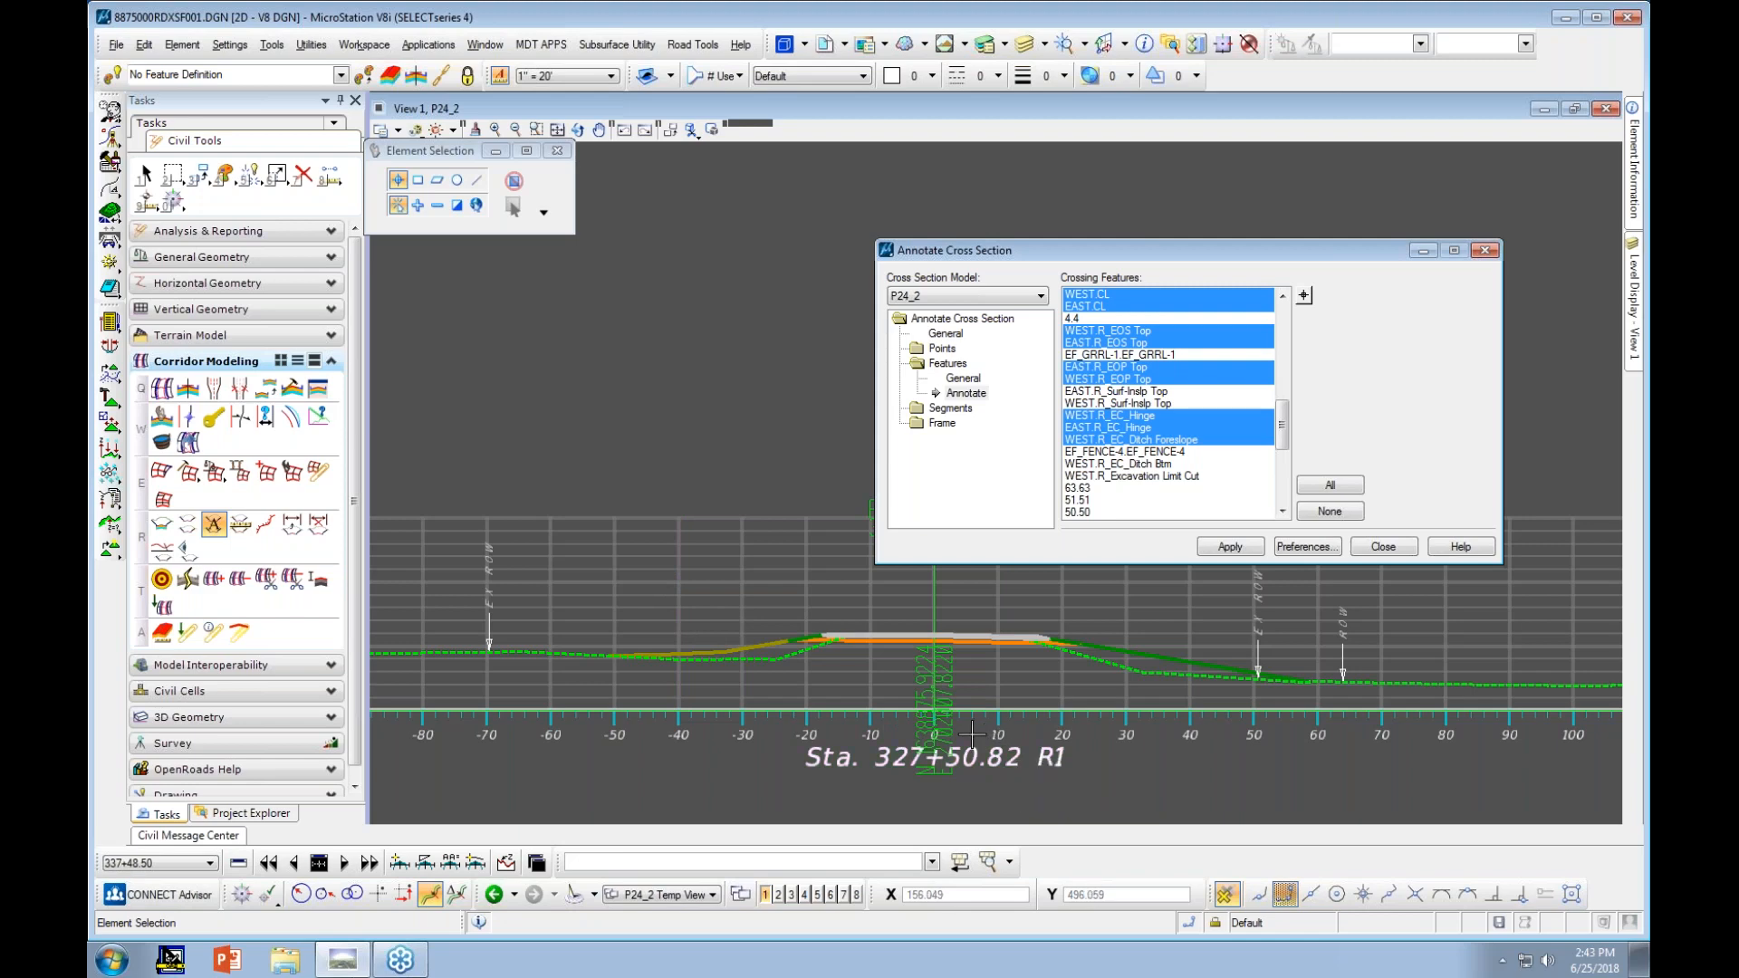
scroll(687, 652, "up", 3)
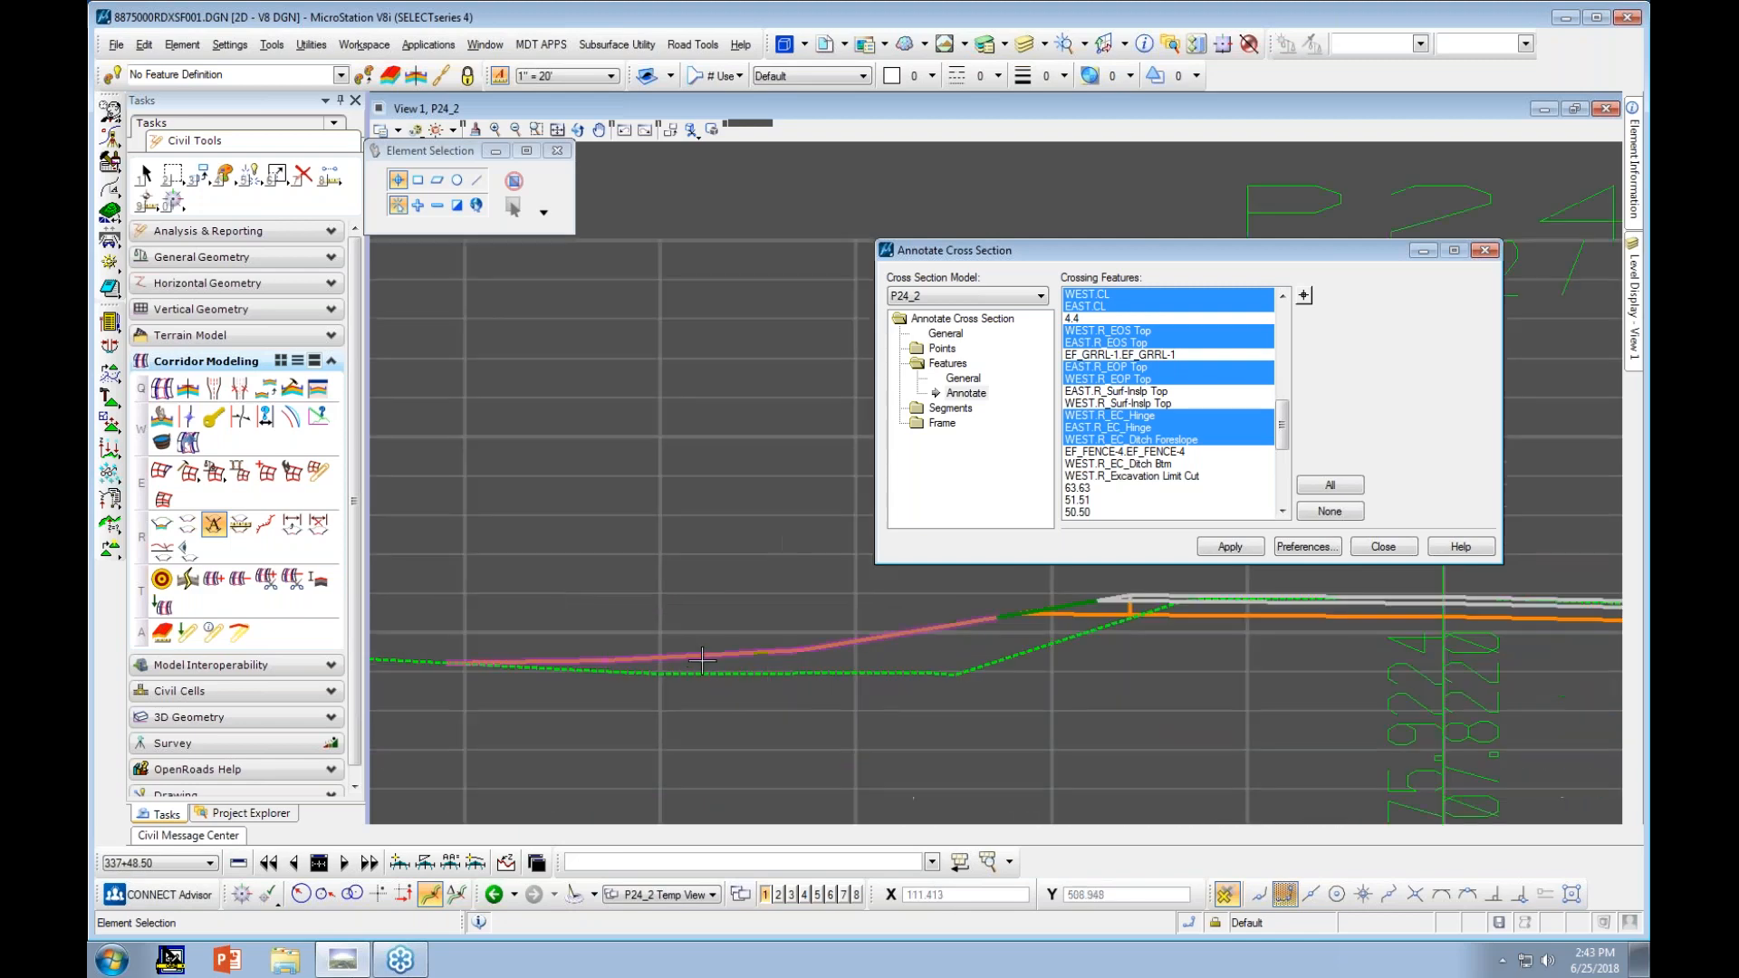
left_click(344, 862)
left_click(344, 862)
left_click(344, 862)
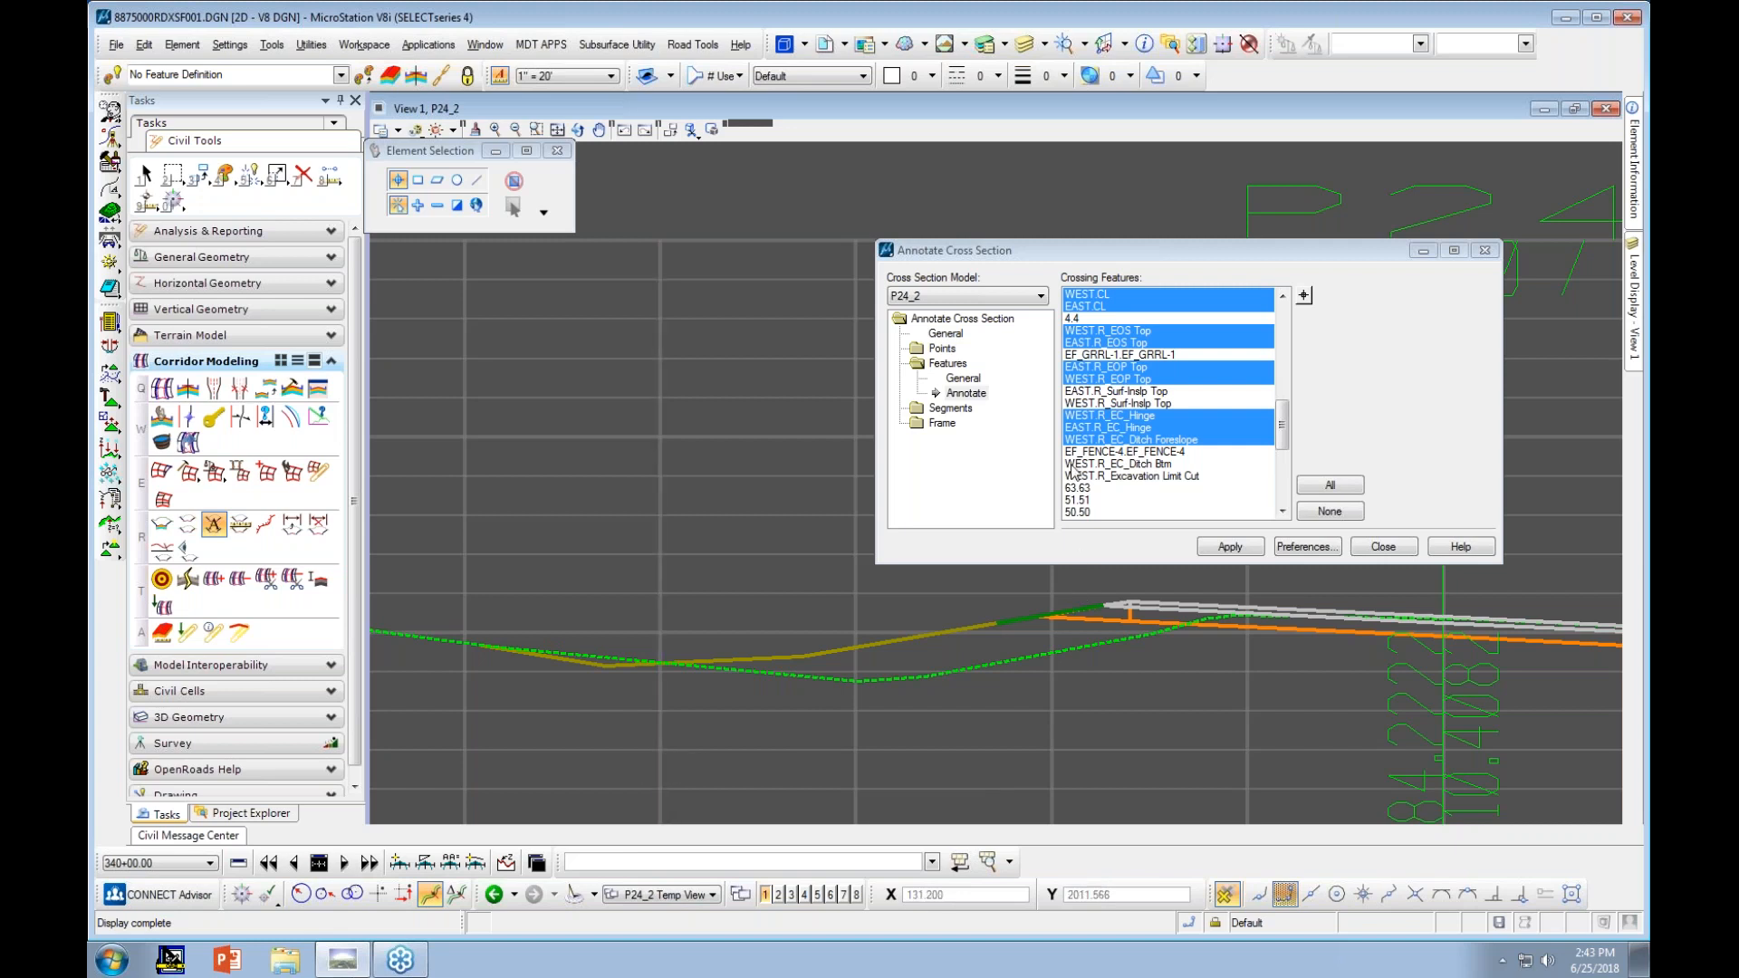
left_click(1135, 474, "ctrl")
left_click(1107, 463, "ctrl")
scroll(1103, 457, "down", 1)
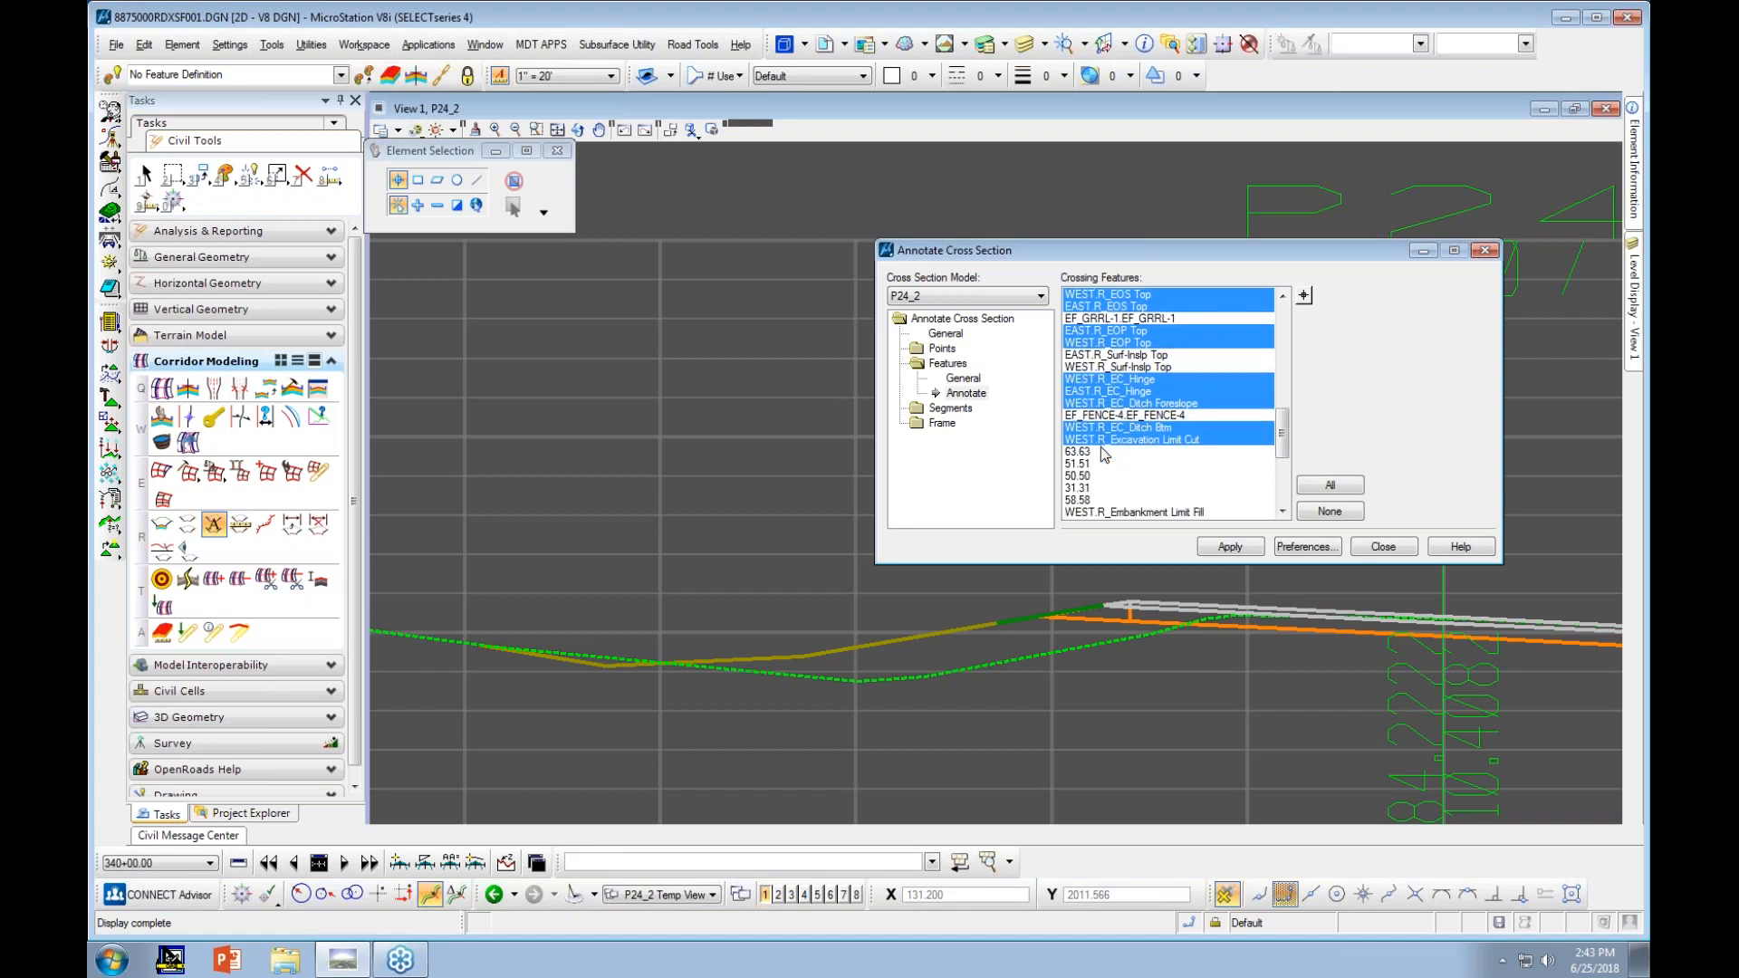
left_click(1112, 513, "ctrl")
scroll(1148, 434, "down", 2)
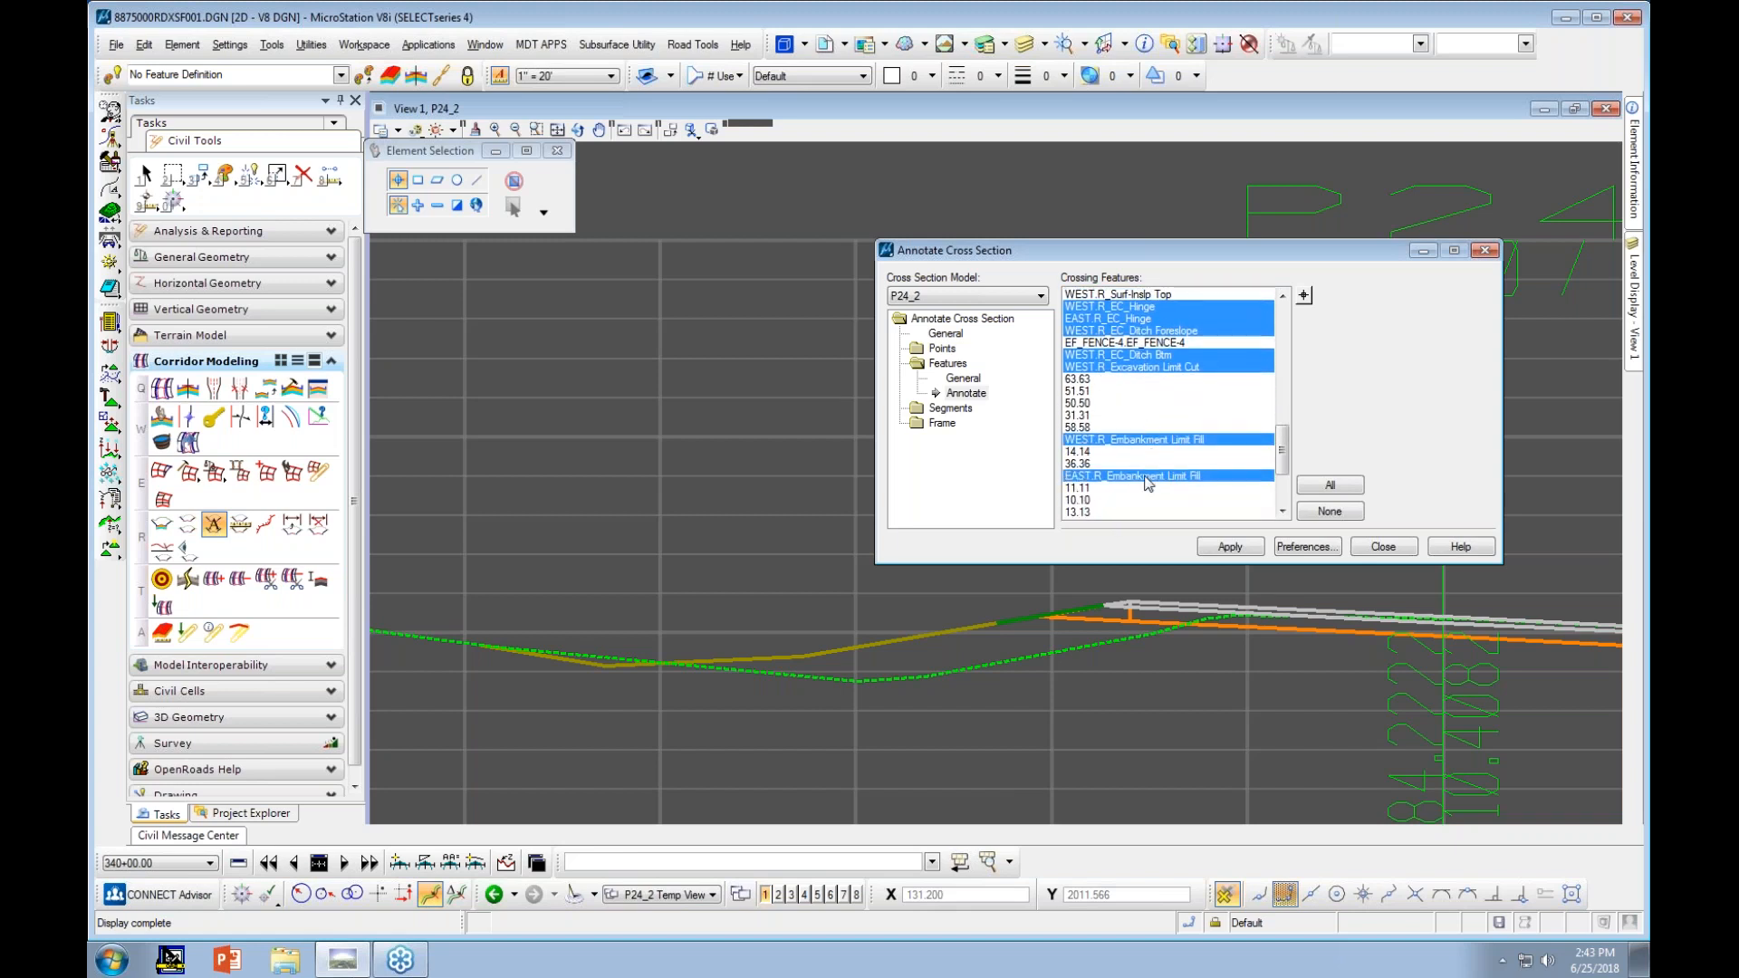
left_click(1149, 478, "ctrl")
scroll(1151, 426, "down", 1)
scroll(1154, 426, "down", 3)
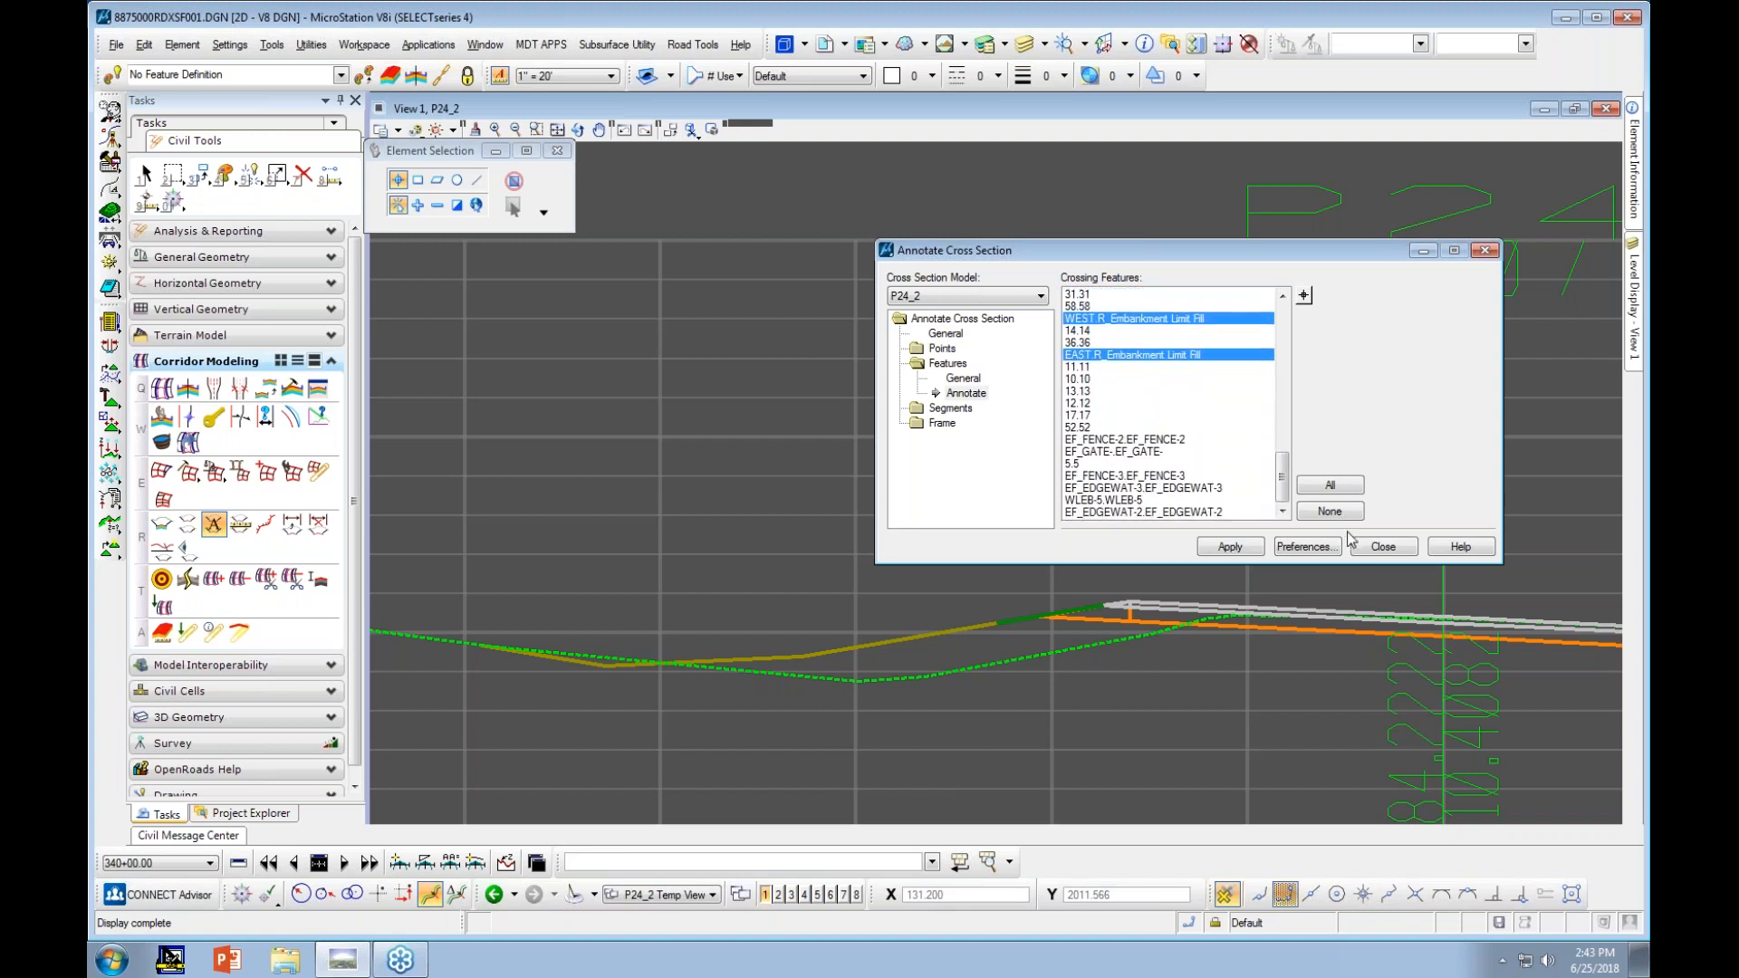
left_click(1253, 550)
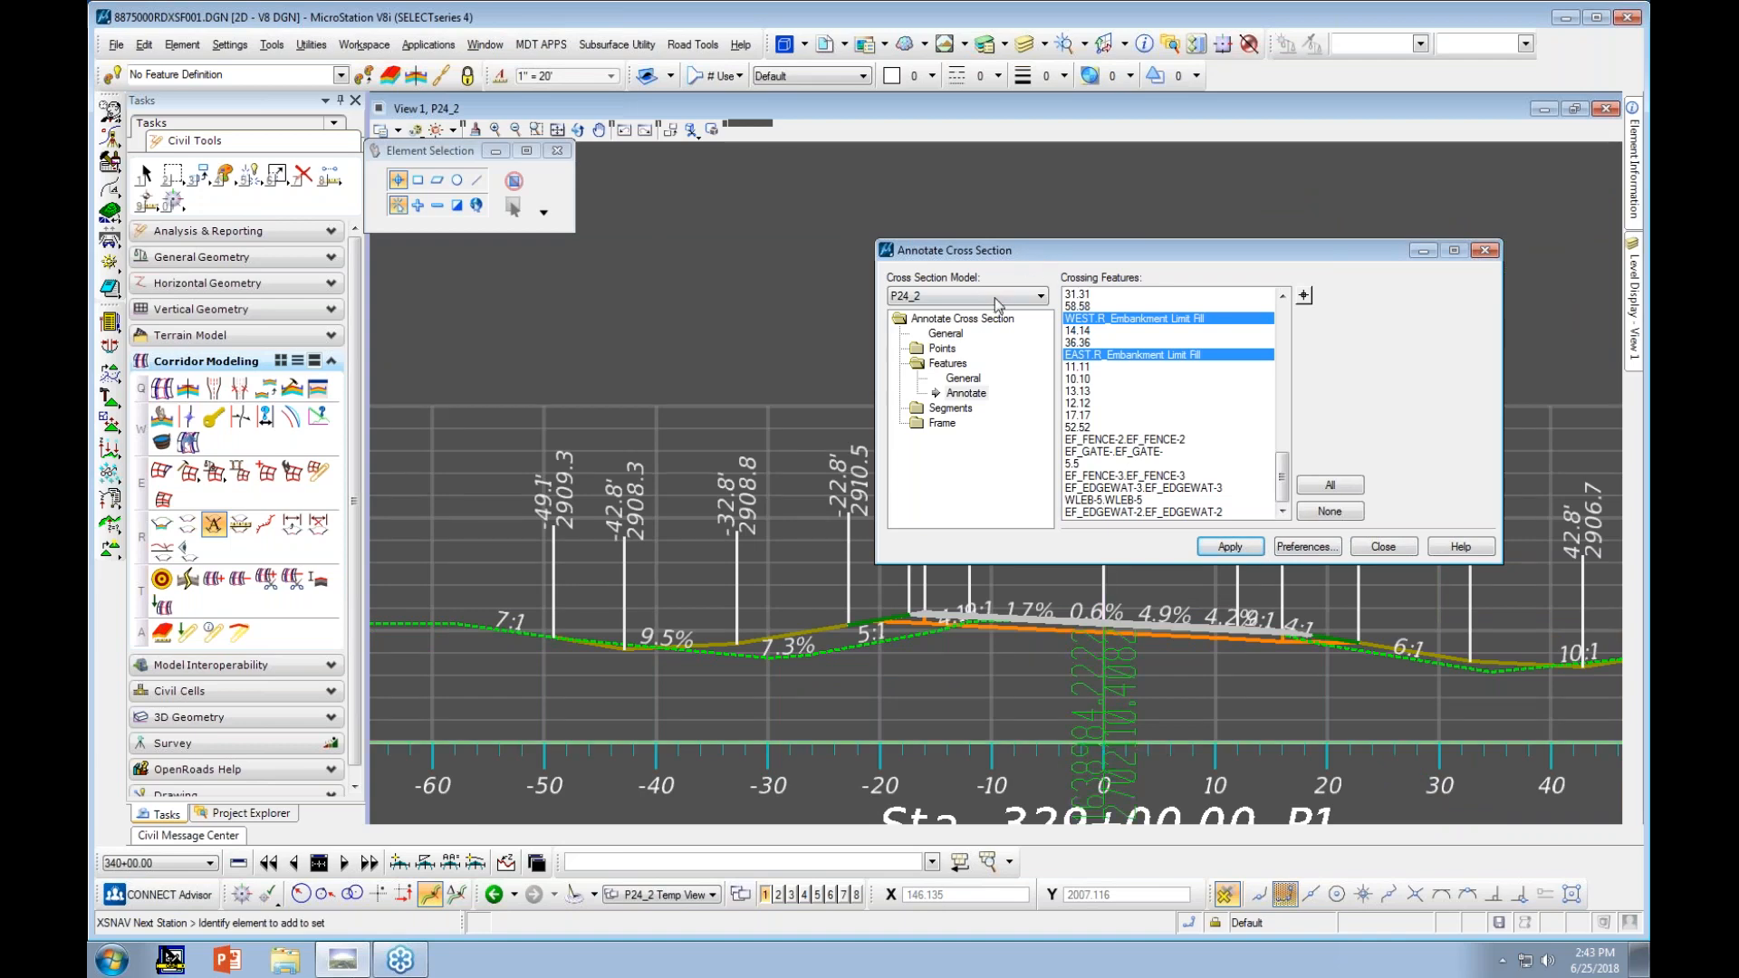
Set the surface for the cross section annotation to WEST
left_click(962, 319)
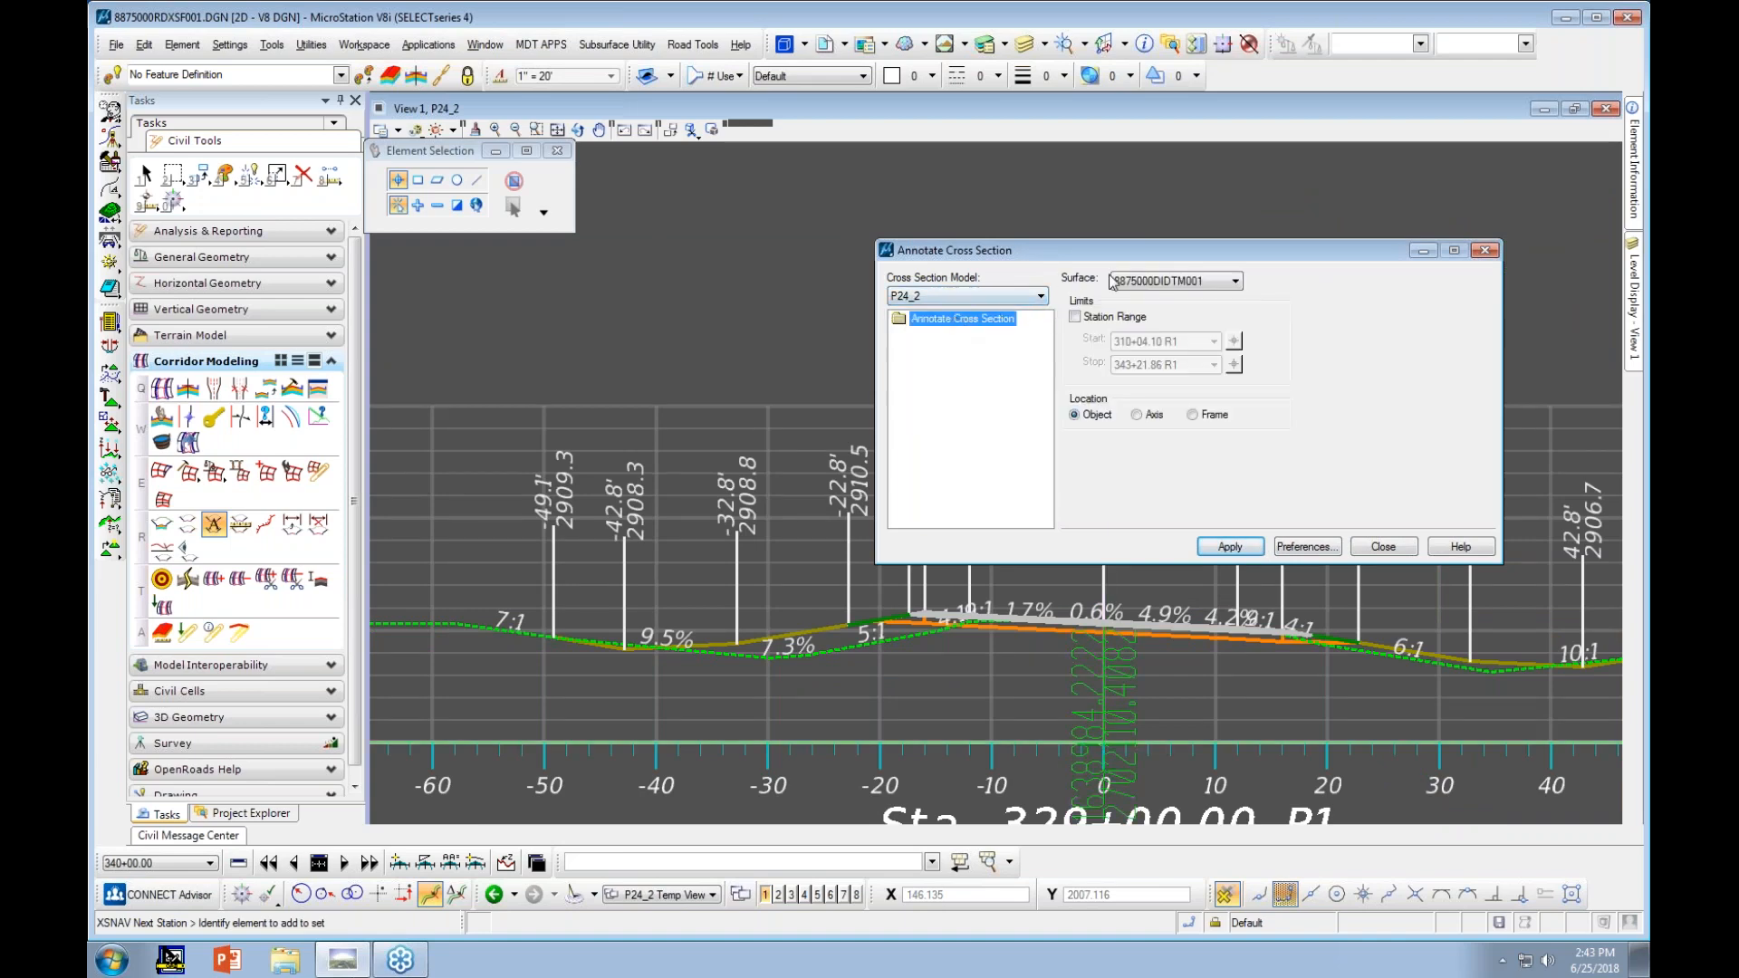
left_click(1155, 286)
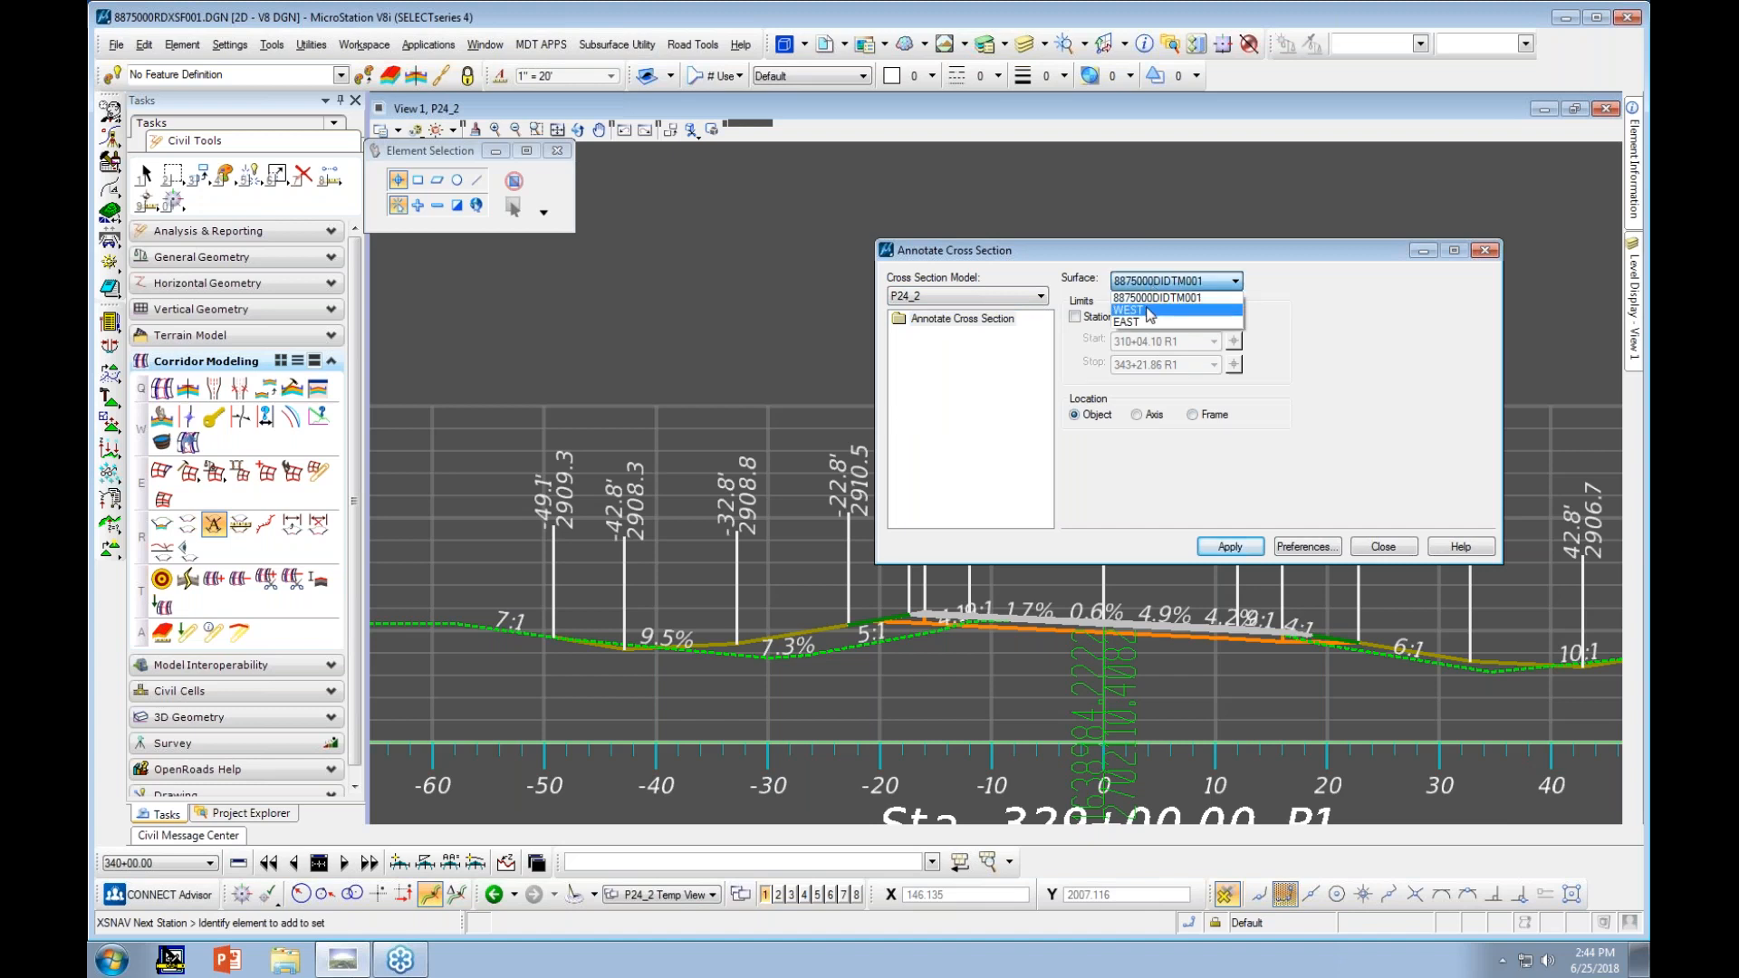
left_click(1147, 310)
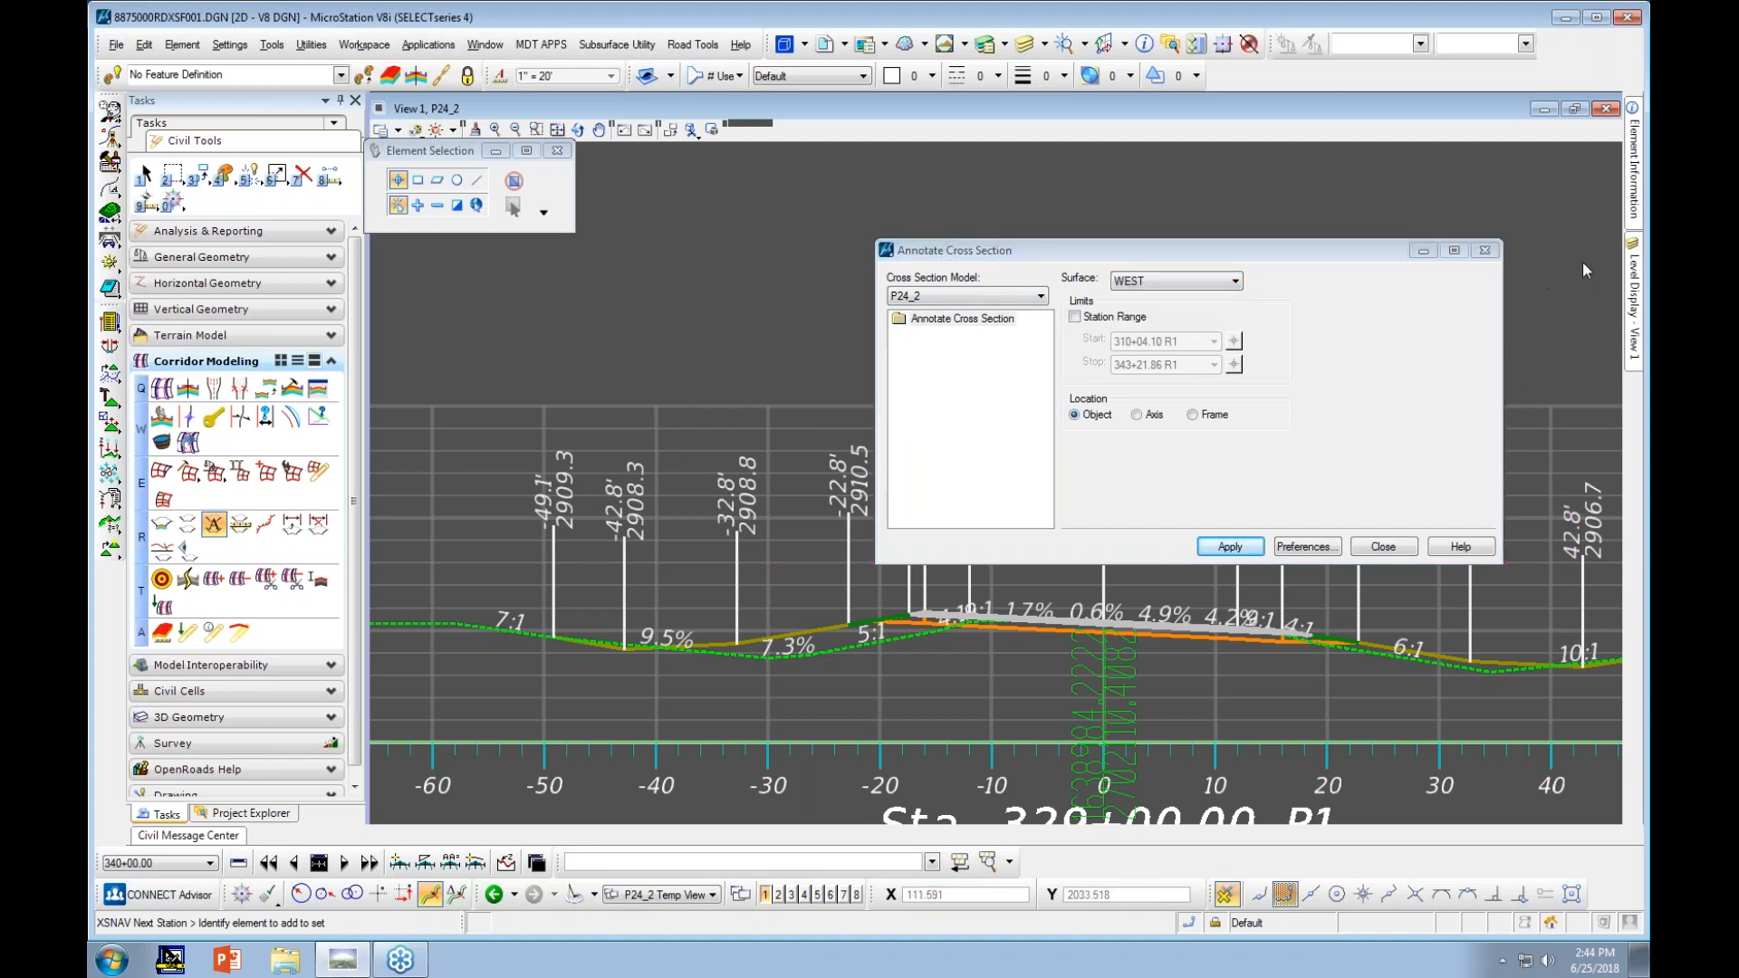
Select all offset and elevation labels by their level XS_Label_Feature_Text and delete them from the sections
left_click(544, 212)
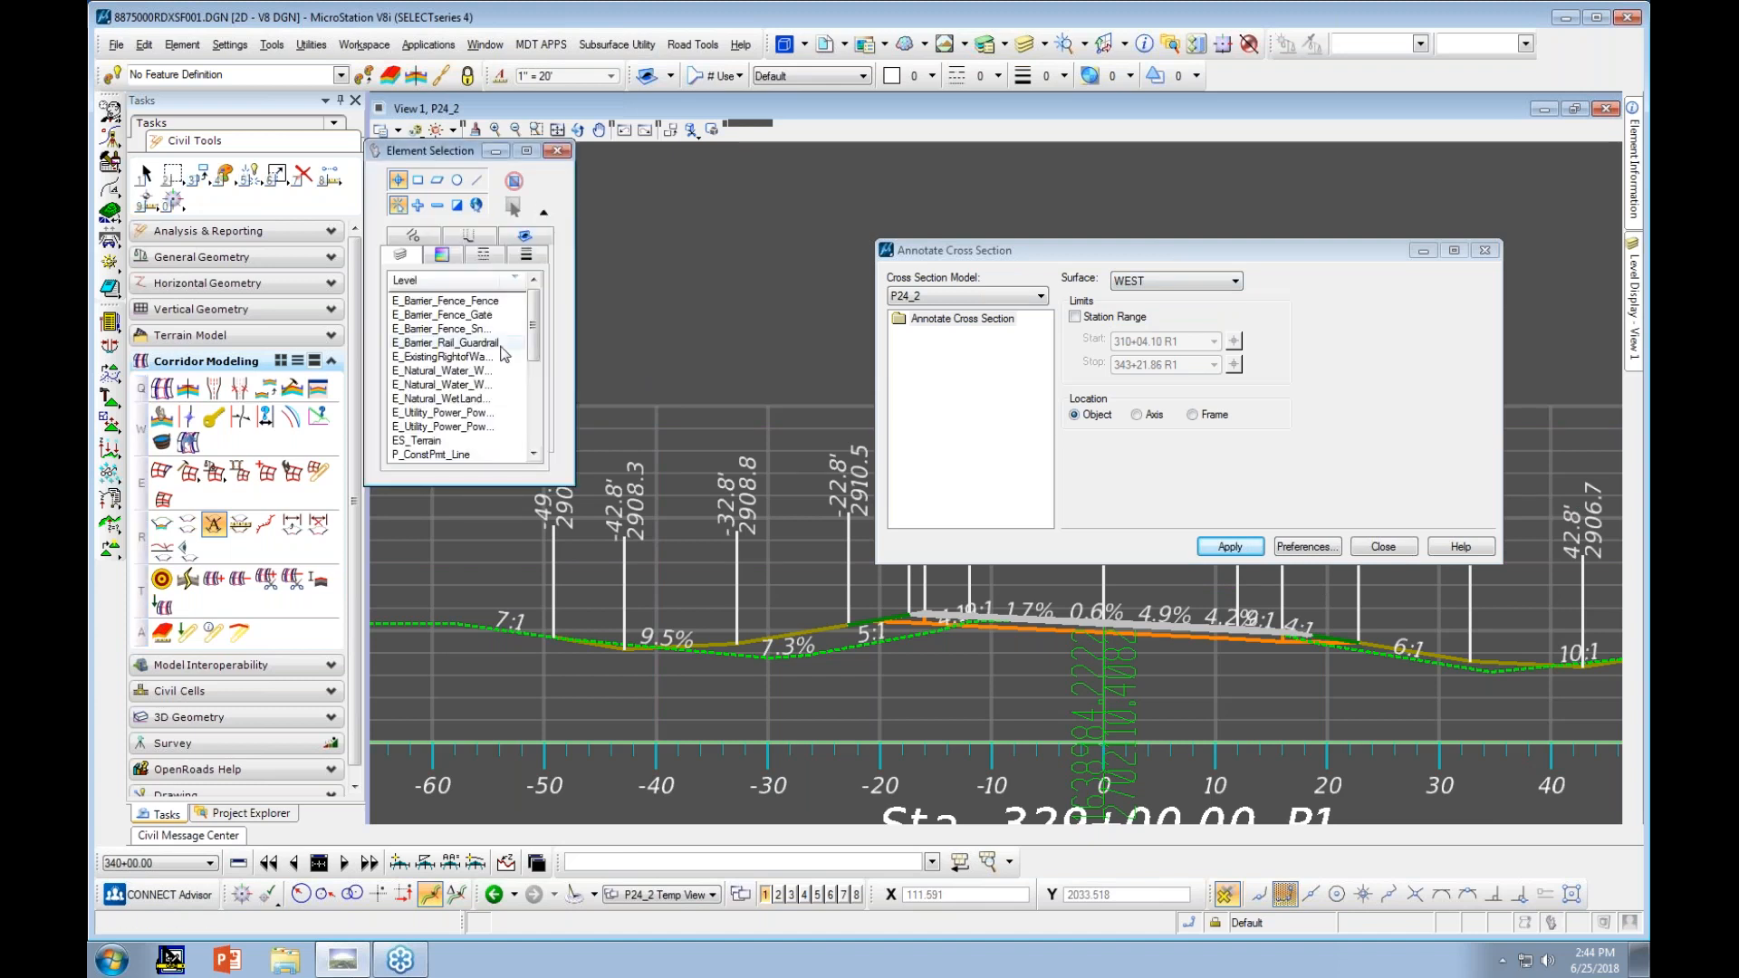
left_click_drag(534, 326, 550, 426)
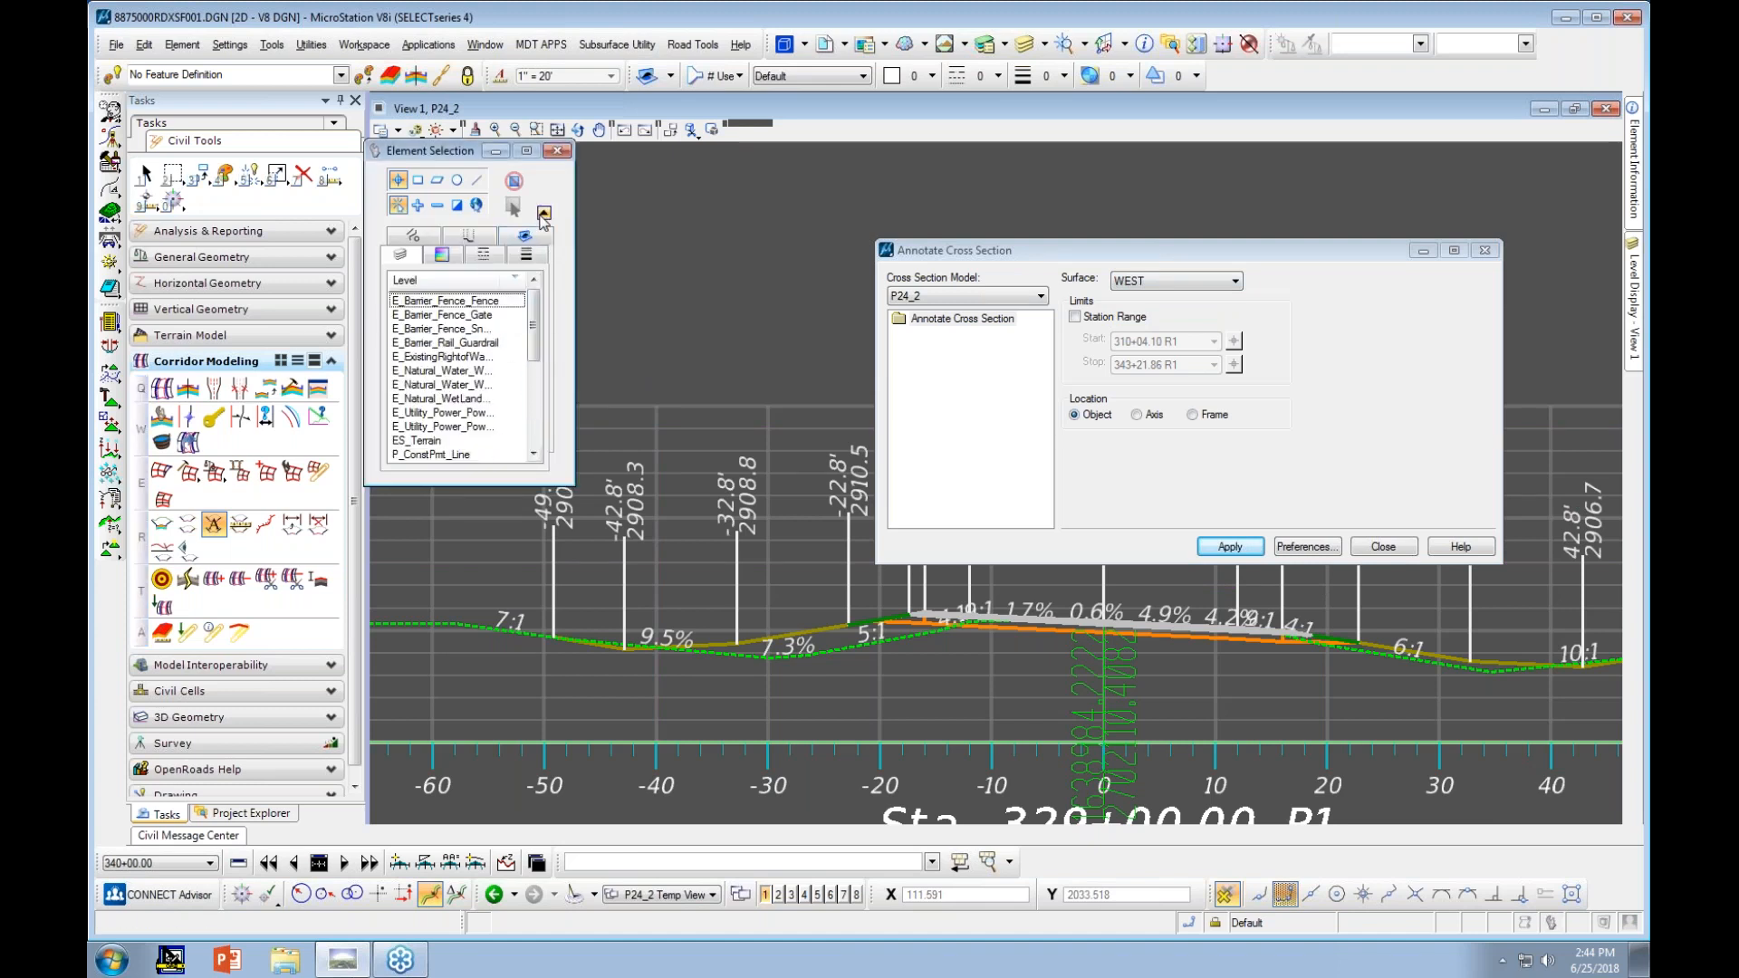
left_click(543, 212)
left_click(615, 492)
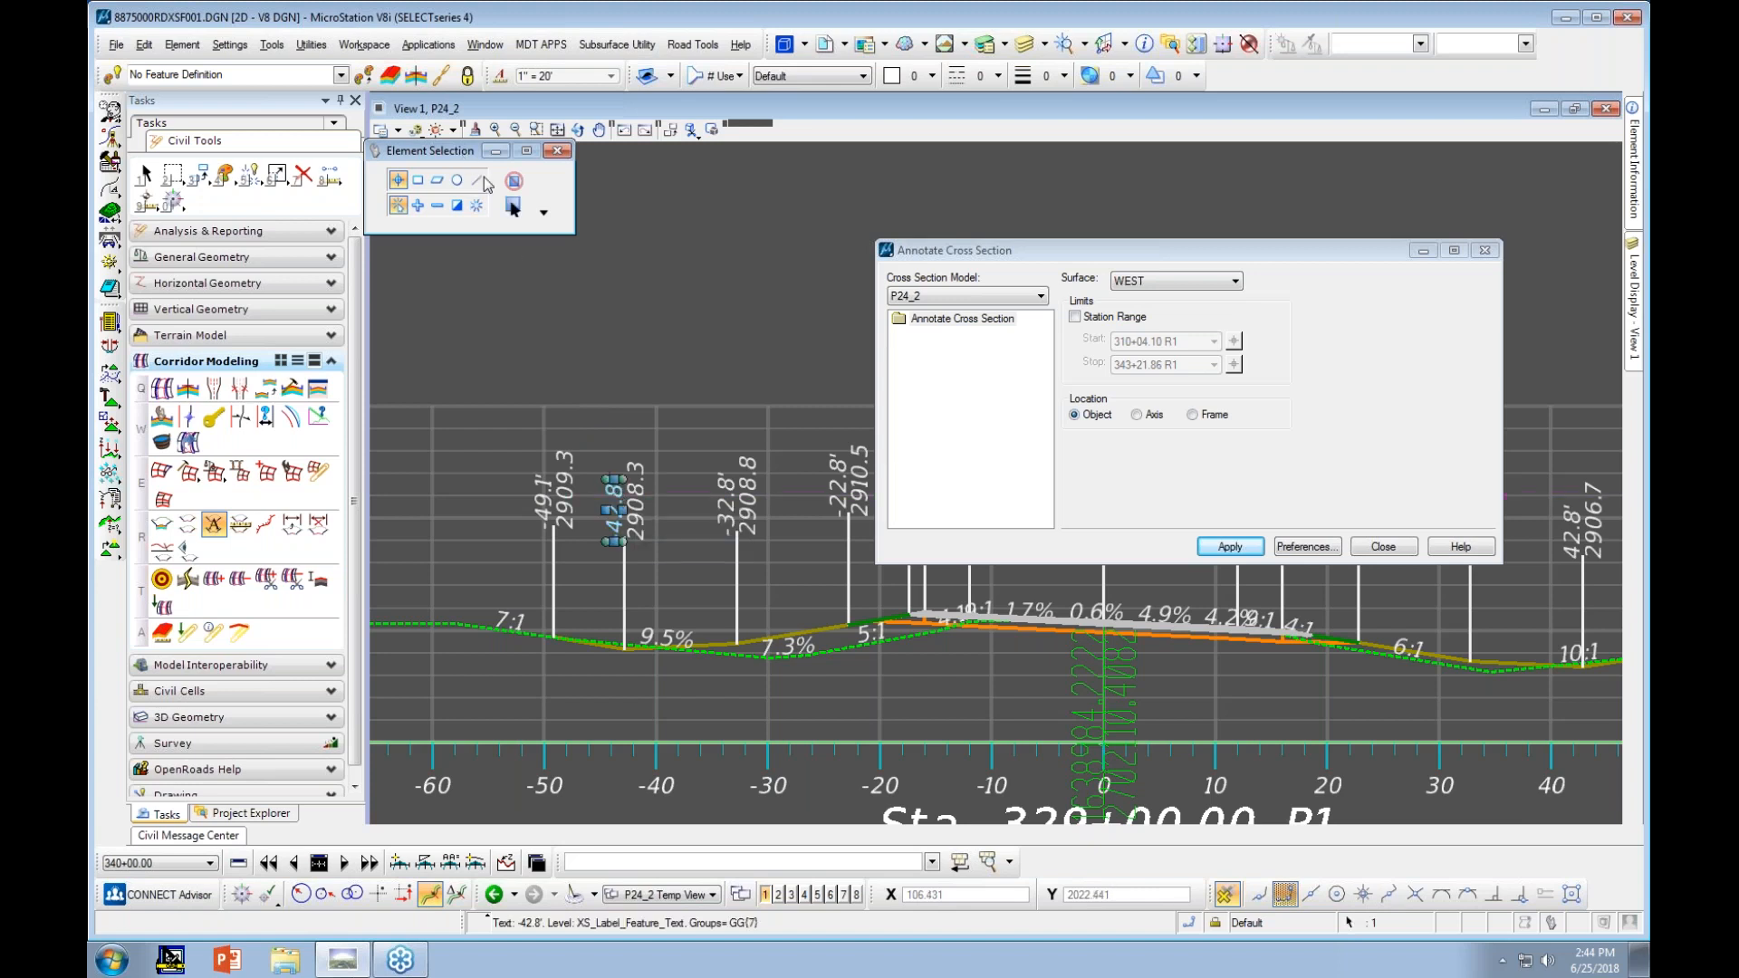
left_click(544, 211)
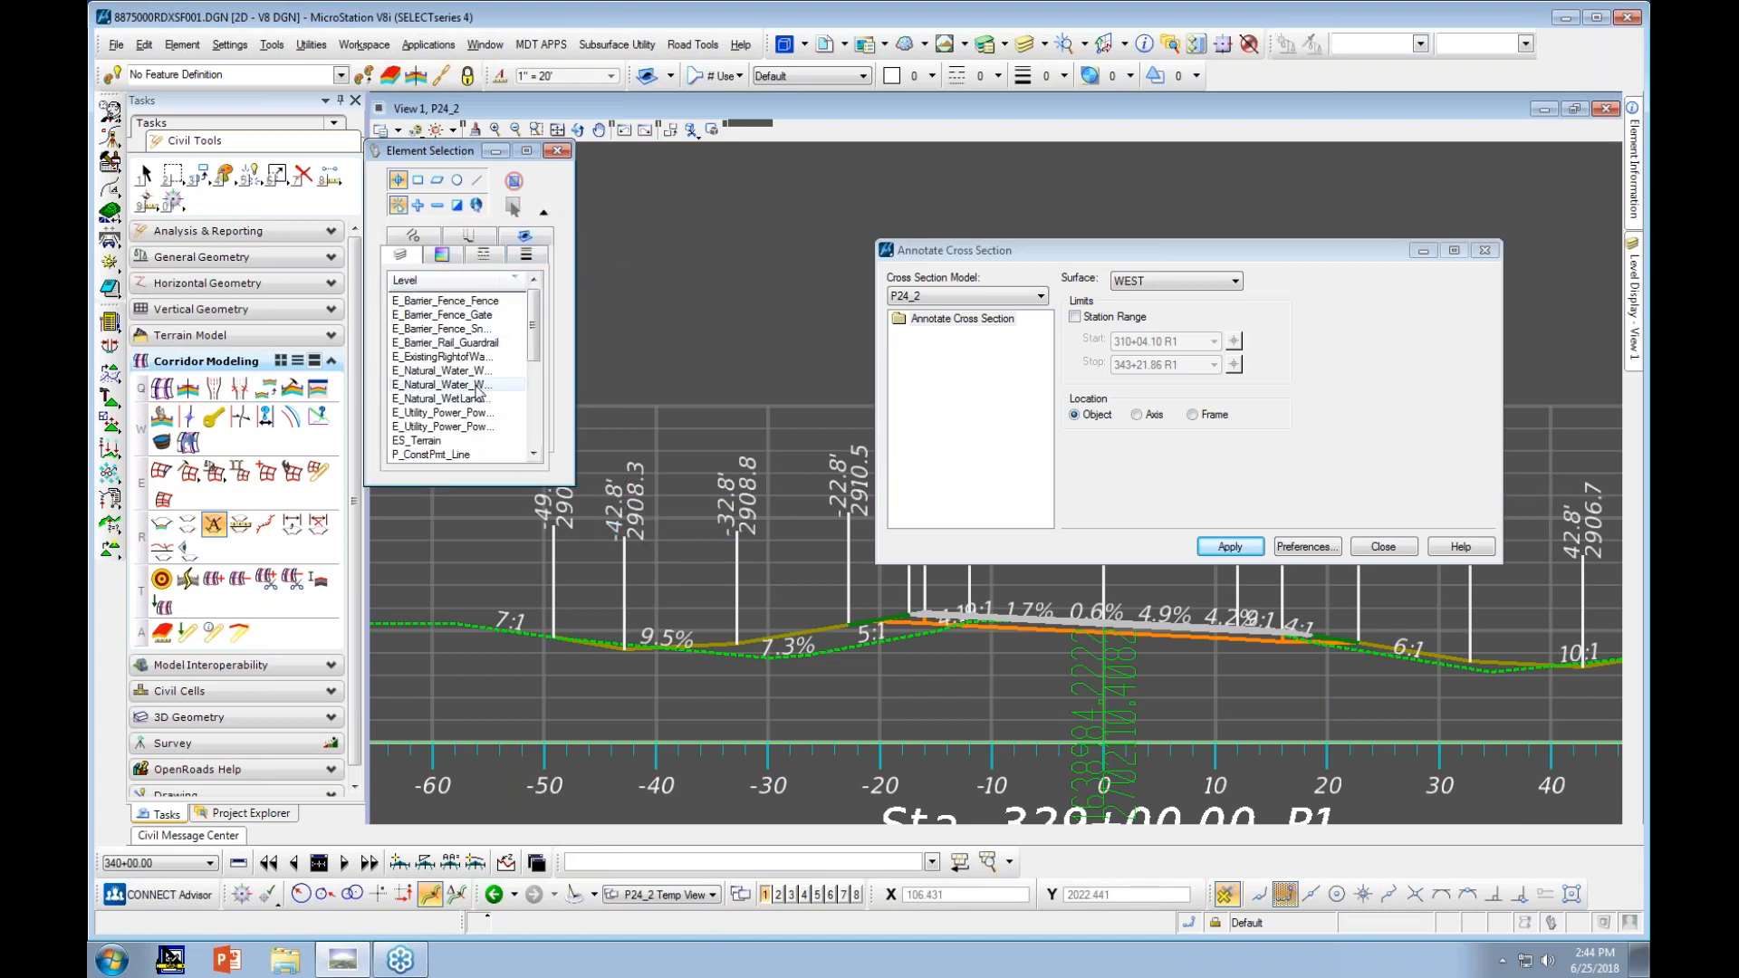
scroll(476, 390, "down", 5)
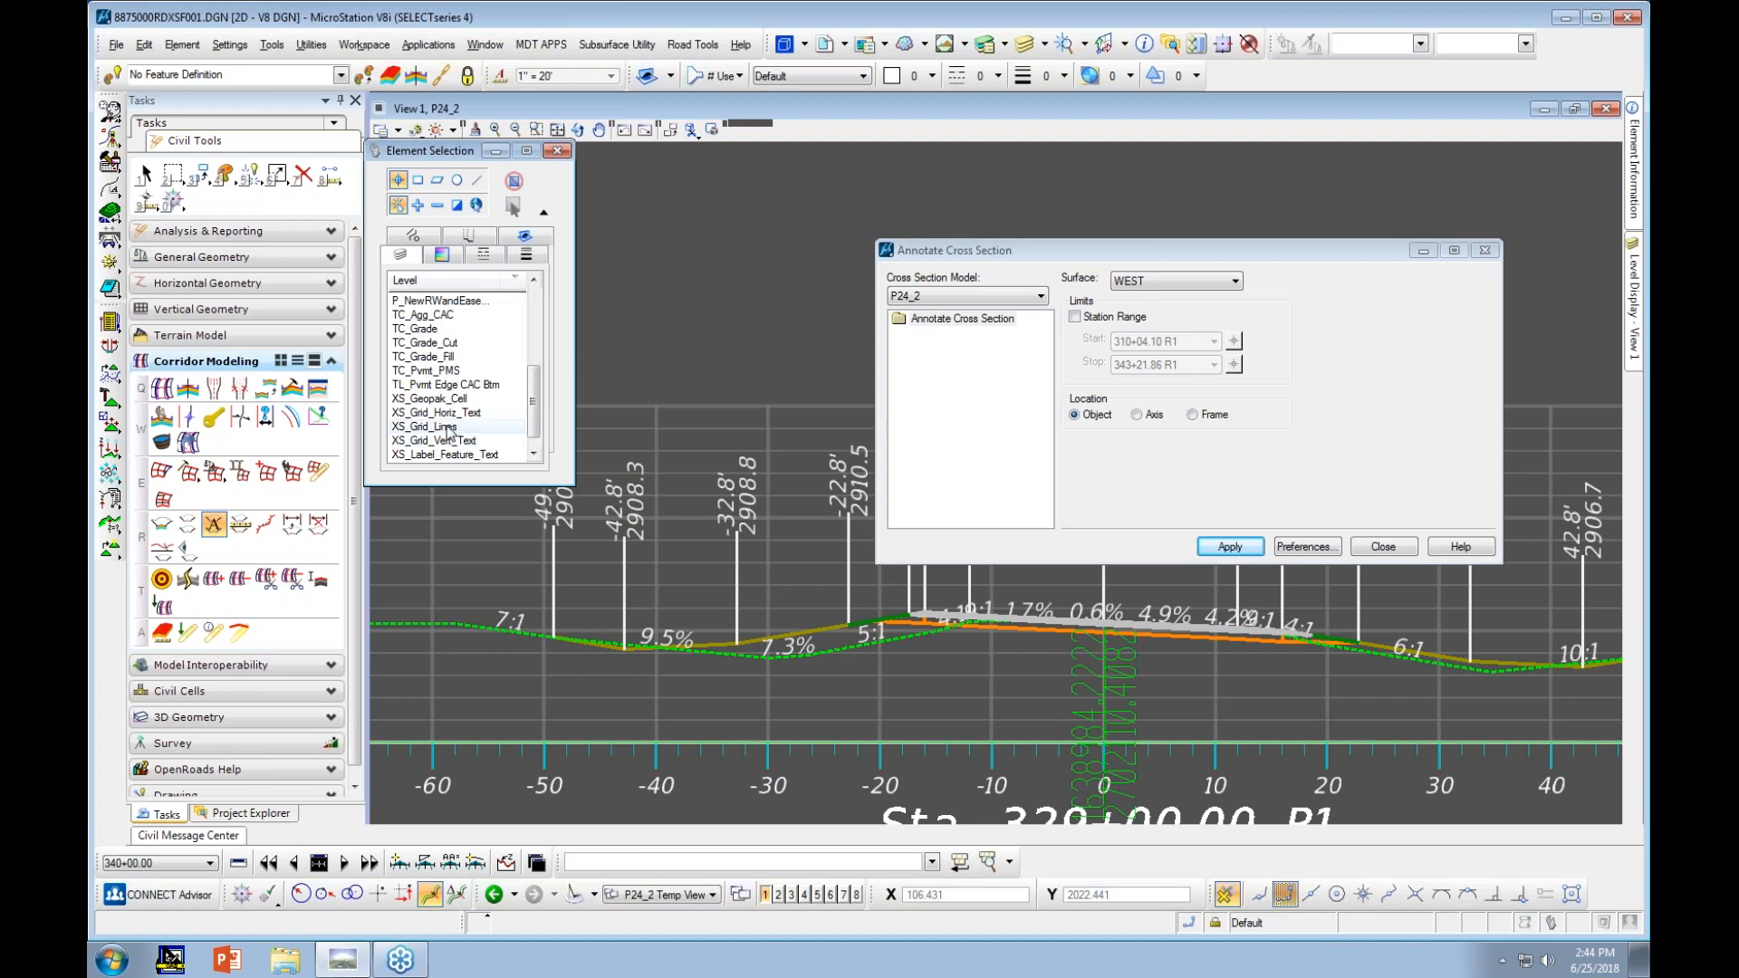
scroll(458, 435, "down", 1)
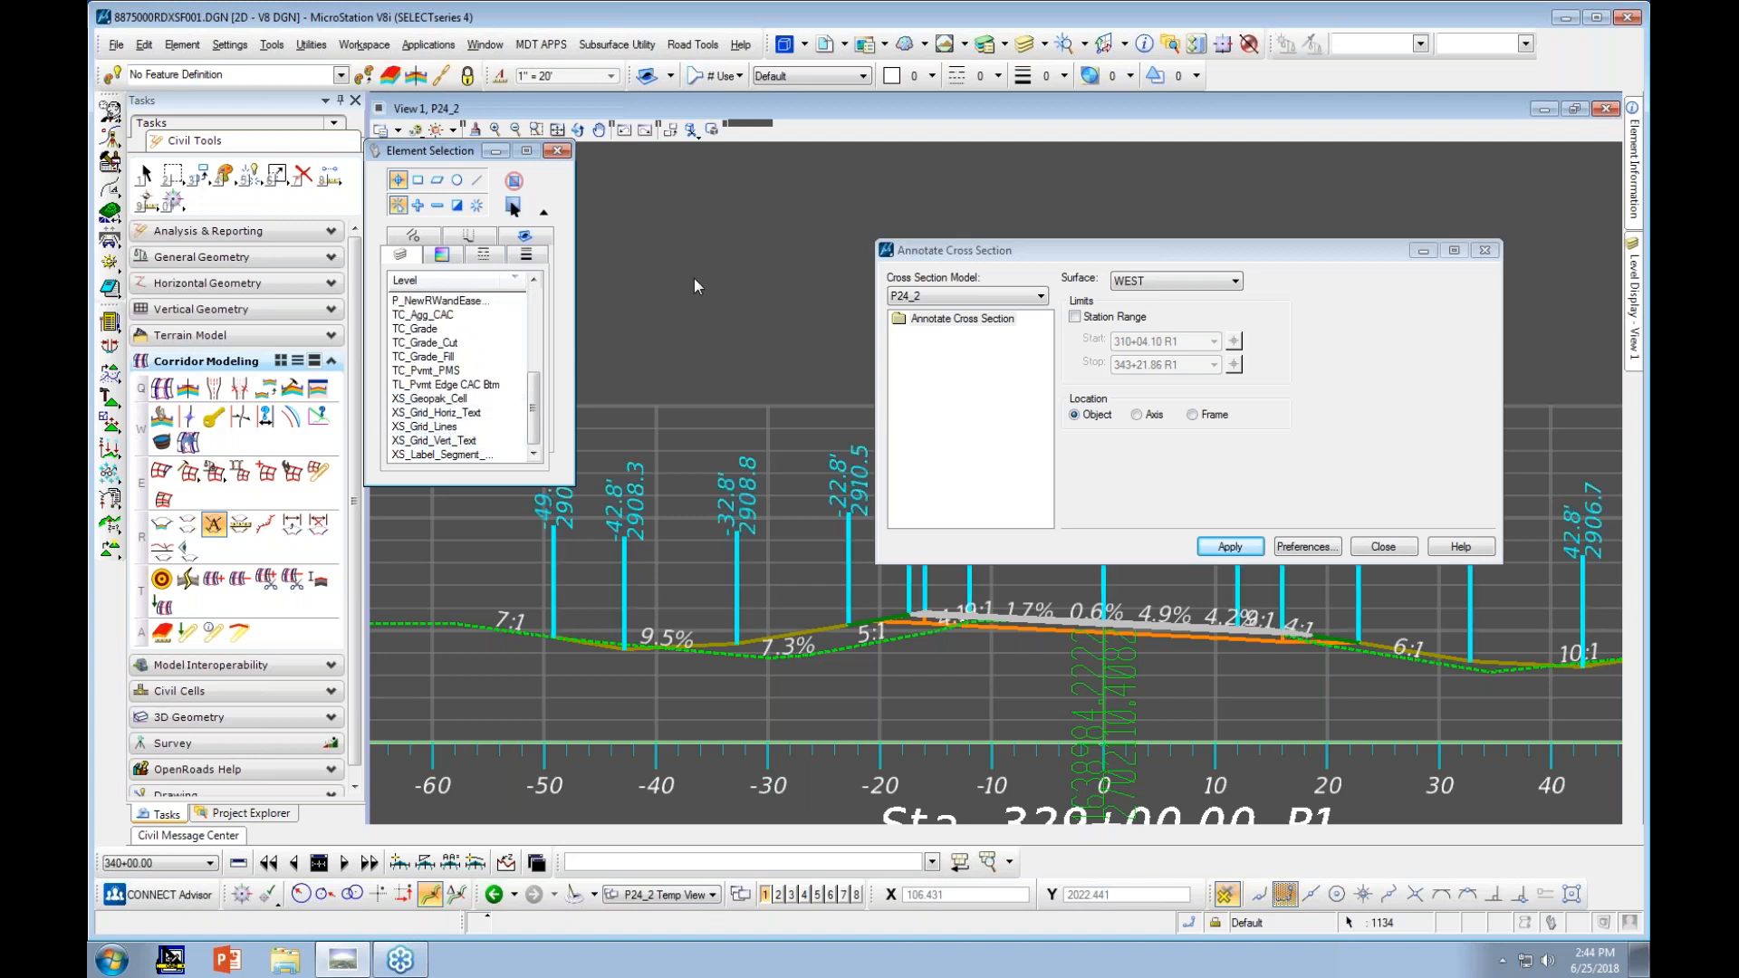
key("Delete")
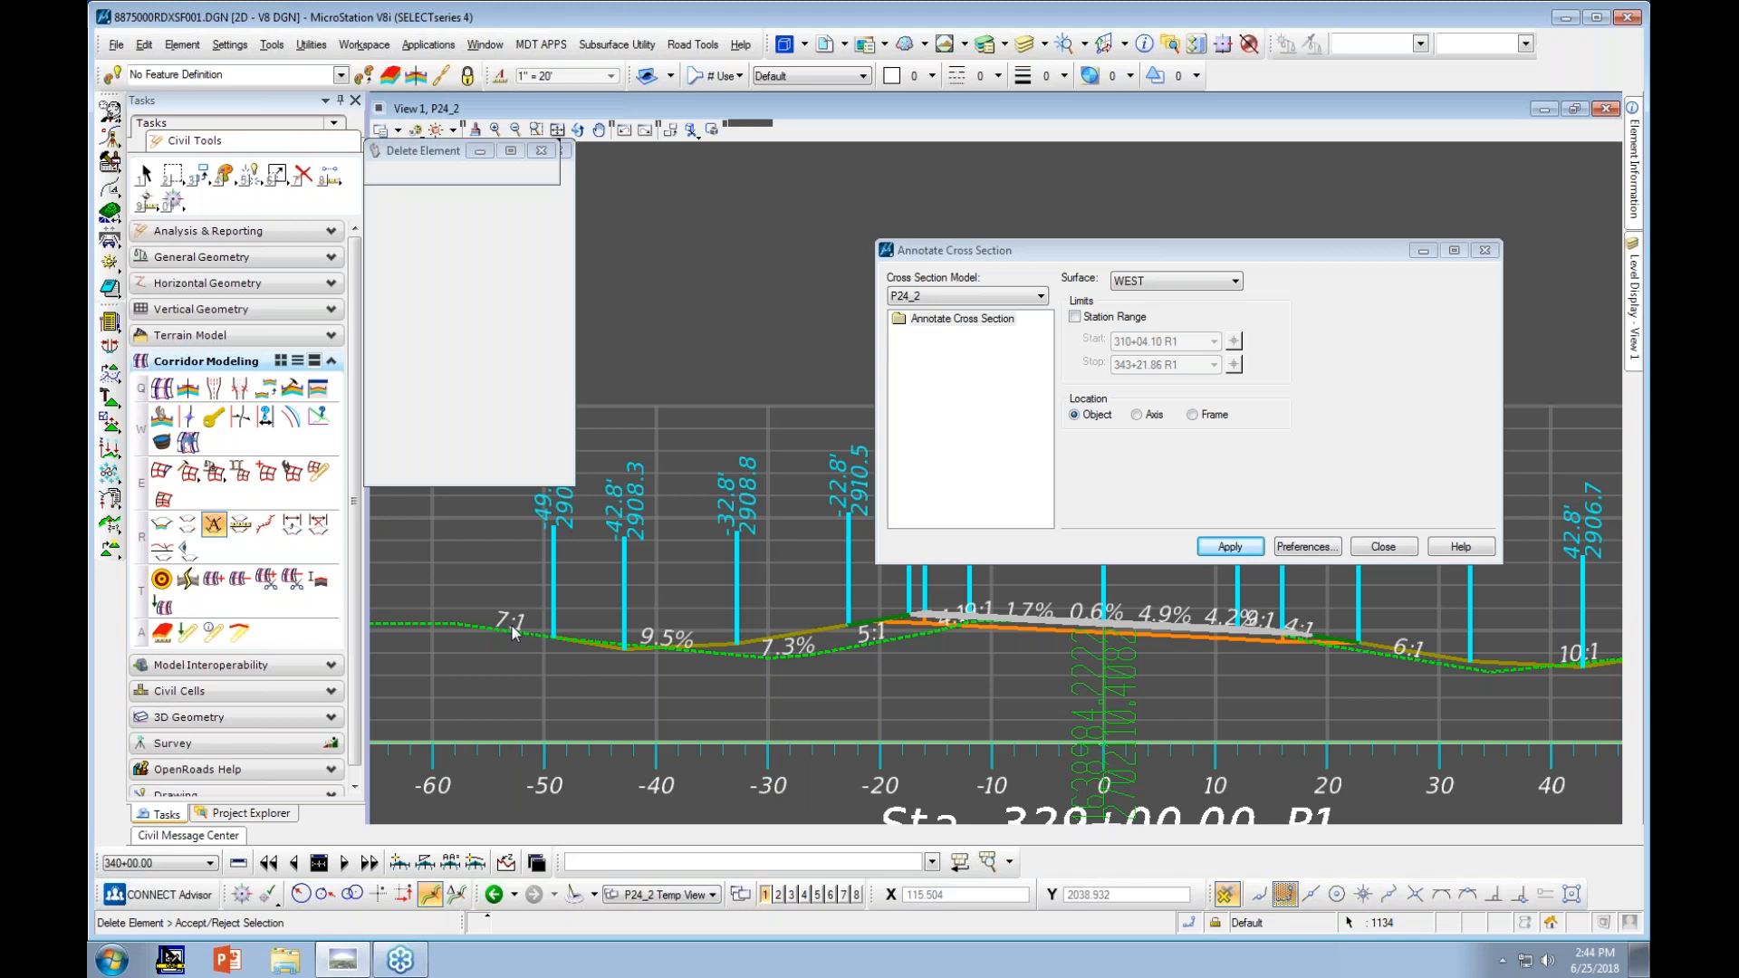
left_click(513, 632)
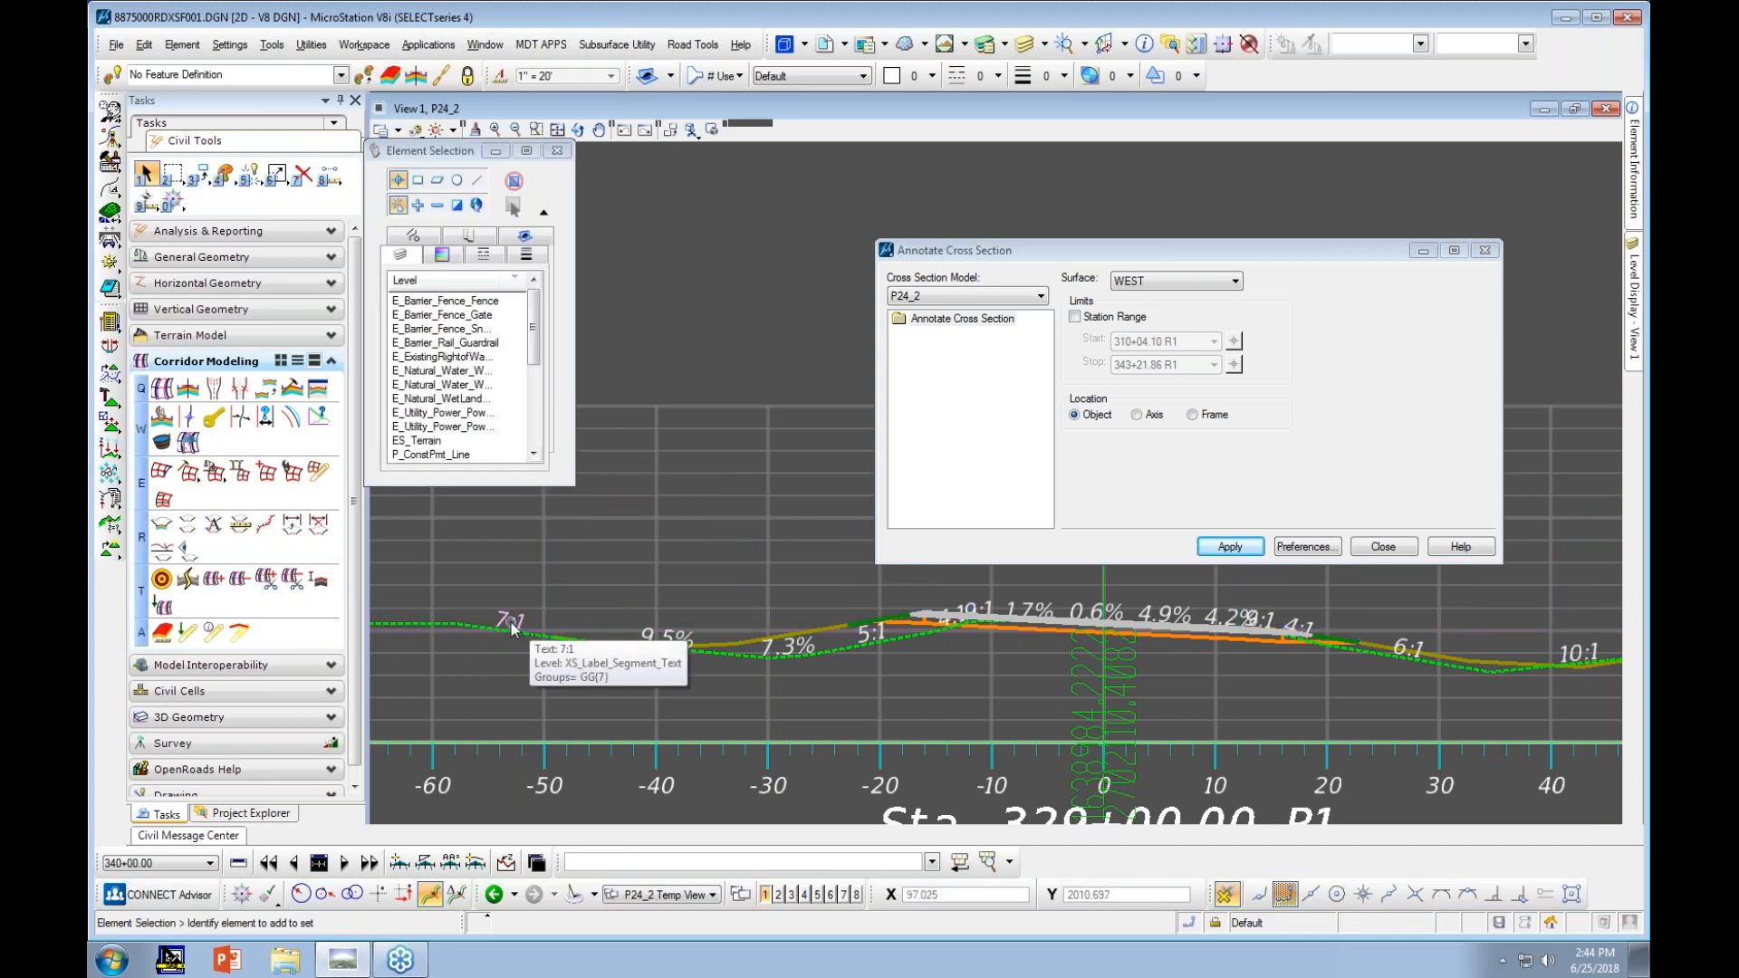
Select all slope labels by their level XS_Label_Segment_Text and delete them
scroll(513, 633, "up", 2)
scroll(535, 426, "down", 5)
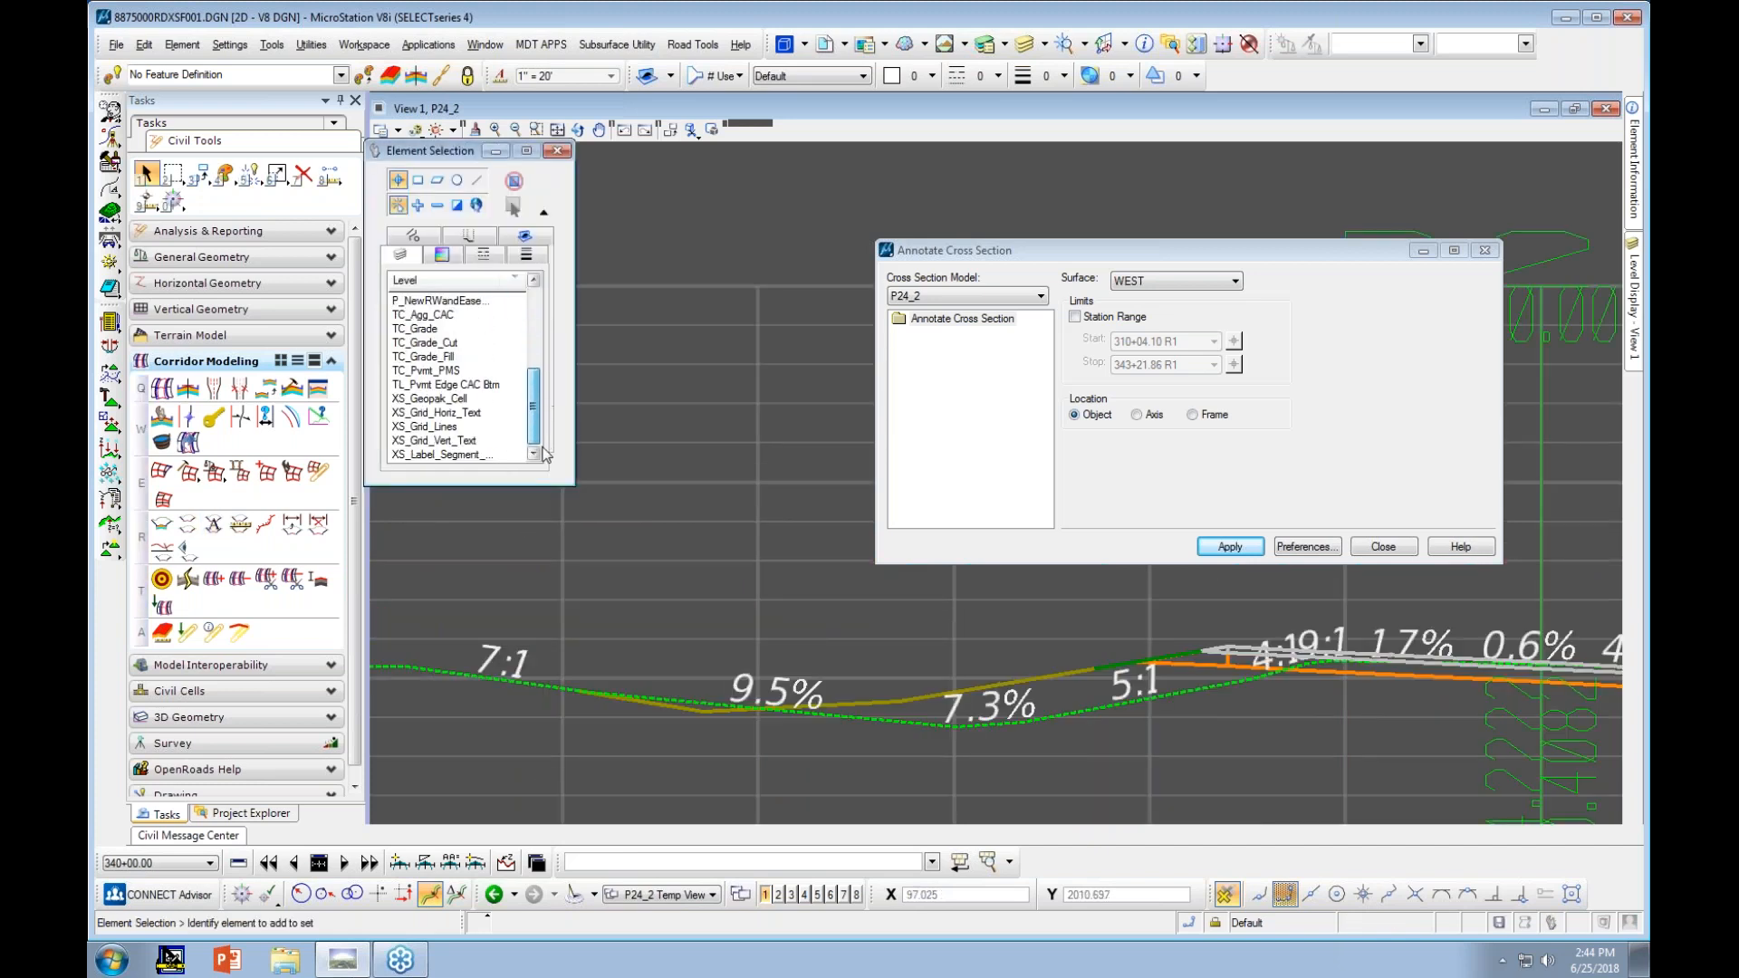
left_click(475, 455)
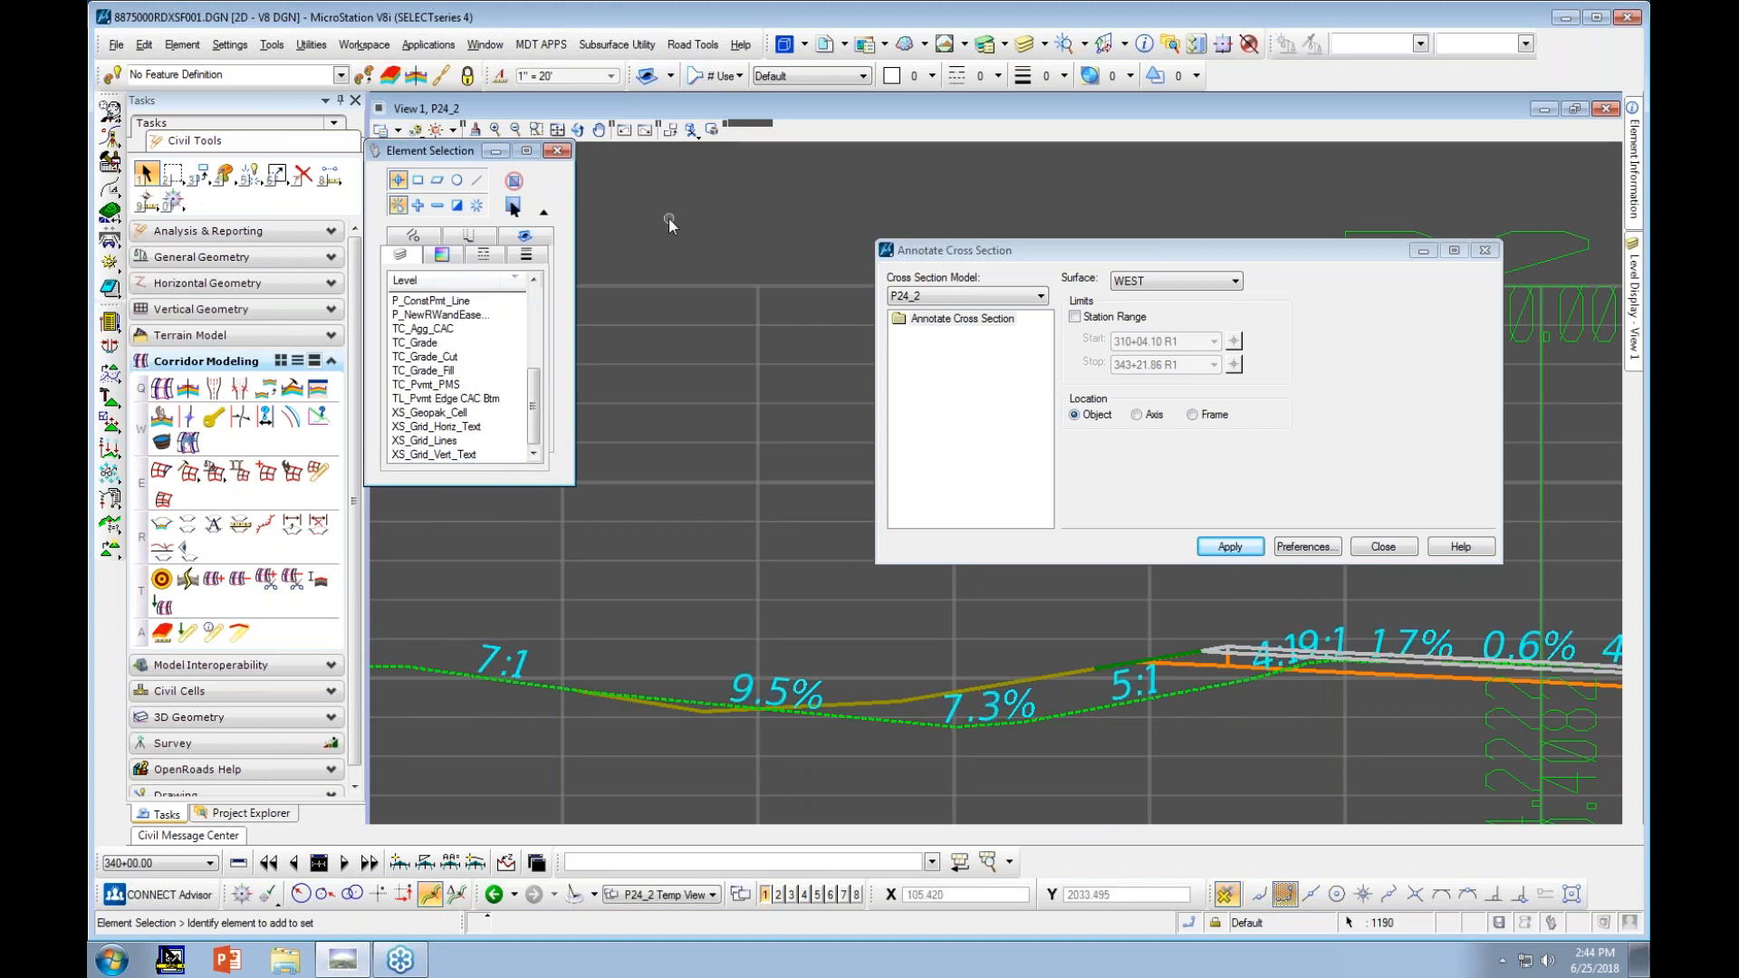
key("Delete")
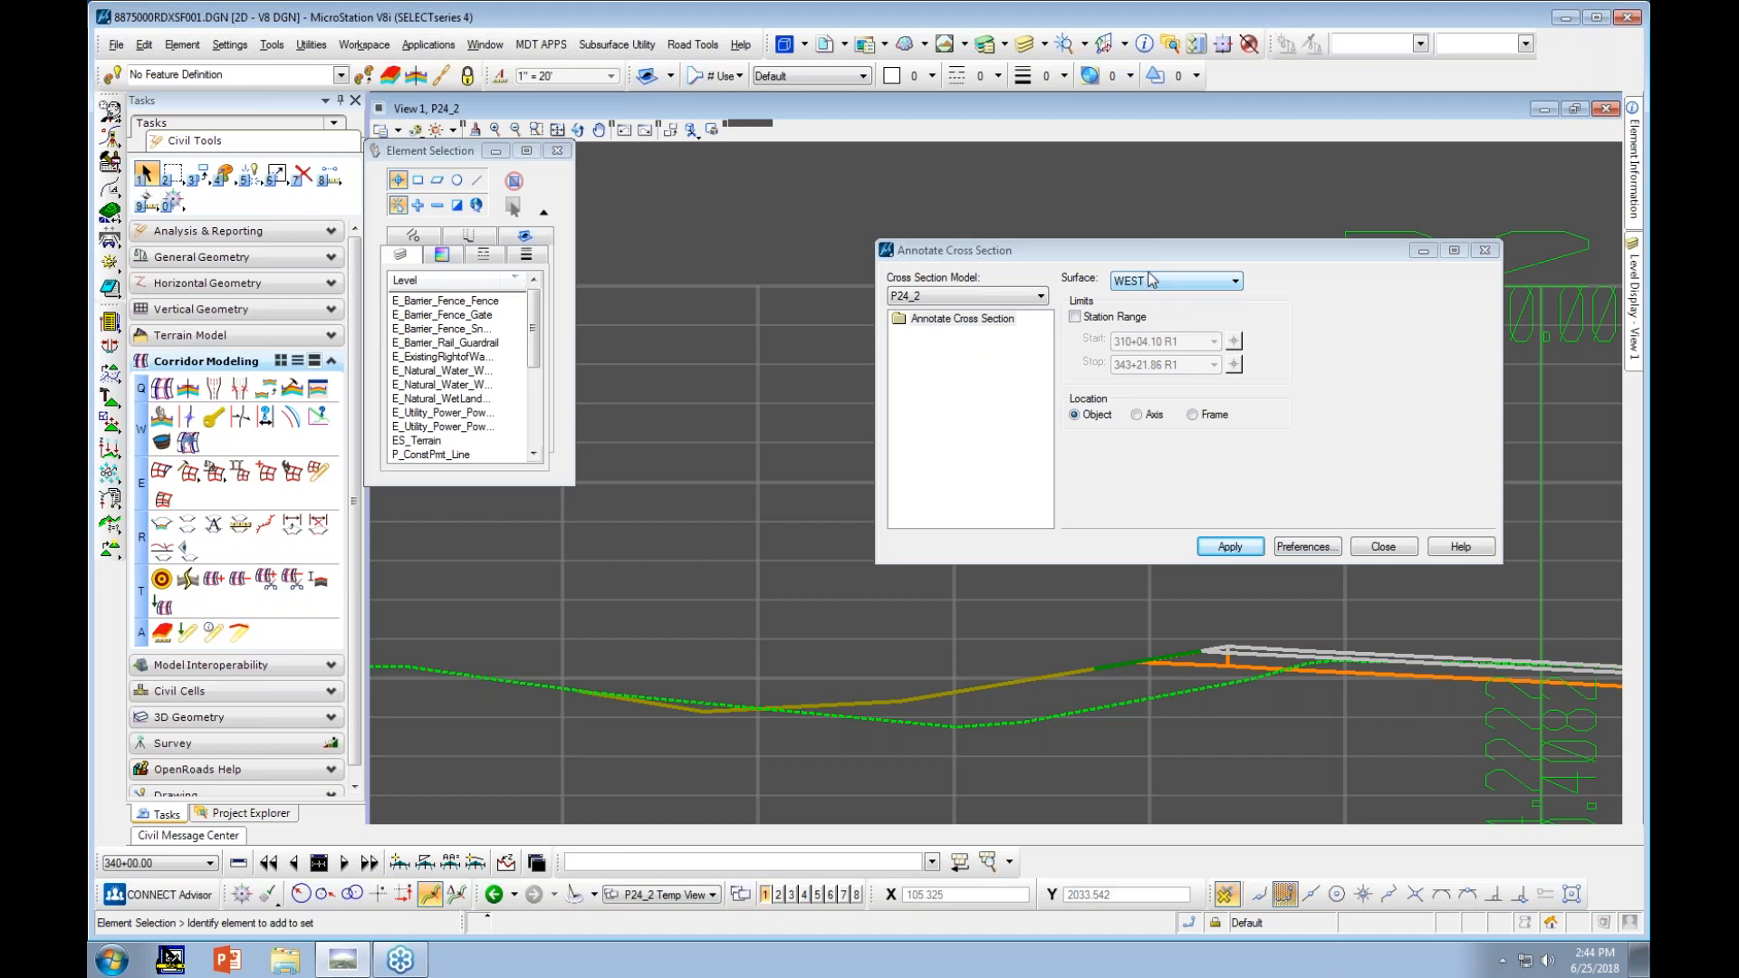
Annotate the P24_2 sections again using the WEST surface and the selected crossing features, and close Annotate Cross Section
double_click(951, 319)
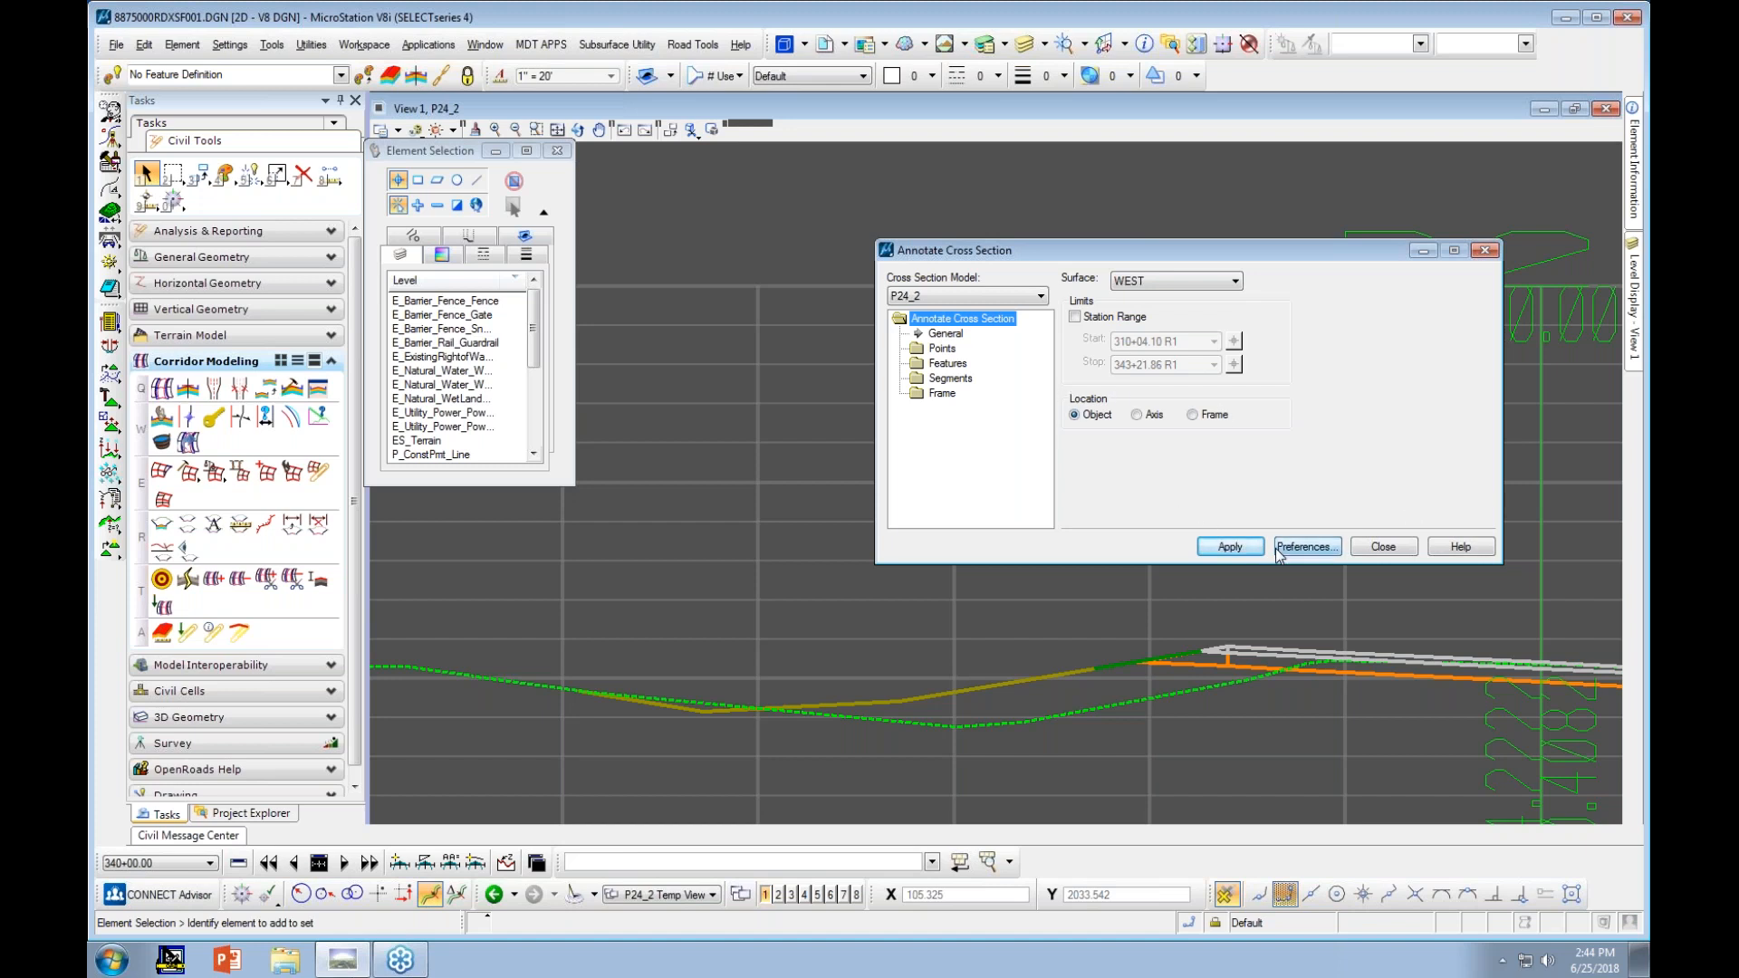
left_click(1285, 549)
left_click(947, 391)
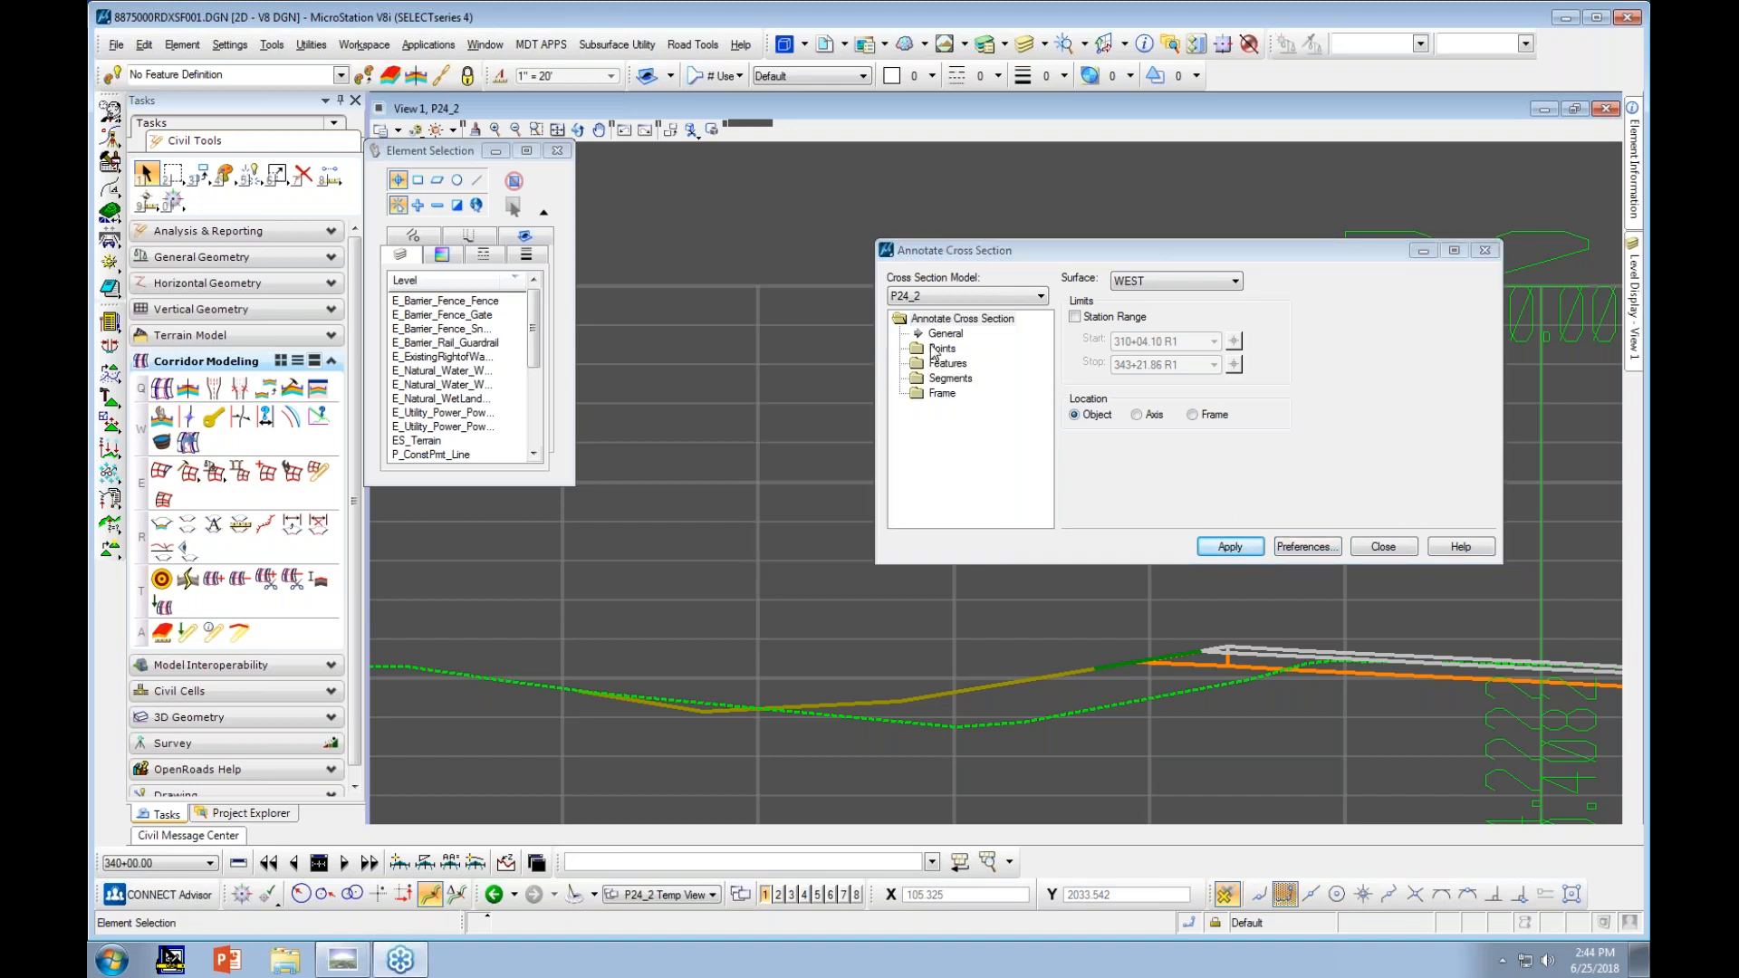
left_click(929, 370)
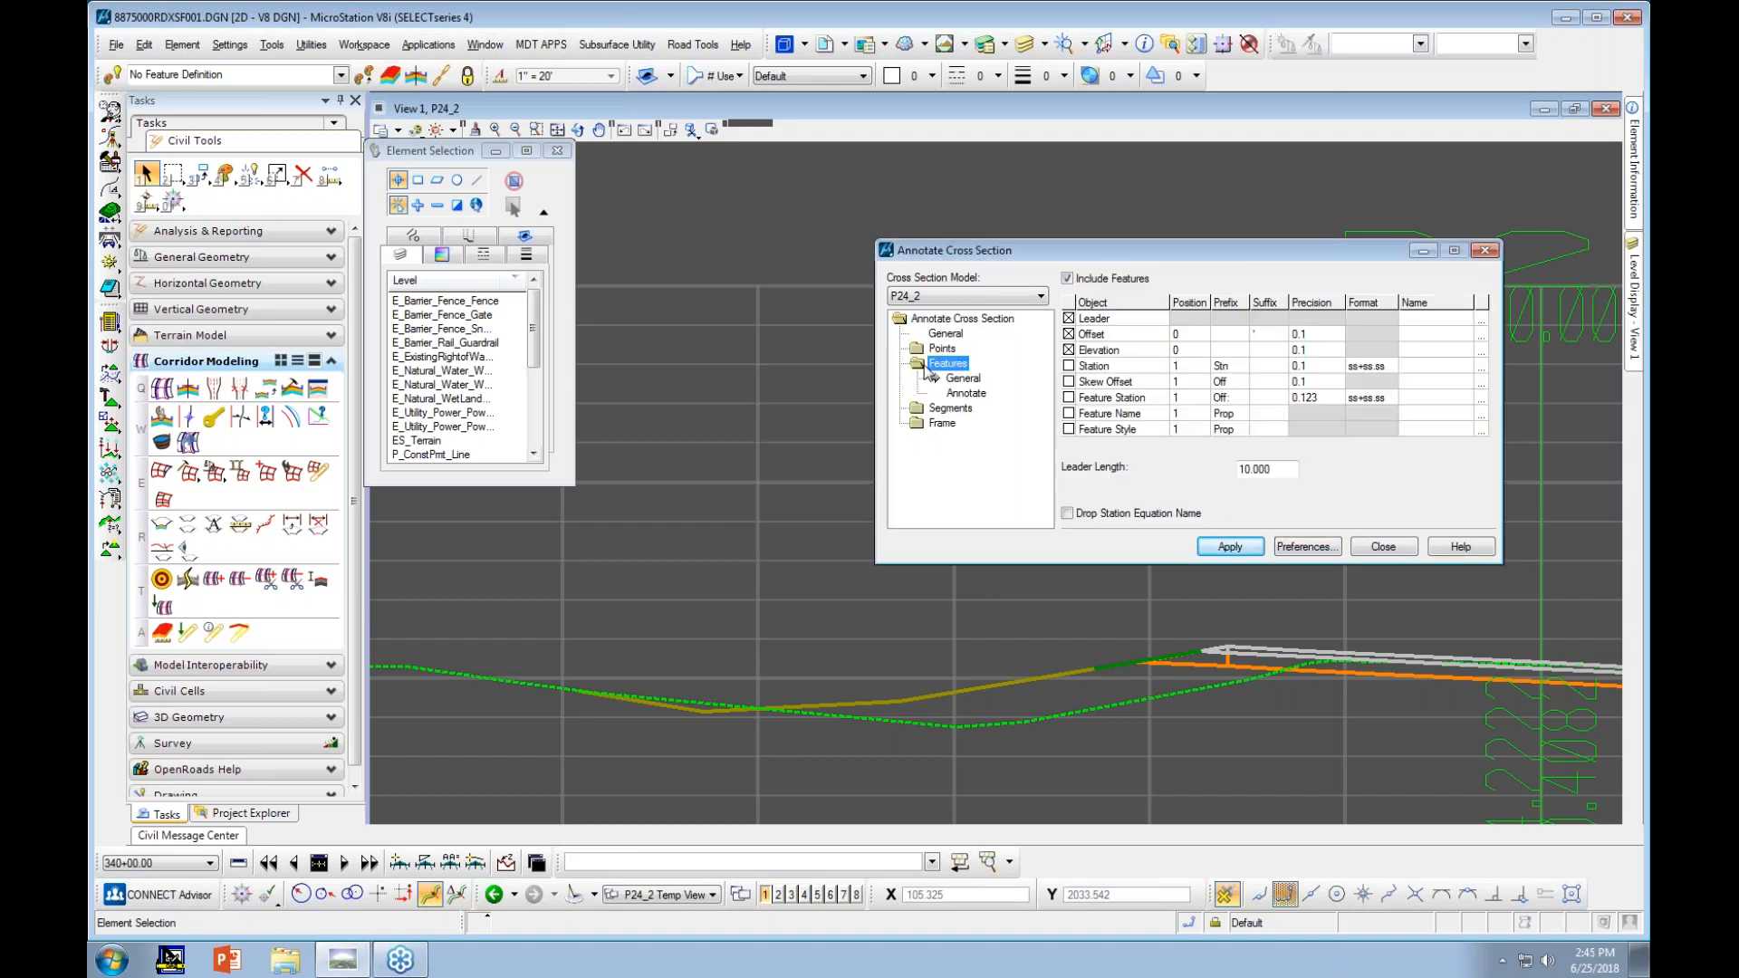
left_click(964, 393)
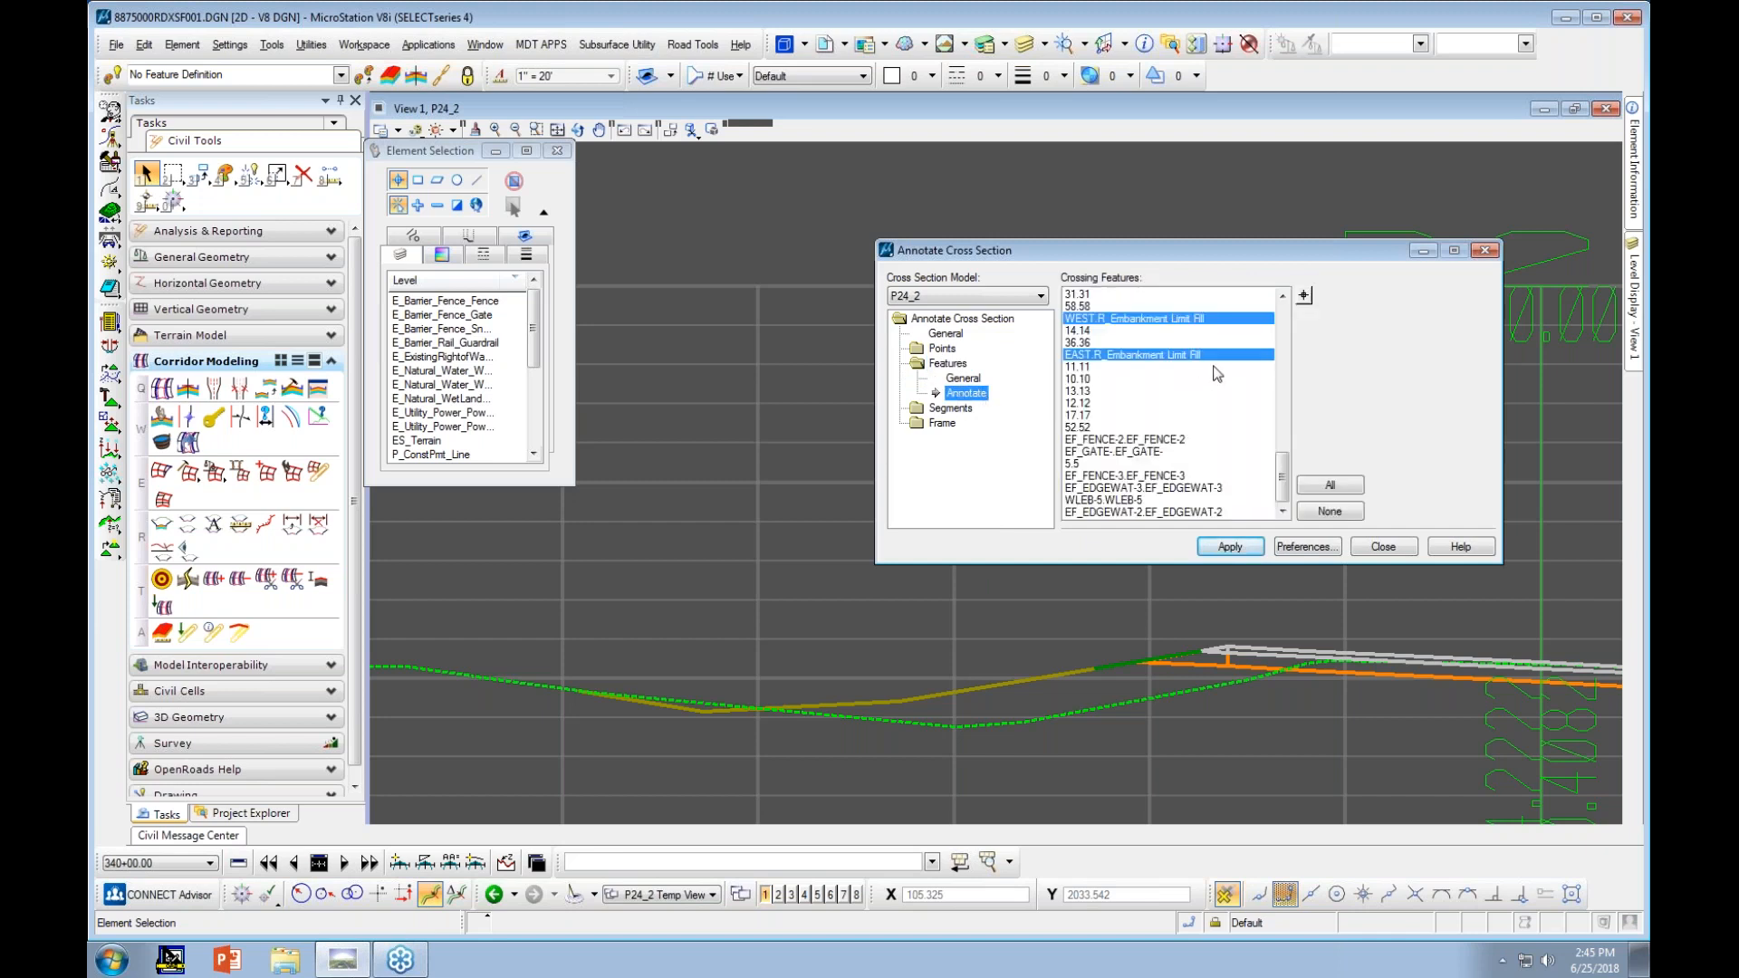
left_click(1230, 548)
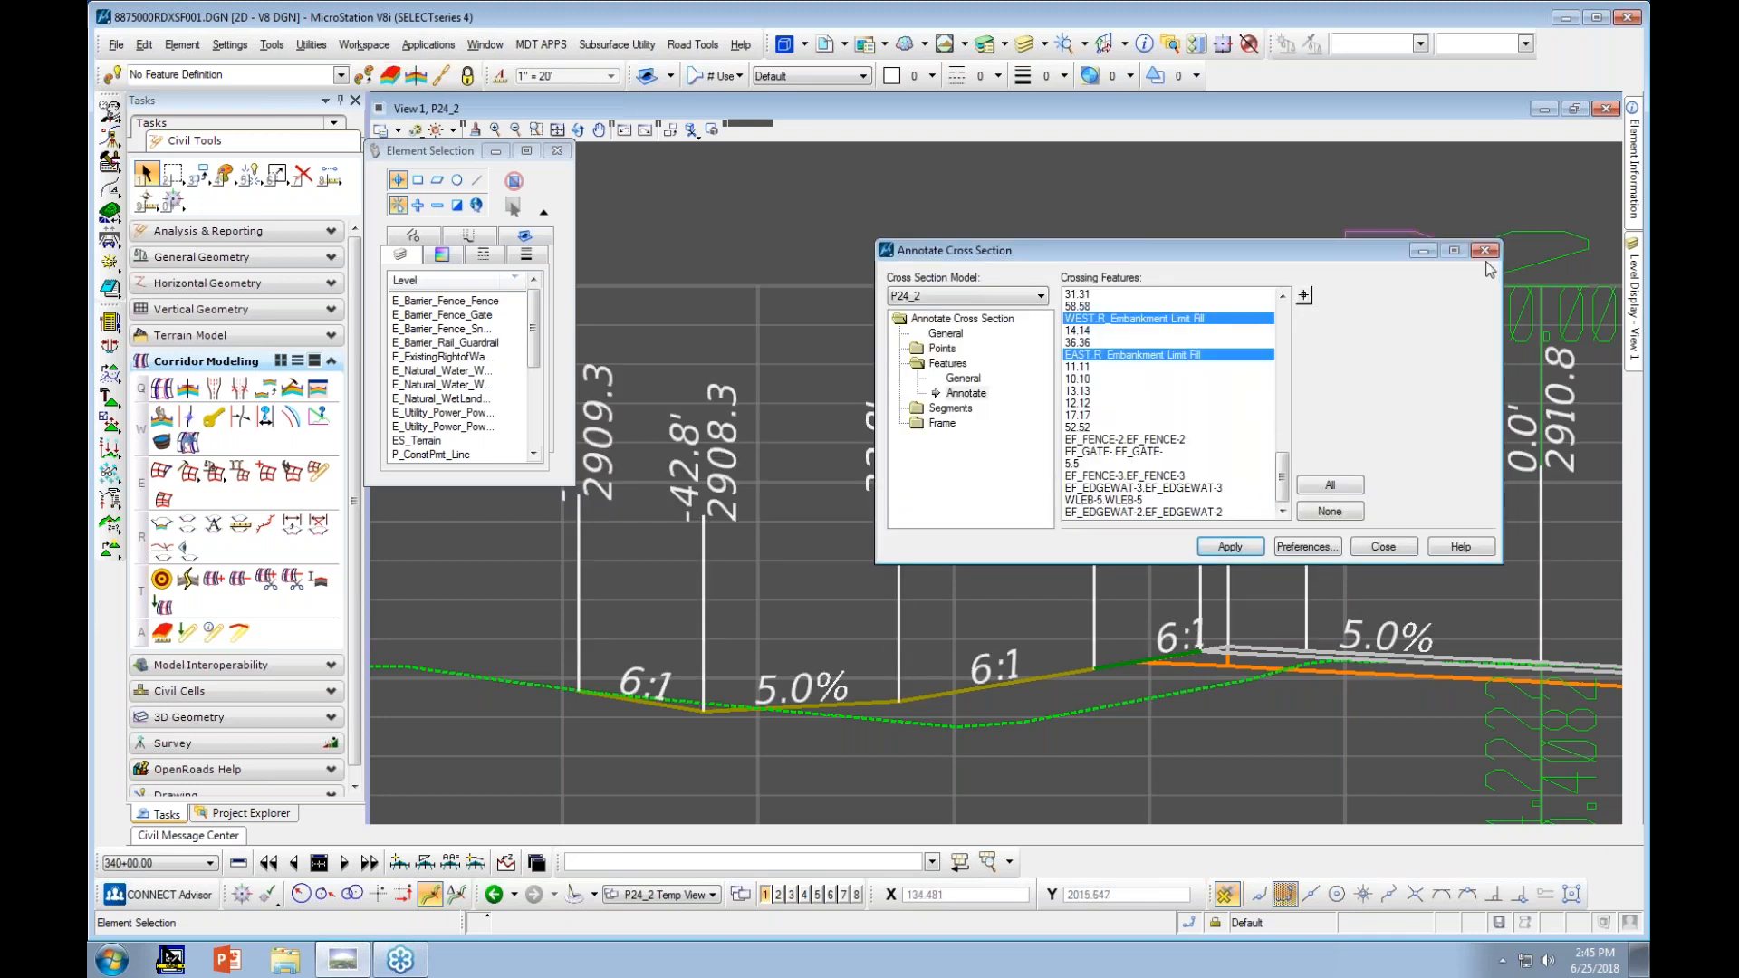
left_click(1401, 548)
Examine the offset, elevation and slope labels across the section at station 329+00.00, including the pavement edge
scroll(1043, 257, "down", 3)
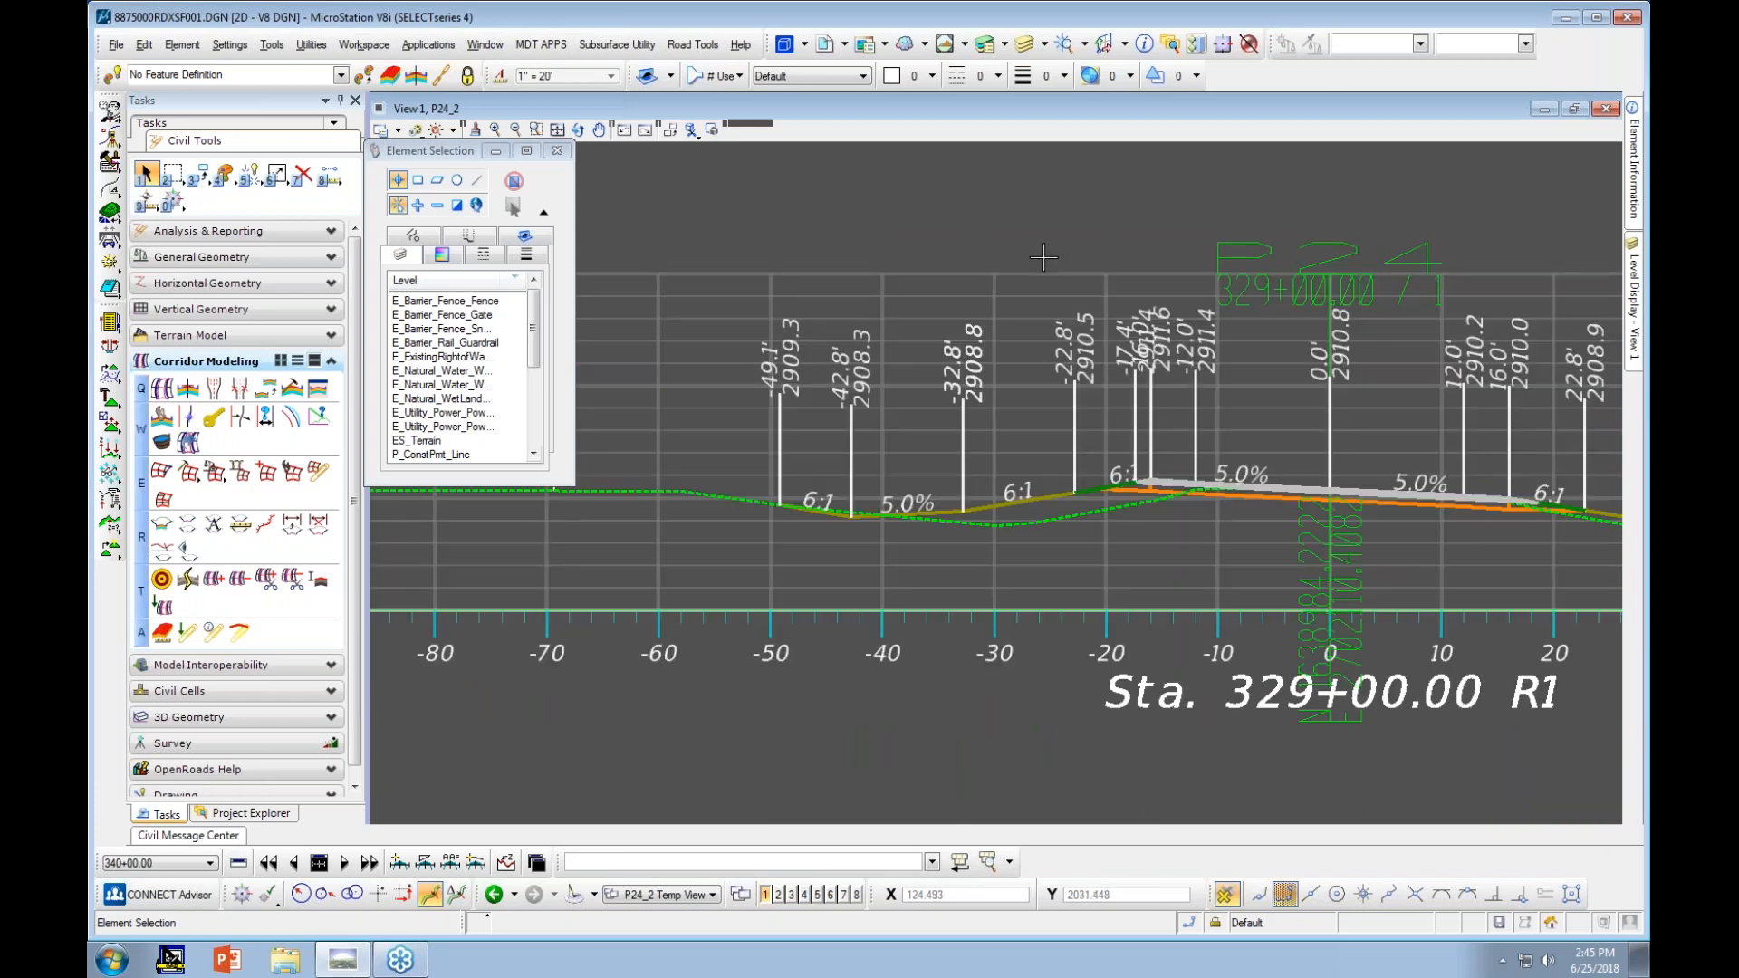
scroll(1037, 264, "down", 2)
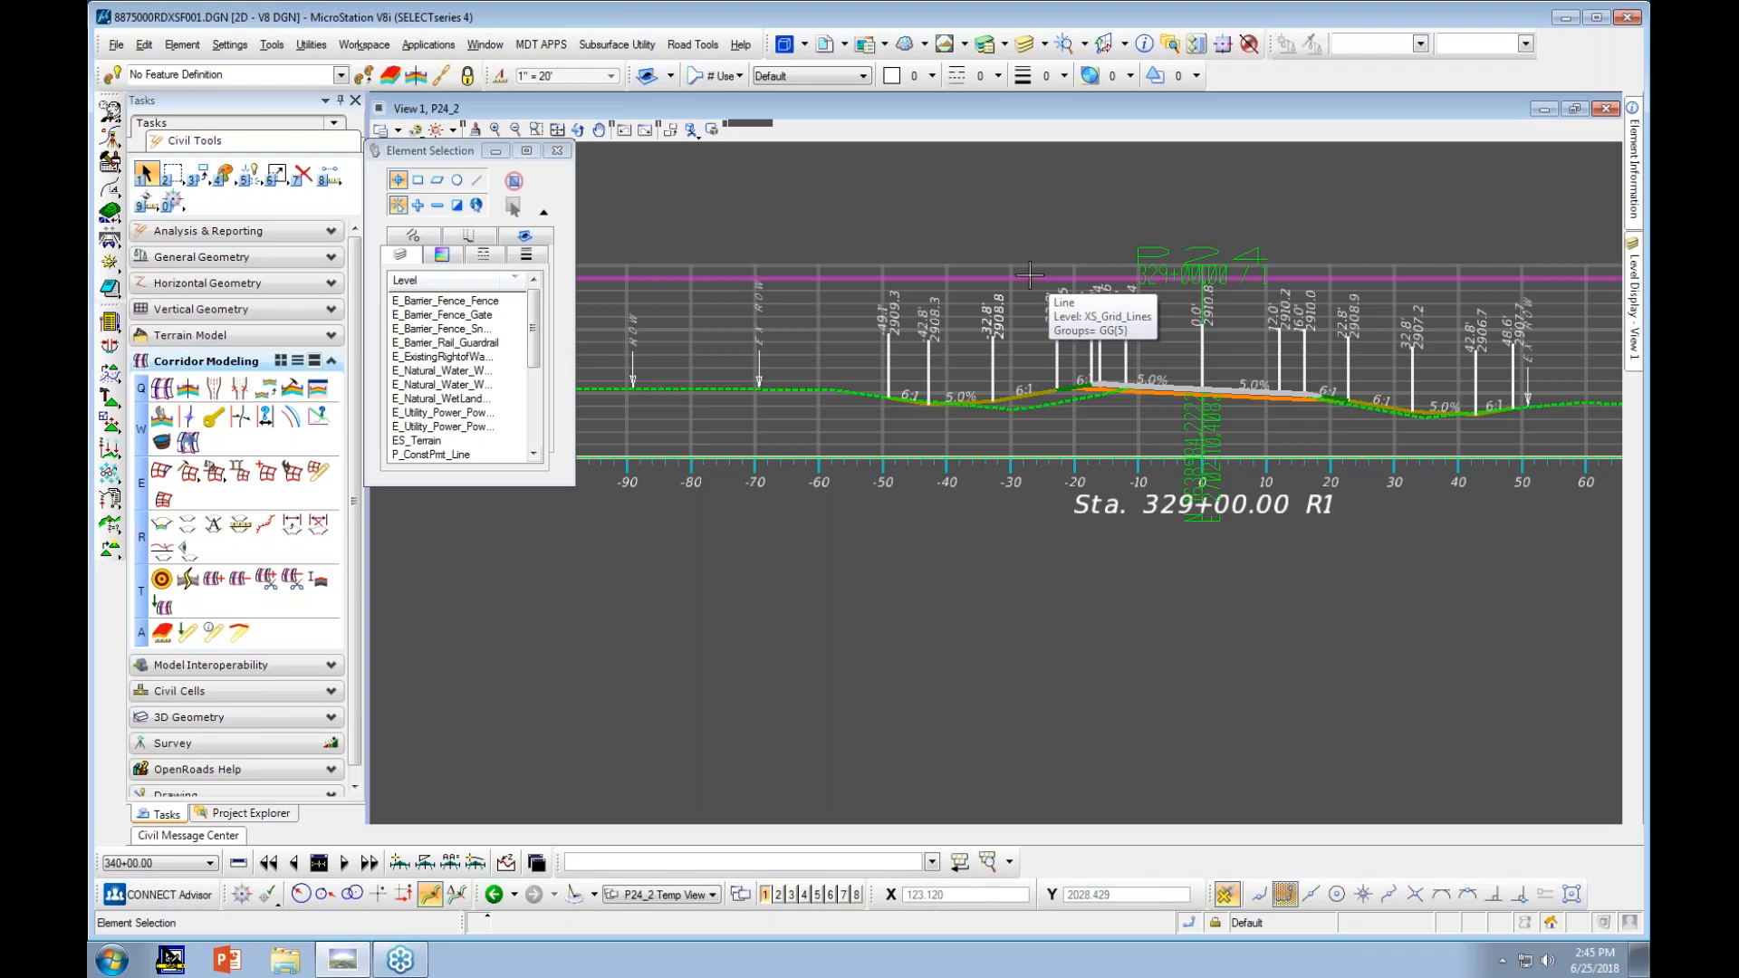
scroll(1446, 415, "up", 5)
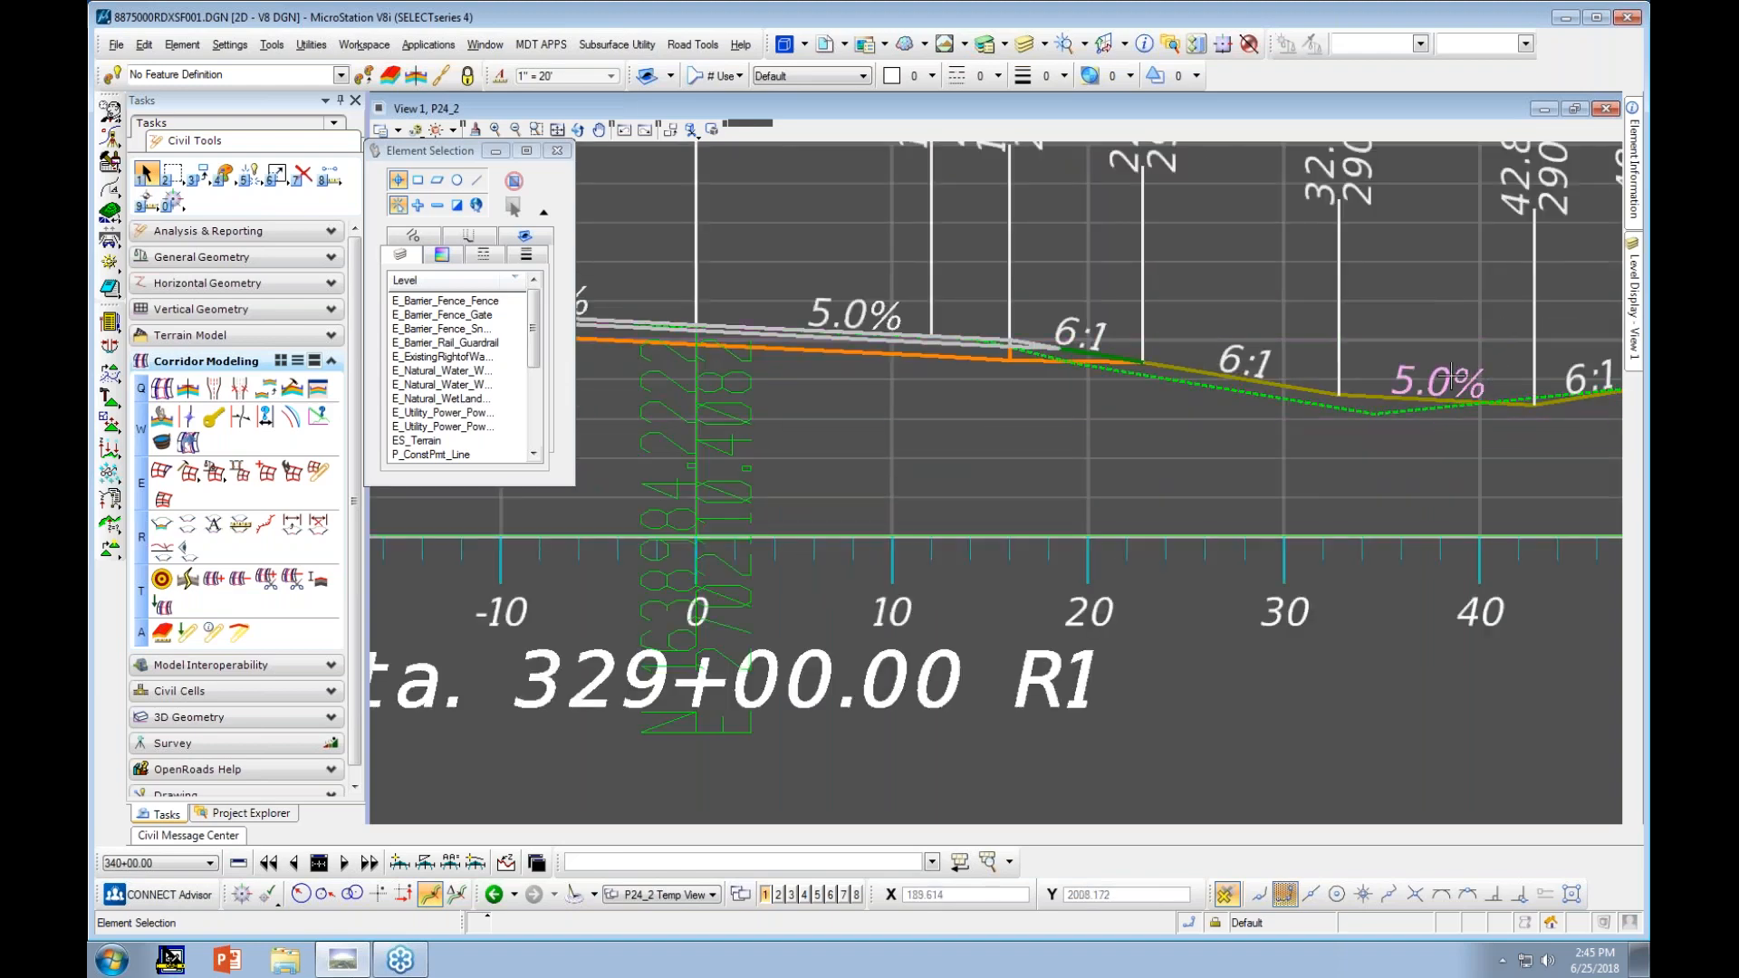
mouse_move(1453, 379)
scroll(1463, 354, "down", 3)
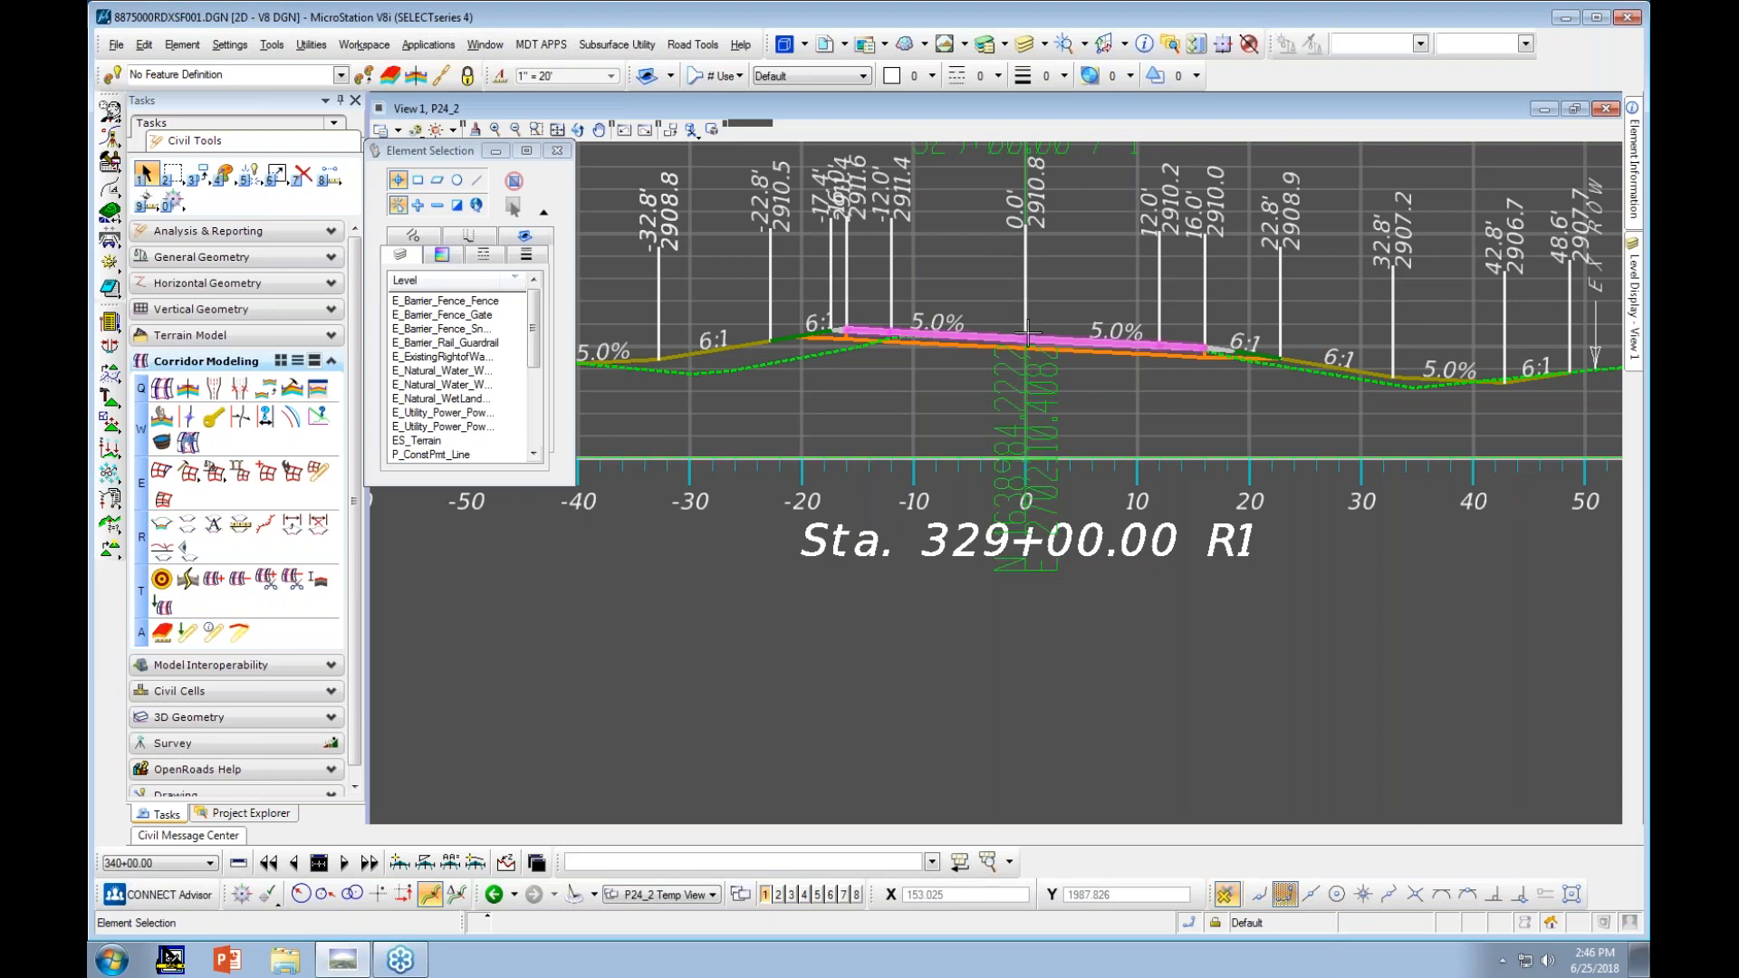
scroll(999, 341, "up", 5)
scroll(998, 341, "down", 5)
scroll(1314, 434, "up", 8)
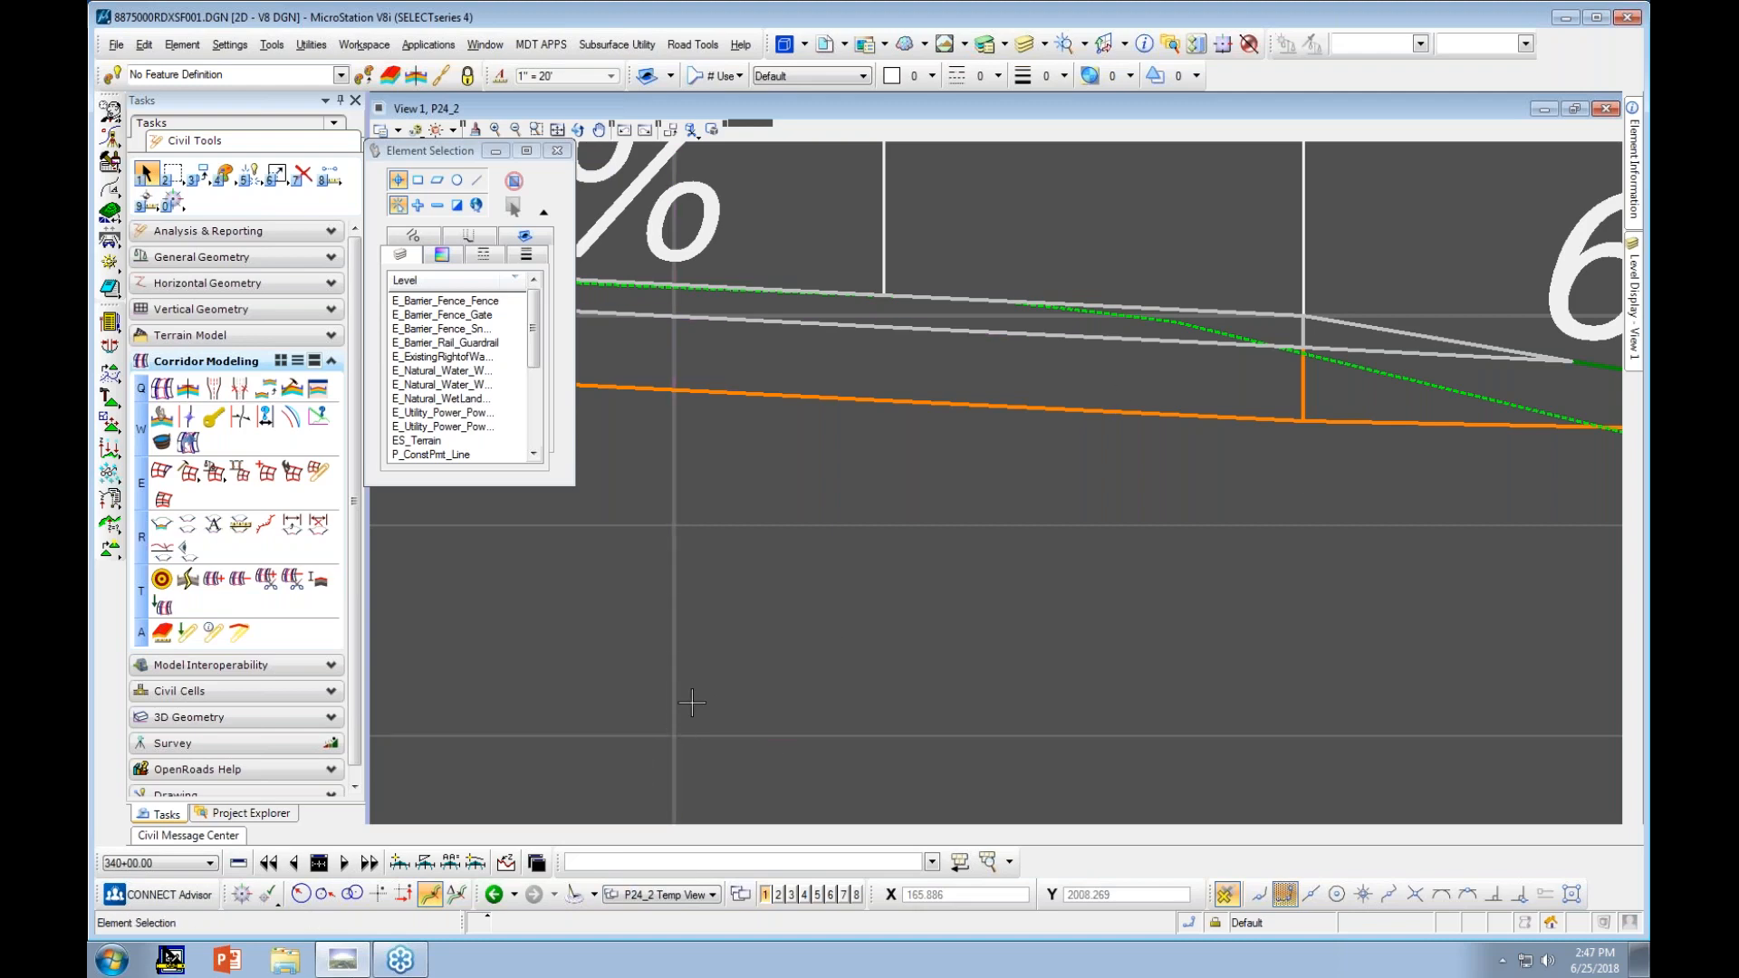
Select all offset, elevation and slope labels on the P24_2 sections by their label levels and delete them
scroll(855, 541, "down", 3)
key("Escape")
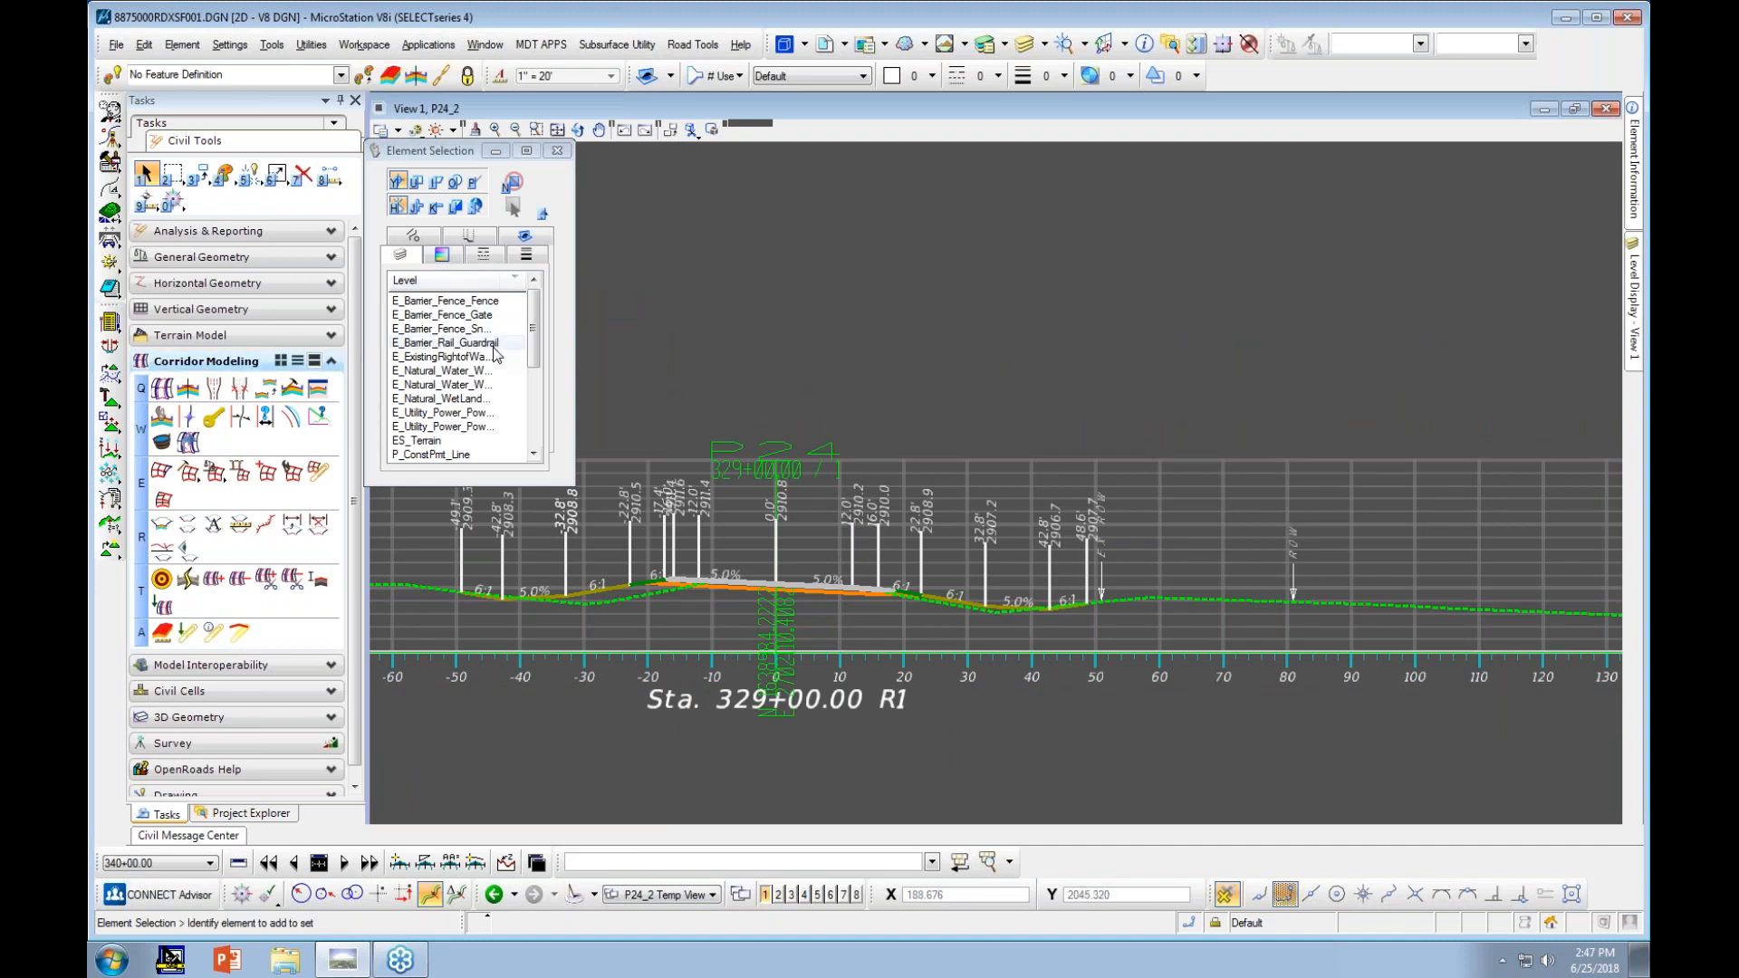
left_click(532, 349)
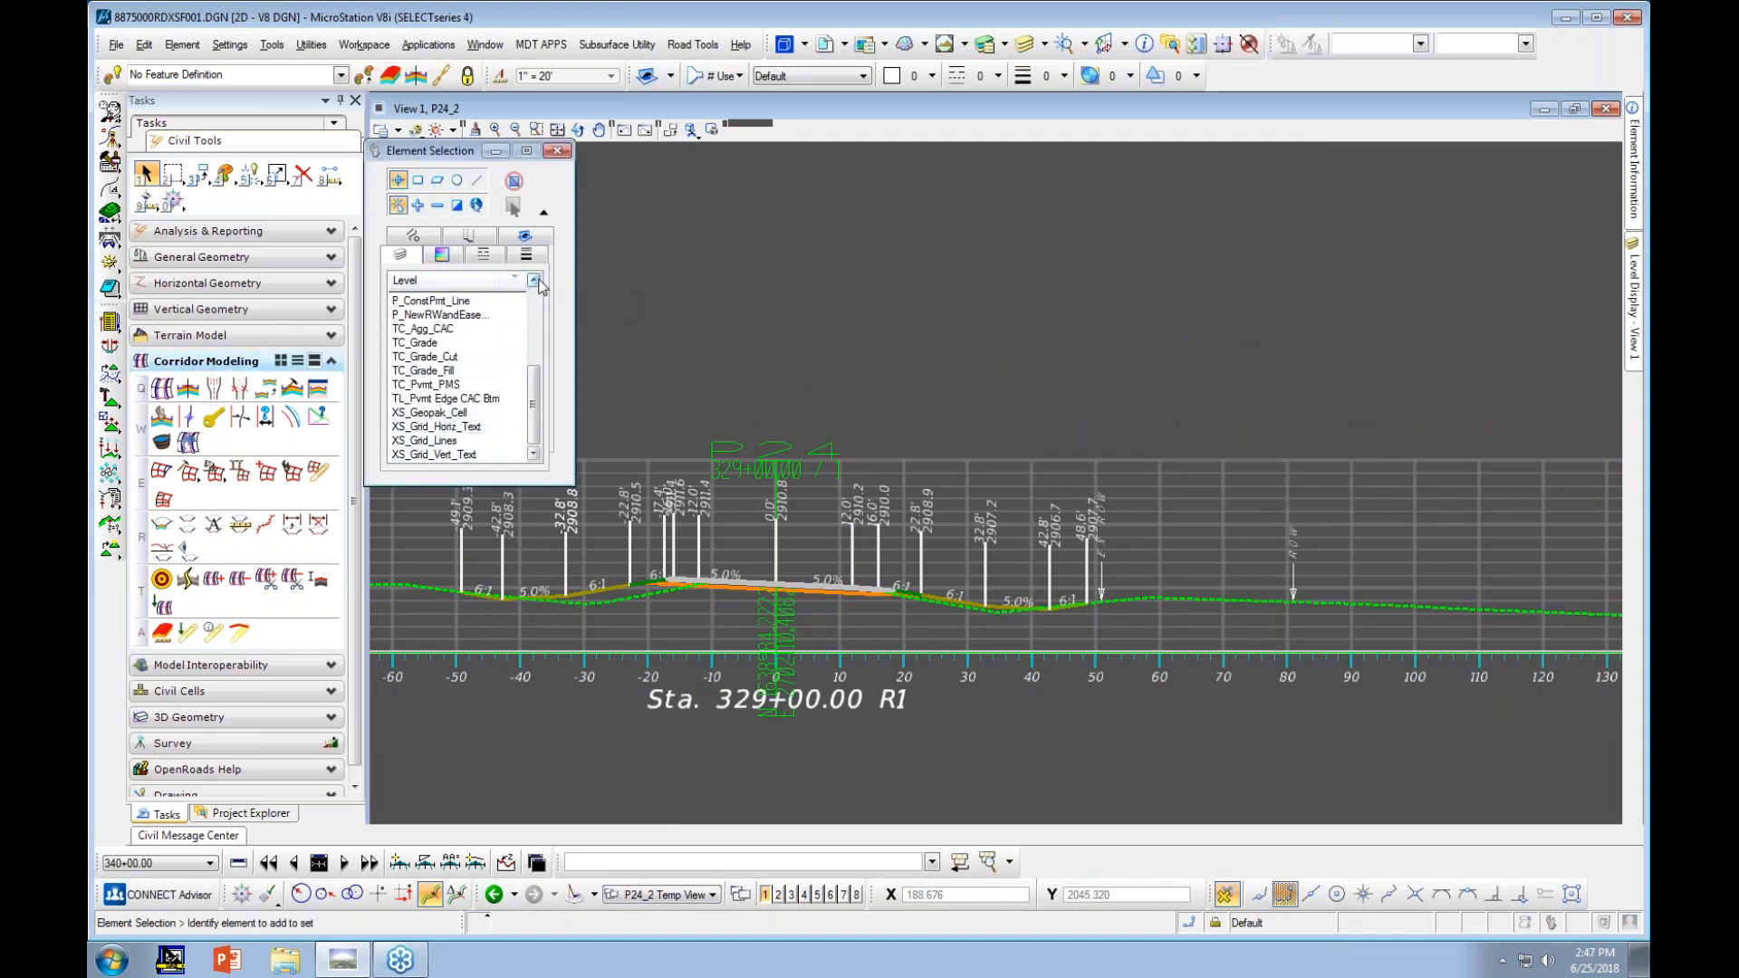
left_click(538, 214)
left_click(537, 215)
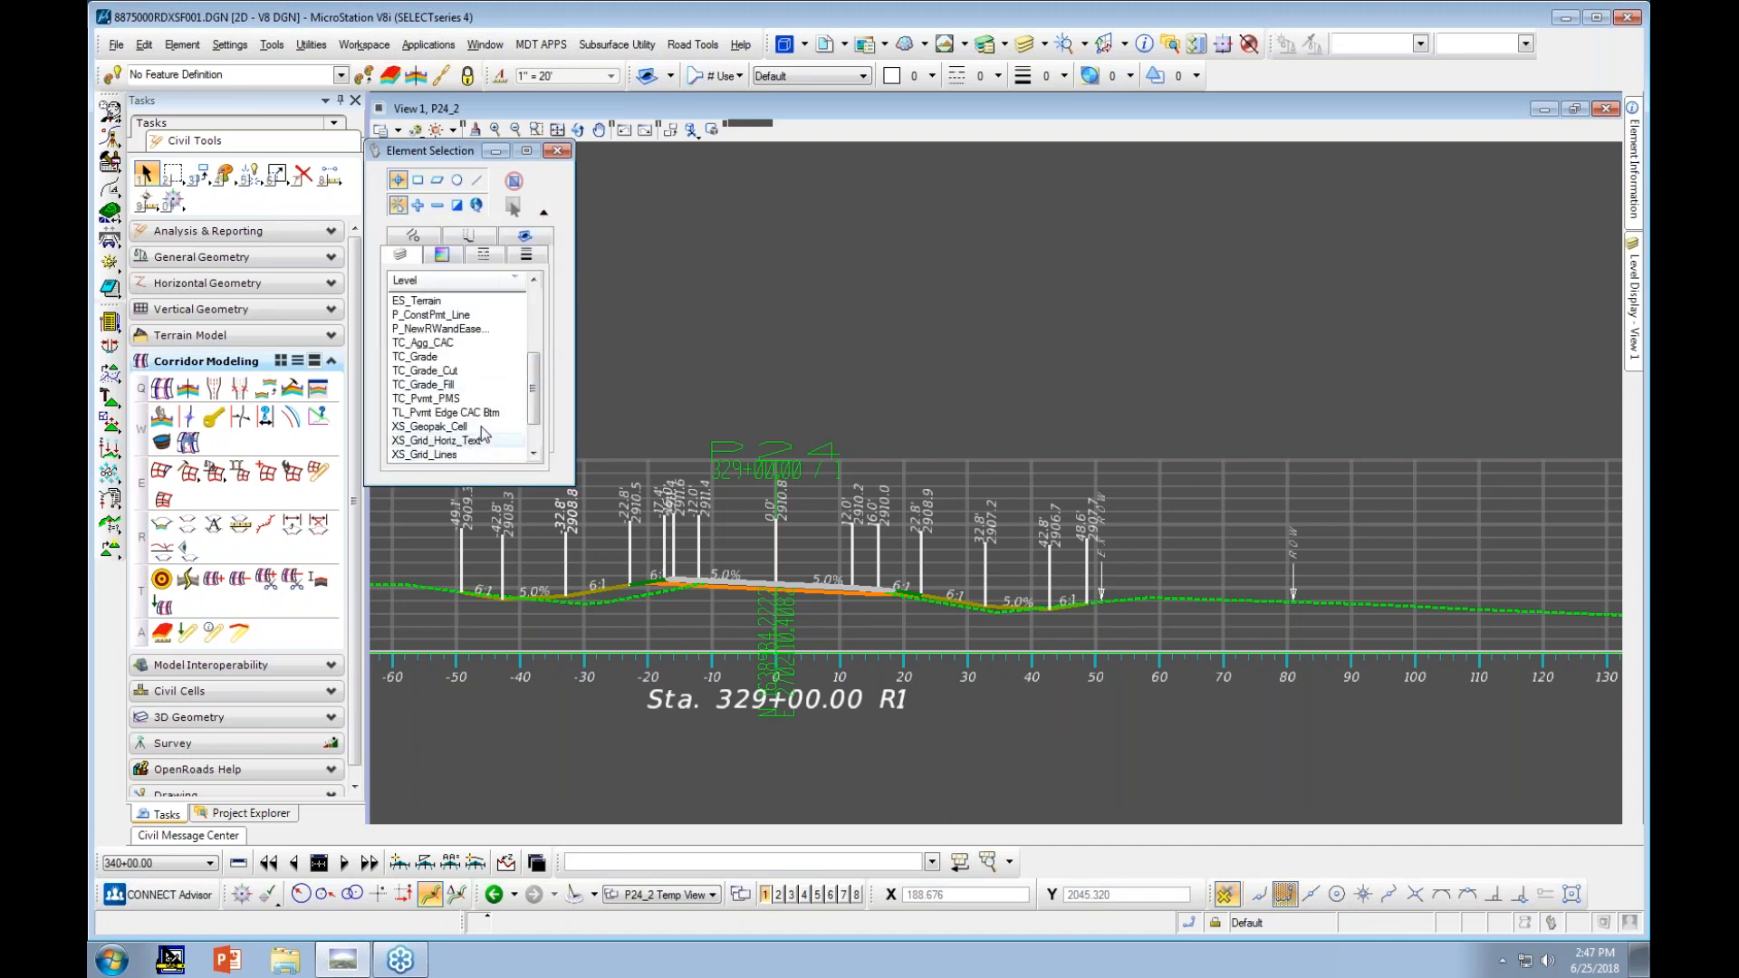
scroll(455, 448, "down", 1)
left_click(455, 455)
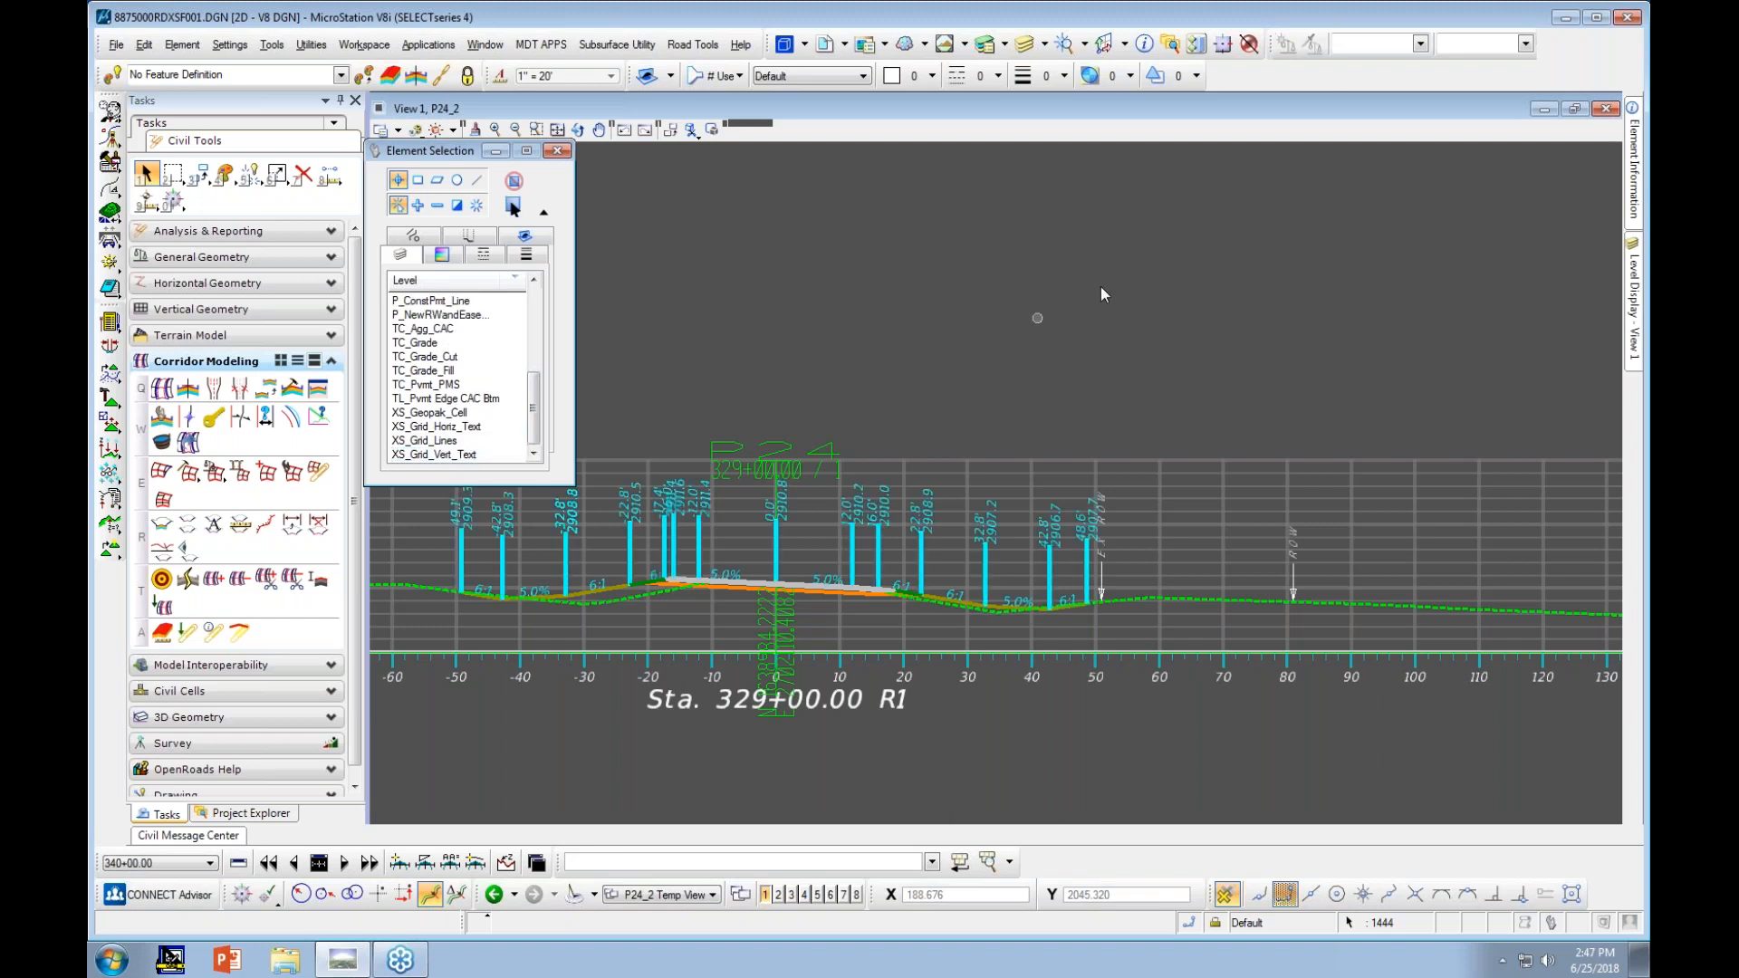
key("Delete")
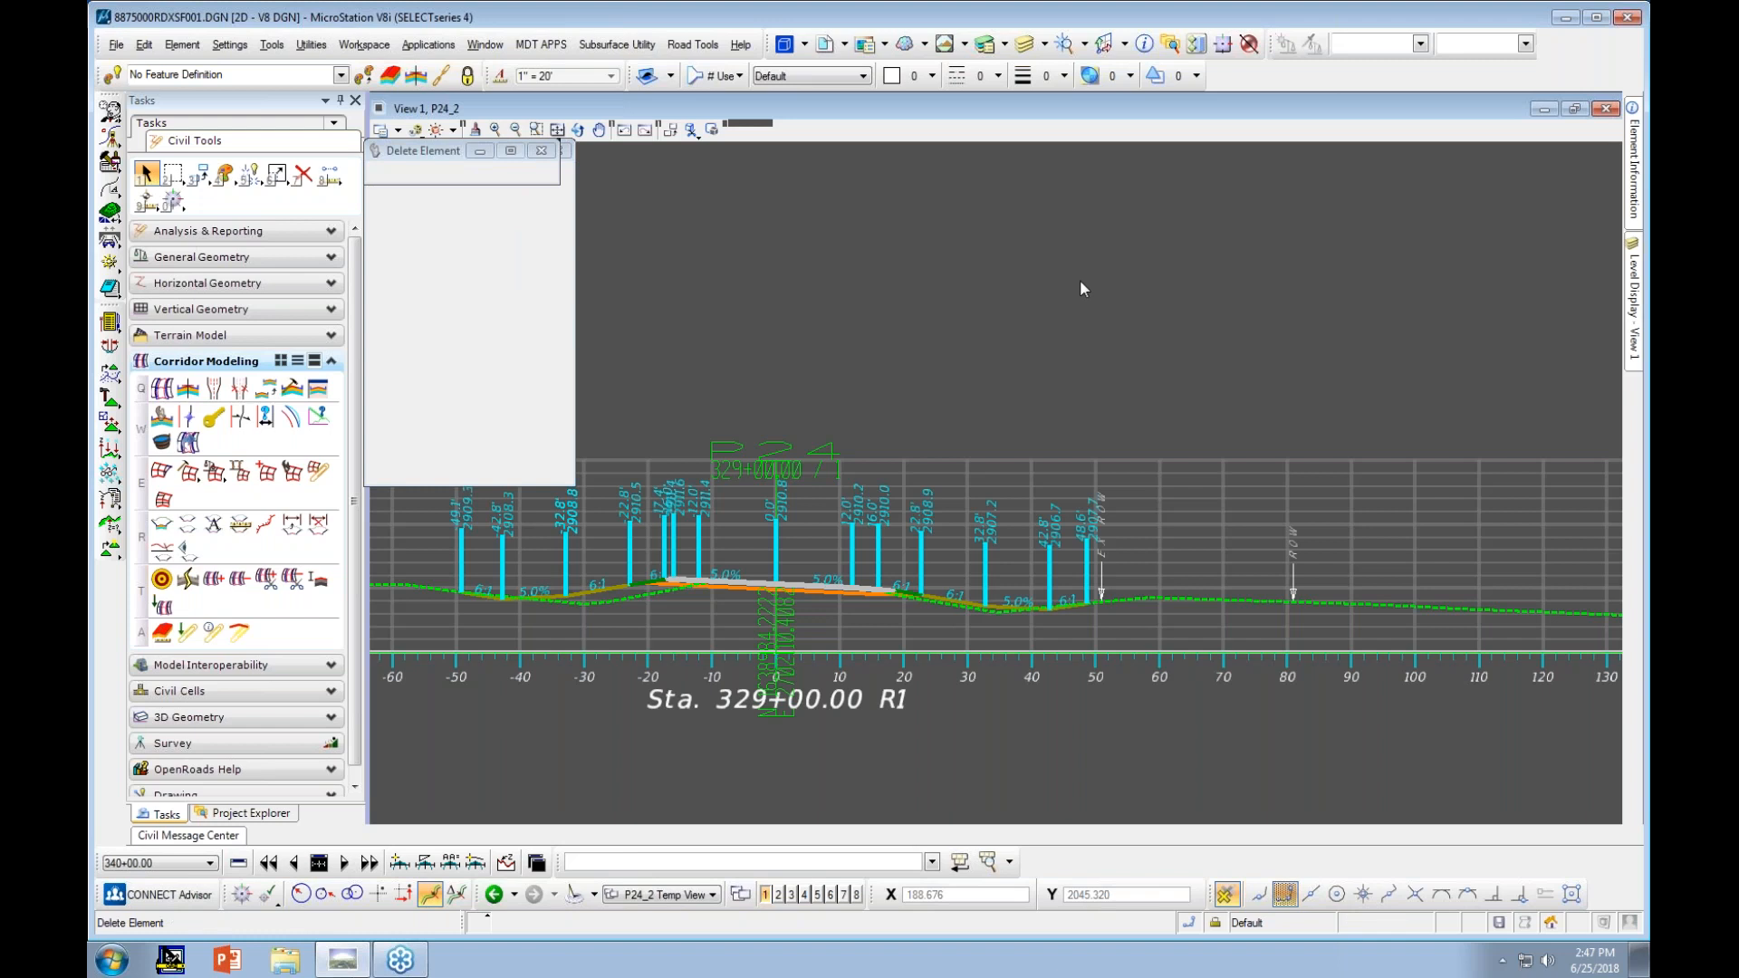
left_click(1081, 282)
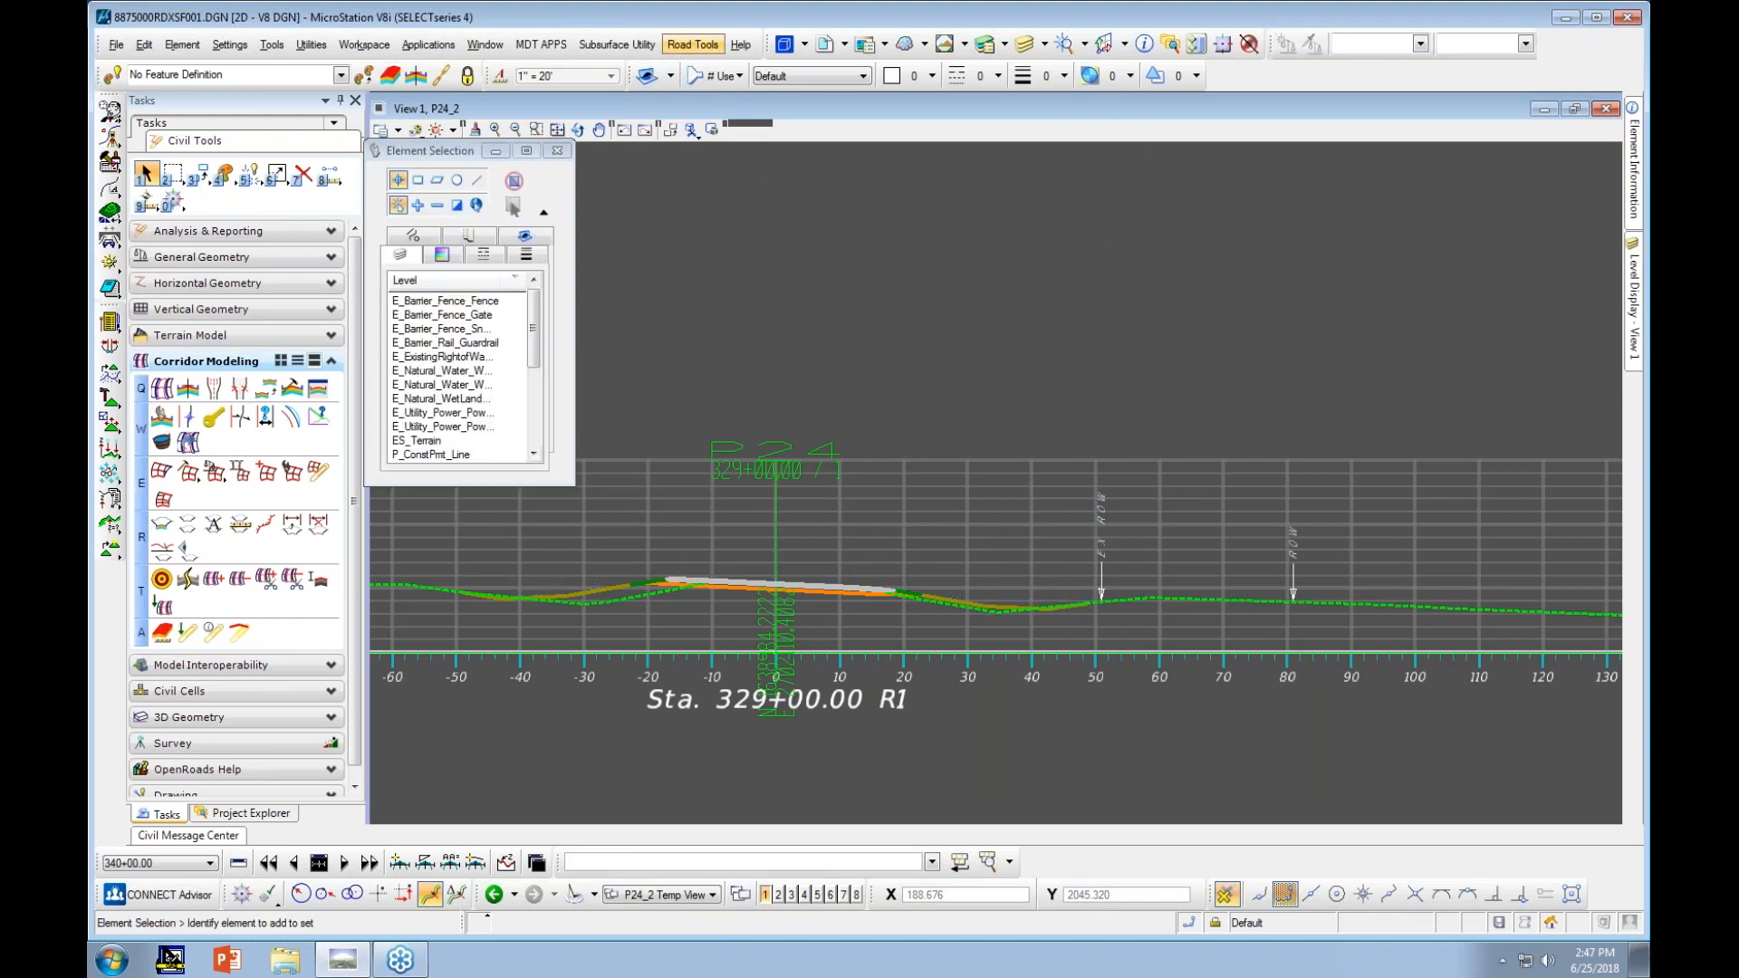
Start XS Feature Labeling and place the Cross Section Labeler clear of the section at station 329+00.00
left_click(693, 45)
mouse_move(721, 120)
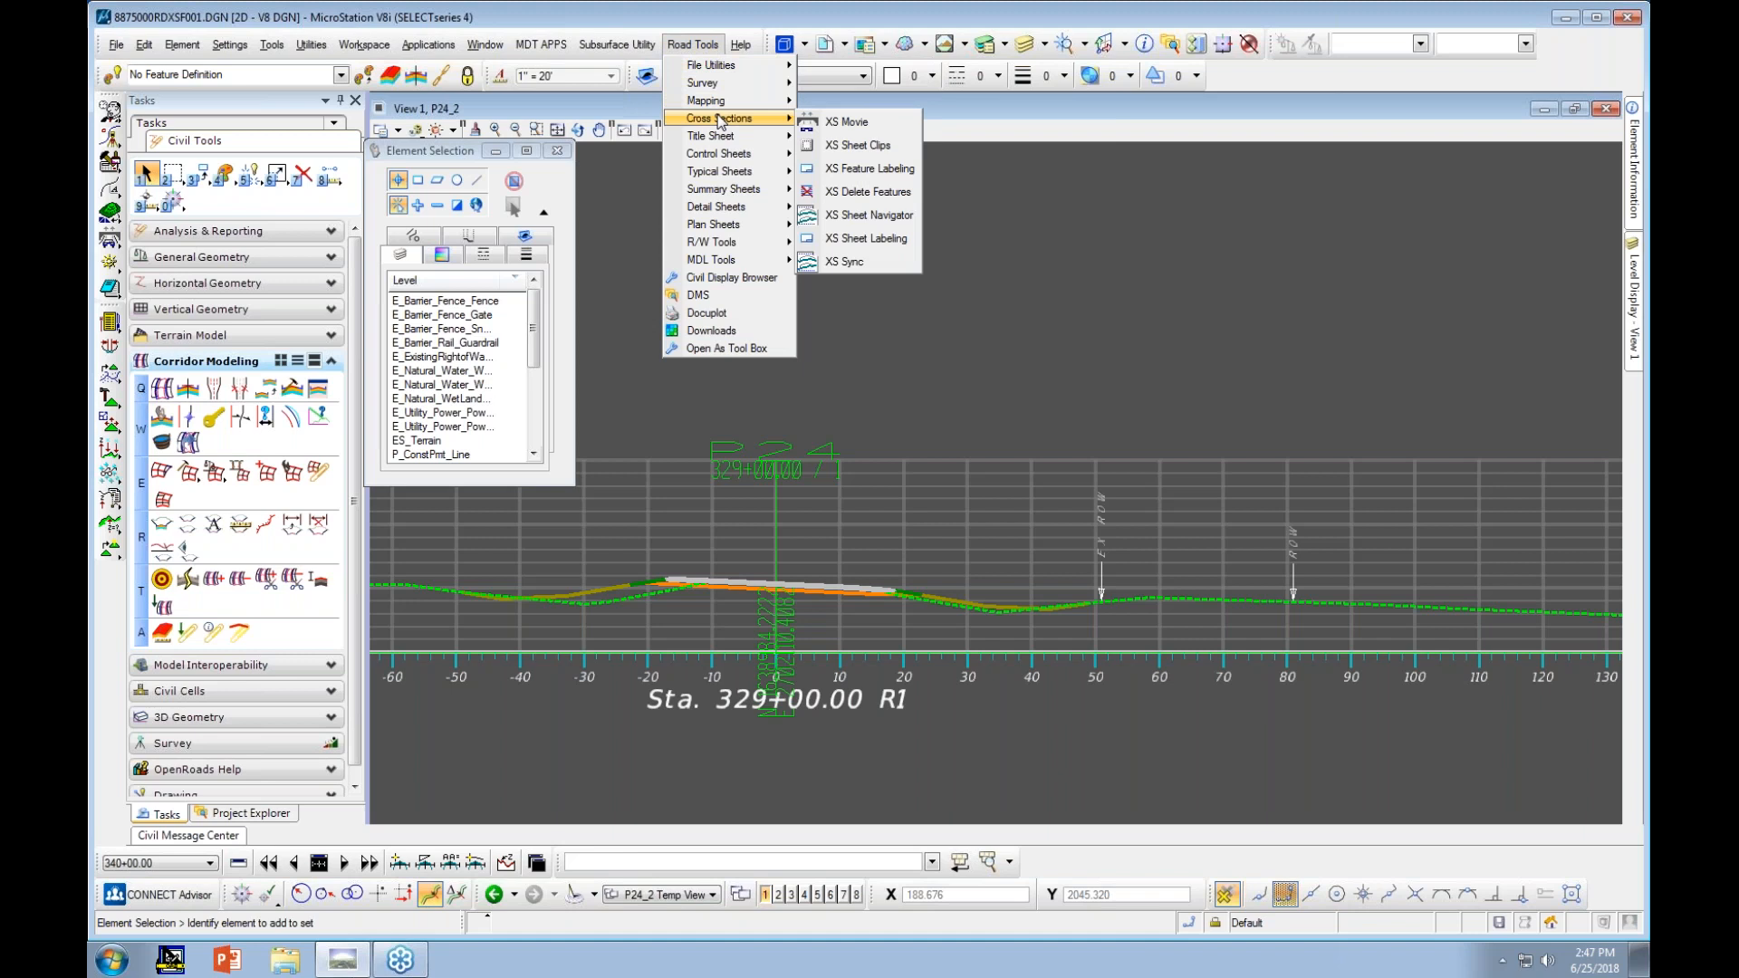
left_click(851, 169)
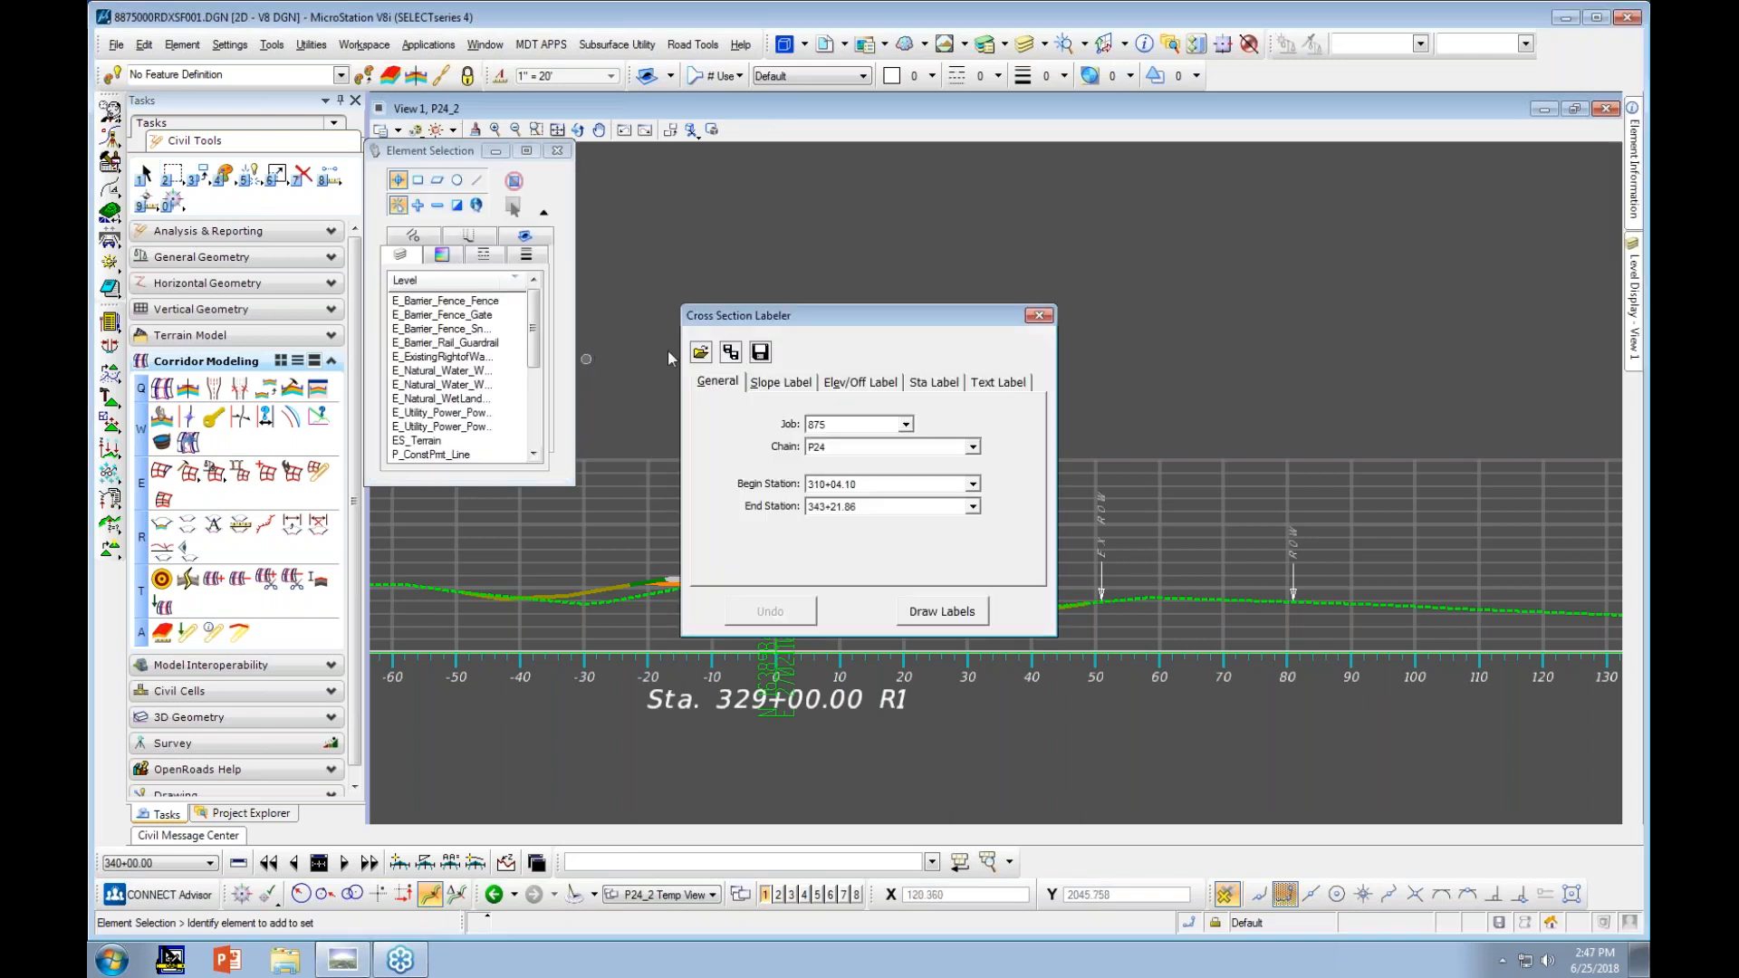
left_click_drag(879, 326, 905, 108)
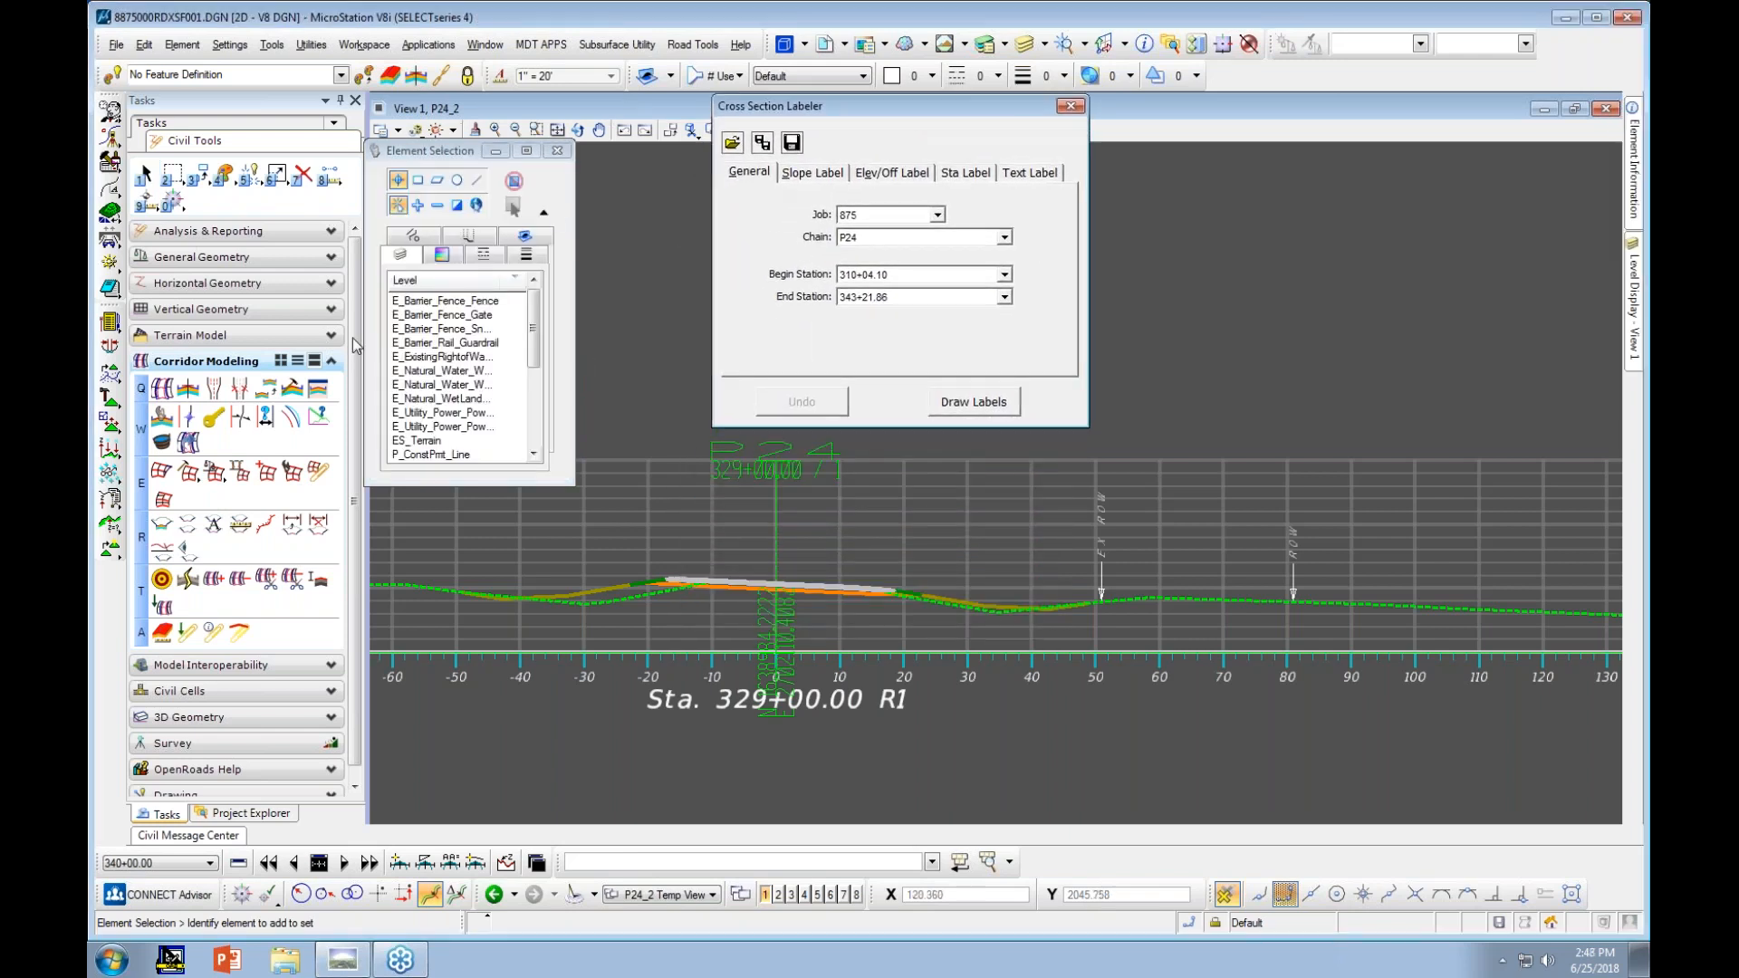
Start Annotate Cross Section for P24_2 and load the preference Object - Feature Name
left_click(212, 524)
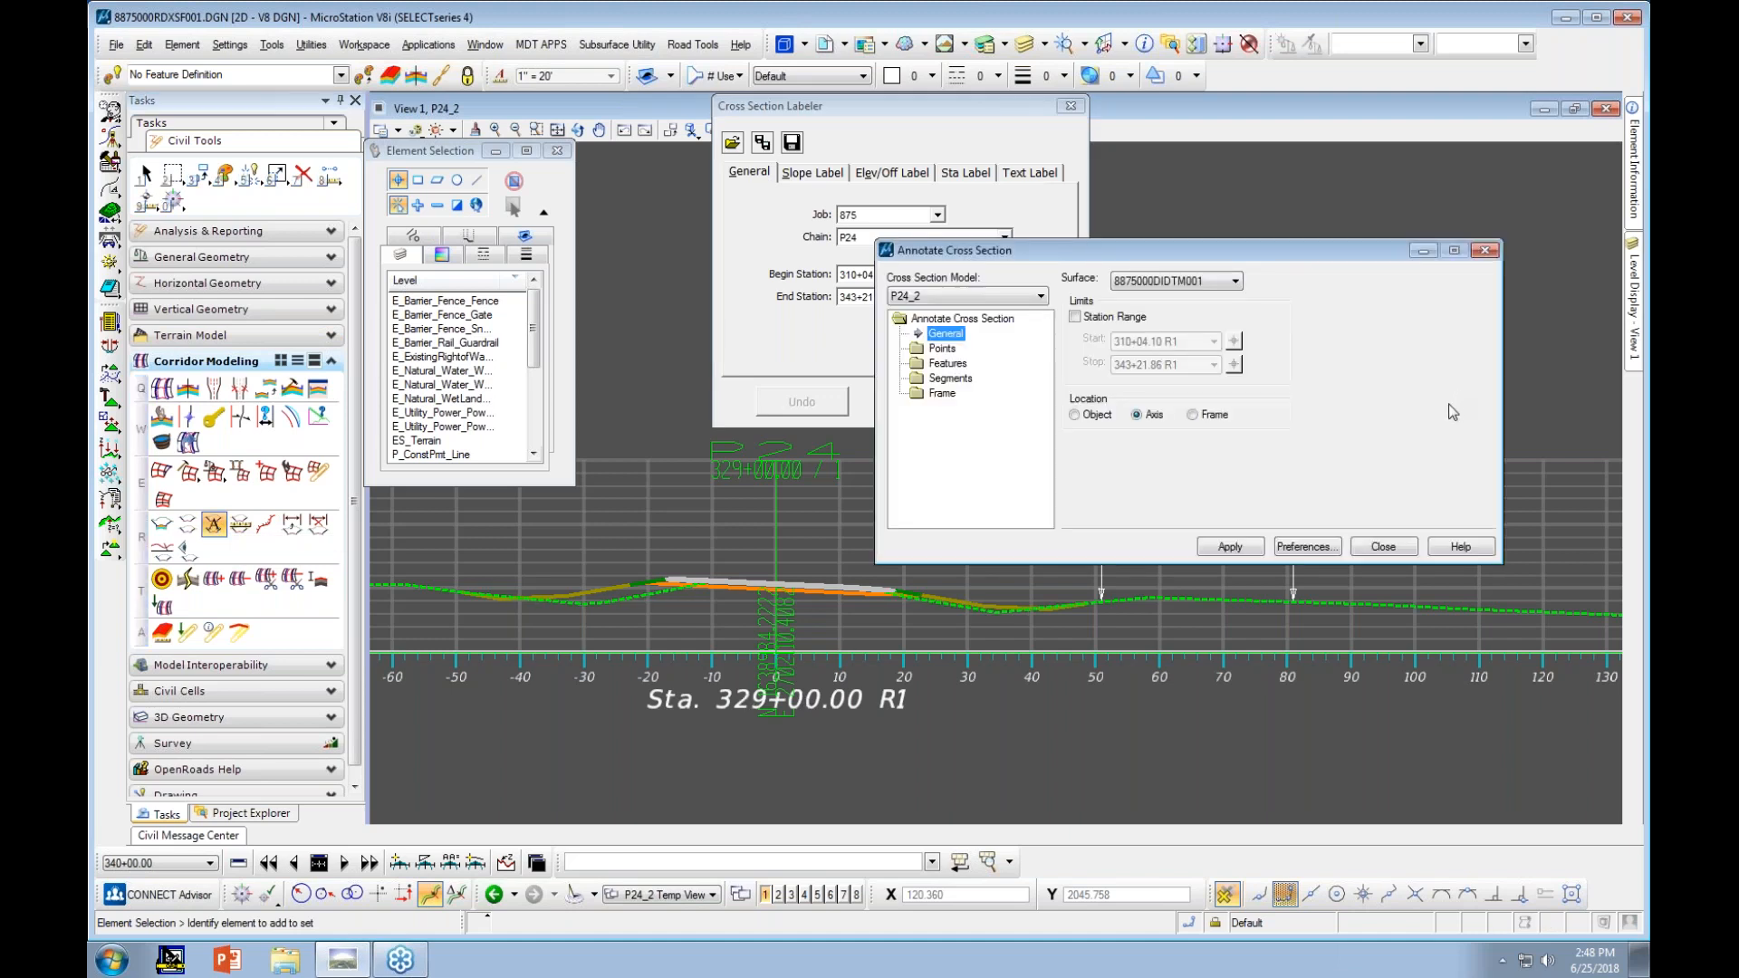
left_click(1297, 551)
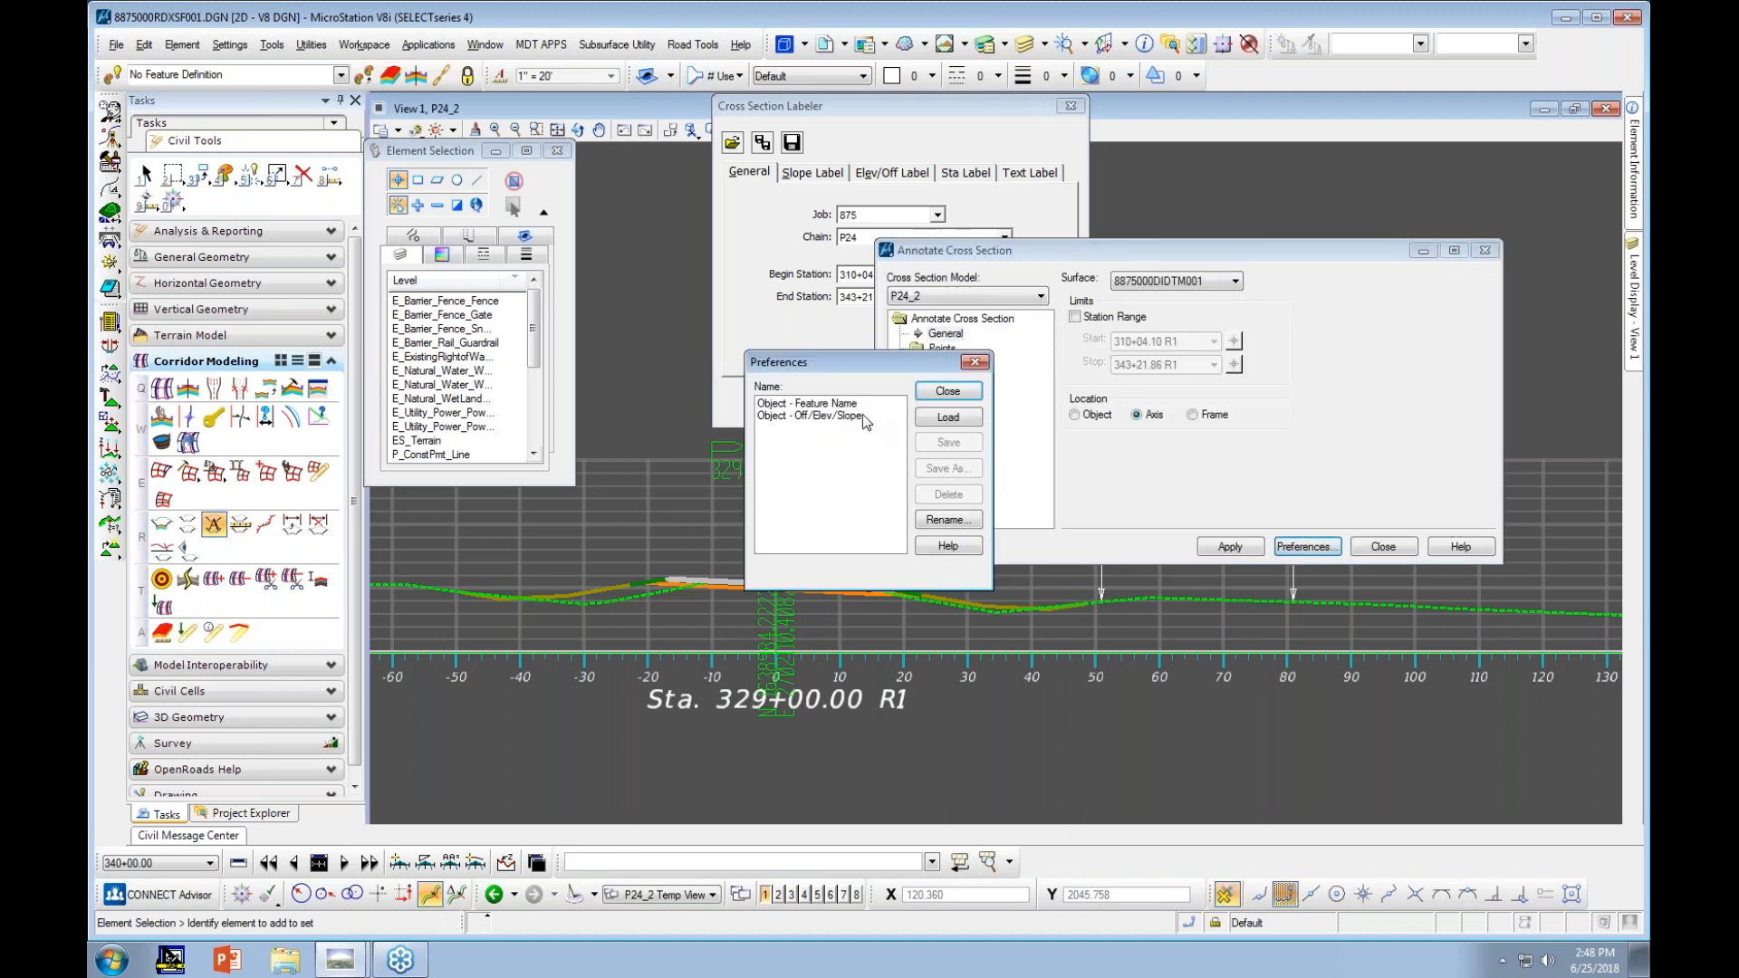
left_click(807, 404)
left_click(947, 418)
left_click(948, 392)
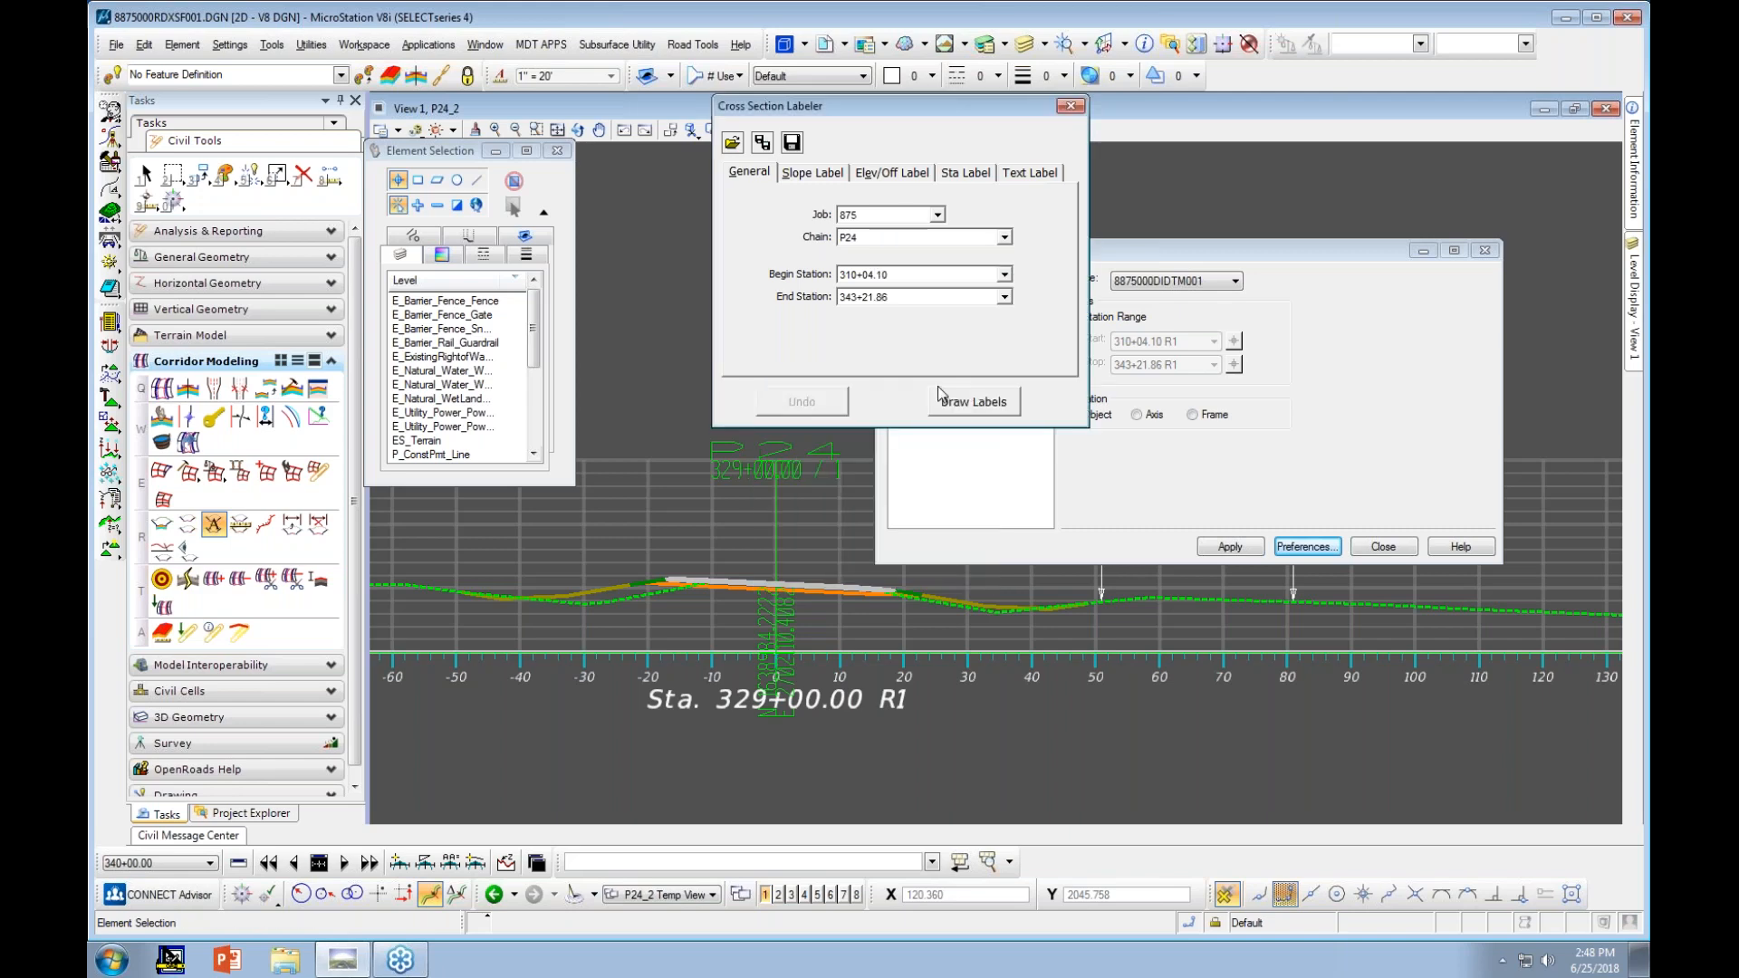
left_click(943, 396)
Inspect the X text at the pavement edge, then choose the annotation surface and open the crossing features list
scroll(844, 513, "up", 5)
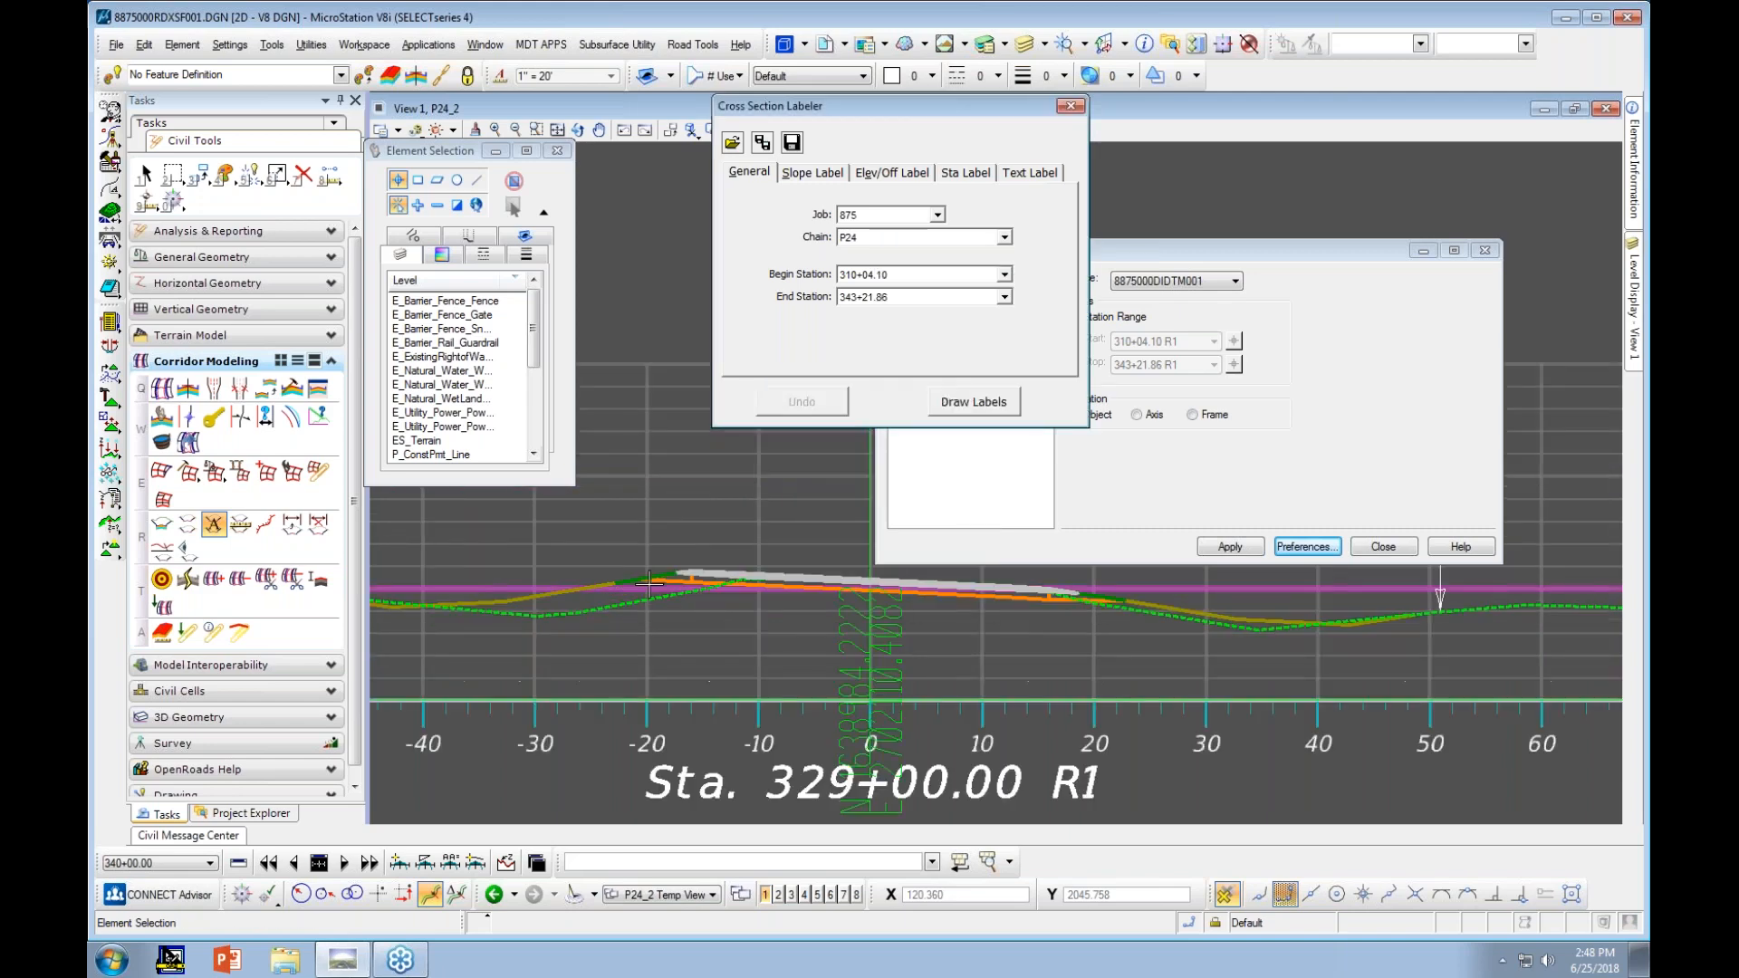
scroll(833, 515, "up", 4)
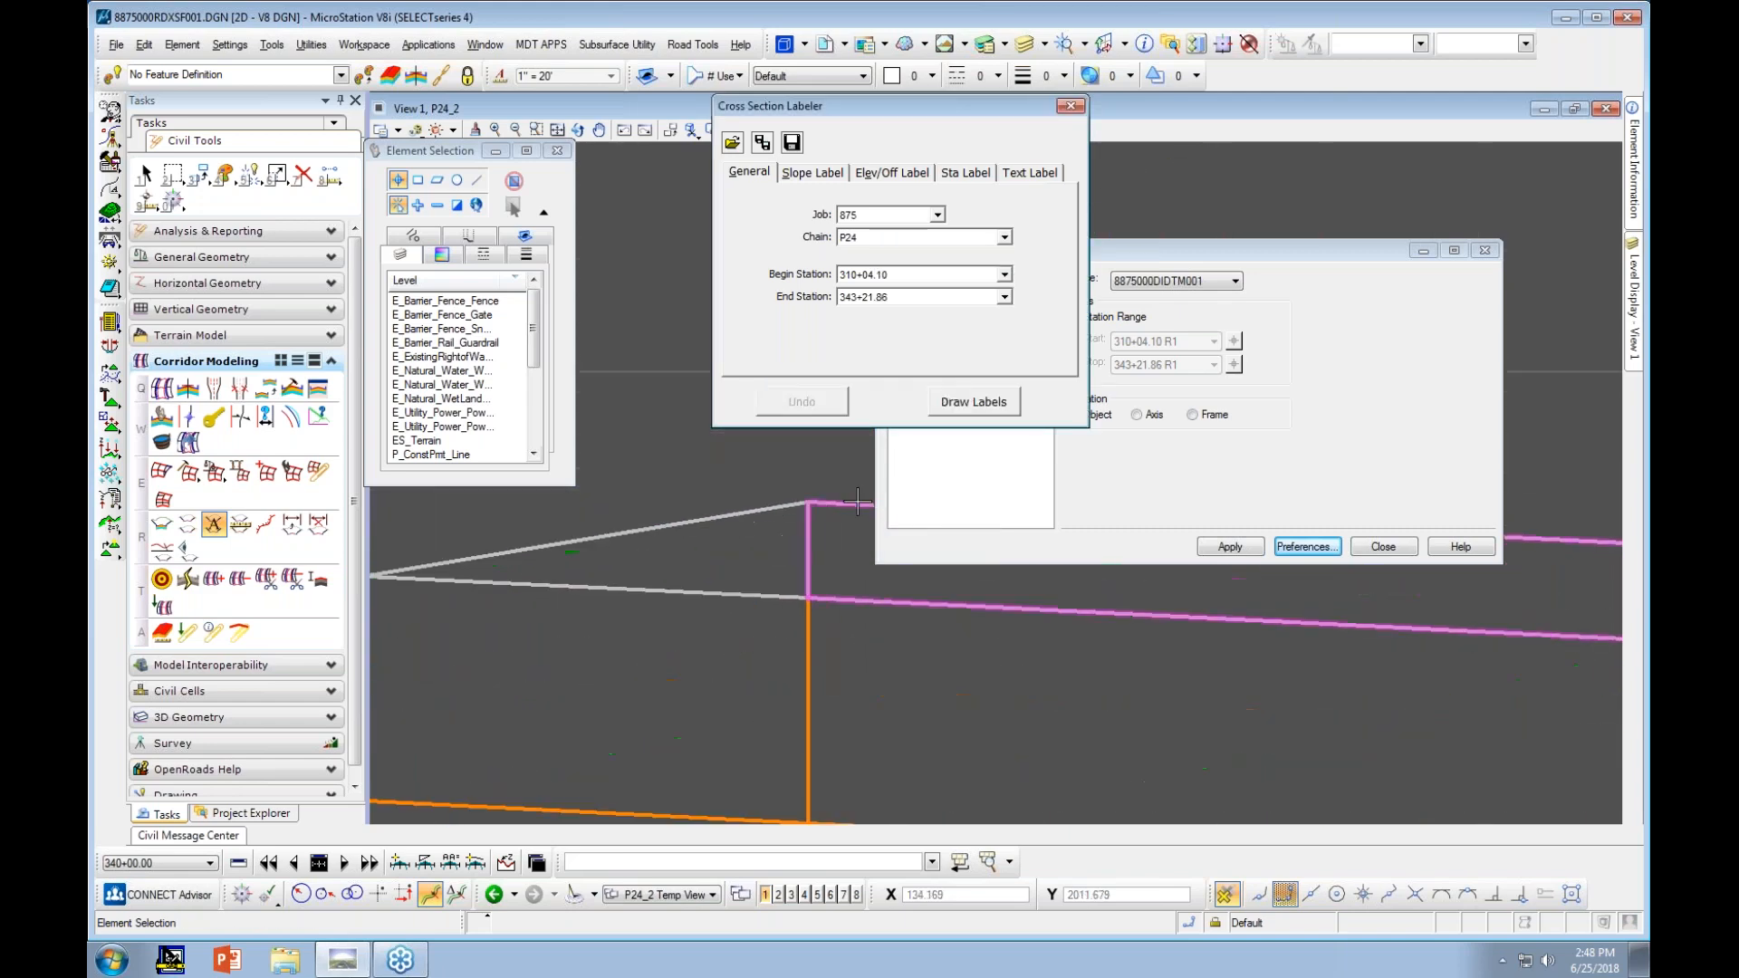
scroll(821, 517, "up", 3)
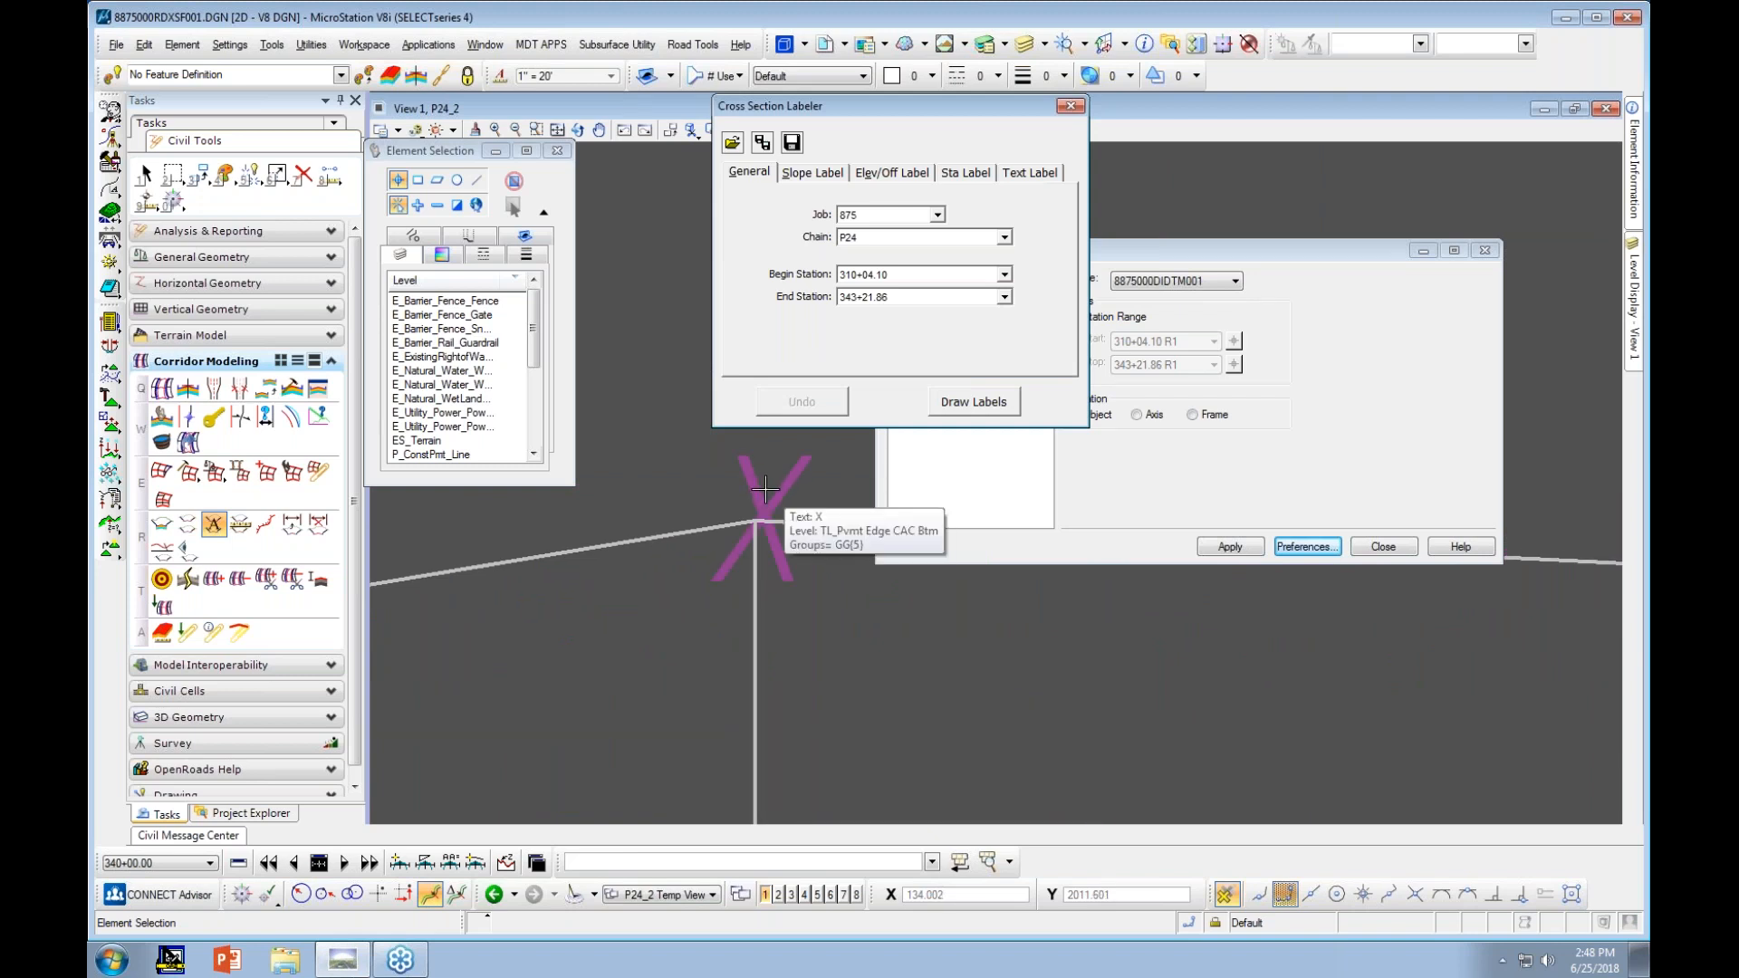
left_click(1328, 286)
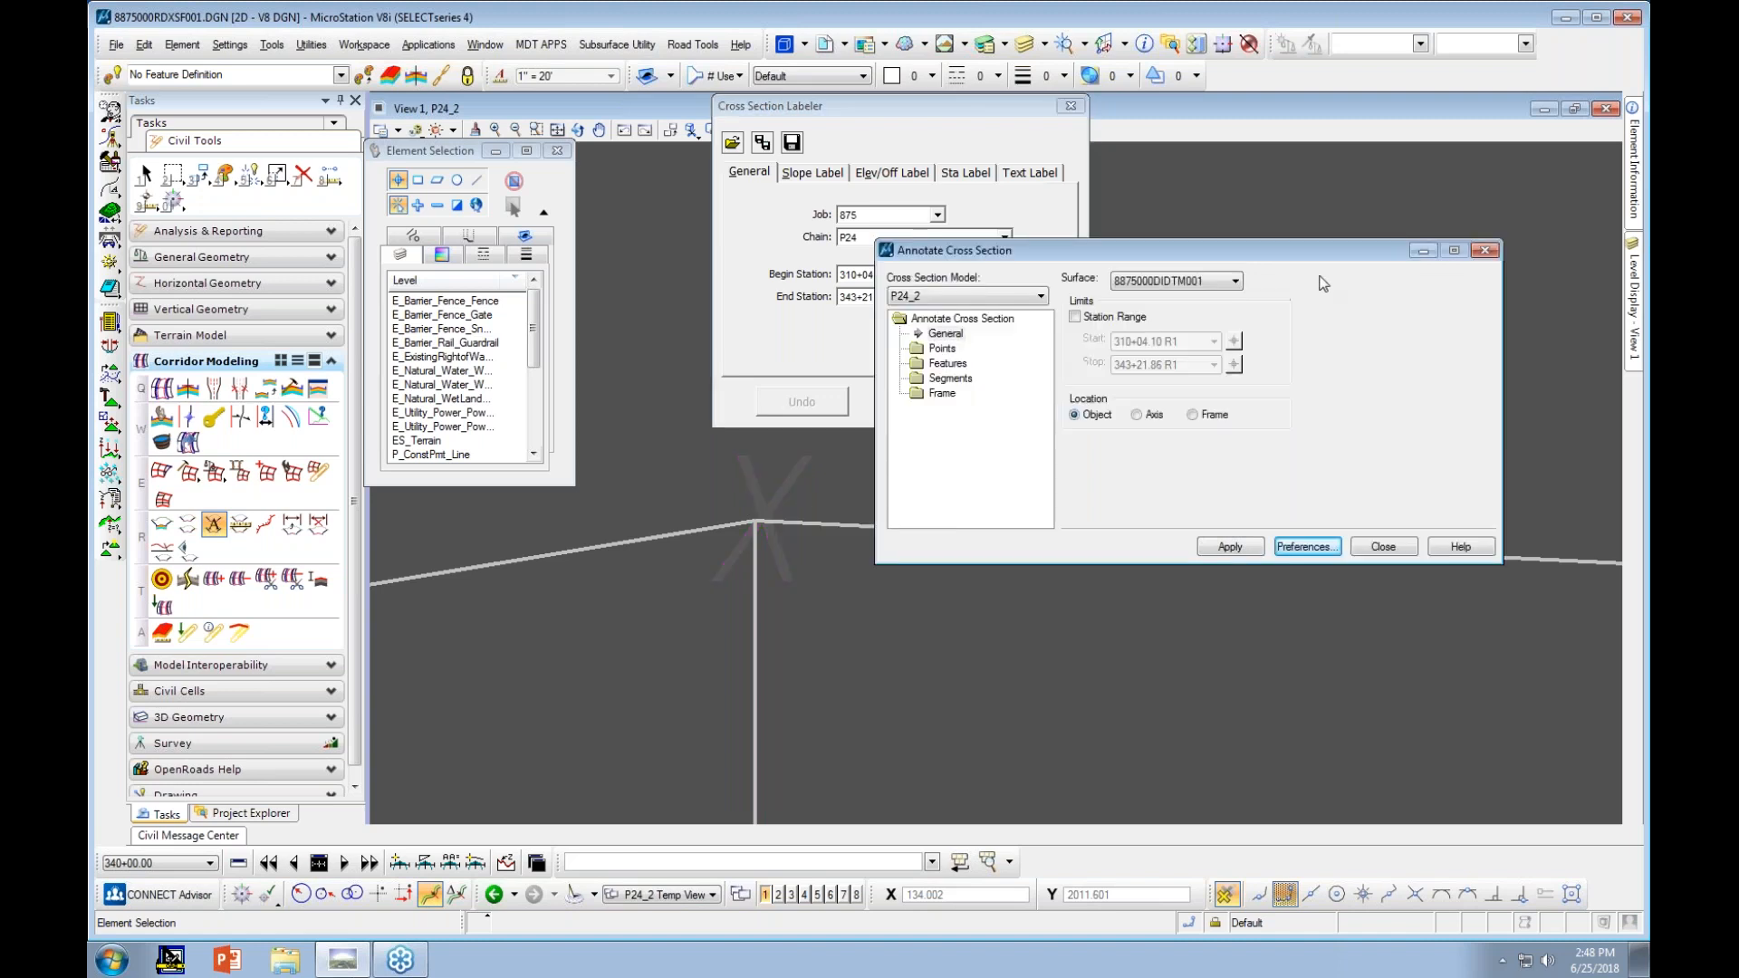
left_click(1133, 282)
left_click(1141, 299)
left_click(920, 367)
left_click(965, 393)
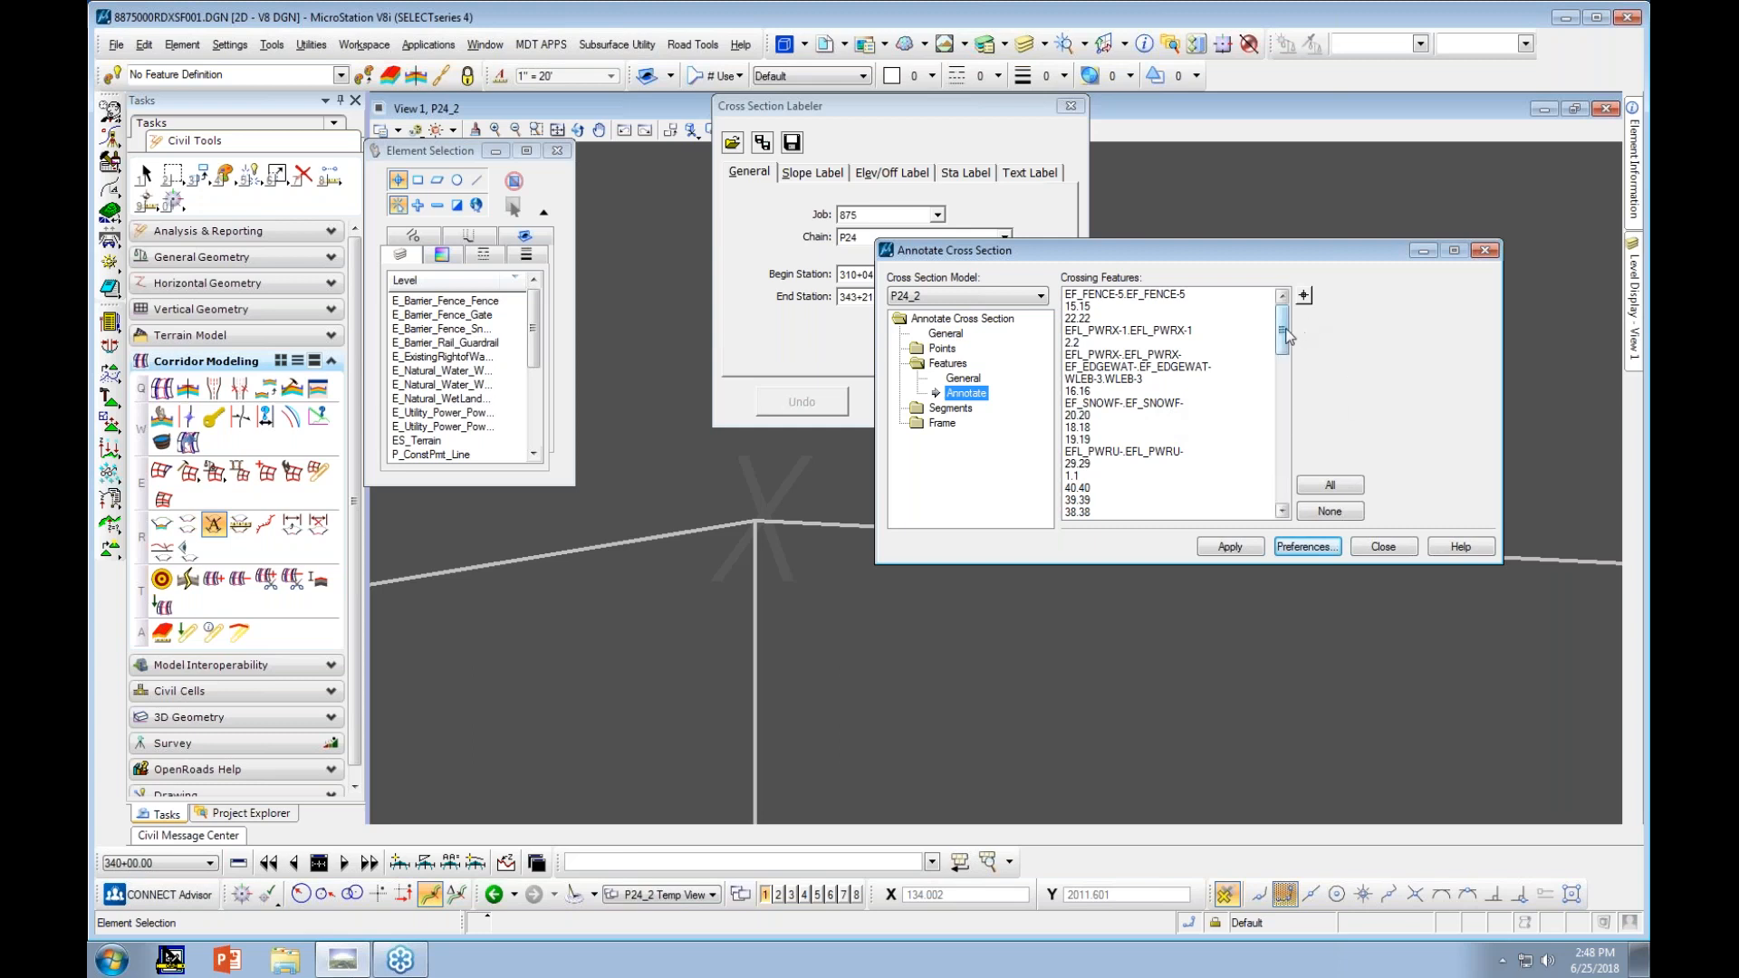
Select the EAST and WEST crossing features for the left limits, ditch, hinge, surfacing inslope, EOP and EOS, both centerlines, and both right EOS Top features
scroll(1287, 336, "down", 5)
left_click(1098, 395)
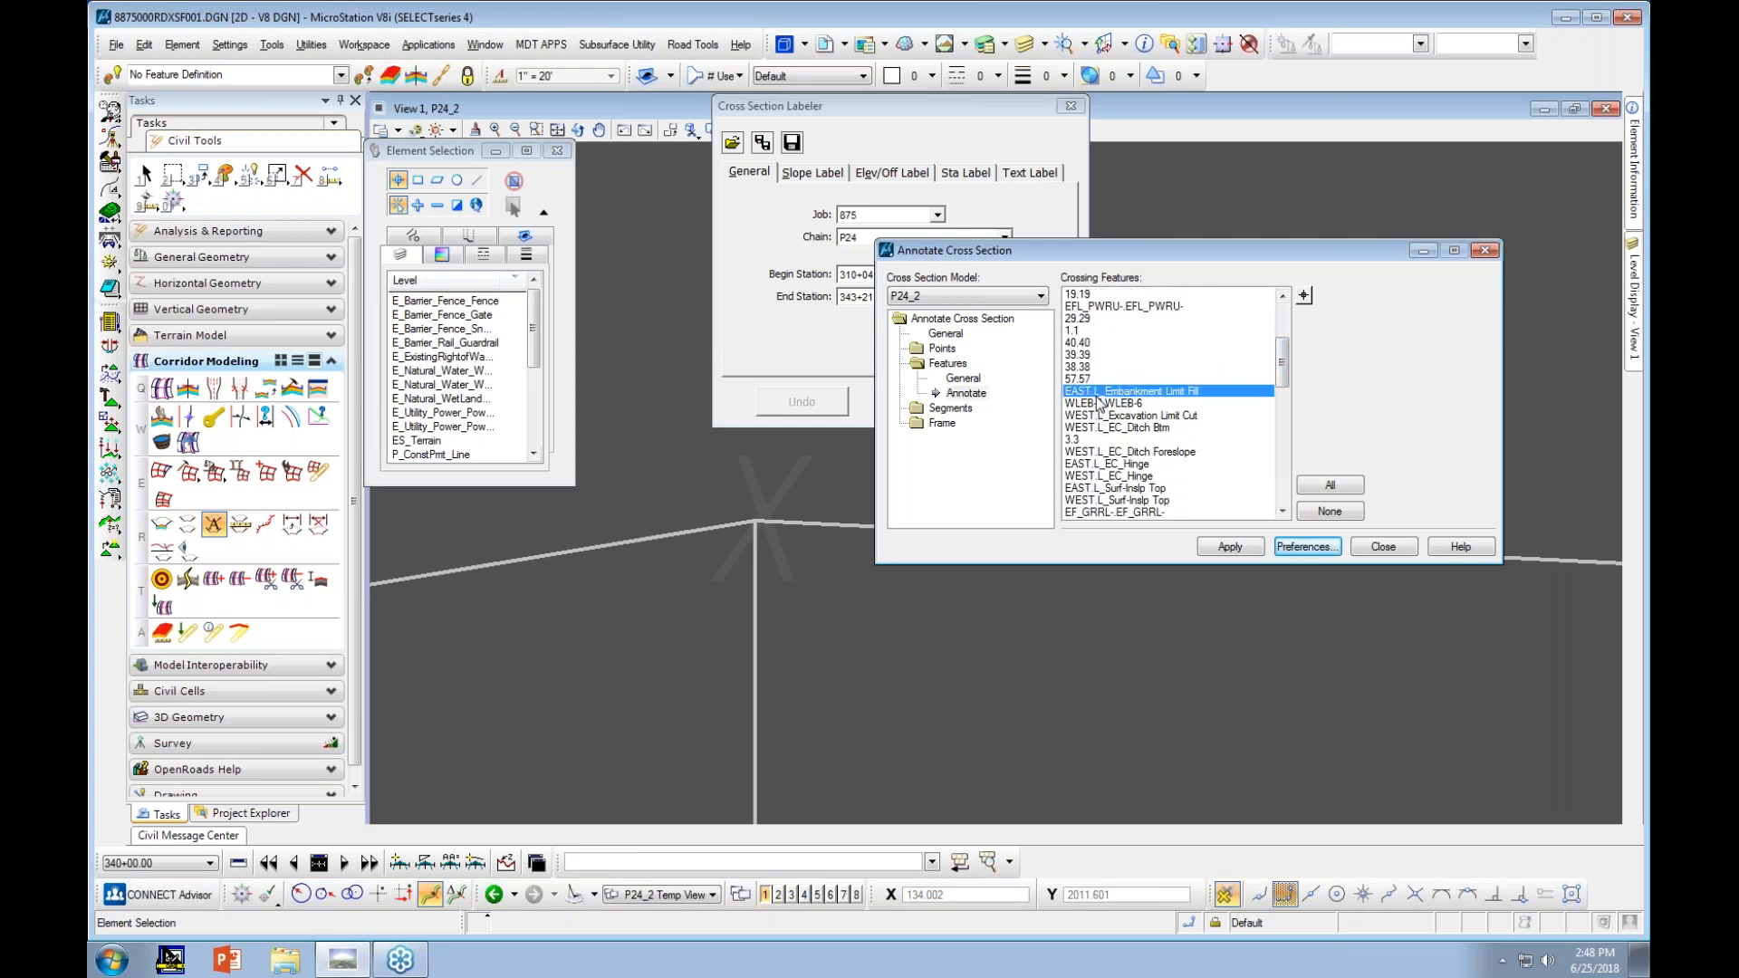
left_click(1106, 415, "ctrl")
left_click(1107, 428, "ctrl")
left_click(1111, 451, "ctrl")
left_click(1111, 464, "ctrl")
left_click_drag(1110, 477, 1121, 516, "ctrl")
scroll(1114, 490, "down", 2)
scroll(1150, 429, "down", 2)
scroll(1150, 429, "down", 1)
left_click(1107, 428, "ctrl")
left_click(1107, 439, "ctrl")
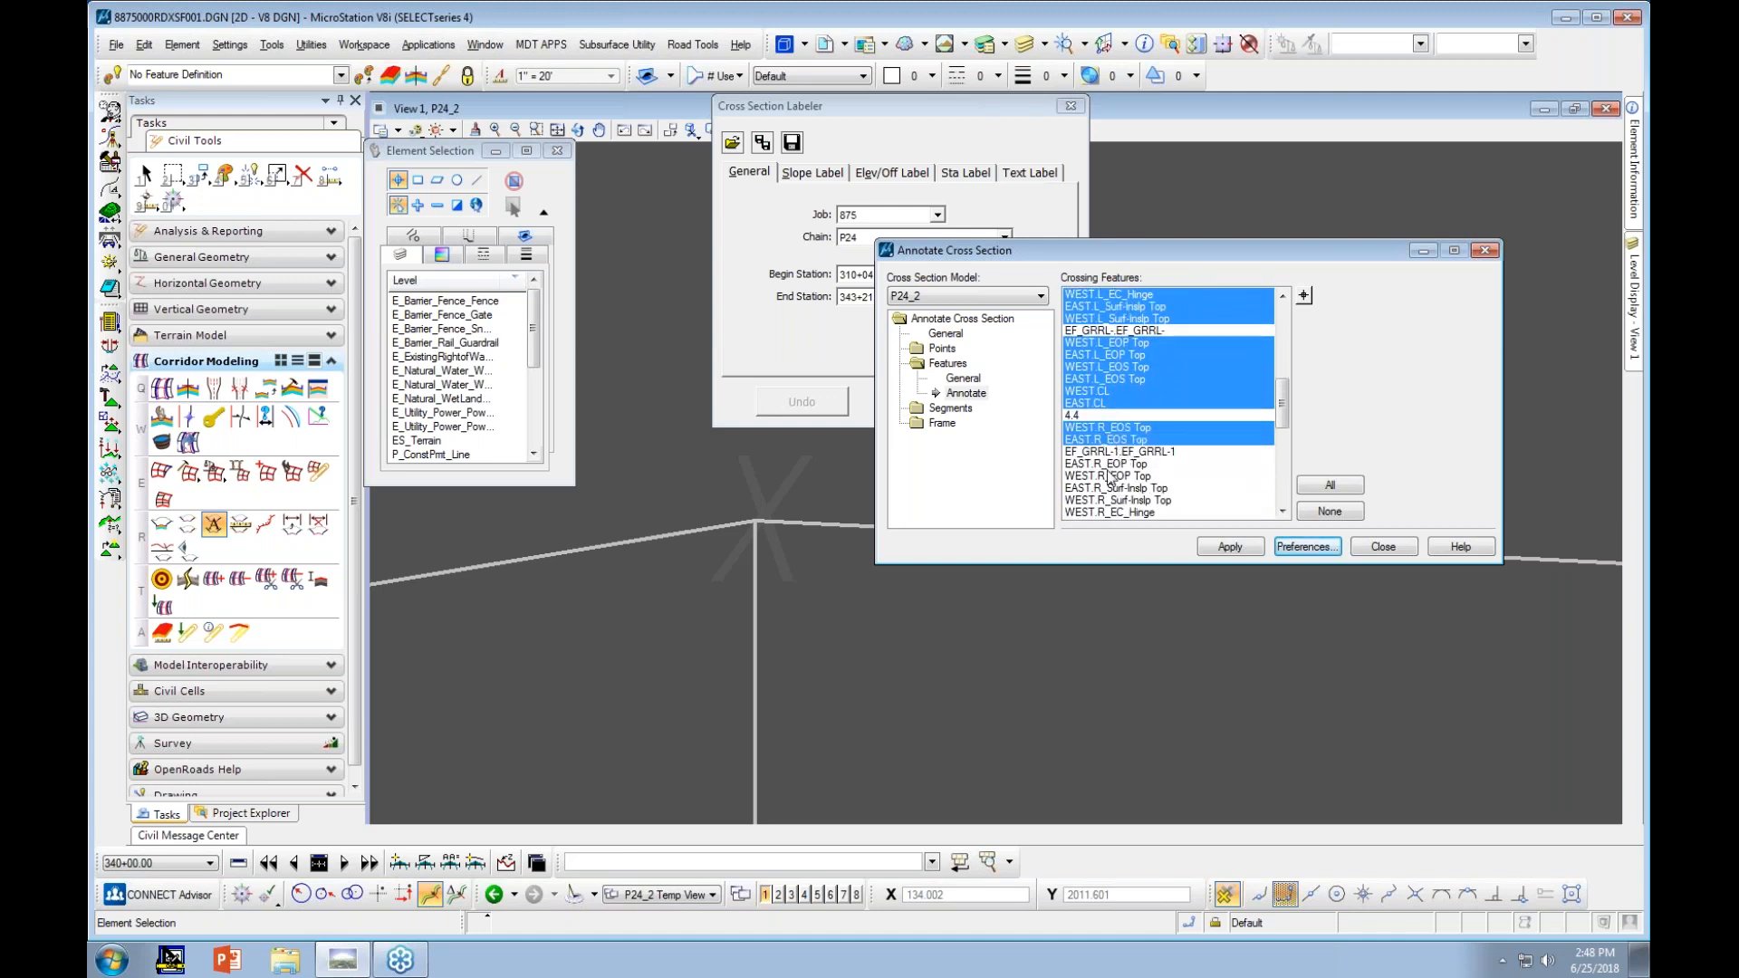
Add the right-side EOP, surfacing inslope, hinge, ditch, excavation and embankment limit features to the selection, and annotate the sections with feature names
left_click_drag(1107, 465, 1123, 512, "ctrl")
scroll(1143, 435, "down", 2)
scroll(1141, 432, "down", 1)
left_click(1137, 452, "ctrl")
left_click(1138, 463, "ctrl")
left_click(1138, 489, "ctrl")
left_click(1138, 501, "ctrl")
scroll(1142, 485, "down", 3)
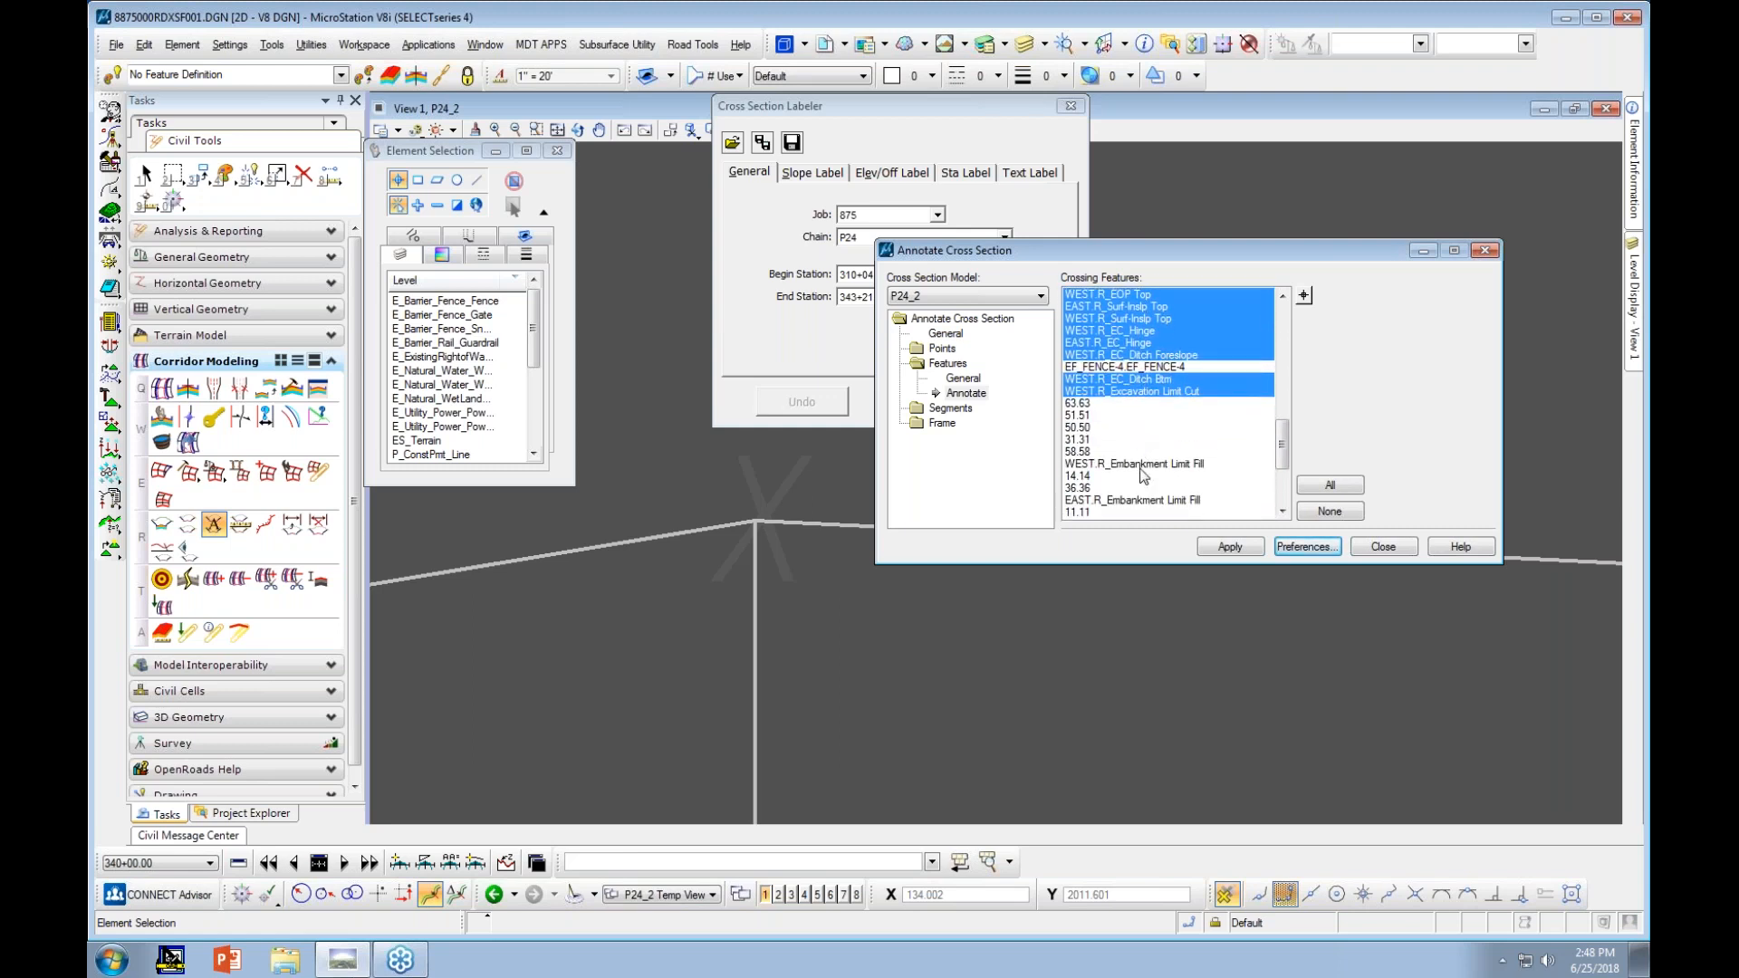
left_click(1143, 464, "ctrl")
left_click(1154, 500, "ctrl")
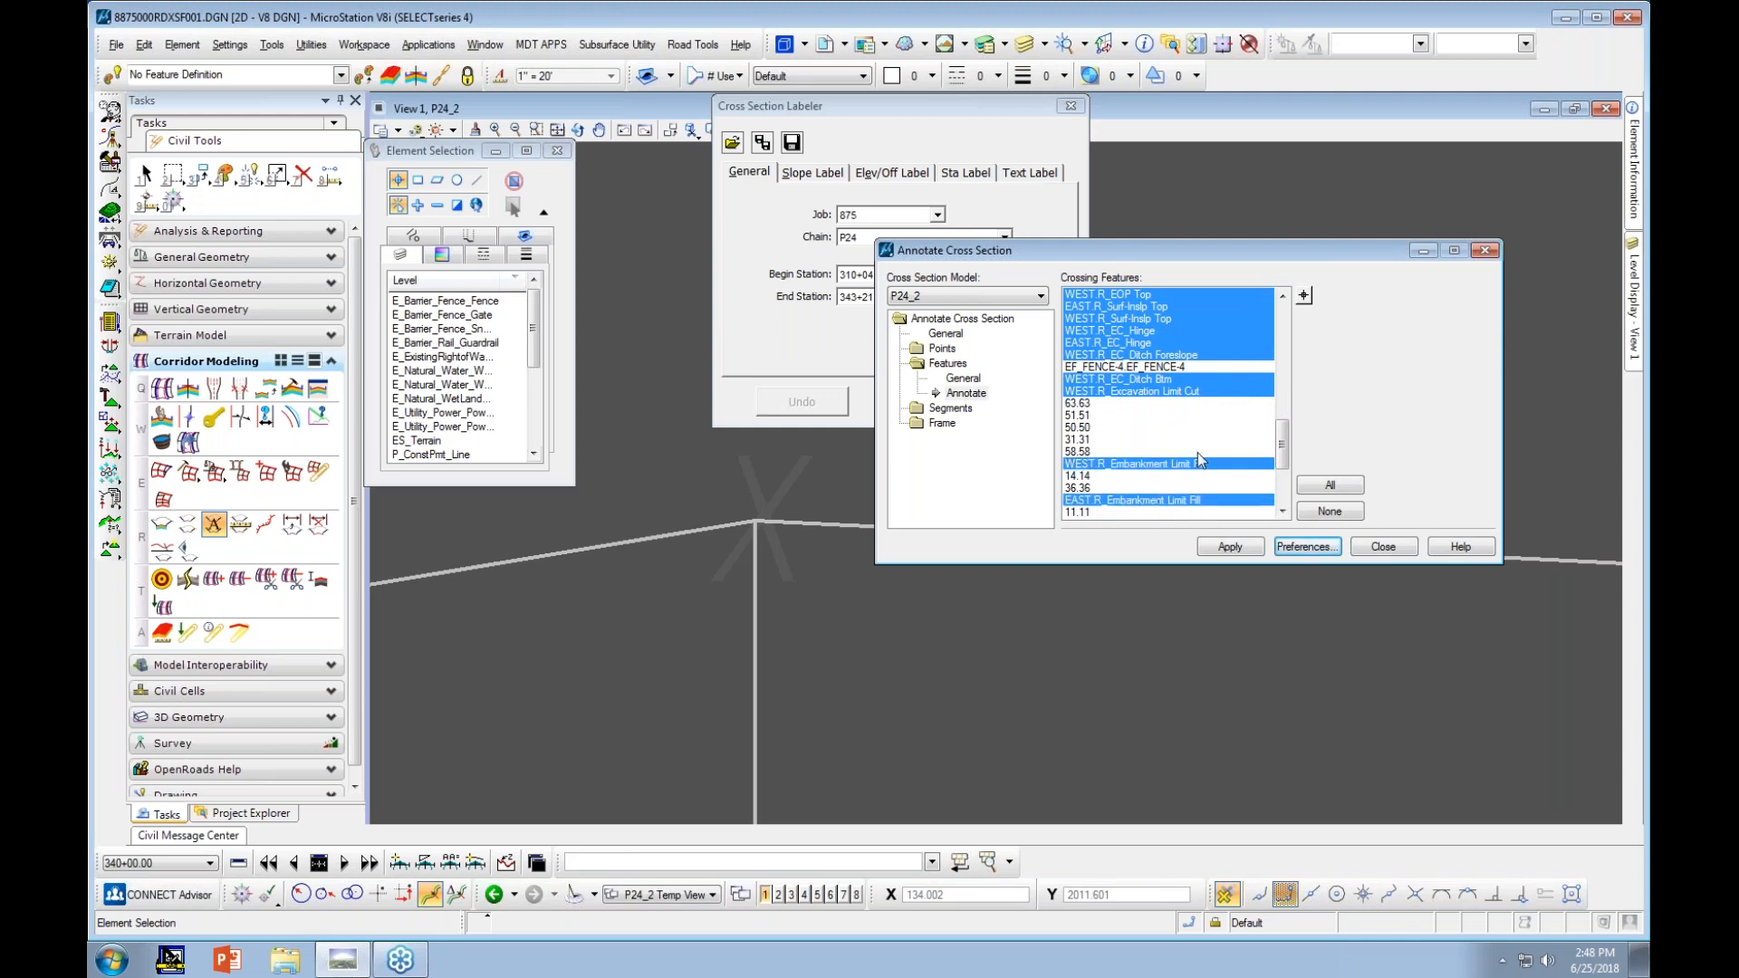
scroll(1165, 386, "down", 3)
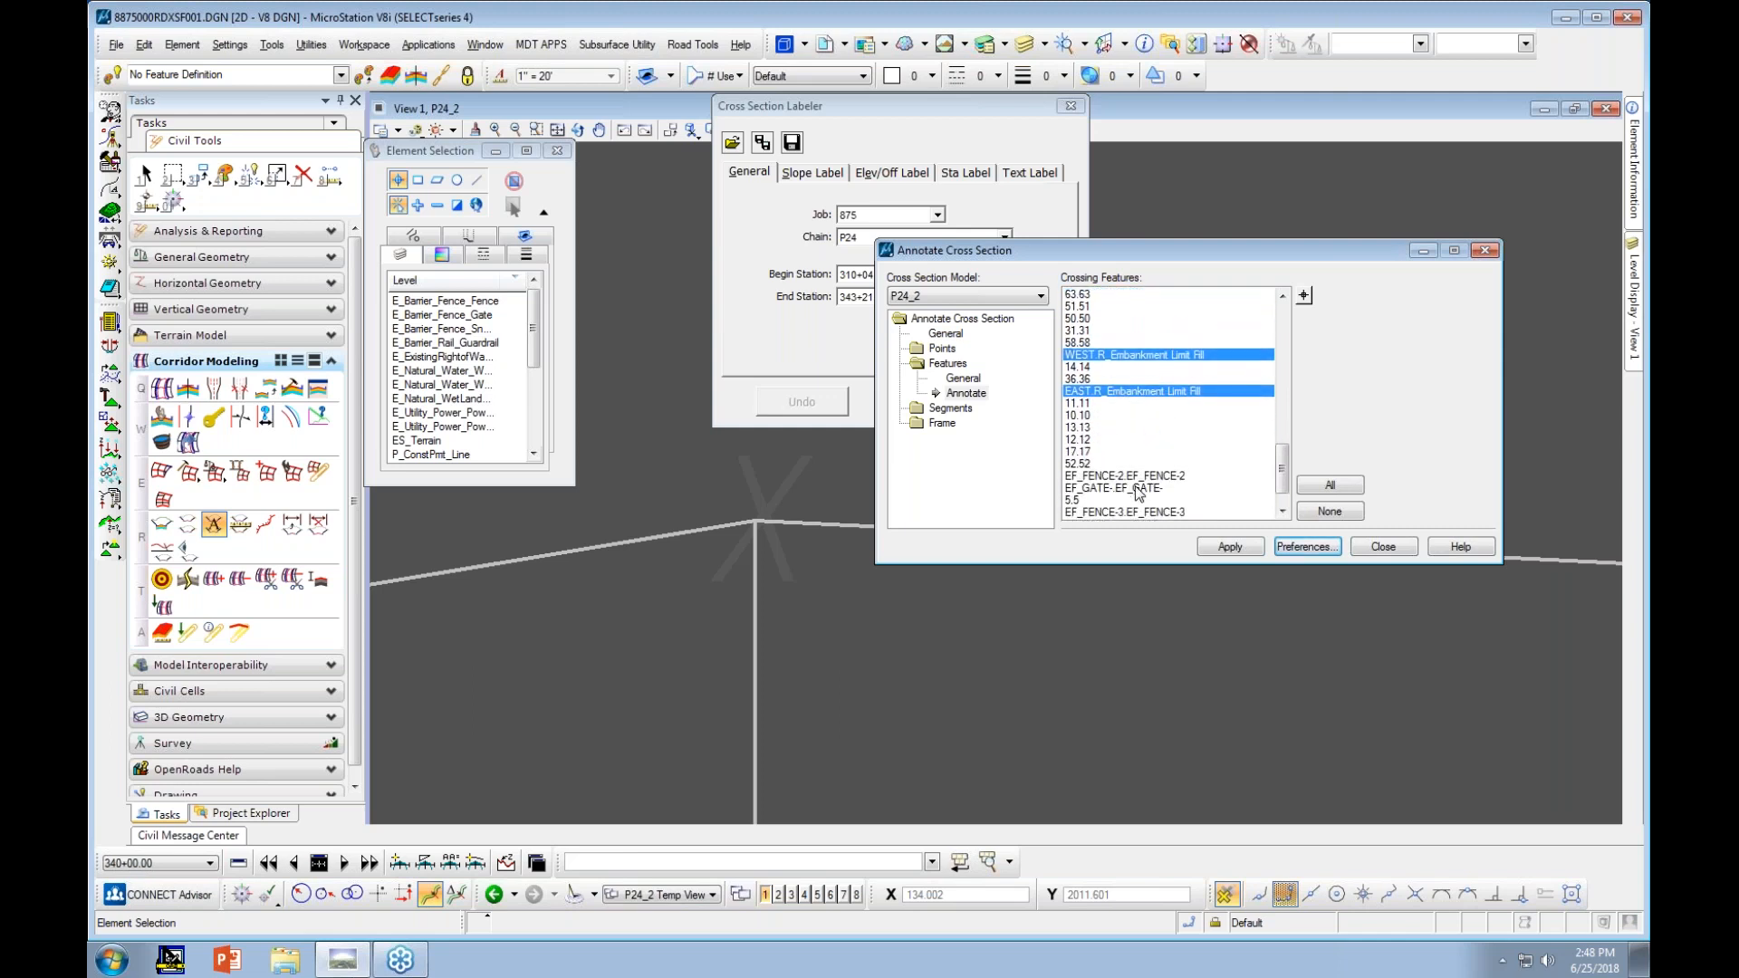
scroll(1169, 462, "down", 1)
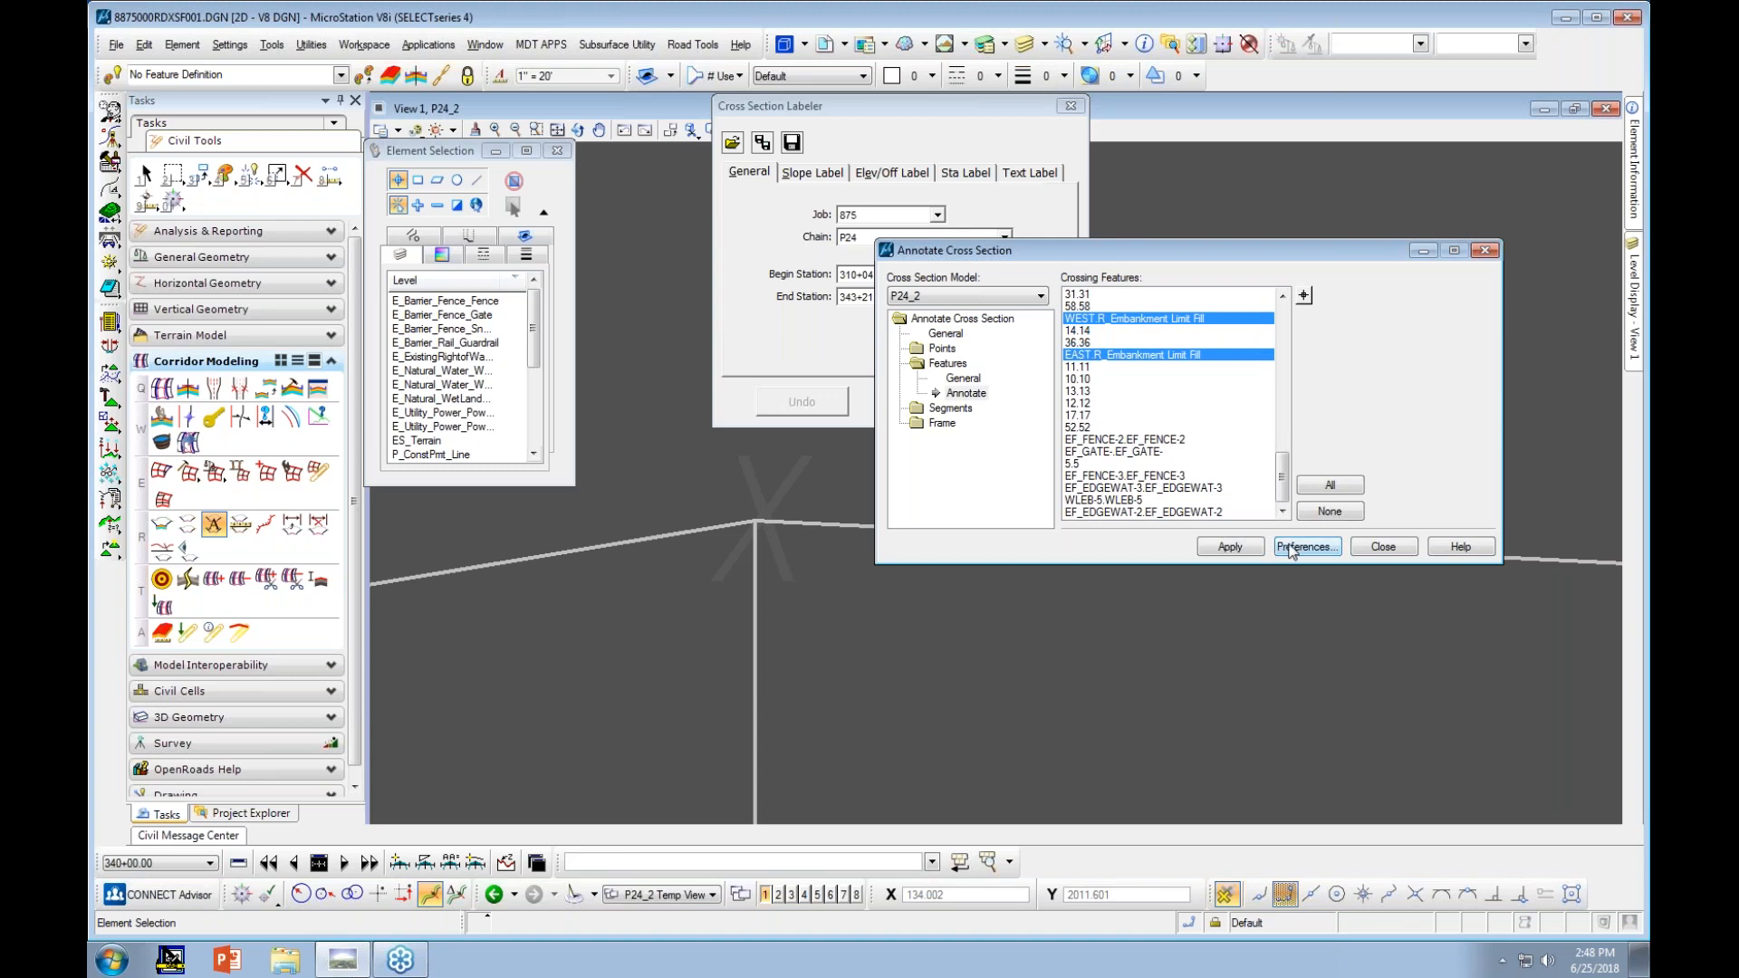
left_click(1244, 546)
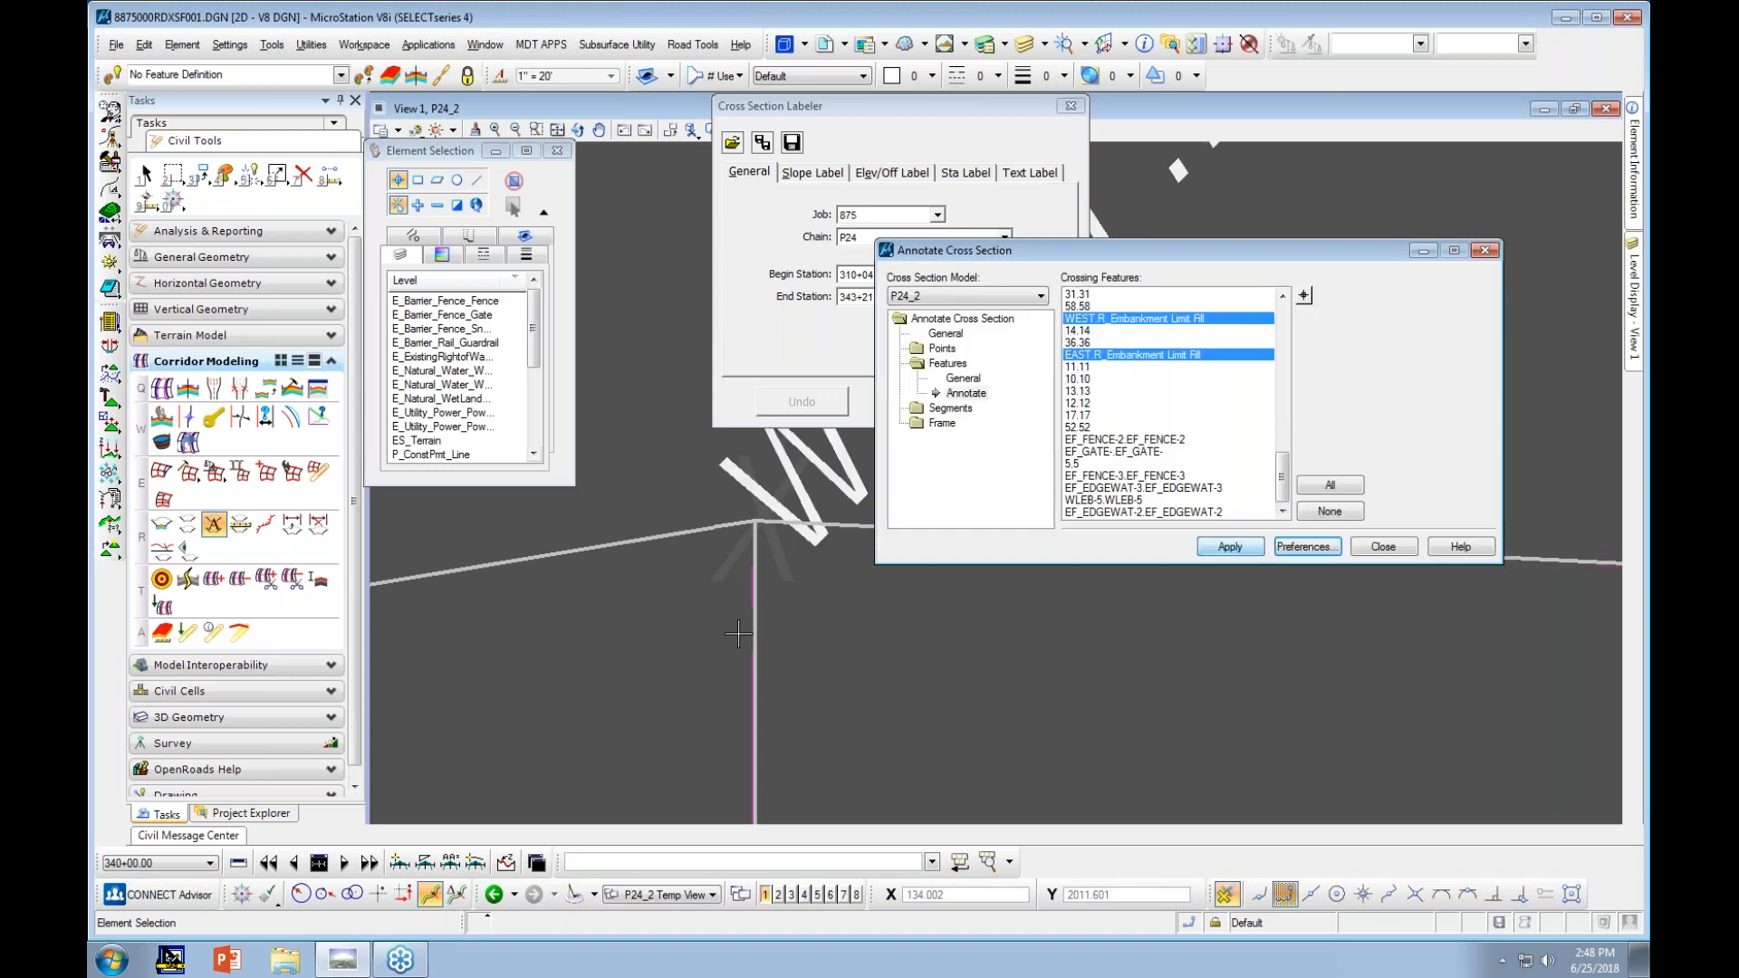
Examine the feature name label at the left pavement edge and close Annotate Cross Section
scroll(748, 617, "up", 6)
scroll(748, 615, "down", 4)
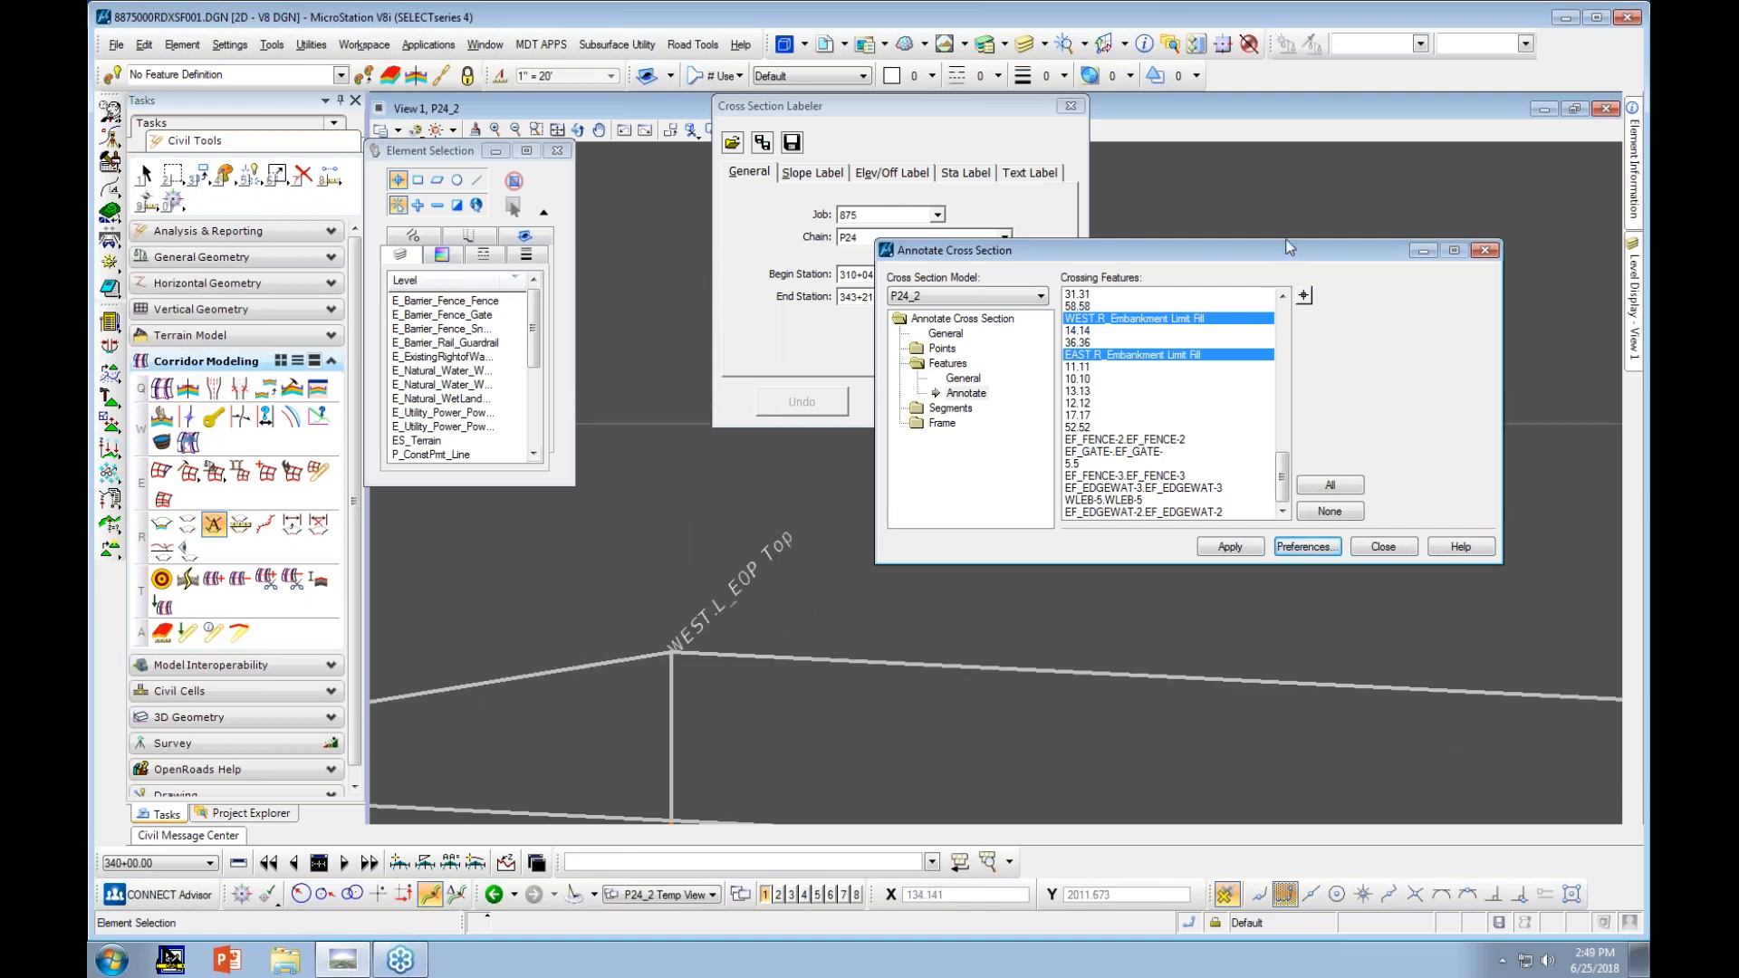
left_click_drag(1280, 258, 1351, 130)
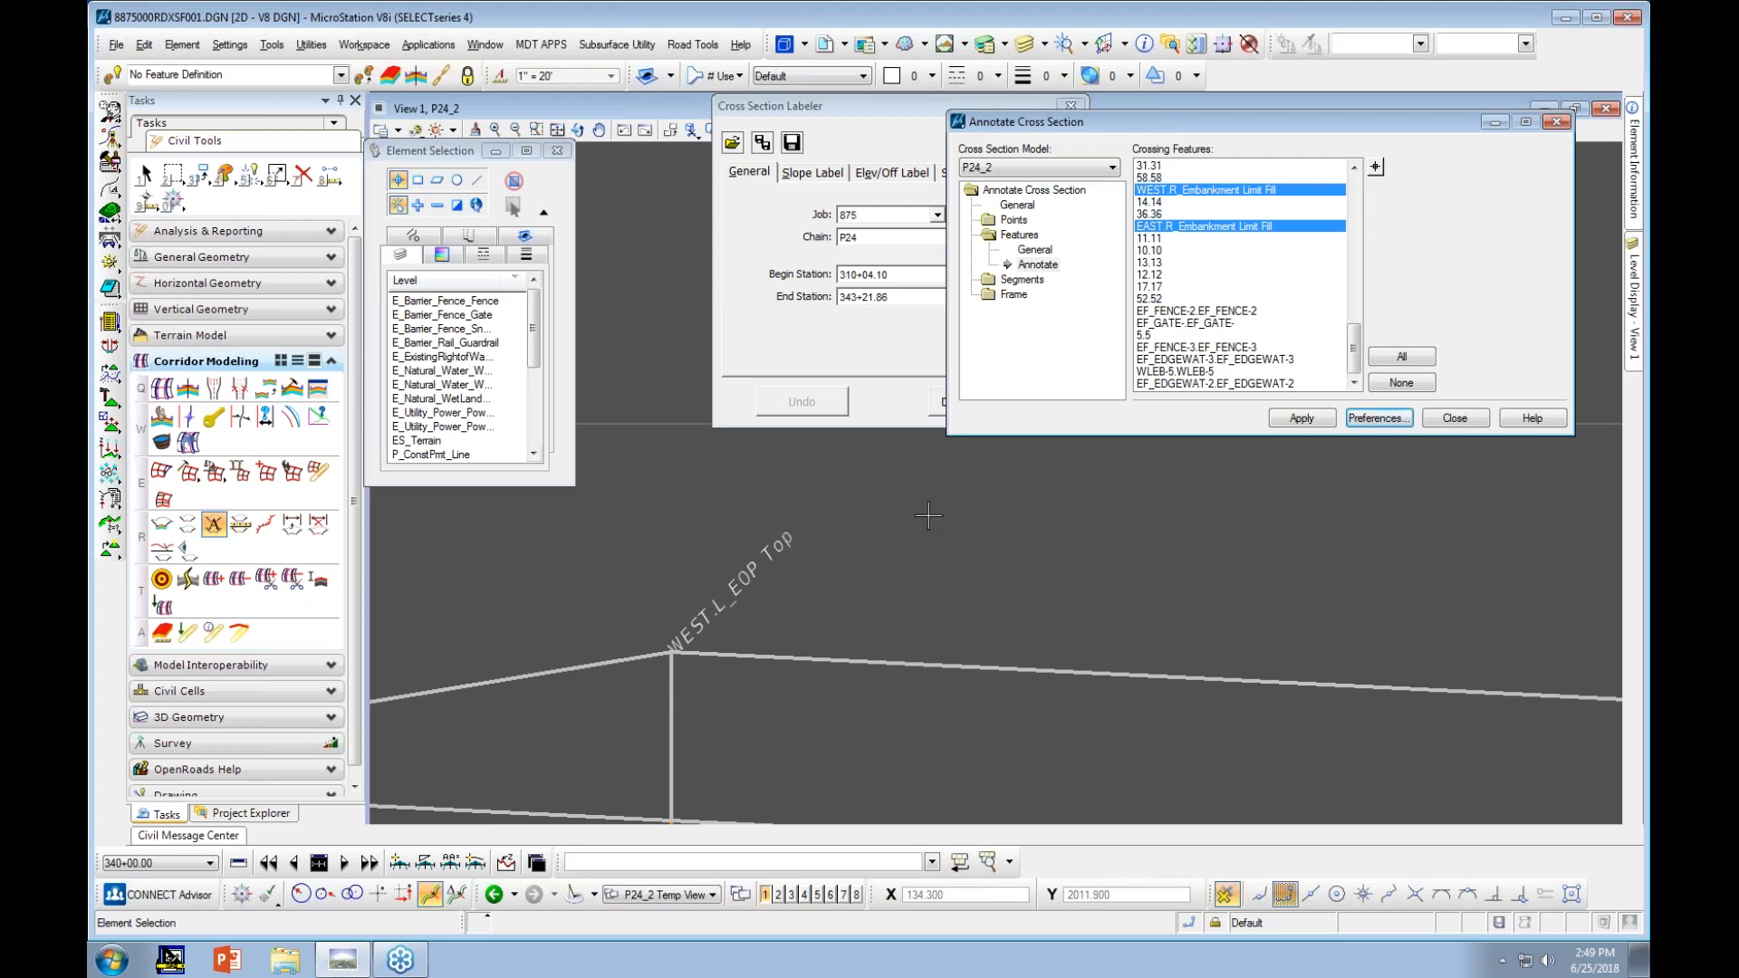
left_click(1455, 419)
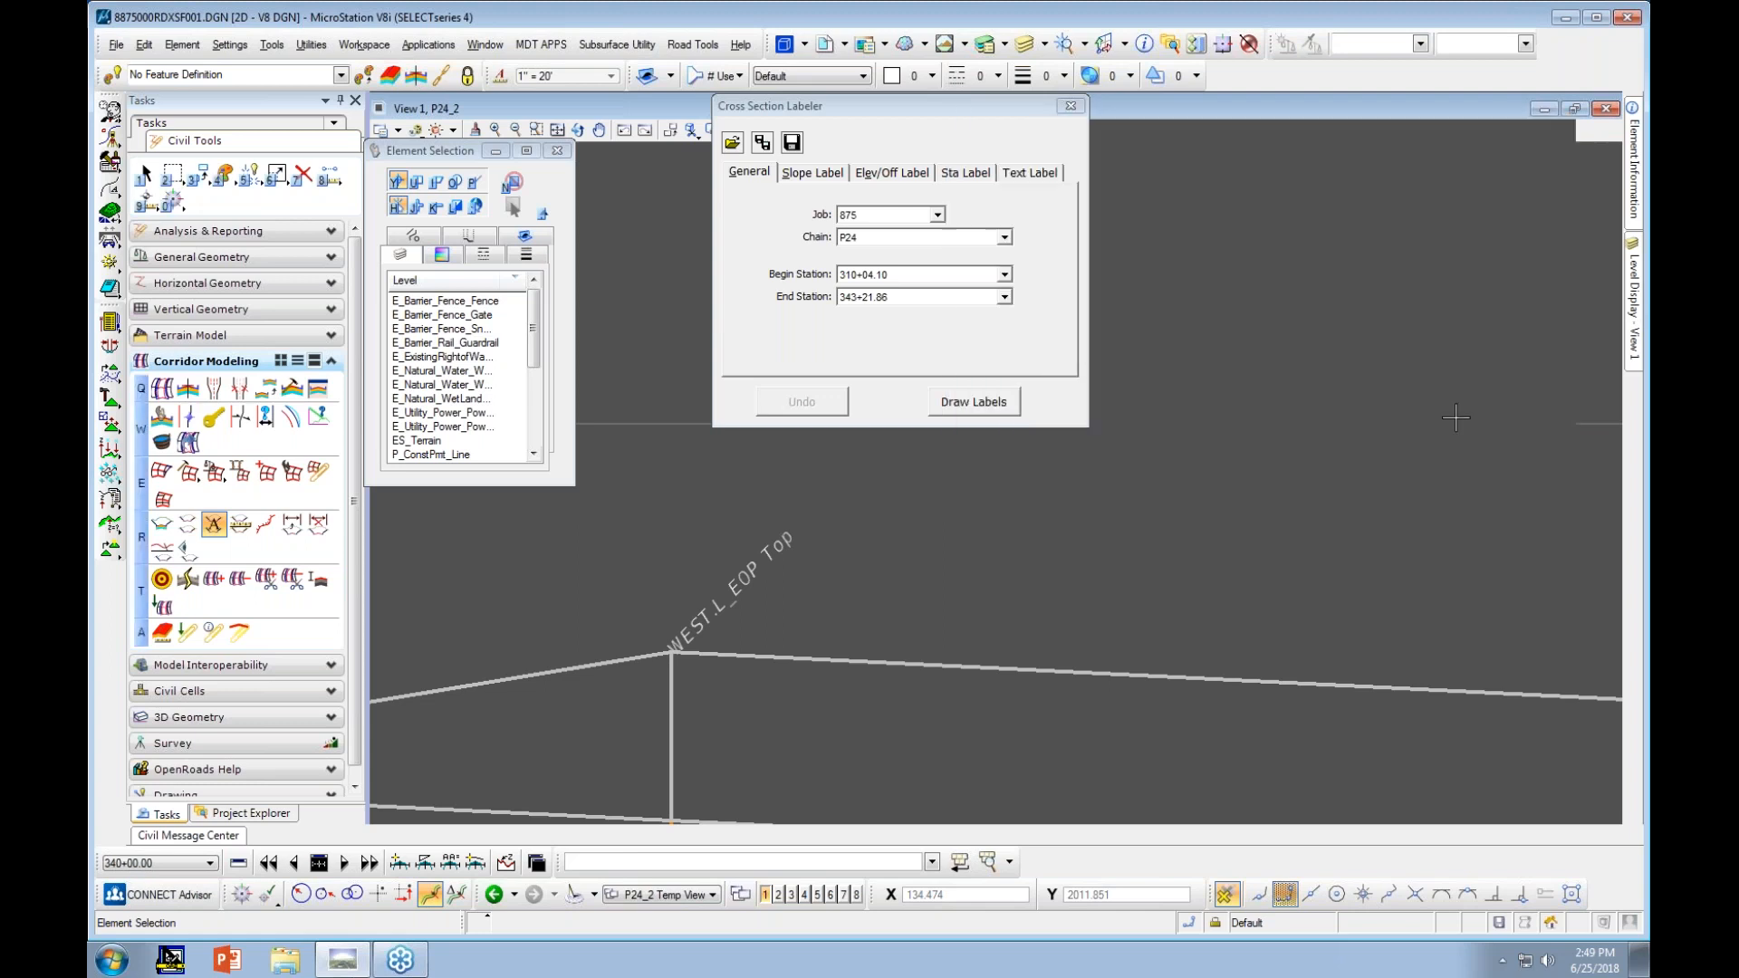
Load the preference file 8875000RDOVR001.xlp into the Cross Section Labeler
left_click(739, 154)
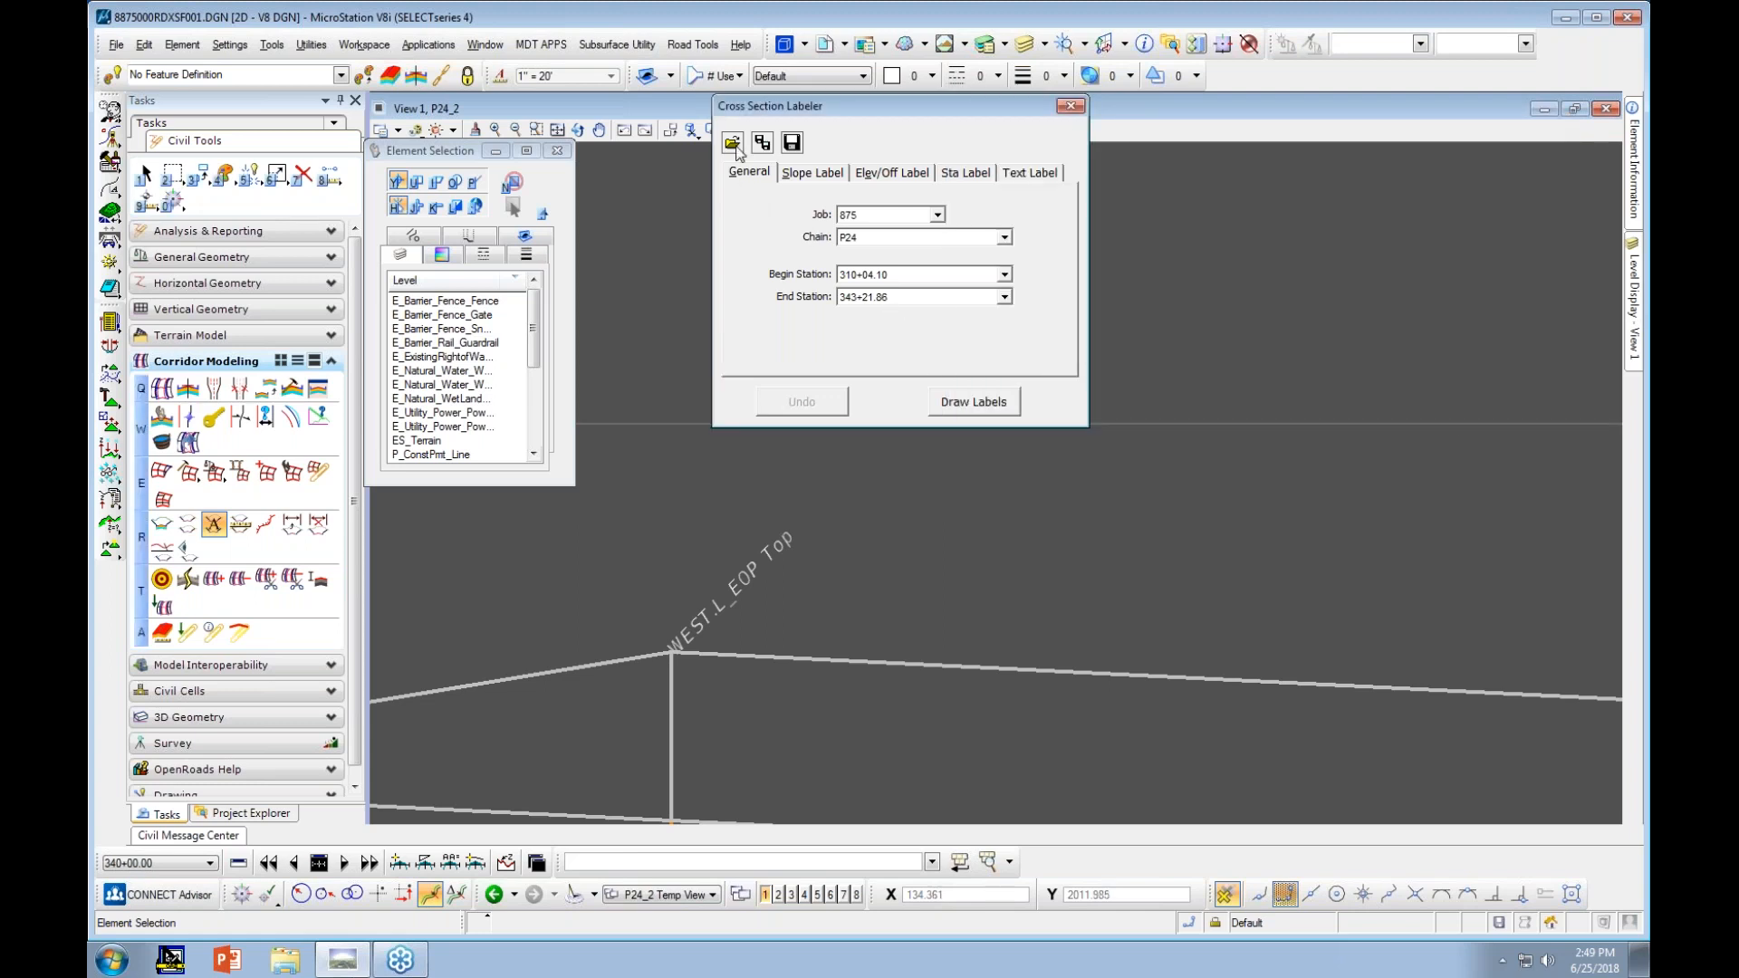
left_click(732, 289)
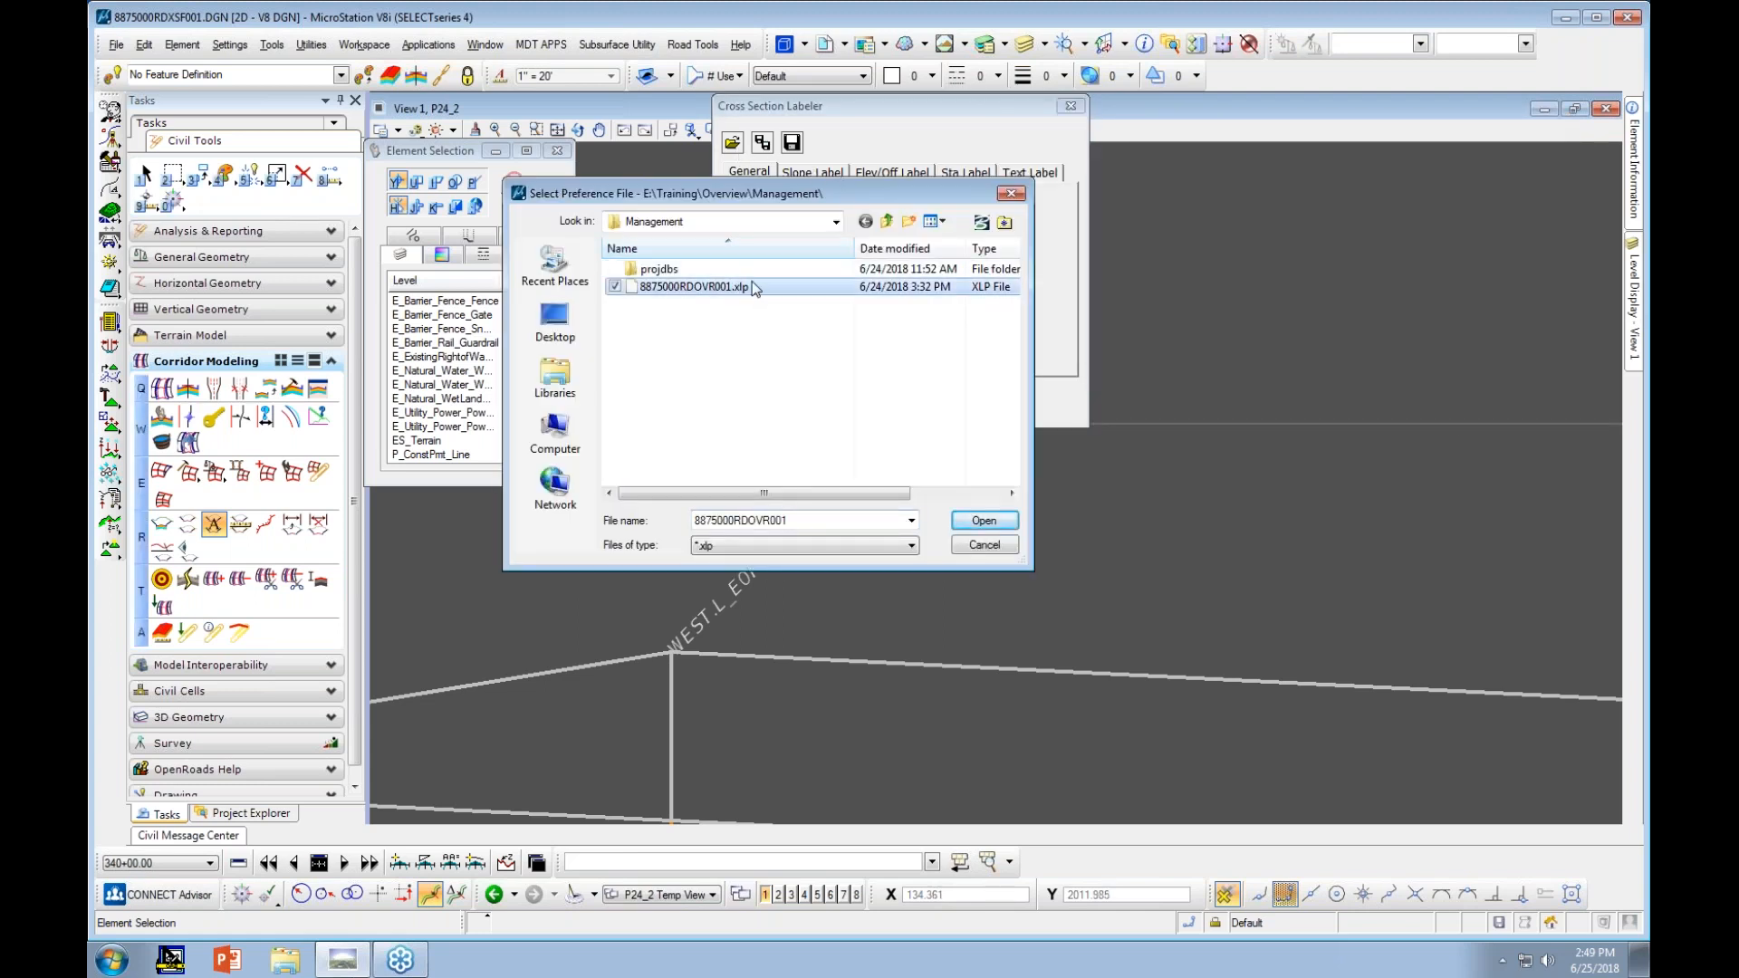
left_click(982, 520)
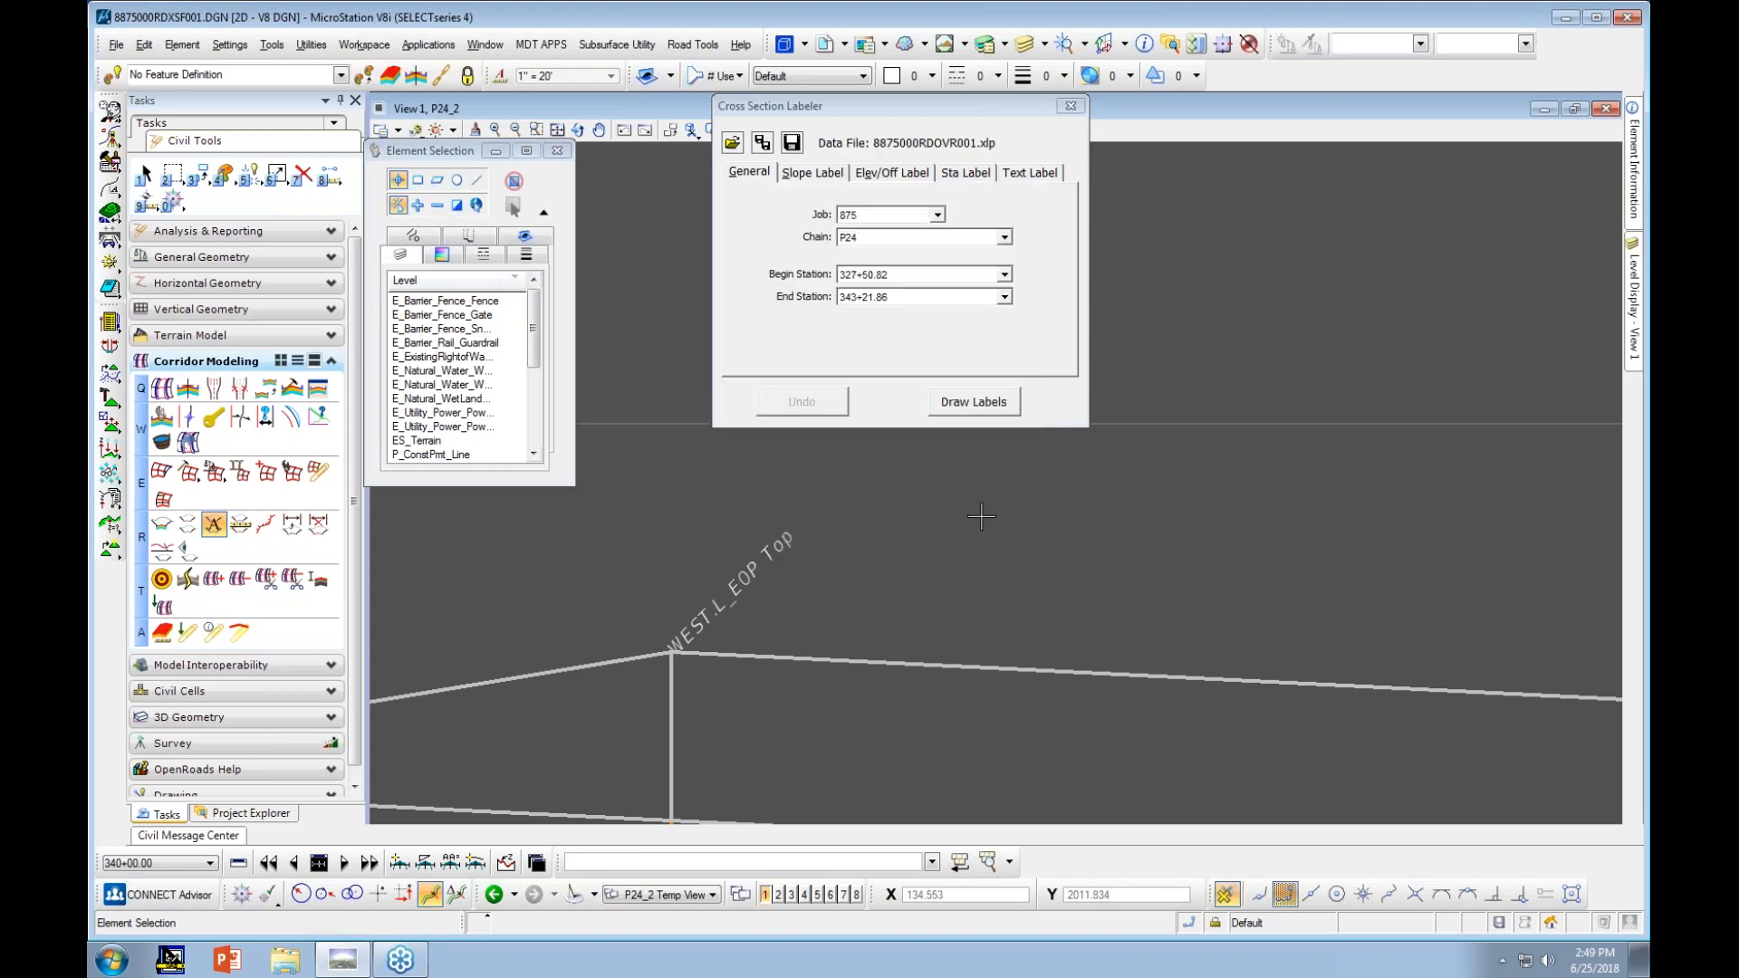
Review the slope and elevation/offset label points in the Cross Section Labeler and draw the labels on the P24 sections
left_click(794, 176)
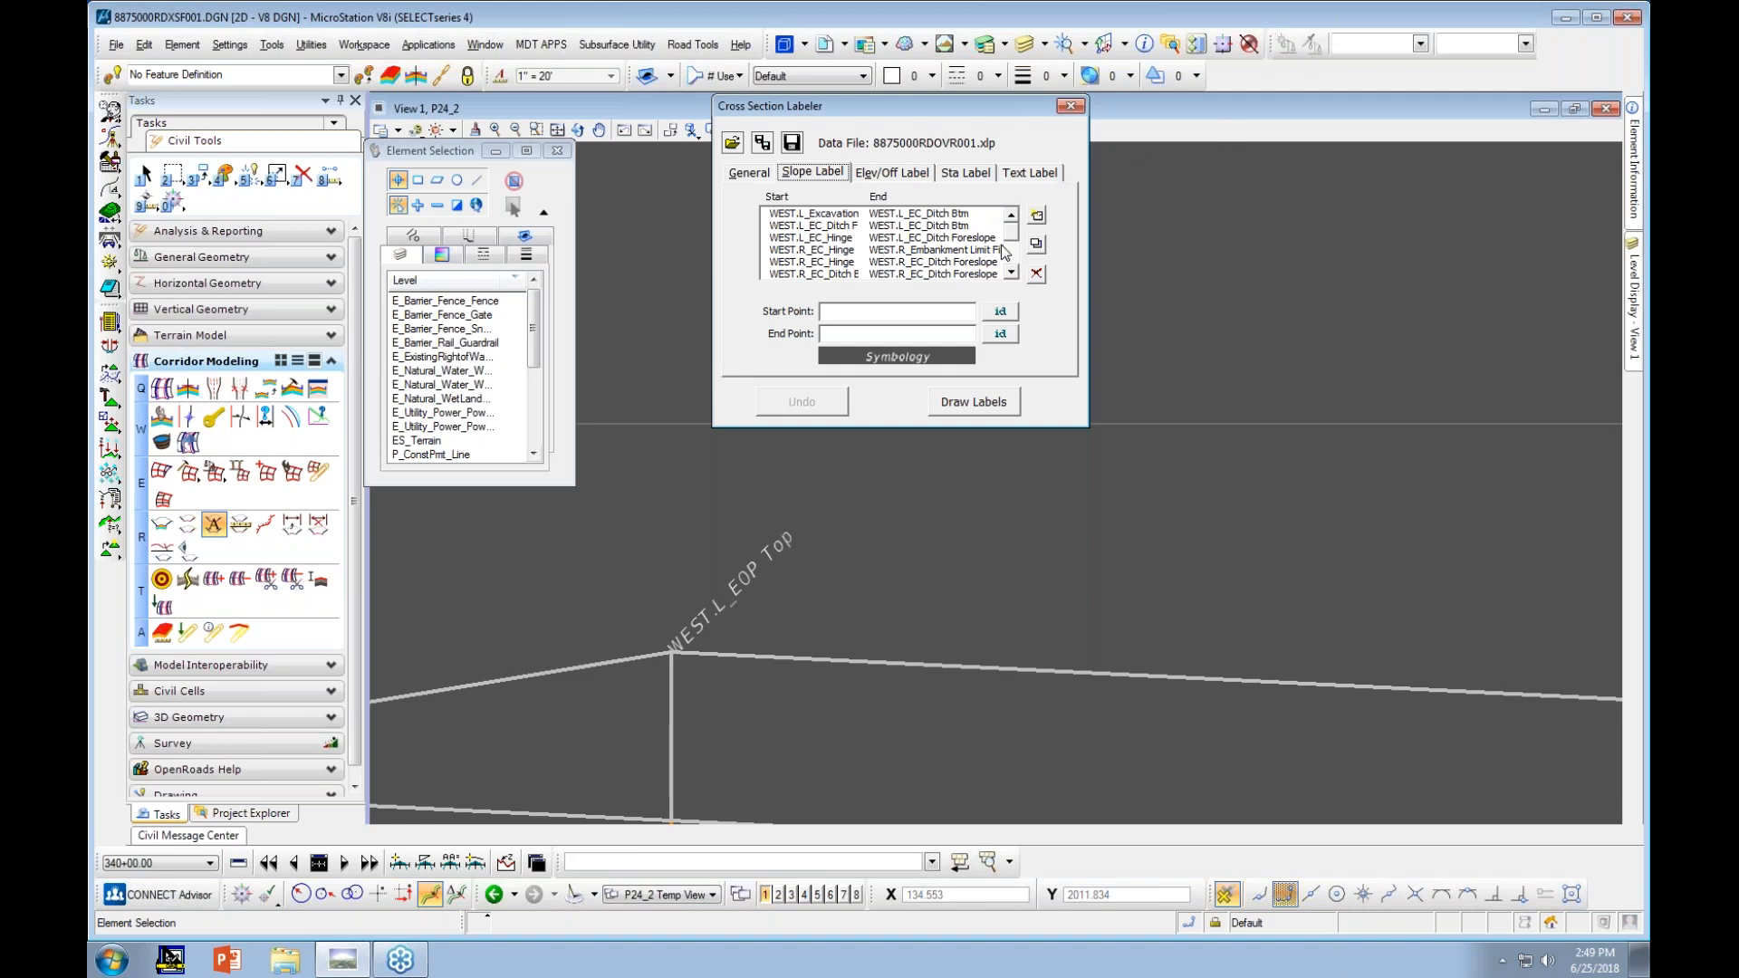
left_click(900, 174)
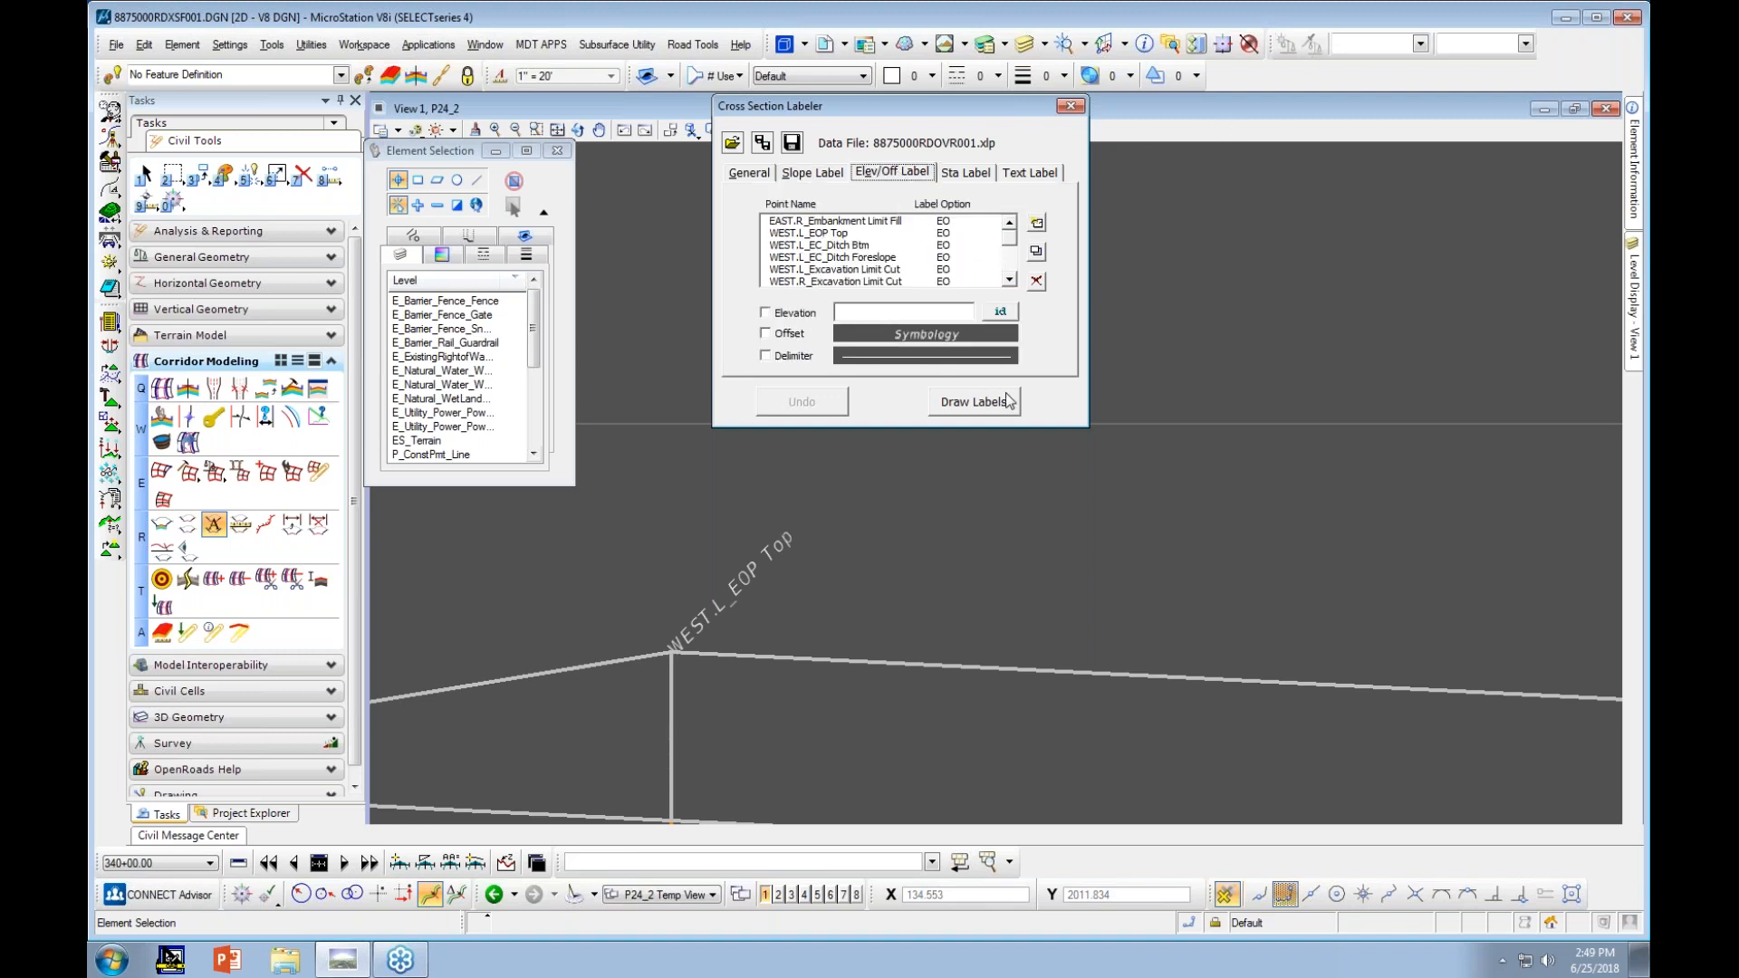
scroll(757, 598, "up", 1)
scroll(992, 522, "down", 3)
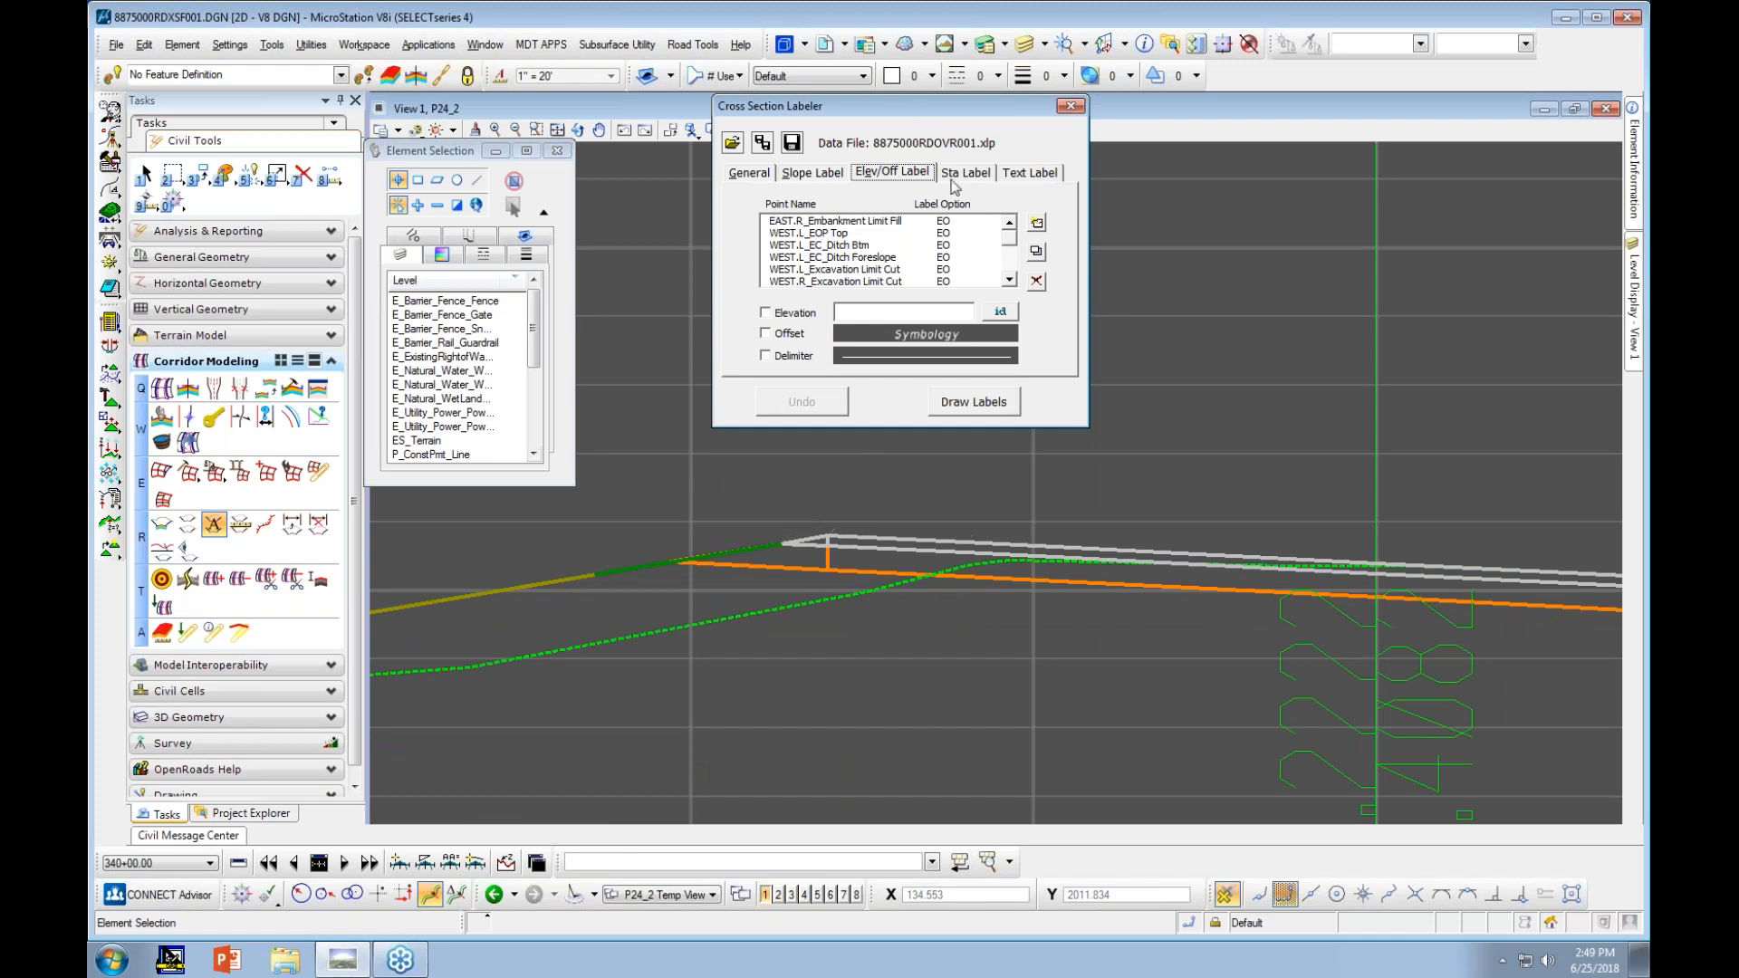
left_click(948, 408)
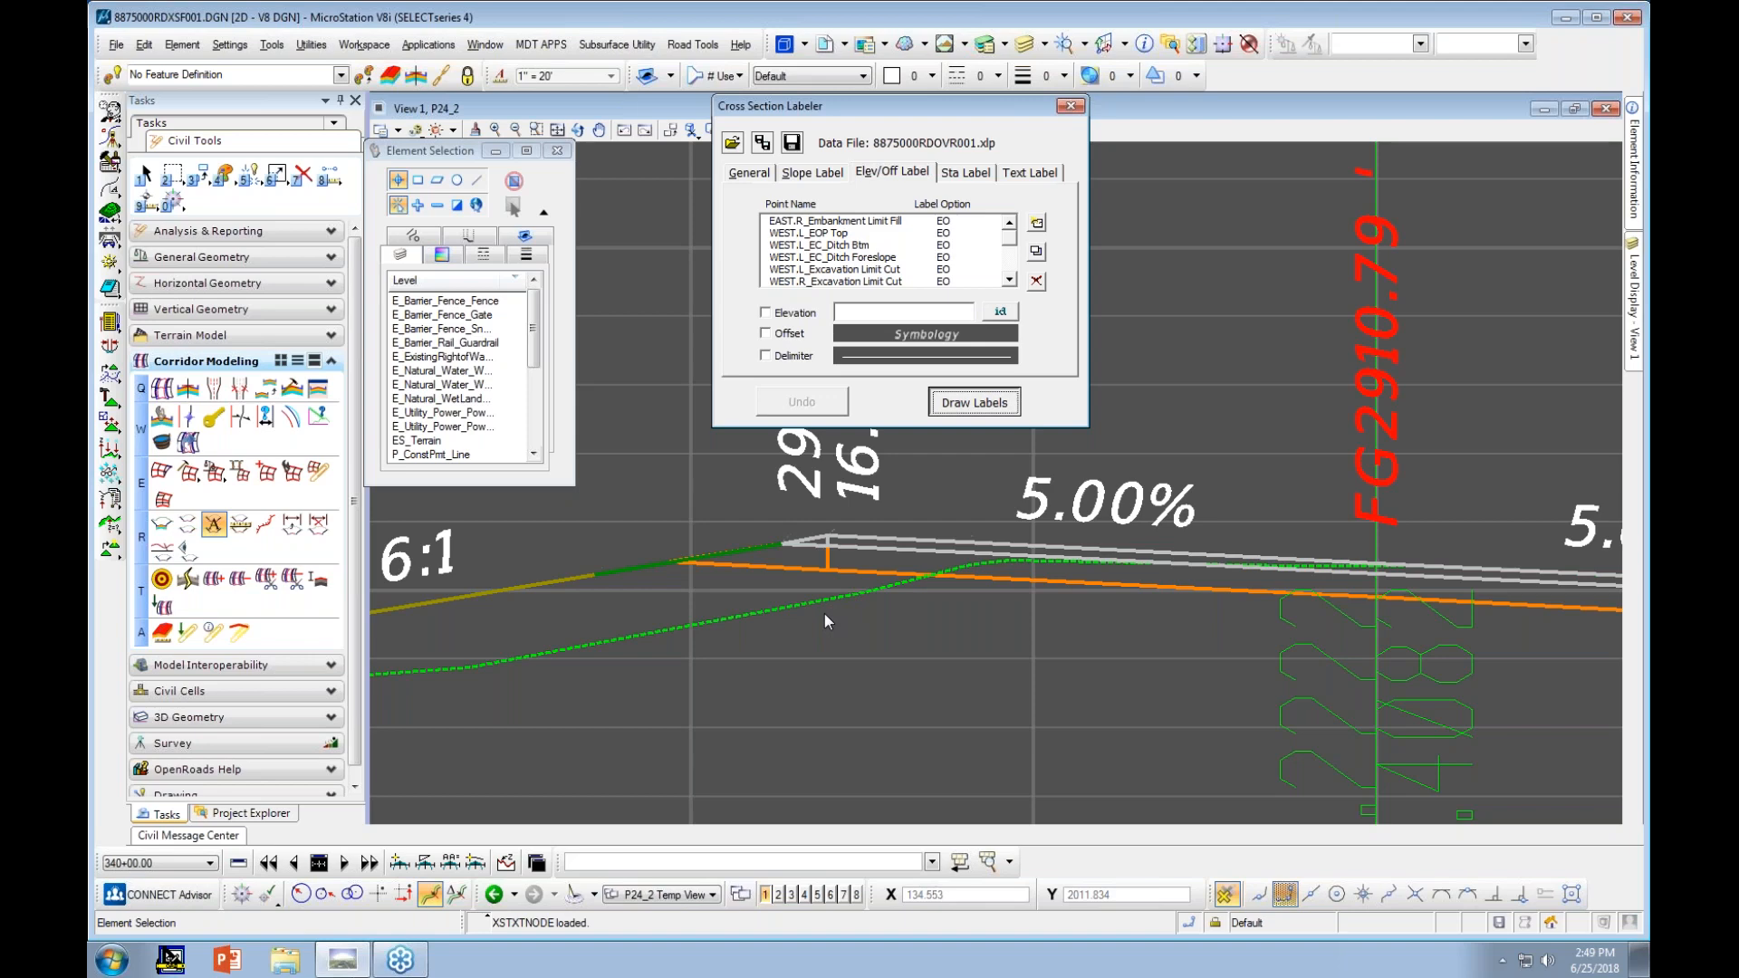
scroll(824, 641, "down", 5)
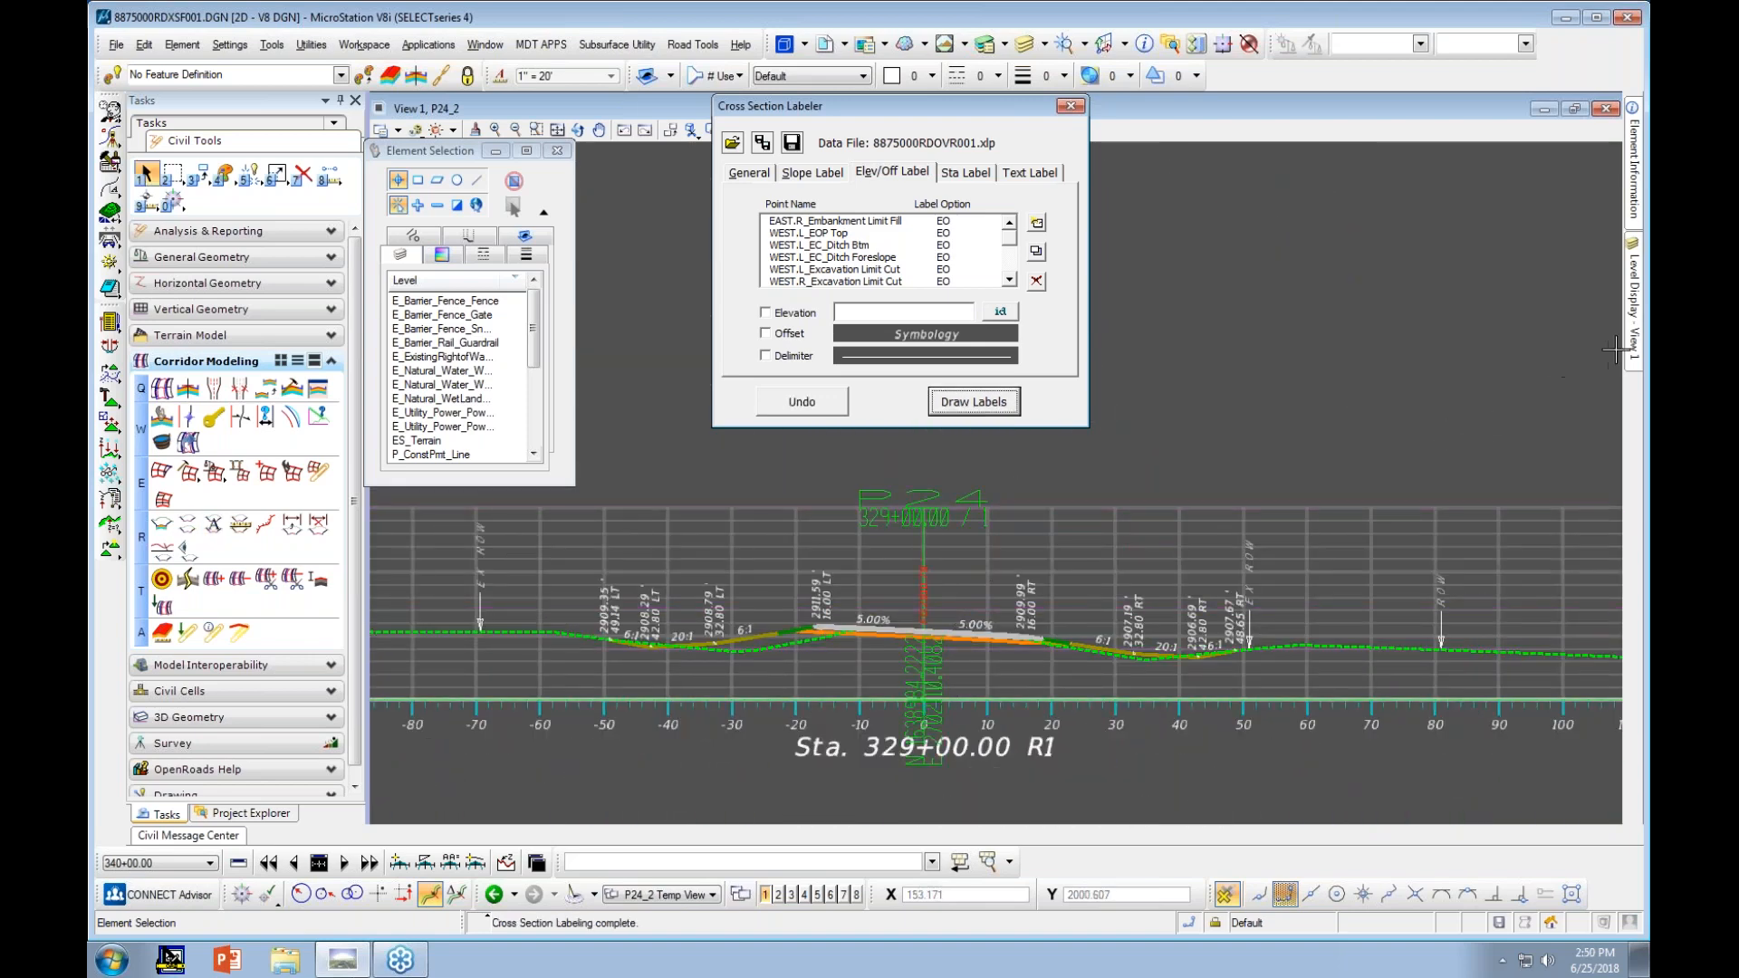
Turn off the level holding the green chain, station and coordinate text in View 1, and close the Cross Section Labeler
mouse_move(1633, 308)
left_click(1328, 675)
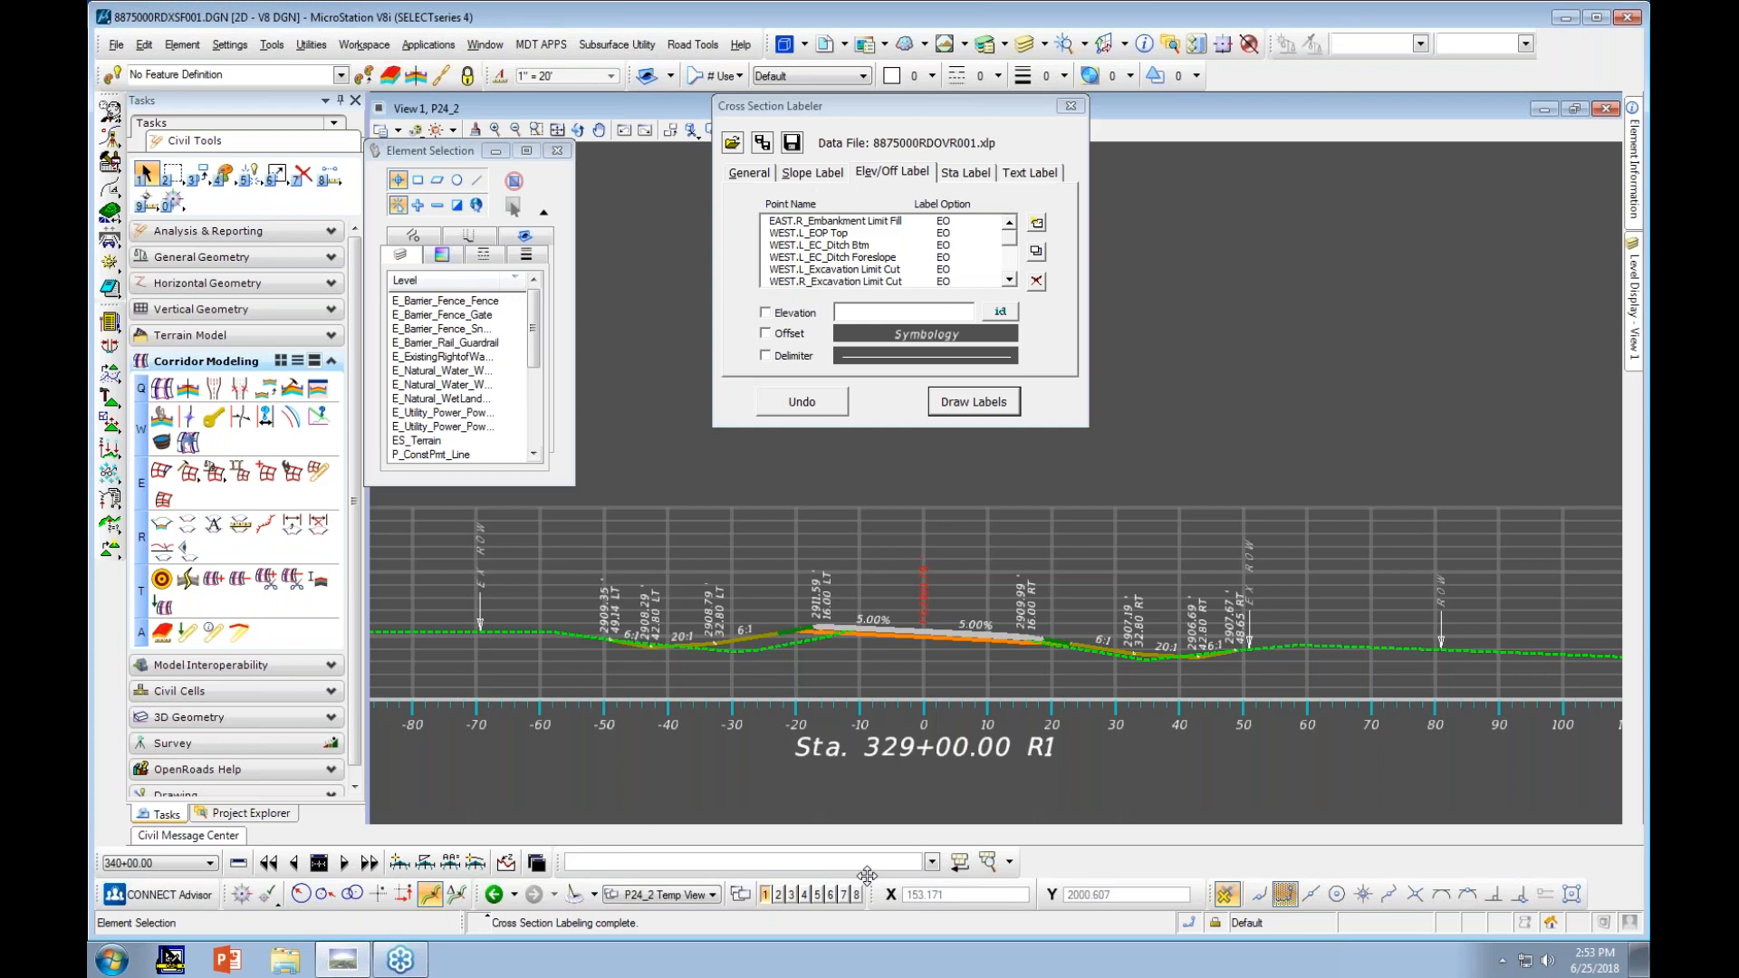
left_click(1072, 107)
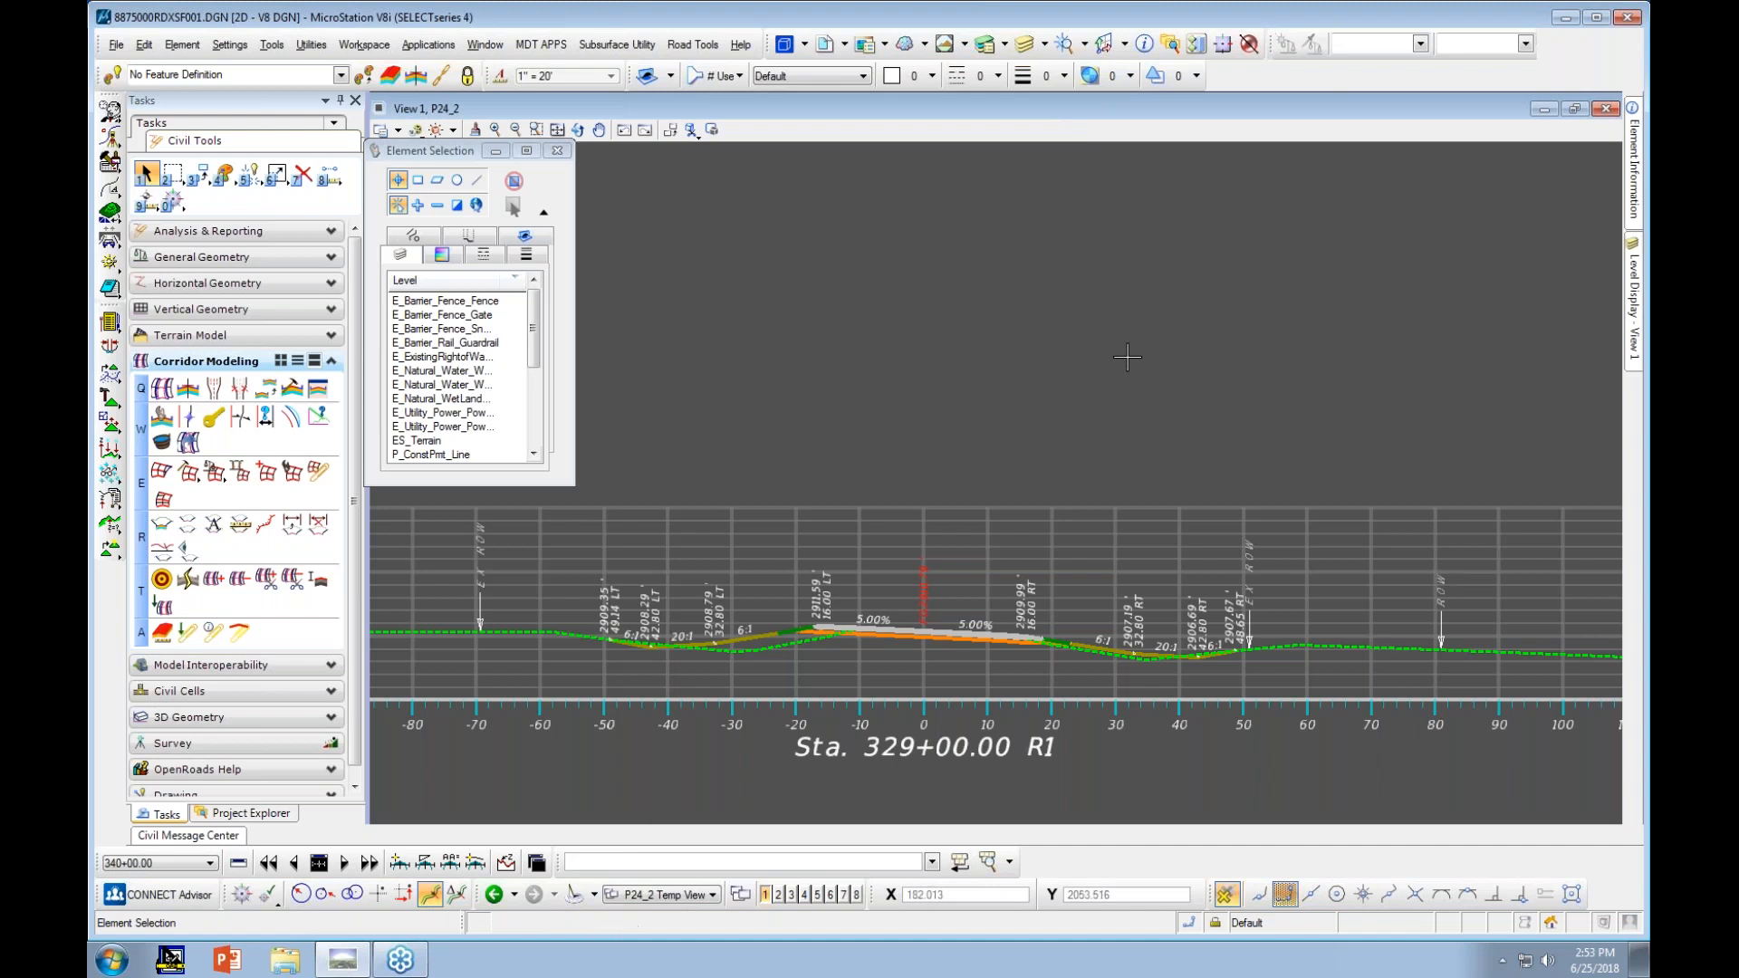